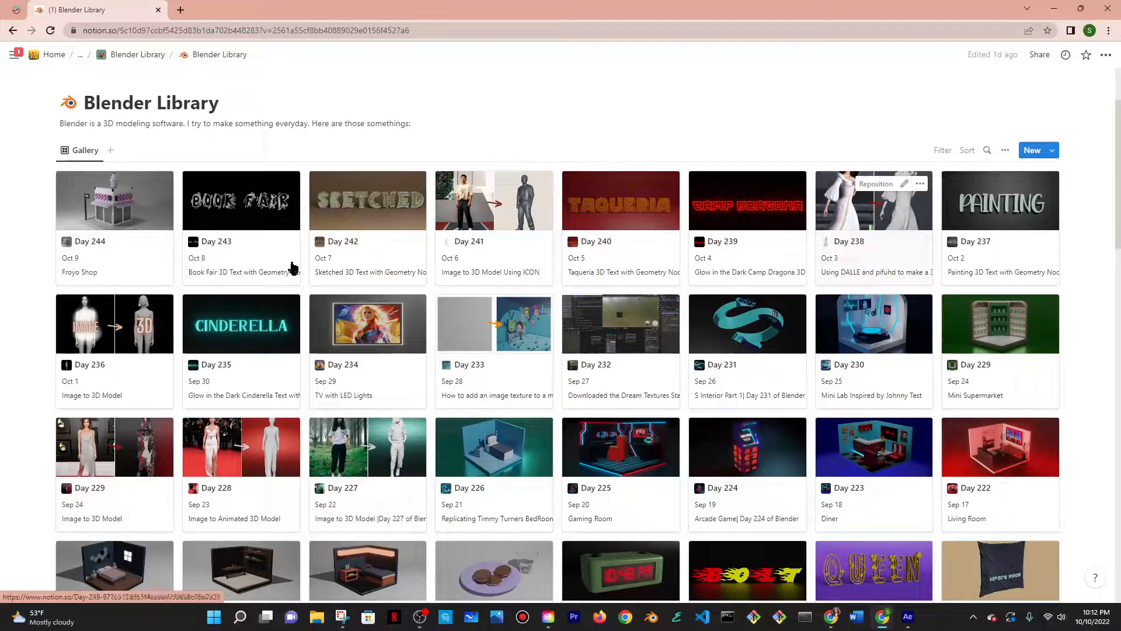
# - Examine the Day 244 Froyo Shop entry and its render in the Blender Library gallery, closing the entry each time
pyautogui.click(115, 216)
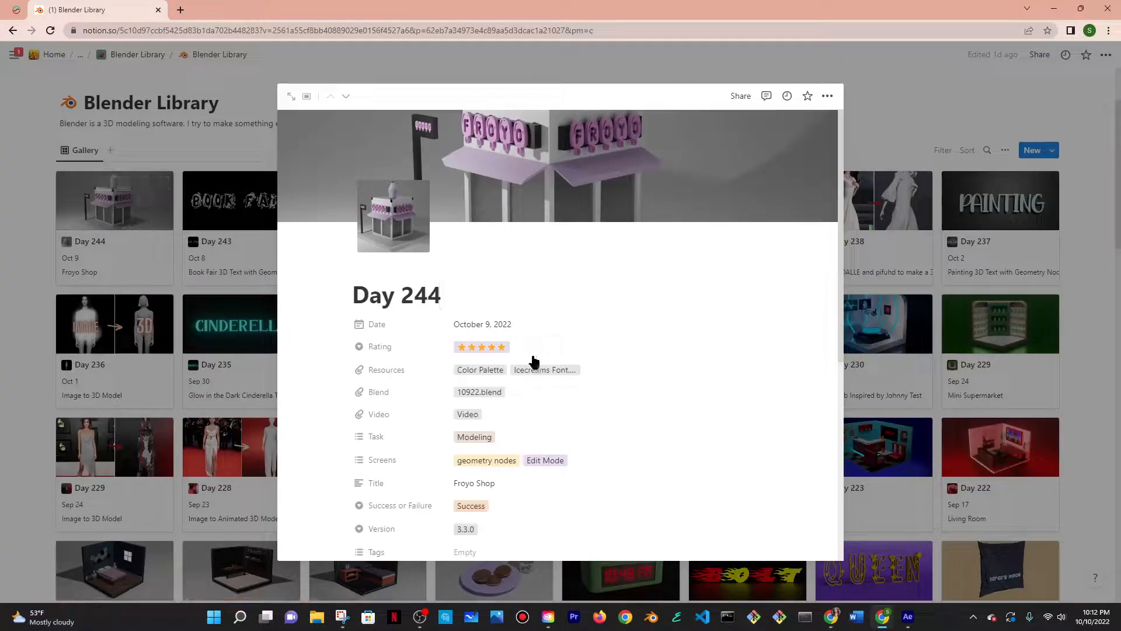
pyautogui.scroll(-6, 538, 355)
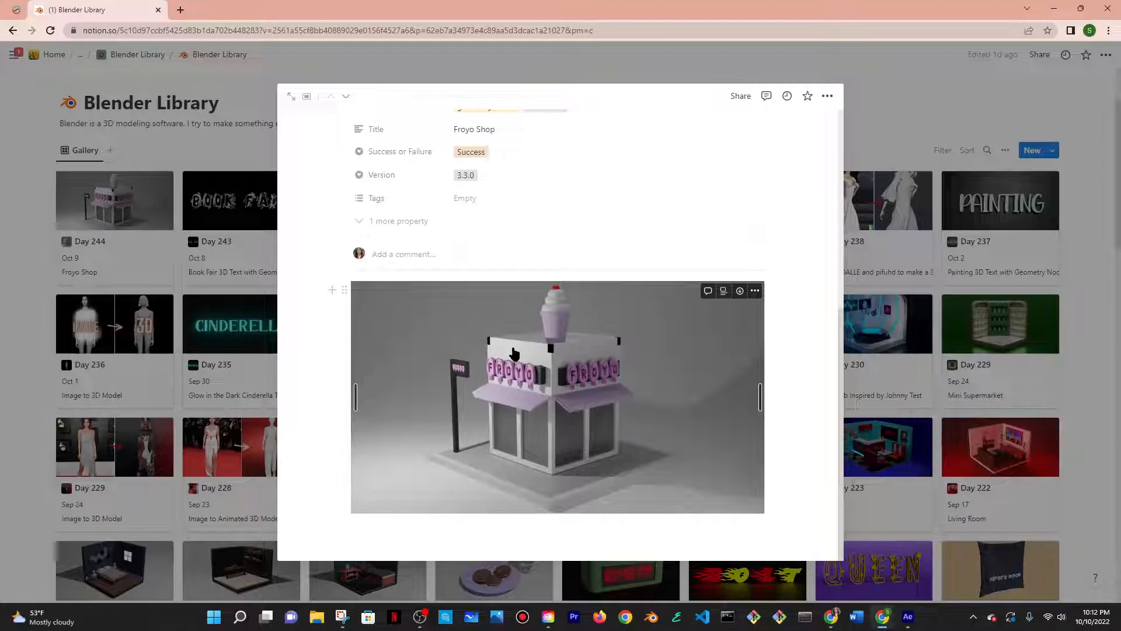
pyautogui.click(999, 218)
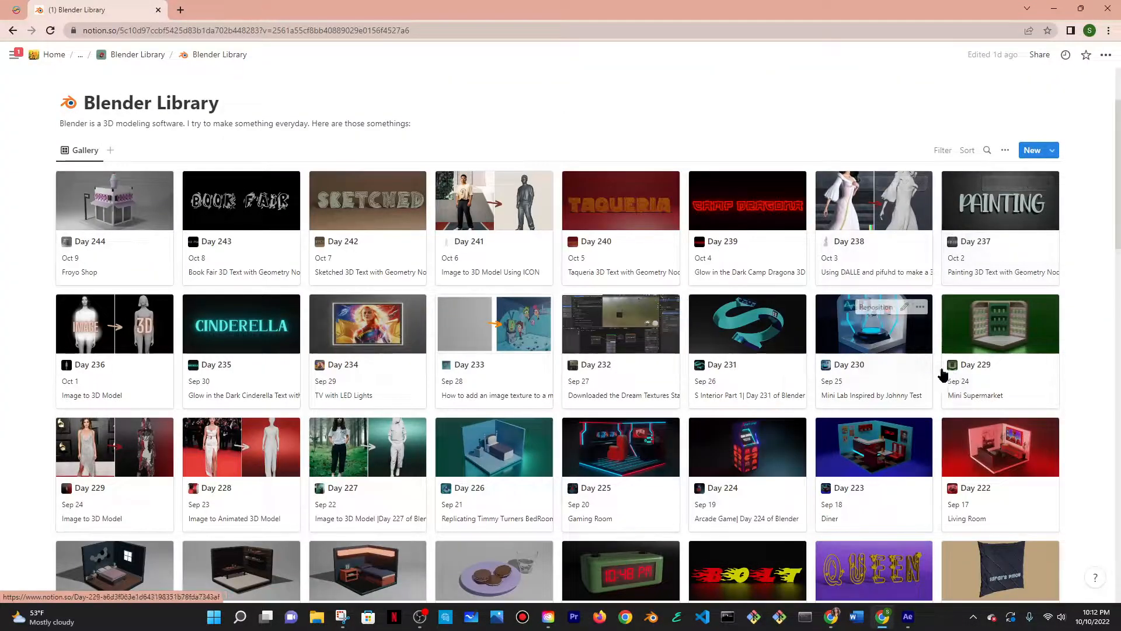
pyautogui.click(140, 231)
pyautogui.scroll(-5, 550, 284)
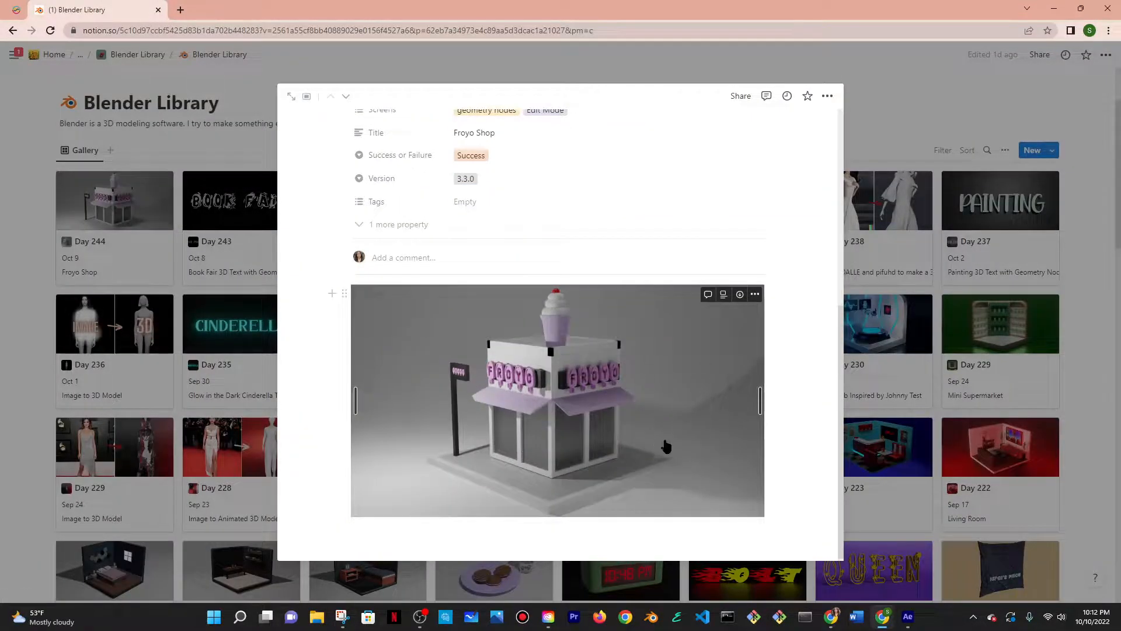
pyautogui.click(1078, 266)
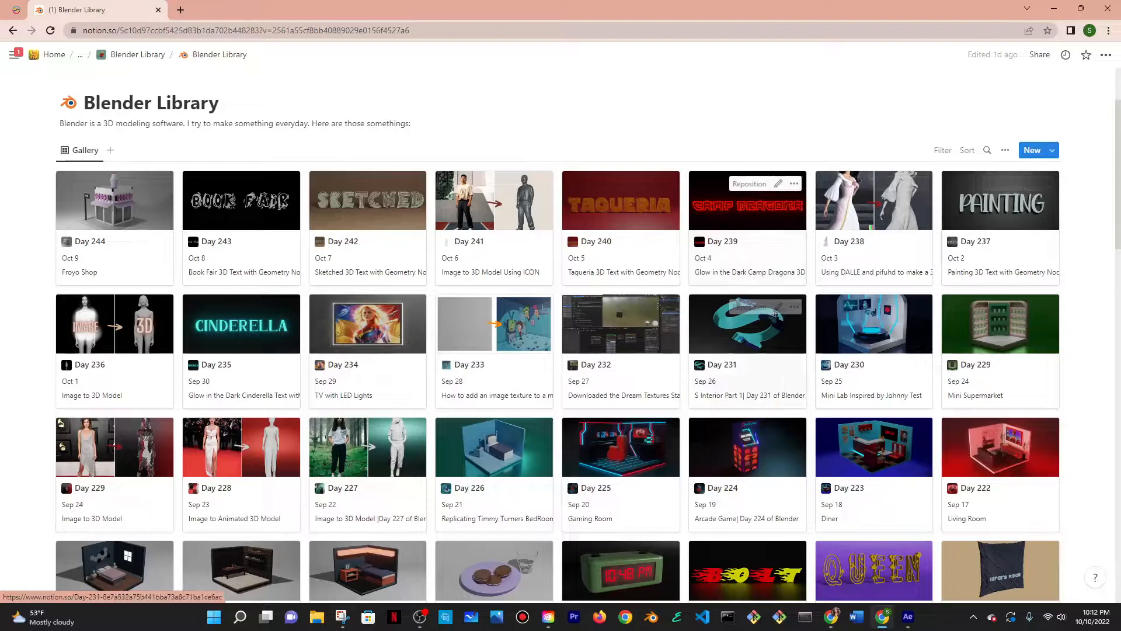
# - Examine the Day 227 Image to 3D Model entry, including its comparison image and video, and close it
pyautogui.scroll(-2, 642, 292)
pyautogui.click(408, 351)
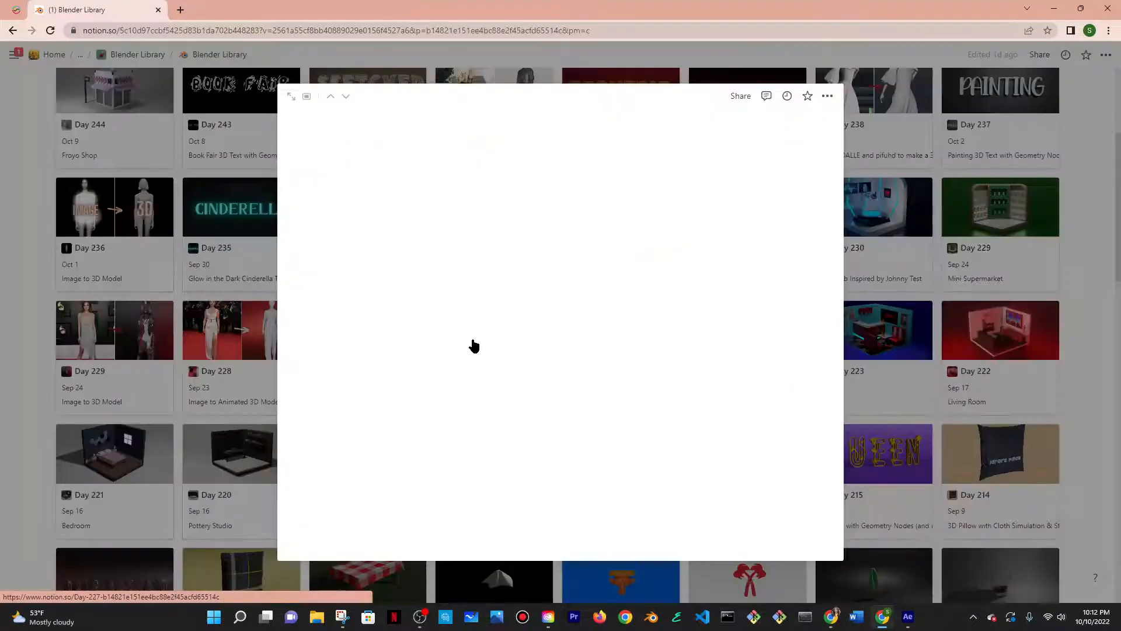
pyautogui.scroll(-7, 653, 362)
pyautogui.scroll(-3, 583, 483)
pyautogui.scroll(7, 576, 471)
pyautogui.scroll(-6, 577, 470)
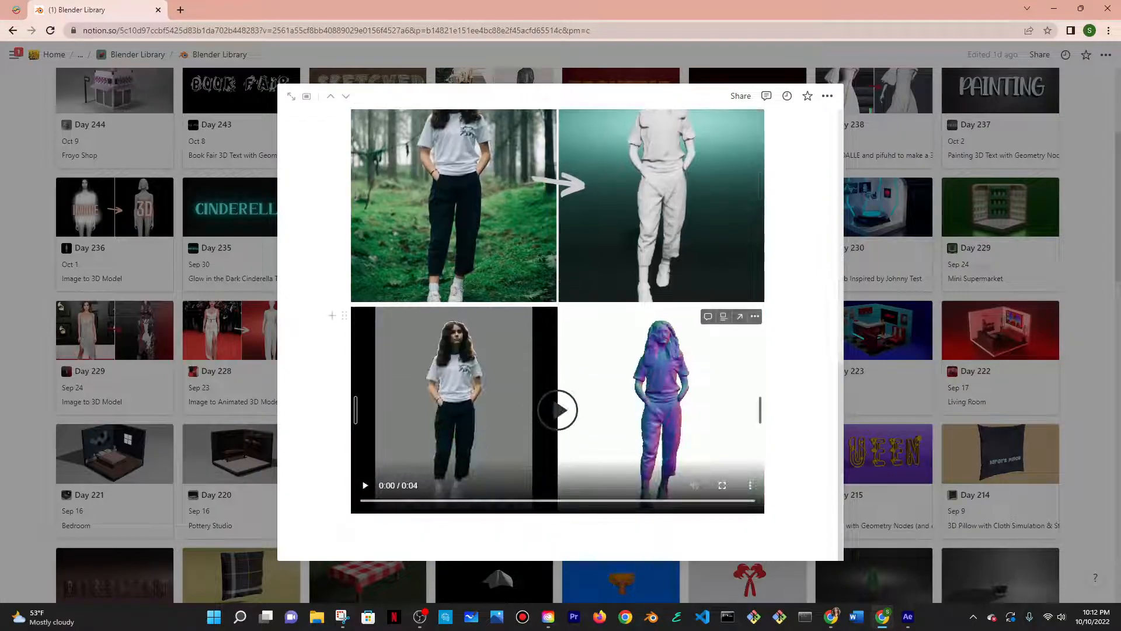
pyautogui.click(946, 250)
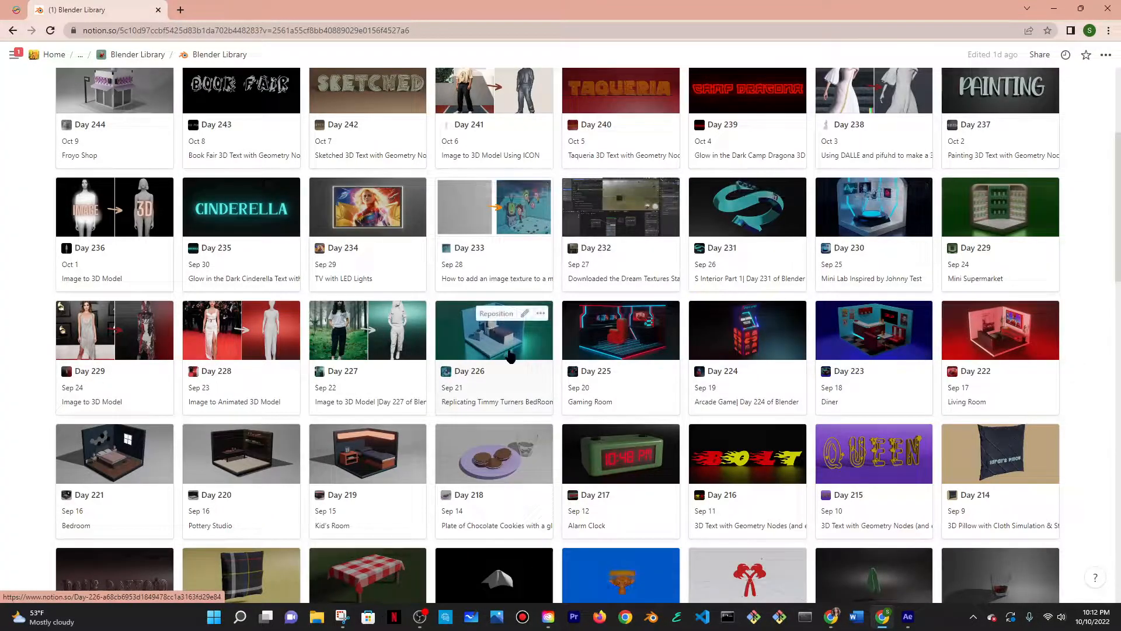
# - Download 10922.blend from the Day 244 Froyo Shop entry and open the file in Blender
pyautogui.scroll(5, 548, 367)
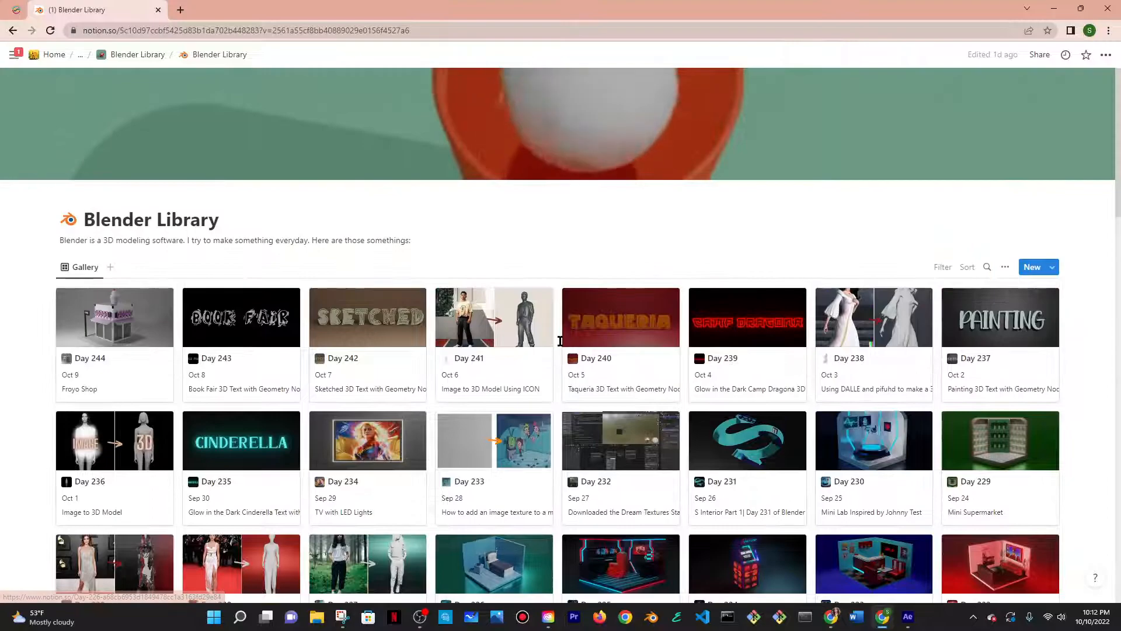
pyautogui.click(87, 333)
pyautogui.scroll(-3, 538, 222)
pyautogui.scroll(2, 578, 253)
pyautogui.click(481, 334)
pyautogui.click(509, 339)
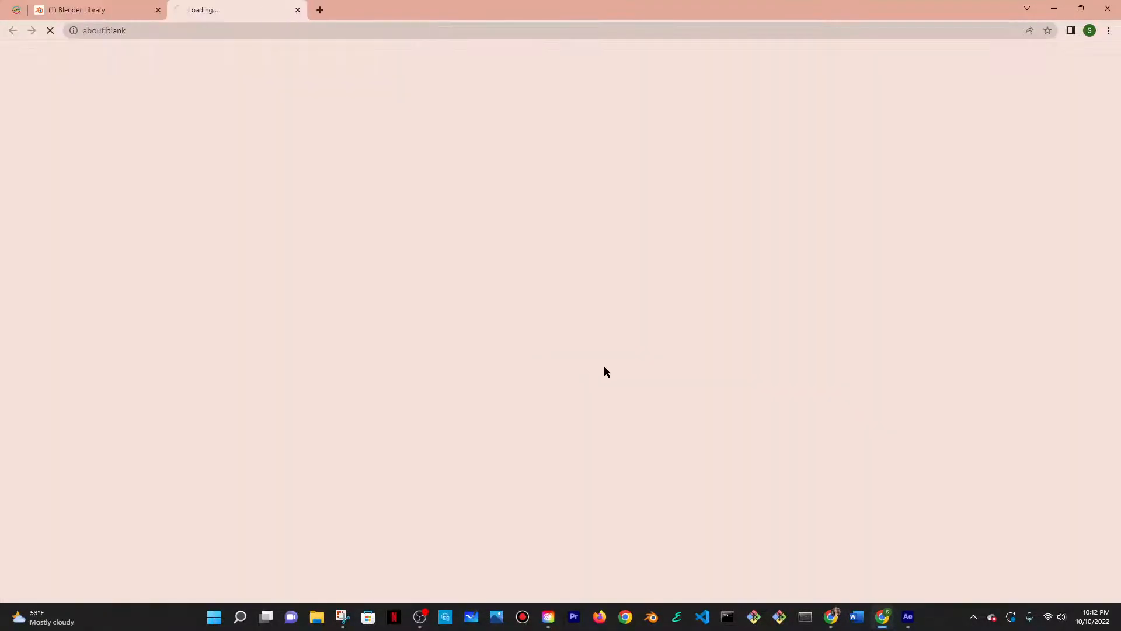
pyautogui.click(62, 584)
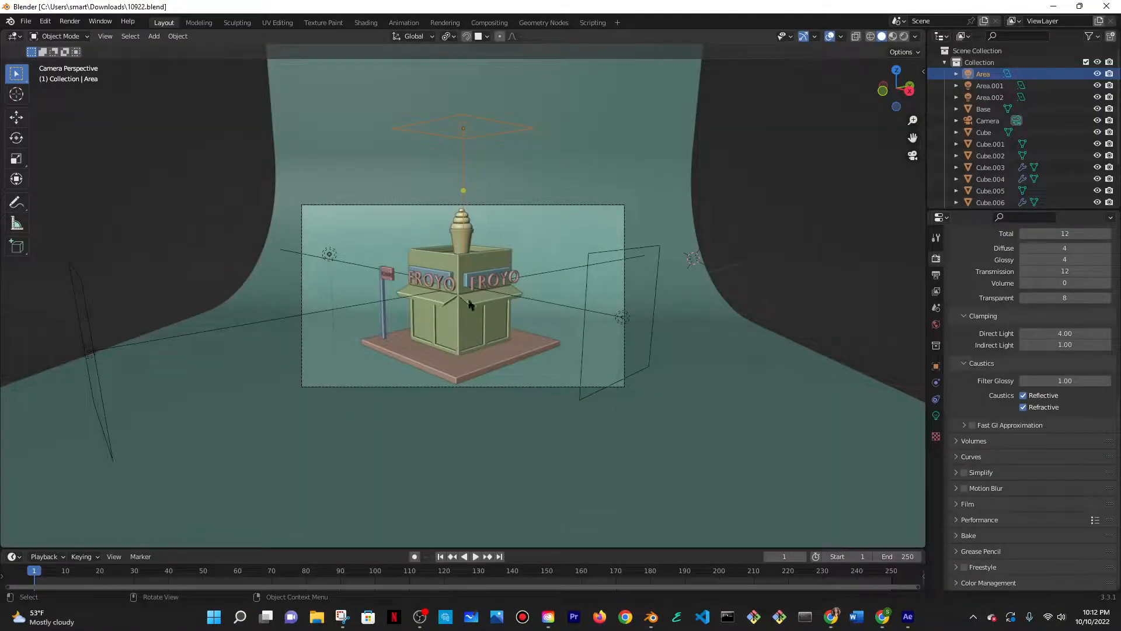
# - Delete the curved backdrop plane behind the froyo shop
pyautogui.click(903, 37)
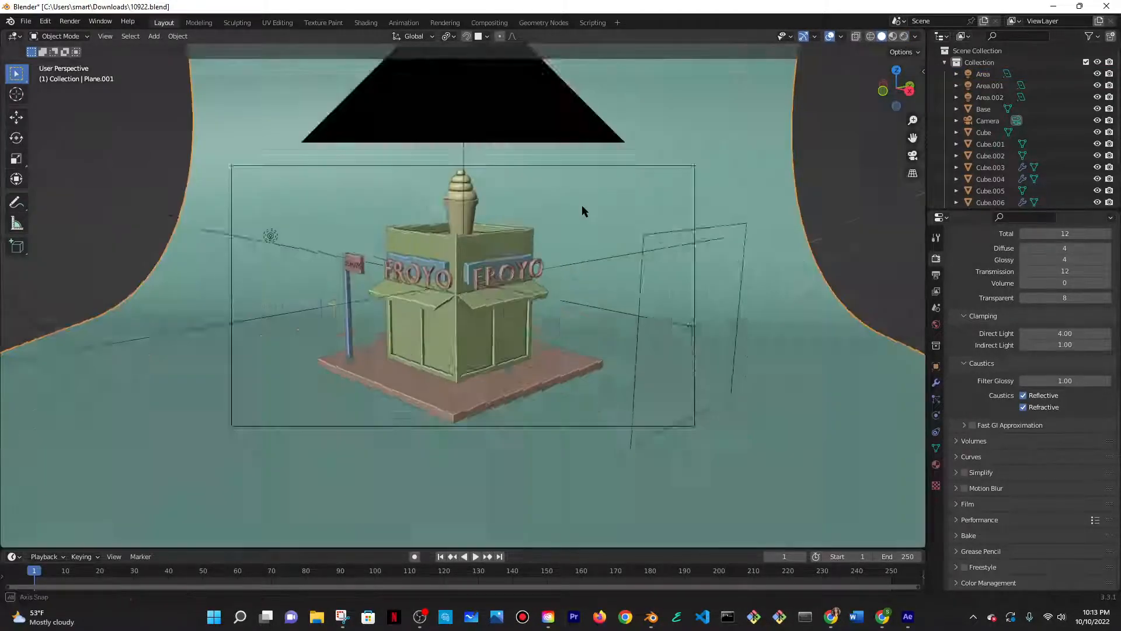
pyautogui.scroll(-6, 582, 210)
pyautogui.press('x')
pyautogui.click(584, 208)
# - Examine the froyo shop and the lights around it at several distances and angles
pyautogui.scroll(5, 525, 387)
pyautogui.scroll(-5, 531, 390)
pyautogui.moveTo(531, 390); pyautogui.dragTo(560, 367, button='middle')
pyautogui.scroll(8, 518, 388)
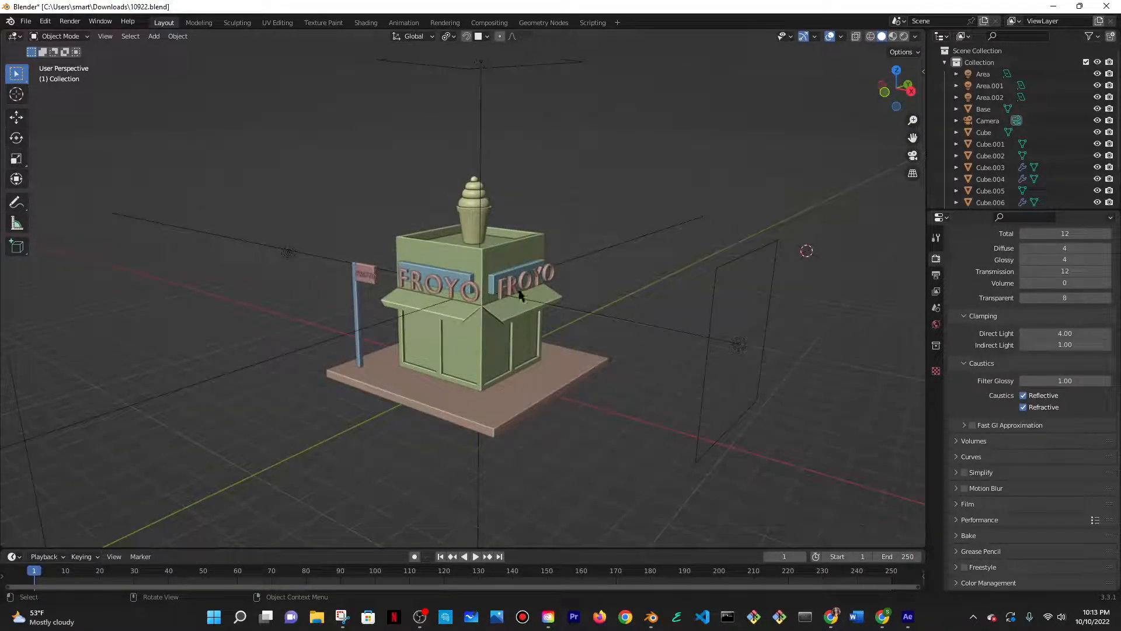
pyautogui.scroll(-7, 505, 286)
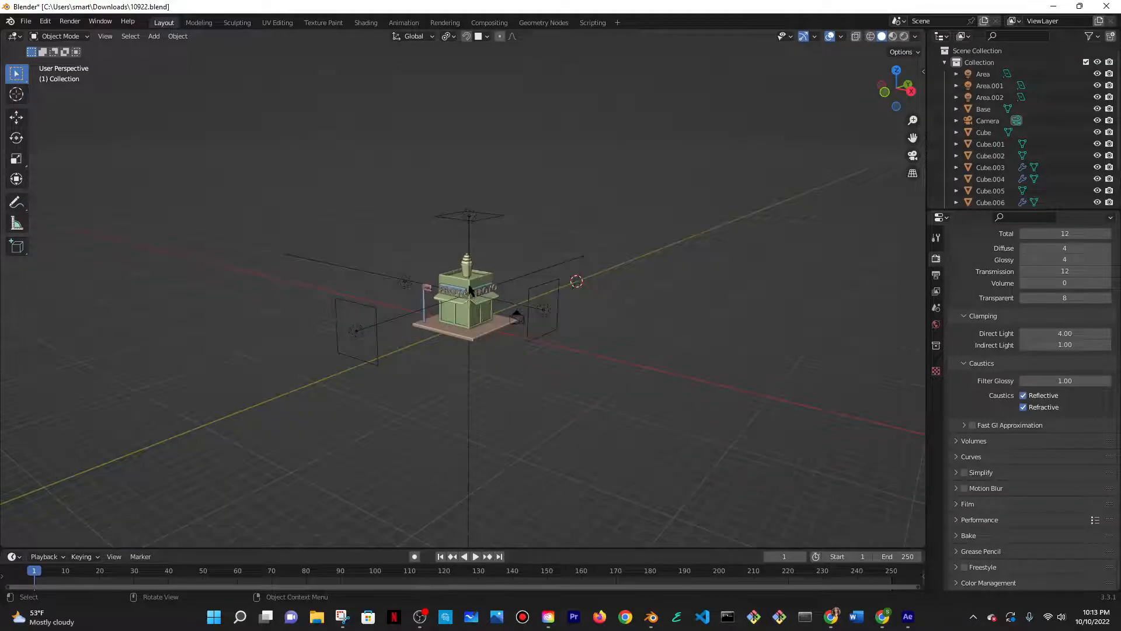
pyautogui.scroll(4, 470, 287)
pyautogui.scroll(-2, 478, 283)
pyautogui.moveTo(535, 235); pyautogui.dragTo(555, 258, button='middle')
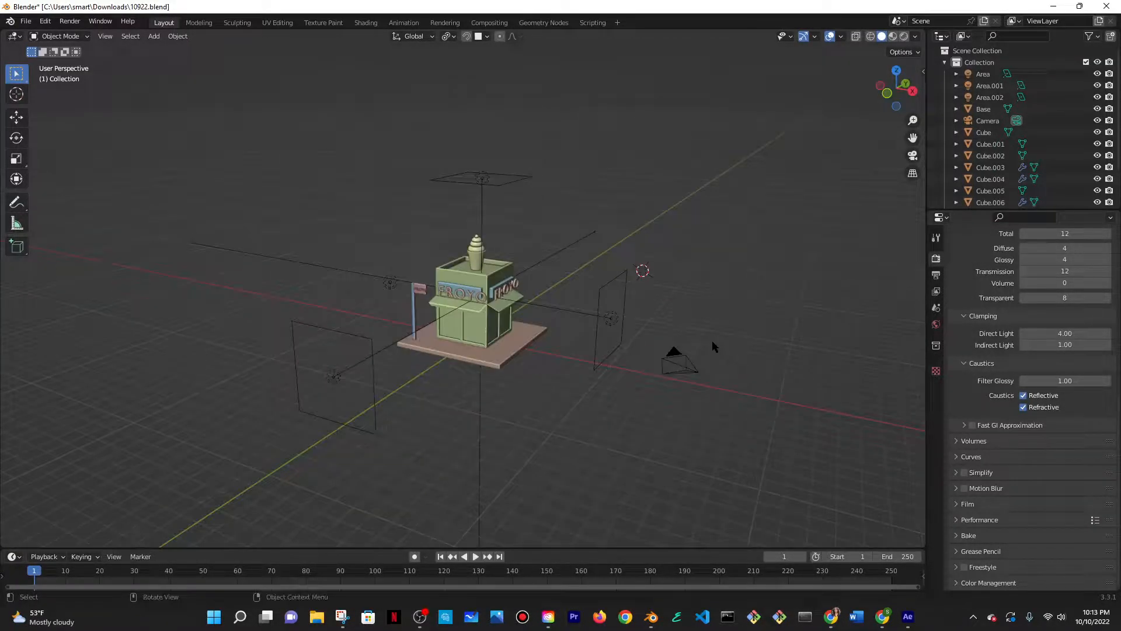
# - Duplicate the three area lights around the shop and place the copies about 26.4 m in X, 17.2 m in Y and 5.9 m in Z away
pyautogui.click(479, 174)
pyautogui.click(591, 192)
pyautogui.click(512, 186)
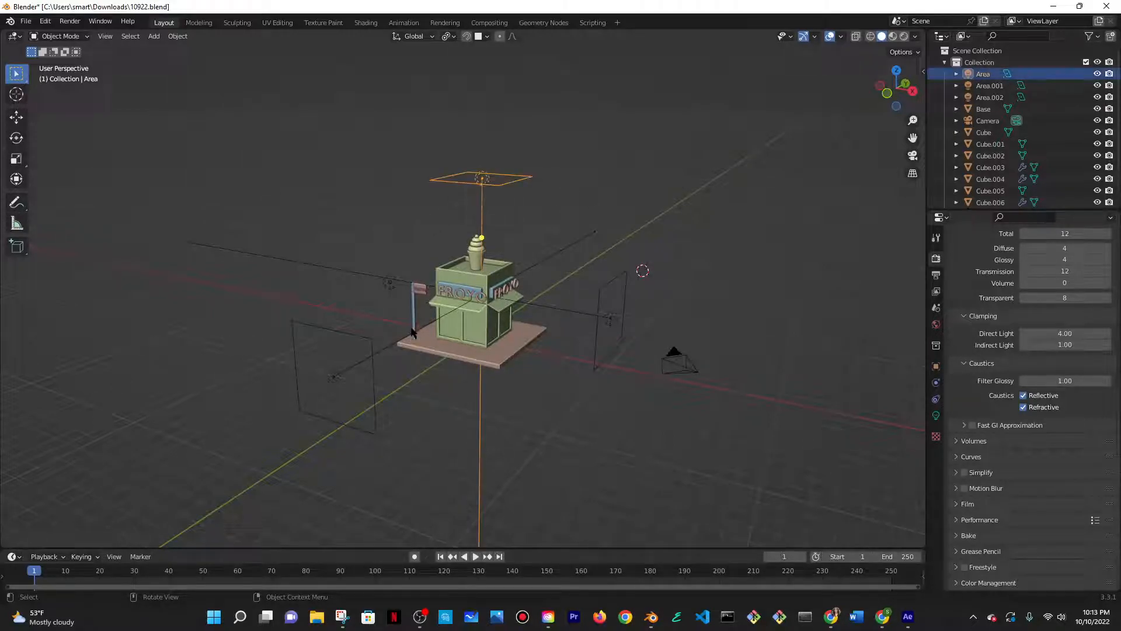
pyautogui.keyDown('shift'); pyautogui.click(404, 339); pyautogui.keyUp('shift')
pyautogui.keyDown('shift'); pyautogui.click(568, 310); pyautogui.keyUp('shift')
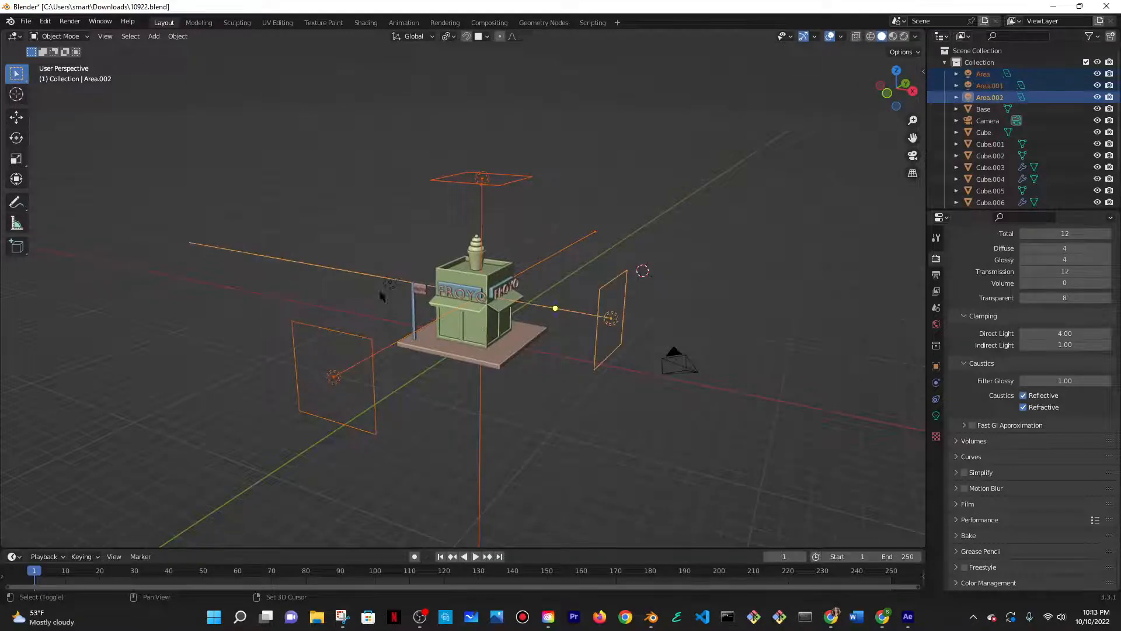
pyautogui.hotkey('shift', 'd')
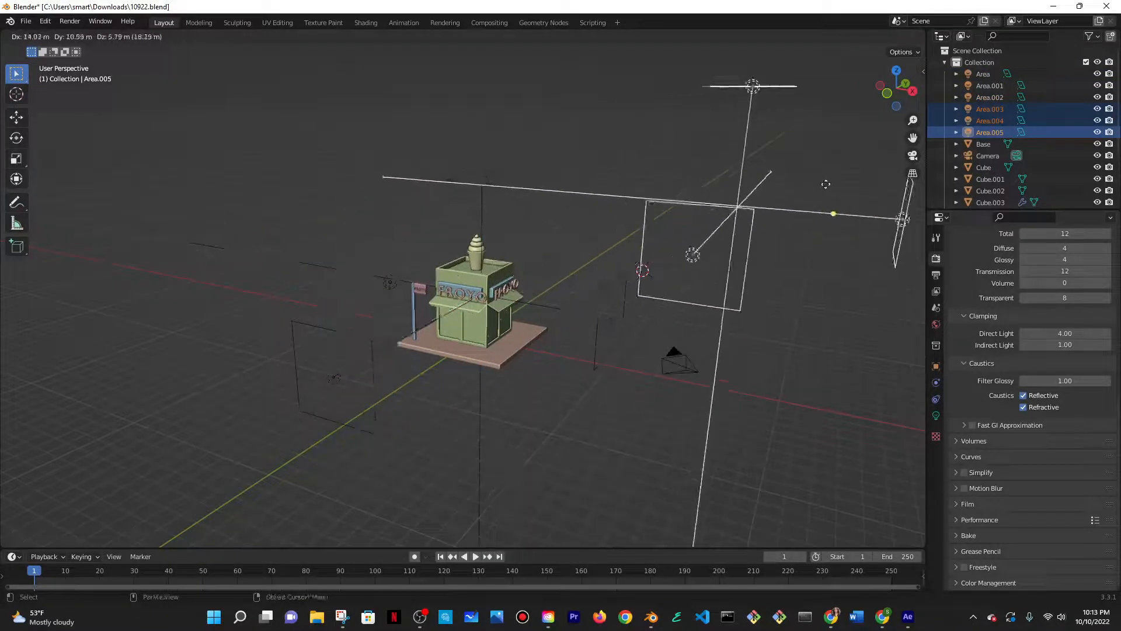
pyautogui.click(132, 179)
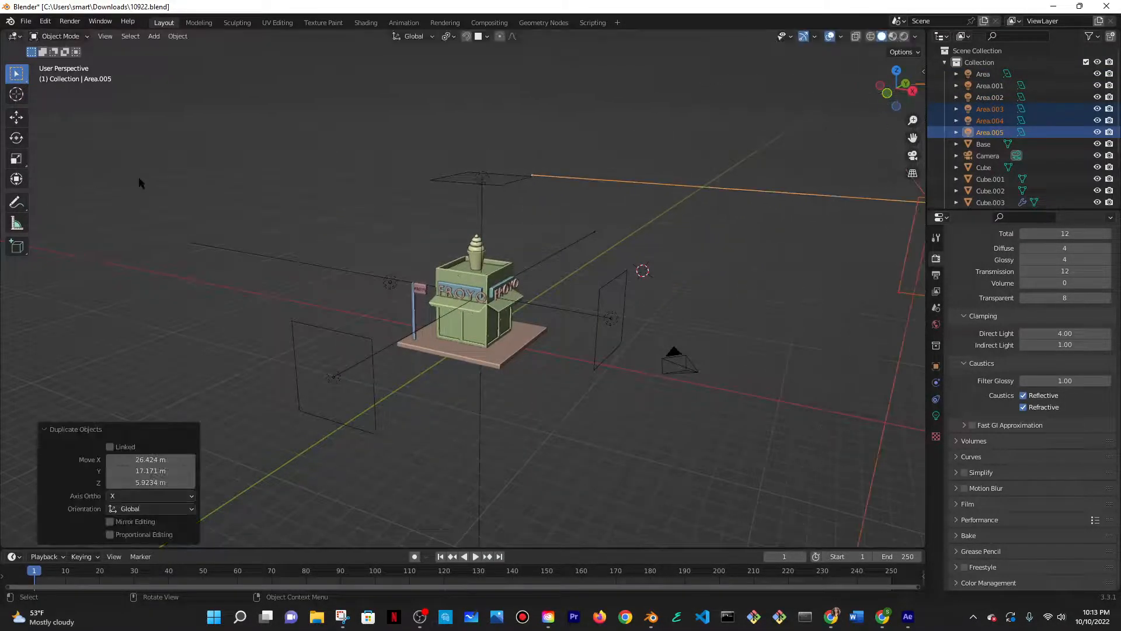
# - Parent the other two duplicated area lights to Area.005 with the Object option, and clear the selection
pyautogui.scroll(-4, 497, 150)
pyautogui.keyDown('shift'); pyautogui.moveTo(501, 159); pyautogui.dragTo(580, 195, button='middle'); pyautogui.keyUp('shift')
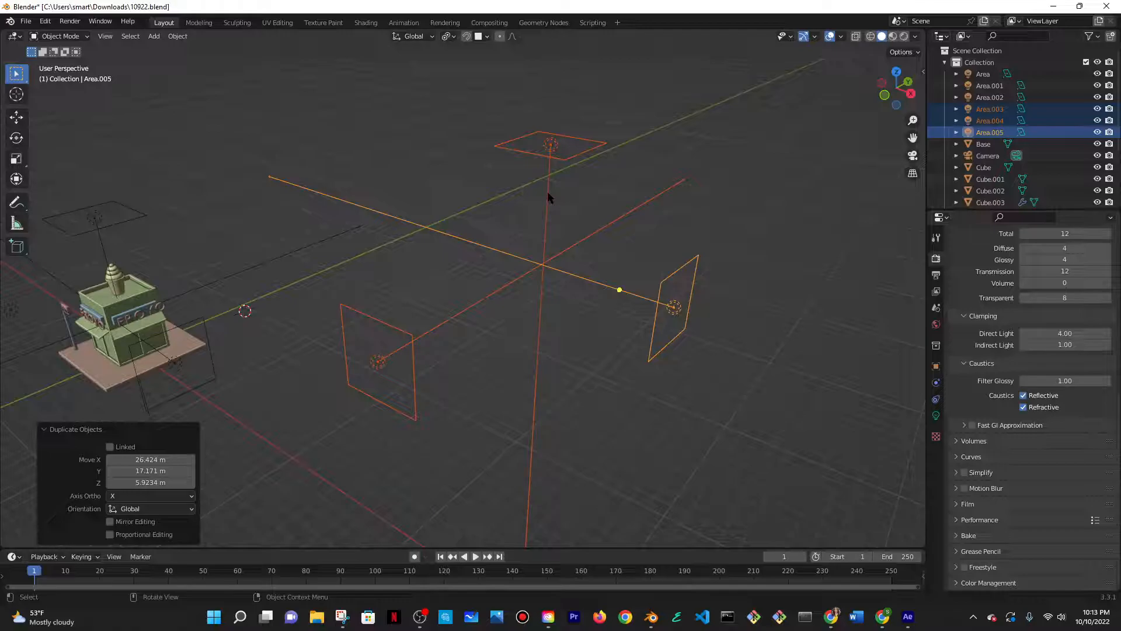
pyautogui.hotkey('ctrl', 'p')
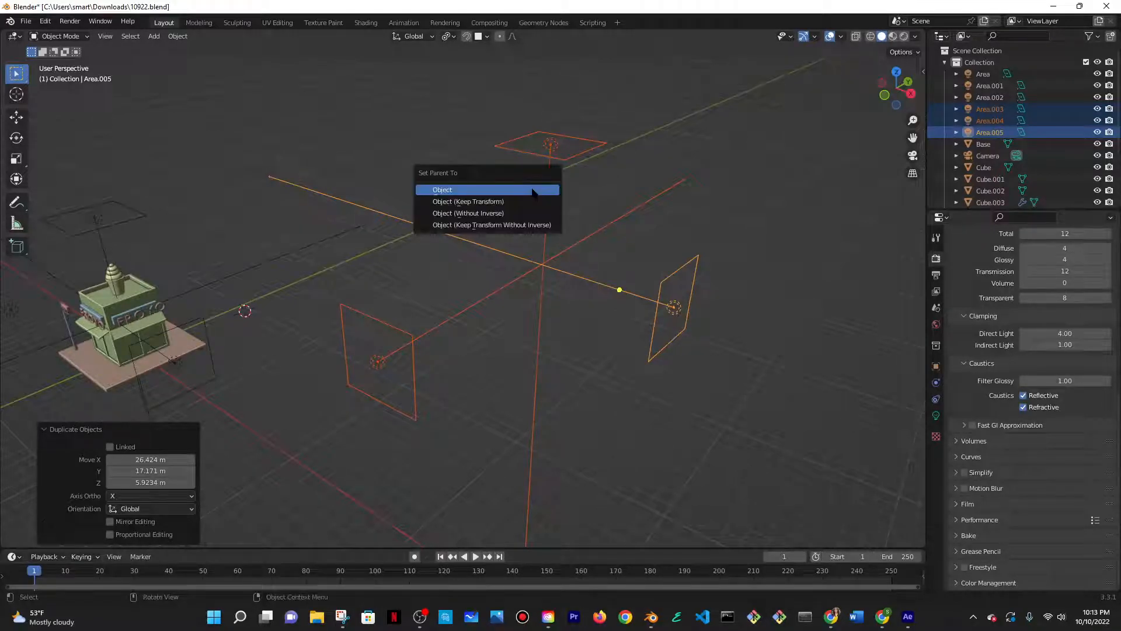
pyautogui.click(532, 190)
pyautogui.click(607, 201)
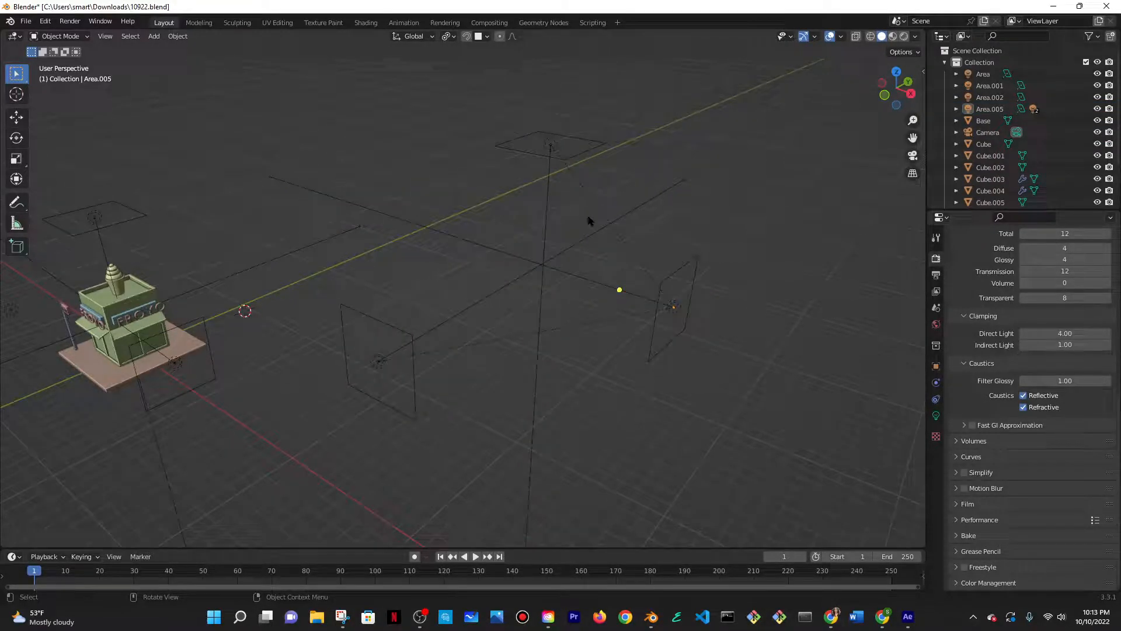
# - Try the child lights individually, and move the parent light Area.005 several times, ending with a move of about 5.7 m in X, 5.7 m in Y and 1.7 m in Z
pyautogui.click(556, 163)
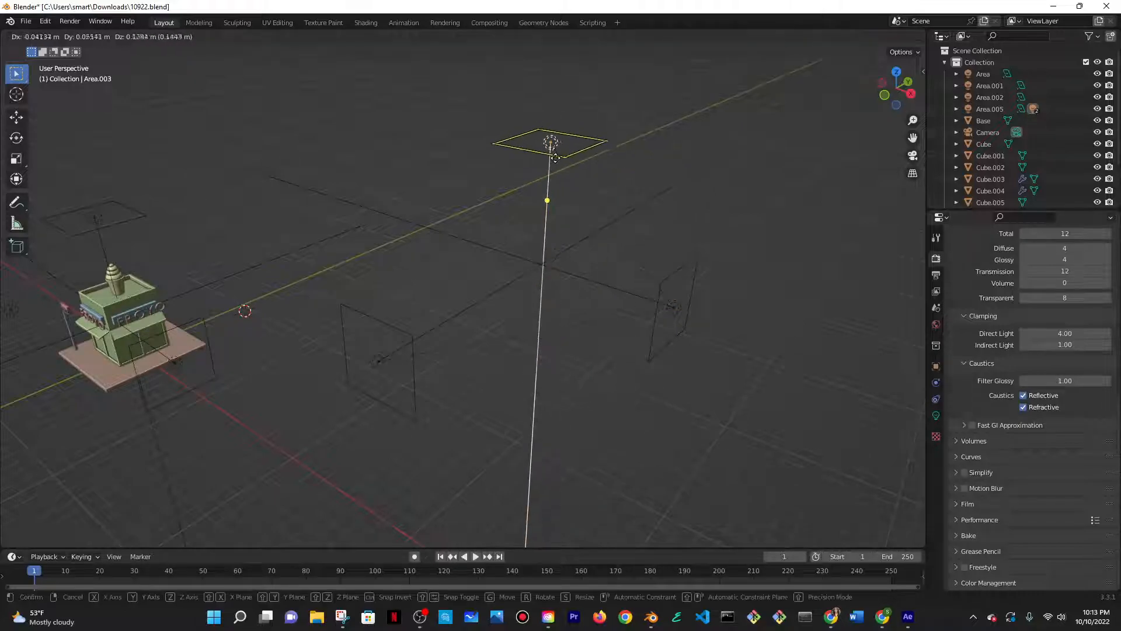
pyautogui.click(559, 263)
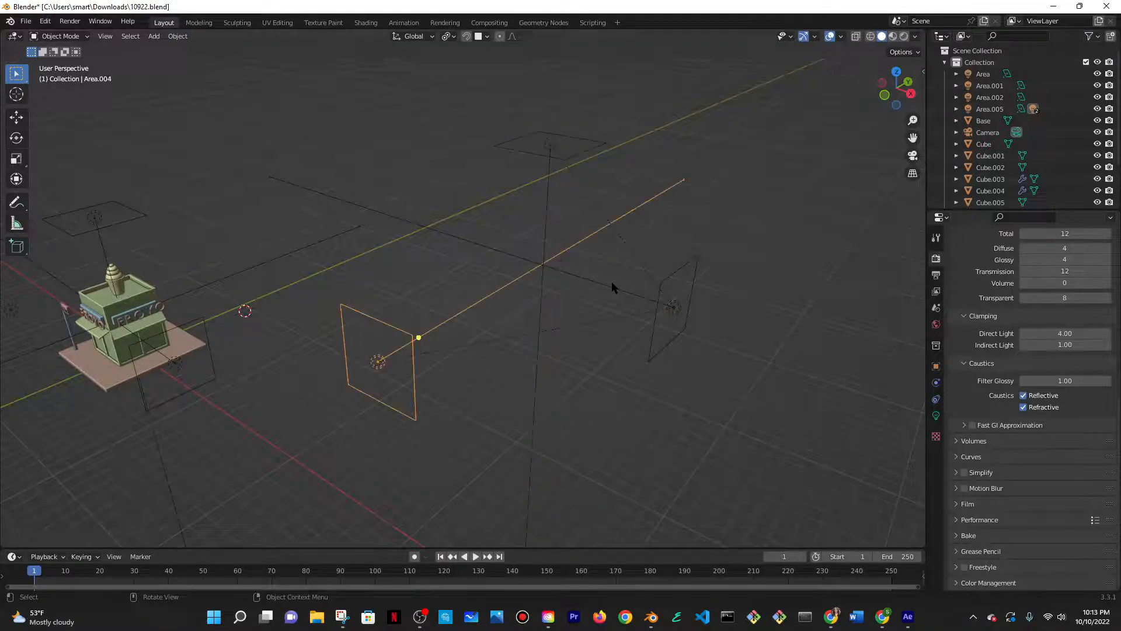
pyautogui.click(611, 282)
pyautogui.press('g')
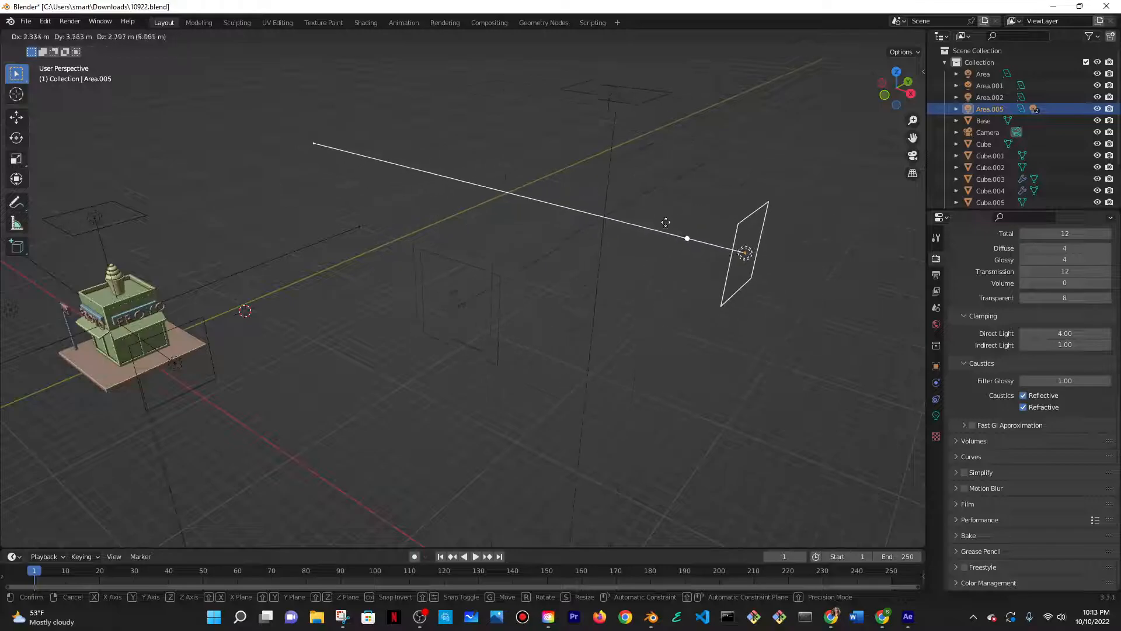
pyautogui.click(688, 237)
pyautogui.press('g')
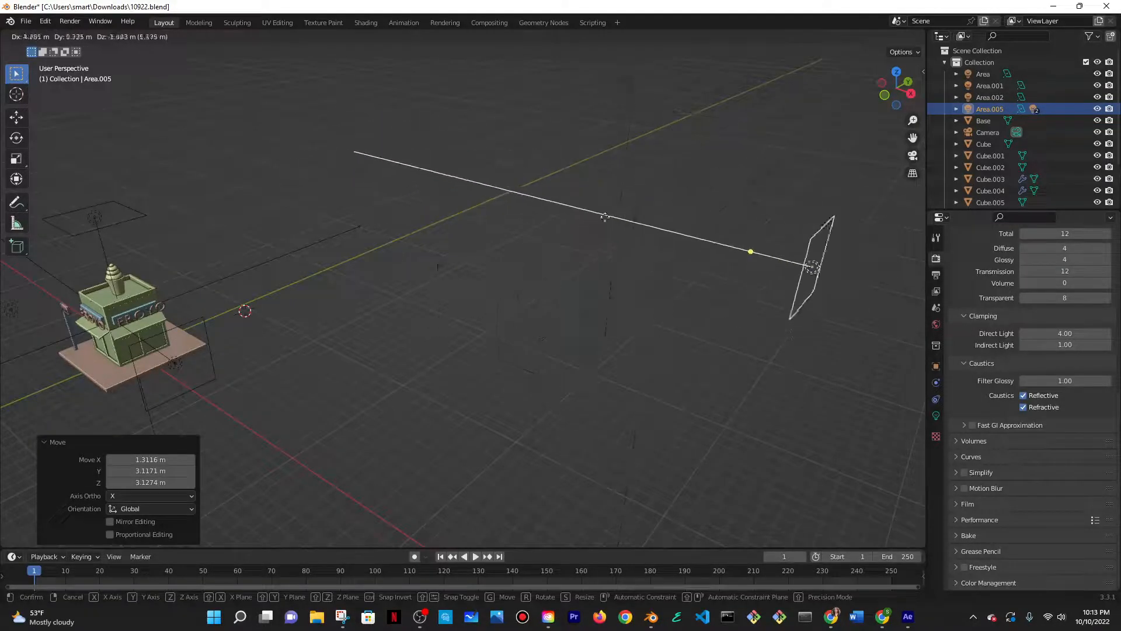
pyautogui.click(680, 234)
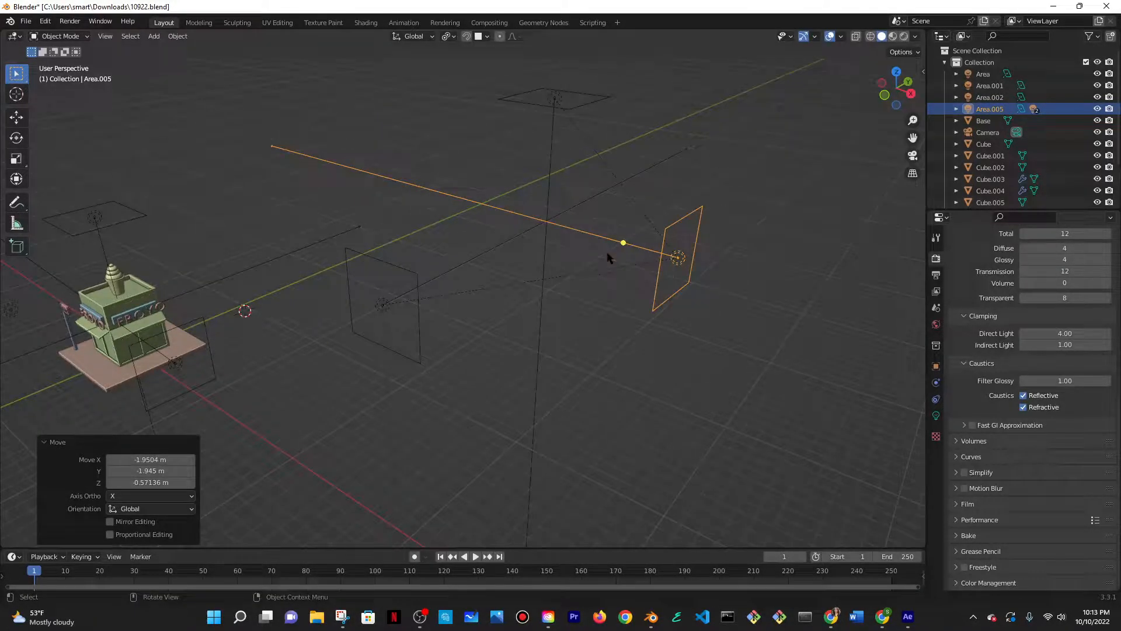
pyautogui.press('g')
pyautogui.click(748, 222)
# - Examine the froyo shop, its base and its original area lights both close up and from a distance
pyautogui.scroll(-5, 417, 249)
pyautogui.scroll(5, 393, 313)
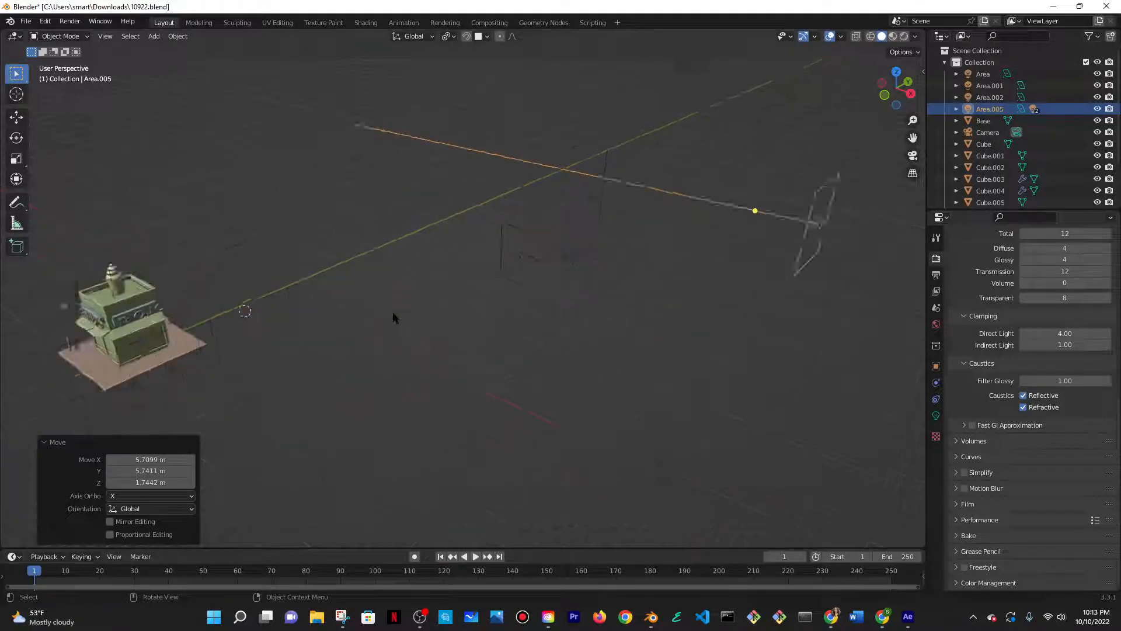
pyautogui.scroll(1, 393, 313)
pyautogui.keyDown('shift'); pyautogui.moveTo(393, 312); pyautogui.dragTo(738, 270, button='middle'); pyautogui.keyUp('shift')
pyautogui.scroll(-1, 737, 270)
pyautogui.keyDown('shift'); pyautogui.moveTo(495, 311); pyautogui.dragTo(657, 291, button='middle'); pyautogui.keyUp('shift')
pyautogui.moveTo(377, 140); pyautogui.dragTo(640, 411)
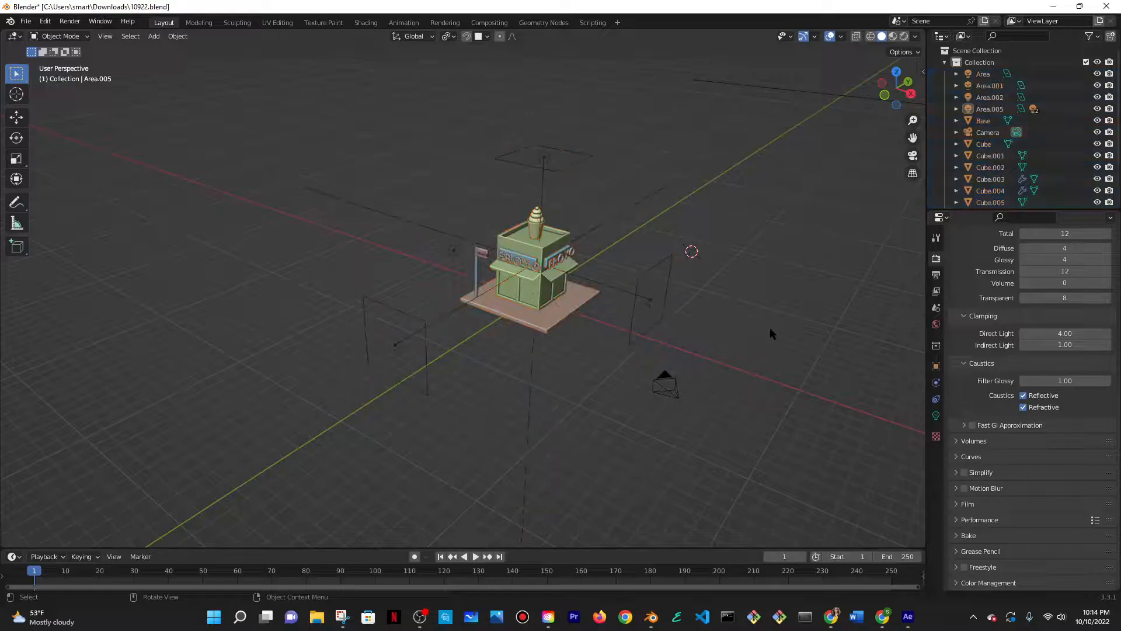
pyautogui.scroll(4, 772, 327)
pyautogui.keyDown('shift'); pyautogui.moveTo(776, 296); pyautogui.dragTo(546, 291, button='middle'); pyautogui.keyUp('shift')
pyautogui.scroll(-3, 467, 317)
pyautogui.scroll(1, 465, 322)
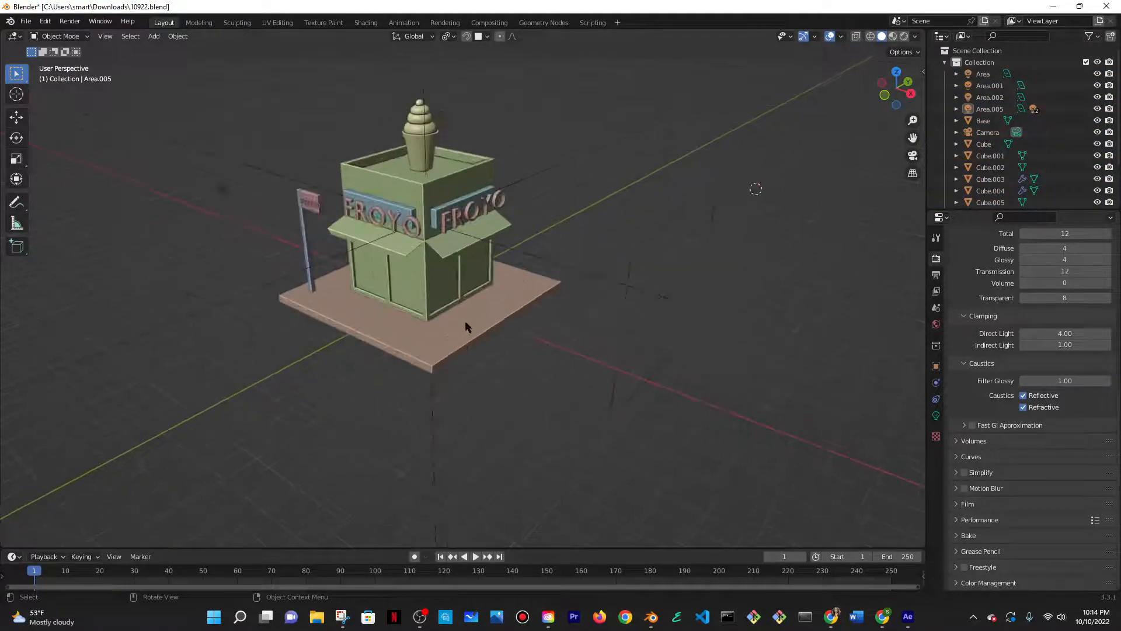
pyautogui.moveTo(464, 321)
pyautogui.mouseDown(button='middle')
pyautogui.moveTo(570, 368)
pyautogui.moveTo(503, 350)
pyautogui.moveTo(460, 312)
pyautogui.moveTo(464, 329)
pyautogui.mouseUp(button='middle')
pyautogui.scroll(-3, 463, 312)
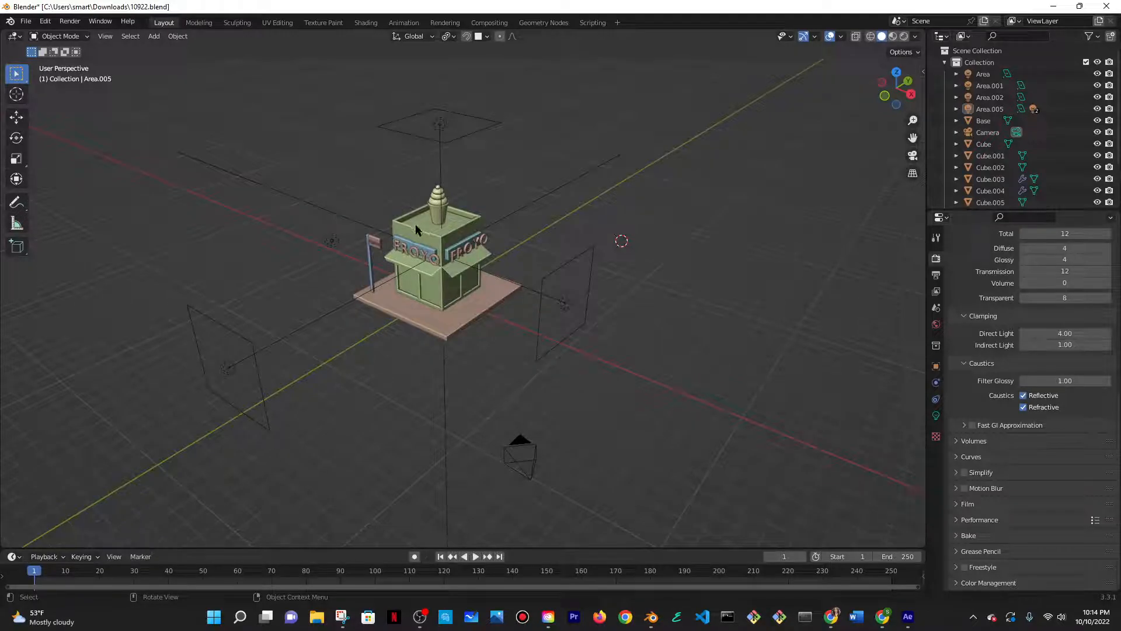
pyautogui.moveTo(320, 179); pyautogui.dragTo(524, 316)
pyautogui.moveTo(534, 368); pyautogui.dragTo(555, 281, button='middle')
pyautogui.click(566, 334)
# - Move the shop building, its sign and the original three area lights about 24.4 m in negative X off the base, and adjust their X position again
pyautogui.moveTo(313, 185); pyautogui.dragTo(529, 301)
pyautogui.moveTo(689, 337); pyautogui.dragTo(603, 385, button='middle')
pyautogui.press('g')
pyautogui.press('x')
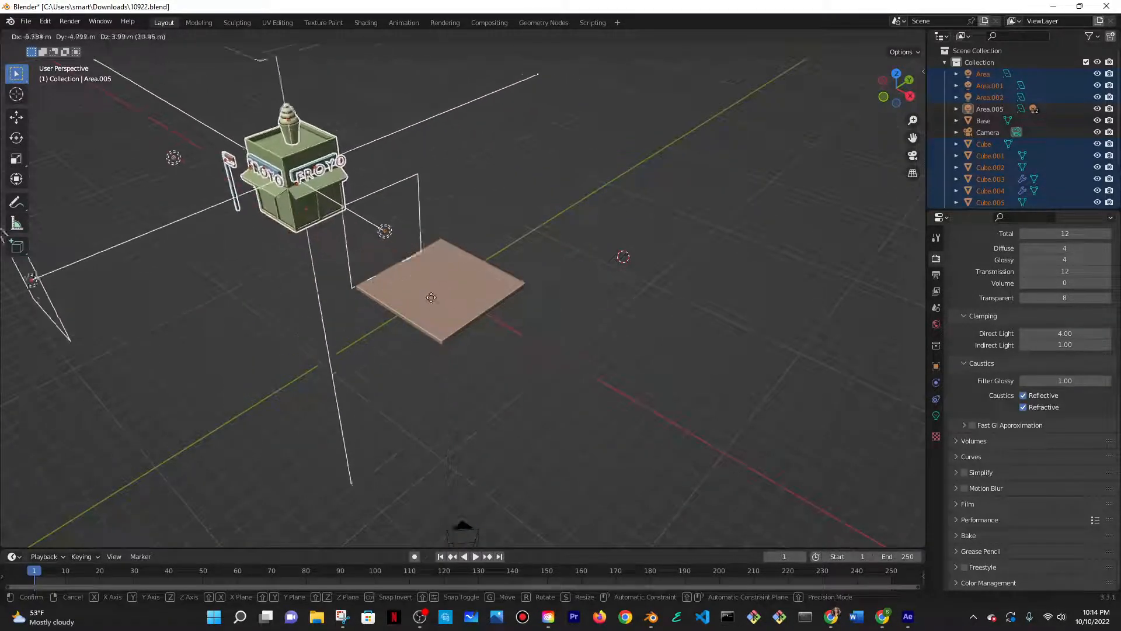
pyautogui.click(401, 281)
pyautogui.moveTo(401, 281); pyautogui.dragTo(475, 301, button='middle')
pyautogui.press('g')
pyautogui.press('x')
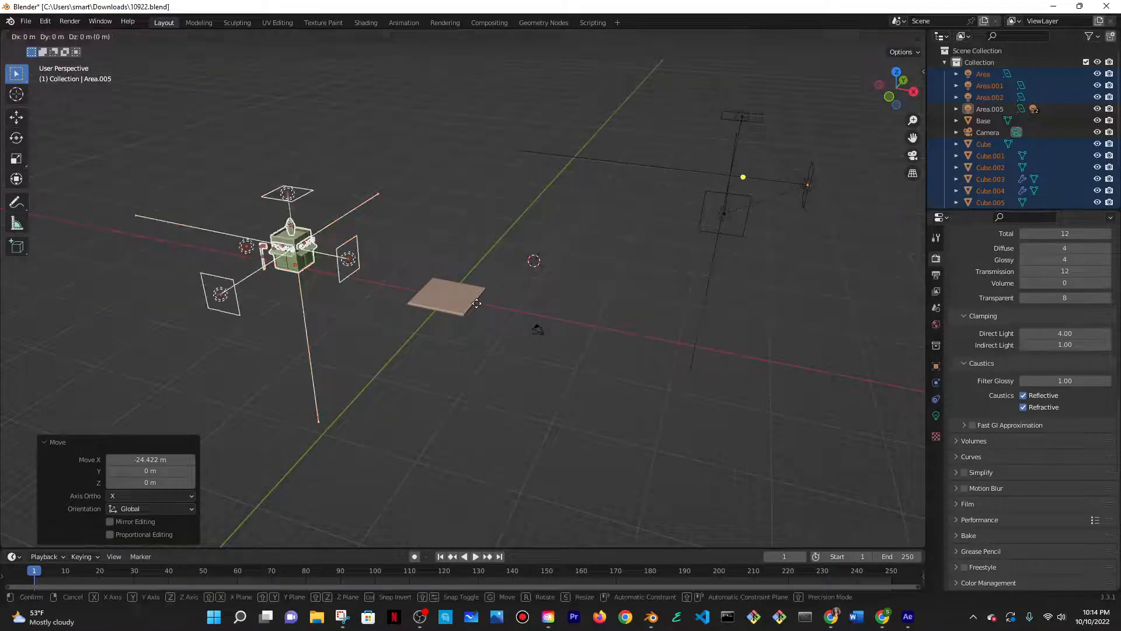
pyautogui.click(453, 299)
# - Duplicate the base and place the copy under the froyo shop, about 30 m away along negative X
pyautogui.scroll(4, 450, 295)
pyautogui.click(438, 292)
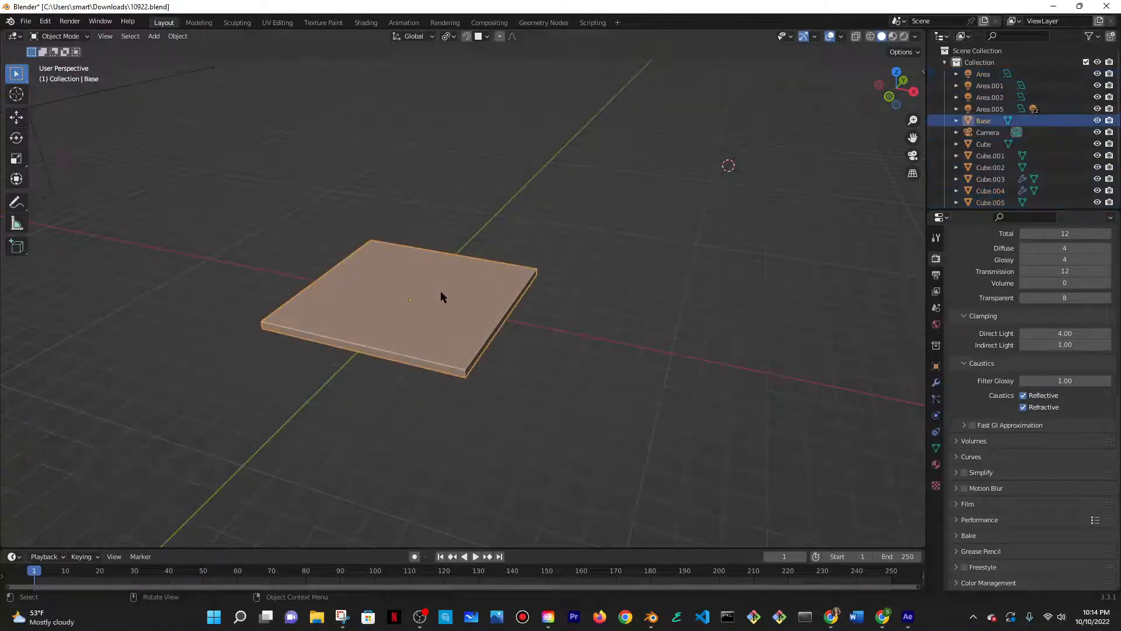
pyautogui.scroll(-3, 441, 295)
pyautogui.moveTo(453, 300); pyautogui.dragTo(480, 270, button='middle')
pyautogui.hotkey('shift', 'd')
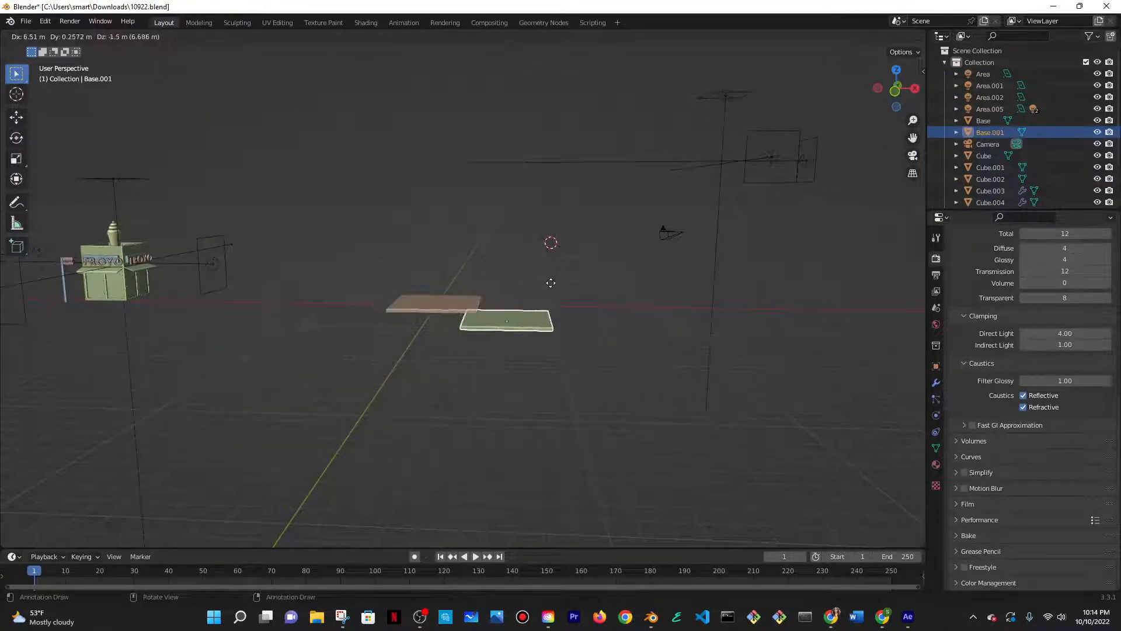
pyautogui.press('x')
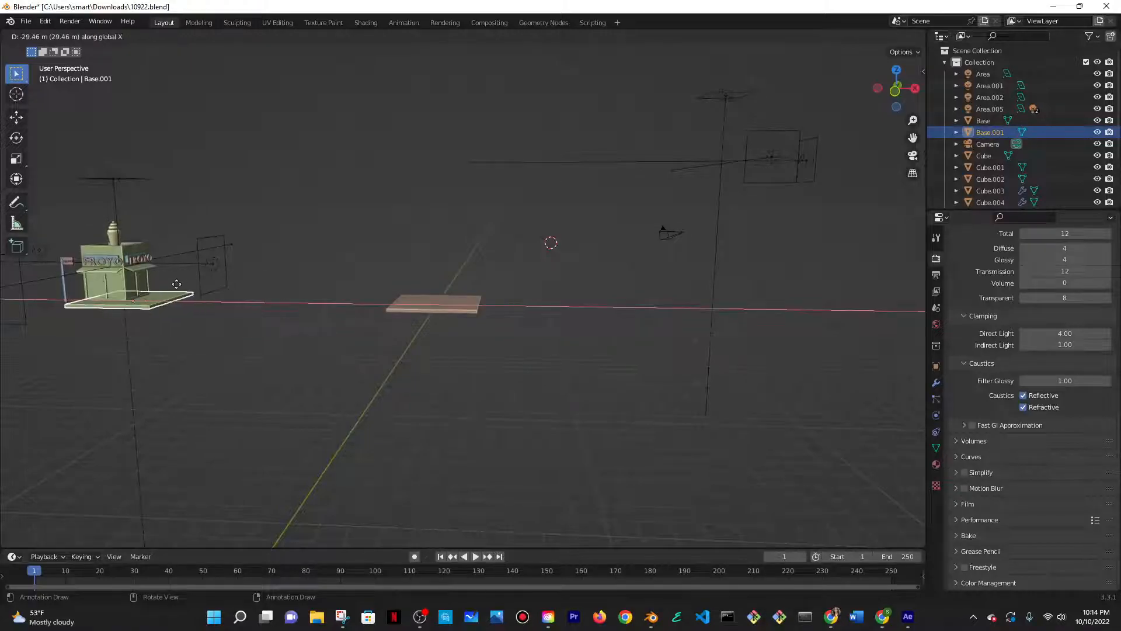
pyautogui.click(159, 287)
# - Move the parent light Area.005 with its children back toward the original base, about 26 m in negative X
pyautogui.moveTo(237, 300); pyautogui.dragTo(238, 327, button='middle')
pyautogui.moveTo(477, 321); pyautogui.dragTo(595, 193, button='middle')
pyautogui.click(608, 175)
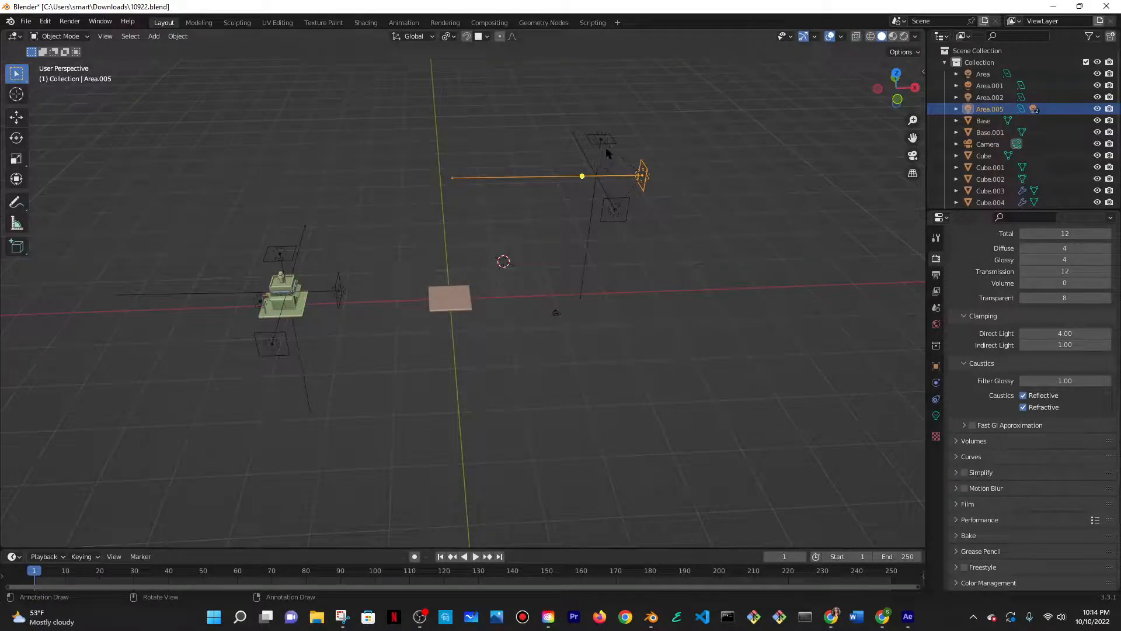
pyautogui.press('g')
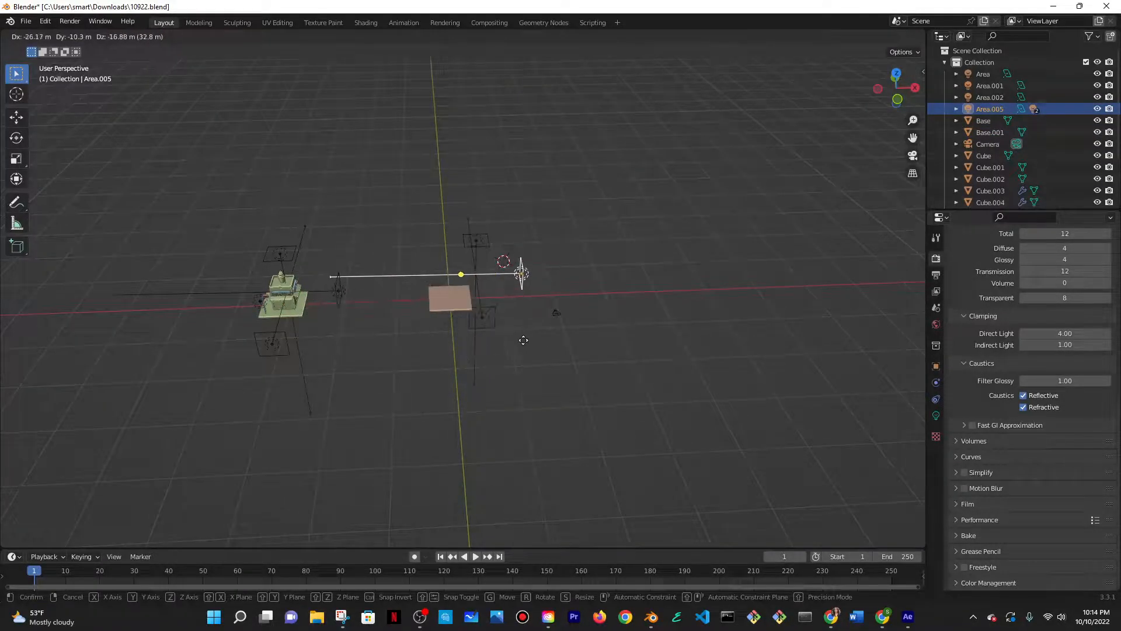
pyautogui.click(522, 342)
pyautogui.moveTo(522, 342)
pyautogui.mouseDown(button='middle')
pyautogui.moveTo(531, 478)
pyautogui.moveTo(541, 478)
pyautogui.moveTo(584, 348)
pyautogui.moveTo(522, 349)
pyautogui.moveTo(518, 371)
pyautogui.moveTo(515, 320)
pyautogui.mouseUp(button='middle')
# - Raise the parent light Area.005 about 5.2 m in Z and shift it about 10 m in negative Y
pyautogui.press('g')
pyautogui.press('z')
pyautogui.click(537, 294)
pyautogui.press('g')
pyautogui.press('y')
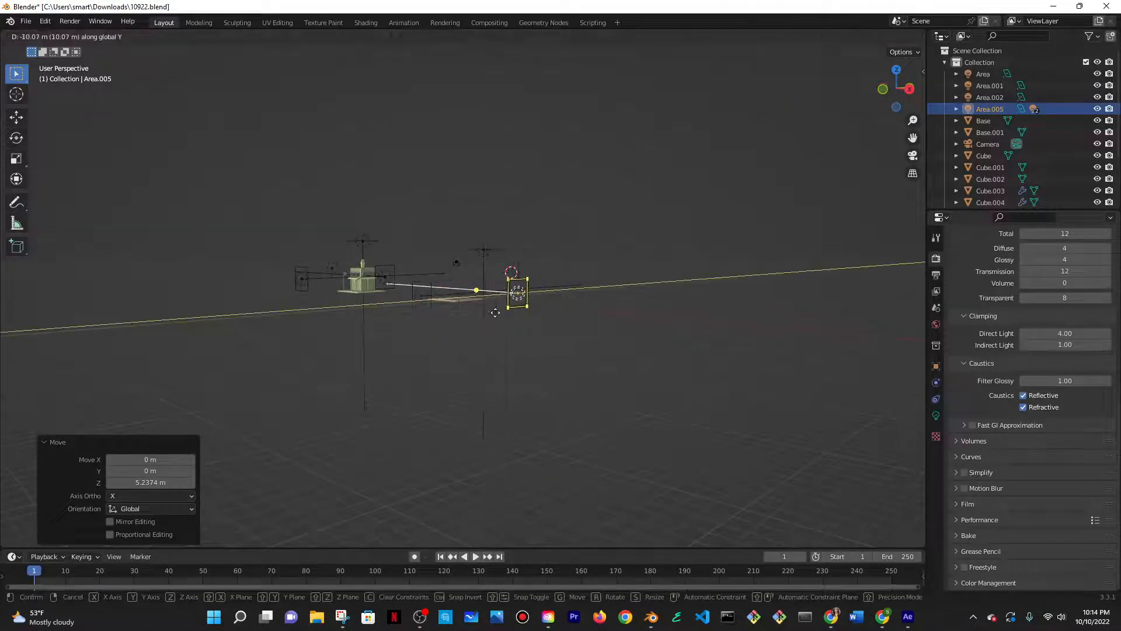
pyautogui.click(473, 316)
pyautogui.moveTo(472, 315); pyautogui.dragTo(557, 371, button='middle')
# - Fine-tune the Y and X position of Area.005 so its lights surround the original base
pyautogui.press('g')
pyautogui.press('y')
pyautogui.click(547, 350)
pyautogui.press('g')
pyautogui.press('x')
pyautogui.click(521, 294)
# - Select the froyo shop with its base and lights, and move them to a new collection named Froyo Shop
pyautogui.click(455, 296)
pyautogui.moveTo(455, 297); pyautogui.dragTo(551, 358, button='middle')
pyautogui.scroll(-7, 575, 341)
pyautogui.moveTo(351, 350); pyautogui.dragTo(571, 258, button='middle')
pyautogui.moveTo(364, 159); pyautogui.dragTo(598, 435)
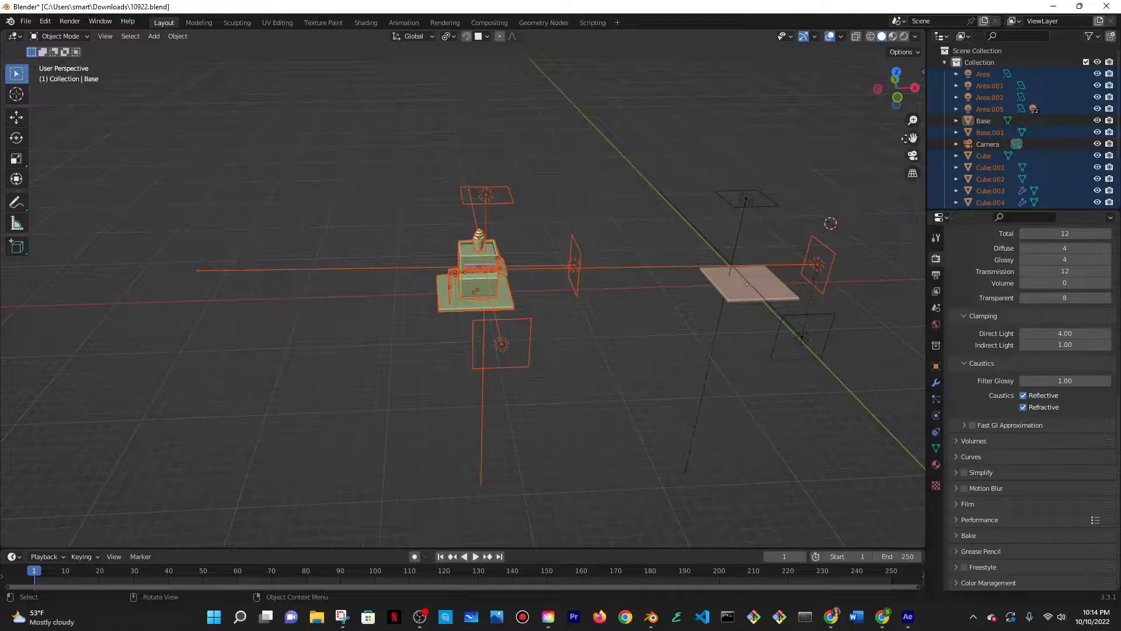
pyautogui.rightClick(482, 255)
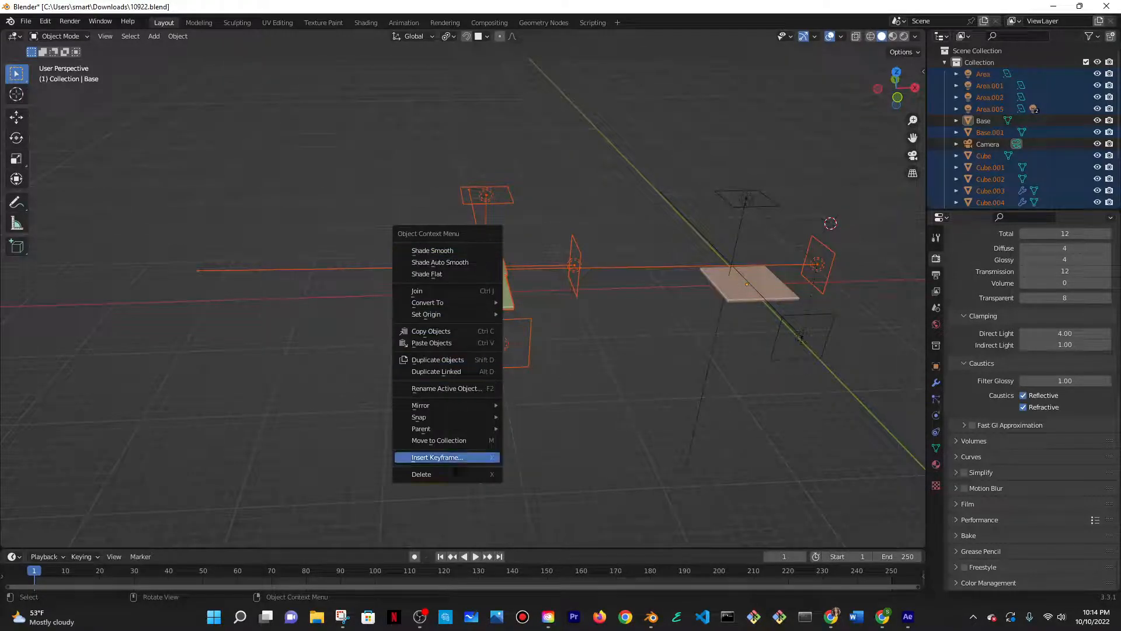
pyautogui.click(458, 442)
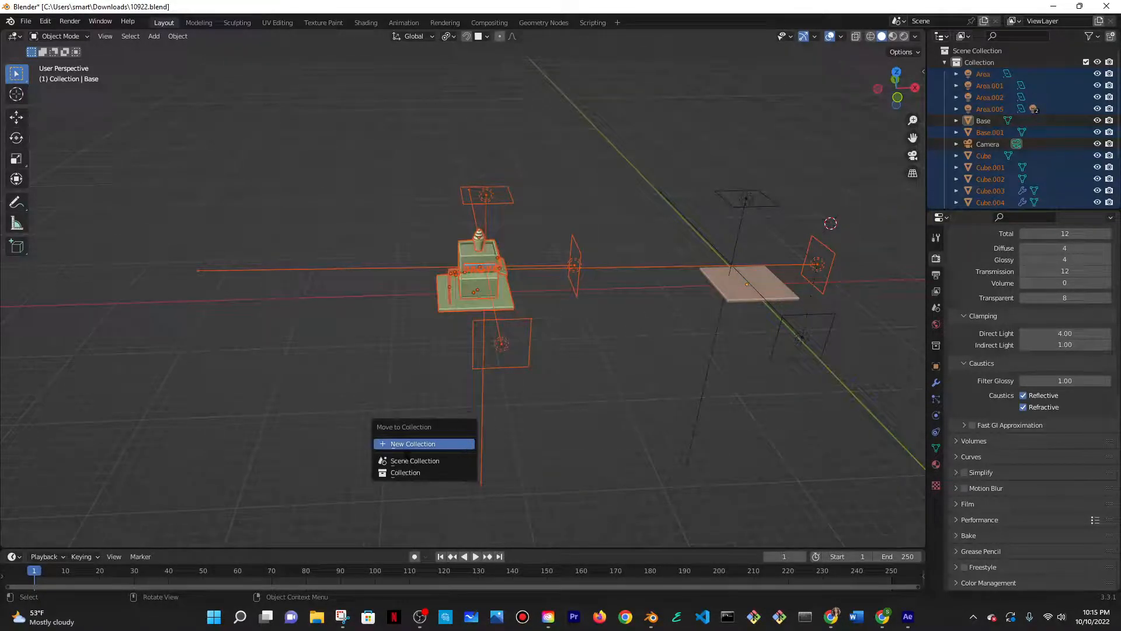
pyautogui.click(409, 444)
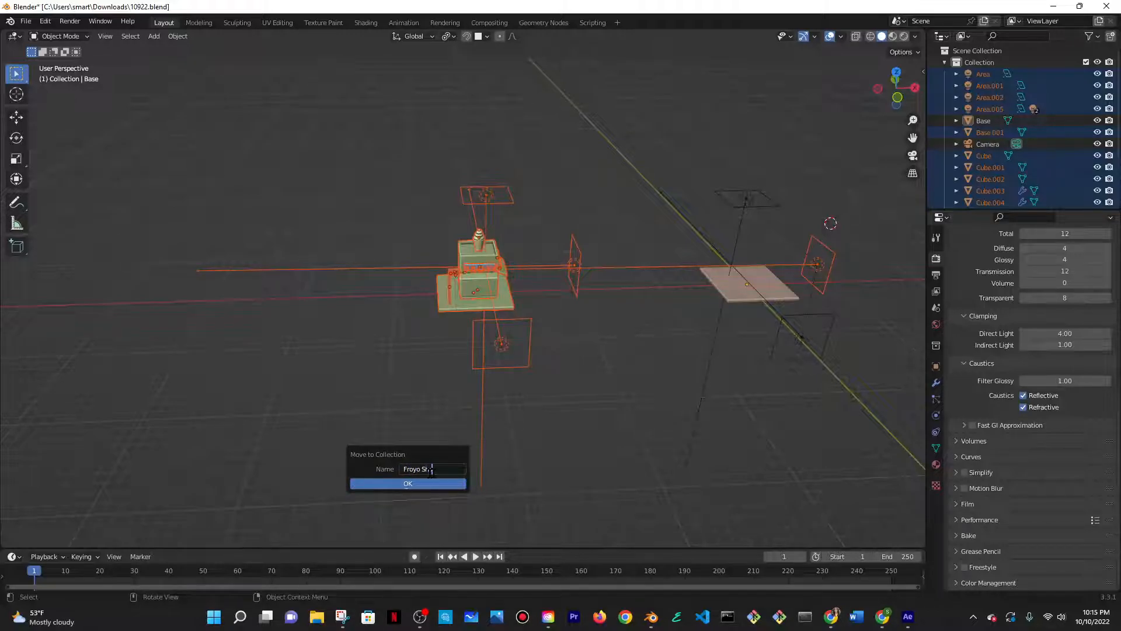
pyautogui.click(391, 484)
# - Move the parent light Area.005 out of the Froyo Shop collection into Collection, and collapse Froyo Shop
pyautogui.click(944, 121)
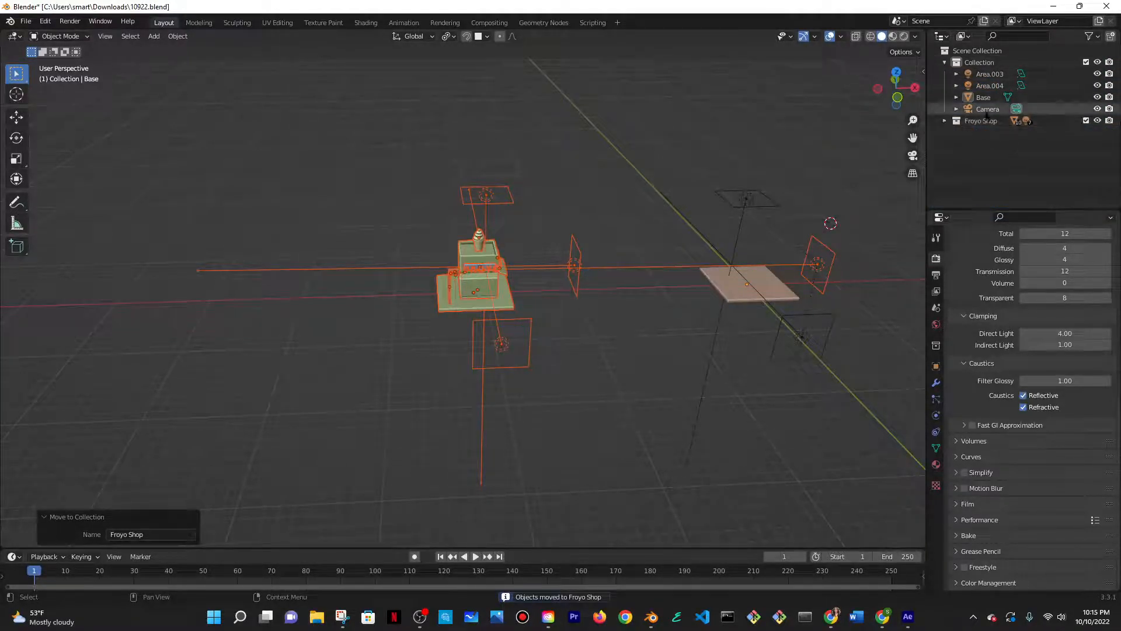
pyautogui.moveTo(722, 318); pyautogui.dragTo(575, 334, button='middle')
pyautogui.click(532, 301)
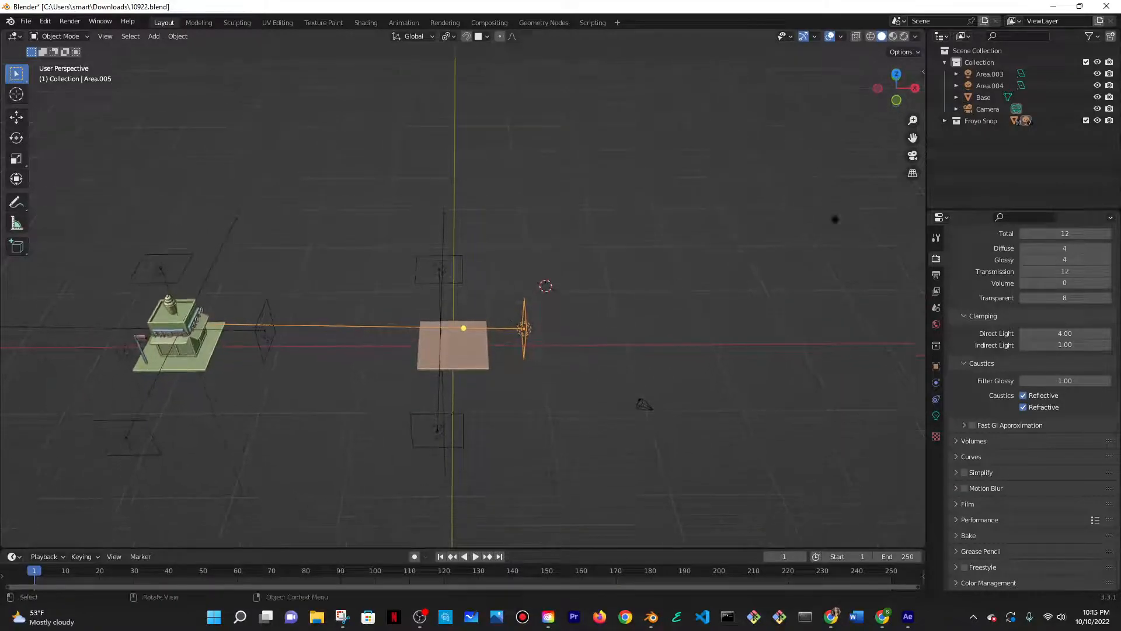
pyautogui.click(944, 121)
pyautogui.scroll(-2, 968, 153)
pyautogui.scroll(2, 968, 154)
pyautogui.moveTo(1030, 166); pyautogui.dragTo(984, 64)
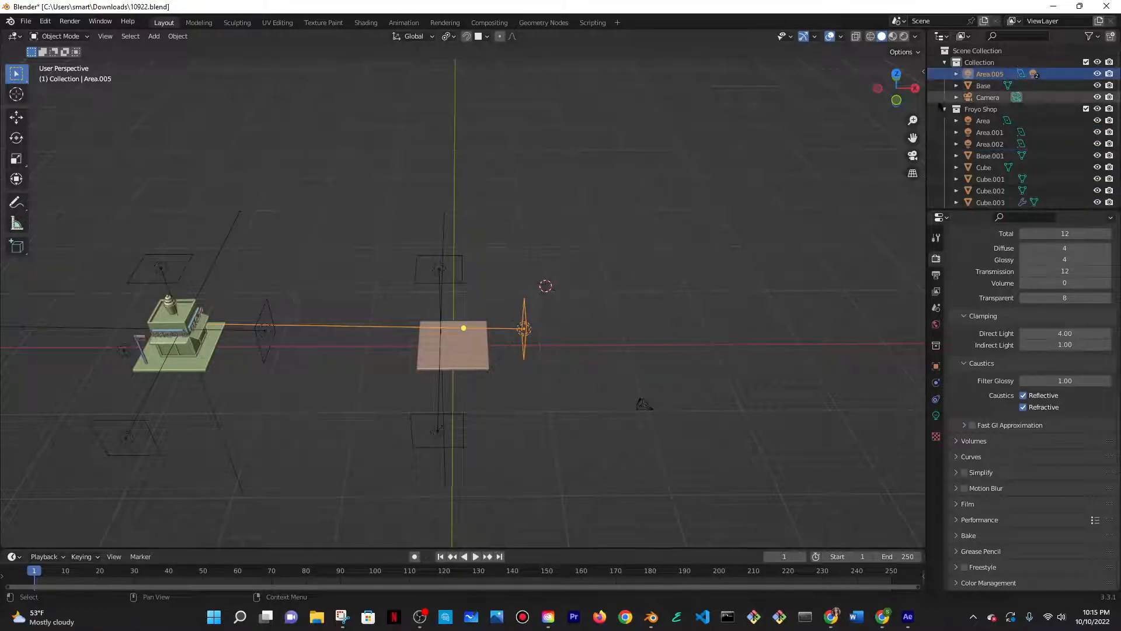
pyautogui.click(944, 109)
pyautogui.click(423, 285)
pyautogui.moveTo(455, 275); pyautogui.dragTo(478, 310, button='middle')
pyautogui.scroll(-4, 387, 314)
pyautogui.moveTo(260, 270); pyautogui.dragTo(416, 352)
pyautogui.press('g')
pyautogui.rightClick(354, 342)
pyautogui.click(412, 358)
pyautogui.moveTo(366, 407); pyautogui.dragTo(306, 317)
pyautogui.press('g')
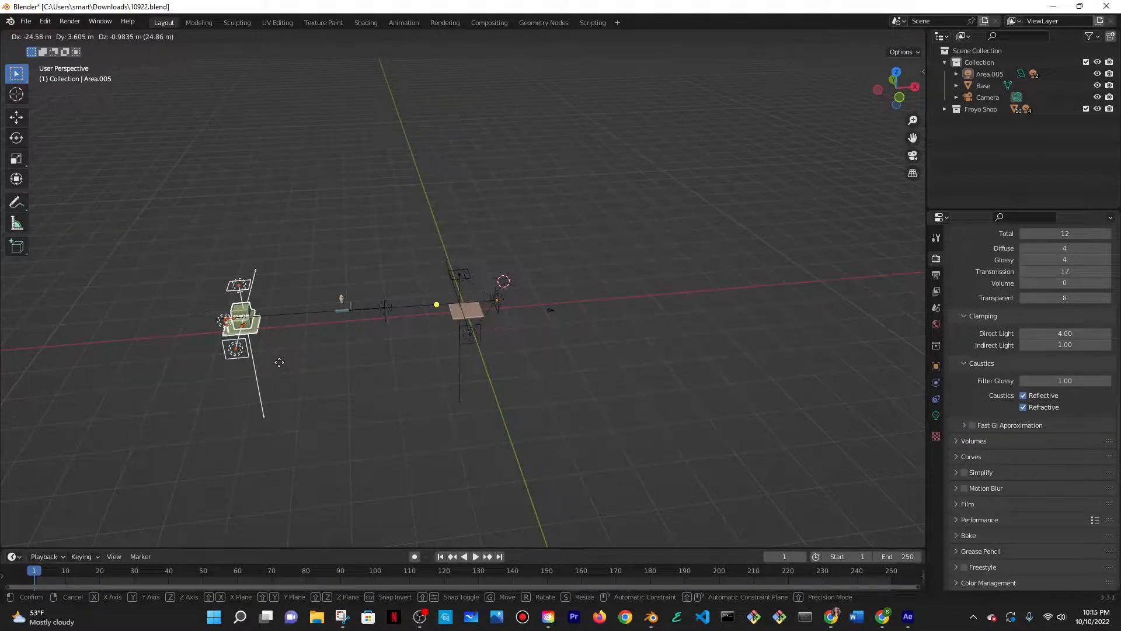
pyautogui.rightClick(279, 362)
# - Select the empty base with its lights and move them about 52 m in X and 25 m in Z, clear of the froyo shop
pyautogui.moveTo(517, 355); pyautogui.dragTo(509, 339, button='middle')
pyautogui.moveTo(456, 265); pyautogui.dragTo(520, 391)
pyautogui.press('g')
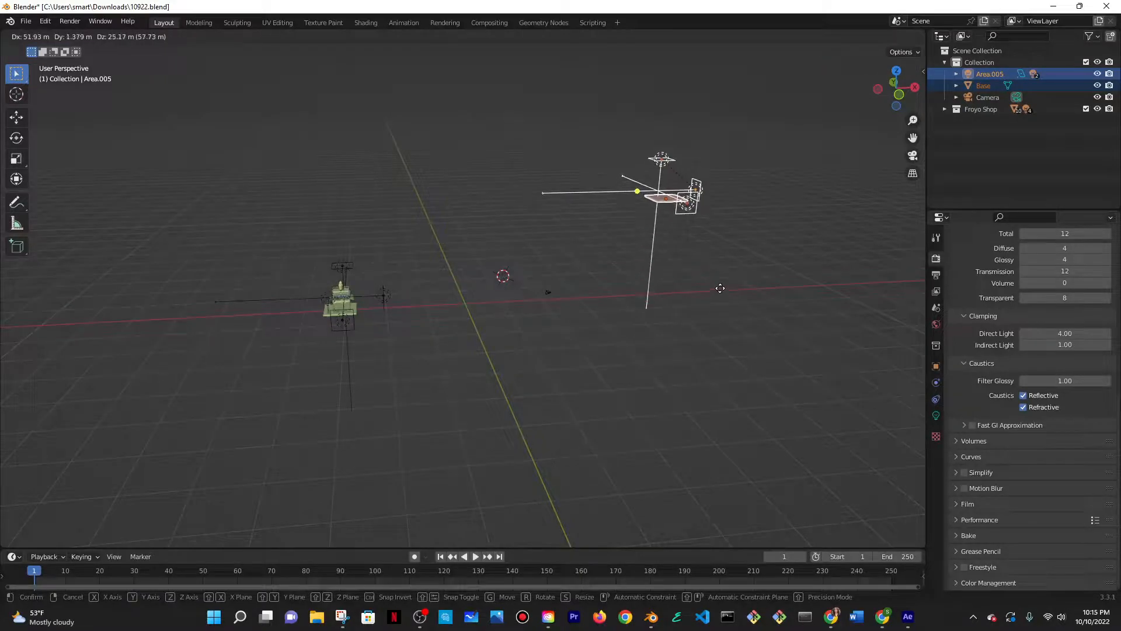
pyautogui.click(719, 291)
# - Move the froyo shop with its base and lights farther out along negative X
pyautogui.moveTo(230, 249); pyautogui.dragTo(443, 430)
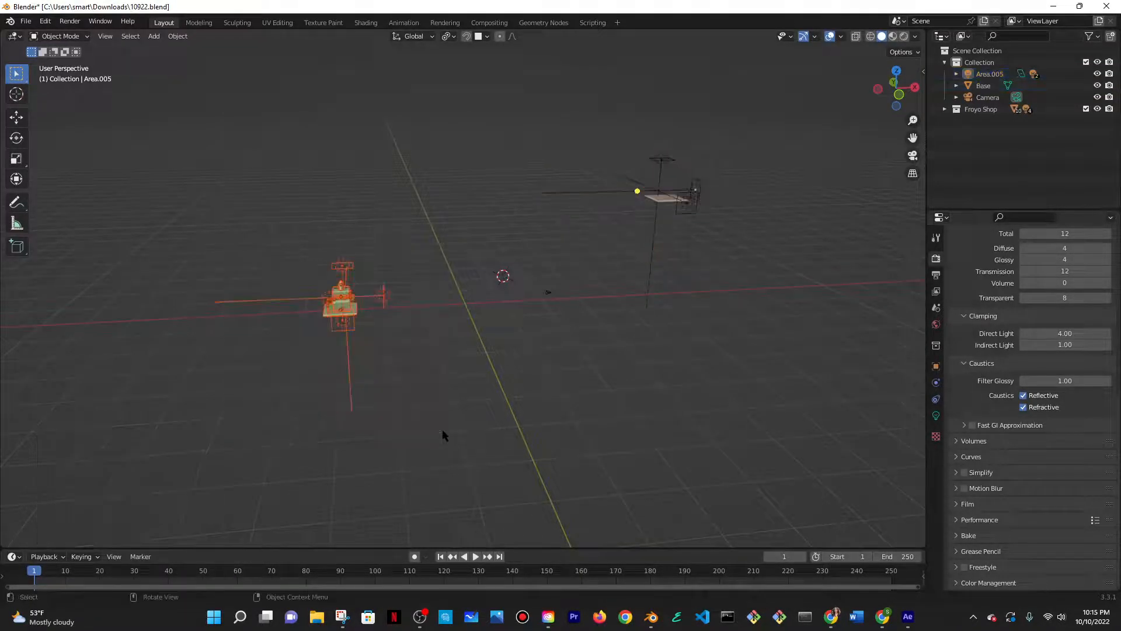
pyautogui.press('x')
pyautogui.click(250, 425)
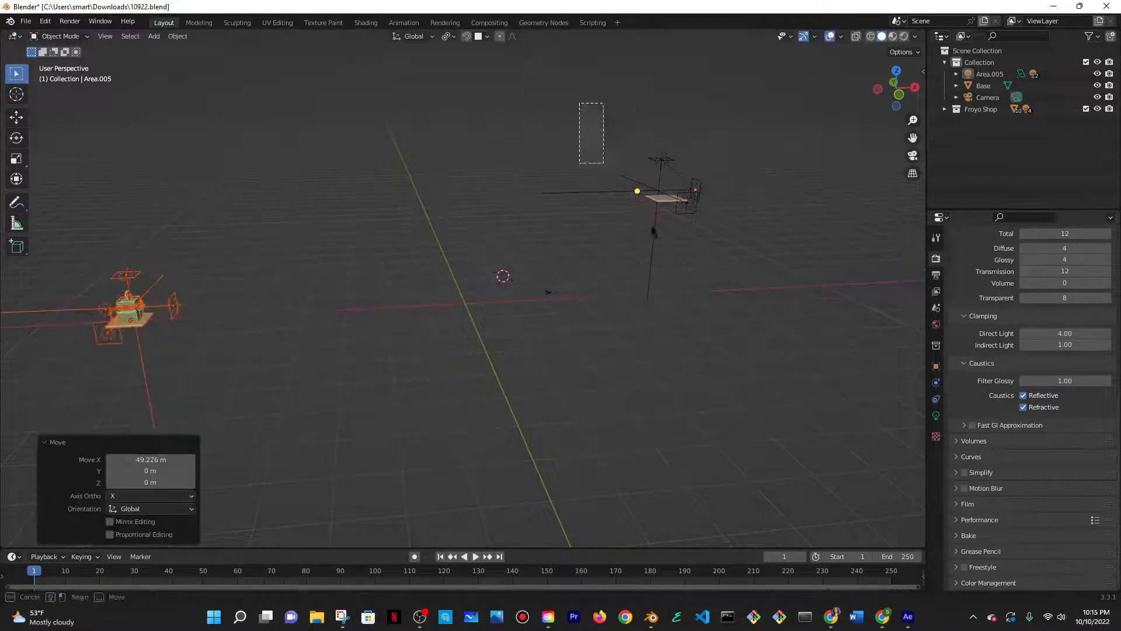
# - Move the empty base and its lights back to the origin, about 50.9 m in negative X and 25.4 m in negative Z, plus 1.14 m in negative X
pyautogui.moveTo(619, 186); pyautogui.dragTo(761, 396)
pyautogui.press('g')
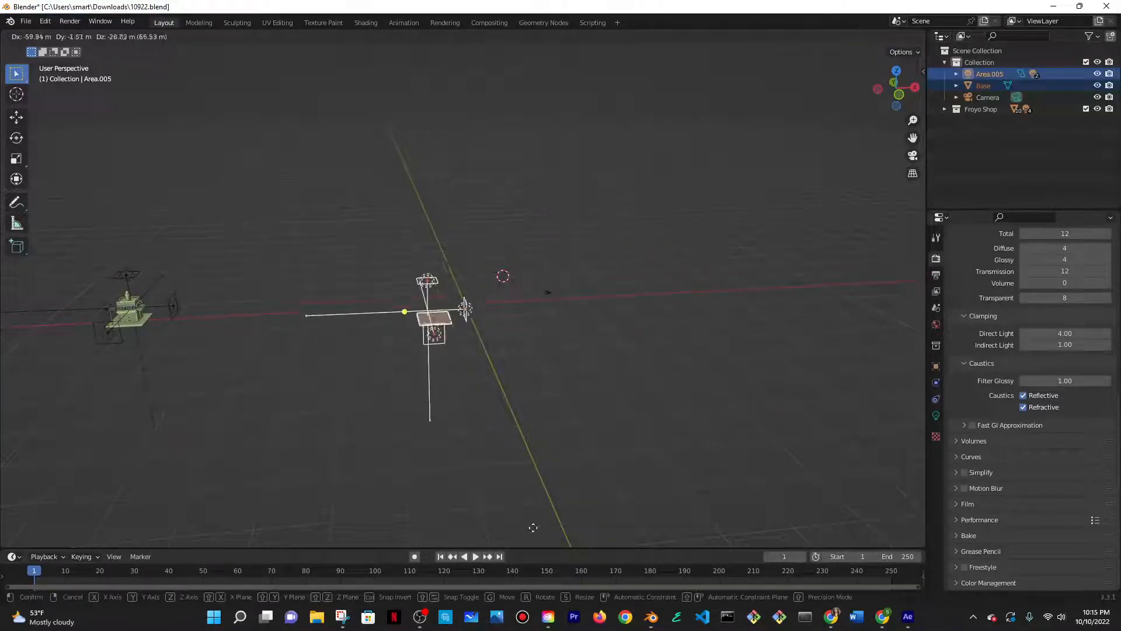
pyautogui.click(557, 490)
pyautogui.moveTo(573, 465); pyautogui.dragTo(548, 305, button='middle')
pyautogui.scroll(6, 560, 298)
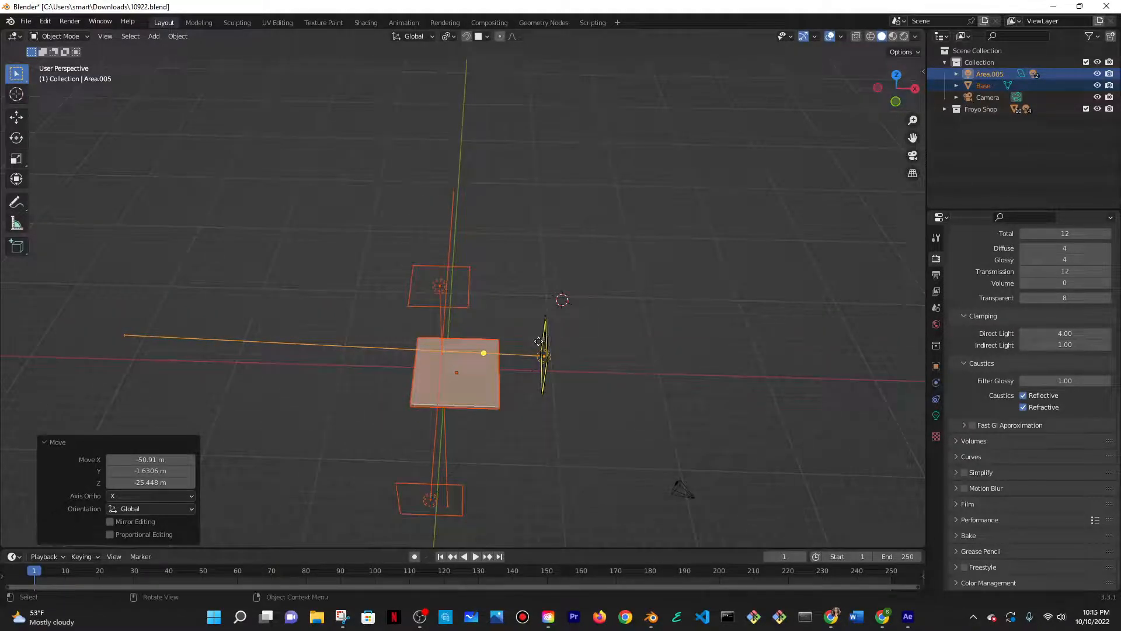
pyautogui.press('g')
pyautogui.press('x')
pyautogui.click(526, 346)
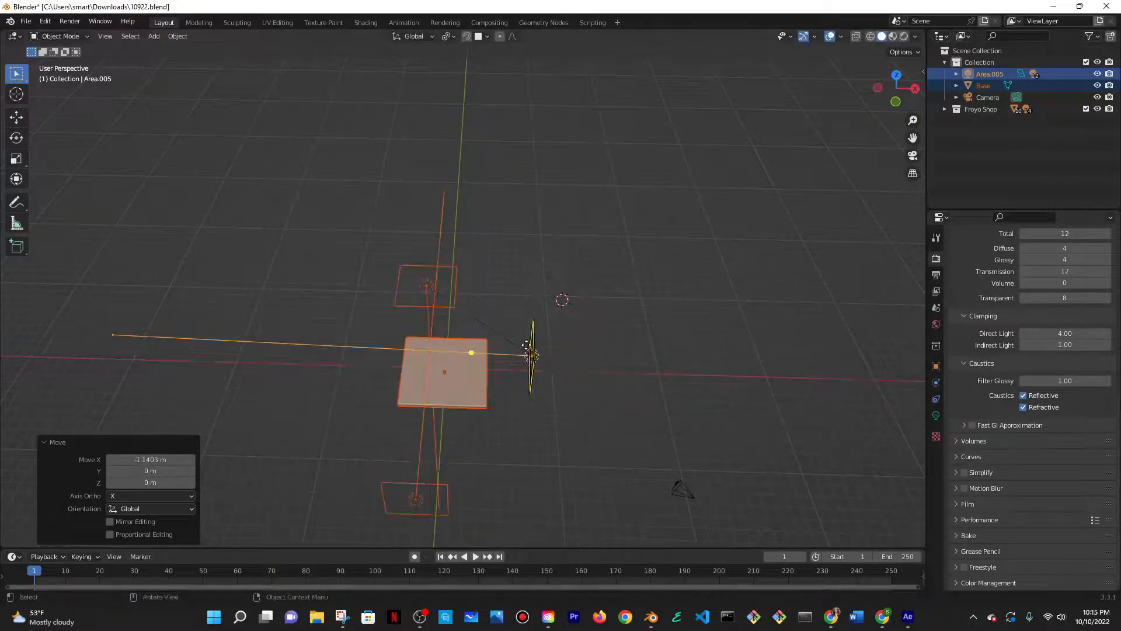
# - Start the Shortcut VUr add-on to display shortcuts in the viewport
pyautogui.press('n')
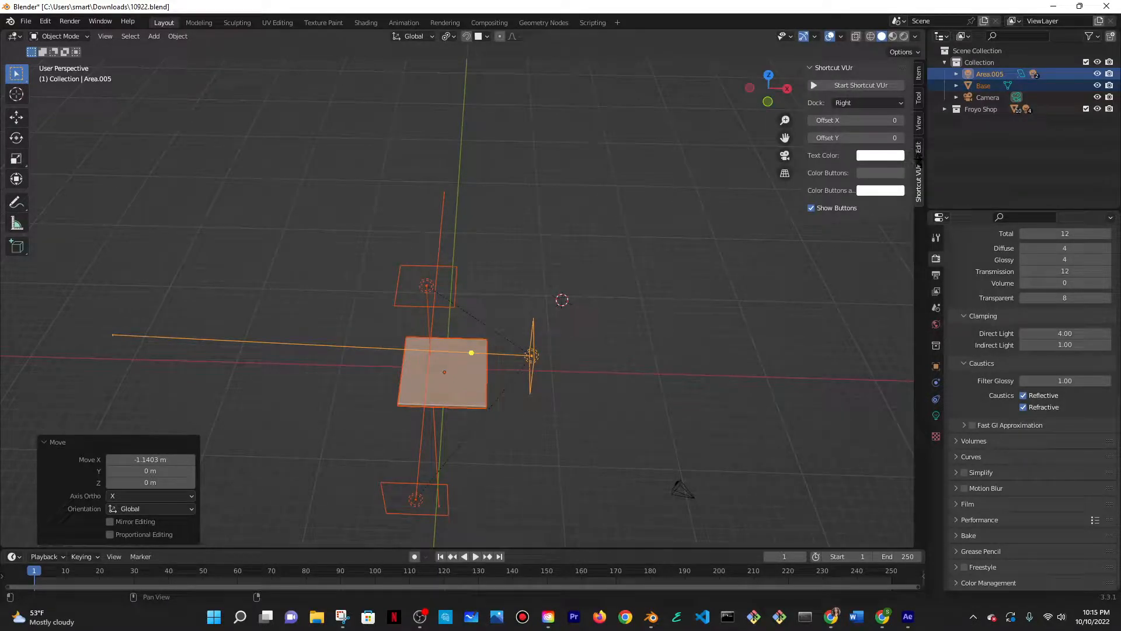
pyautogui.click(882, 87)
pyautogui.press('n')
# - Select the empty base with its lights, move them to a new collection named Noodle Shop, and clear the selection
pyautogui.moveTo(562, 374); pyautogui.dragTo(575, 309, button='middle')
pyautogui.click(688, 253)
pyautogui.moveTo(689, 257); pyautogui.dragTo(345, 231, button='middle')
pyautogui.scroll(1, 343, 230)
pyautogui.scroll(-4, 333, 222)
pyautogui.moveTo(325, 216); pyautogui.dragTo(562, 443)
pyautogui.moveTo(329, 204); pyautogui.dragTo(514, 412)
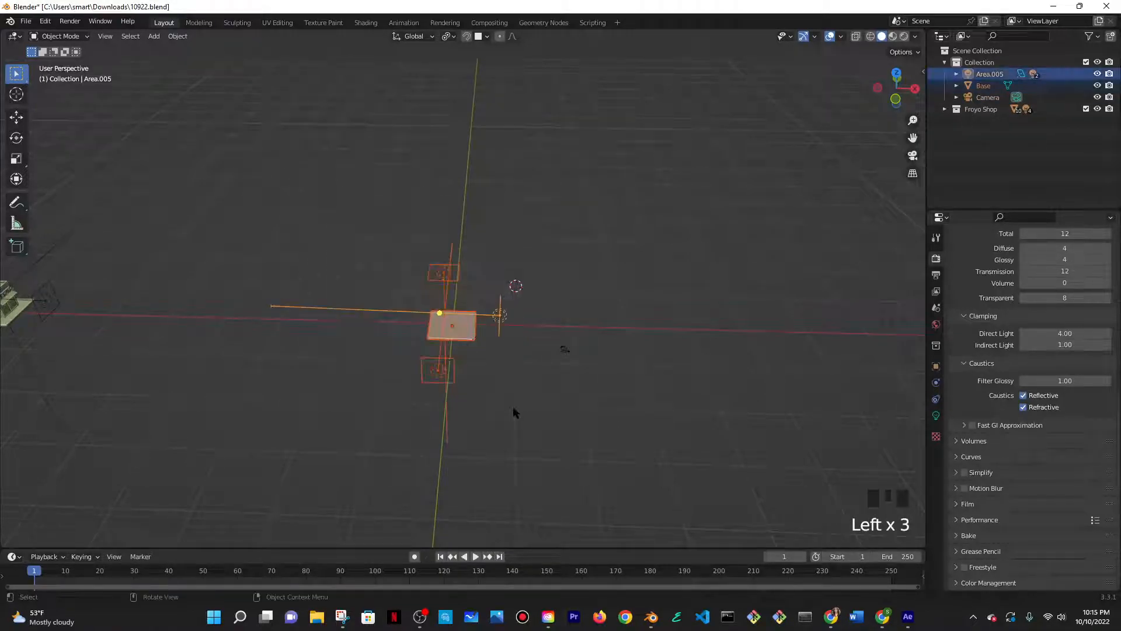
pyautogui.rightClick(462, 313)
pyautogui.click(462, 314)
pyautogui.click(429, 320)
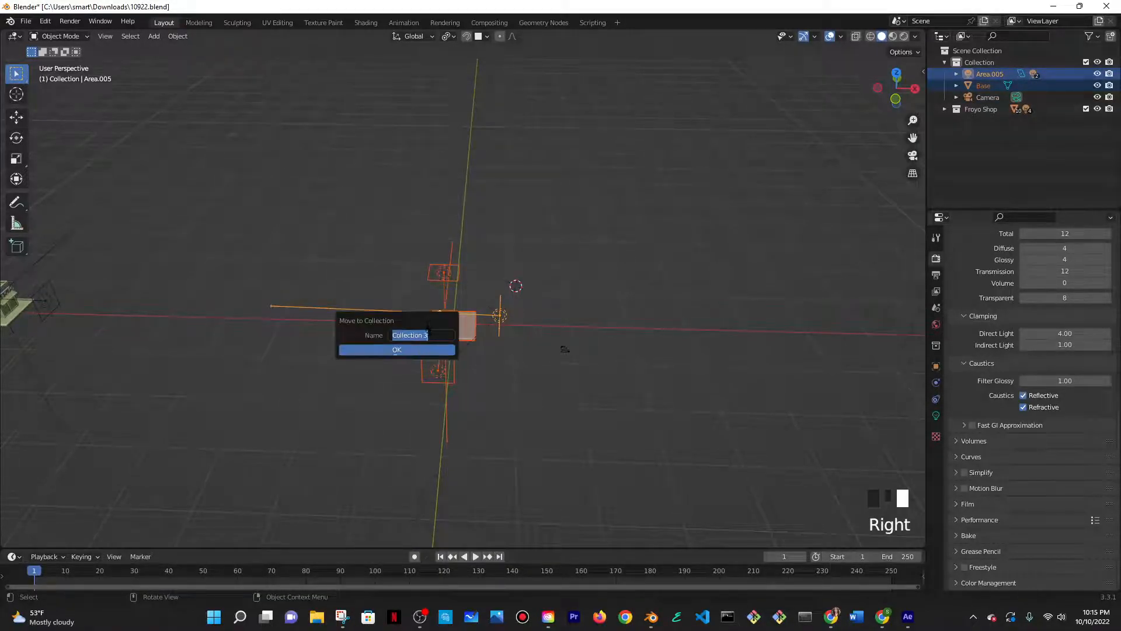
pyautogui.write('Nood')
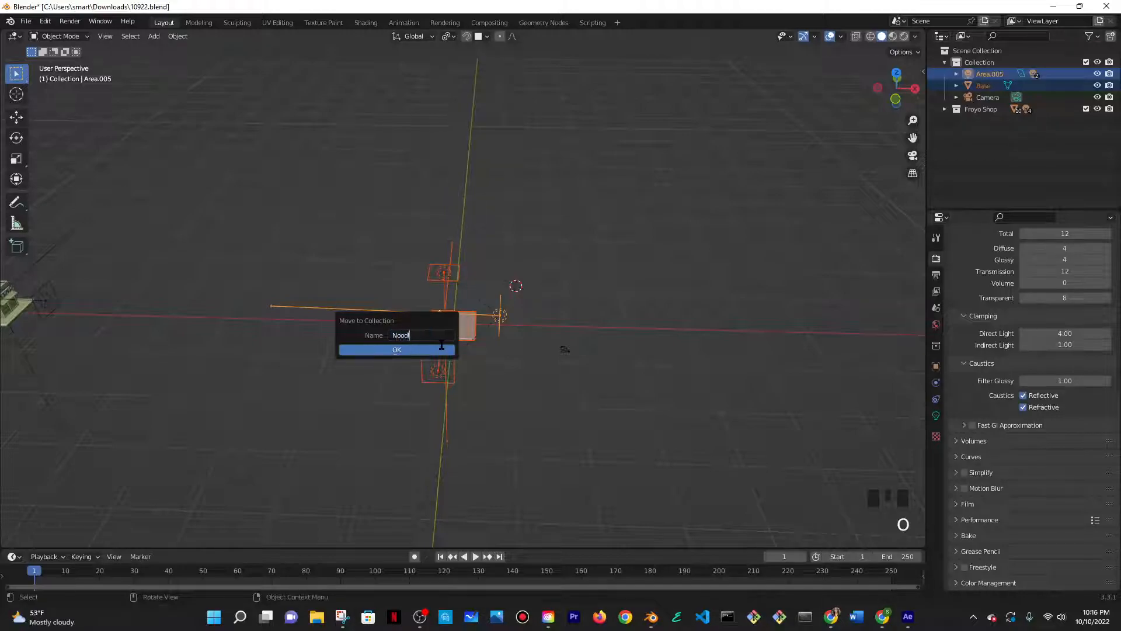
pyautogui.write('le Shop')
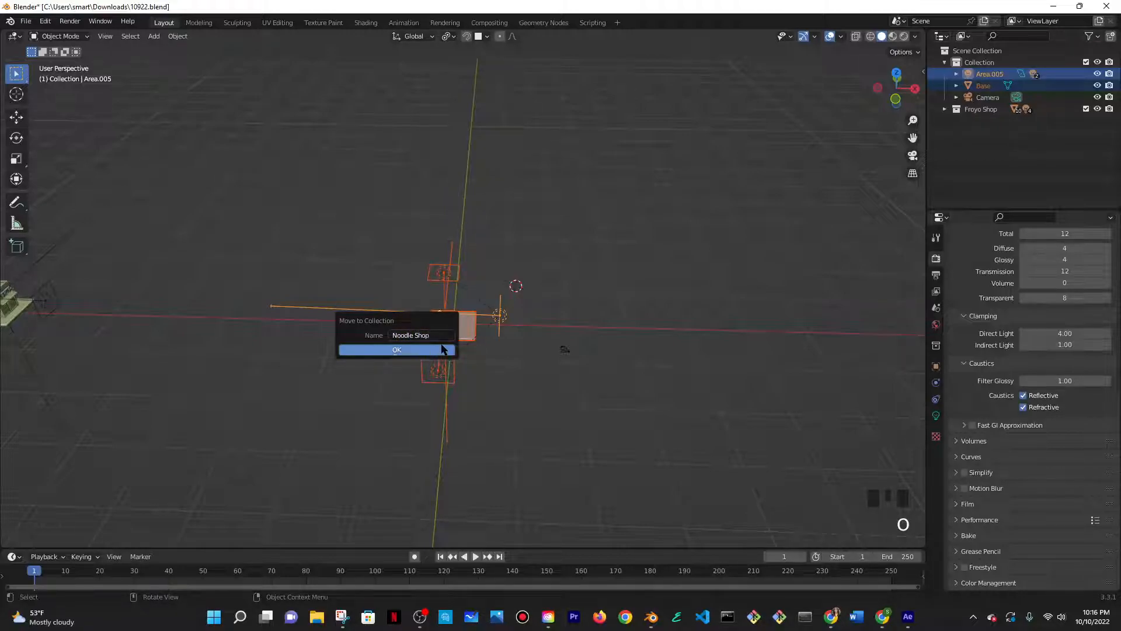
pyautogui.click(429, 350)
pyautogui.click(571, 258)
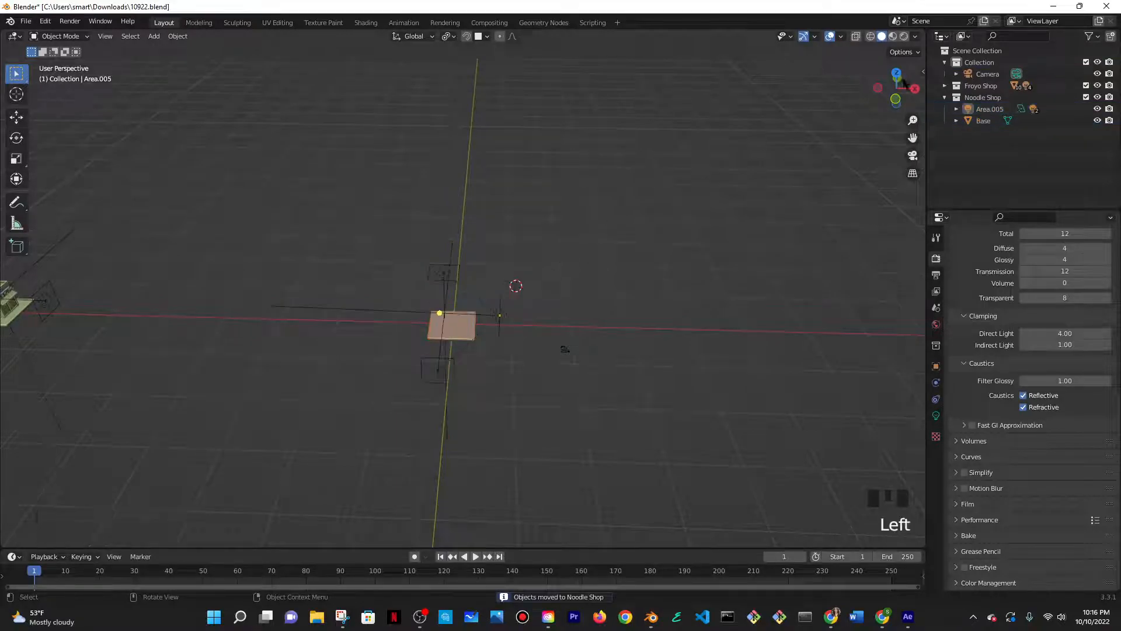
# - Collapse Collection in the outliner and make Noodle Shop the active collection
pyautogui.click(944, 62)
pyautogui.click(973, 74)
pyautogui.click(971, 86)
# - Add a 2 m plane mesh to the Noodle Shop collection
pyautogui.moveTo(492, 352); pyautogui.dragTo(458, 374, button='middle')
pyautogui.click(538, 358)
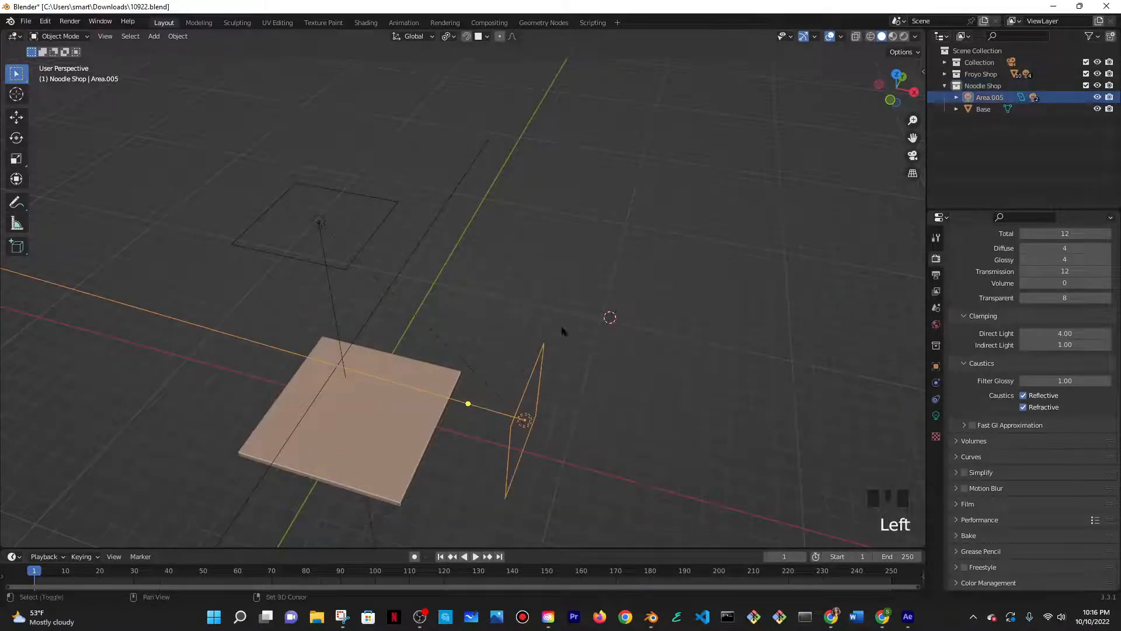
pyautogui.keyDown('shift'); pyautogui.moveTo(558, 336); pyautogui.dragTo(707, 196, button='middle'); pyautogui.keyUp('shift')
pyautogui.click(520, 320)
pyautogui.moveTo(624, 292); pyautogui.dragTo(608, 344, button='middle')
pyautogui.middleClick(517, 330)
pyautogui.moveTo(517, 326); pyautogui.dragTo(518, 319, button='middle')
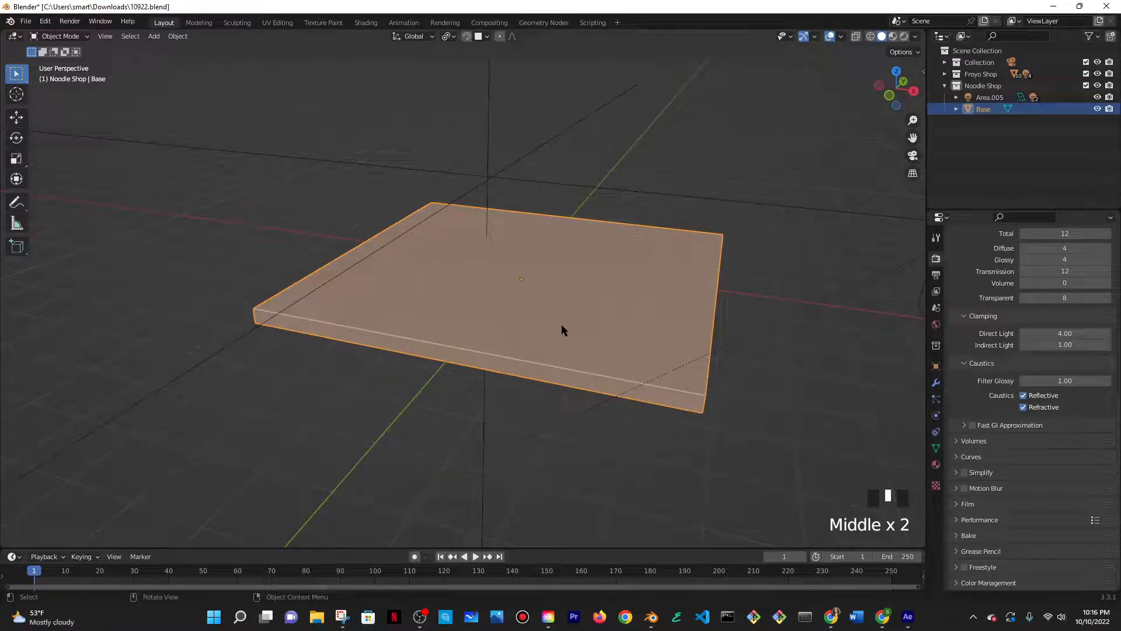
pyautogui.hotkey('shift', 'a')
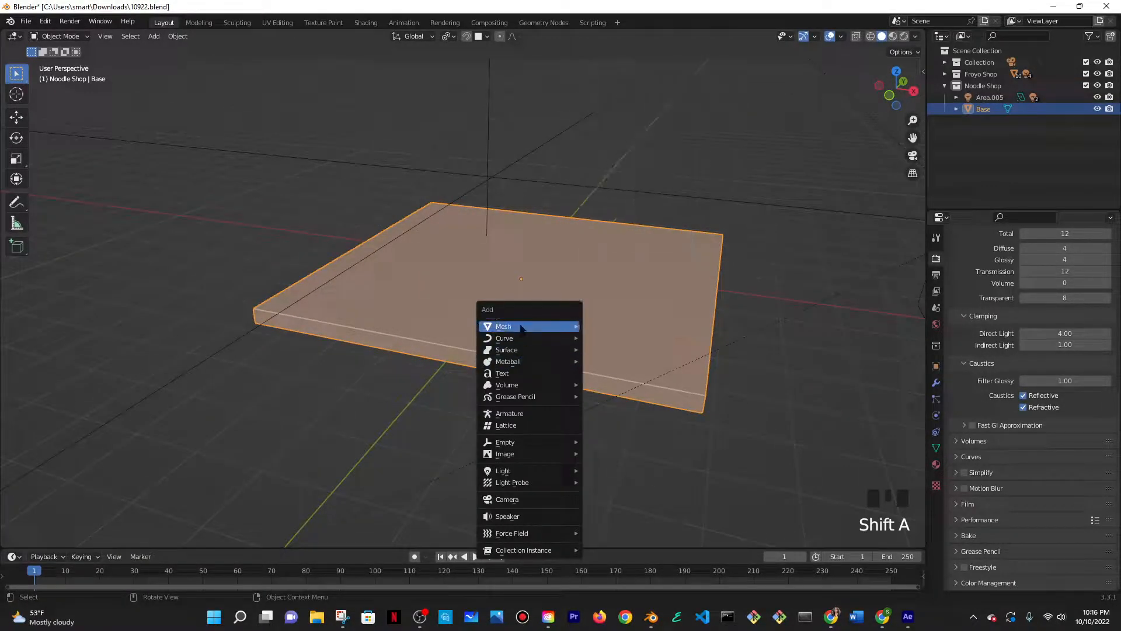
pyautogui.moveTo(526, 326)
pyautogui.click(609, 72)
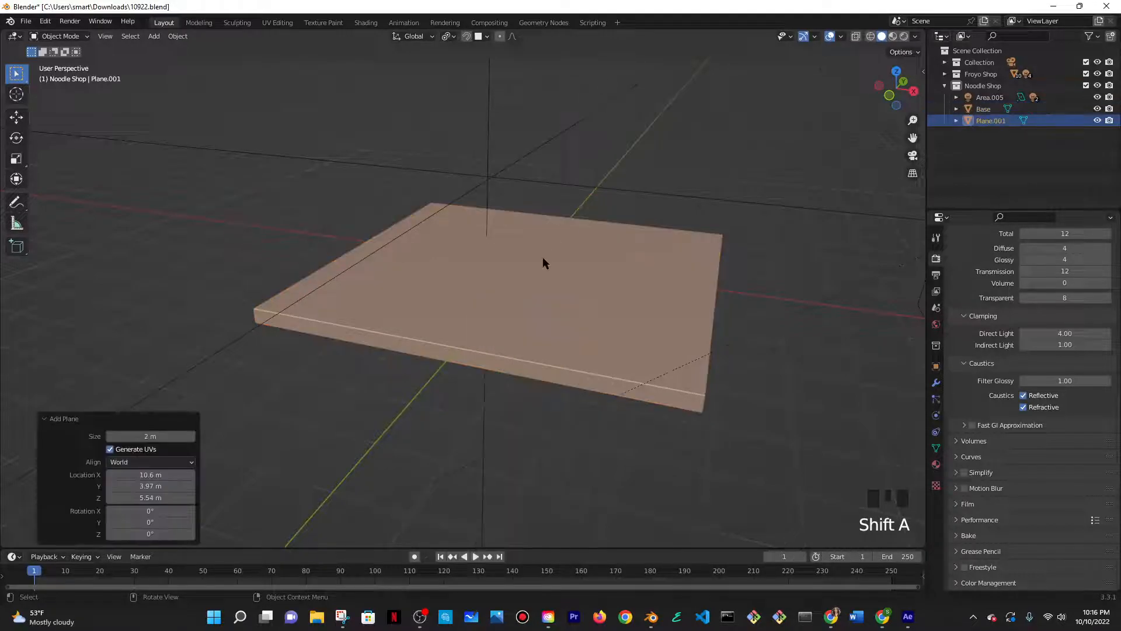
pyautogui.press('g')
pyautogui.press('z')
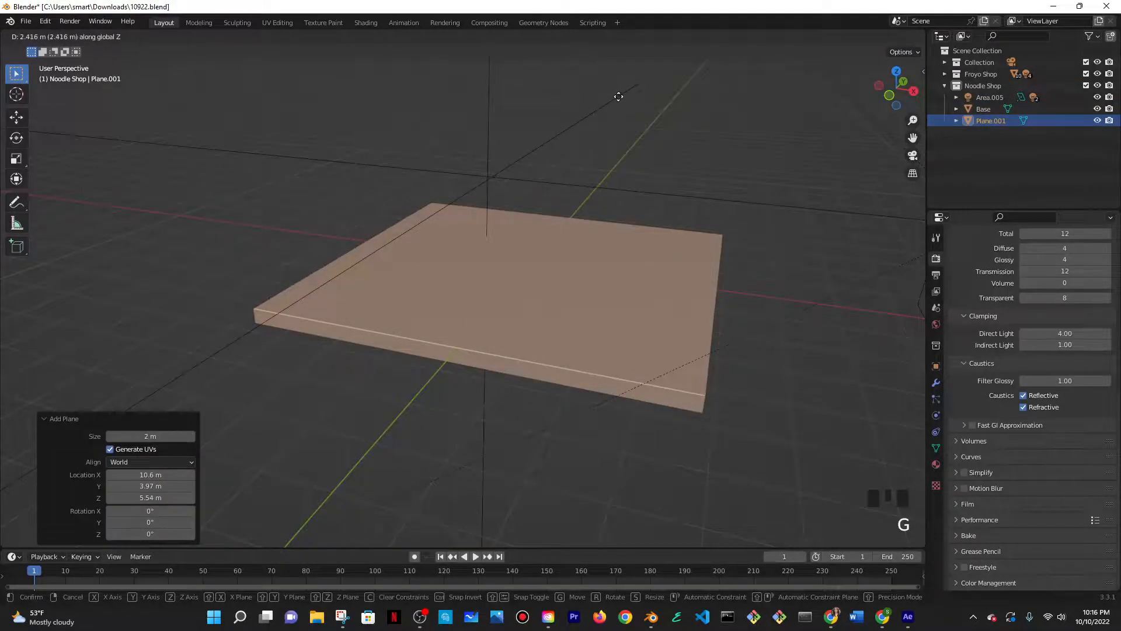
pyautogui.click(619, 97)
# - Move the plane over the base, about 10.7 m in negative X, 4.9 m in negative Y and 4.8 m in negative Z
pyautogui.moveTo(589, 209); pyautogui.dragTo(618, 346, button='middle')
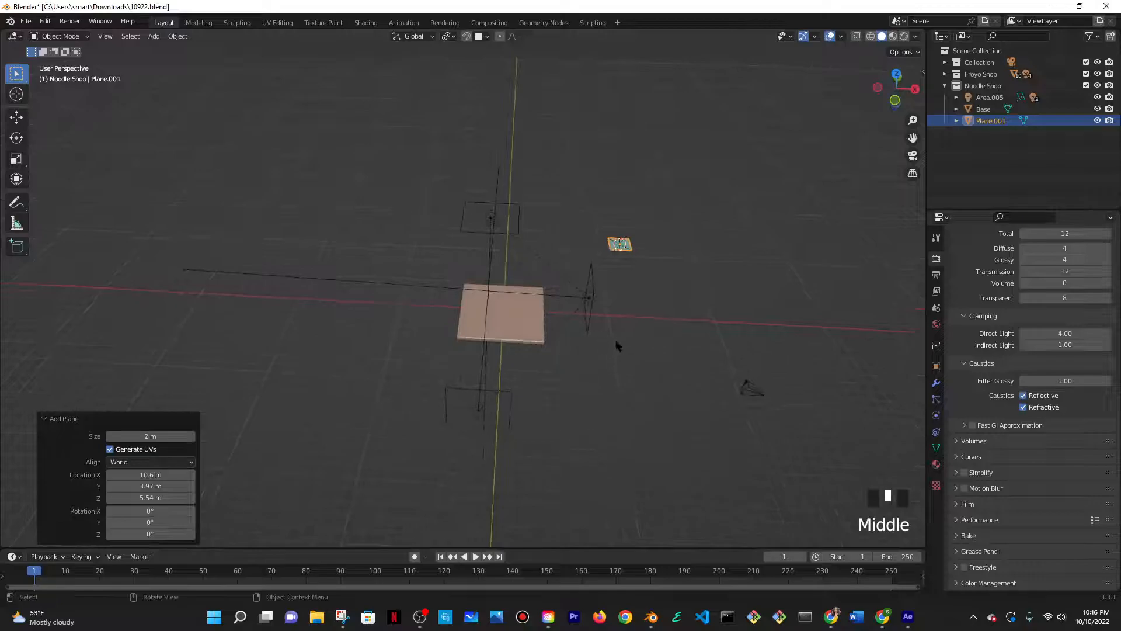
pyautogui.scroll(3, 618, 346)
pyautogui.press('g')
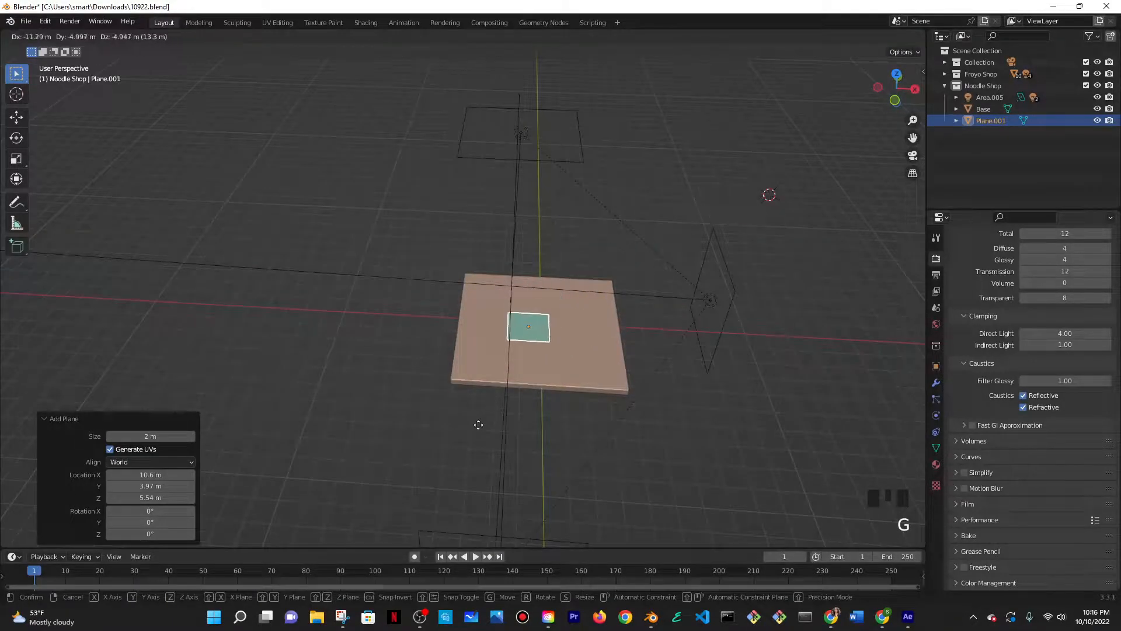
pyautogui.click(477, 425)
# - Enable face-project snapping and lower the plane about 0.68 m along Z onto the base's top surface
pyautogui.moveTo(597, 345); pyautogui.dragTo(604, 356, button='middle')
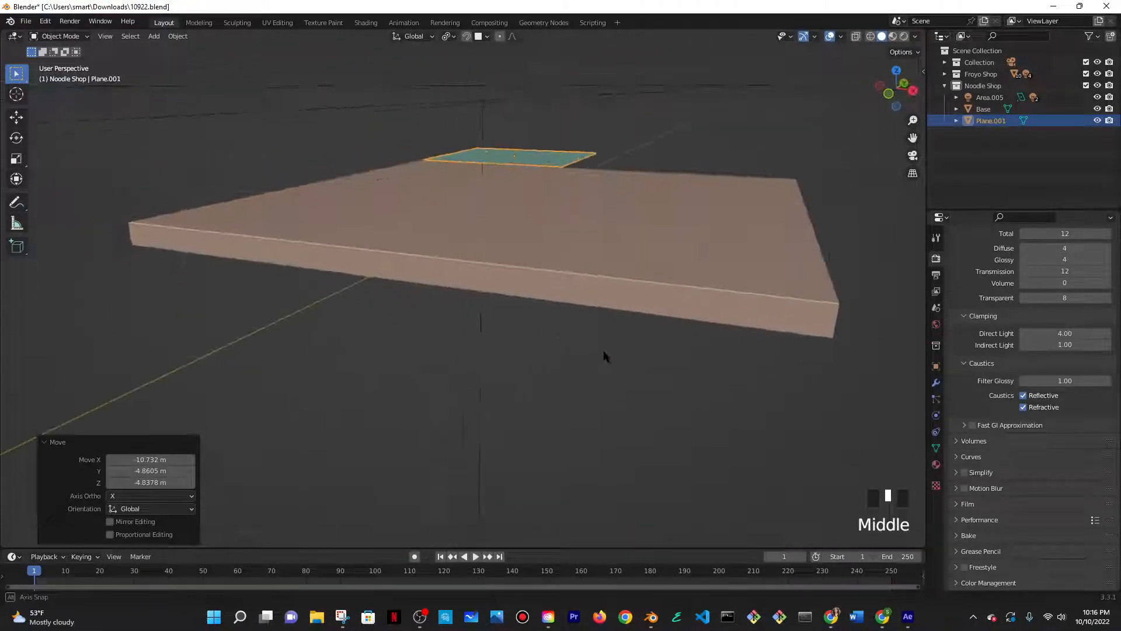
pyautogui.click(467, 37)
pyautogui.click(487, 36)
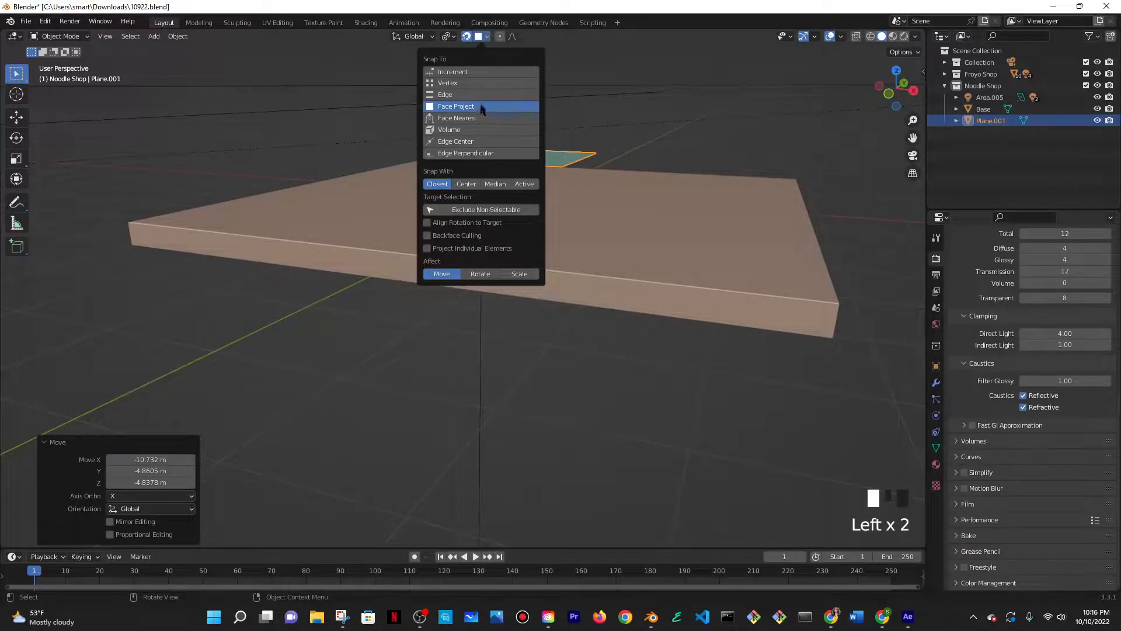
pyautogui.press('g')
pyautogui.press('z')
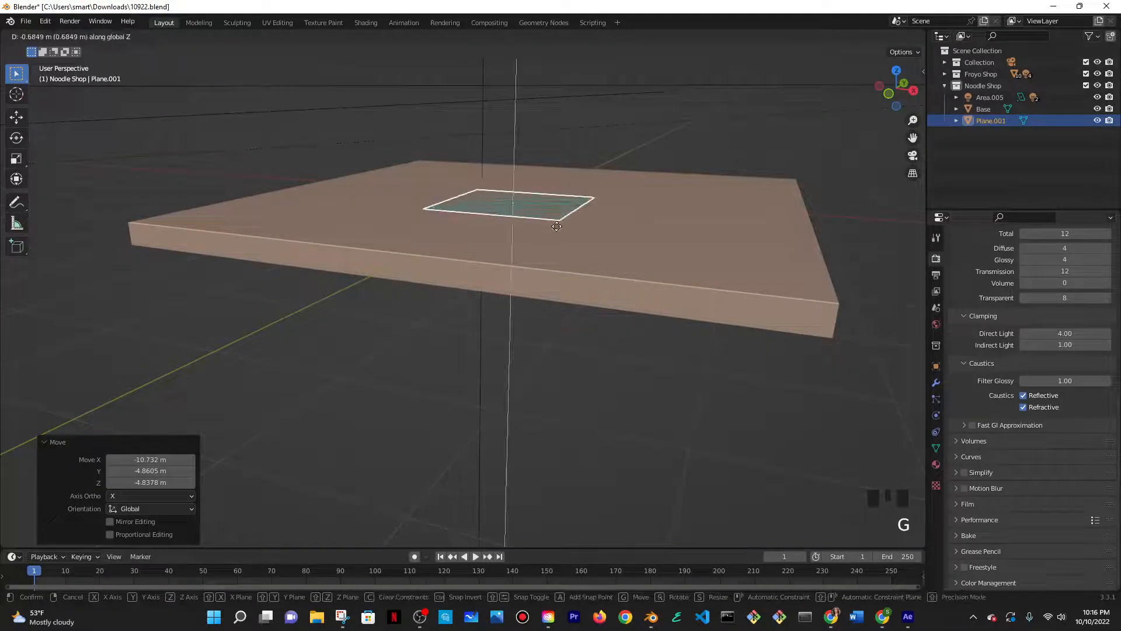
pyautogui.click(556, 226)
pyautogui.moveTo(562, 216); pyautogui.dragTo(587, 317, button='middle')
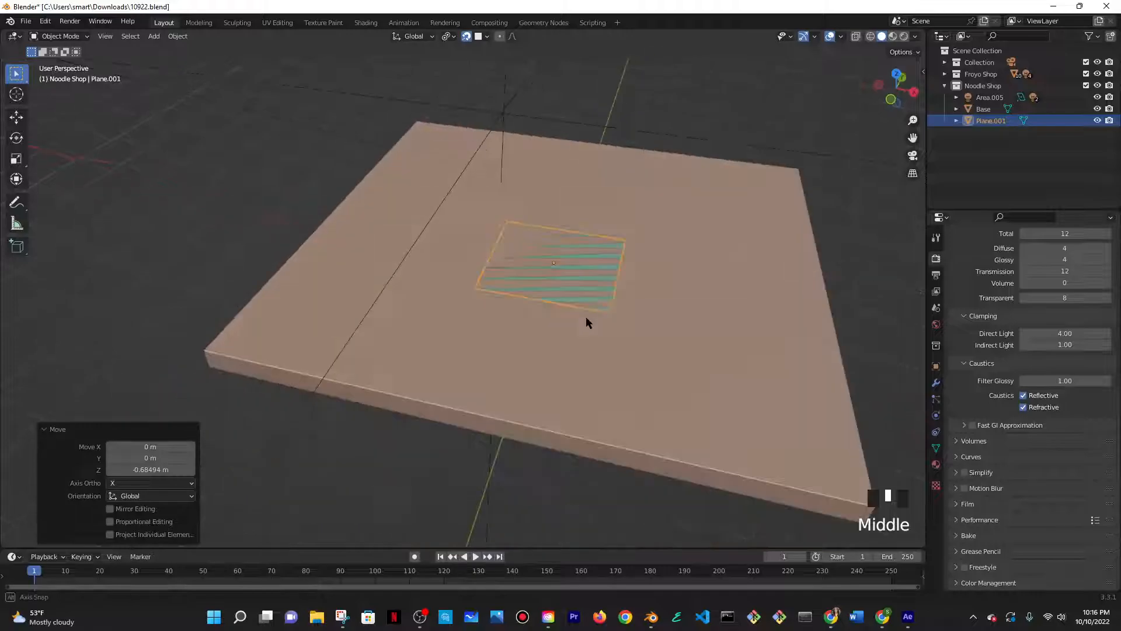
pyautogui.moveTo(733, 233); pyautogui.dragTo(689, 327, button='middle')
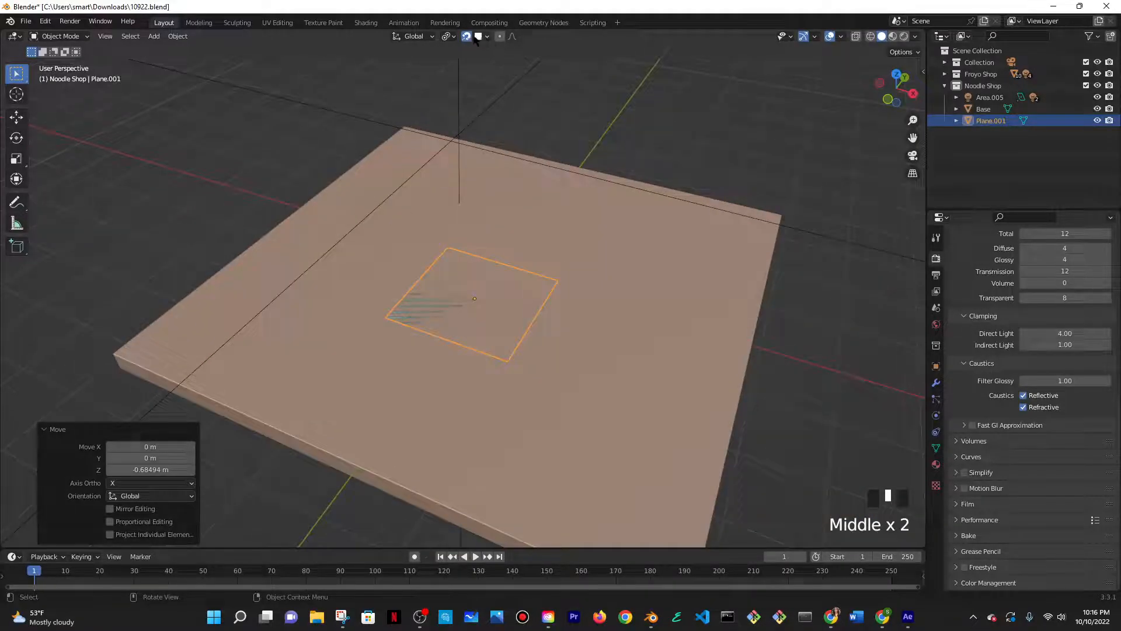
# - Raise the plane about 0.036 m along Z so it sits just above the base
pyautogui.click(486, 254)
pyautogui.press('g')
pyautogui.press('z')
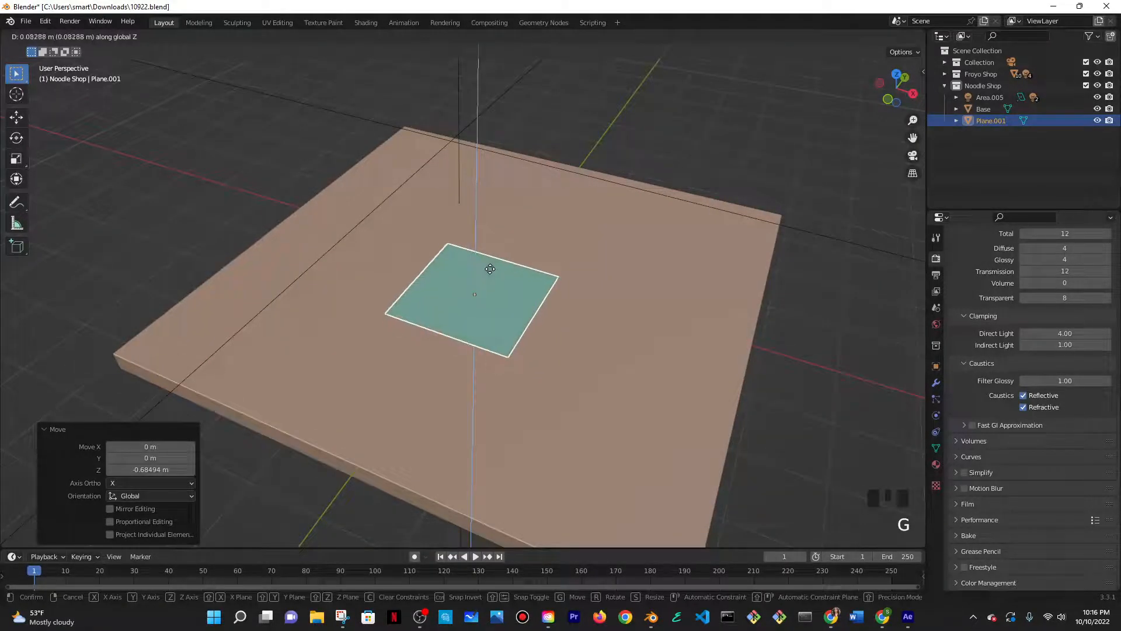
pyautogui.click(489, 268)
# - Scale the plane uniformly by a factor of 2
pyautogui.moveTo(488, 268); pyautogui.dragTo(613, 338, button='middle')
pyautogui.write('s')
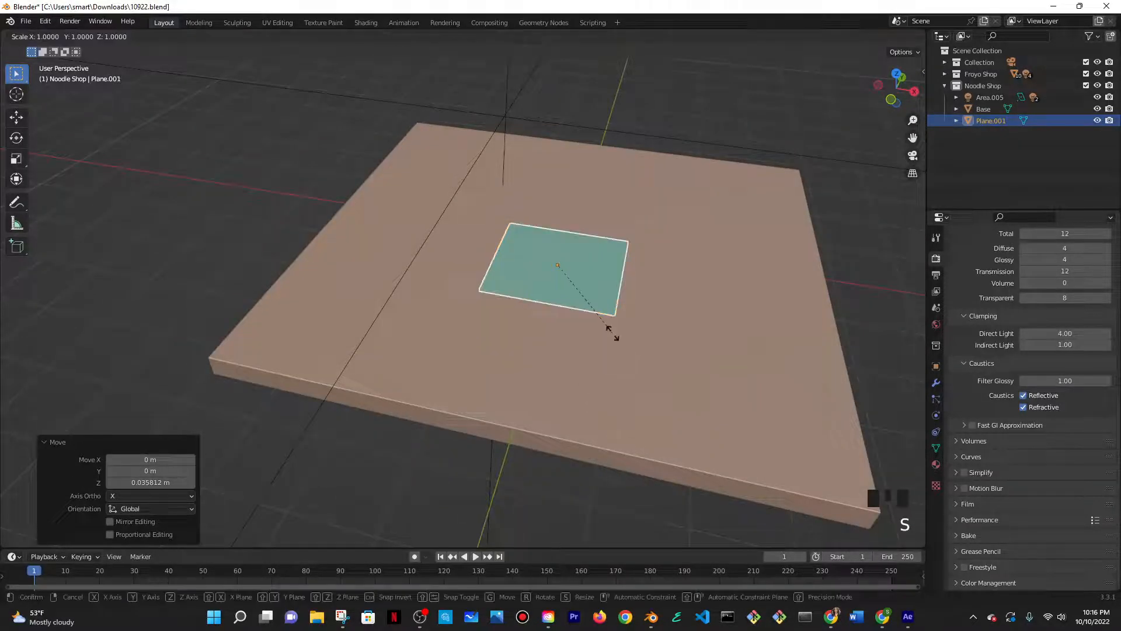
pyautogui.write('32')
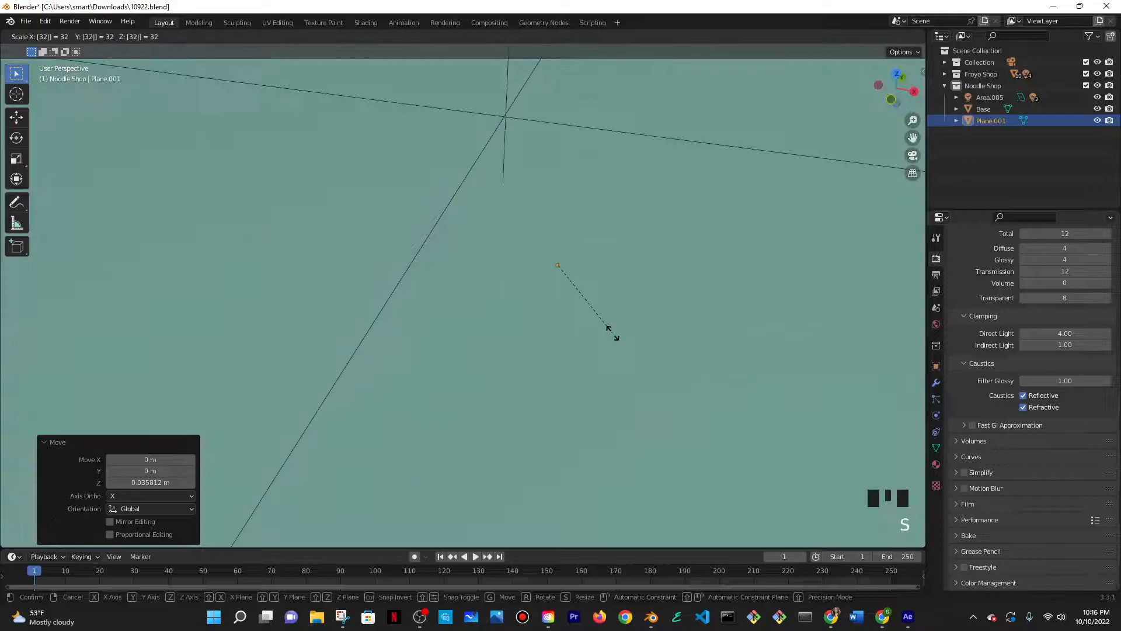
pyautogui.press('BackSpace')
pyautogui.press('BackSpace')
pyautogui.write('2')
pyautogui.press('Return')
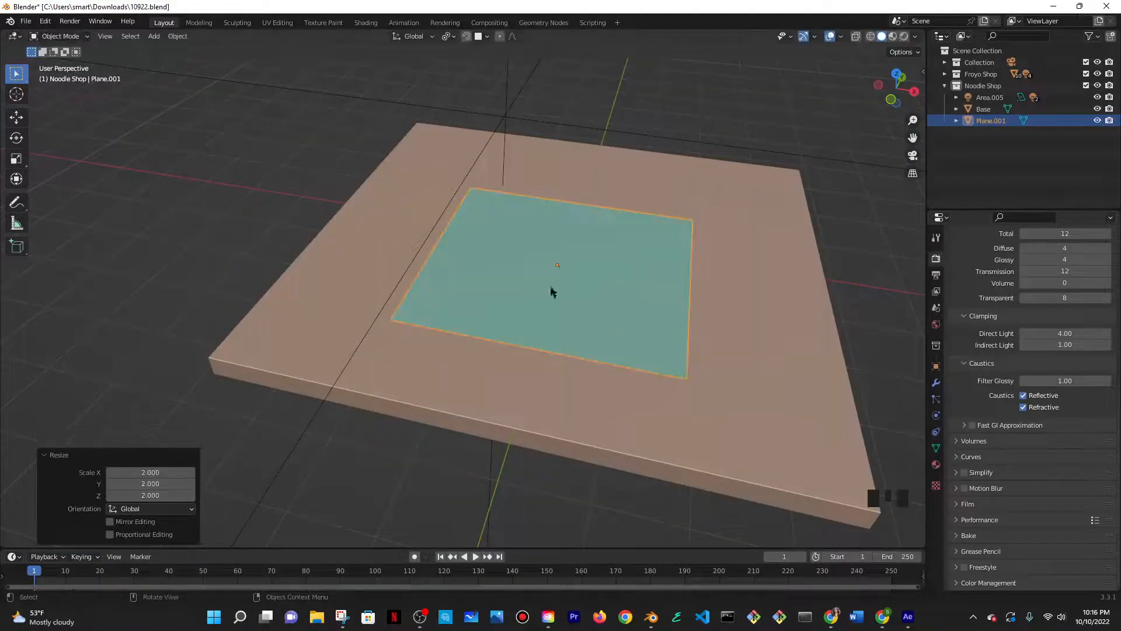
# - Examine the scene around the noodle shop's base and plane from several distances and angles
pyautogui.moveTo(578, 310); pyautogui.dragTo(514, 318, button='middle')
pyautogui.scroll(-5, 516, 309)
pyautogui.keyDown('shift'); pyautogui.moveTo(365, 376); pyautogui.dragTo(920, 277, button='middle'); pyautogui.keyUp('shift')
pyautogui.scroll(-3, 3, 184)
pyautogui.keyDown('shift'); pyautogui.moveTo(193, 240); pyautogui.dragTo(703, 212, button='middle'); pyautogui.keyUp('shift')
pyautogui.scroll(3, 520, 251)
pyautogui.scroll(-4, 522, 219)
pyautogui.scroll(1, 703, 213)
pyautogui.scroll(-5, 660, 250)
pyautogui.keyDown('shift'); pyautogui.moveTo(660, 251); pyautogui.dragTo(444, 257, button='middle'); pyautogui.keyUp('shift')
pyautogui.moveTo(286, 233); pyautogui.dragTo(444, 303, button='middle')
pyautogui.keyDown('shift'); pyautogui.moveTo(521, 354); pyautogui.dragTo(281, 190, button='middle'); pyautogui.keyUp('shift')
pyautogui.moveTo(590, 355); pyautogui.dragTo(503, 275, button='middle')
pyautogui.scroll(3, 375, 290)
pyautogui.scroll(3, 503, 275)
pyautogui.scroll(-3, 513, 278)
pyautogui.scroll(-2, 512, 278)
pyautogui.moveTo(521, 325); pyautogui.dragTo(516, 283, button='middle')
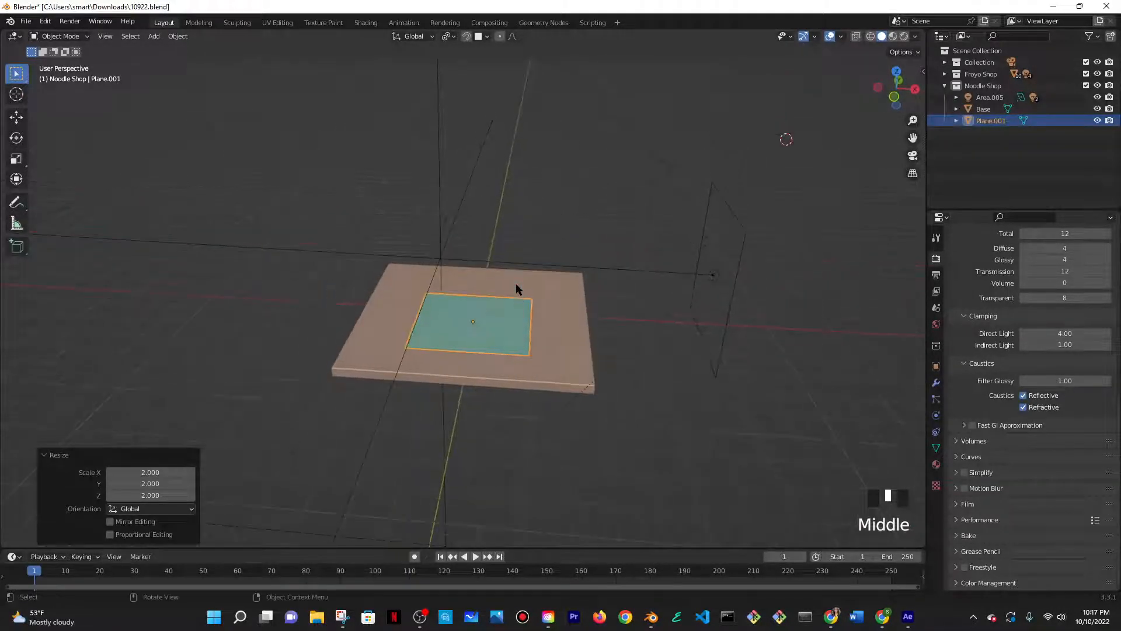
pyautogui.press('Tab')
pyautogui.press('Tab')
pyautogui.moveTo(543, 339); pyautogui.dragTo(500, 335, button='middle')
pyautogui.press('Tab')
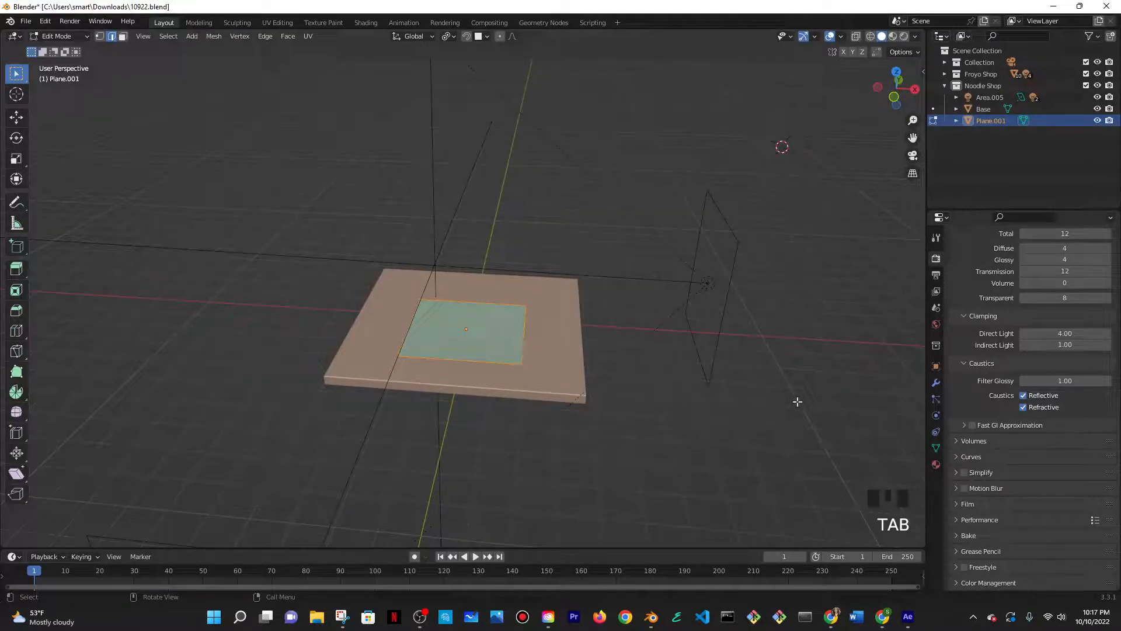
pyautogui.press('Tab')
# - Add a Solidify modifier to the plane with a thickness of about 2.02 m and an offset of 1
pyautogui.click(936, 383)
pyautogui.click(979, 258)
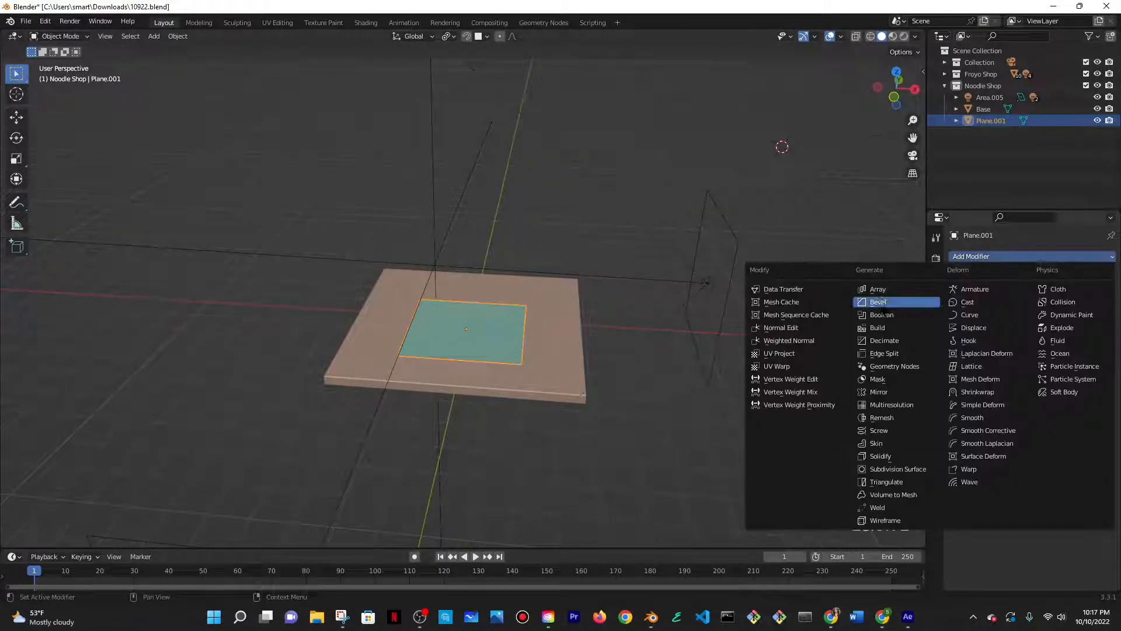
pyautogui.click(897, 457)
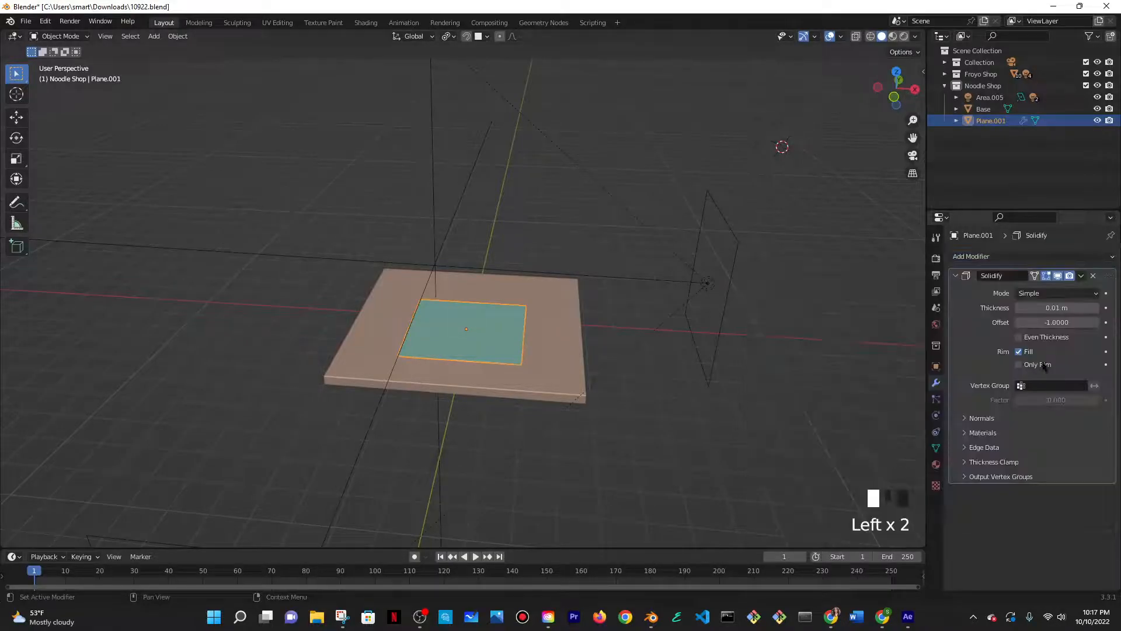
pyautogui.moveTo(1044, 308); pyautogui.dragTo(1078, 310)
pyautogui.doubleClick(1040, 323)
pyautogui.write('1')
pyautogui.press('Return')
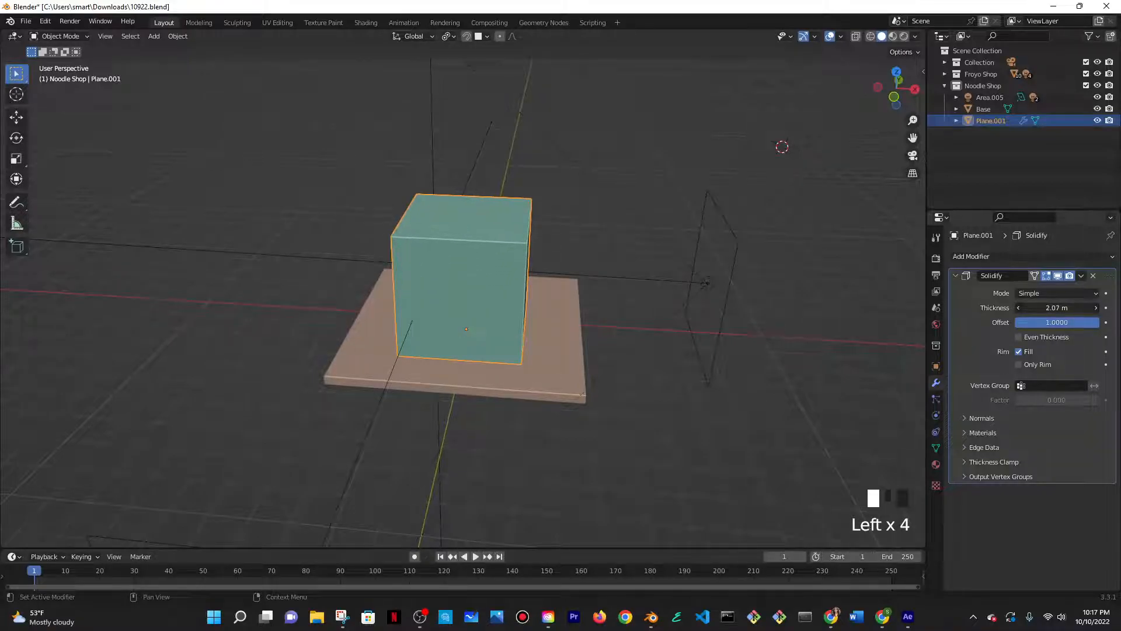
# - Move the solidified block about 0.84 m along Y on the base and collapse its modifier settings
pyautogui.scroll(-5, 720, 319)
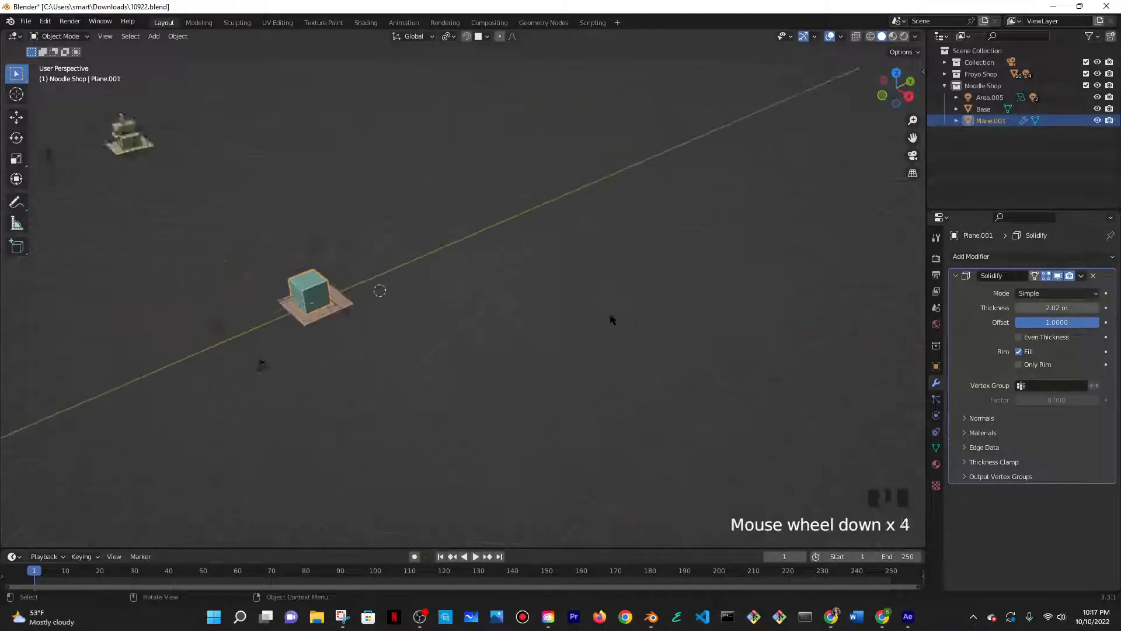
pyautogui.moveTo(433, 318); pyautogui.dragTo(534, 293, button='middle')
pyautogui.scroll(5, 482, 299)
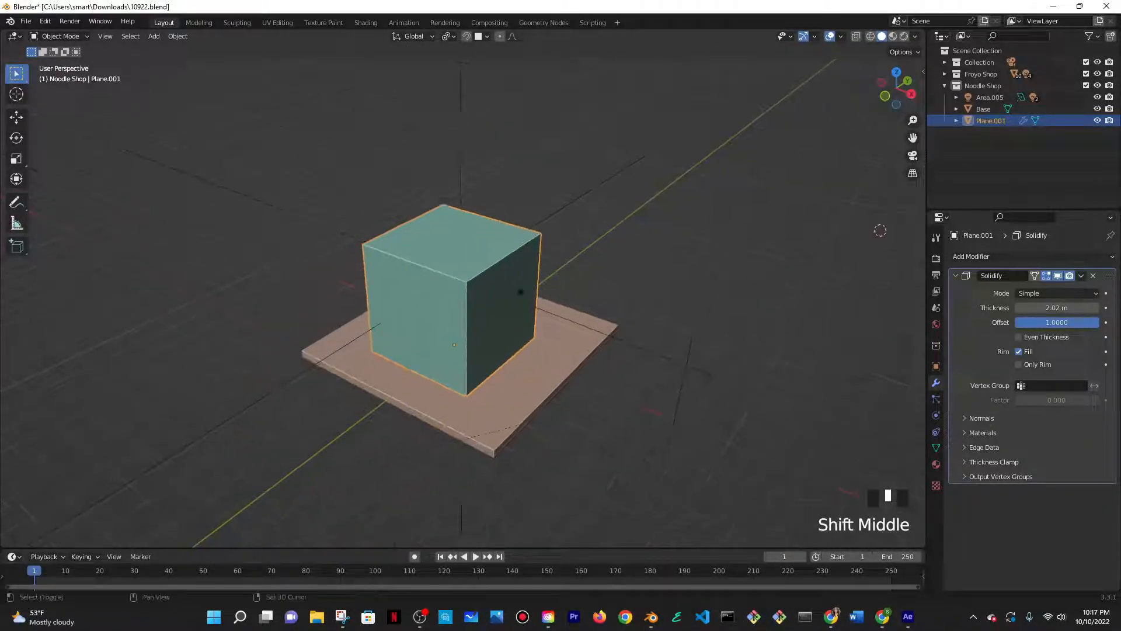
pyautogui.press('g')
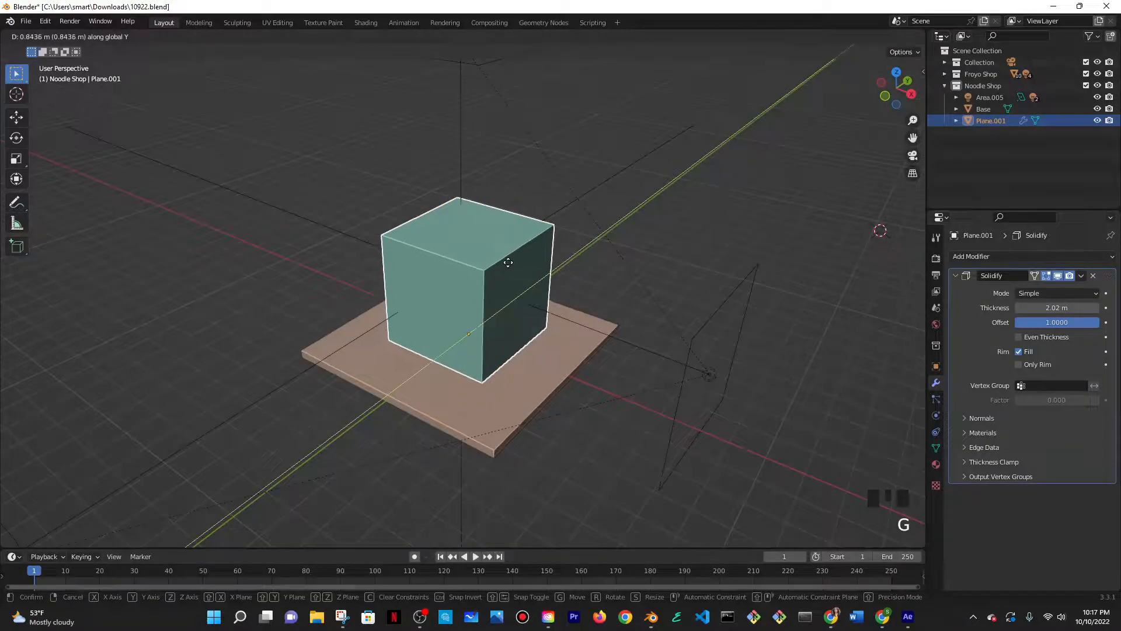
pyautogui.click(505, 362)
pyautogui.moveTo(505, 362); pyautogui.dragTo(554, 359, button='middle')
pyautogui.scroll(3, 552, 357)
pyautogui.scroll(-4, 635, 329)
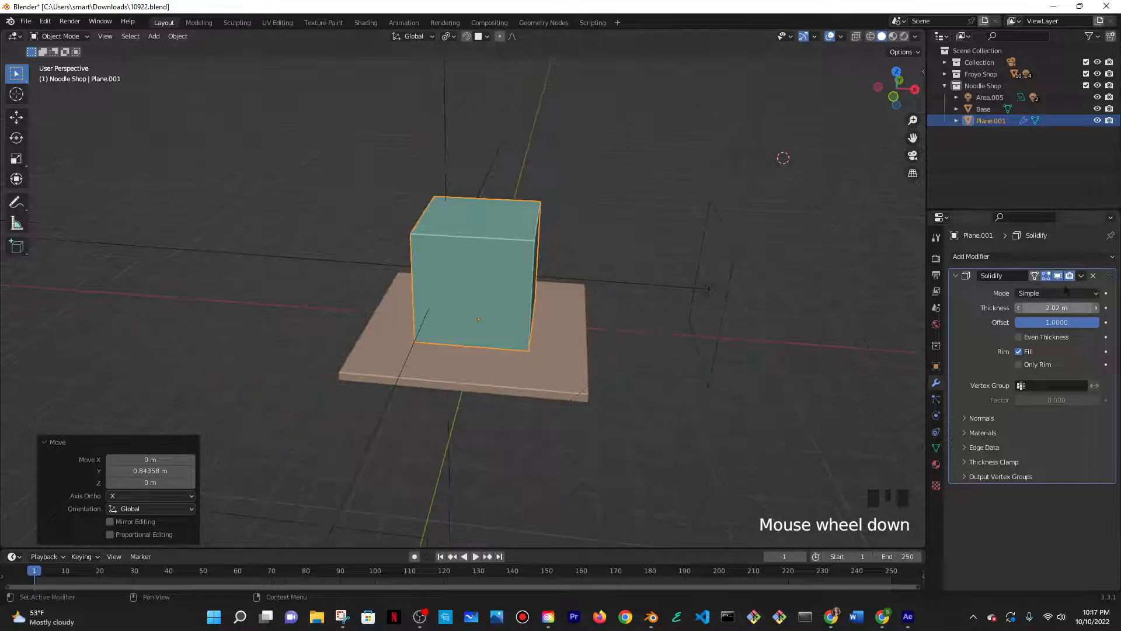
pyautogui.click(956, 277)
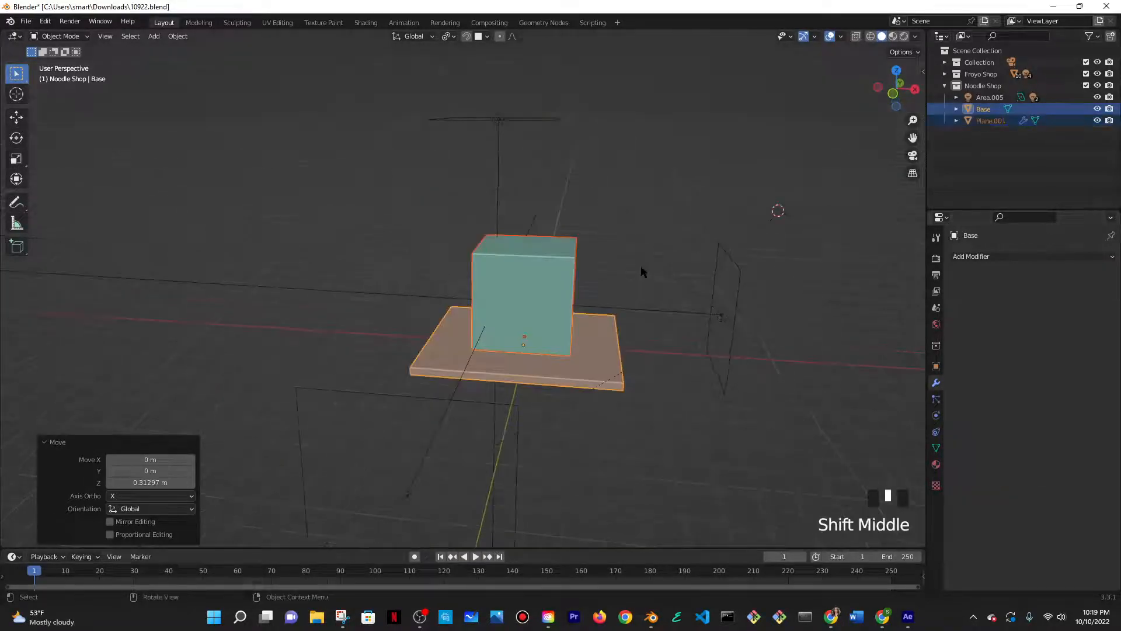
# - Enter Edit Mode on the base and block, switch to face selection, and try to select the block's front face
pyautogui.click(53, 37)
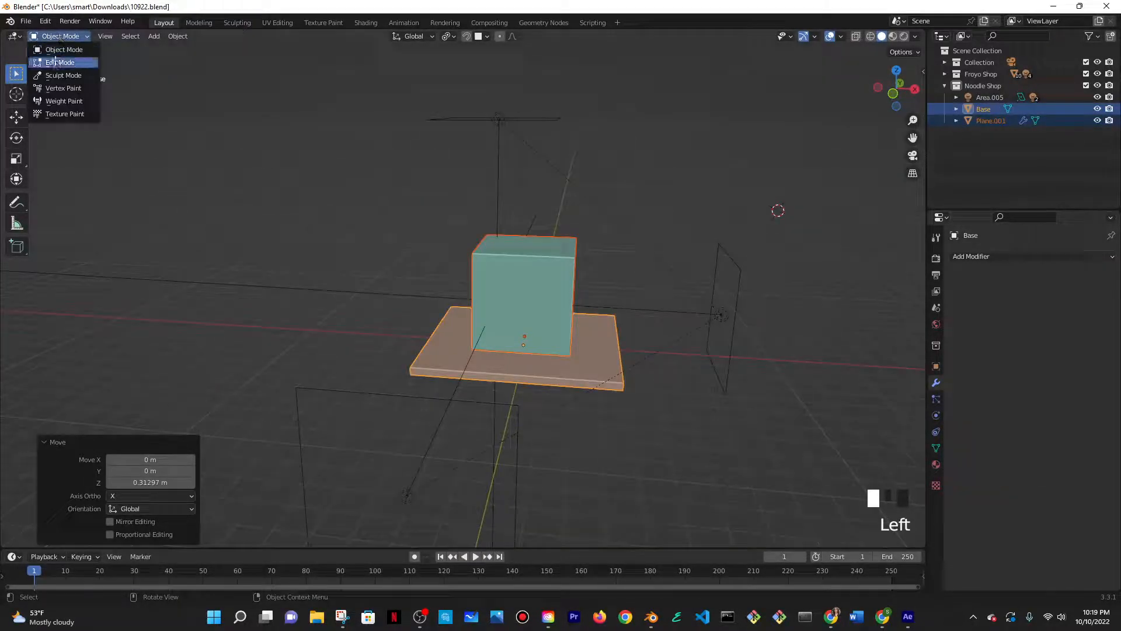
pyautogui.click(56, 62)
pyautogui.scroll(2, 613, 271)
pyautogui.moveTo(613, 270)
pyautogui.mouseDown(button='middle')
pyautogui.moveTo(551, 271)
pyautogui.moveTo(629, 273)
pyautogui.mouseUp(button='middle')
pyautogui.keyDown('shift'); pyautogui.moveTo(726, 272); pyautogui.dragTo(329, 126, button='middle'); pyautogui.keyUp('shift')
pyautogui.click(124, 37)
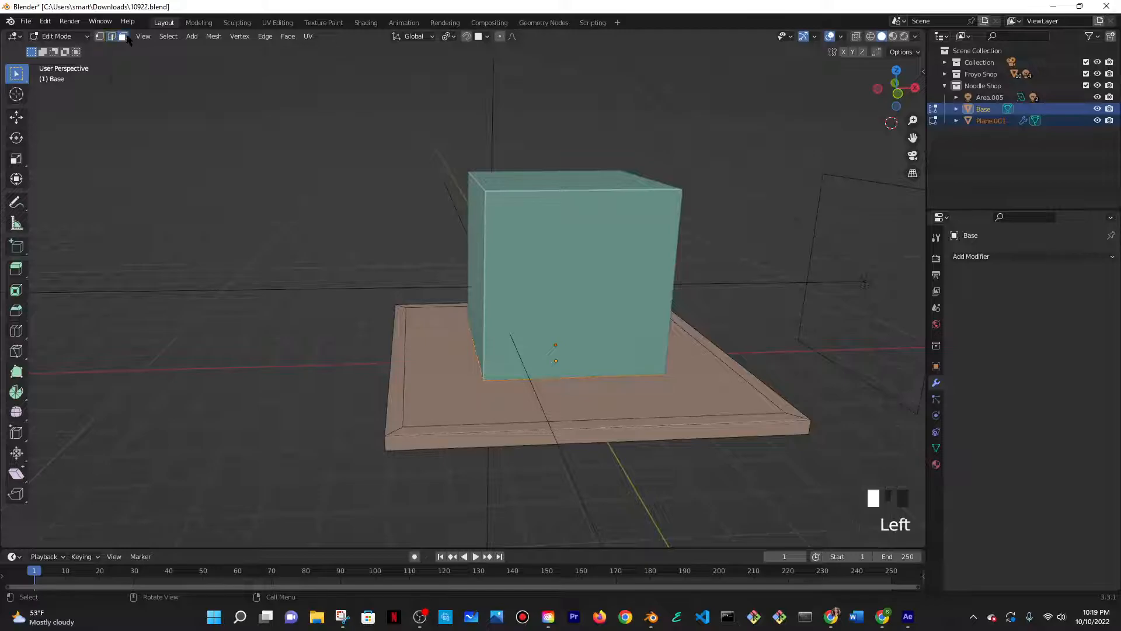
pyautogui.click(586, 319)
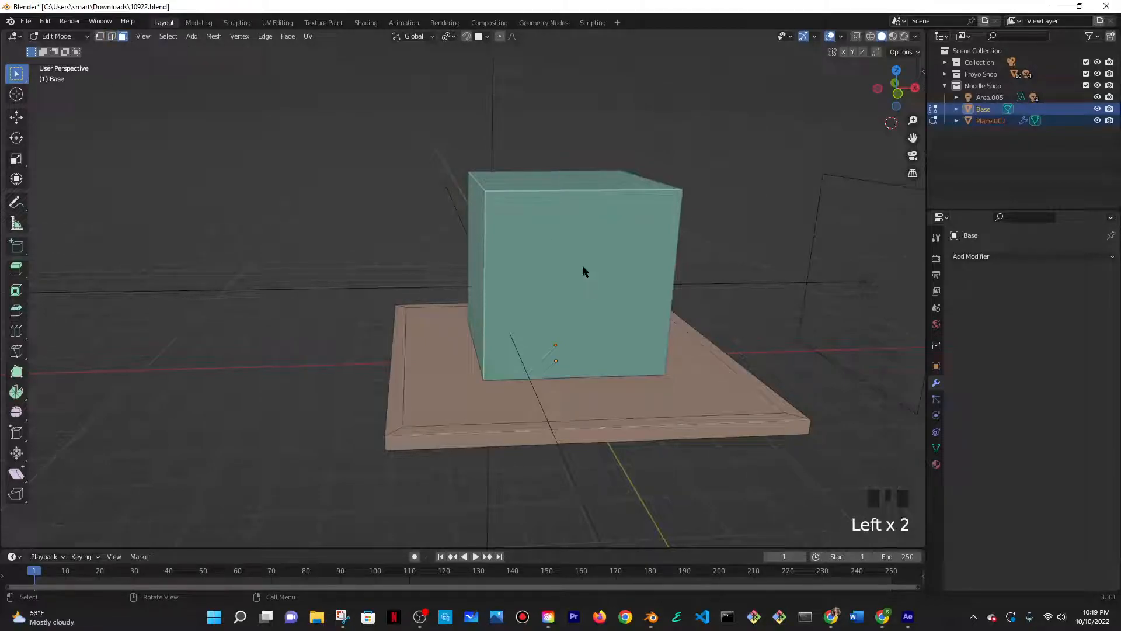
pyautogui.press('Tab')
# - Select only the block in Object Mode and apply its Solidify modifier
pyautogui.click(636, 228)
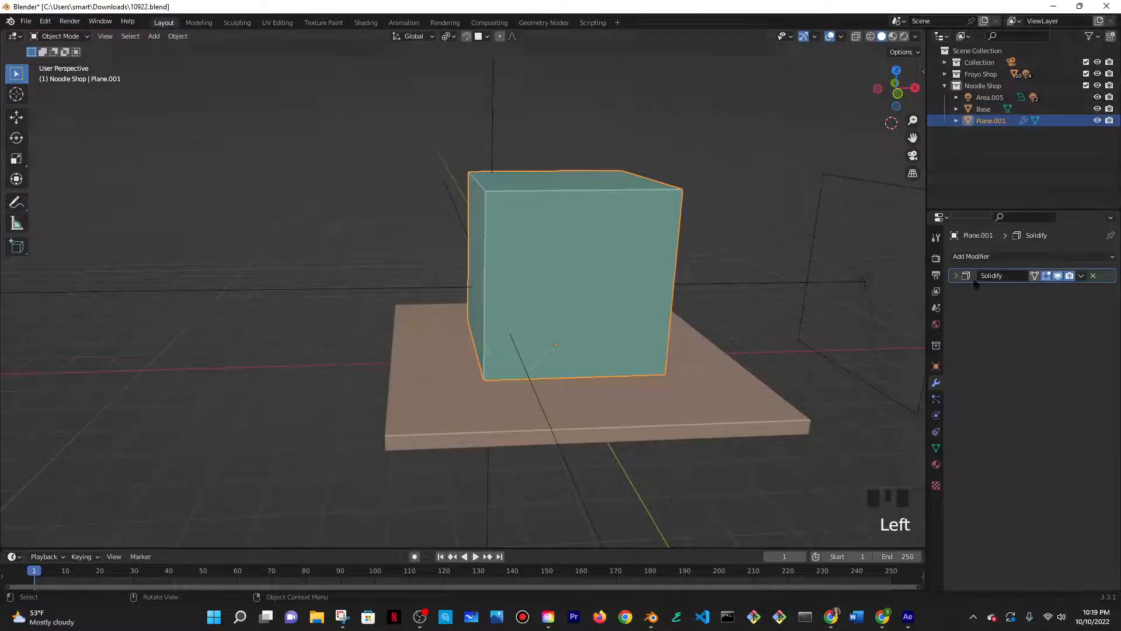
pyautogui.click(1081, 276)
pyautogui.click(1072, 290)
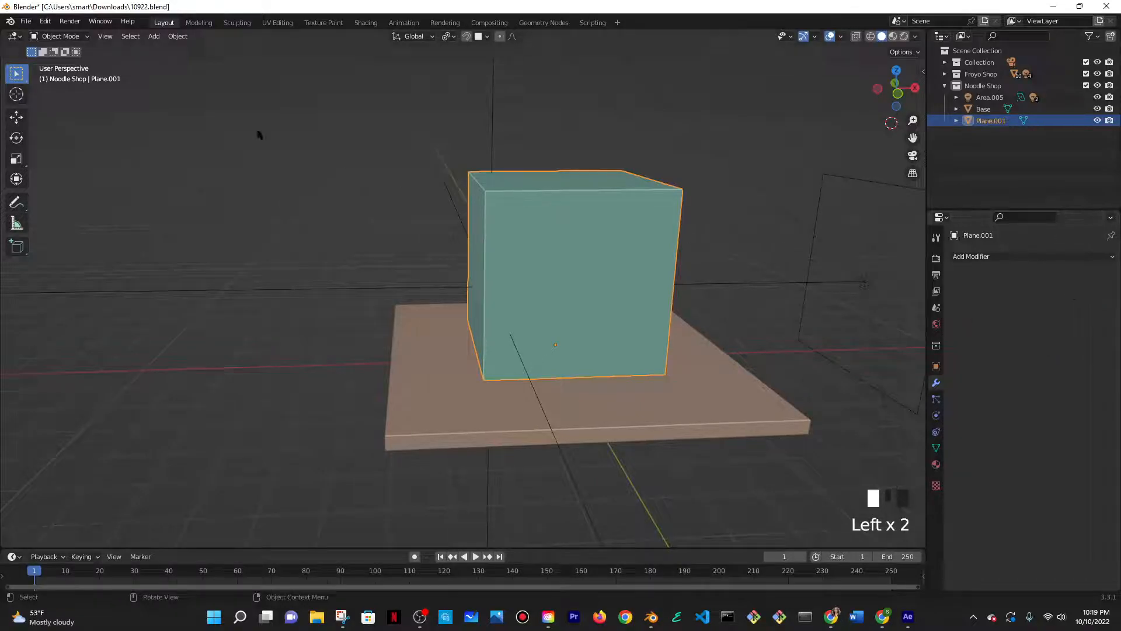
# - Select the block's front face in Edit Mode and inset it by about 0.135 m
pyautogui.click(51, 37)
pyautogui.click(59, 62)
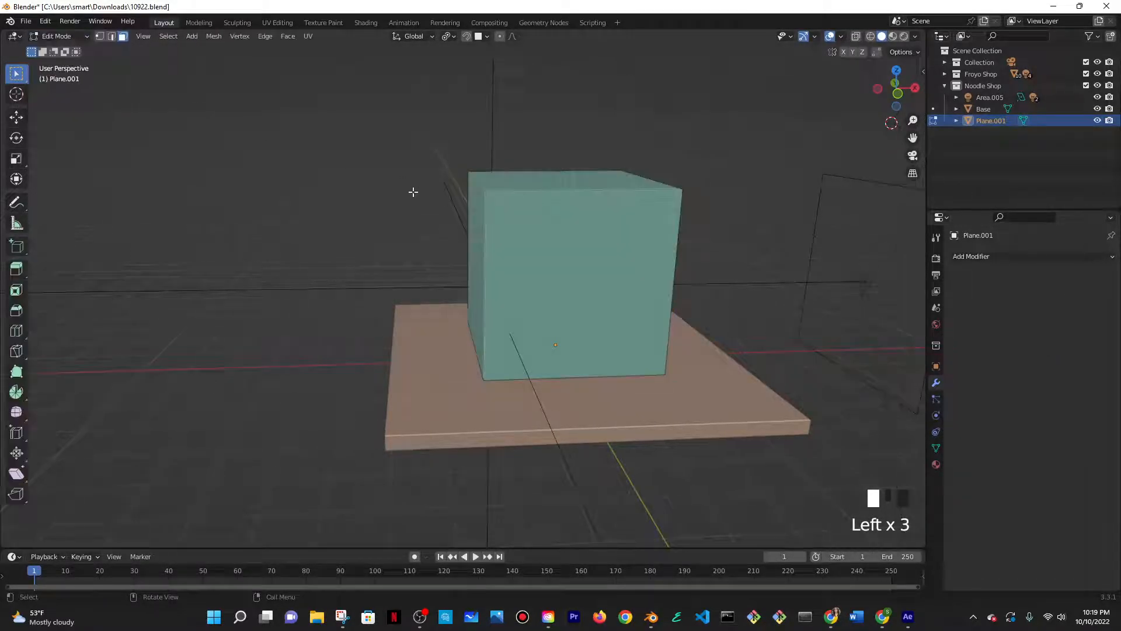
pyautogui.click(591, 263)
pyautogui.keyDown('shift'); pyautogui.moveTo(770, 282); pyautogui.dragTo(665, 262, button='middle'); pyautogui.keyUp('shift')
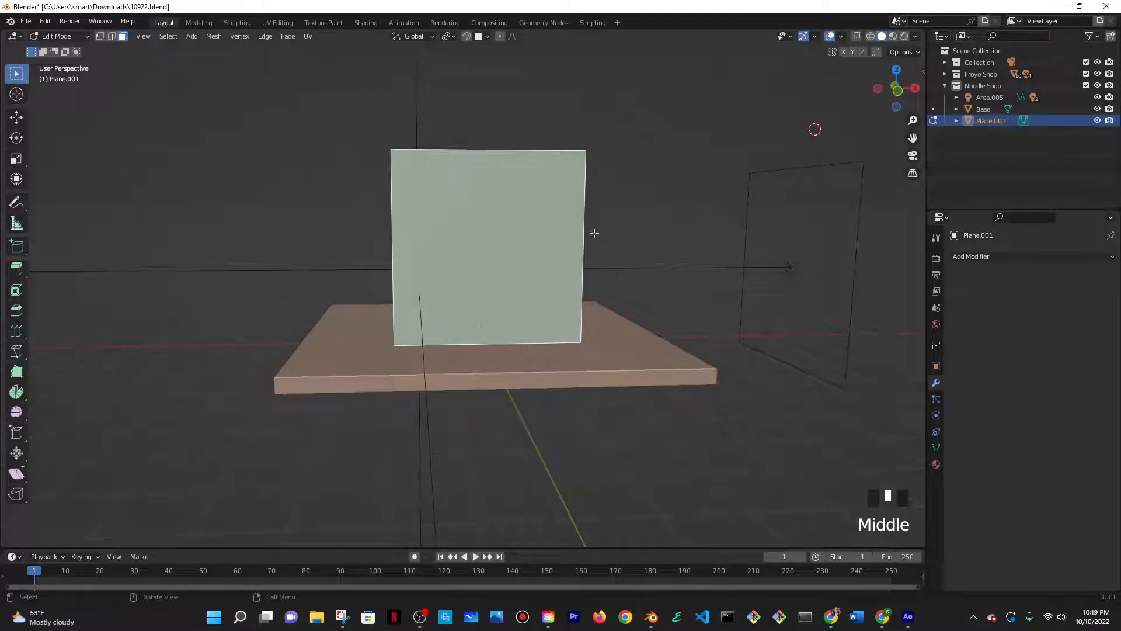
pyautogui.press('i')
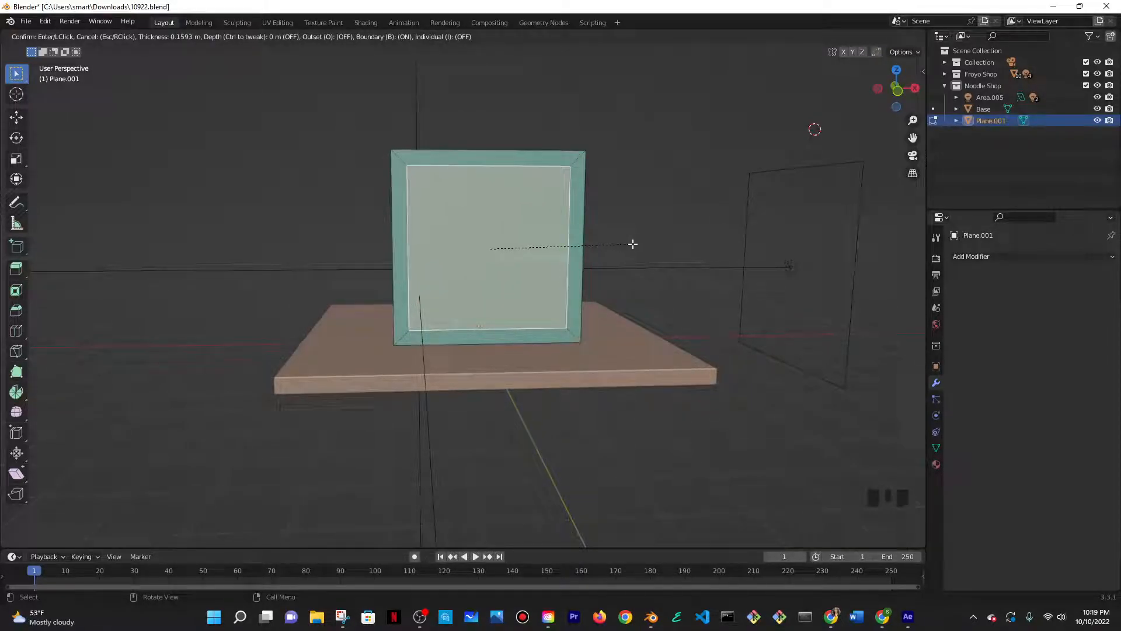
pyautogui.click(632, 244)
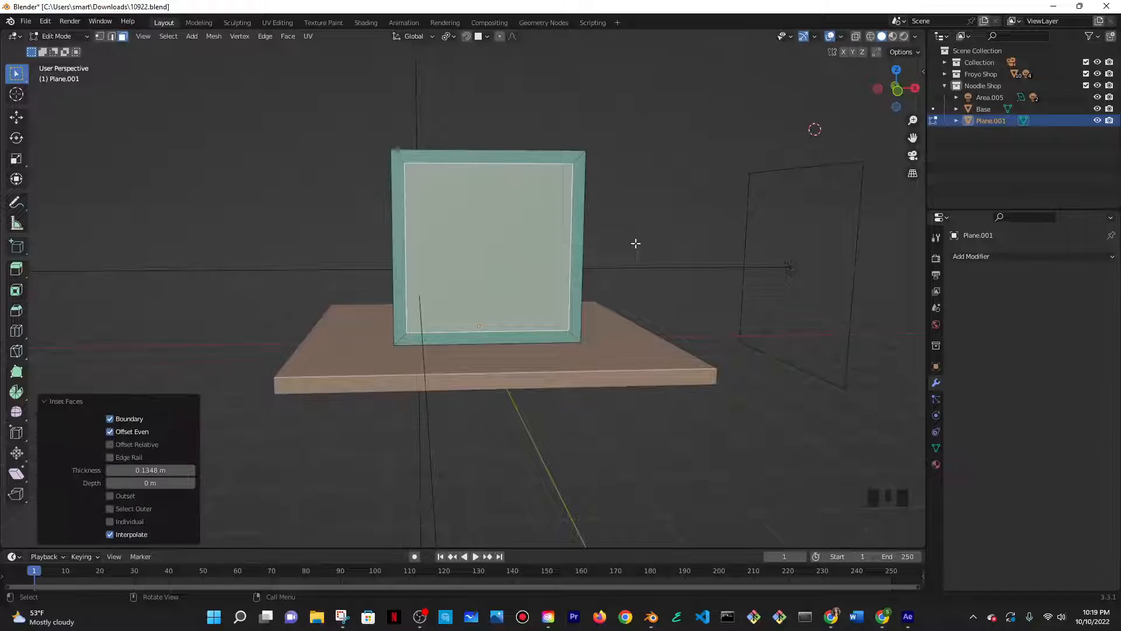
# - Scale the inset front face along Z to about 0.752 of its height
pyautogui.press('s')
pyautogui.press('z')
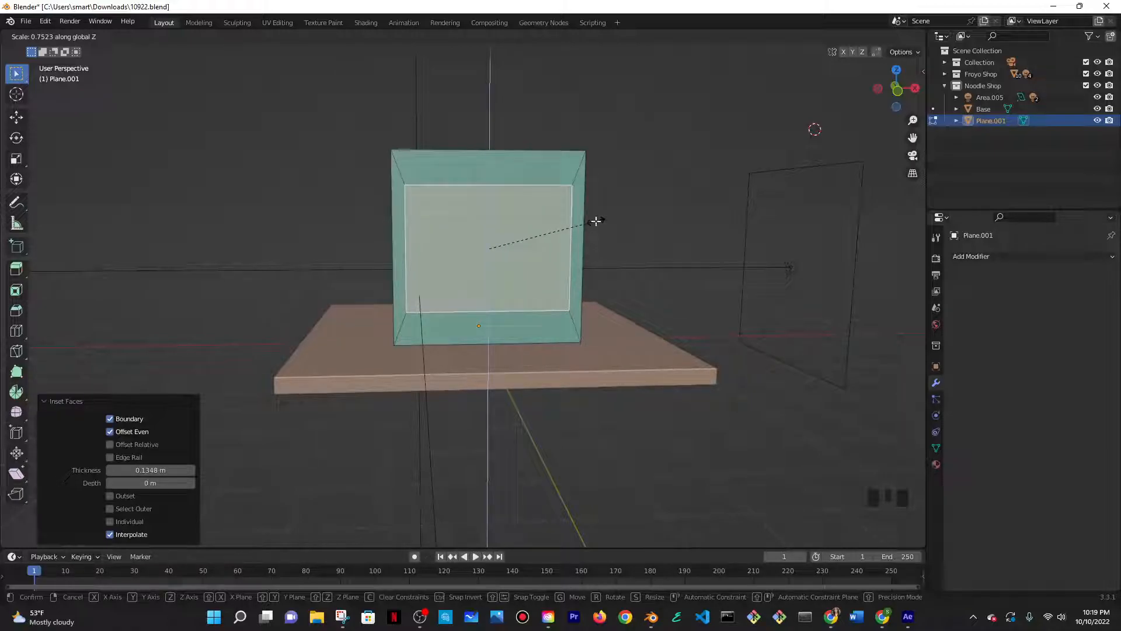
pyautogui.click(596, 221)
pyautogui.moveTo(633, 240)
pyautogui.mouseDown(button='middle')
pyautogui.moveTo(746, 228)
pyautogui.moveTo(563, 258)
pyautogui.moveTo(614, 251)
pyautogui.mouseUp(button='middle')
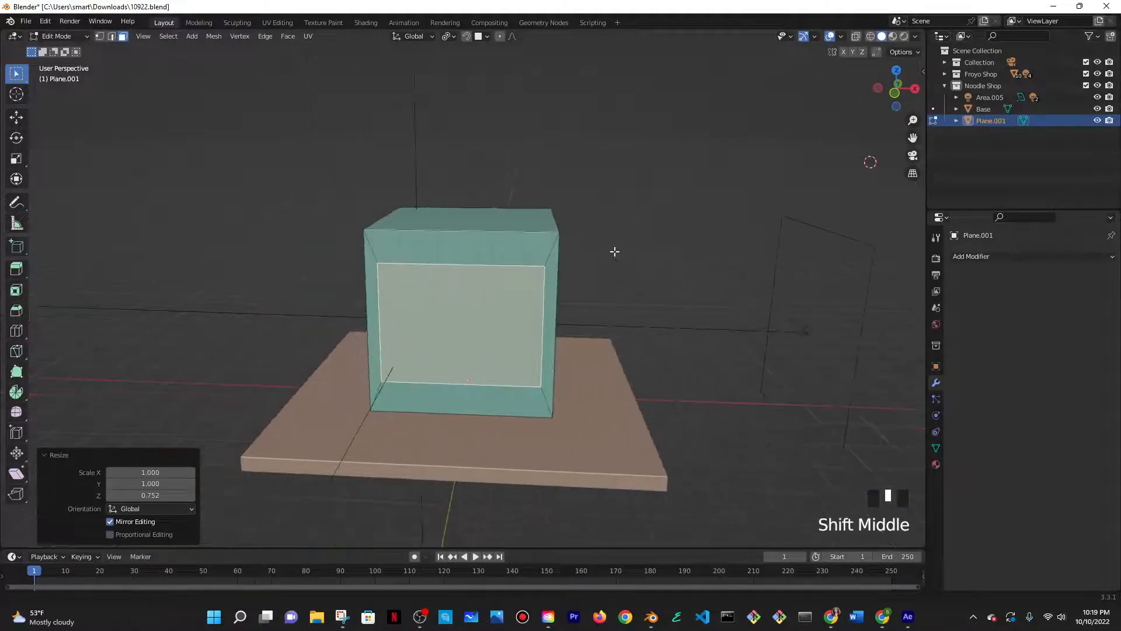
pyautogui.moveTo(625, 299); pyautogui.dragTo(555, 333, button='middle')
# - Extrude the inset front face about 0.21 m along Y into the block to form a recessed opening
pyautogui.keyDown('shift'); pyautogui.moveTo(473, 376); pyautogui.dragTo(648, 273, button='middle'); pyautogui.keyUp('shift')
pyautogui.press('g')
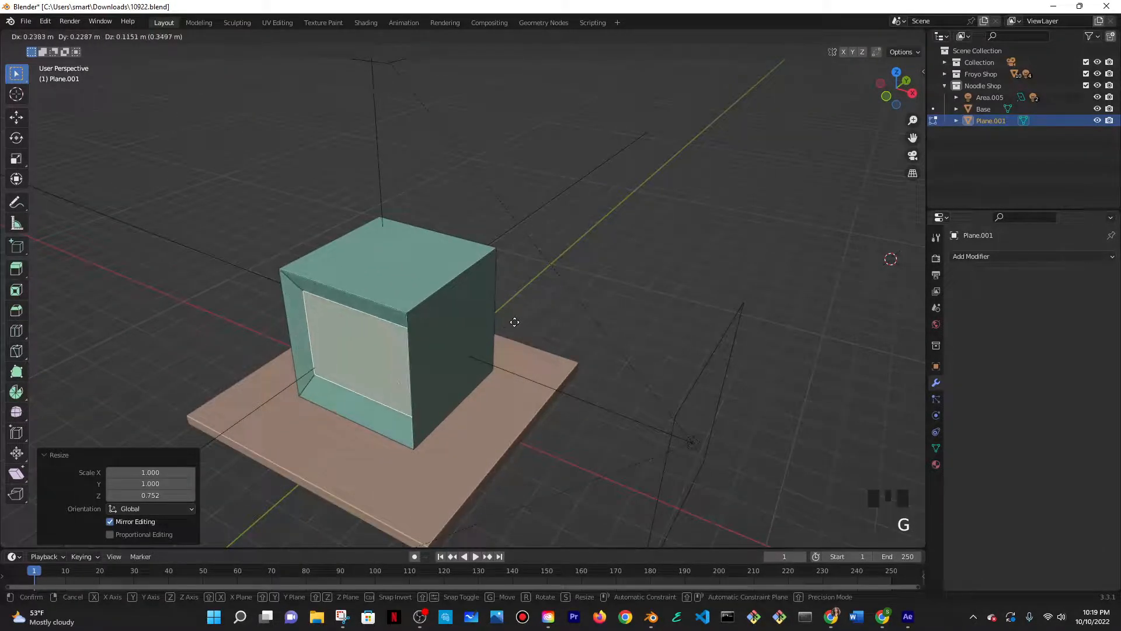
pyautogui.press('Escape')
pyautogui.press('e')
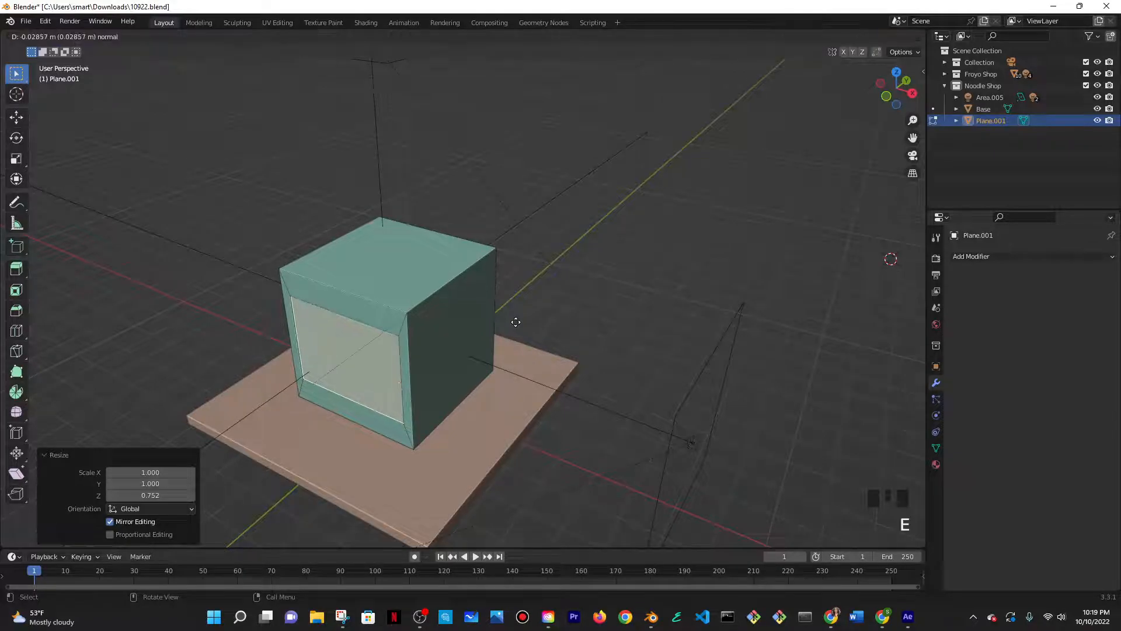
pyautogui.press('y')
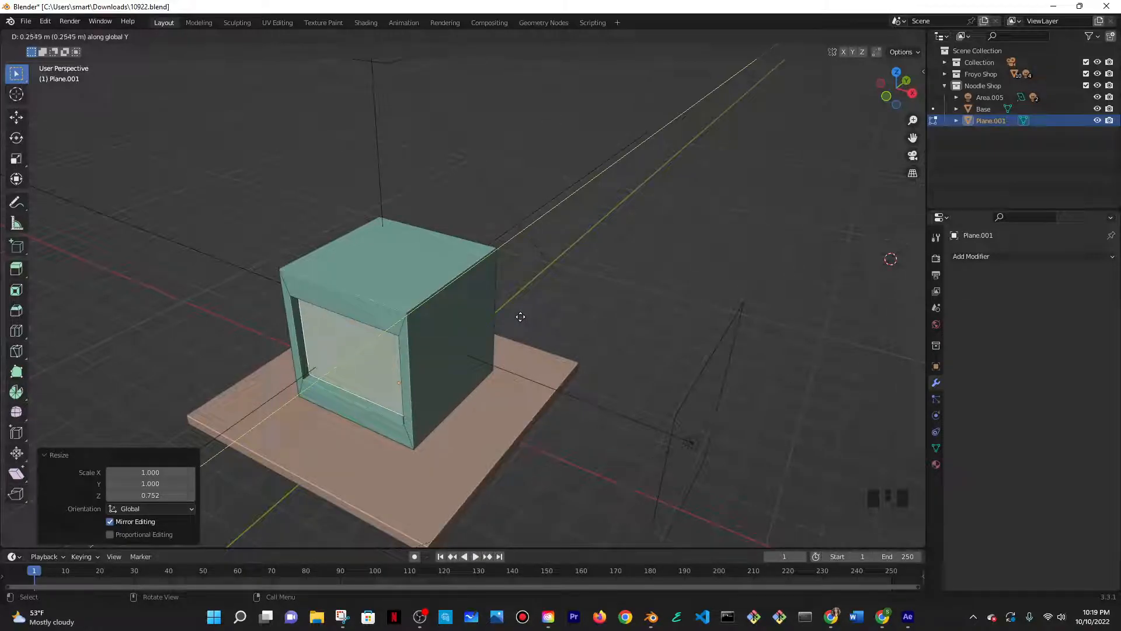
pyautogui.click(519, 316)
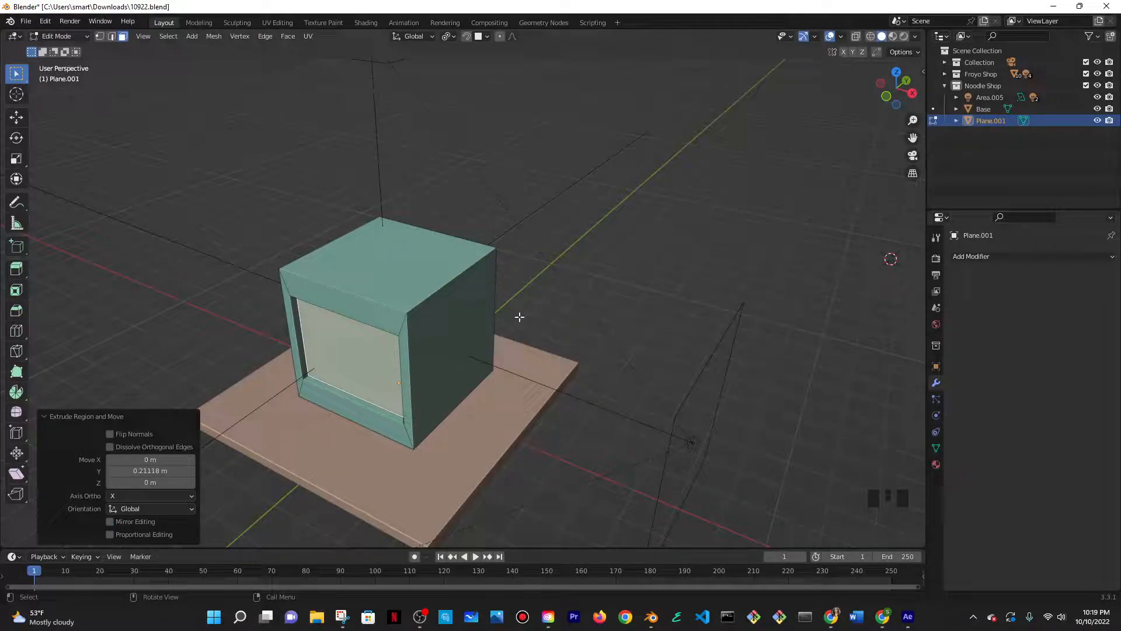
pyautogui.press('KP_Decimal')
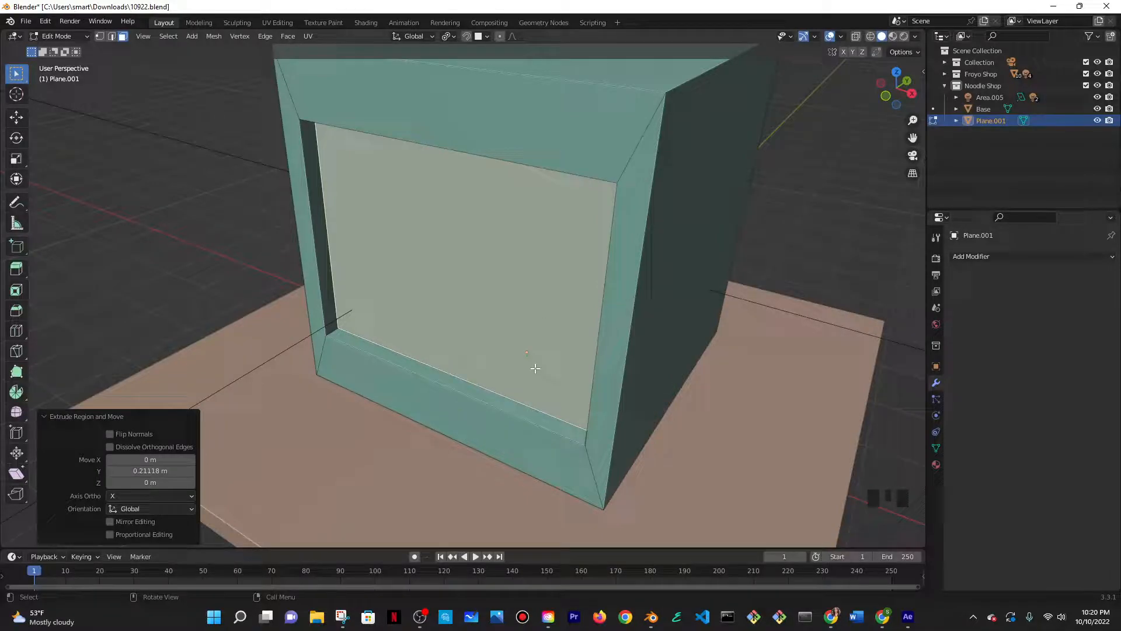
# - Extrude the recessed face about 0.195 m further along Y to deepen the front opening
pyautogui.press('e')
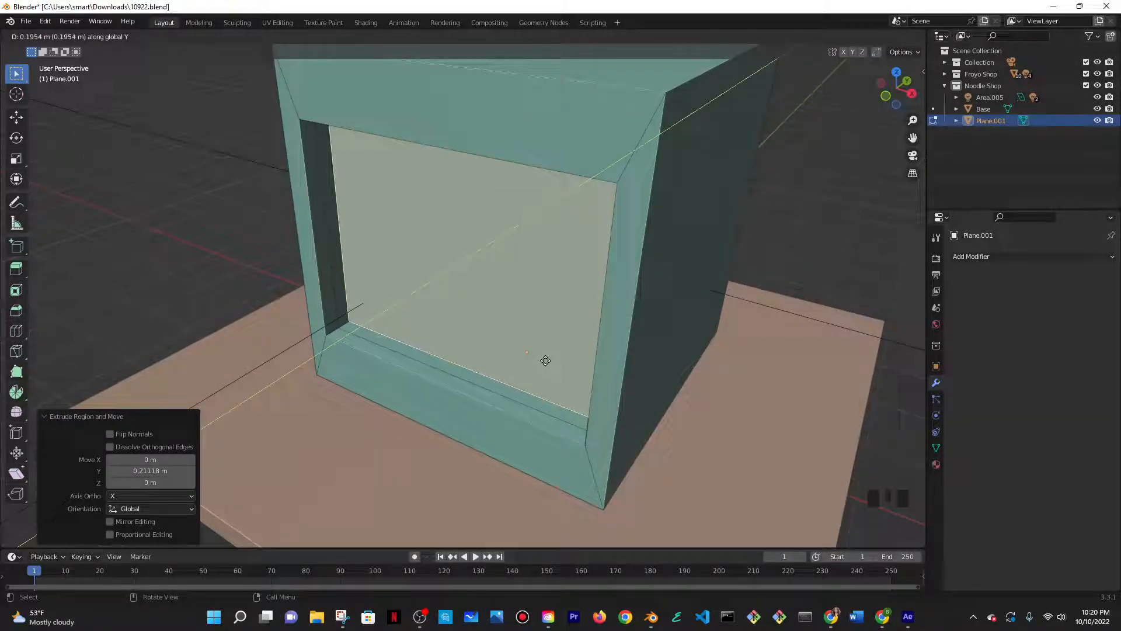
pyautogui.click(545, 360)
pyautogui.scroll(-3, 543, 364)
pyautogui.scroll(4, 484, 373)
pyautogui.scroll(-2, 432, 315)
pyautogui.scroll(2, 431, 333)
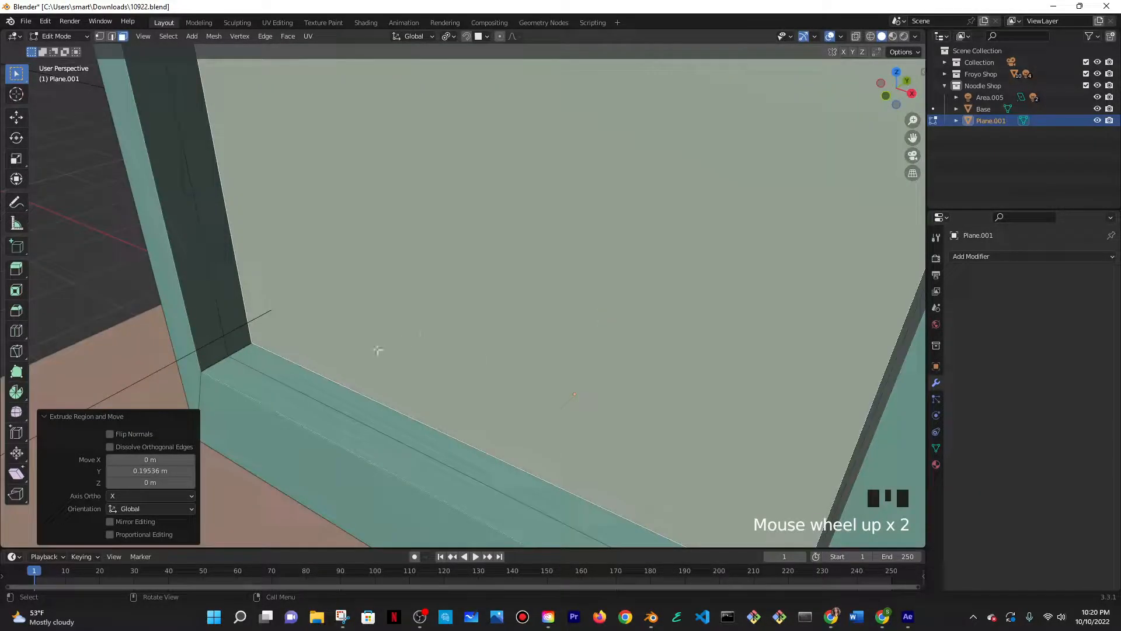
# - In edge selection mode, select the middle edge running along the floor of the recess, between the two extrusions
pyautogui.click(301, 386)
pyautogui.scroll(-1, 221, 146)
pyautogui.click(101, 36)
pyautogui.click(112, 38)
pyautogui.click(374, 357)
pyautogui.moveTo(407, 365); pyautogui.dragTo(491, 63, button='middle')
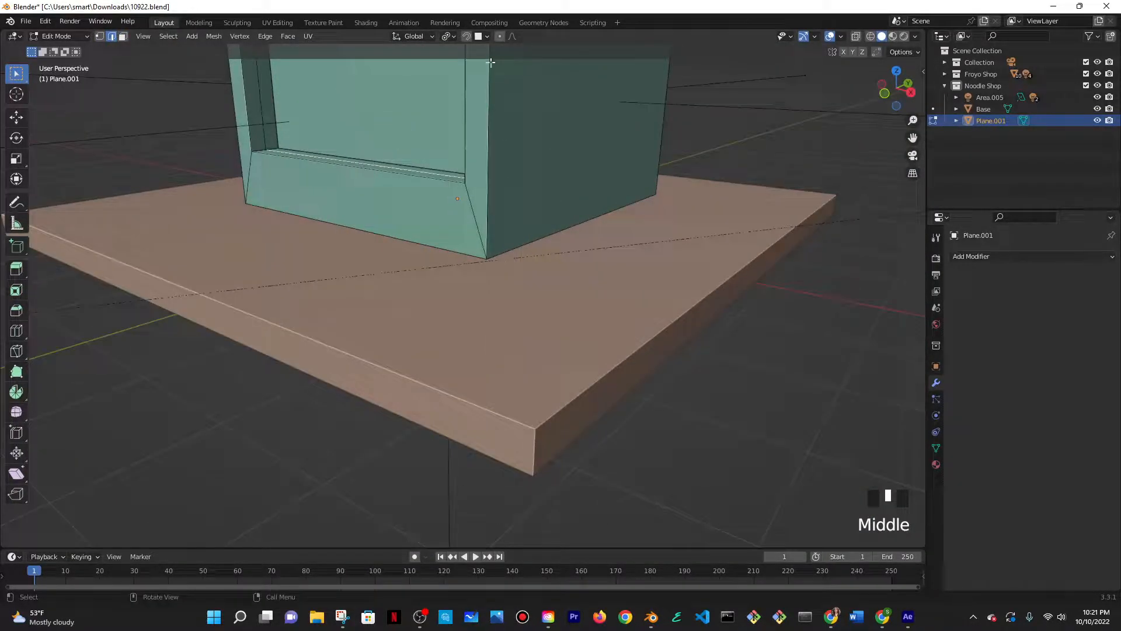
# - Enable snapping and set its target to Edge
pyautogui.click(466, 36)
pyautogui.click(481, 37)
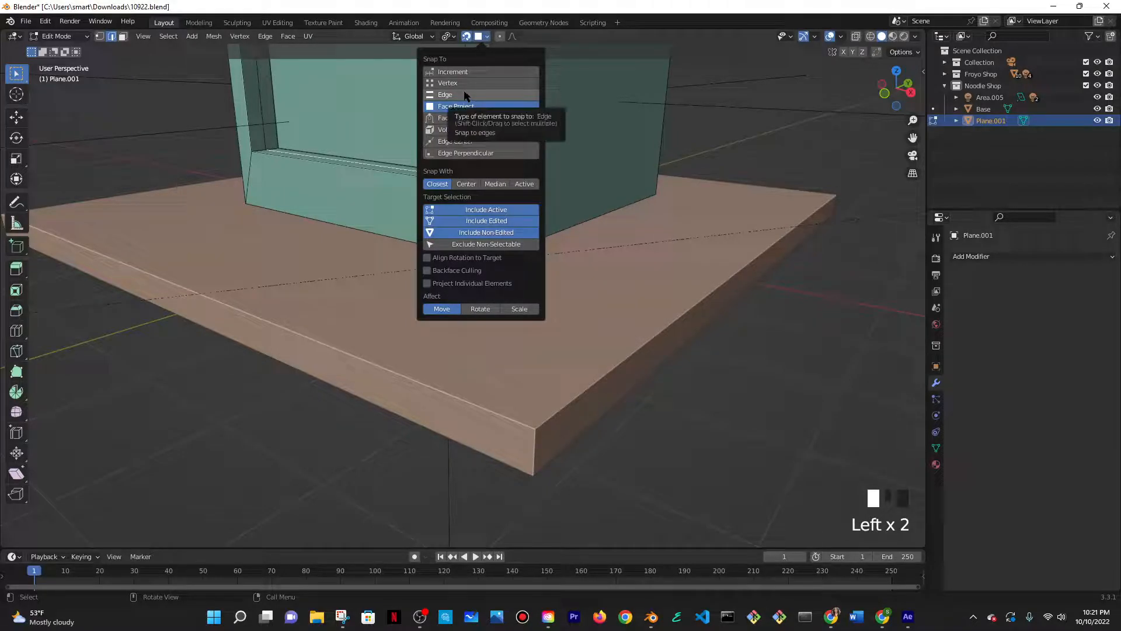
pyautogui.keyDown('shift'); pyautogui.moveTo(426, 262); pyautogui.dragTo(496, 288, button='middle'); pyautogui.keyUp('shift')
pyautogui.click(482, 36)
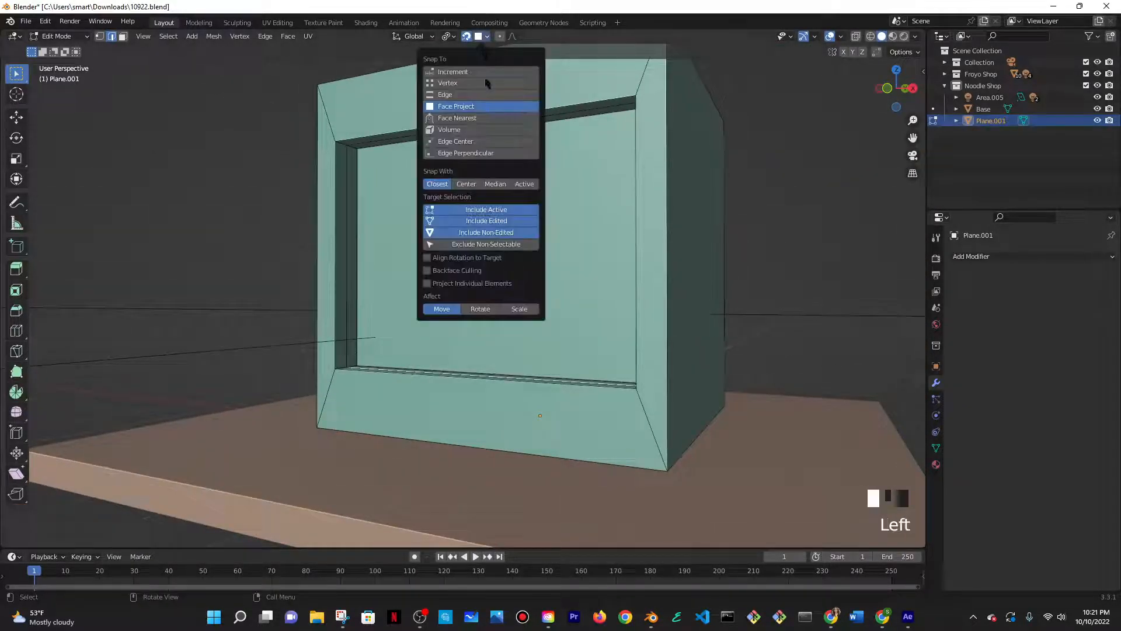
pyautogui.click(472, 96)
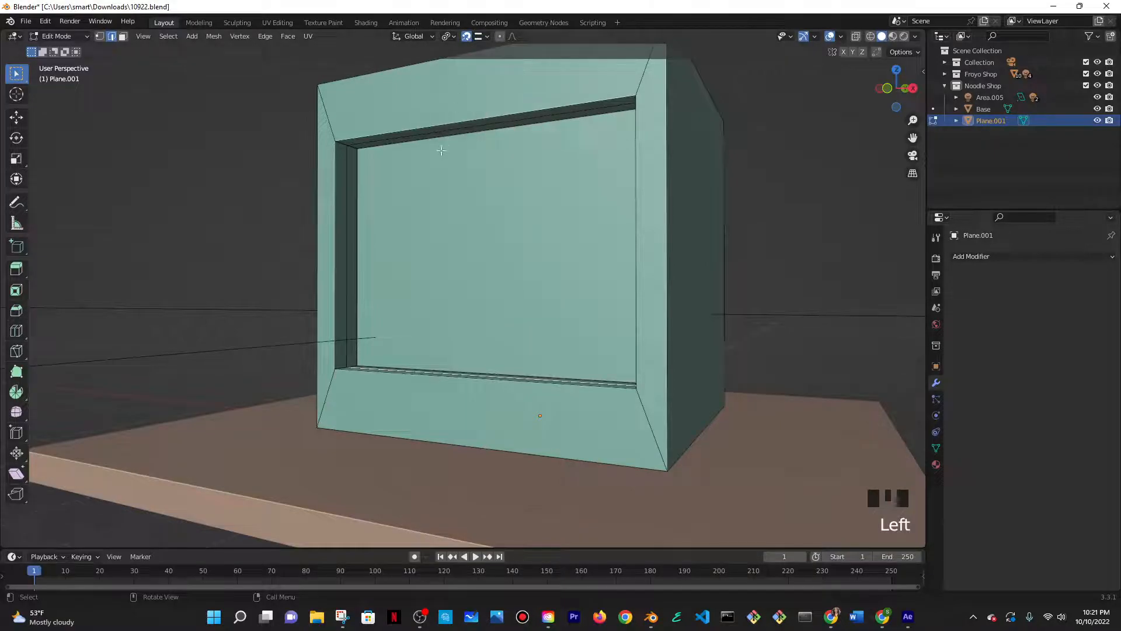
# - Extrude the selected edge about 2.634 m up along Z, snapping to the opposite edge, to form a window pane
pyautogui.press('e')
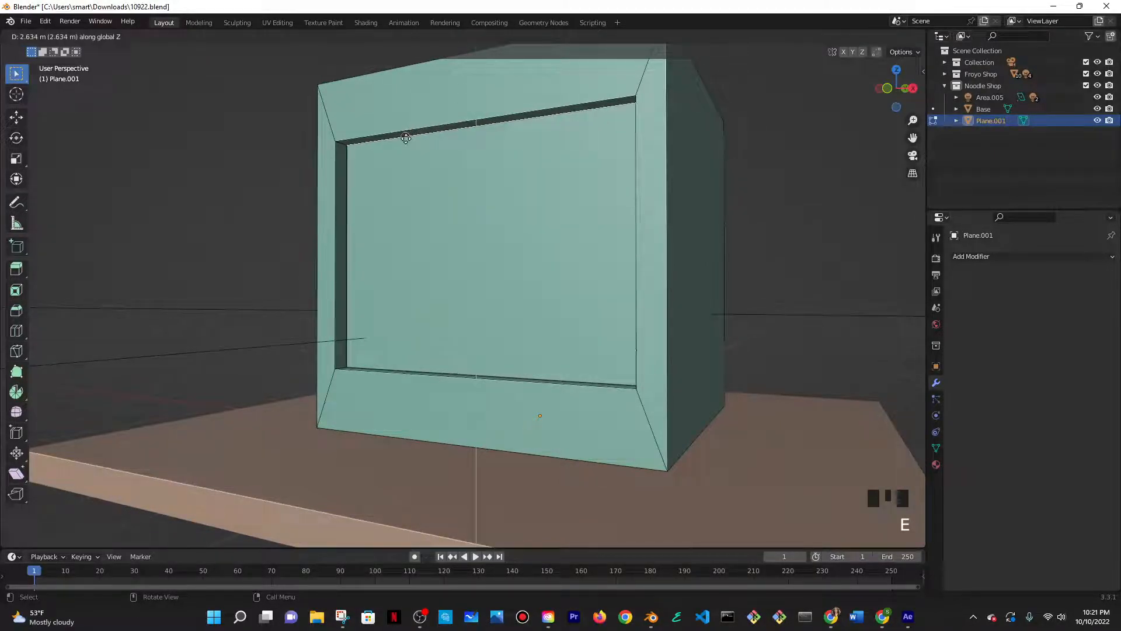
pyautogui.click(406, 138)
pyautogui.moveTo(496, 144); pyautogui.dragTo(493, 160, button='middle')
pyautogui.scroll(-2, 486, 224)
pyautogui.press('Tab')
pyautogui.keyDown('shift'); pyautogui.moveTo(488, 338); pyautogui.dragTo(484, 288, button='middle'); pyautogui.keyUp('shift')
pyautogui.press('Tab')
pyautogui.moveTo(476, 406); pyautogui.dragTo(468, 400, button='middle')
# - Give the block two new materials and assign the second one to the pane face across the opening
pyautogui.click(459, 379)
pyautogui.click(124, 37)
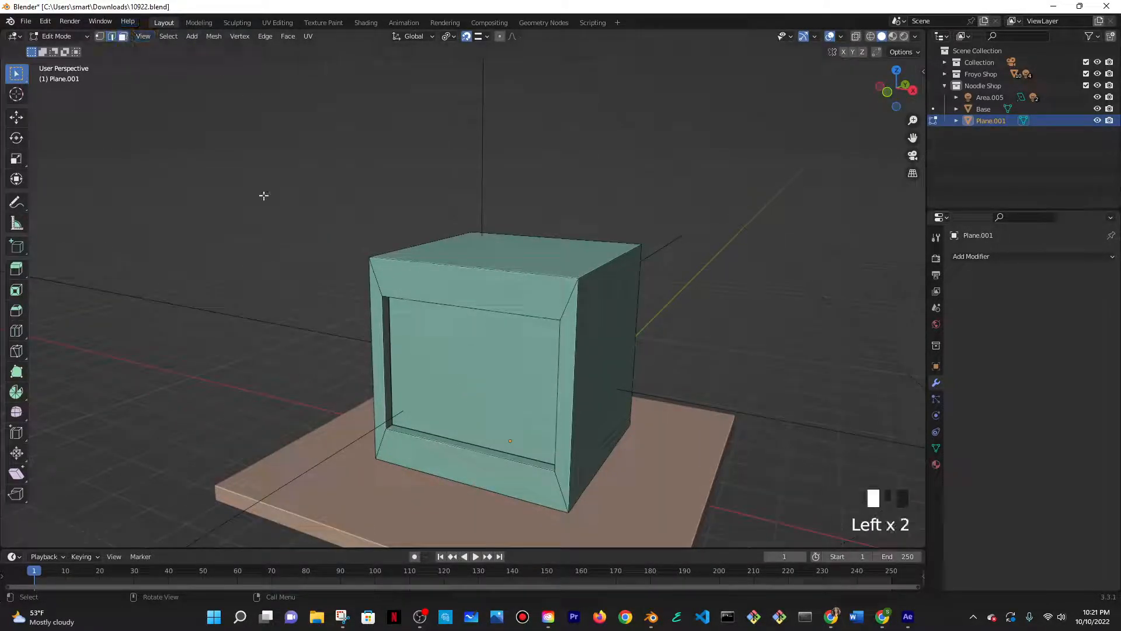
pyautogui.click(450, 366)
pyautogui.click(936, 465)
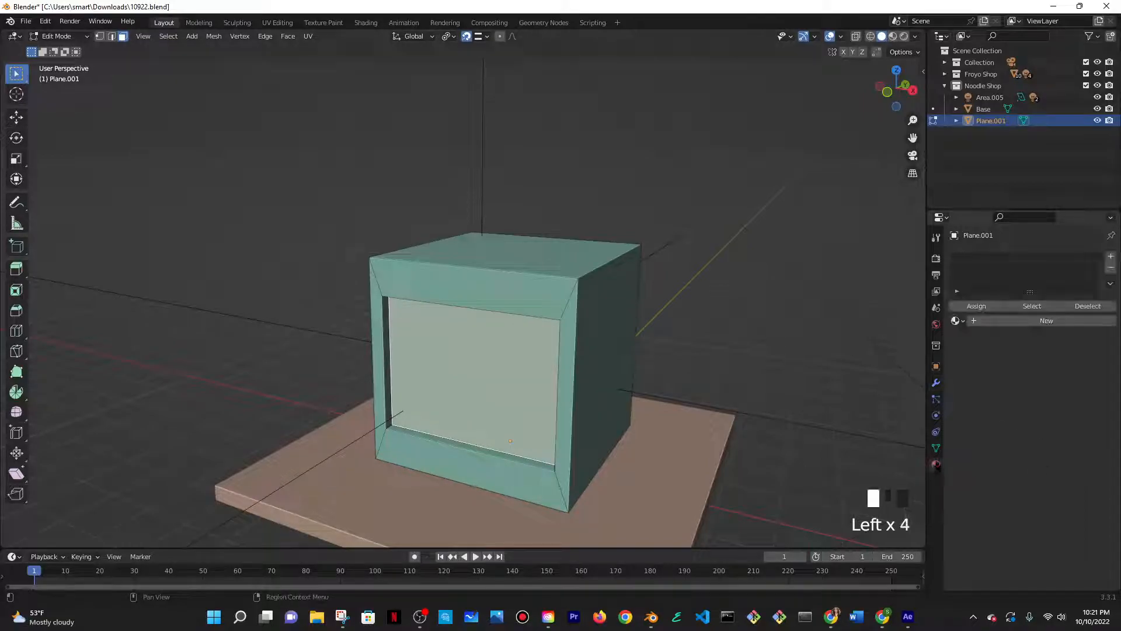
pyautogui.click(989, 320)
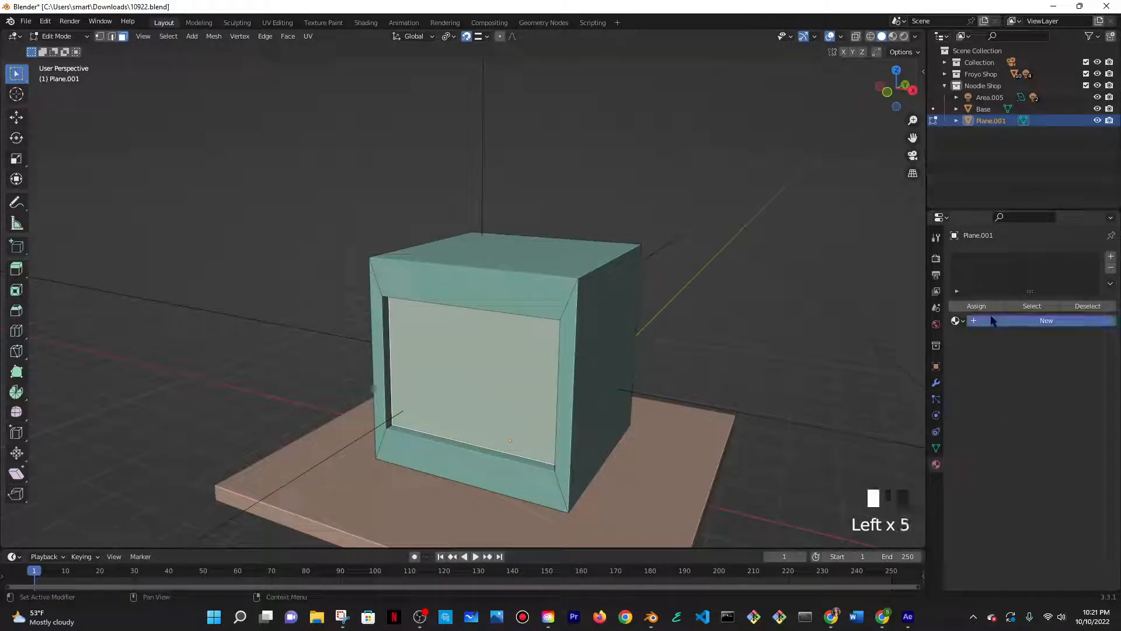
pyautogui.click(1111, 257)
pyautogui.click(1012, 340)
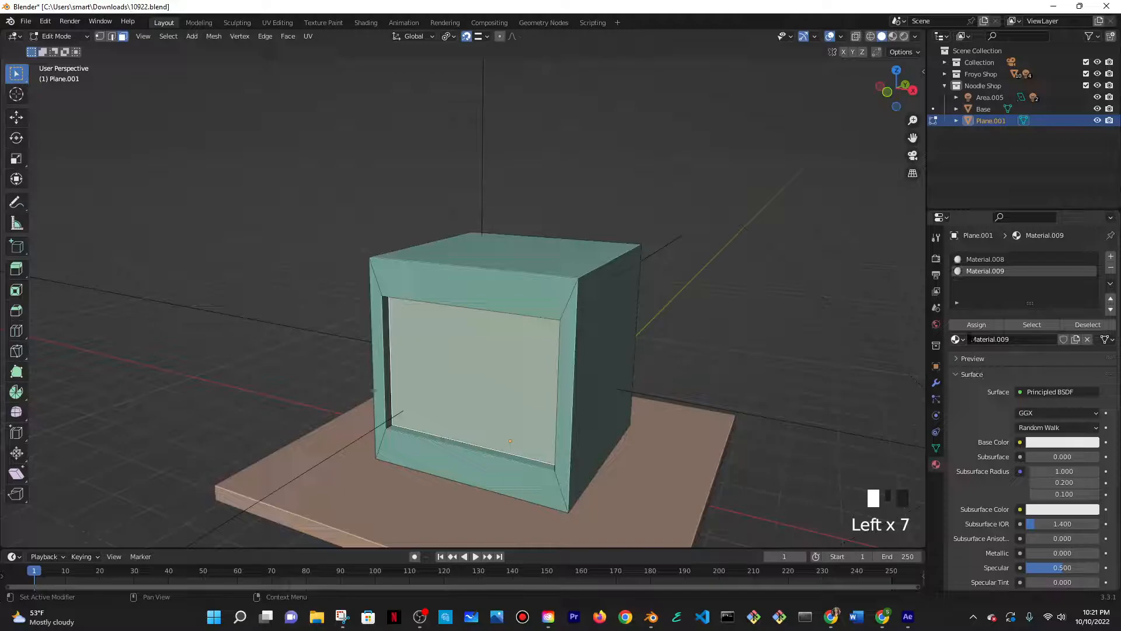
pyautogui.click(980, 322)
# - Change the pane material's surface shader to Glass BSDF
pyautogui.click(1050, 391)
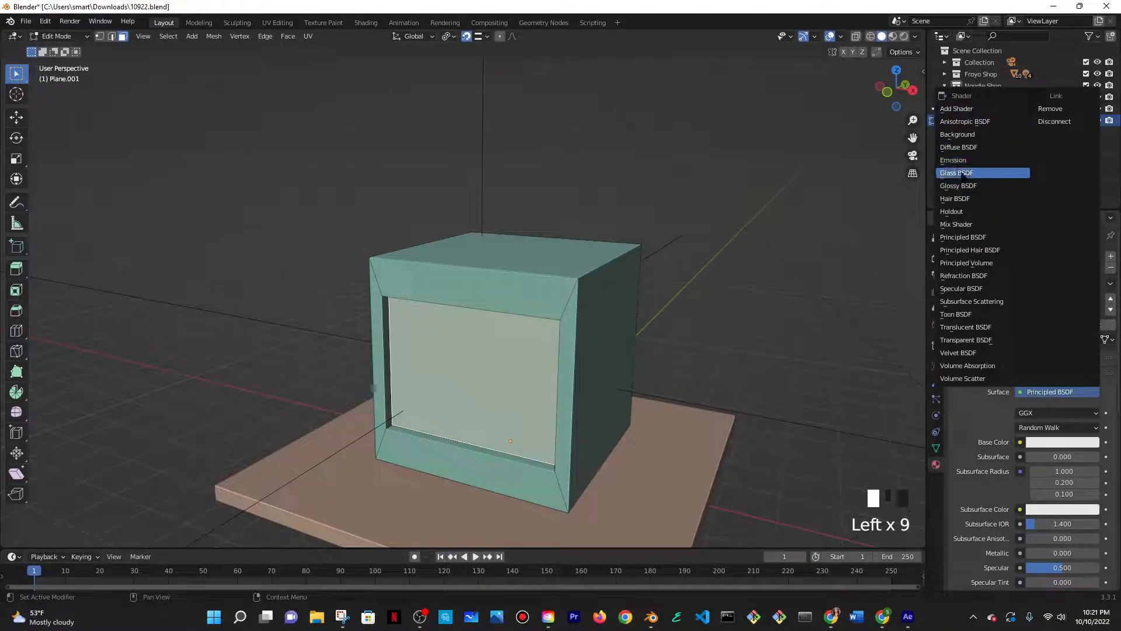
pyautogui.click(957, 173)
pyautogui.scroll(-3, 1064, 409)
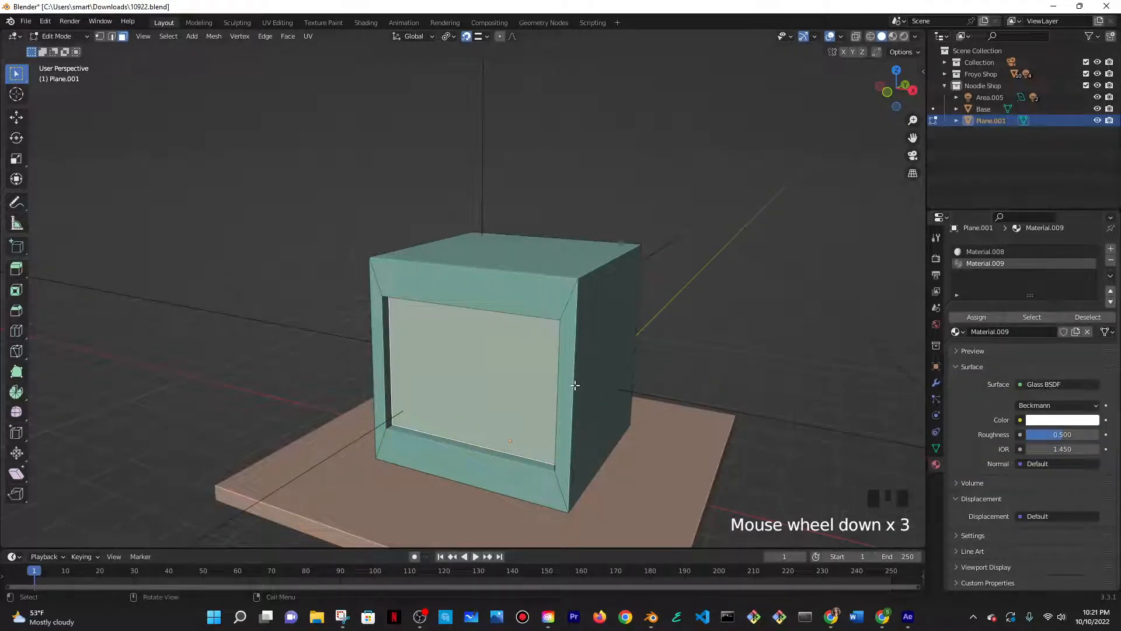
# - Temporarily hide the glass pane to check the recess behind it, and reveal it again
pyautogui.press('h')
pyautogui.press('h')
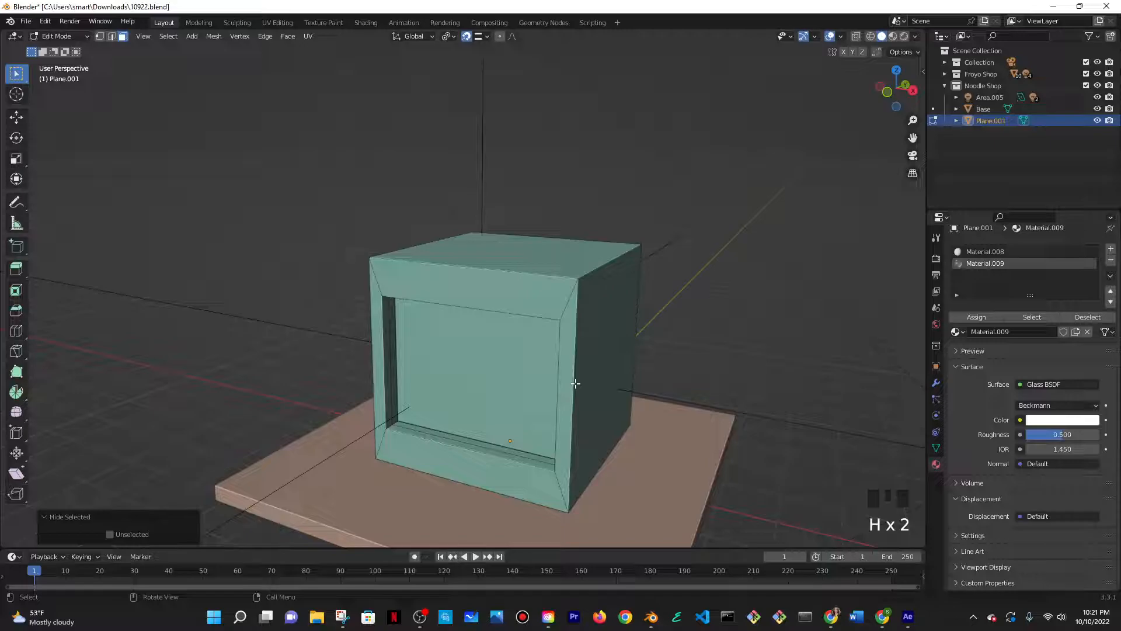
pyautogui.hotkey('alt', 'h')
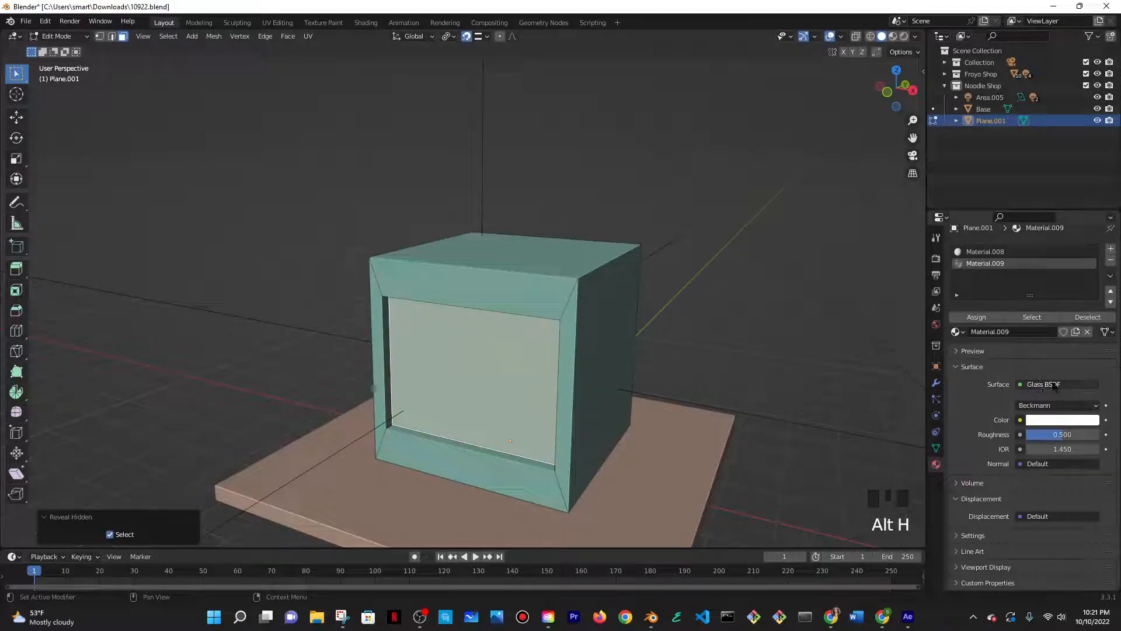
pyautogui.keyDown('shift'); pyautogui.moveTo(755, 310); pyautogui.dragTo(748, 282, button='middle'); pyautogui.keyUp('shift')
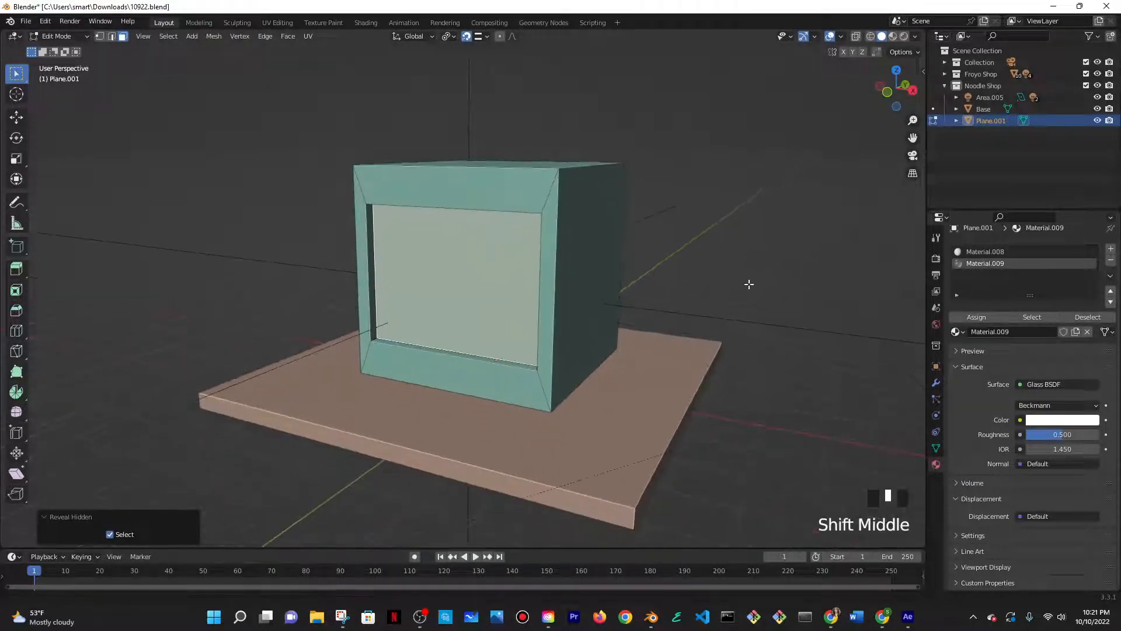
pyautogui.click(1062, 434)
pyautogui.moveTo(1062, 435); pyautogui.dragTo(1035, 403)
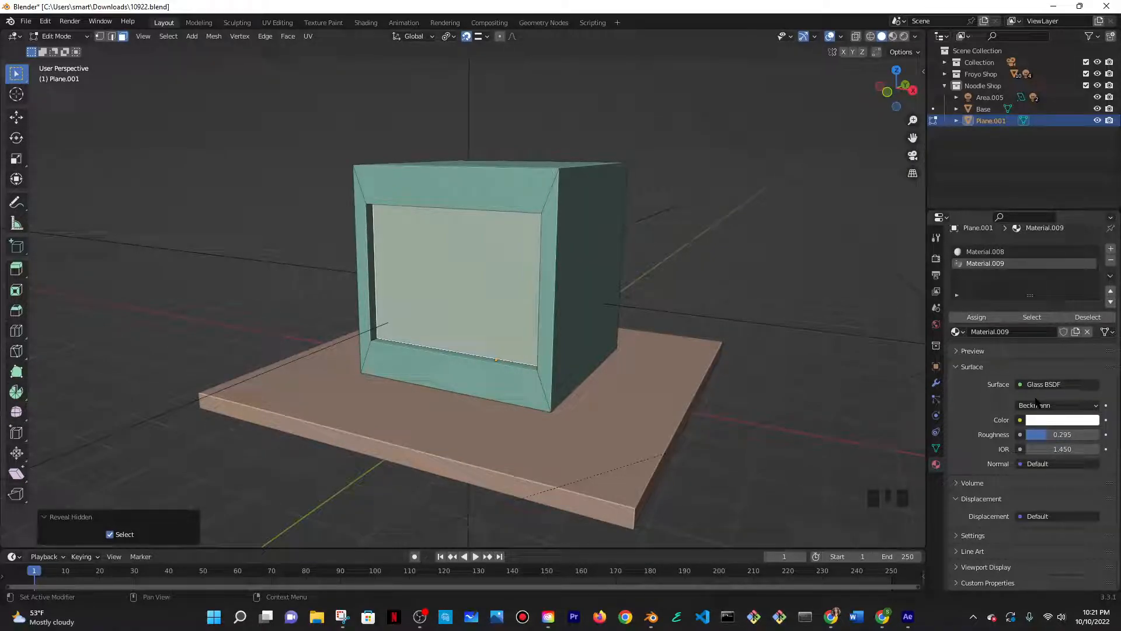
pyautogui.press('KP_0')
pyautogui.press('KP_Decimal')
pyautogui.click(1049, 429)
pyautogui.click(1049, 429)
pyautogui.write('0.')
pyautogui.press('Return')
# - Set the glass material's roughness to 0.21 and its IOR to 0.930
pyautogui.click(1061, 435)
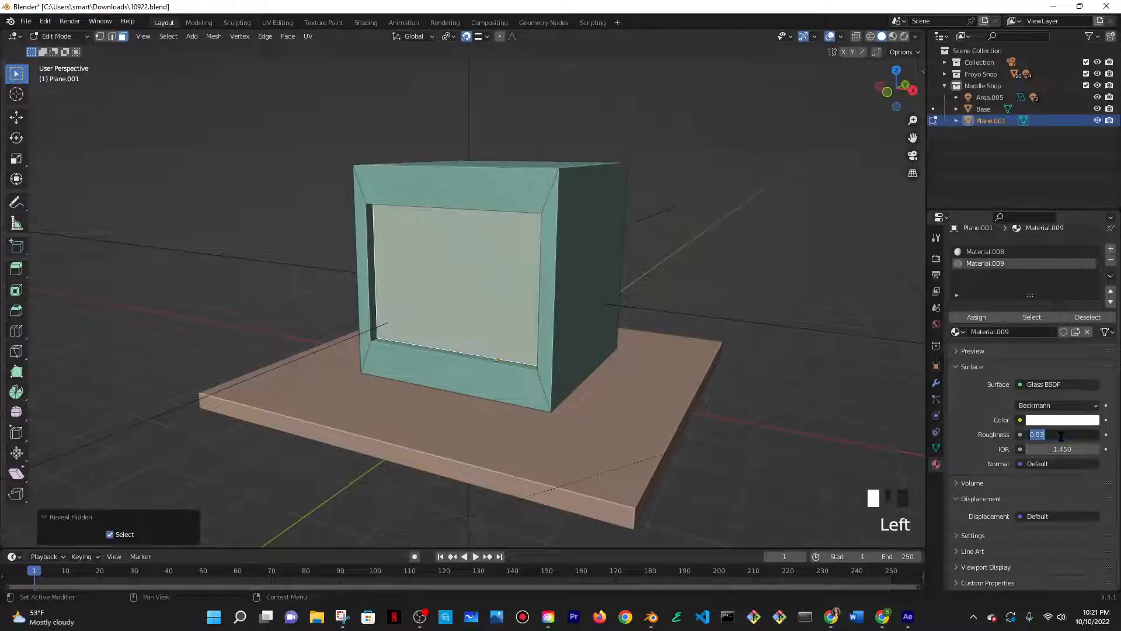
pyautogui.write('0.21')
pyautogui.press('Return')
pyautogui.click(1062, 449)
pyautogui.write('0.930')
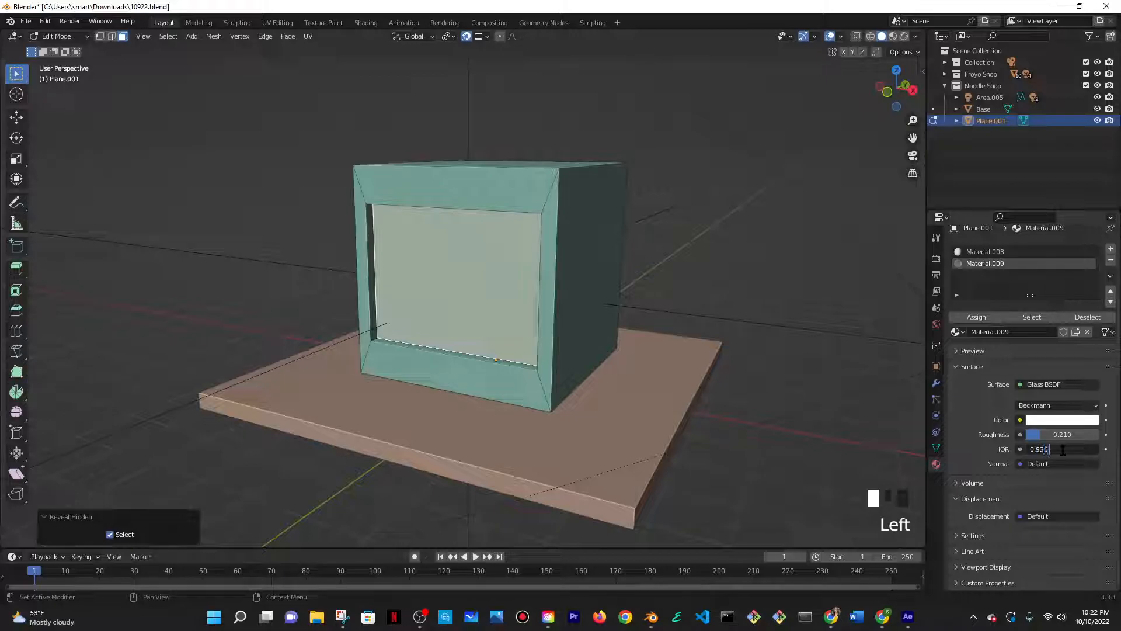
pyautogui.press('Return')
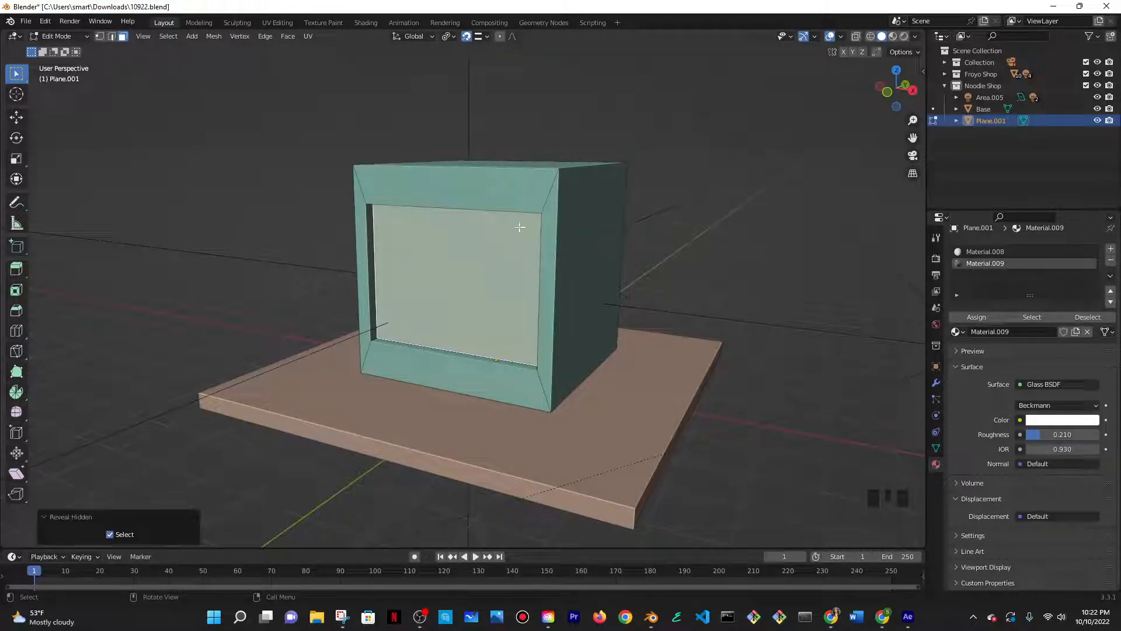
# - Hide the glass pane, select the recess's back wall, and open the surface shader choices of Material.008
pyautogui.press('h')
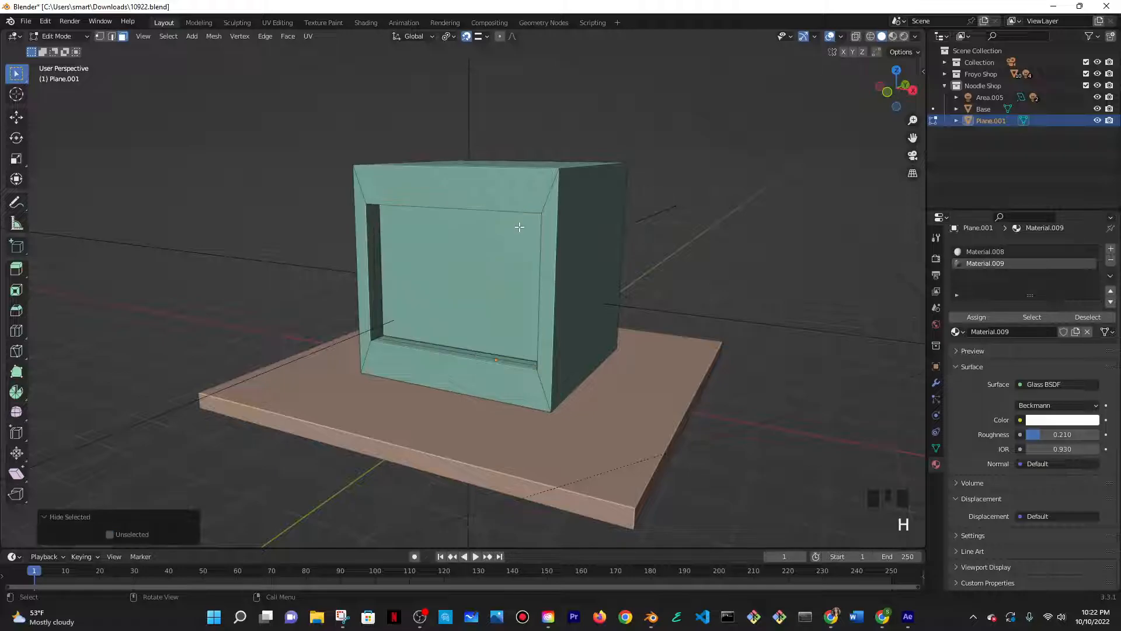
pyautogui.click(470, 254)
pyautogui.scroll(3, 463, 253)
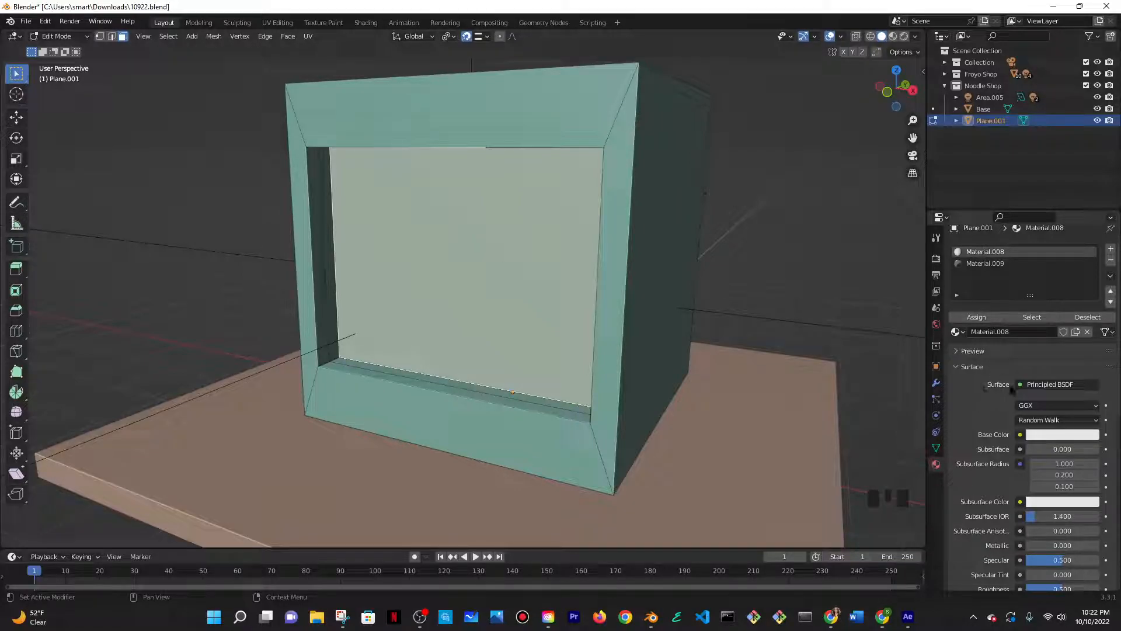
pyautogui.click(1045, 385)
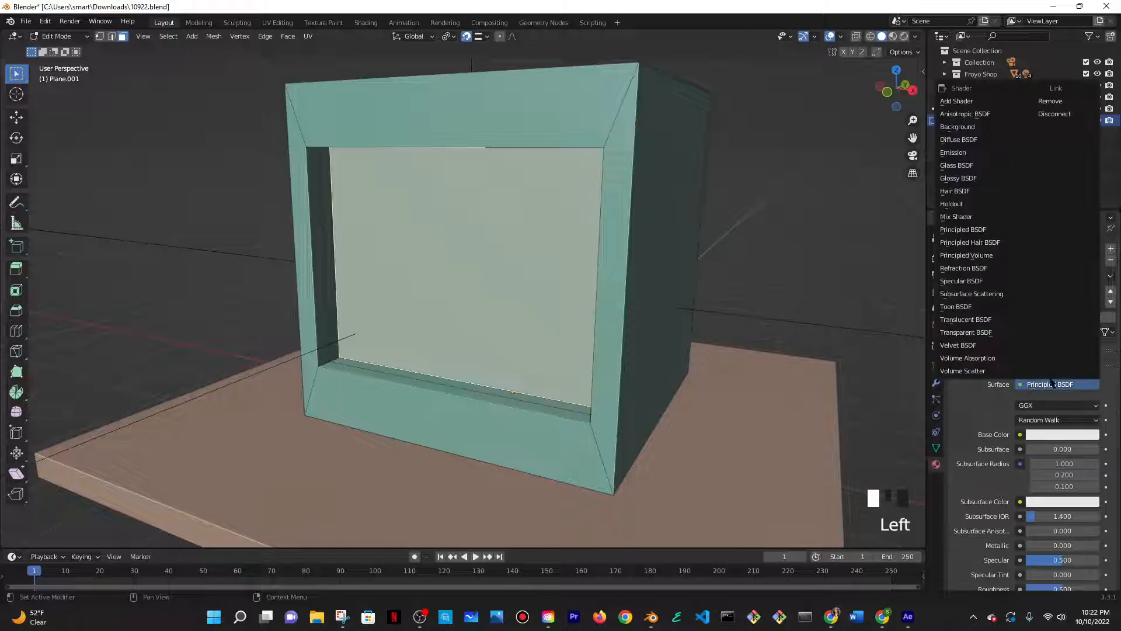
pyautogui.click(1037, 385)
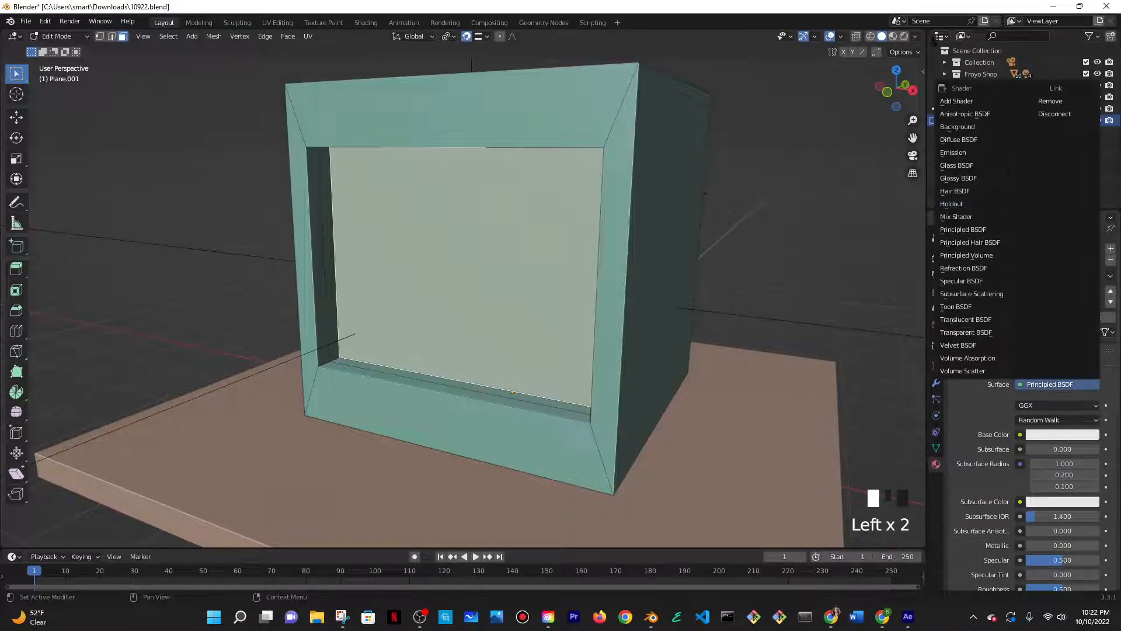
# - Show the viewport in Material Preview shading and return the block to Object Mode
pyautogui.click(904, 36)
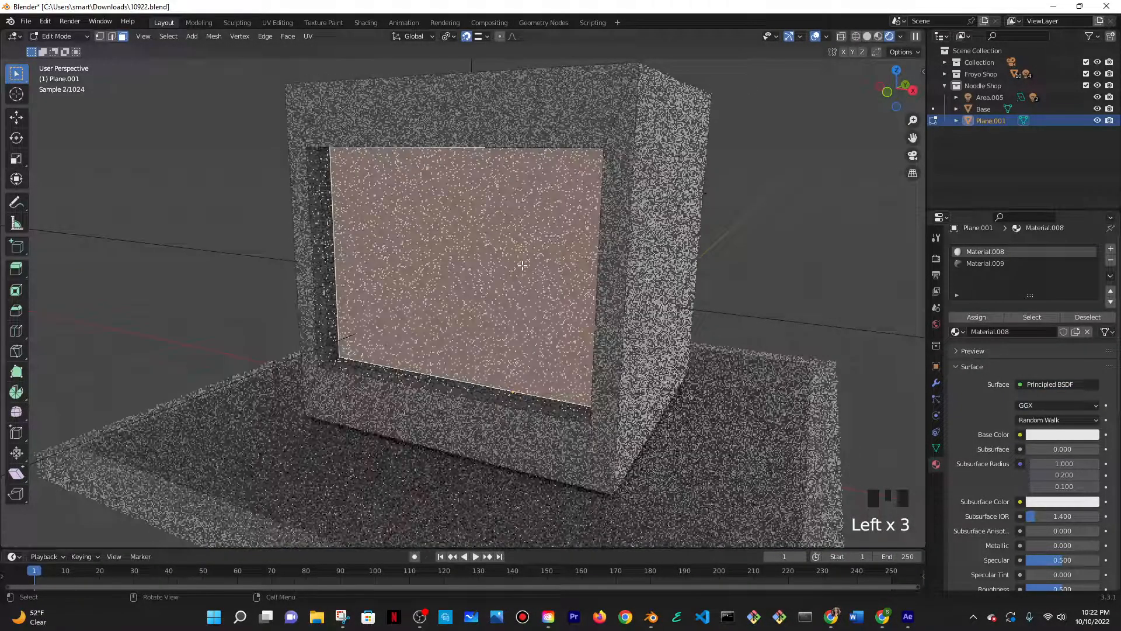
pyautogui.click(879, 36)
pyautogui.press('Tab')
pyautogui.click(528, 257)
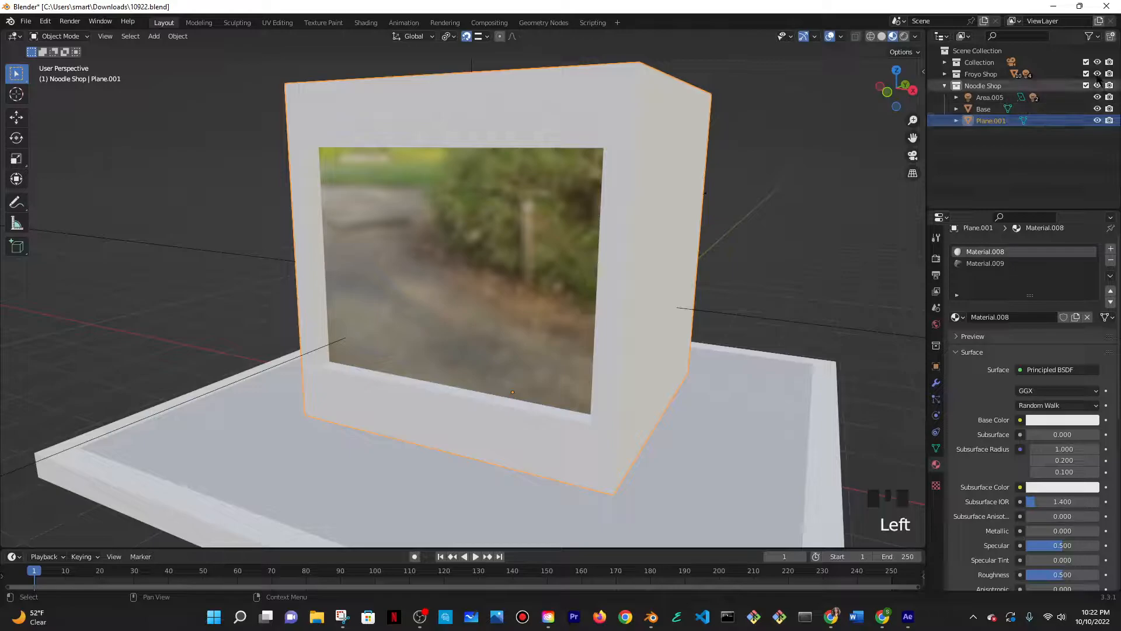
# - Try to reveal the hidden pane from Object Mode with the block selected, and go back into Edit Mode
pyautogui.click(989, 109)
pyautogui.click(991, 120)
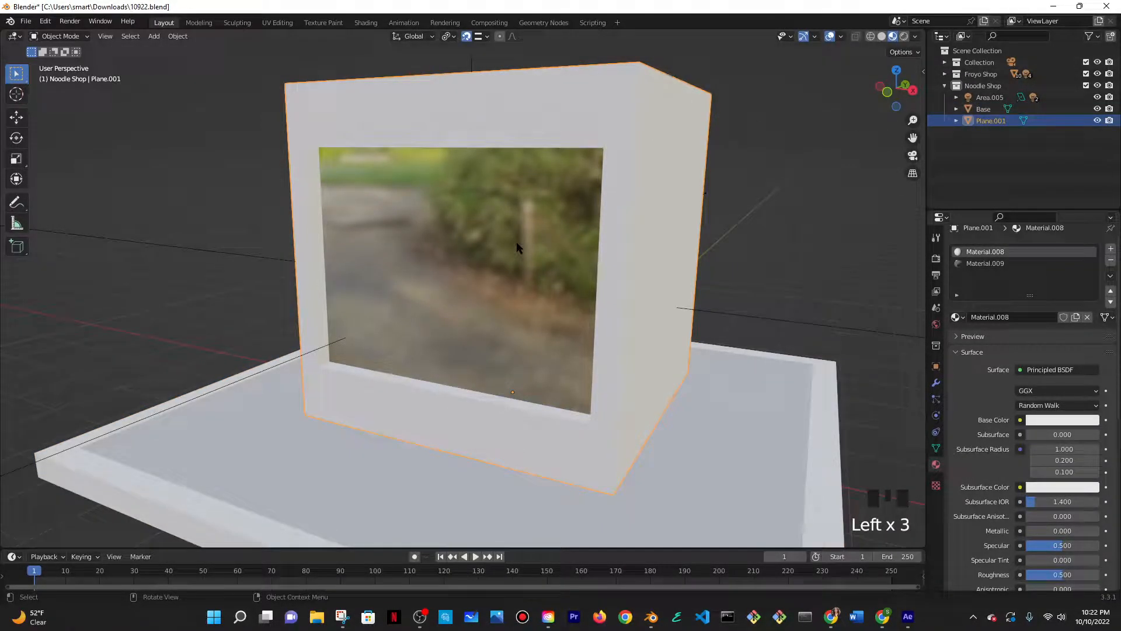
pyautogui.hotkey('alt', 'h')
pyautogui.click(493, 251)
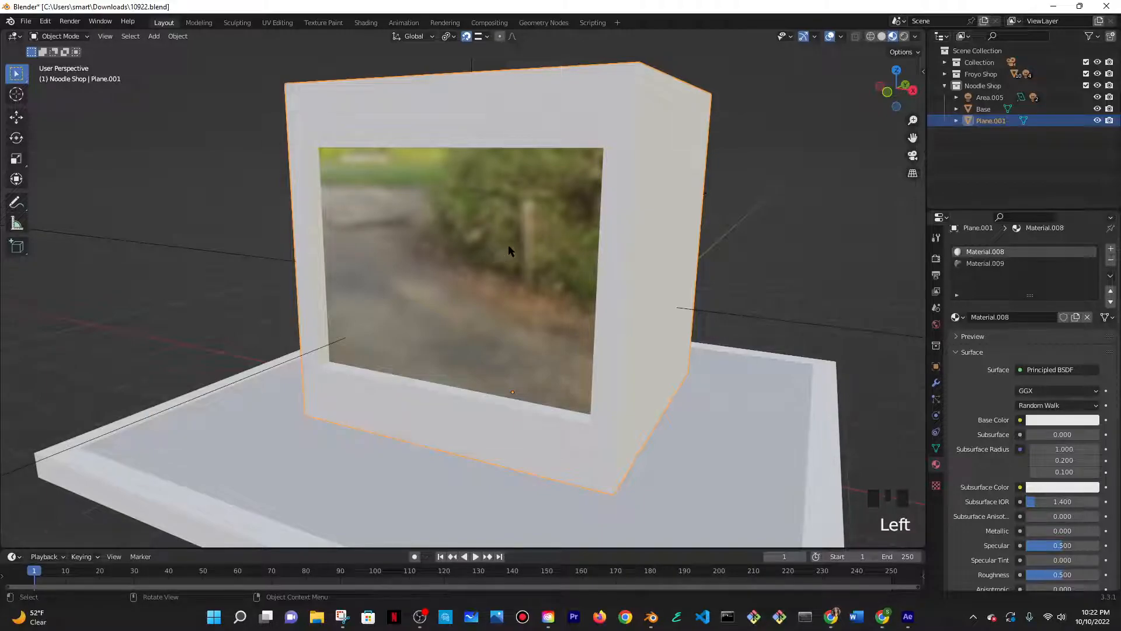
pyautogui.press('Tab')
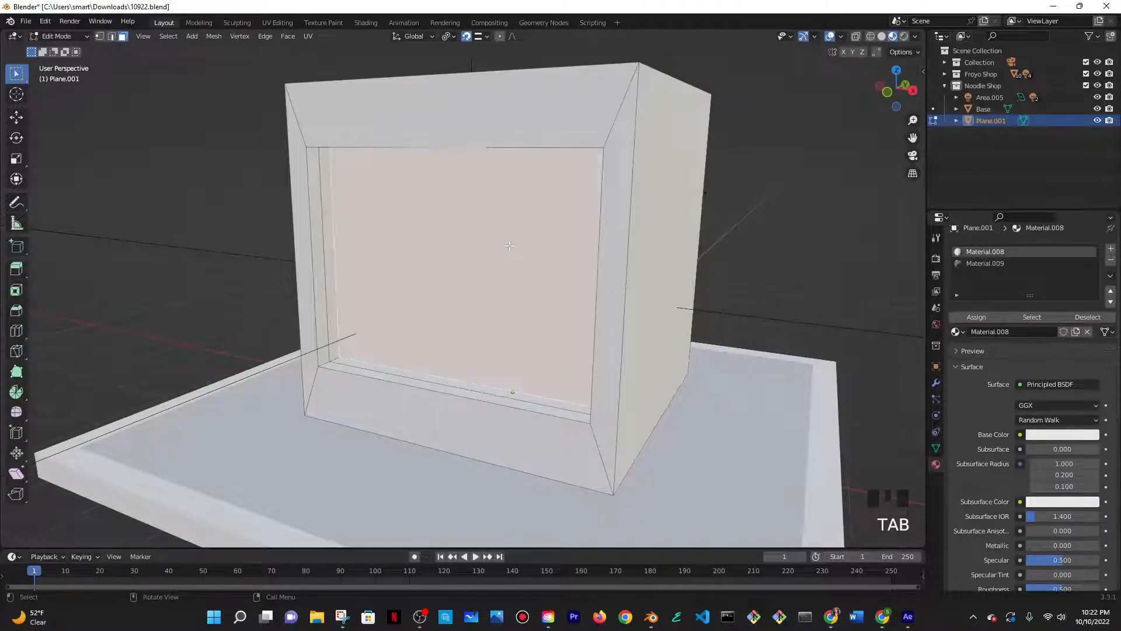
# - Reveal the hidden glass pane of the block in Edit Mode
pyautogui.click(366, 369)
pyautogui.click(987, 99)
pyautogui.click(985, 110)
pyautogui.click(995, 122)
pyautogui.click(985, 100)
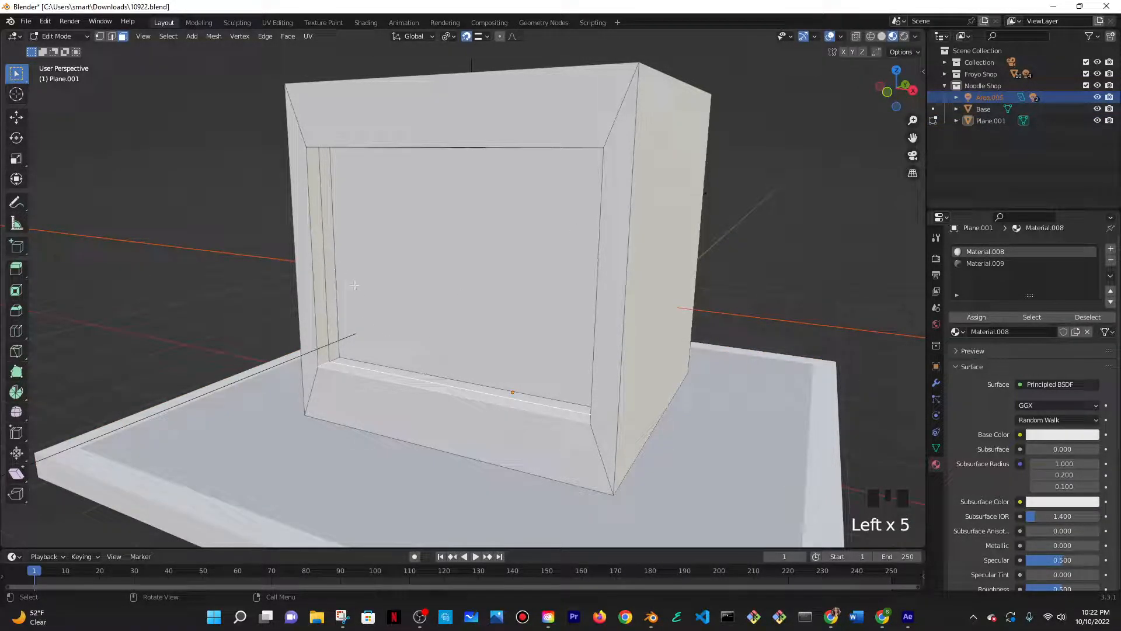
pyautogui.hotkey('alt', 'h')
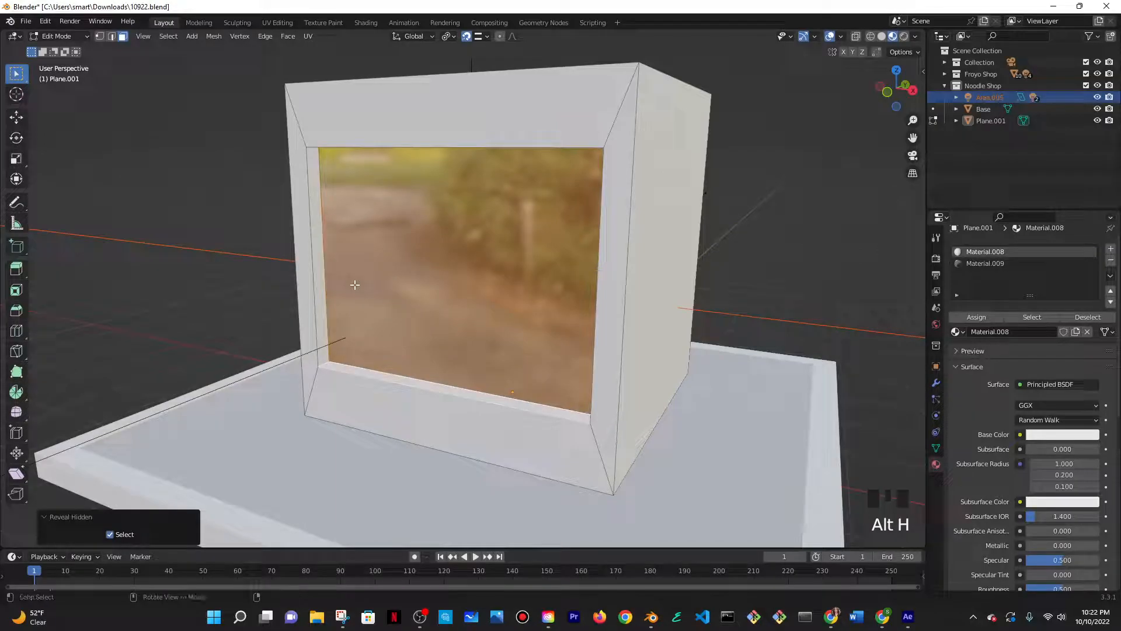
pyautogui.hotkey('alt', 'h')
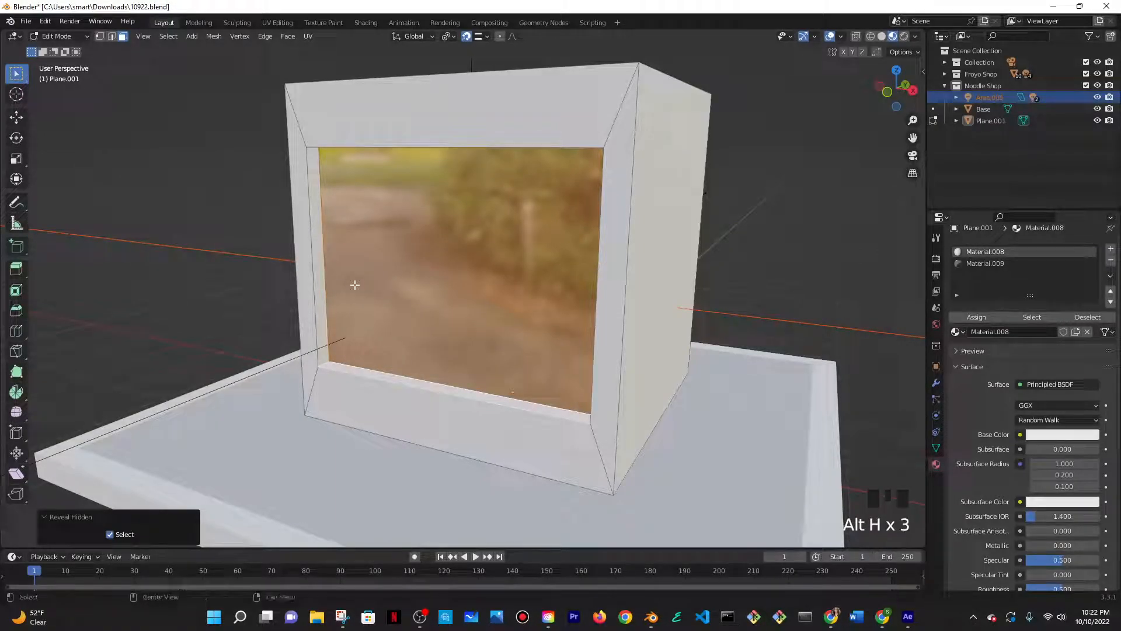
pyautogui.press('h')
pyautogui.hotkey('alt', 'h')
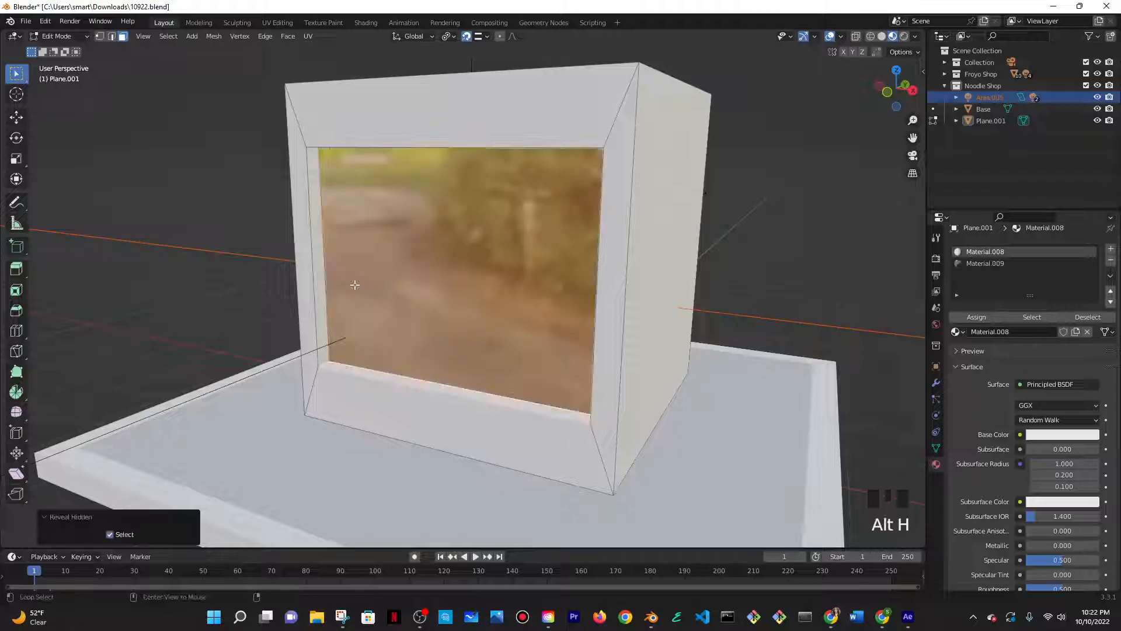
# - Expand the Base object's contents in the Noodle Shop collection and select its Plane mesh data
pyautogui.click(983, 98)
pyautogui.click(956, 109)
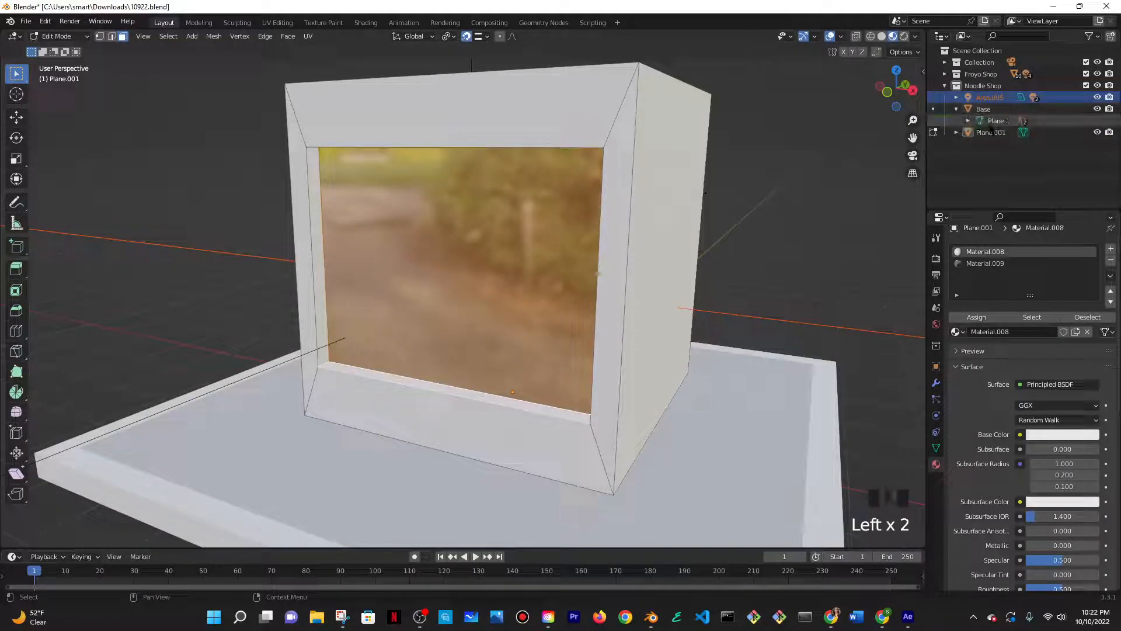
pyautogui.click(993, 122)
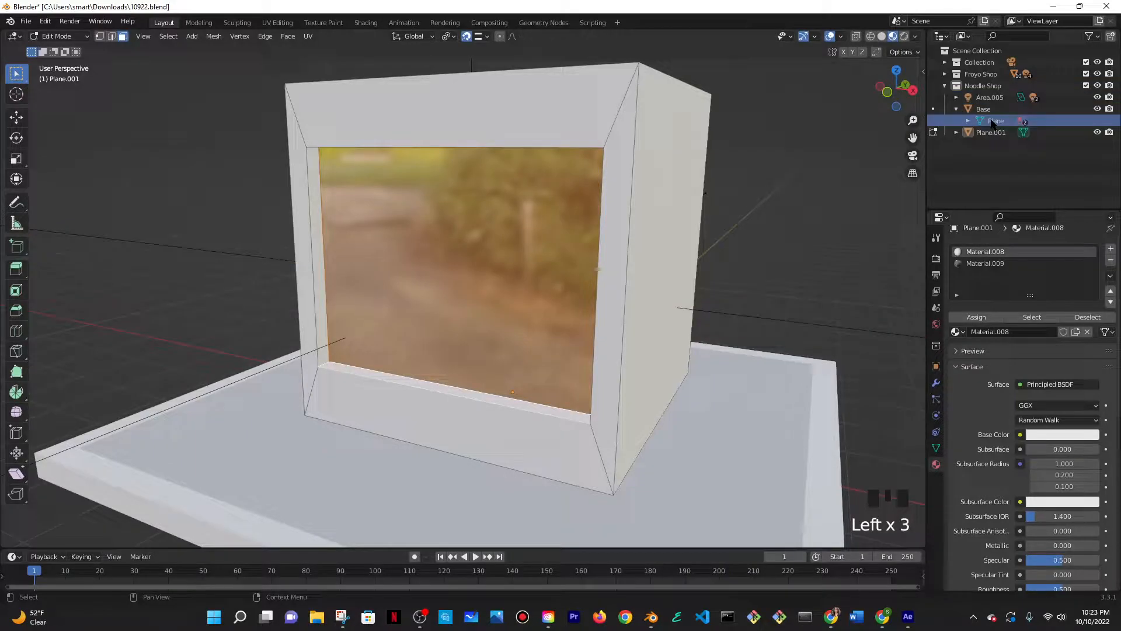
# - Expand the block's Plane.001 object in the Noodle Shop collection, set Solid shading, and select its Plane.004 mesh data
pyautogui.click(964, 133)
pyautogui.click(956, 133)
pyautogui.click(997, 146)
pyautogui.click(999, 133)
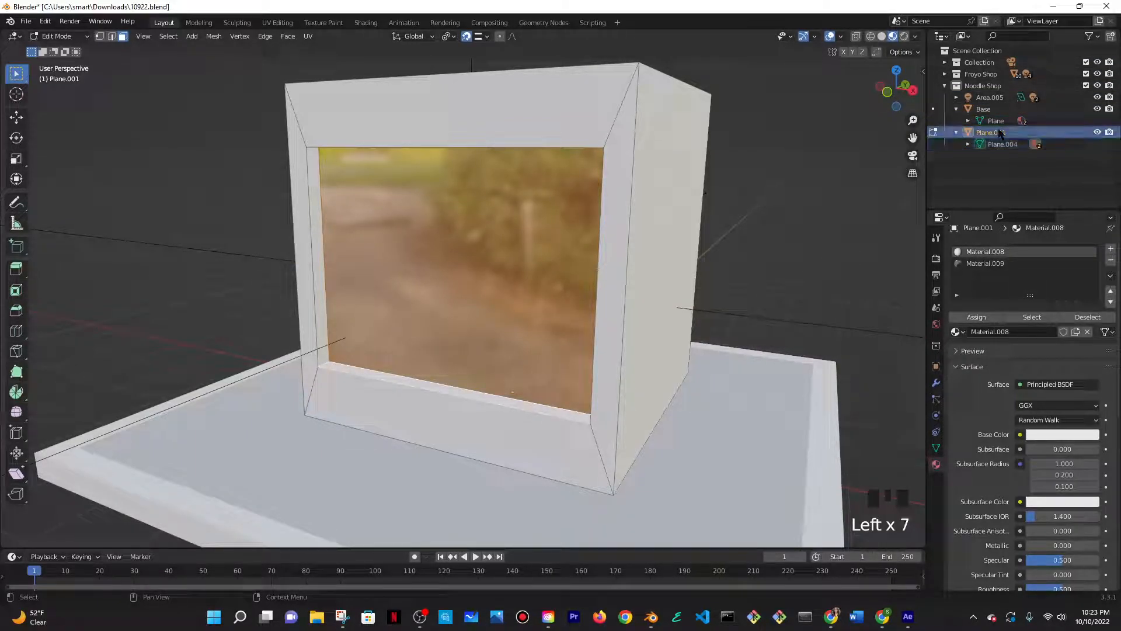
pyautogui.click(882, 36)
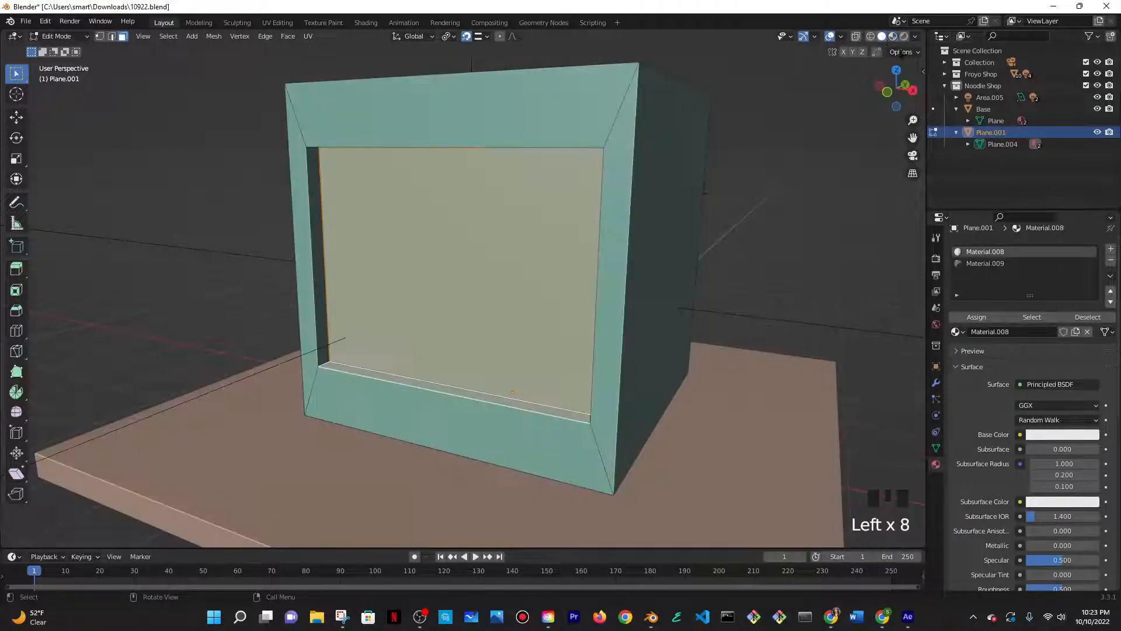
pyautogui.click(996, 144)
# - Hide the block's front pane face to check the face behind it, and reveal the pane again
pyautogui.click(495, 223)
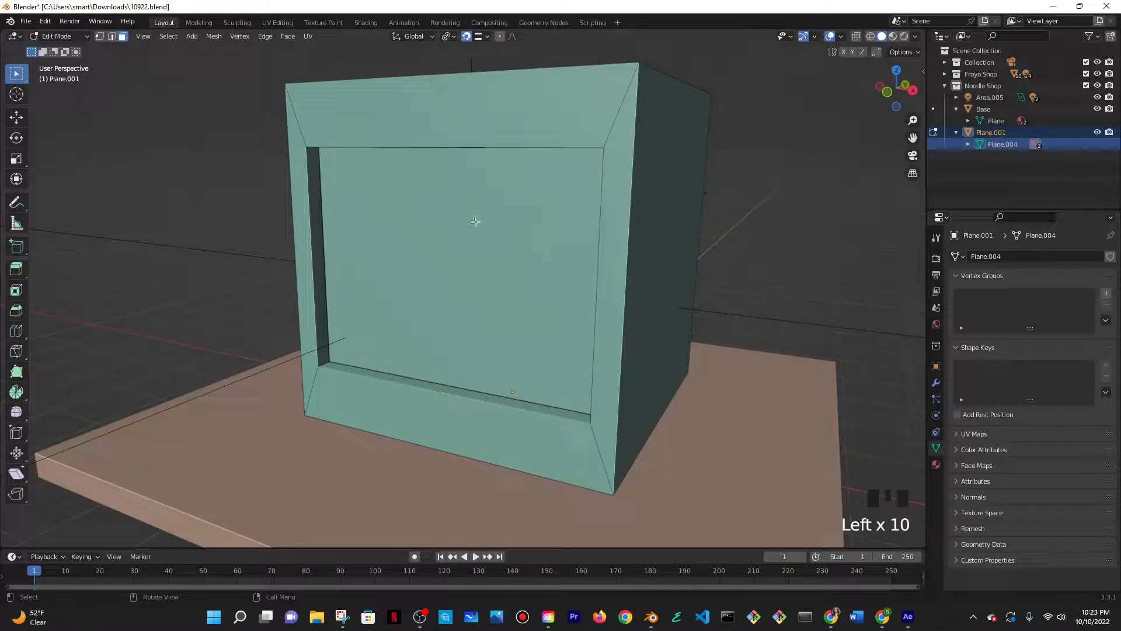
pyautogui.click(475, 221)
pyautogui.click(512, 232)
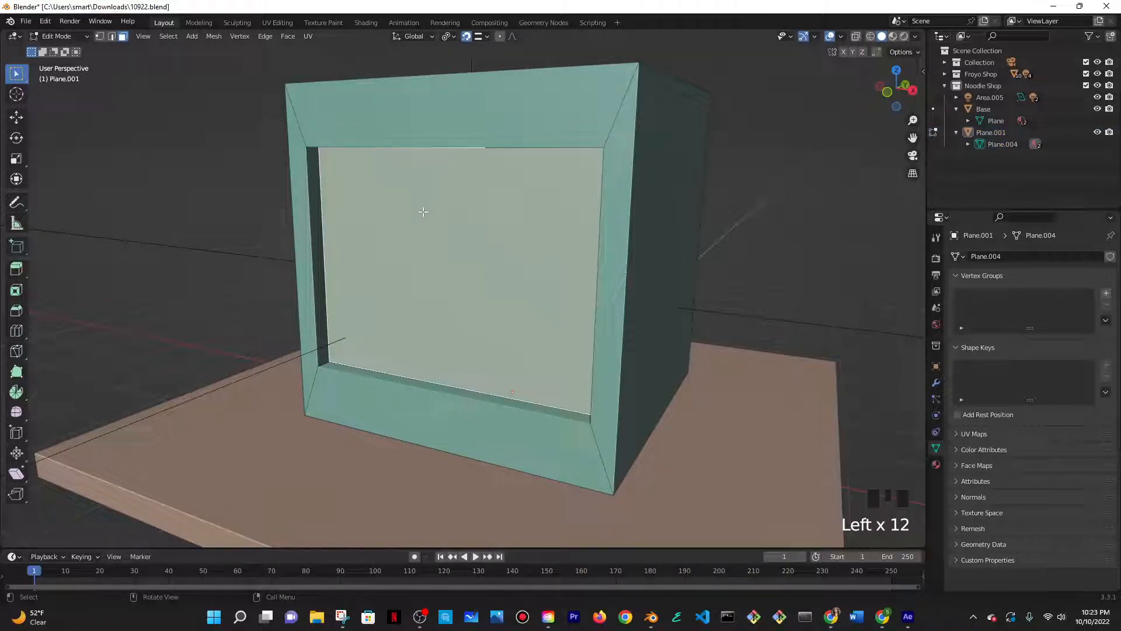
pyautogui.press('h')
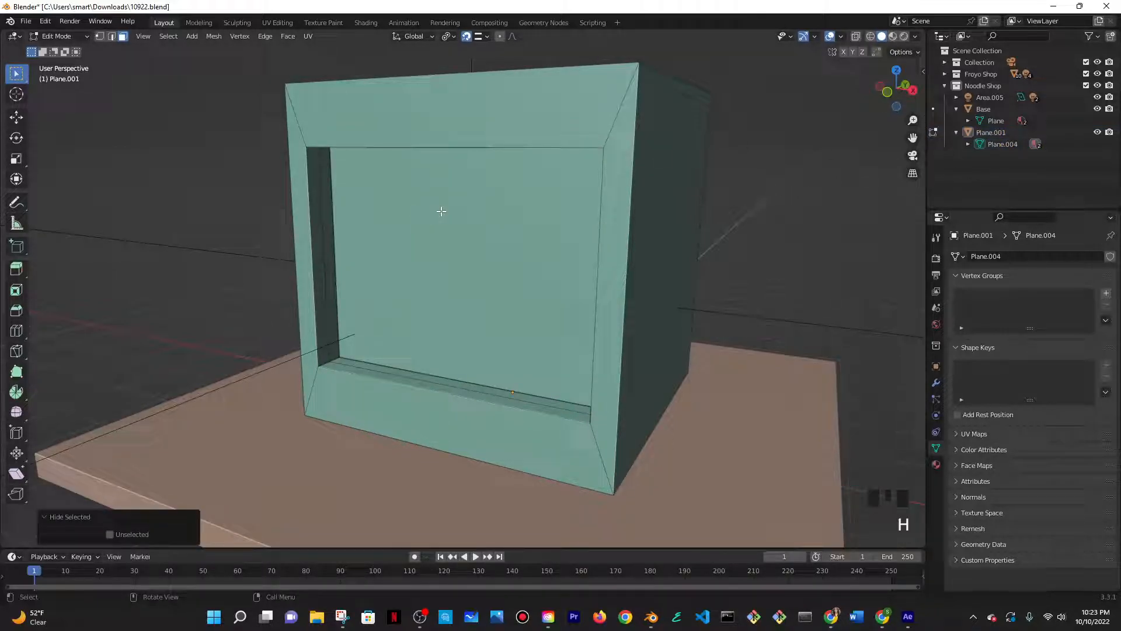
pyautogui.click(441, 210)
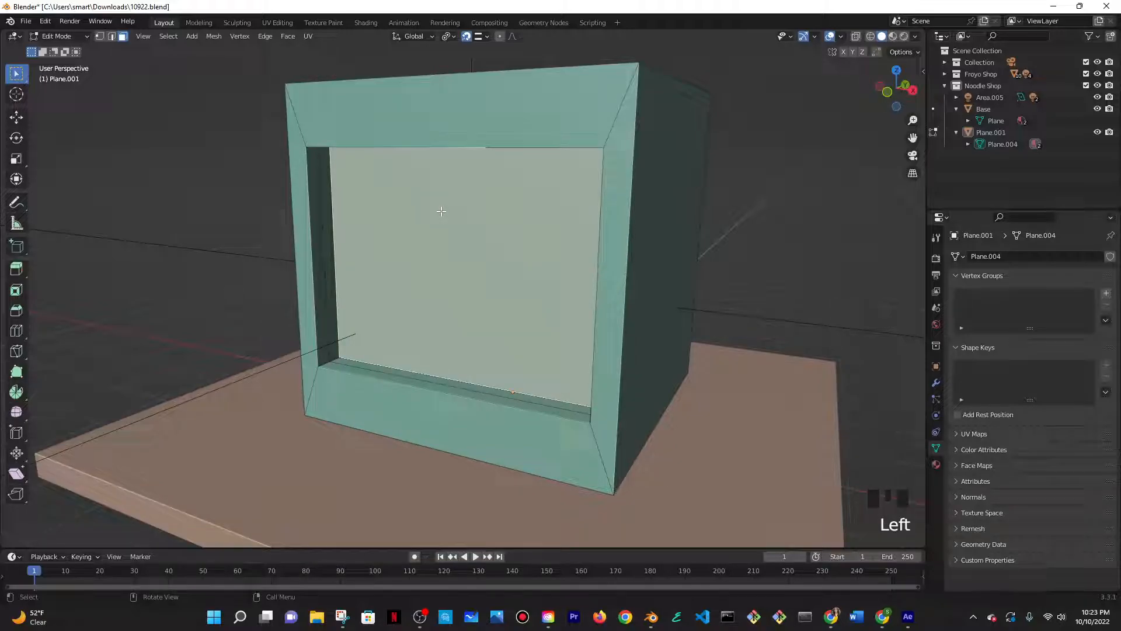
pyautogui.hotkey('alt', 'h')
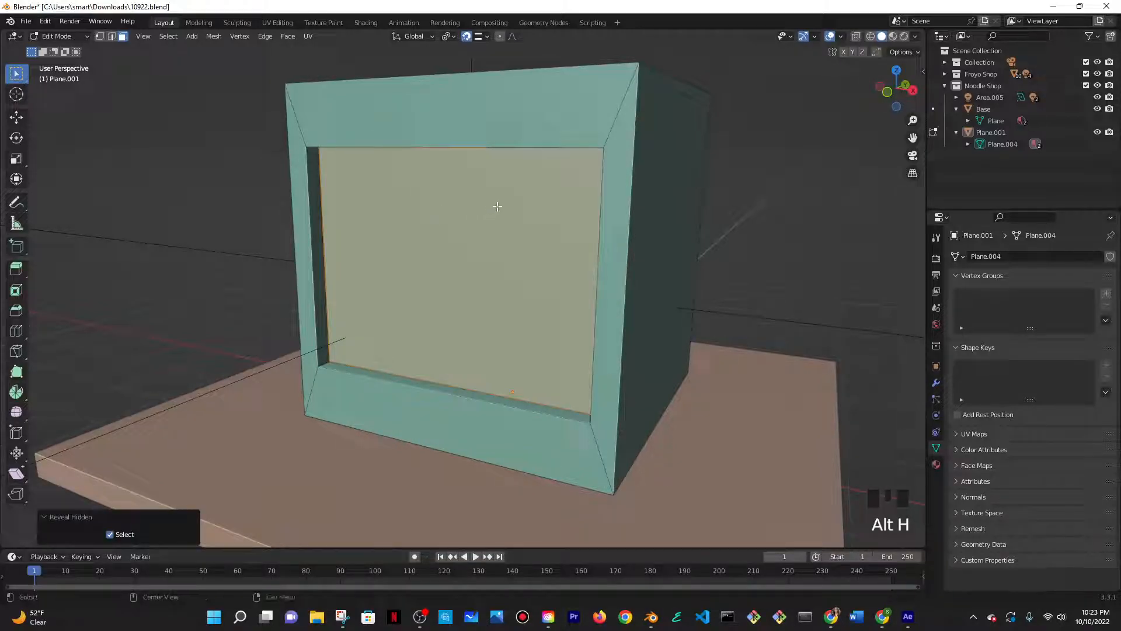
# - Return the block to Object Mode and examine its glass pane from near and far in Material Preview shading
pyautogui.press('Tab')
pyautogui.click(893, 36)
pyautogui.click(894, 37)
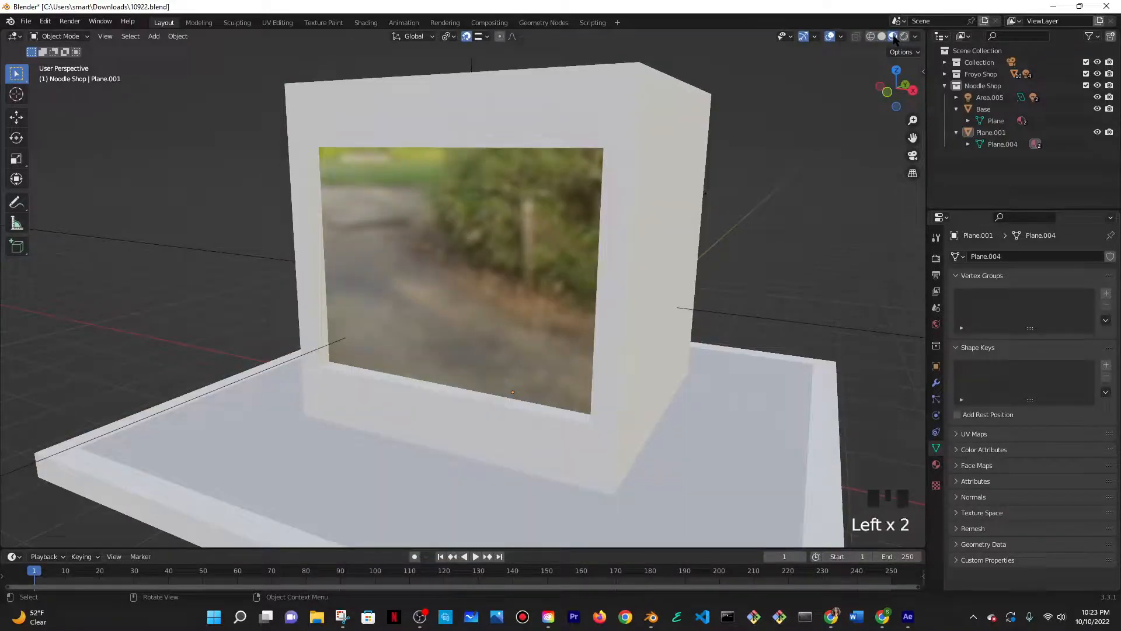
pyautogui.scroll(-3, 522, 227)
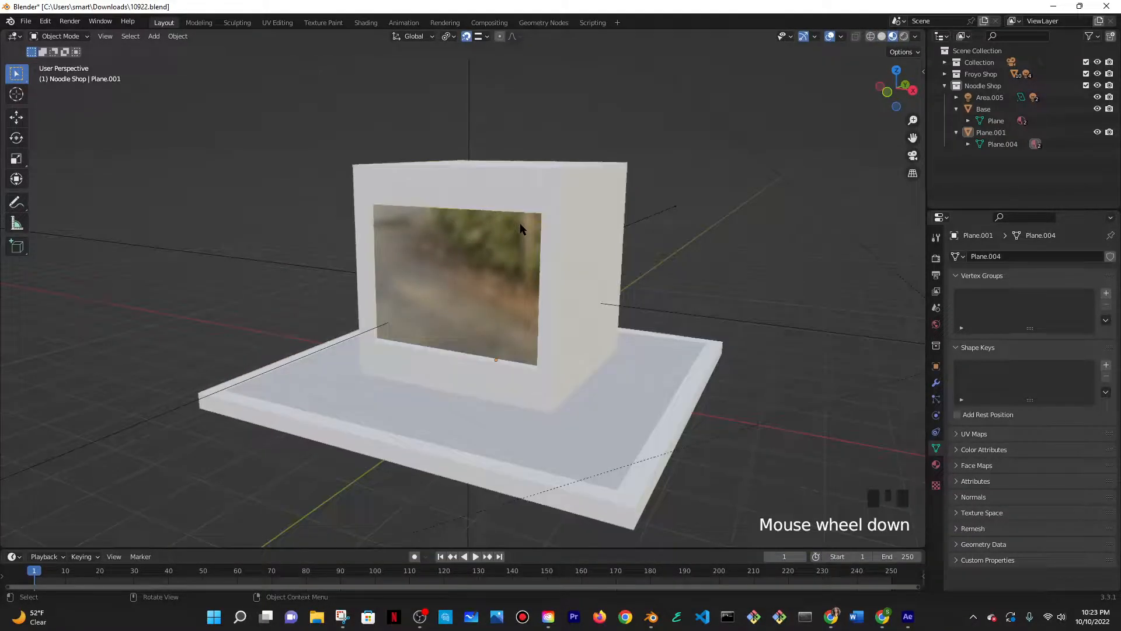
pyautogui.scroll(2, 522, 228)
pyautogui.scroll(-2, 522, 228)
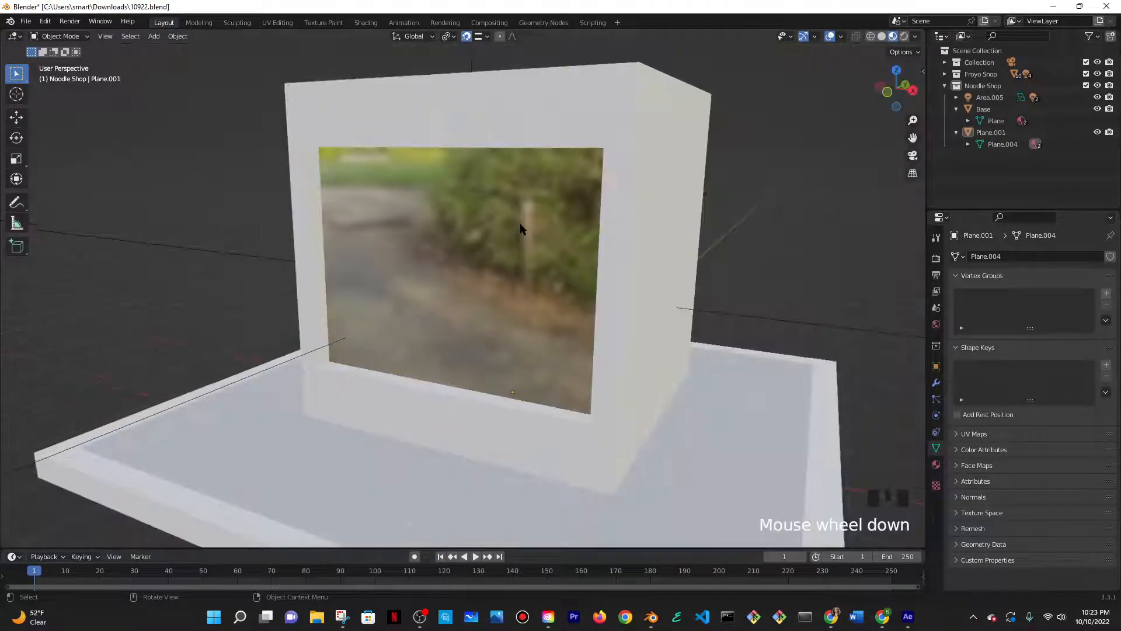
pyautogui.scroll(1, 522, 227)
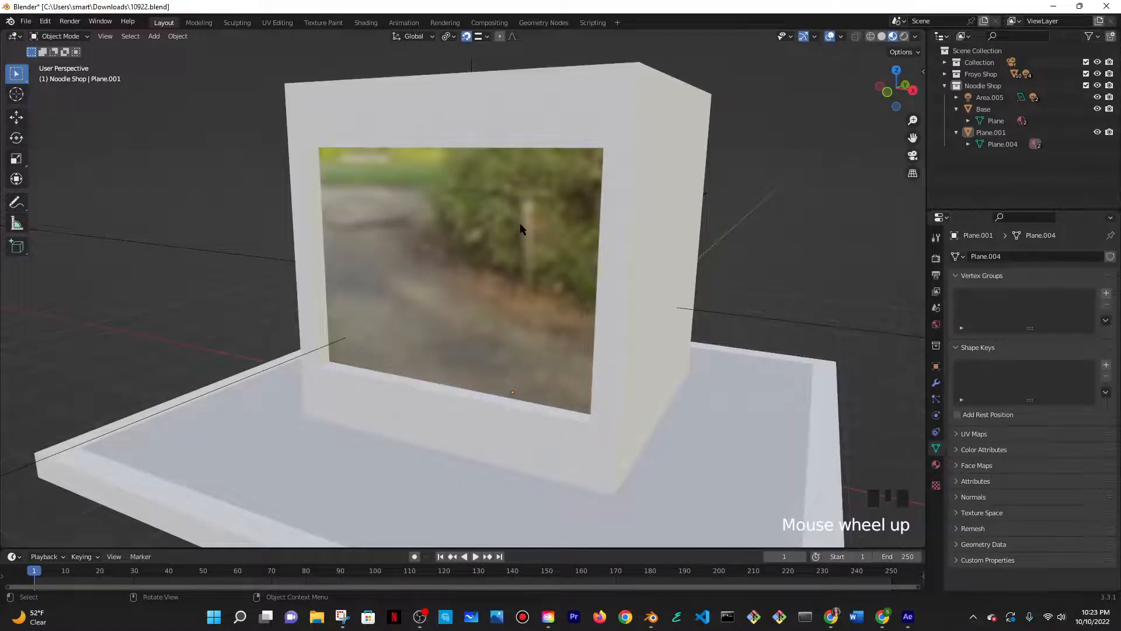
pyautogui.scroll(1, 521, 227)
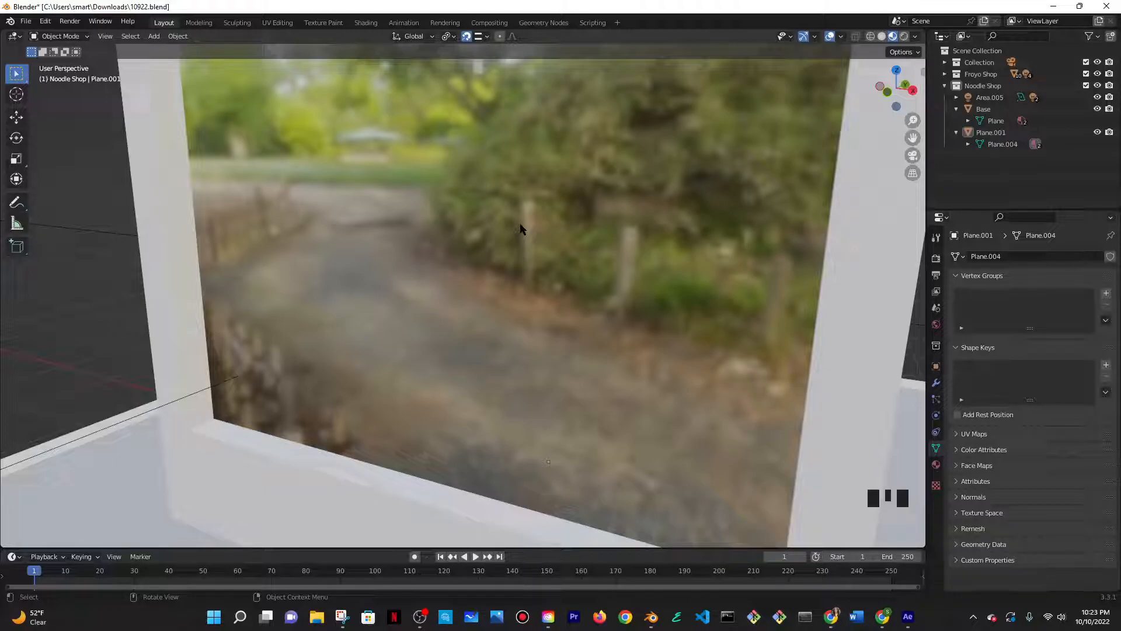
pyautogui.scroll(-2, 521, 228)
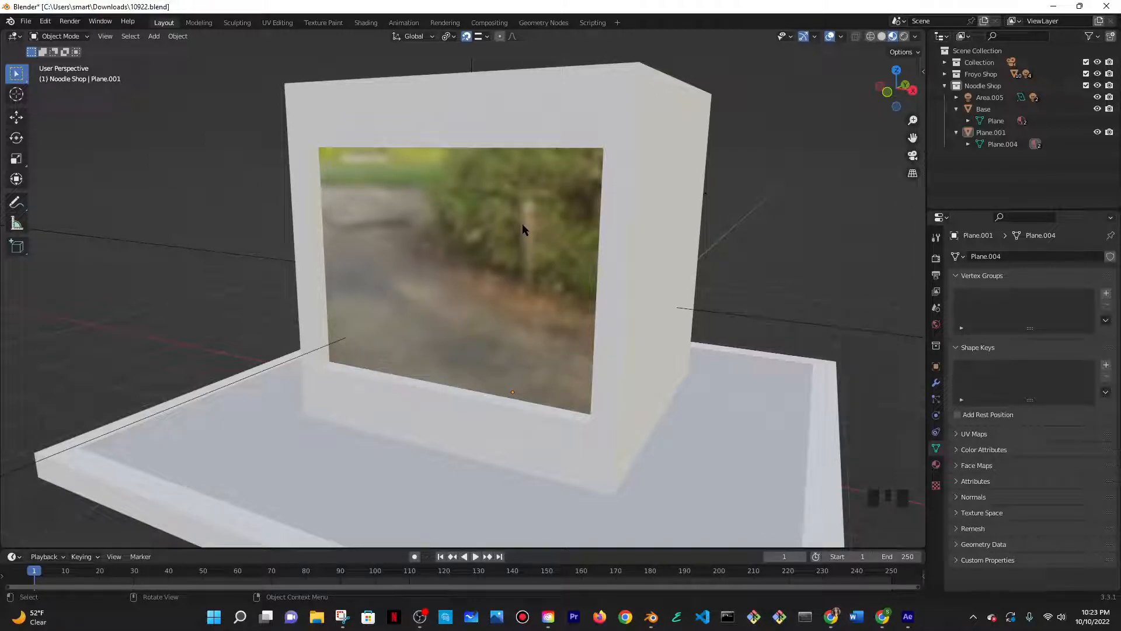
pyautogui.scroll(-2, 523, 228)
# - Undo the block's recent edits step by step, back to before its front opening had the glass pane
pyautogui.hotkey('ctrl', 'z')
pyautogui.hotkey('ctrl', 'z')
pyautogui.hotkey('ctrl', 'z')
pyautogui.hotkey('ctrl', 'z')
pyautogui.hotkey('ctrl', 'z')
pyautogui.hotkey('ctrl', 'z')
pyautogui.hotkey('ctrl', 'z')
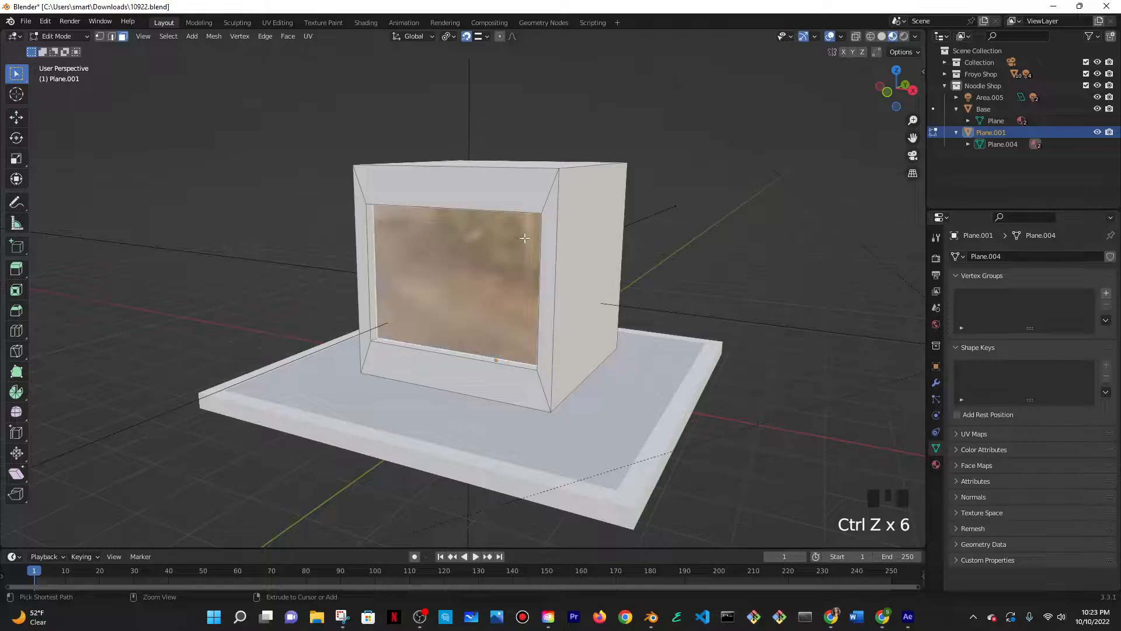
pyautogui.hotkey('ctrl', 'z')
pyautogui.hotkey('ctrl', 'z')
pyautogui.hotkey('ctrl', 'z')
pyautogui.hotkey('ctrl', 'z')
pyautogui.hotkey('ctrl', 'z')
pyautogui.hotkey('ctrl', 'z')
pyautogui.hotkey('ctrl', 'z')
pyautogui.hotkey('ctrl', 'z')
pyautogui.hotkey('ctrl', 'z')
pyautogui.hotkey('ctrl', 'z')
pyautogui.hotkey('ctrl', 'z')
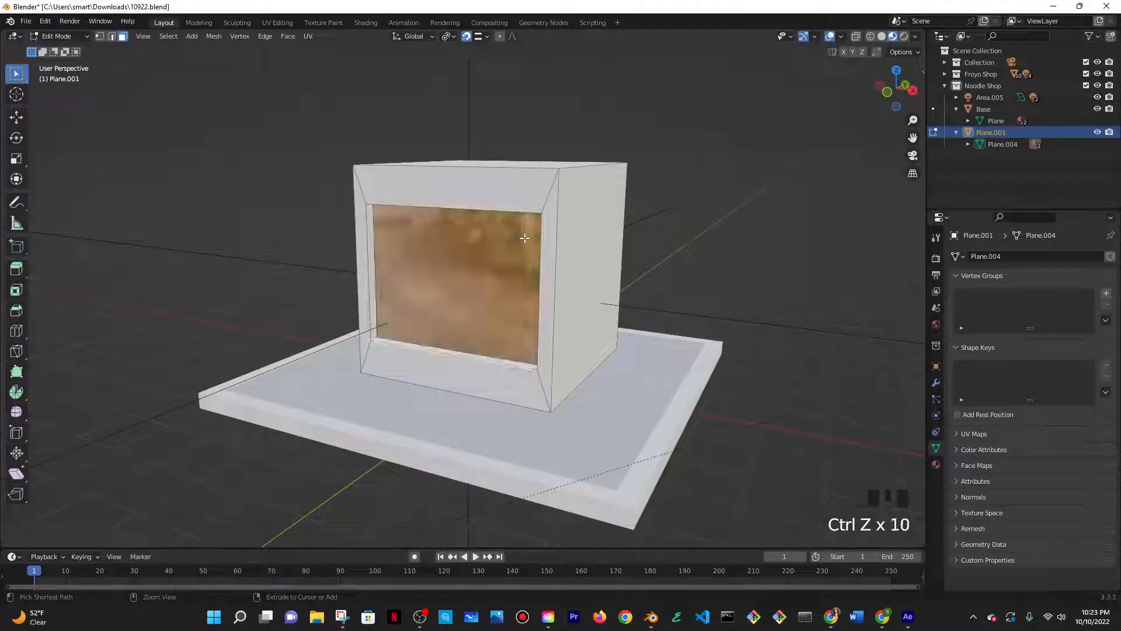
pyautogui.hotkey('ctrl', 'z')
pyautogui.hotkey('ctrl', 'z')
pyautogui.hotkey('ctrl', 'z')
pyautogui.hotkey('ctrl', 'z')
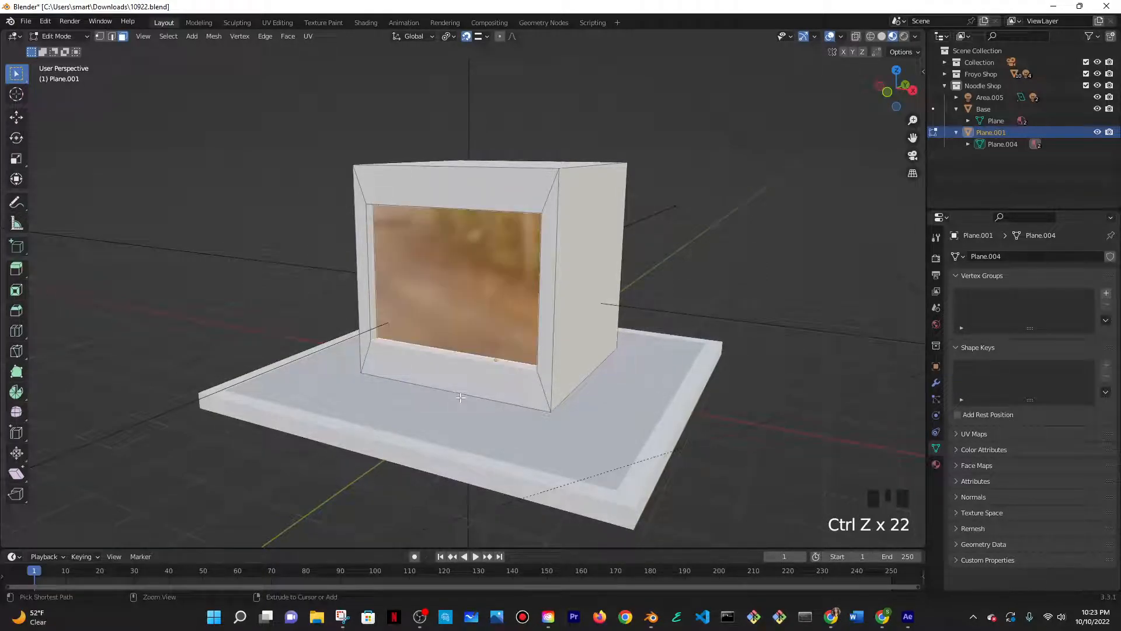
pyautogui.hotkey('ctrl', 'z')
pyautogui.hotkey('ctrl', 'z')
pyautogui.hotkey('ctrl', 'z')
pyautogui.hotkey('ctrl', 'z')
pyautogui.hotkey('ctrl', 'z')
pyautogui.hotkey('ctrl', 'z')
pyautogui.hotkey('ctrl', 'z')
pyautogui.hotkey('ctrl', 'z')
pyautogui.hotkey('ctrl', 'z')
pyautogui.hotkey('ctrl', 'z')
pyautogui.hotkey('ctrl', 'z')
pyautogui.hotkey('ctrl', 'z')
pyautogui.hotkey('ctrl', 'z')
pyautogui.hotkey('ctrl', 'z')
pyautogui.hotkey('ctrl', 'z')
pyautogui.hotkey('ctrl', 'z')
pyautogui.hotkey('ctrl', 'z')
pyautogui.hotkey('ctrl', 'z')
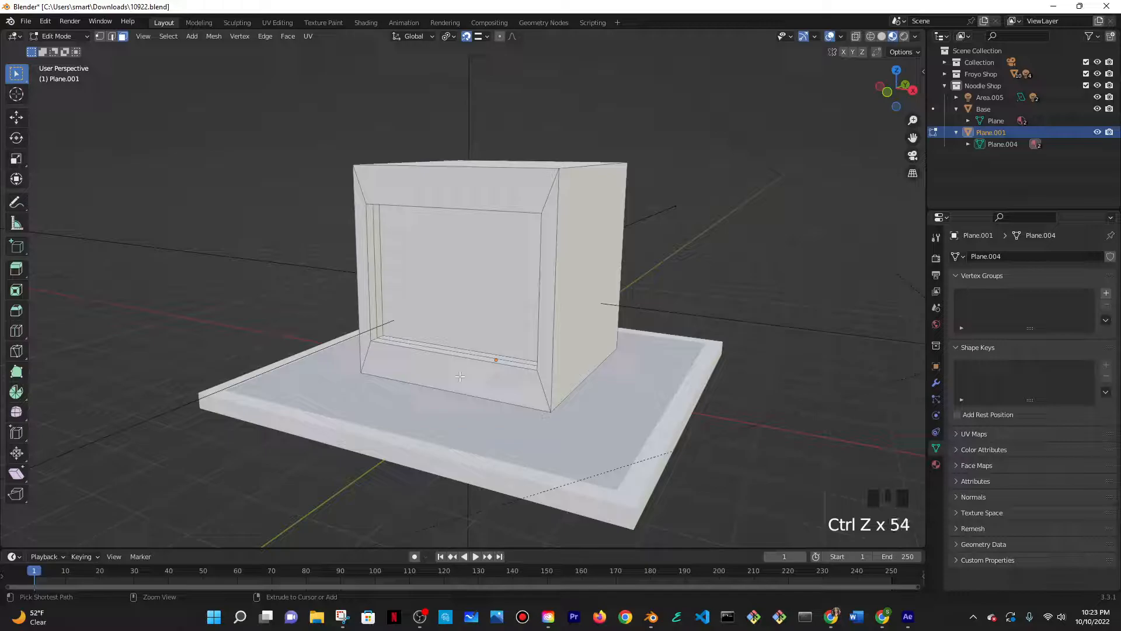
# - Leave Edit Mode and delete the whole block from the base
pyautogui.keyDown('shift'); pyautogui.moveTo(459, 370); pyautogui.dragTo(514, 291, button='middle'); pyautogui.keyUp('shift')
pyautogui.scroll(2, 461, 327)
pyautogui.scroll(-3, 519, 325)
pyautogui.moveTo(425, 421); pyautogui.dragTo(393, 210, button='middle')
pyautogui.press('Tab')
pyautogui.press('x')
pyautogui.click(394, 207)
# - Add a 2 m cube mesh to the Noodle Shop collection and move it onto the base
pyautogui.scroll(-4, 431, 347)
pyautogui.hotkey('shift', 'a')
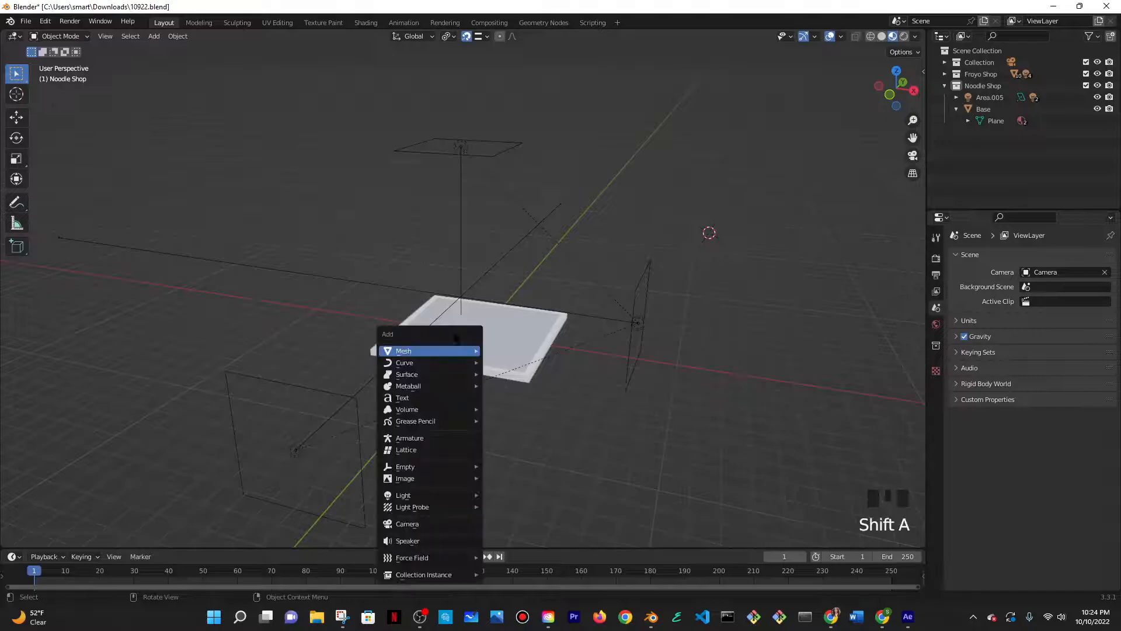
pyautogui.moveTo(444, 350)
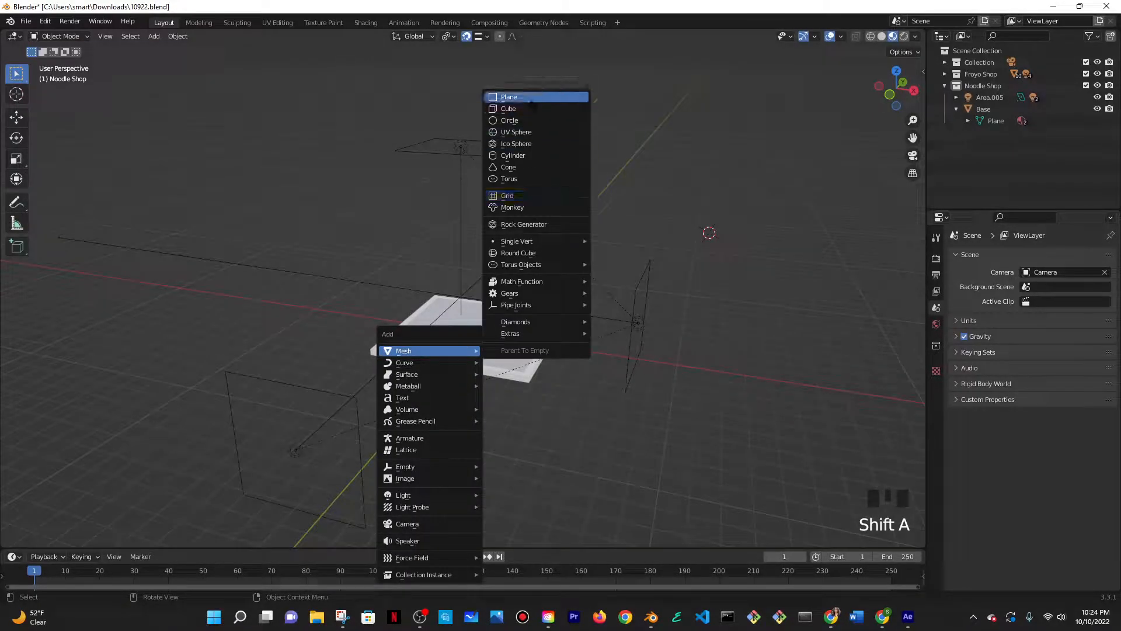
pyautogui.click(525, 111)
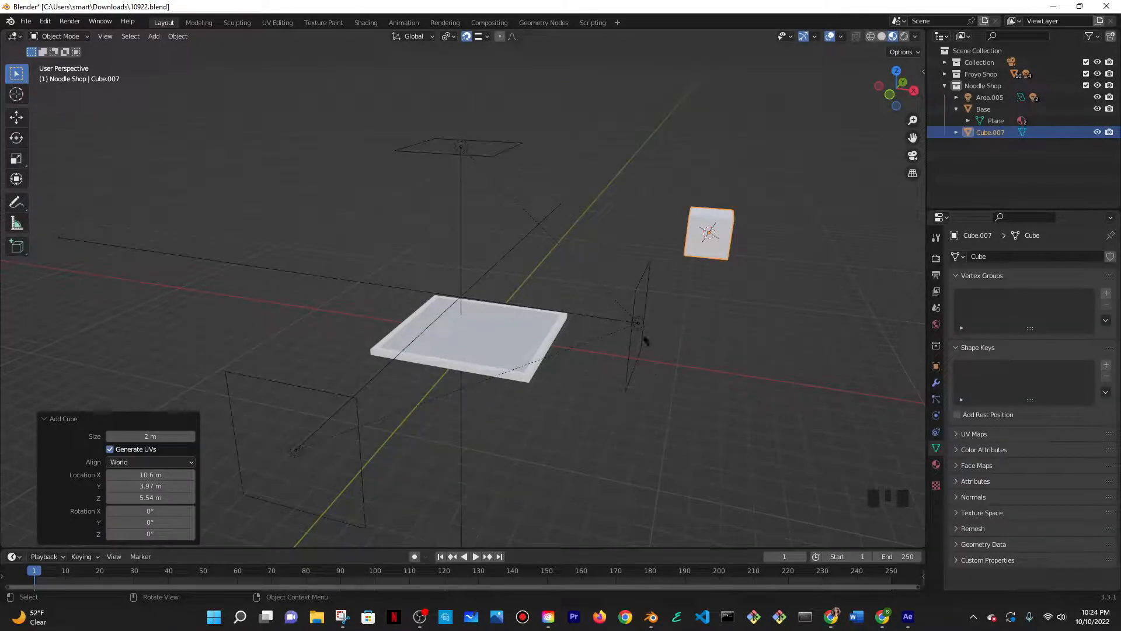
pyautogui.press('g')
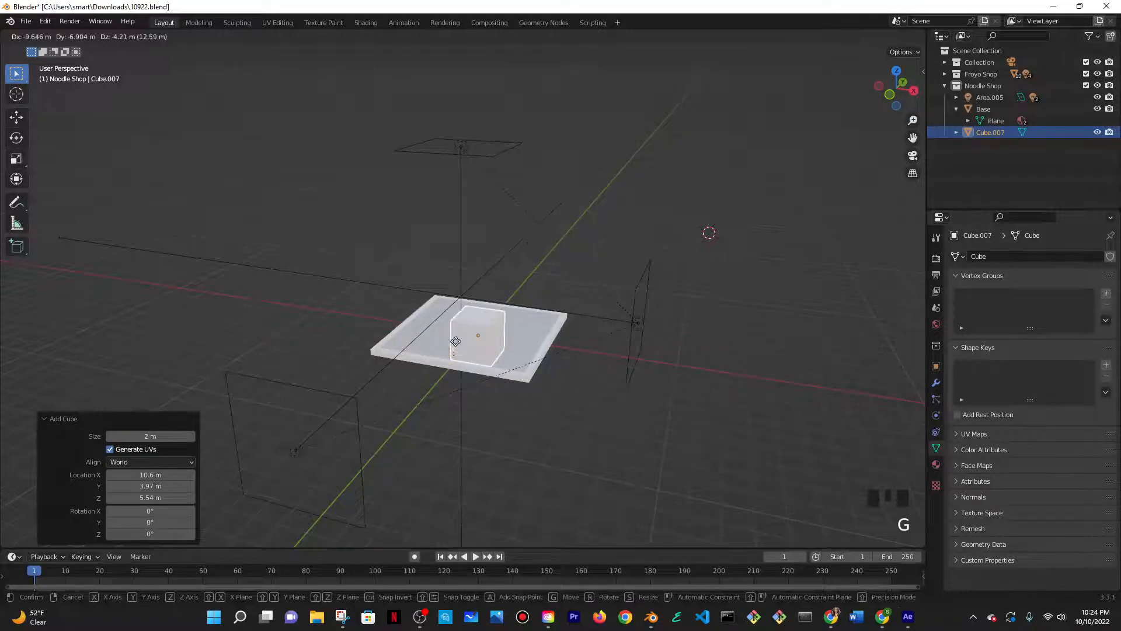
pyautogui.click(497, 248)
pyautogui.press('g')
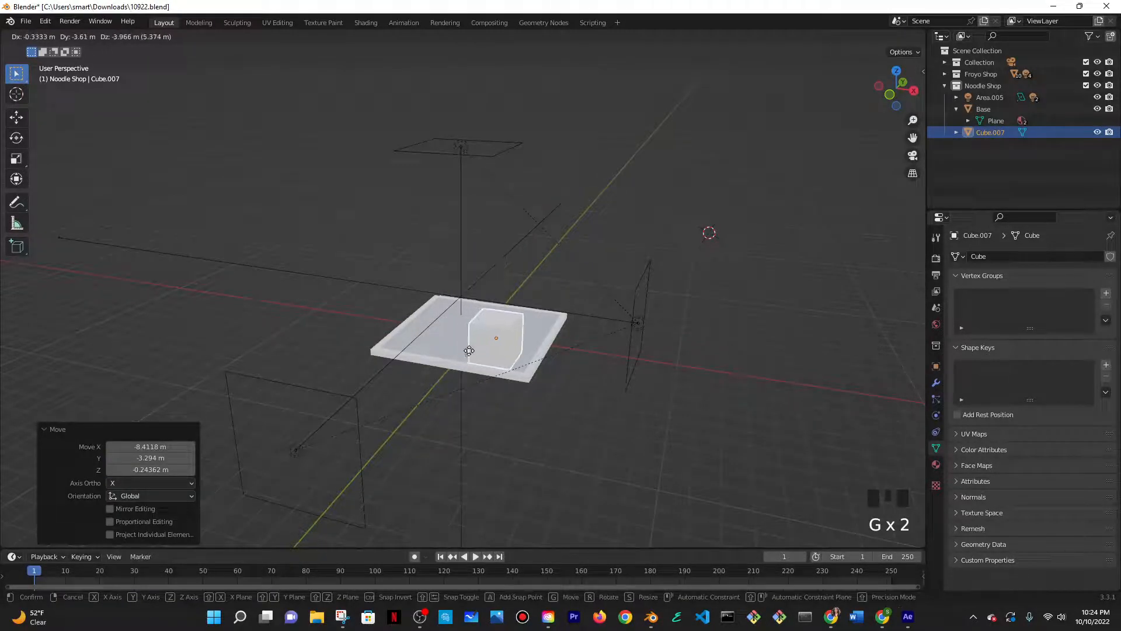
pyautogui.click(470, 347)
# - Scale the cube uniformly by 2 and raise it along Z so that it sits on the base
pyautogui.moveTo(471, 345); pyautogui.dragTo(523, 410, button='middle')
pyautogui.press('g')
pyautogui.press('z')
pyautogui.click(530, 366)
pyautogui.press('s')
pyautogui.click(515, 440)
pyautogui.press('g')
pyautogui.press('z')
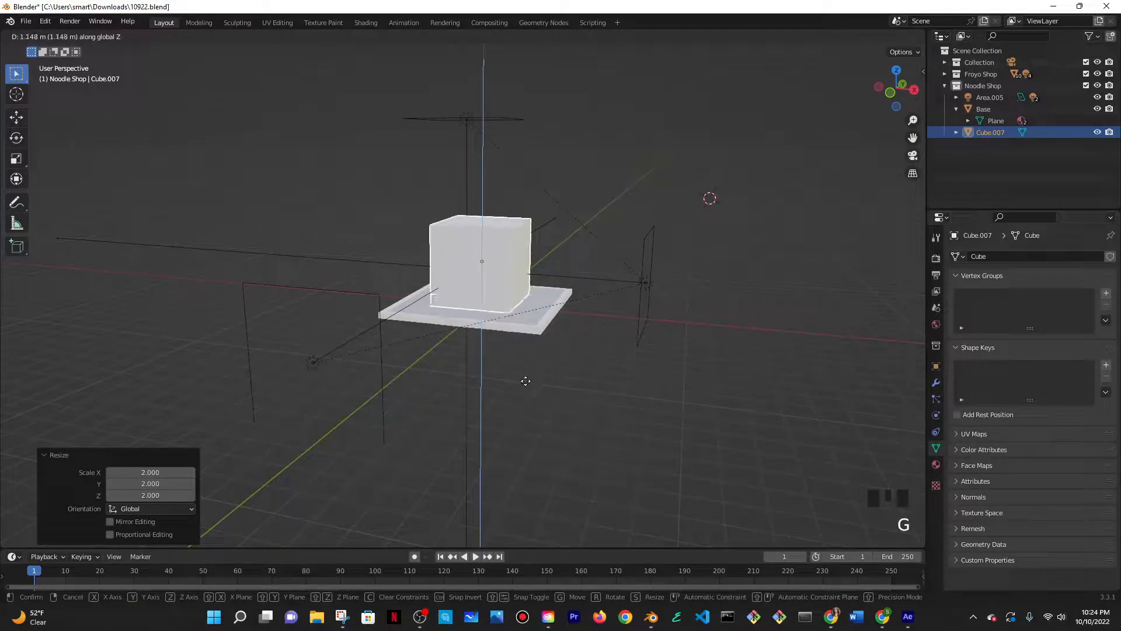
pyautogui.click(499, 316)
# - Enter Edit Mode on the cube and inset its front face by about 0.187 m
pyautogui.keyDown('shift'); pyautogui.scroll(3, 543, 327); pyautogui.keyUp('shift')
pyautogui.moveTo(543, 327); pyautogui.dragTo(534, 361, button='middle')
pyautogui.press('Tab')
pyautogui.scroll(5, 750, 375)
pyautogui.keyDown('shift'); pyautogui.scroll(-2, 751, 376); pyautogui.keyUp('shift')
pyautogui.scroll(-2, 703, 316)
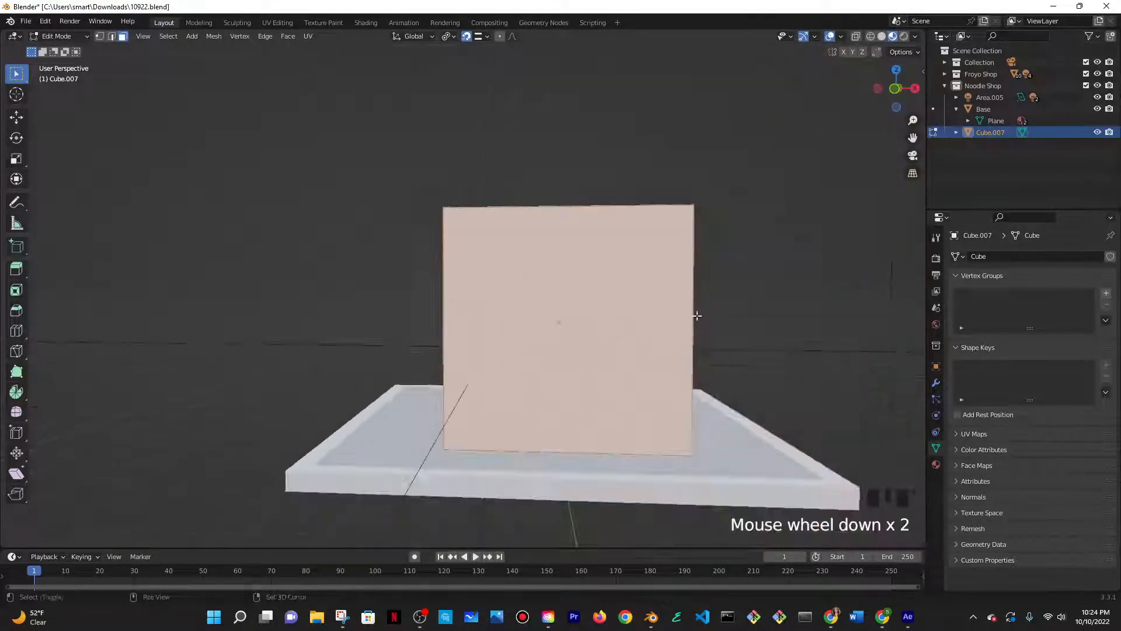
pyautogui.keyDown('shift'); pyautogui.moveTo(703, 315); pyautogui.dragTo(687, 313, button='middle'); pyautogui.keyUp('shift')
pyautogui.scroll(3, 400, 264)
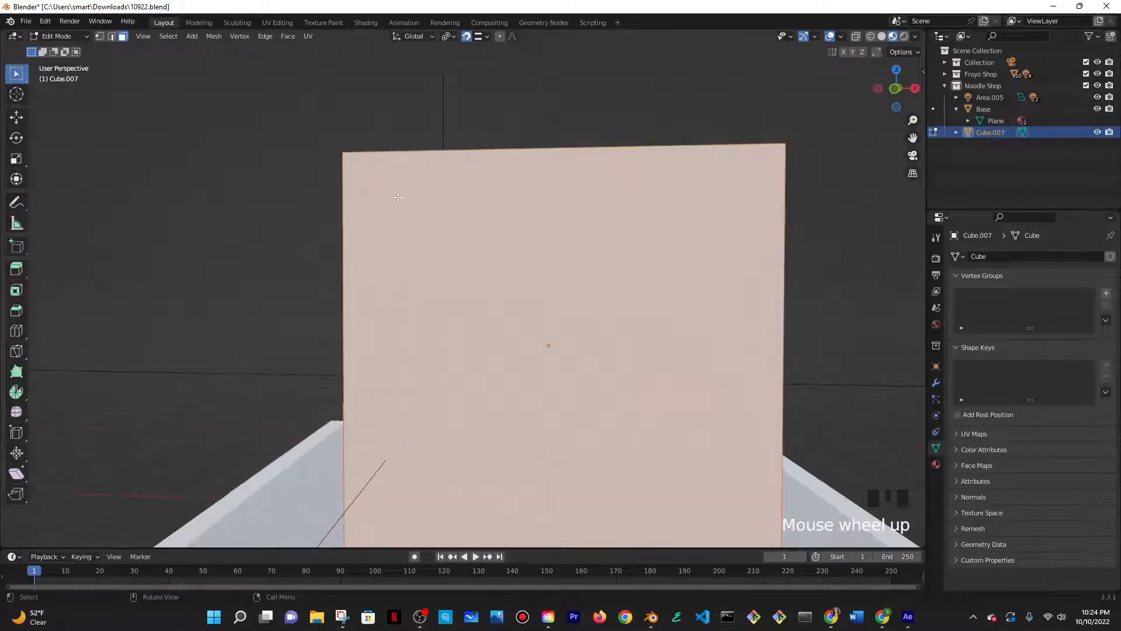
pyautogui.click(522, 274)
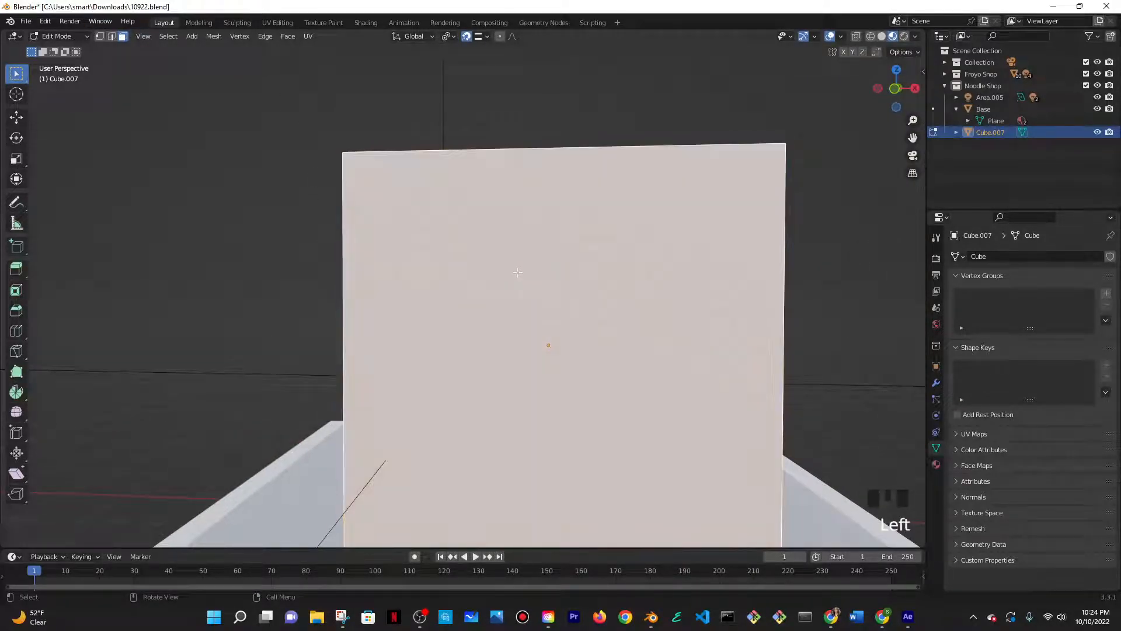
pyautogui.scroll(-2, 669, 325)
pyautogui.press('i')
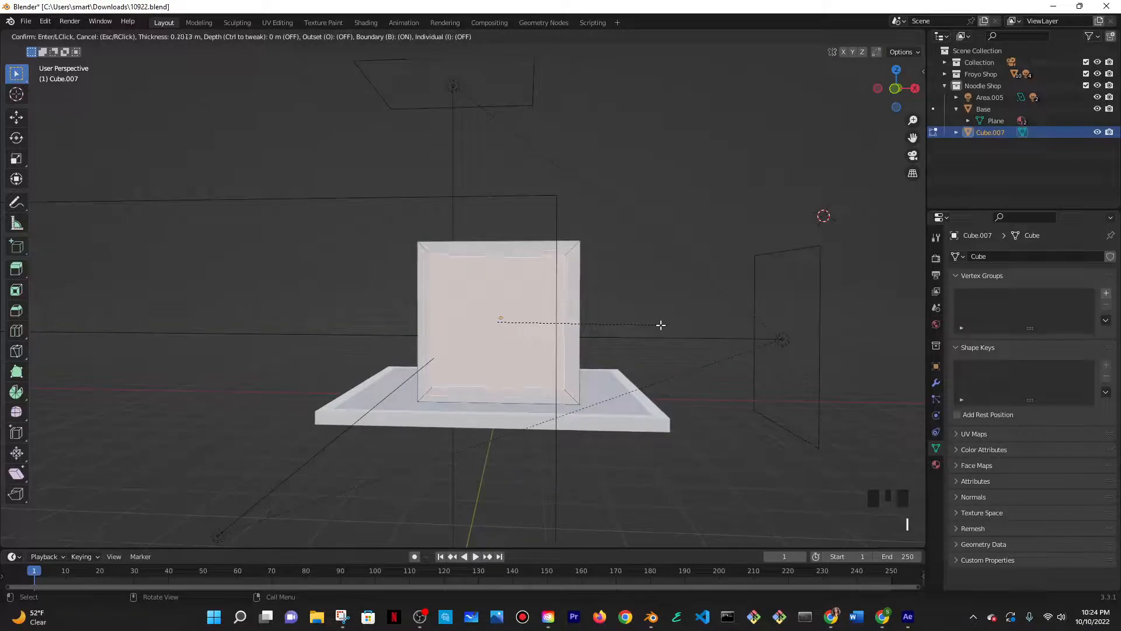
pyautogui.click(662, 324)
# - Scale the inset front face along Z to about 0.65 and move it up about 0.27 m
pyautogui.press('s')
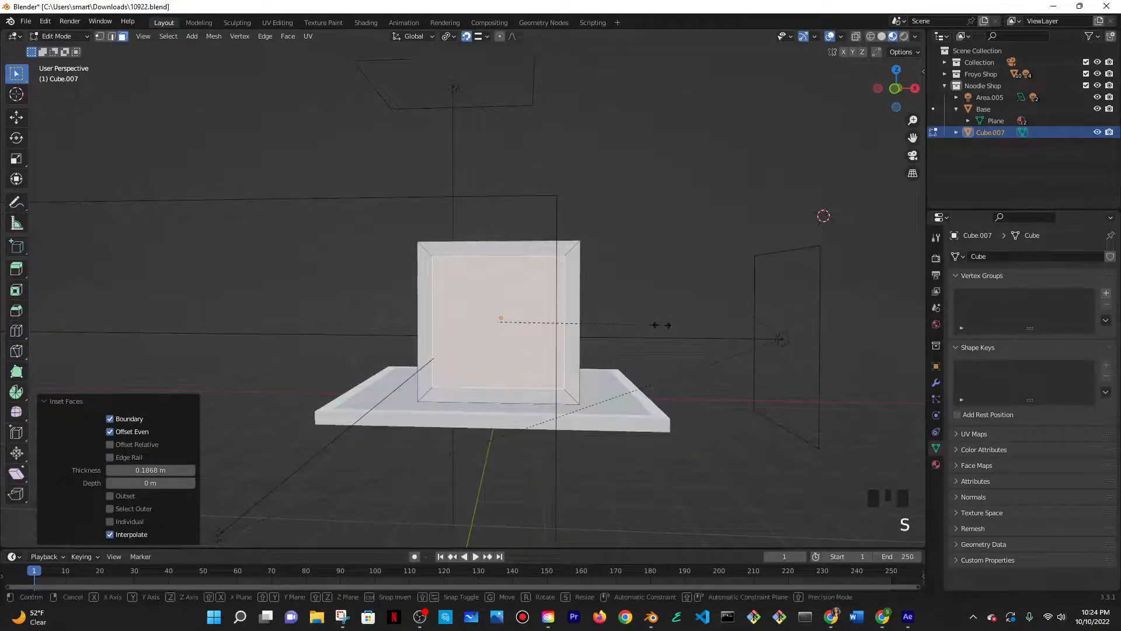
pyautogui.press('z')
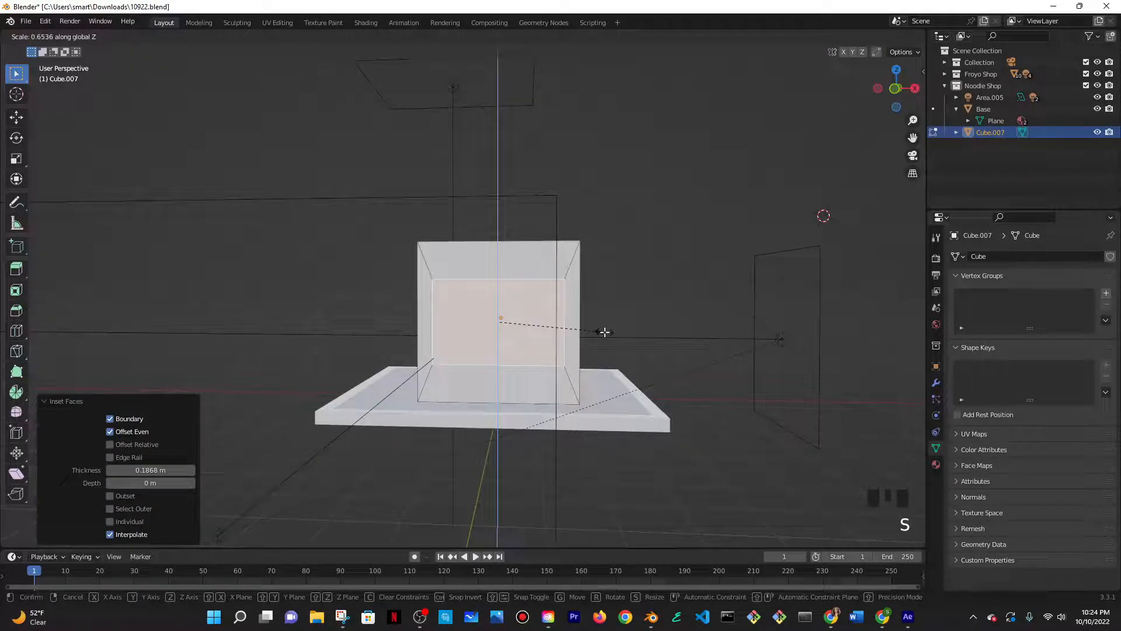
pyautogui.click(604, 331)
pyautogui.press('g')
pyautogui.press('z')
pyautogui.click(606, 320)
# - Enlarge the inset front face by about 1.316 along Z and about 1.094 along X
pyautogui.moveTo(605, 320); pyautogui.dragTo(683, 376, button='middle')
pyautogui.scroll(3, 854, 279)
pyautogui.scroll(4, 599, 425)
pyautogui.keyDown('shift'); pyautogui.moveTo(600, 425); pyautogui.dragTo(543, 113, button='middle'); pyautogui.keyUp('shift')
pyautogui.moveTo(607, 327); pyautogui.dragTo(619, 356, button='middle')
pyautogui.keyDown('shift'); pyautogui.moveTo(611, 198); pyautogui.dragTo(602, 369, button='middle'); pyautogui.keyUp('shift')
pyautogui.press('s')
pyautogui.press('z')
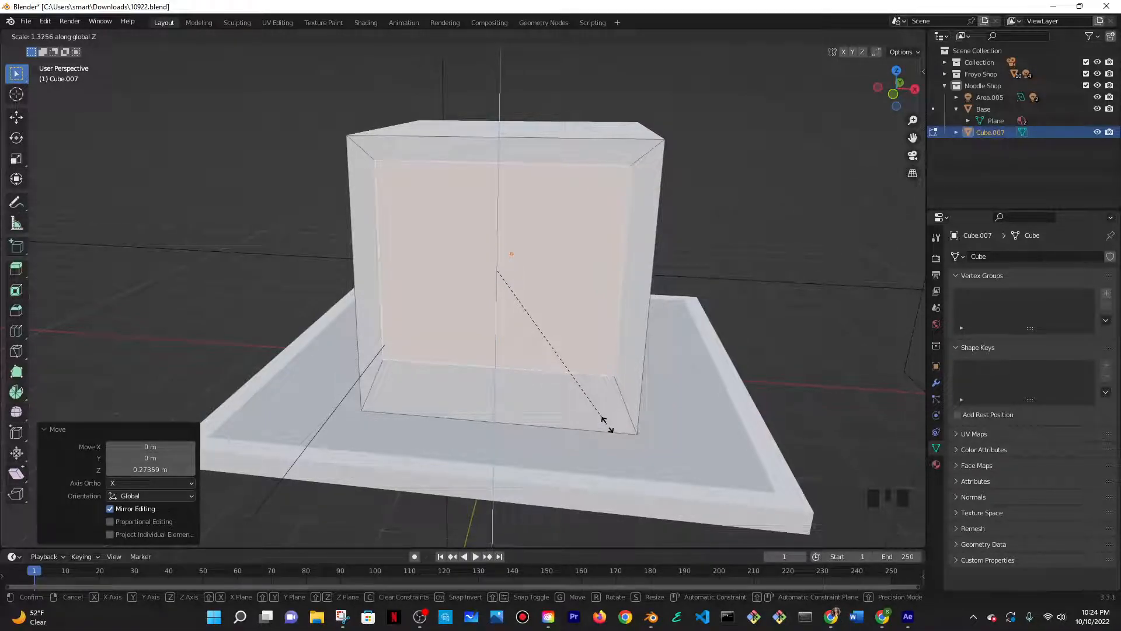
pyautogui.click(604, 418)
pyautogui.press('s')
pyautogui.press('x')
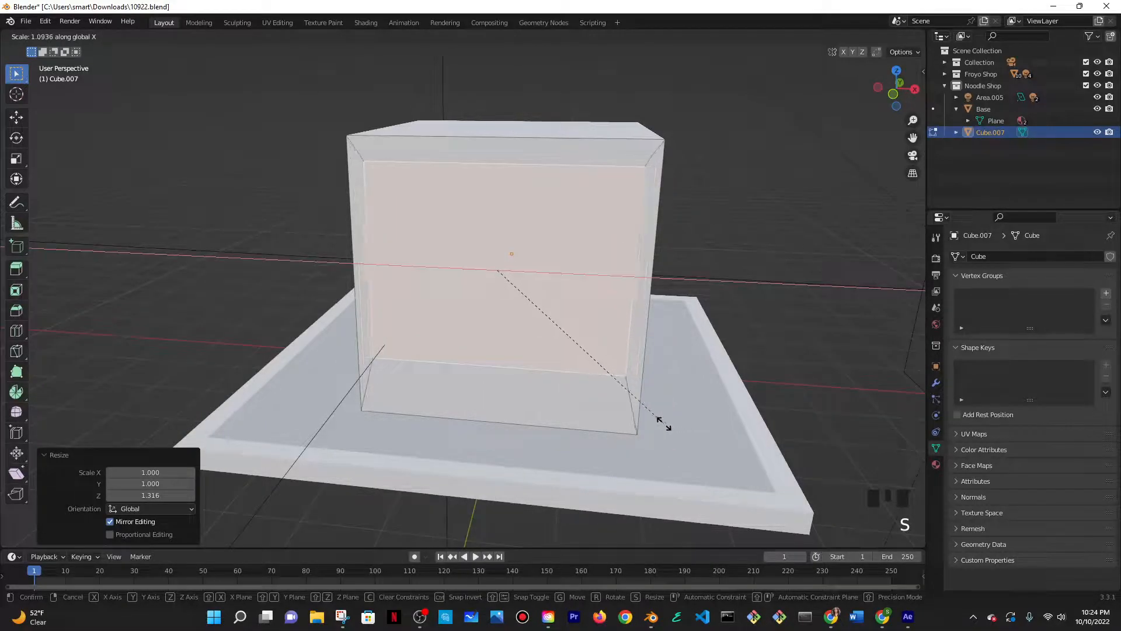
pyautogui.click(665, 423)
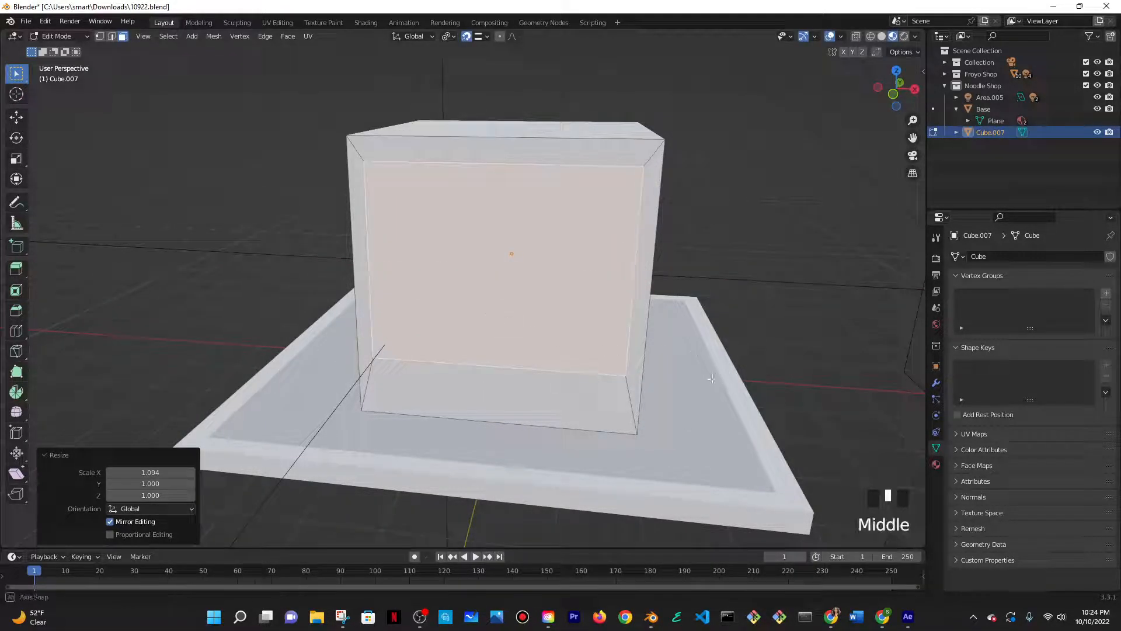
# - Extrude the inset front face about 0.124 m into the cube along Y to form a recess
pyautogui.moveTo(717, 378); pyautogui.dragTo(691, 383, button='middle')
pyautogui.press('e')
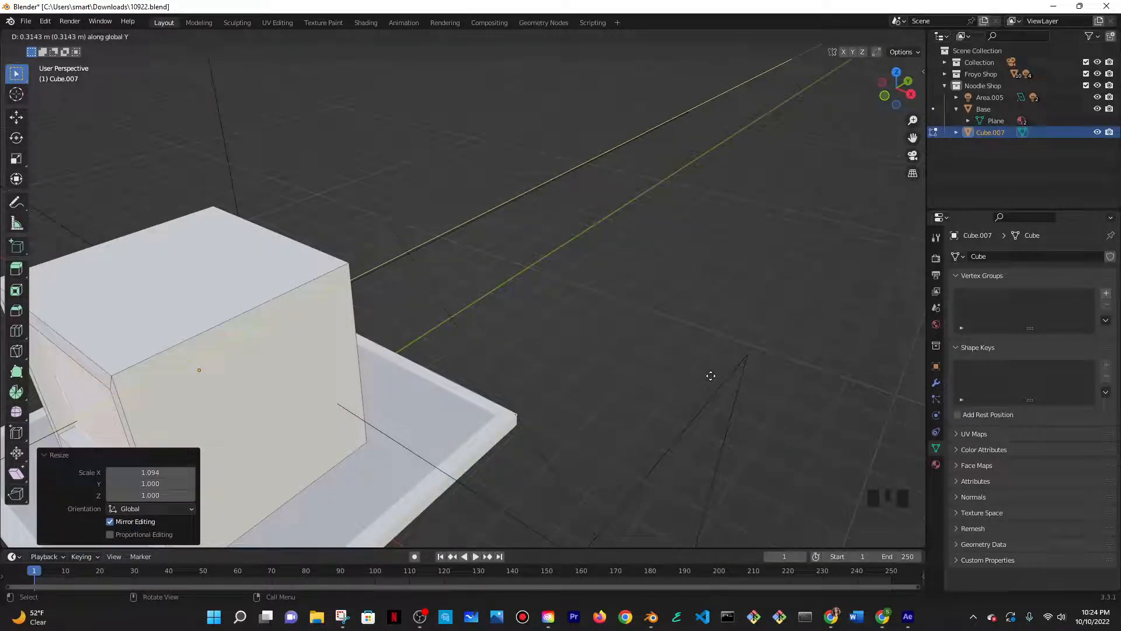
pyautogui.click(697, 378)
# - Extrude the recessed front face about 0.21 m further into the cube along Y
pyautogui.moveTo(698, 379); pyautogui.dragTo(883, 251, button='middle')
pyautogui.scroll(3, 884, 251)
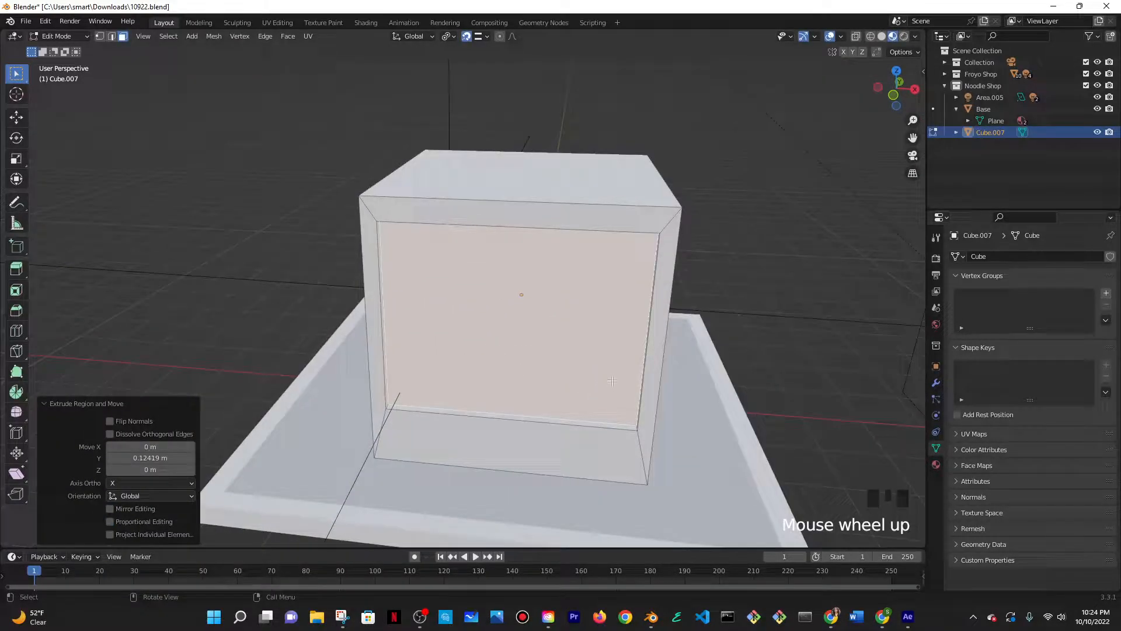
pyautogui.press('e')
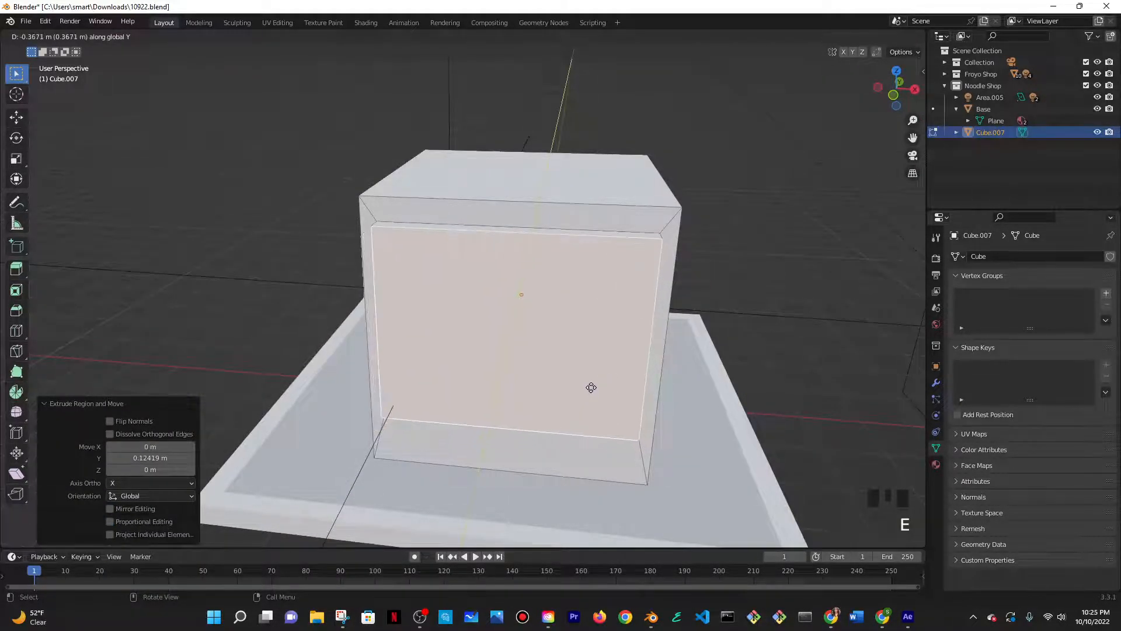
pyautogui.press('Escape')
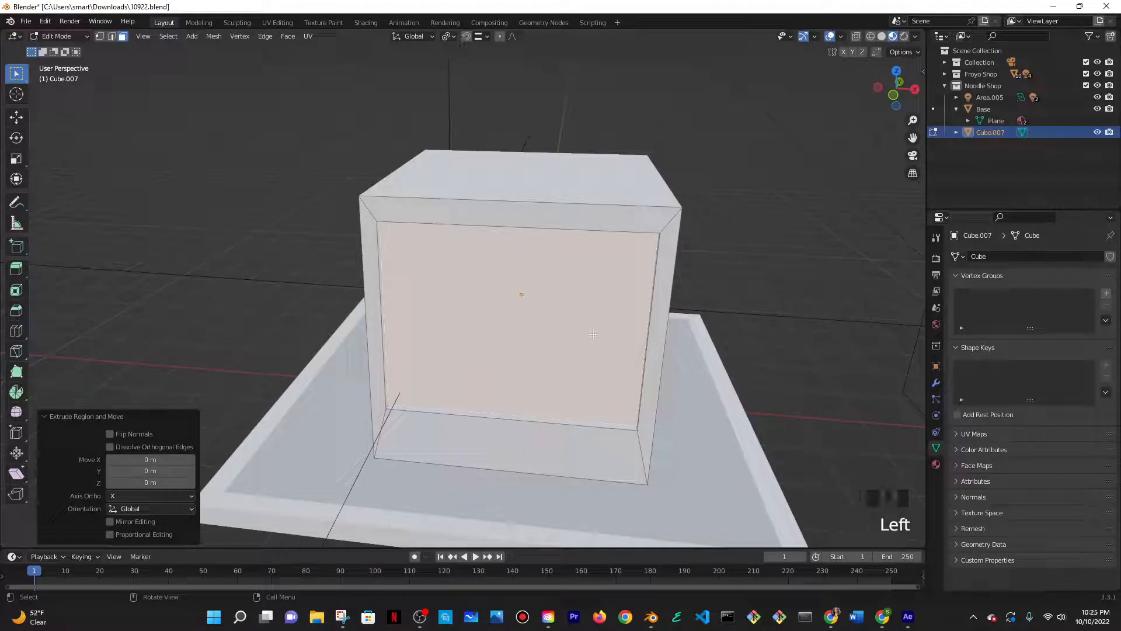
pyautogui.press('e')
pyautogui.click(596, 331)
pyautogui.keyDown('shift'); pyautogui.moveTo(595, 331); pyautogui.dragTo(623, 412, button='middle'); pyautogui.keyUp('shift')
pyautogui.scroll(3, 623, 412)
pyautogui.scroll(-4, 623, 412)
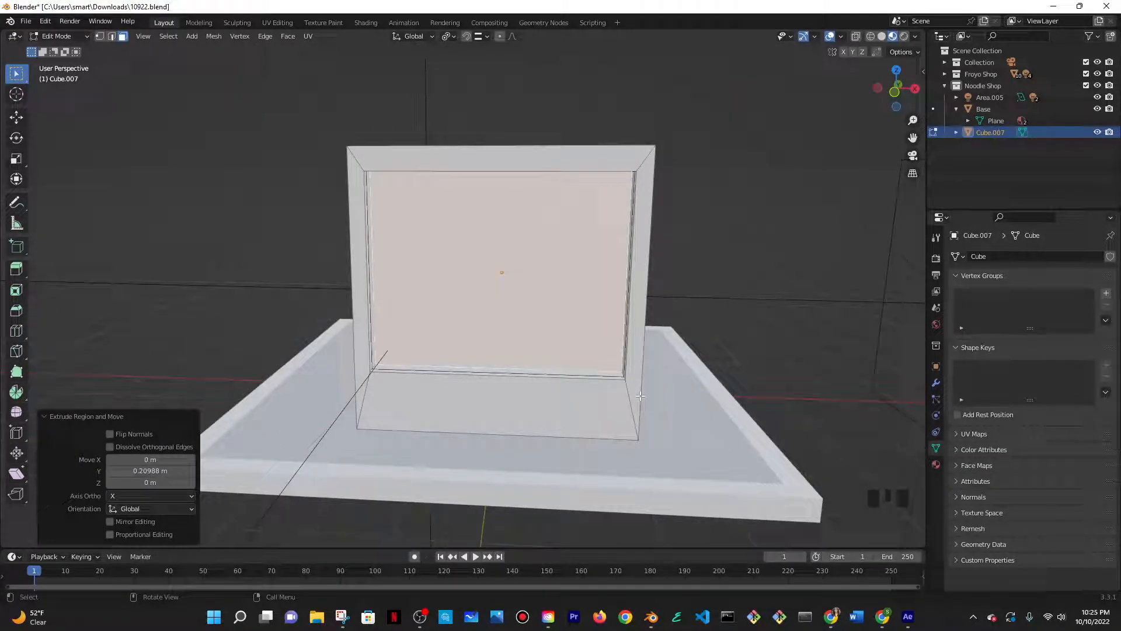
pyautogui.moveTo(674, 405); pyautogui.dragTo(669, 444, button='middle')
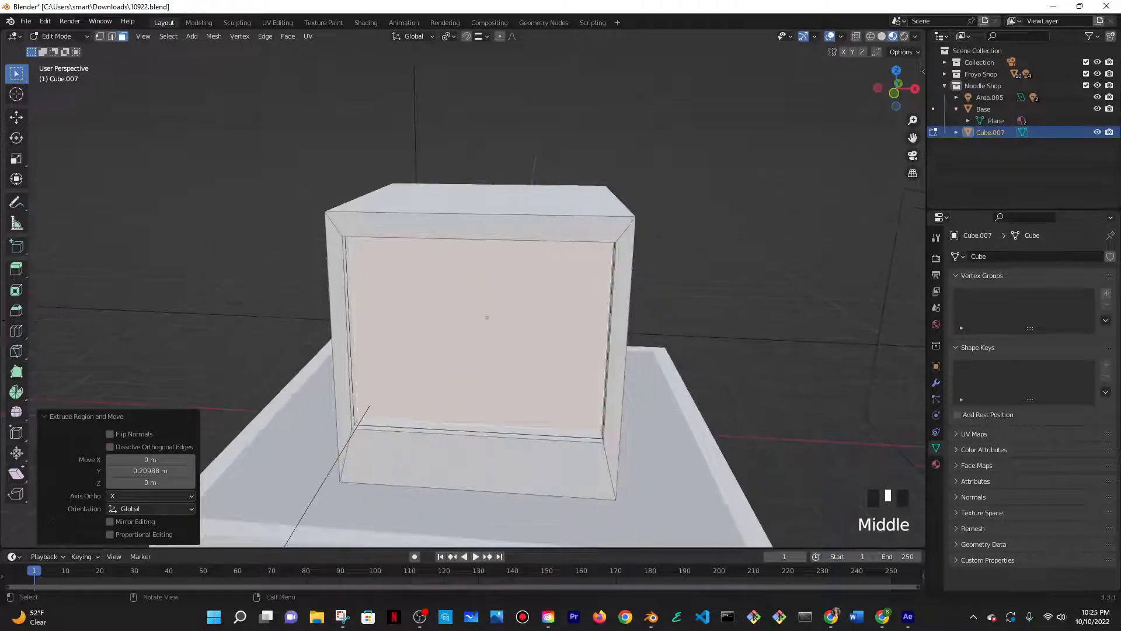
# - Undo the recess extrusions and the last widening of the inset front face
pyautogui.hotkey('ctrl', 'z')
pyautogui.hotkey('ctrl', 'z')
pyautogui.hotkey('ctrl', 'z')
pyautogui.hotkey('ctrl', 'z')
pyautogui.hotkey('ctrl', 'z')
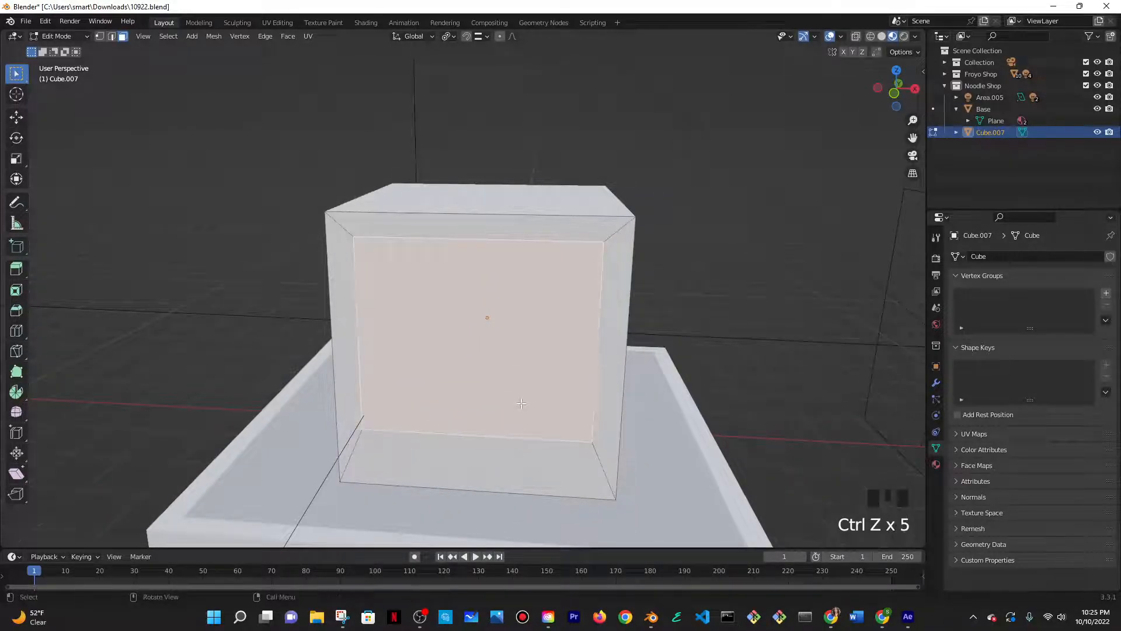
# - Scale the inset front face along Z to about 0.88 and move it up about 0.281 m
pyautogui.press('s')
pyautogui.press('z')
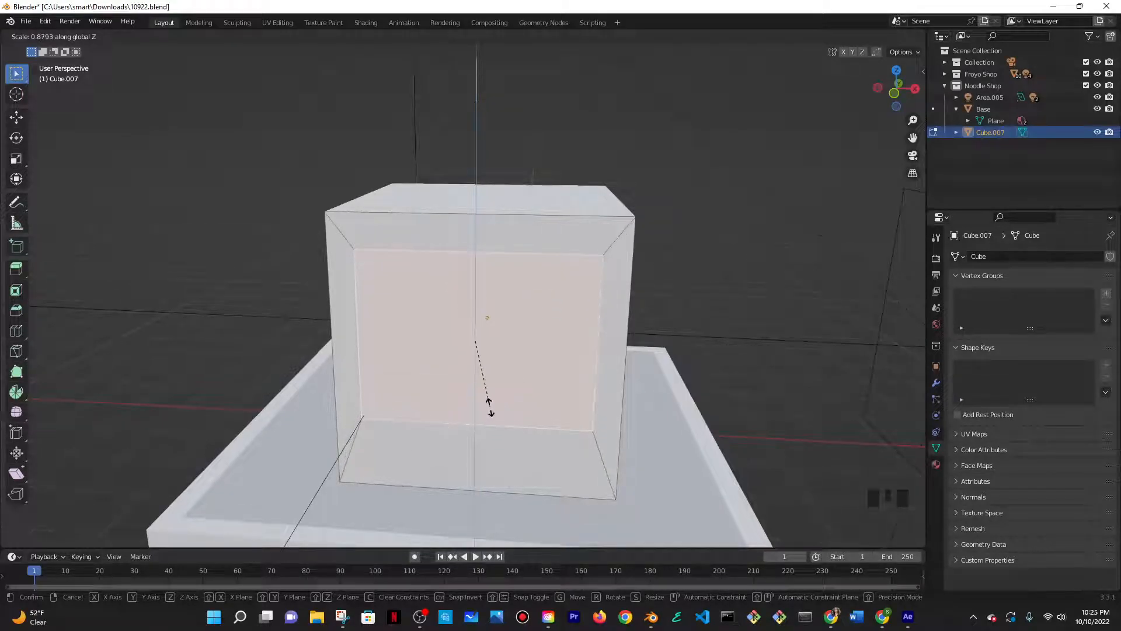
pyautogui.click(490, 405)
pyautogui.press('g')
pyautogui.press('z')
pyautogui.click(490, 387)
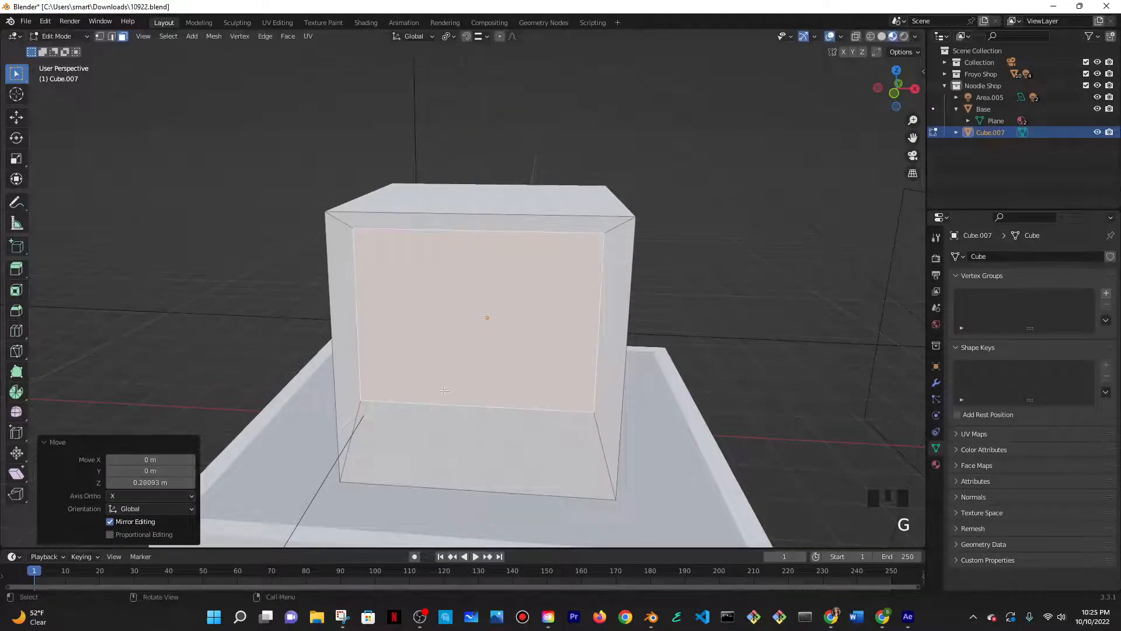
# - Extrude the inset front face about 0.585 m into the cube along Y to form a deeper recess
pyautogui.press('e')
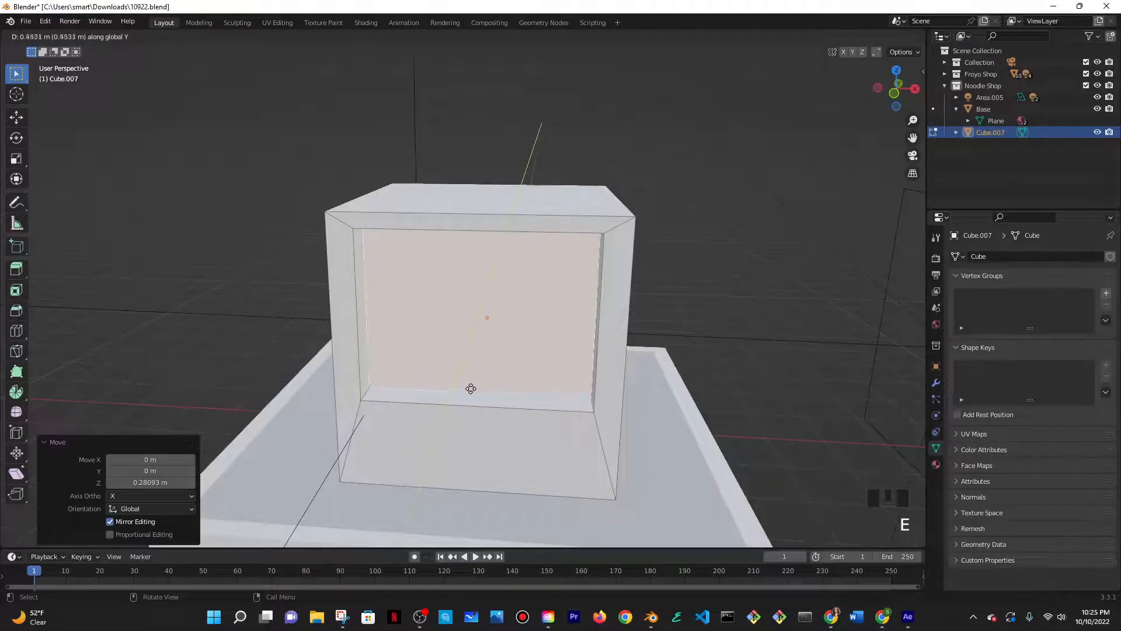
pyautogui.click(473, 386)
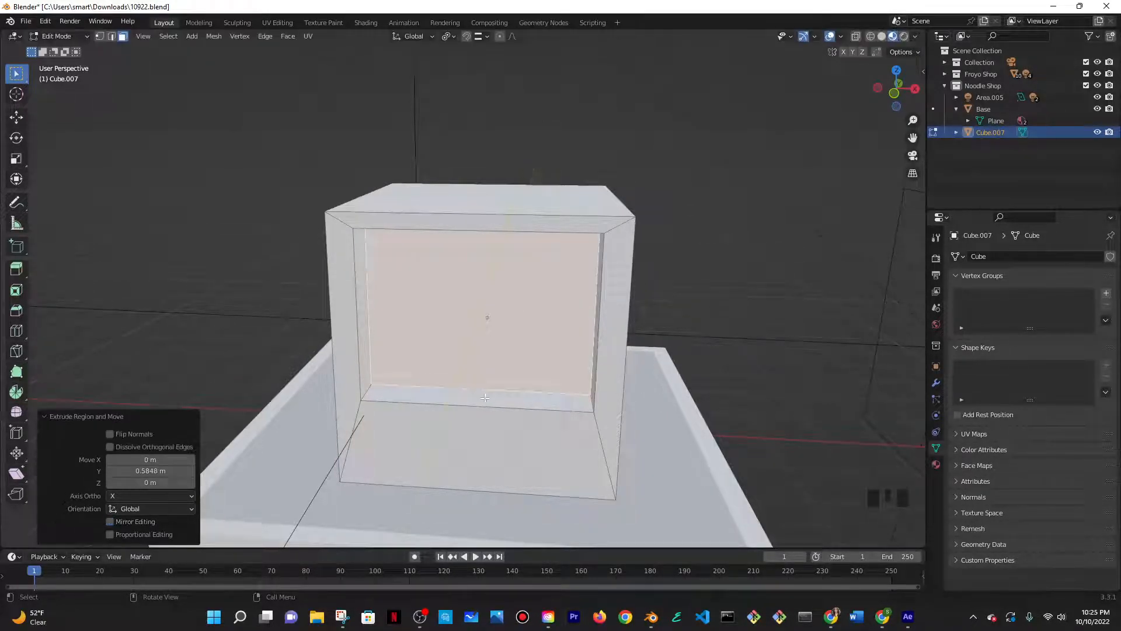
pyautogui.press('Tab')
pyautogui.moveTo(492, 398)
pyautogui.mouseDown(button='middle')
pyautogui.moveTo(488, 415)
pyautogui.moveTo(477, 369)
pyautogui.moveTo(471, 432)
pyautogui.moveTo(471, 403)
pyautogui.mouseUp(button='middle')
pyautogui.press('Tab')
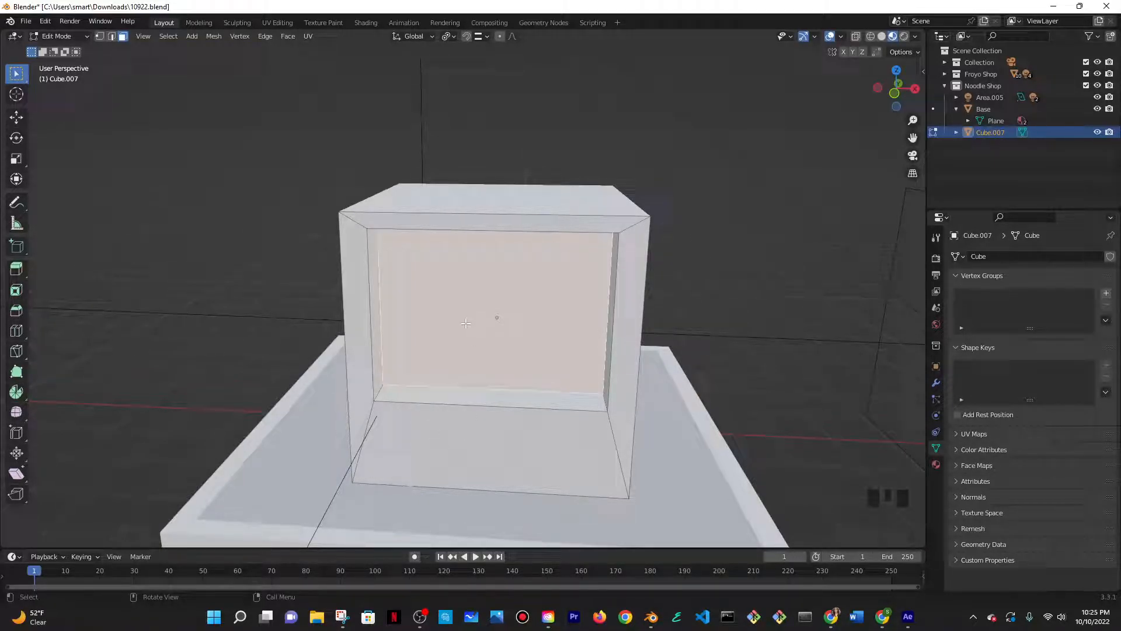
# - Delete the recess's back face to open up the cube's interior and return to Object Mode
pyautogui.moveTo(504, 316); pyautogui.dragTo(497, 304, button='middle')
pyautogui.press('x')
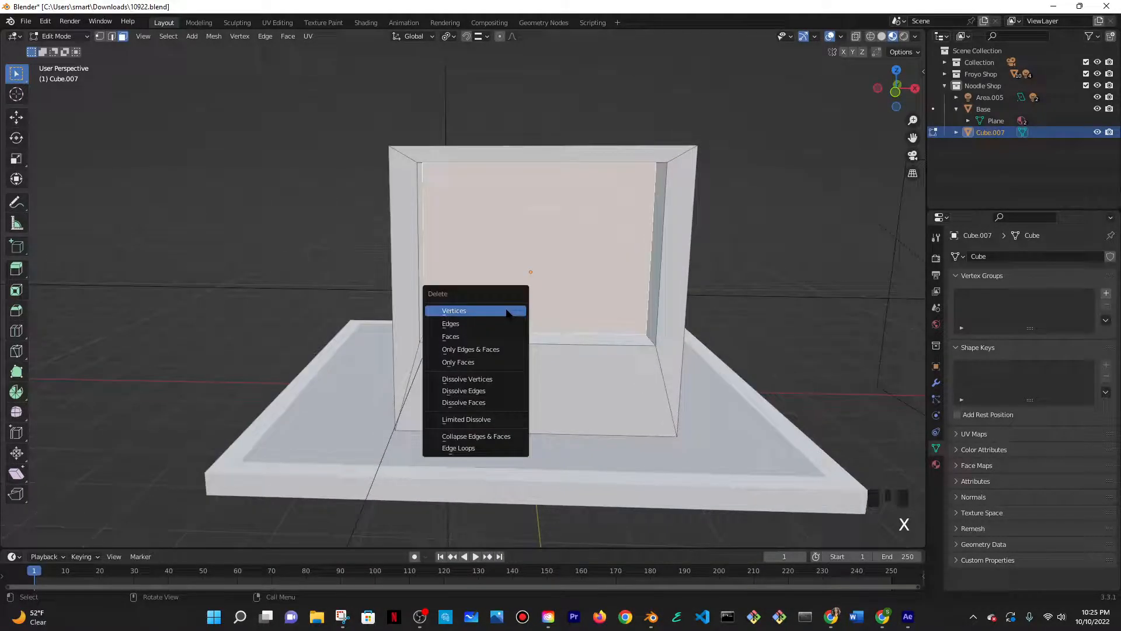
pyautogui.click(491, 336)
pyautogui.press('Tab')
# - Adjust the cube's height on the base along Z and return to Edit Mode
pyautogui.moveTo(550, 329); pyautogui.dragTo(515, 326, button='middle')
pyautogui.press('g')
pyautogui.press('z')
pyautogui.click(490, 333)
pyautogui.press('Tab')
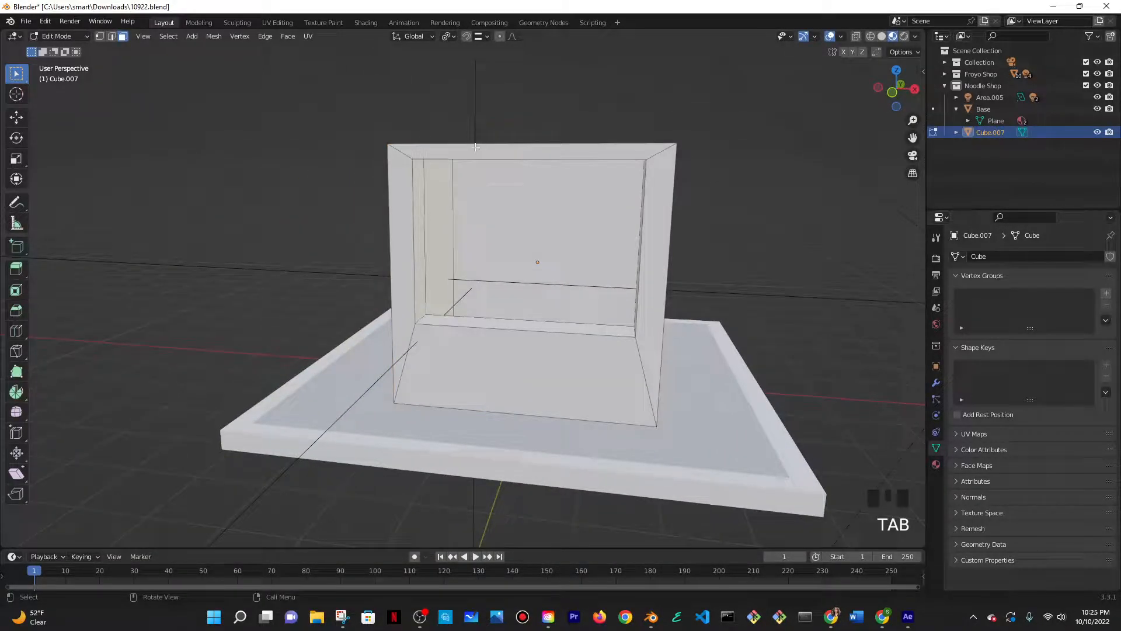
# - Extrude the front frame face above the opening outward by about 1.37 m to form an awning
pyautogui.press('Tab')
pyautogui.moveTo(471, 160); pyautogui.dragTo(653, 257, button='middle')
pyautogui.click(514, 166)
pyautogui.click(516, 168)
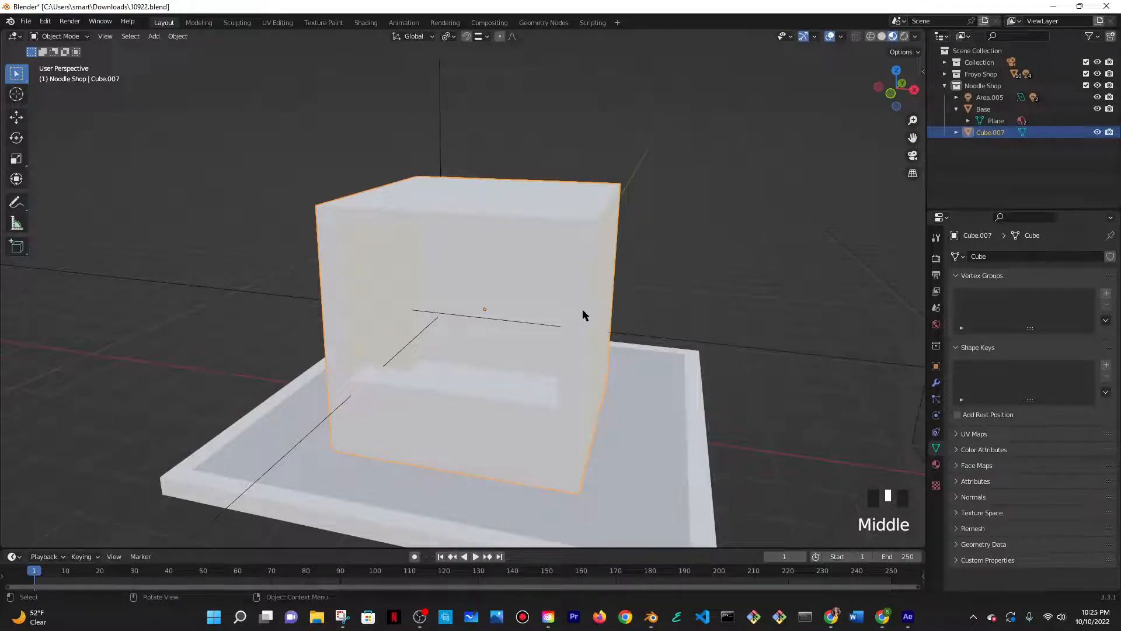
pyautogui.moveTo(593, 313)
pyautogui.mouseDown(button='middle')
pyautogui.moveTo(571, 318)
pyautogui.moveTo(604, 307)
pyautogui.mouseUp(button='middle')
pyautogui.press('Tab')
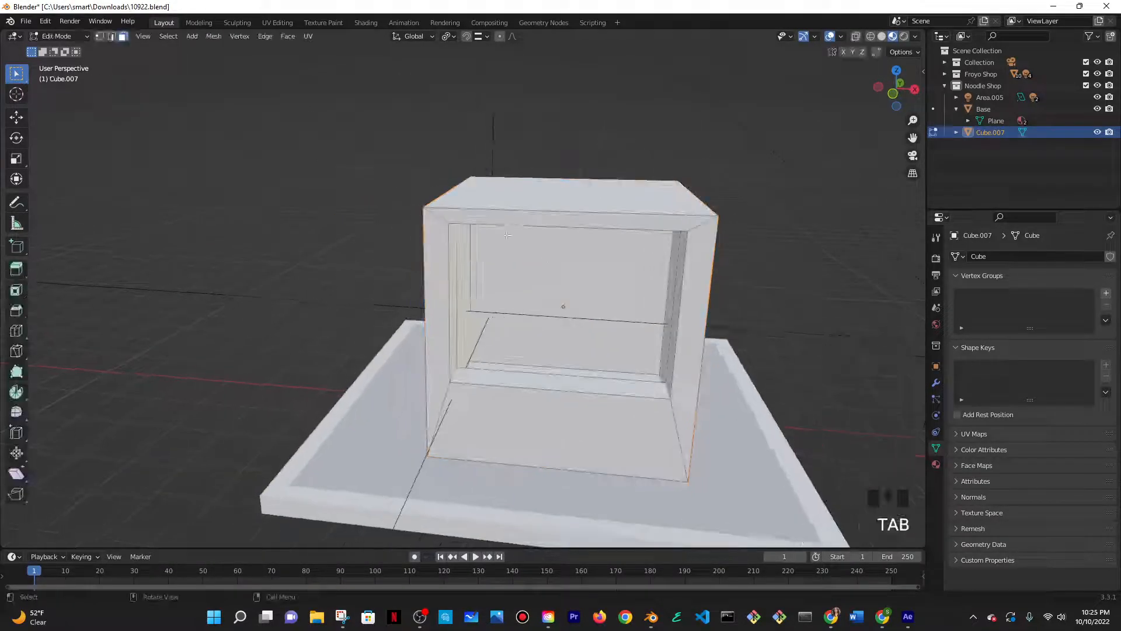
pyautogui.scroll(-3, 575, 242)
pyautogui.moveTo(575, 242); pyautogui.dragTo(736, 268, button='middle')
pyautogui.press('e')
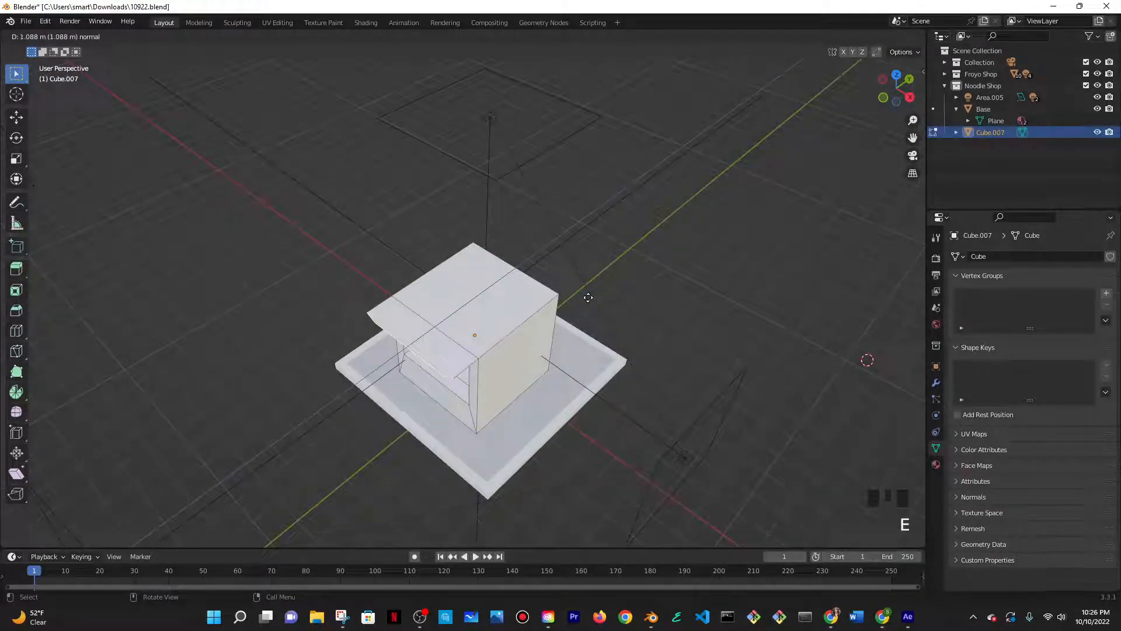
pyautogui.click(579, 299)
# - Move the awning's outer end face about 0.43 m, mostly downward, so the awning slopes
pyautogui.moveTo(579, 299); pyautogui.dragTo(479, 397, button='middle')
pyautogui.scroll(1, 637, 309)
pyautogui.press('g')
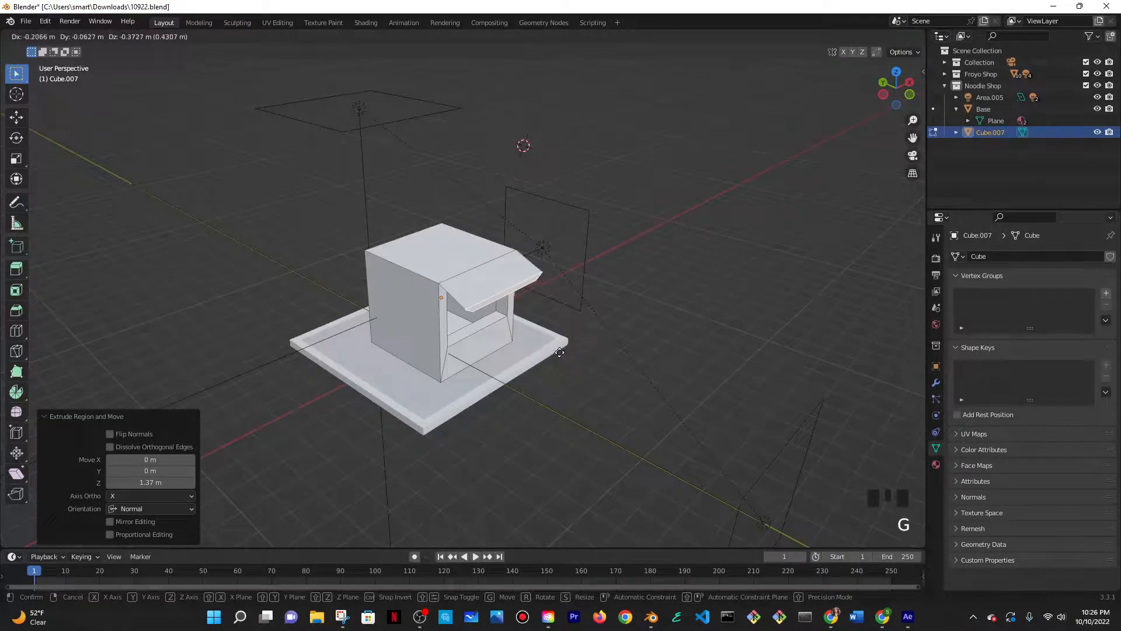
pyautogui.click(562, 352)
pyautogui.moveTo(561, 353); pyautogui.dragTo(500, 310, button='middle')
# - Leave Edit Mode and check the building through the camera in rendered shading
pyautogui.press('Tab')
pyautogui.press('KP_0')
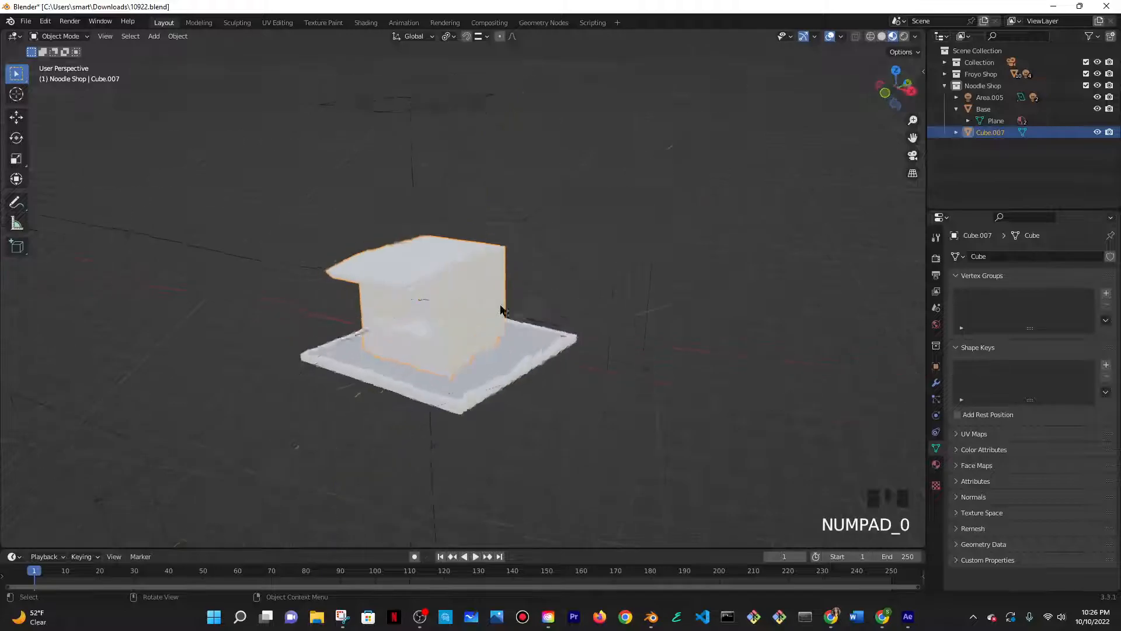
pyautogui.scroll(2, 408, 314)
pyautogui.scroll(-2, 598, 199)
pyautogui.click(915, 36)
pyautogui.click(904, 36)
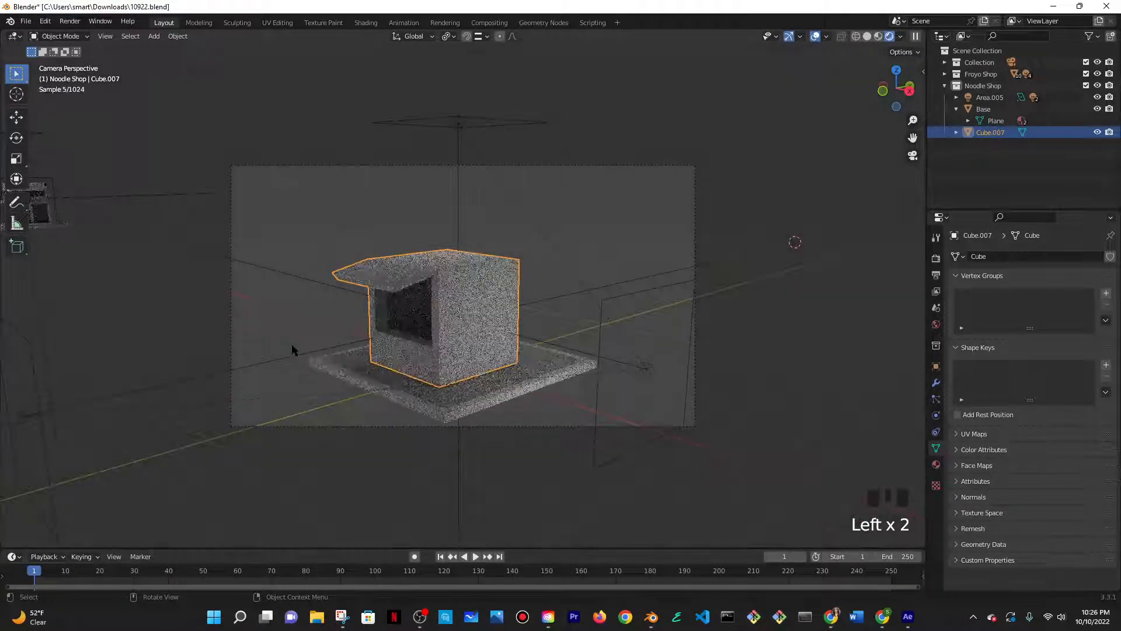
pyautogui.scroll(2, 292, 344)
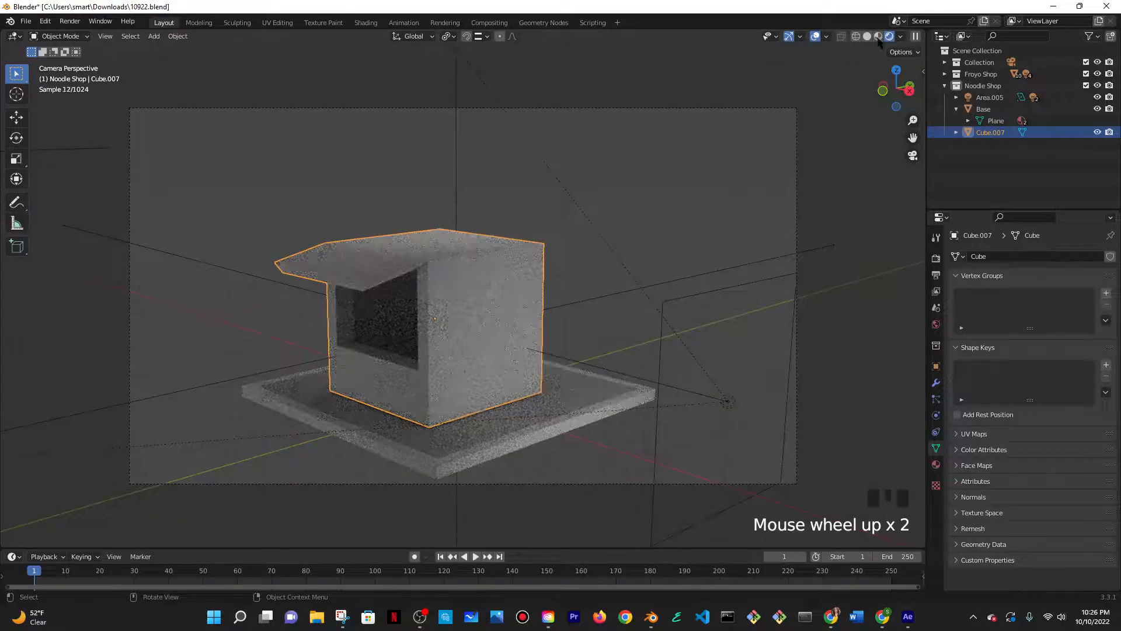
# - Inspect the cube in wireframe and return to Edit Mode with solid viewport shading
pyautogui.doubleClick(856, 36)
pyautogui.scroll(2, 374, 289)
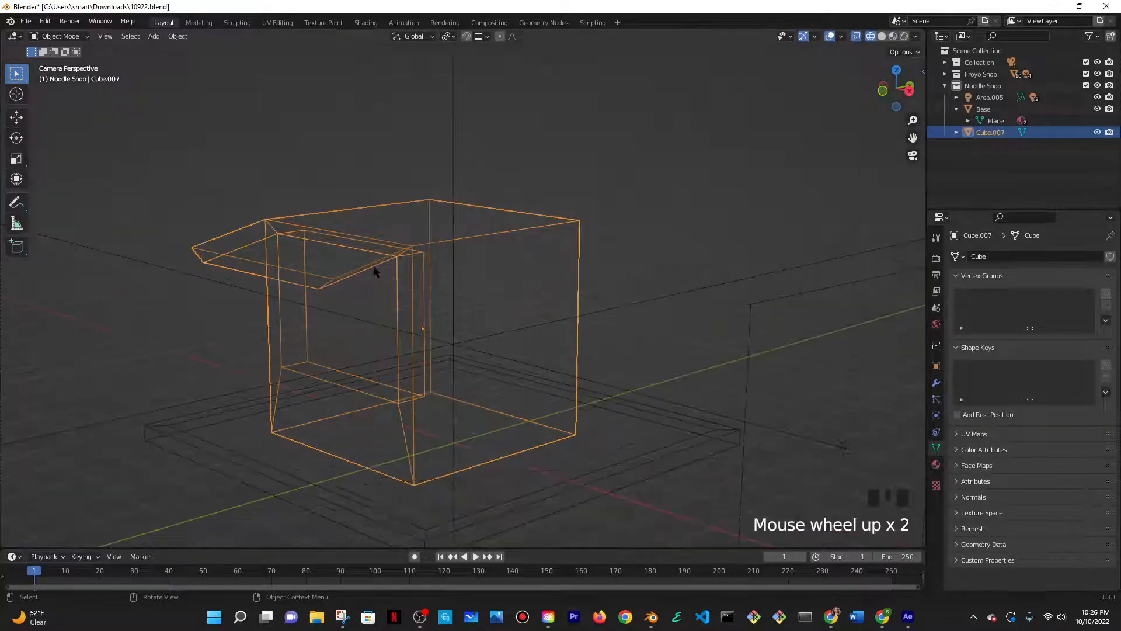
pyautogui.click(362, 271)
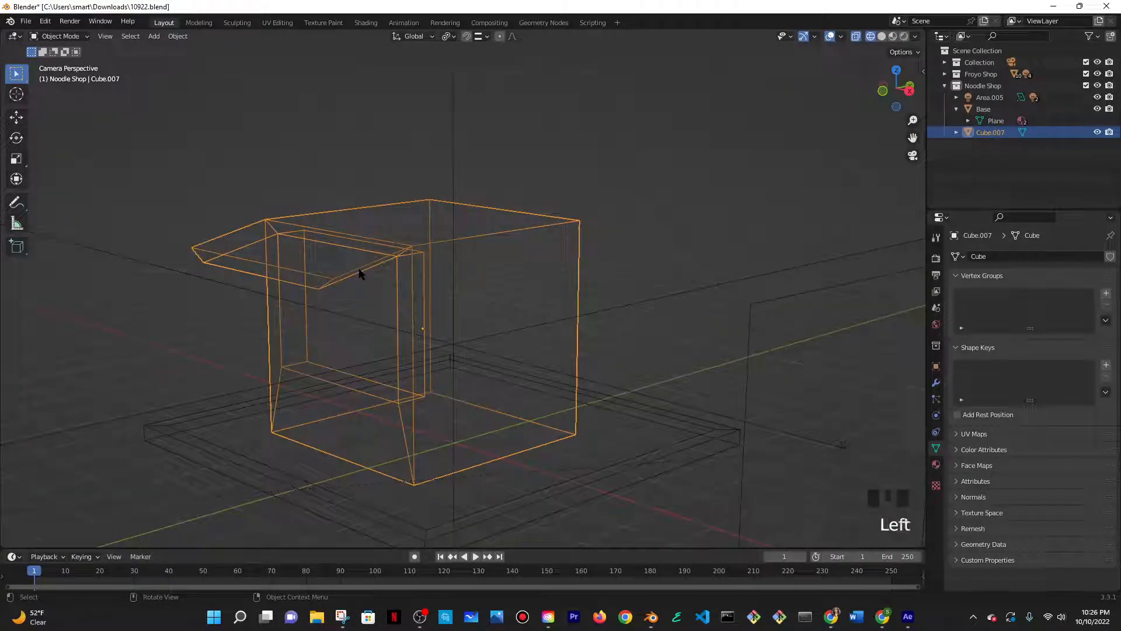
pyautogui.click(881, 37)
pyautogui.scroll(3, 339, 328)
pyautogui.keyDown('shift'); pyautogui.moveTo(338, 329); pyautogui.dragTo(419, 359, button='middle'); pyautogui.keyUp('shift')
pyautogui.scroll(3, 399, 264)
pyautogui.press('Tab')
pyautogui.click(420, 358)
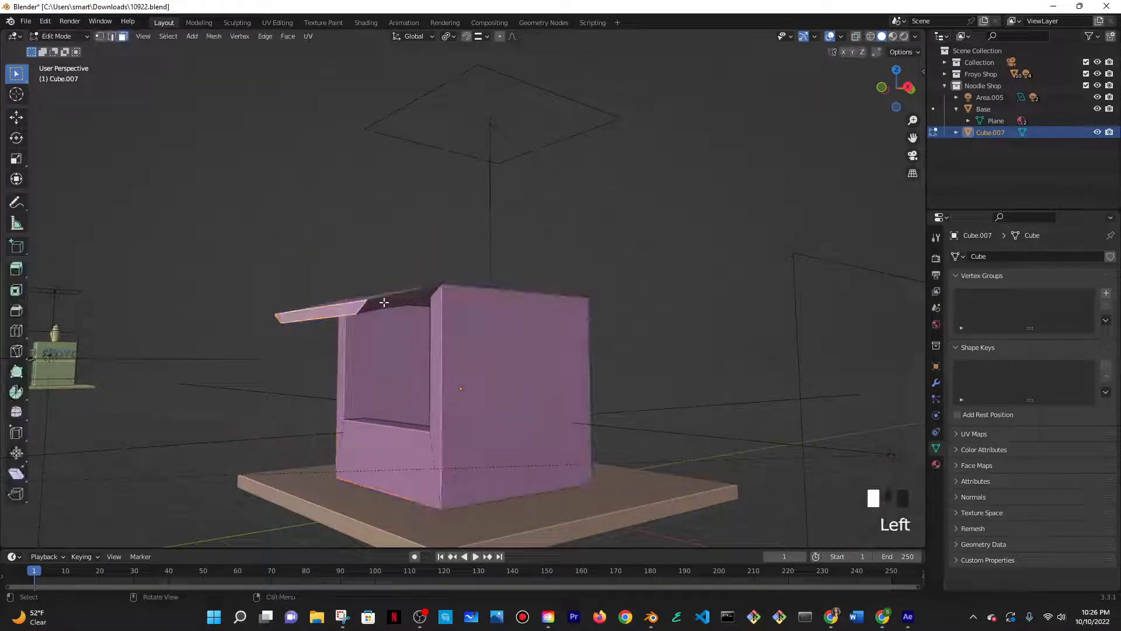
pyautogui.press('r')
pyautogui.press('x')
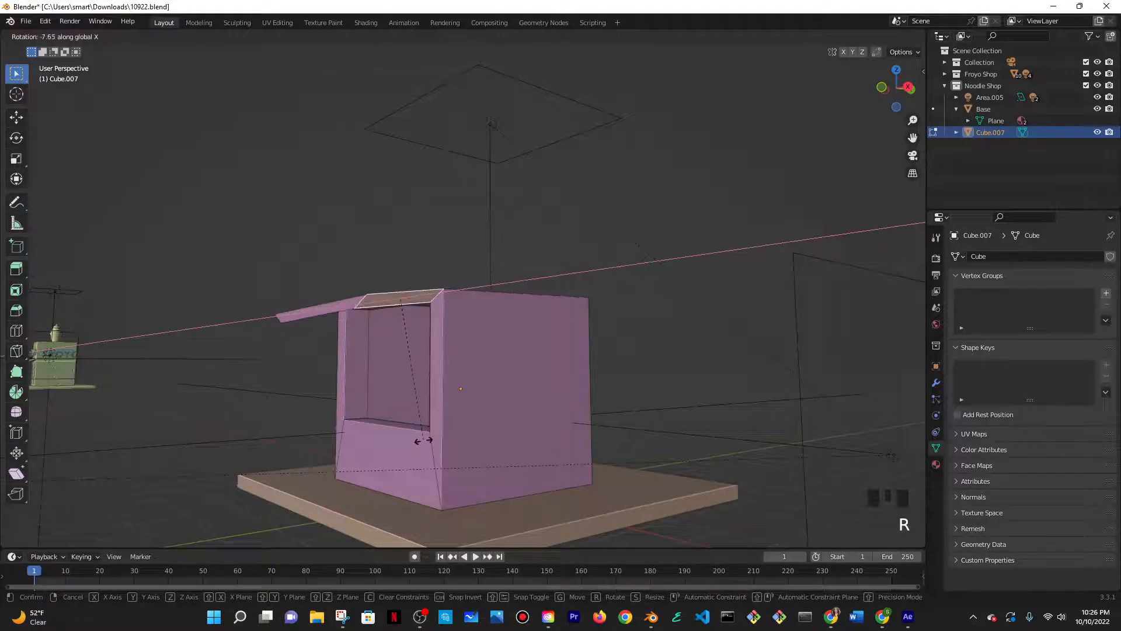
pyautogui.rightClick(422, 436)
# - Add a loop cut across the sloping awning and slide it fully to the roof edge
pyautogui.moveTo(406, 298); pyautogui.dragTo(419, 356, button='middle')
pyautogui.hotkey('ctrl', 'r')
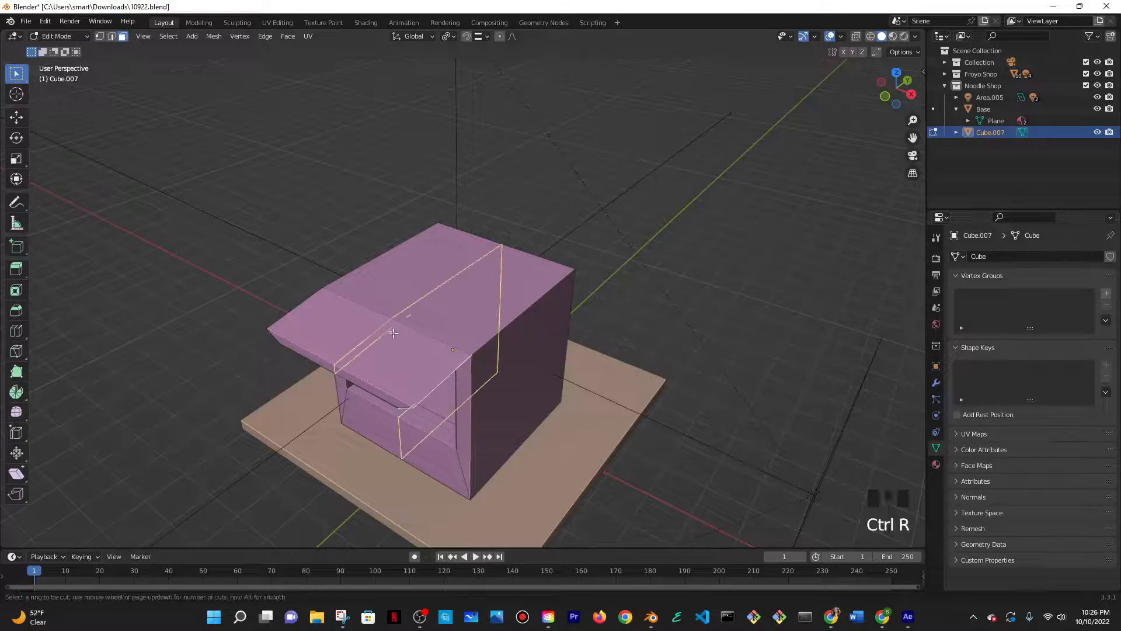
pyautogui.click(298, 301)
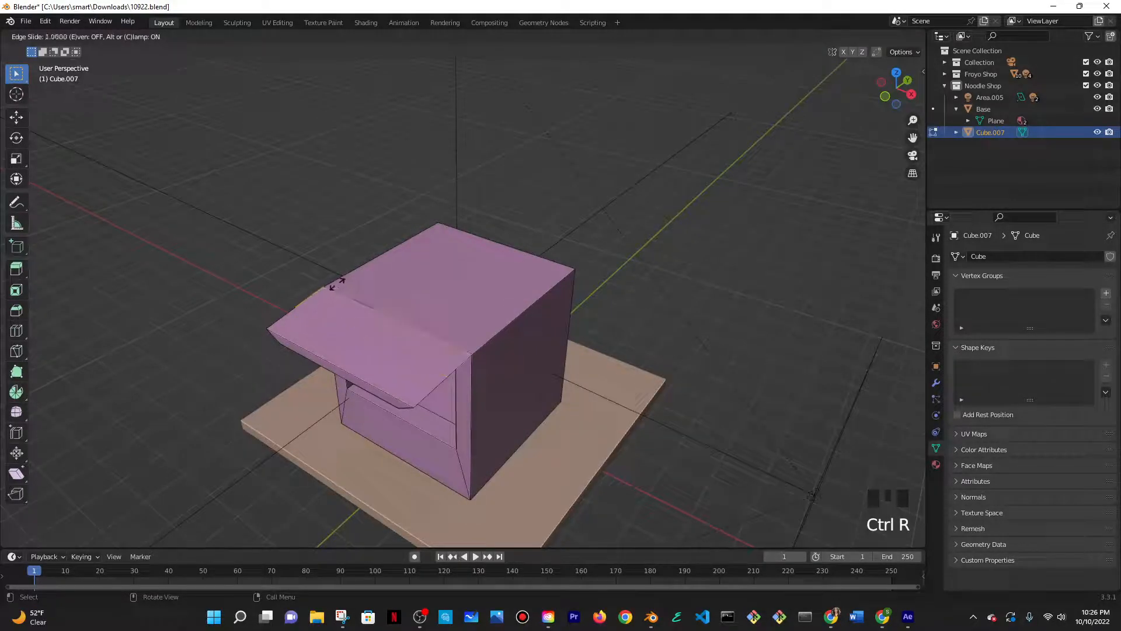
pyautogui.click(327, 286)
# - Select the awning's side end face and rotate it about -51.9° around Y
pyautogui.moveTo(459, 414); pyautogui.dragTo(454, 391, button='middle')
pyautogui.scroll(4, 429, 374)
pyautogui.click(402, 322)
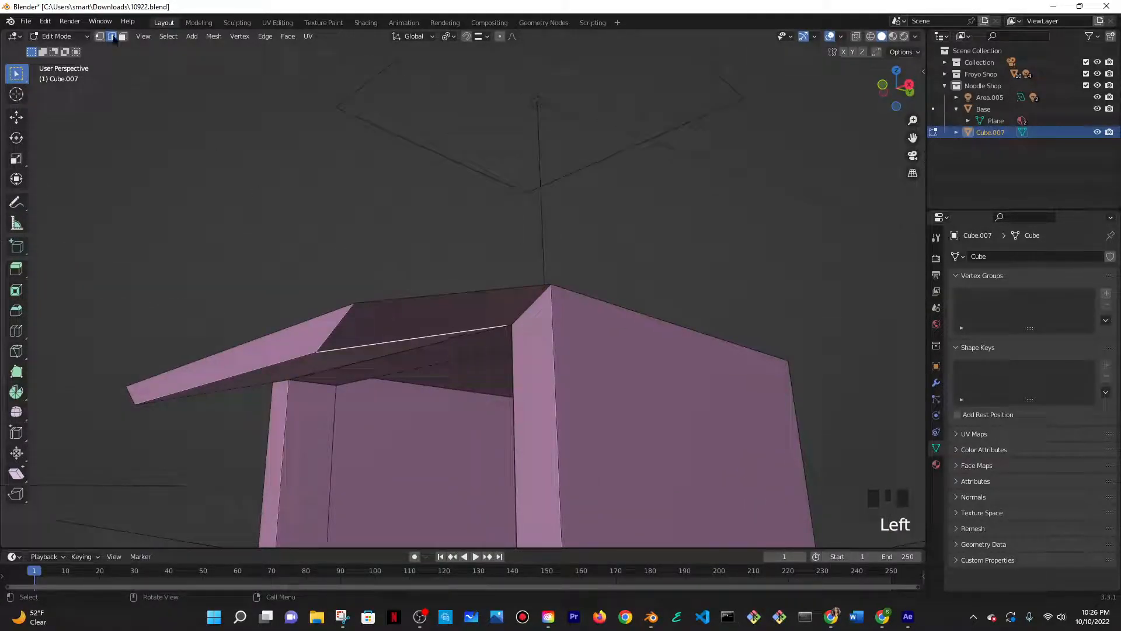
pyautogui.click(224, 113)
pyautogui.click(384, 317)
pyautogui.moveTo(418, 375); pyautogui.dragTo(418, 390, button='middle')
pyautogui.press('r')
pyautogui.press('x')
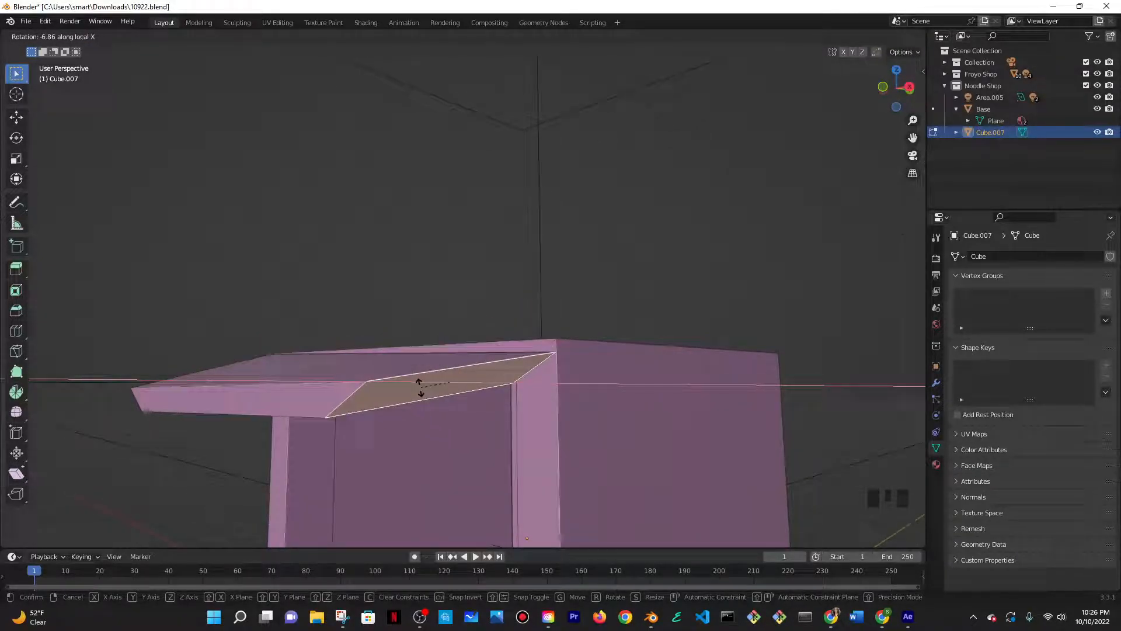
pyautogui.press('y')
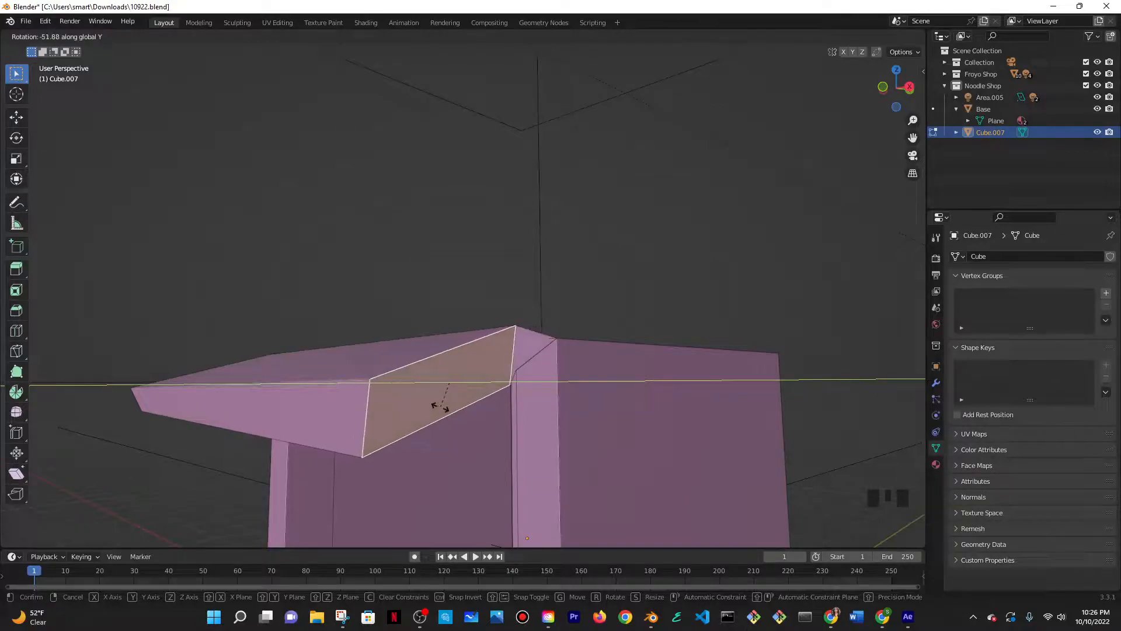
pyautogui.click(440, 405)
# - Move the awning's side end face about 0.374 m along X
pyautogui.moveTo(438, 395); pyautogui.dragTo(482, 431, button='middle')
pyautogui.press('g')
pyautogui.press('y')
pyautogui.press('x')
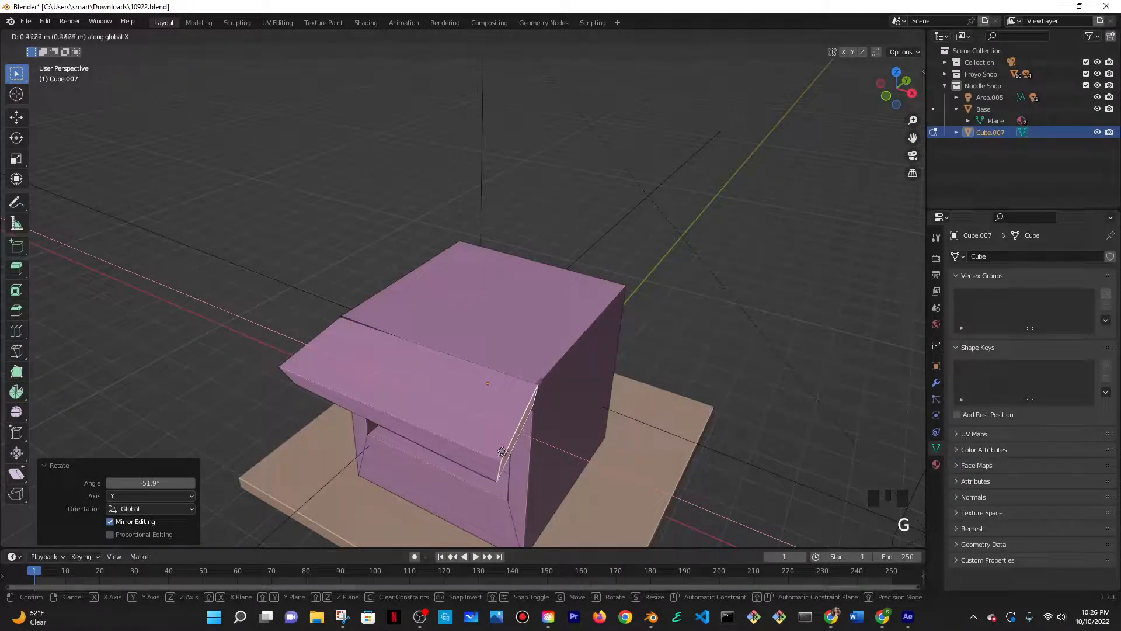
pyautogui.click(504, 453)
pyautogui.moveTo(504, 453); pyautogui.dragTo(507, 400, button='middle')
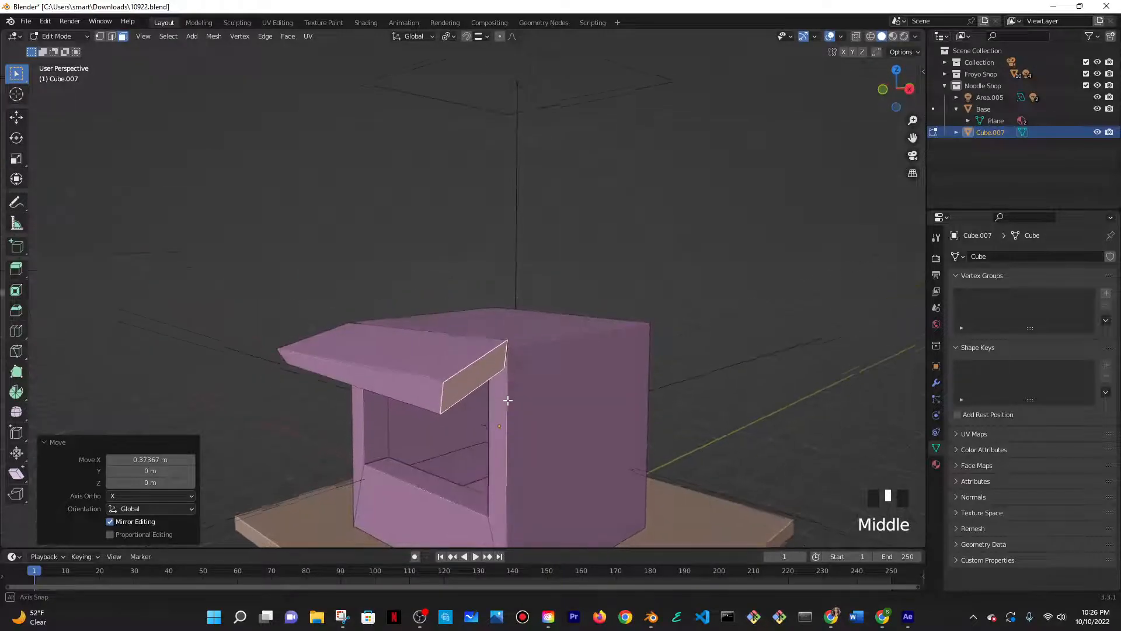
# - Check the awning through the camera and undo the move and rotation of its side end face
pyautogui.press('KP_0')
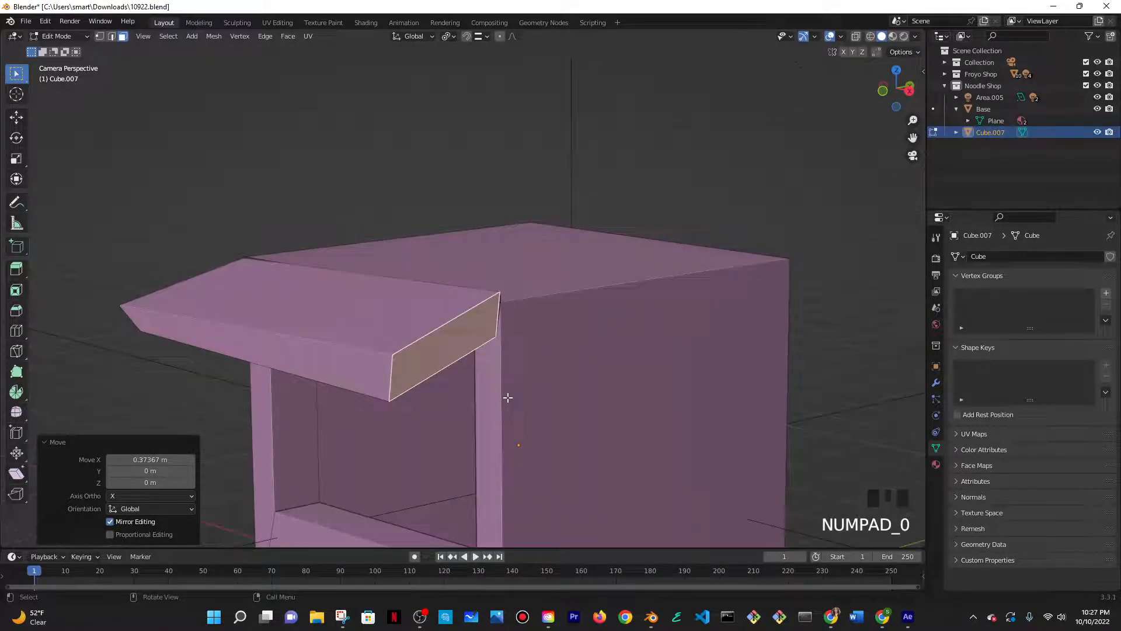
pyautogui.scroll(-6, 508, 398)
pyautogui.moveTo(543, 325); pyautogui.dragTo(526, 377, button='middle')
pyautogui.scroll(1, 526, 376)
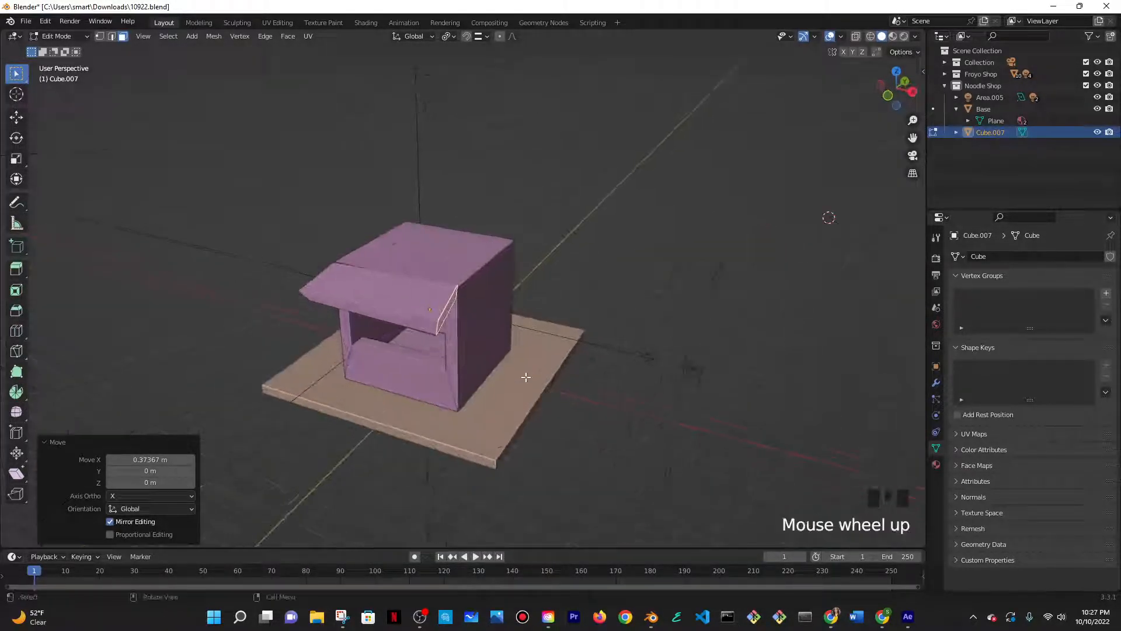
pyautogui.scroll(3, 525, 378)
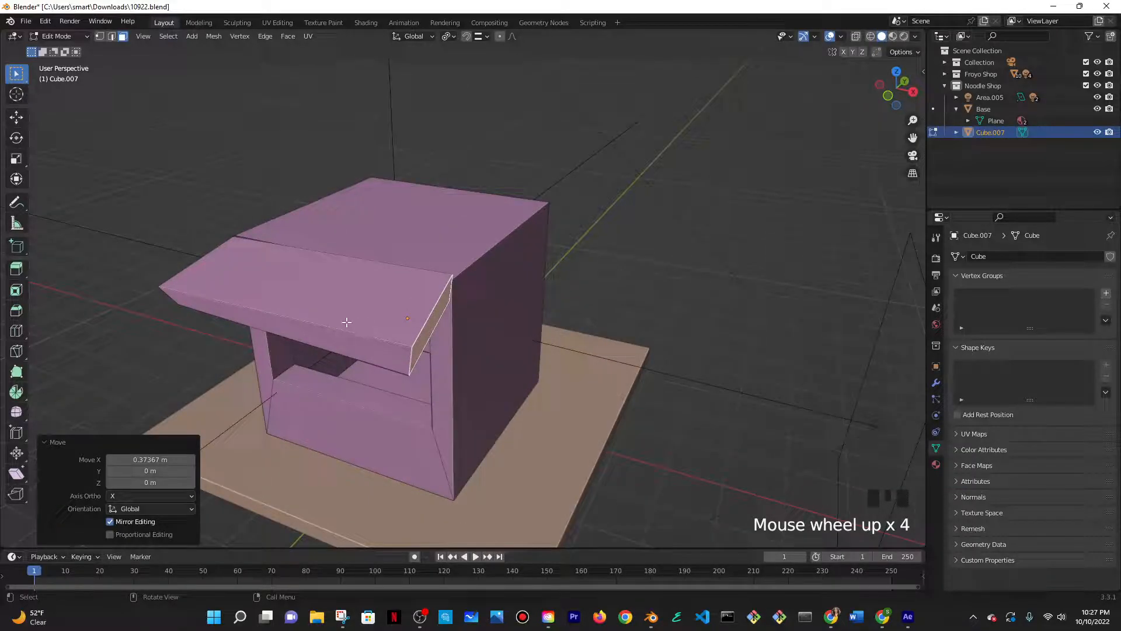
pyautogui.hotkey('ctrl', 'z')
pyautogui.hotkey('ctrl', 'z')
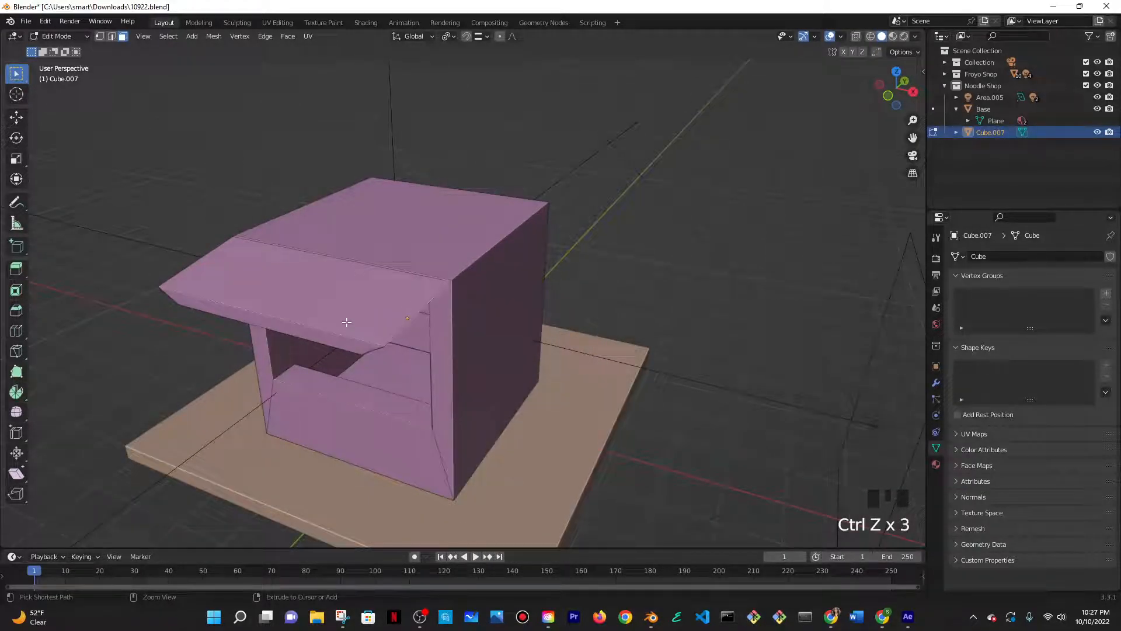
# - Undo the earlier edits until the building's front is back to the framed opening without an extruded awning
pyautogui.hotkey('ctrl', 'z')
pyautogui.hotkey('ctrl', 'z')
pyautogui.hotkey('ctrl', 'z')
pyautogui.hotkey('ctrl', 'z')
pyautogui.hotkey('ctrl', 'z')
pyautogui.hotkey('ctrl', 'z')
pyautogui.hotkey('ctrl', 'z')
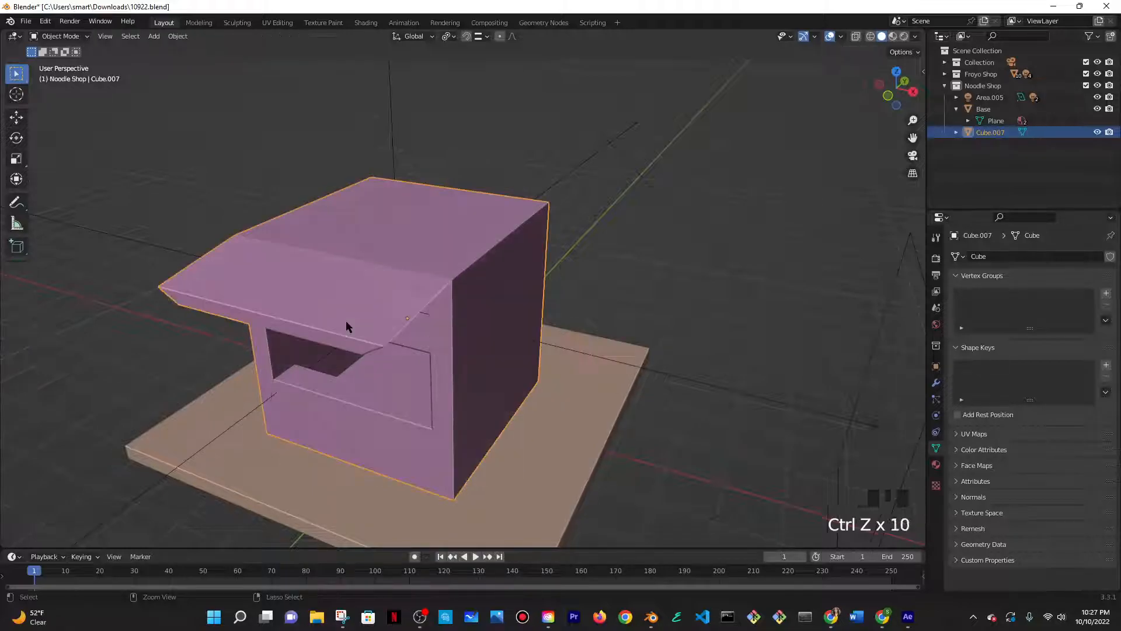
pyautogui.hotkey('ctrl', 'z')
# - Try a horizontal loop cut through the front frame's side posts, slid upward to about 0.72
pyautogui.moveTo(364, 322); pyautogui.dragTo(410, 310, button='middle')
pyautogui.hotkey('ctrl', 'r')
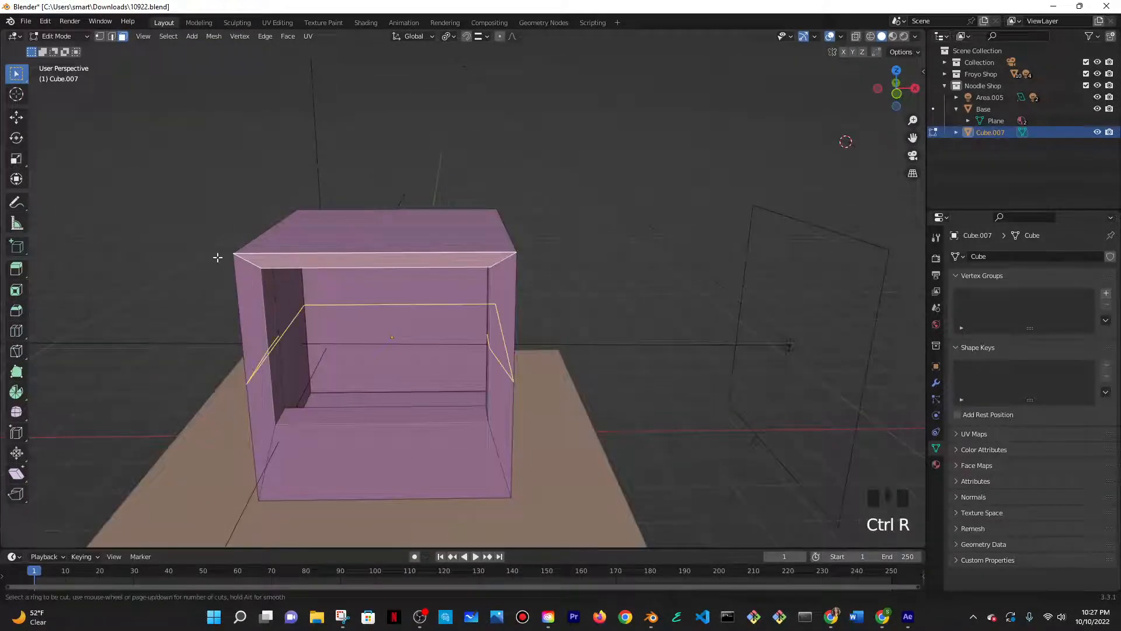
pyautogui.click(223, 283)
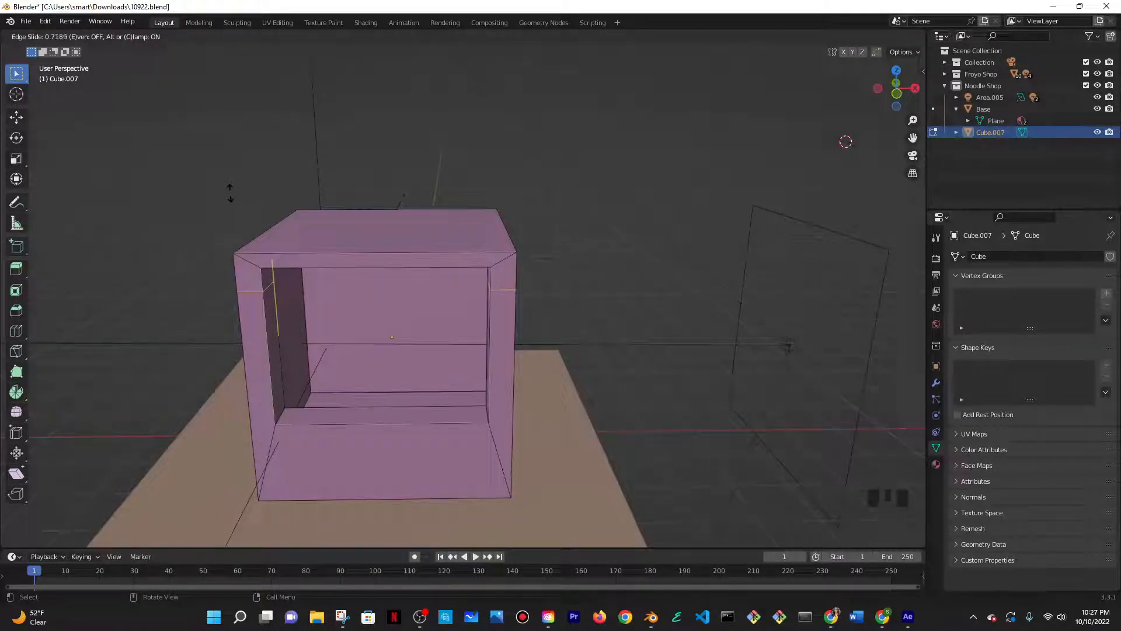
pyautogui.click(230, 193)
pyautogui.hotkey('ctrl', 'z')
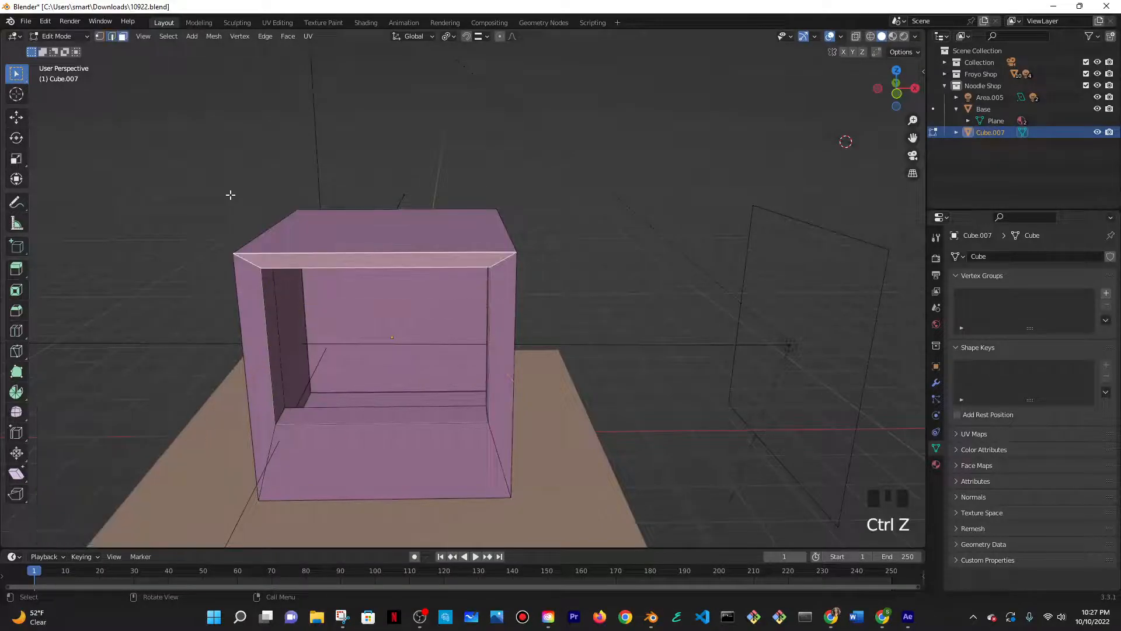
# - Add a separate cube mesh in Object Mode and move it to the front of the building's opening
pyautogui.press('Tab')
pyautogui.press('Tab')
pyautogui.press('Tab')
pyautogui.hotkey('shift', 'a')
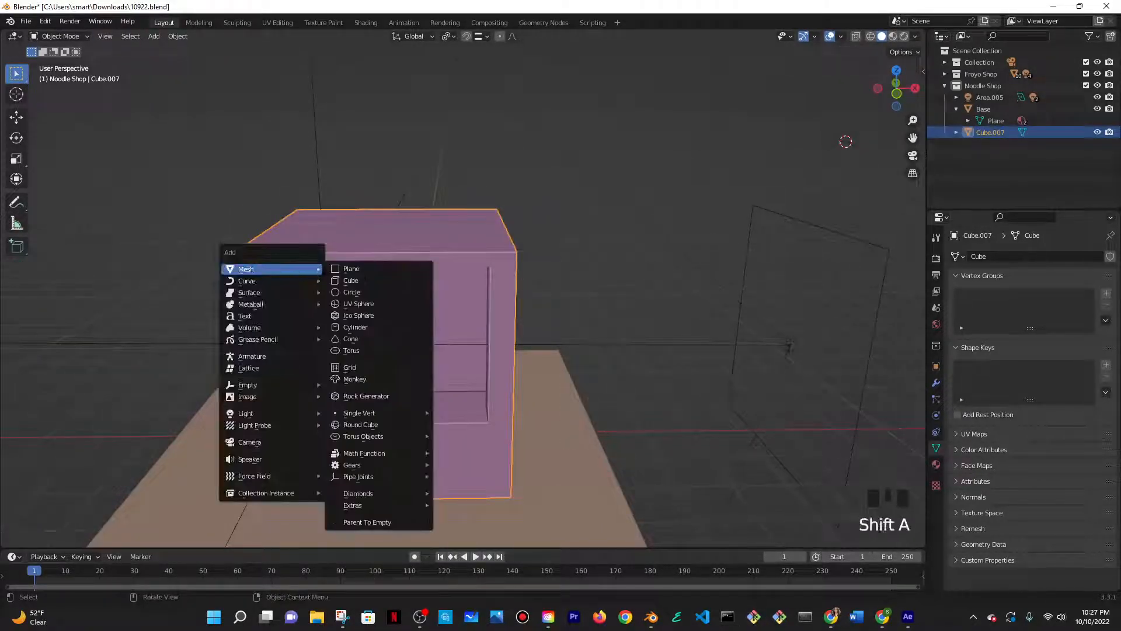
pyautogui.click(344, 277)
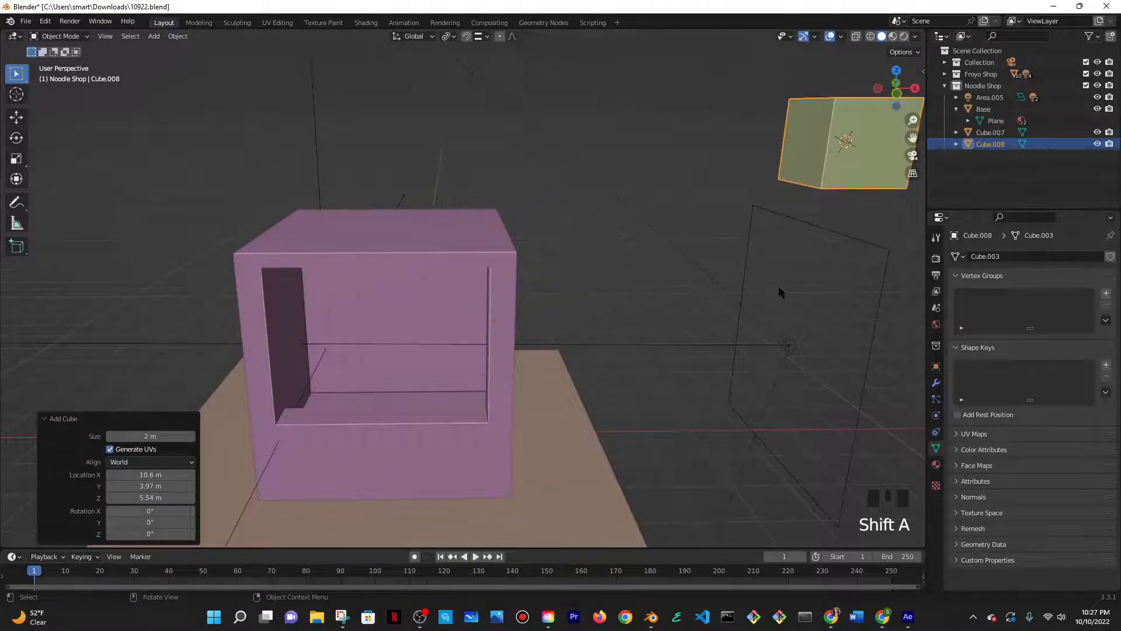
pyautogui.press('g')
pyautogui.click(351, 348)
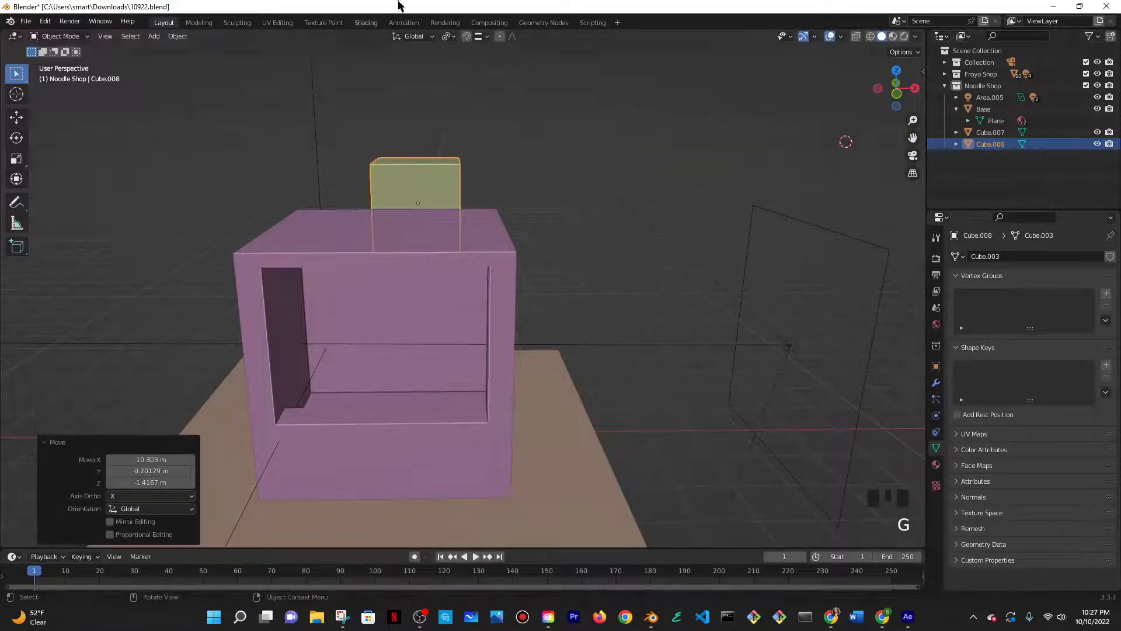
pyautogui.click(466, 36)
pyautogui.press('g')
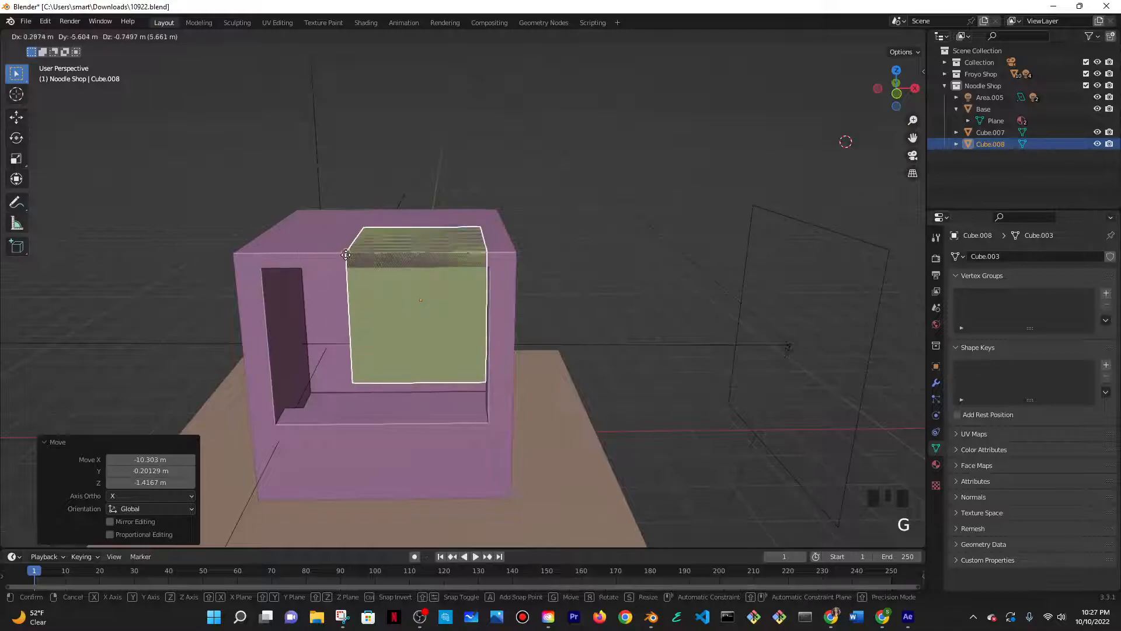
pyautogui.click(497, 301)
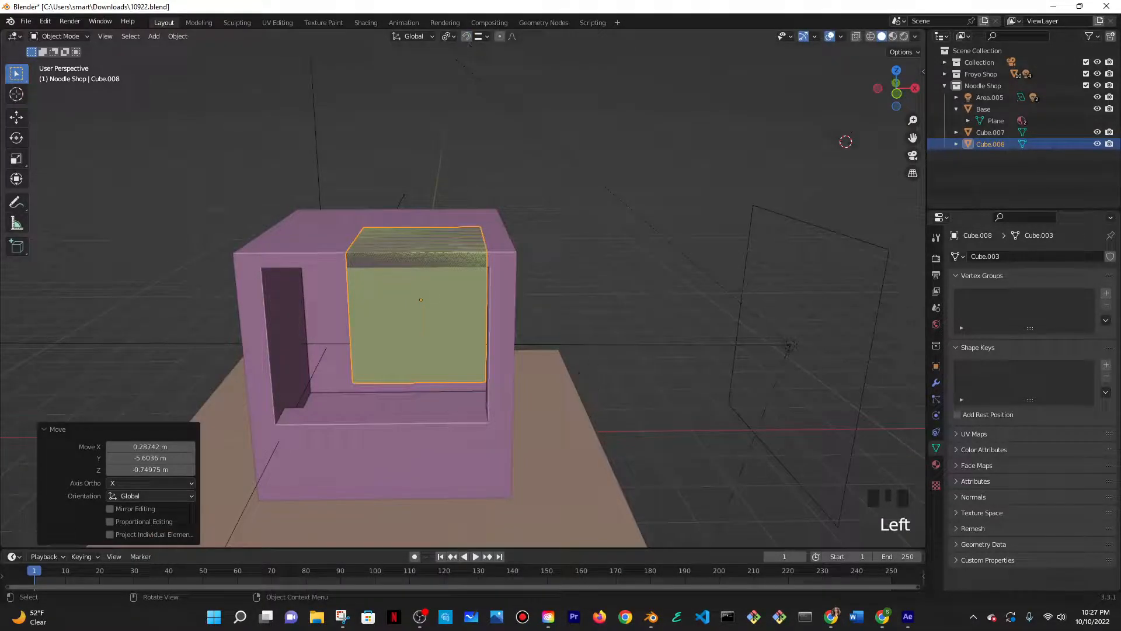
# - Scale the cube uniformly to 0.193 and stretch it along X into a long bar as wide as the opening
pyautogui.press('s')
pyautogui.click(451, 313)
pyautogui.press('s')
pyautogui.press('x')
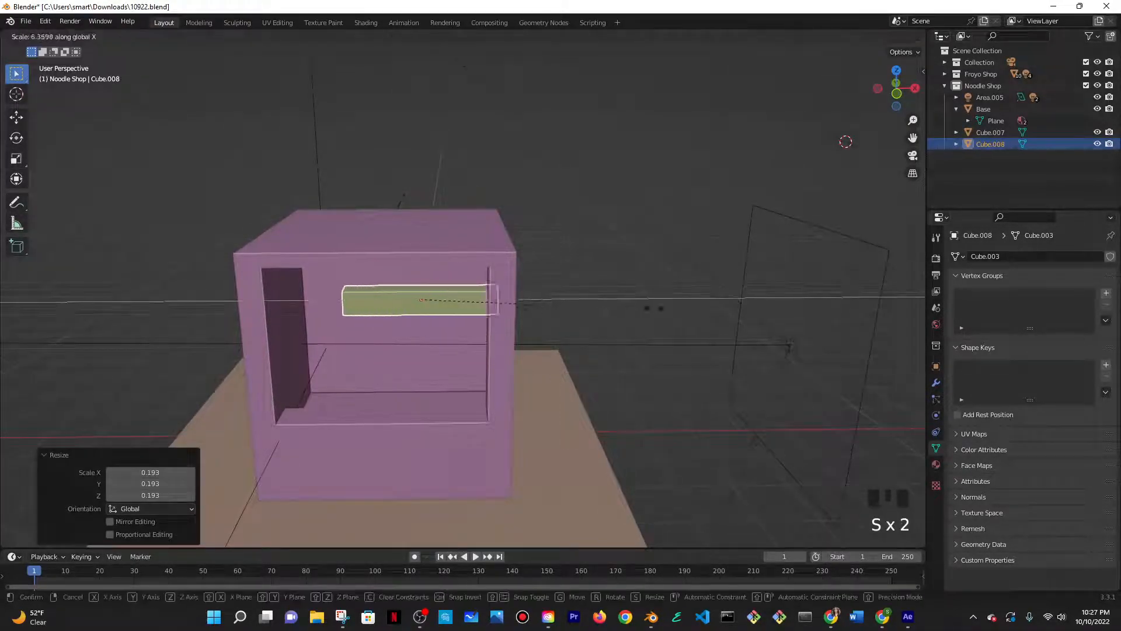
pyautogui.click(738, 307)
# - Reposition the bar so it spans the top of the front opening, just under the roof edge
pyautogui.press('g')
pyautogui.press('x')
pyautogui.click(630, 289)
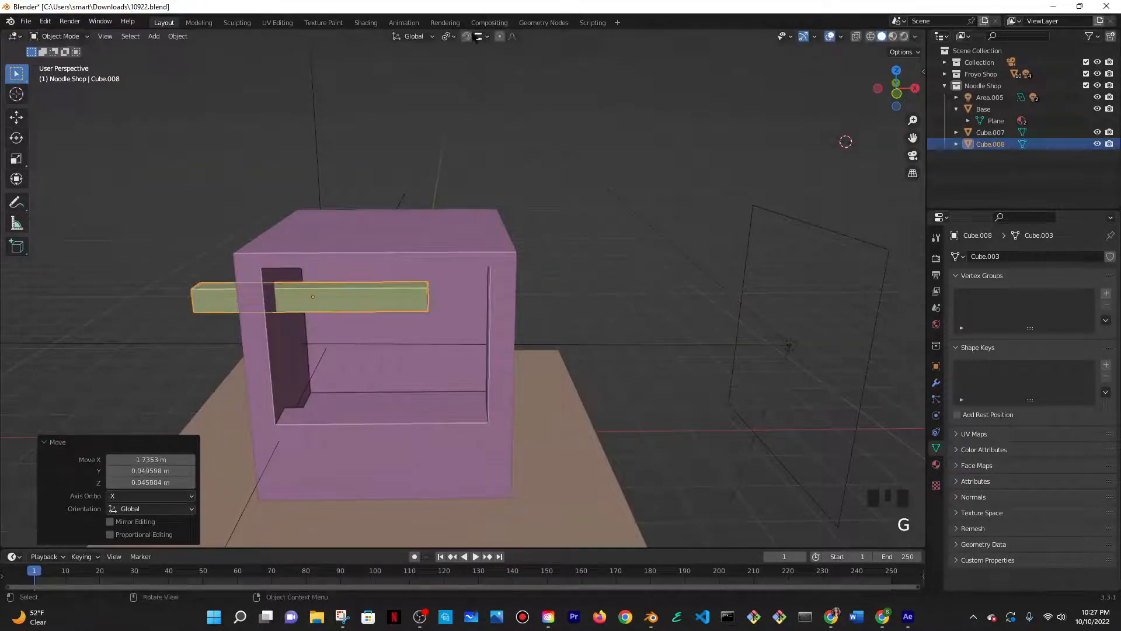
pyautogui.press('g')
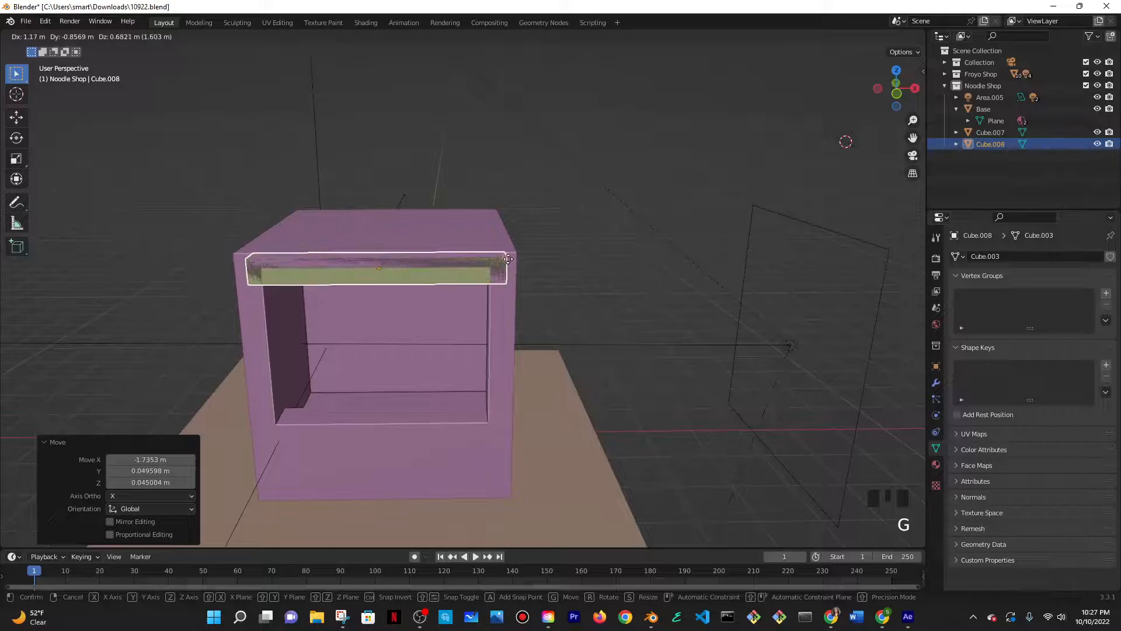
pyautogui.click(465, 46)
# - Enable Face Project snapping and try to snap the bar to the building's front along Y
pyautogui.click(466, 36)
pyautogui.click(481, 36)
pyautogui.click(466, 106)
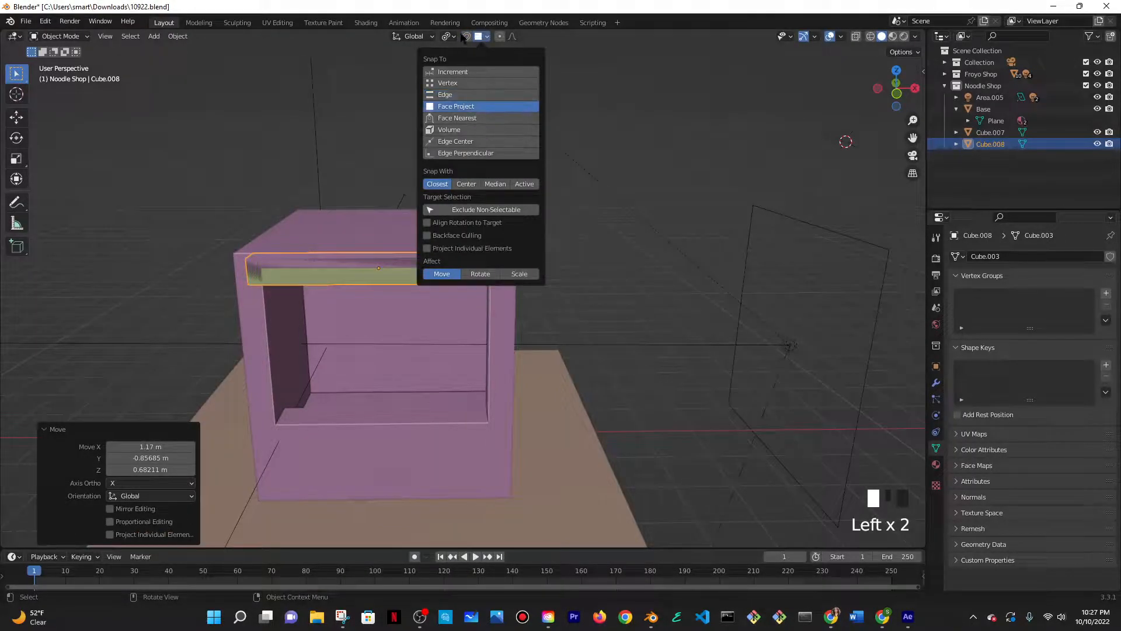
pyautogui.press('g')
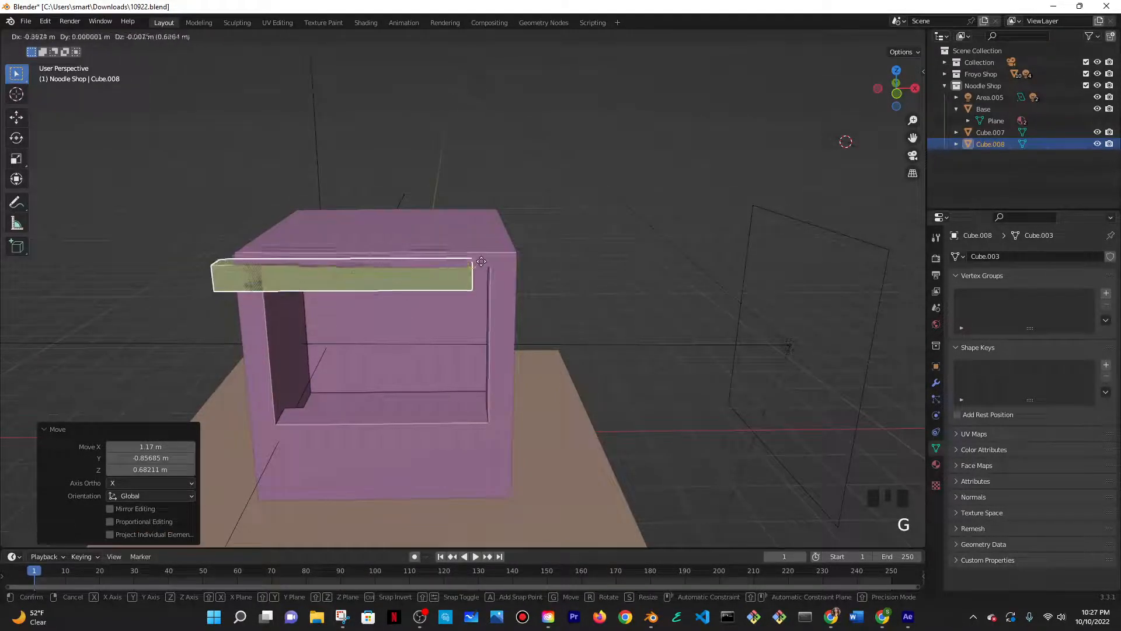
pyautogui.press('y')
pyautogui.click(487, 261)
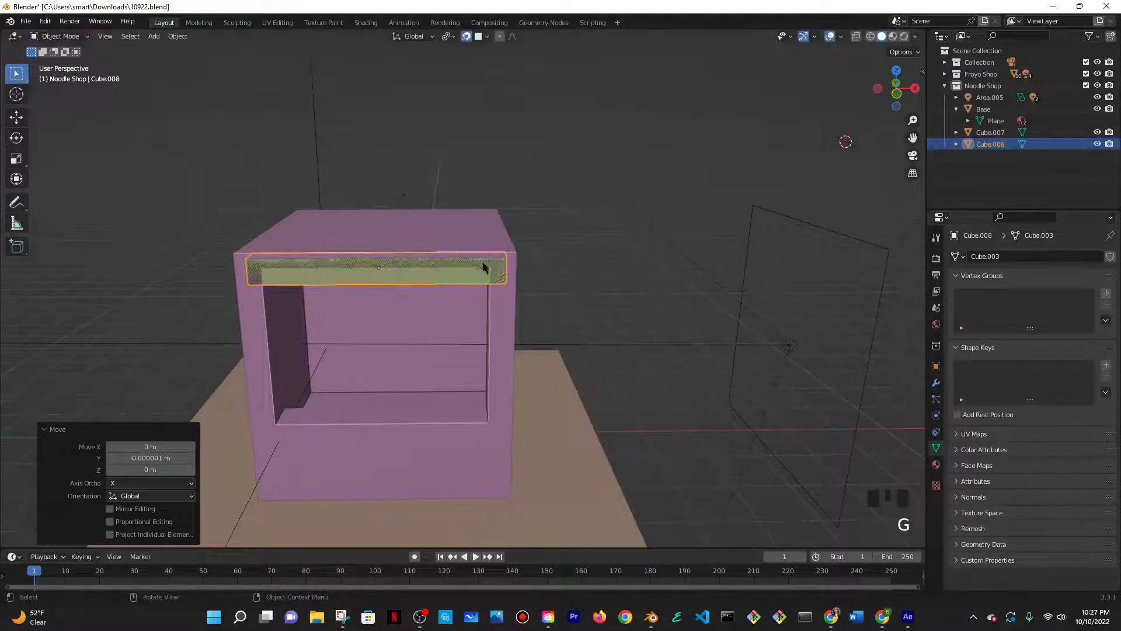
# - Try sliding the bar along Y once more with face snapping still enabled
pyautogui.scroll(2, 408, 332)
pyautogui.moveTo(409, 333); pyautogui.dragTo(434, 336, button='middle')
pyautogui.moveTo(488, 304); pyautogui.dragTo(448, 219, button='middle')
pyautogui.scroll(-2, 457, 313)
pyautogui.scroll(2, 496, 290)
pyautogui.press('Tab')
pyautogui.click(489, 204)
pyautogui.press('Tab')
pyautogui.press('g')
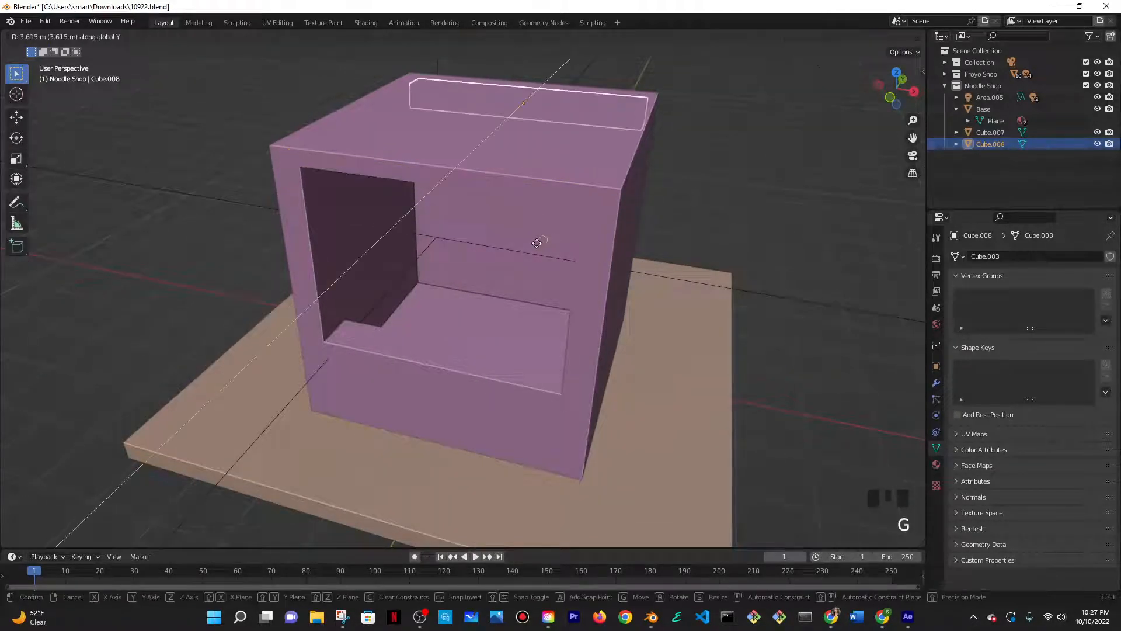
pyautogui.click(394, 199)
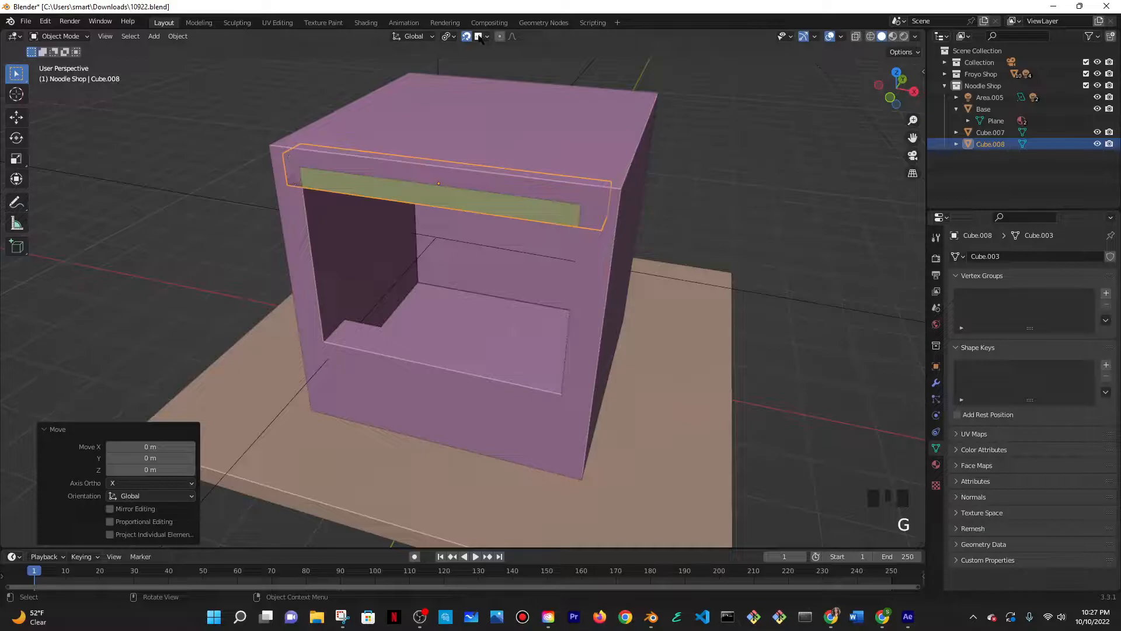
# - Move the bar about 0.4 m forward along Y, out of the building's front wall, without snapping
pyautogui.moveTo(530, 205); pyautogui.dragTo(475, 220, button='middle')
pyautogui.press('g')
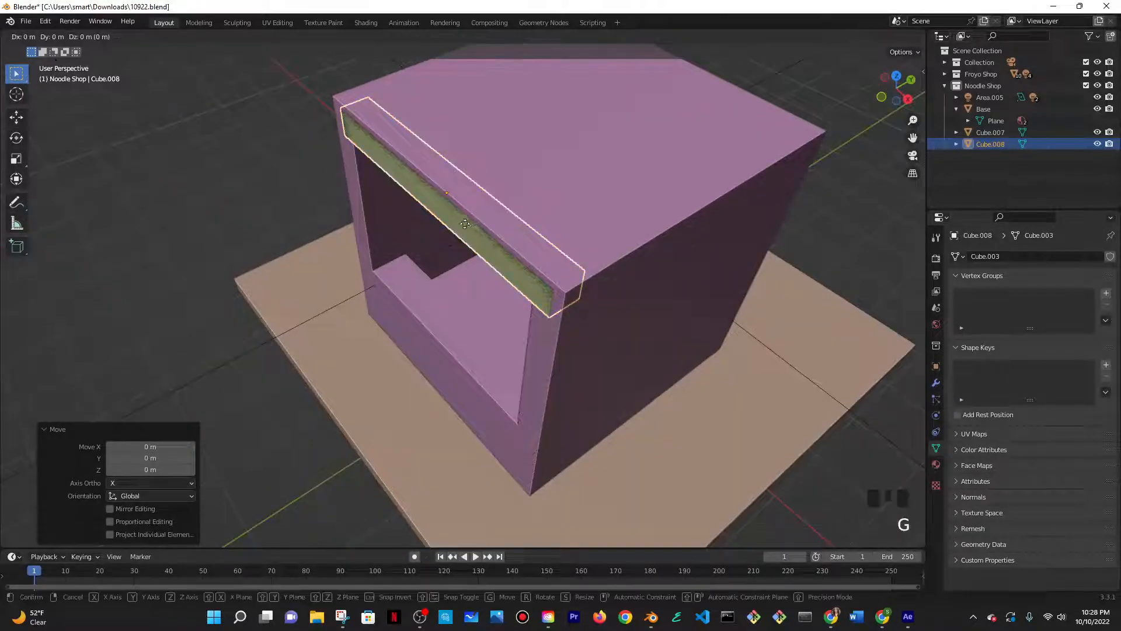
pyautogui.press('y')
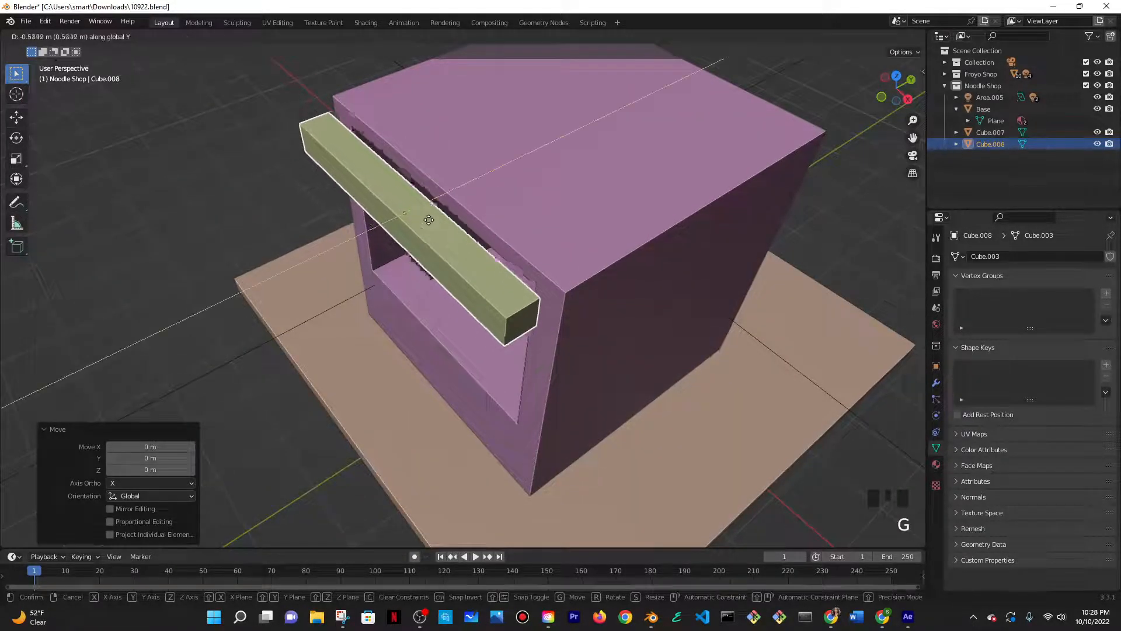
pyautogui.click(468, 261)
# - Widen the bar along X by 1.049 and again by 1.037 so it overhangs the front's width
pyautogui.moveTo(468, 261); pyautogui.dragTo(540, 286, button='middle')
pyautogui.press('s')
pyautogui.press('x')
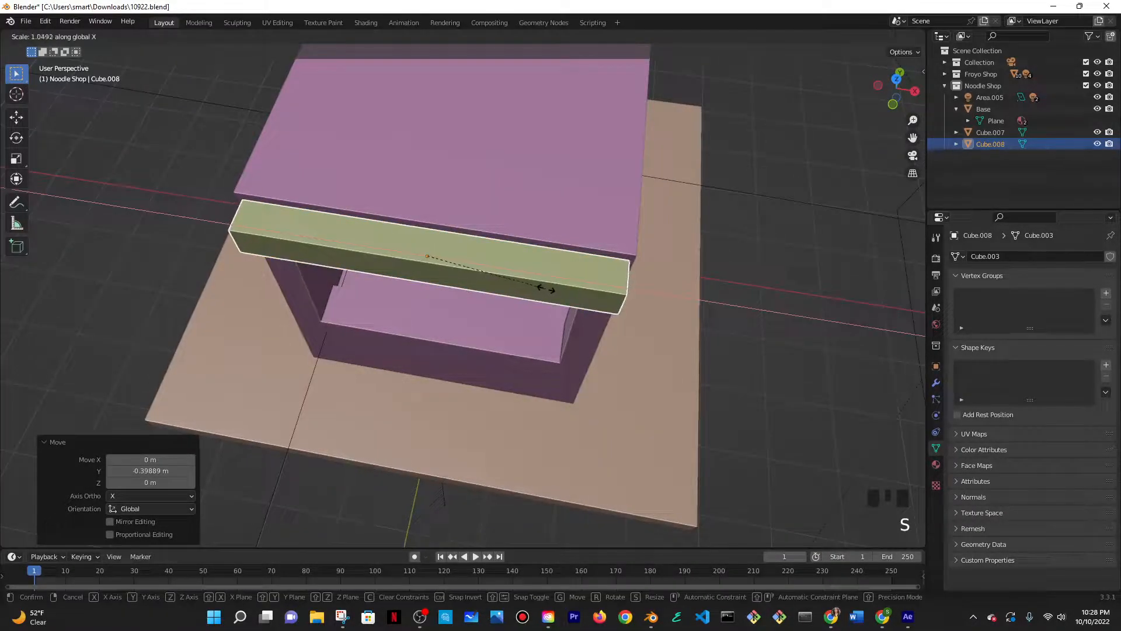
pyautogui.click(546, 293)
pyautogui.press('x')
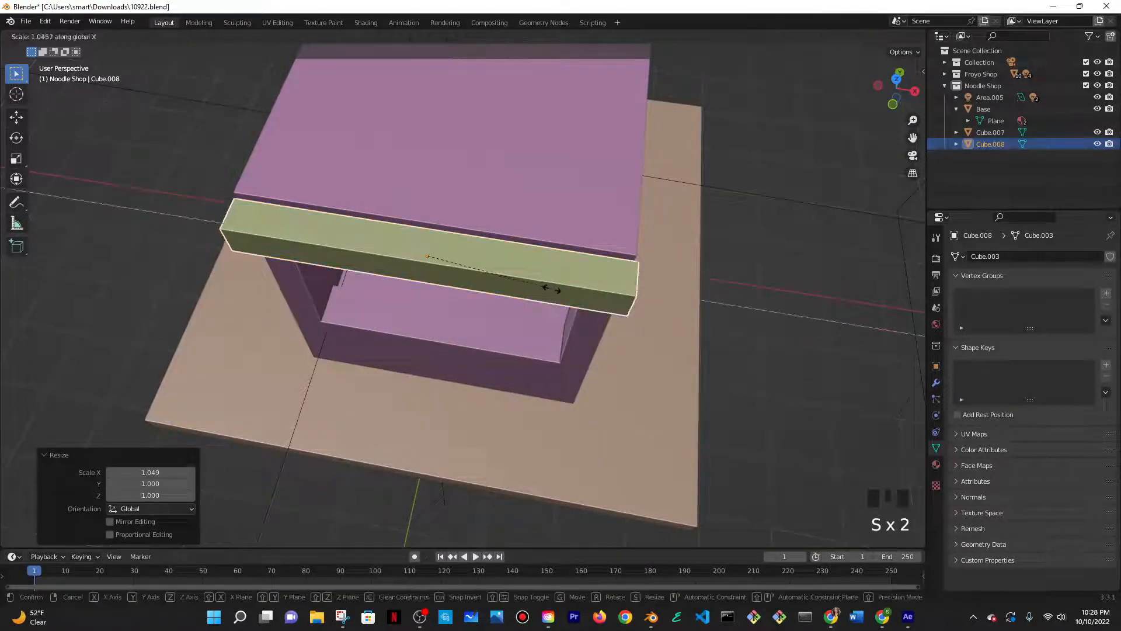
pyautogui.click(550, 288)
# - Move the bar slightly back along Y against the front wall and raise it about 0.107 m along Z
pyautogui.press('g')
pyautogui.press('y')
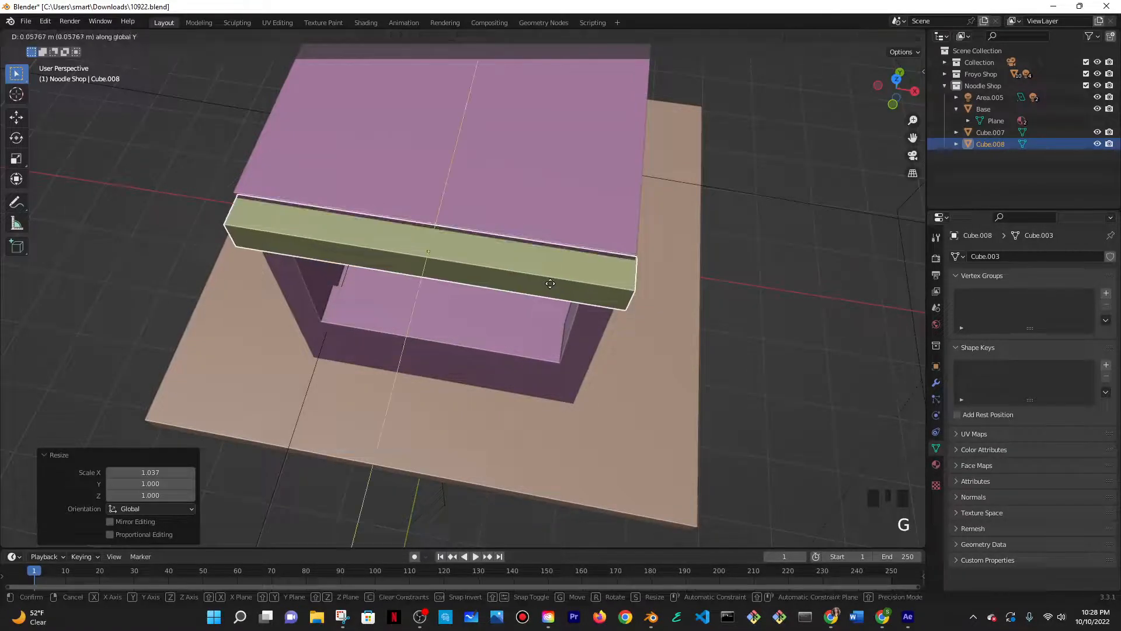
pyautogui.click(547, 285)
pyautogui.moveTo(548, 285); pyautogui.dragTo(590, 236, button='middle')
pyautogui.press('g')
pyautogui.click(503, 198)
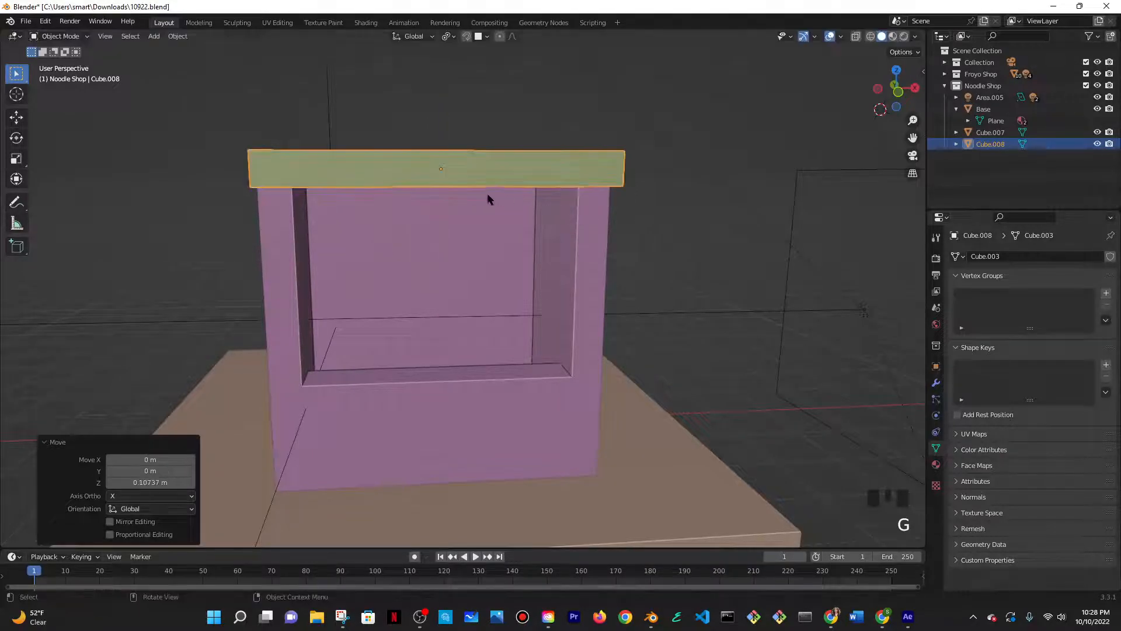
# - Extrude the bar's front face outward about 1.3 m in Edit Mode to form an awning
pyautogui.press('Tab')
pyautogui.moveTo(428, 181); pyautogui.dragTo(403, 202, button='middle')
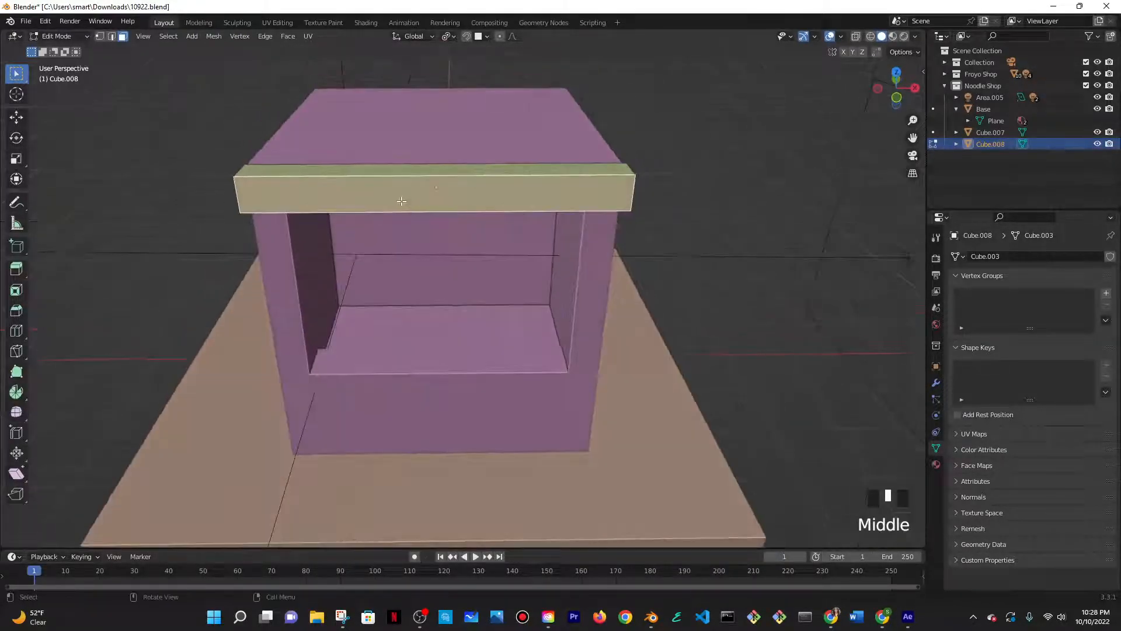
pyautogui.moveTo(498, 239); pyautogui.dragTo(481, 250, button='middle')
pyautogui.scroll(-5, 481, 250)
pyautogui.press('e')
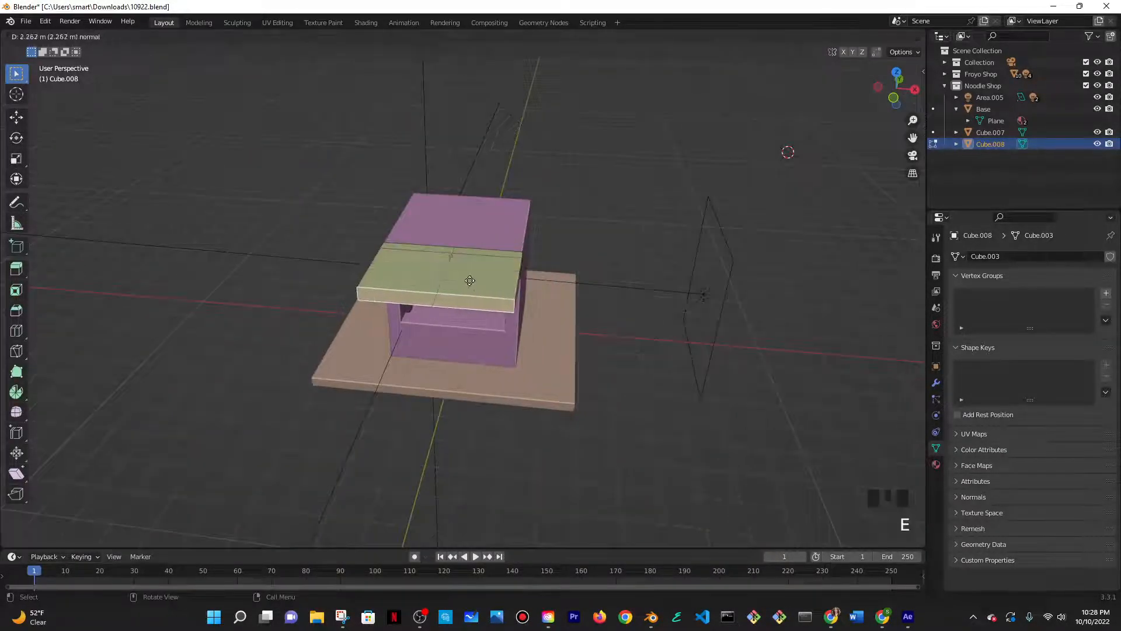
pyautogui.click(467, 271)
# - Lower the extruded awning's front face along Z to slope it, and inspect the shape from the side
pyautogui.moveTo(466, 271); pyautogui.dragTo(486, 289, button='middle')
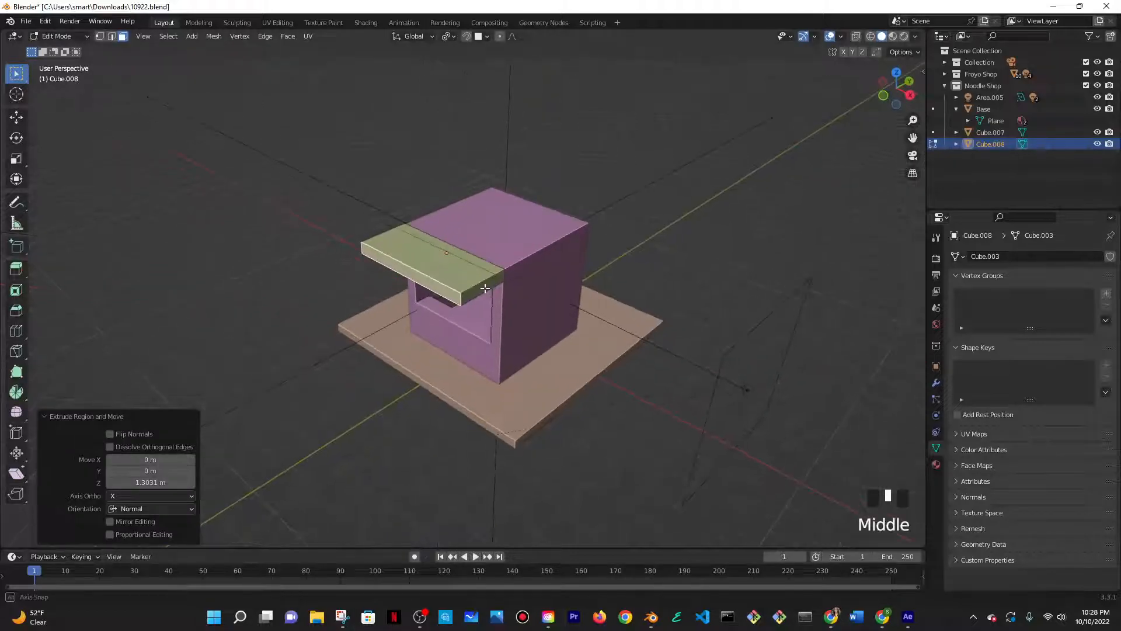
pyautogui.press('g')
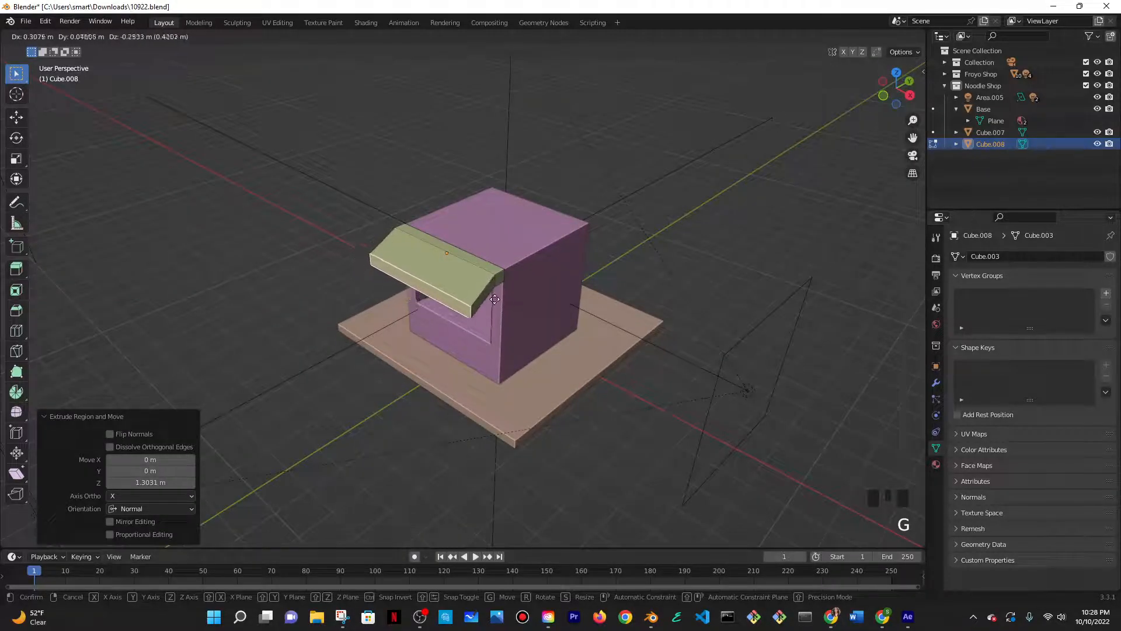
pyautogui.press('z')
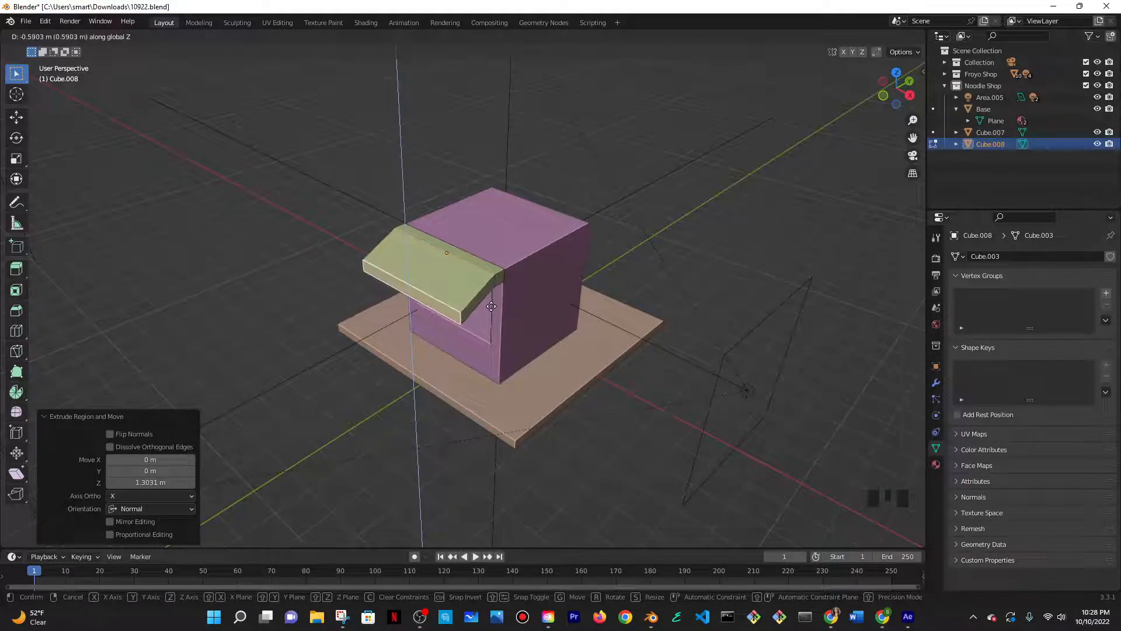
pyautogui.click(491, 300)
pyautogui.press('Tab')
pyautogui.moveTo(491, 300); pyautogui.dragTo(604, 310, button='middle')
pyautogui.scroll(2, 604, 310)
pyautogui.scroll(4, 604, 310)
pyautogui.scroll(-2, 578, 275)
pyautogui.press('Tab')
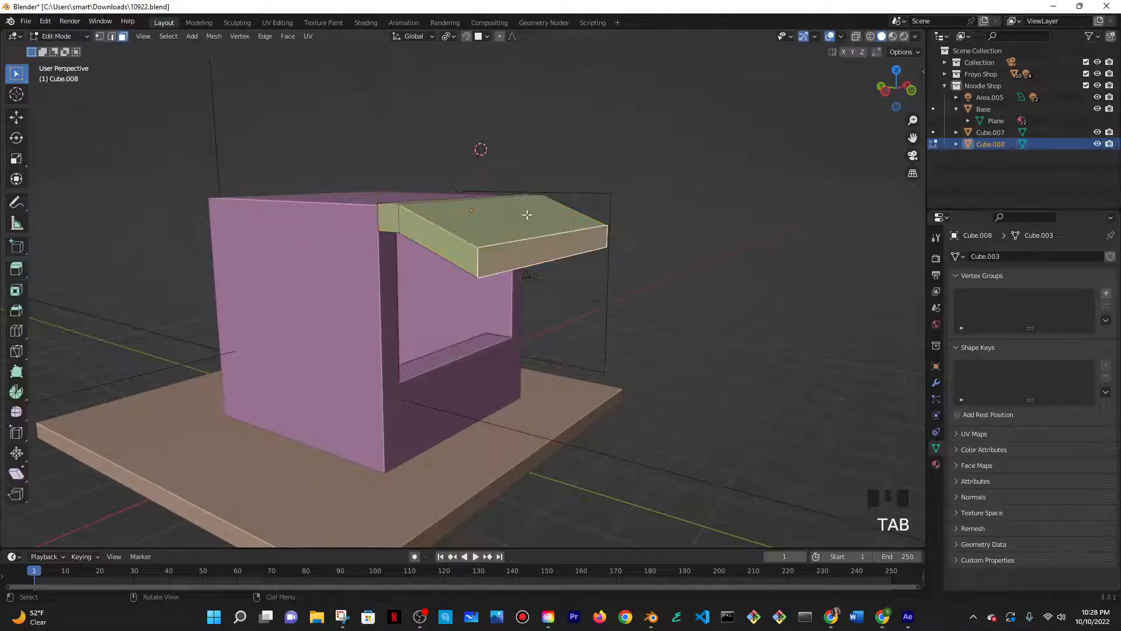
# - Undo the awning's slope and extrusion, going back to the plain bar
pyautogui.hotkey('ctrl', 'z')
pyautogui.hotkey('ctrl', 'z')
pyautogui.hotkey('ctrl', 'z')
pyautogui.hotkey('ctrl', 'z')
pyautogui.hotkey('ctrl', 'z')
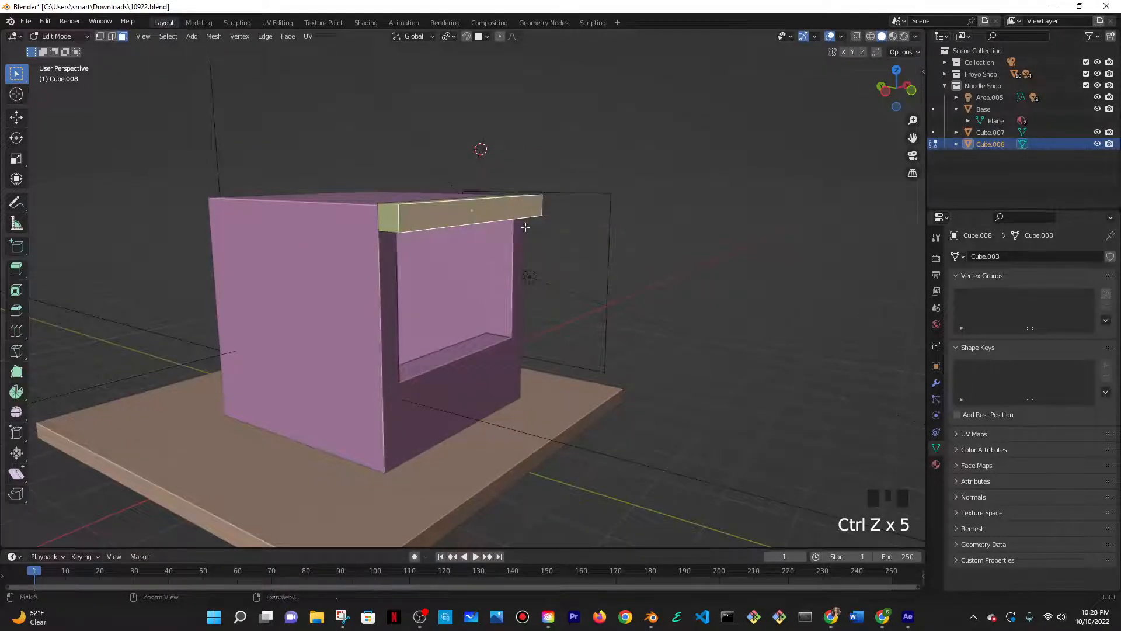
# - Scale the whole bar to 0.549 along Z in Object Mode and raise it about 0.046 m to the roof edge
pyautogui.scroll(2, 420, 248)
pyautogui.keyDown('shift'); pyautogui.moveTo(421, 248); pyautogui.dragTo(530, 312, button='middle'); pyautogui.keyUp('shift')
pyautogui.press('Tab')
pyautogui.press('Tab')
pyautogui.press('Tab')
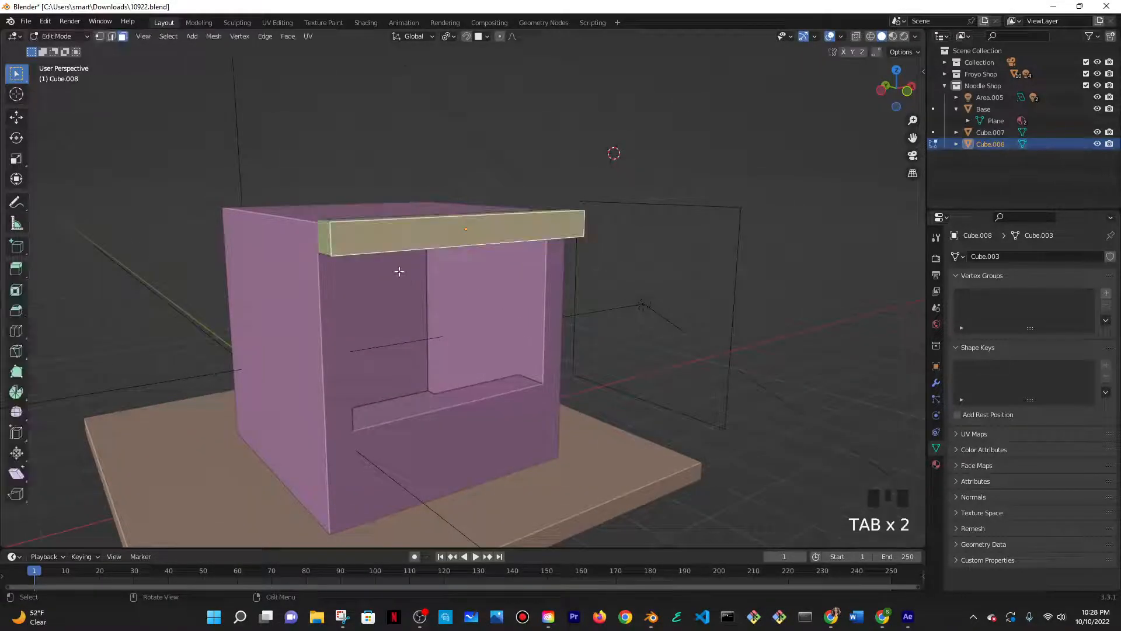
pyautogui.press('s')
pyautogui.press('z')
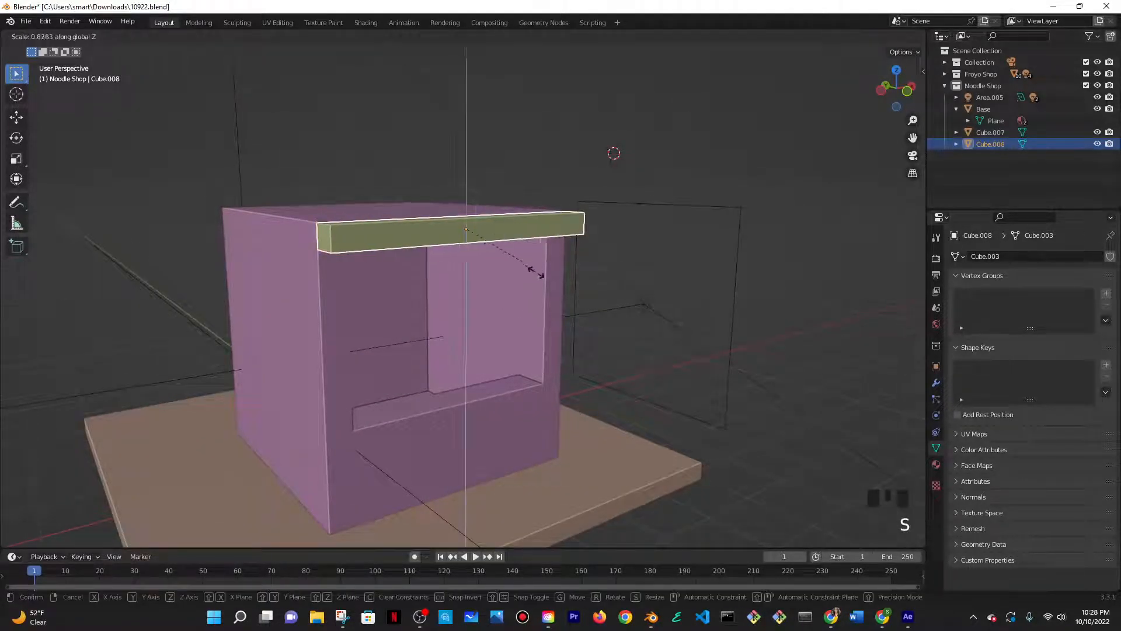
pyautogui.click(510, 264)
pyautogui.press('g')
pyautogui.press('z')
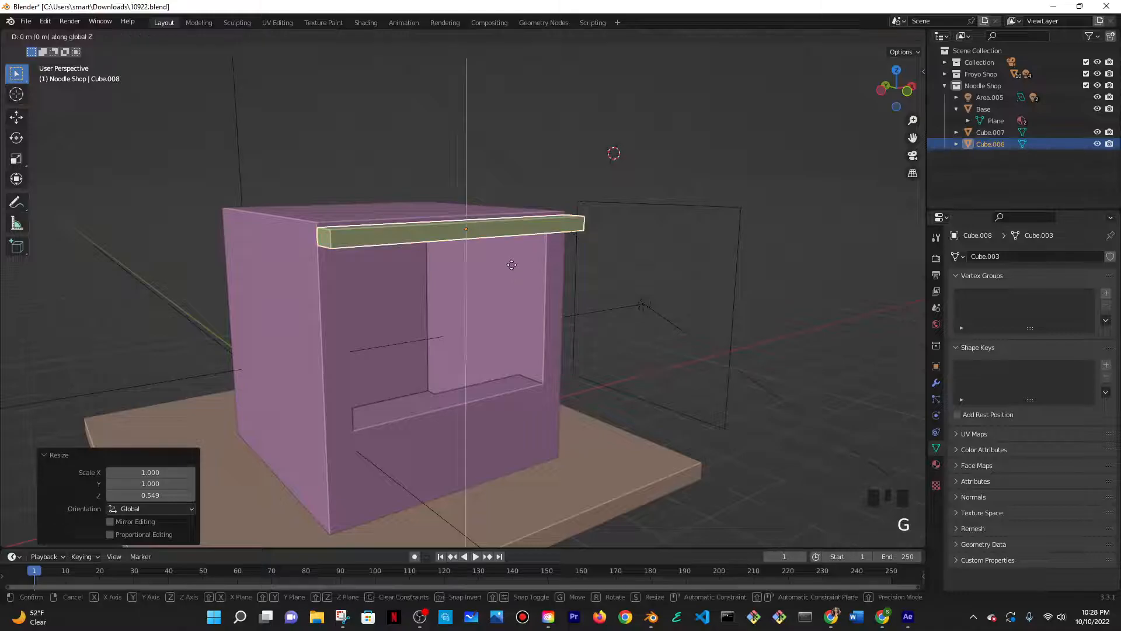
pyautogui.click(510, 267)
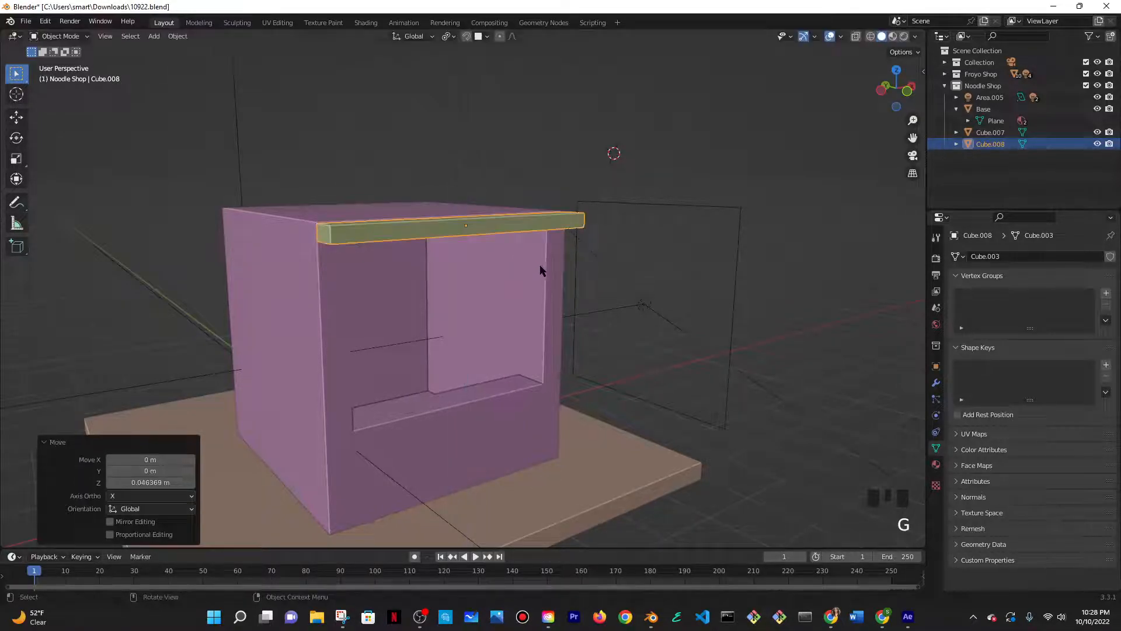
# - Thin the roof-edge bar by scaling it along Y by 0.575 and again by 0.758
pyautogui.press('s')
pyautogui.press('x')
pyautogui.press('y')
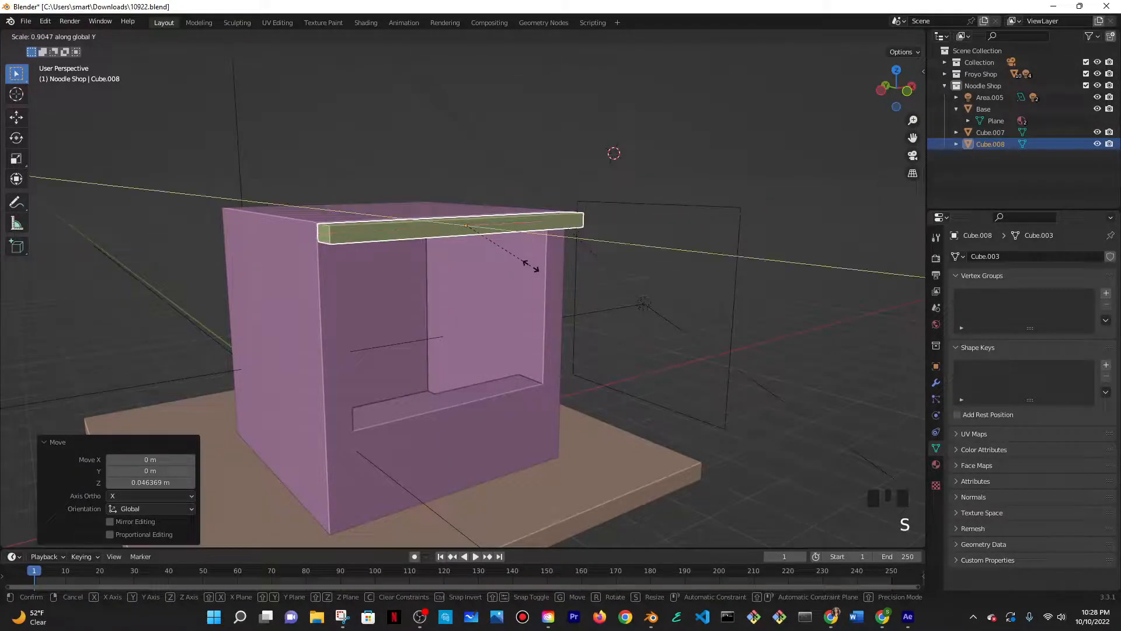
pyautogui.click(503, 260)
pyautogui.moveTo(500, 263); pyautogui.dragTo(493, 355, button='middle')
pyautogui.press('s')
pyautogui.press('y')
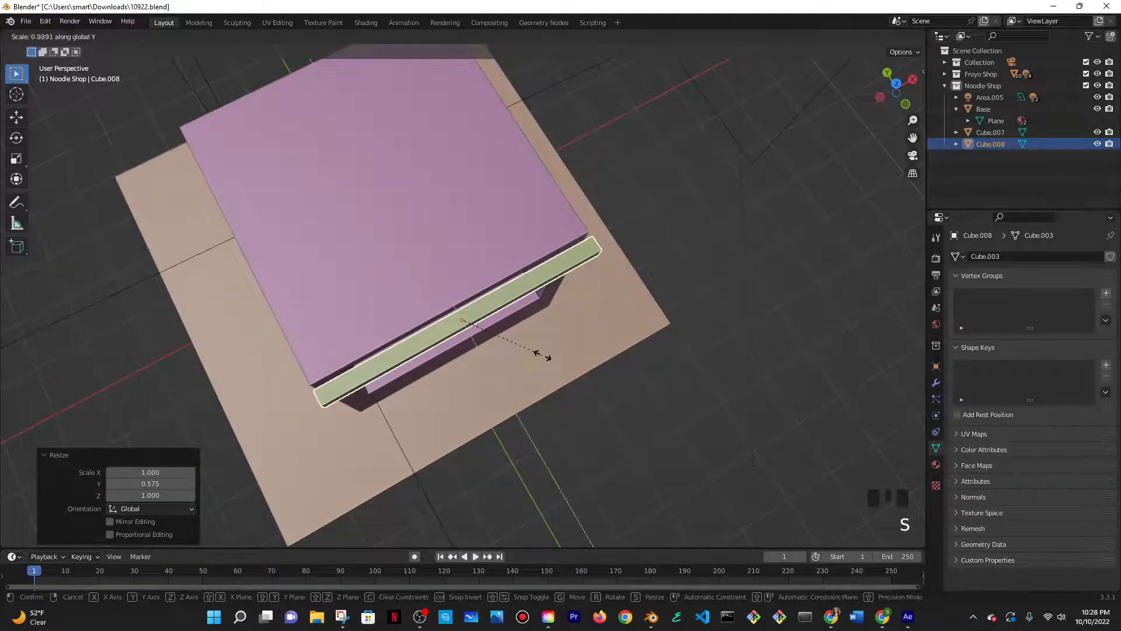
pyautogui.click(524, 343)
# - Move the thinned bar along Y until it sits against the shop's front roof edge
pyautogui.press('g')
pyautogui.press('y')
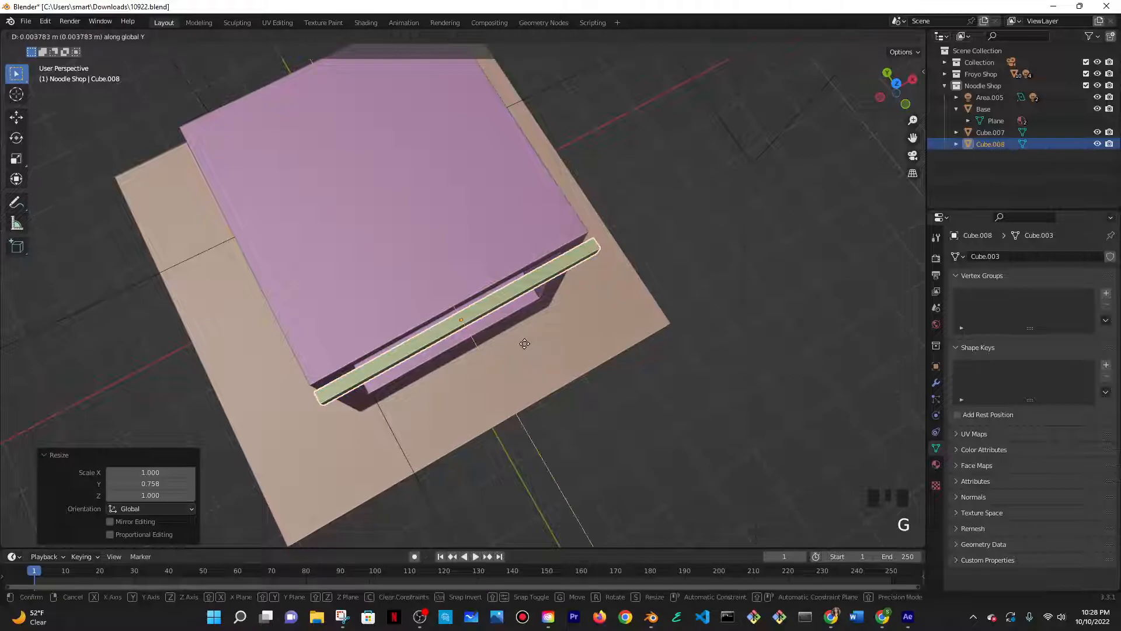
pyautogui.click(540, 335)
pyautogui.moveTo(549, 331); pyautogui.dragTo(452, 229, button='middle')
# - Extrude the bar's front face outward about 1.21 m in Edit Mode to form the awning
pyautogui.press('Tab')
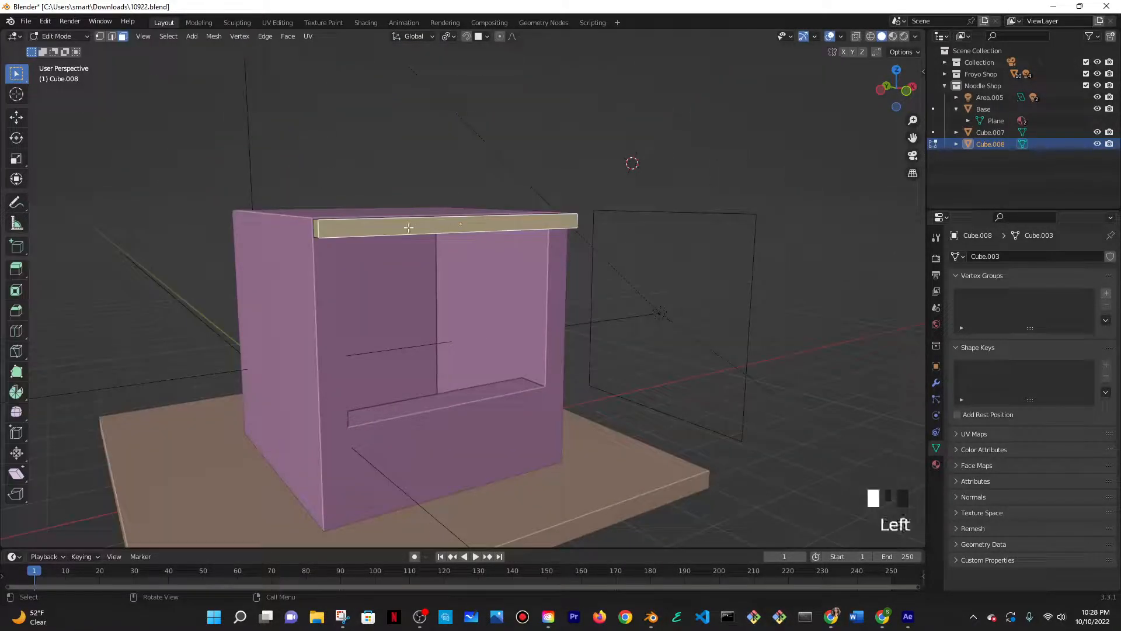
pyautogui.press('e')
pyautogui.moveTo(538, 327); pyautogui.dragTo(593, 357, button='middle')
pyautogui.click(598, 349)
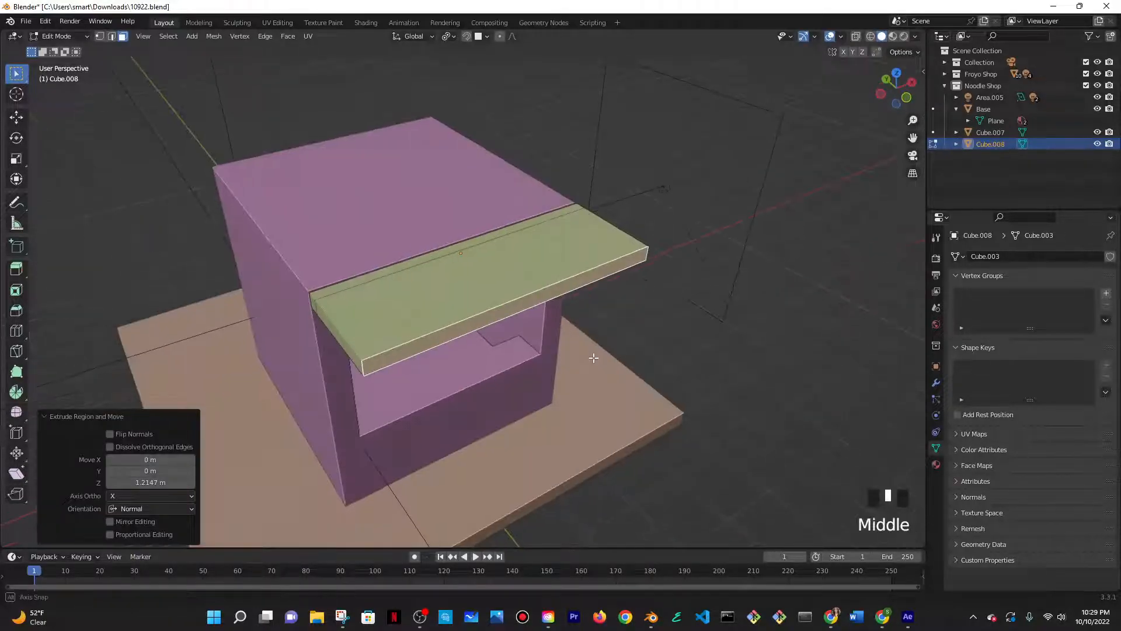
# - Lower the awning's front face along Z to slope it downward, and return to Object Mode
pyautogui.press('g')
pyautogui.press('z')
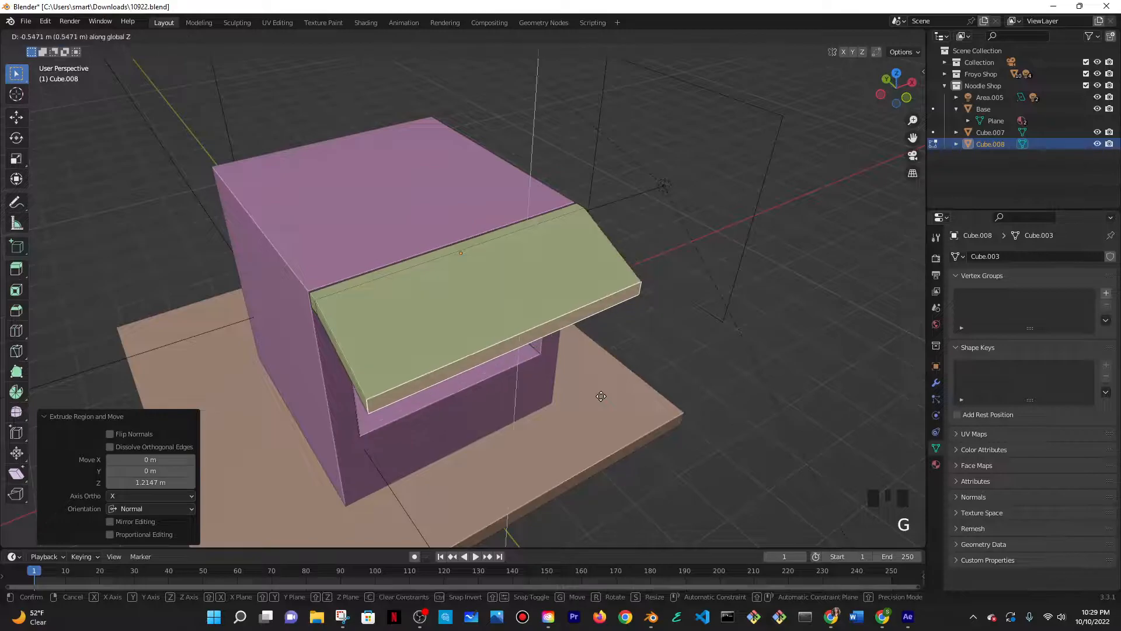
pyautogui.click(625, 381)
pyautogui.press('Tab')
# - Examine the froyo shop's building and awnings up close as a reference for the noodle shop
pyautogui.moveTo(625, 380); pyautogui.dragTo(553, 383, button='middle')
pyautogui.scroll(-5, 560, 318)
pyautogui.scroll(-2, 554, 382)
pyautogui.keyDown('shift'); pyautogui.moveTo(200, 240); pyautogui.dragTo(751, 338, button='middle'); pyautogui.keyUp('shift')
pyautogui.keyDown('shift'); pyautogui.moveTo(335, 202); pyautogui.dragTo(451, 280, button='middle'); pyautogui.keyUp('shift')
pyautogui.scroll(3, 370, 177)
pyautogui.keyDown('shift'); pyautogui.moveTo(645, 324); pyautogui.dragTo(745, 374, button='middle'); pyautogui.keyUp('shift')
pyautogui.scroll(1, 629, 347)
pyautogui.keyDown('shift'); pyautogui.moveTo(629, 347); pyautogui.dragTo(658, 361, button='middle'); pyautogui.keyUp('shift')
pyautogui.click(327, 228)
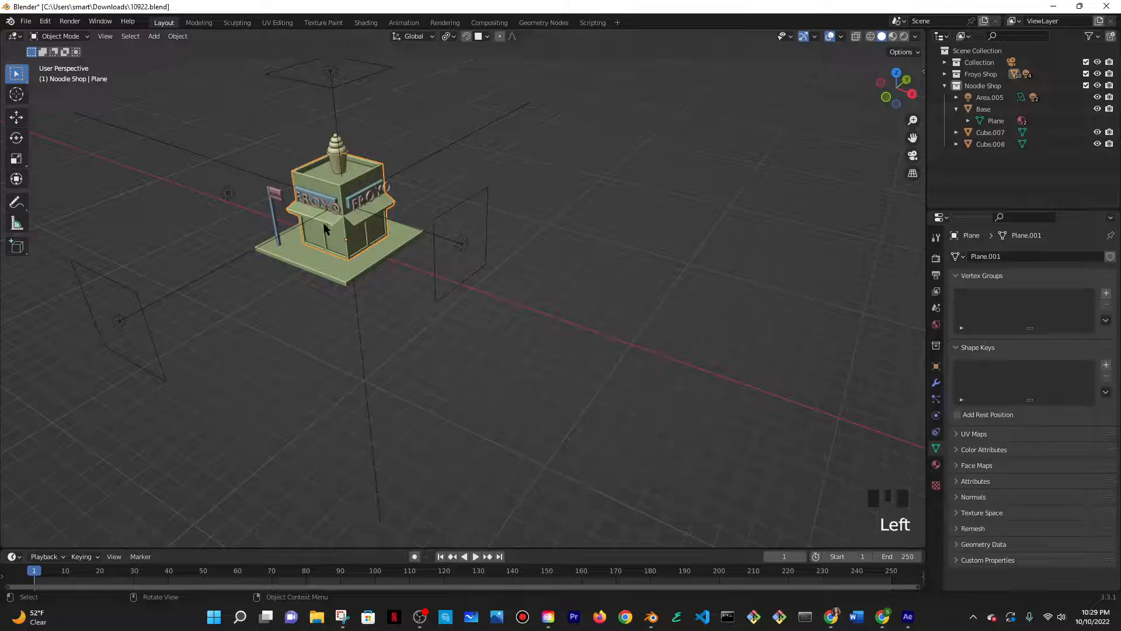
pyautogui.press('KP_Decimal')
pyautogui.moveTo(417, 411); pyautogui.dragTo(380, 359, button='middle')
pyautogui.scroll(4, 380, 363)
pyautogui.click(319, 224)
pyautogui.moveTo(306, 229); pyautogui.dragTo(199, 257, button='middle')
# - Go back to the noodle shop and frame its sloped awning to compare it with the froyo shop
pyautogui.scroll(-18, 370, 257)
pyautogui.keyDown('shift'); pyautogui.moveTo(307, 321); pyautogui.dragTo(470, 347, button='middle'); pyautogui.keyUp('shift')
pyautogui.scroll(8, 470, 346)
pyautogui.keyDown('shift'); pyautogui.moveTo(461, 386); pyautogui.dragTo(477, 276, button='middle'); pyautogui.keyUp('shift')
pyautogui.scroll(-4, 477, 275)
pyautogui.click(468, 259)
pyautogui.press('KP_Decimal')
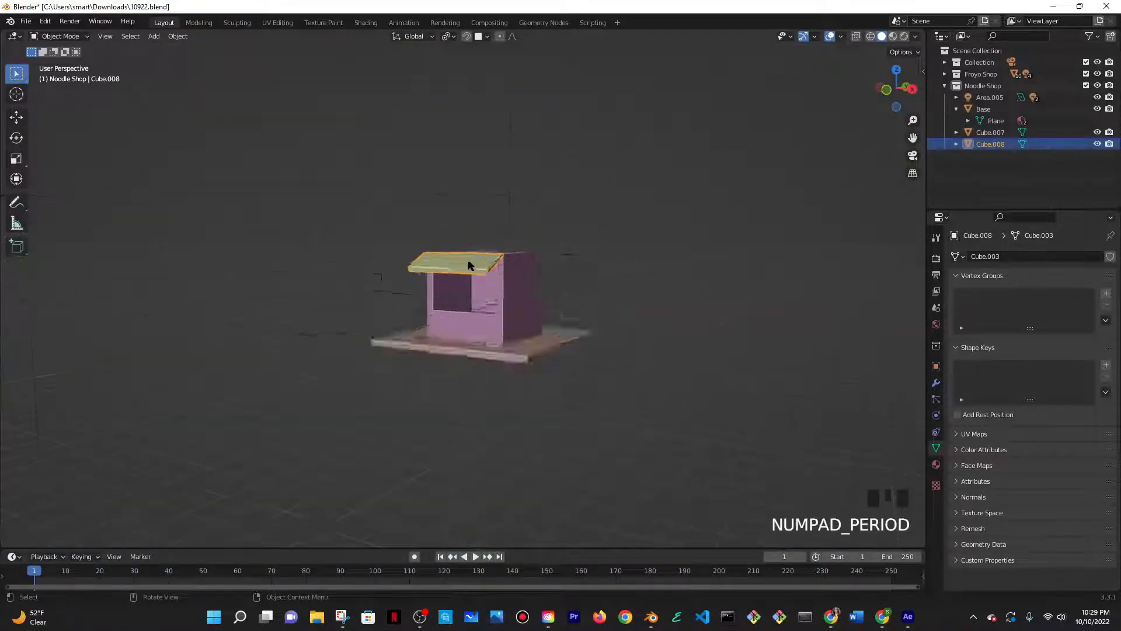
pyautogui.scroll(-2, 603, 261)
pyautogui.moveTo(603, 261); pyautogui.dragTo(636, 200, button='middle')
pyautogui.scroll(3, 588, 273)
# - Preview the scene in rendered shading, switch back to solid shading and inspect the shop from several angles
pyautogui.click(903, 37)
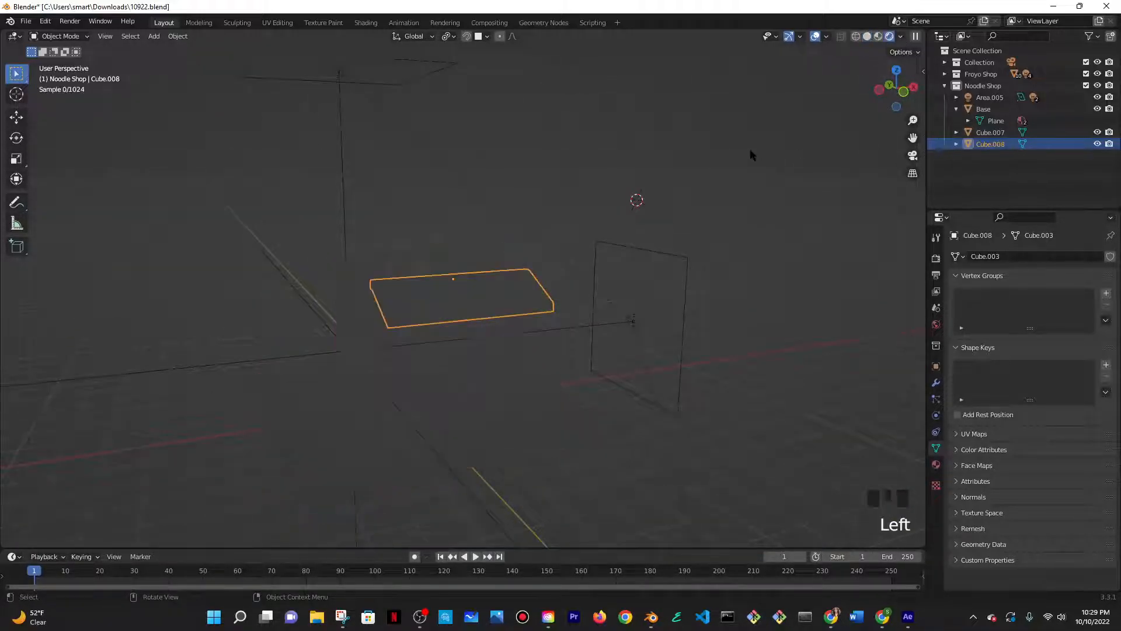
pyautogui.click(867, 36)
pyautogui.moveTo(604, 313); pyautogui.dragTo(554, 342, button='middle')
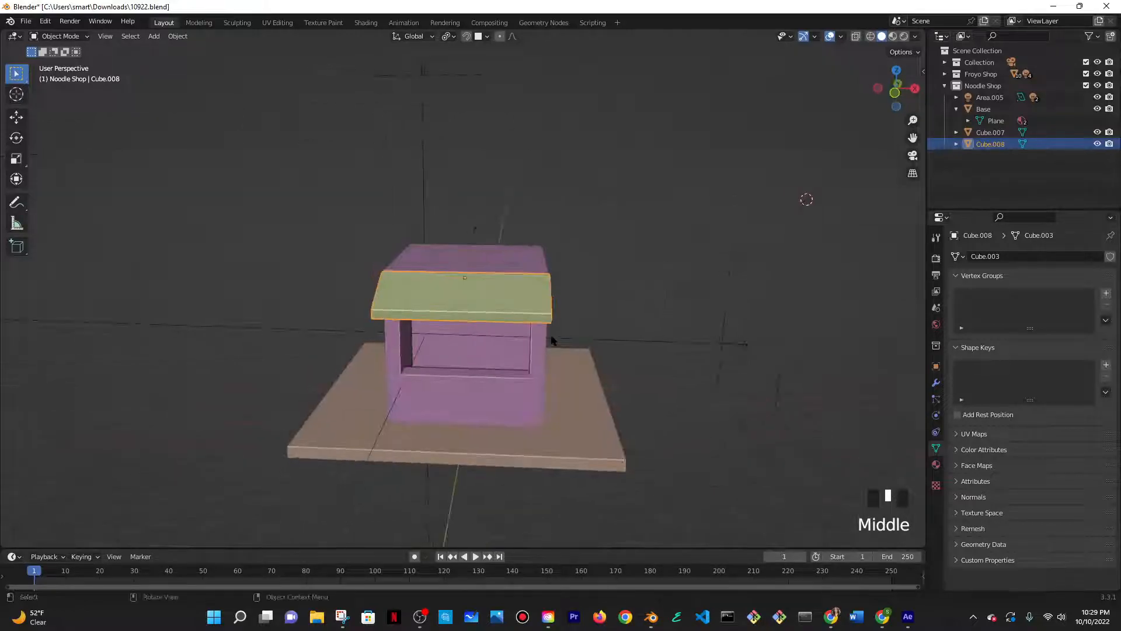
pyautogui.scroll(5, 386, 379)
pyautogui.scroll(-3, 458, 421)
pyautogui.keyDown('shift'); pyautogui.moveTo(463, 425); pyautogui.dragTo(485, 448, button='middle'); pyautogui.keyUp('shift')
pyautogui.scroll(-3, 437, 384)
pyautogui.scroll(-3, 437, 384)
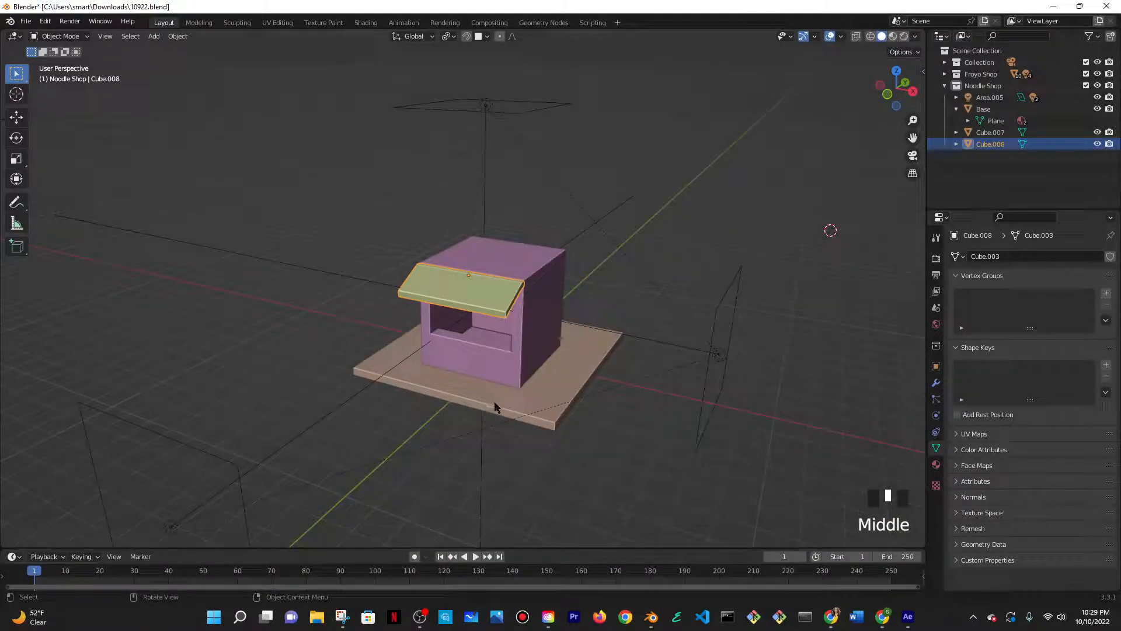
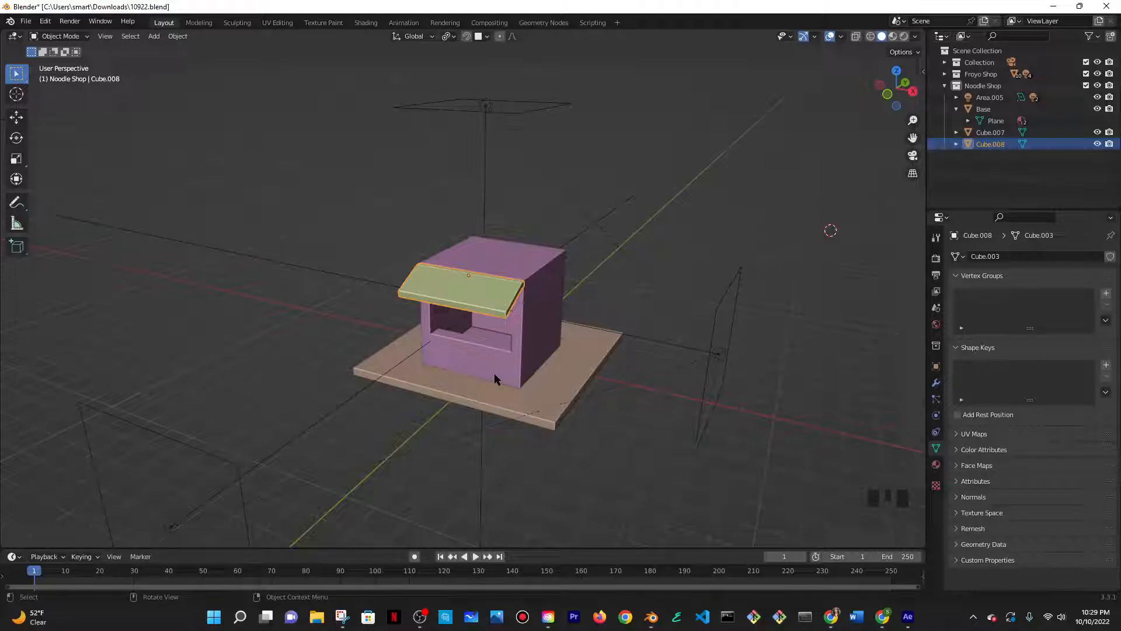
# - Add a 2 m cube mesh to the Noodle Shop collection
pyautogui.scroll(2, 482, 300)
pyautogui.keyDown('shift'); pyautogui.moveTo(481, 300); pyautogui.dragTo(444, 304, button='middle'); pyautogui.keyUp('shift')
pyautogui.scroll(3, 558, 330)
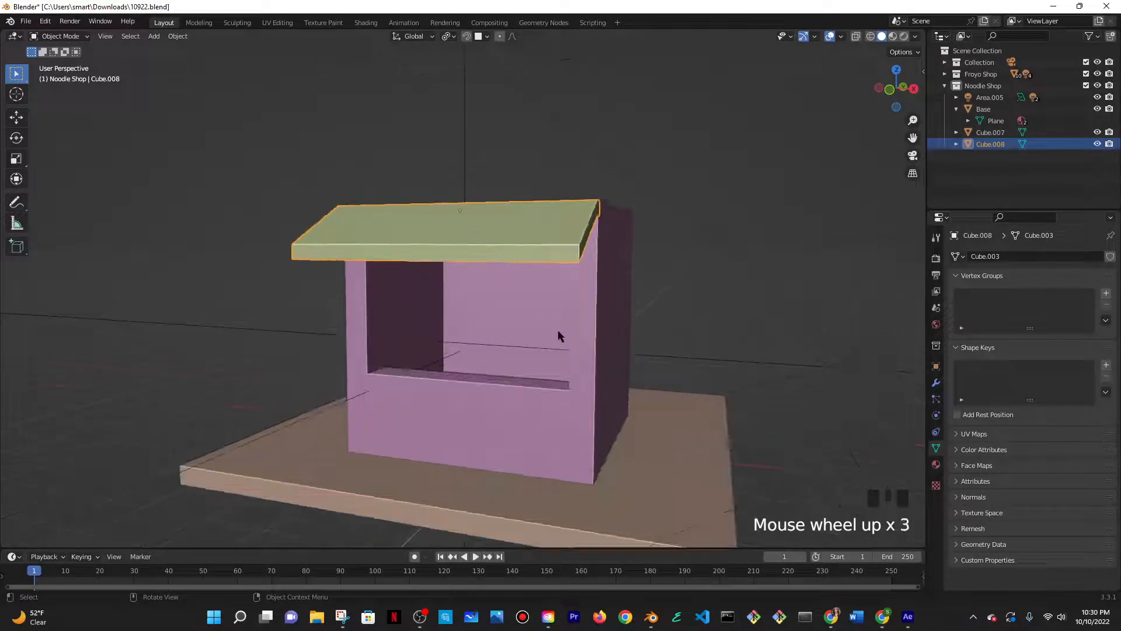
pyautogui.scroll(-1, 559, 329)
pyautogui.keyDown('shift'); pyautogui.moveTo(558, 329); pyautogui.dragTo(519, 335, button='middle'); pyautogui.keyUp('shift')
pyautogui.click(430, 339)
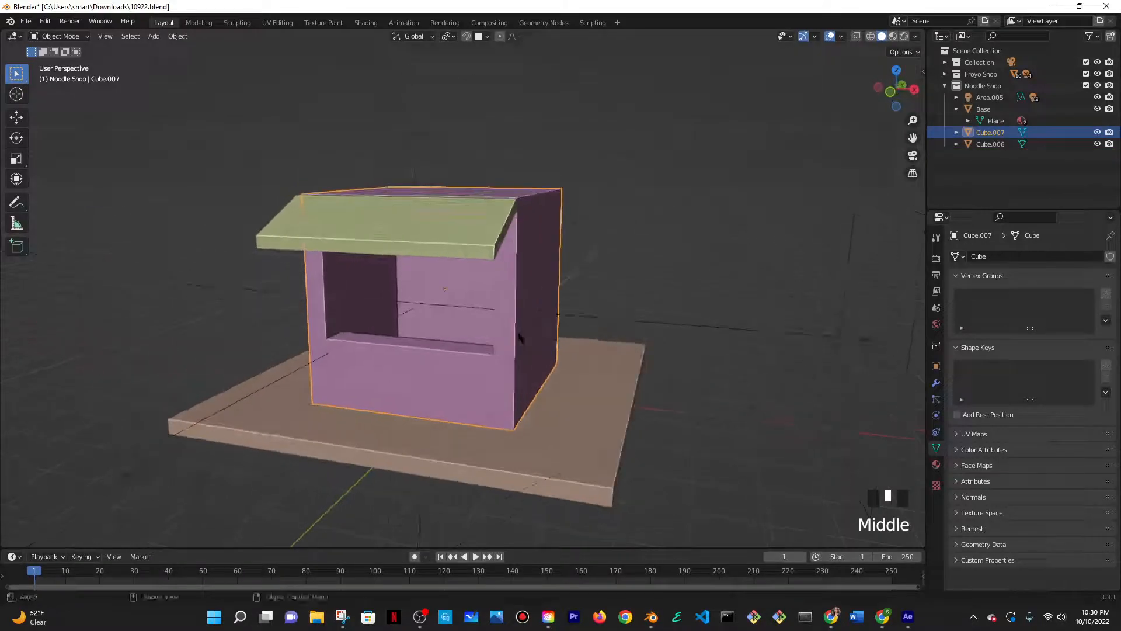
pyautogui.moveTo(460, 359)
pyautogui.mouseDown(button='middle')
pyautogui.moveTo(495, 350)
pyautogui.moveTo(479, 357)
pyautogui.mouseUp(button='middle')
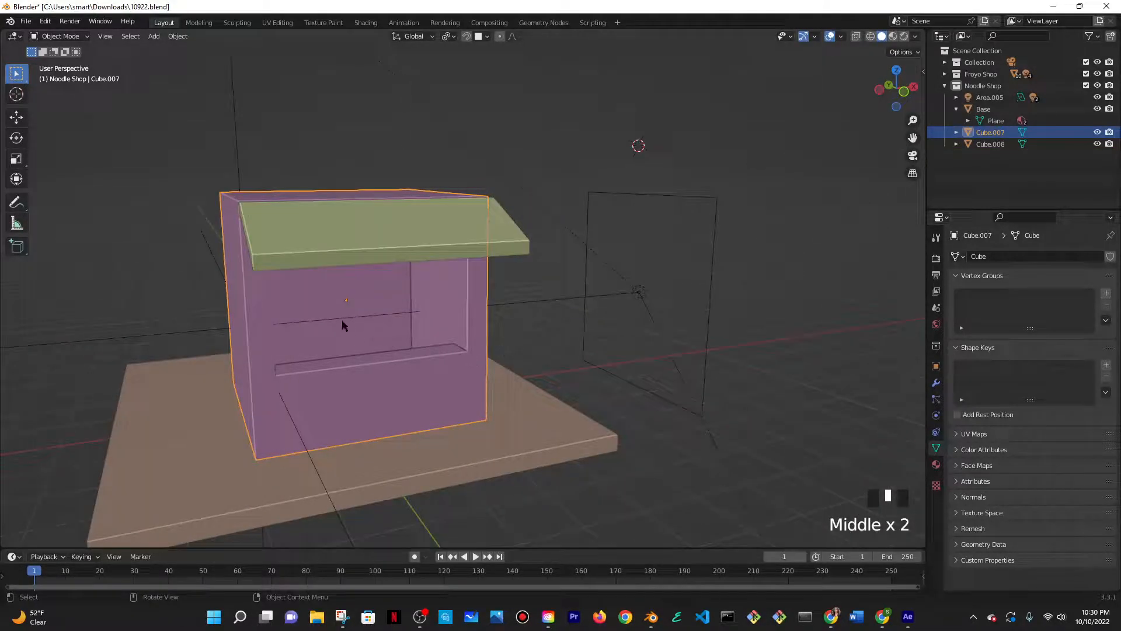
pyautogui.hotkey('shift', 'a')
pyautogui.moveTo(345, 319)
pyautogui.click(432, 337)
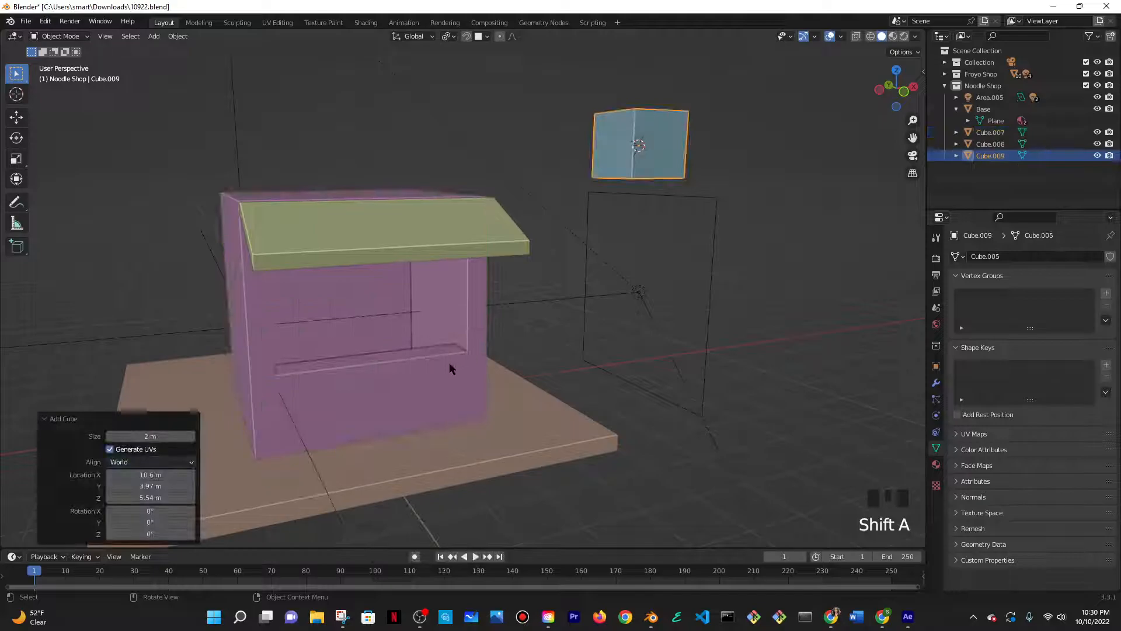
# - Turn on snapping and move the new cube into the shop's front opening
pyautogui.moveTo(454, 362); pyautogui.dragTo(440, 363, button='middle')
pyautogui.press('g')
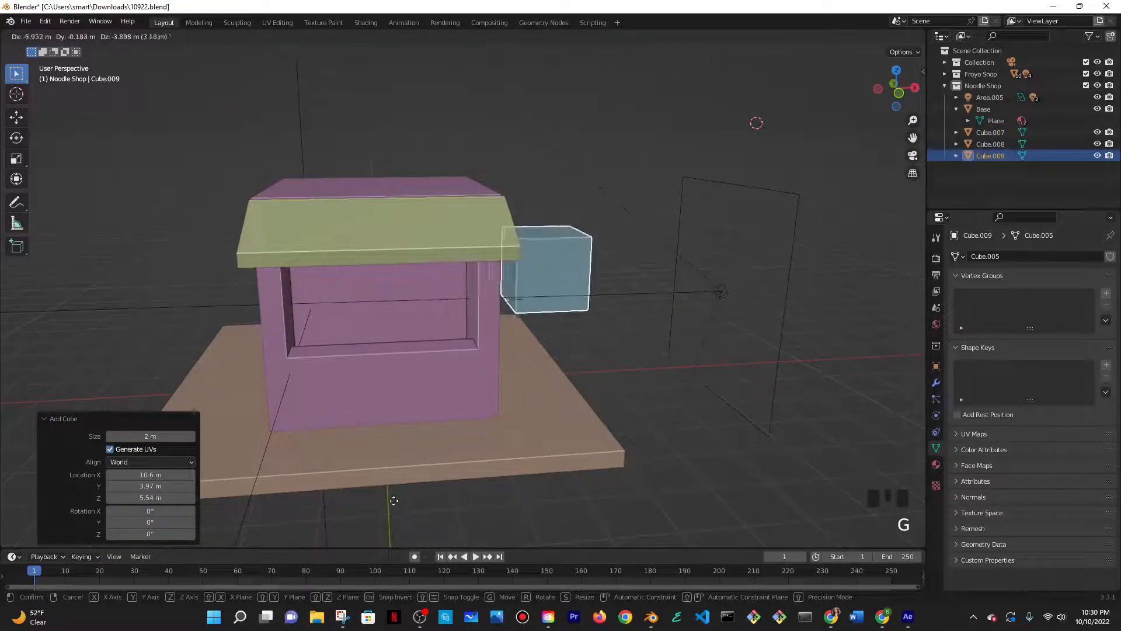
pyautogui.click(357, 369)
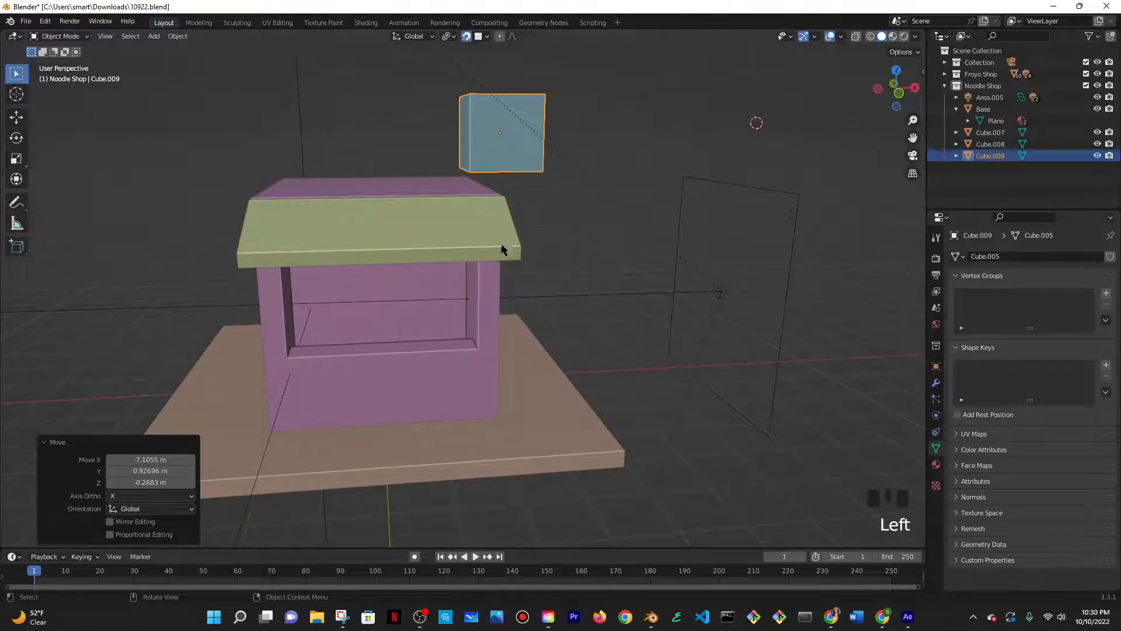
pyautogui.press('g')
pyautogui.click(292, 375)
# - Scale the cube down uniformly and lower it along Z within the opening
pyautogui.press('s')
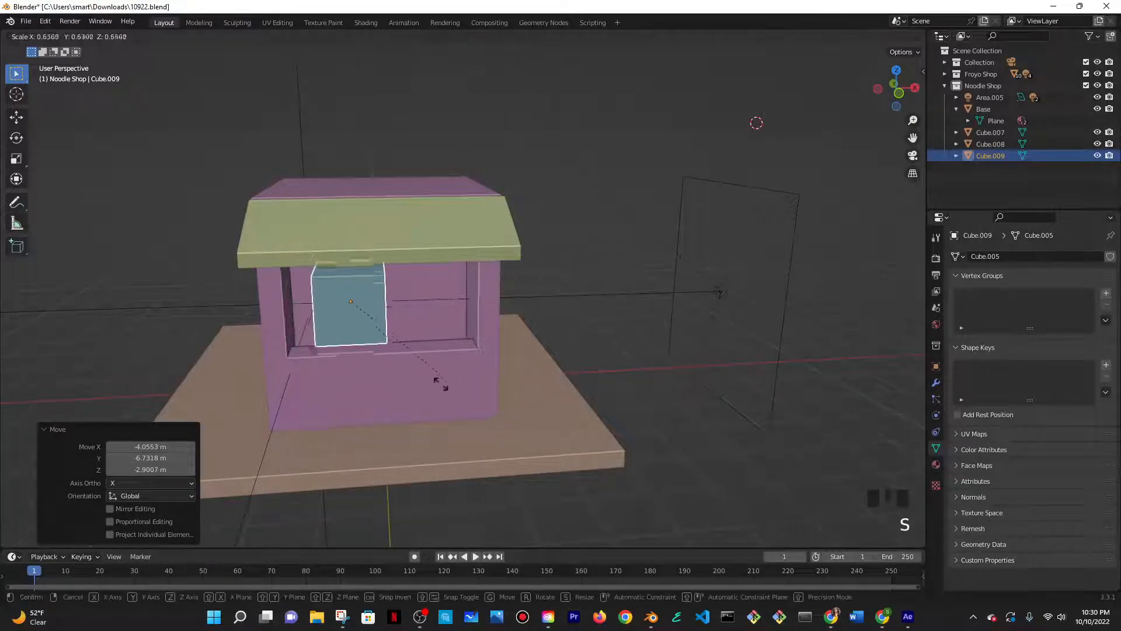
pyautogui.click(439, 381)
pyautogui.press('g')
pyautogui.press('z')
pyautogui.click(444, 360)
# - Stretch the cube to 2.493 along X and move it about 2.44 m along Y into the shop
pyautogui.press('s')
pyautogui.press('x')
pyautogui.click(584, 356)
pyautogui.press('g')
pyautogui.press('y')
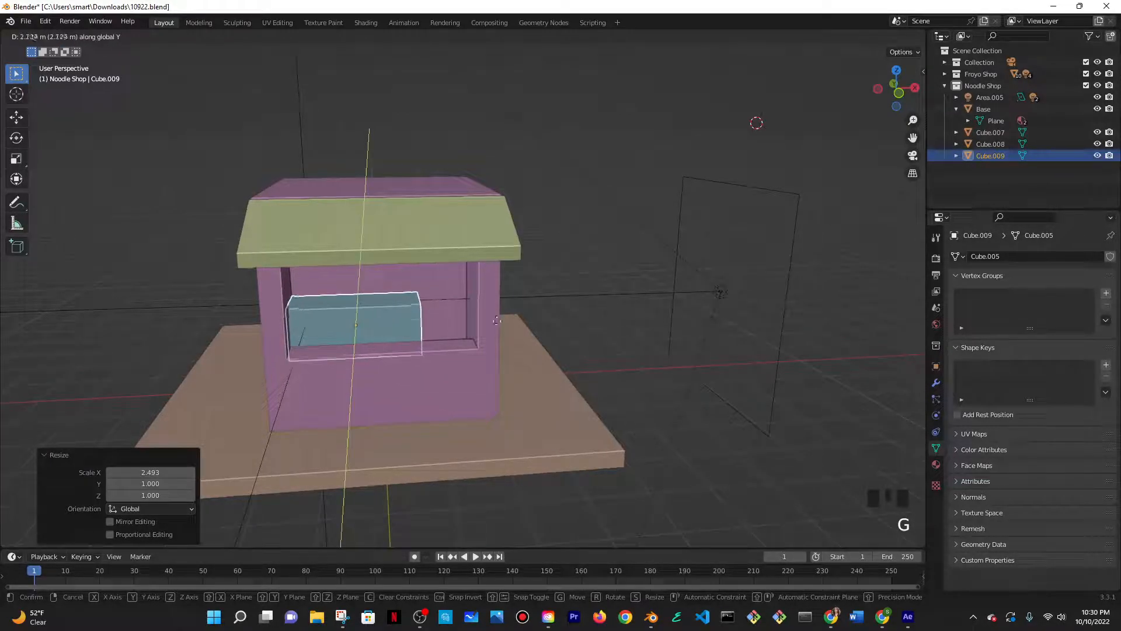
pyautogui.click(457, 306)
# - Scale the box to 1.259 along X and shift it along X inside the shop
pyautogui.press('s')
pyautogui.press('x')
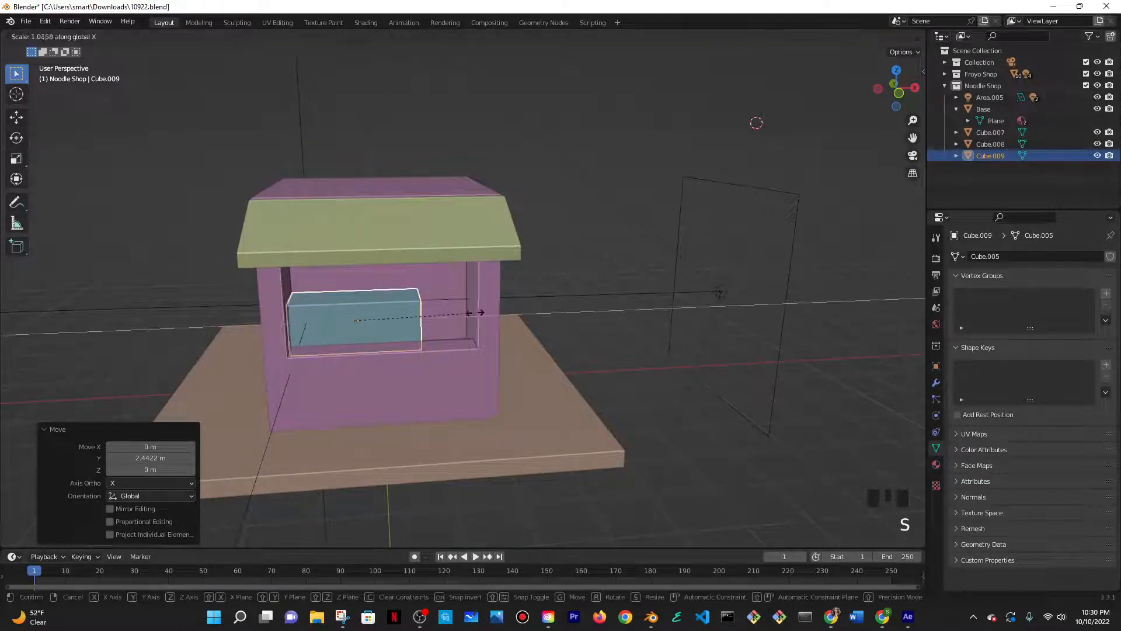
pyautogui.click(490, 311)
pyautogui.press('g')
pyautogui.press('y')
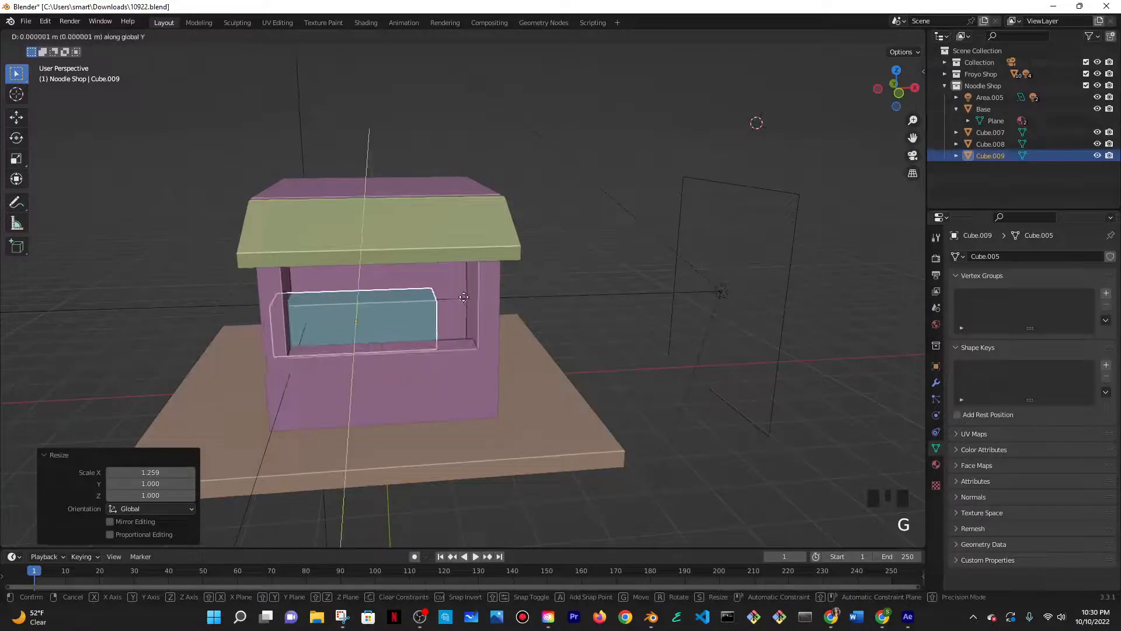
pyautogui.click(463, 300)
pyautogui.press('g')
pyautogui.press('x')
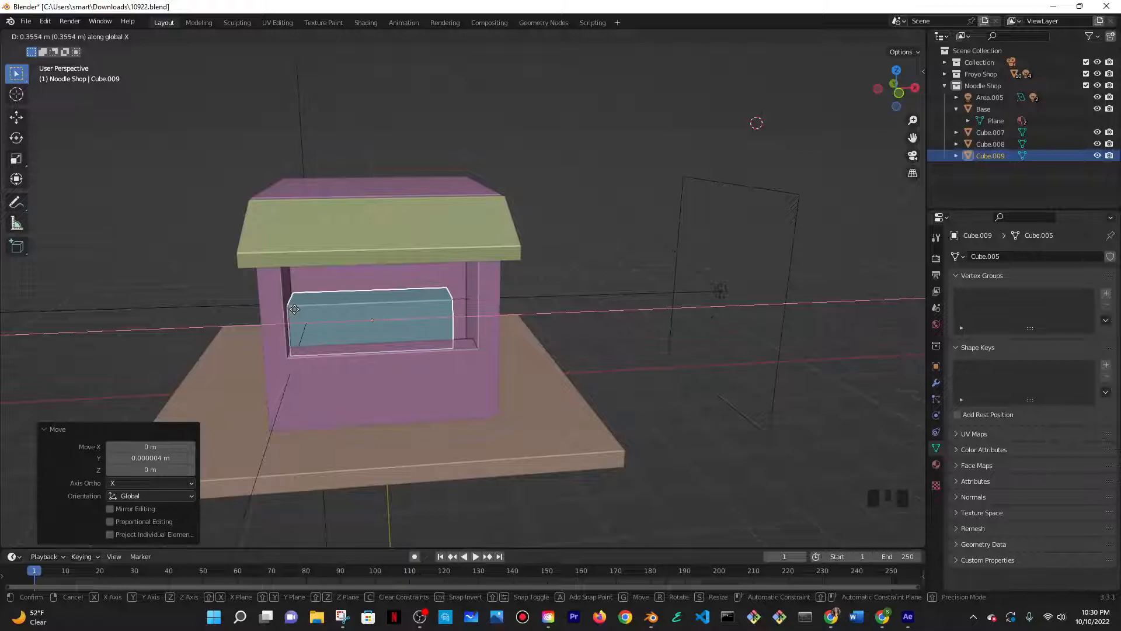
pyautogui.click(483, 318)
# - Isolate the box in local view in Edit Mode and select its end face on the +X side
pyautogui.moveTo(483, 317); pyautogui.dragTo(499, 353, button='middle')
pyautogui.press('Tab')
pyautogui.scroll(5, 521, 295)
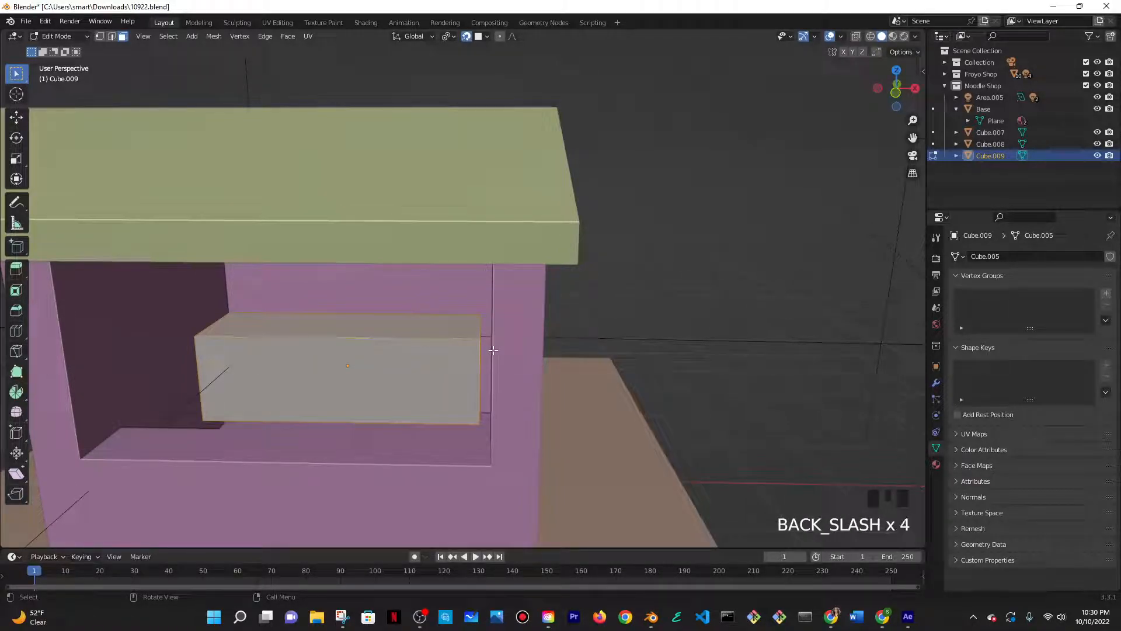
pyautogui.press('KP_Divide')
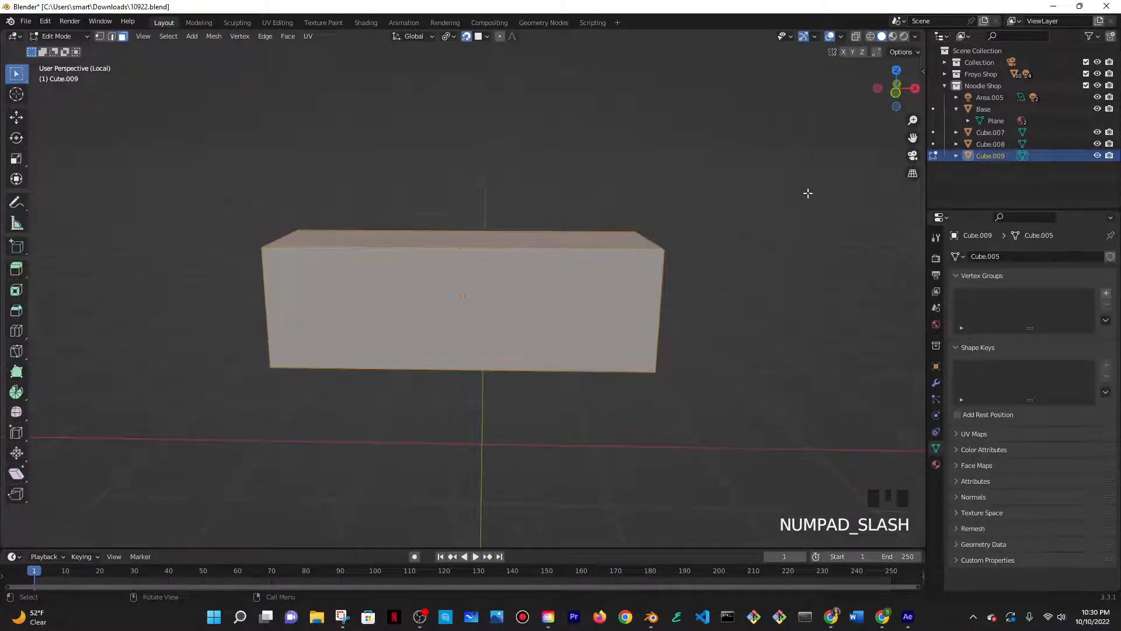
pyautogui.moveTo(808, 188); pyautogui.dragTo(708, 218, button='middle')
pyautogui.click(511, 387)
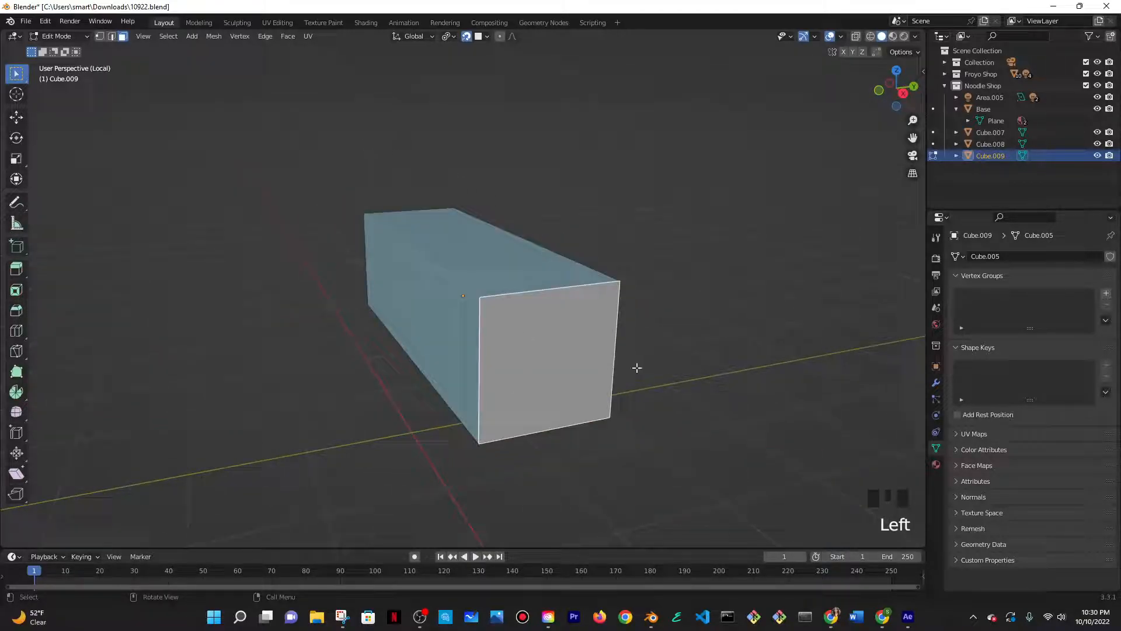
pyautogui.moveTo(629, 367); pyautogui.dragTo(744, 358, button='middle')
pyautogui.scroll(-4, 720, 353)
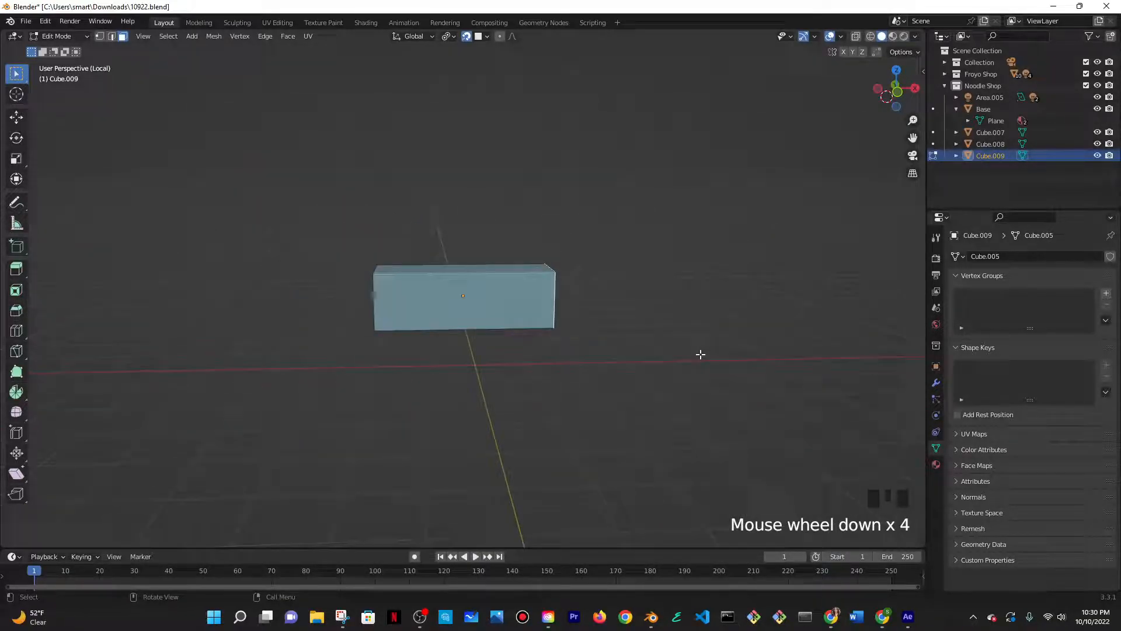
# - Leave local view, extrude the selected end face along the shop's width, and return to Object Mode
pyautogui.press('KP_Divide')
pyautogui.moveTo(574, 380); pyautogui.dragTo(540, 410, button='middle')
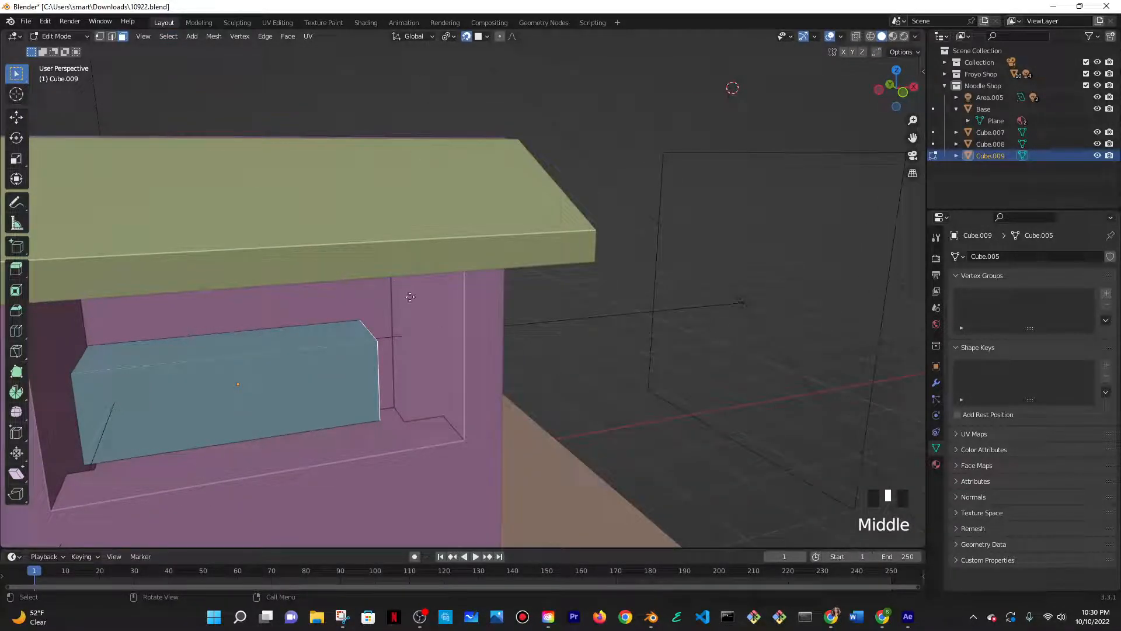
pyautogui.press('e')
pyautogui.click(435, 301)
pyautogui.press('Tab')
pyautogui.moveTo(453, 359); pyautogui.dragTo(621, 373, button='middle')
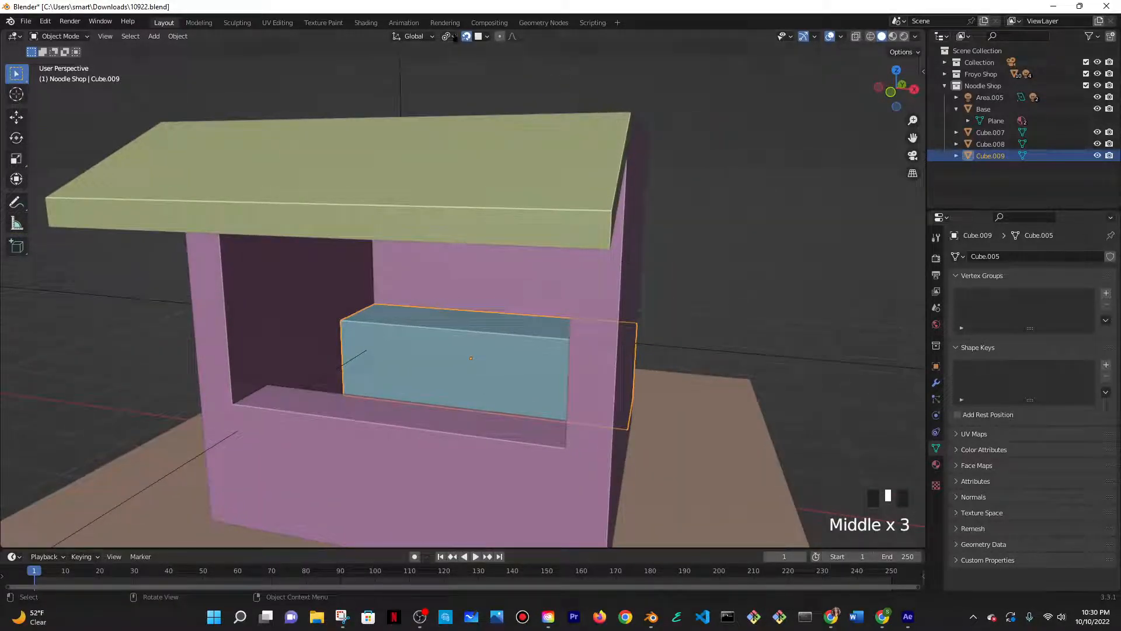
# - Turn off snapping and nudge the box along X between the shop's side walls
pyautogui.moveTo(643, 292); pyautogui.dragTo(711, 335, button='middle')
pyautogui.scroll(-2, 683, 312)
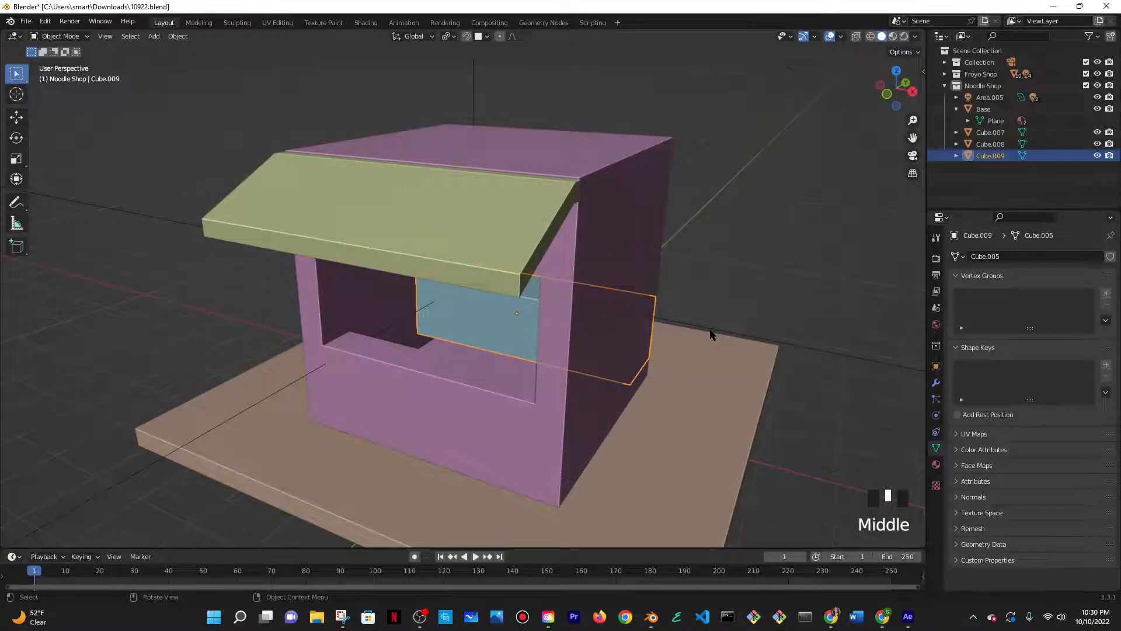
pyautogui.press('g')
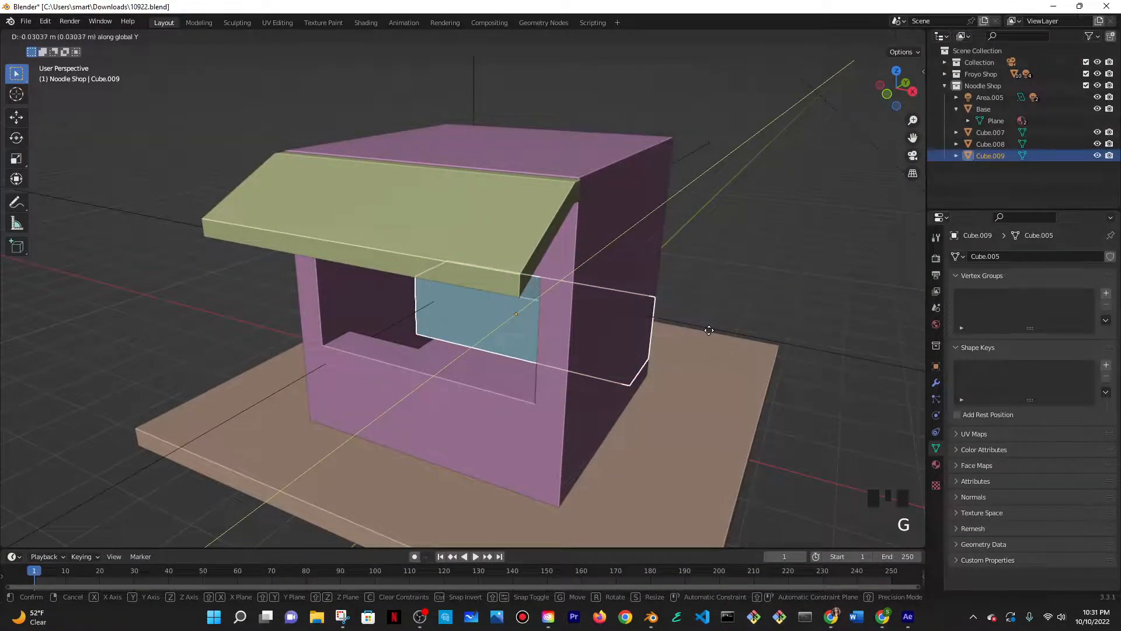
pyautogui.press('x')
pyautogui.click(711, 332)
# - Check both ends of the box against the side walls and undo the last changes
pyautogui.moveTo(713, 333); pyautogui.dragTo(388, 352, button='middle')
pyautogui.press('Tab')
pyautogui.moveTo(648, 338); pyautogui.dragTo(400, 344, button='middle')
pyautogui.press('Tab')
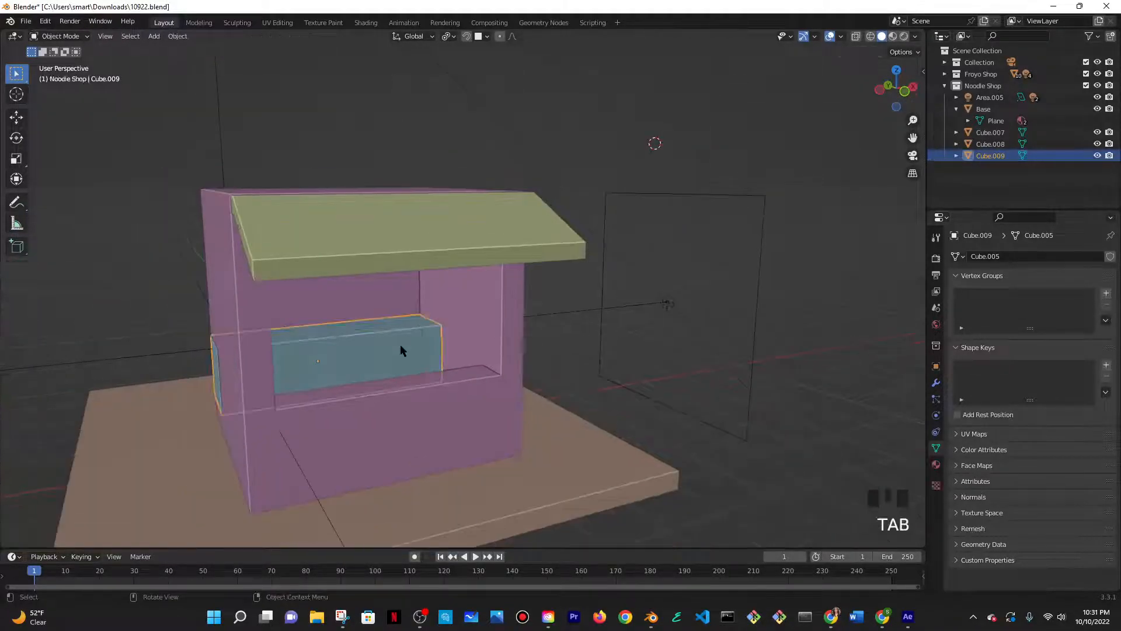
pyautogui.hotkey('ctrl', 'z')
pyautogui.hotkey('ctrl', 'z')
pyautogui.hotkey('ctrl', 'z')
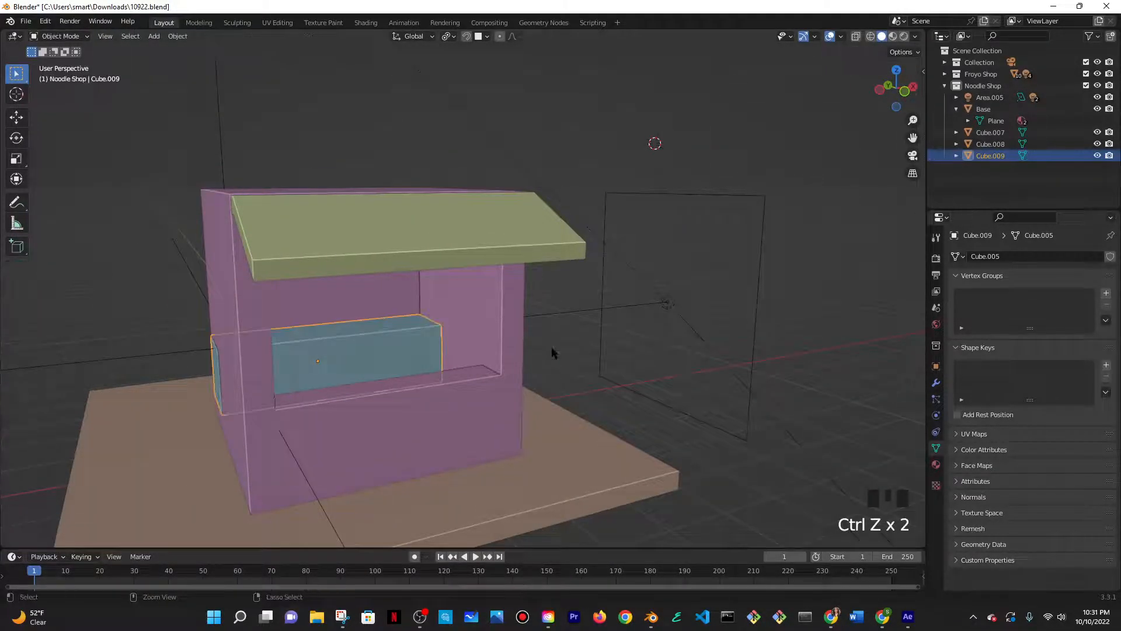
# - Move the box's selected +X end face about -0.079 m along X in Edit Mode
pyautogui.press('Tab')
pyautogui.moveTo(618, 358); pyautogui.dragTo(593, 358, button='middle')
pyautogui.press('g')
pyautogui.press('y')
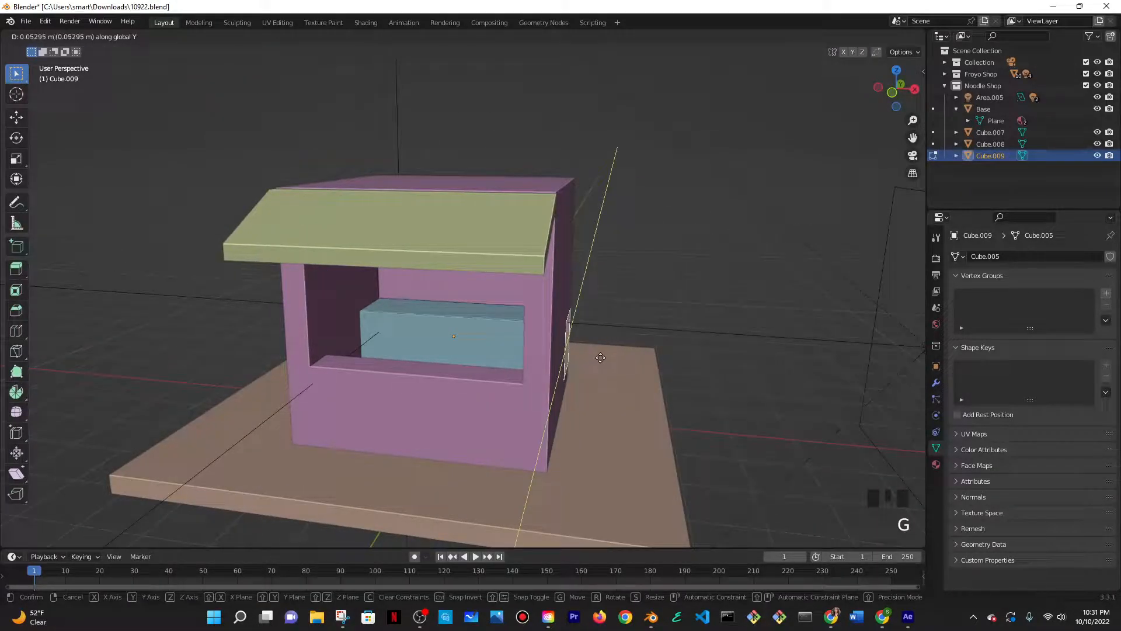
pyautogui.press('x')
pyautogui.click(598, 357)
pyautogui.moveTo(598, 357); pyautogui.dragTo(611, 353, button='middle')
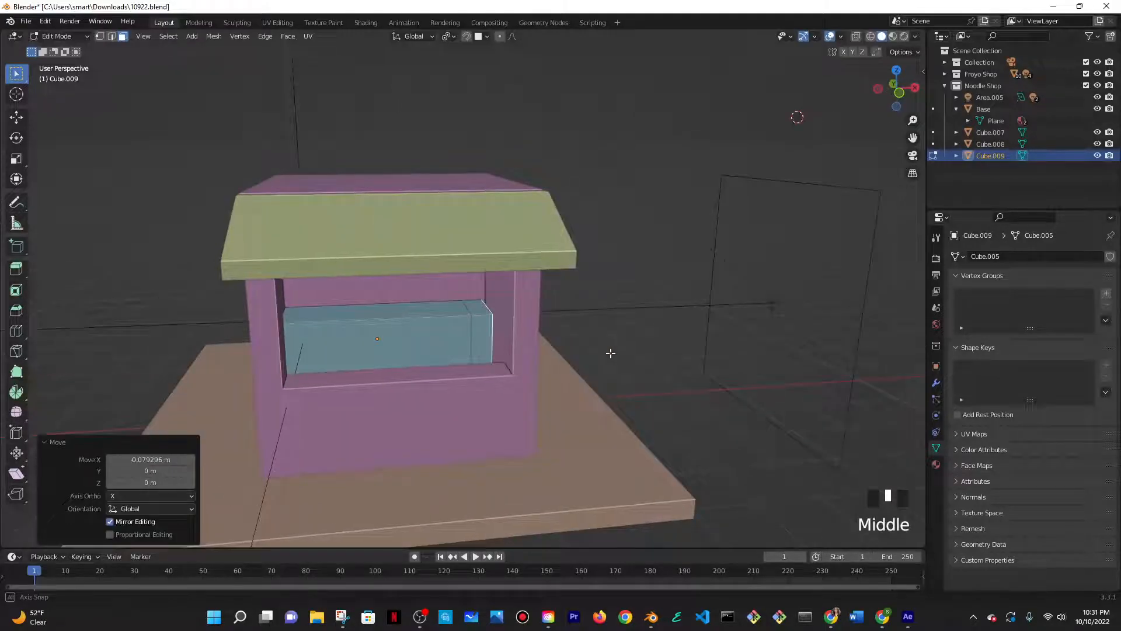
# - Move the box's selected end face about 0.083 m along X and return to Object Mode
pyautogui.press('g')
pyautogui.moveTo(533, 345); pyautogui.dragTo(536, 346, button='middle')
pyautogui.click(537, 344)
pyautogui.press('g')
pyautogui.press('x')
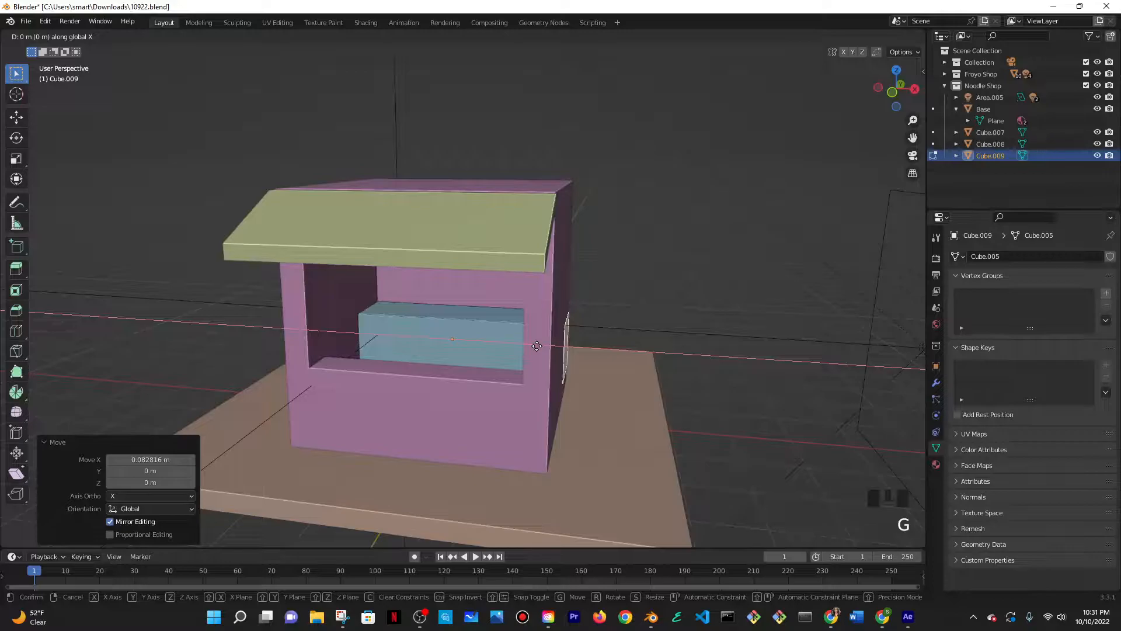
pyautogui.press('Tab')
# - Switch to rendered shading and try a power of 1000 W on the area light beside the shop
pyautogui.moveTo(596, 350); pyautogui.dragTo(623, 350, button='middle')
pyautogui.scroll(-4, 632, 350)
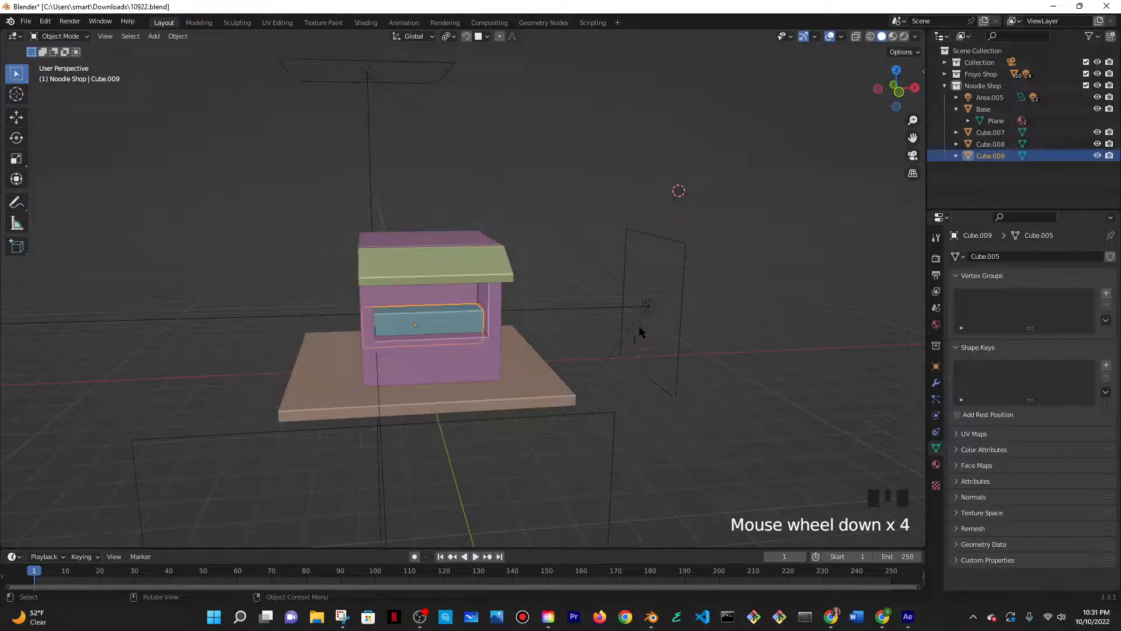
pyautogui.click(903, 36)
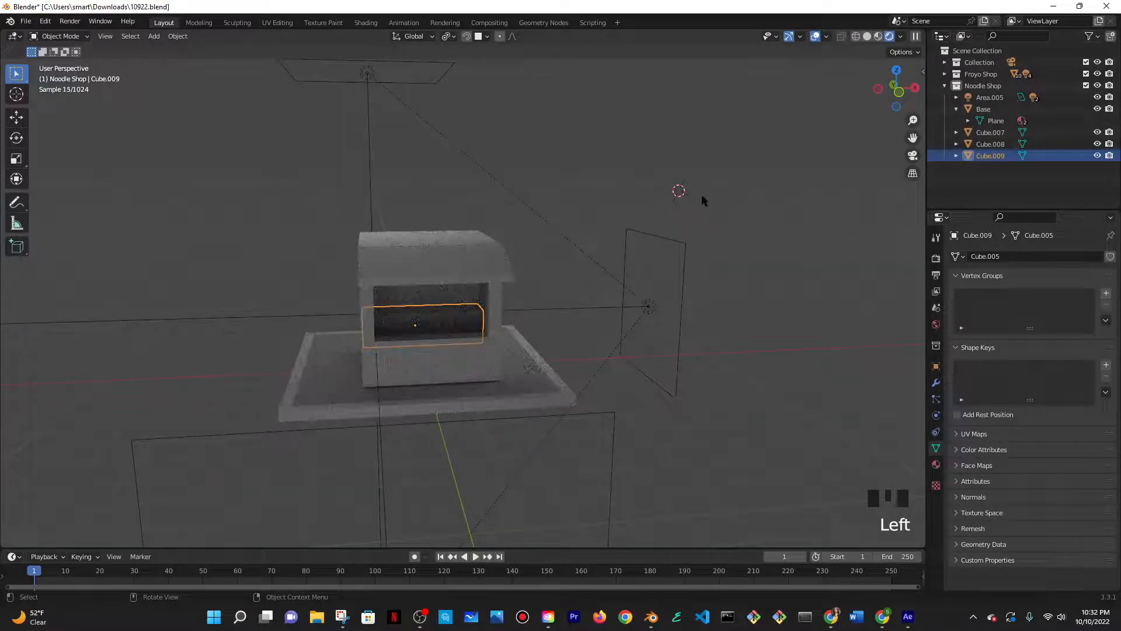
pyautogui.click(648, 306)
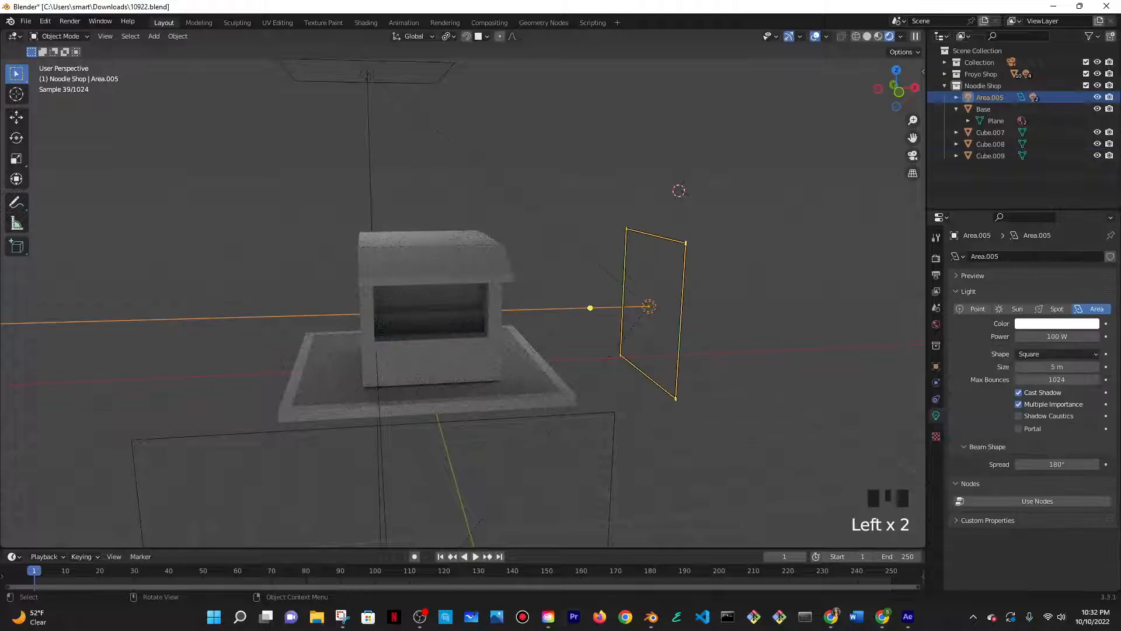
pyautogui.click(1041, 337)
pyautogui.write('1000')
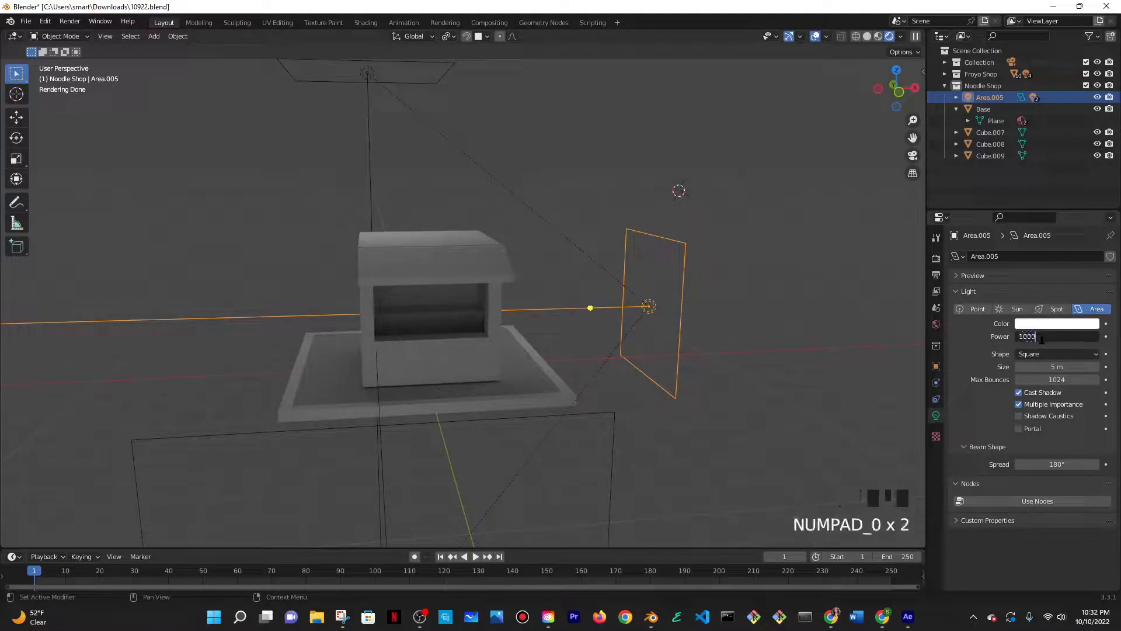
pyautogui.press('KP_Enter')
pyautogui.press('KP_Enter')
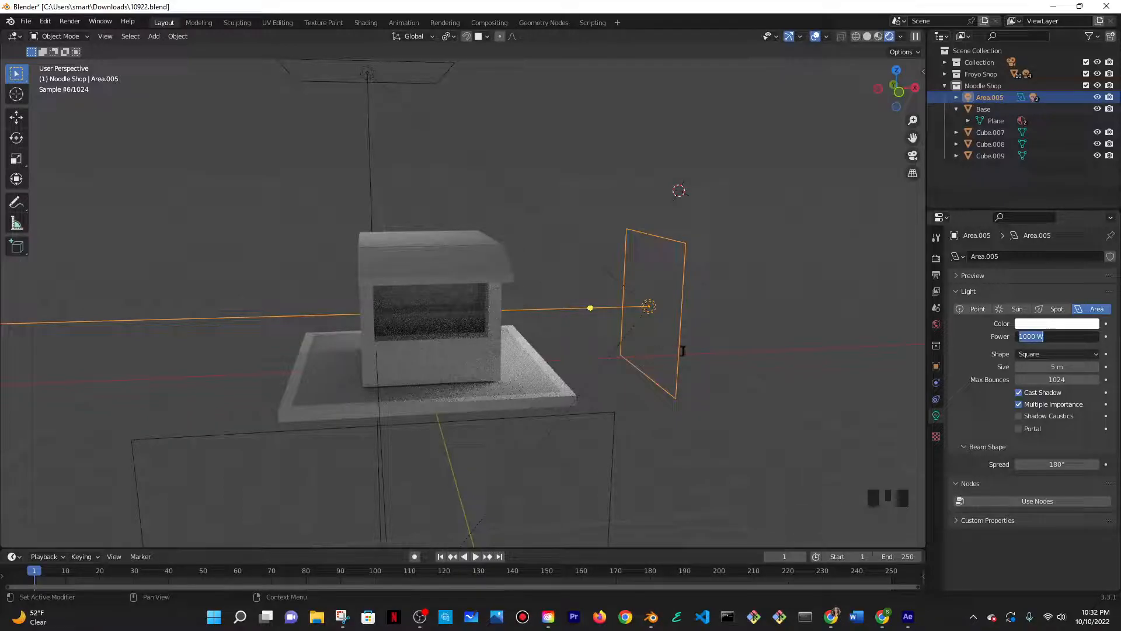
pyautogui.click(758, 333)
pyautogui.moveTo(737, 346); pyautogui.dragTo(847, 330, button='middle')
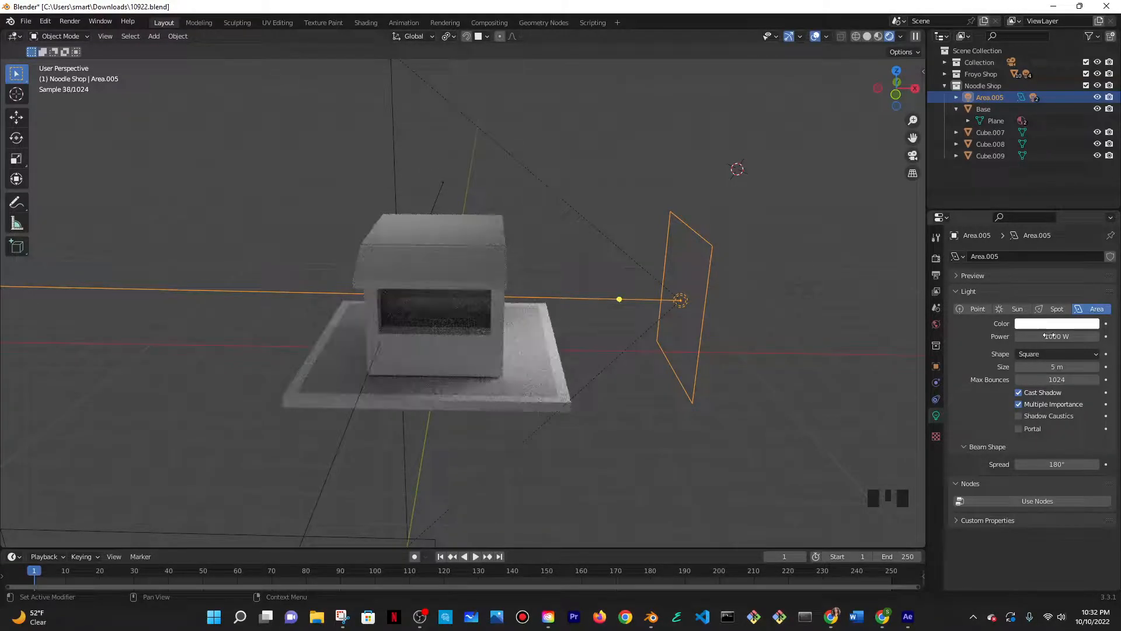
# - Set the area light's power back to 100 W and return the viewport to solid shading
pyautogui.click(1050, 336)
pyautogui.write('100')
pyautogui.press('Return')
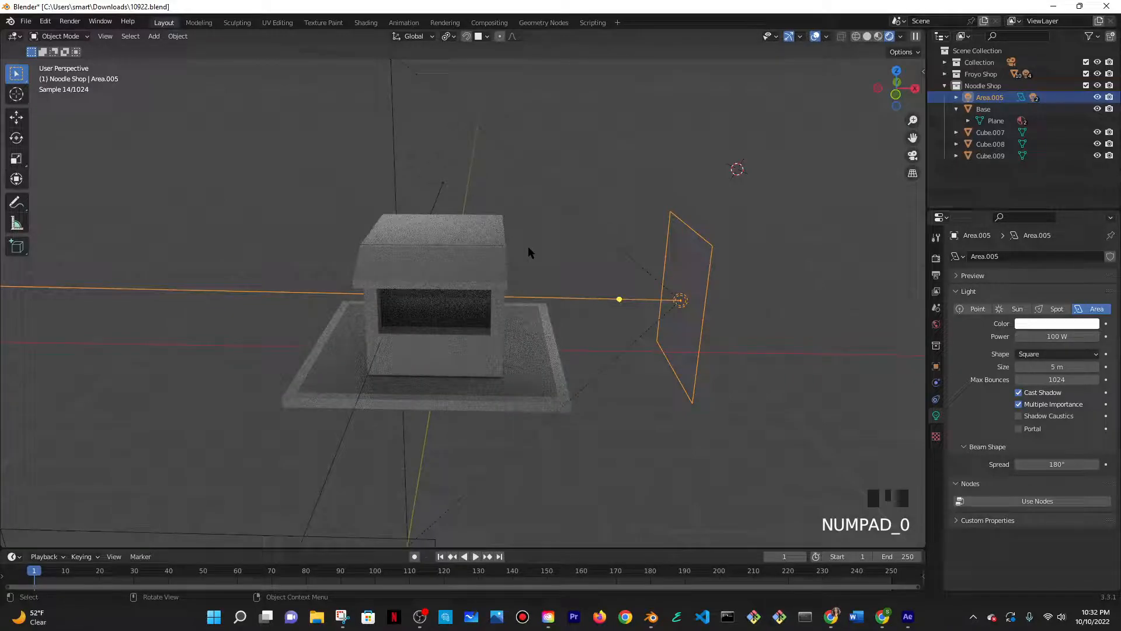
pyautogui.moveTo(528, 252); pyautogui.dragTo(881, 37, button='middle')
pyautogui.click(868, 36)
# - Add a cube and move it onto the base in front of the shop
pyautogui.moveTo(468, 260); pyautogui.dragTo(440, 282, button='middle')
pyautogui.scroll(3, 440, 283)
pyautogui.keyDown('shift'); pyautogui.moveTo(420, 417); pyautogui.dragTo(466, 365, button='middle'); pyautogui.keyUp('shift')
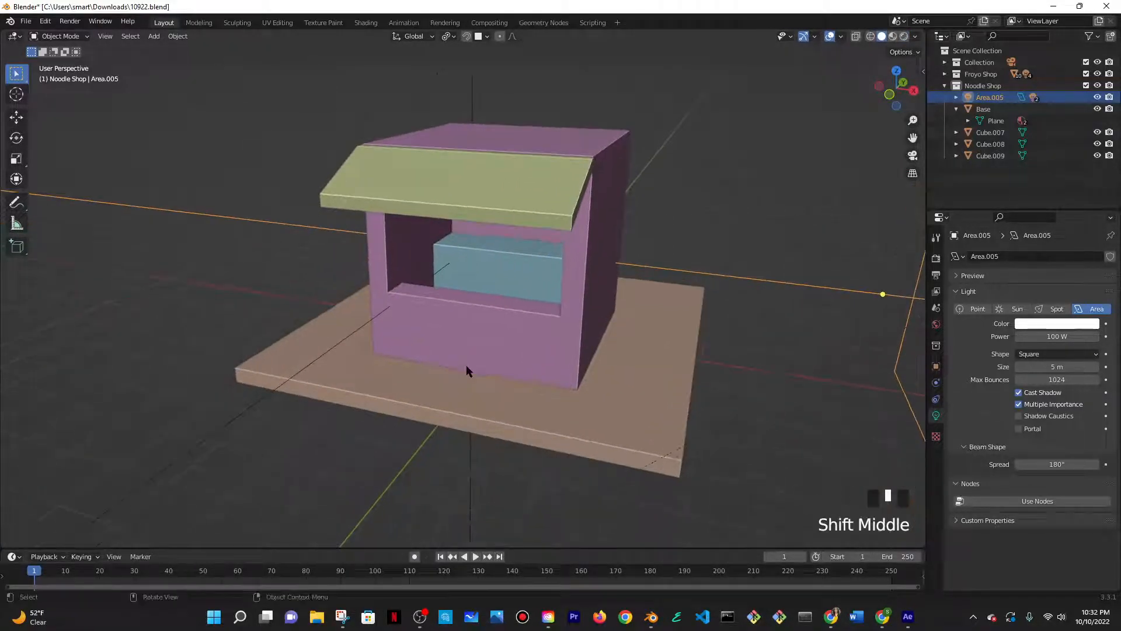
pyautogui.hotkey('shift', 's')
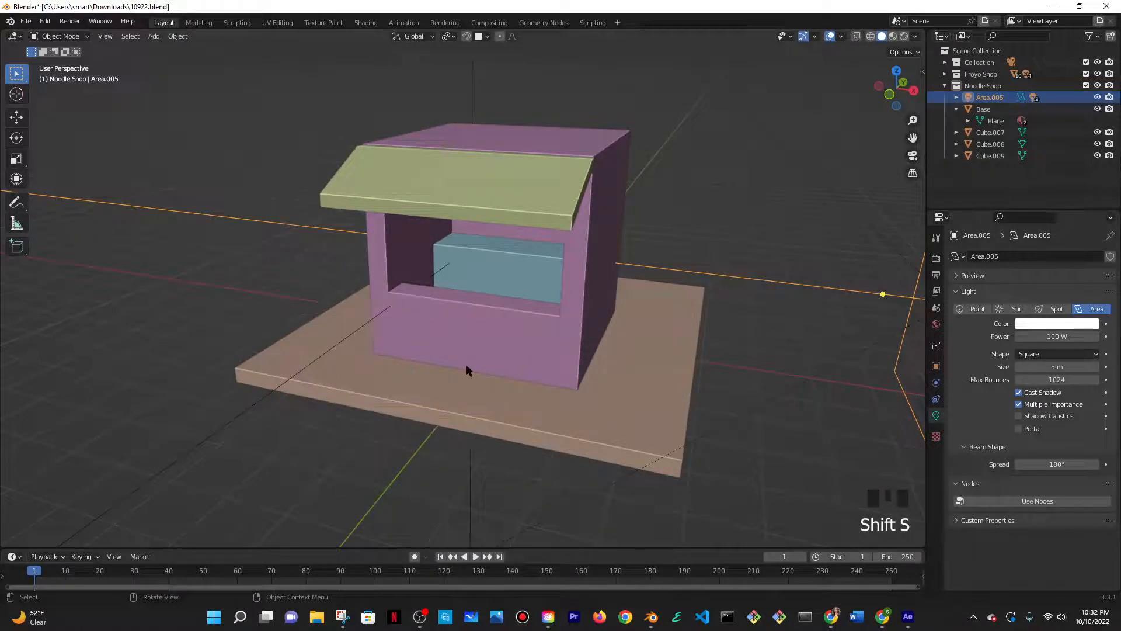
pyautogui.hotkey('shift', 'a')
pyautogui.moveTo(467, 368)
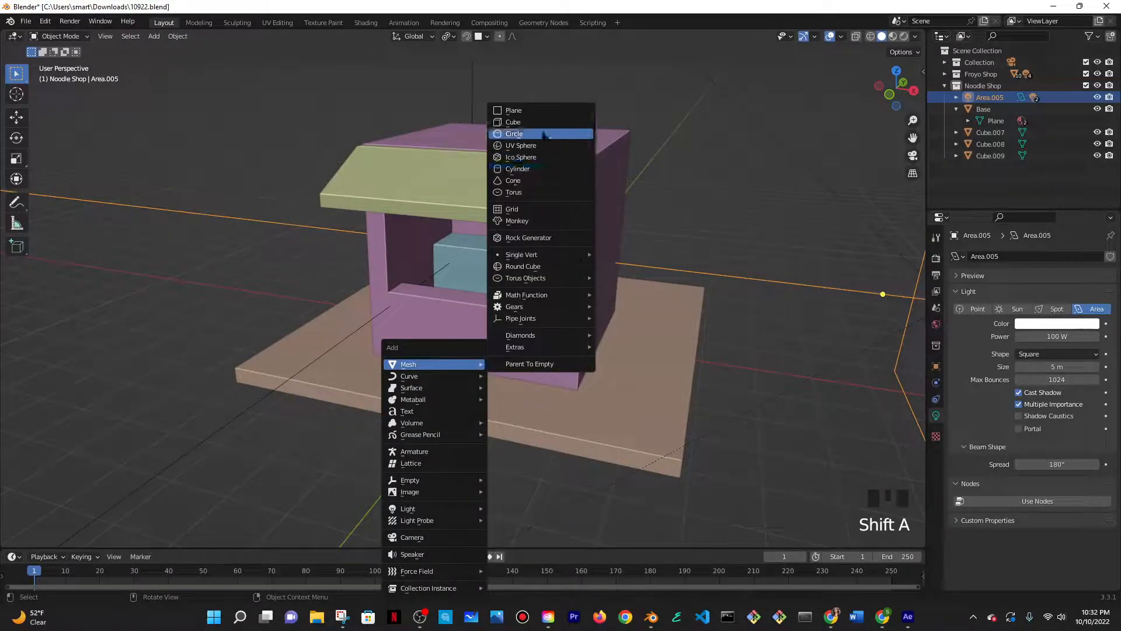
pyautogui.click(514, 122)
pyautogui.scroll(-1, 537, 347)
pyautogui.press('g')
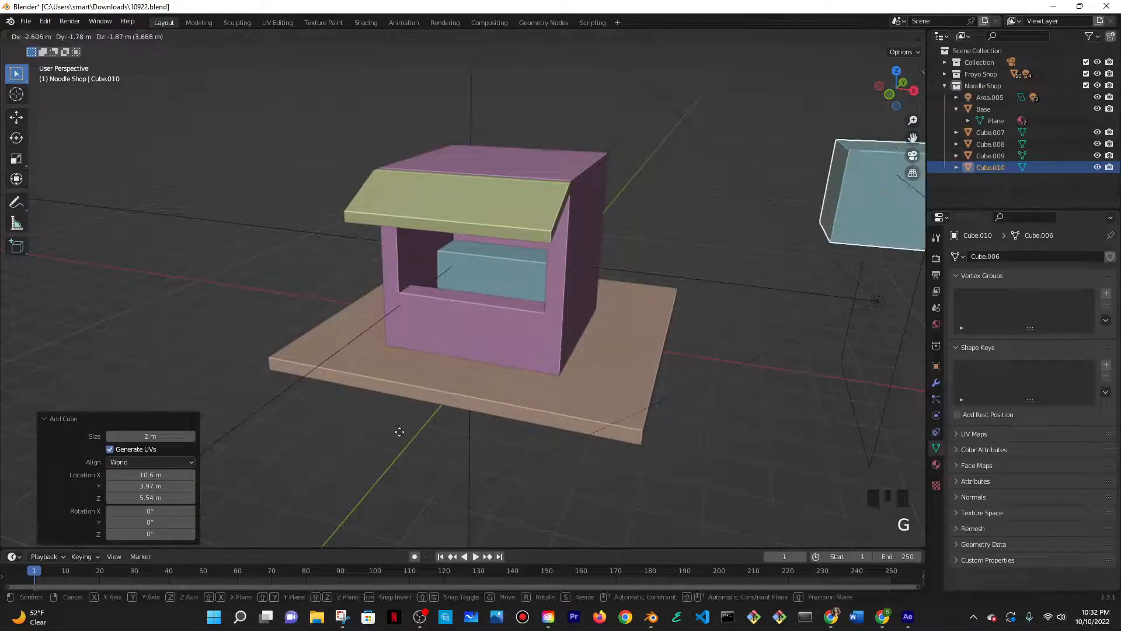
pyautogui.click(836, 85)
# - Flatten the cube into a slab by scaling Z to about 0.148 and raise it about 0.81 m
pyautogui.press('s')
pyautogui.press('z')
pyautogui.click(395, 334)
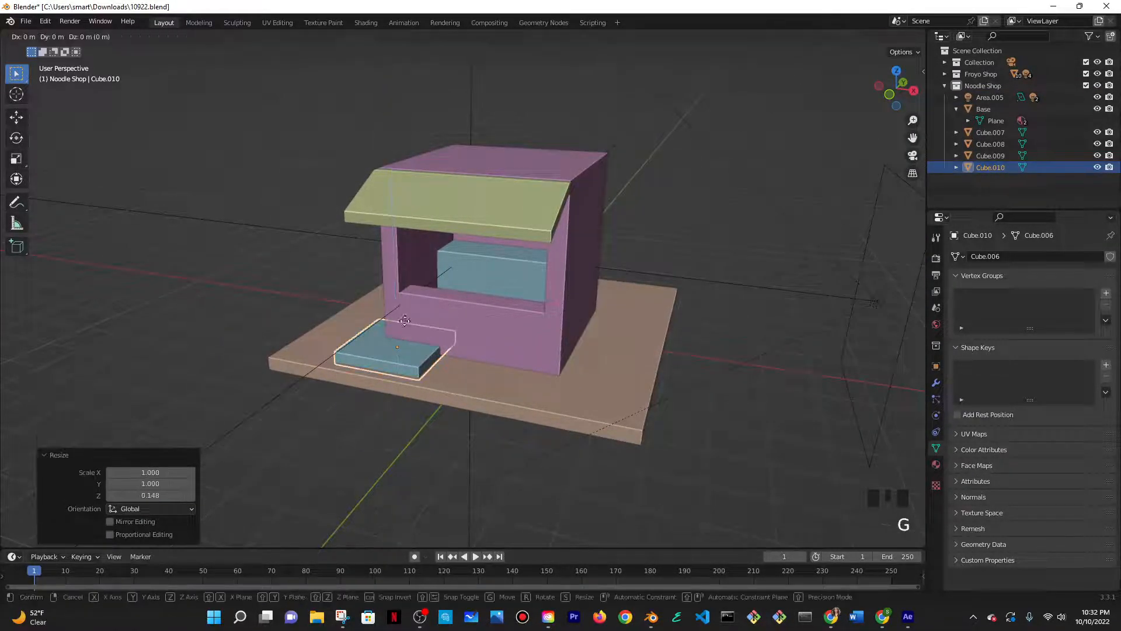
pyautogui.press('g')
pyautogui.press('z')
pyautogui.click(558, 282)
# - Scale the slab down to about 0.75 and adjust its width along X and its overall size
pyautogui.press('s')
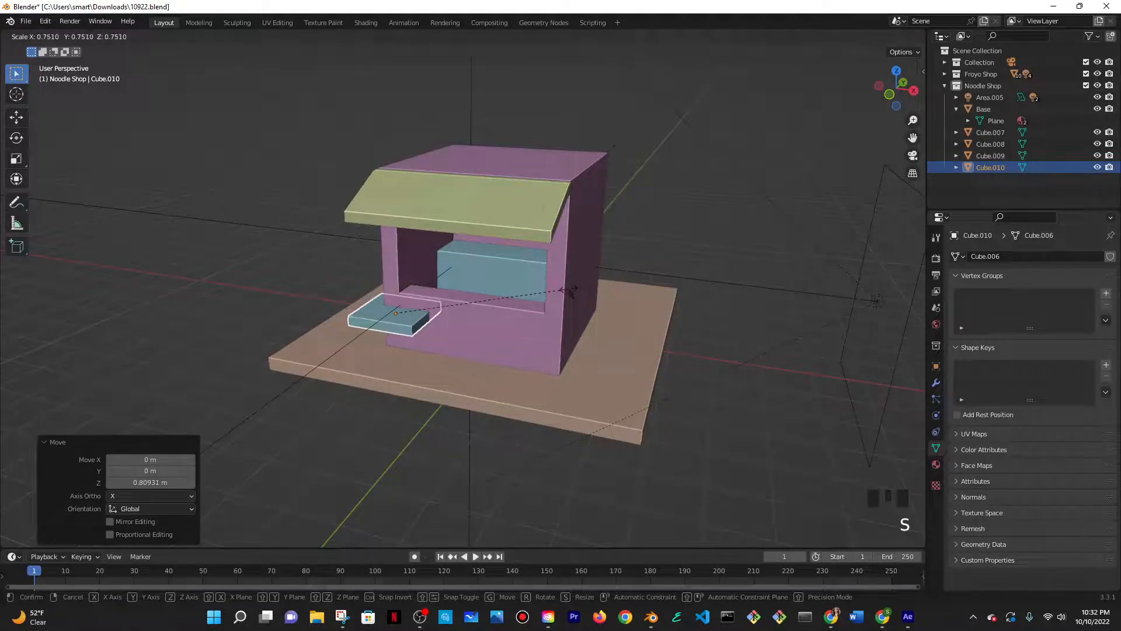
pyautogui.click(567, 289)
pyautogui.press('s')
pyautogui.press('x')
pyautogui.click(619, 291)
pyautogui.press('s')
pyautogui.click(551, 291)
# - Reposition the slab along Y and X in front of the shop's opening
pyautogui.press('g')
pyautogui.press('y')
pyautogui.click(562, 315)
pyautogui.moveTo(513, 371); pyautogui.dragTo(609, 323, button='middle')
pyautogui.scroll(3, 573, 380)
pyautogui.press('g')
pyautogui.press('x')
pyautogui.click(675, 336)
# - Select the shop body, awning and inner block together and reposition them on the base
pyautogui.click(694, 302)
pyautogui.moveTo(695, 303); pyautogui.dragTo(635, 320, button='middle')
pyautogui.keyDown('shift'); pyautogui.click(727, 276); pyautogui.keyUp('shift')
pyautogui.scroll(-4, 726, 309)
pyautogui.keyDown('shift'); pyautogui.click(581, 281); pyautogui.keyUp('shift')
pyautogui.keyDown('shift'); pyautogui.click(582, 286); pyautogui.keyUp('shift')
pyautogui.keyDown('shift'); pyautogui.click(512, 252); pyautogui.keyUp('shift')
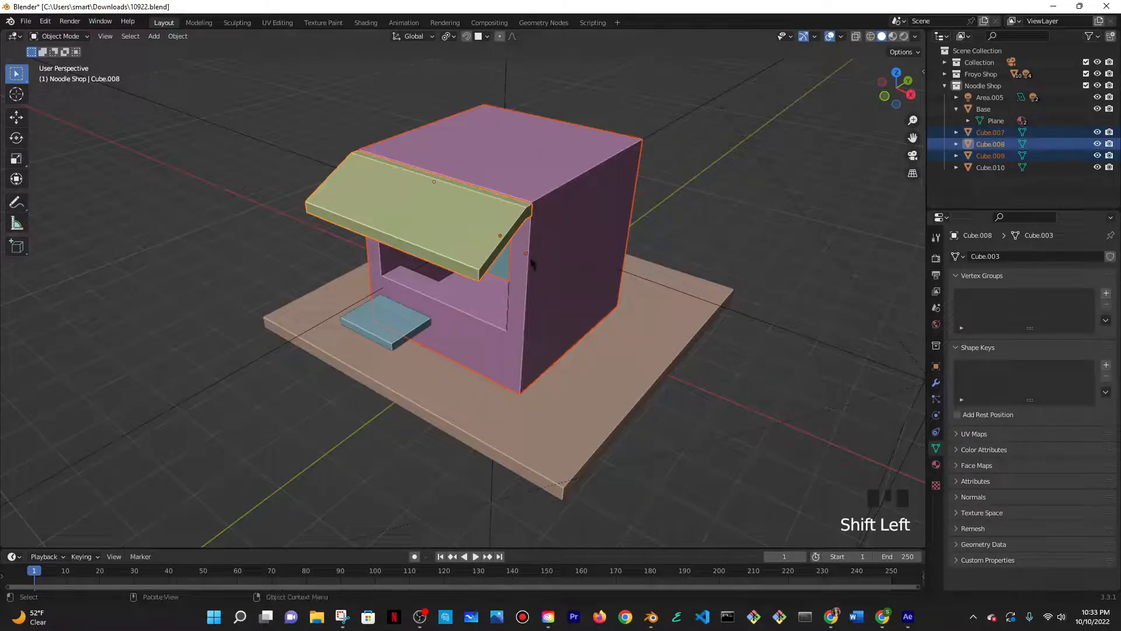
pyautogui.press('g')
pyautogui.click(509, 275)
# - Move the slab about 0.49 m along Y toward the shop front
pyautogui.moveTo(509, 276); pyautogui.dragTo(450, 350, button='middle')
pyautogui.click(450, 351)
pyautogui.moveTo(513, 336); pyautogui.dragTo(307, 4, button='middle')
pyautogui.press('g')
pyautogui.press('y')
pyautogui.click(469, 356)
# - Isolate the slab in Edit Mode and inset its underside face by about 0.849 m
pyautogui.scroll(2, 450, 321)
pyautogui.moveTo(451, 321); pyautogui.dragTo(521, 313, button='middle')
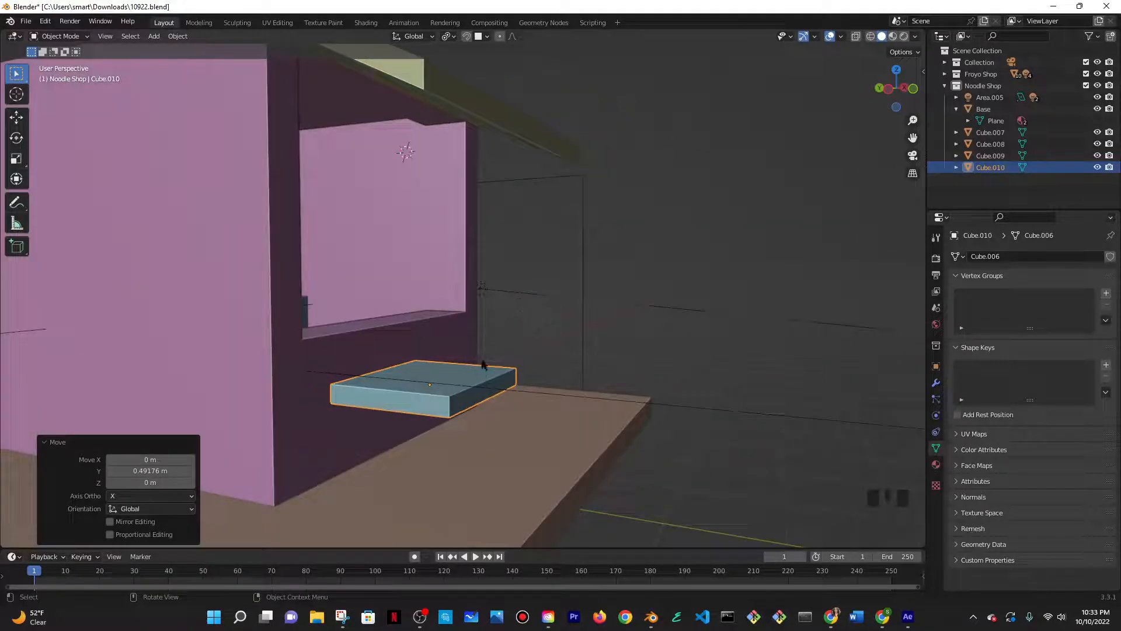
pyautogui.moveTo(496, 374); pyautogui.dragTo(538, 313, button='middle')
pyautogui.press('Tab')
pyautogui.moveTo(503, 273); pyautogui.dragTo(463, 363, button='middle')
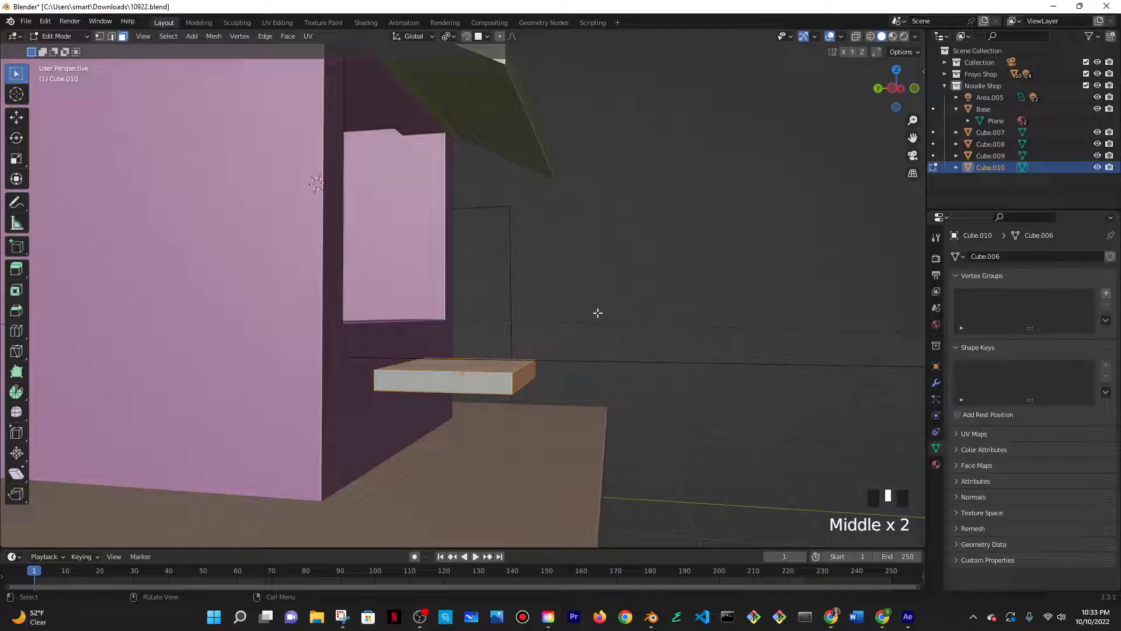
pyautogui.press('KP_Divide')
pyautogui.moveTo(623, 313); pyautogui.dragTo(645, 303, button='middle')
pyautogui.click(510, 290)
pyautogui.press('i')
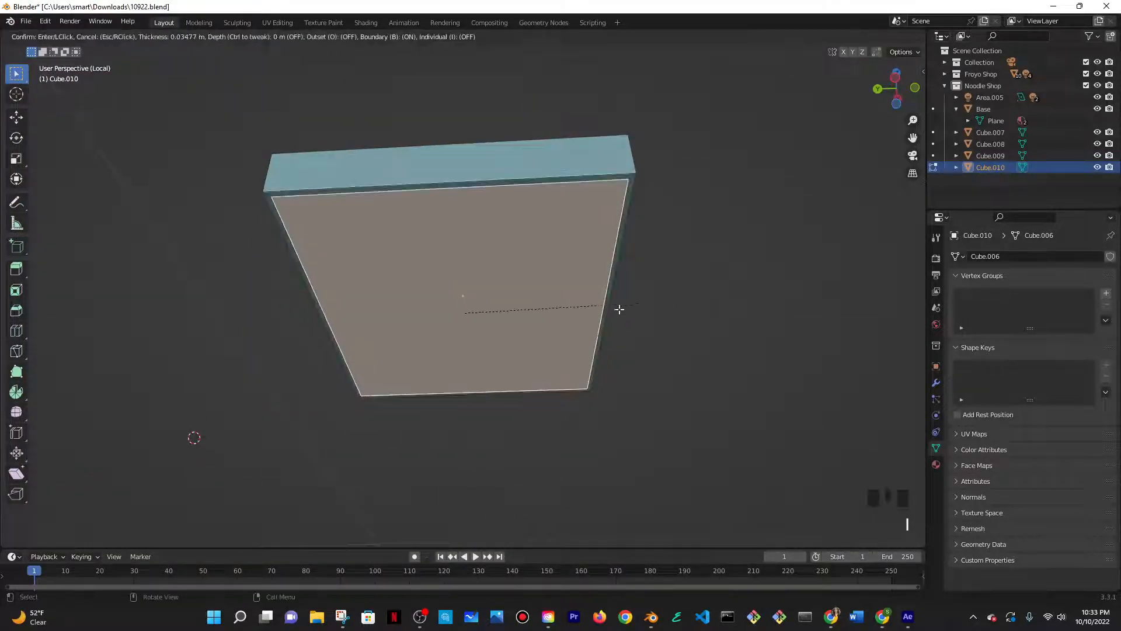
pyautogui.click(532, 316)
pyautogui.moveTo(532, 316); pyautogui.dragTo(475, 345, button='middle')
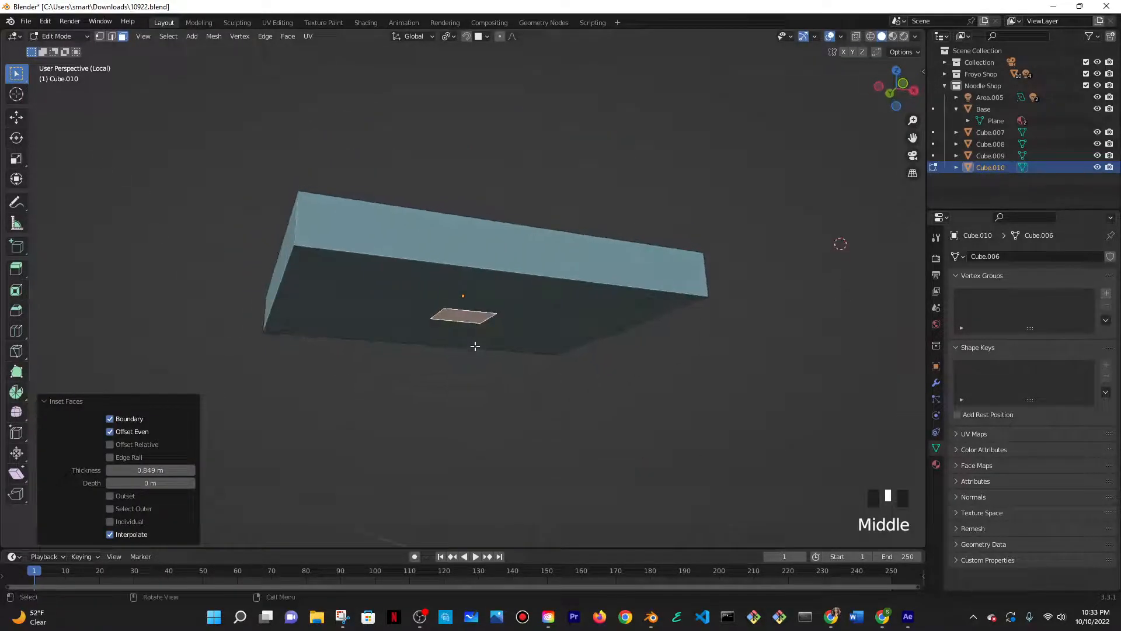
# - Undo the trial leg extrusion and inset on the slab's underside, and turn on snapping
pyautogui.press('e')
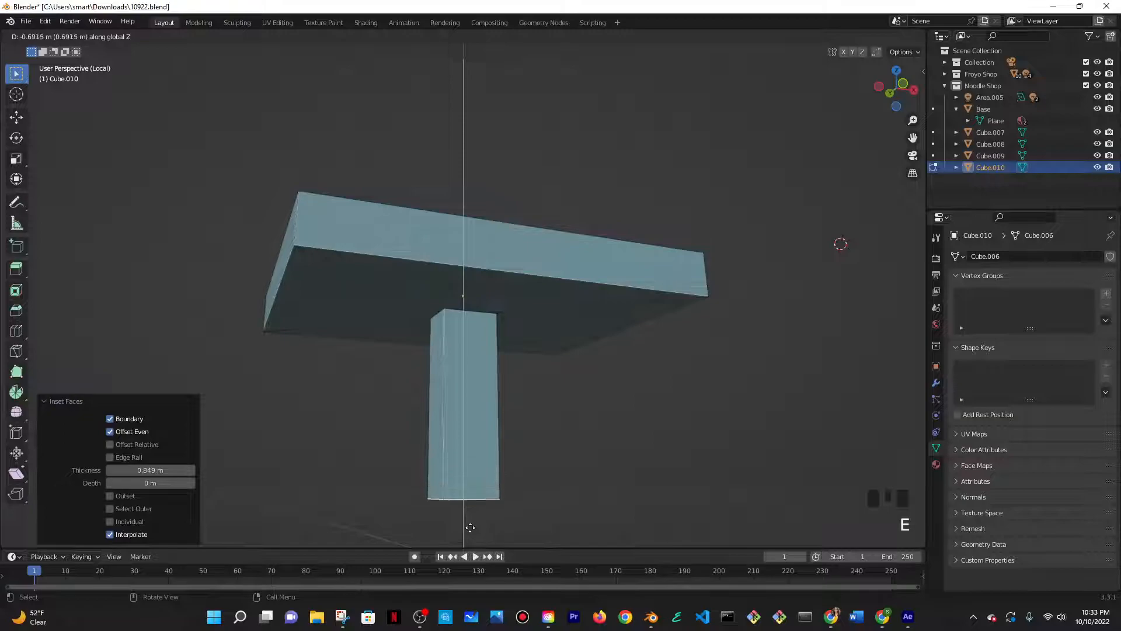
pyautogui.rightClick(473, 519)
pyautogui.hotkey('ctrl', 'z')
pyautogui.hotkey('ctrl', 'z')
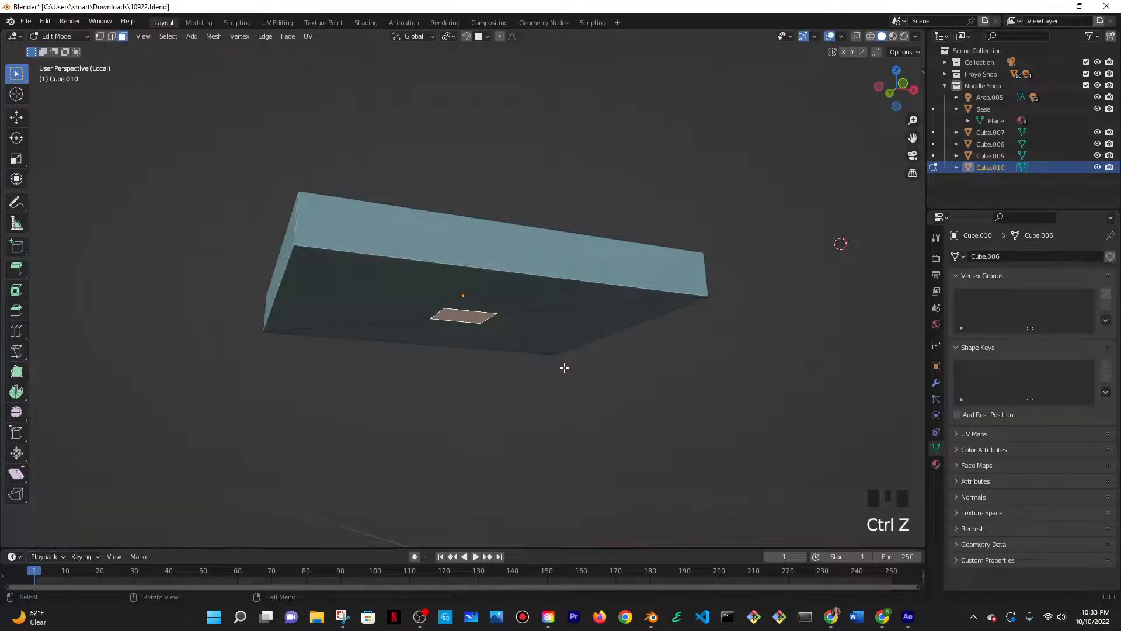
pyautogui.click(467, 36)
pyautogui.click(482, 37)
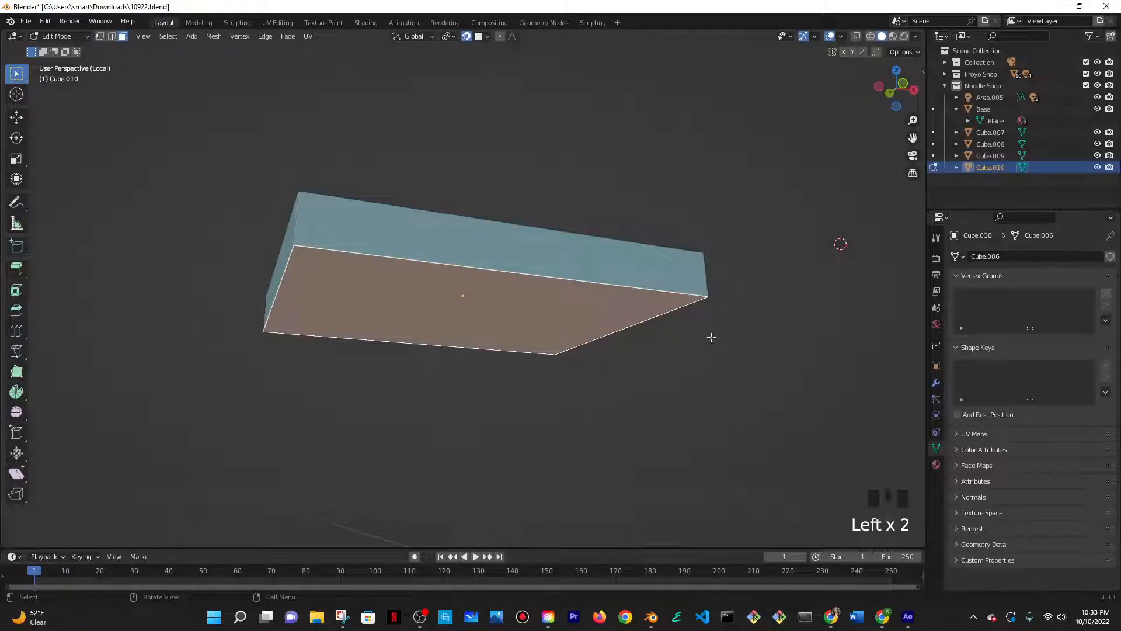
# - Inset the slab's underside face by about 0.922 m to form a small central face
pyautogui.press('e')
pyautogui.rightClick(712, 336)
pyautogui.press('i')
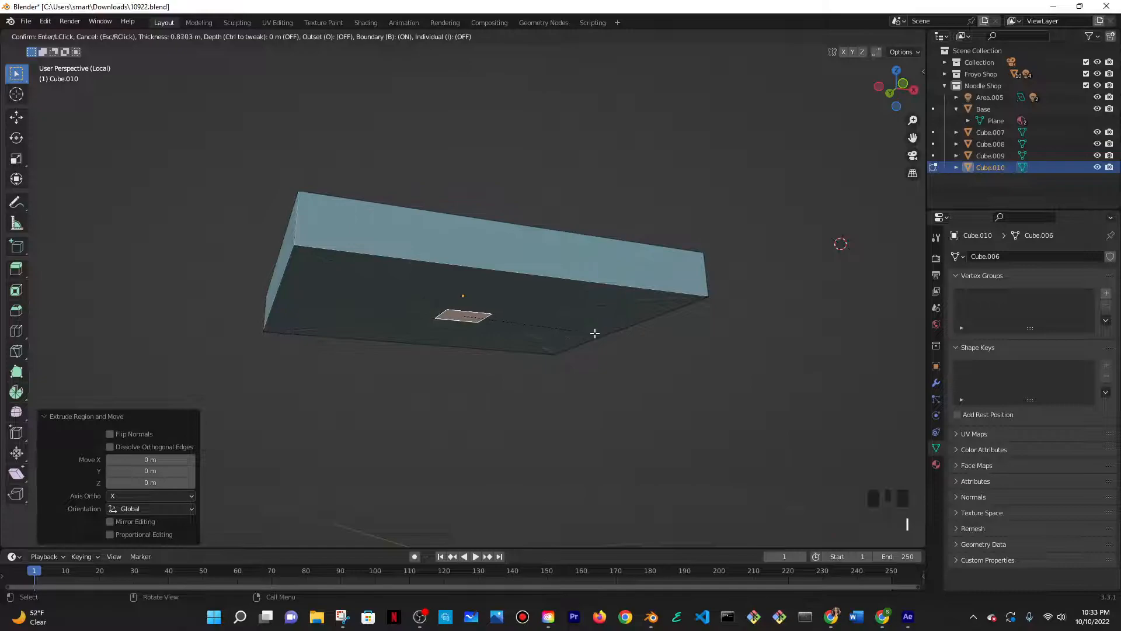
pyautogui.click(587, 333)
pyautogui.moveTo(587, 333); pyautogui.dragTo(565, 325, button='middle')
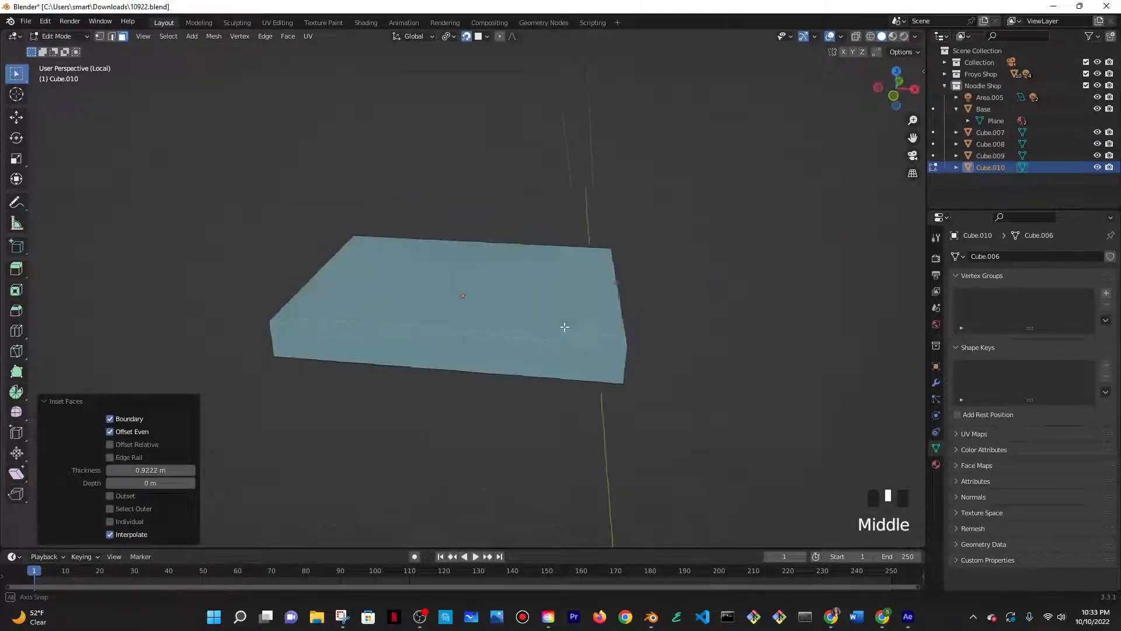
# - Leave local view, extrude the small underside face down about 0.826 m as a leg, and return to Object Mode
pyautogui.scroll(-4, 580, 293)
pyautogui.press('KP_Divide')
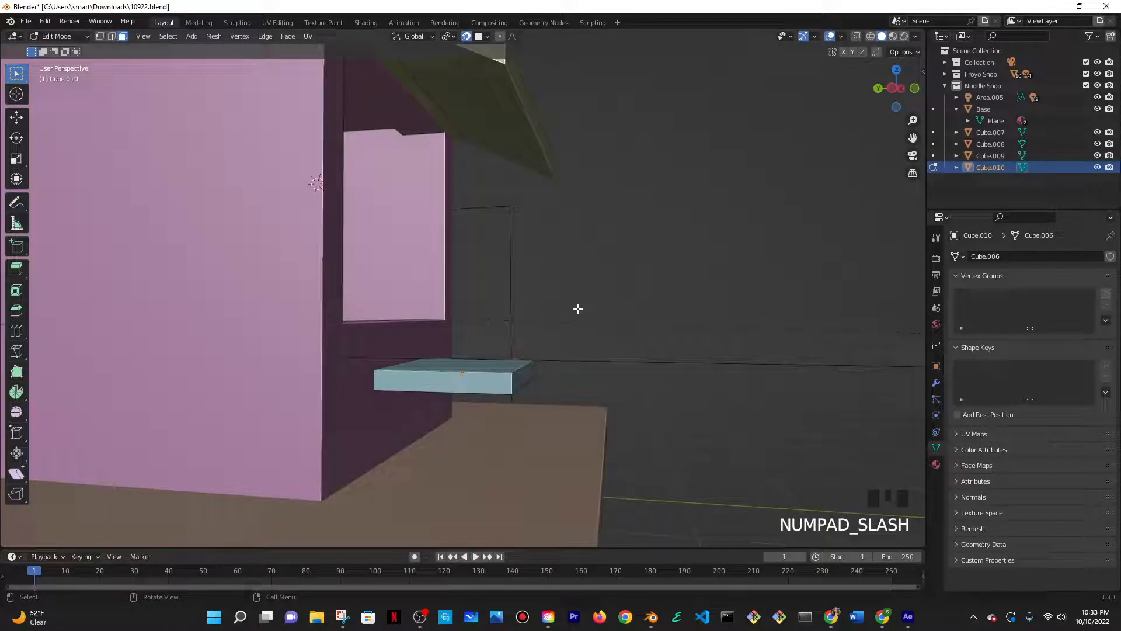
pyautogui.press('e')
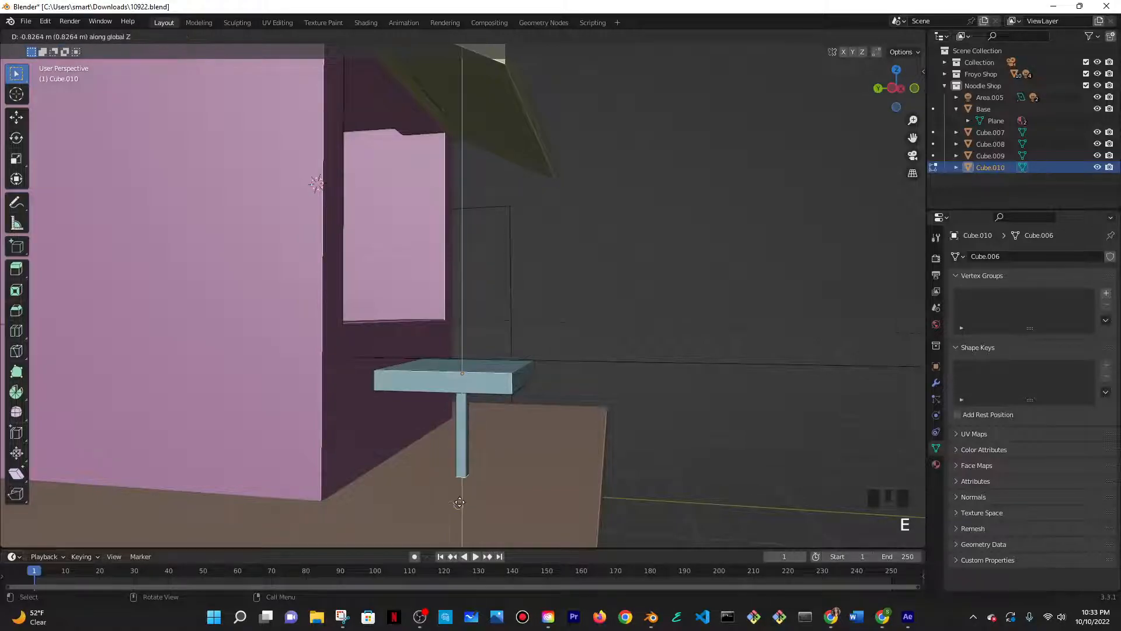
pyautogui.click(460, 499)
pyautogui.moveTo(580, 441); pyautogui.dragTo(555, 465, button='middle')
pyautogui.scroll(-5, 528, 428)
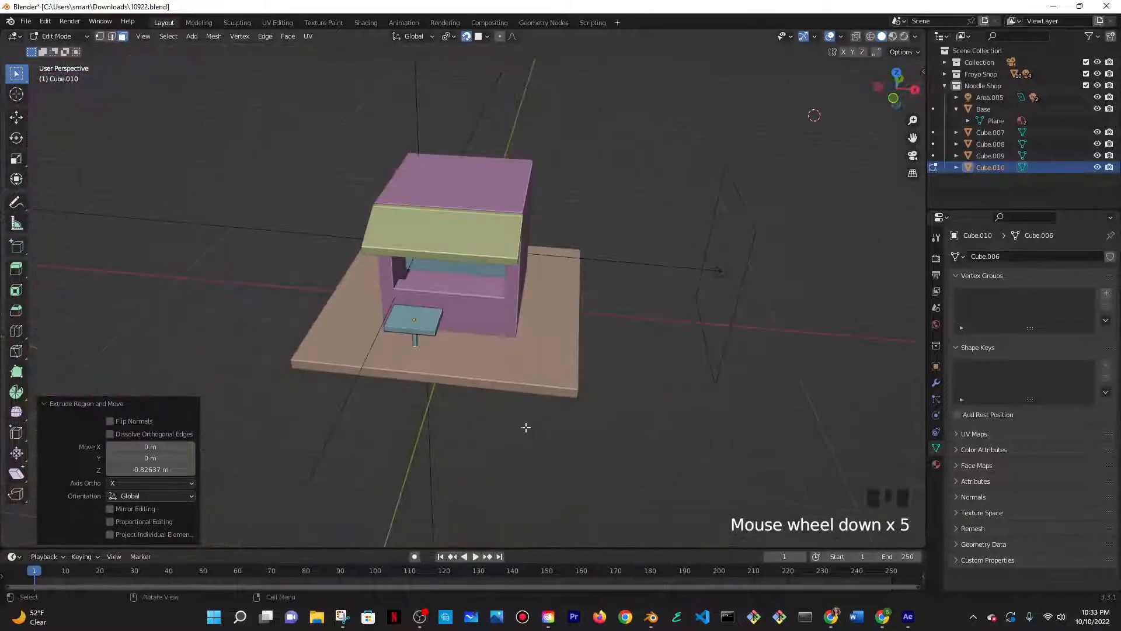
pyautogui.moveTo(528, 428); pyautogui.dragTo(522, 398, button='middle')
pyautogui.press('Tab')
pyautogui.scroll(5, 332, 314)
pyautogui.keyDown('shift'); pyautogui.moveTo(387, 366); pyautogui.dragTo(553, 335, button='middle'); pyautogui.keyUp('shift')
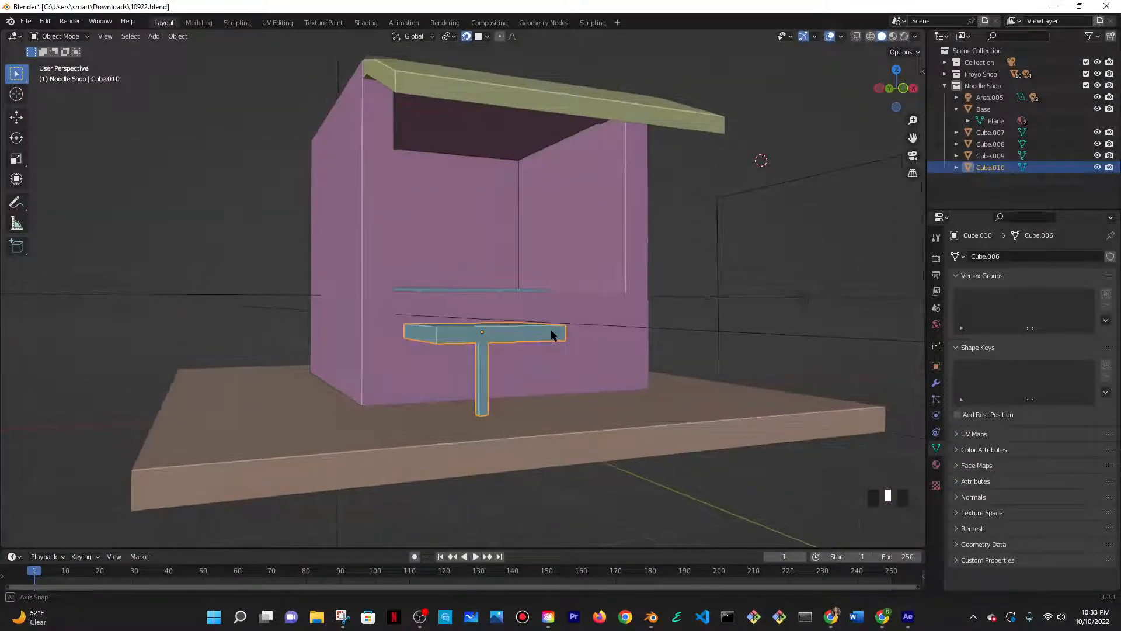
# - Undo the leg extrusion and underside inset so only the plain slab is left in Object Mode
pyautogui.hotkey('ctrl', 'z')
pyautogui.hotkey('ctrl', 'z')
pyautogui.hotkey('ctrl', 'z')
pyautogui.hotkey('ctrl', 'z')
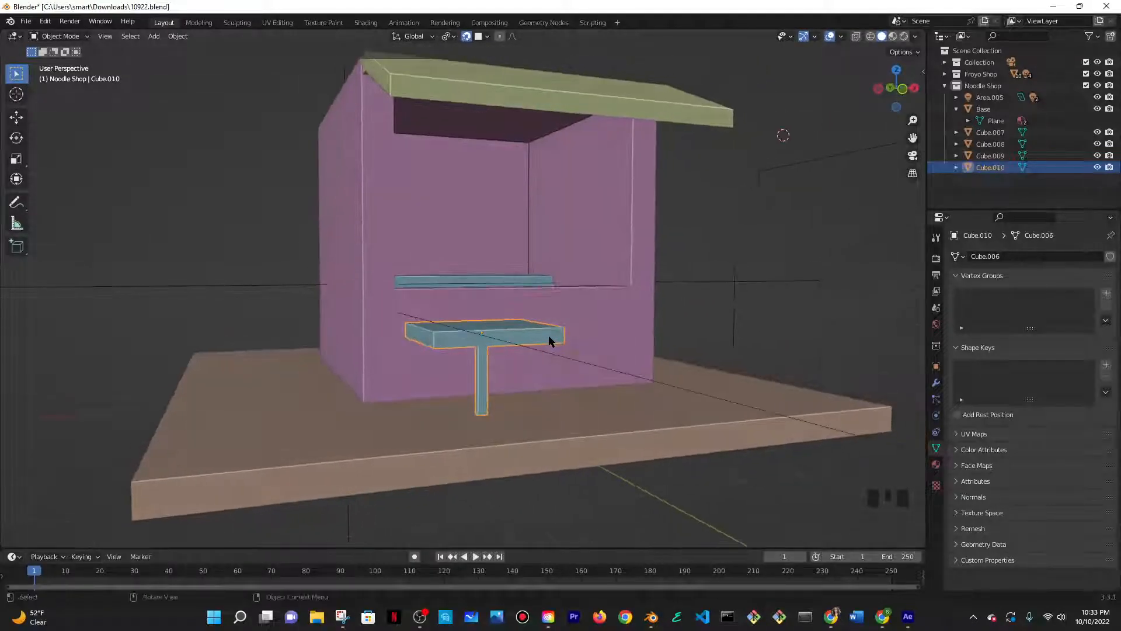
pyautogui.hotkey('ctrl', 'z')
pyautogui.moveTo(523, 332); pyautogui.dragTo(573, 309, button='middle')
pyautogui.hotkey('ctrl', 'z')
pyautogui.hotkey('ctrl', 'z')
pyautogui.press('Tab')
# - Add a second cube and move it to the slab in front of the shop
pyautogui.scroll(-1, 555, 313)
pyautogui.scroll(3, 492, 346)
pyautogui.moveTo(492, 346); pyautogui.dragTo(475, 345, button='middle')
pyautogui.scroll(-2, 482, 343)
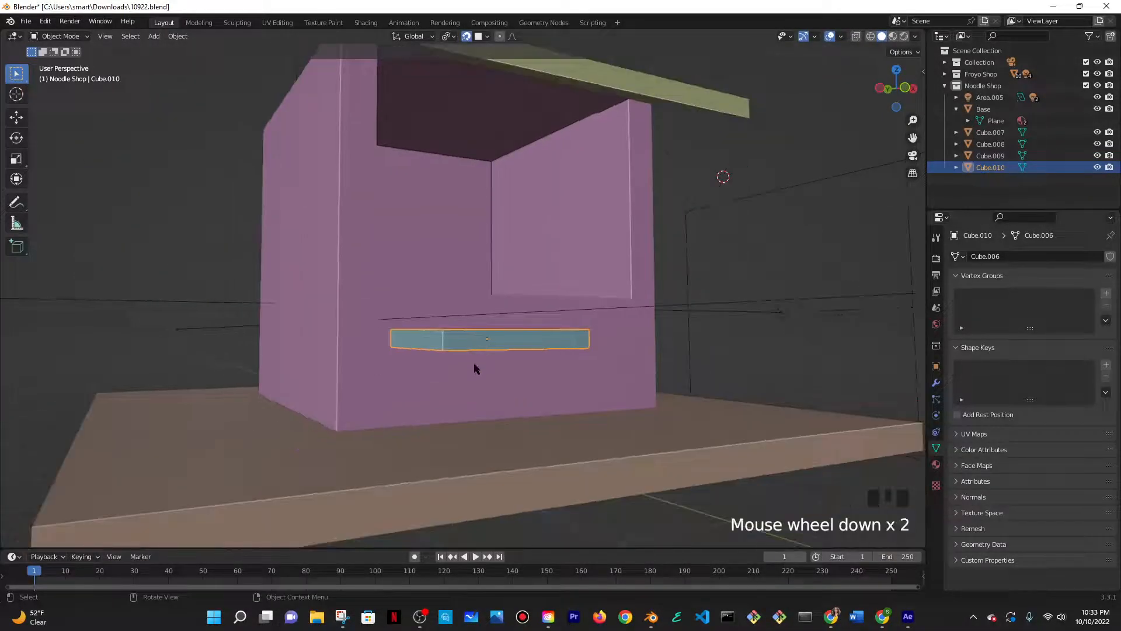
pyautogui.hotkey('shift', 'a')
pyautogui.moveTo(476, 360)
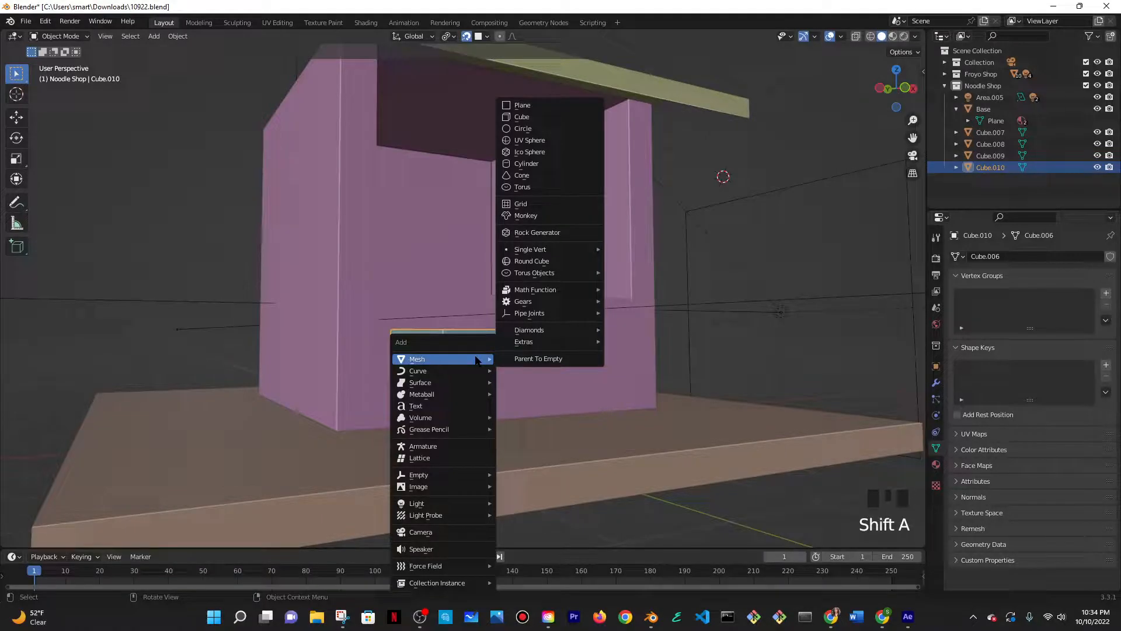
pyautogui.click(521, 117)
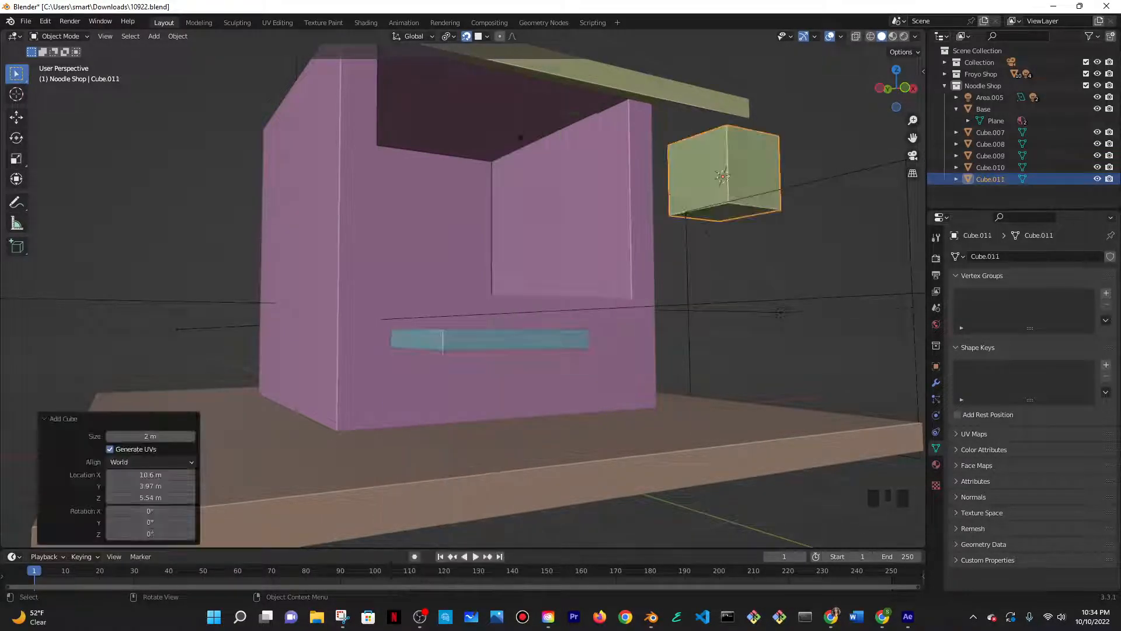
pyautogui.press('g')
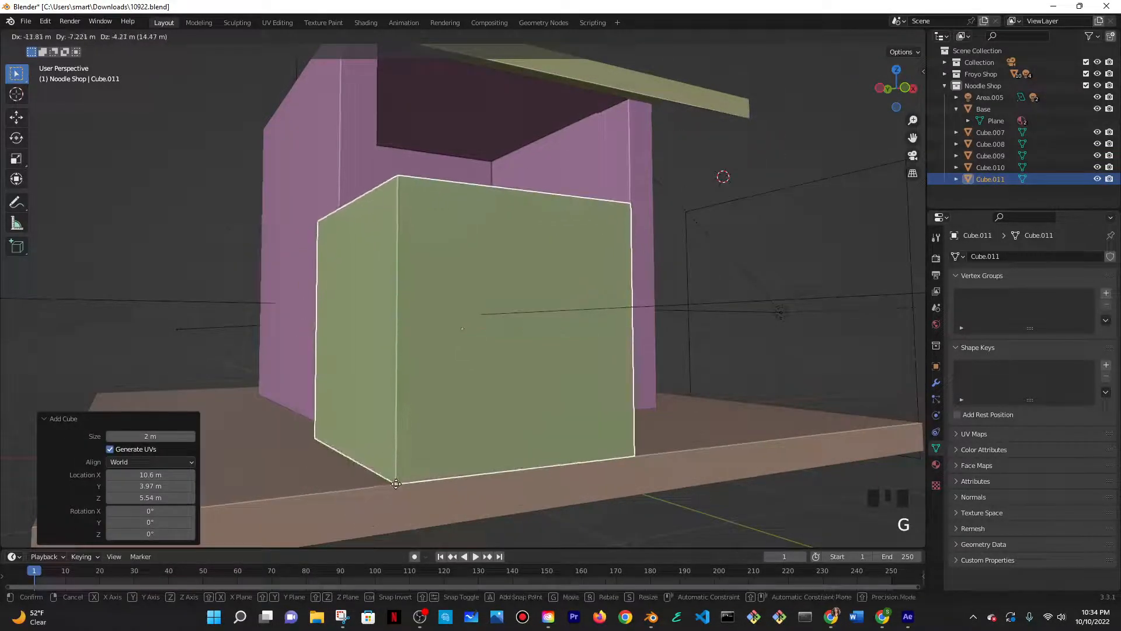
pyautogui.click(575, 450)
# - Scale the new cube uniformly to about 0.245, and narrow it along X by a factor of about 0.298
pyautogui.press('s')
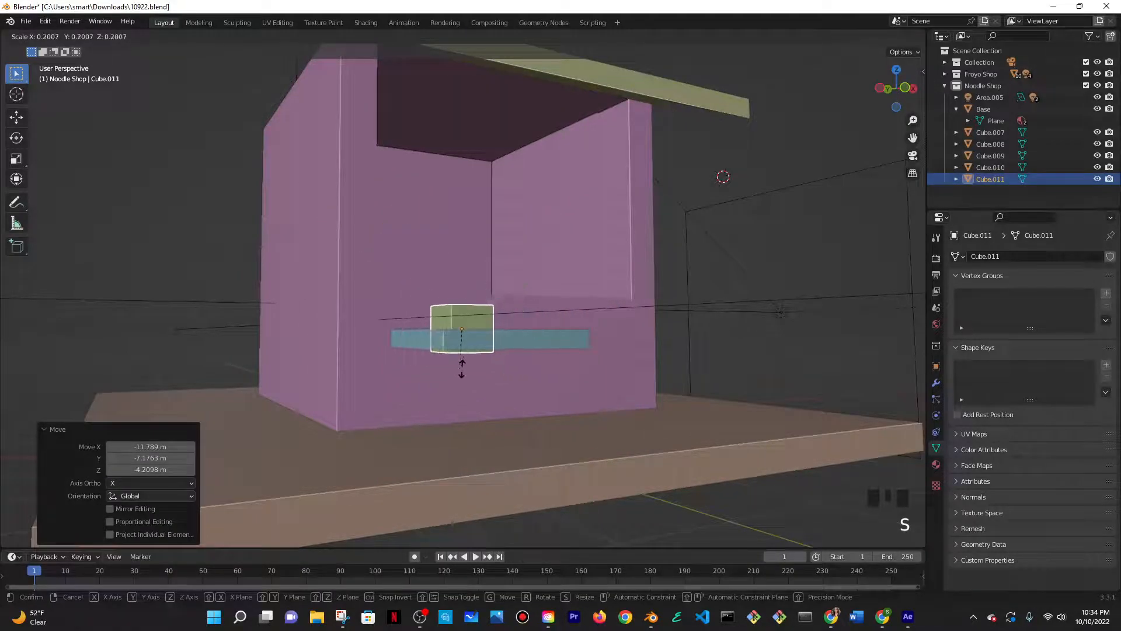
pyautogui.click(485, 368)
pyautogui.press('s')
pyautogui.press('x')
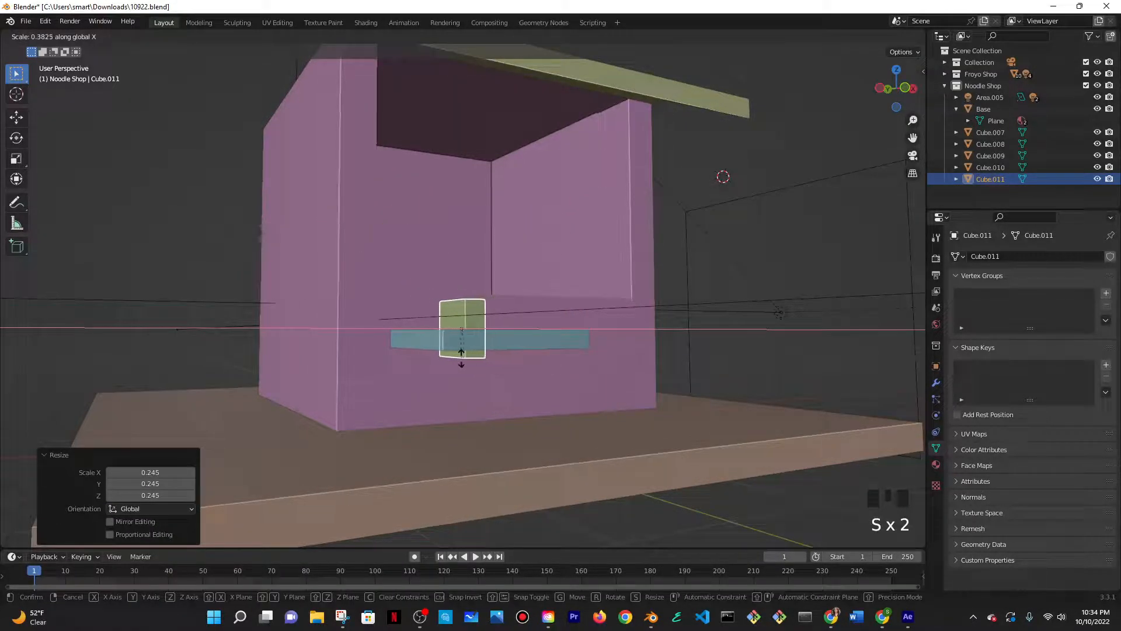
pyautogui.click(464, 344)
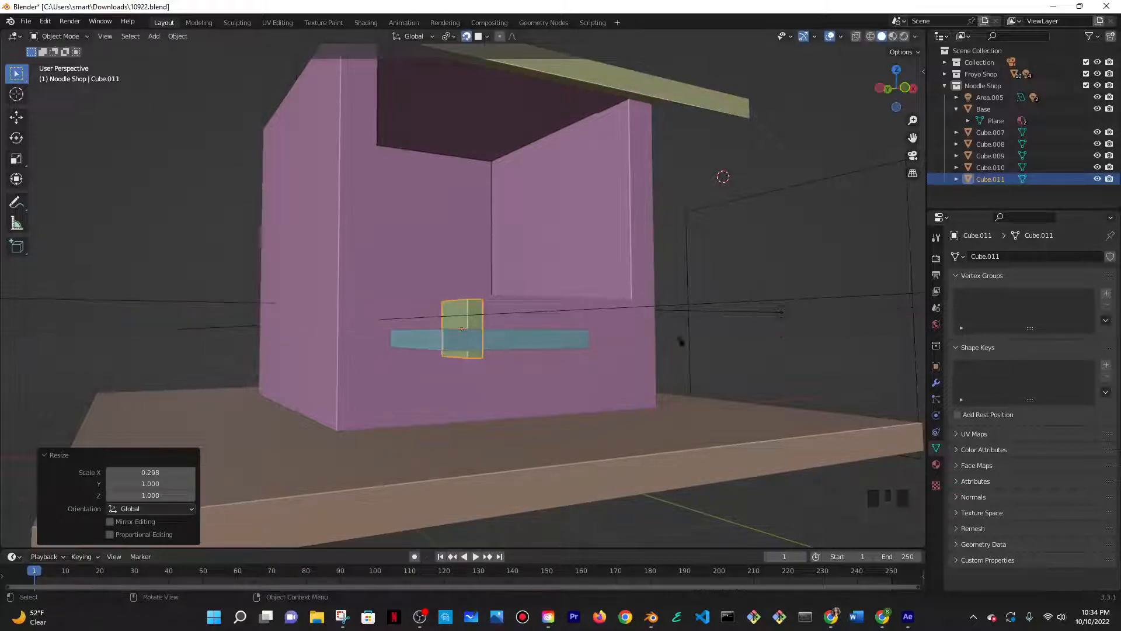
# - Copy the cube's X scale value, 0.072945, into its Y scale so the post has a square cross-section
pyautogui.click(936, 382)
pyautogui.click(936, 399)
pyautogui.click(936, 366)
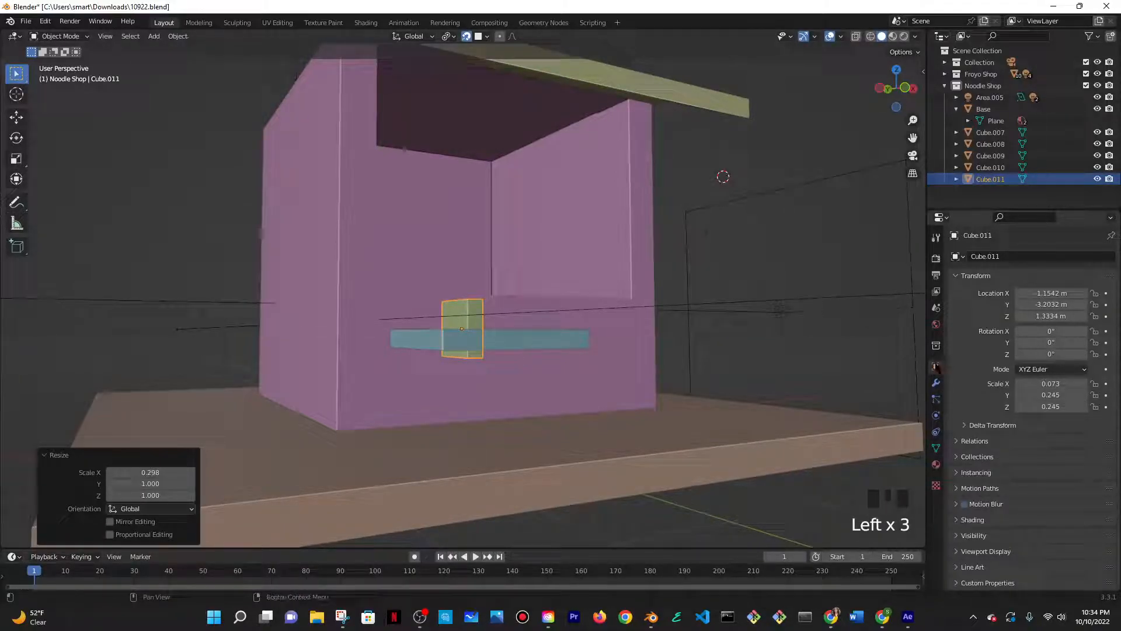
pyautogui.click(1046, 331)
pyautogui.click(1023, 383)
pyautogui.click(1024, 383)
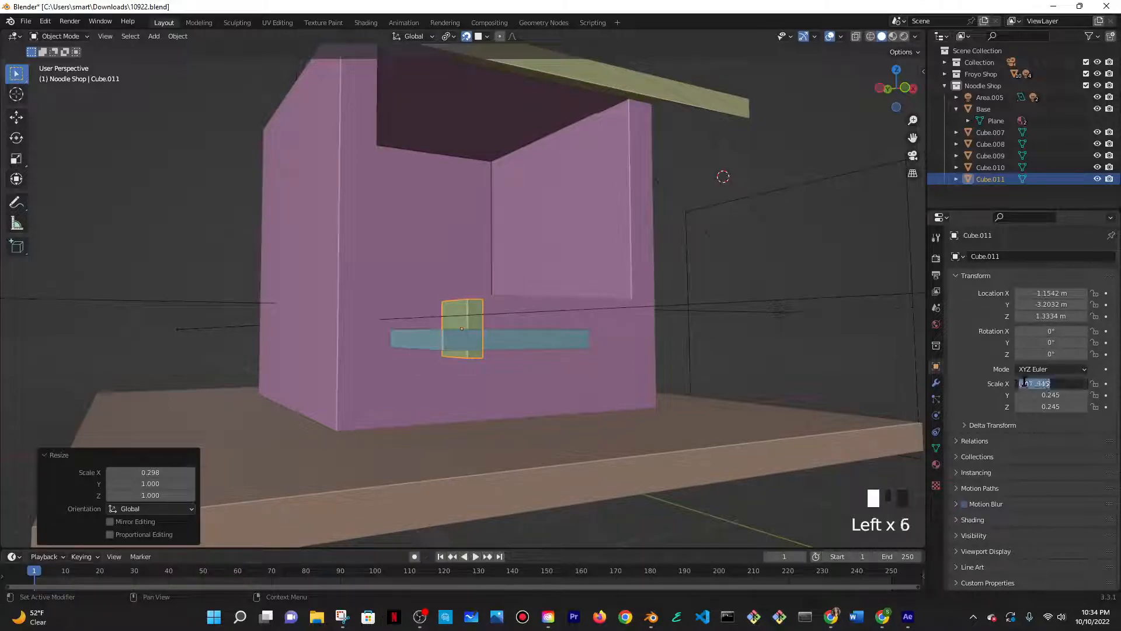
pyautogui.click(1051, 394)
pyautogui.write('0.072945')
pyautogui.press('Return')
# - Stretch the post along Z by a factor of about 2.013 and move it to the slab's outer edge as a leg
pyautogui.moveTo(729, 385); pyautogui.dragTo(609, 352, button='middle')
pyautogui.press('s')
pyautogui.press('z')
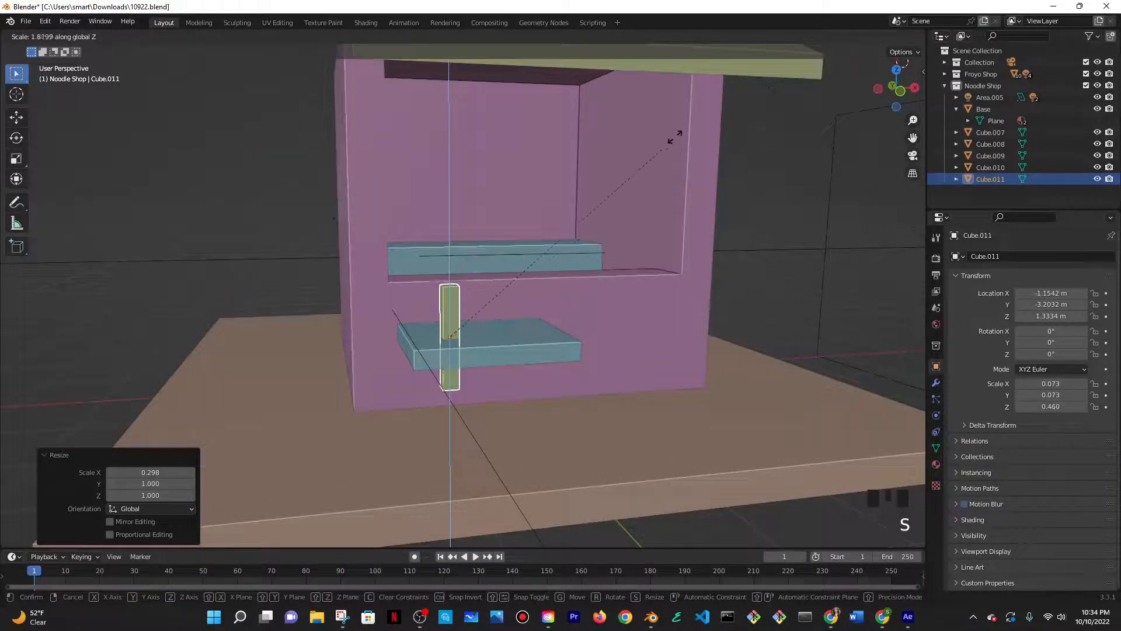
pyautogui.click(687, 130)
pyautogui.press('g')
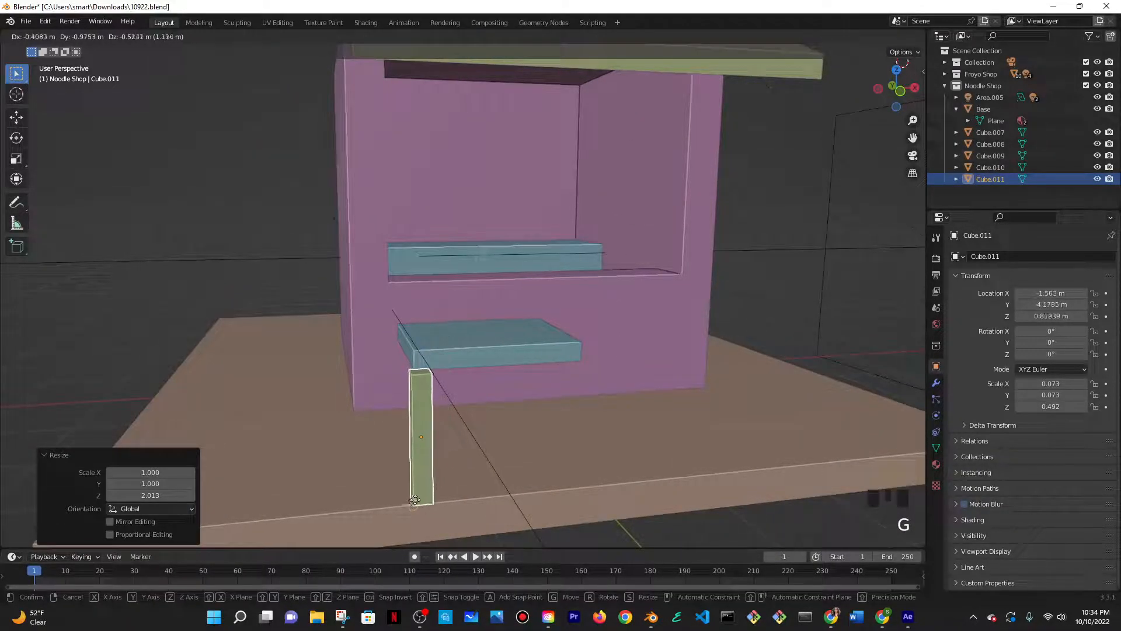
pyautogui.click(414, 499)
pyautogui.moveTo(491, 449); pyautogui.dragTo(572, 438, button='middle')
pyautogui.press('g')
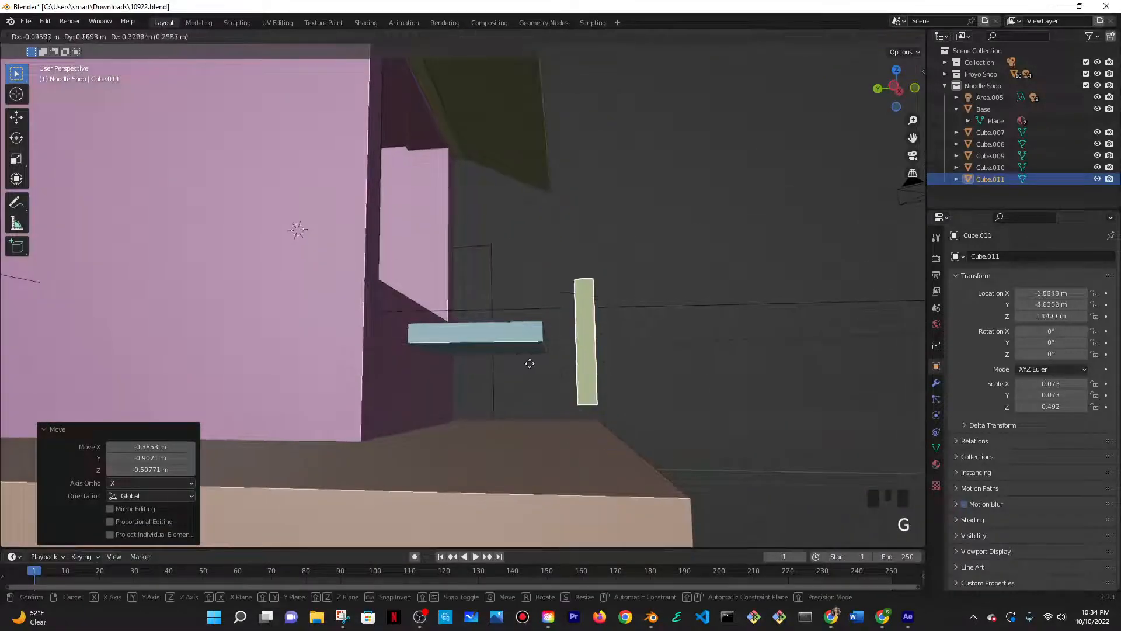
pyautogui.click(542, 351)
pyautogui.moveTo(542, 352); pyautogui.dragTo(596, 375, button='middle')
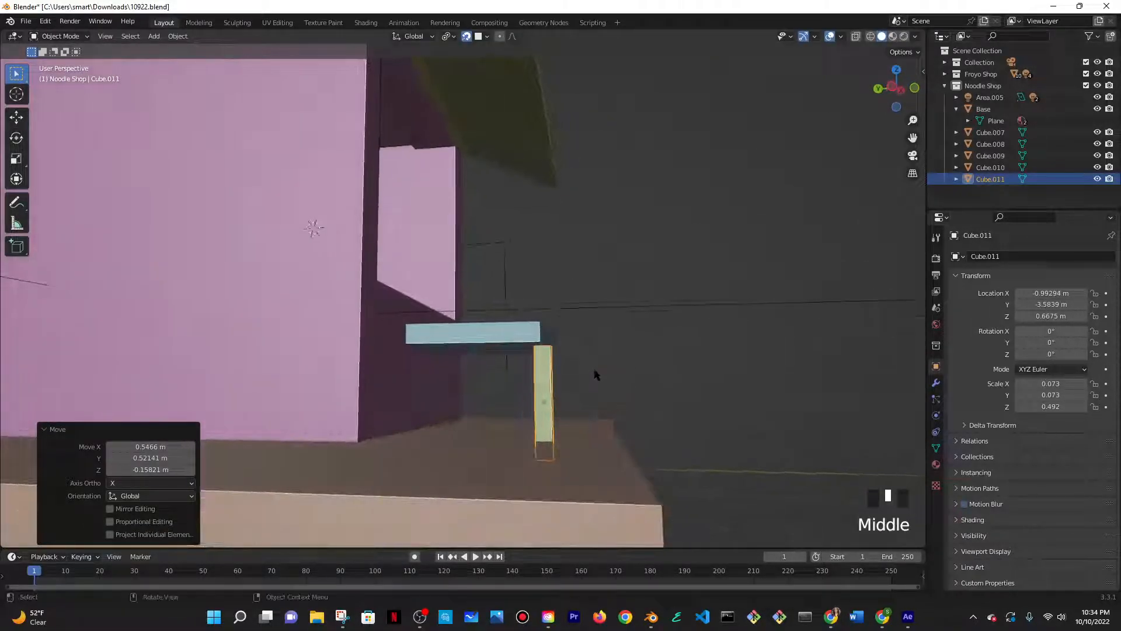
# - Shorten the leg along Z by a factor of about 0.733 and move it up under the slab's outer corner
pyautogui.press('s')
pyautogui.press('z')
pyautogui.click(575, 370)
pyautogui.press('g')
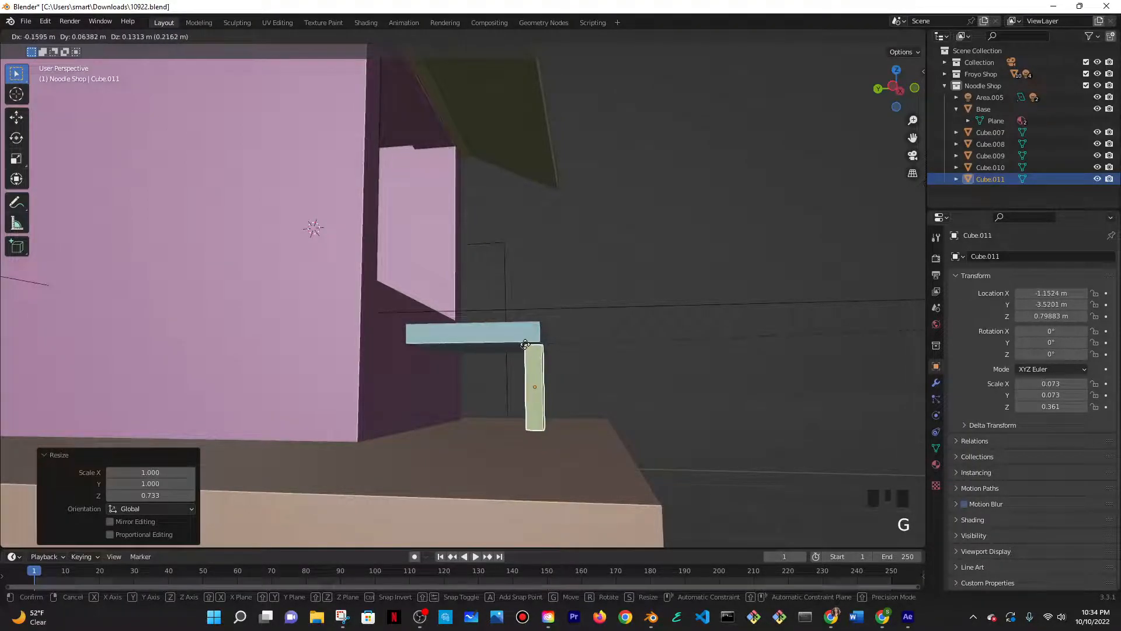
pyautogui.click(529, 350)
pyautogui.moveTo(528, 349); pyautogui.dragTo(464, 410, button='middle')
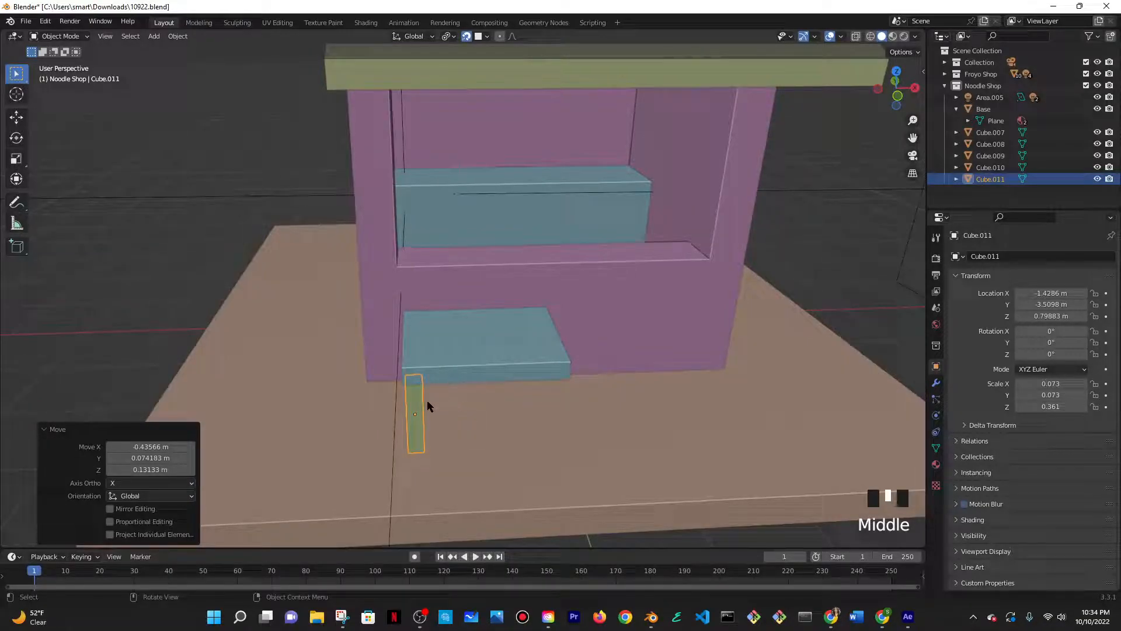
# - Switch snapping to Vertex and move the leg flush with the slab's outer corner
pyautogui.click(483, 39)
pyautogui.click(453, 83)
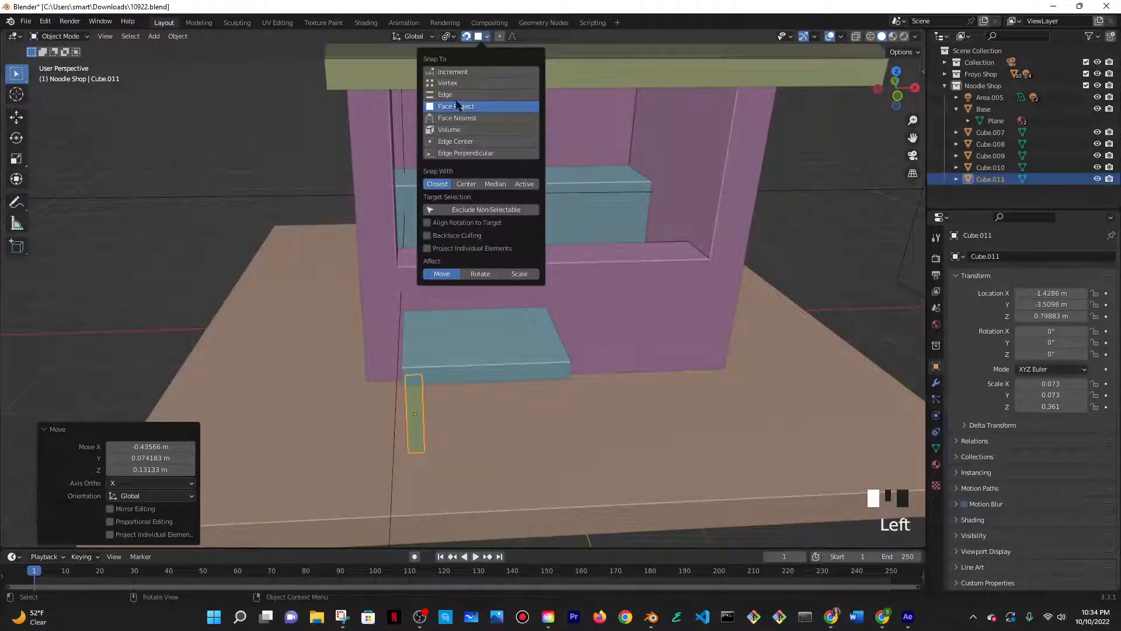
pyautogui.moveTo(463, 102); pyautogui.dragTo(643, 416, button='middle')
pyautogui.press('g')
pyautogui.click(510, 393)
pyautogui.scroll(3, 590, 417)
pyautogui.scroll(-3, 620, 426)
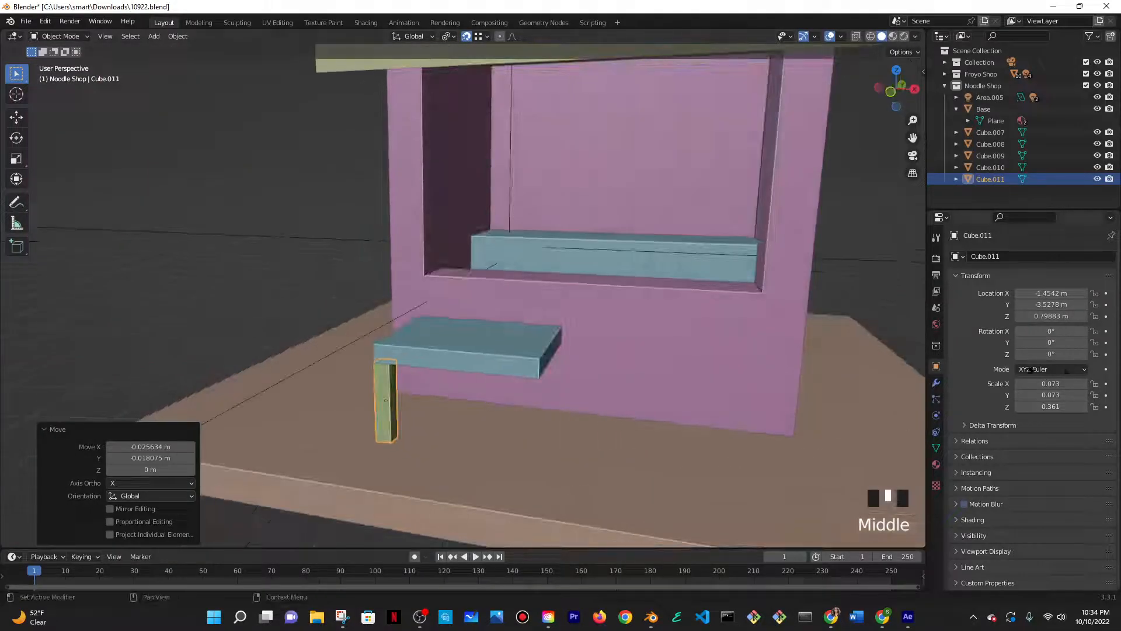
# - Add an Array modifier to the leg and set its relative offset factors to X 0 and Y 1
pyautogui.click(936, 382)
pyautogui.click(995, 257)
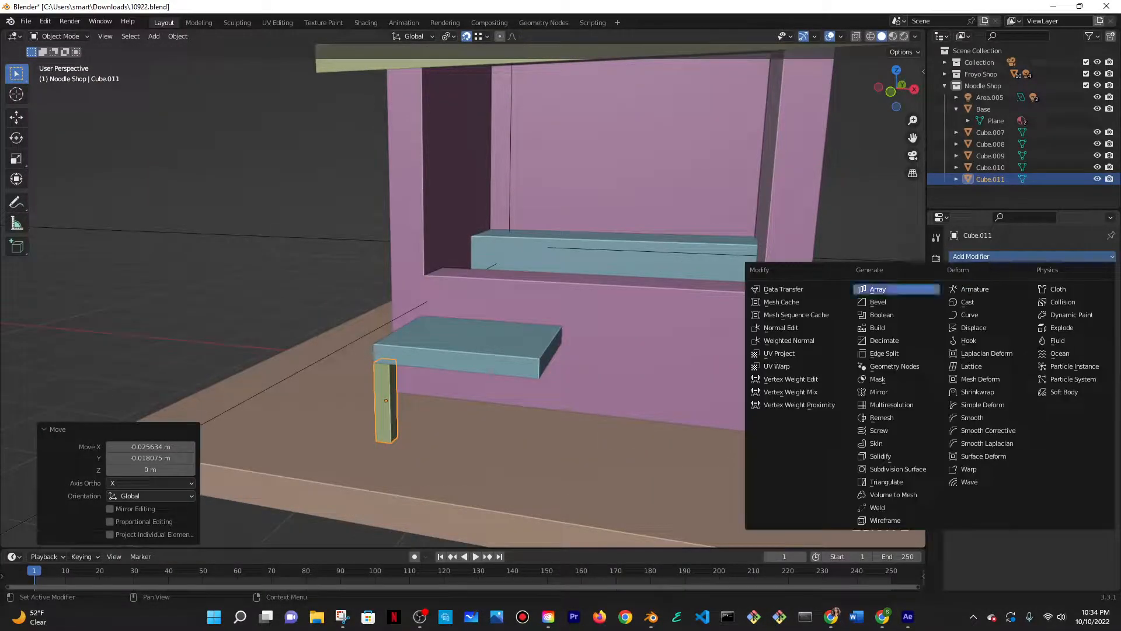
pyautogui.click(888, 289)
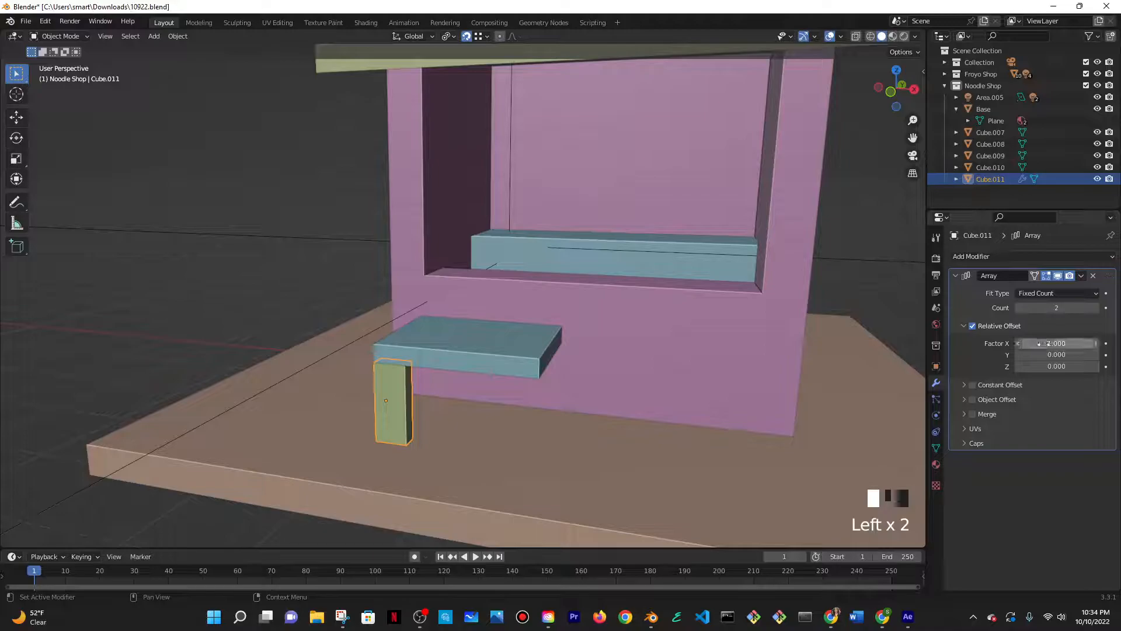
pyautogui.moveTo(663, 378); pyautogui.dragTo(808, 383, button='middle')
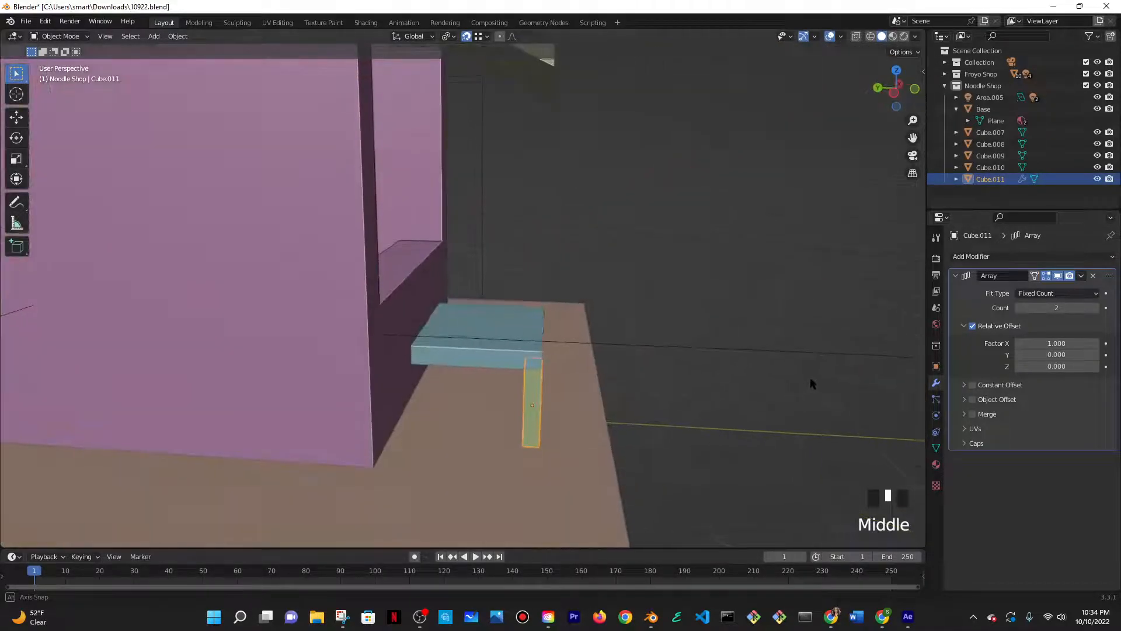
pyautogui.click(1039, 356)
pyautogui.write('1')
pyautogui.press('Return')
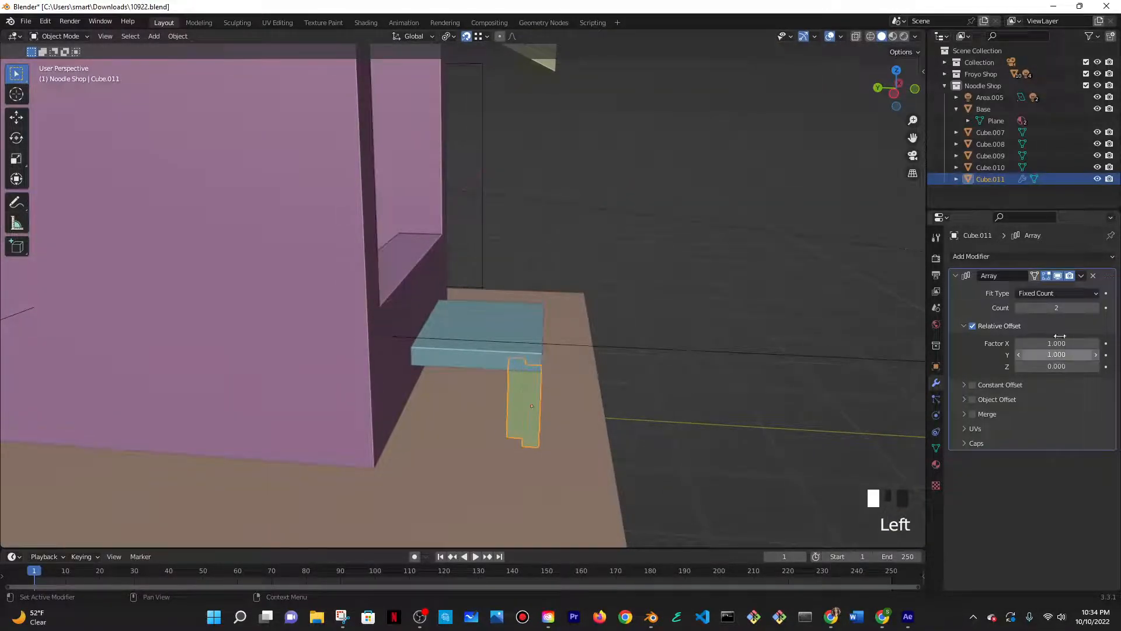
pyautogui.click(1062, 344)
pyautogui.write('0')
pyautogui.press('Return')
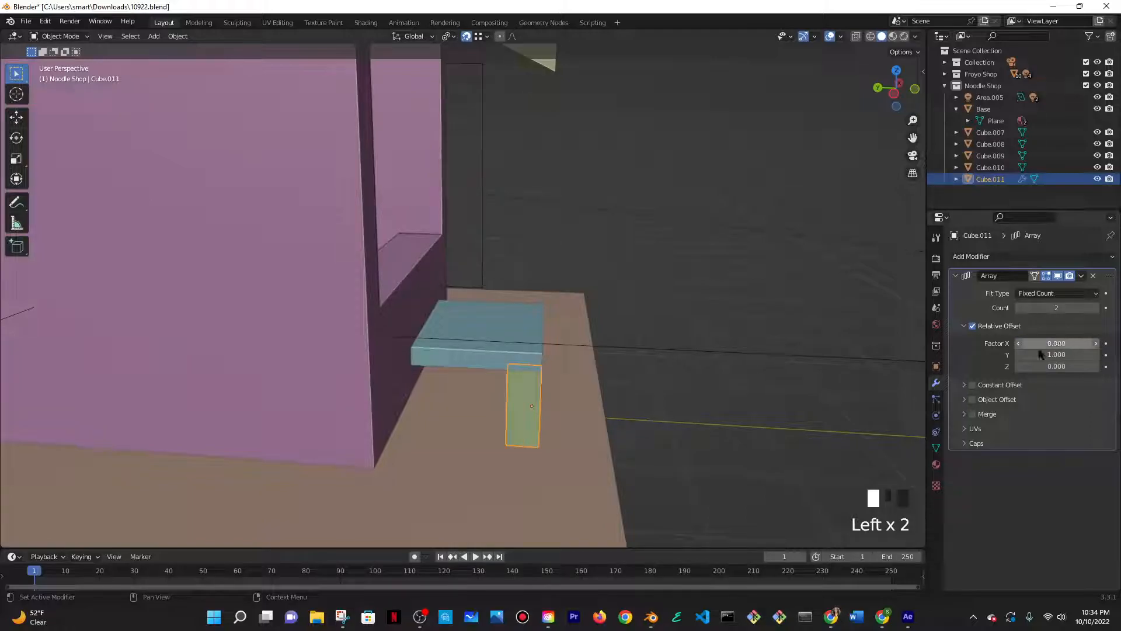
# - Try relative Y offset factors of 3, 6, 7 and 6.3 to position the second leg under the slab
pyautogui.click(1039, 350)
pyautogui.write('3')
pyautogui.press('Return')
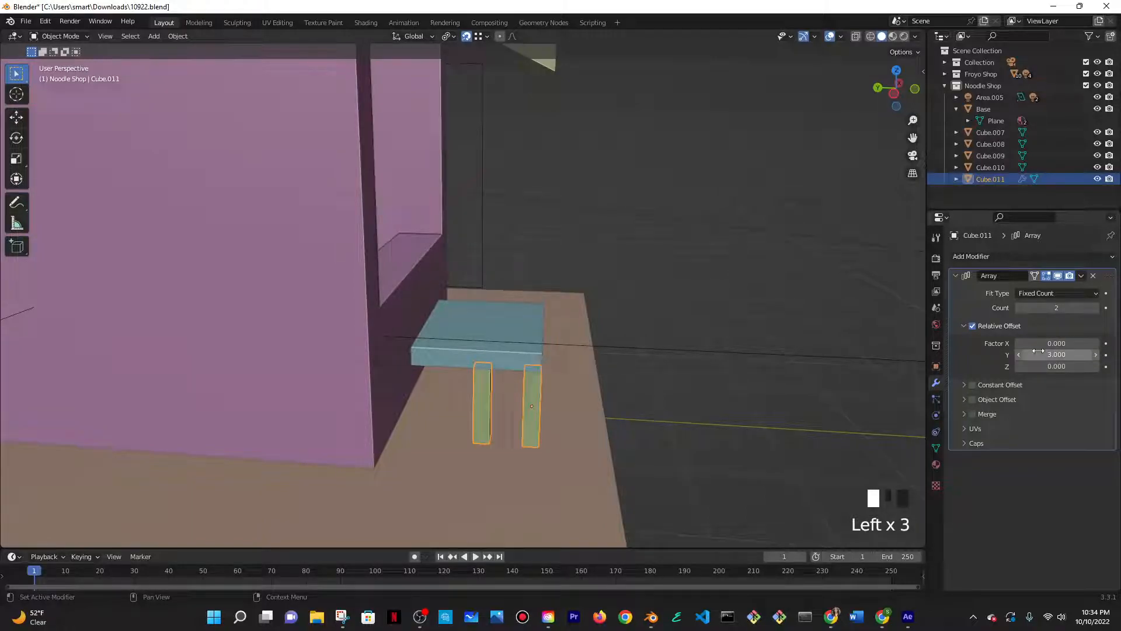
pyautogui.write('6')
pyautogui.press('Return')
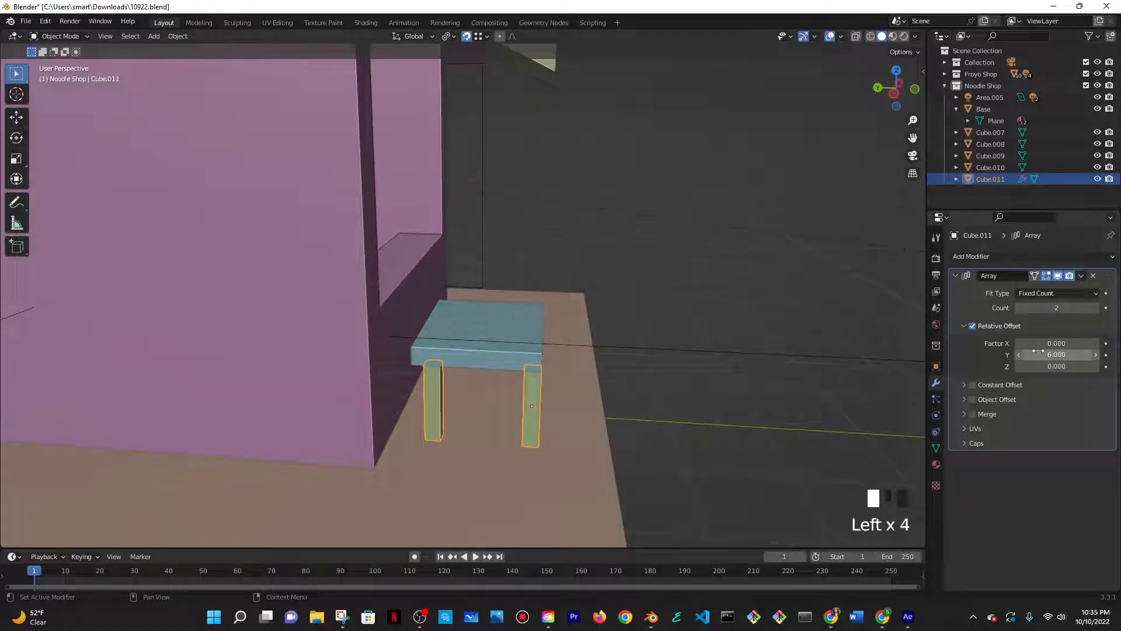
pyautogui.write('7')
pyautogui.press('Return')
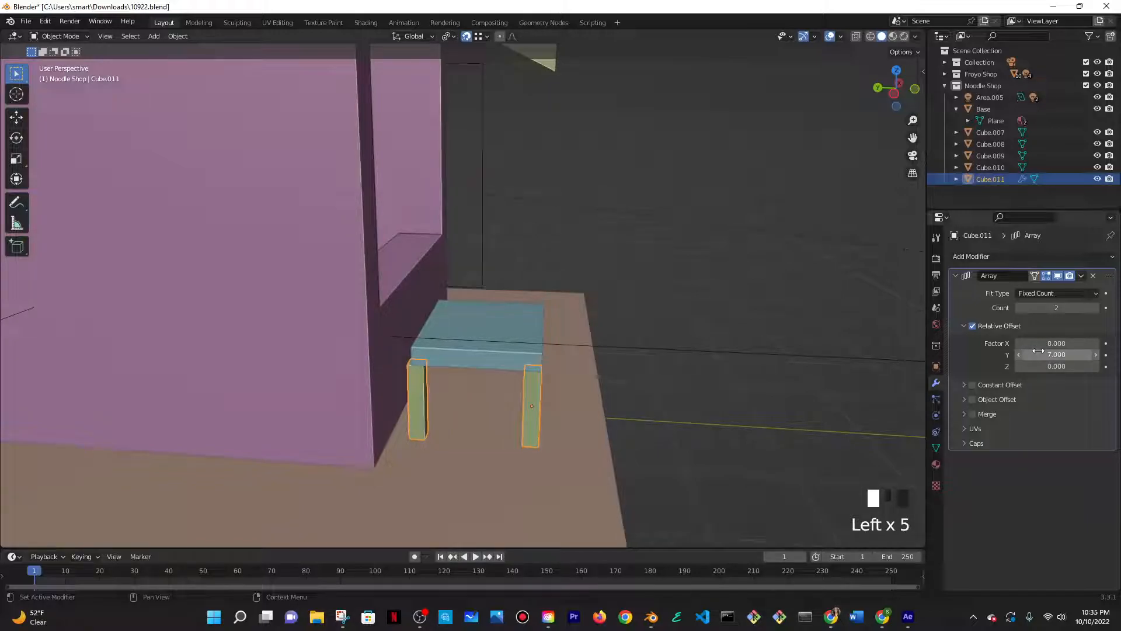
pyautogui.write('.3')
pyautogui.press('Return')
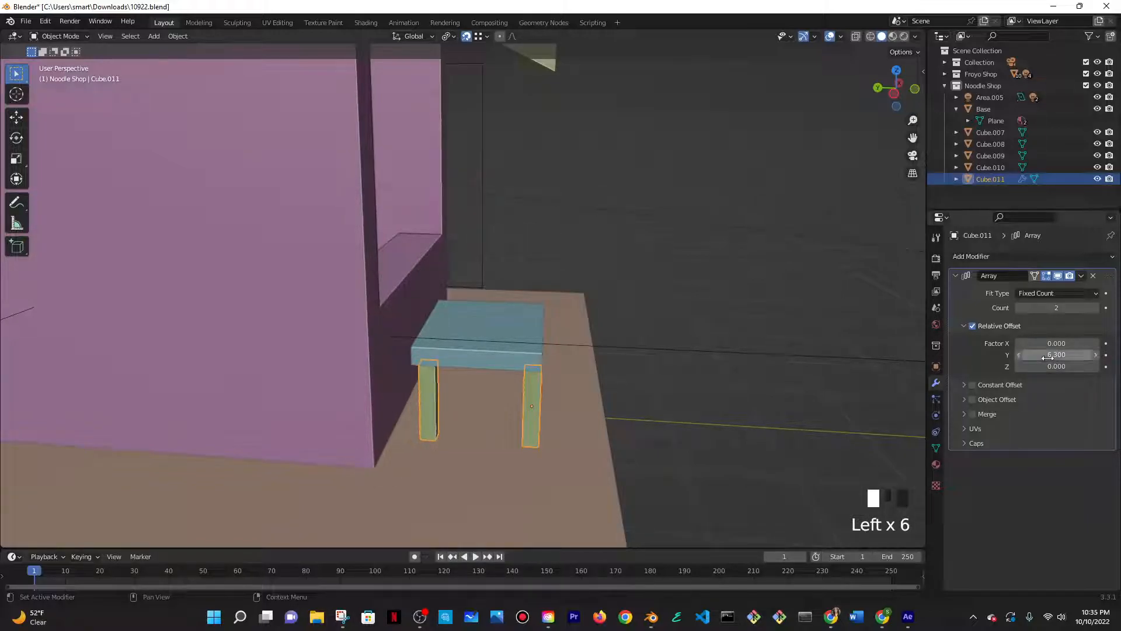
# - Fine-tune the array's relative Y offset through 6.5, 6.85 and 6.83 to 6.75, aligning the second leg with the slab's inner edge
pyautogui.write('6.')
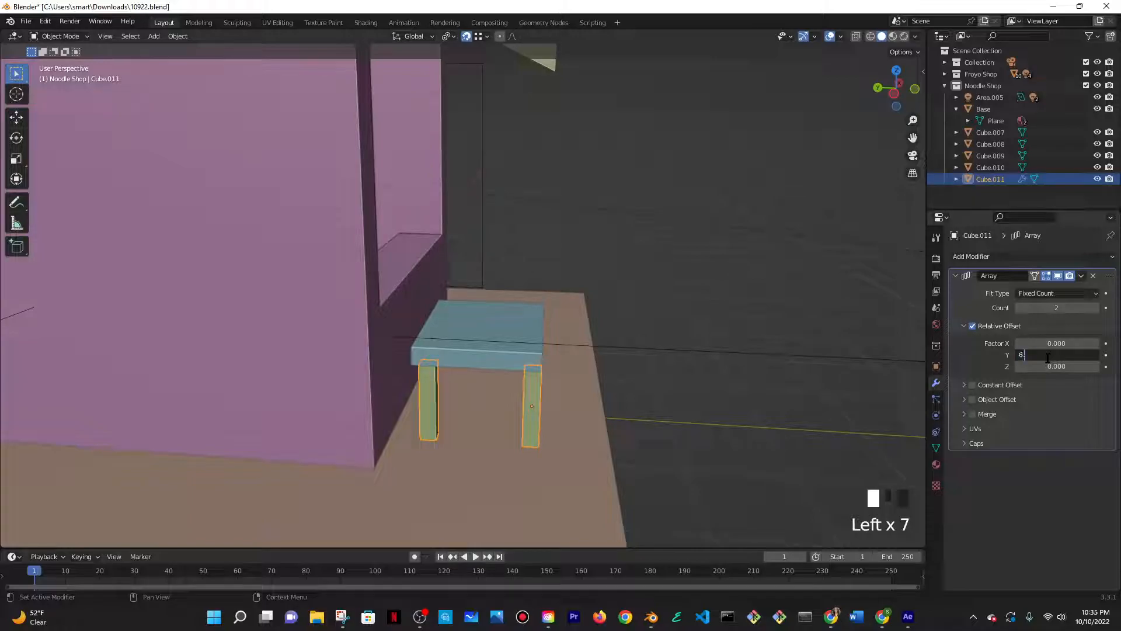
pyautogui.write('5')
pyautogui.press('Return')
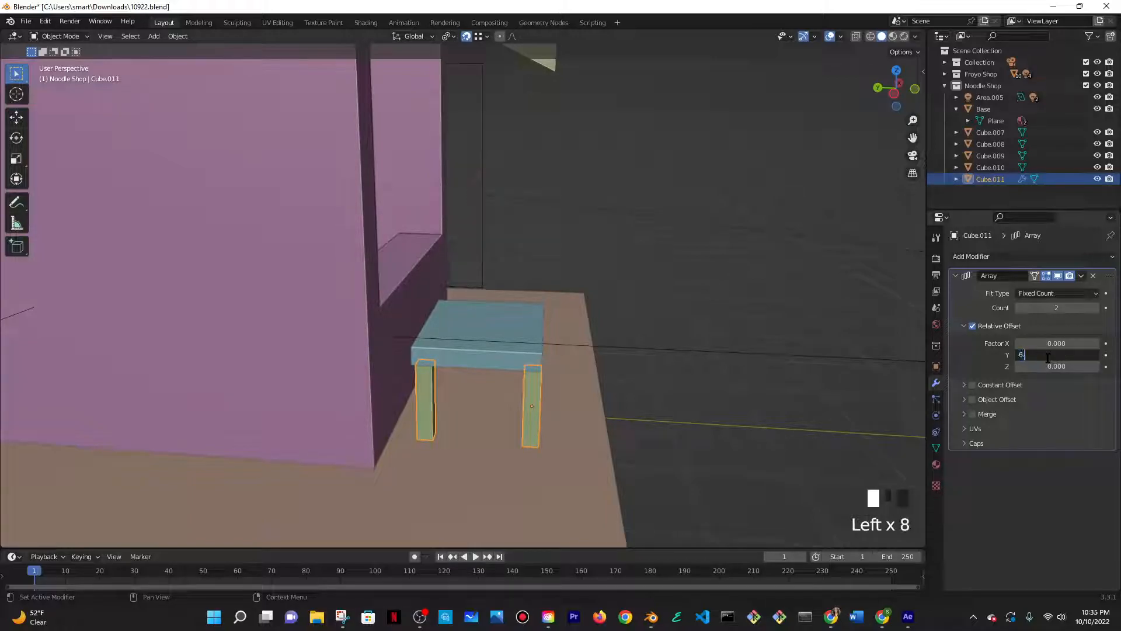
pyautogui.write('6.9')
pyautogui.press('Return')
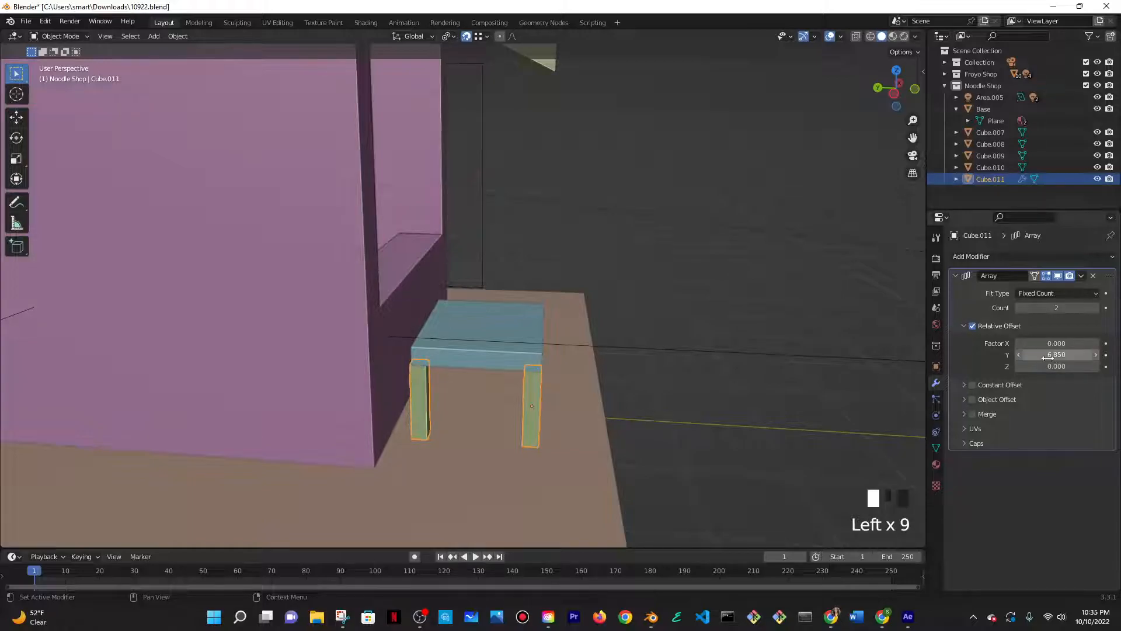
pyautogui.doubleClick(1048, 357)
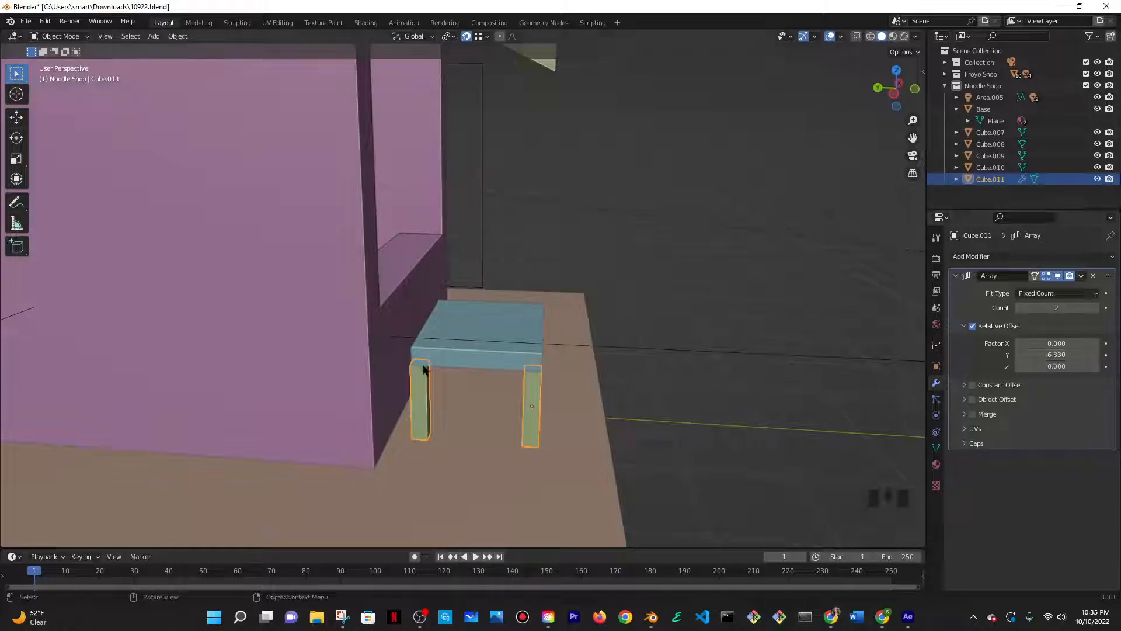
pyautogui.scroll(6, 409, 435)
pyautogui.keyDown('shift'); pyautogui.moveTo(451, 401); pyautogui.dragTo(484, 368, button='middle'); pyautogui.keyUp('shift')
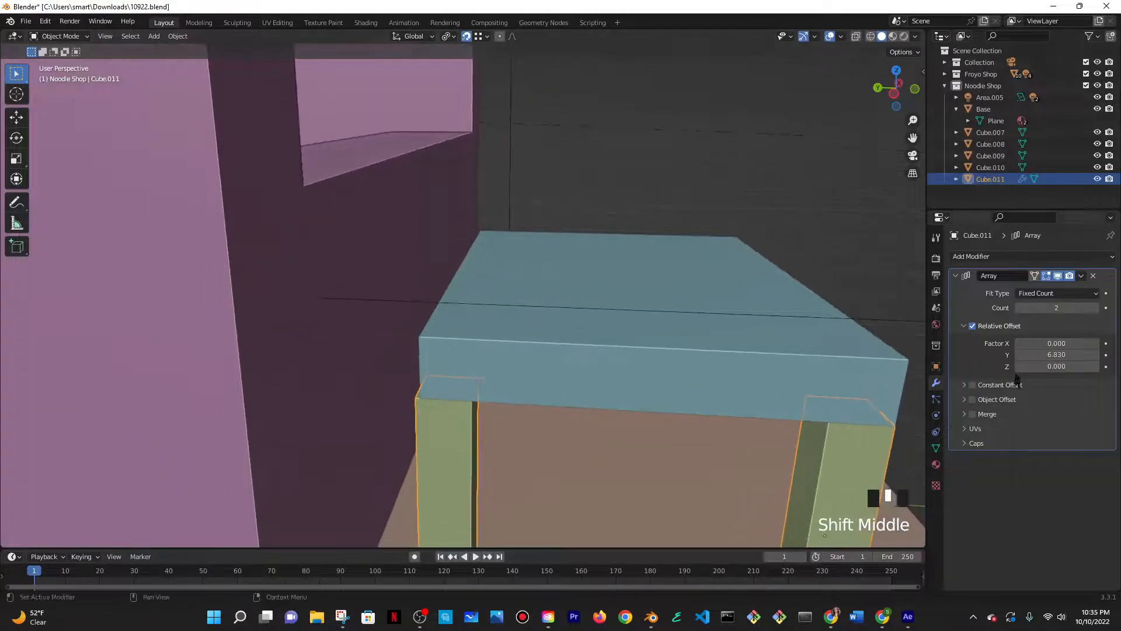
pyautogui.click(1037, 355)
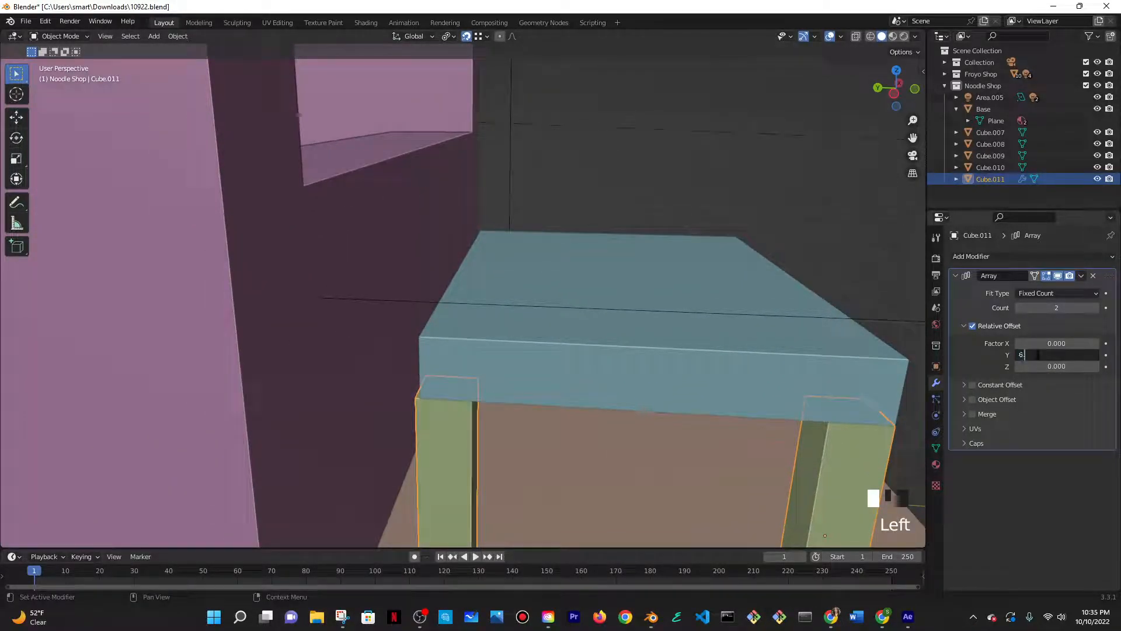
pyautogui.write('5')
pyautogui.press('Return')
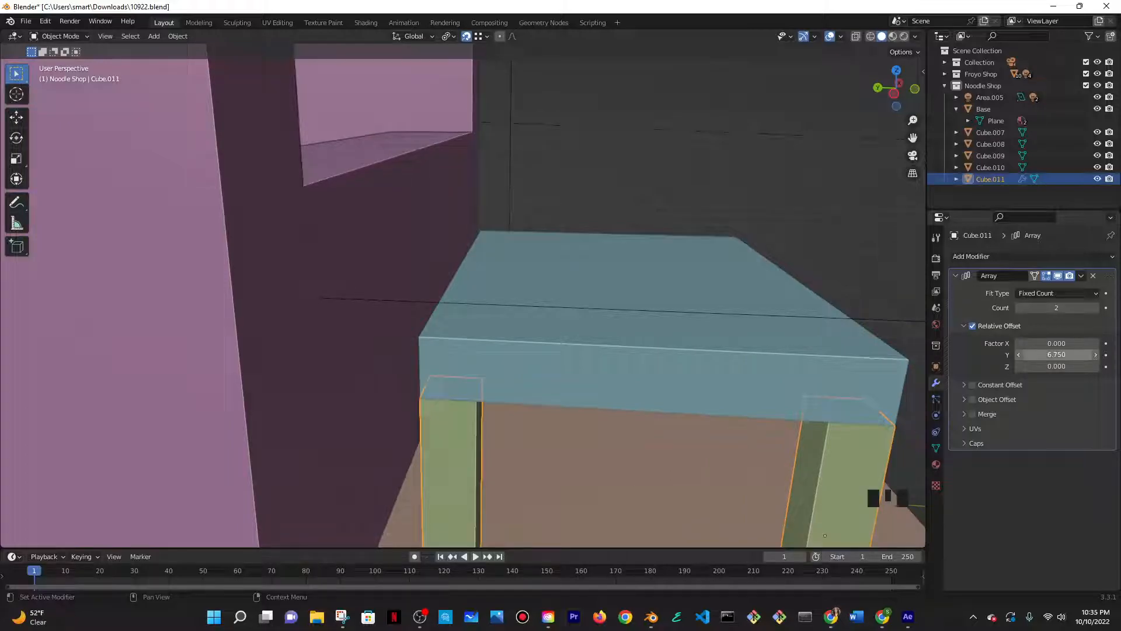
# - Collapse the first array and add a second Array modifier to the legs with a relative X offset factor of 6
pyautogui.moveTo(817, 132); pyautogui.dragTo(594, 263, button='middle')
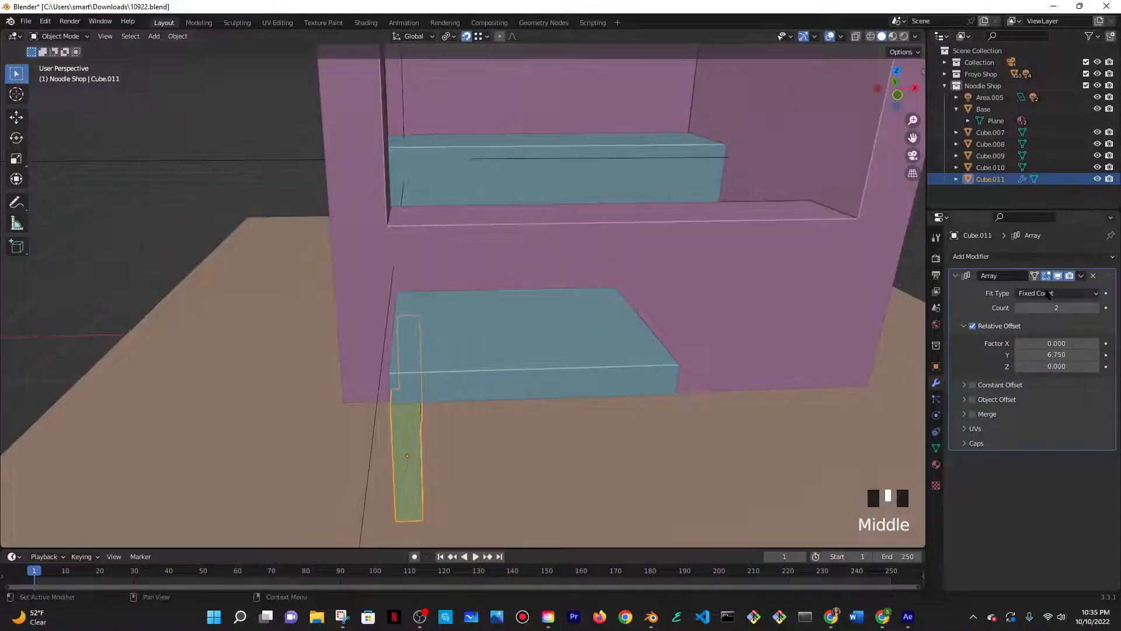
pyautogui.click(956, 276)
pyautogui.click(963, 256)
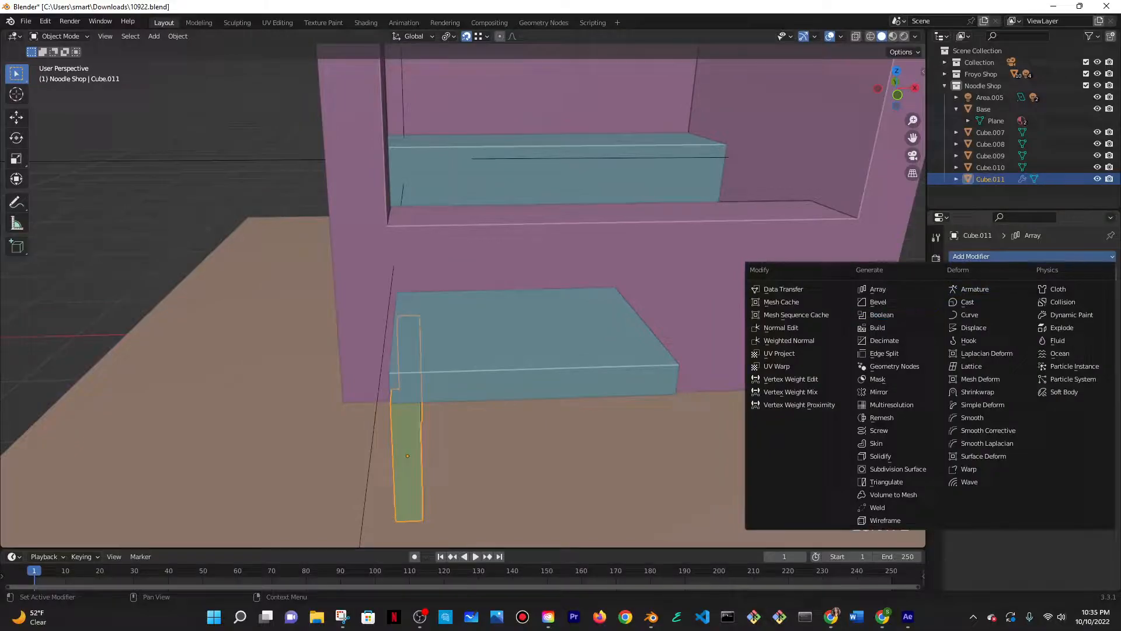
pyautogui.click(897, 289)
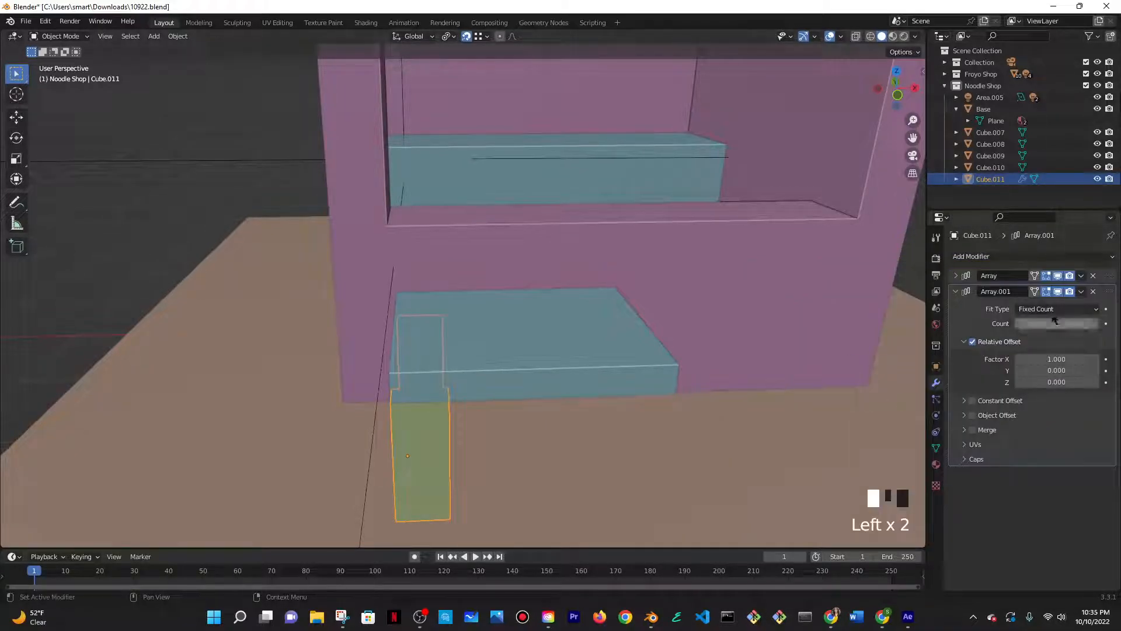
pyautogui.click(1042, 359)
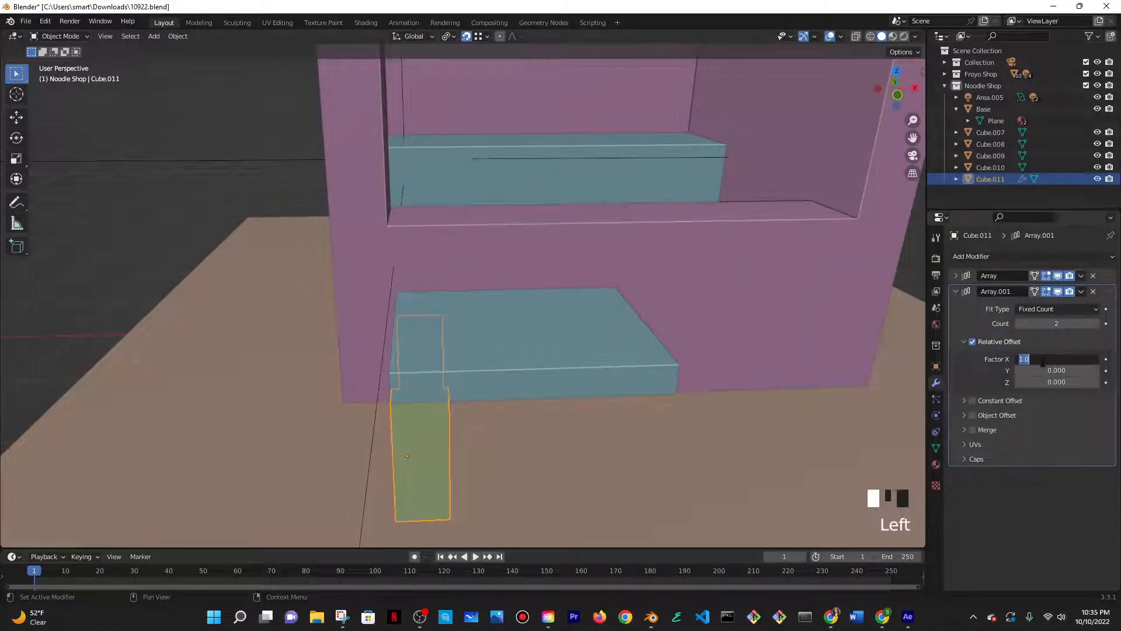
pyautogui.write('6')
pyautogui.press('Return')
# - Try relative X offset factors of 12, 10 and 9 in the legs' second array
pyautogui.click(1049, 358)
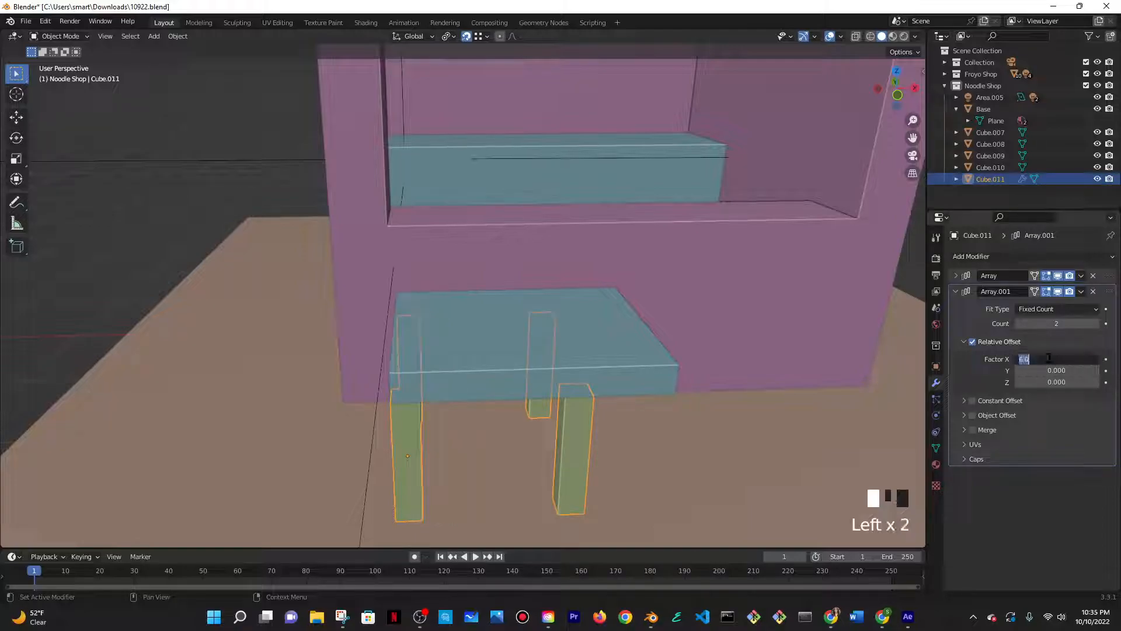
pyautogui.write('12')
pyautogui.press('Return')
pyautogui.click(1049, 359)
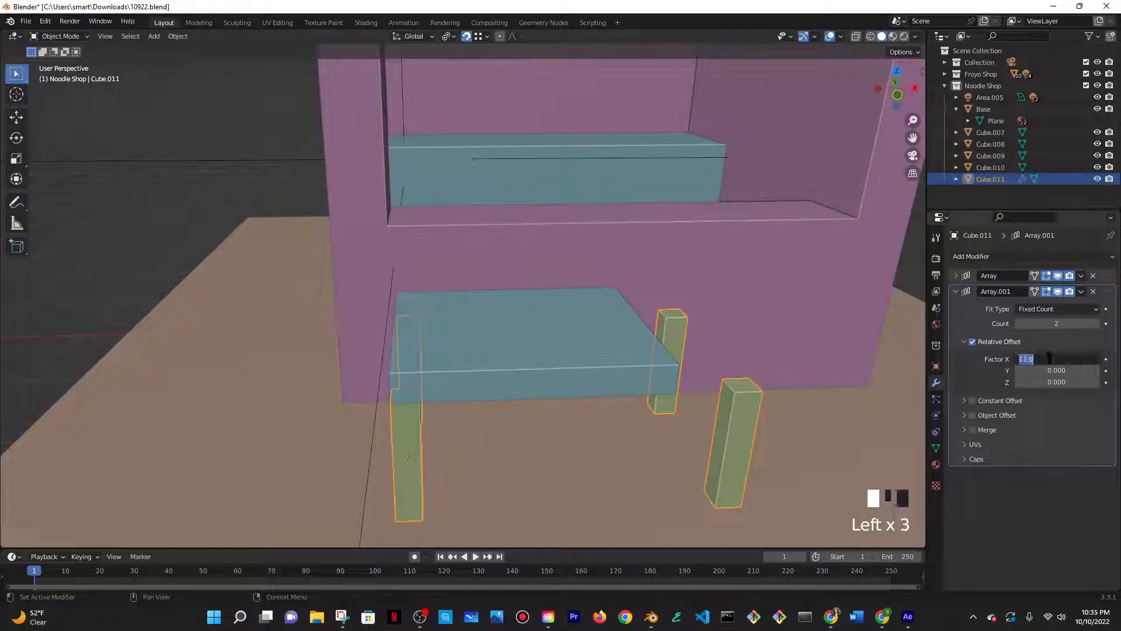
pyautogui.press('Return')
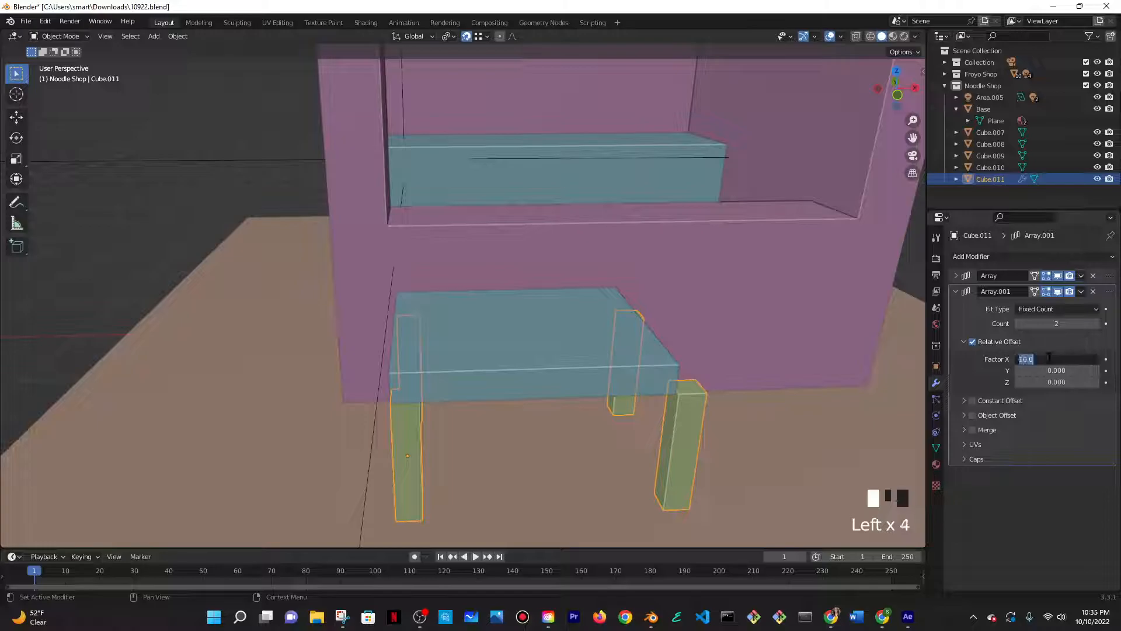
pyautogui.write('5')
pyautogui.press('Return')
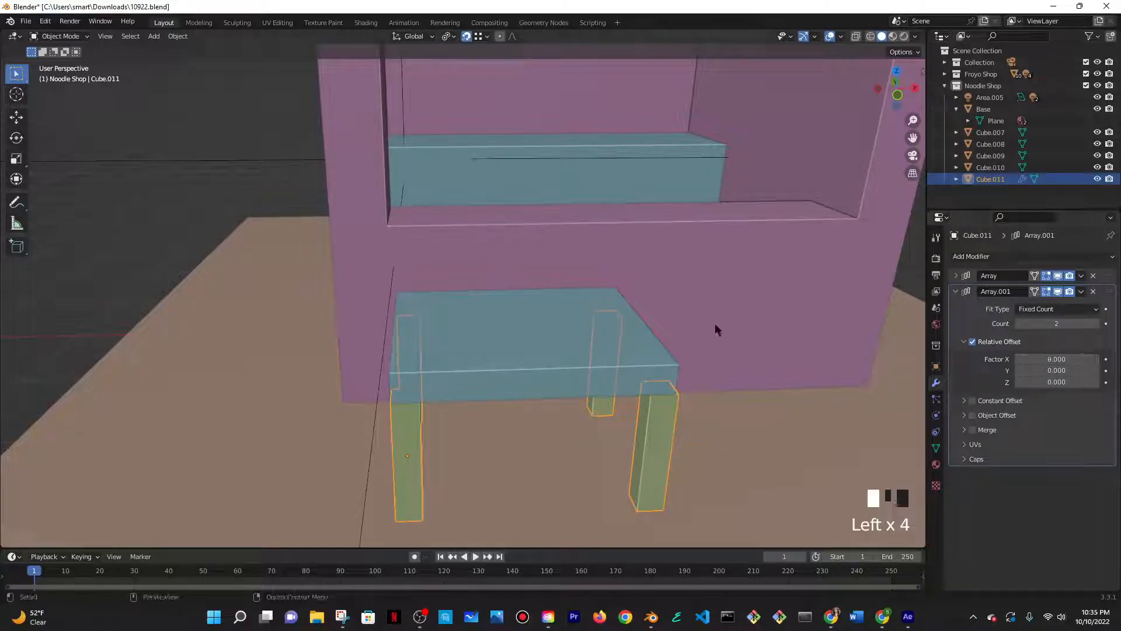
# - Fine-tune the second array's relative X offset through 8.93 and 8.9 to 8.88, aligning the legs with the slab's side edge
pyautogui.moveTo(716, 325); pyautogui.dragTo(736, 327, button='middle')
pyautogui.click(1058, 359)
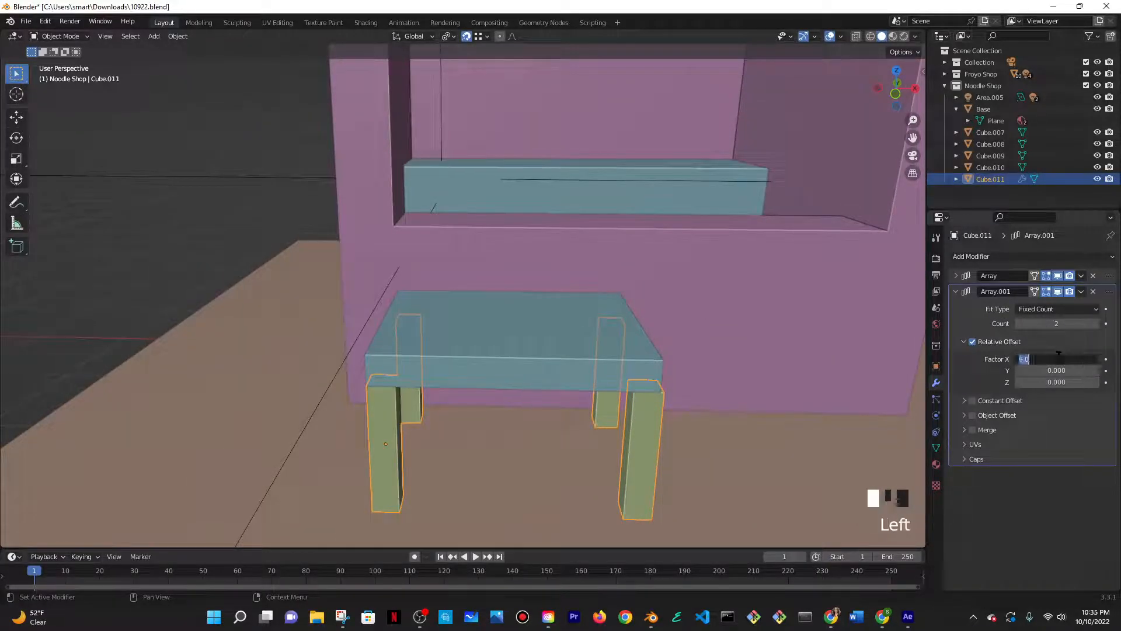
pyautogui.write('8.93')
pyautogui.press('Return')
pyautogui.moveTo(623, 352); pyautogui.dragTo(660, 401, button='middle')
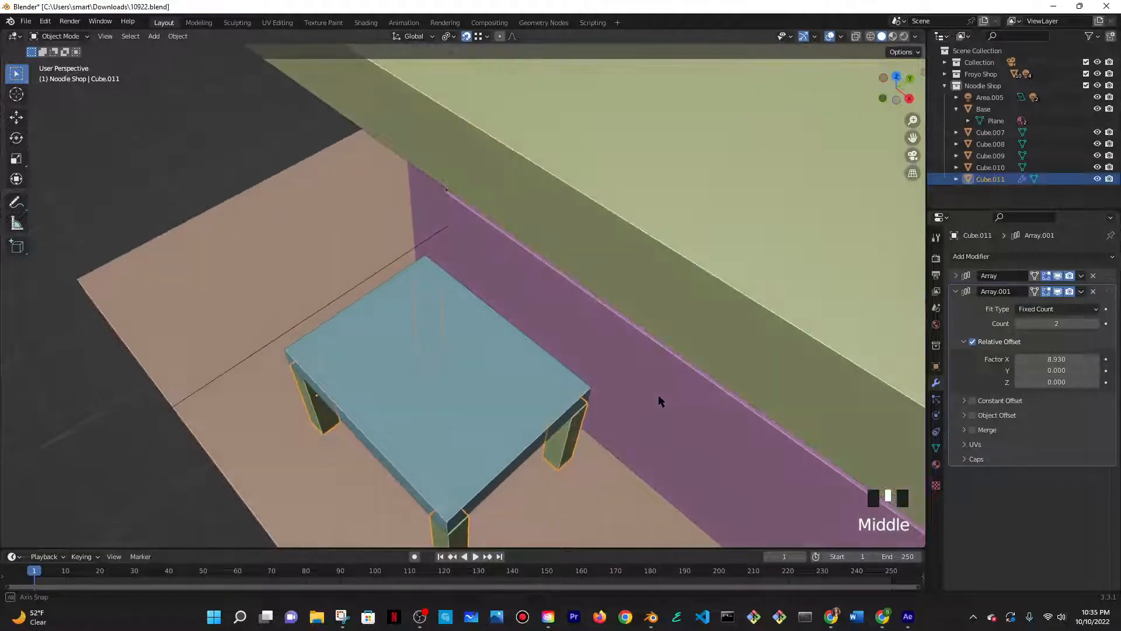
pyautogui.click(1058, 359)
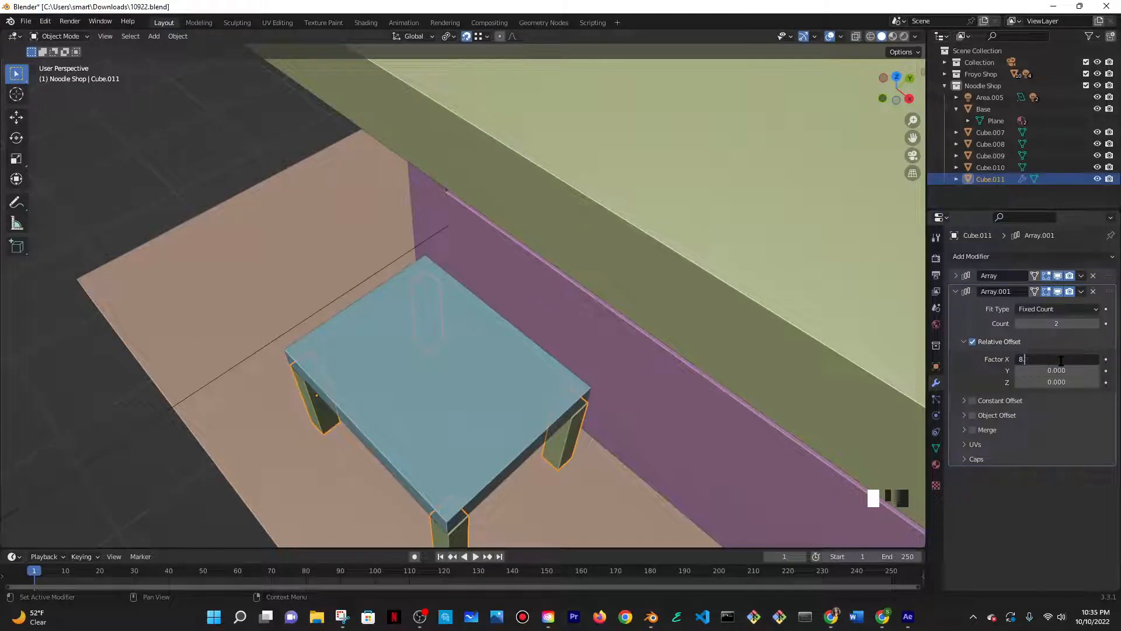
pyautogui.write('8')
pyautogui.press('Return')
pyautogui.click(1059, 359)
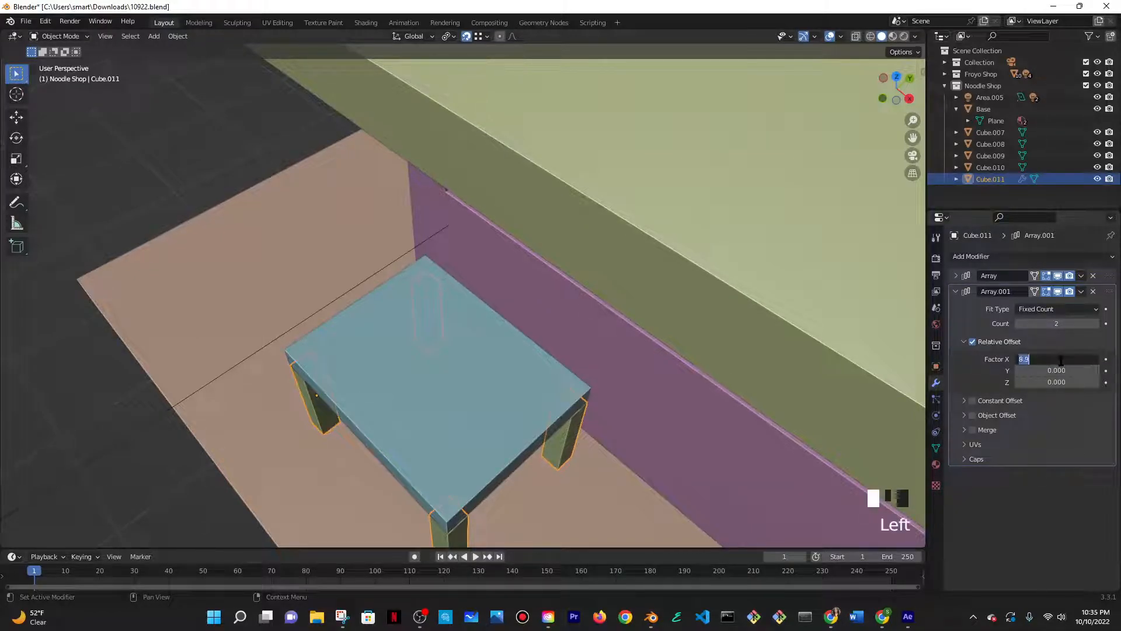
pyautogui.write('8.88')
pyautogui.press('Return')
pyautogui.moveTo(384, 402); pyautogui.dragTo(509, 331, button='middle')
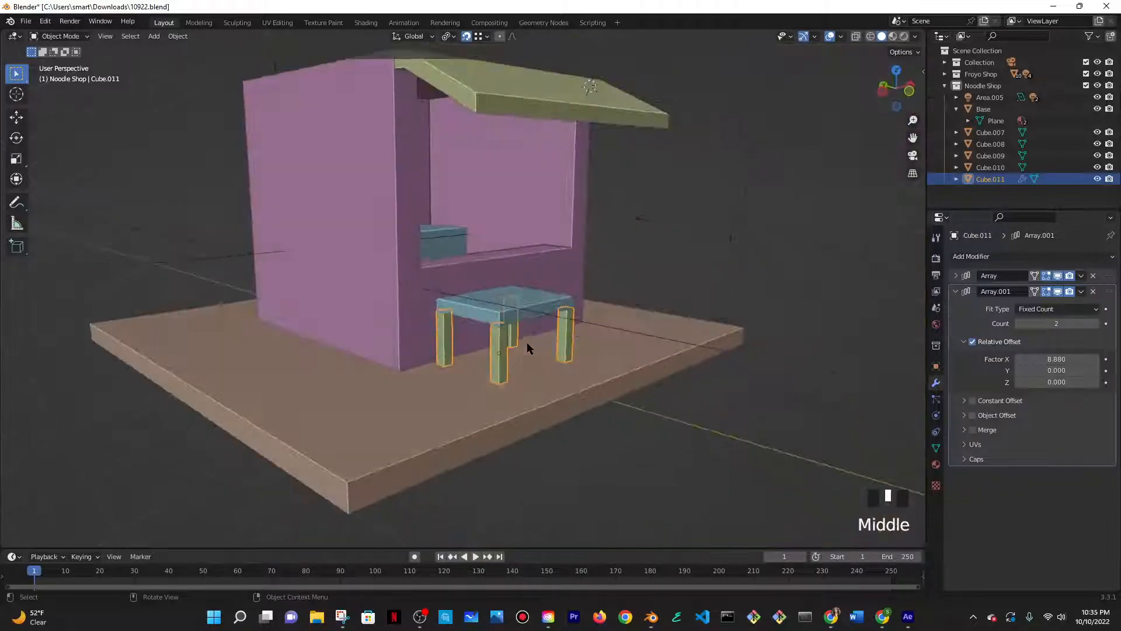
pyautogui.scroll(4, 509, 331)
pyautogui.press('Tab')
pyautogui.moveTo(578, 326)
pyautogui.mouseDown(button='middle')
pyautogui.moveTo(566, 343)
pyautogui.moveTo(573, 320)
pyautogui.mouseUp(button='middle')
pyautogui.press('Tab')
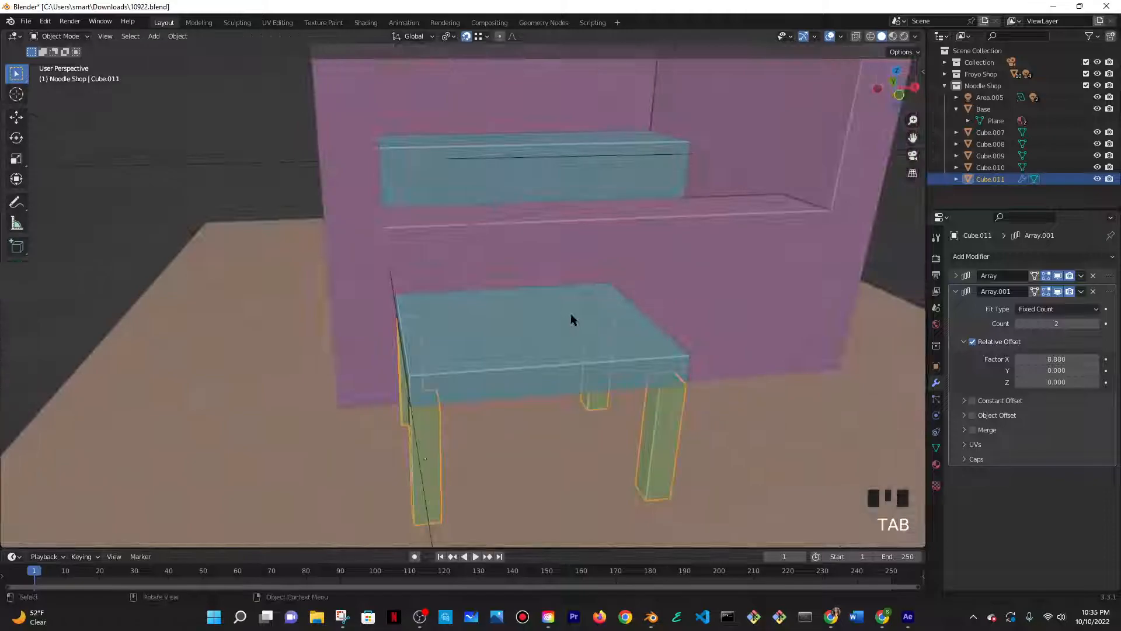
# - Collapse the second array and move the slab and legs together about -0.205 m along Y, away from the shop front
pyautogui.click(957, 292)
pyautogui.moveTo(754, 348); pyautogui.dragTo(607, 363, button='middle')
pyautogui.click(642, 345)
pyautogui.click(527, 366)
pyautogui.keyDown('shift'); pyautogui.click(546, 378); pyautogui.keyUp('shift')
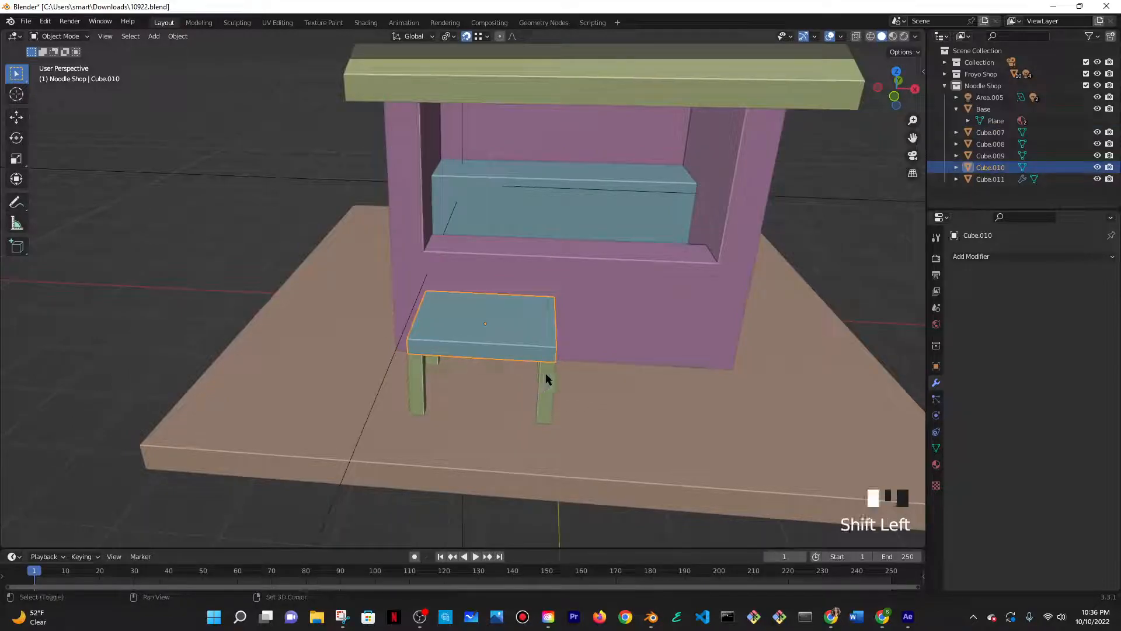
pyautogui.press('g')
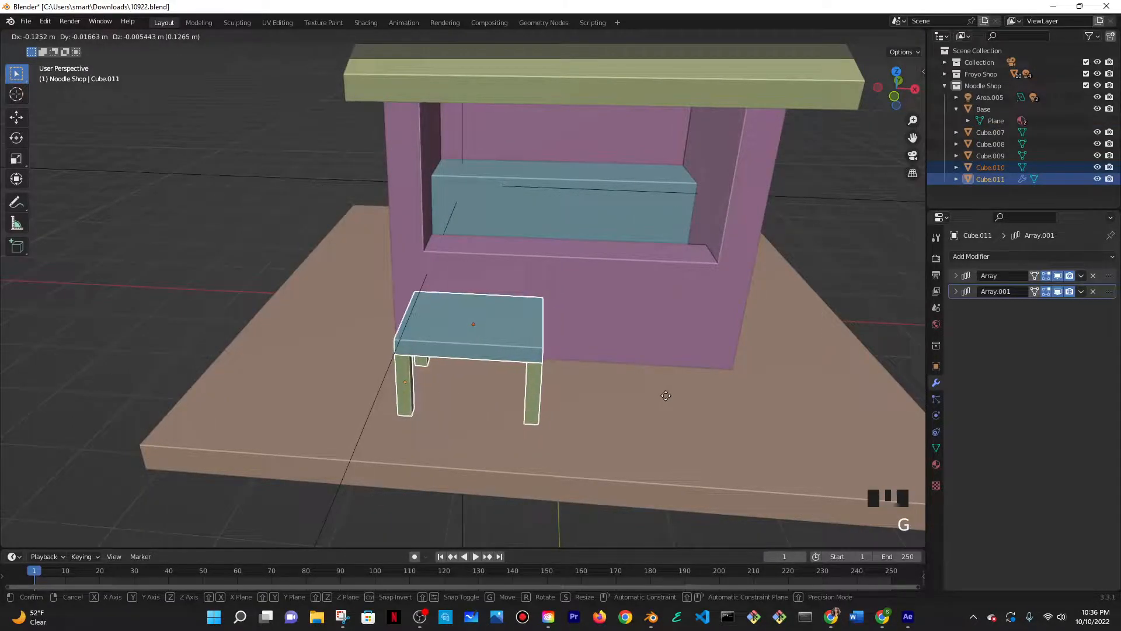
pyautogui.press('y')
pyautogui.click(644, 397)
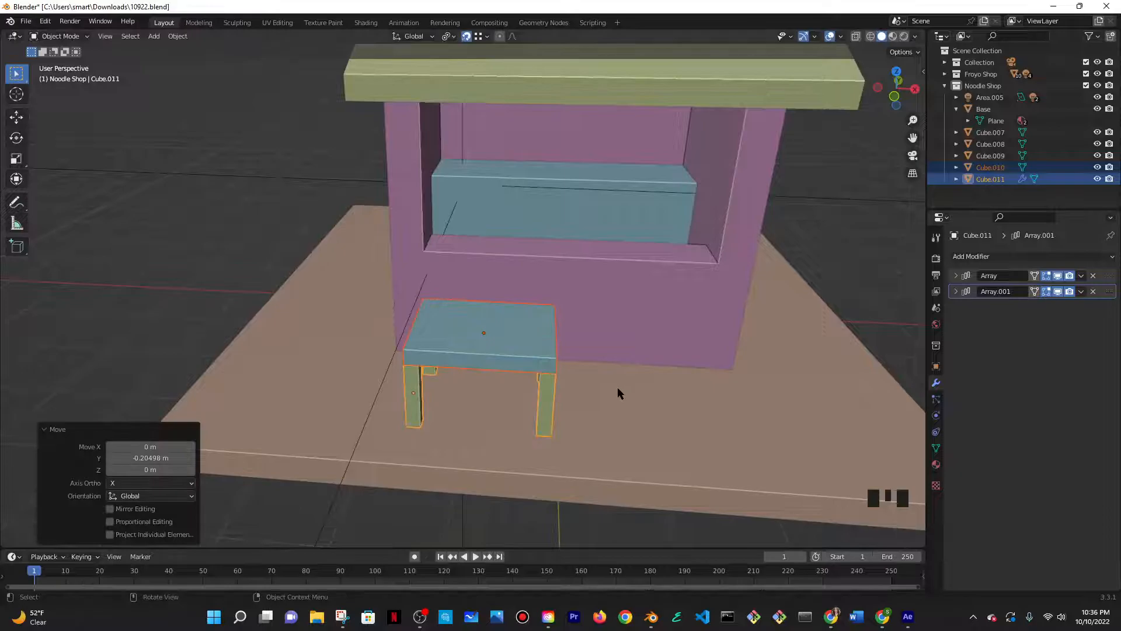
pyautogui.moveTo(618, 389); pyautogui.dragTo(620, 390, button='middle')
pyautogui.press('s')
pyautogui.rightClick(593, 377)
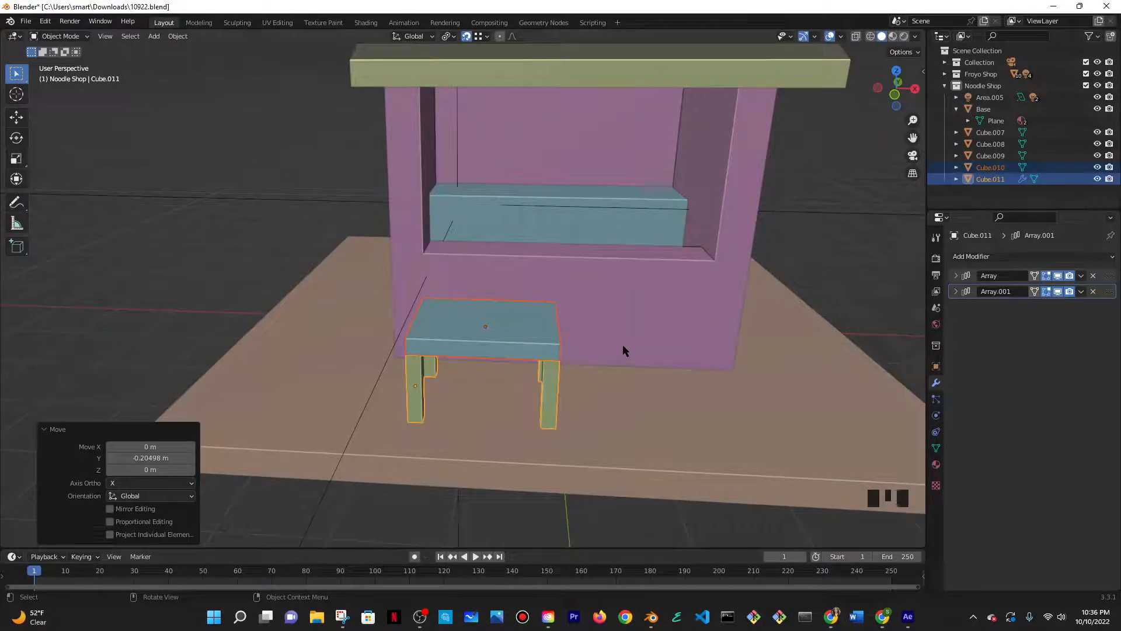
# - Thin the tabletop slab to about 0.56 along Z and lower it about 0.037 m onto the legs
pyautogui.keyDown('shift'); pyautogui.moveTo(623, 345); pyautogui.dragTo(552, 303, button='middle'); pyautogui.keyUp('shift')
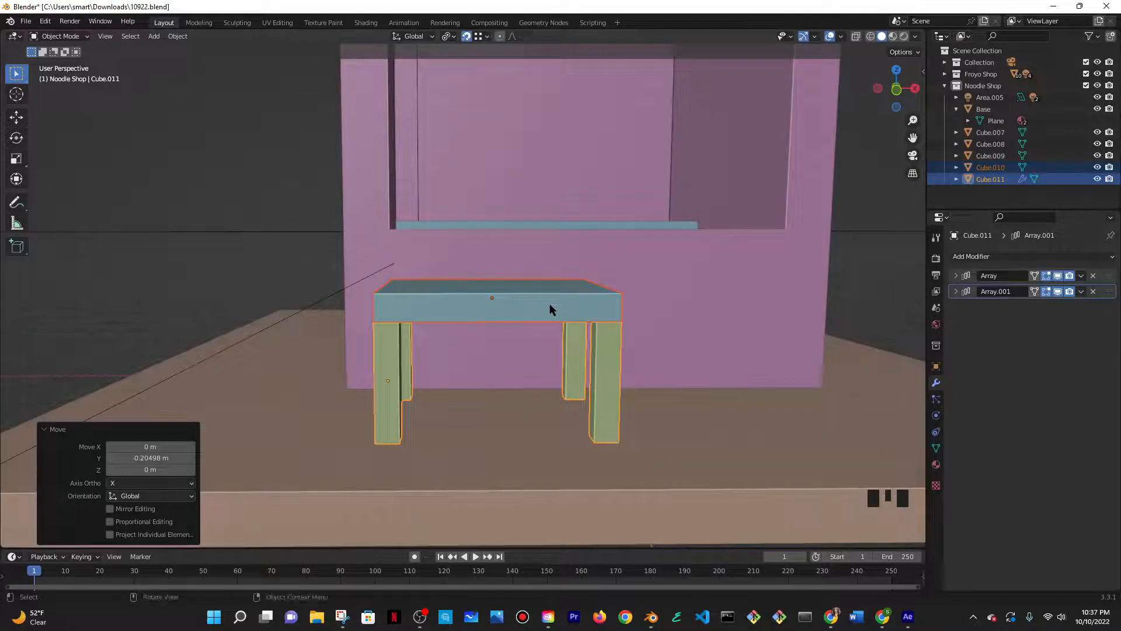
pyautogui.click(549, 304)
pyautogui.press('s')
pyautogui.press('z')
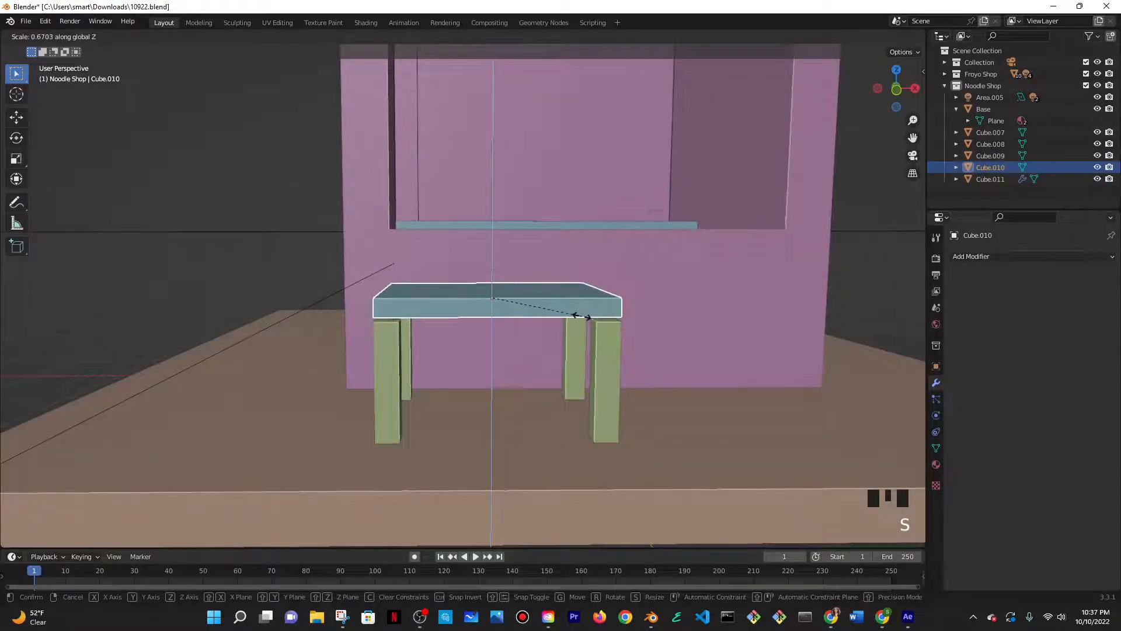
pyautogui.click(568, 304)
pyautogui.press('g')
pyautogui.press('z')
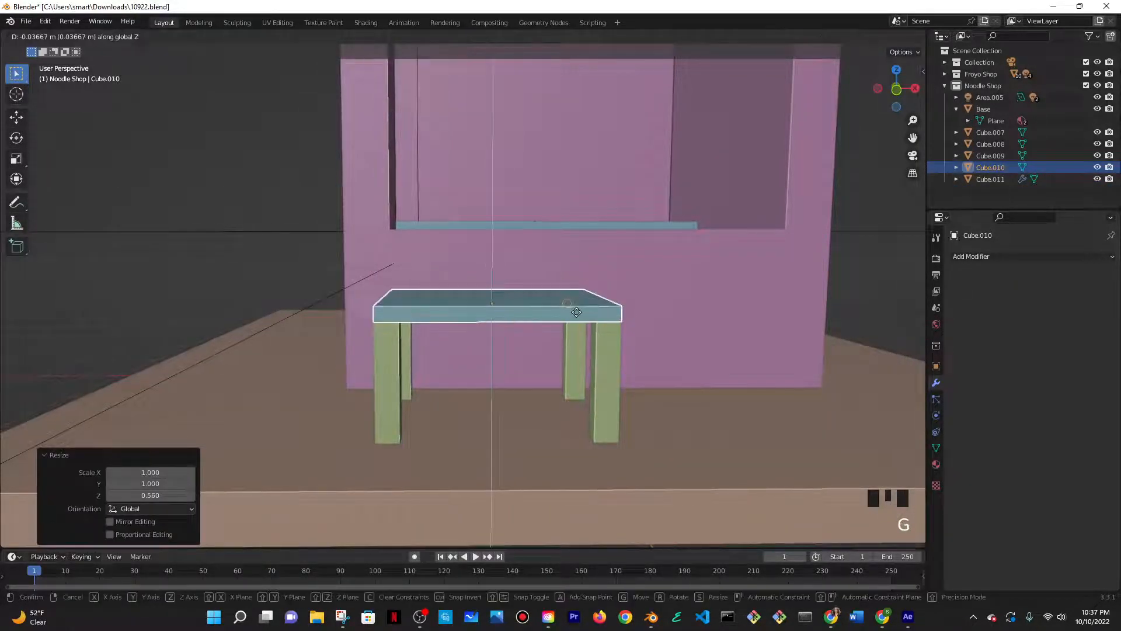
pyautogui.click(580, 310)
# - Select the table legs and reduce their X scale to 0.053
pyautogui.moveTo(726, 278); pyautogui.dragTo(663, 327, button='middle')
pyautogui.click(615, 365)
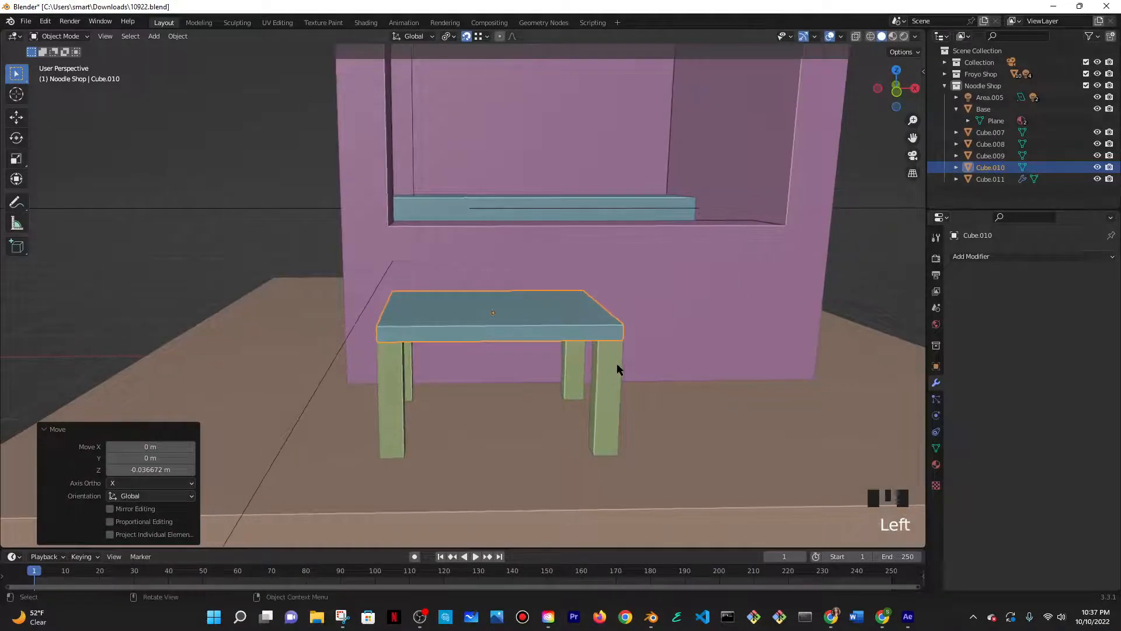
pyautogui.click(615, 366)
pyautogui.click(936, 367)
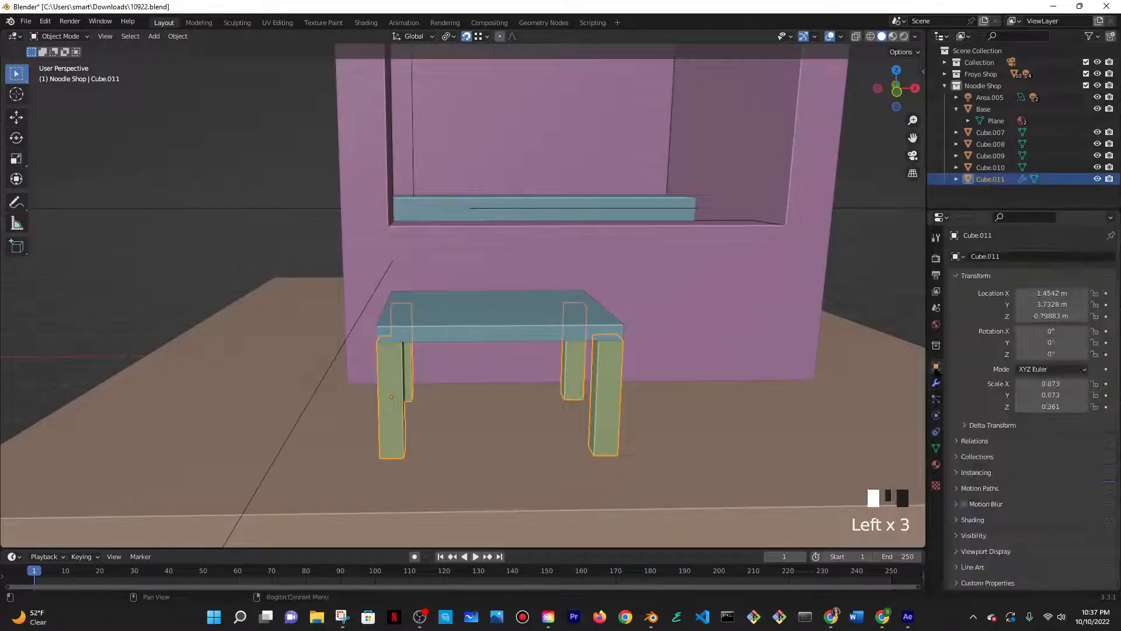
pyautogui.moveTo(1061, 386); pyautogui.dragTo(1051, 386)
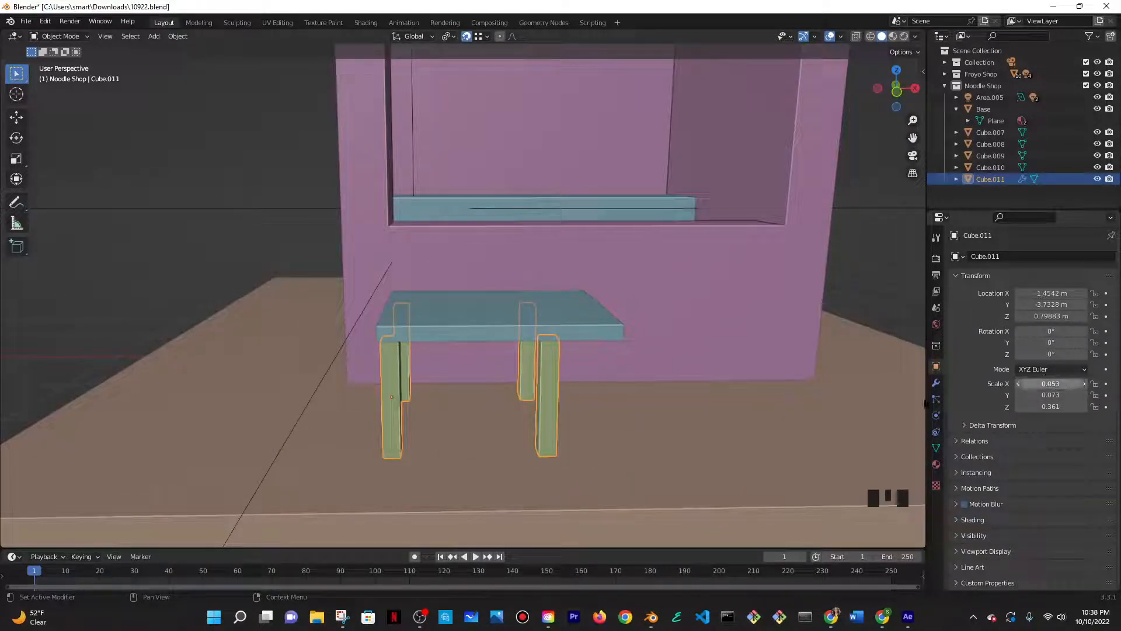
# - Raise the legs' second array relative X offset factor to 12.38, realigning the far legs with the tabletop's edge
pyautogui.click(566, 378)
pyautogui.click(936, 383)
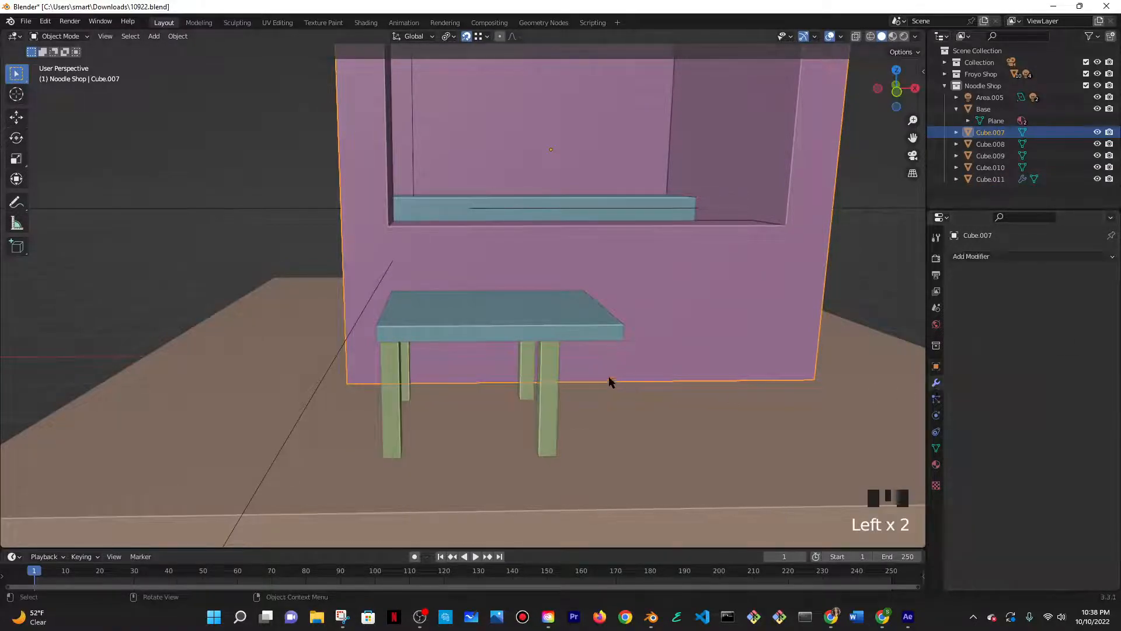
pyautogui.click(545, 366)
pyautogui.click(956, 291)
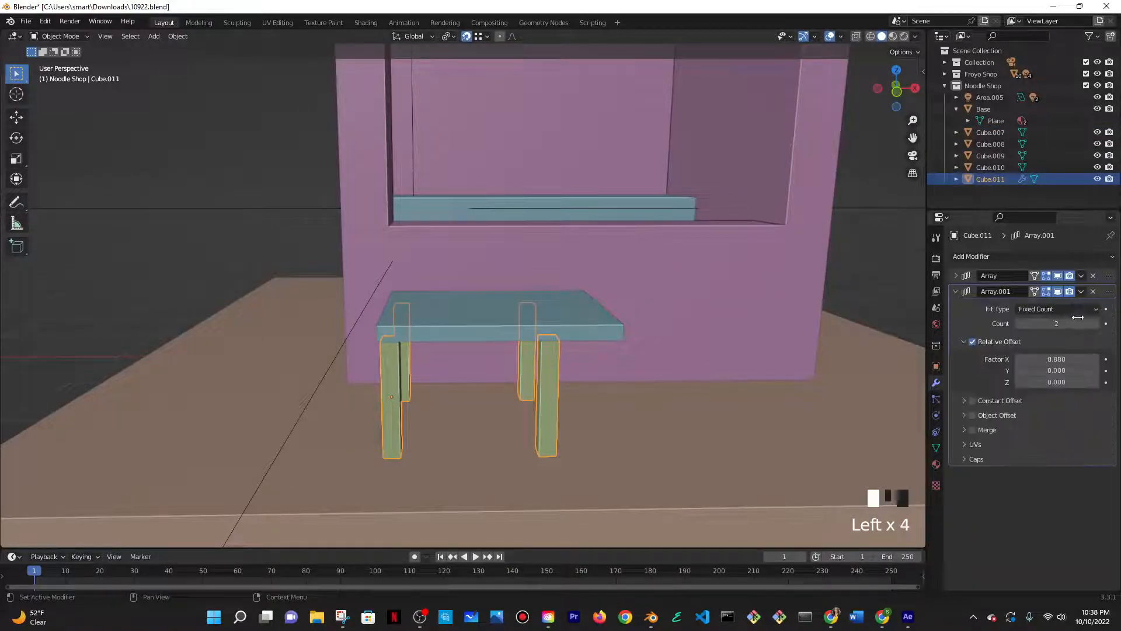
pyautogui.moveTo(1045, 358); pyautogui.dragTo(1081, 359)
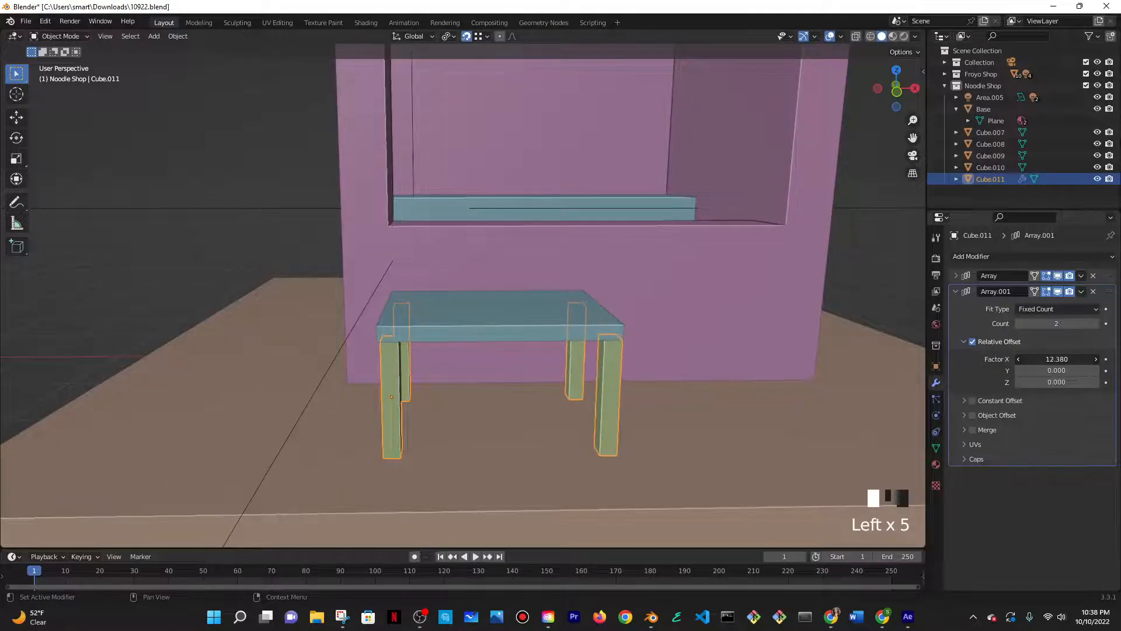
pyautogui.moveTo(791, 362); pyautogui.dragTo(810, 444, button='middle')
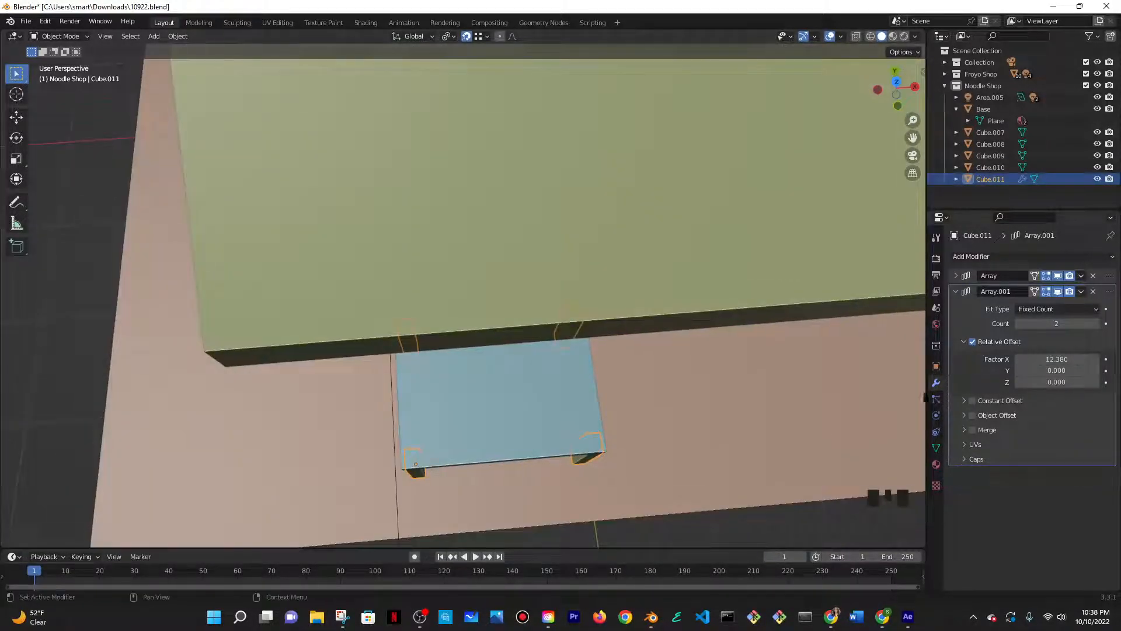
pyautogui.moveTo(812, 396); pyautogui.dragTo(661, 285, button='middle')
# - Select the tabletop and legs and try lowering them about 0.497 m along Z
pyautogui.click(547, 292)
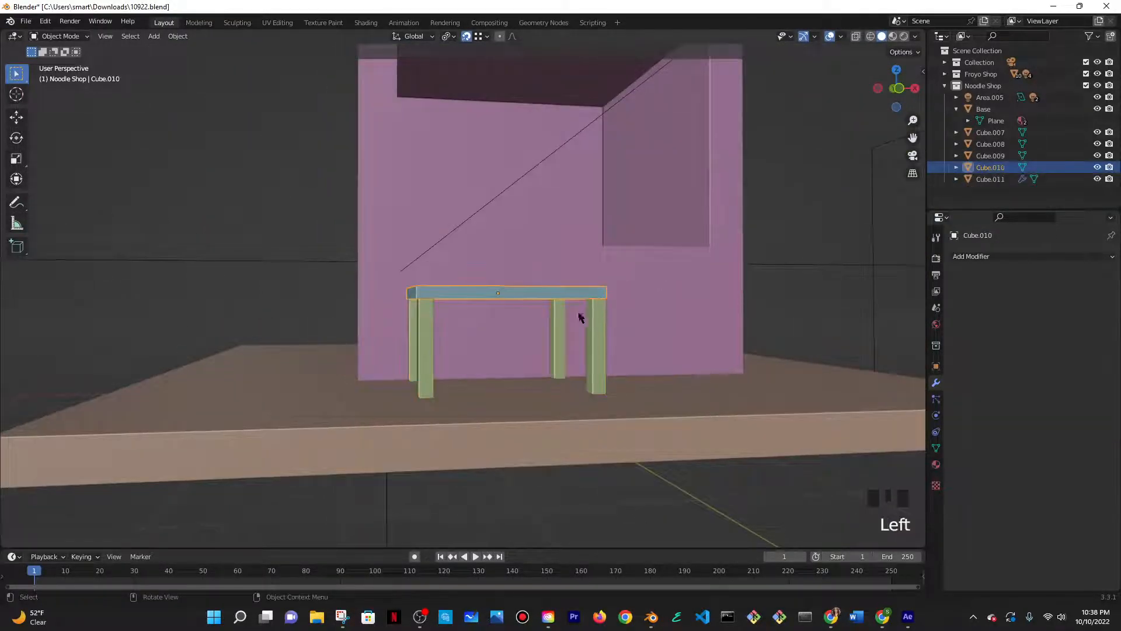
pyautogui.keyDown('shift'); pyautogui.click(415, 325); pyautogui.keyUp('shift')
pyautogui.press('g')
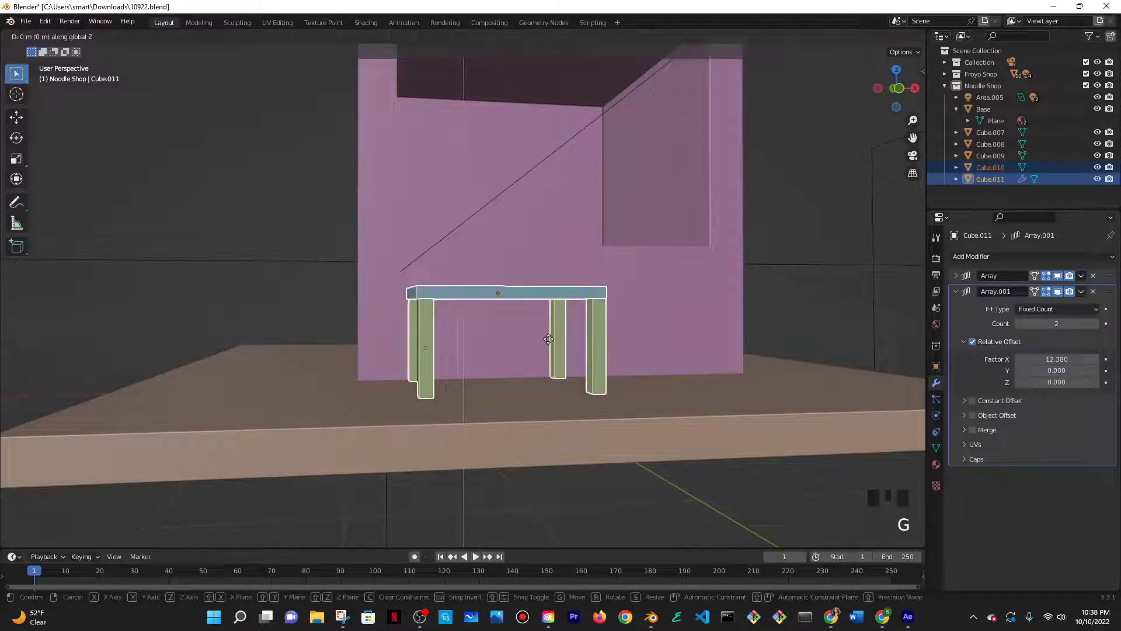
pyautogui.click(479, 407)
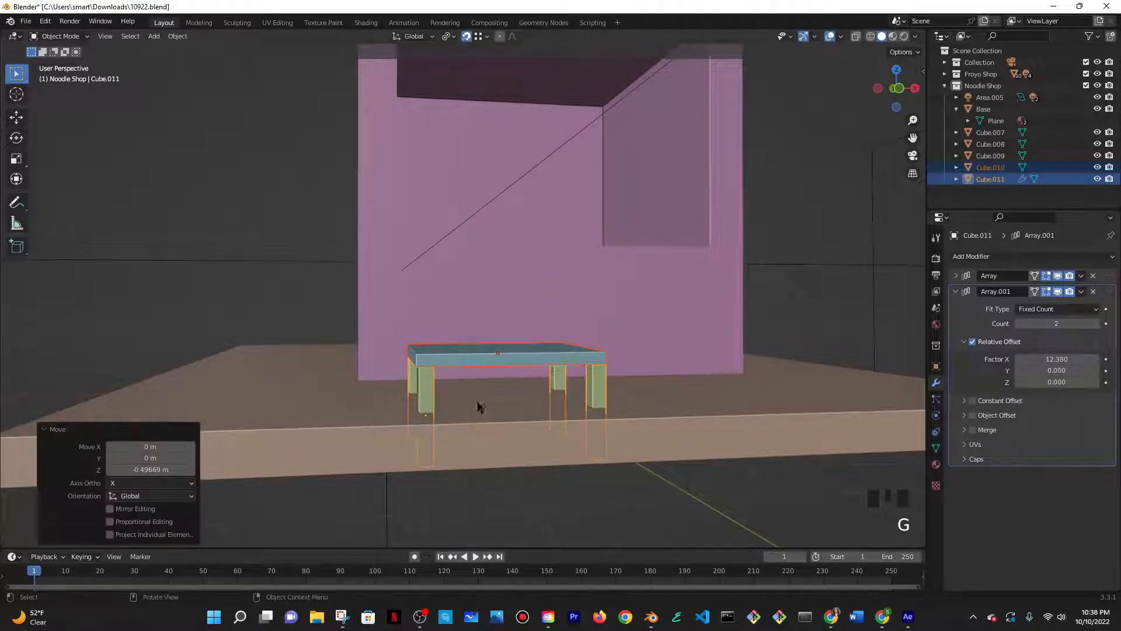
# - Switch the snap target to Face, try moving the table vertically onto the base, and undo the snapped moves
pyautogui.click(485, 36)
pyautogui.click(459, 108)
pyautogui.press('g')
pyautogui.press('z')
pyautogui.click(524, 349)
pyautogui.moveTo(525, 349); pyautogui.dragTo(562, 321, button='middle')
pyautogui.press('g')
pyautogui.press('z')
pyautogui.click(529, 371)
pyautogui.moveTo(494, 386); pyautogui.dragTo(418, 423, button='middle')
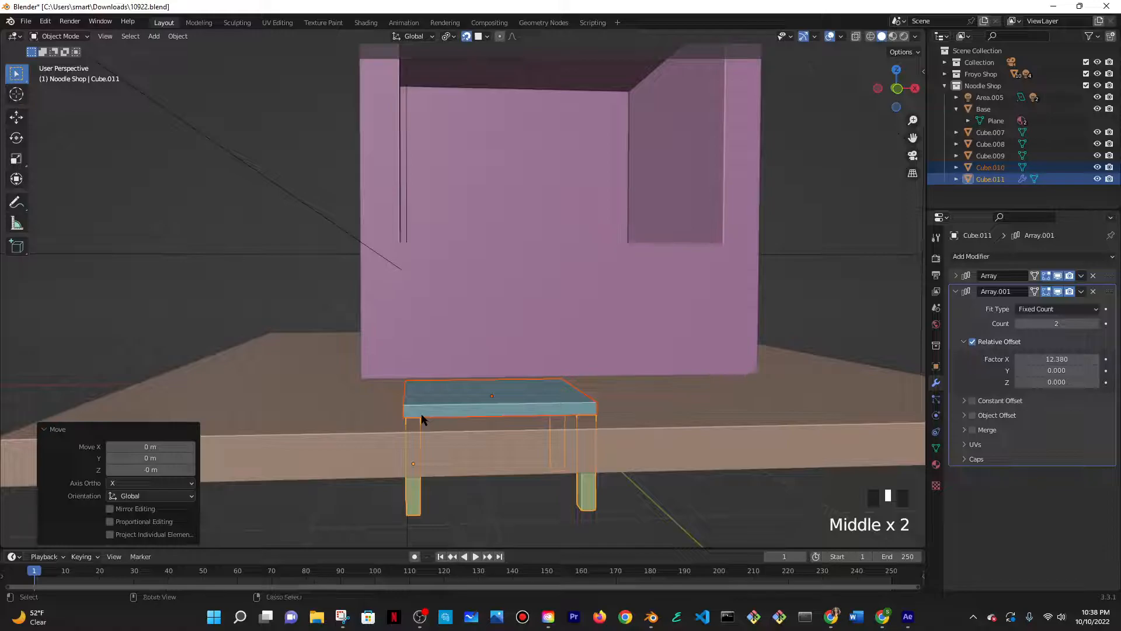
pyautogui.hotkey('ctrl', 'z')
pyautogui.hotkey('ctrl', 'z')
# - Retry a vertical snapped move of the table, and undo all its vertical moves back to the original height
pyautogui.click(421, 419)
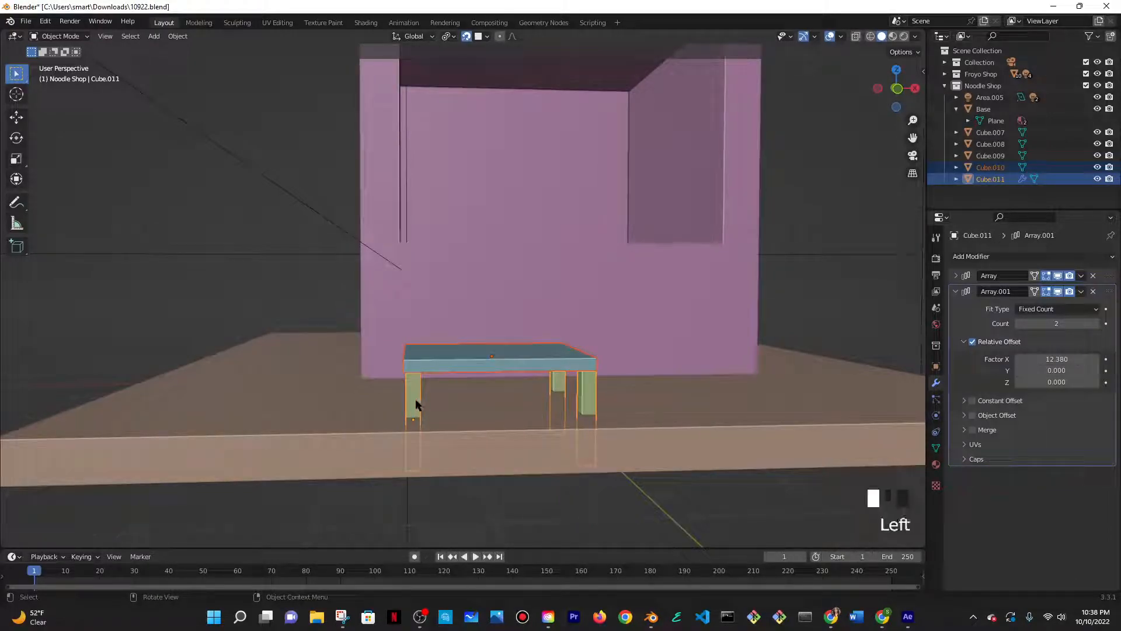
pyautogui.press('g')
pyautogui.press('z')
pyautogui.click(400, 407)
pyautogui.moveTo(400, 408); pyautogui.dragTo(578, 374, button='middle')
pyautogui.hotkey('ctrl', 'z')
pyautogui.hotkey('ctrl', 'z')
pyautogui.hotkey('ctrl', 'z')
pyautogui.hotkey('ctrl', 'z')
pyautogui.hotkey('ctrl', 'z')
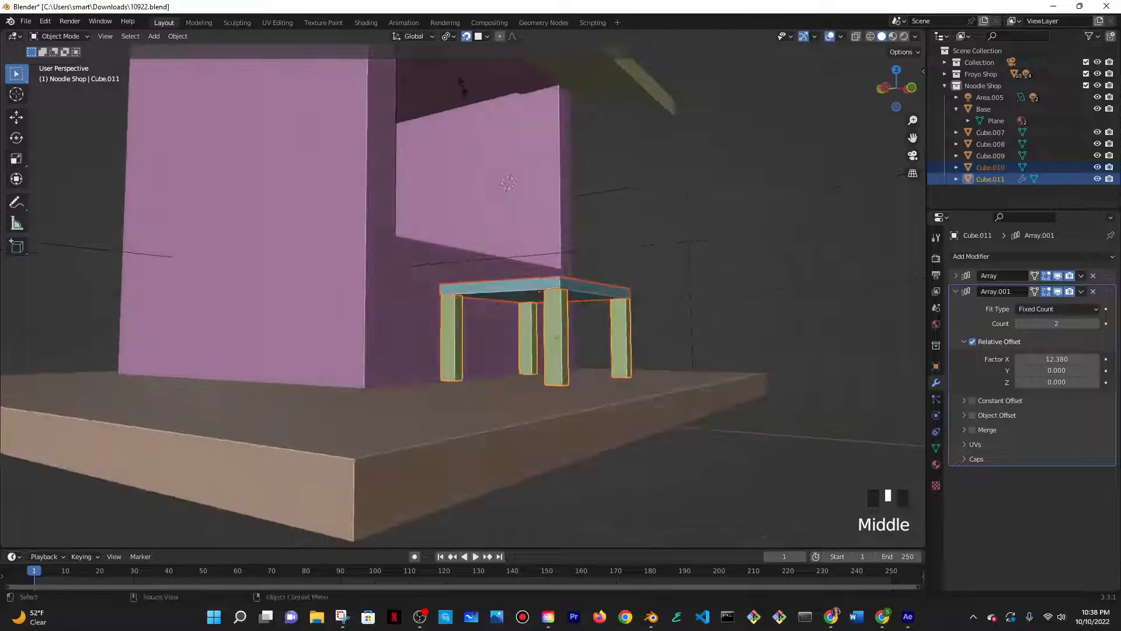
# - Without snapping, lower the table about 0.13 m along Z and raise it back about 0.019 m to rest on the base
pyautogui.press('g')
pyautogui.press('z')
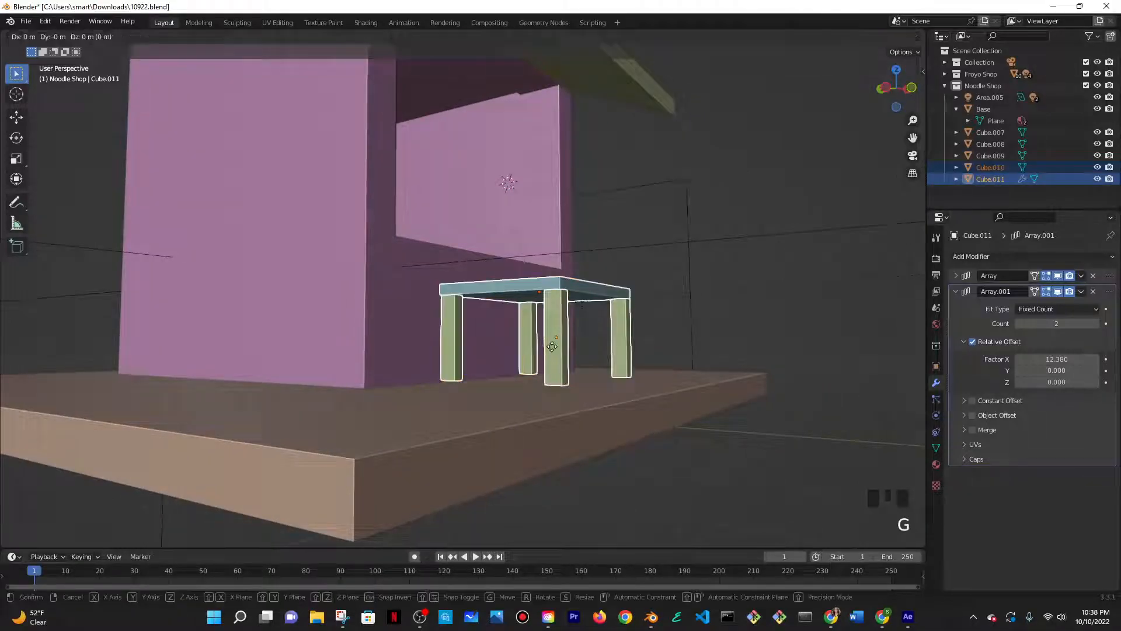
pyautogui.click(547, 367)
pyautogui.press('g')
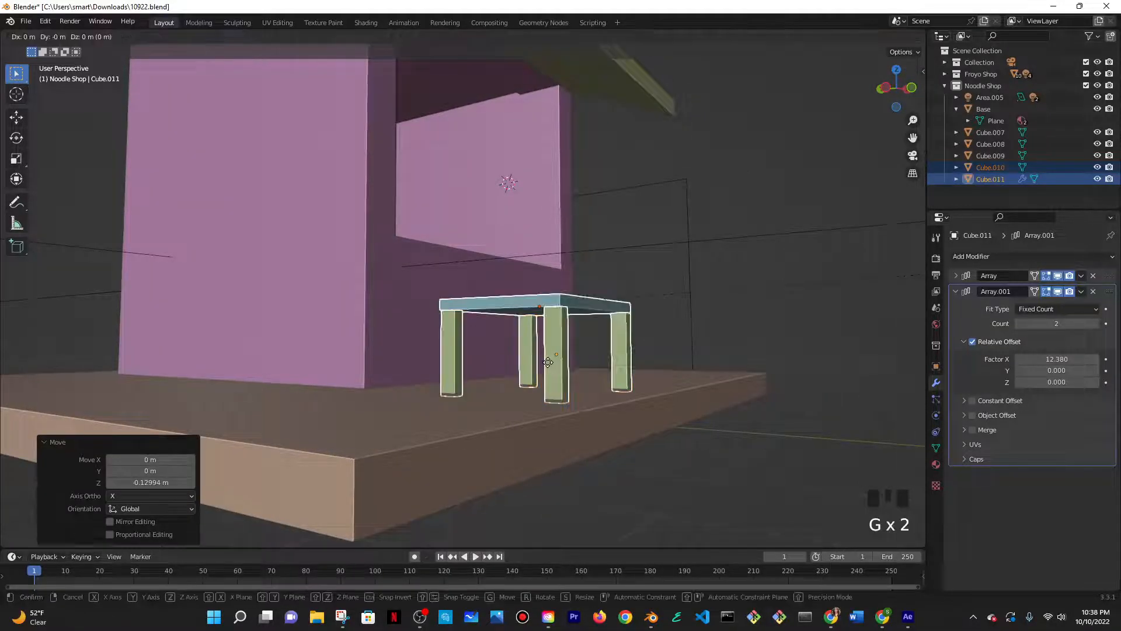
pyautogui.click(547, 365)
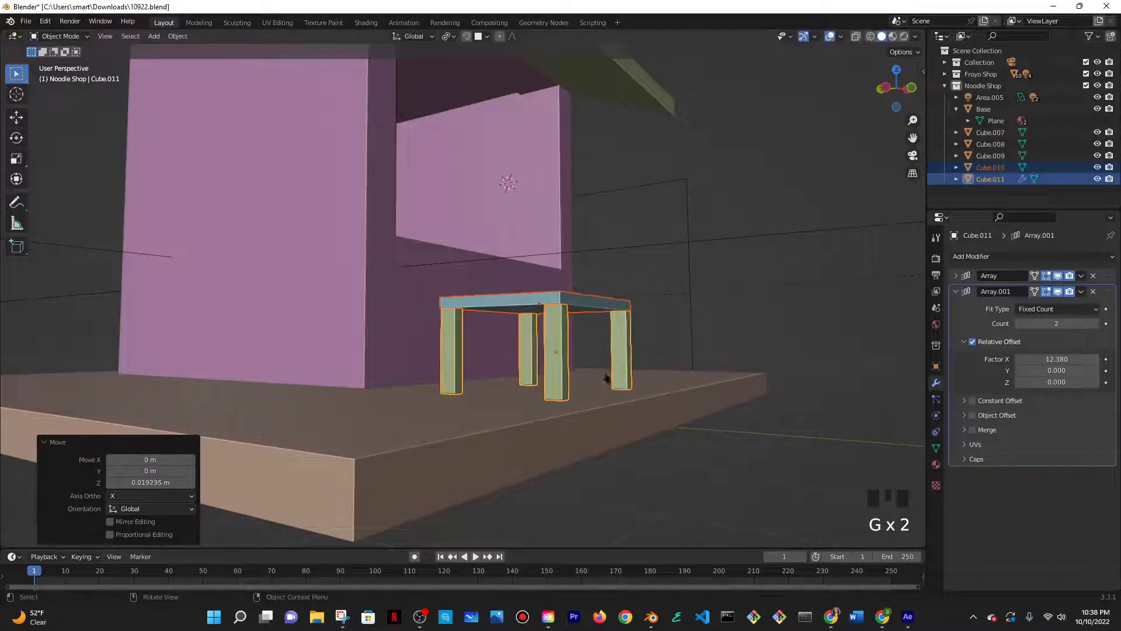
# - Scale the tabletop and legs together along Y to about 0.642
pyautogui.scroll(-4, 520, 406)
pyautogui.moveTo(520, 405); pyautogui.dragTo(684, 380, button='middle')
pyautogui.scroll(5, 566, 391)
pyautogui.press('s')
pyautogui.press('y')
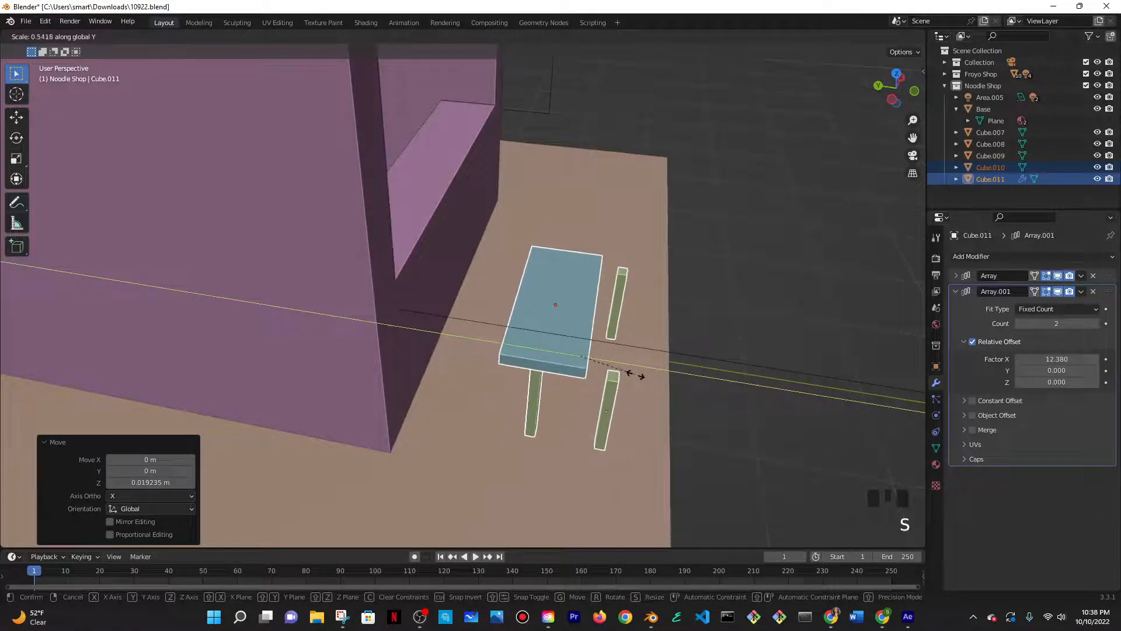
pyautogui.click(652, 378)
pyautogui.moveTo(653, 376); pyautogui.dragTo(621, 393, button='middle')
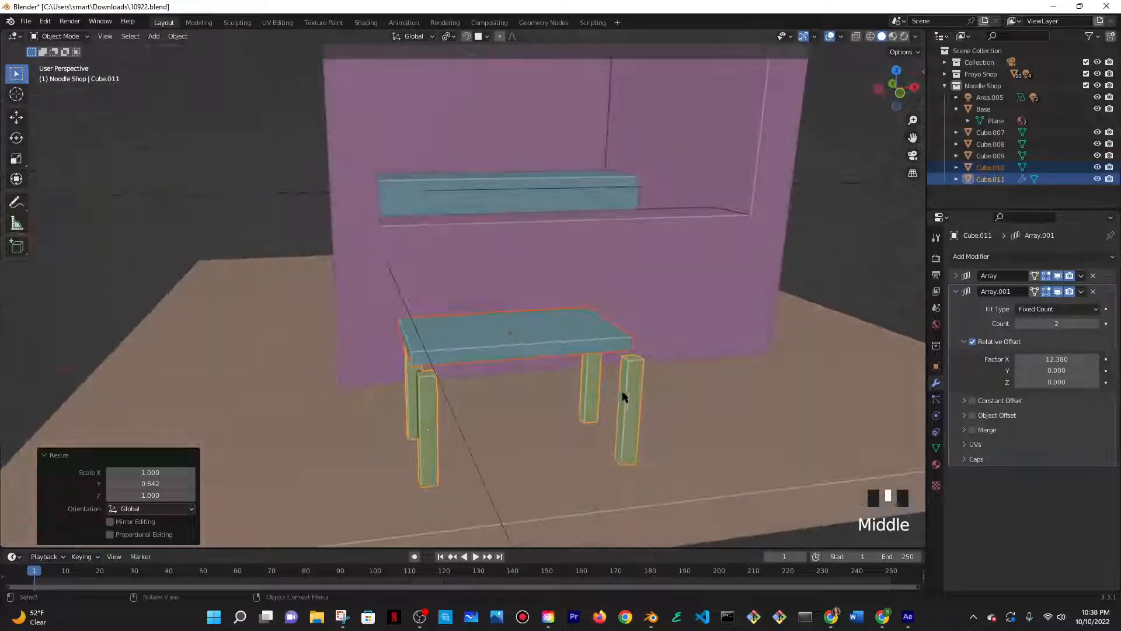
# - Try different Y and X relative offsets in the two Array modifiers of the table legs
pyautogui.click(636, 396)
pyautogui.click(956, 292)
pyautogui.click(956, 276)
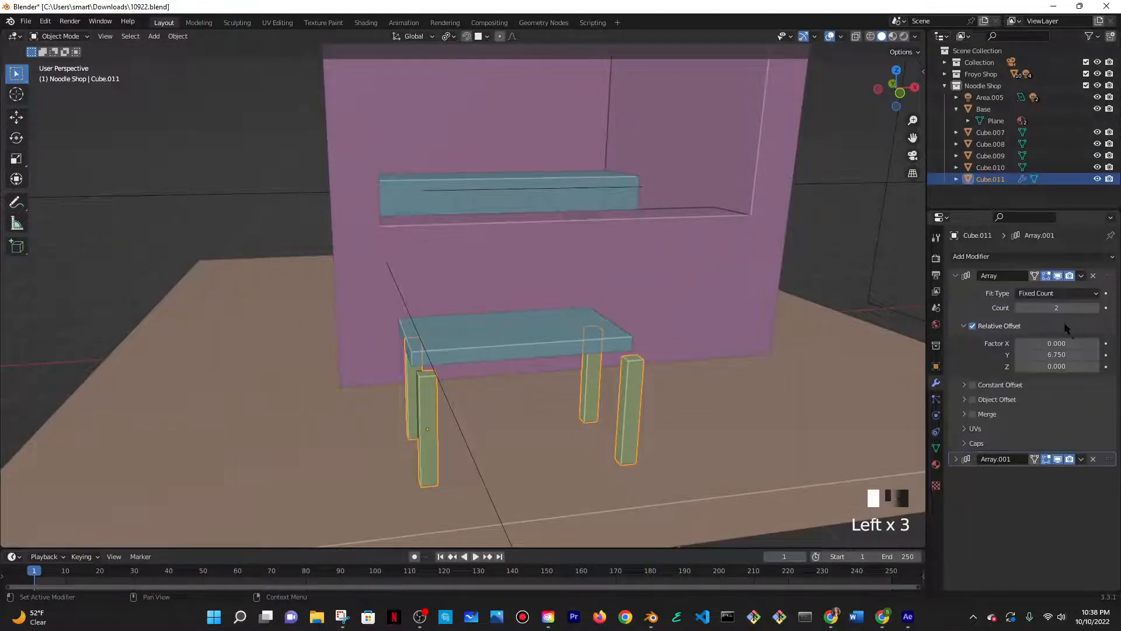
pyautogui.moveTo(1057, 355); pyautogui.dragTo(1080, 355)
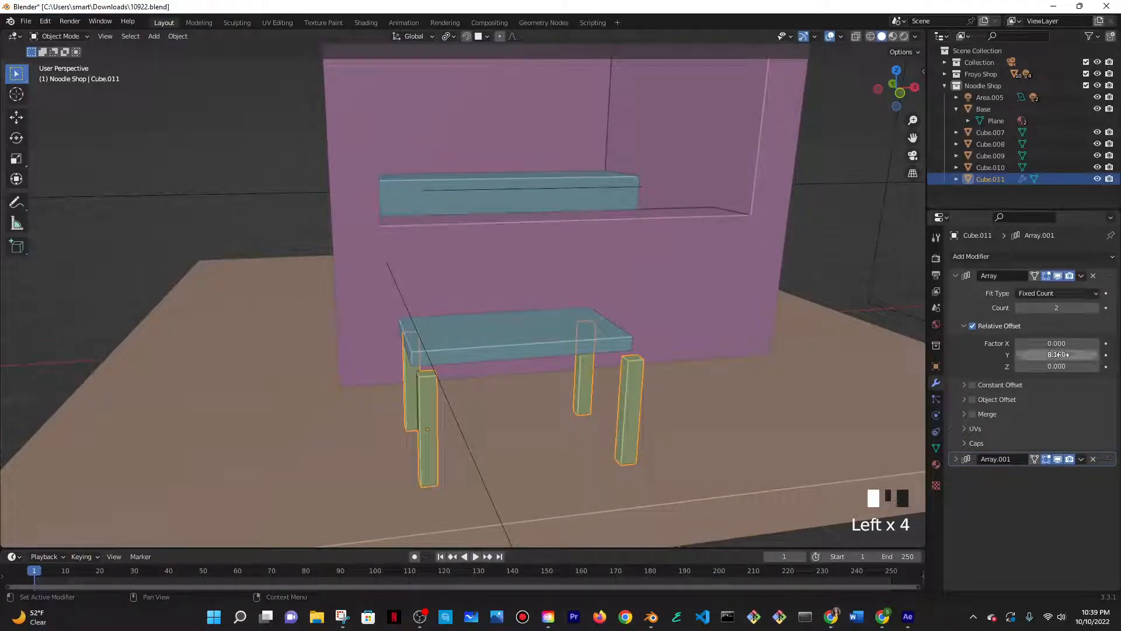
pyautogui.hotkey('ctrl', 'z')
pyautogui.click(957, 276)
pyautogui.click(956, 275)
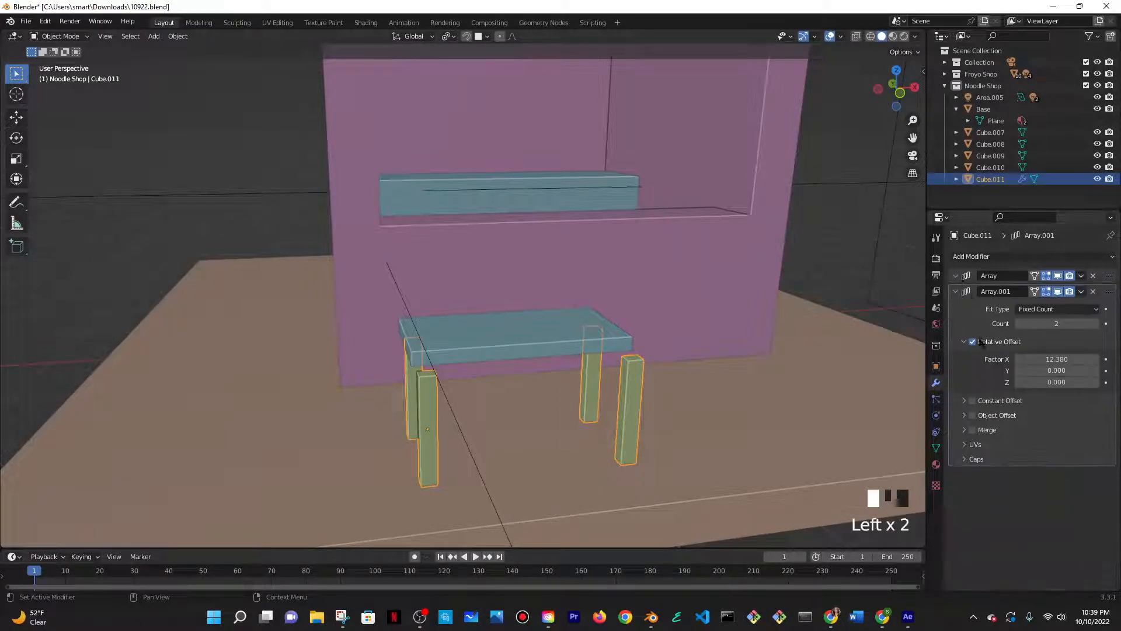
pyautogui.moveTo(1057, 359); pyautogui.dragTo(1034, 359)
pyautogui.hotkey('ctrl', 'z')
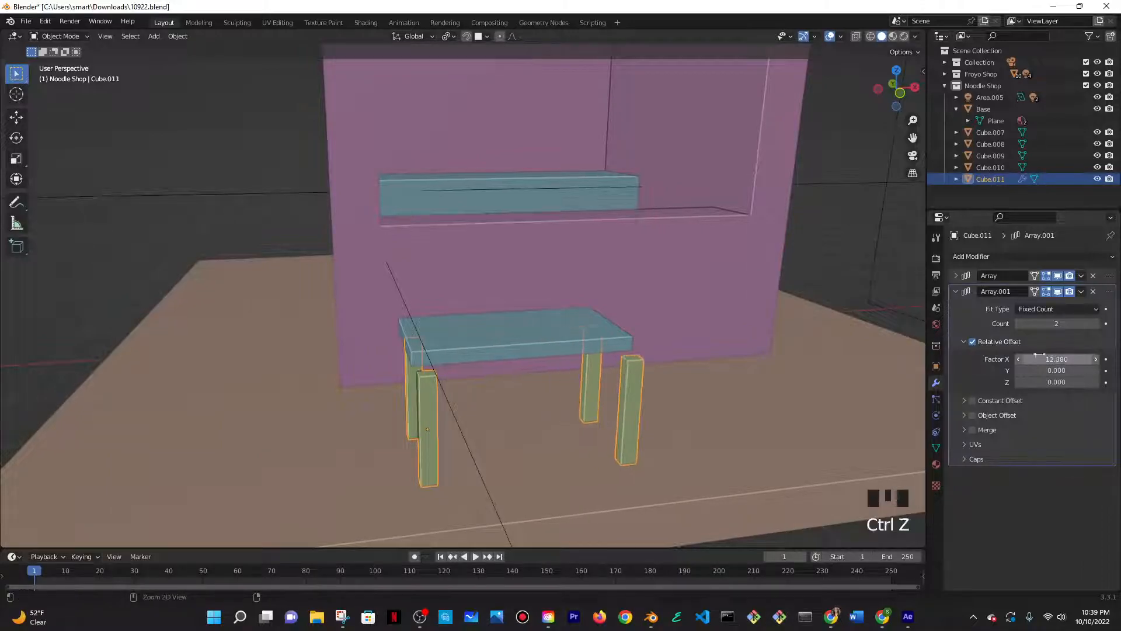
# - Reduce the Y relative offset of the table legs' first Array modifier to 5.05
pyautogui.click(955, 291)
pyautogui.click(956, 276)
pyautogui.moveTo(809, 409); pyautogui.dragTo(863, 412, button='middle')
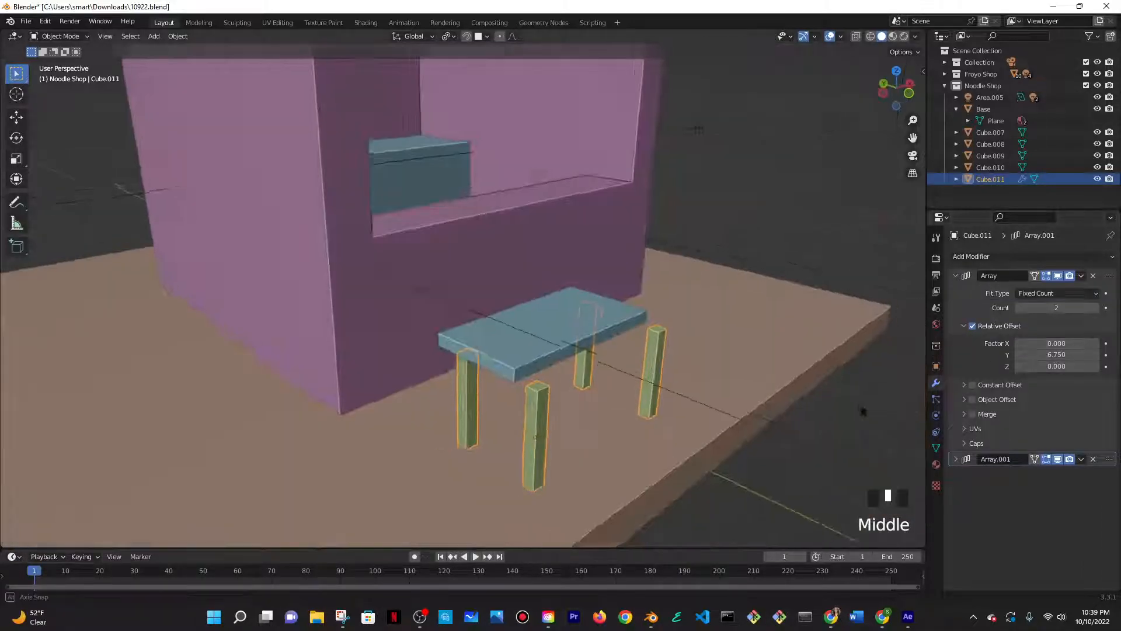
pyautogui.moveTo(1057, 354); pyautogui.dragTo(1033, 355)
# - Slide the tabletop along Y over the legs, and set the legs' first Array Y relative offset to 5.85
pyautogui.click(618, 330)
pyautogui.moveTo(668, 383)
pyautogui.mouseDown(button='middle')
pyautogui.moveTo(709, 394)
pyautogui.moveTo(746, 376)
pyautogui.moveTo(671, 374)
pyautogui.mouseUp(button='middle')
pyautogui.press('g')
pyautogui.press('y')
pyautogui.click(749, 390)
pyautogui.click(550, 358)
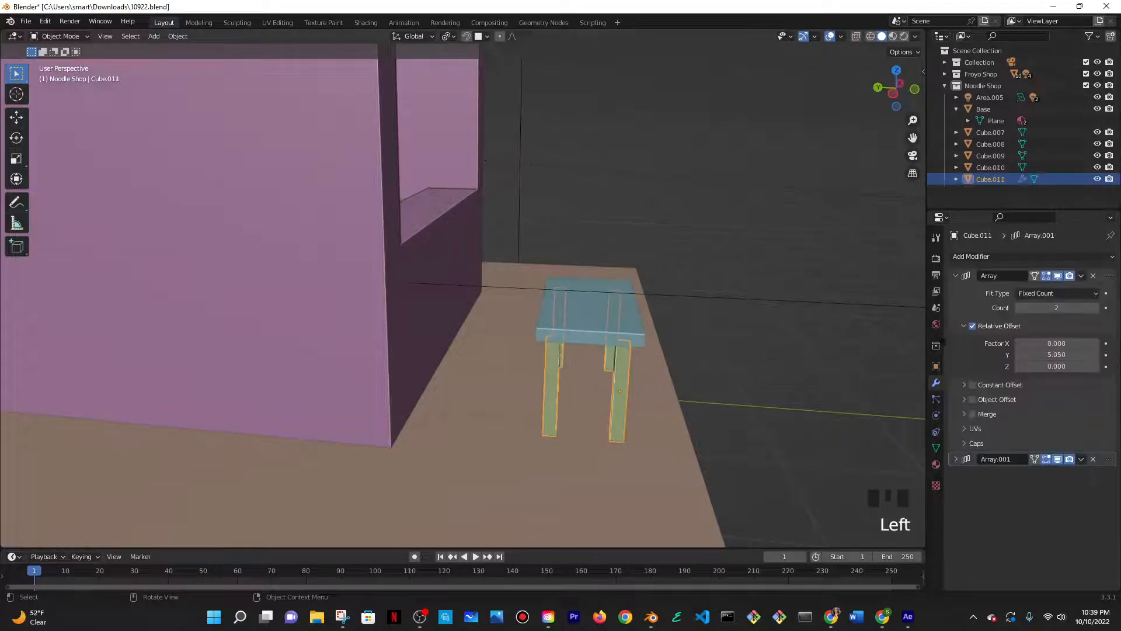
pyautogui.moveTo(1057, 355)
pyautogui.mouseDown()
pyautogui.moveTo(1081, 354)
pyautogui.moveTo(1051, 355)
pyautogui.mouseUp()
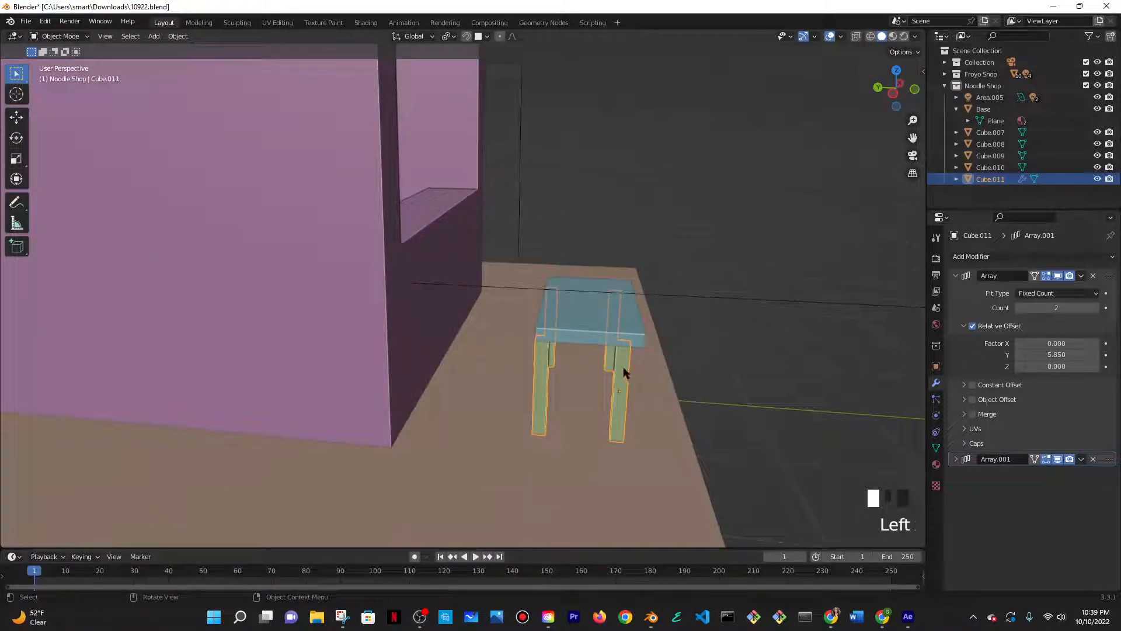
# - Try further relative offset changes in the table legs' Array modifiers and undo them
pyautogui.click(957, 459)
pyautogui.scroll(-4, 1030, 502)
pyautogui.moveTo(1054, 483); pyautogui.dragTo(1058, 484)
pyautogui.hotkey('ctrl', 'z')
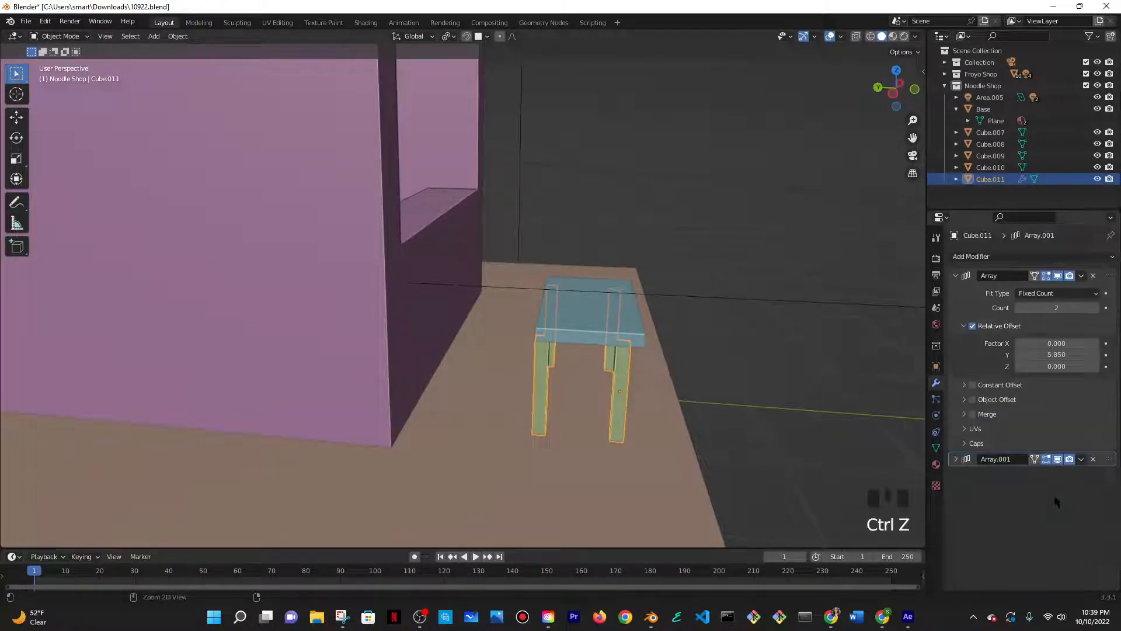
pyautogui.click(956, 459)
pyautogui.moveTo(1043, 539)
pyautogui.mouseDown()
pyautogui.moveTo(1054, 539)
pyautogui.moveTo(1028, 537)
pyautogui.mouseUp()
pyautogui.hotkey('ctrl', 'z')
pyautogui.click(956, 459)
pyautogui.hotkey('ctrl', 'z')
pyautogui.moveTo(1051, 344)
pyautogui.mouseDown()
pyautogui.moveTo(1036, 345)
pyautogui.moveTo(1051, 346)
pyautogui.moveTo(1058, 366)
pyautogui.moveTo(1048, 355)
pyautogui.mouseUp()
pyautogui.hotkey('ctrl', 'z')
pyautogui.hotkey('ctrl', 'z')
pyautogui.hotkey('ctrl', 'z')
# - Move the tabletop along the Y axis until it is centred over the four legs
pyautogui.moveTo(624, 369); pyautogui.dragTo(735, 358, button='middle')
pyautogui.click(580, 400)
pyautogui.press('g')
pyautogui.press('y')
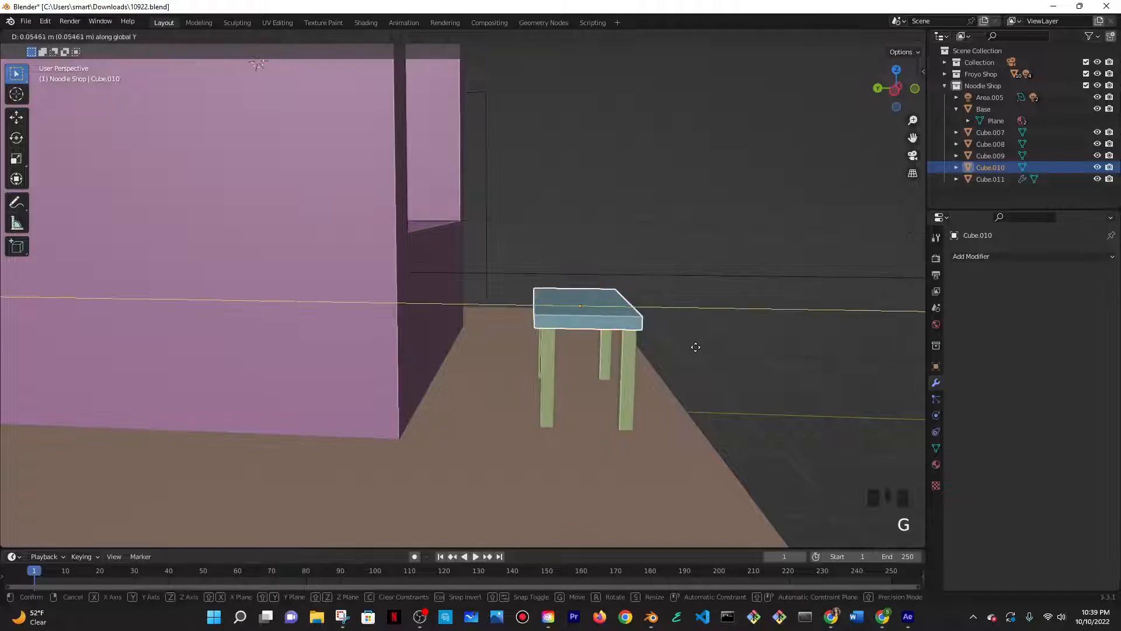
pyautogui.click(775, 357)
pyautogui.moveTo(775, 357); pyautogui.dragTo(628, 397, button='middle')
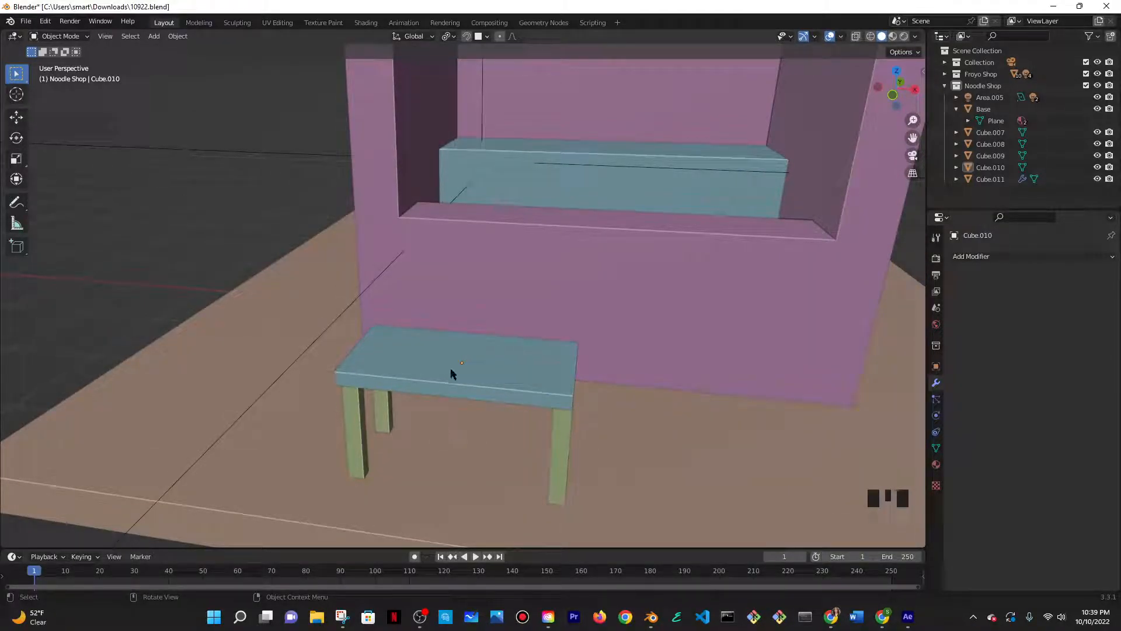
# - Place the 3D cursor on the tabletop's surface and add a mesh plane there
pyautogui.scroll(2, 480, 380)
pyautogui.hotkey('shift', 'a')
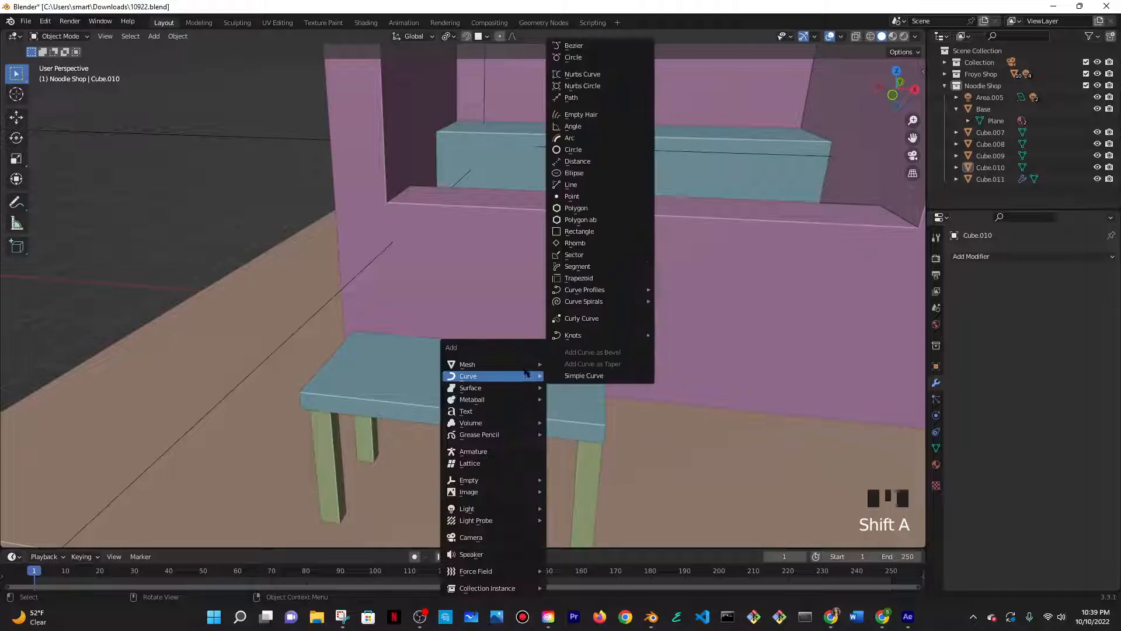
pyautogui.click(16, 94)
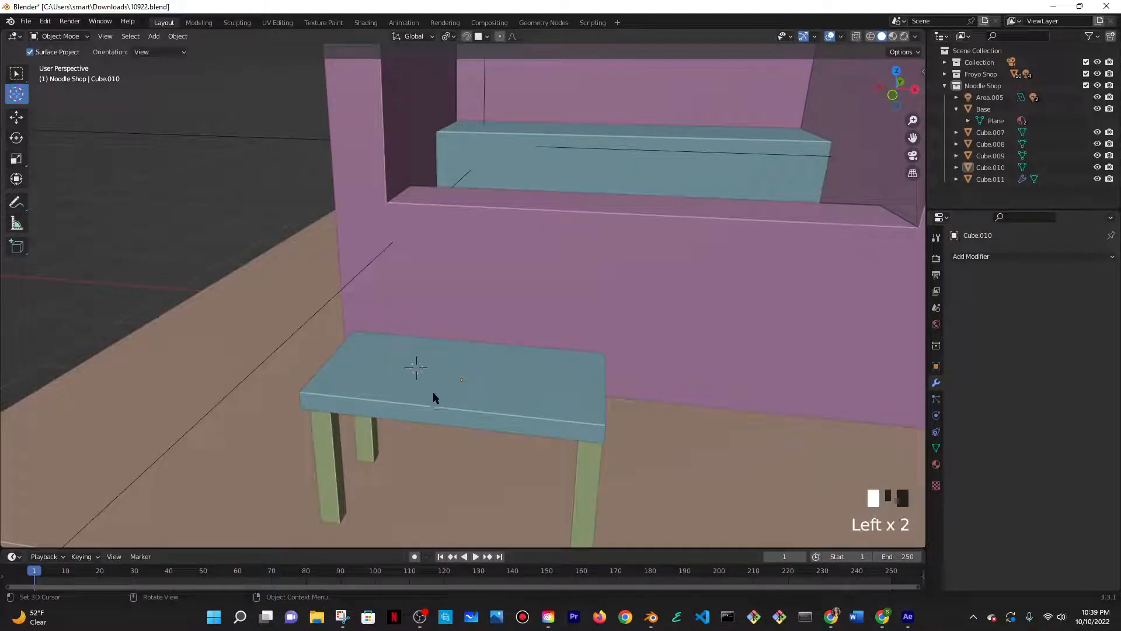
pyautogui.hotkey('shift', 'a')
pyautogui.moveTo(383, 363)
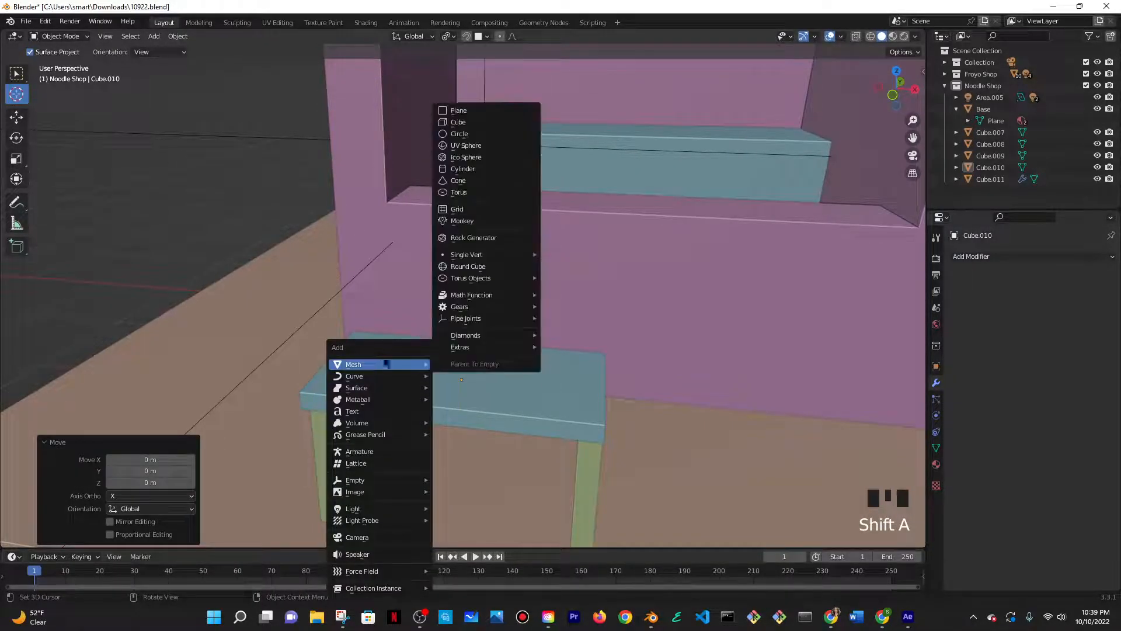
pyautogui.click(461, 110)
# - Scale the new plane down to about 0.236, and narrow it along X by a factor of about 0.543
pyautogui.press('s')
pyautogui.click(461, 383)
pyautogui.press('s')
pyautogui.press('x')
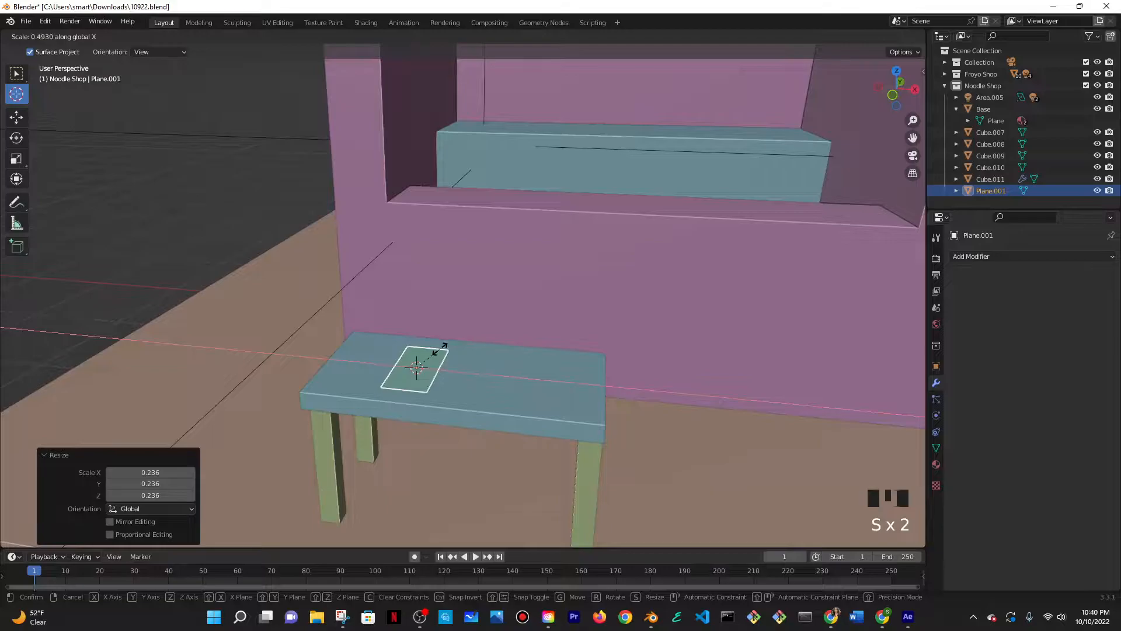
pyautogui.click(439, 353)
# - Move the small plane about -0.216 m along X toward one end of the tabletop
pyautogui.press('g')
pyautogui.press('x')
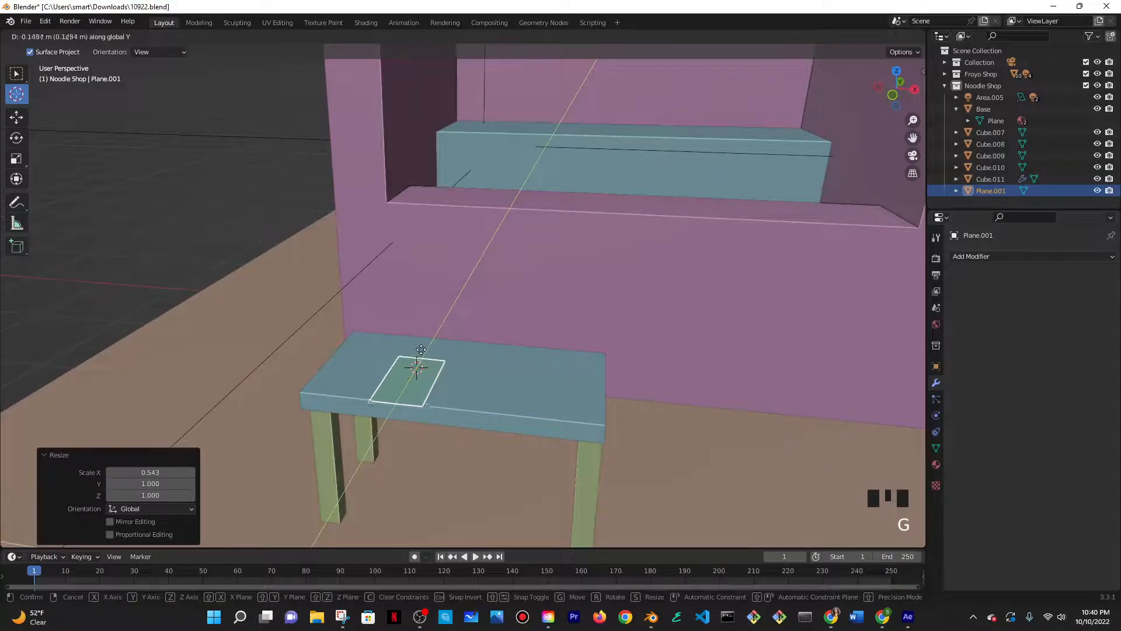
pyautogui.click(404, 349)
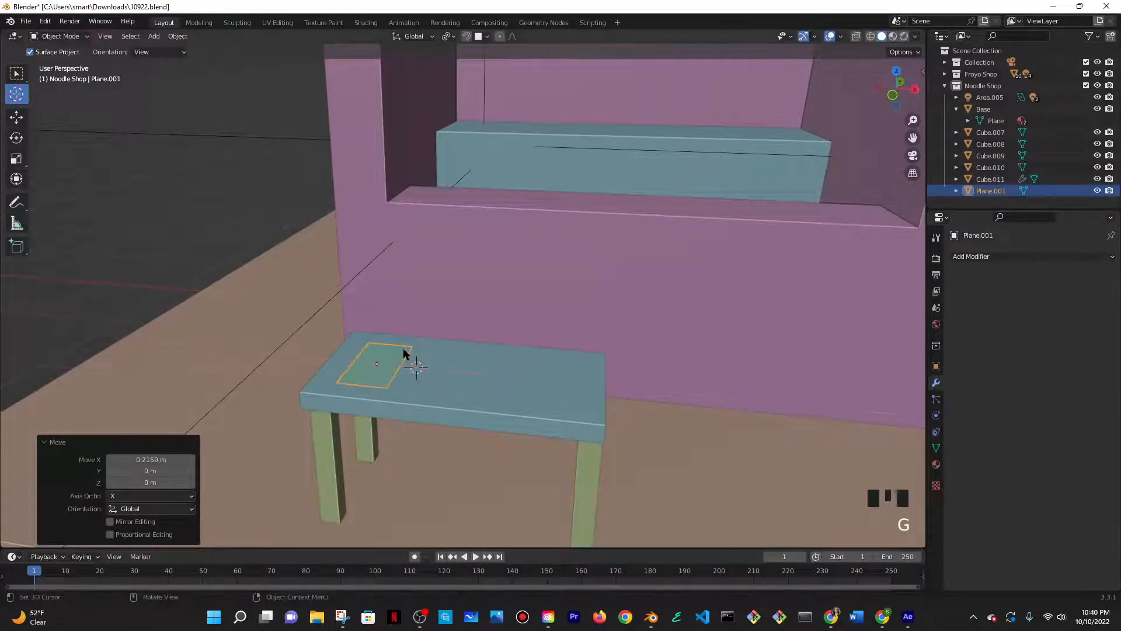
# - Duplicate the plane twice along X, offsetting the copies by about 0.465 m and 0.423 m, to form a row of three
pyautogui.hotkey('shift', 'd')
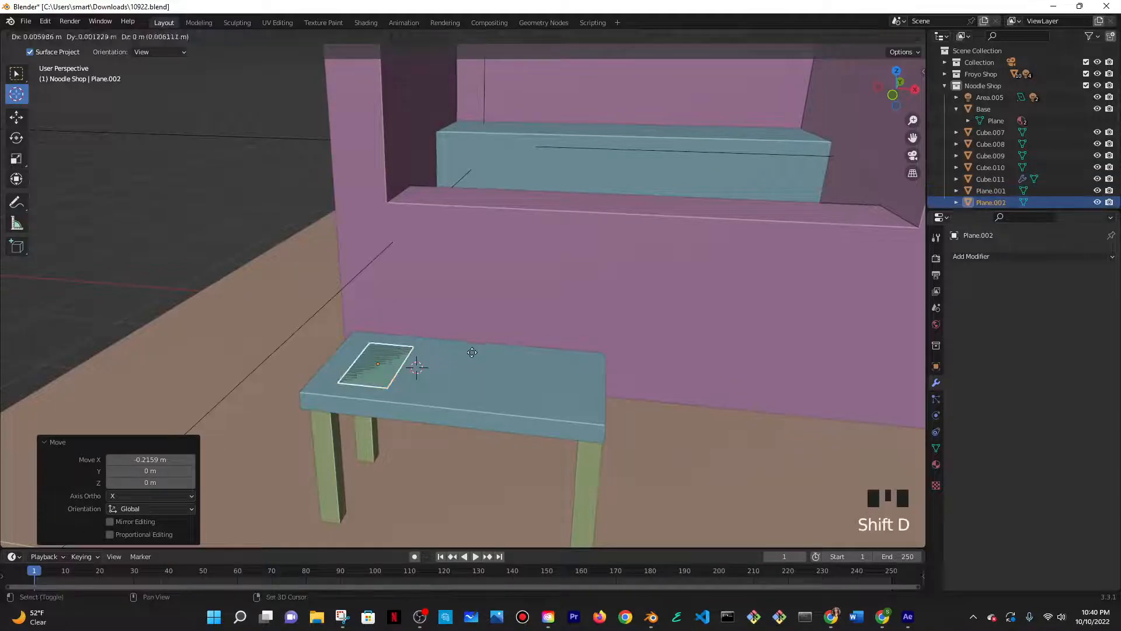
pyautogui.press('x')
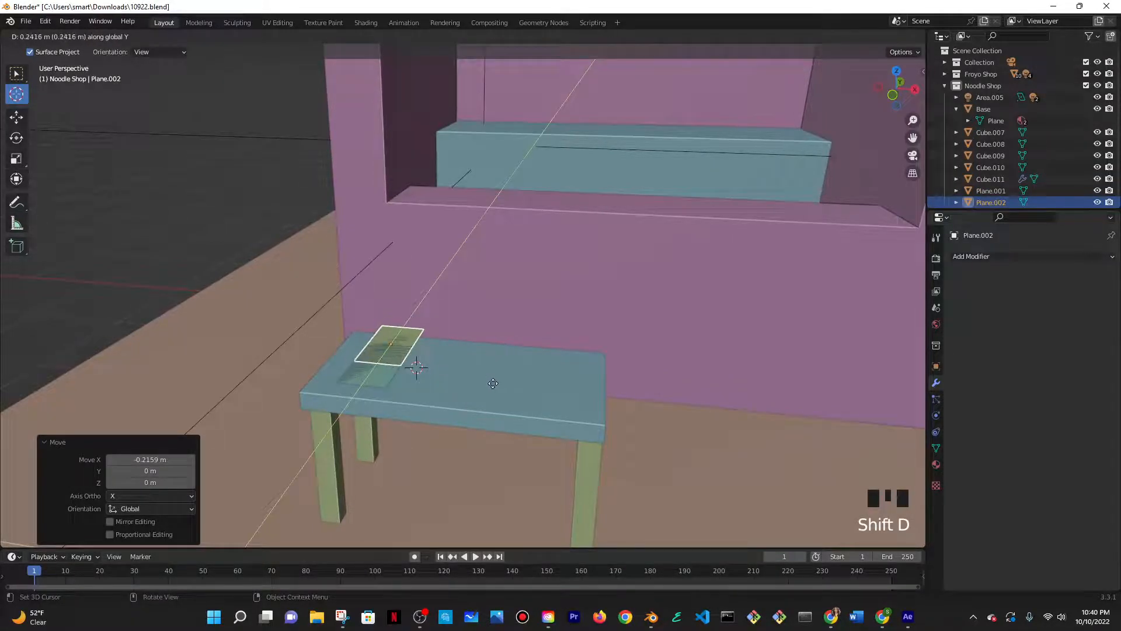
pyautogui.click(489, 394)
pyautogui.hotkey('shift', 'd')
pyautogui.press('x')
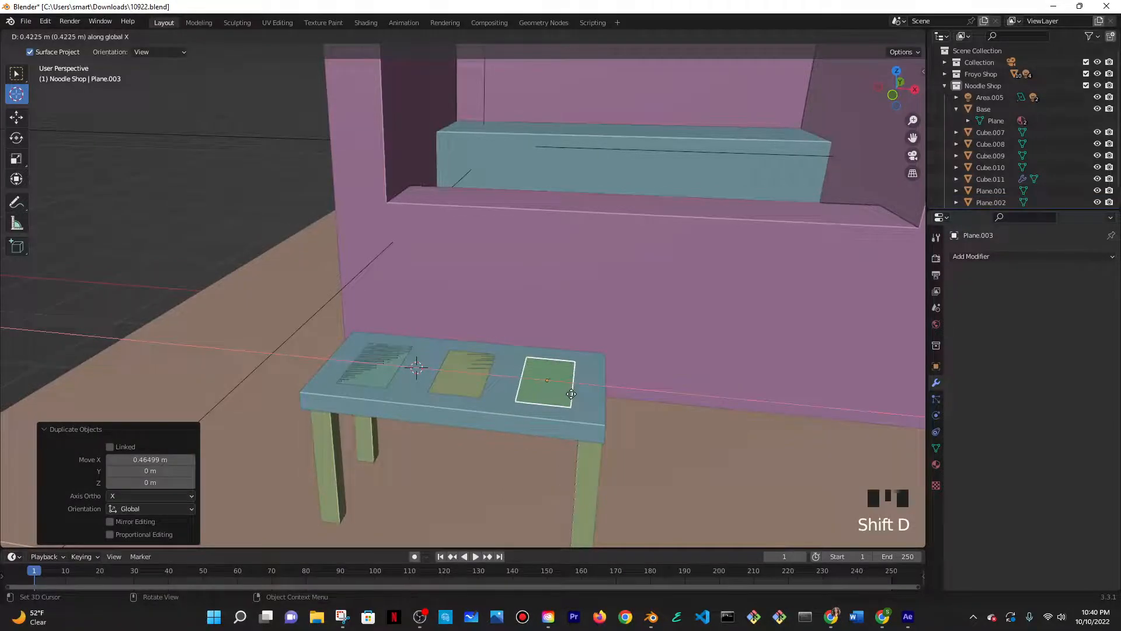
pyautogui.click(562, 392)
pyautogui.moveTo(508, 388); pyautogui.dragTo(470, 370, button='middle')
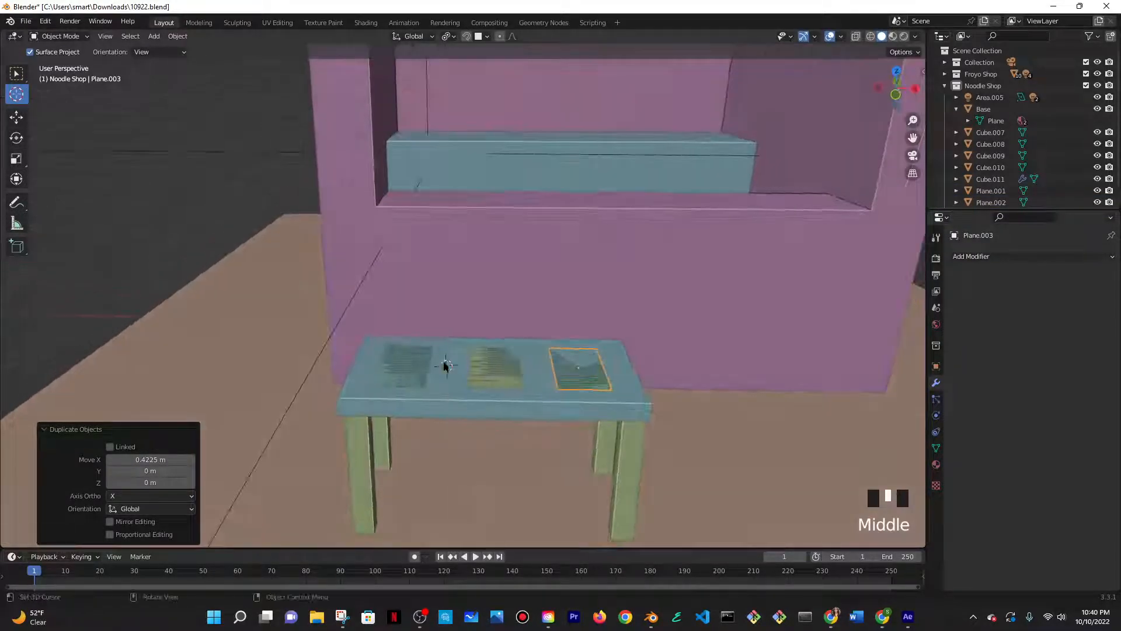
# - Select the three planes on the tabletop and raise them about 0.0066 m along Z
pyautogui.keyDown('shift'); pyautogui.click(405, 366); pyautogui.keyUp('shift')
pyautogui.keyDown('shift'); pyautogui.click(388, 360); pyautogui.keyUp('shift')
pyautogui.keyDown('shift'); pyautogui.click(390, 360); pyautogui.keyUp('shift')
pyautogui.keyDown('shift'); pyautogui.click(390, 360); pyautogui.keyUp('shift')
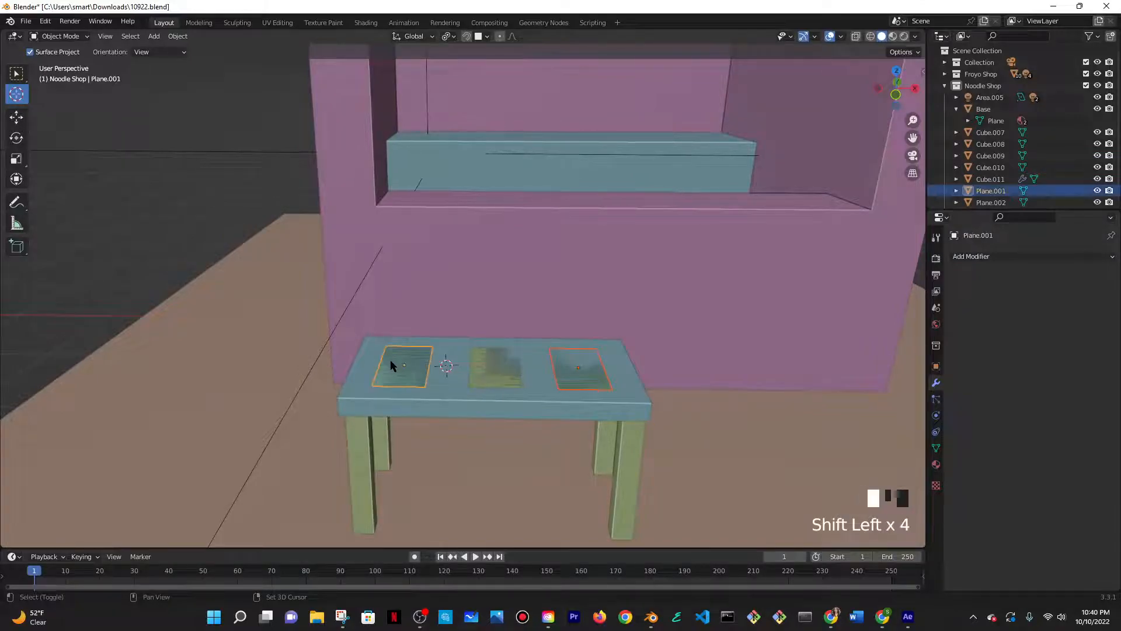
pyautogui.keyDown('shift'); pyautogui.click(489, 366); pyautogui.keyUp('shift')
pyautogui.keyDown('shift'); pyautogui.click(391, 366); pyautogui.keyUp('shift')
pyautogui.keyDown('shift'); pyautogui.click(409, 368); pyautogui.keyUp('shift')
pyautogui.keyDown('shift'); pyautogui.click(445, 360); pyautogui.keyUp('shift')
pyautogui.keyDown('shift'); pyautogui.click(446, 360); pyautogui.keyUp('shift')
pyautogui.press('g')
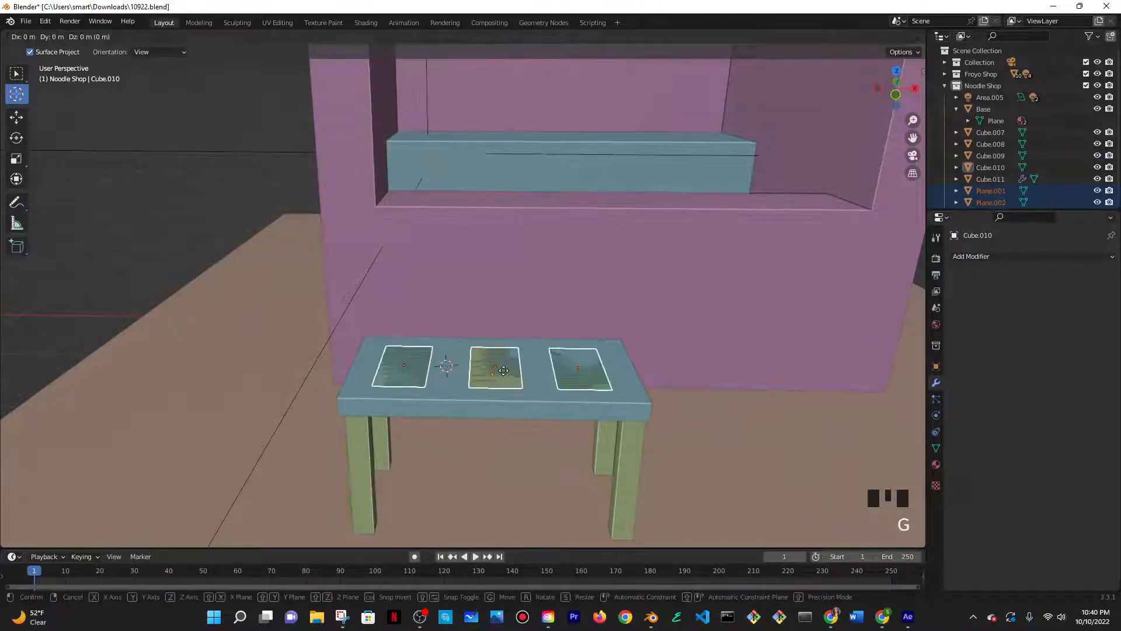
pyautogui.click(504, 369)
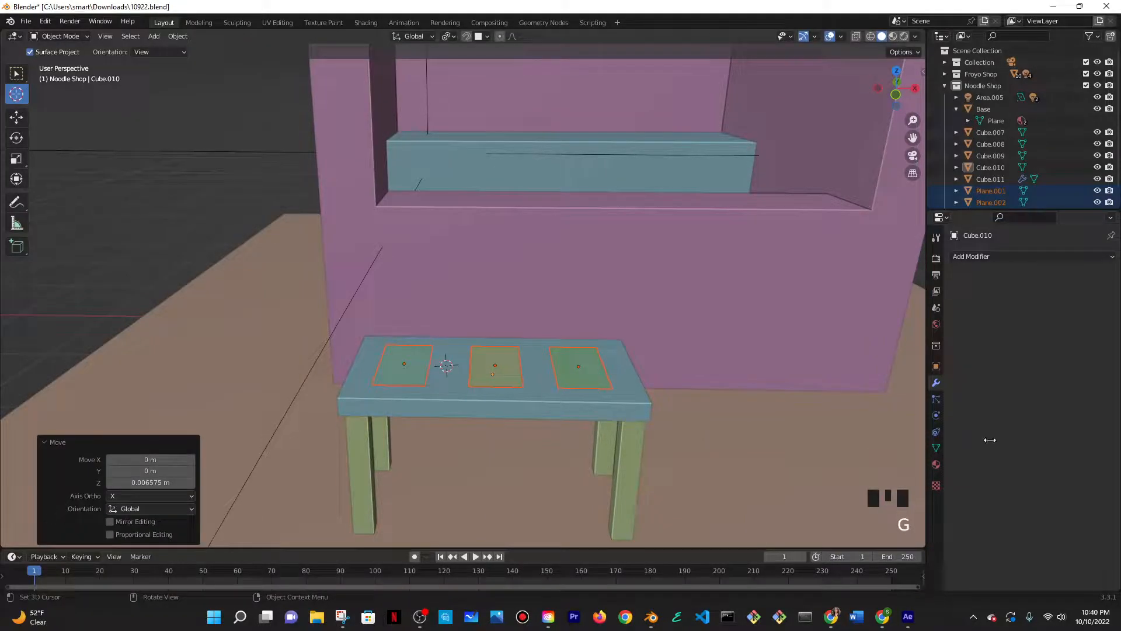
# - Try a Solidify modifier with 0.06 m thickness, offset 1 and even thickness on the tabletop, and remove it
pyautogui.click(979, 257)
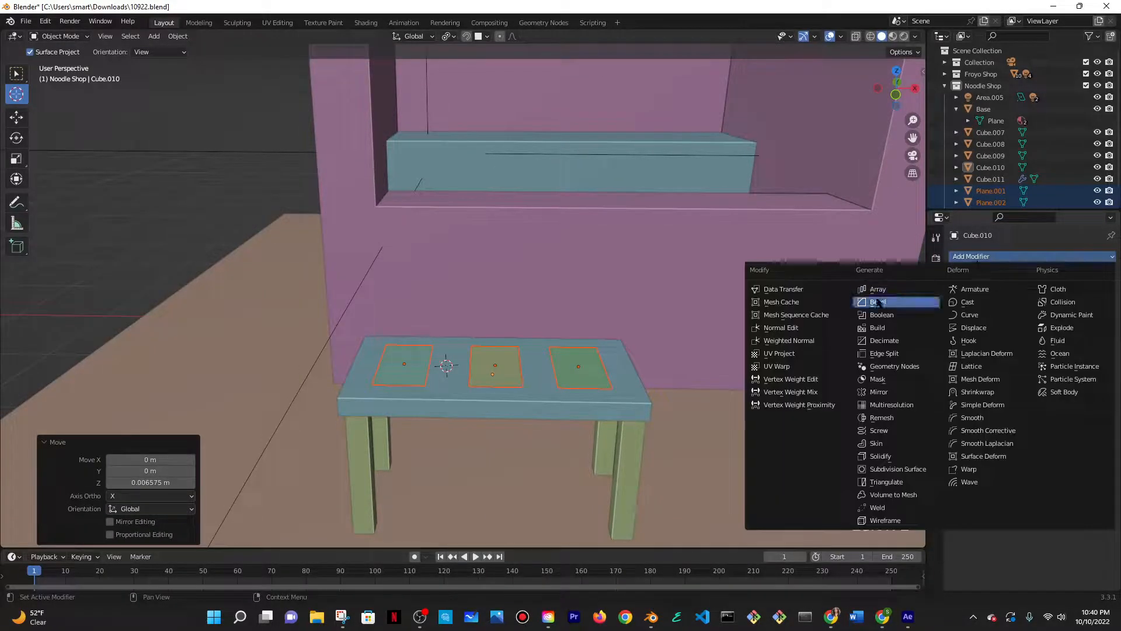
pyautogui.click(881, 456)
pyautogui.moveTo(1031, 308); pyautogui.dragTo(1038, 307)
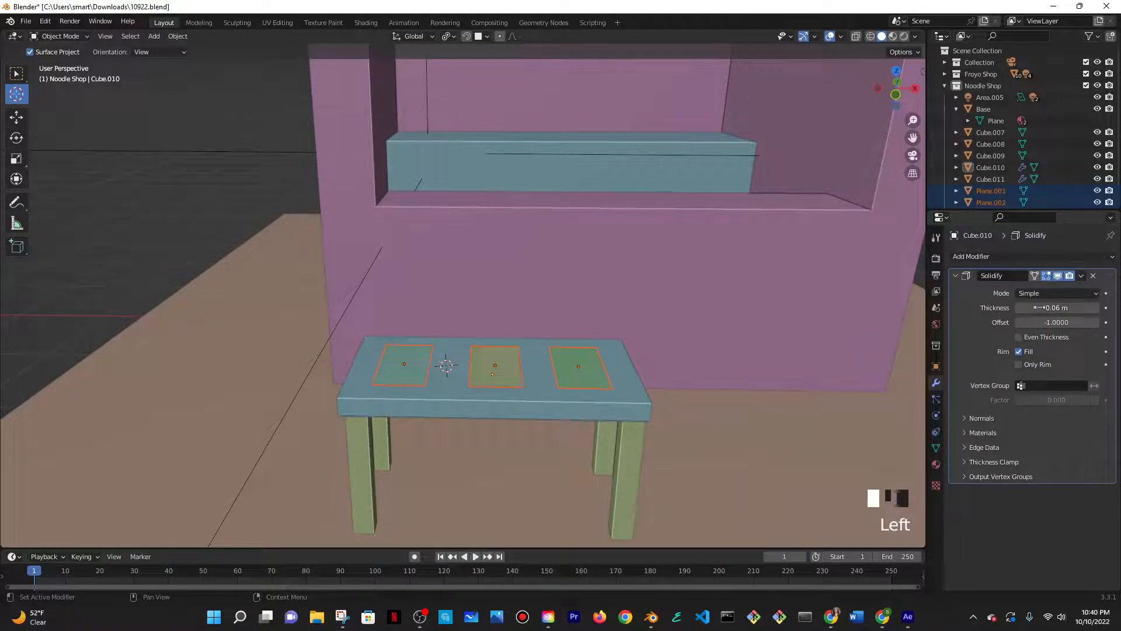
pyautogui.click(1058, 322)
pyautogui.write('1')
pyautogui.press('Return')
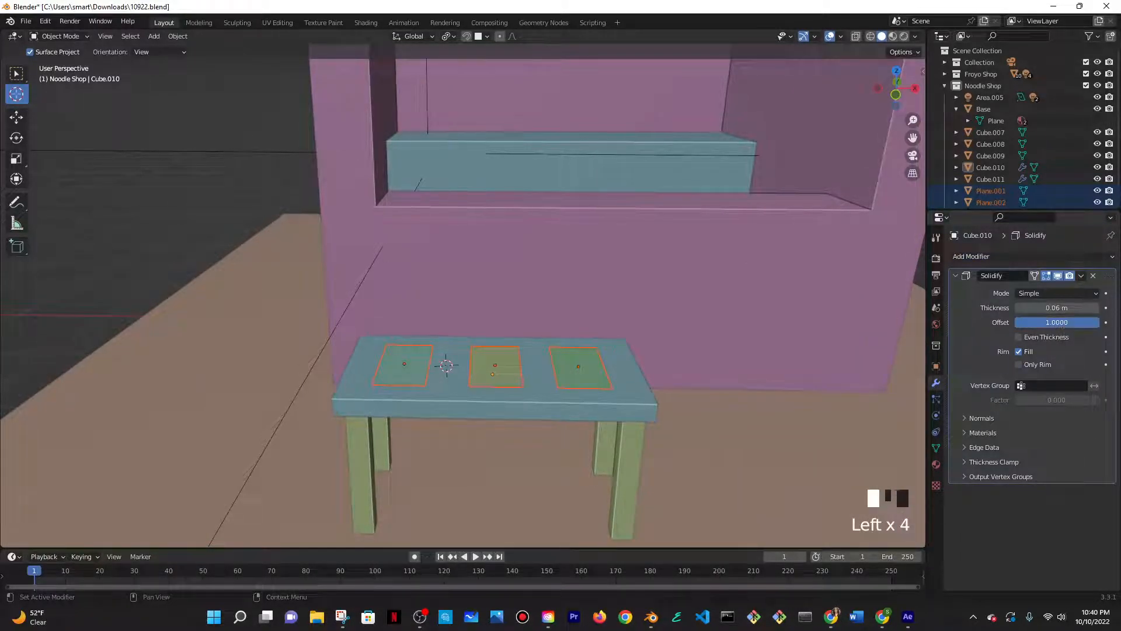
pyautogui.moveTo(718, 335); pyautogui.dragTo(599, 396, button='middle')
pyautogui.scroll(2, 561, 310)
pyautogui.moveTo(561, 310); pyautogui.dragTo(566, 346, button='middle')
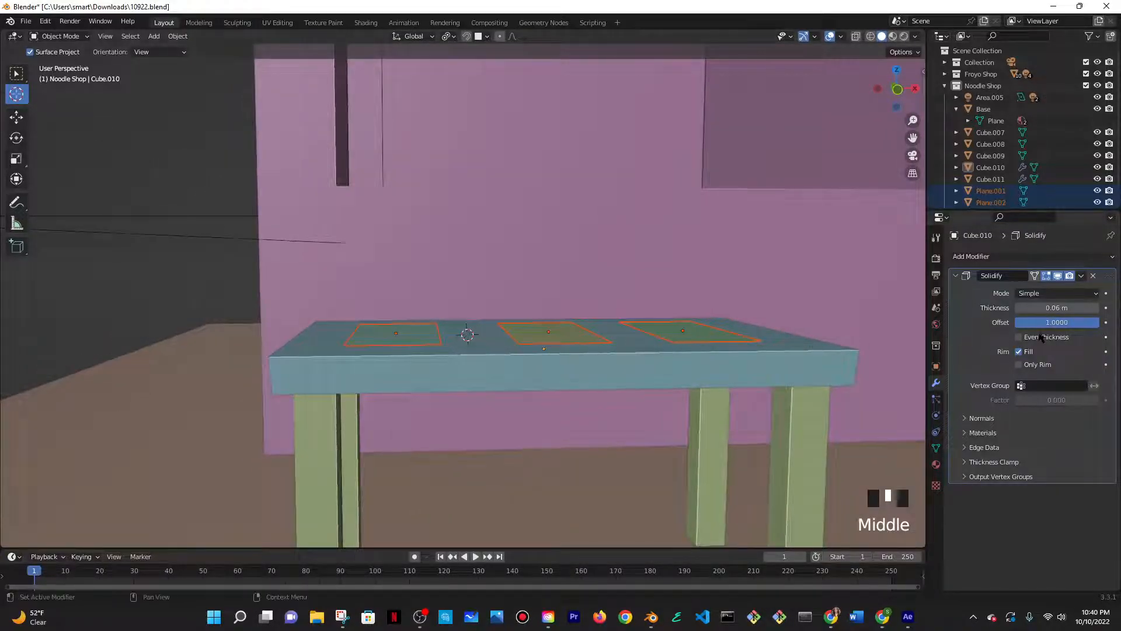
pyautogui.click(1019, 337)
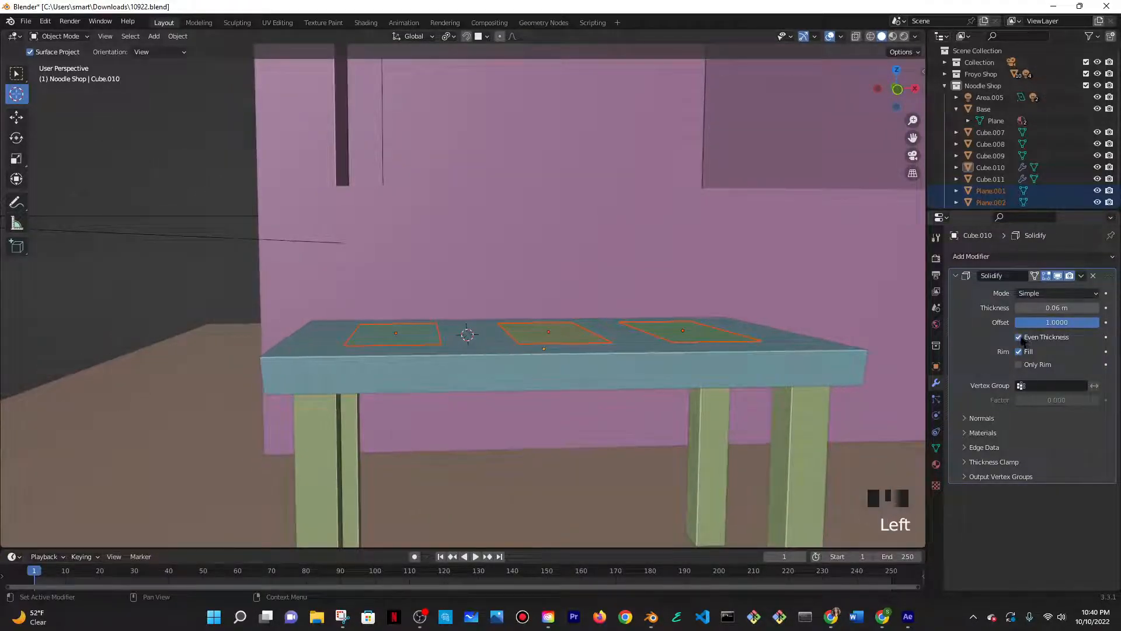
pyautogui.click(1093, 276)
pyautogui.keyDown('shift'); pyautogui.click(412, 362); pyautogui.keyUp('shift')
pyautogui.keyDown('shift'); pyautogui.click(412, 362); pyautogui.keyUp('shift')
pyautogui.keyDown('shift'); pyautogui.click(412, 362); pyautogui.keyUp('shift')
pyautogui.keyDown('shift'); pyautogui.click(412, 370); pyautogui.keyUp('shift')
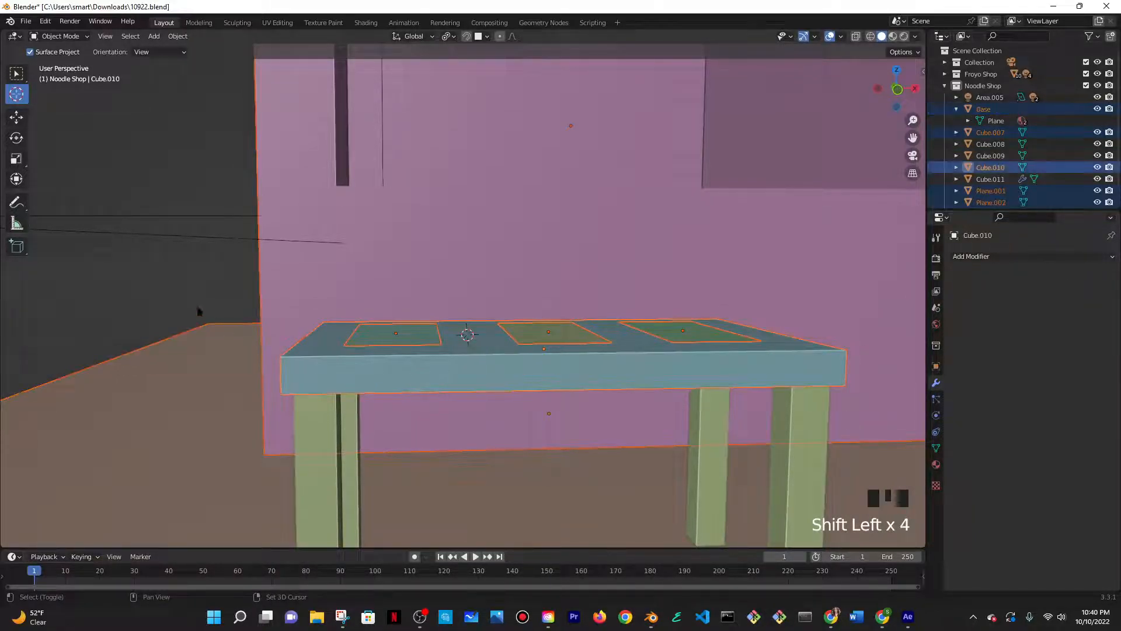
pyautogui.click(393, 330)
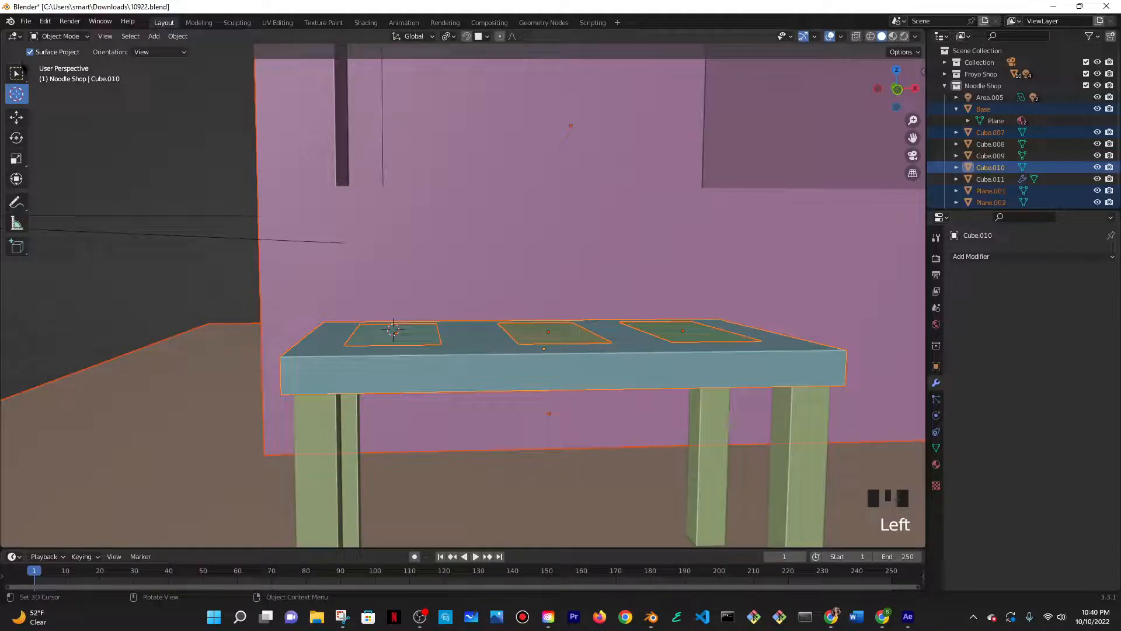
# - Select only the three planes on the tabletop and make their materials single-user
pyautogui.click(16, 73)
pyautogui.click(392, 337)
pyautogui.keyDown('shift'); pyautogui.click(529, 335); pyautogui.keyUp('shift')
pyautogui.keyDown('shift'); pyautogui.click(676, 326); pyautogui.keyUp('shift')
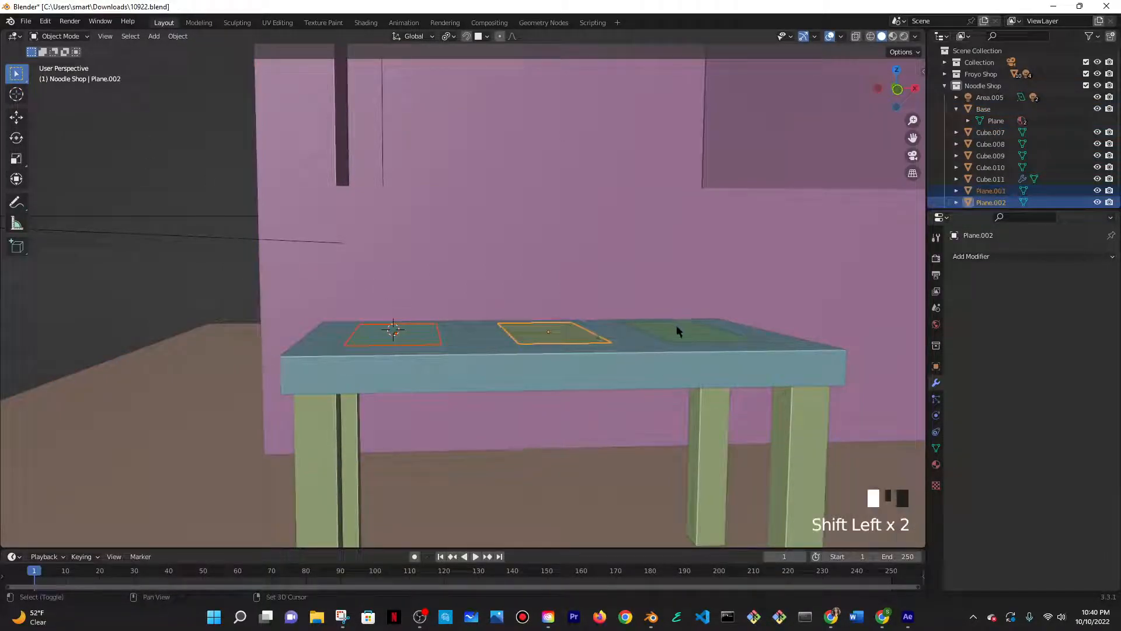
pyautogui.click(177, 36)
pyautogui.moveTo(197, 240)
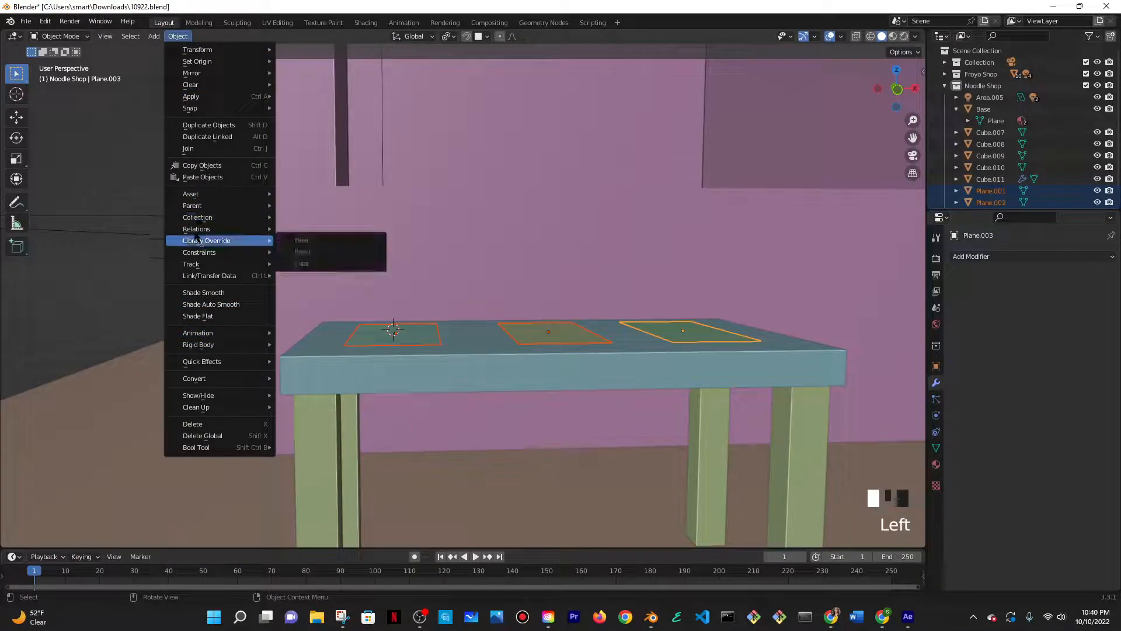
pyautogui.moveTo(327, 269)
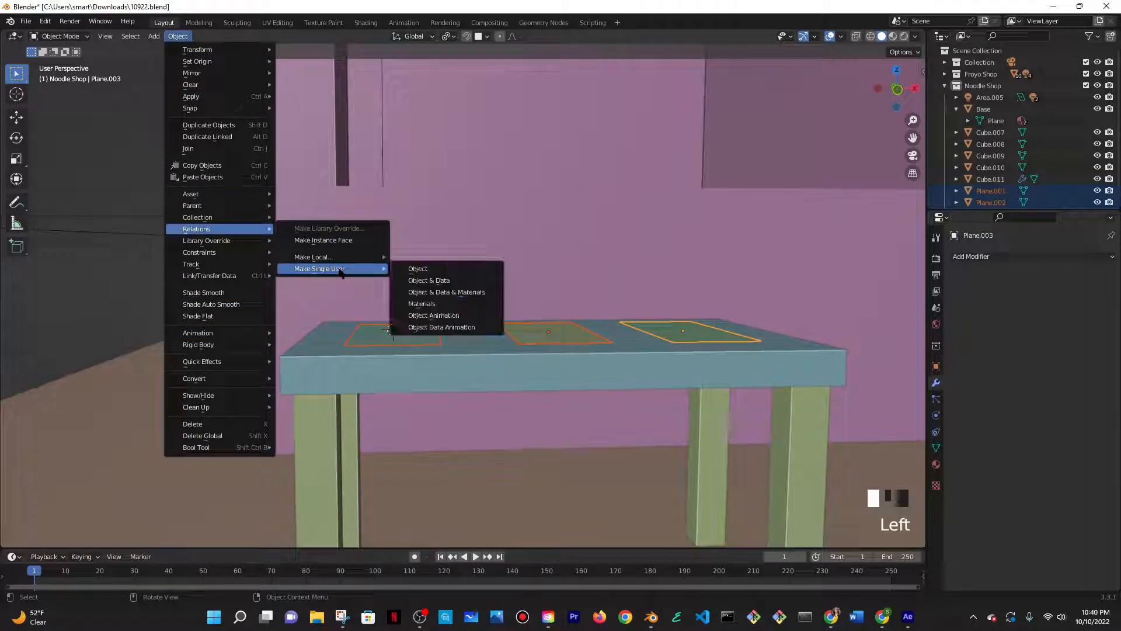
pyautogui.click(422, 304)
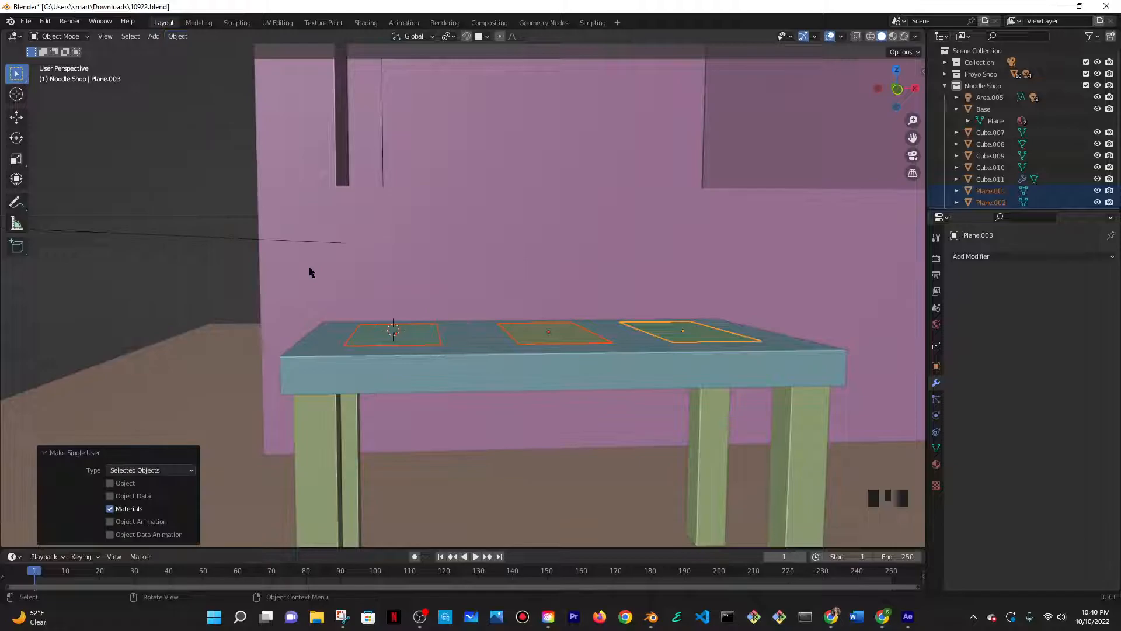
# - Make the three selected placemat planes single-user for object, object data and materials
pyautogui.click(174, 36)
pyautogui.moveTo(199, 229)
pyautogui.moveTo(327, 268)
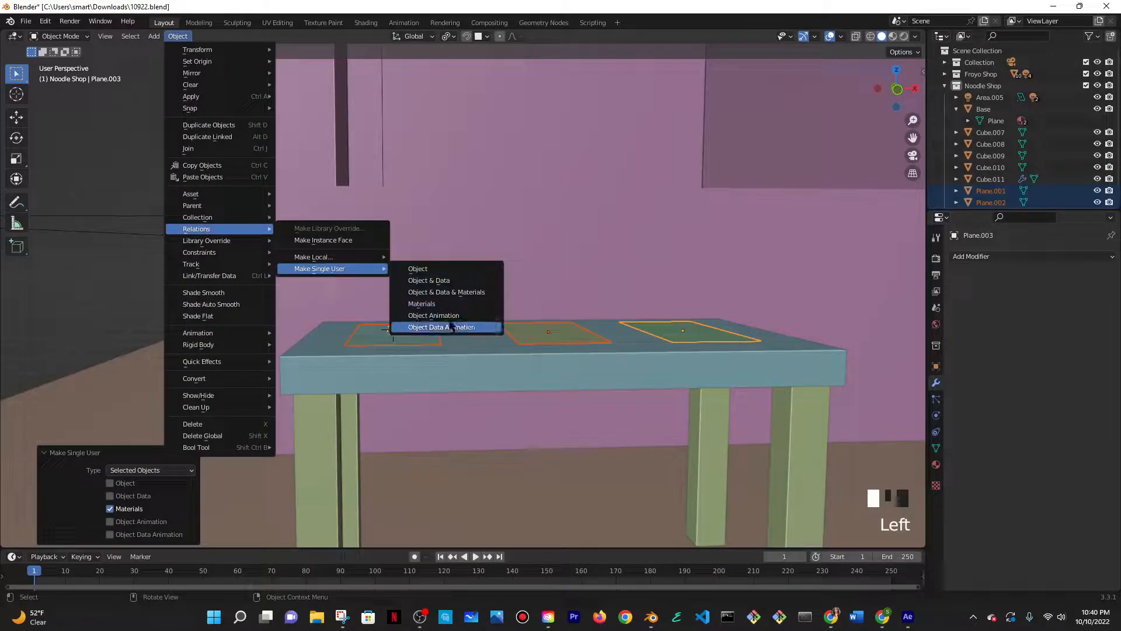
pyautogui.click(455, 292)
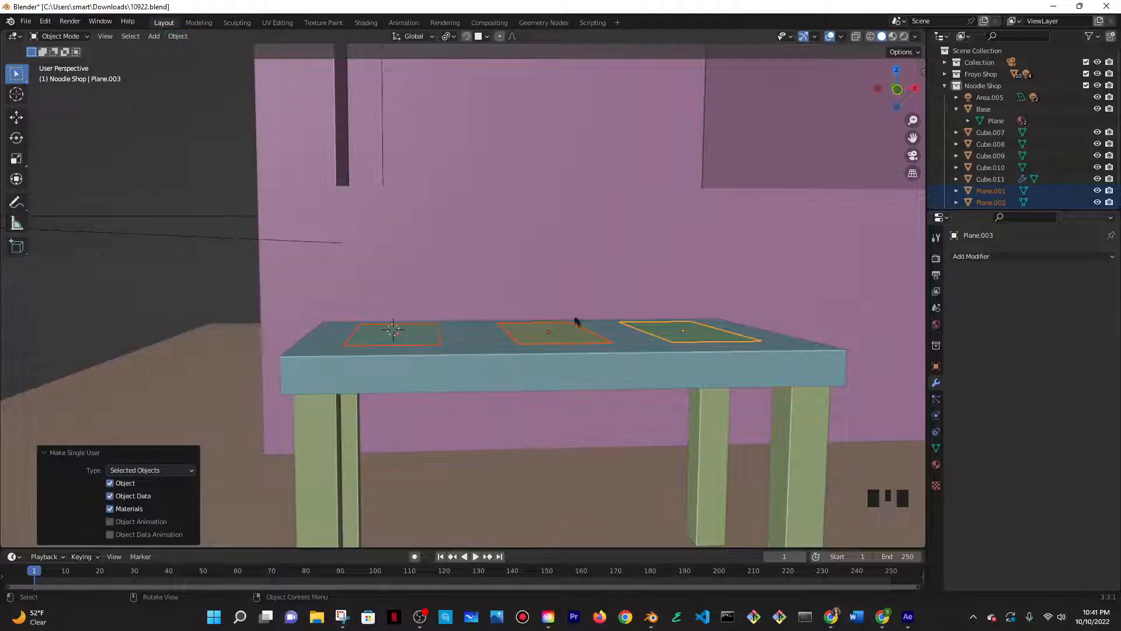
# - Add a Solidify modifier with even thickness to the active right-hand placemat plane
pyautogui.click(936, 367)
pyautogui.click(936, 382)
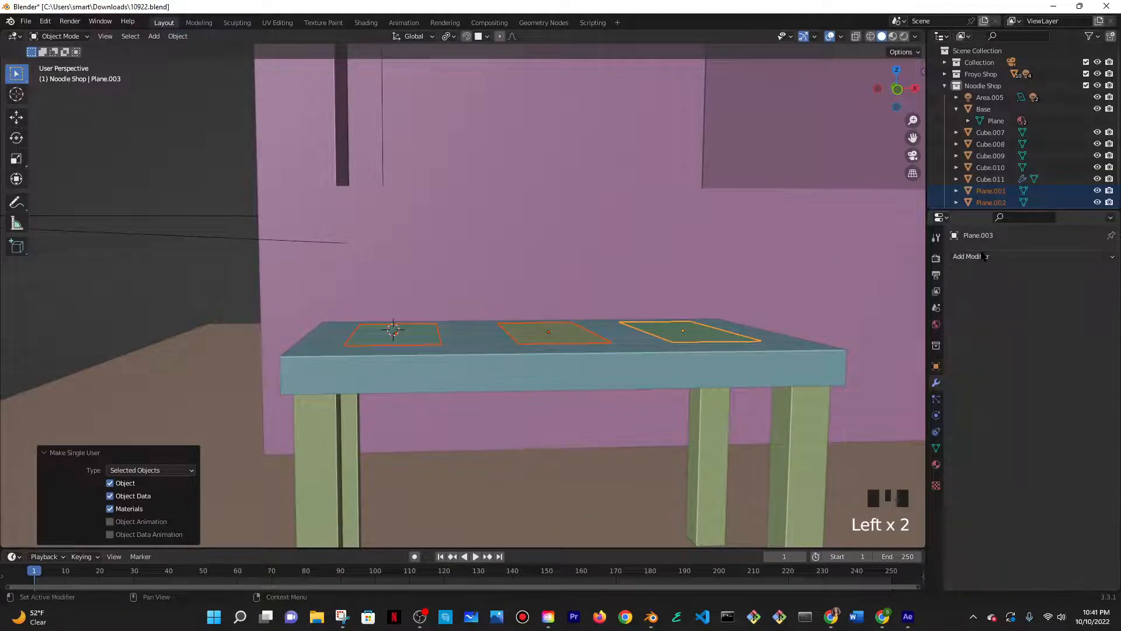
pyautogui.click(992, 256)
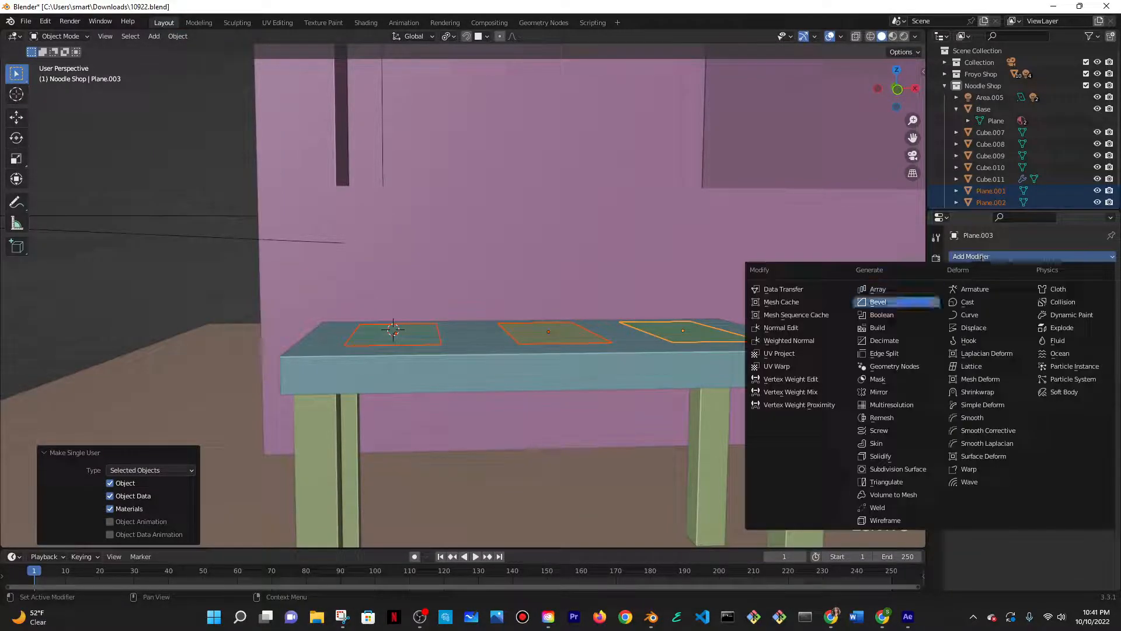
pyautogui.click(882, 456)
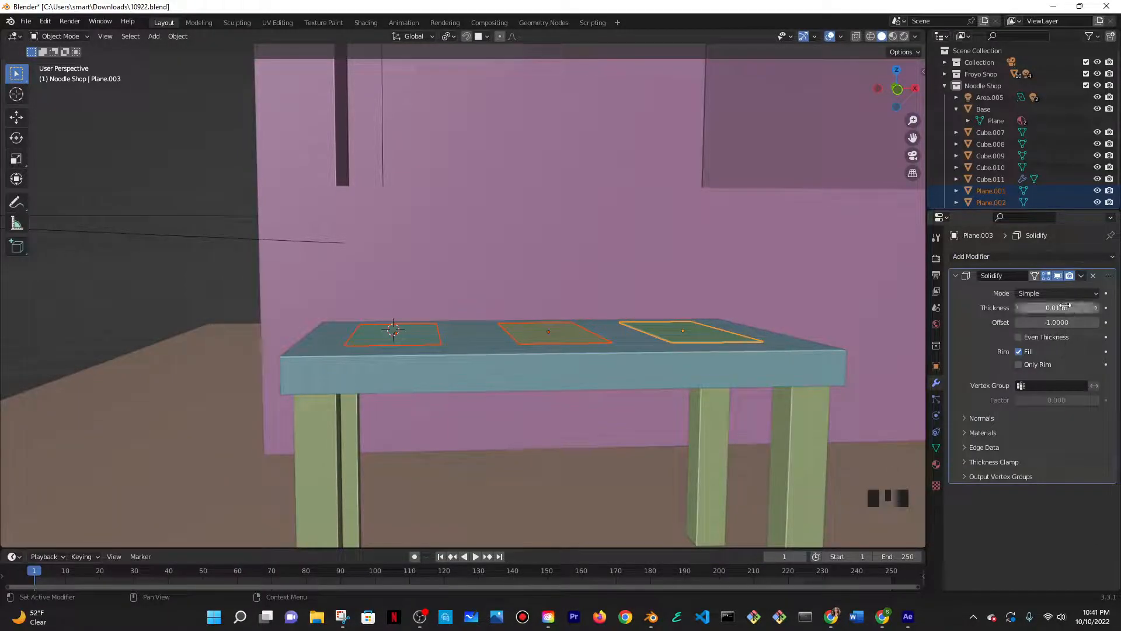
pyautogui.moveTo(1048, 308); pyautogui.dragTo(1047, 331)
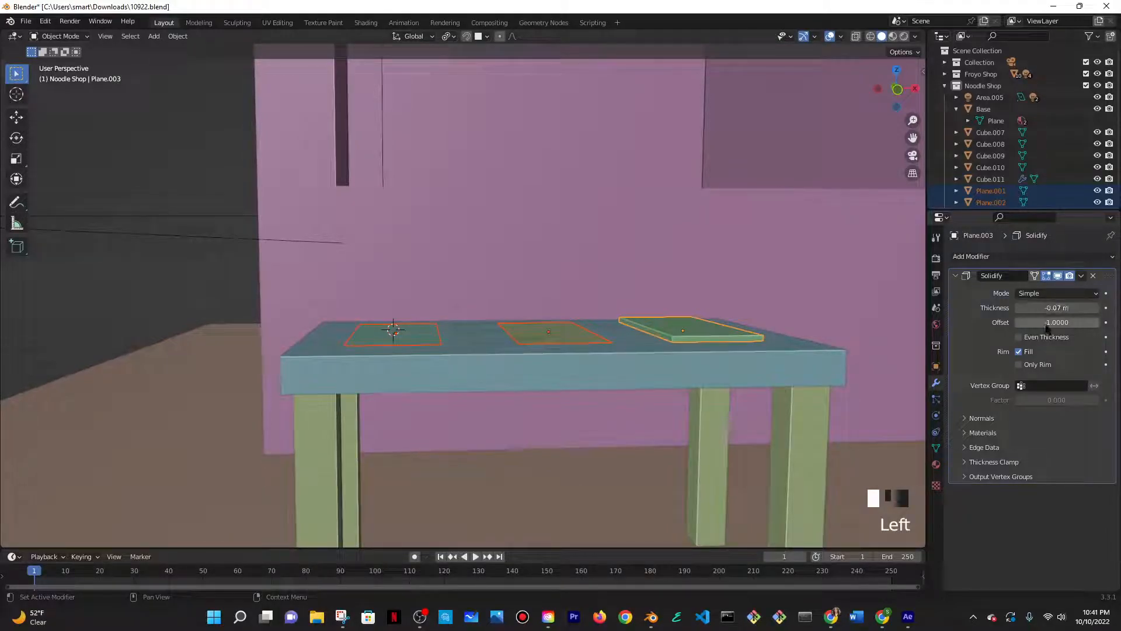
pyautogui.scroll(-1, 819, 293)
pyautogui.moveTo(819, 293); pyautogui.dragTo(759, 356, button='middle')
pyautogui.scroll(2, 810, 397)
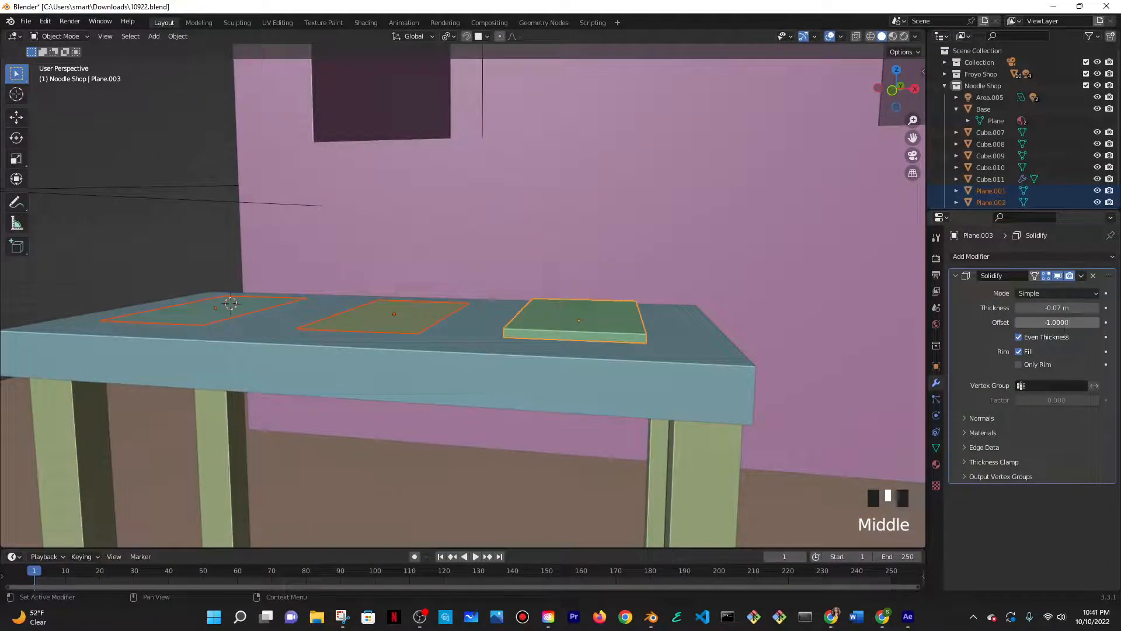
# - Set the placemat's Solidify thickness to -0.03 m and apply the modifier
pyautogui.click(1068, 323)
pyautogui.click(1045, 311)
pyautogui.moveTo(1051, 309)
pyautogui.mouseDown()
pyautogui.moveTo(1029, 309)
pyautogui.moveTo(1080, 309)
pyautogui.moveTo(1019, 309)
pyautogui.moveTo(1037, 309)
pyautogui.mouseUp()
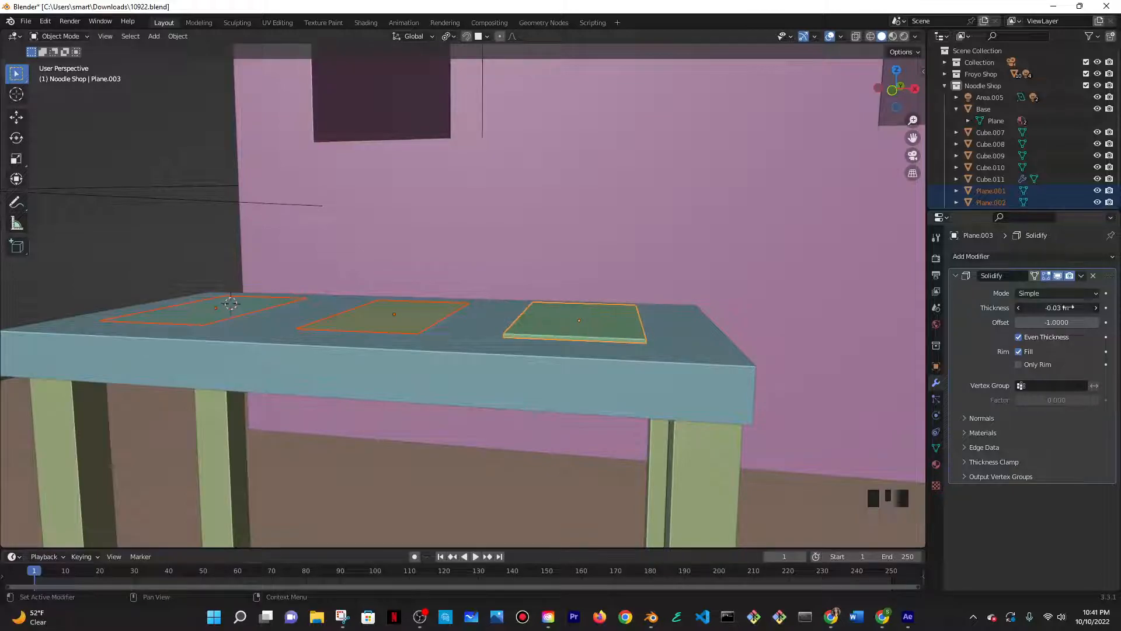
pyautogui.moveTo(553, 320); pyautogui.dragTo(820, 331, button='middle')
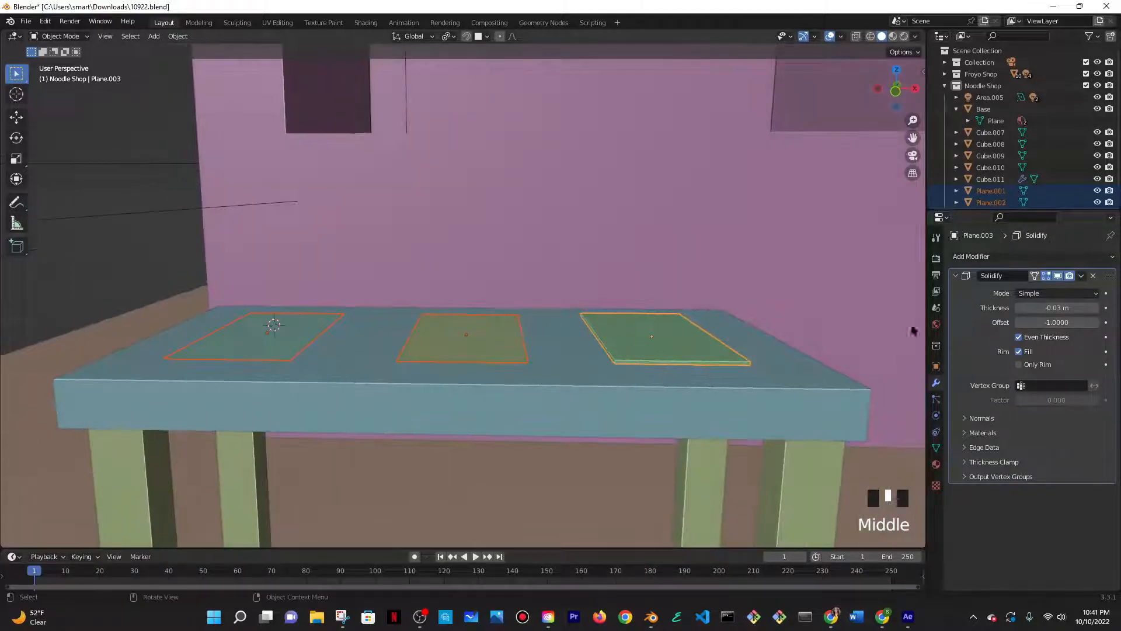
pyautogui.click(1081, 276)
pyautogui.click(1045, 290)
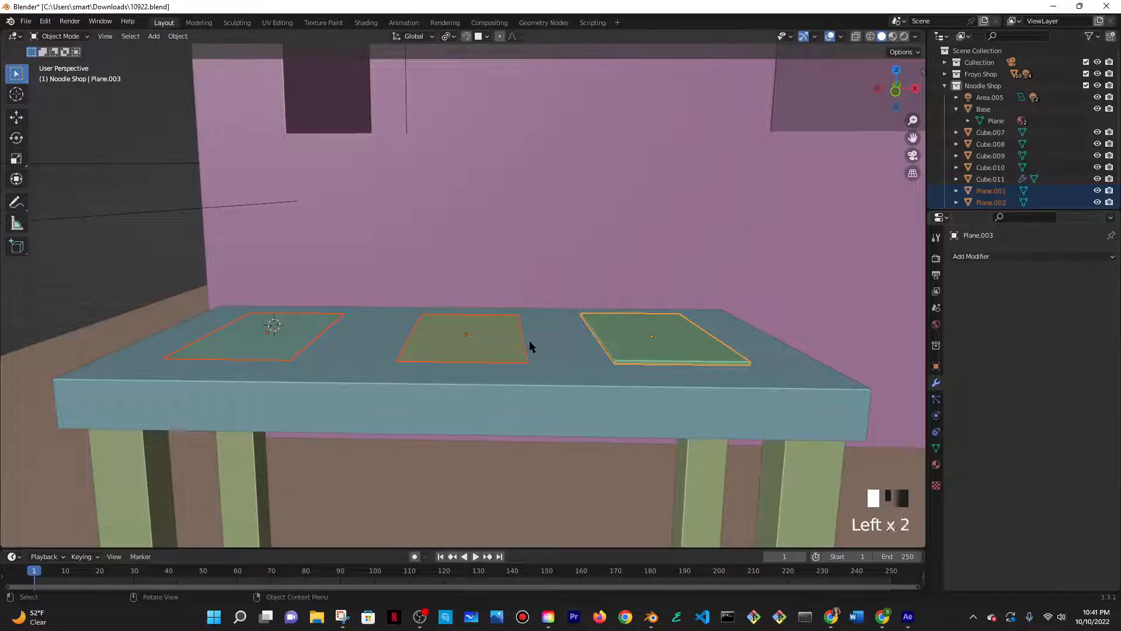
# - Delete the middle and left-hand flat planes from the tabletop, keeping only the solidified placemat
pyautogui.click(467, 338)
pyautogui.press('x')
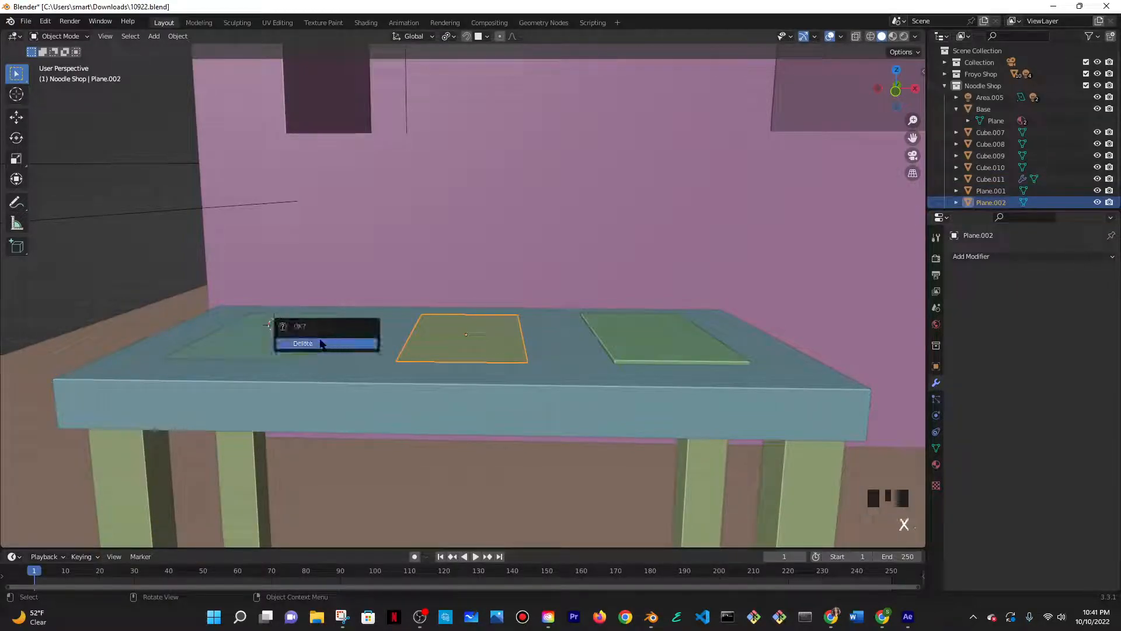
pyautogui.click(357, 344)
pyautogui.click(268, 333)
pyautogui.press('x')
pyautogui.click(270, 330)
pyautogui.click(707, 332)
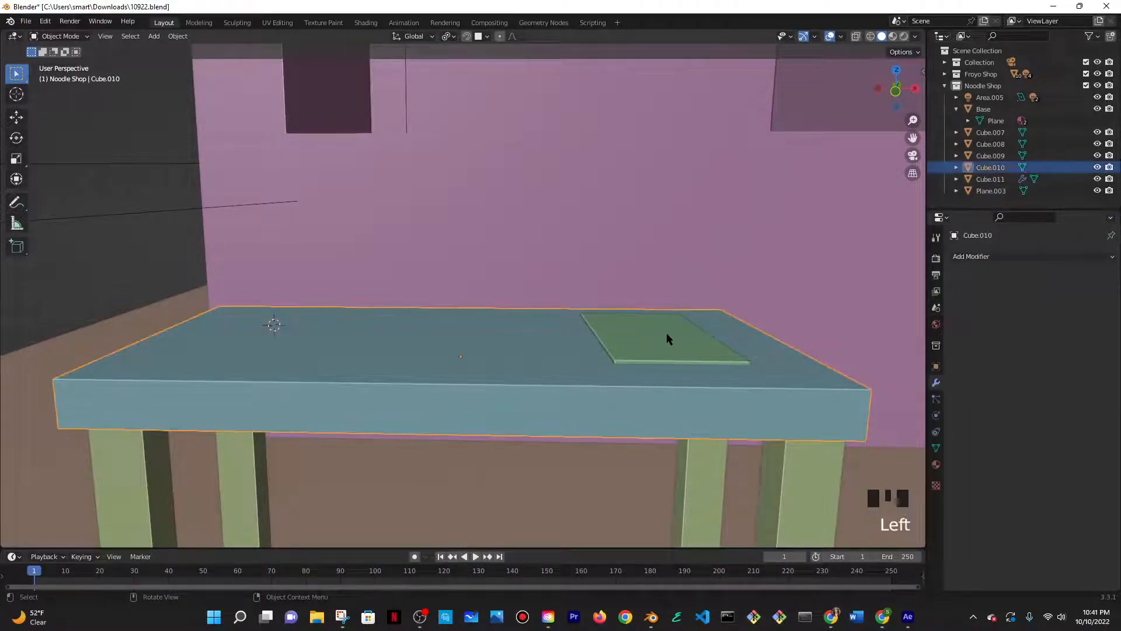
pyautogui.click(639, 339)
pyautogui.hotkey('shift', 'd')
pyautogui.press('y')
pyautogui.rightClick(617, 360)
pyautogui.press('x')
pyautogui.click(616, 359)
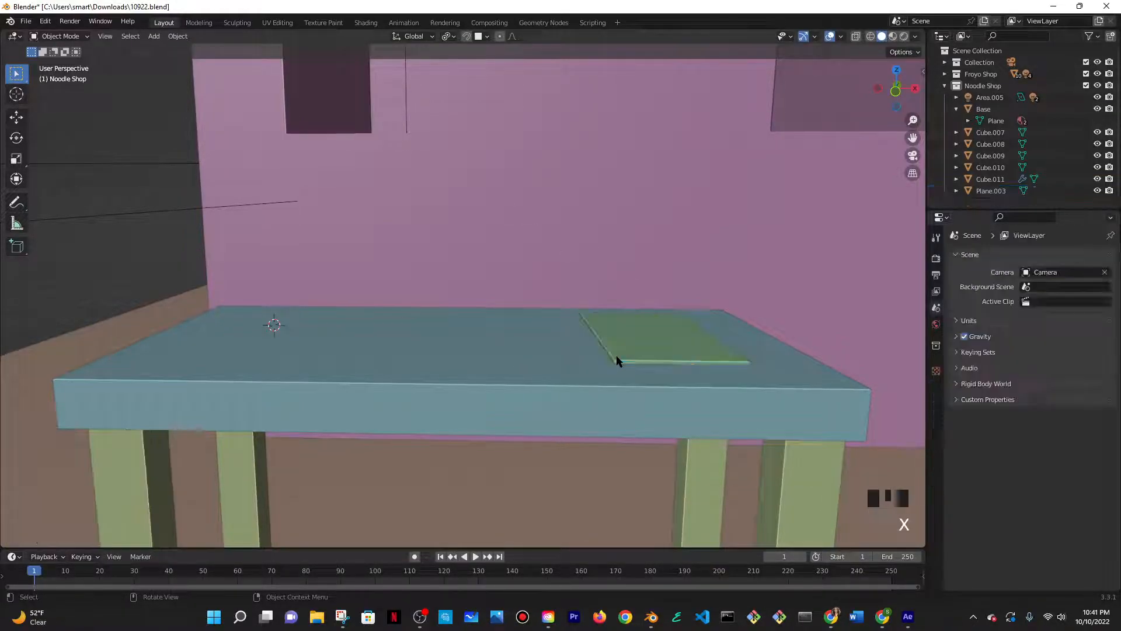
# - Add an Array modifier to the remaining placemat with a count of 3 and a relative X offset factor of -1.5
pyautogui.click(654, 349)
pyautogui.click(991, 262)
pyautogui.click(880, 292)
pyautogui.moveTo(1049, 310); pyautogui.dragTo(1054, 309)
pyautogui.click(1051, 342)
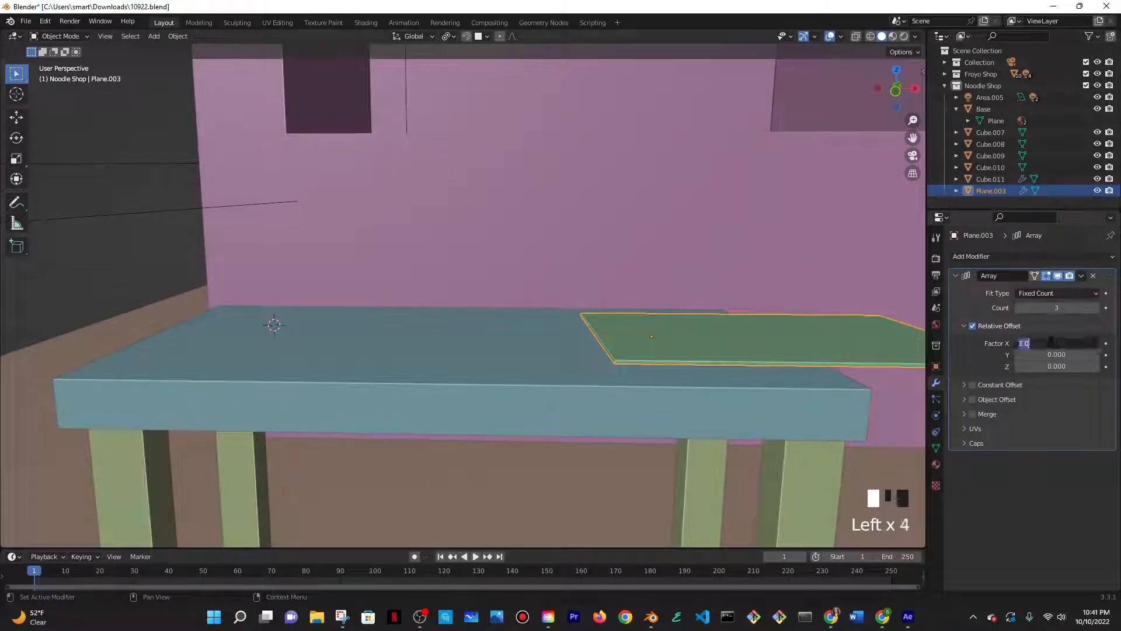
pyautogui.write('1.3')
pyautogui.press('Return')
pyautogui.click(1051, 343)
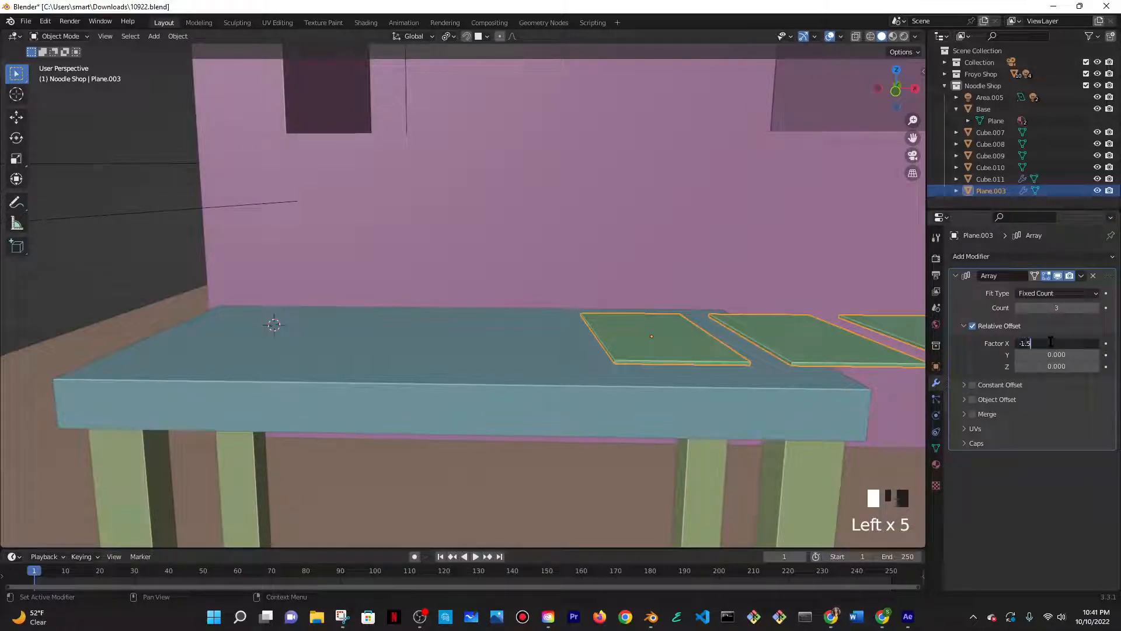
pyautogui.press('Return')
# - Move the row of placemats about 0.047 m in the negative X direction on the tabletop
pyautogui.moveTo(646, 238); pyautogui.dragTo(513, 333, button='middle')
pyautogui.scroll(3, 492, 369)
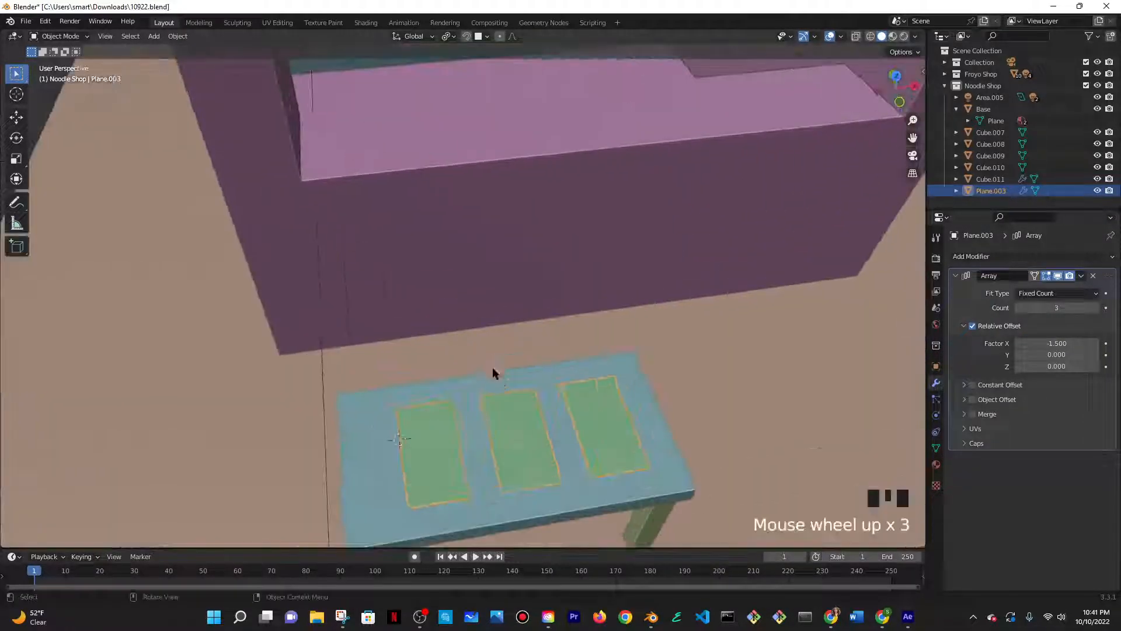
pyautogui.press('g')
pyautogui.press('x')
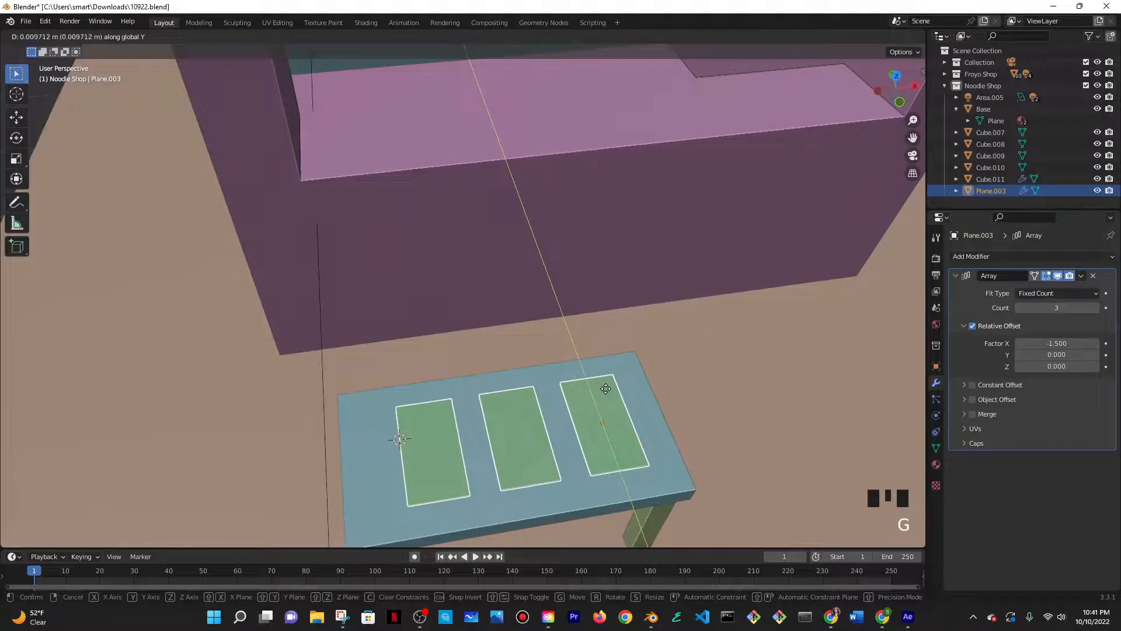
pyautogui.click(622, 392)
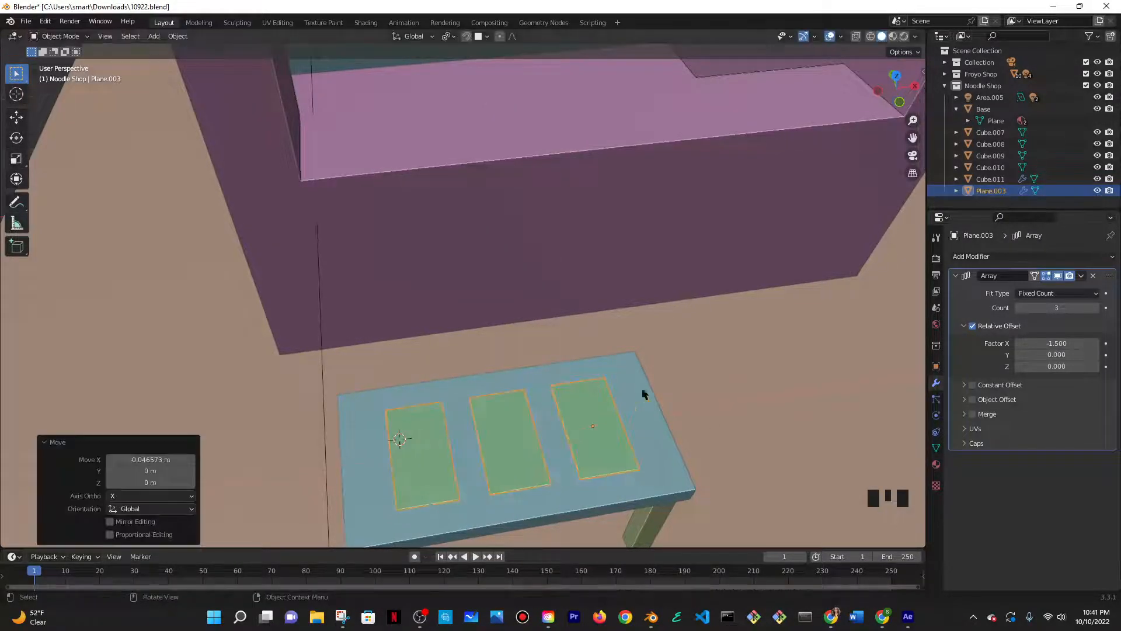
# - Try to scale the tabletop, legs and placemats together
pyautogui.scroll(-7, 713, 393)
pyautogui.scroll(1, 685, 379)
pyautogui.scroll(3, 685, 379)
pyautogui.click(467, 350)
pyautogui.scroll(-3, 493, 363)
pyautogui.moveTo(514, 374); pyautogui.dragTo(491, 367, button='middle')
pyautogui.scroll(3, 561, 368)
pyautogui.keyDown('shift'); pyautogui.click(463, 383); pyautogui.keyUp('shift')
pyautogui.keyDown('shift'); pyautogui.click(452, 396); pyautogui.keyUp('shift')
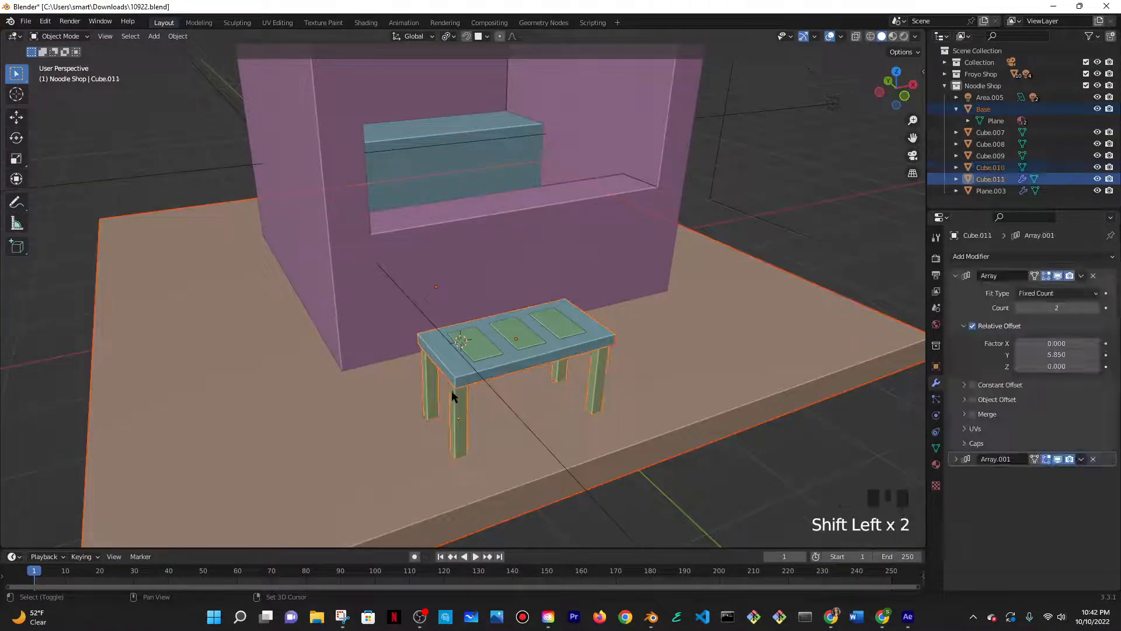
pyautogui.keyDown('shift'); pyautogui.click(475, 345); pyautogui.keyUp('shift')
pyautogui.press('s')
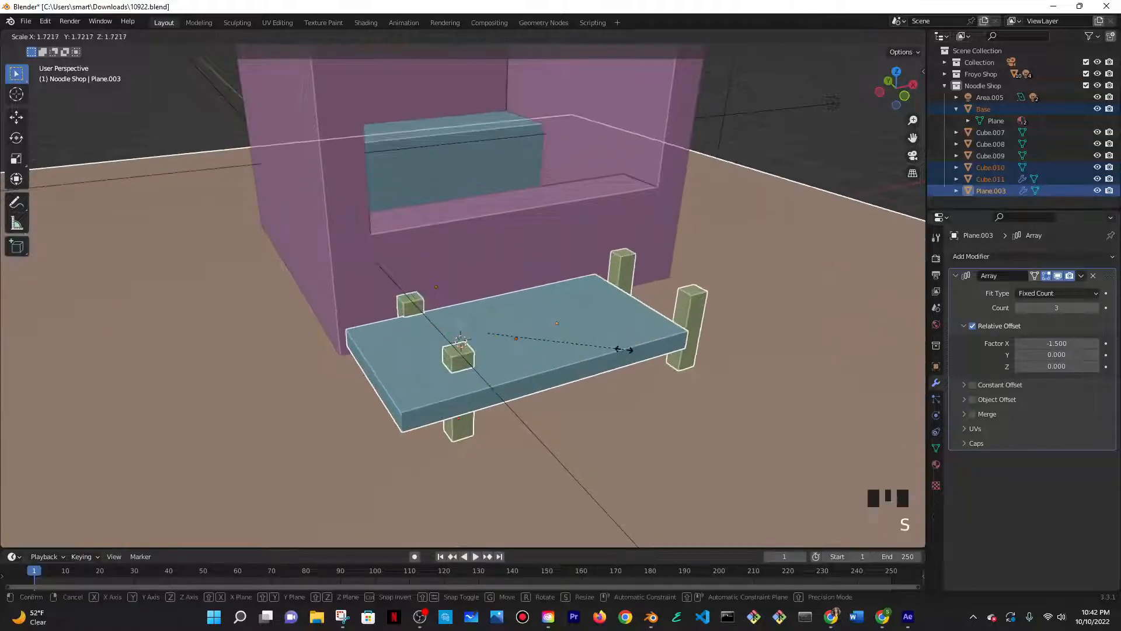
pyautogui.rightClick(621, 348)
pyautogui.click(650, 342)
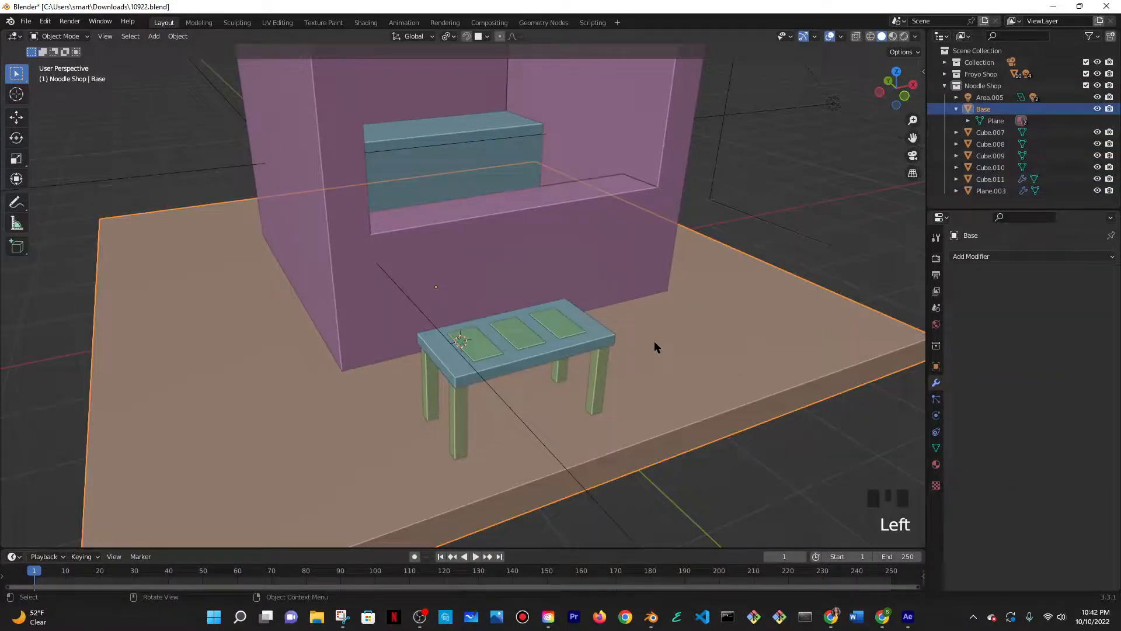
# - Duplicate the placemat row and move the copy up toward the shop counter, about 0.66 m along Y and 1.03 m along Z
pyautogui.click(585, 343)
pyautogui.moveTo(626, 332); pyautogui.dragTo(504, 329, button='middle')
pyautogui.scroll(5, 621, 333)
pyautogui.click(503, 329)
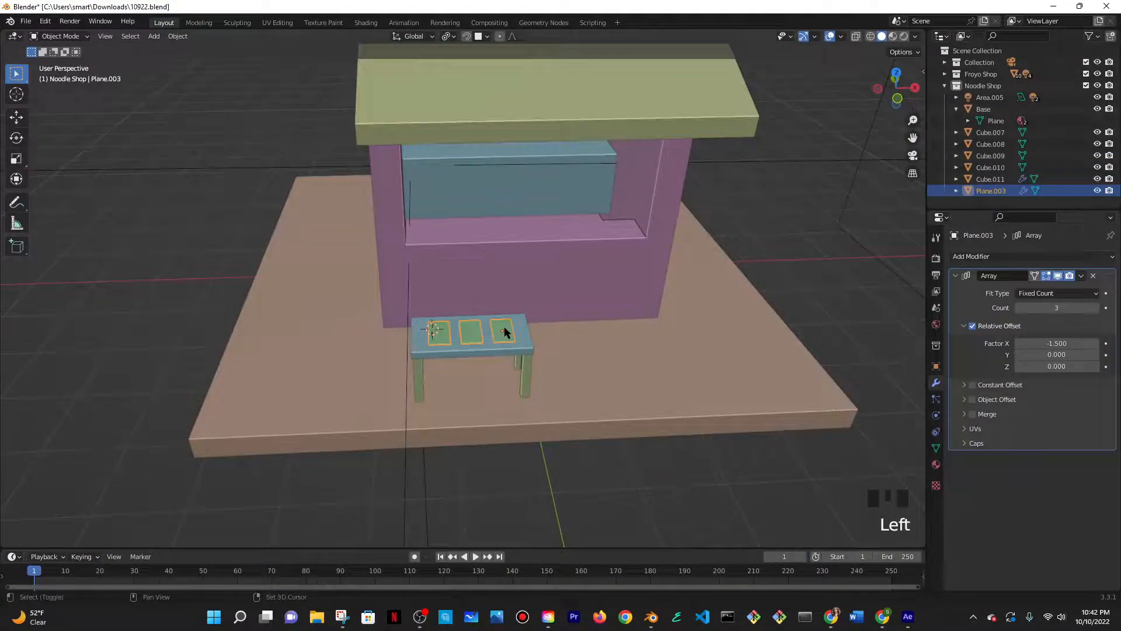
pyautogui.hotkey('shift', 'd')
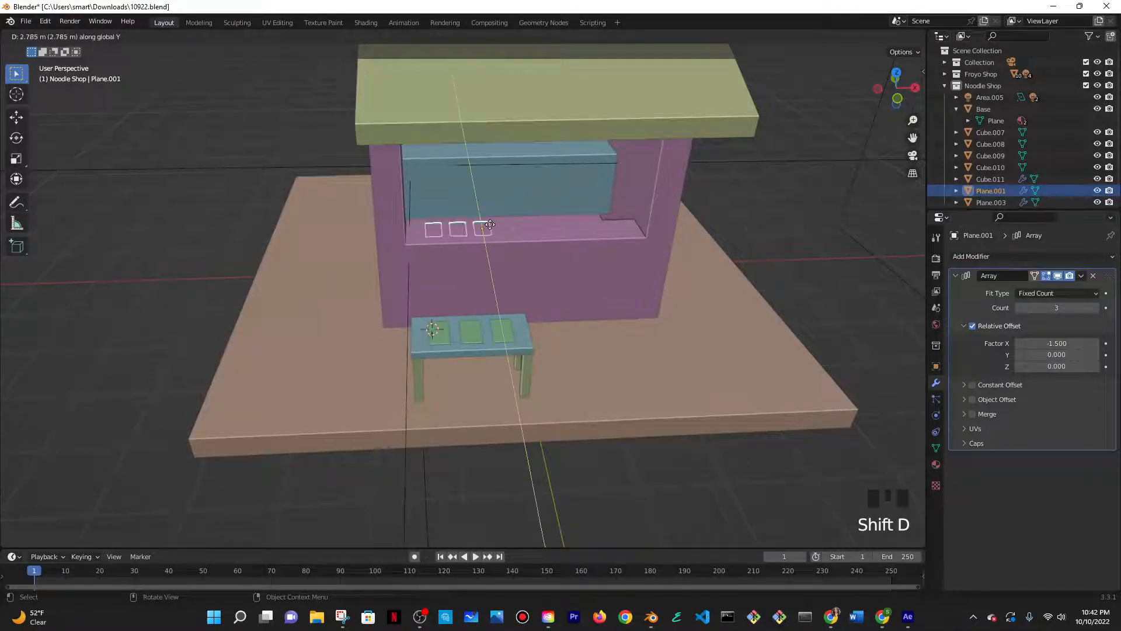
pyautogui.rightClick(489, 230)
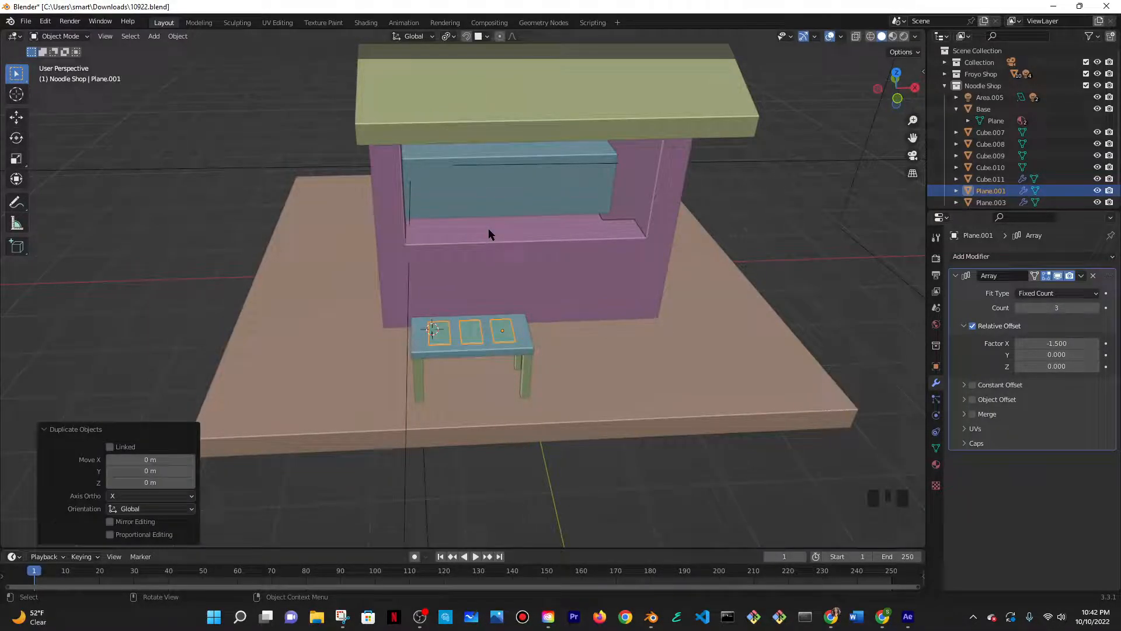
pyautogui.press('g')
pyautogui.click(538, 183)
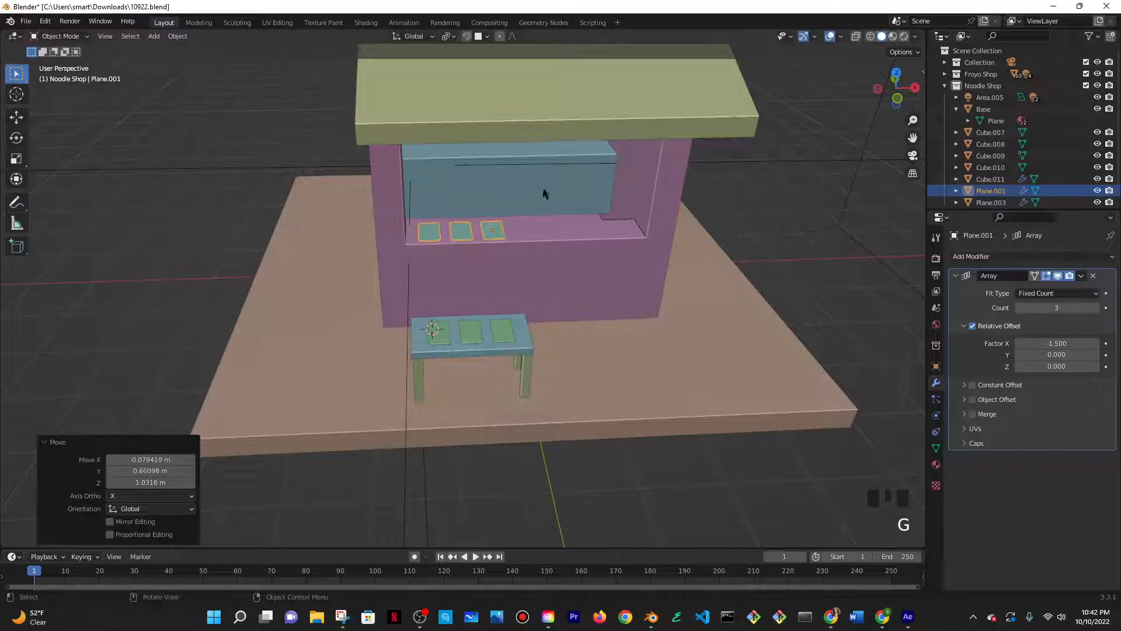
# - Turn on snapping and move the copied placemats onto the shop's serving counter
pyautogui.moveTo(538, 183); pyautogui.dragTo(524, 275, button='middle')
pyautogui.scroll(3, 460, 57)
pyautogui.click(467, 36)
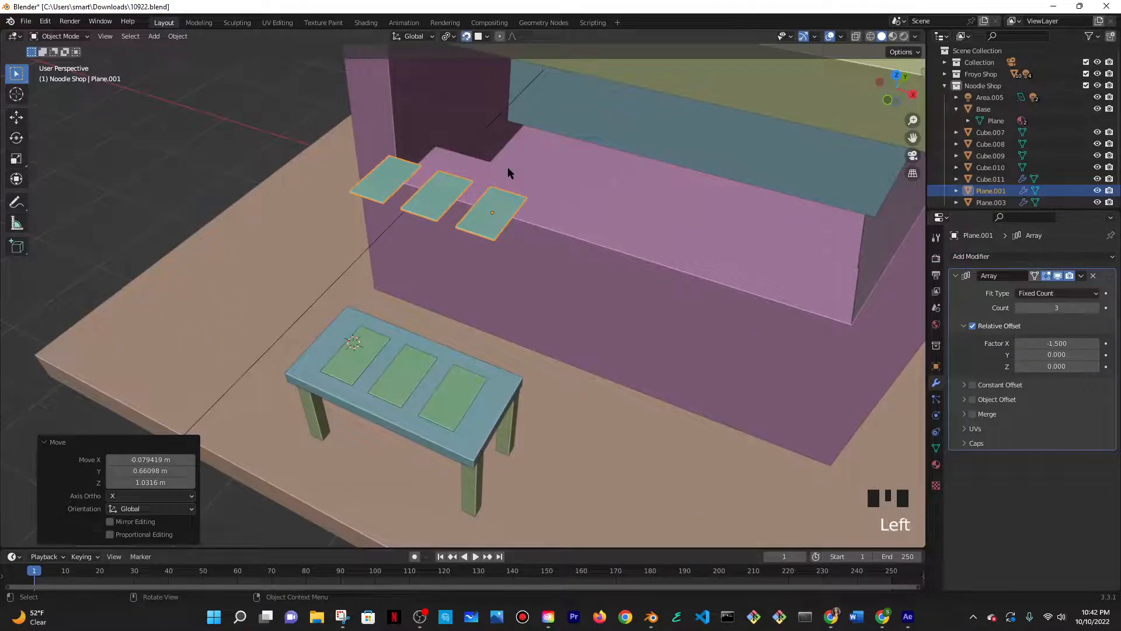
pyautogui.press('g')
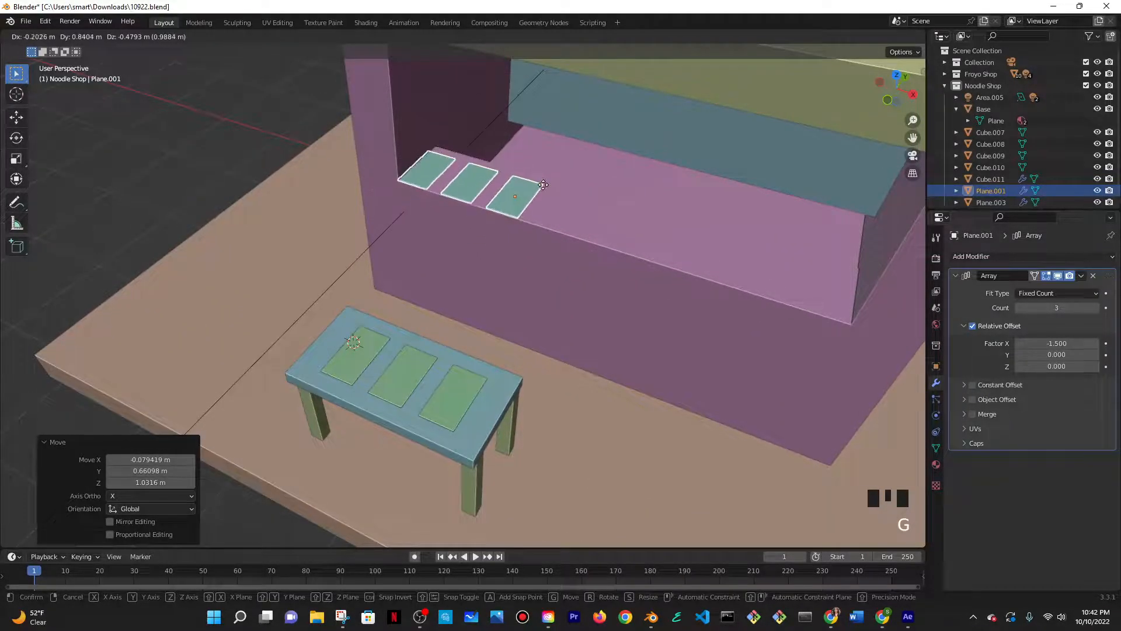
pyautogui.click(555, 234)
pyautogui.scroll(-4, 593, 243)
pyautogui.moveTo(563, 268); pyautogui.dragTo(508, 183, button='middle')
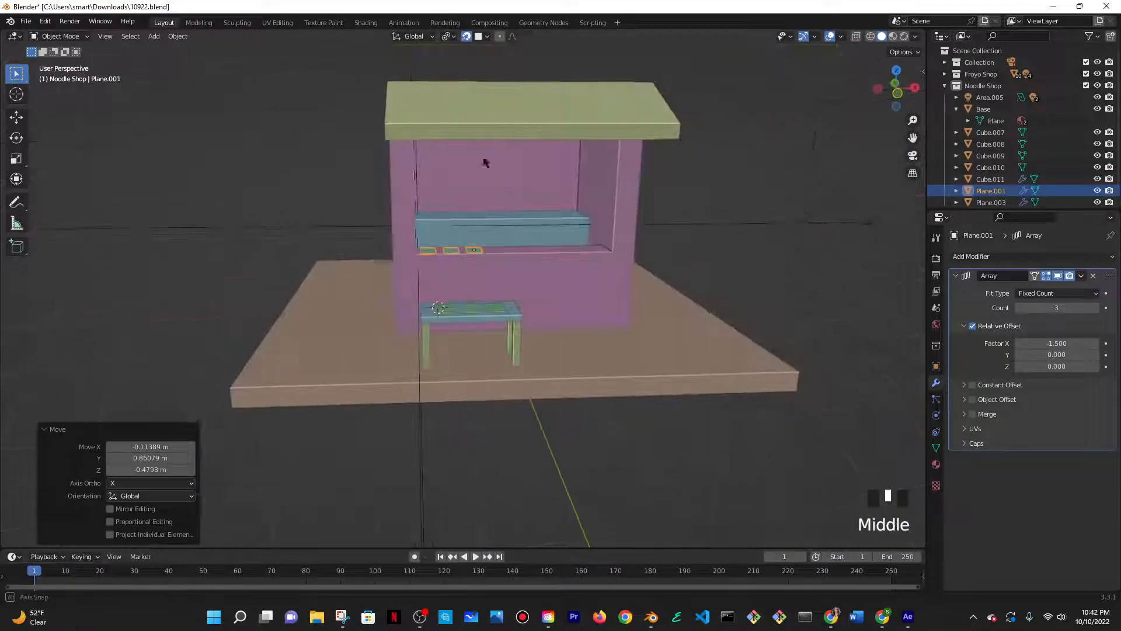
pyautogui.scroll(3, 616, 351)
pyautogui.scroll(-5, 616, 350)
pyautogui.keyDown('shift'); pyautogui.moveTo(518, 303); pyautogui.dragTo(538, 384, button='middle'); pyautogui.keyUp('shift')
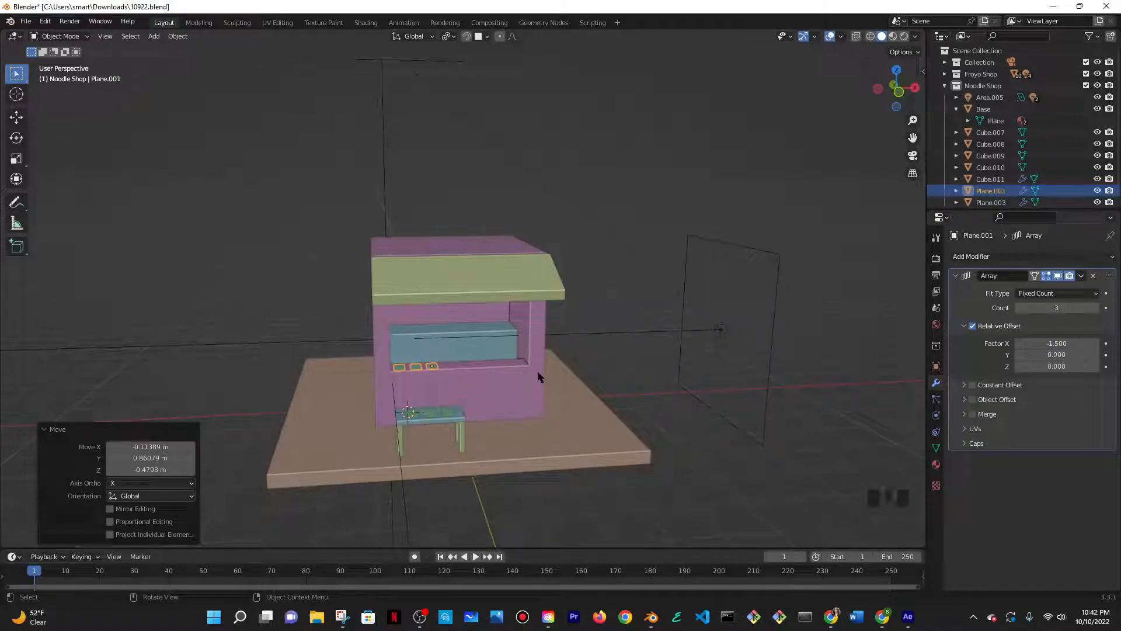
pyautogui.scroll(5, 514, 368)
pyautogui.moveTo(480, 368); pyautogui.dragTo(475, 405, button='middle')
pyautogui.scroll(-4, 526, 418)
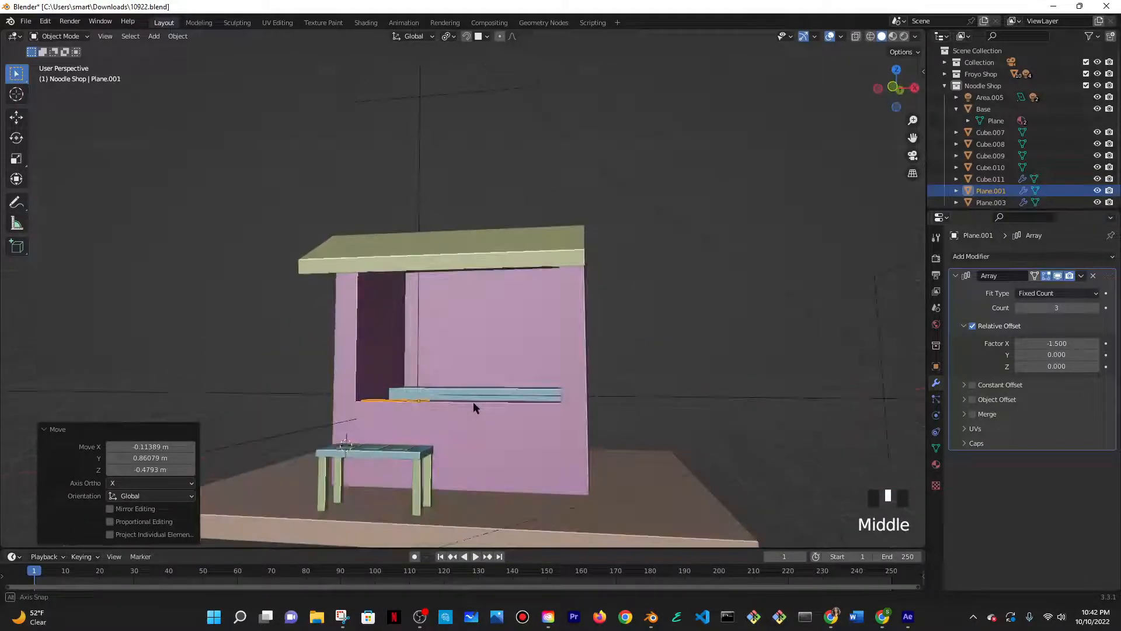
pyautogui.press('Tab')
pyautogui.moveTo(395, 370); pyautogui.dragTo(392, 359, button='middle')
pyautogui.scroll(4, 392, 359)
pyautogui.press('Tab')
# - Select the inner edge loop of the shop's serving window in Edit Mode and fill it with a face
pyautogui.click(285, 325)
pyautogui.press('Tab')
pyautogui.click(321, 400)
pyautogui.moveTo(321, 401); pyautogui.dragTo(370, 421, button='middle')
pyautogui.moveTo(433, 438); pyautogui.dragTo(330, 438, button='middle')
pyautogui.click(111, 37)
pyautogui.keyDown('alt'); pyautogui.click(308, 465); pyautogui.keyUp('alt')
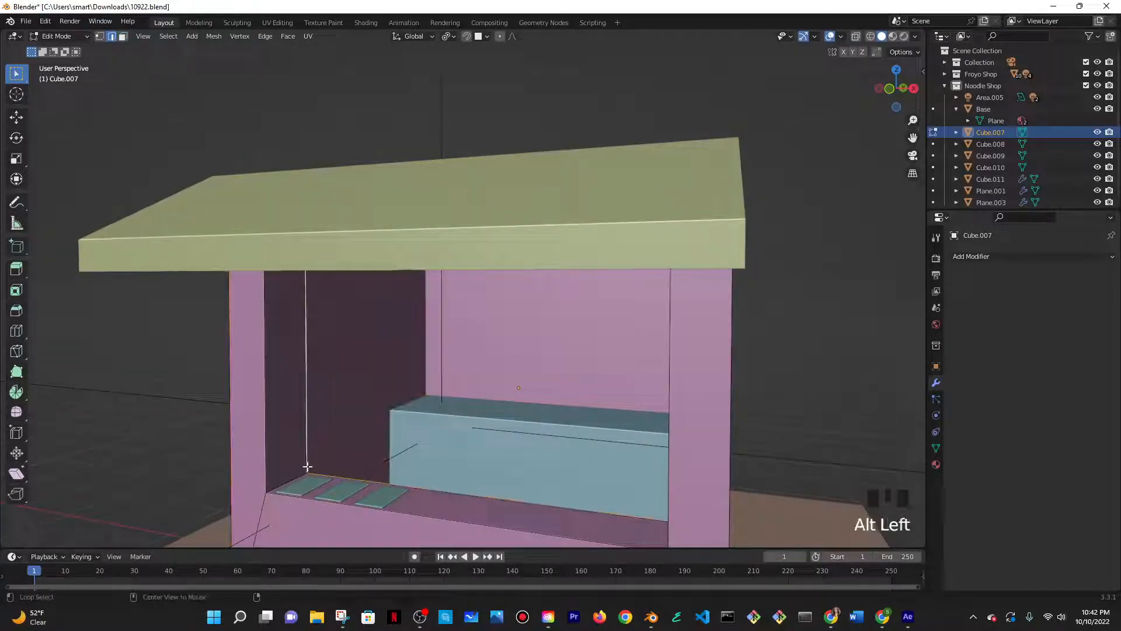
pyautogui.moveTo(351, 476); pyautogui.dragTo(449, 458, button='middle')
pyautogui.press('f')
pyautogui.press('Tab')
pyautogui.press('Tab')
# - Select the new face filling the serving window and create a new material on the shop body
pyautogui.click(462, 386)
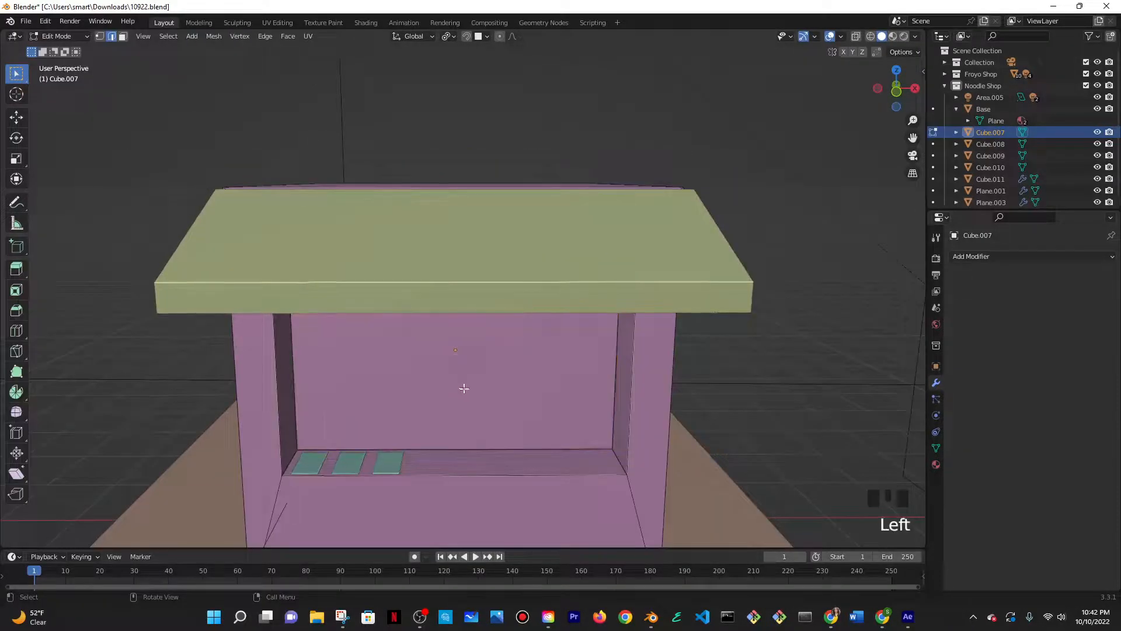
pyautogui.moveTo(510, 379); pyautogui.dragTo(461, 355, button='middle')
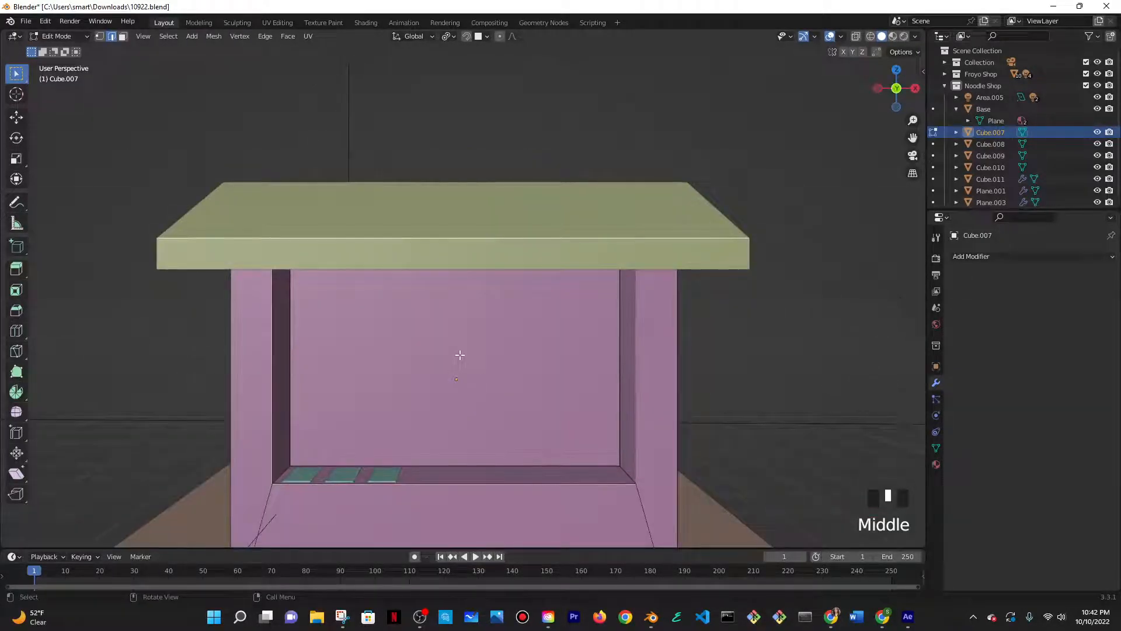
pyautogui.click(123, 36)
pyautogui.click(465, 326)
pyautogui.scroll(-4, 466, 325)
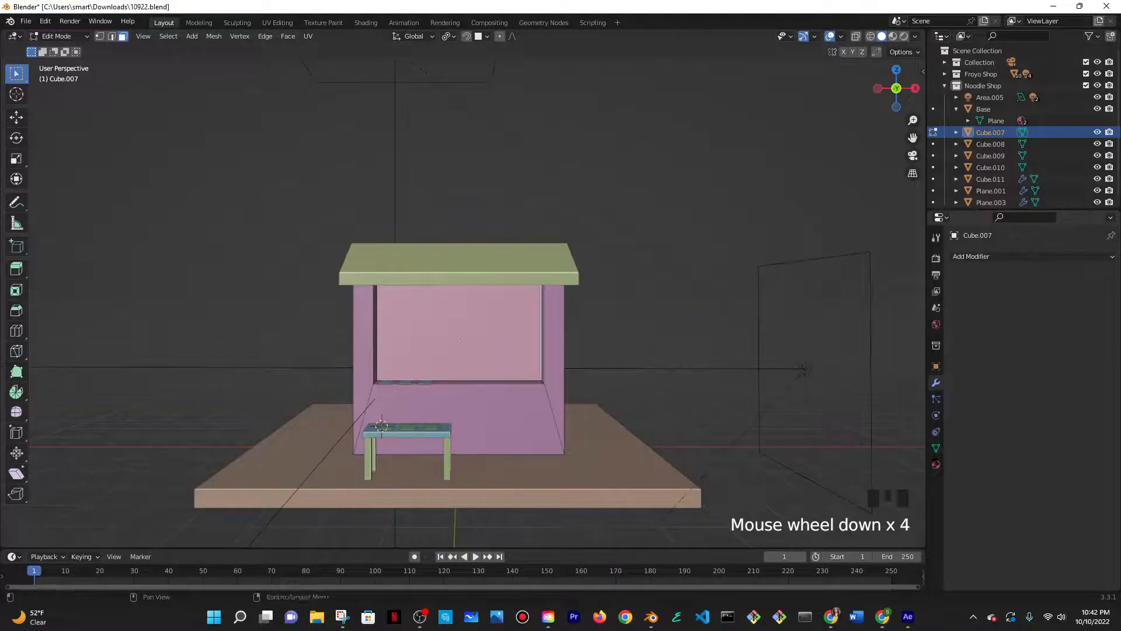
pyautogui.click(936, 464)
pyautogui.click(986, 308)
pyautogui.click(1013, 321)
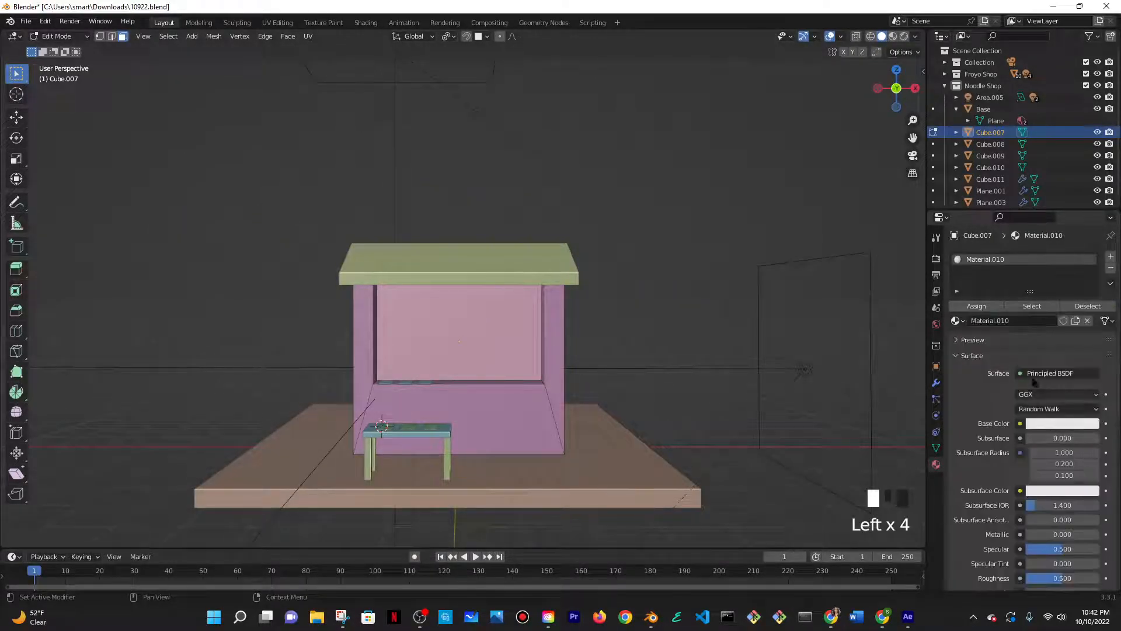
# - Add a second material slot to the shop body with a new material and set its surface to Glass BSDF
pyautogui.click(1110, 257)
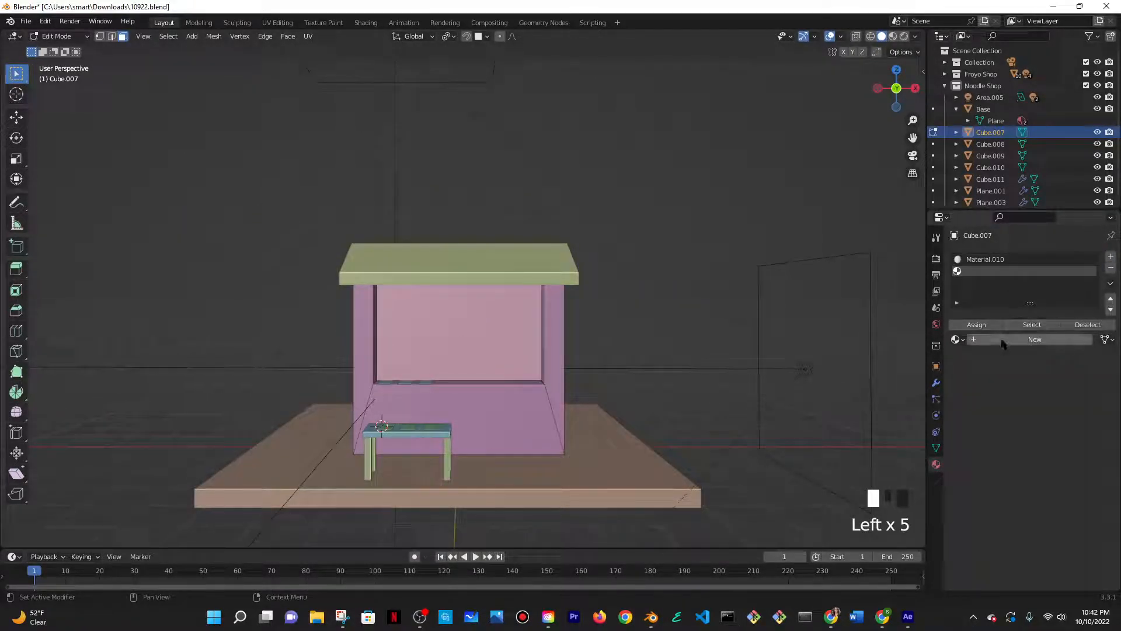
pyautogui.click(1001, 339)
pyautogui.click(966, 321)
pyautogui.click(1028, 385)
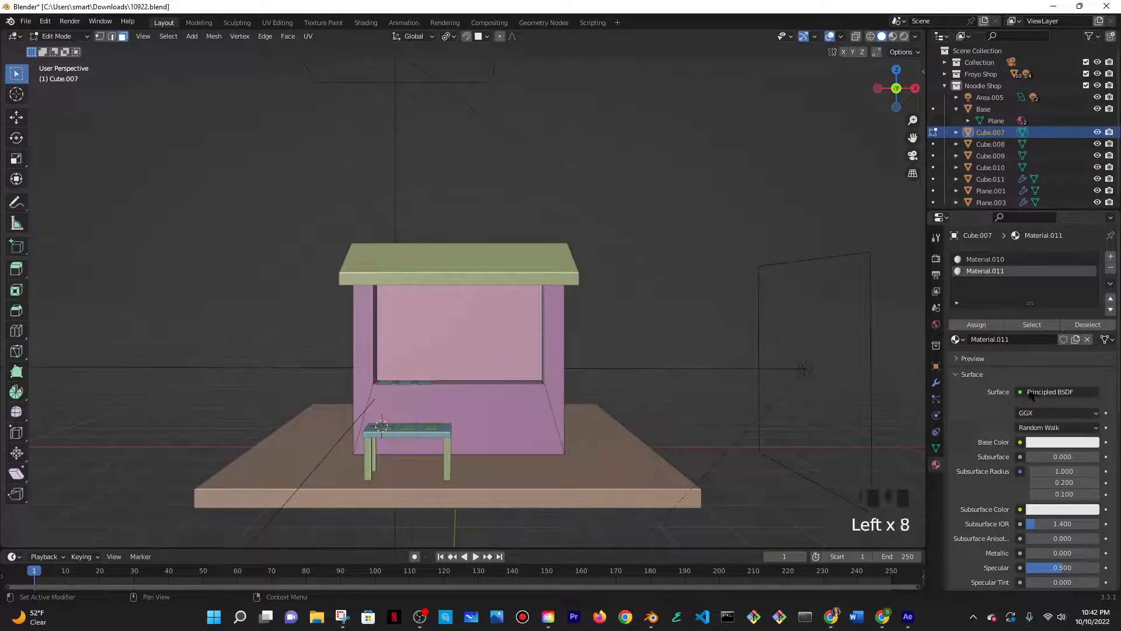
pyautogui.click(1030, 388)
pyautogui.click(967, 172)
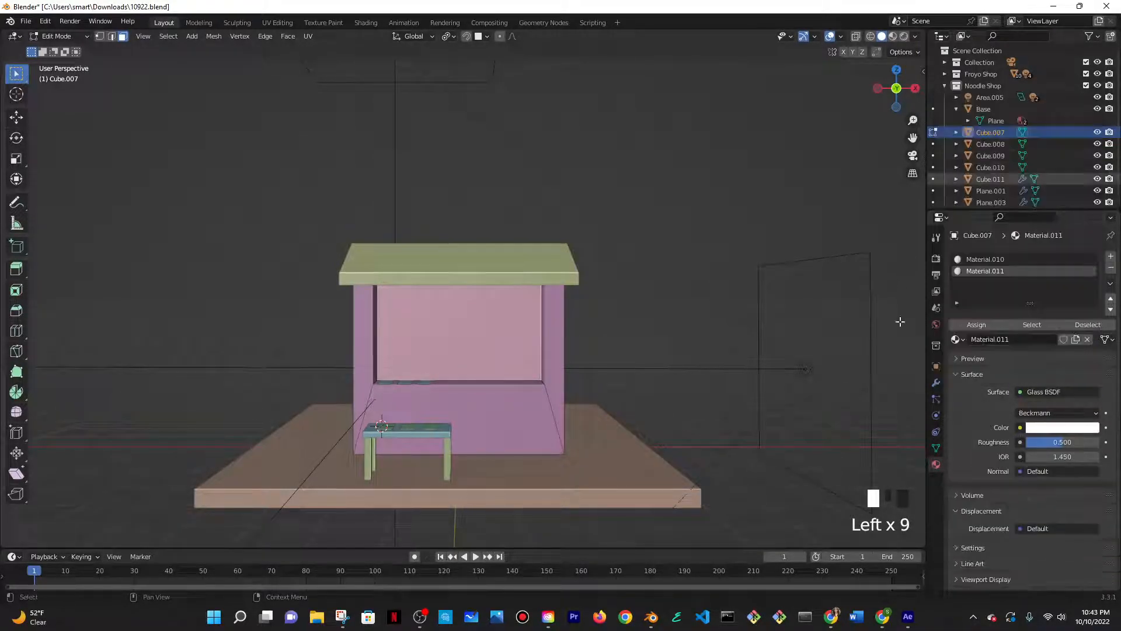
# - Set the glass material's roughness to 0.210 and its IOR to 0.930
pyautogui.click(1063, 442)
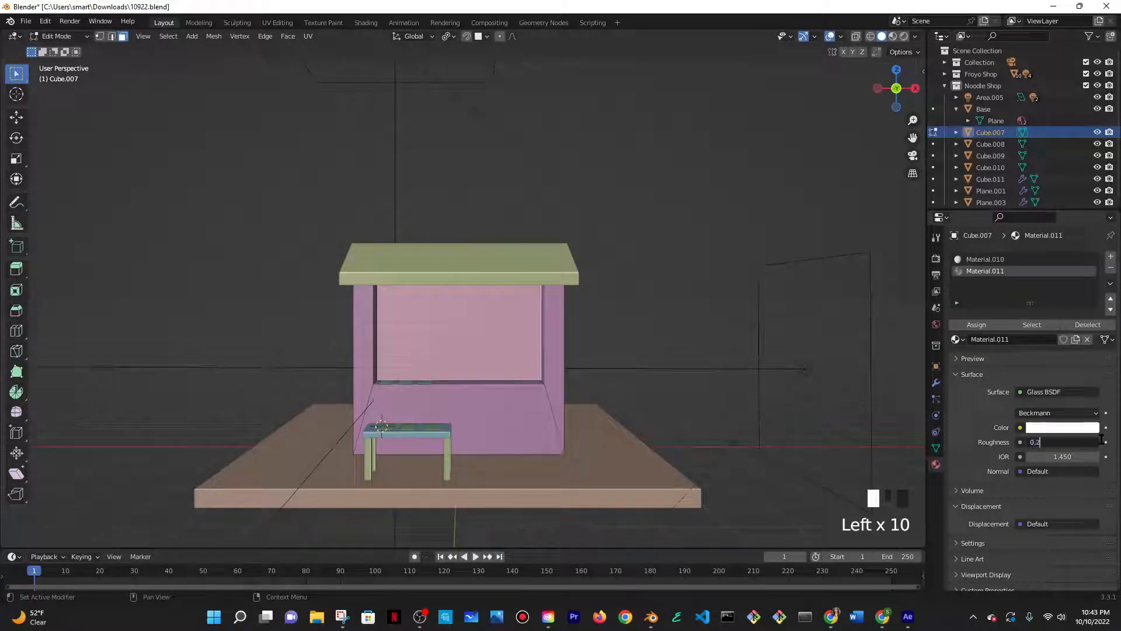
pyautogui.write('0.210')
pyautogui.press('Return')
pyautogui.click(1062, 456)
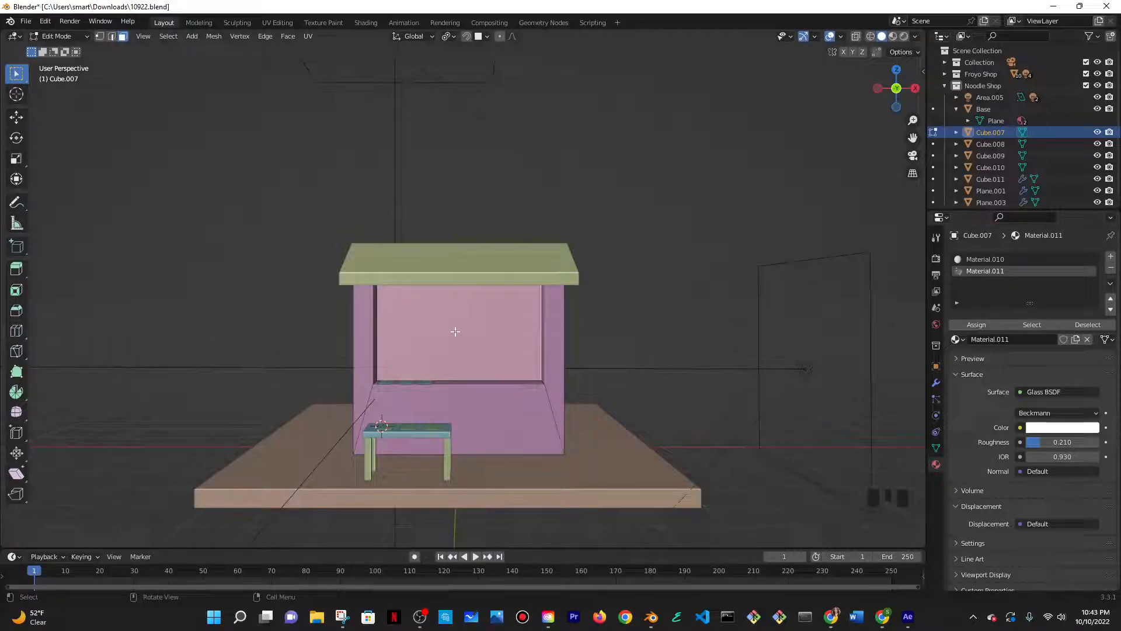
# - Preview the shop's serving window in rendered shading, then return the viewport to solid shading
pyautogui.scroll(4, 450, 327)
pyautogui.moveTo(771, 363)
pyautogui.mouseDown(button='middle')
pyautogui.moveTo(713, 350)
pyautogui.moveTo(756, 325)
pyautogui.mouseUp(button='middle')
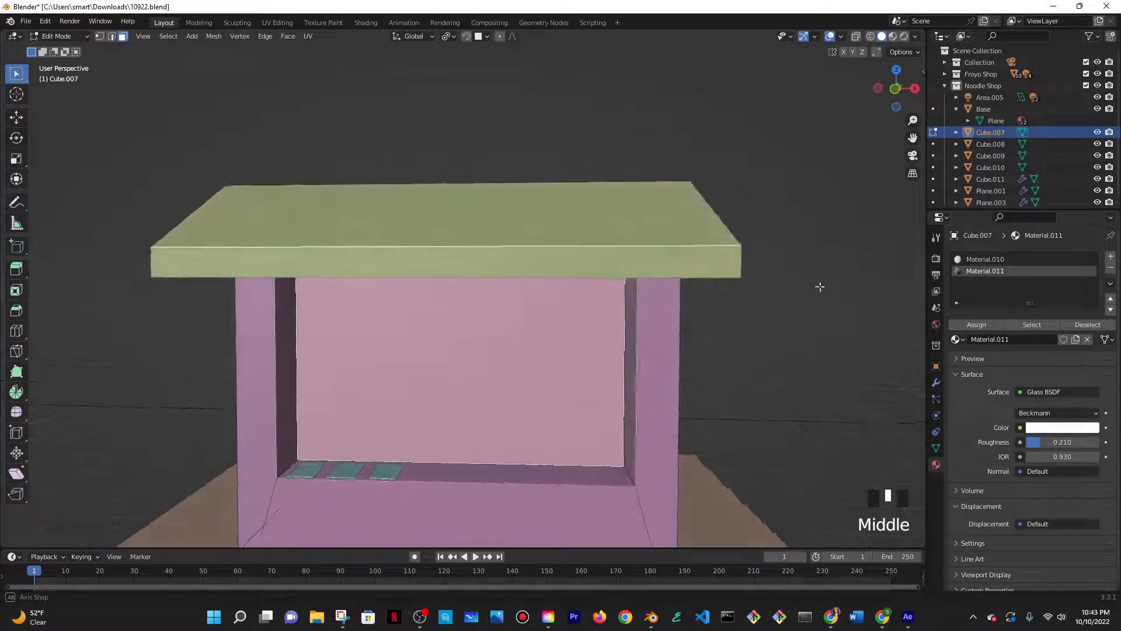
pyautogui.click(904, 36)
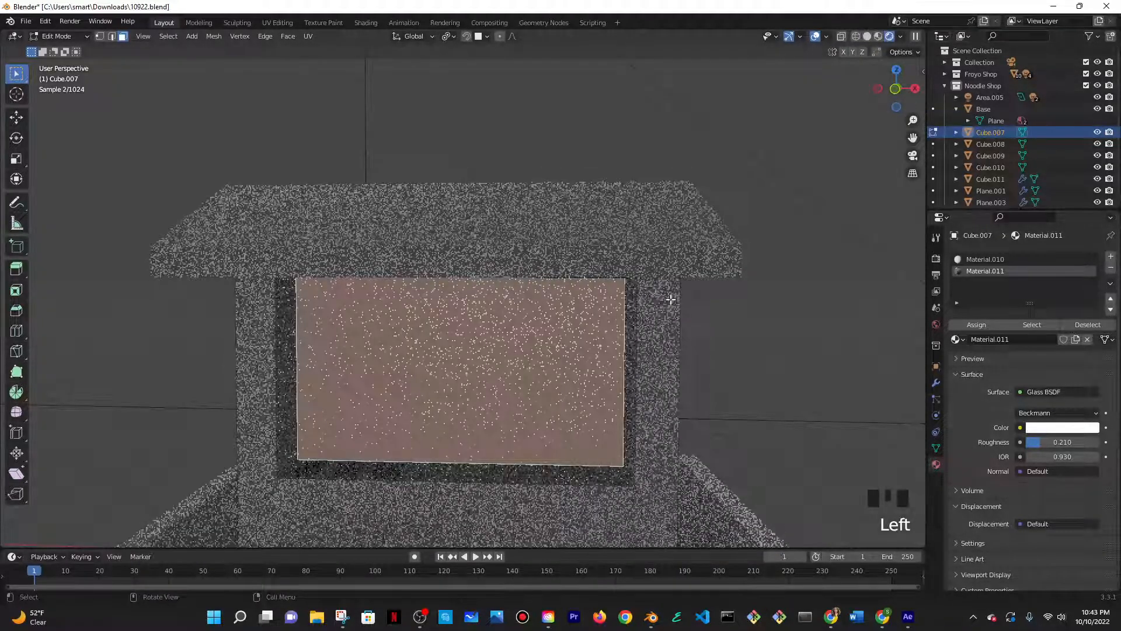
pyautogui.scroll(-2, 666, 296)
pyautogui.click(879, 38)
pyautogui.moveTo(716, 322)
pyautogui.mouseDown(button='middle')
pyautogui.moveTo(630, 348)
pyautogui.moveTo(624, 388)
pyautogui.moveTo(598, 374)
pyautogui.moveTo(498, 403)
pyautogui.moveTo(565, 377)
pyautogui.moveTo(535, 378)
pyautogui.mouseUp(button='middle')
pyautogui.scroll(3, 651, 342)
pyautogui.scroll(-4, 653, 334)
pyautogui.click(870, 36)
pyautogui.click(882, 37)
# - Leave Edit Mode on the shop body
pyautogui.press('Tab')
pyautogui.scroll(3, 485, 344)
pyautogui.scroll(-6, 486, 322)
pyautogui.moveTo(439, 278)
pyautogui.mouseDown(button='middle')
pyautogui.moveTo(433, 294)
pyautogui.moveTo(432, 285)
pyautogui.mouseUp(button='middle')
pyautogui.scroll(4, 433, 284)
pyautogui.scroll(-6, 432, 284)
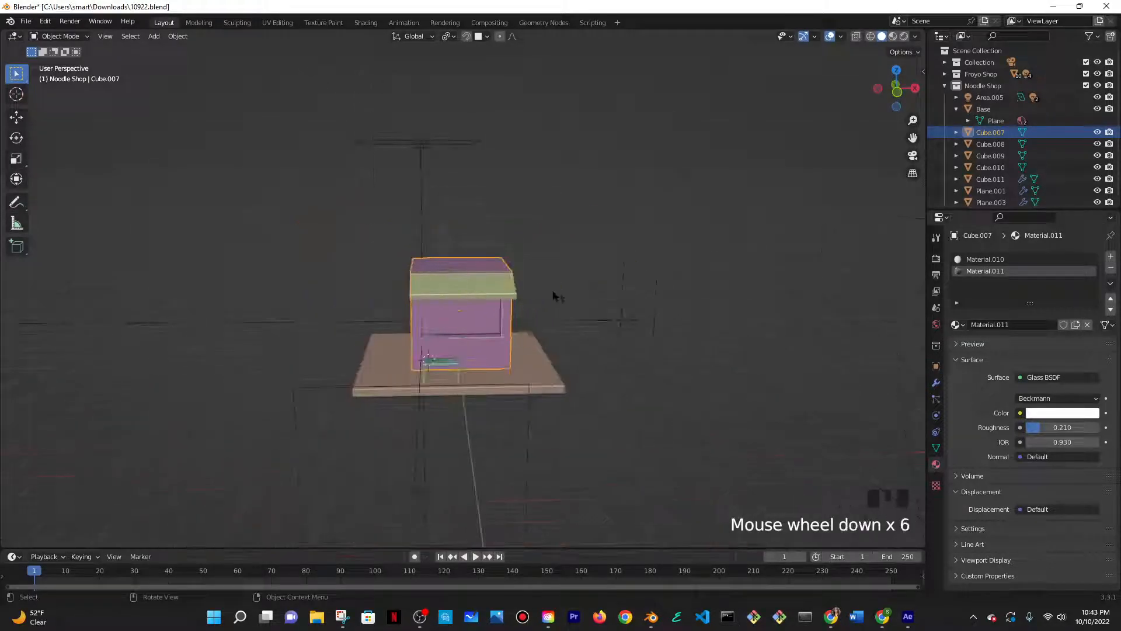
pyautogui.keyDown('shift'); pyautogui.moveTo(649, 329); pyautogui.dragTo(622, 329, button='middle'); pyautogui.keyUp('shift')
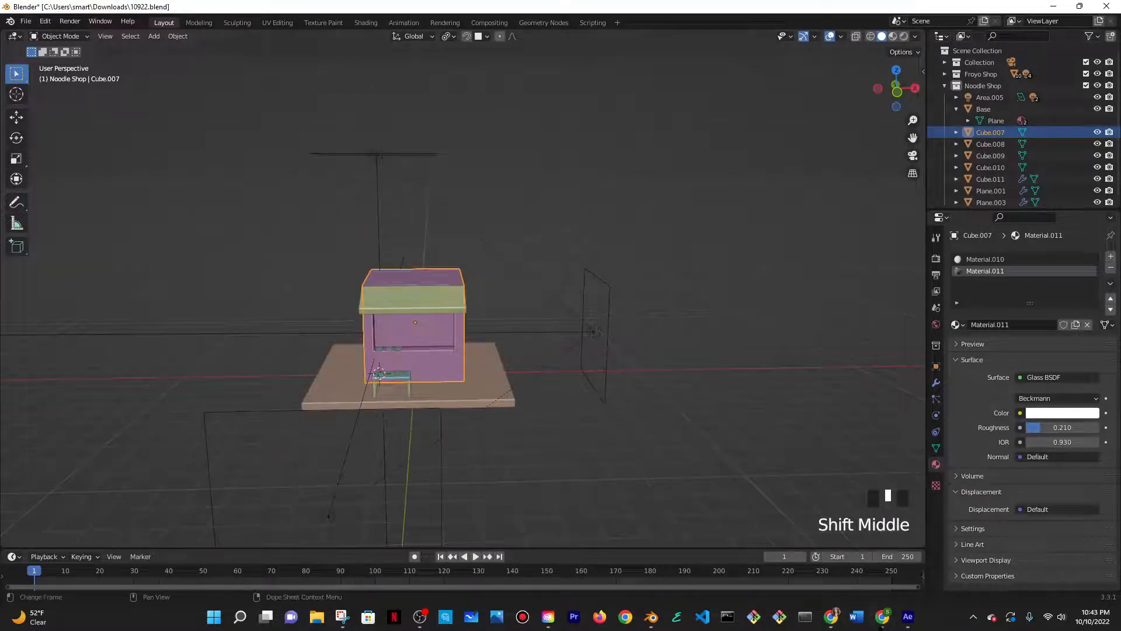
# - Switch to the web browser, search for dafont in a new tab and open the DaFont website
pyautogui.moveTo(883, 618)
pyautogui.click(882, 546)
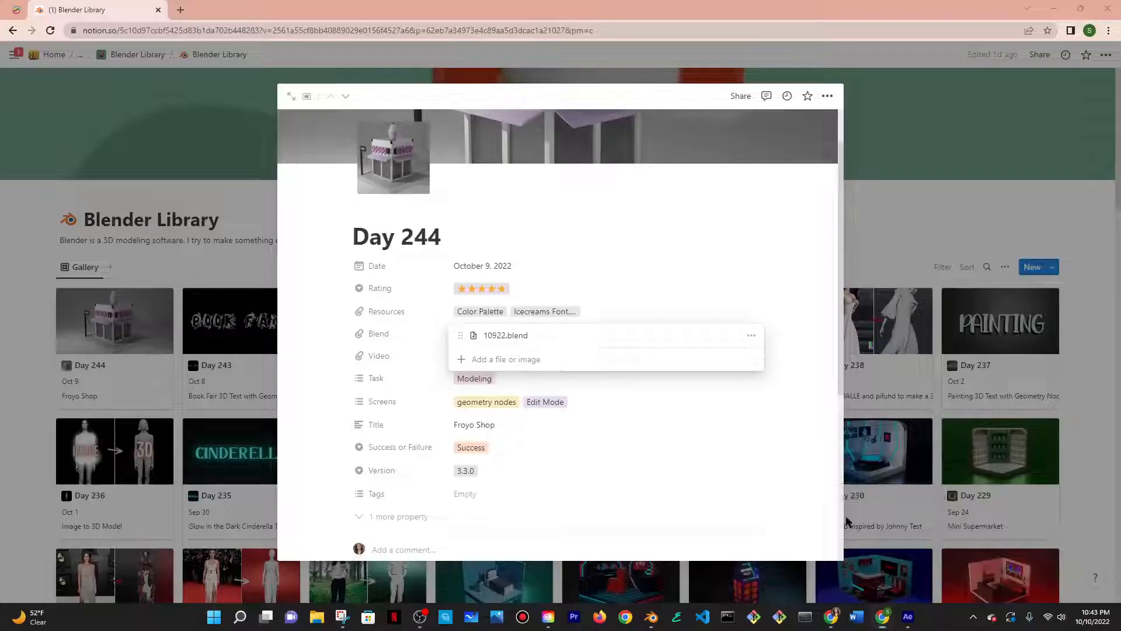
pyautogui.click(179, 11)
pyautogui.write('dafont')
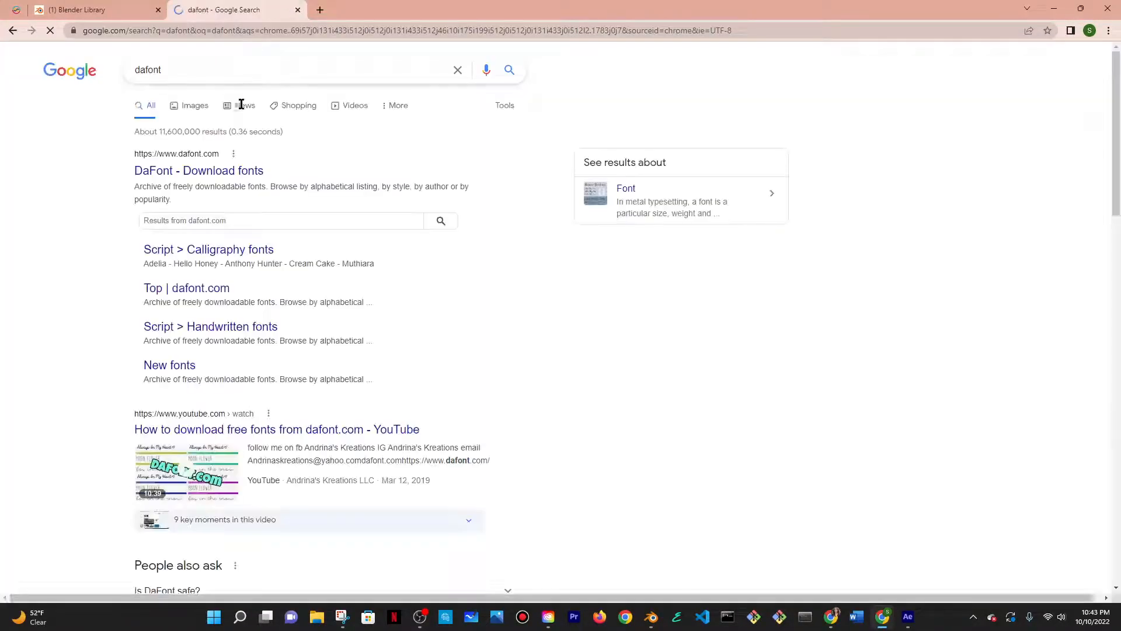
pyautogui.click(214, 172)
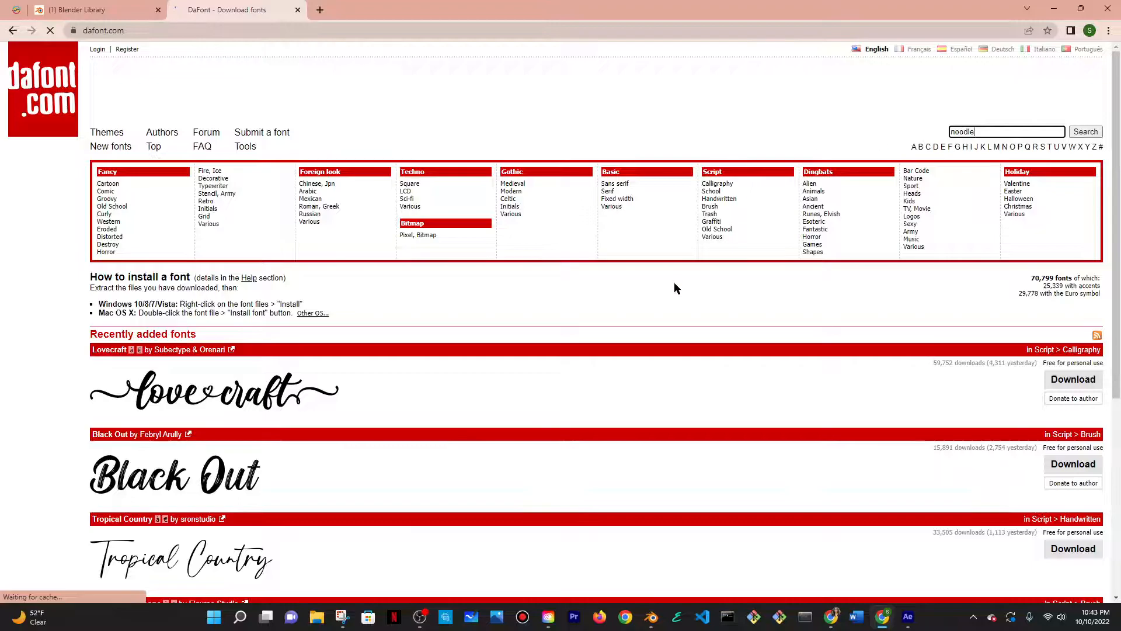
# - Search DaFont for noodle fonts and download the Takeout font
pyautogui.scroll(-5, 506, 220)
pyautogui.scroll(5, 531, 250)
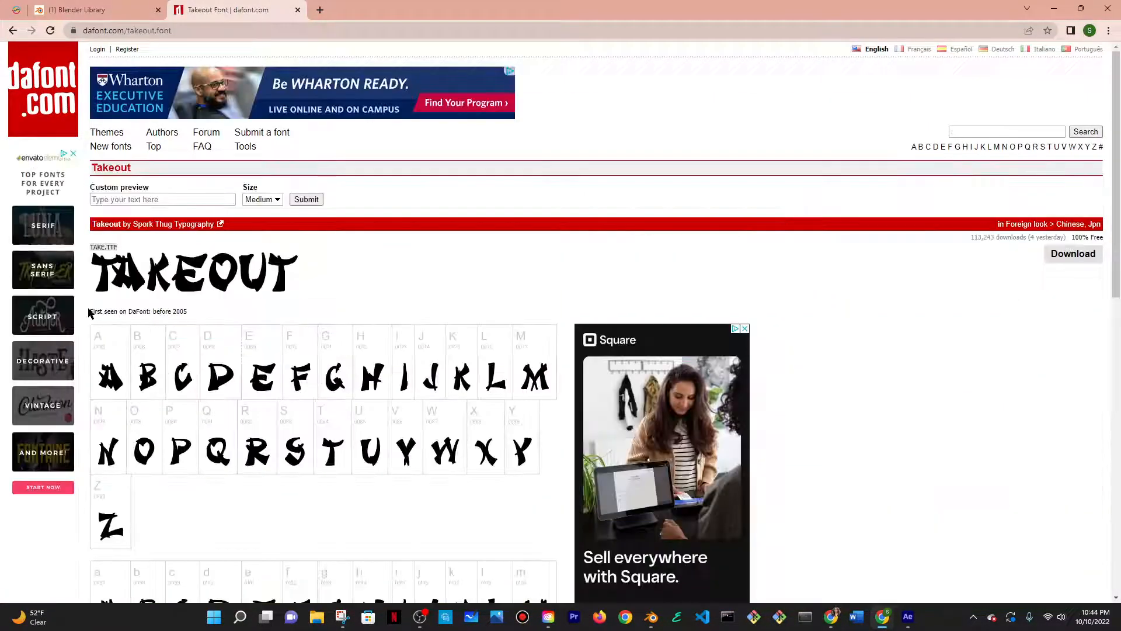
pyautogui.click(1040, 257)
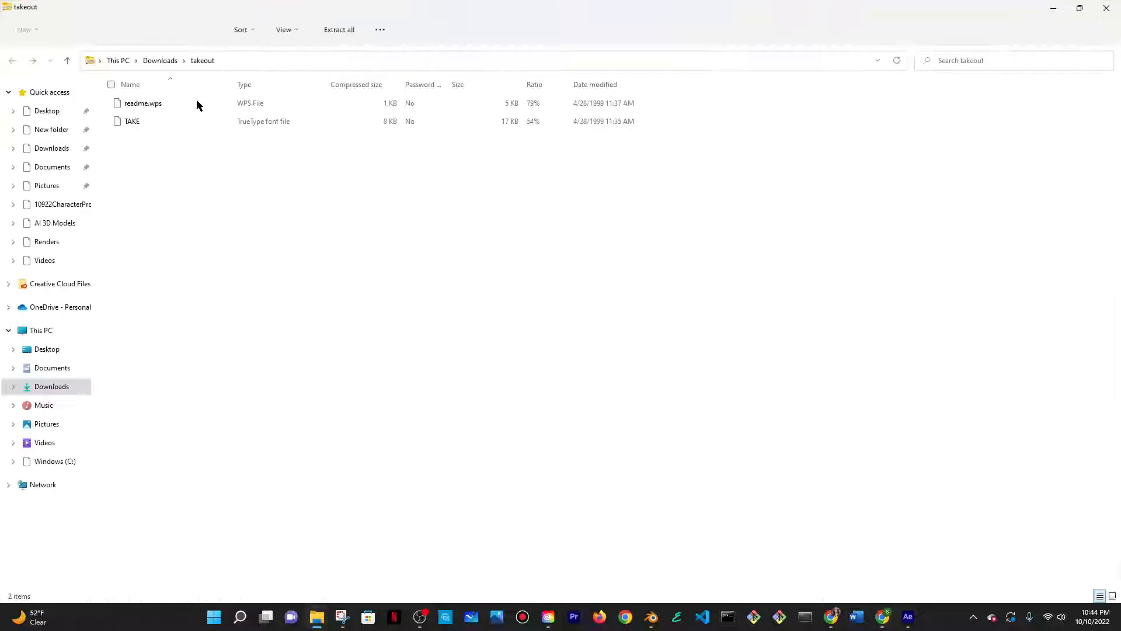
# - Copy the TAKE font file from the takeout archive to the Desktop and return to Blender
pyautogui.click(151, 125)
pyautogui.moveTo(150, 124); pyautogui.dragTo(55, 115)
pyautogui.click(1106, 7)
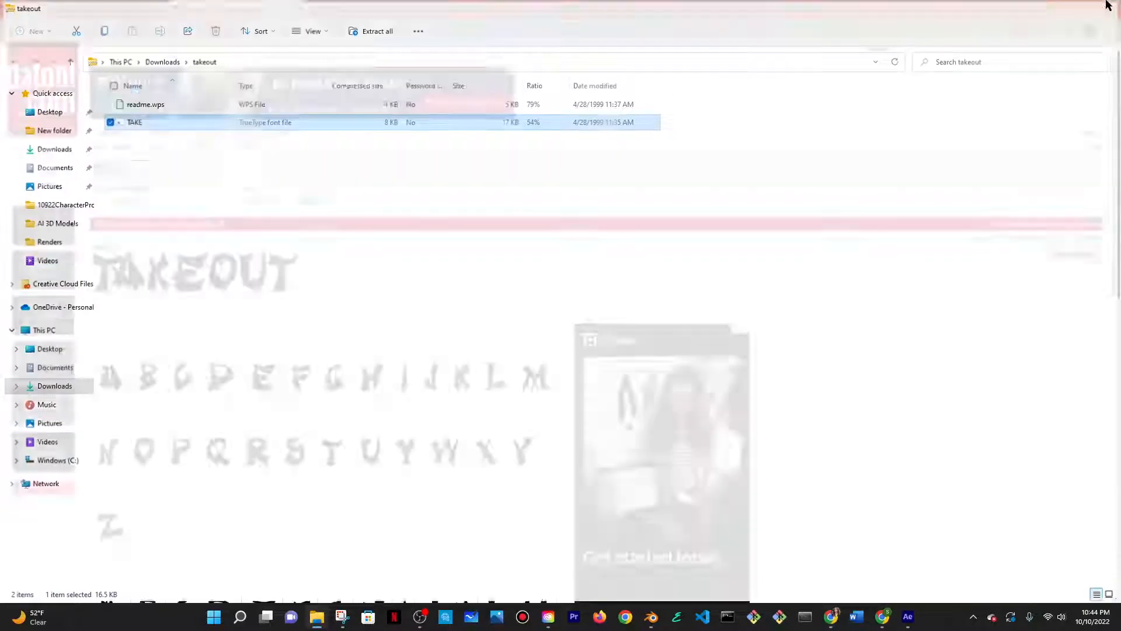
pyautogui.click(1058, 10)
# - Add a 2 m cube to the noodle shop scene as the base object for the sign text
pyautogui.moveTo(527, 392); pyautogui.dragTo(475, 383, button='middle')
pyautogui.scroll(5, 475, 383)
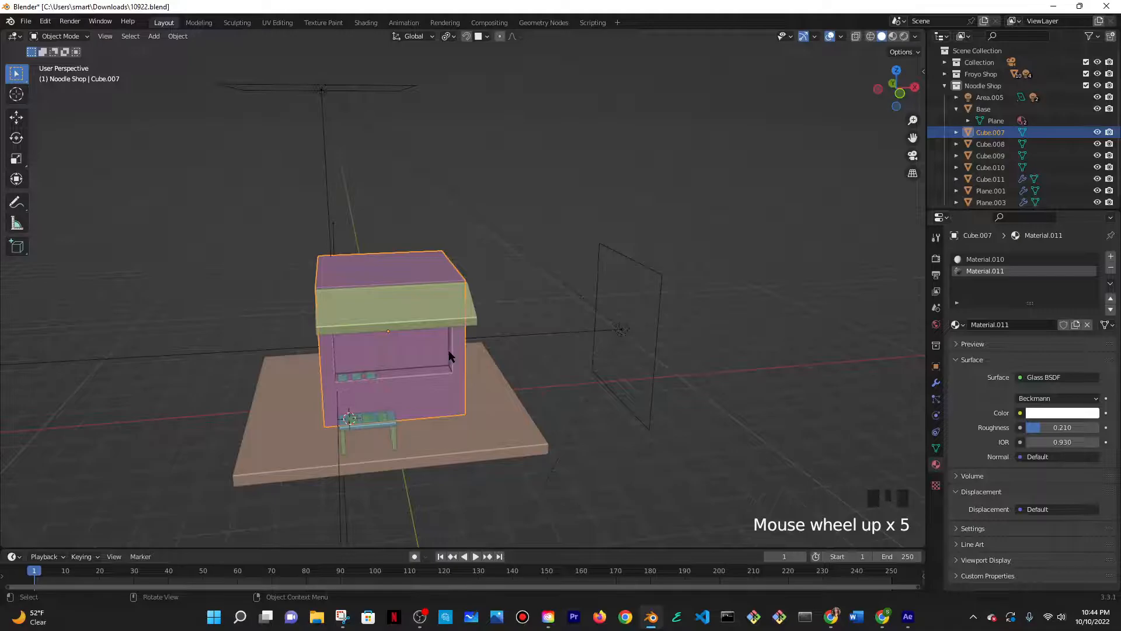
pyautogui.hotkey('shift', 'a')
pyautogui.moveTo(456, 352)
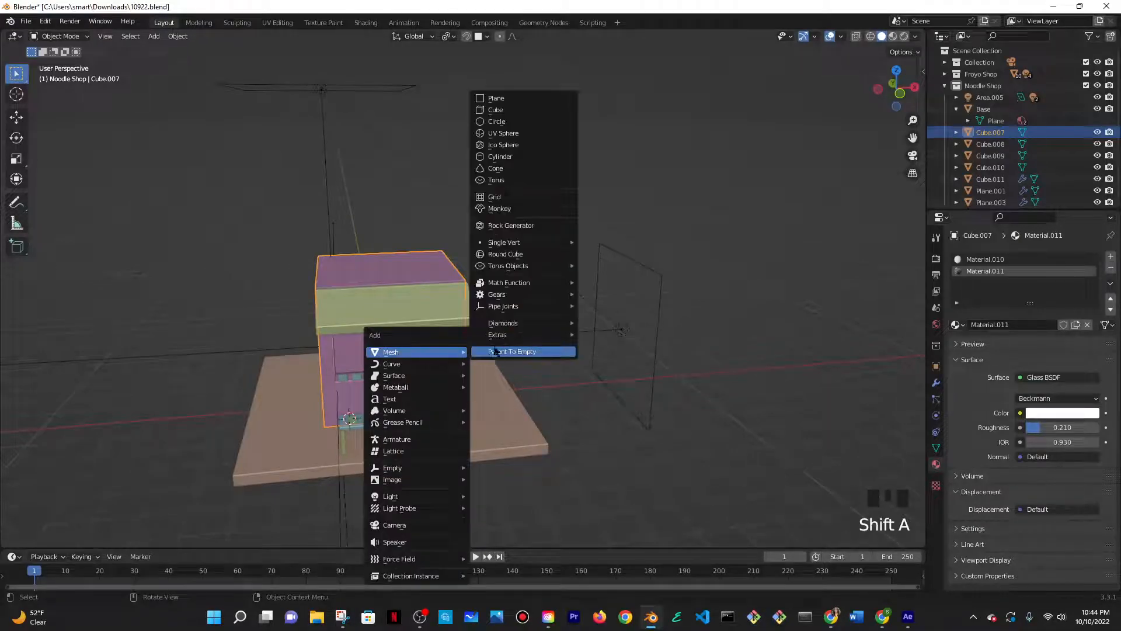
pyautogui.click(510, 110)
pyautogui.moveTo(379, 385); pyautogui.dragTo(386, 375, button='middle')
pyautogui.scroll(3, 374, 330)
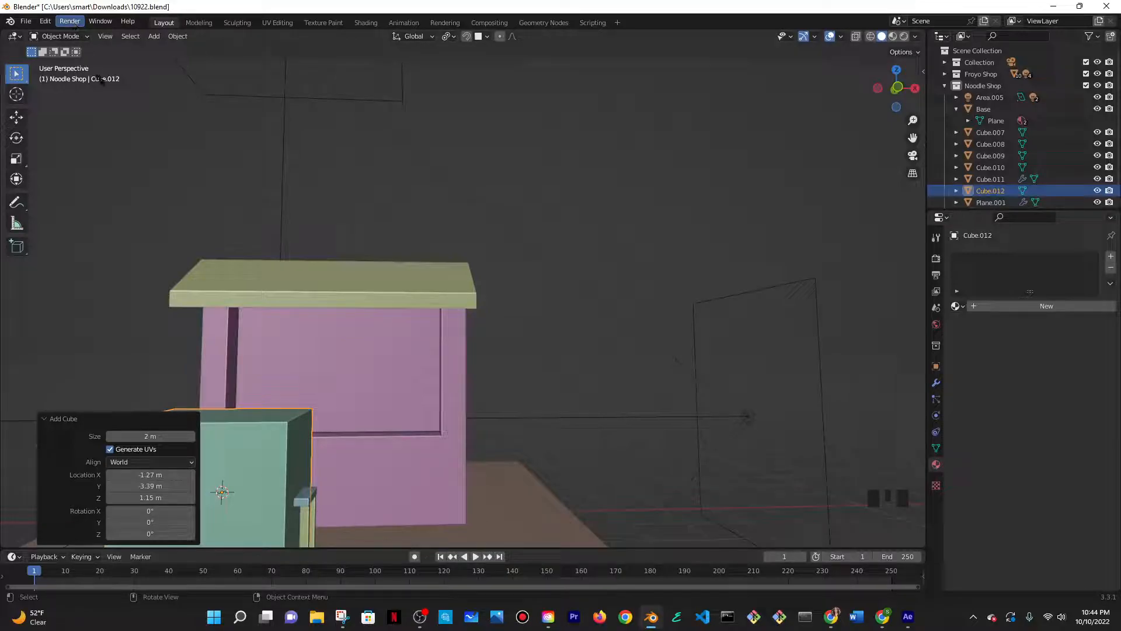
# - Move the new cube up in front of the shop's roof, about 1.35 m along X, 0.71 m along Y and 3.10 m along Z
pyautogui.scroll(-6, 272, 253)
pyautogui.moveTo(338, 251); pyautogui.dragTo(370, 327, button='middle')
pyautogui.press('g')
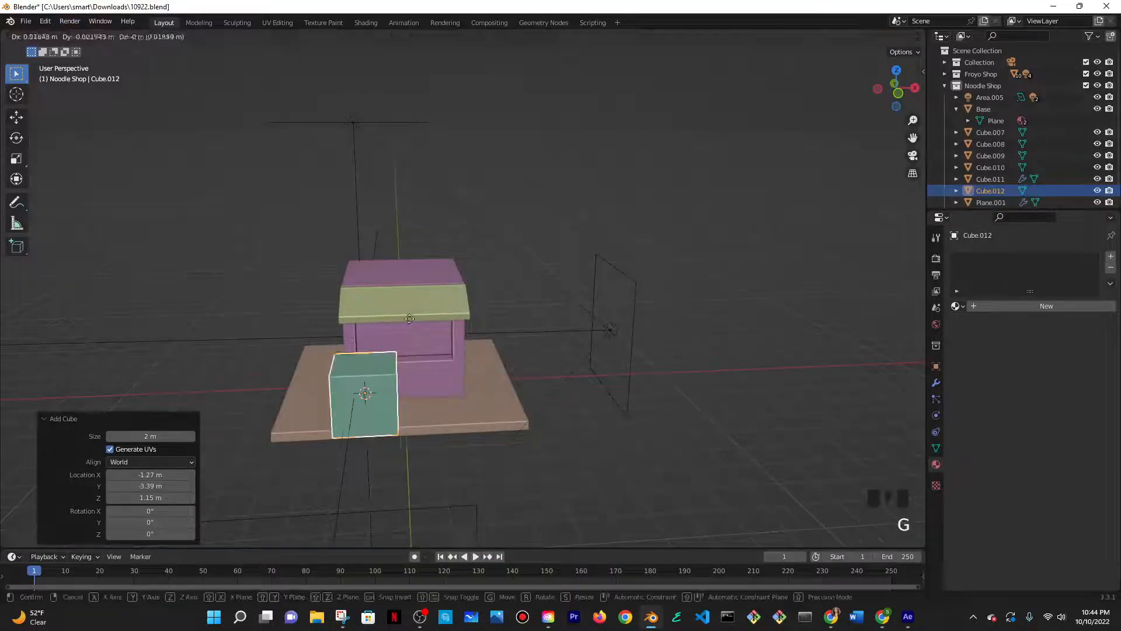
pyautogui.click(407, 229)
pyautogui.scroll(2, 407, 229)
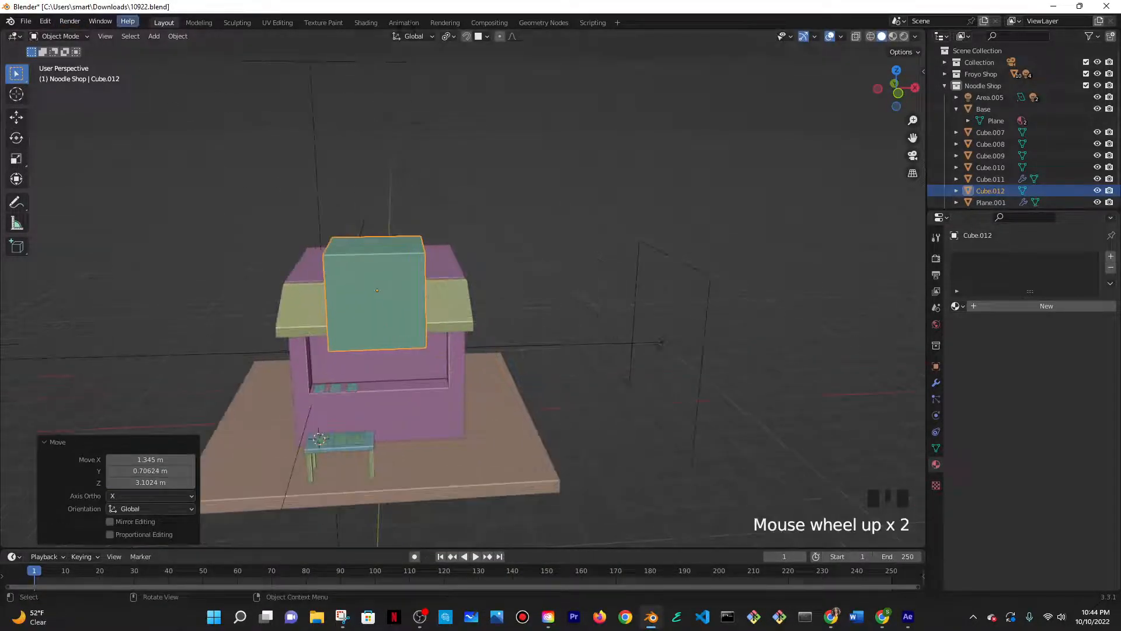
# - Switch to the Geometry Nodes workspace and create a new node tree on the cube
pyautogui.click(490, 23)
pyautogui.click(543, 23)
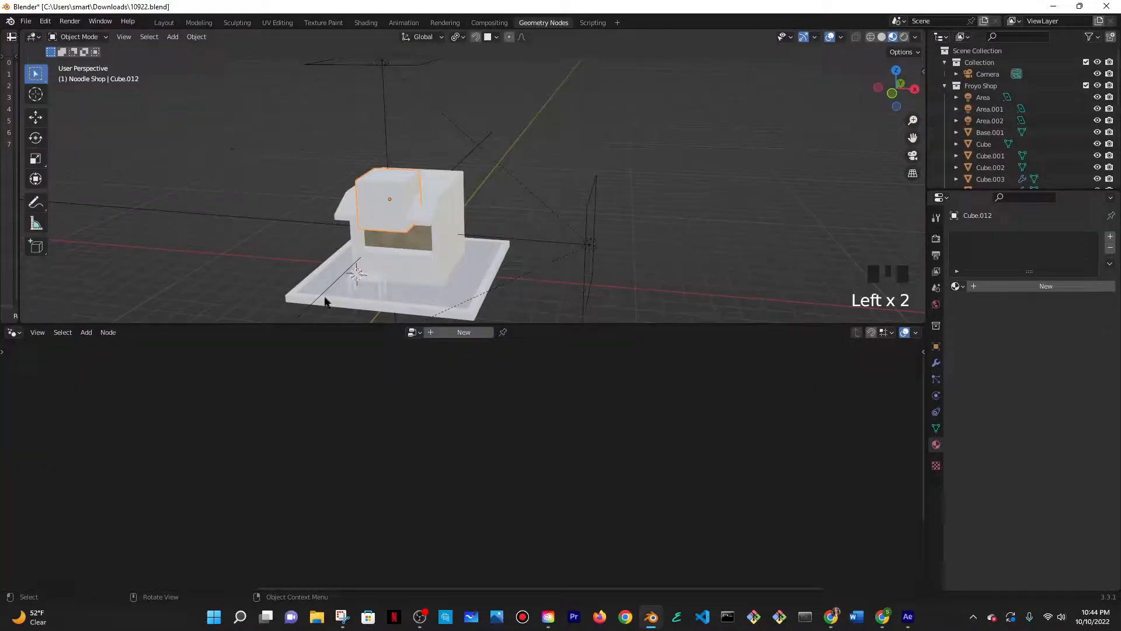
pyautogui.scroll(3, 476, 319)
pyautogui.click(455, 333)
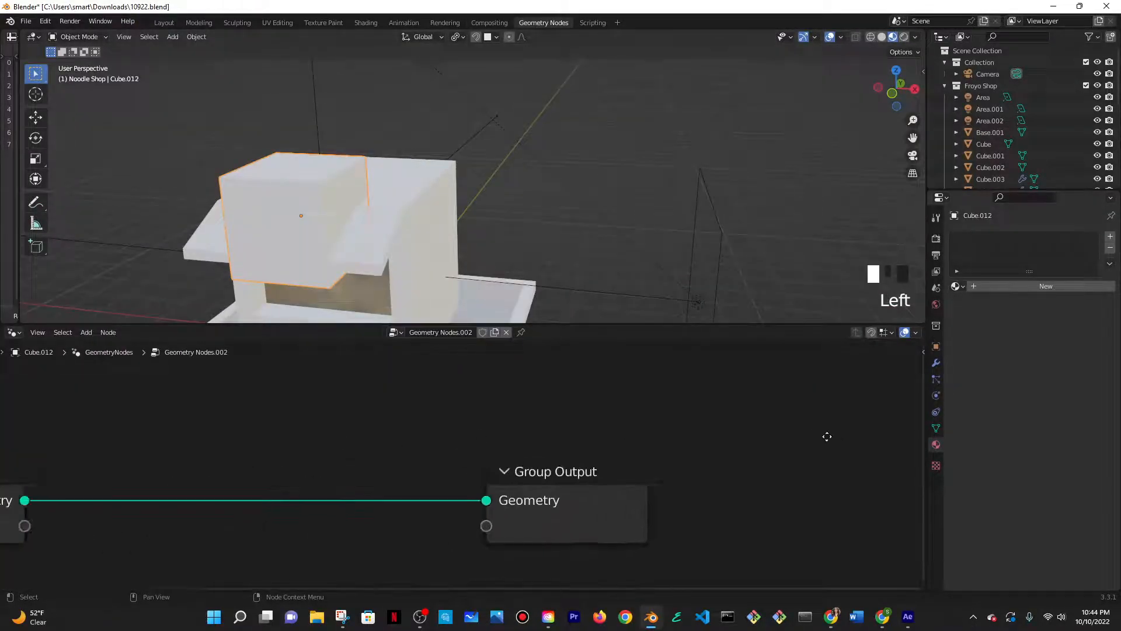
# - Add a String to Curves node and connect its Curve Instances output to the Group Output's geometry
pyautogui.moveTo(742, 475); pyautogui.dragTo(305, 367)
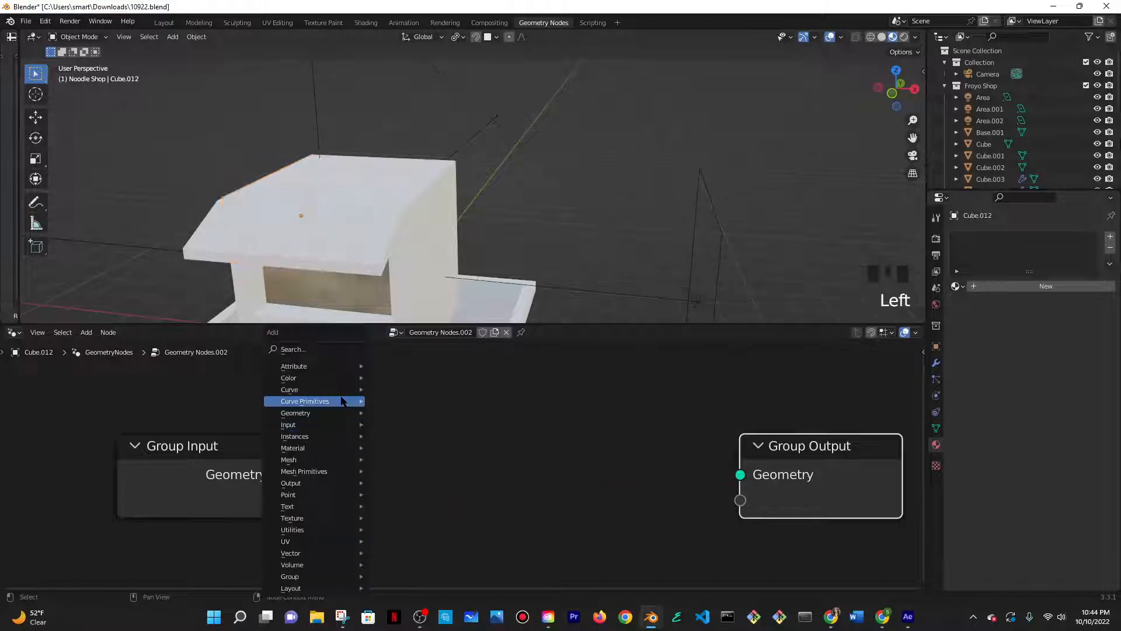
pyautogui.write('string to')
pyautogui.press('Return')
pyautogui.press('BackSpace')
pyautogui.click(306, 368)
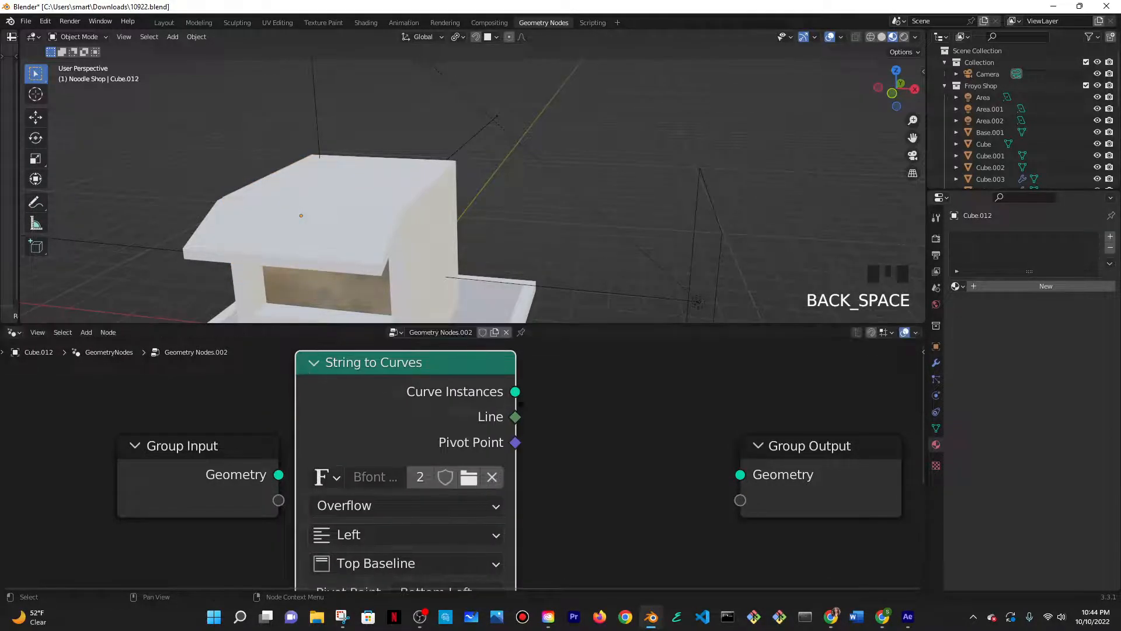
pyautogui.moveTo(515, 391)
pyautogui.mouseDown()
pyautogui.moveTo(741, 474)
pyautogui.moveTo(744, 437)
pyautogui.mouseUp()
# - Set the String to Curves node's text to NOODLES
pyautogui.scroll(-2, 502, 245)
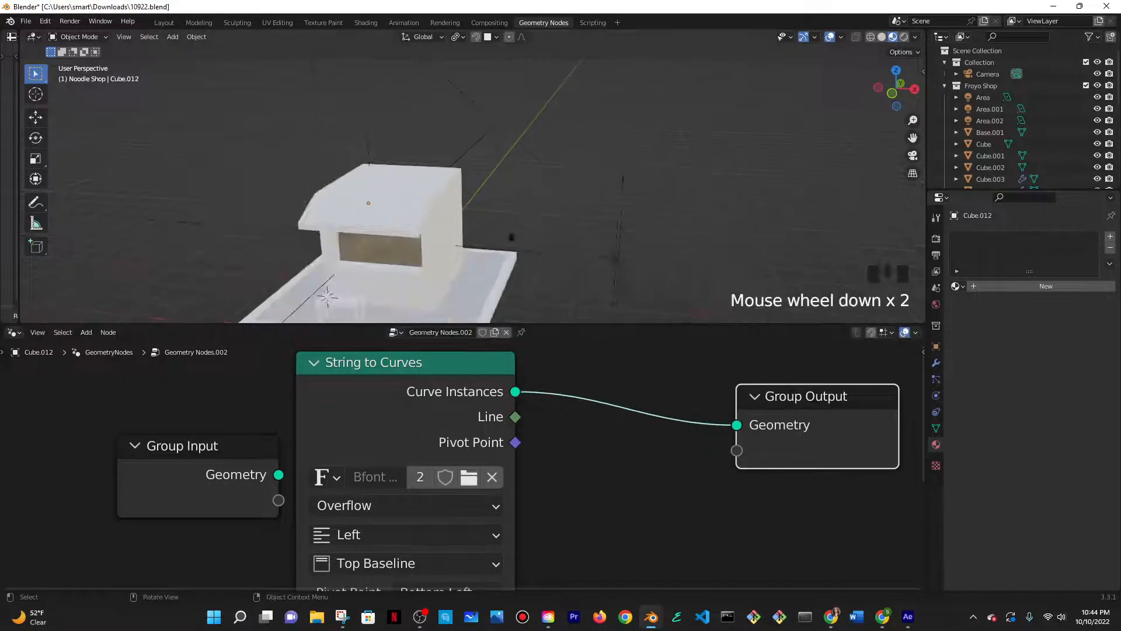
pyautogui.keyDown('shift'); pyautogui.moveTo(444, 319); pyautogui.dragTo(501, 308, button='middle'); pyautogui.keyUp('shift')
pyautogui.scroll(-1, 571, 444)
pyautogui.moveTo(572, 446); pyautogui.dragTo(619, 348, button='middle')
pyautogui.scroll(2, 508, 421)
pyautogui.moveTo(603, 502); pyautogui.dragTo(633, 443, button='middle')
pyautogui.click(523, 457)
pyautogui.write('NOOD')
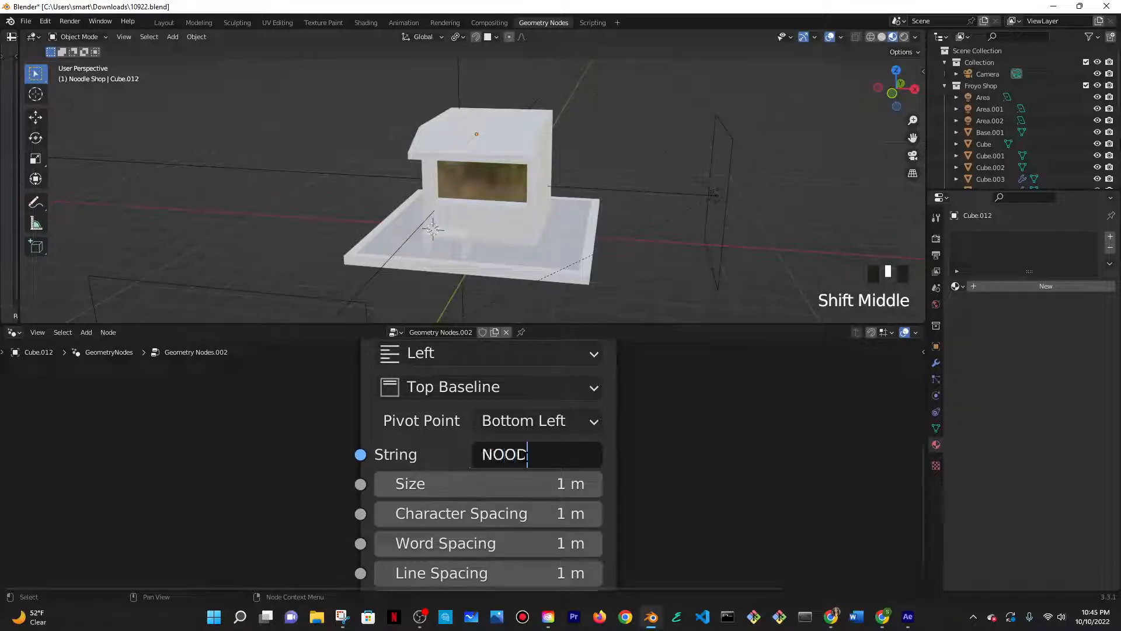
pyautogui.write('LES')
pyautogui.press('Return')
pyautogui.moveTo(650, 169); pyautogui.dragTo(644, 218, button='middle')
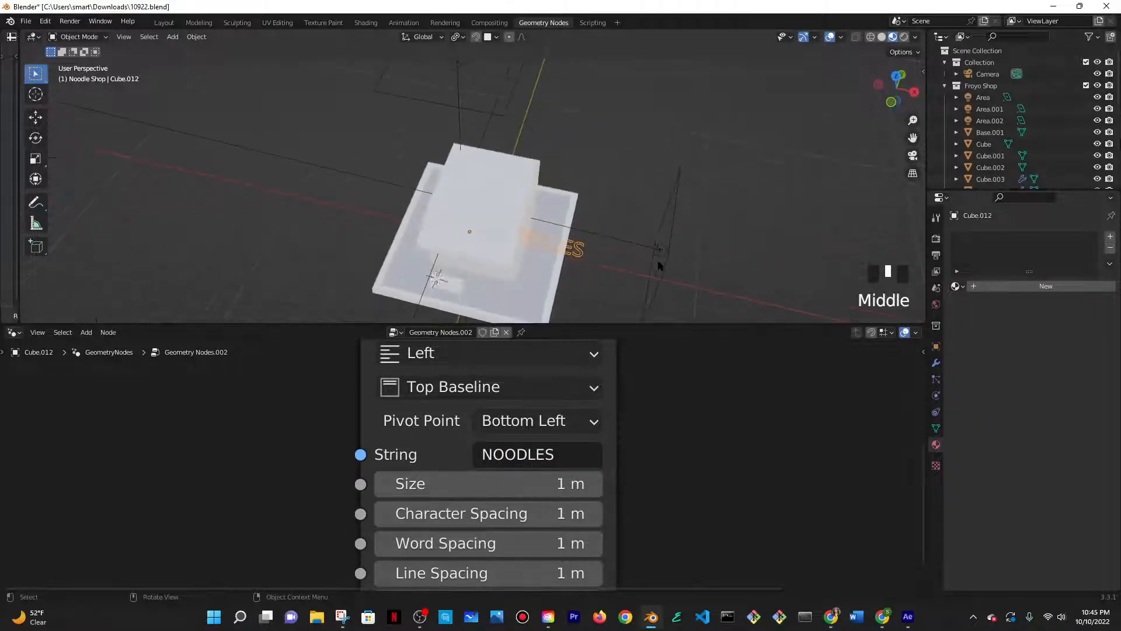
# - Switch to solid shading and insert a Transform node between String to Curves and Group Output
pyautogui.moveTo(648, 409); pyautogui.dragTo(463, 454, button='middle')
pyautogui.click(882, 37)
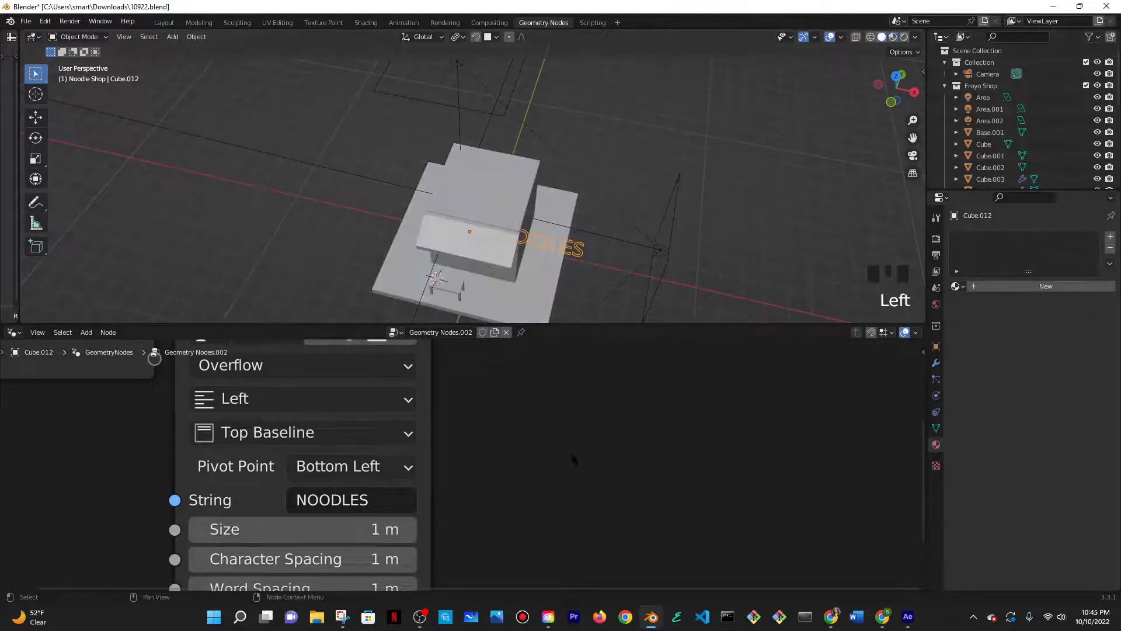
pyautogui.moveTo(567, 429); pyautogui.dragTo(570, 408, button='middle')
pyautogui.scroll(-1, 575, 432)
pyautogui.moveTo(584, 487)
pyautogui.mouseDown(button='middle')
pyautogui.moveTo(496, 568)
pyautogui.moveTo(479, 621)
pyautogui.mouseUp(button='middle')
pyautogui.hotkey('shift', 'a')
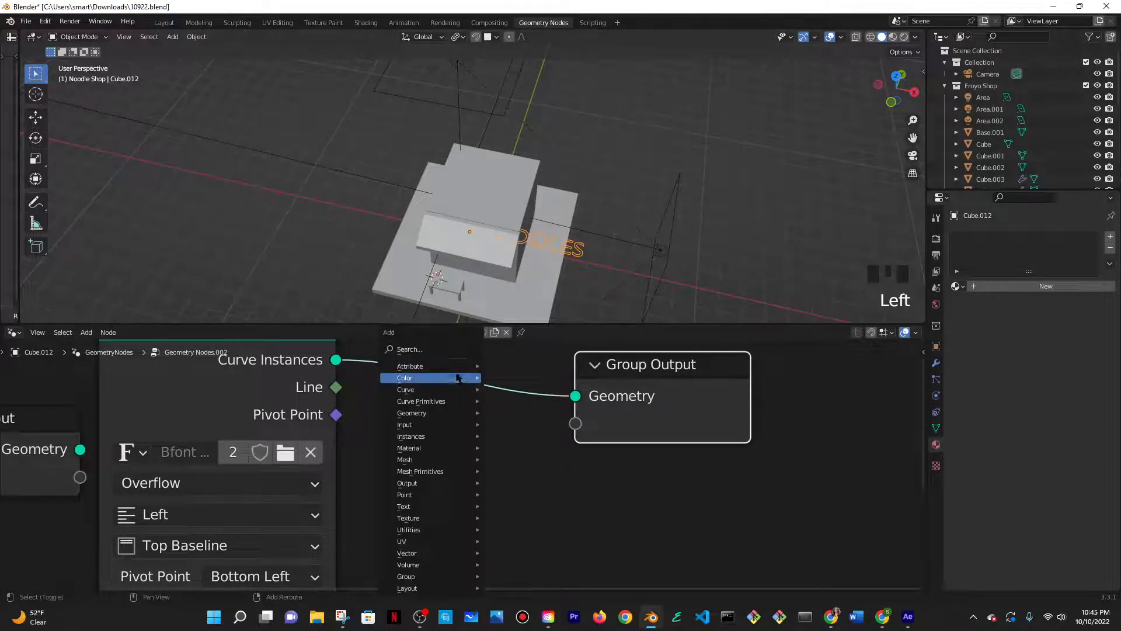
pyautogui.write('tra')
pyautogui.press('Return')
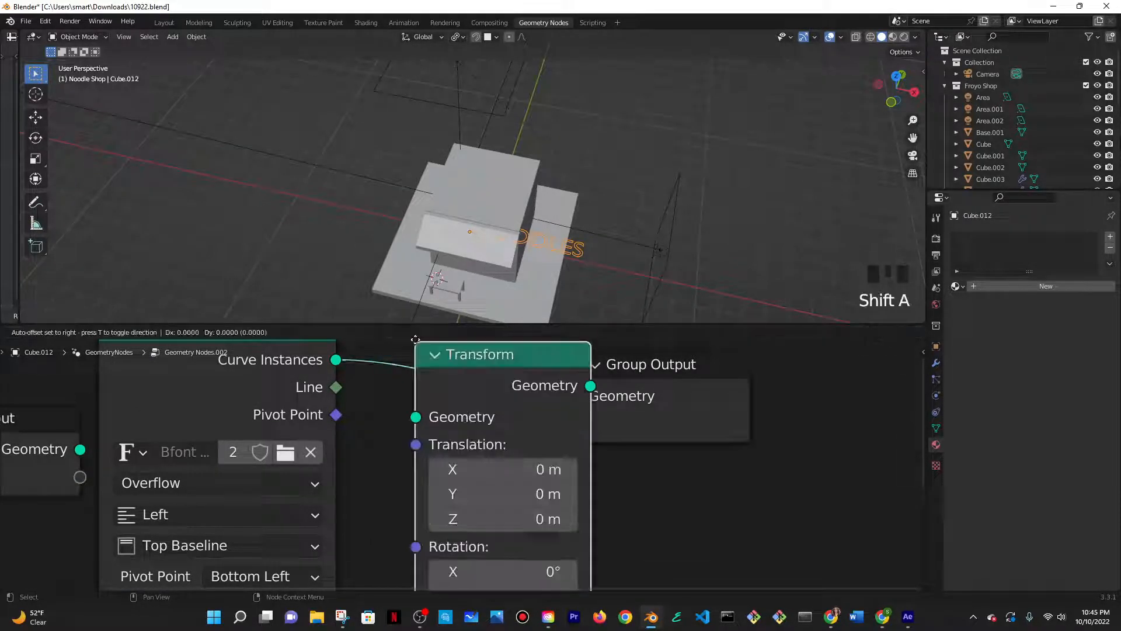
pyautogui.click(417, 345)
pyautogui.scroll(-2, 485, 490)
pyautogui.moveTo(511, 542); pyautogui.dragTo(490, 474, button='middle')
# - Set the Transform node's X rotation to 90° so the text stands upright
pyautogui.click(491, 474)
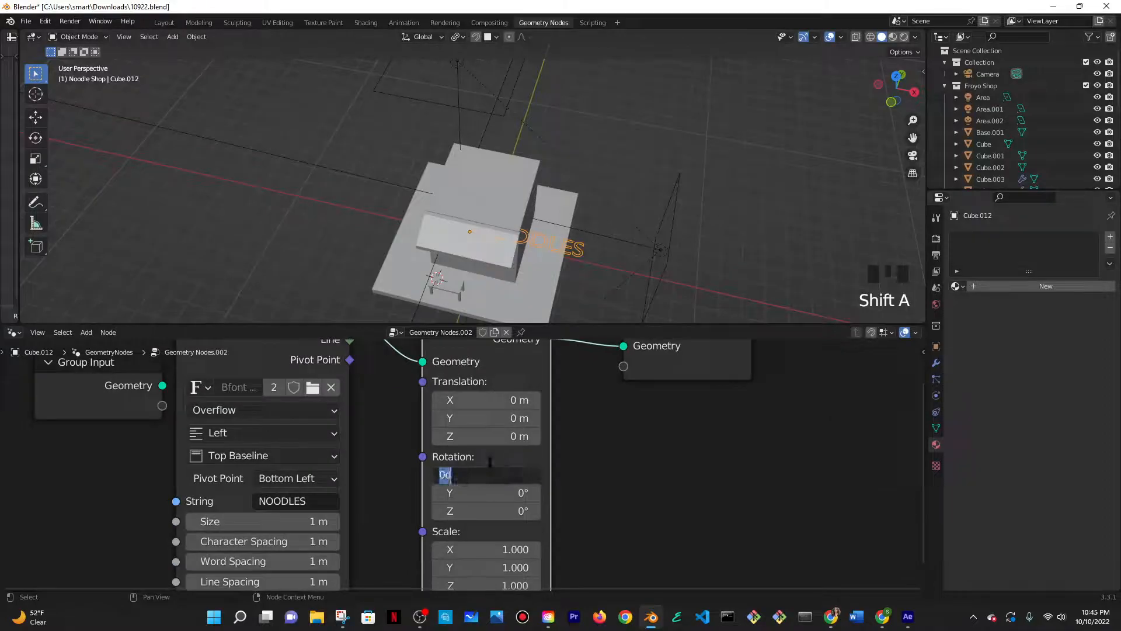
pyautogui.write('90')
pyautogui.click(492, 465)
pyautogui.moveTo(607, 233); pyautogui.dragTo(578, 233, button='middle')
pyautogui.scroll(2, 578, 233)
# - Insert a Fill Curve node between Transform and Group Output and set it to N-gons
pyautogui.moveTo(660, 432); pyautogui.dragTo(566, 503, button='middle')
pyautogui.hotkey('shift', 'a')
pyautogui.click(454, 350)
pyautogui.write('fill')
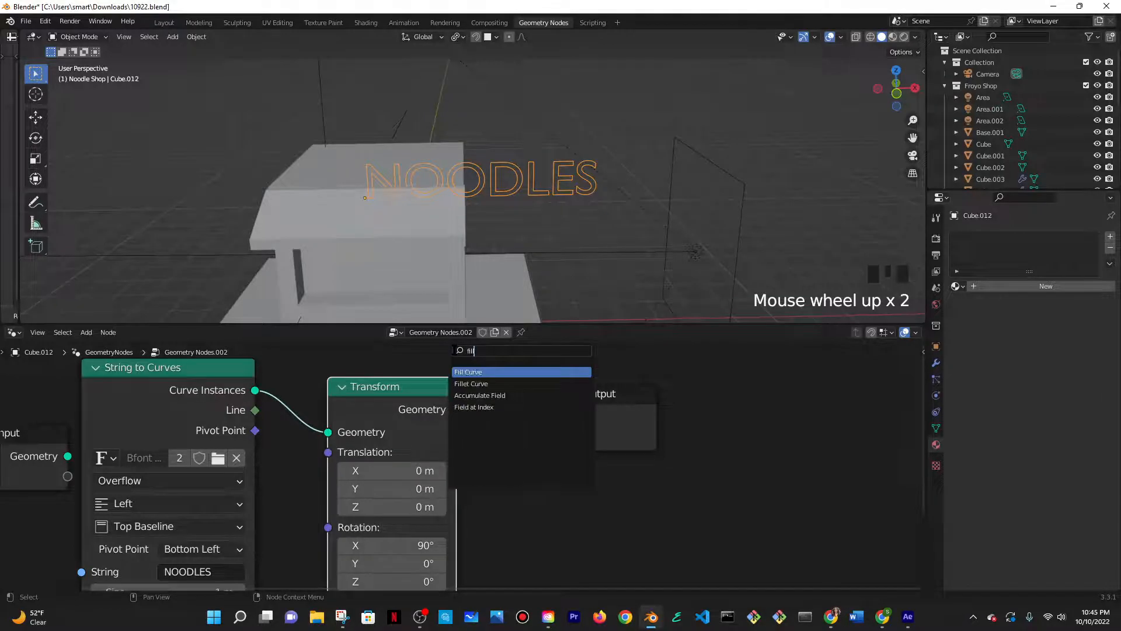
pyautogui.press('Return')
pyautogui.click(619, 443)
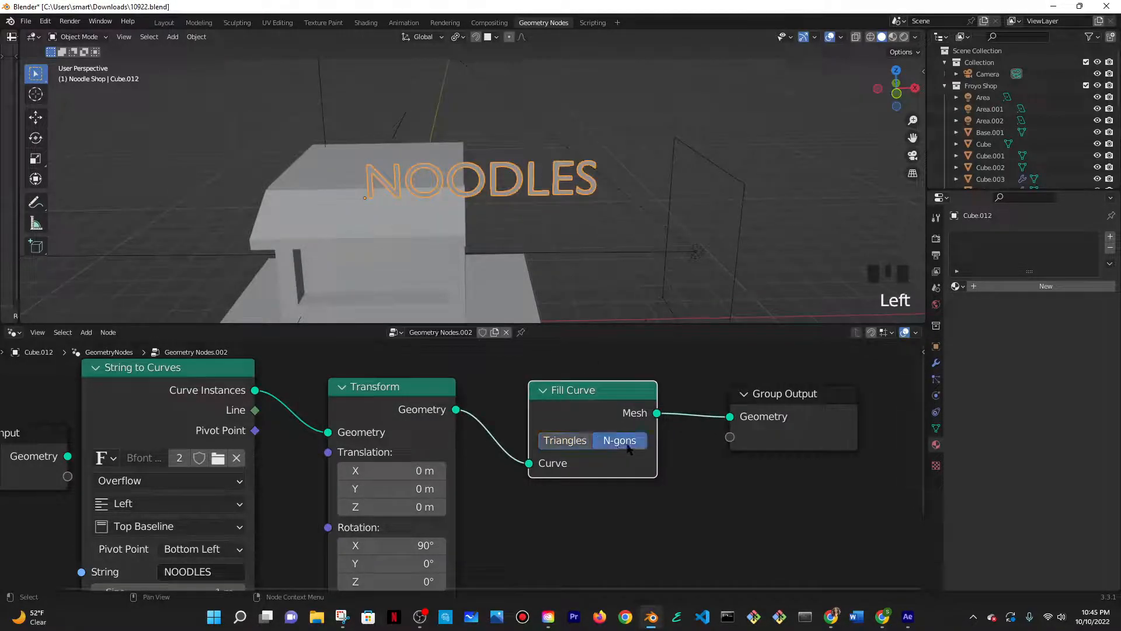
# - Compare the Triangles and N-gons fill modes on the text in wireframe shading, ending on N-gons
pyautogui.click(871, 37)
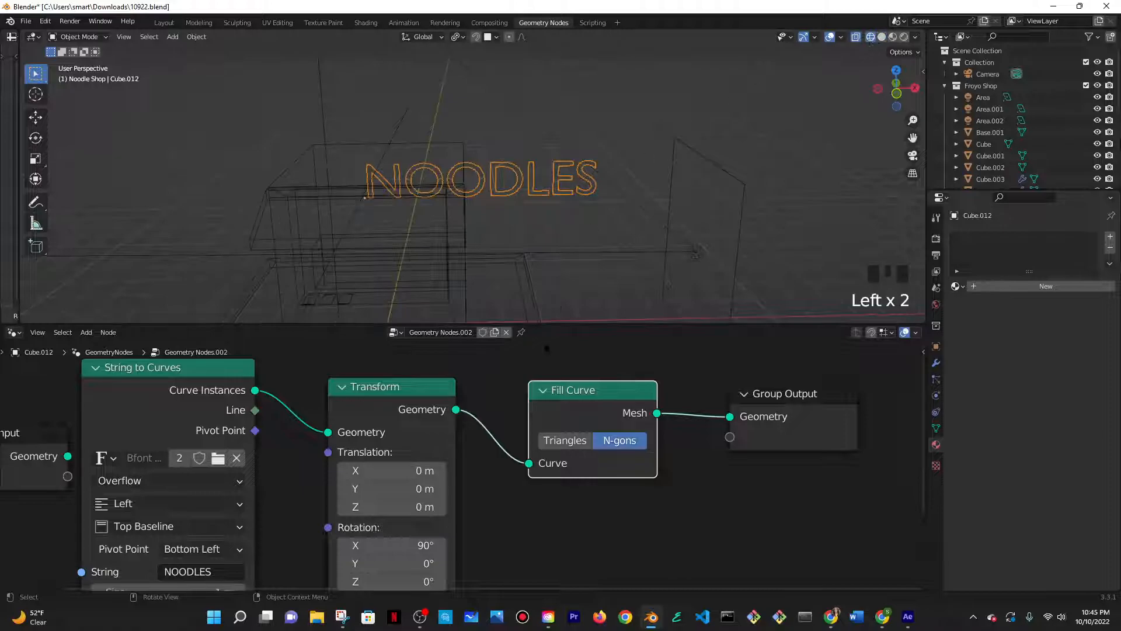
pyautogui.click(572, 440)
pyautogui.scroll(5, 574, 192)
pyautogui.click(616, 442)
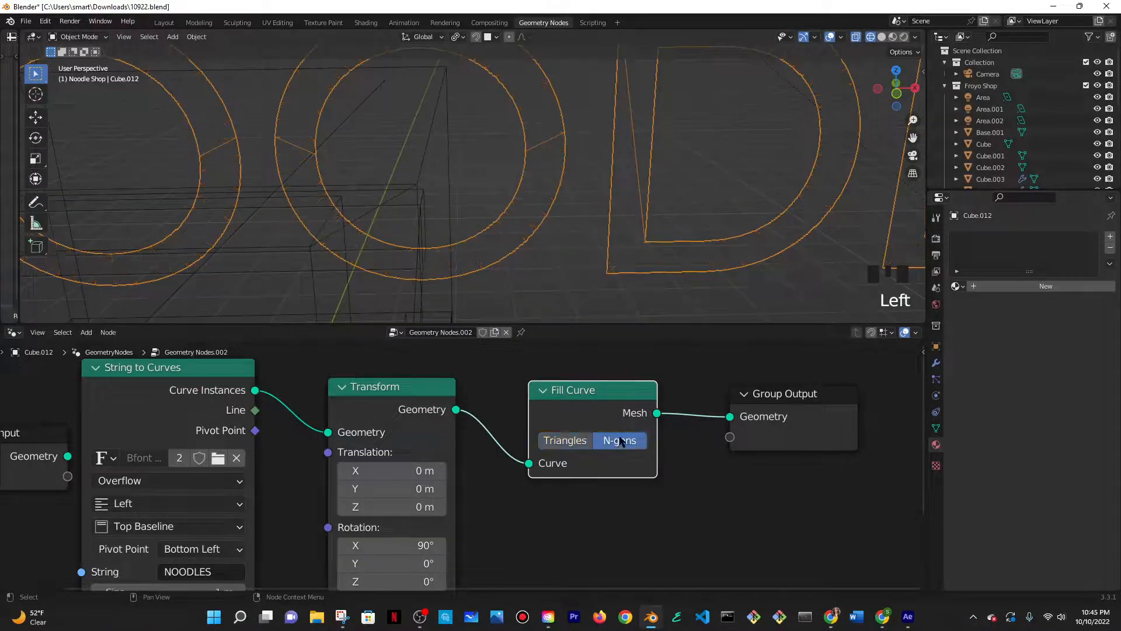
# - Return to solid shading, insert an Extrude Mesh node between Fill Curve and Group Output, and set its Offset Scale to 0.1
pyautogui.scroll(-3, 686, 181)
pyautogui.click(882, 38)
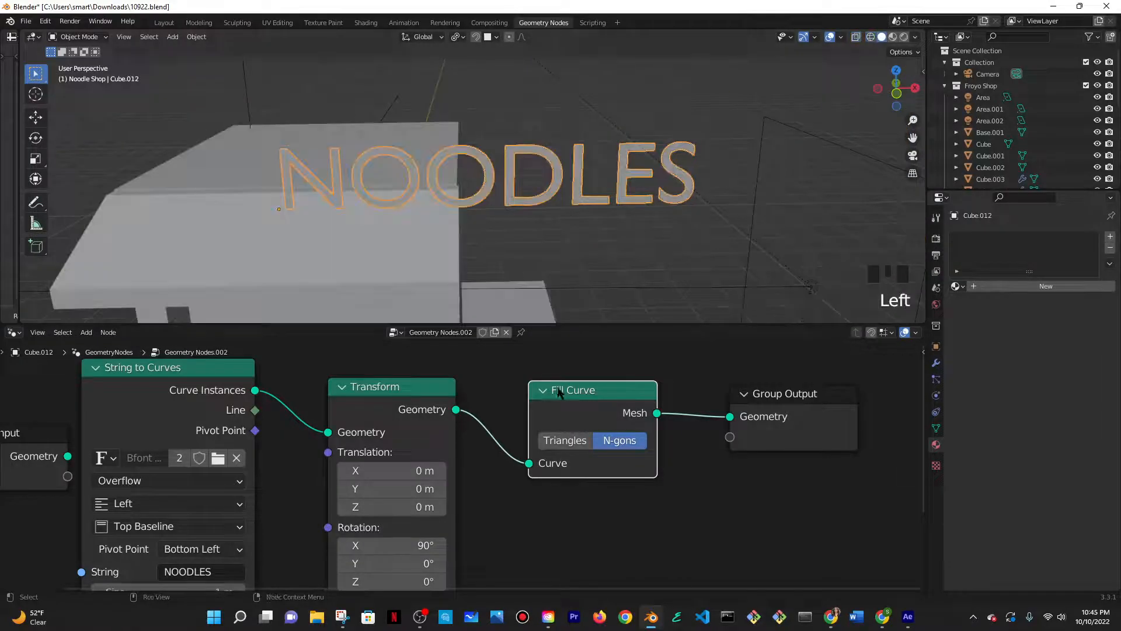
pyautogui.scroll(-2, 563, 391)
pyautogui.hotkey('shift', 'a')
pyautogui.click(540, 348)
pyautogui.write('ext')
pyautogui.press('Return')
pyautogui.click(633, 362)
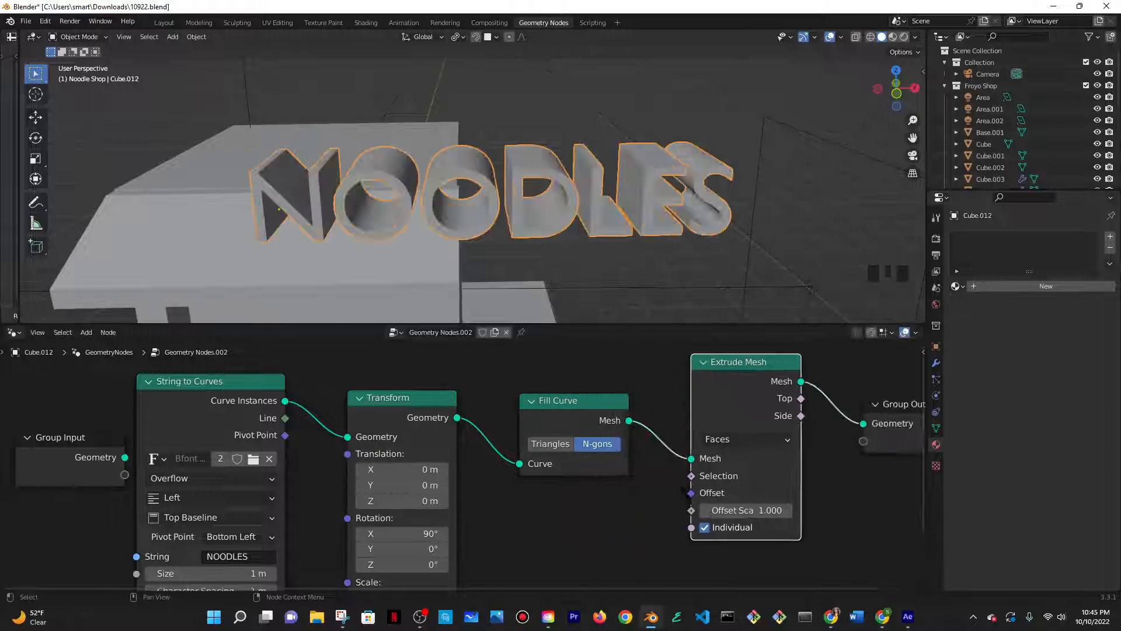
pyautogui.write('.1')
pyautogui.click(753, 497)
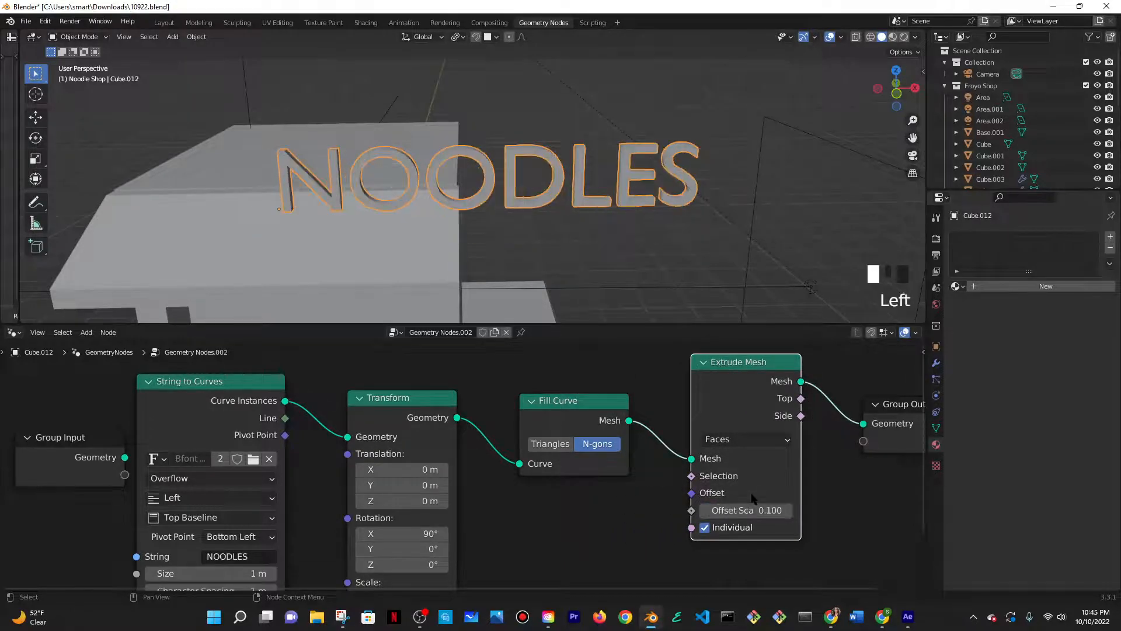
# - Insert a Join Geometry node after Extrude Mesh and connect the Fill Curve mesh to it to close the letters' backs
pyautogui.moveTo(629, 214); pyautogui.dragTo(397, 181, button='middle')
pyautogui.scroll(8, 503, 224)
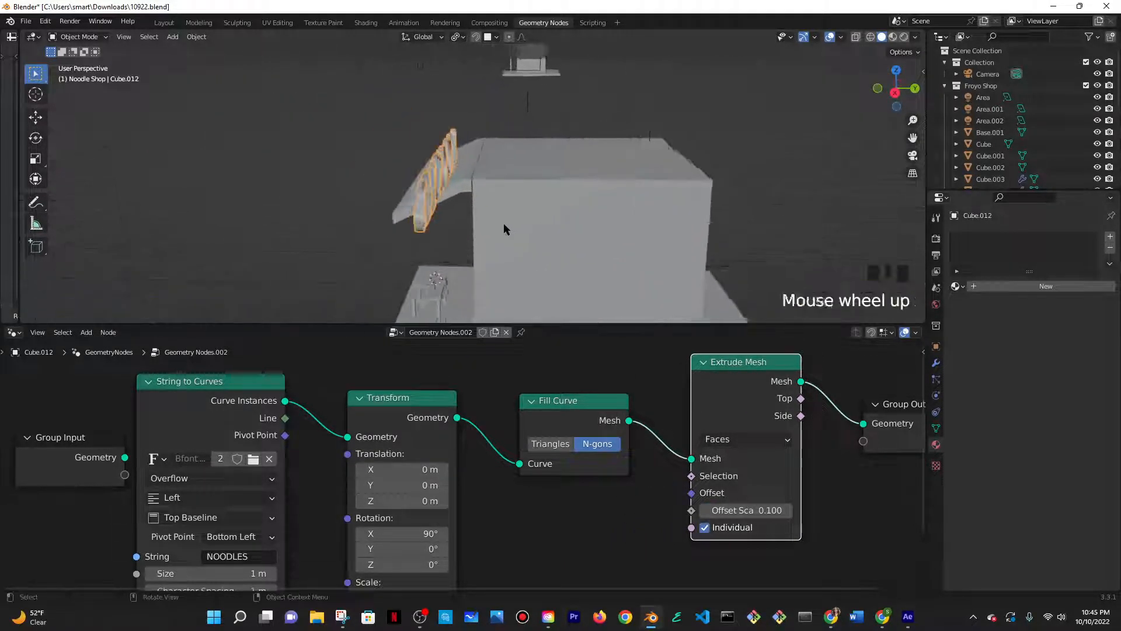
pyautogui.moveTo(462, 218); pyautogui.dragTo(444, 246, button='middle')
pyautogui.scroll(-2, 774, 481)
pyautogui.moveTo(823, 480); pyautogui.dragTo(542, 488, button='middle')
pyautogui.hotkey('shift', 'a')
pyautogui.click(498, 350)
pyautogui.write('join')
pyautogui.click(527, 384)
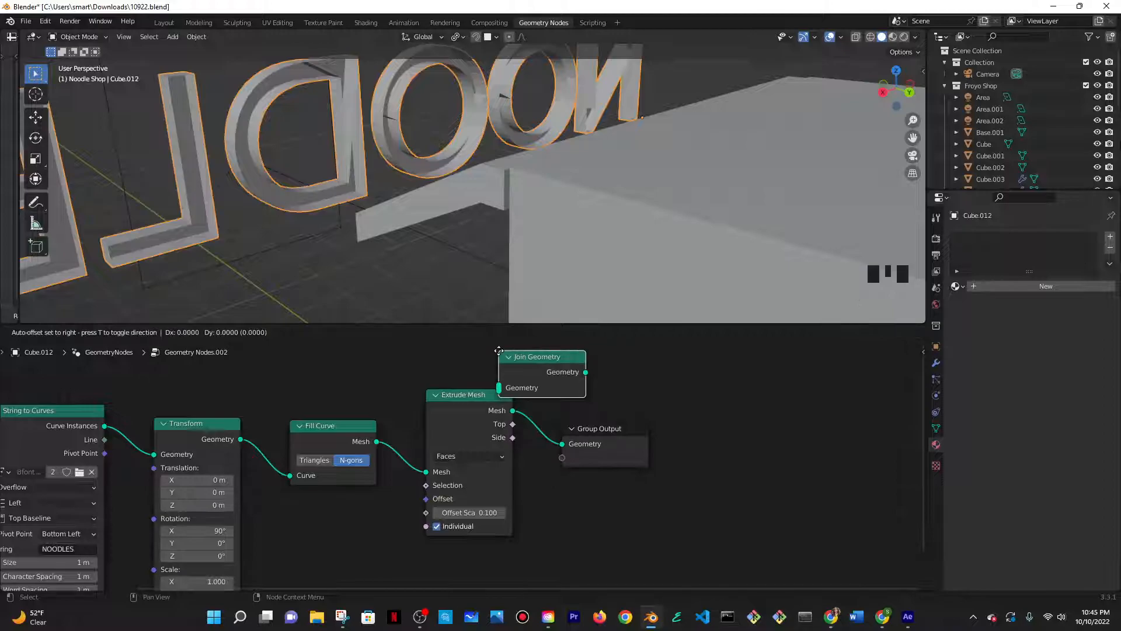
pyautogui.click(589, 448)
pyautogui.moveTo(376, 442); pyautogui.dragTo(563, 452)
pyautogui.moveTo(470, 408); pyautogui.dragTo(487, 407)
# - Load the Takeout Regular font (TAKE.TTF) from the Desktop folder into the String to Curves node
pyautogui.scroll(-3, 303, 147)
pyautogui.moveTo(303, 147); pyautogui.dragTo(583, 187, button='middle')
pyautogui.scroll(-1, 583, 188)
pyautogui.moveTo(320, 421); pyautogui.dragTo(791, 418, button='middle')
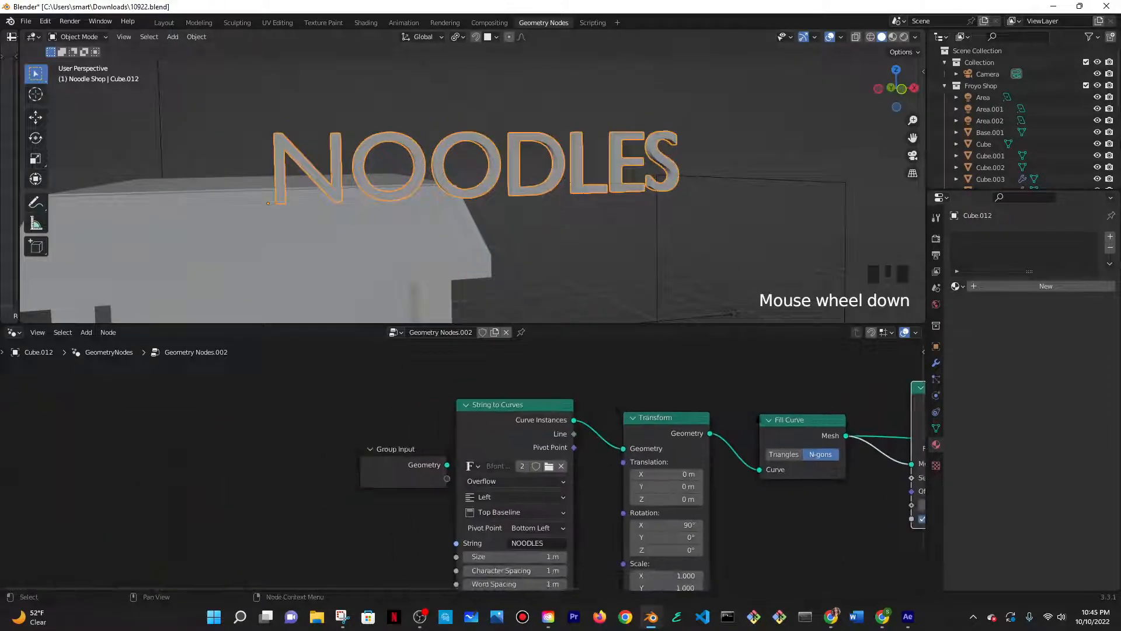
pyautogui.scroll(7, 469, 465)
pyautogui.moveTo(538, 445); pyautogui.dragTo(499, 433, button='middle')
pyautogui.scroll(3, 477, 465)
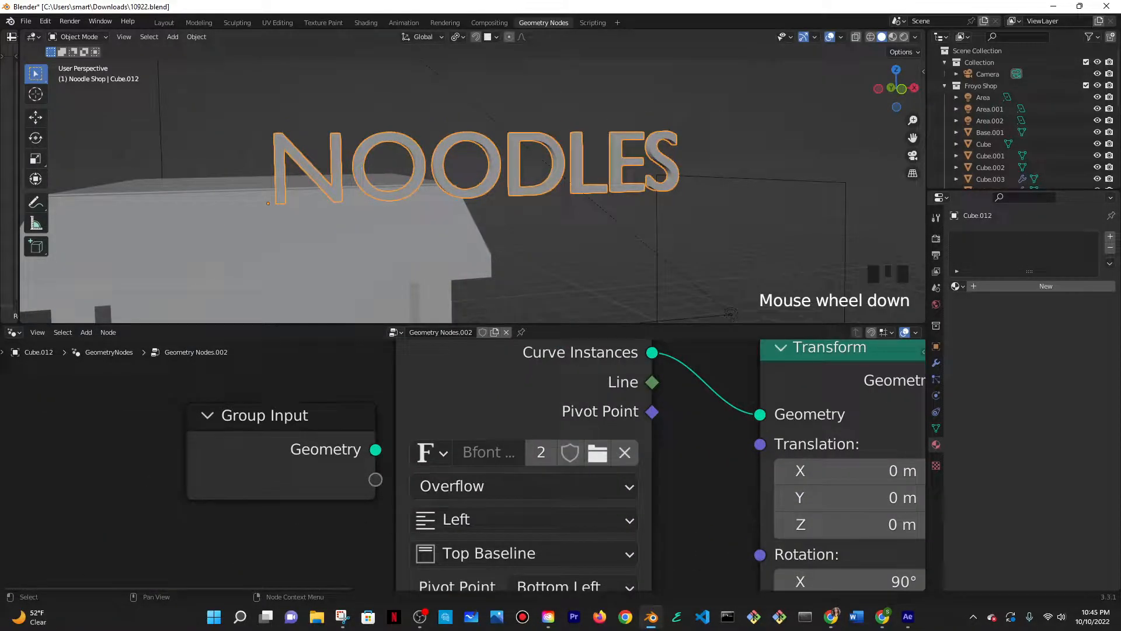
pyautogui.click(598, 453)
pyautogui.click(291, 228)
pyautogui.scroll(-5, 581, 323)
pyautogui.click(617, 402)
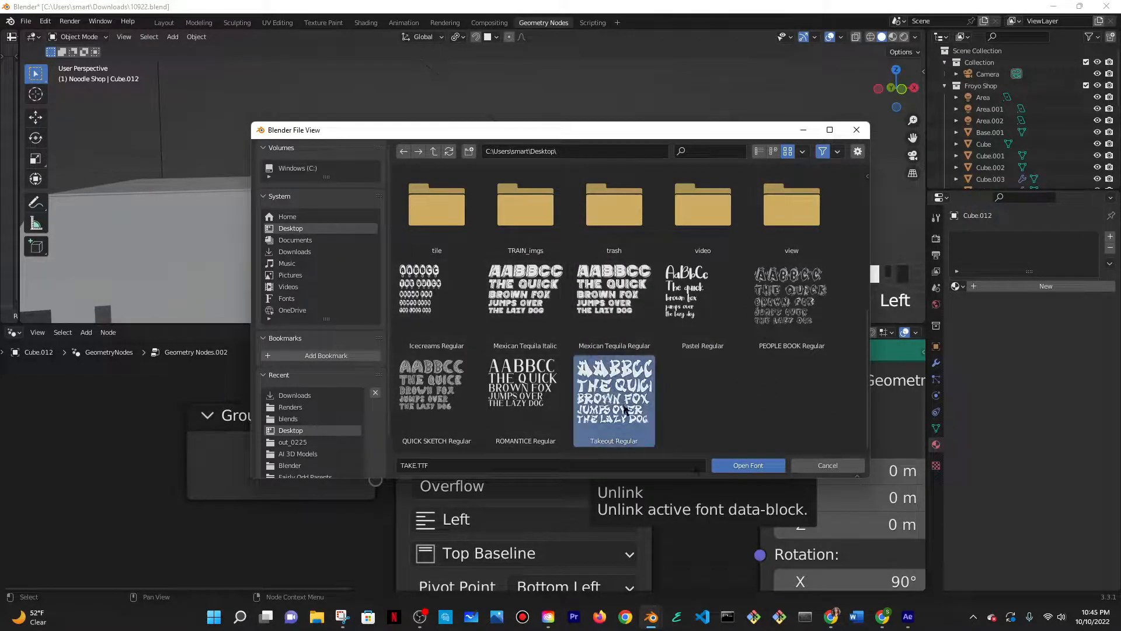
pyautogui.click(760, 467)
pyautogui.scroll(-3, 566, 214)
pyautogui.moveTo(567, 213); pyautogui.dragTo(548, 221, button='middle')
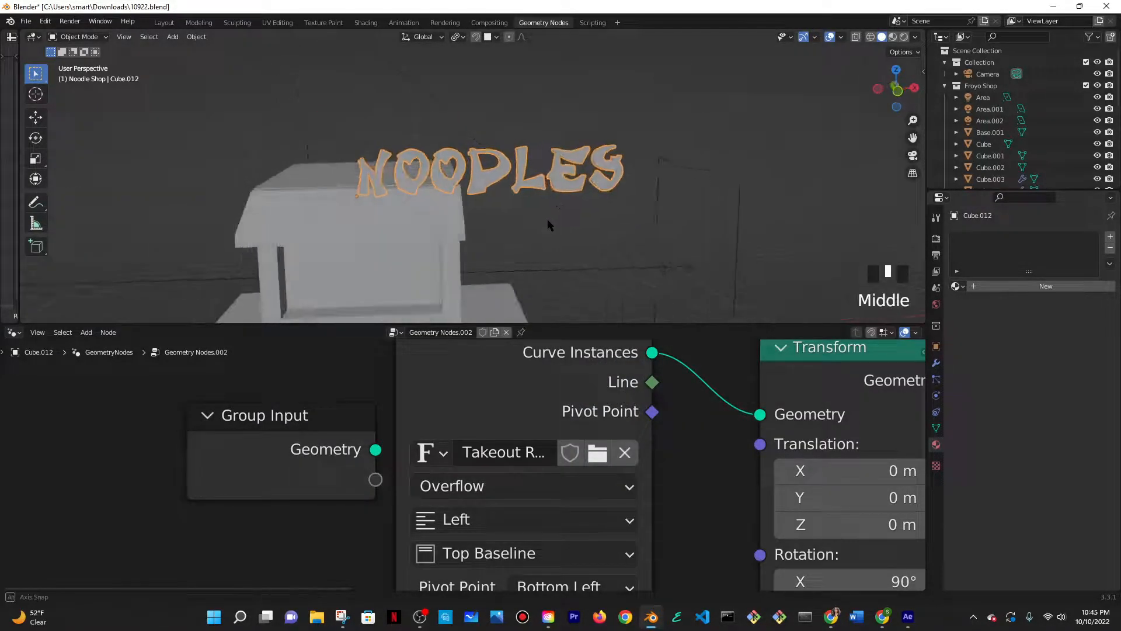
pyautogui.scroll(-3, 547, 219)
pyautogui.scroll(5, 547, 219)
# - Insert a Set Material node between Join Geometry and Group Output
pyautogui.scroll(-9, 764, 456)
pyautogui.moveTo(778, 453); pyautogui.dragTo(291, 478, button='middle')
pyautogui.hotkey('shift', 'a')
pyautogui.write('set')
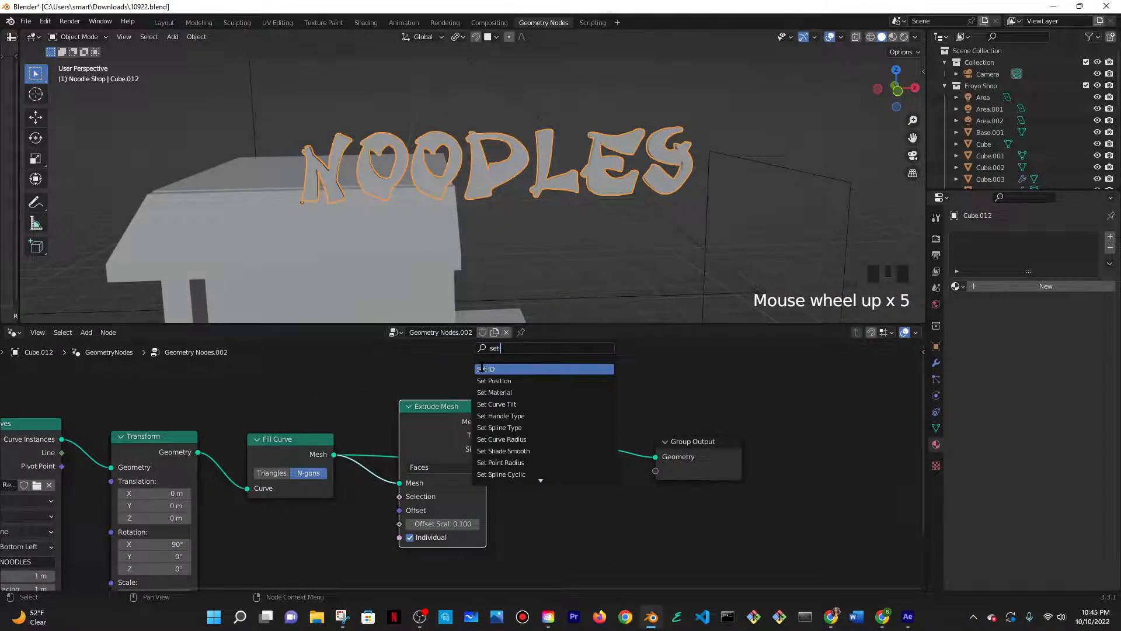
pyautogui.click(495, 392)
pyautogui.click(727, 519)
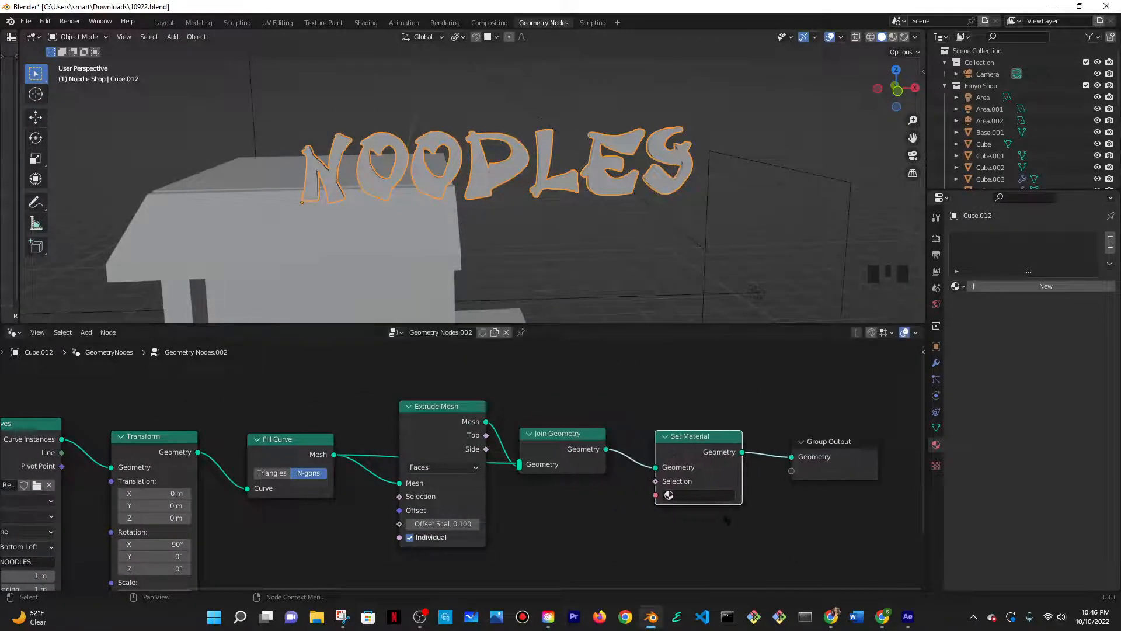
pyautogui.click(701, 494)
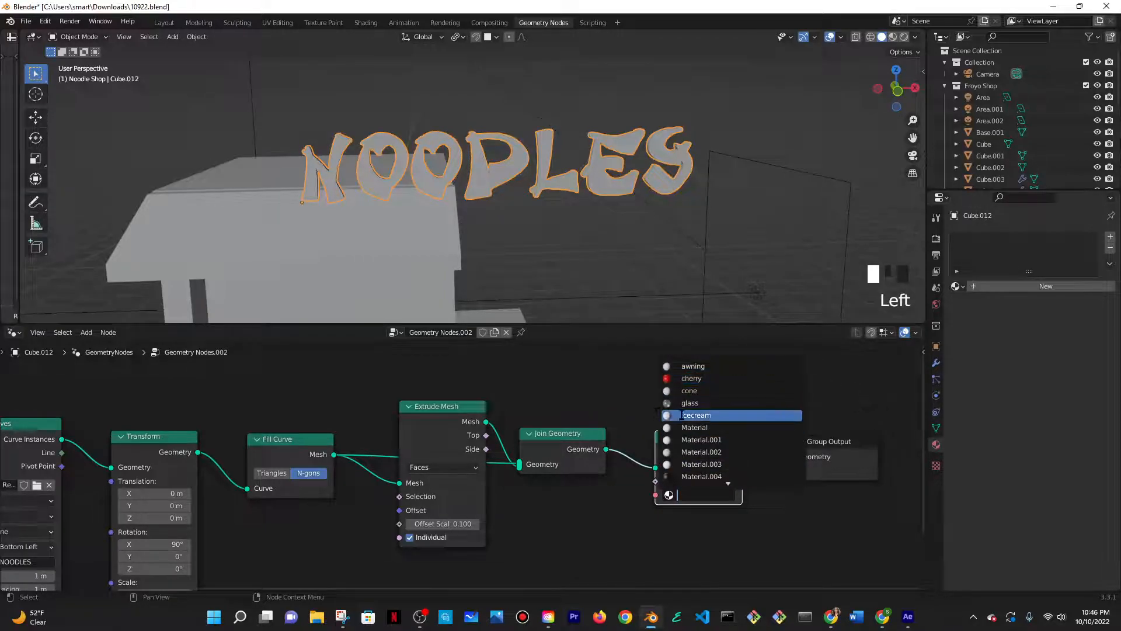
pyautogui.click(820, 413)
# - Create a new material named "noodles" on the text object and give it a red base color
pyautogui.keyDown('shift'); pyautogui.moveTo(822, 413); pyautogui.dragTo(688, 418, button='middle'); pyautogui.keyUp('shift')
pyautogui.scroll(3, 688, 419)
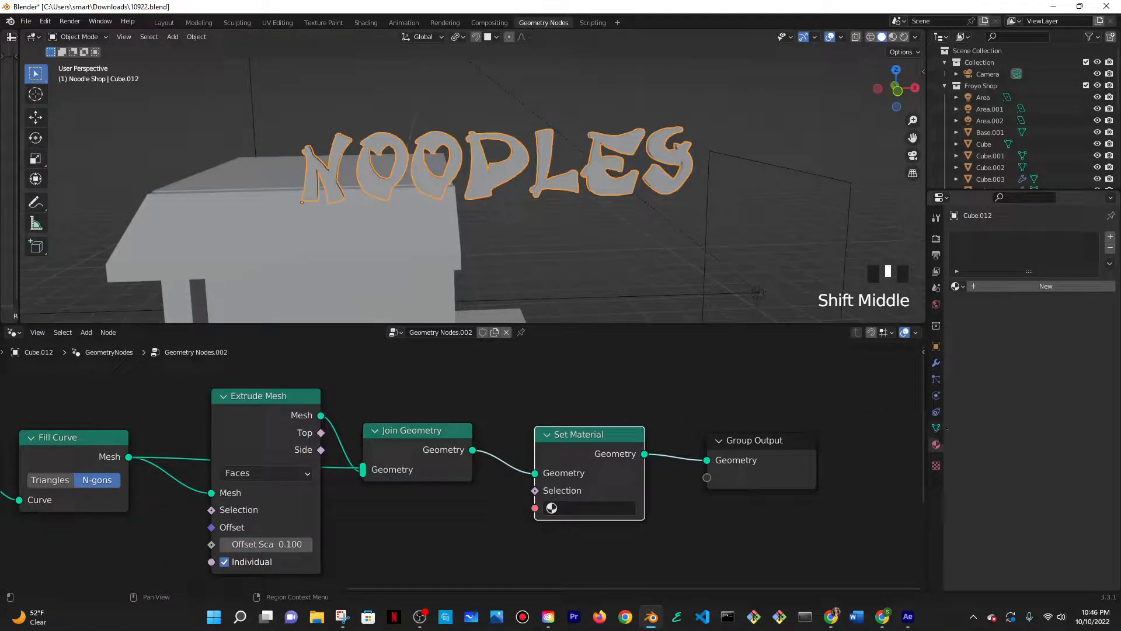
pyautogui.click(1037, 286)
pyautogui.click(1051, 390)
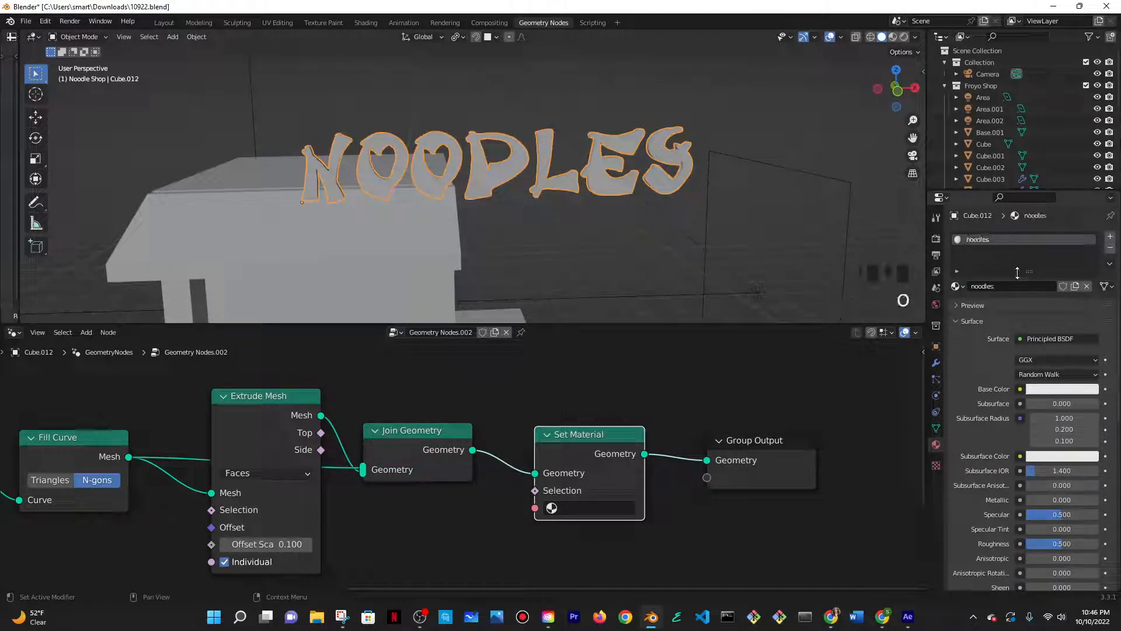
pyautogui.click(1066, 391)
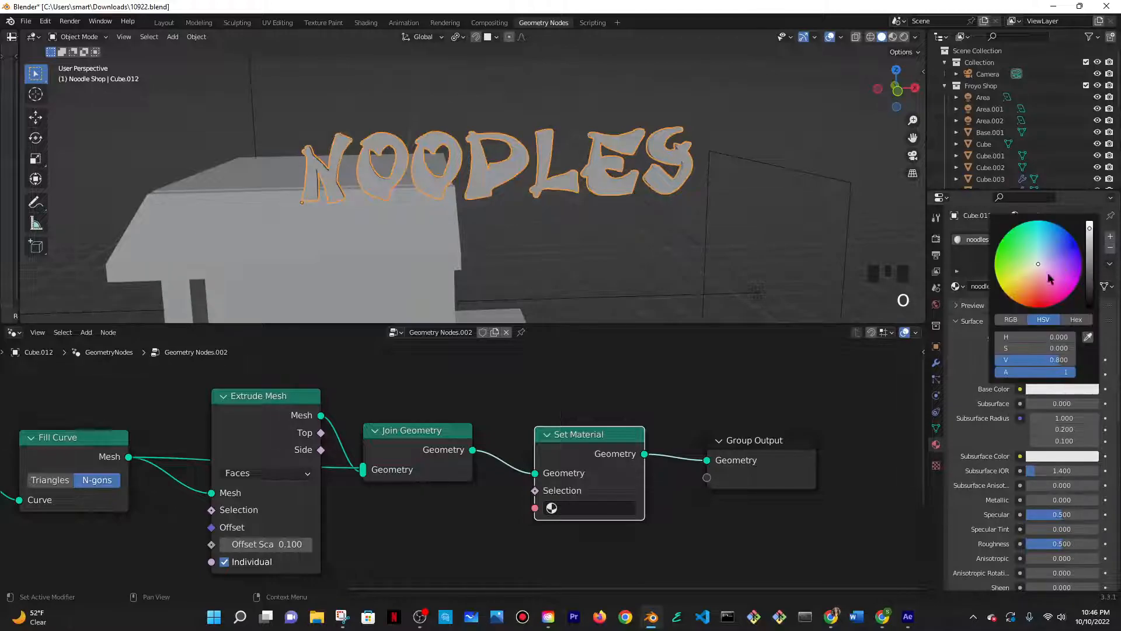
pyautogui.moveTo(1050, 283); pyautogui.dragTo(1046, 306)
# - Assign the noodles material in the Set Material node and view the text in Material Preview shading
pyautogui.click(584, 507)
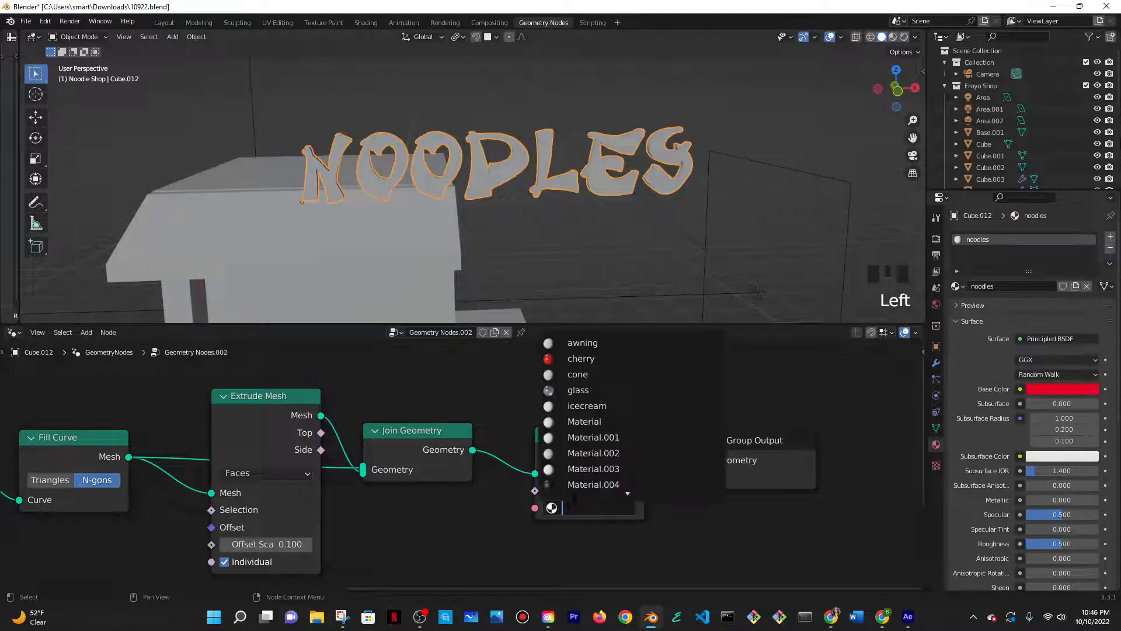
pyautogui.write('noodl')
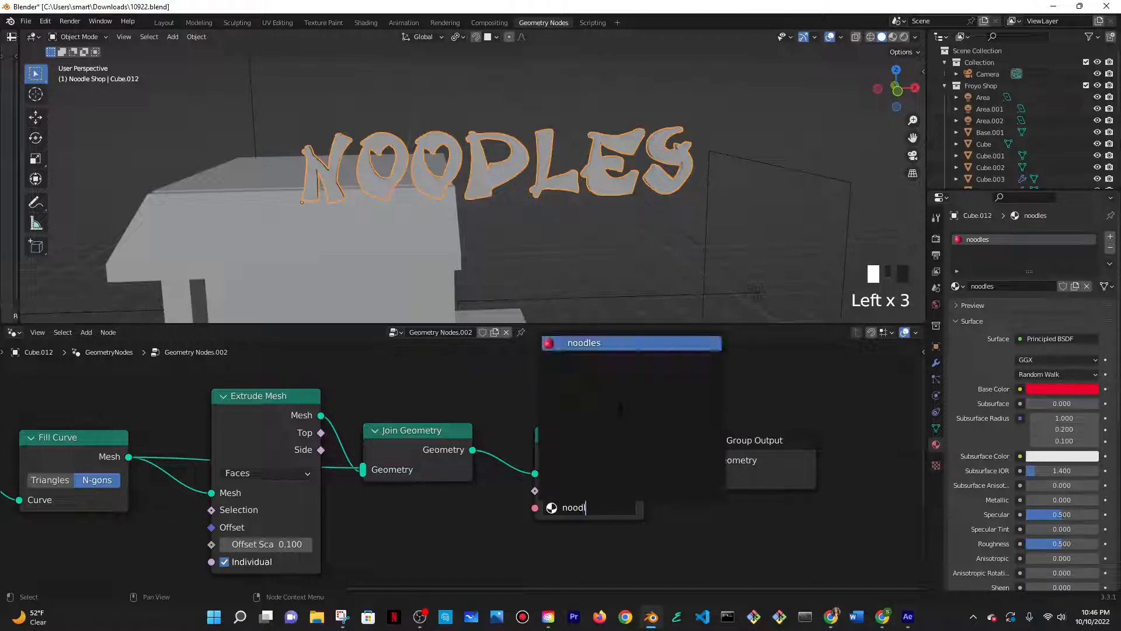
pyautogui.press('Return')
pyautogui.click(892, 37)
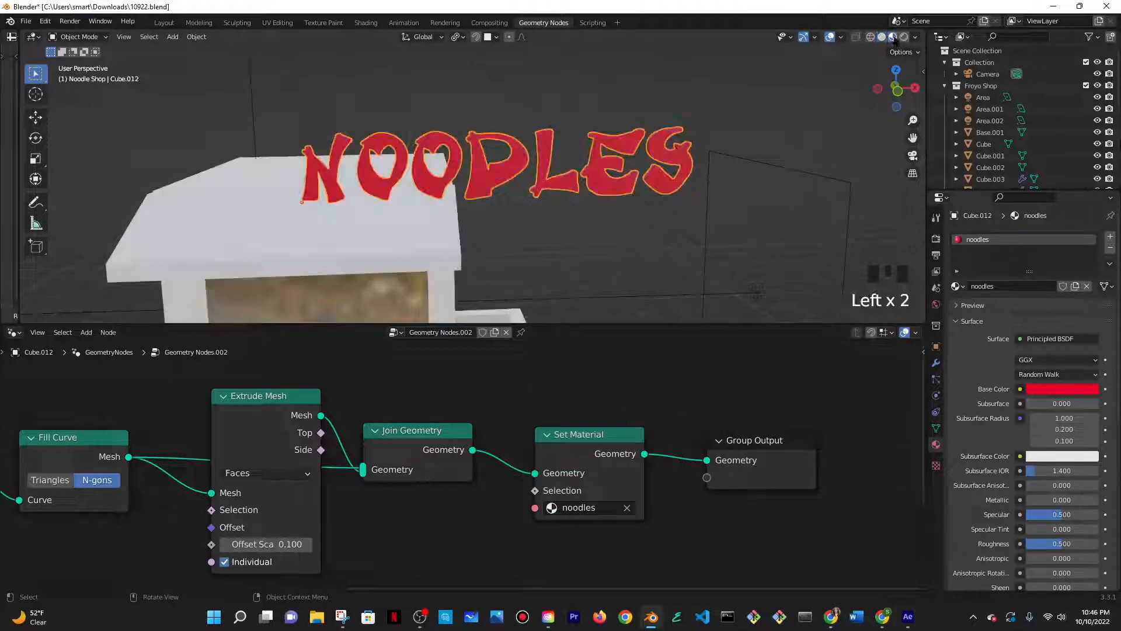
pyautogui.scroll(5, 514, 235)
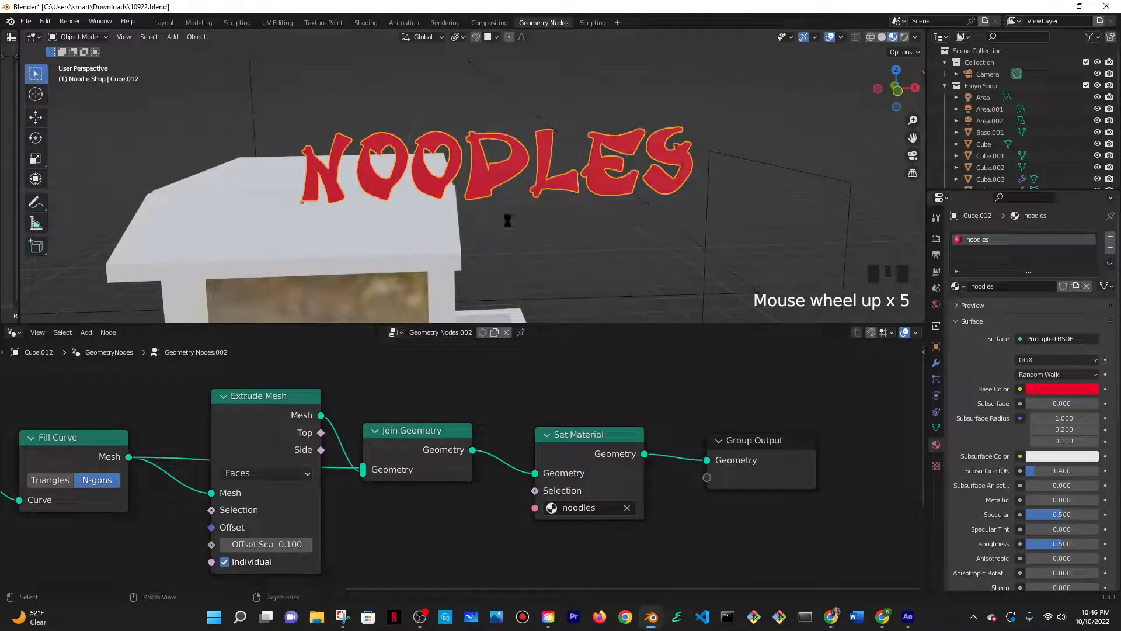
pyautogui.moveTo(474, 182); pyautogui.dragTo(579, 178, button='middle')
# - Increase the Extrude Mesh node's Offset Scale to 0.230 for thicker letters
pyautogui.moveTo(374, 428); pyautogui.dragTo(527, 403, button='middle')
pyautogui.scroll(-1, 526, 403)
pyautogui.moveTo(424, 511); pyautogui.dragTo(467, 511)
pyautogui.moveTo(631, 221); pyautogui.dragTo(538, 230, button='middle')
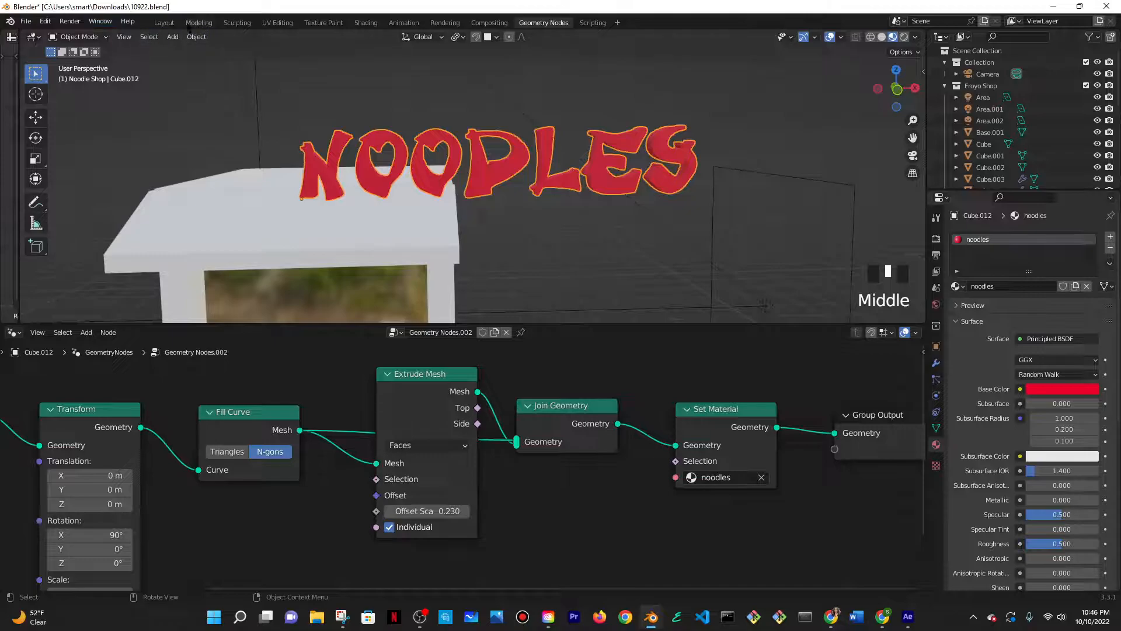
# - Switch to the Layout workspace and move the NOODLES text about -2.2 m in X, over the shop's awning
pyautogui.click(191, 23)
pyautogui.click(164, 23)
pyautogui.scroll(-3, 413, 215)
pyautogui.keyDown('shift'); pyautogui.moveTo(575, 275); pyautogui.dragTo(589, 264, button='middle'); pyautogui.keyUp('shift')
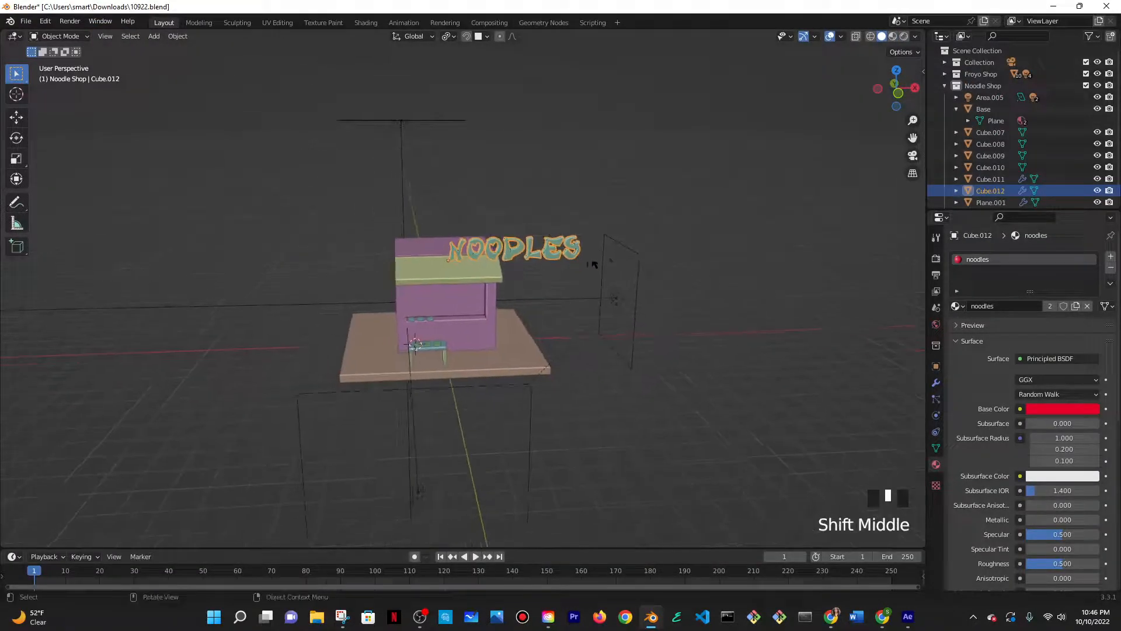
pyautogui.press('s')
pyautogui.rightClick(595, 267)
pyautogui.press('g')
pyautogui.click(547, 276)
pyautogui.press('z')
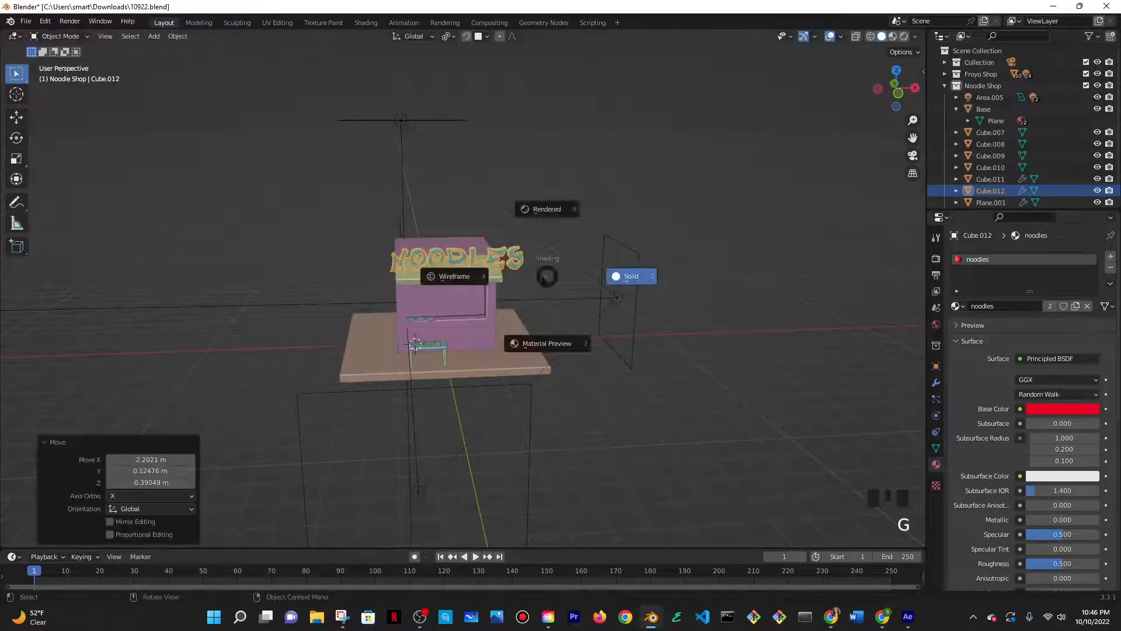
pyautogui.click(532, 278)
pyautogui.press('z')
pyautogui.click(607, 272)
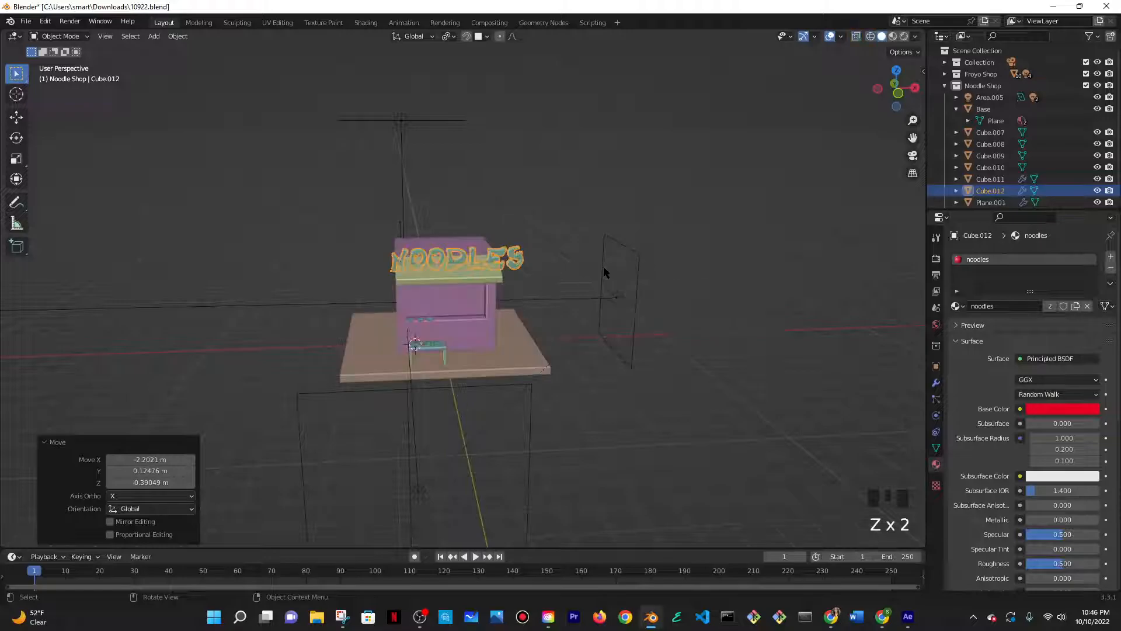
# - Move the NOODLES text down about 1 m in front of the serving window and scale it by about 0.636
pyautogui.scroll(5, 439, 257)
pyautogui.press('g')
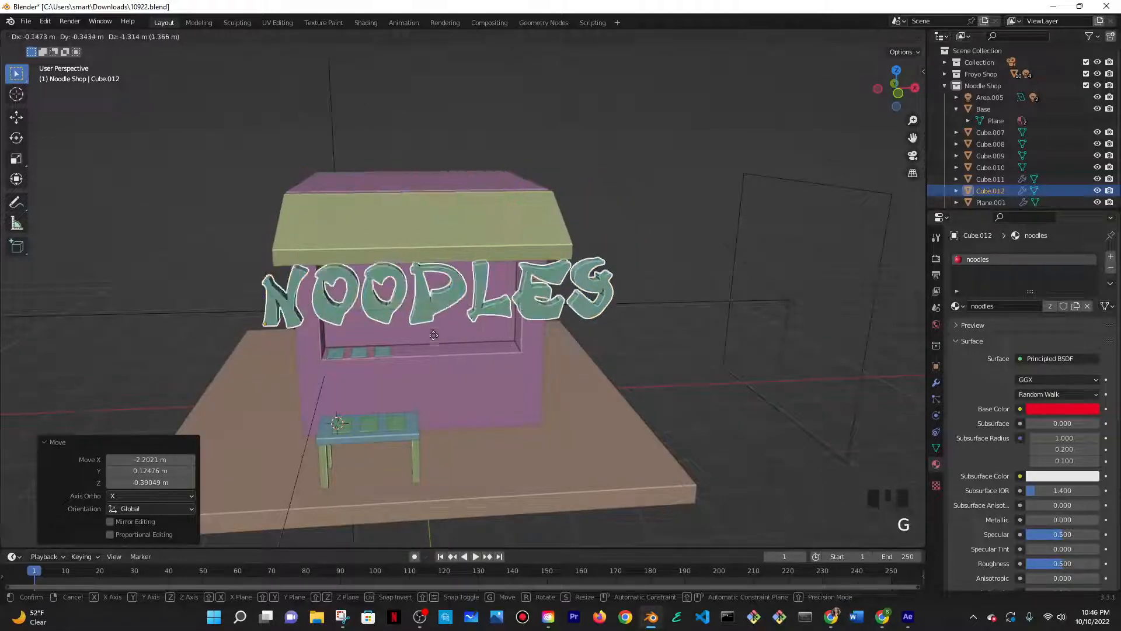
pyautogui.click(445, 329)
pyautogui.moveTo(537, 305); pyautogui.dragTo(558, 278, button='middle')
pyautogui.press('s')
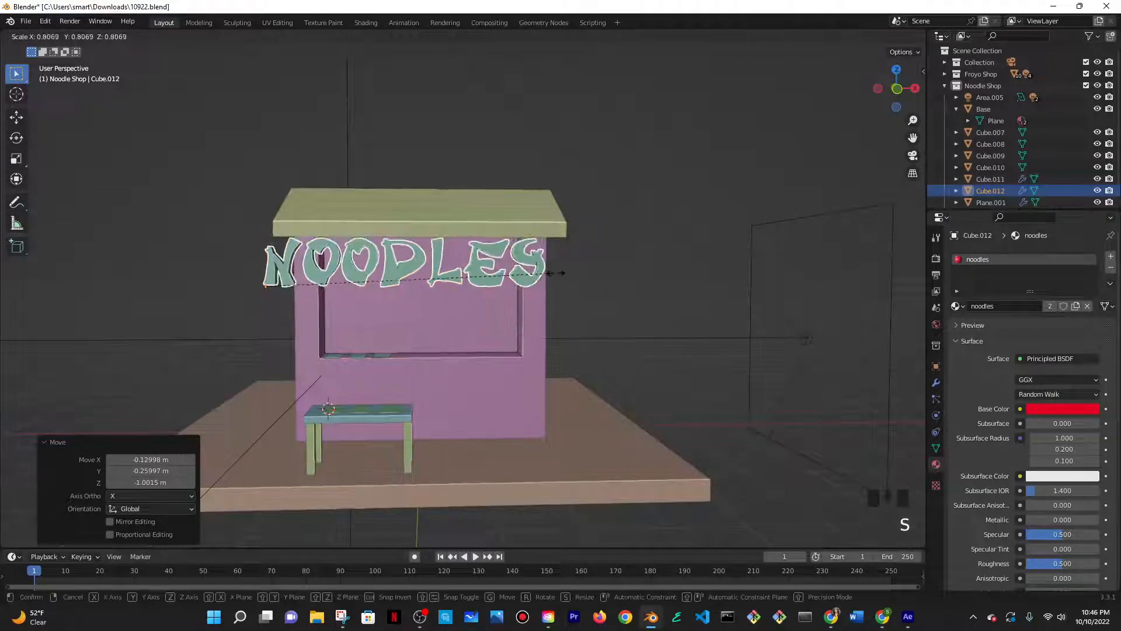
pyautogui.click(493, 283)
# - Move the NOODLES text up onto the awning and scale it by about 1.277
pyautogui.press('g')
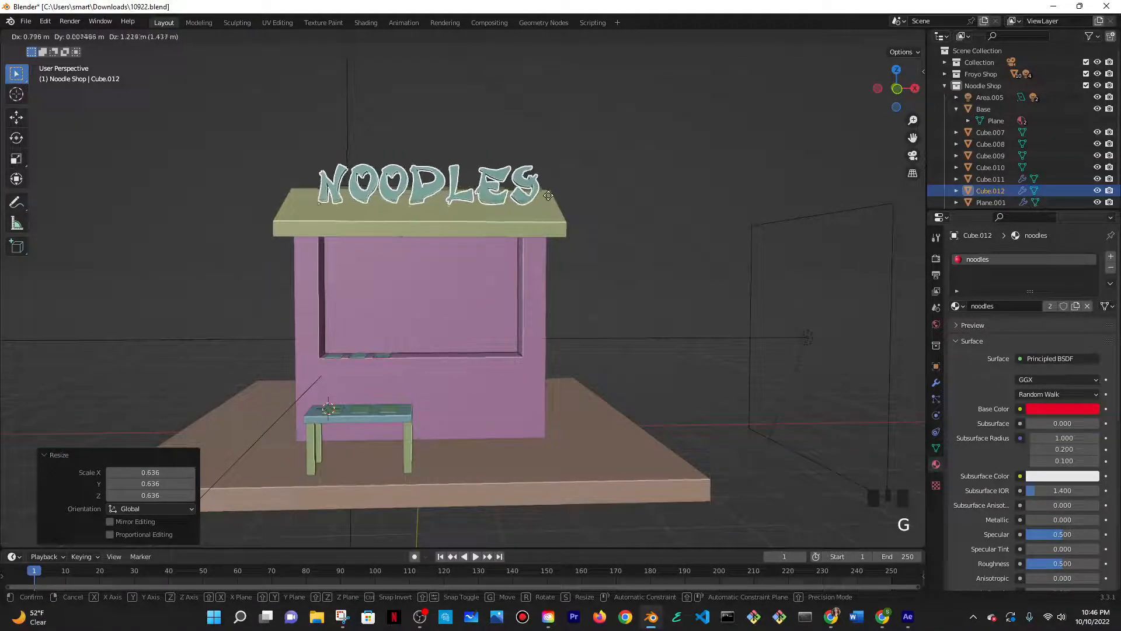
pyautogui.click(546, 196)
pyautogui.moveTo(526, 196); pyautogui.dragTo(509, 241, button='middle')
pyautogui.press('s')
pyautogui.click(559, 241)
# - Center the sign on the awning: move it about -0.5 m in X, scale it by about 0.951, and shift it about 0.05 m along X
pyautogui.press('g')
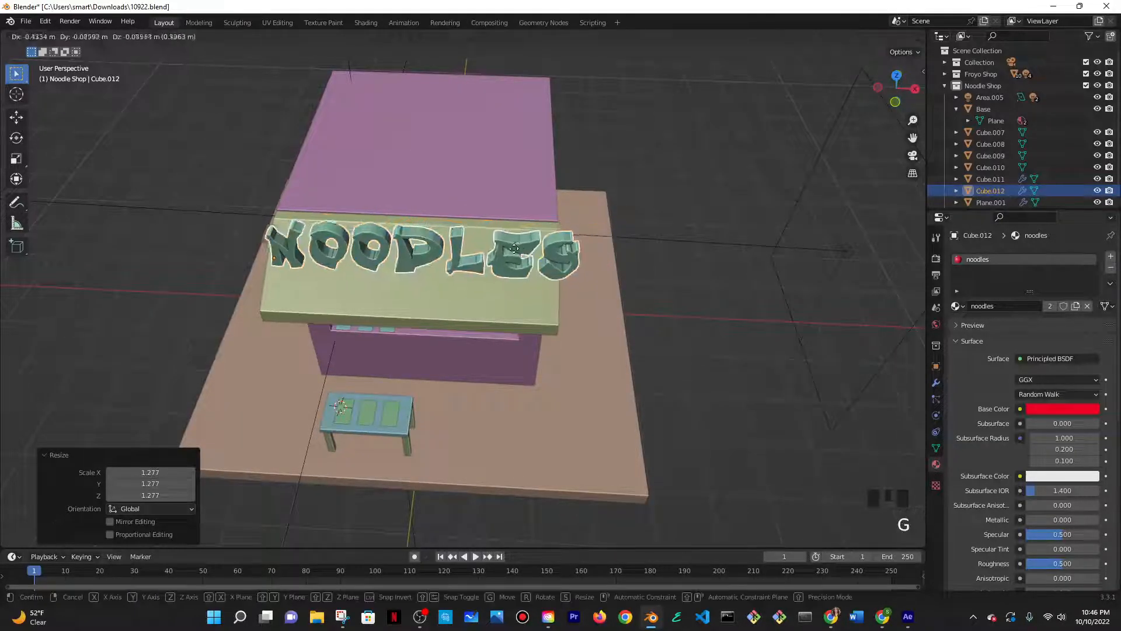
pyautogui.click(534, 250)
pyautogui.press('s')
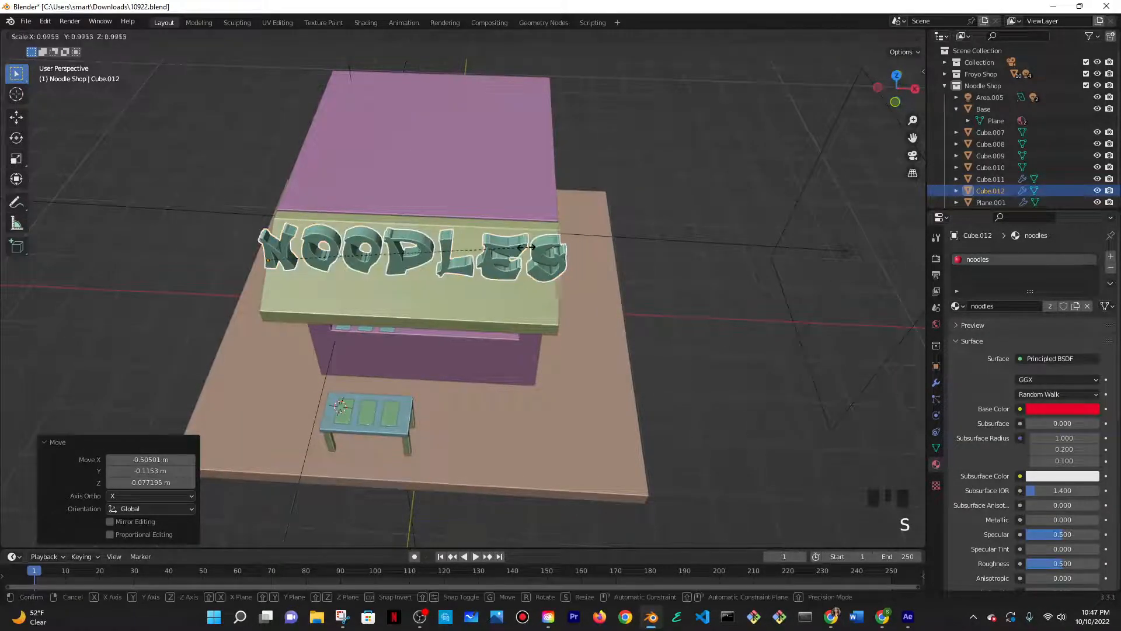
pyautogui.click(526, 251)
pyautogui.moveTo(581, 220)
pyautogui.mouseDown(button='middle')
pyautogui.moveTo(589, 177)
pyautogui.moveTo(560, 211)
pyautogui.moveTo(570, 219)
pyautogui.mouseUp(button='middle')
pyautogui.press('g')
pyautogui.press('x')
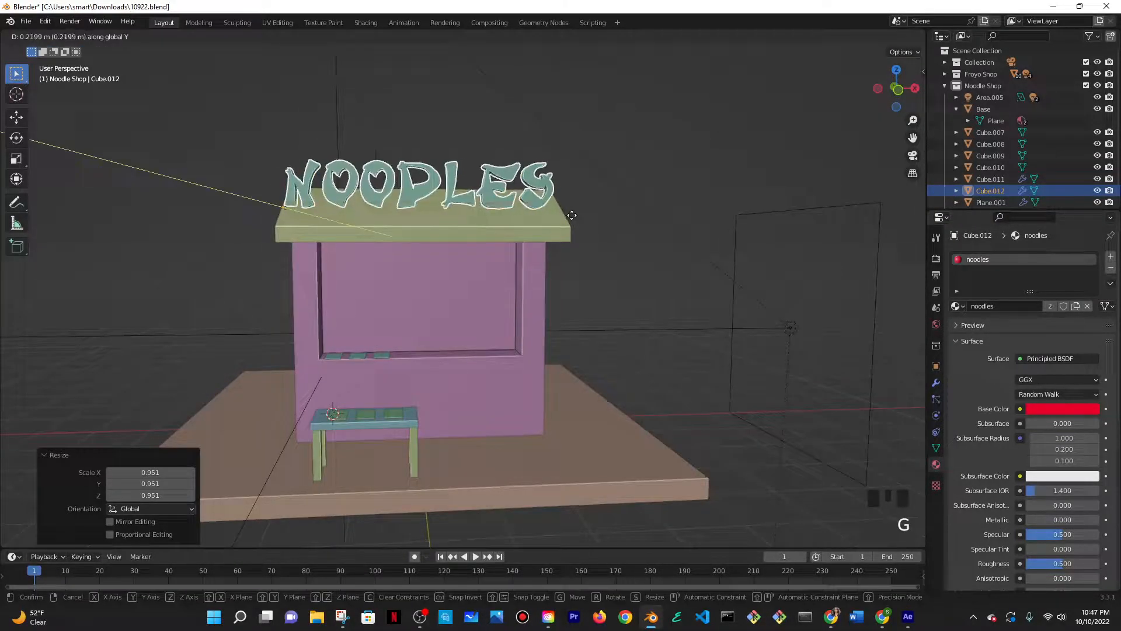
pyautogui.click(571, 215)
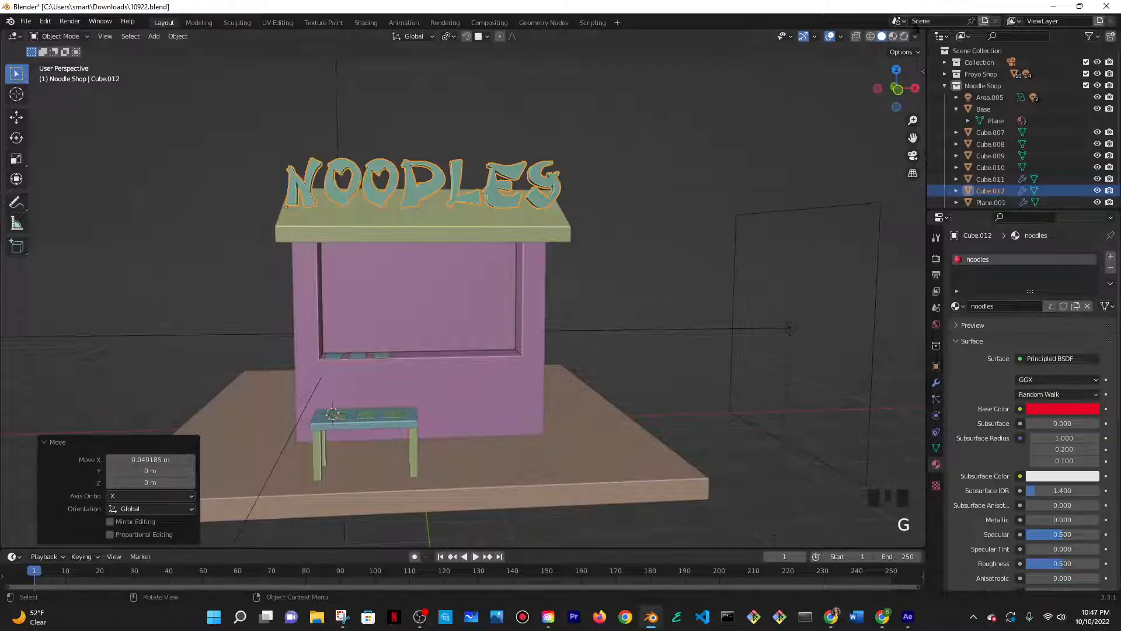
# - Inspect the shop and its NOODLES sign in Material Preview and Rendered shading, and select the shop body
pyautogui.click(893, 36)
pyautogui.scroll(-3, 673, 192)
pyautogui.moveTo(673, 192)
pyautogui.mouseDown(button='middle')
pyautogui.moveTo(545, 253)
pyautogui.moveTo(551, 279)
pyautogui.moveTo(538, 308)
pyautogui.moveTo(560, 327)
pyautogui.moveTo(593, 265)
pyautogui.mouseUp(button='middle')
pyautogui.click(905, 37)
pyautogui.scroll(3, 594, 267)
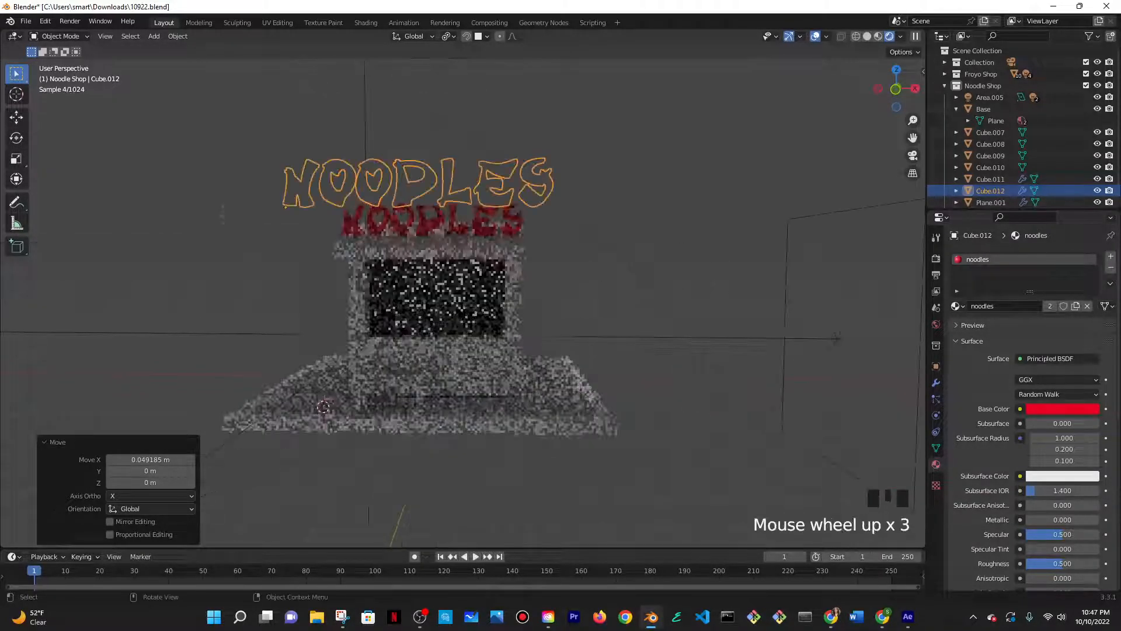
pyautogui.scroll(-1, 593, 268)
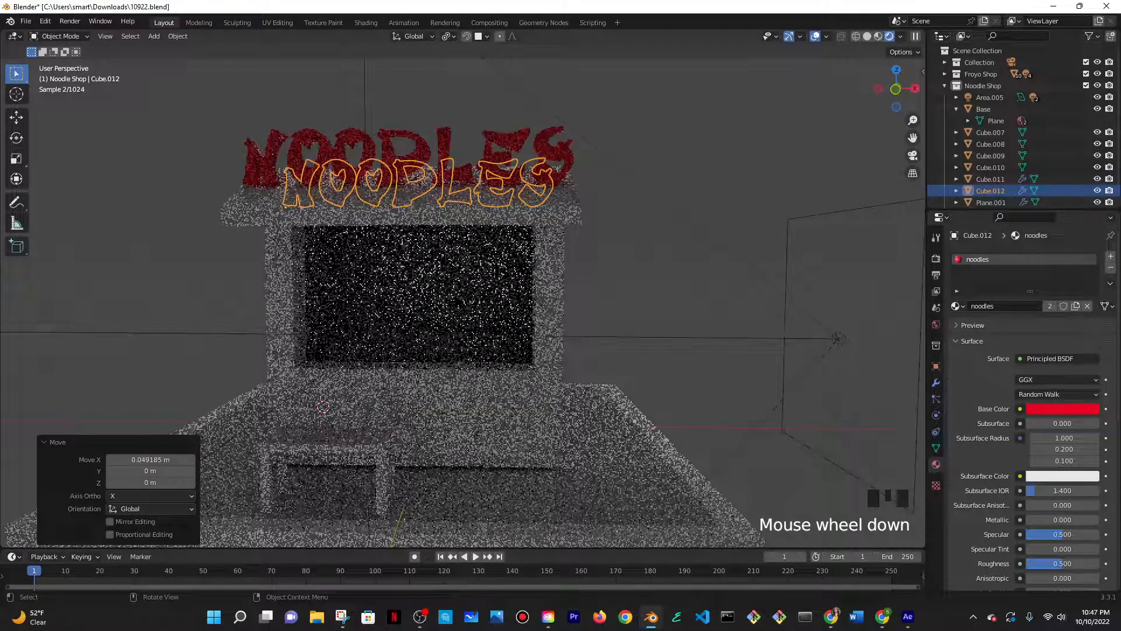
pyautogui.scroll(-3, 399, 395)
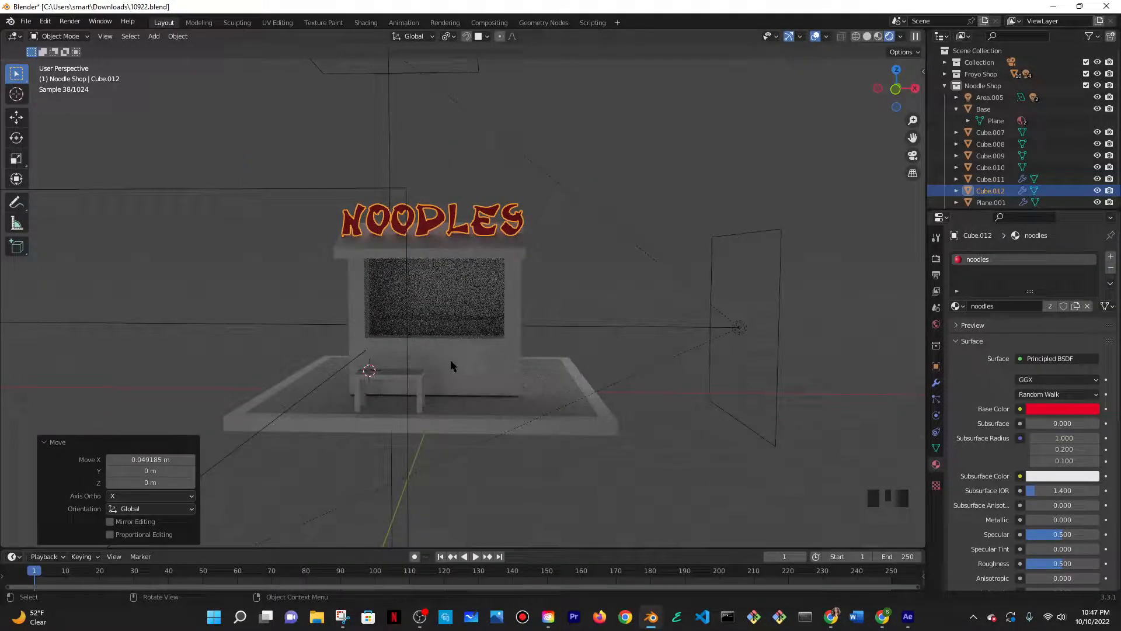
pyautogui.click(372, 340)
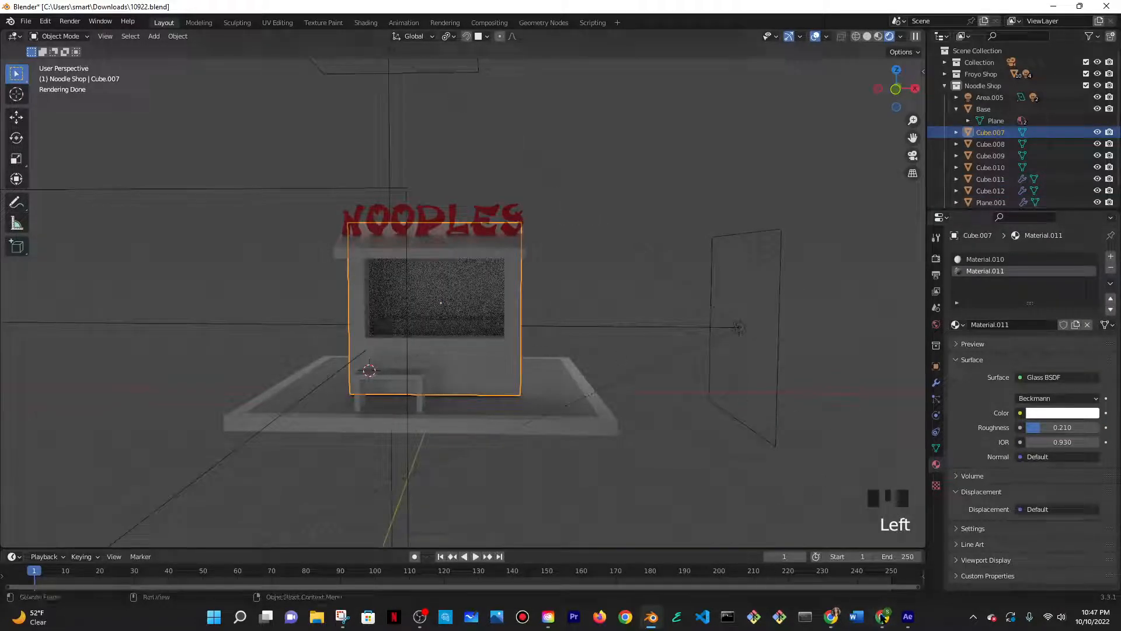
# - Switch to the Chrome window showing the Takeout font page on dafont.com
pyautogui.moveTo(883, 618)
pyautogui.moveTo(834, 575)
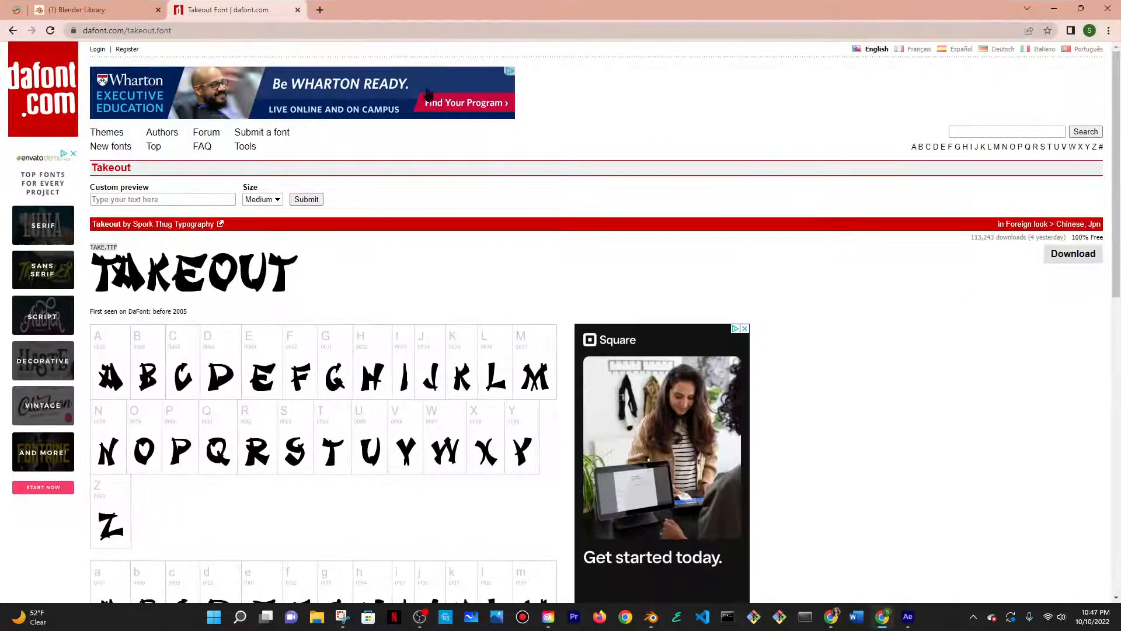
# - Find the ambientCG website through a web search for ambientcg in a new browser tab and open its full asset list
pyautogui.click(321, 10)
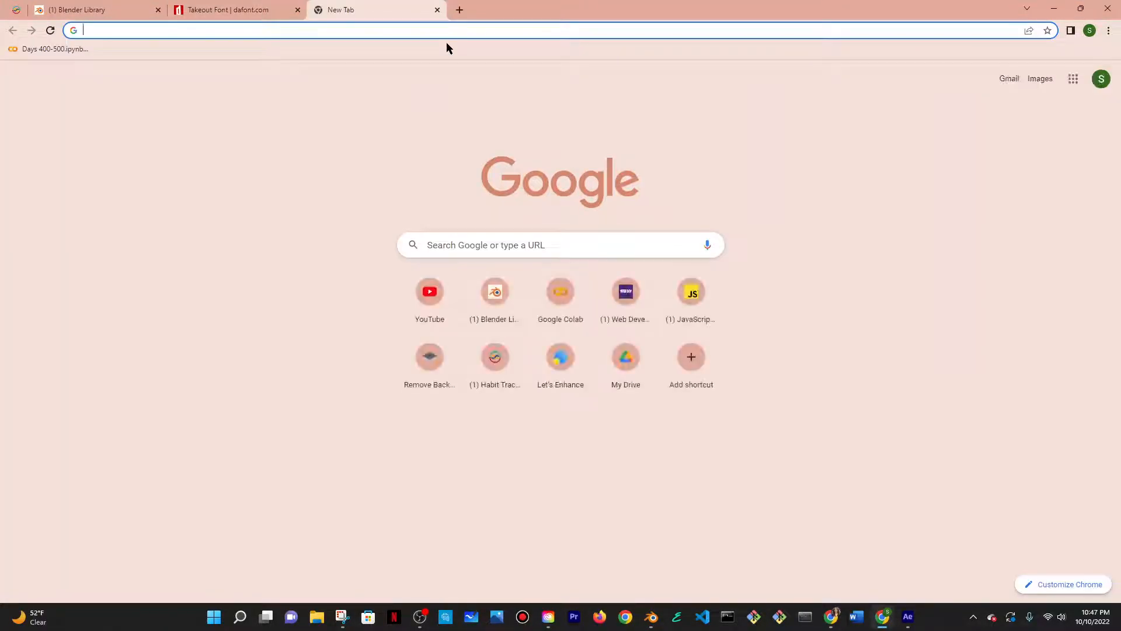
pyautogui.write('amvi')
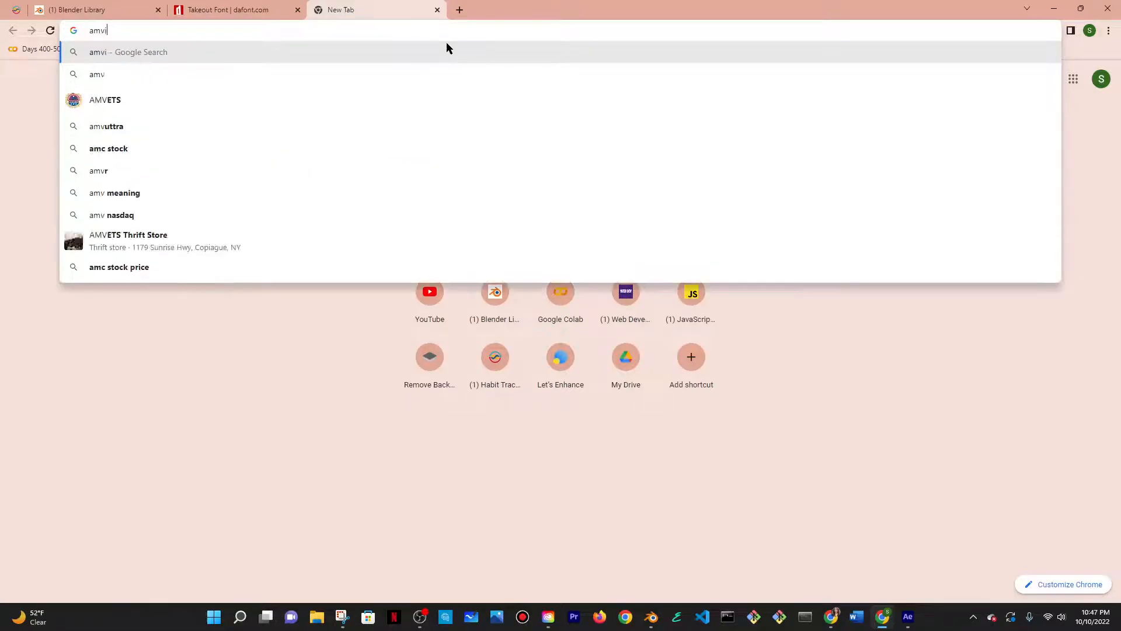
pyautogui.press('BackSpace')
pyautogui.press('BackSpace')
pyautogui.write('bient')
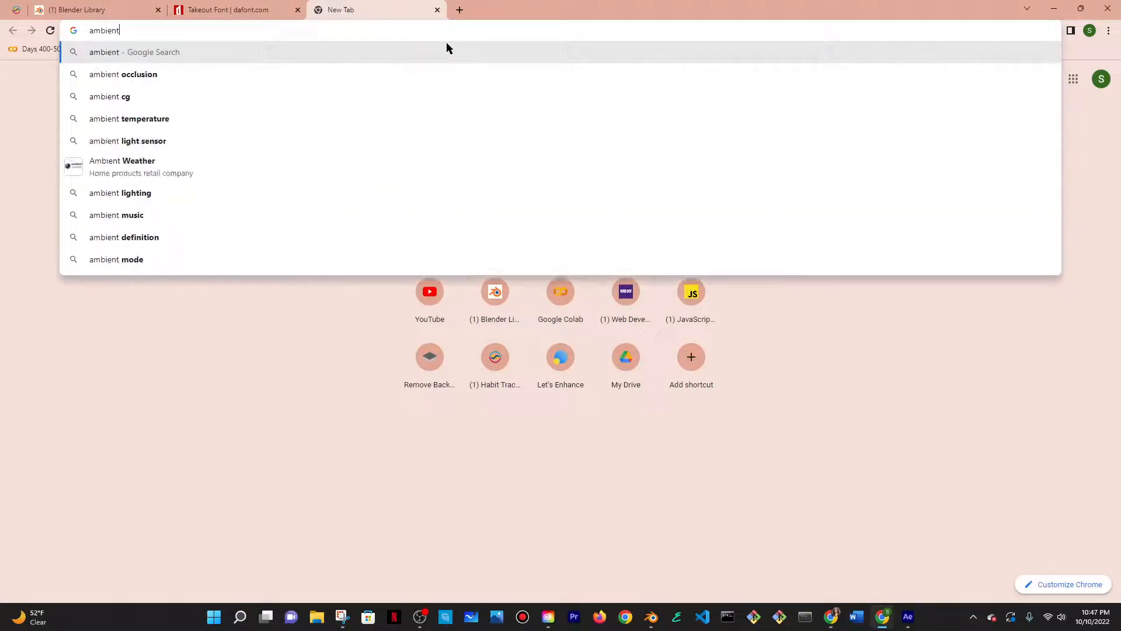
pyautogui.write('cg')
pyautogui.press('Return')
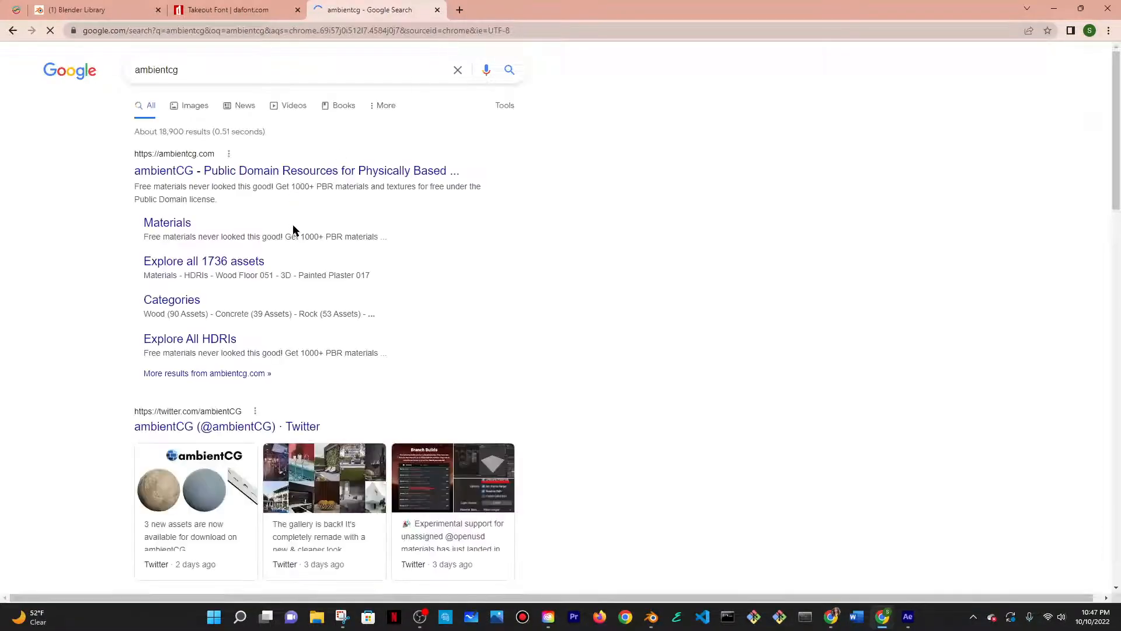
pyautogui.click(244, 171)
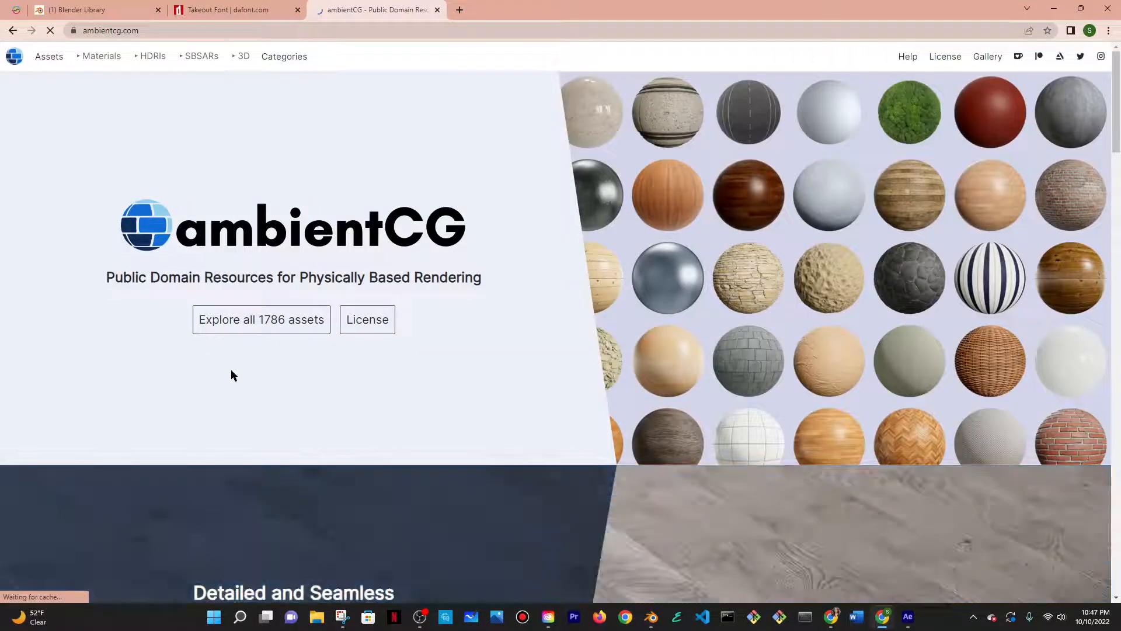
pyautogui.click(246, 319)
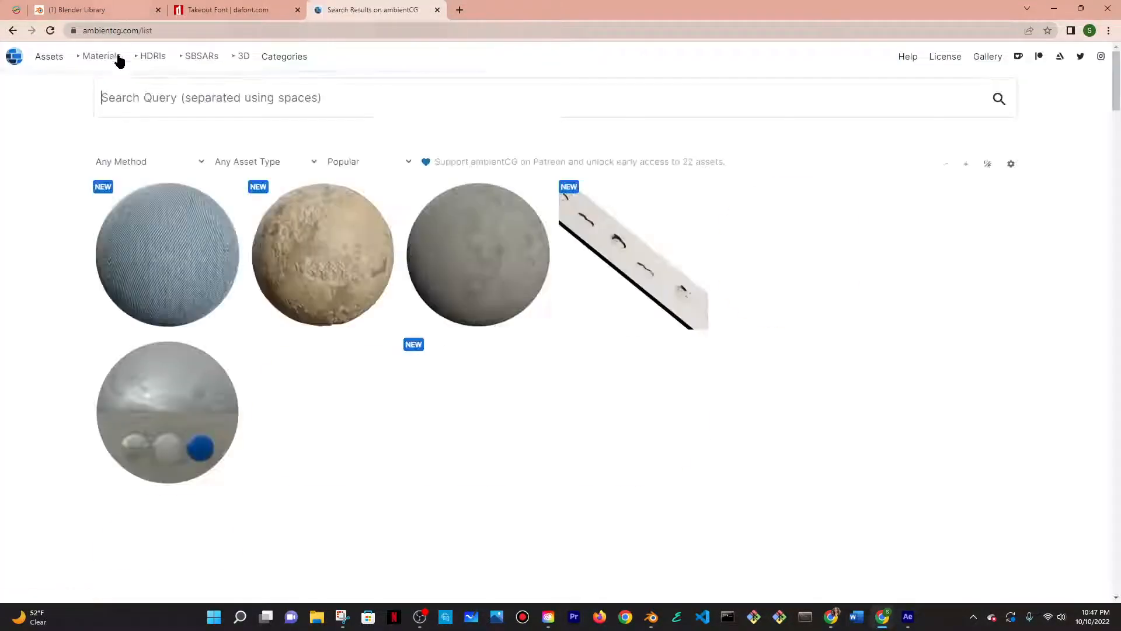
# - Find the Bricks 001 material by searching the assets for brick, and download its 4K-JPG archive
pyautogui.write('brick')
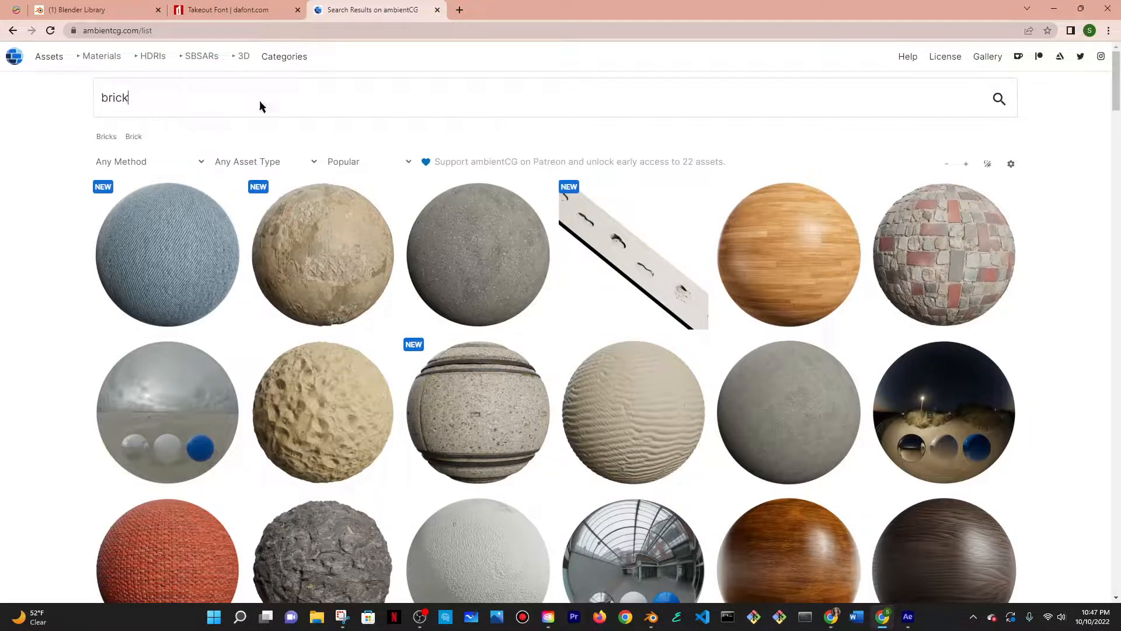
pyautogui.press('Return')
pyautogui.scroll(-6, 321, 265)
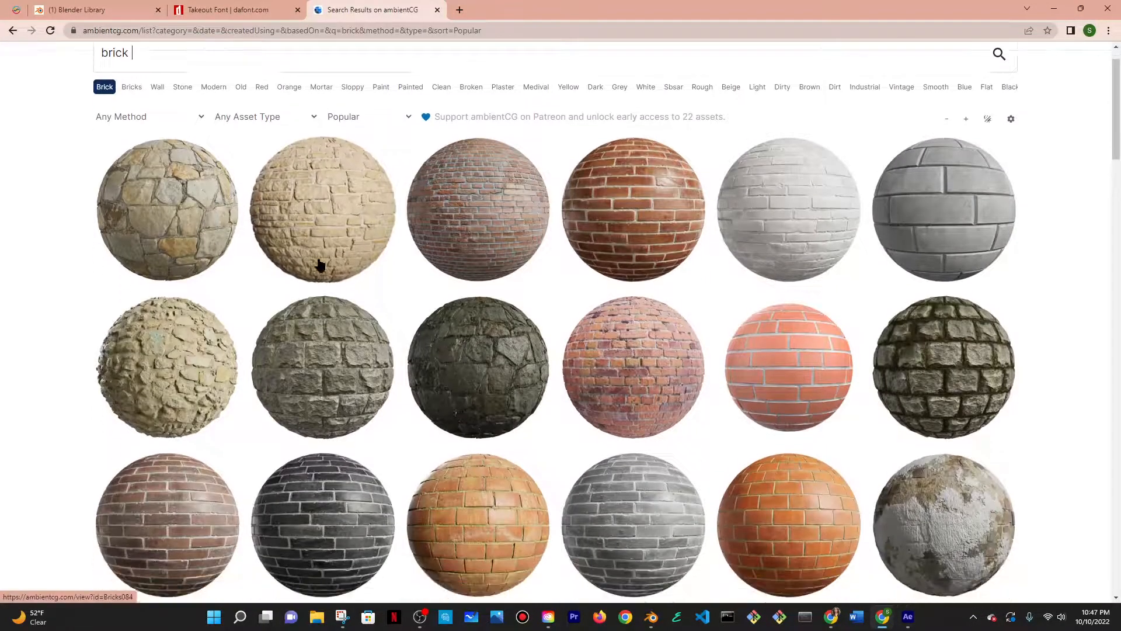
pyautogui.scroll(-14, 302, 199)
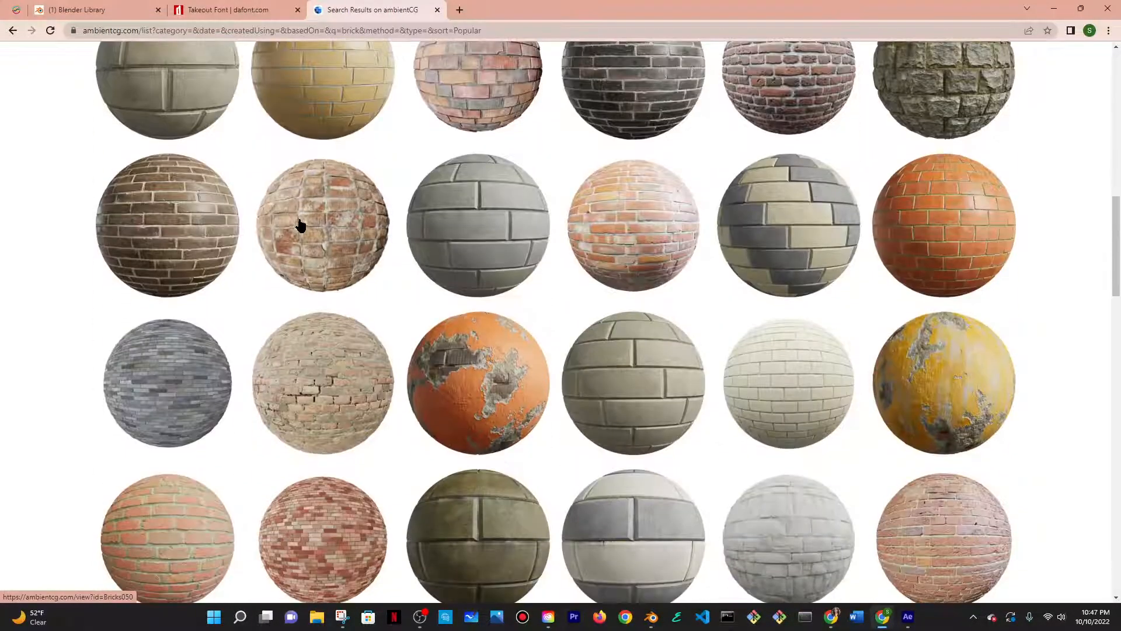
pyautogui.scroll(-4, 297, 220)
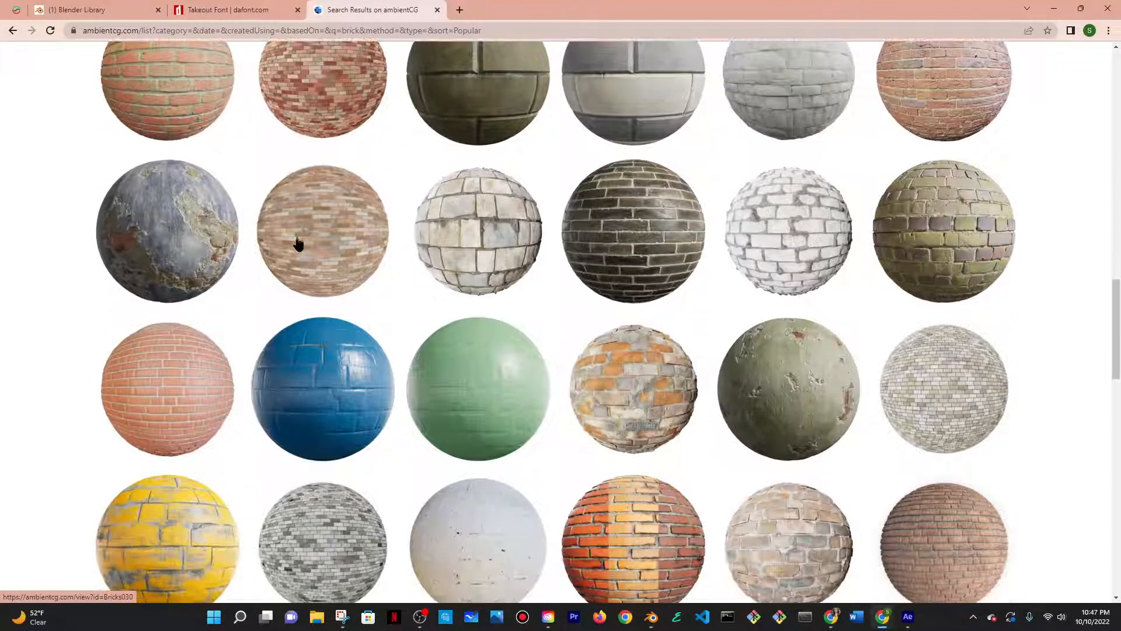
pyautogui.scroll(2, 327, 220)
pyautogui.scroll(-7, 339, 213)
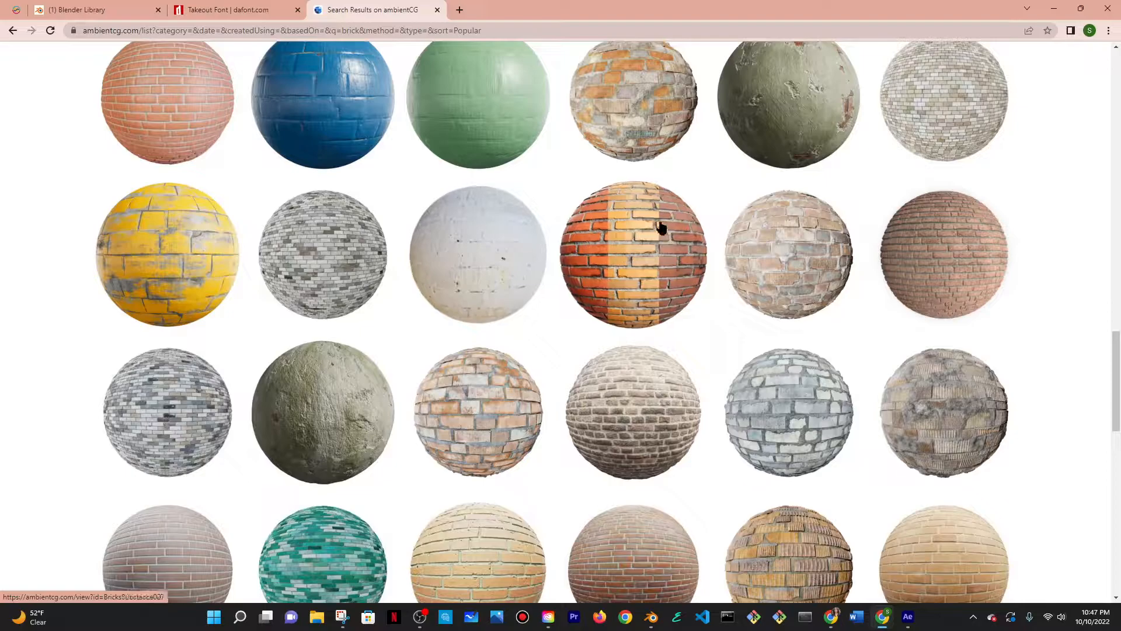
pyautogui.scroll(-11, 640, 231)
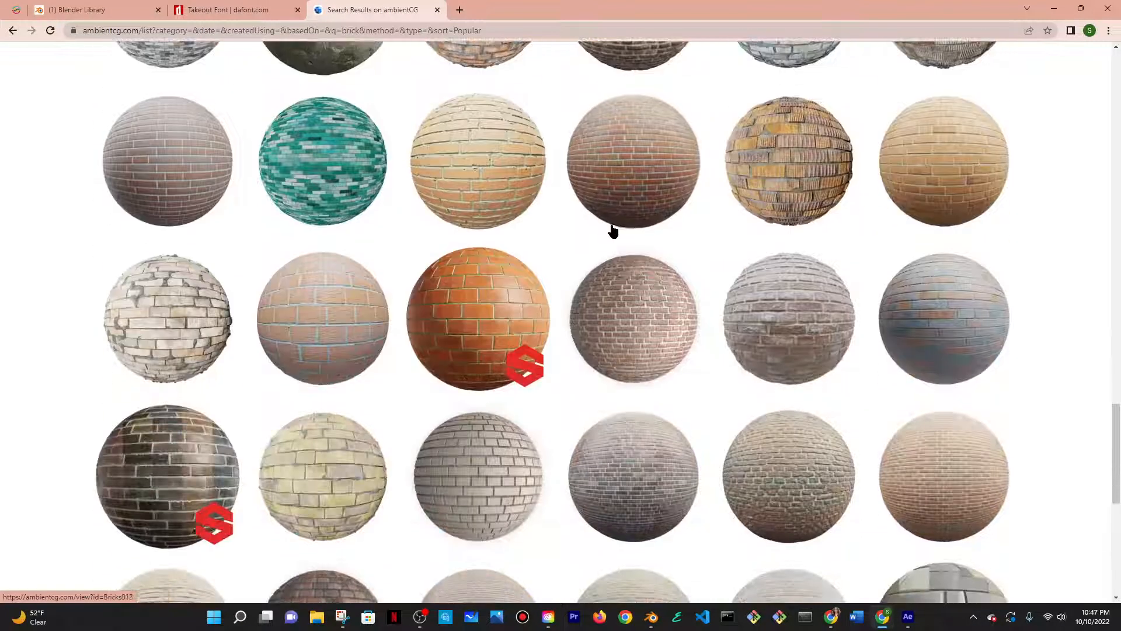
pyautogui.scroll(-2, 355, 232)
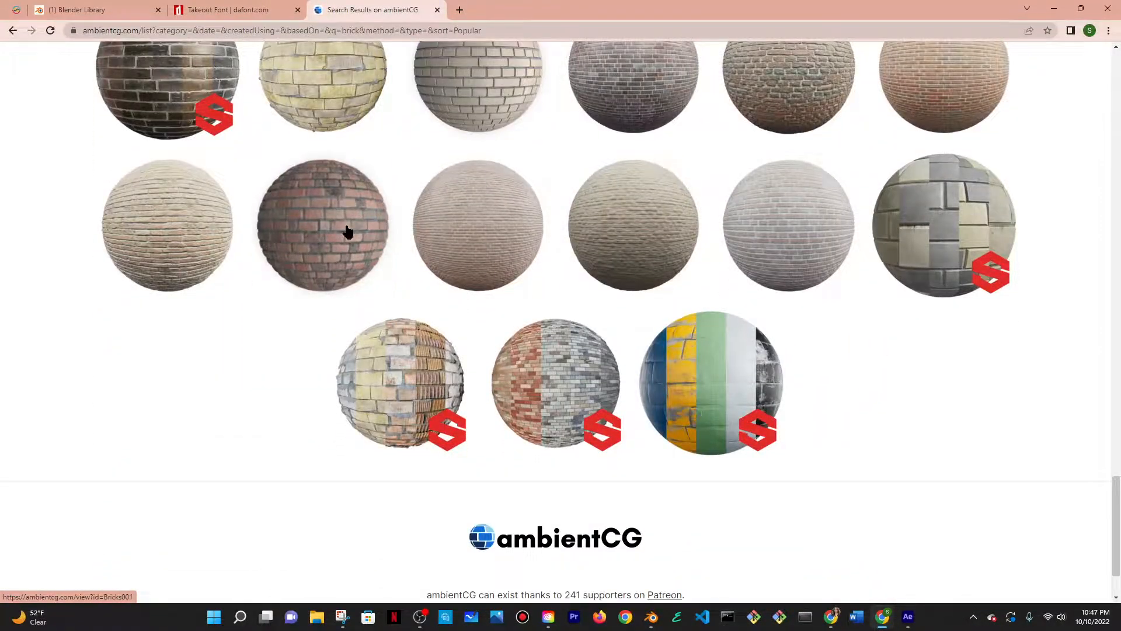
pyautogui.click(347, 232)
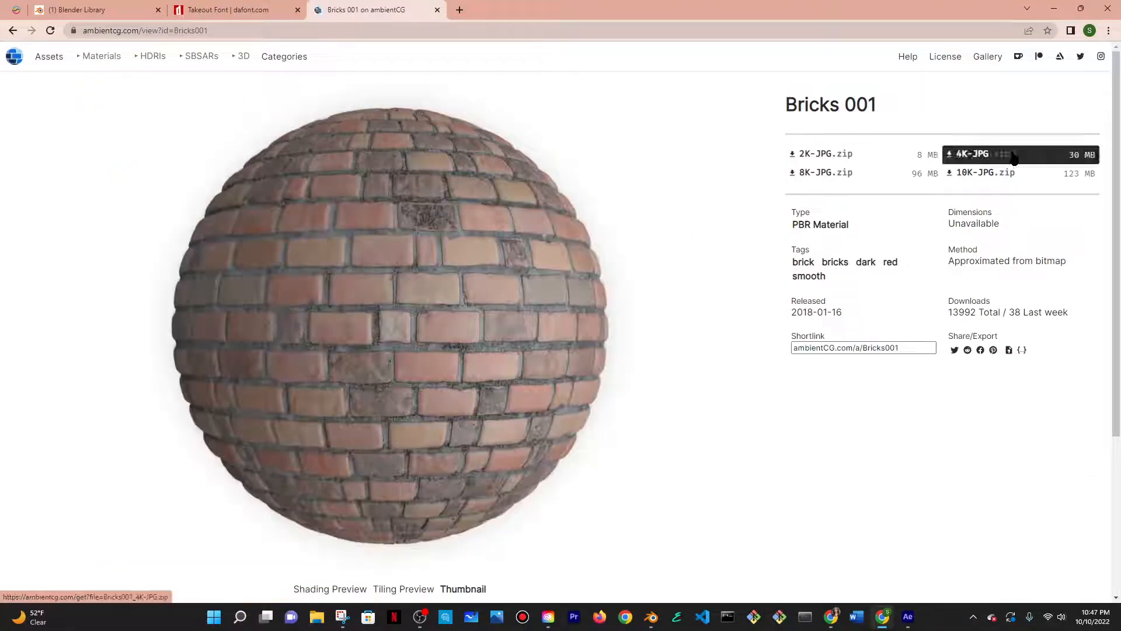
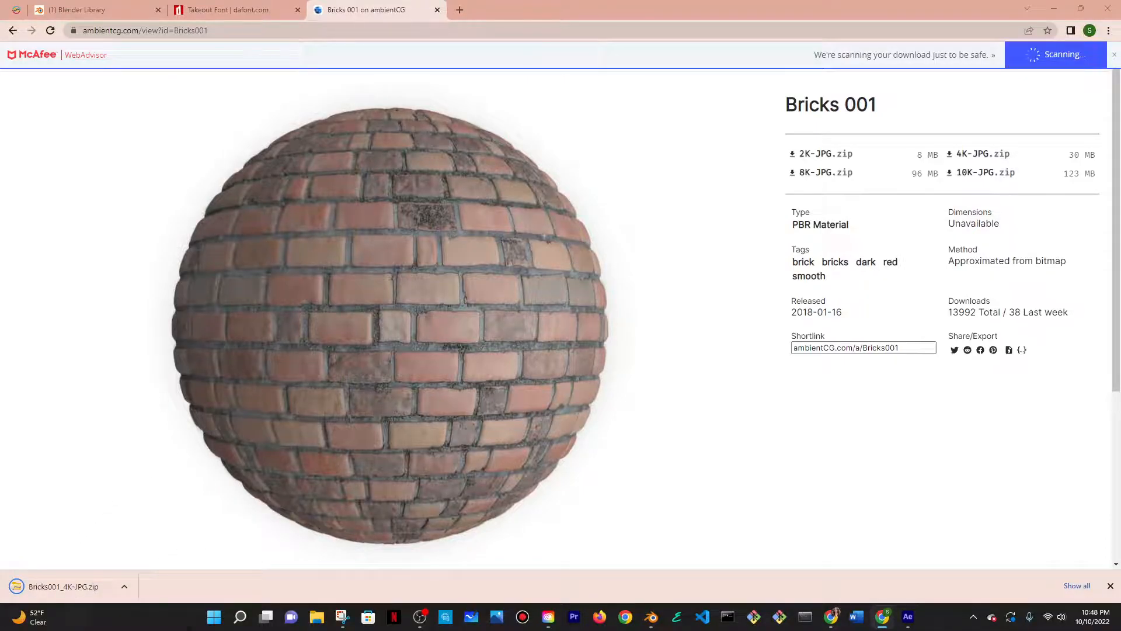
# - Open the downloaded Bricks001_4K-JPG archive and go to the Desktop folder
pyautogui.click(91, 587)
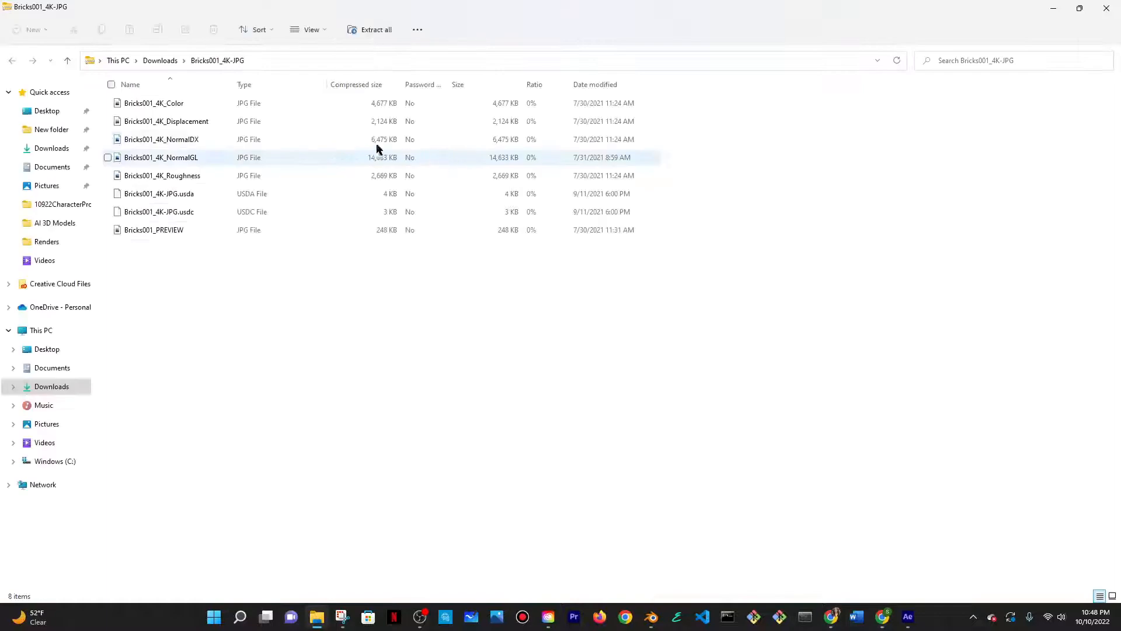
pyautogui.click(58, 112)
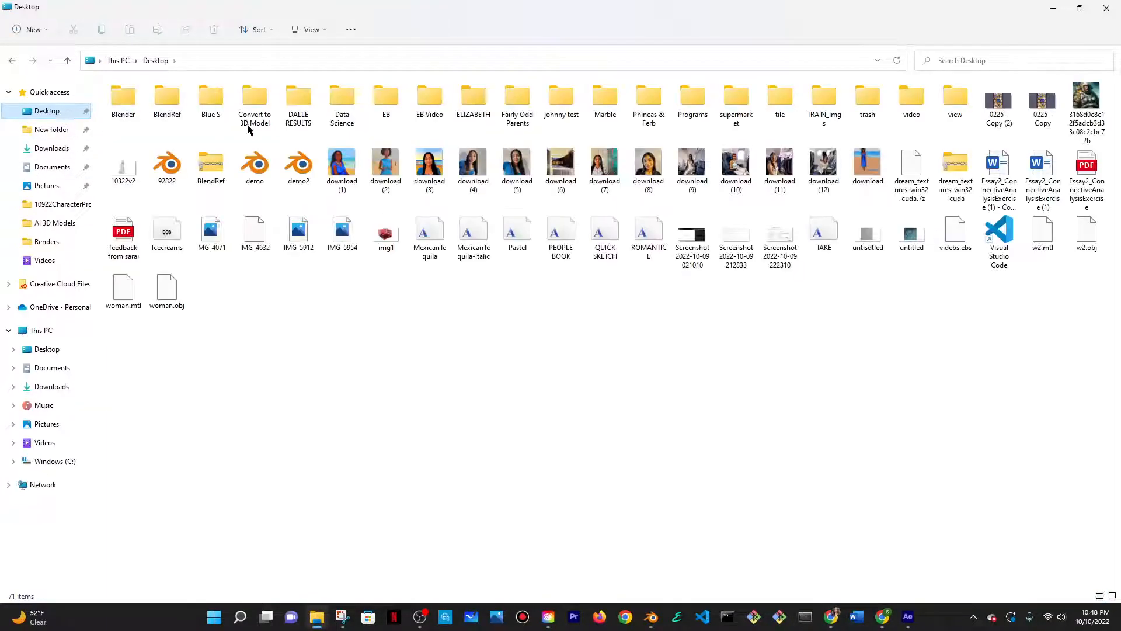
pyautogui.moveTo(1098, 323); pyautogui.dragTo(109, 144)
pyautogui.click(965, 307)
pyautogui.moveTo(1118, 333); pyautogui.dragTo(11, 142)
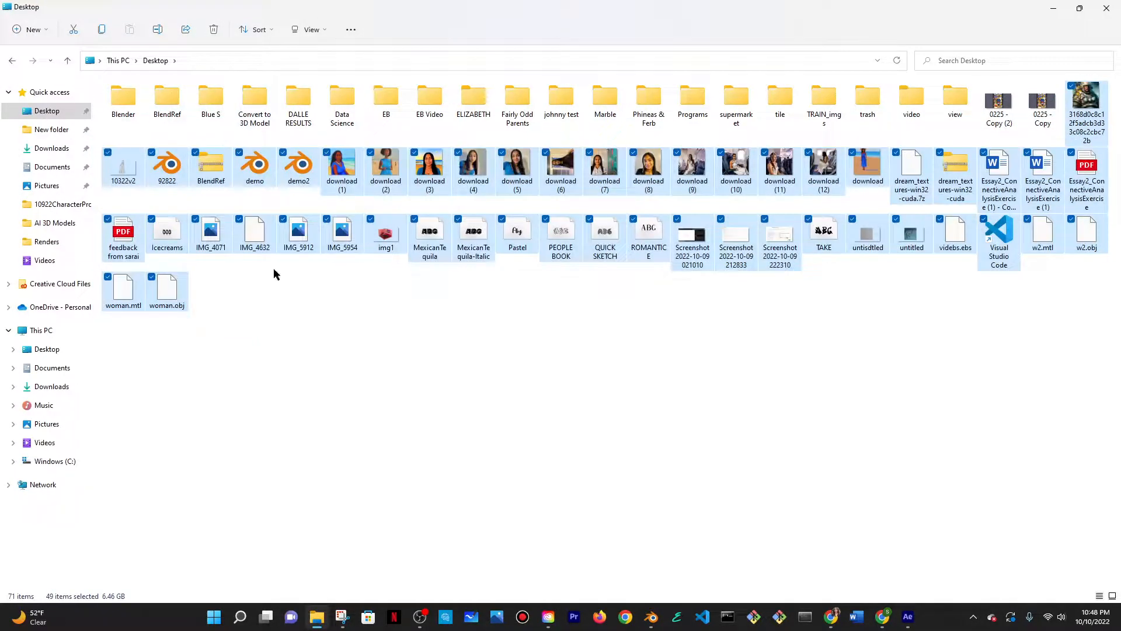
pyautogui.click(284, 296)
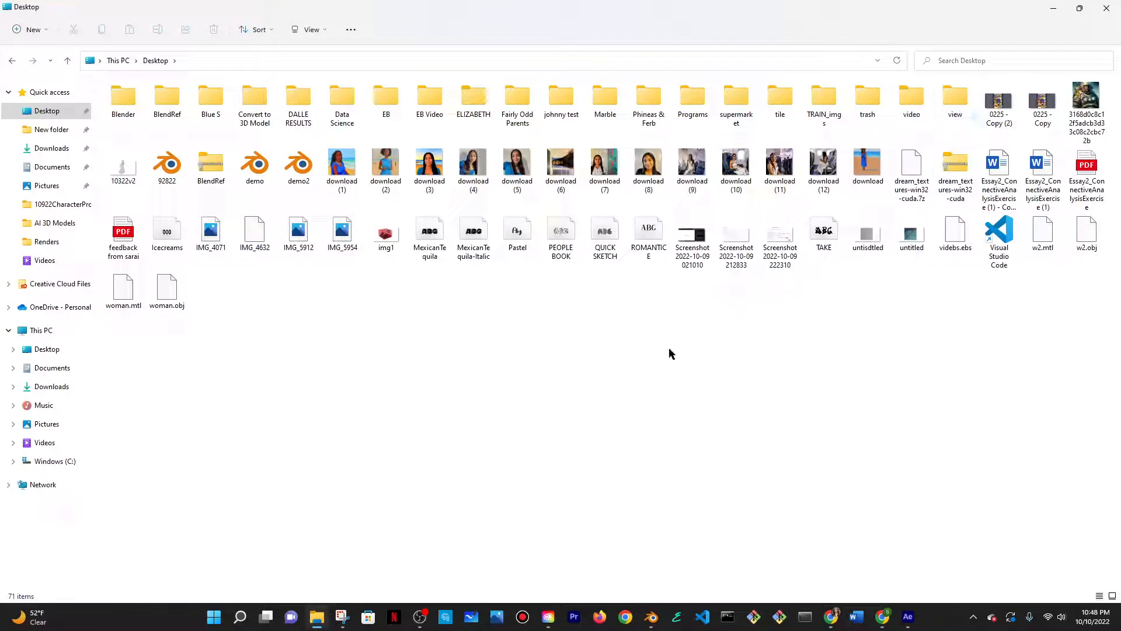
# - Move all loose files on the Desktop into the view folder and create a new folder named brick
pyautogui.moveTo(1102, 374); pyautogui.dragTo(93, 146)
pyautogui.moveTo(255, 169); pyautogui.dragTo(964, 97)
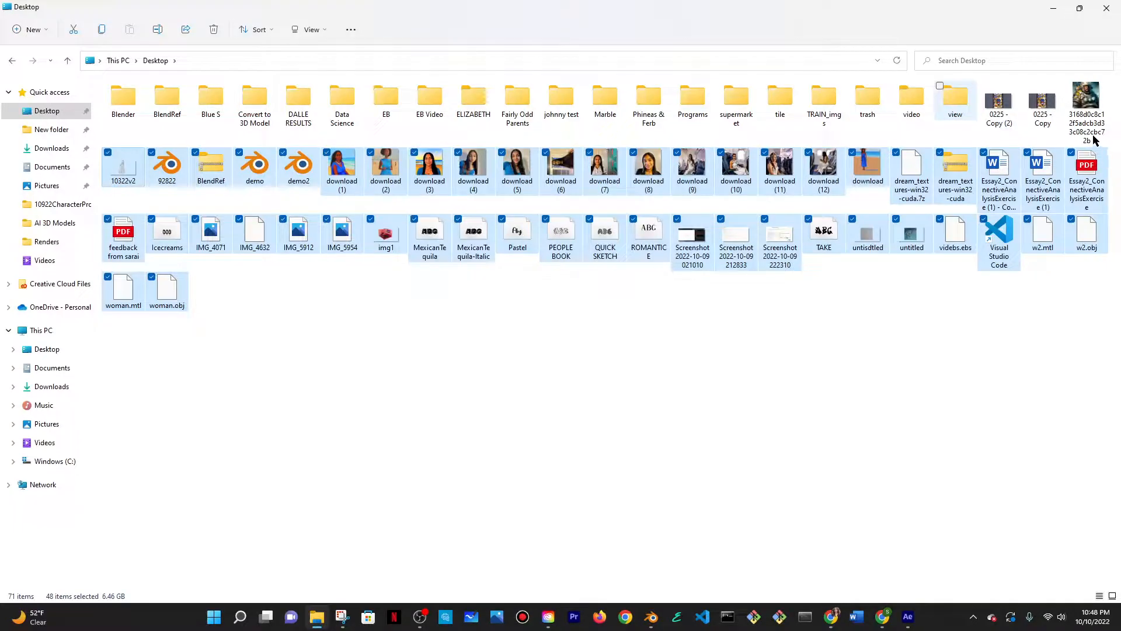
pyautogui.moveTo(1013, 111); pyautogui.dragTo(955, 99)
pyautogui.click(33, 30)
pyautogui.click(43, 54)
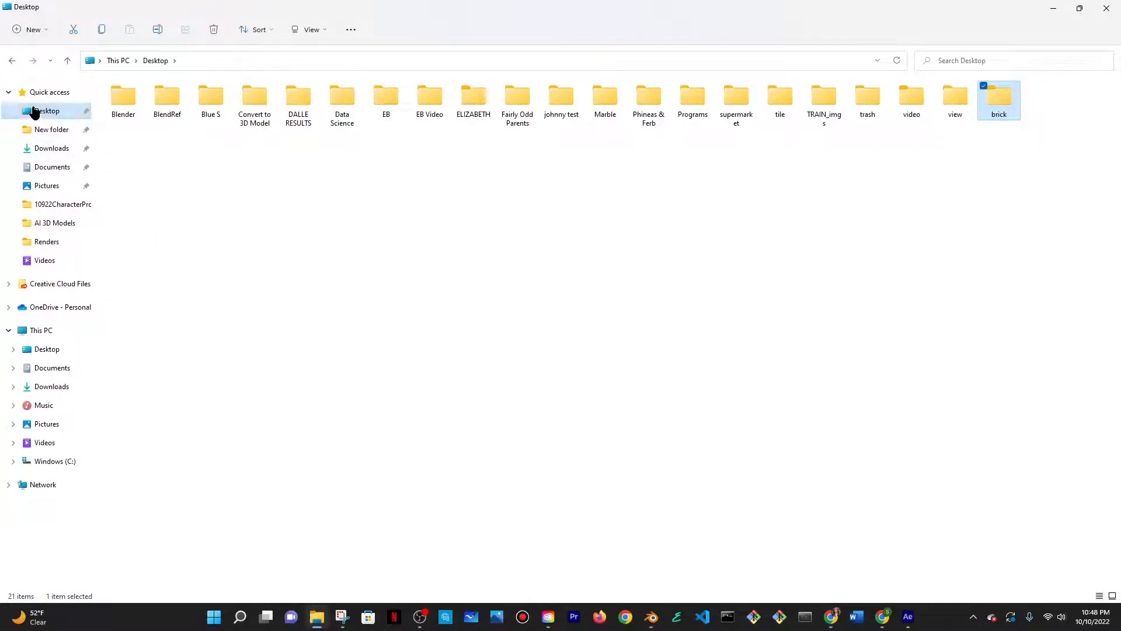
# - Copy all files from the Bricks001_4K-JPG archive to the Desktop and move them into the brick folder
pyautogui.click(12, 60)
pyautogui.moveTo(376, 304); pyautogui.dragTo(51, 113)
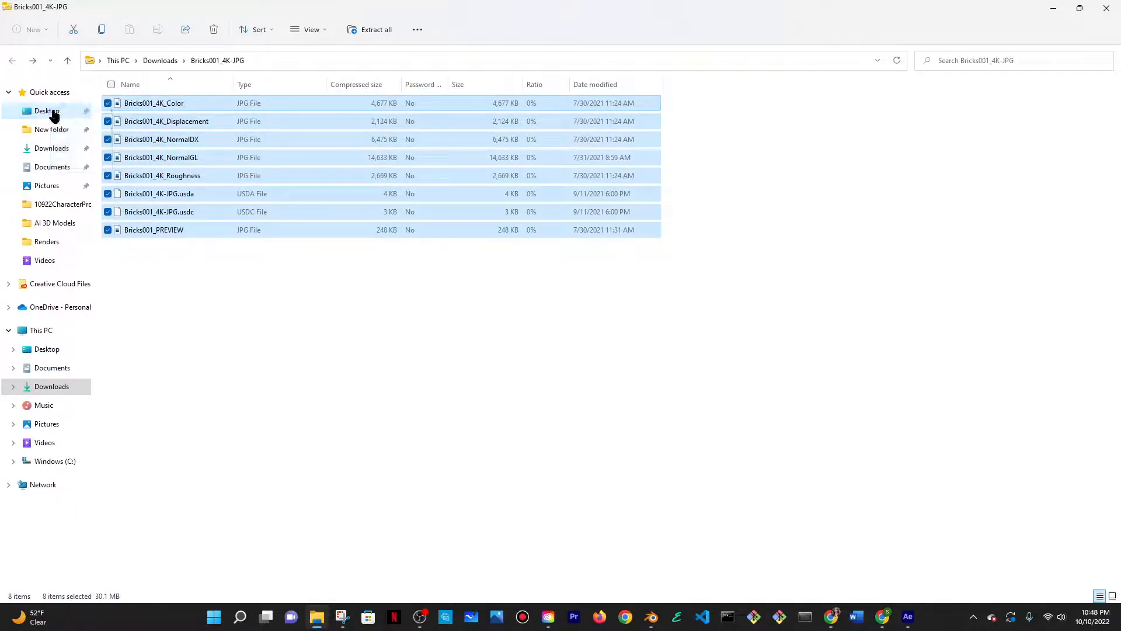
pyautogui.click(52, 112)
pyautogui.moveTo(615, 199); pyautogui.dragTo(265, 117)
pyautogui.moveTo(1077, 157); pyautogui.dragTo(293, 104)
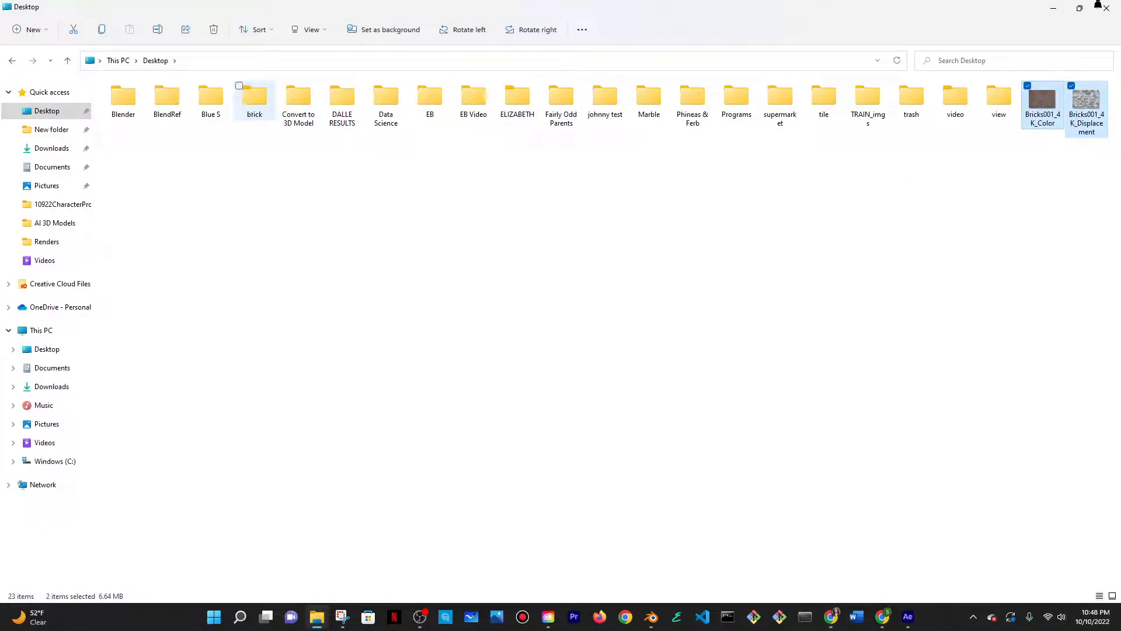
# - Switch back to Blender and check the Node Wrangler add-on in the preferences by searching for node w
pyautogui.click(1061, 6)
pyautogui.click(1051, 6)
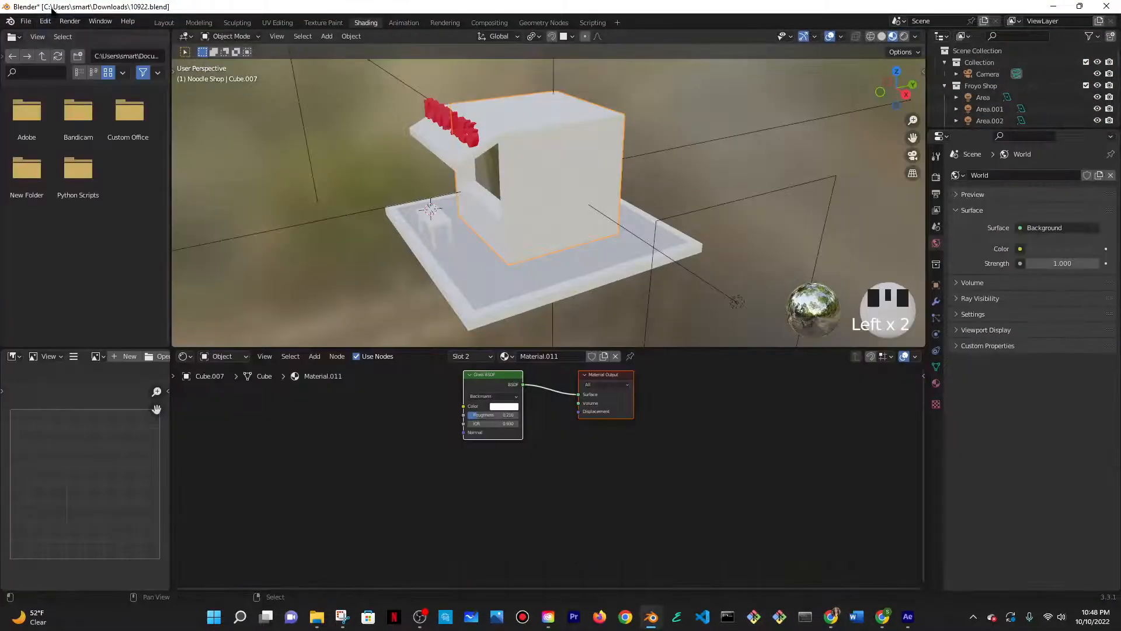
pyautogui.click(43, 19)
pyautogui.click(84, 187)
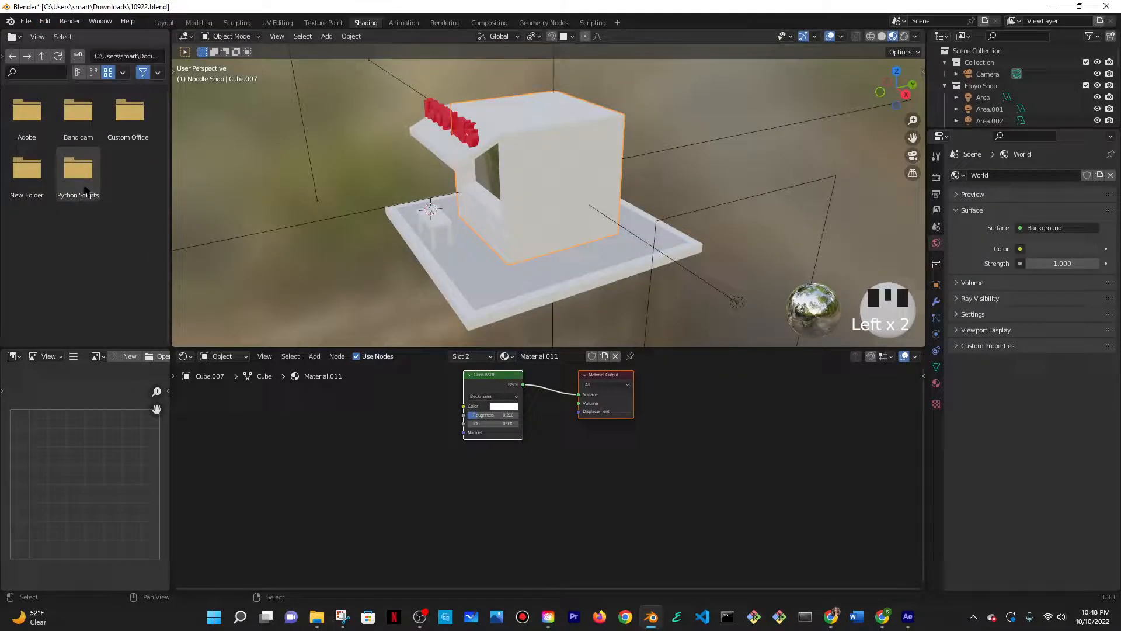
pyautogui.click(46, 21)
pyautogui.click(87, 188)
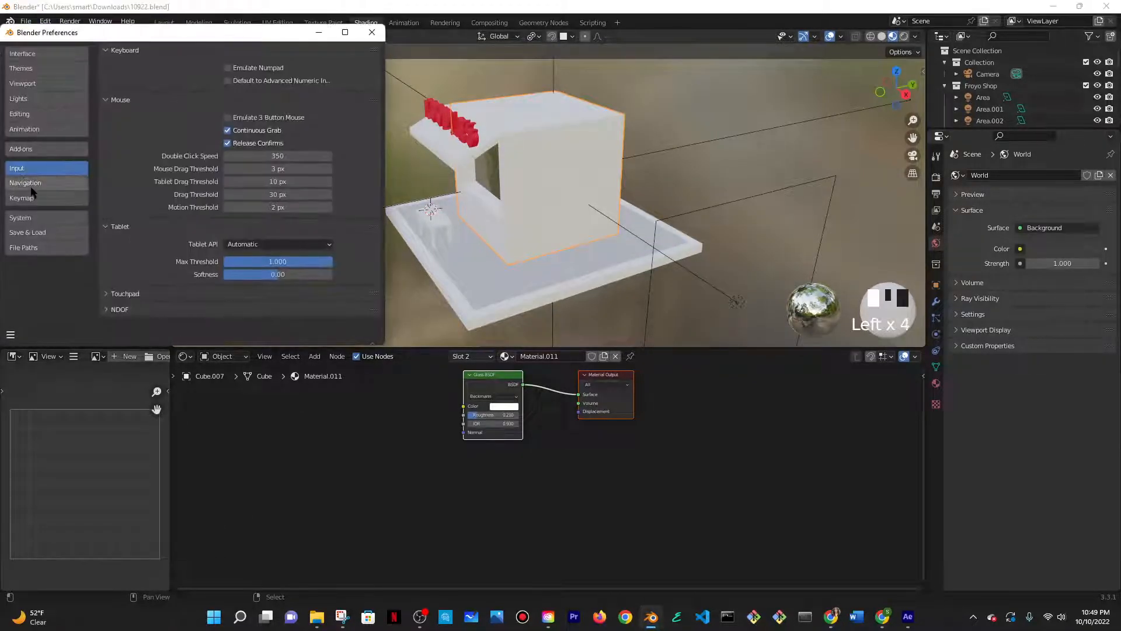
pyautogui.click(46, 150)
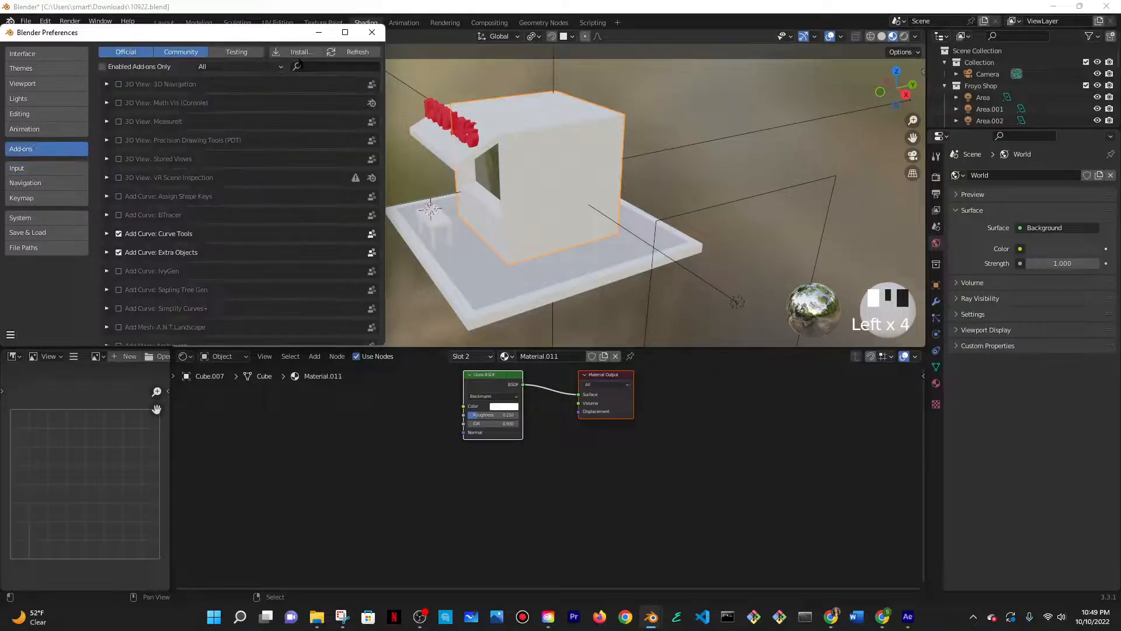
pyautogui.write('node w')
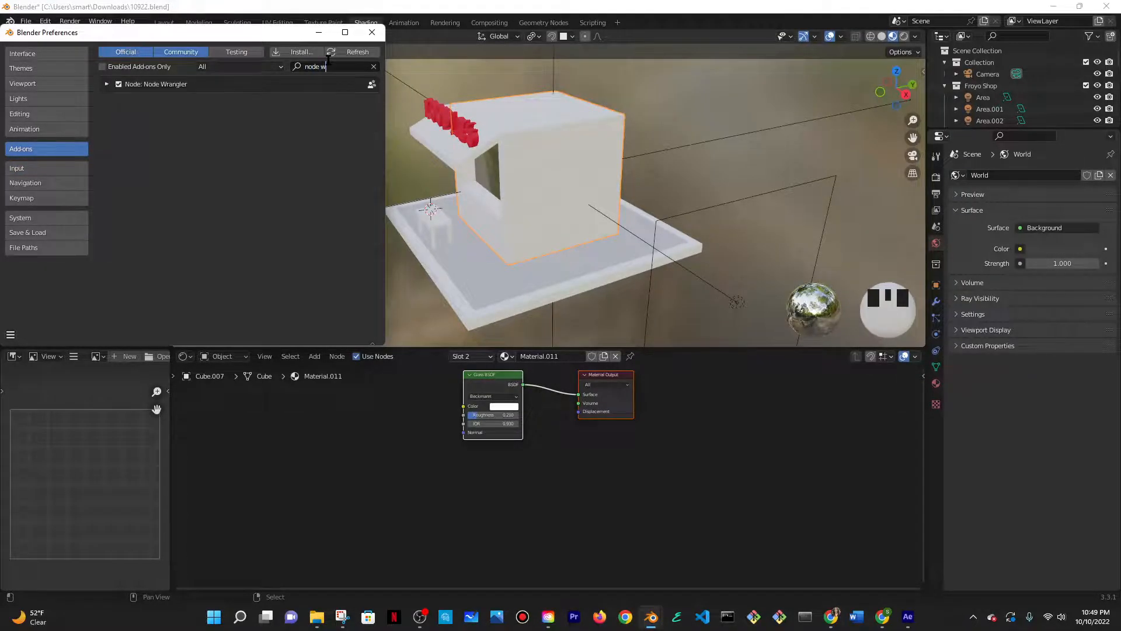
pyautogui.click(374, 33)
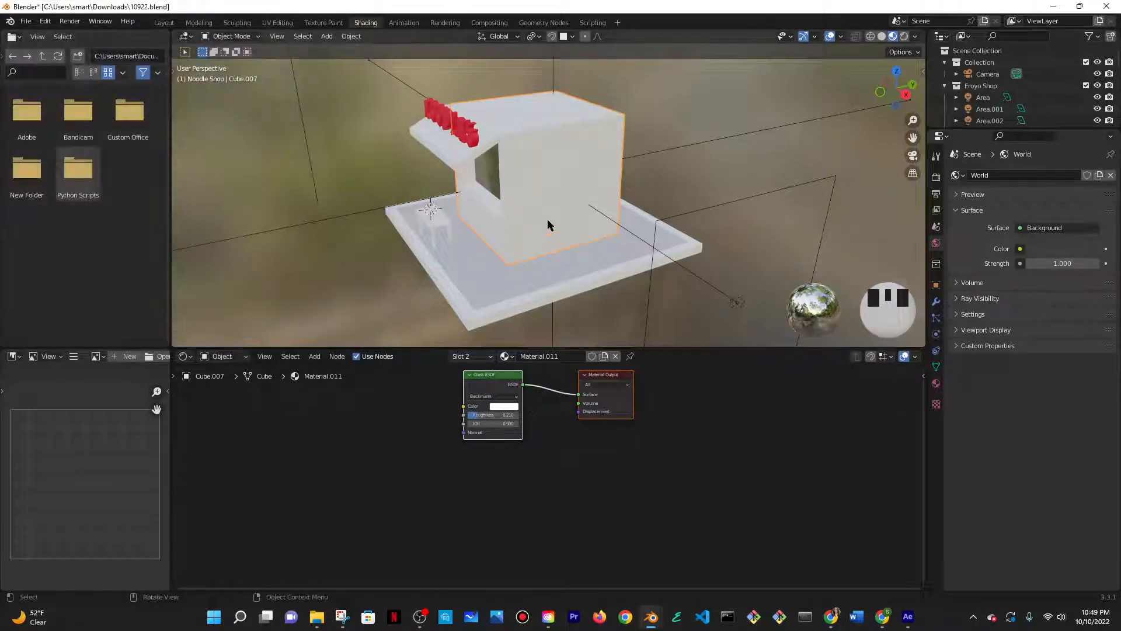
# - Show the nodes of the shop body's Material.010 and move the Principled BSDF node farther from the Material Output
pyautogui.moveTo(566, 235); pyautogui.dragTo(633, 245, button='middle')
pyautogui.scroll(5, 576, 449)
pyautogui.moveTo(576, 448); pyautogui.dragTo(634, 512, button='middle')
pyautogui.moveTo(592, 159); pyautogui.dragTo(701, 257, button='middle')
pyautogui.scroll(4, 592, 250)
pyautogui.click(526, 437)
pyautogui.scroll(-3, 526, 436)
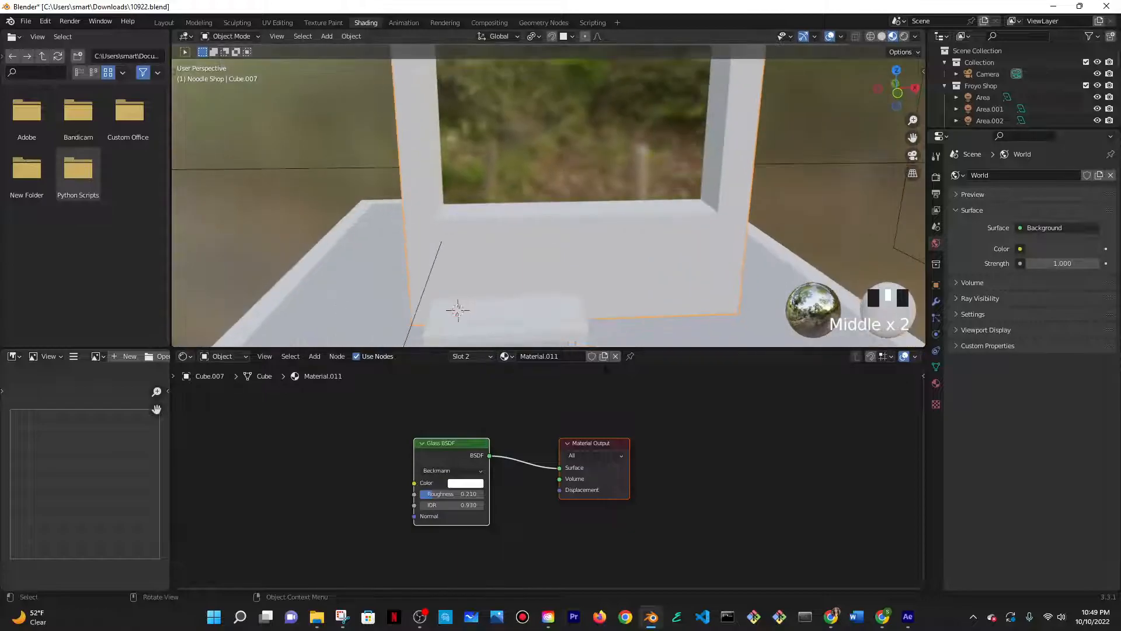
pyautogui.click(936, 383)
pyautogui.click(987, 178)
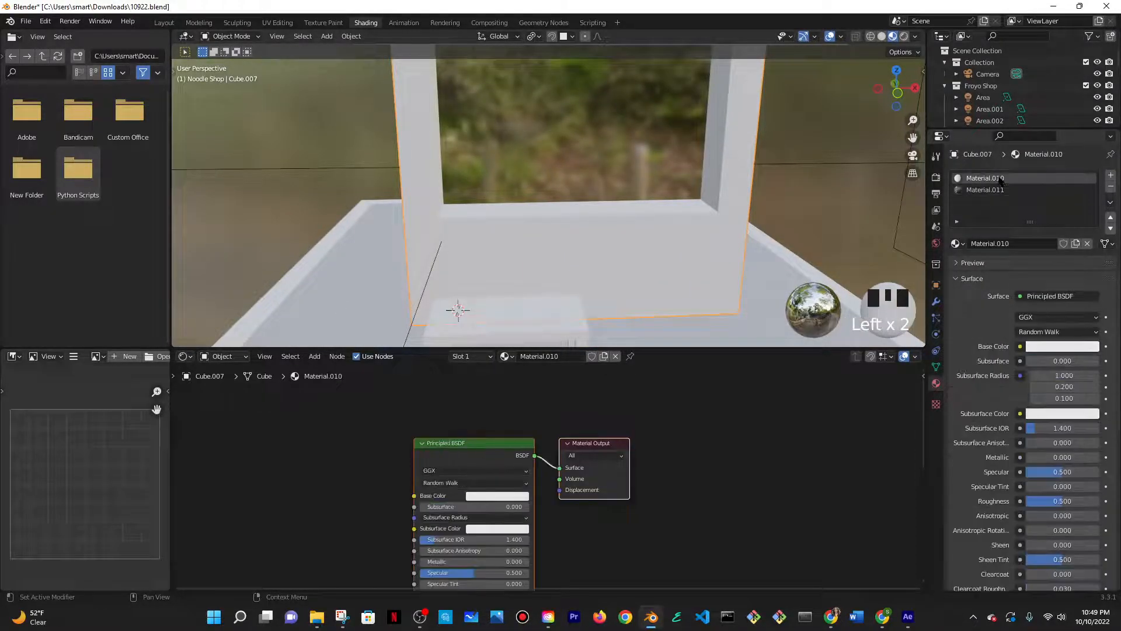
pyautogui.scroll(5, 660, 461)
pyautogui.moveTo(658, 458); pyautogui.dragTo(772, 519, button='middle')
pyautogui.click(580, 417)
pyautogui.moveTo(572, 419); pyautogui.dragTo(505, 420)
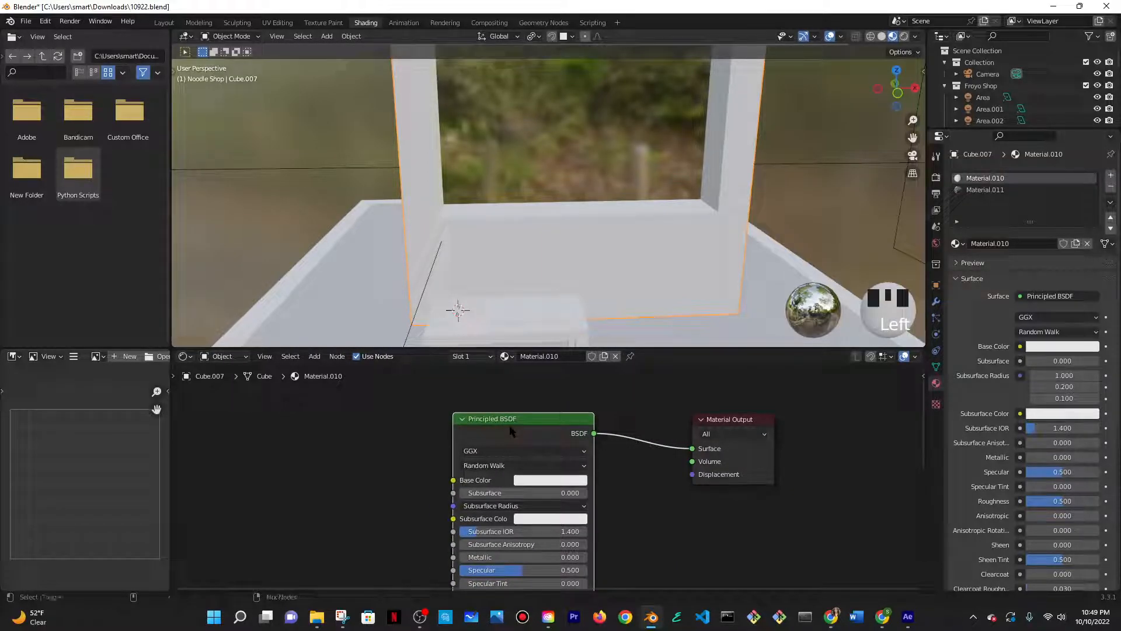
# - Run the Principled Texture Setup on the Principled BSDF with all files from the Desktop's brick folder
pyautogui.hotkey('ctrl', 'shift', 't')
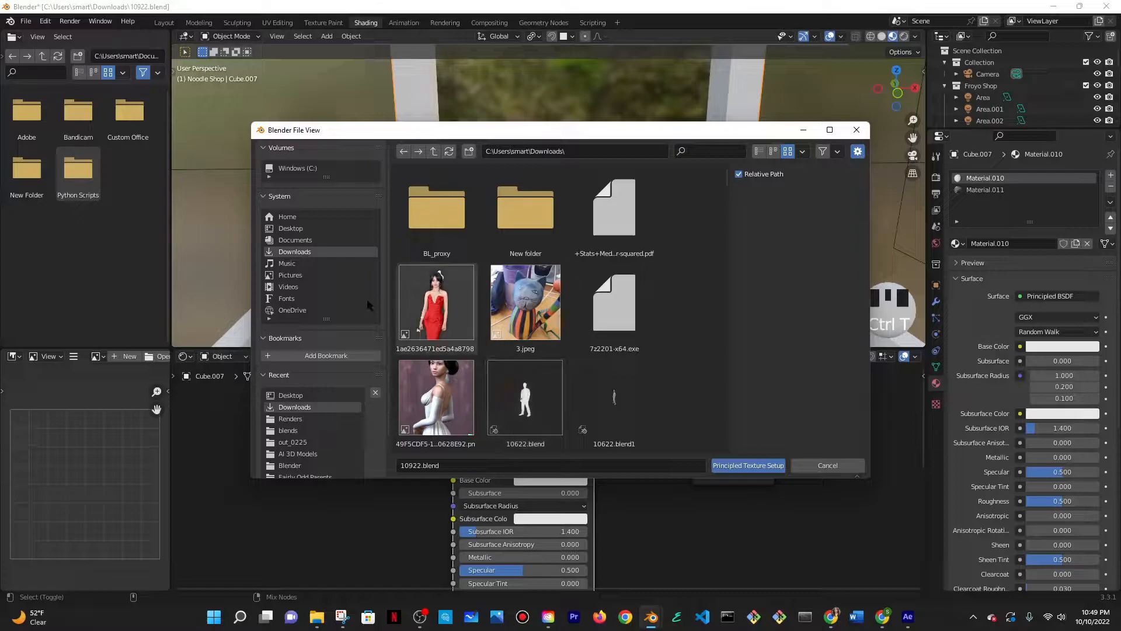
pyautogui.click(294, 229)
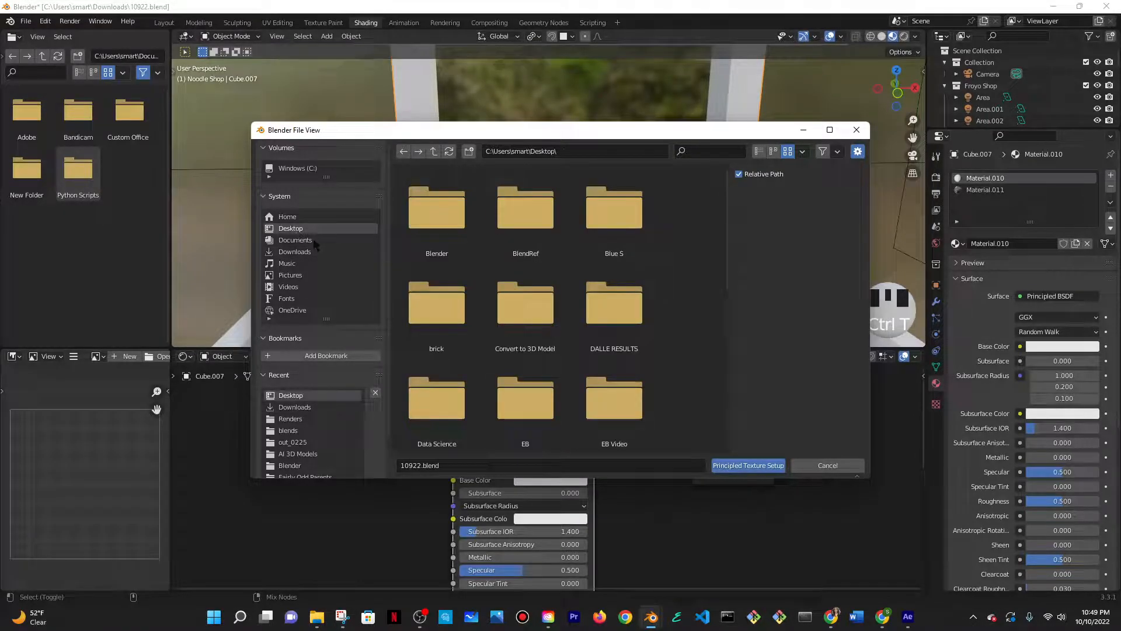
pyautogui.click(314, 242)
pyautogui.click(318, 254)
pyautogui.click(316, 241)
pyautogui.click(310, 218)
pyautogui.click(301, 230)
pyautogui.scroll(-1, 620, 261)
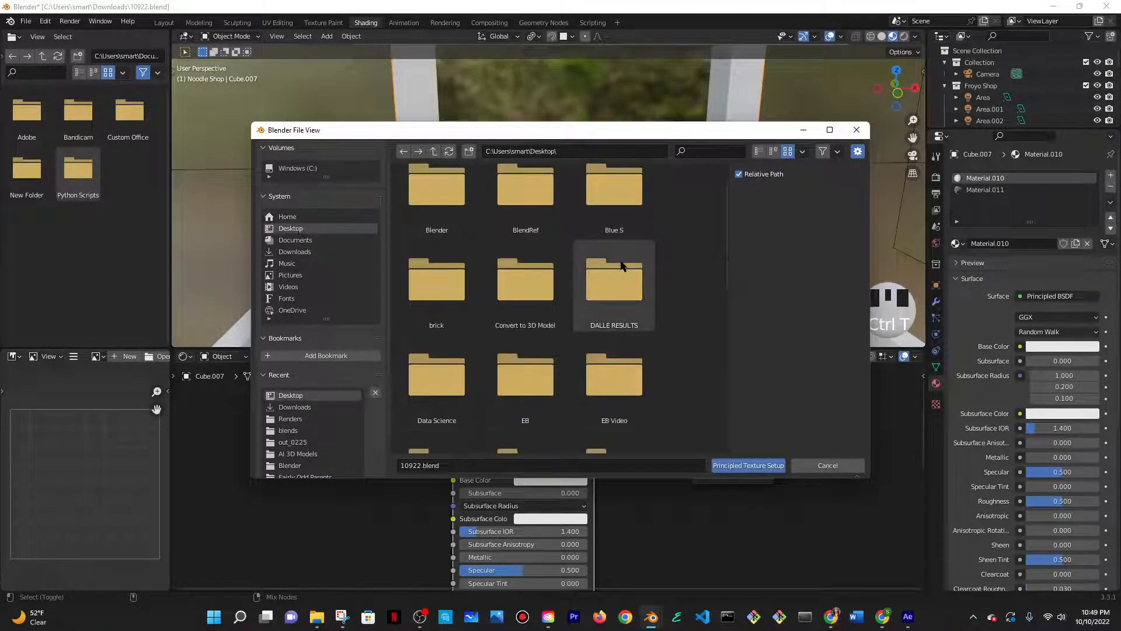
pyautogui.doubleClick(437, 283)
pyautogui.click(427, 246)
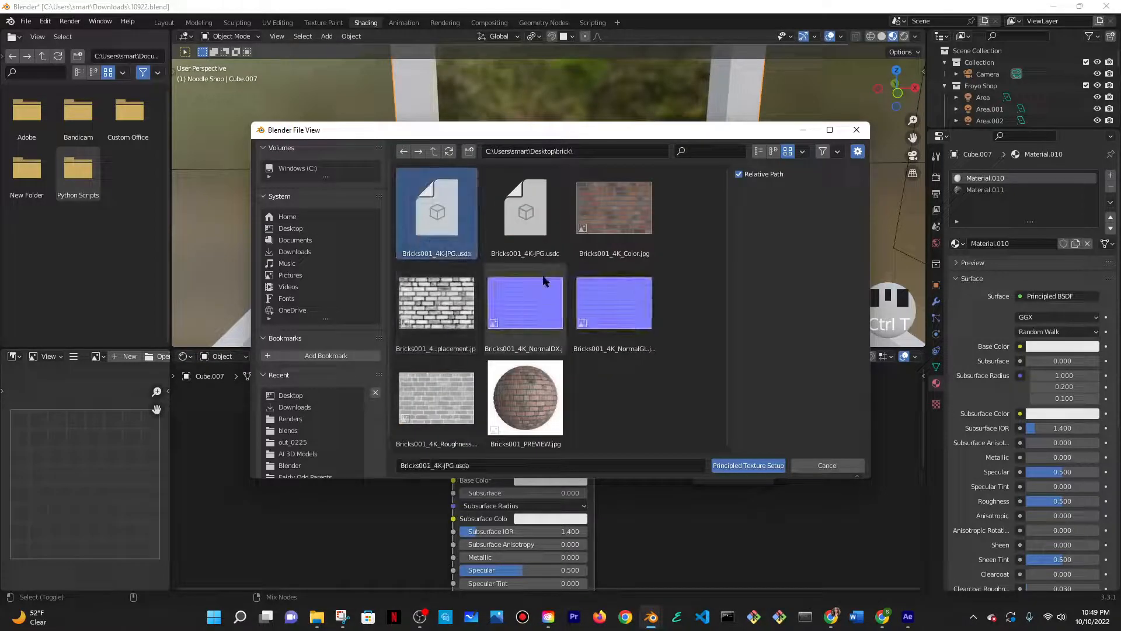
pyautogui.press('a')
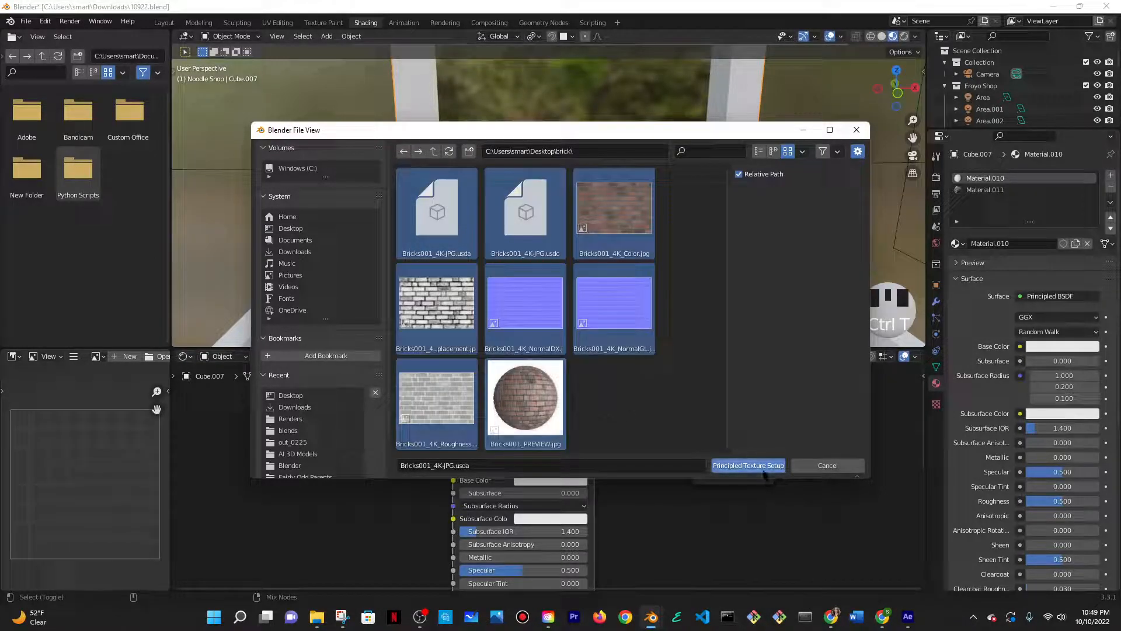
pyautogui.click(762, 467)
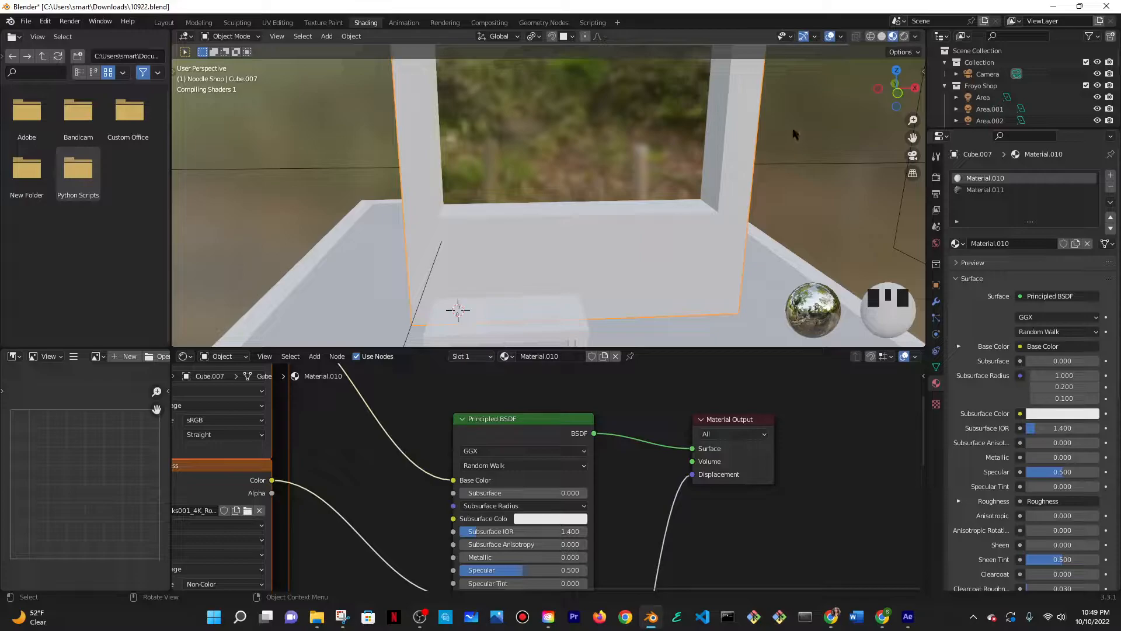
# - Save the file and examine the brick texture's scale on the shop's front and side walls
pyautogui.scroll(-5, 793, 127)
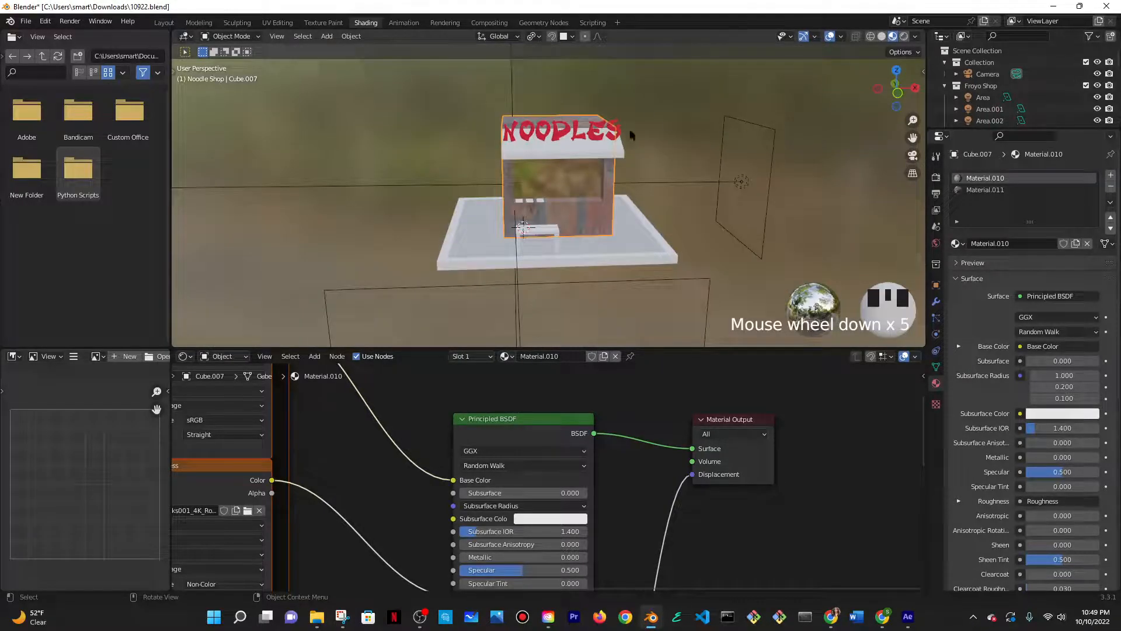
pyautogui.scroll(7, 651, 222)
pyautogui.scroll(-3, 650, 222)
pyautogui.moveTo(650, 222); pyautogui.dragTo(658, 248, button='middle')
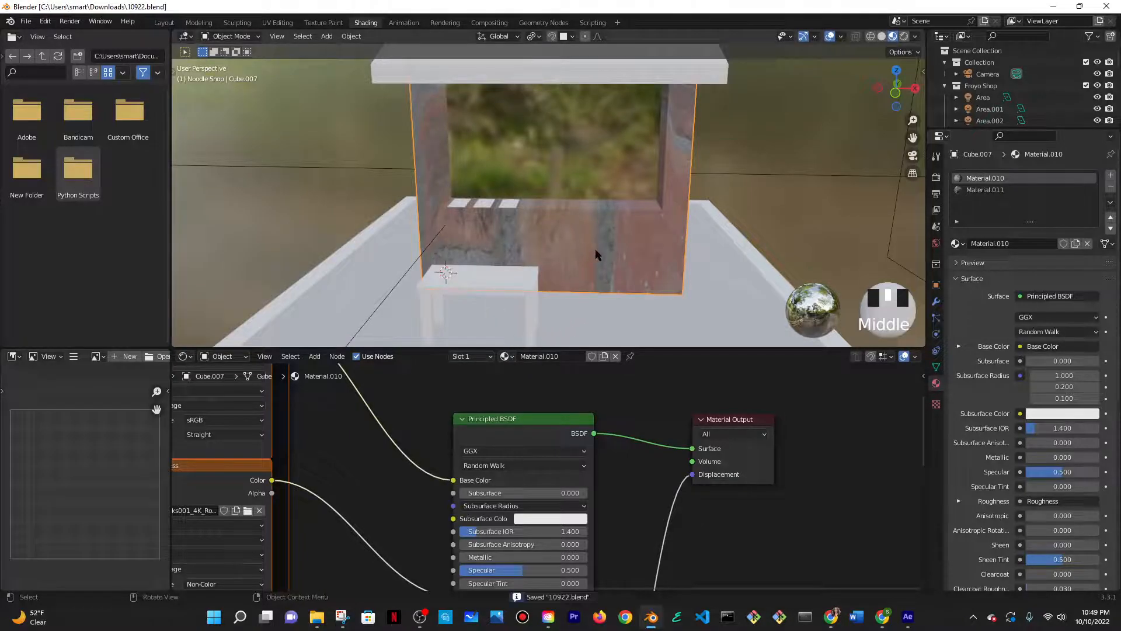
pyautogui.moveTo(651, 231); pyautogui.dragTo(618, 229, button='middle')
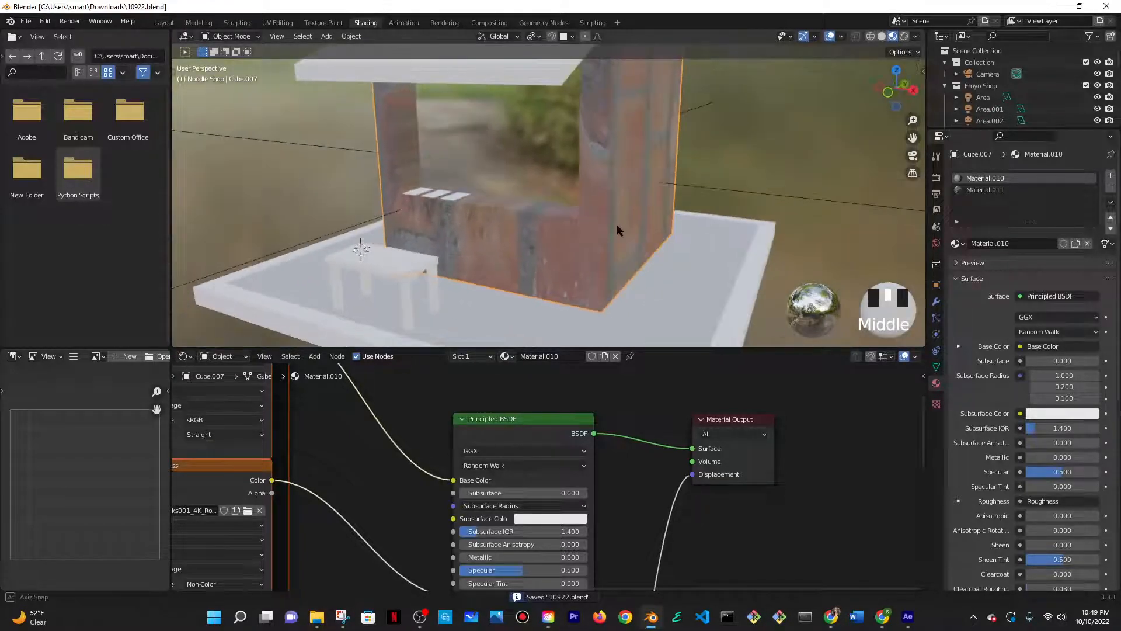
pyautogui.moveTo(559, 116); pyautogui.dragTo(527, 114, button='middle')
pyautogui.scroll(-3, 527, 112)
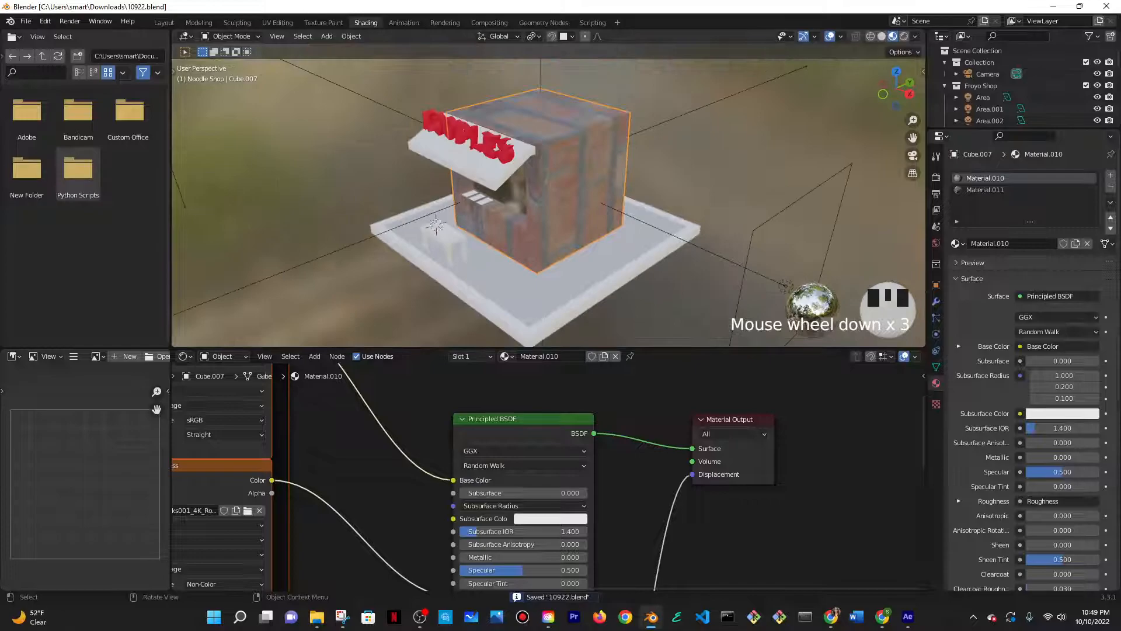
# - Switch to the UV Editing workspace and show the noodle shop in material preview shading
pyautogui.click(278, 23)
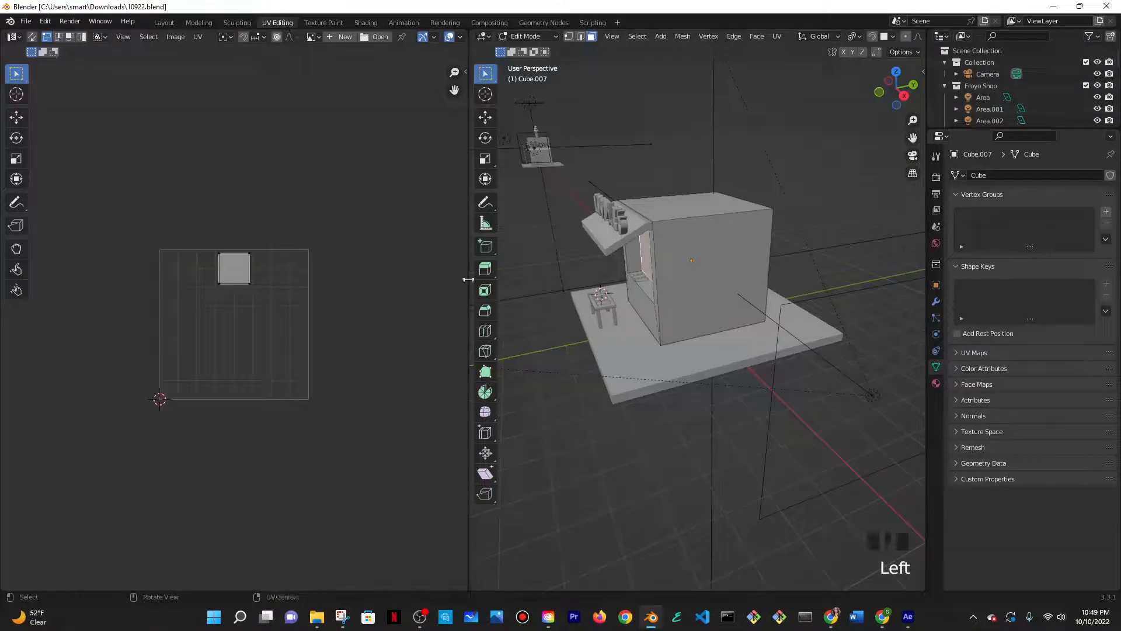
pyautogui.scroll(3, 829, 350)
pyautogui.moveTo(754, 369); pyautogui.dragTo(745, 286, button='middle')
pyautogui.scroll(-2, 745, 286)
pyautogui.scroll(-5, 876, 38)
pyautogui.scroll(-2, 879, 37)
pyautogui.click(898, 36)
pyautogui.moveTo(832, 380); pyautogui.dragTo(777, 327, button='middle')
# - Try scaling the UV island of the selected window face, then undo the scaling
pyautogui.moveTo(200, 241); pyautogui.dragTo(363, 352)
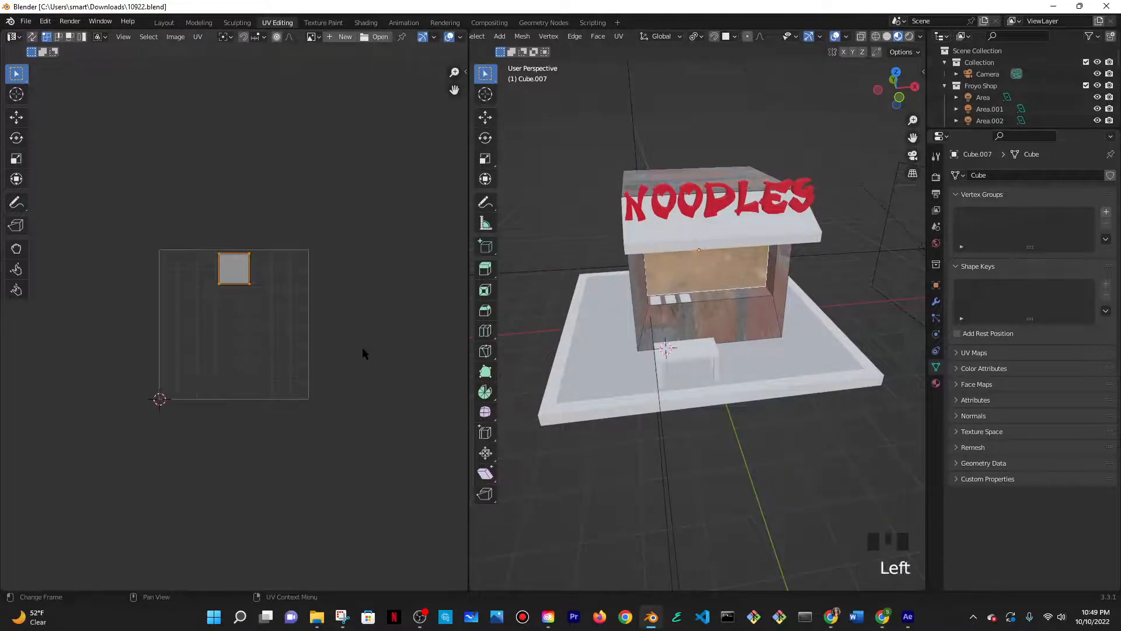
pyautogui.press('s')
pyautogui.click(220, 381)
pyautogui.moveTo(759, 357); pyautogui.dragTo(719, 398, button='middle')
pyautogui.scroll(1, 746, 337)
pyautogui.scroll(-4, 746, 337)
pyautogui.hotkey('ctrl', 'z')
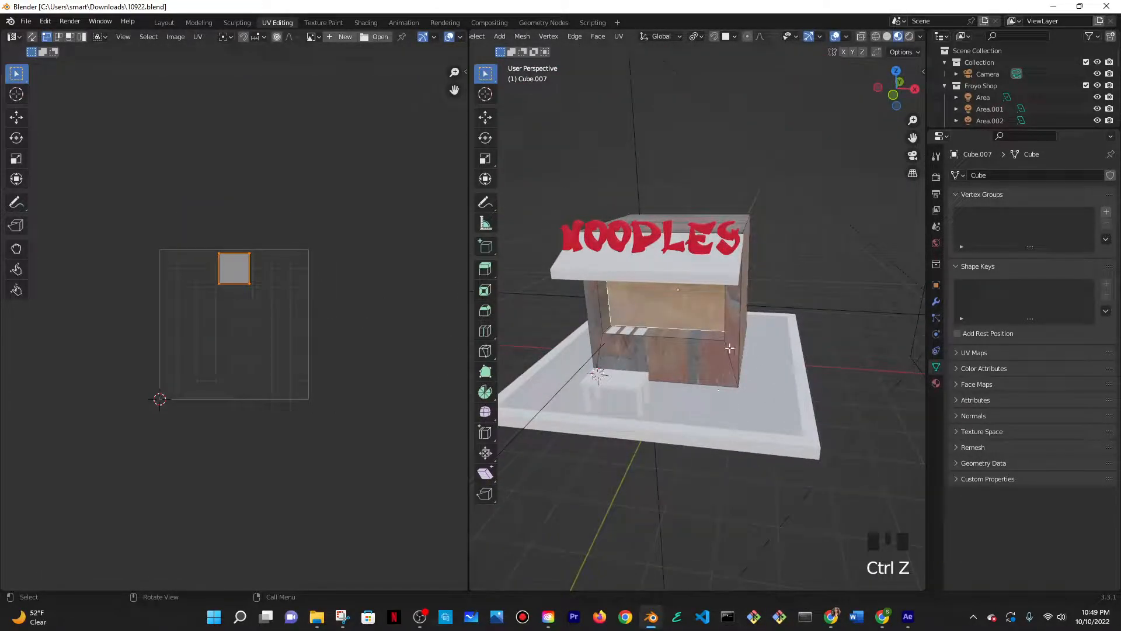
# - Select all faces of the shop body and scale their UVs up far beyond the brick image
pyautogui.click(679, 345)
pyautogui.press('a')
pyautogui.scroll(-4, 679, 345)
pyautogui.scroll(-13, 351, 329)
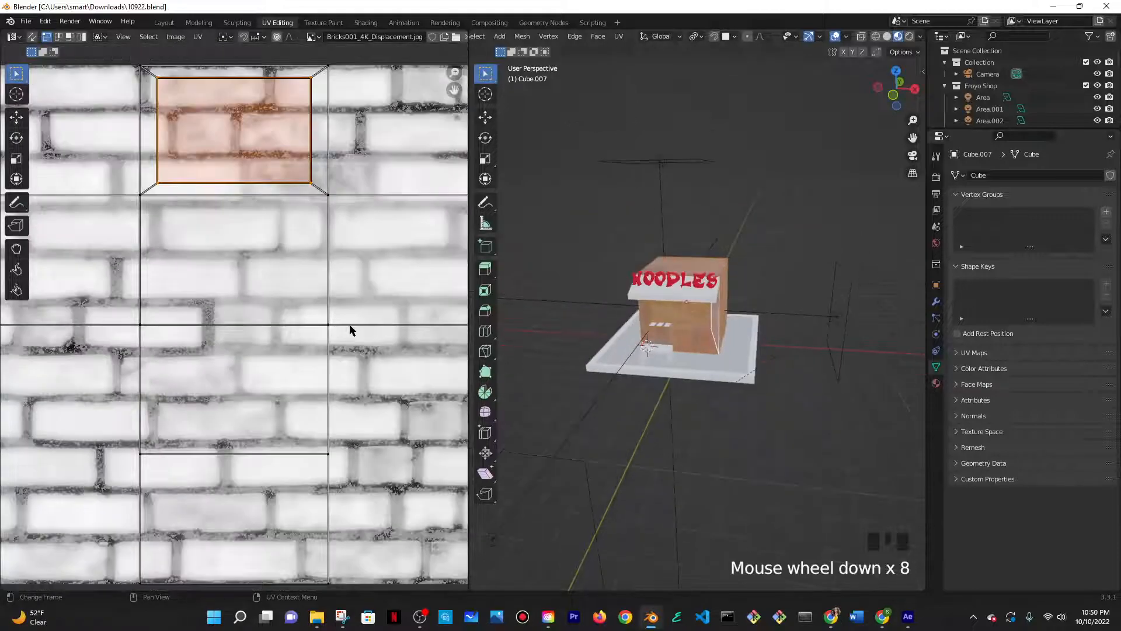
pyautogui.scroll(3, 206, 268)
pyautogui.moveTo(128, 234); pyautogui.dragTo(408, 465)
pyautogui.press('s')
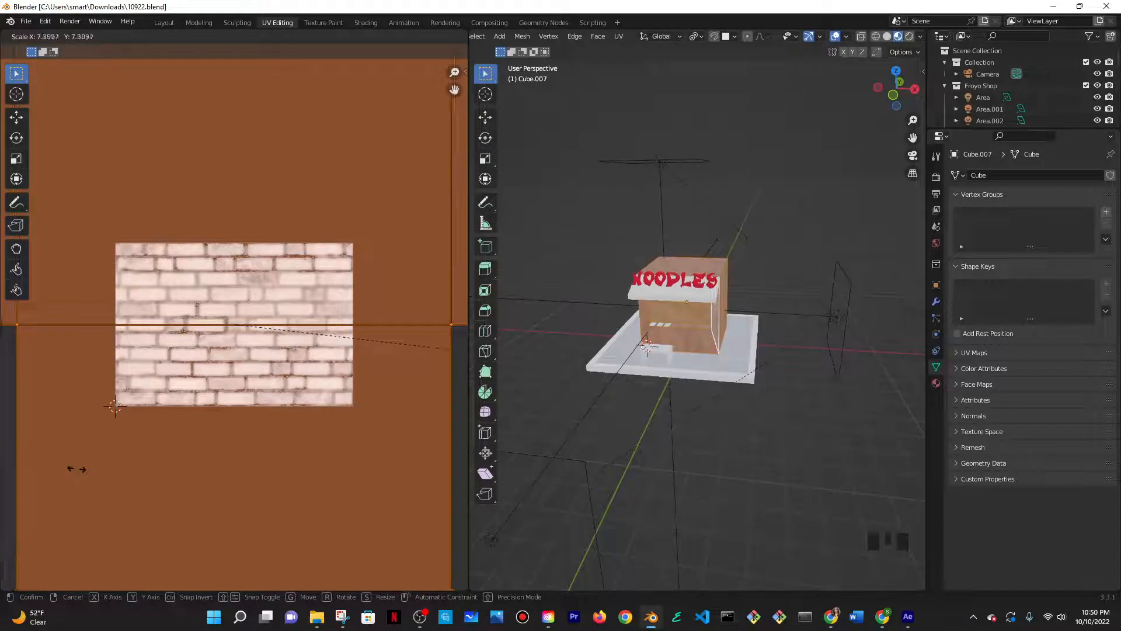
pyautogui.click(348, 454)
# - Rotate the shop body's UVs by about -90 degrees and scale them up further
pyautogui.press('r')
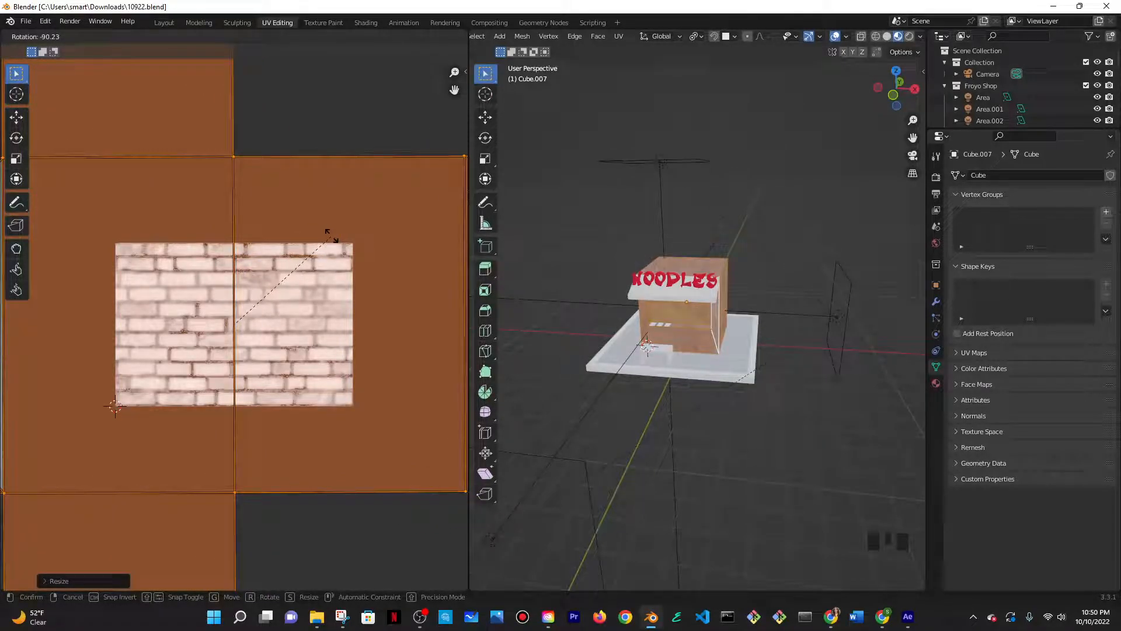
pyautogui.click(331, 236)
pyautogui.press('s')
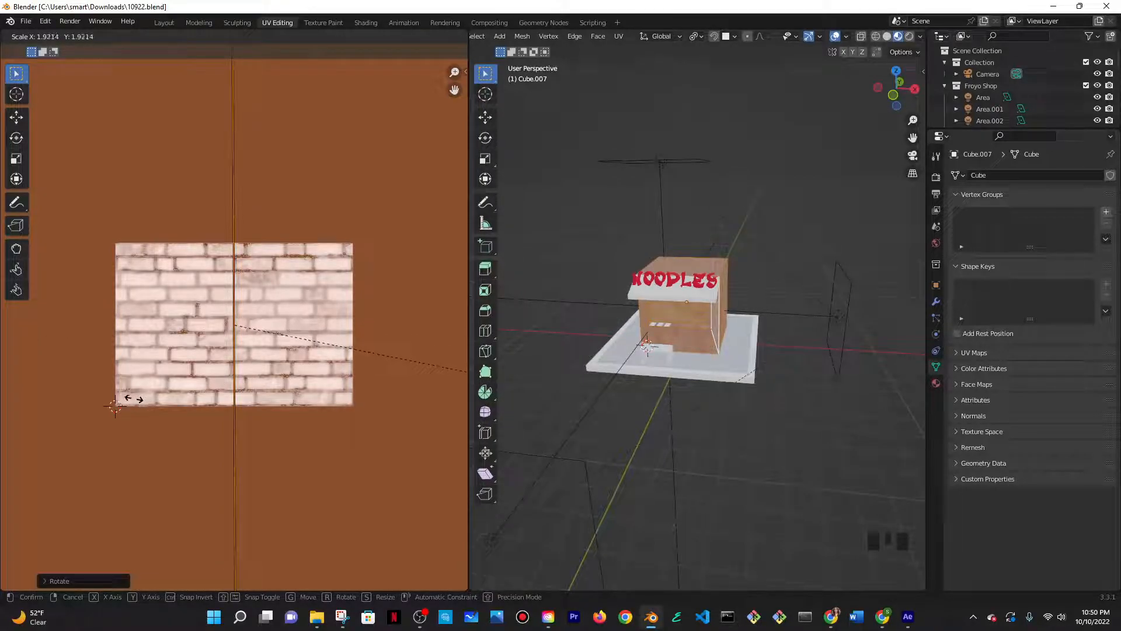
pyautogui.click(177, 401)
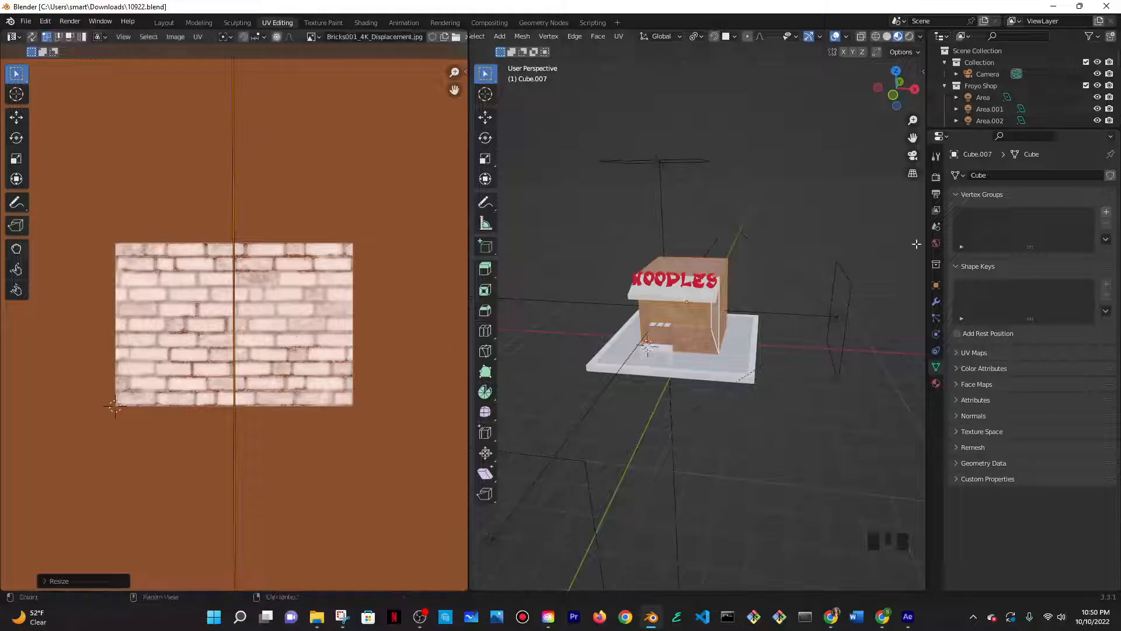
pyautogui.scroll(7, 735, 280)
pyautogui.scroll(-4, 735, 279)
pyautogui.moveTo(725, 275); pyautogui.dragTo(735, 279, button='middle')
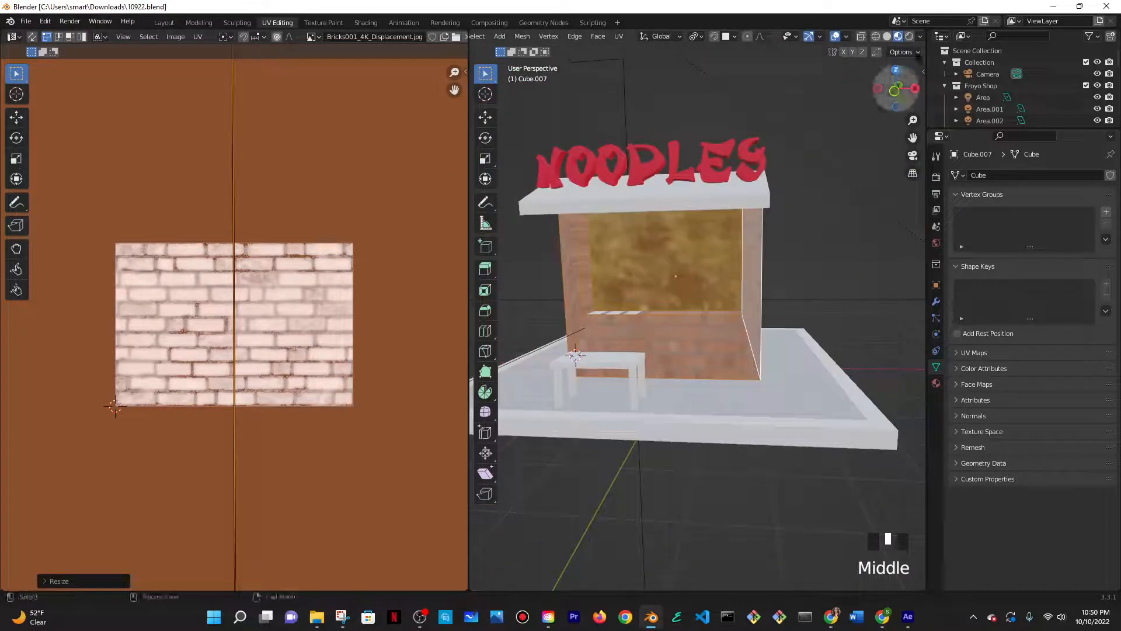
# - Preview the shop in rendered shading, then examine its brick walls in Object Mode with material preview shading
pyautogui.click(909, 36)
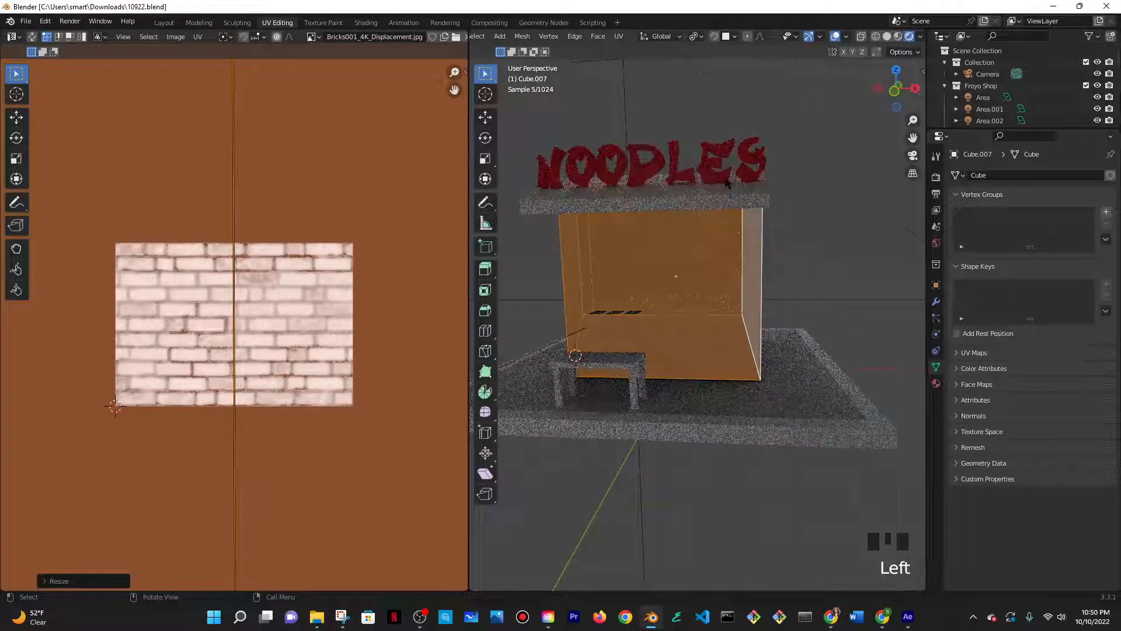
pyautogui.press('Tab')
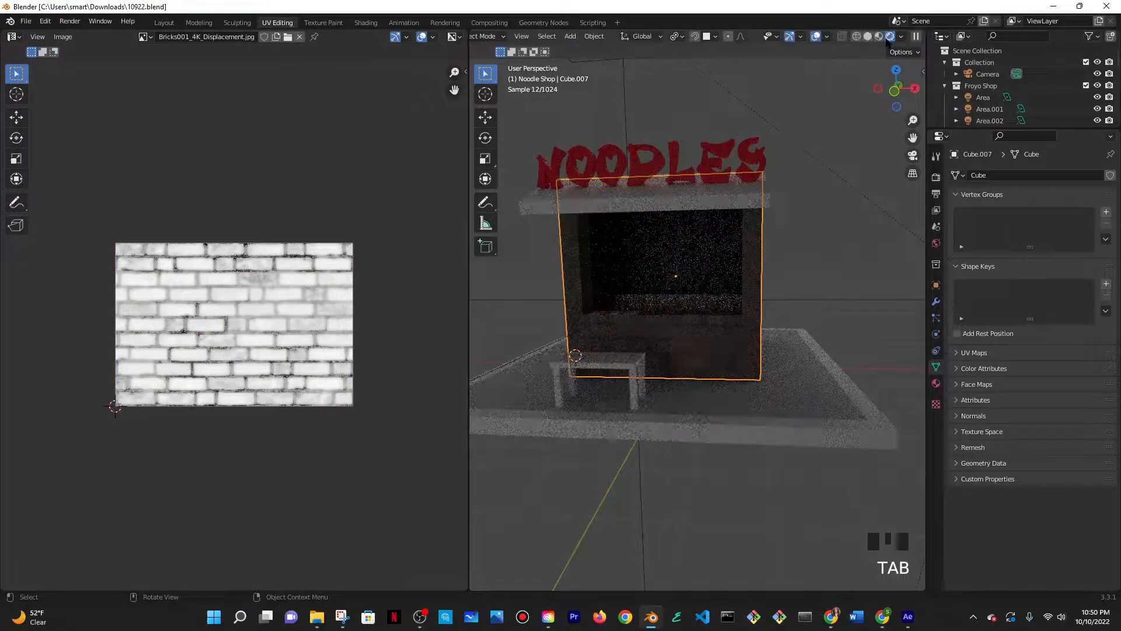
pyautogui.click(879, 36)
pyautogui.moveTo(756, 314); pyautogui.dragTo(721, 310, button='middle')
pyautogui.scroll(4, 691, 348)
pyautogui.scroll(-4, 692, 348)
pyautogui.scroll(5, 611, 329)
pyautogui.scroll(-5, 759, 310)
pyautogui.moveTo(816, 310); pyautogui.dragTo(717, 331, button='middle')
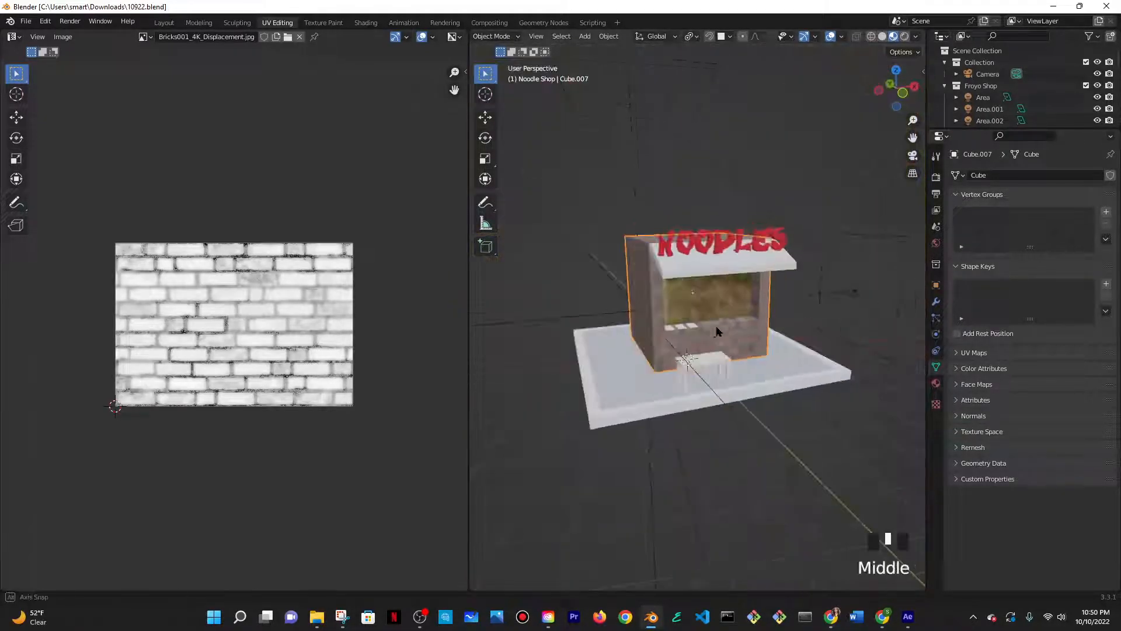
pyautogui.scroll(3, 717, 331)
# - Try unwrapping all faces of the shop body with Smart UV Project at a 66° angle limit
pyautogui.rightClick(672, 353)
pyautogui.moveTo(671, 330)
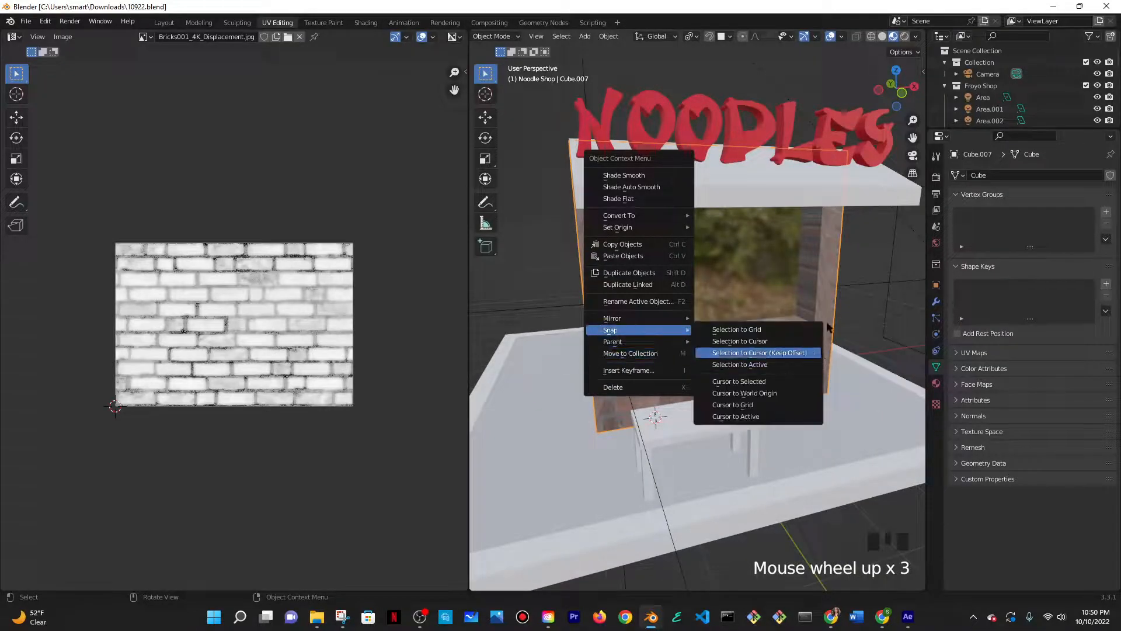
pyautogui.click(493, 37)
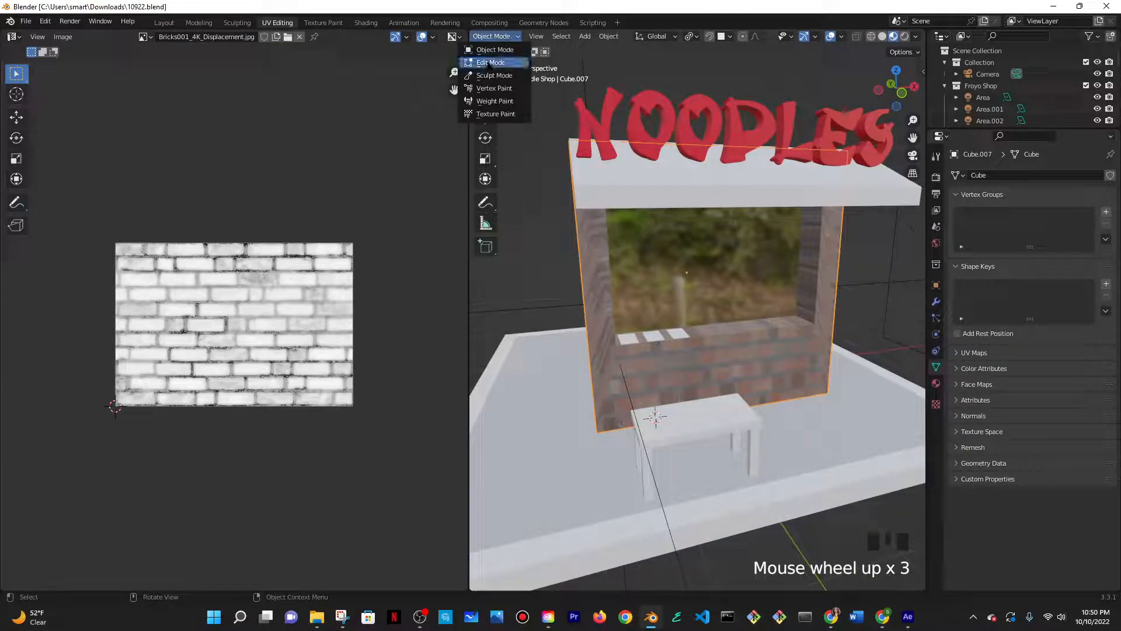
pyautogui.click(489, 62)
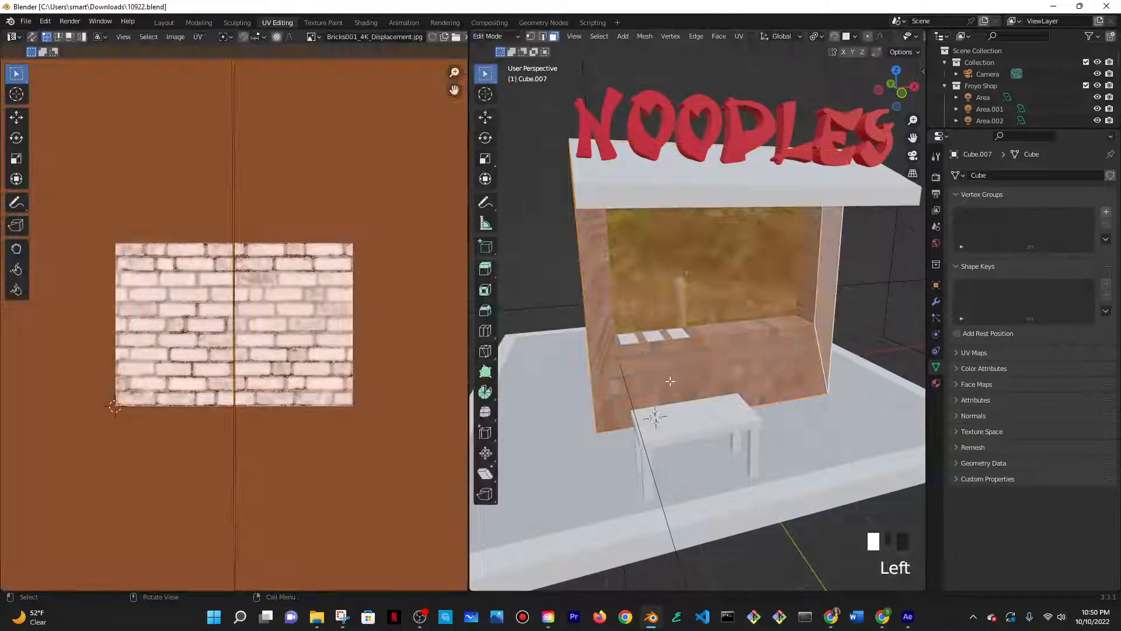
pyautogui.press('u')
pyautogui.click(702, 370)
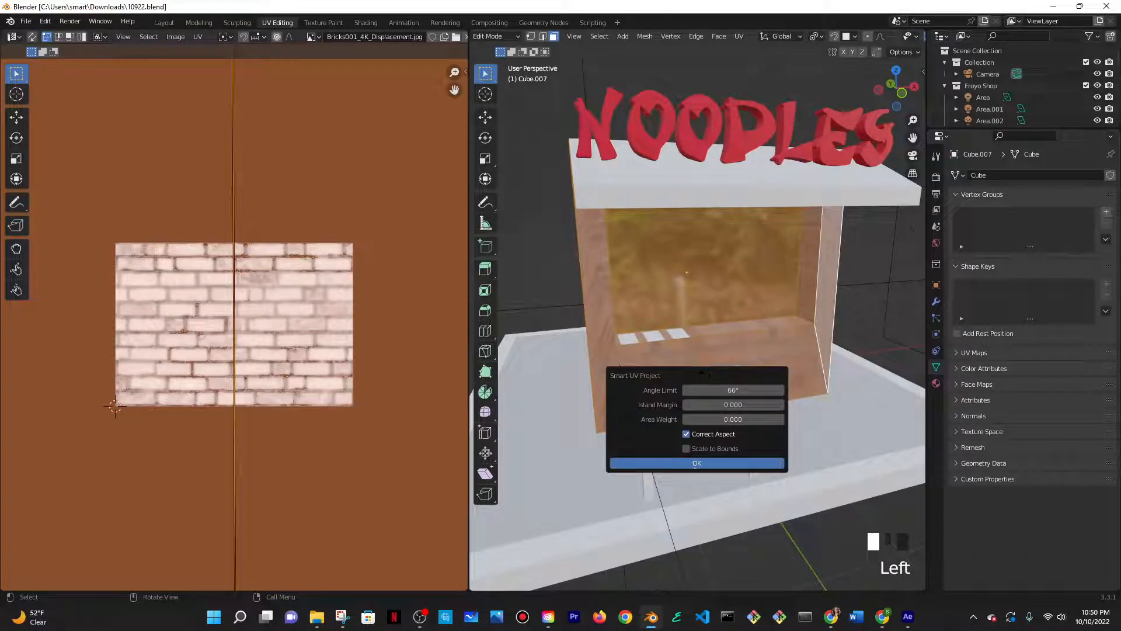
pyautogui.click(703, 462)
pyautogui.scroll(-3, 733, 356)
pyautogui.scroll(5, 636, 359)
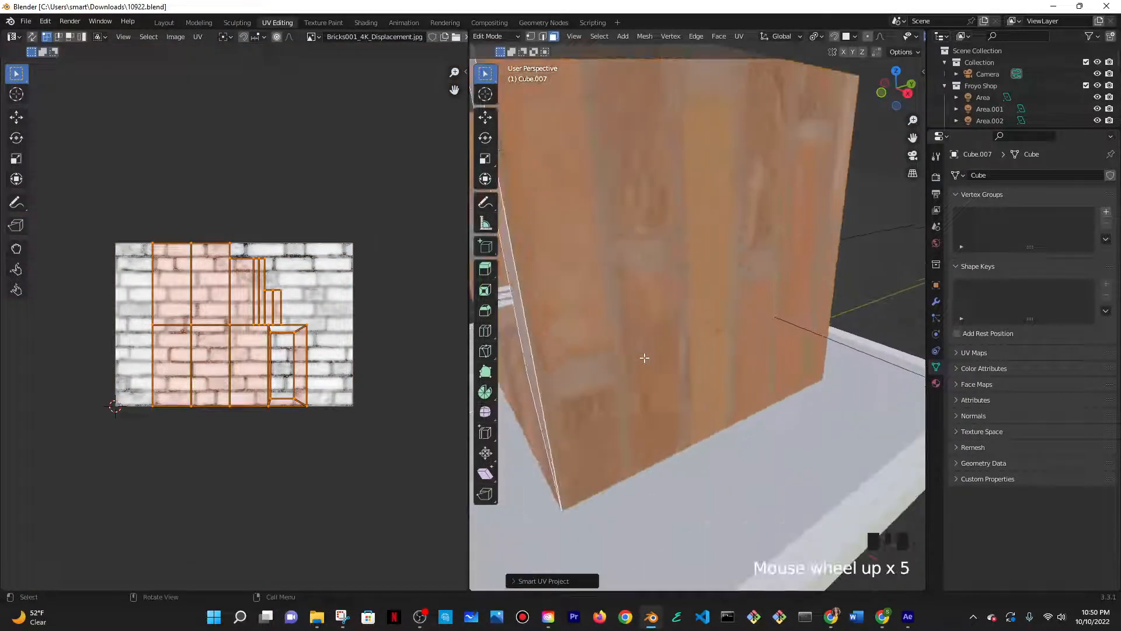
pyautogui.moveTo(636, 359); pyautogui.dragTo(648, 351, button='middle')
pyautogui.scroll(-2, 292, 321)
pyautogui.scroll(-3, 298, 318)
pyautogui.scroll(5, 301, 315)
# - Undo the Smart UV Project and all earlier UV scaling and rotation on the shop body
pyautogui.hotkey('ctrl', 'z')
pyautogui.hotkey('ctrl', 'z')
pyautogui.hotkey('ctrl', 'z')
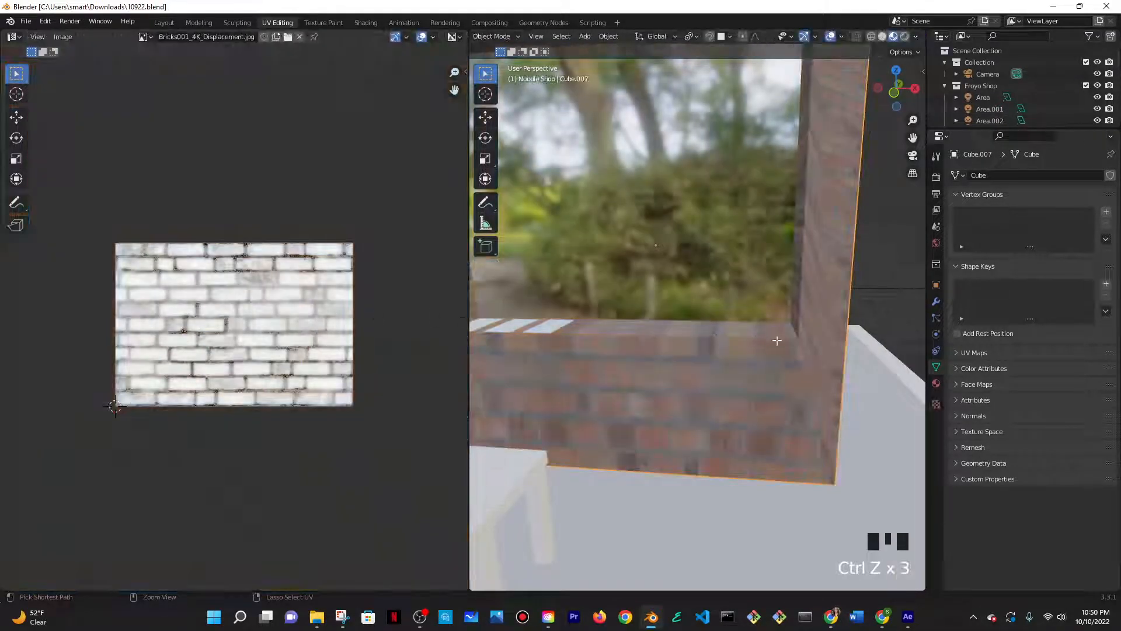
pyautogui.hotkey('ctrl', 'z')
pyautogui.hotkey('ctrl', 'z')
pyautogui.hotkey('ctrl', 'z')
pyautogui.hotkey('ctrl', 'z')
pyautogui.hotkey('ctrl', 'z')
pyautogui.hotkey('ctrl', 'z')
pyautogui.hotkey('ctrl', 'z')
pyautogui.hotkey('ctrl', 'z')
pyautogui.hotkey('ctrl', 'z')
pyautogui.hotkey('ctrl', 'z')
pyautogui.hotkey('ctrl', 'z')
pyautogui.hotkey('ctrl', 'z')
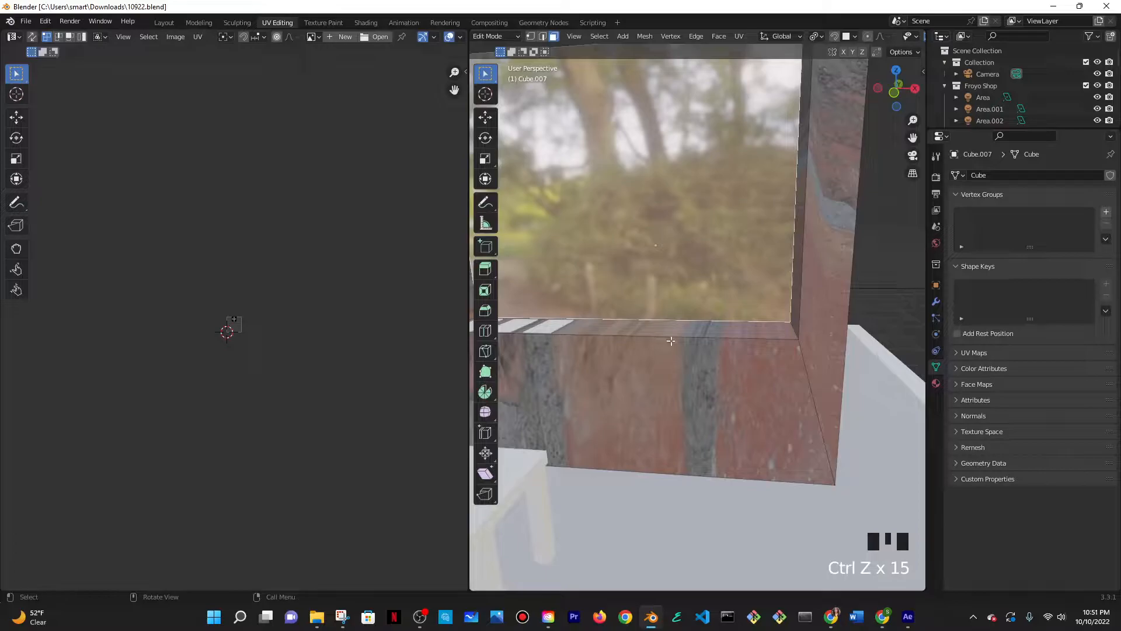
# - Select all faces of the shop body, unwrap them with Smart UV Project and check the bricks' direction
pyautogui.scroll(-5, 670, 341)
pyautogui.press('a')
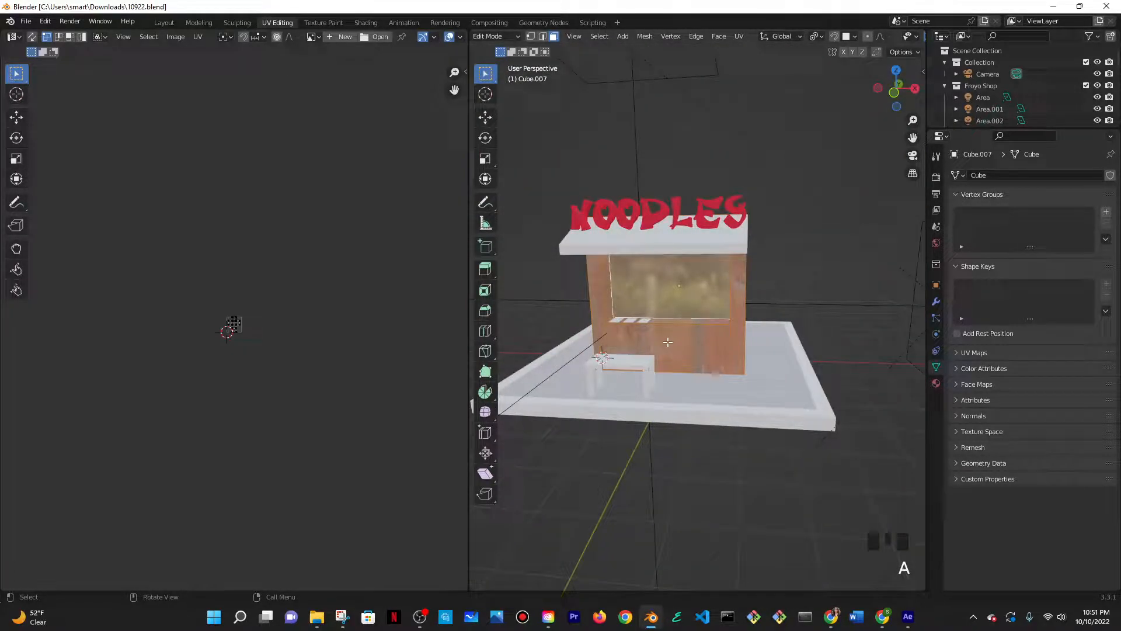
pyautogui.press('u')
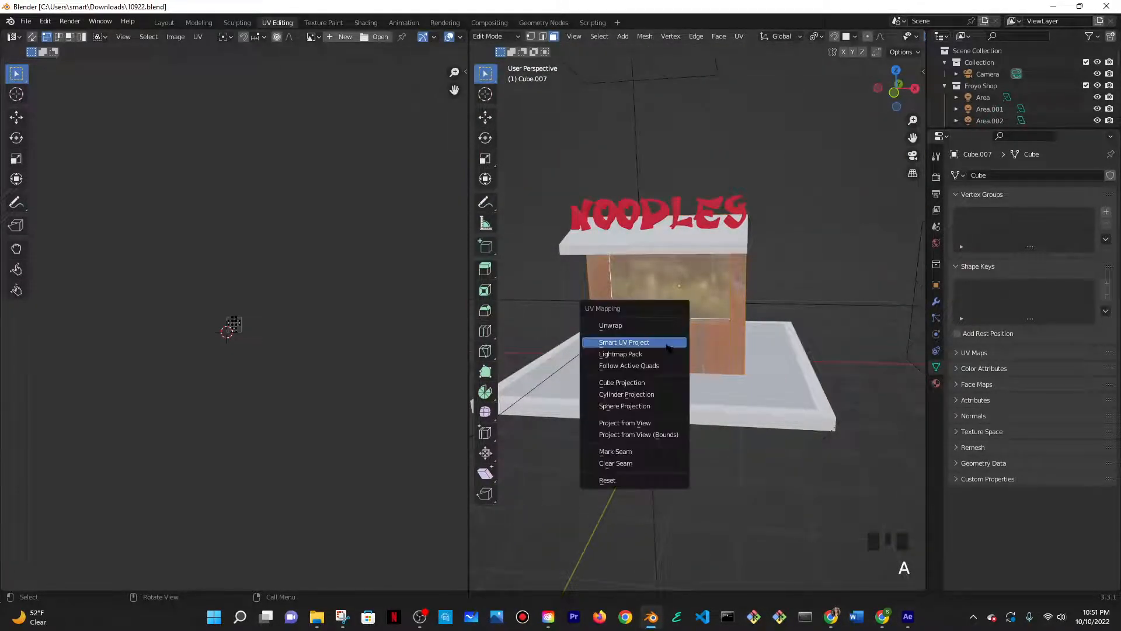
pyautogui.click(667, 344)
pyautogui.click(688, 435)
pyautogui.moveTo(730, 383); pyautogui.dragTo(766, 384, button='middle')
pyautogui.scroll(15, 313, 355)
pyautogui.moveTo(830, 353); pyautogui.dragTo(808, 343, button='middle')
pyautogui.scroll(-2, 257, 283)
pyautogui.scroll(-3, 256, 283)
# - Scale all UV islands up until the window opening exceeds the UV square, and return to the Layout workspace
pyautogui.moveTo(99, 214); pyautogui.dragTo(376, 472)
pyautogui.press('s')
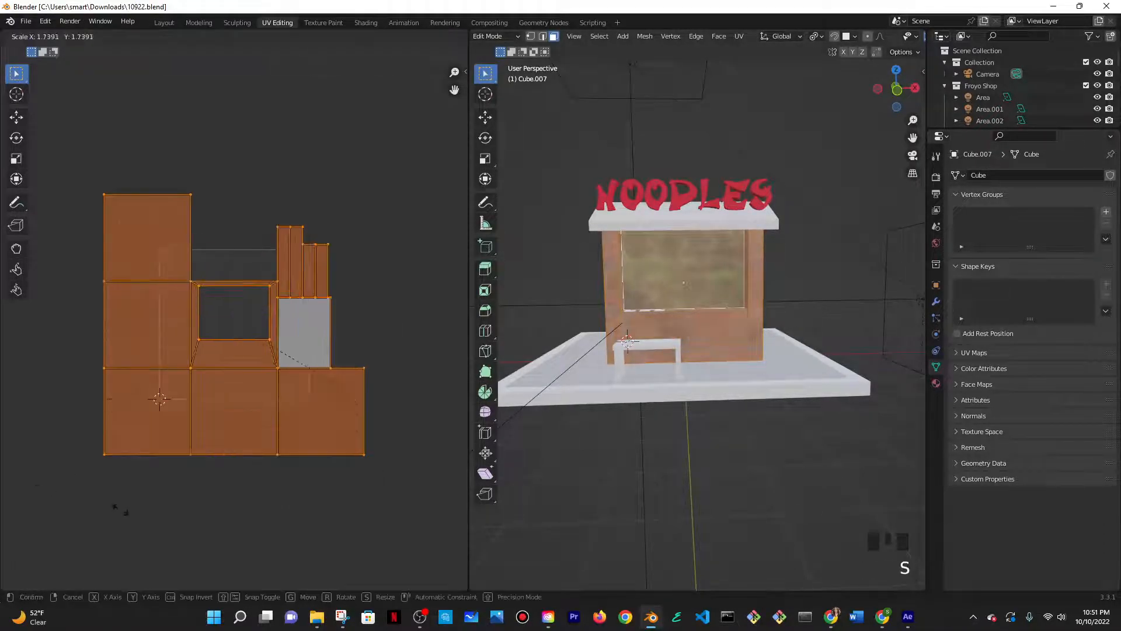
pyautogui.click(161, 553)
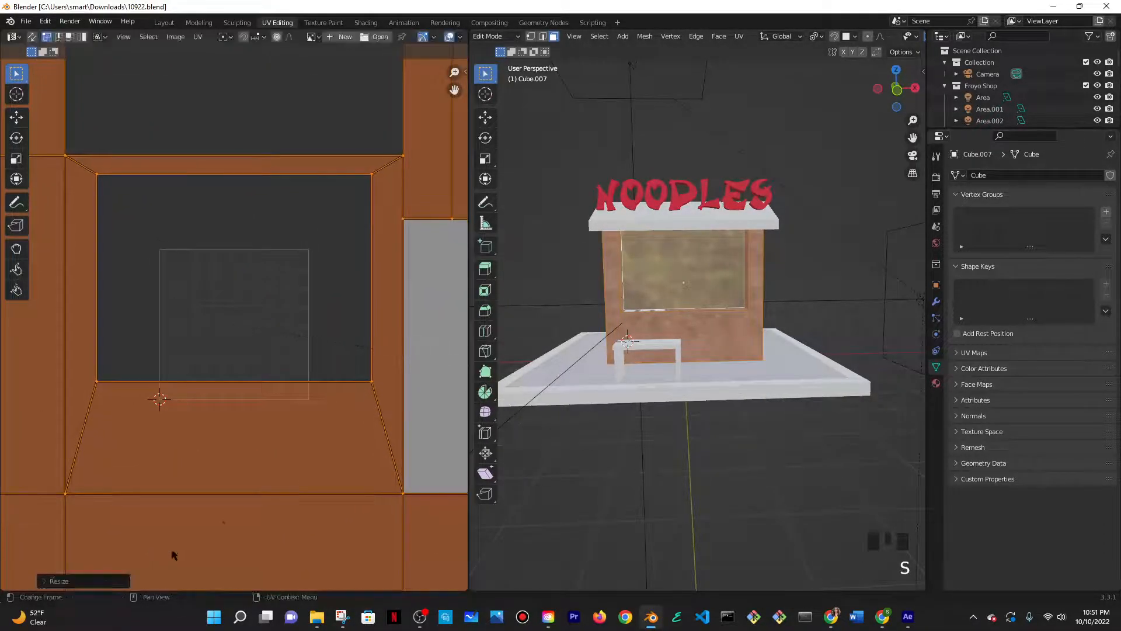
pyautogui.press('Tab')
pyautogui.moveTo(689, 262); pyautogui.dragTo(692, 313, button='middle')
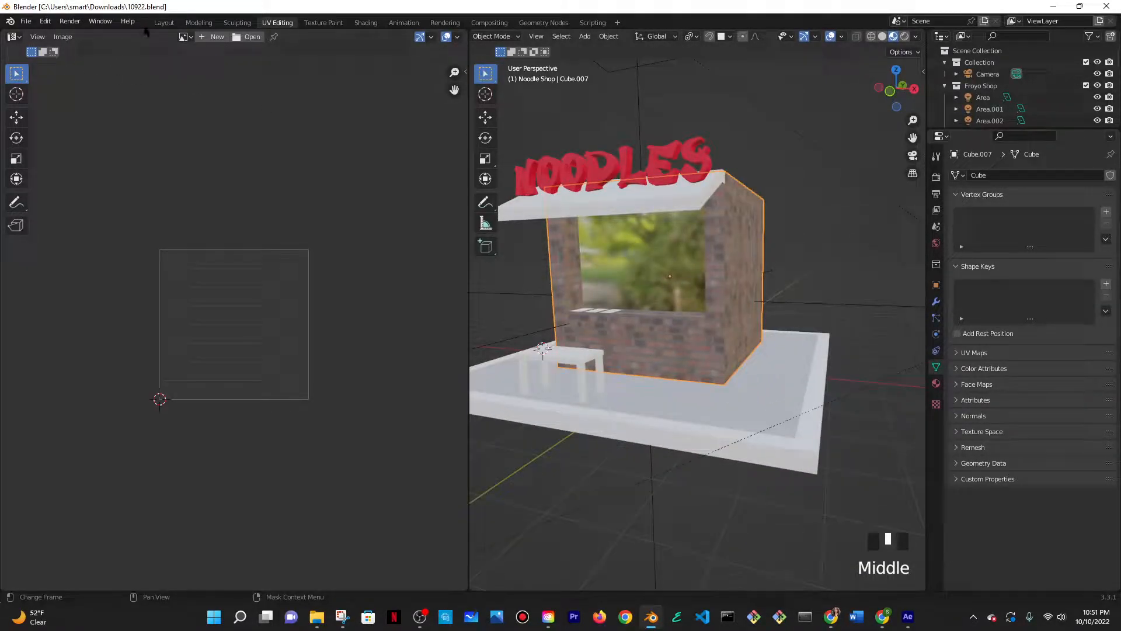
pyautogui.click(164, 23)
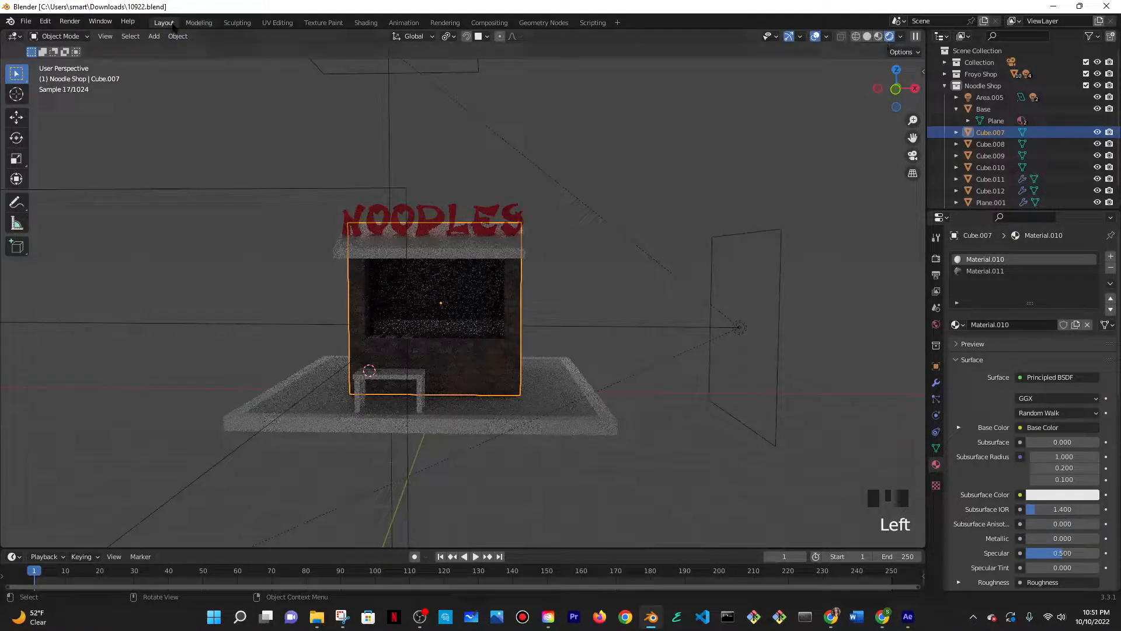
# - Switch to the Geometry Nodes workspace, enlarge its 3D viewport and display the noodle shop in rendered shading
pyautogui.click(199, 23)
pyautogui.moveTo(205, 62); pyautogui.dragTo(194, 10, button='middle')
pyautogui.click(169, 22)
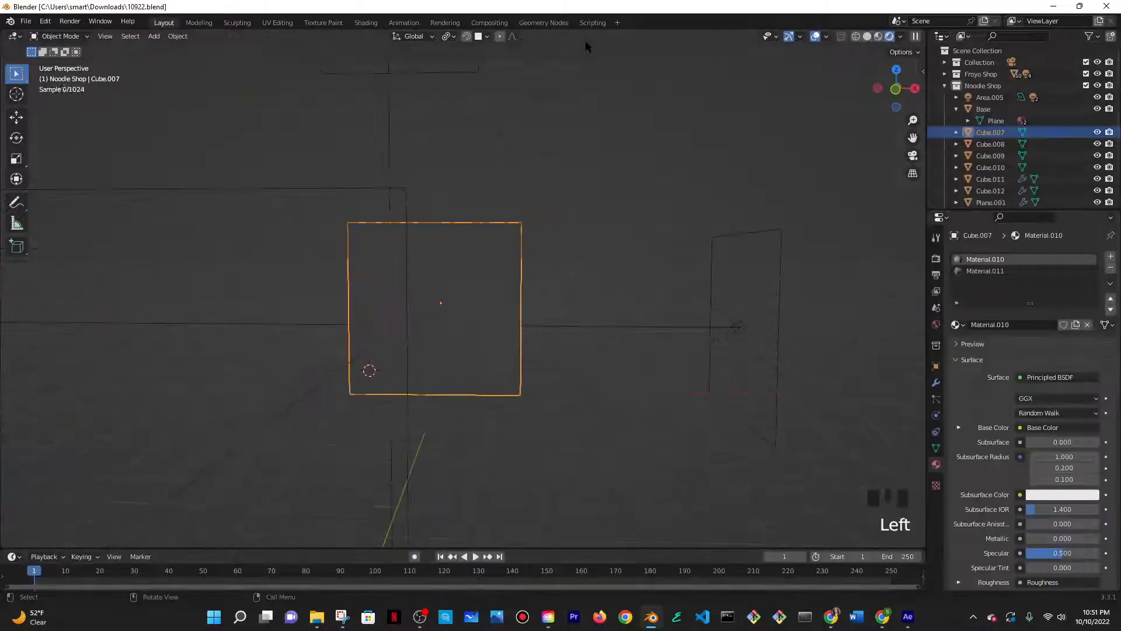
pyautogui.click(538, 23)
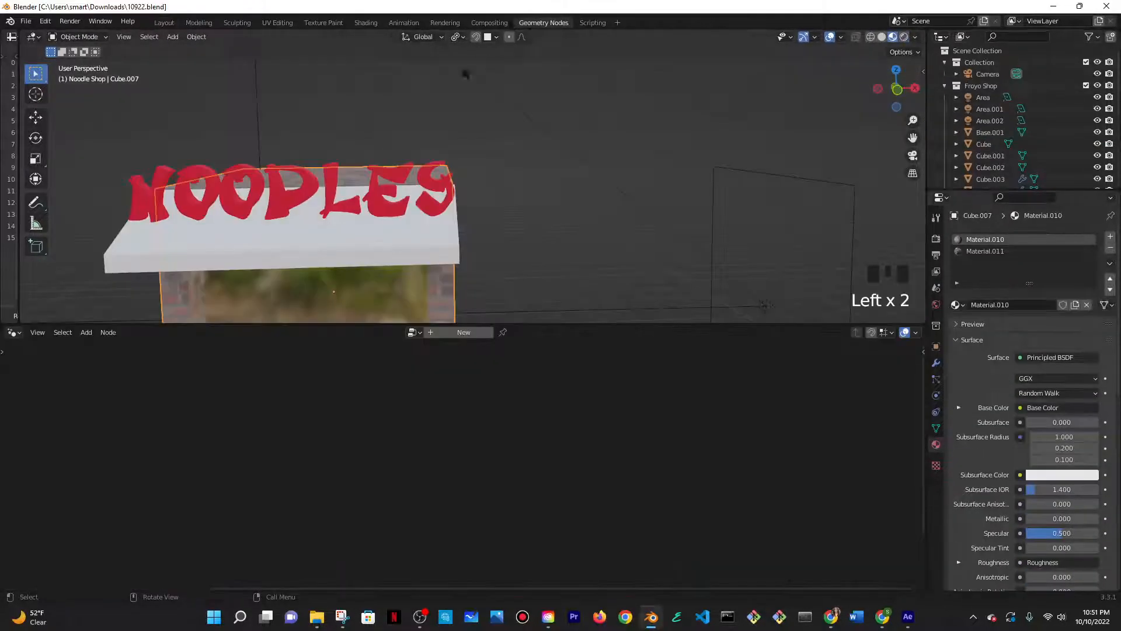
pyautogui.scroll(-3, 417, 193)
pyautogui.moveTo(381, 357); pyautogui.dragTo(381, 450)
pyautogui.keyDown('shift'); pyautogui.moveTo(363, 375); pyautogui.dragTo(386, 350, button='middle'); pyautogui.keyUp('shift')
pyautogui.scroll(4, 453, 313)
pyautogui.scroll(-3, 579, 259)
pyautogui.keyDown('shift'); pyautogui.moveTo(579, 259); pyautogui.dragTo(596, 228, button='middle'); pyautogui.keyUp('shift')
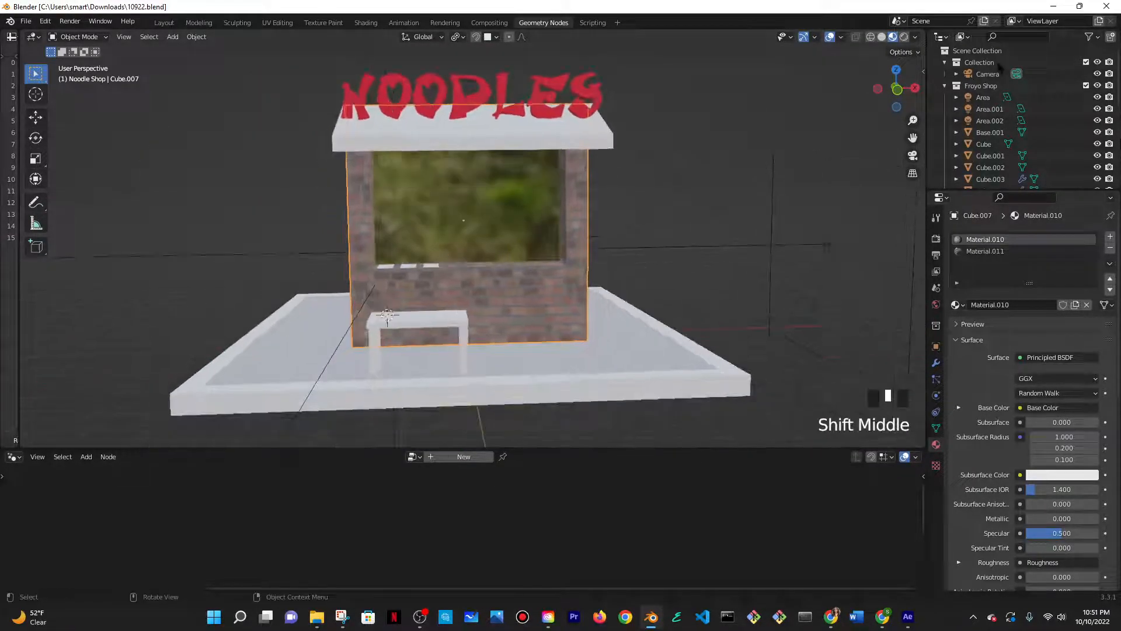
pyautogui.click(904, 36)
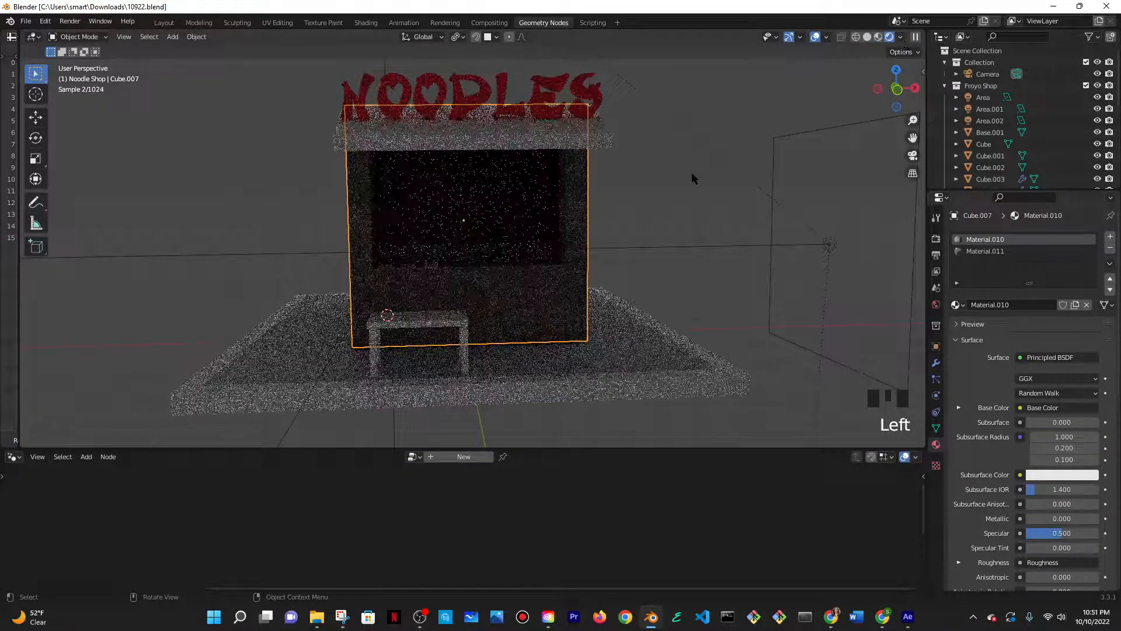
# - Set the power of the area light in front of the noodle shop to 1000 W
pyautogui.moveTo(701, 192); pyautogui.dragTo(395, 375, button='middle')
pyautogui.scroll(-6, 620, 222)
pyautogui.click(551, 286)
pyautogui.click(405, 333)
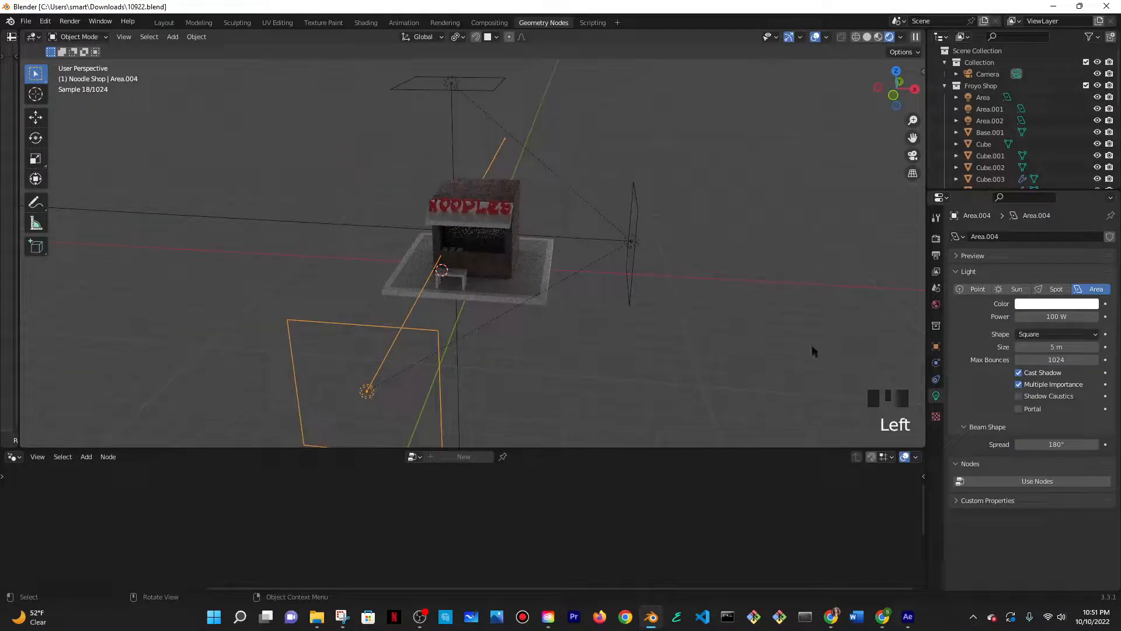
pyautogui.click(1054, 317)
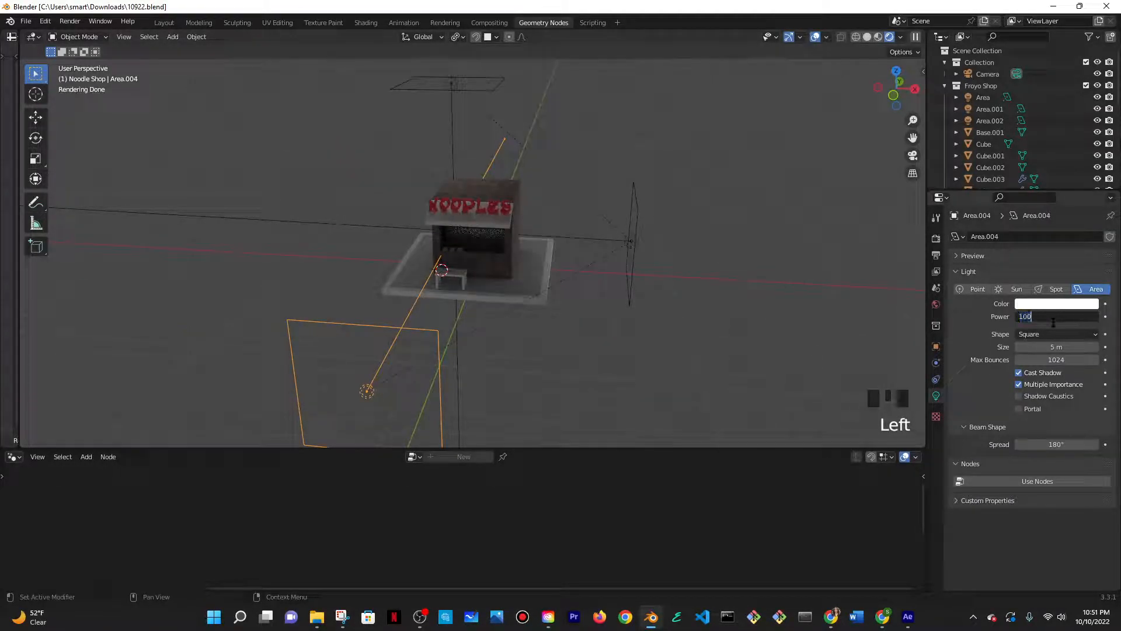
pyautogui.write('1000')
pyautogui.press('Return')
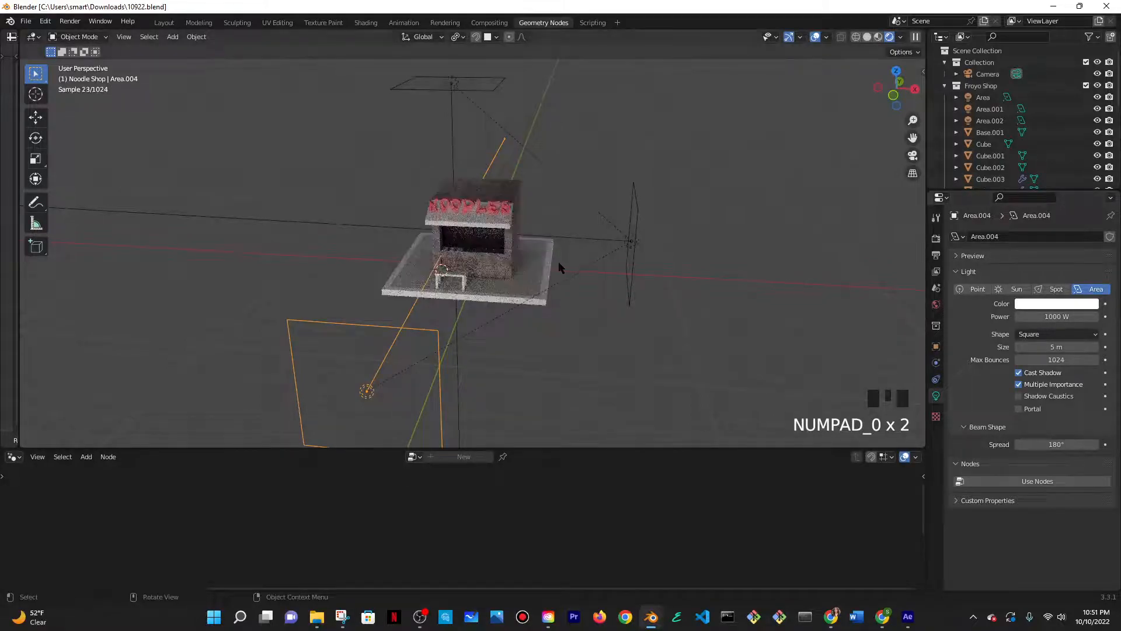
pyautogui.scroll(7, 677, 269)
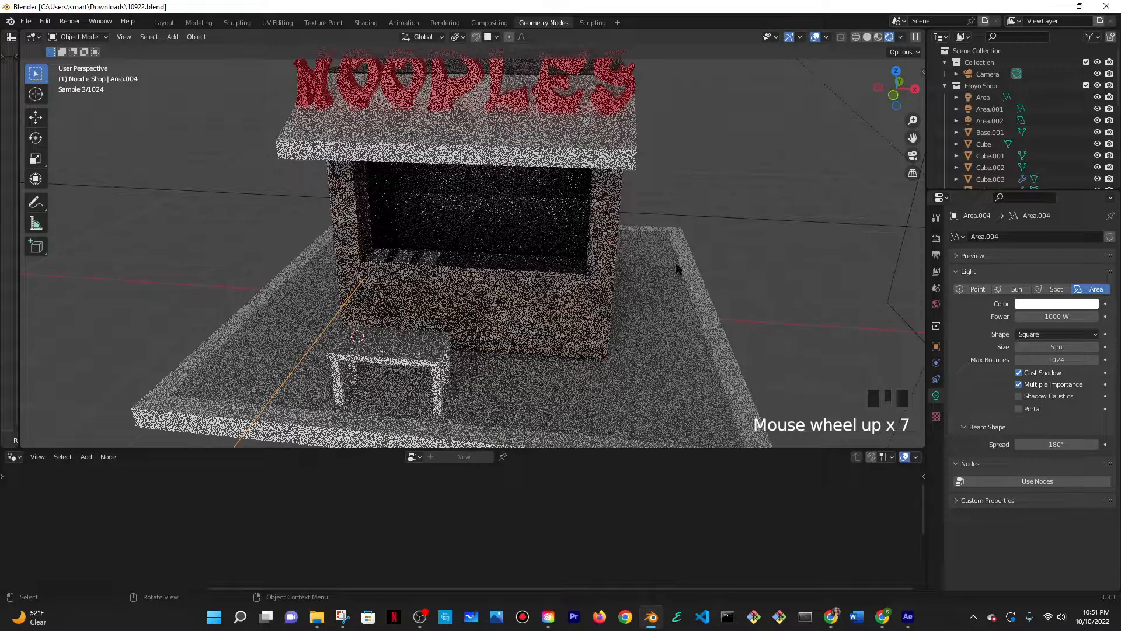
pyautogui.scroll(-4, 679, 266)
pyautogui.moveTo(682, 266); pyautogui.dragTo(684, 253, button='middle')
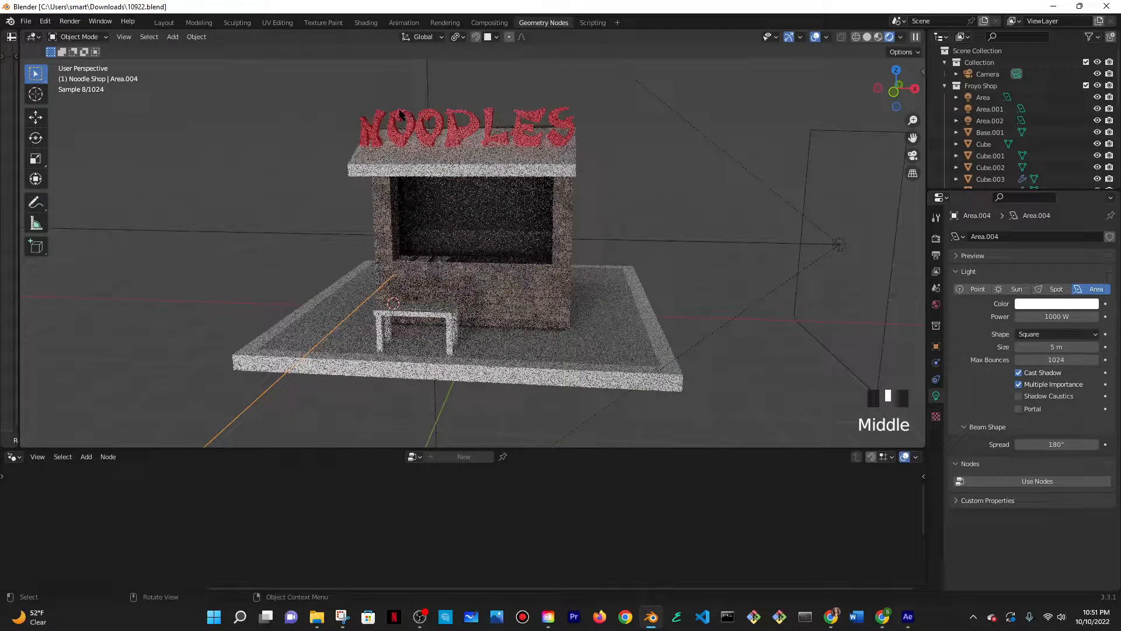
# - Make the NOODLES sign's noodles material emissive with a bright red colour, and open the render settings
pyautogui.click(1037, 341)
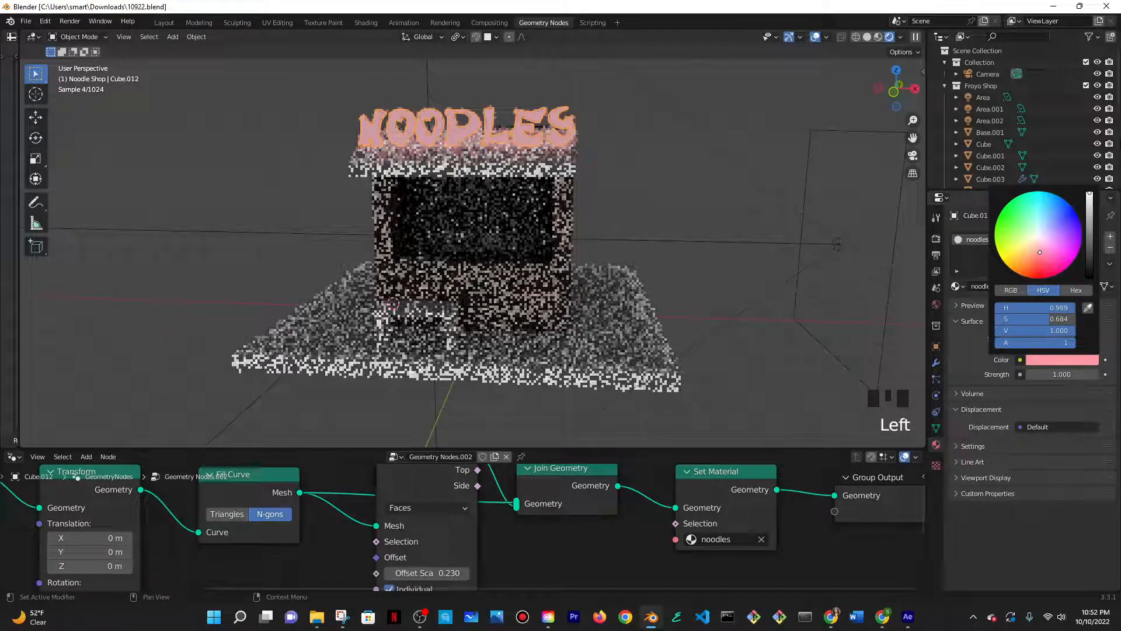
pyautogui.click(936, 255)
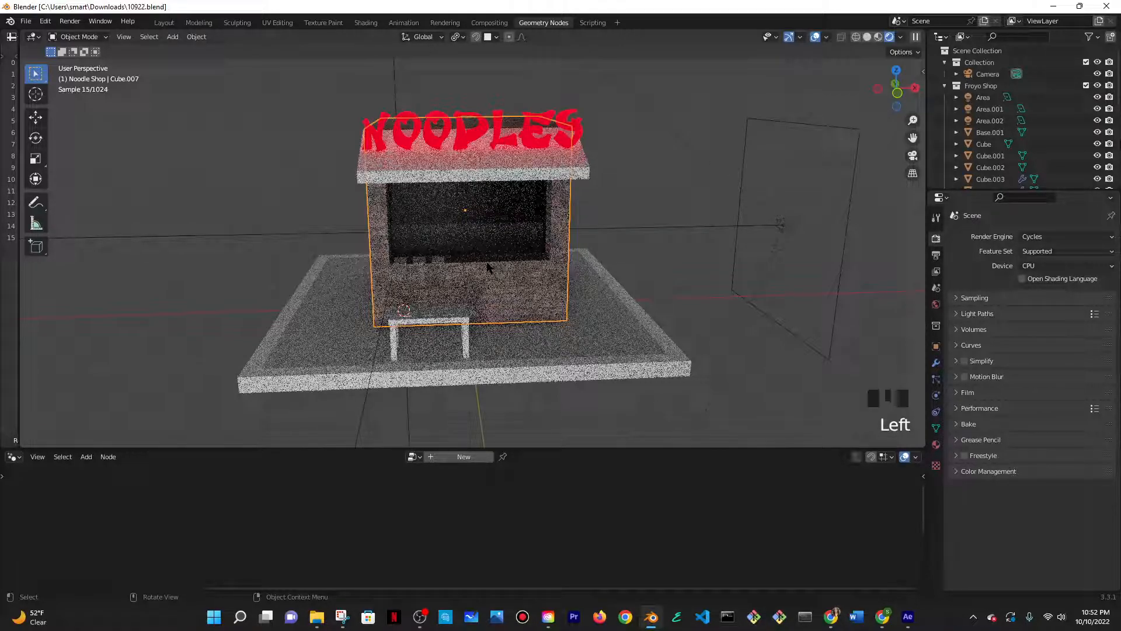
pyautogui.scroll(2, 635, 224)
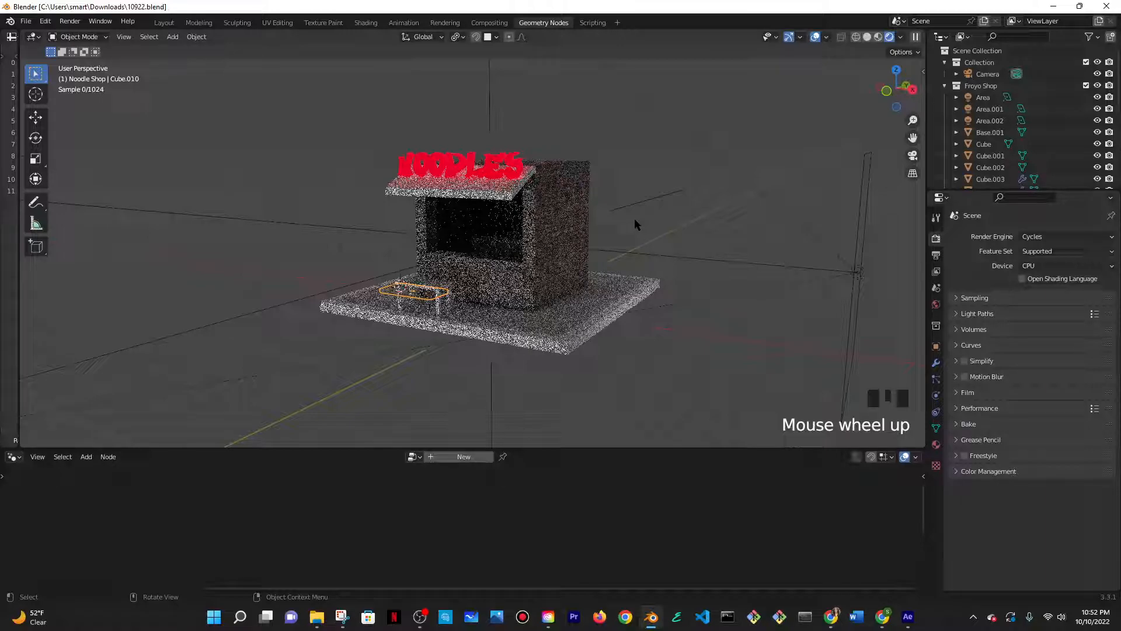
# - Assign the existing black Material.004 to the shop's awning and display the scene in material preview
pyautogui.click(523, 160)
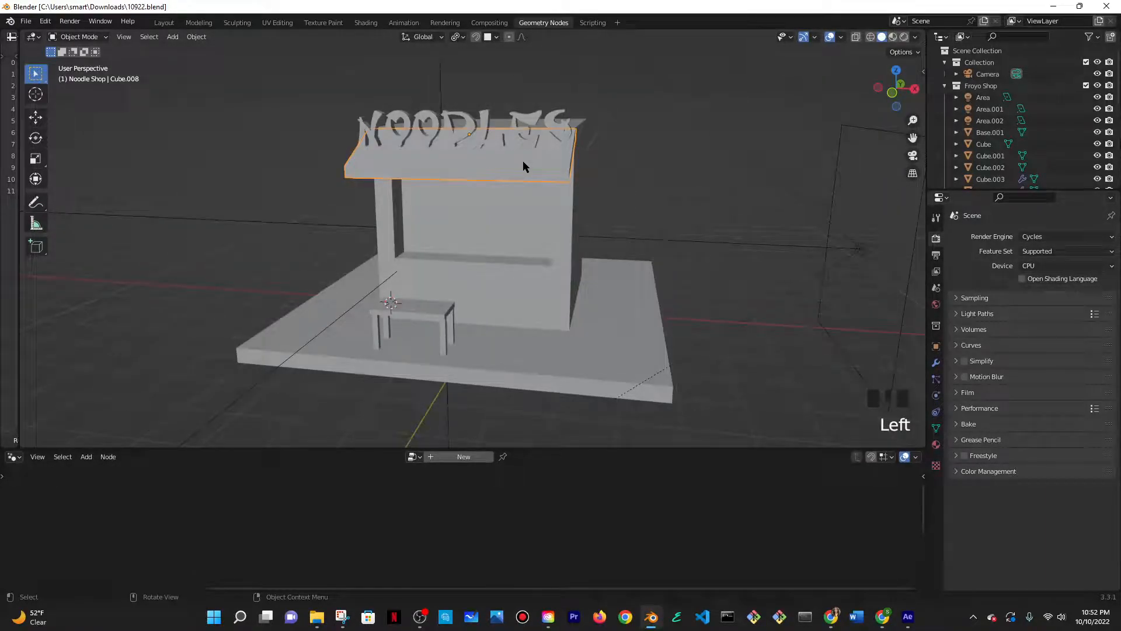
pyautogui.moveTo(523, 160); pyautogui.dragTo(584, 169, button='middle')
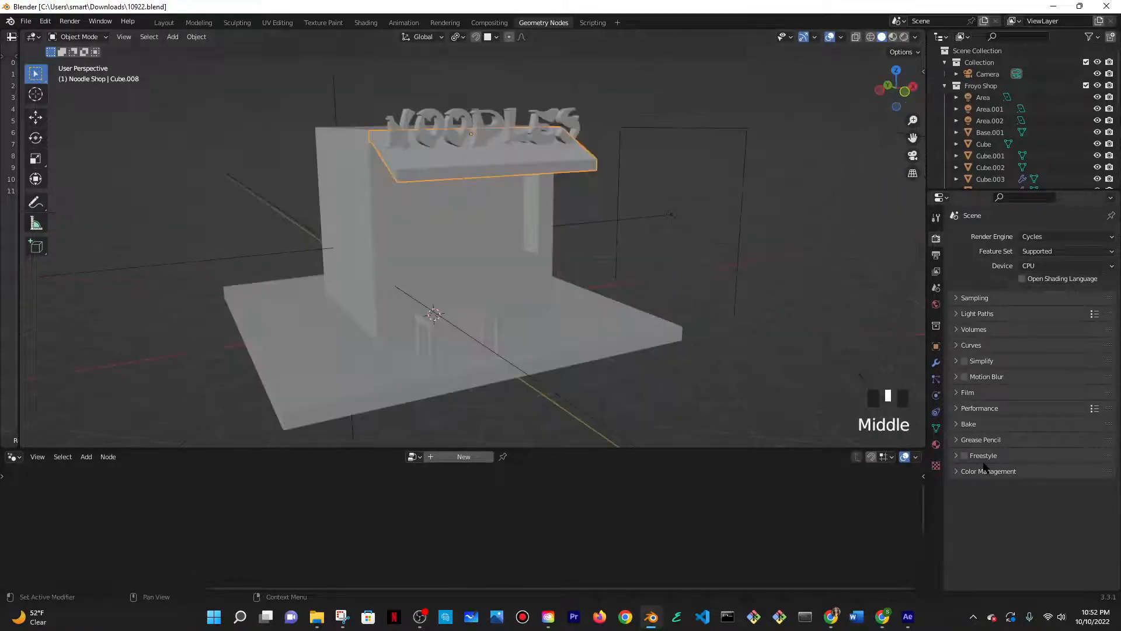
pyautogui.click(936, 444)
pyautogui.click(955, 287)
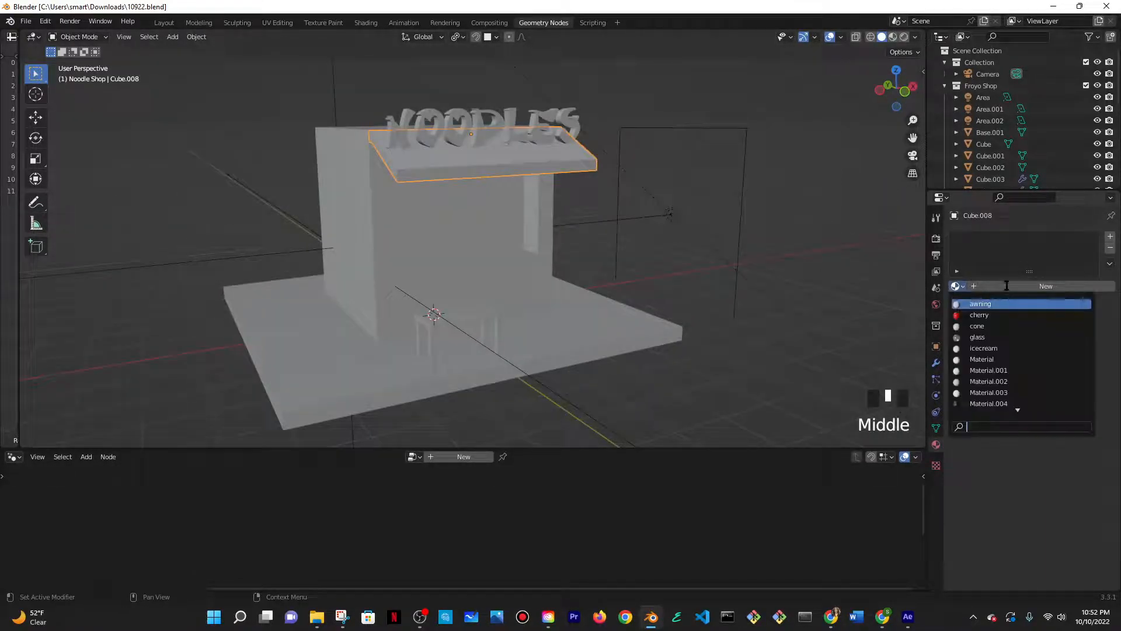
pyautogui.doubleClick(991, 395)
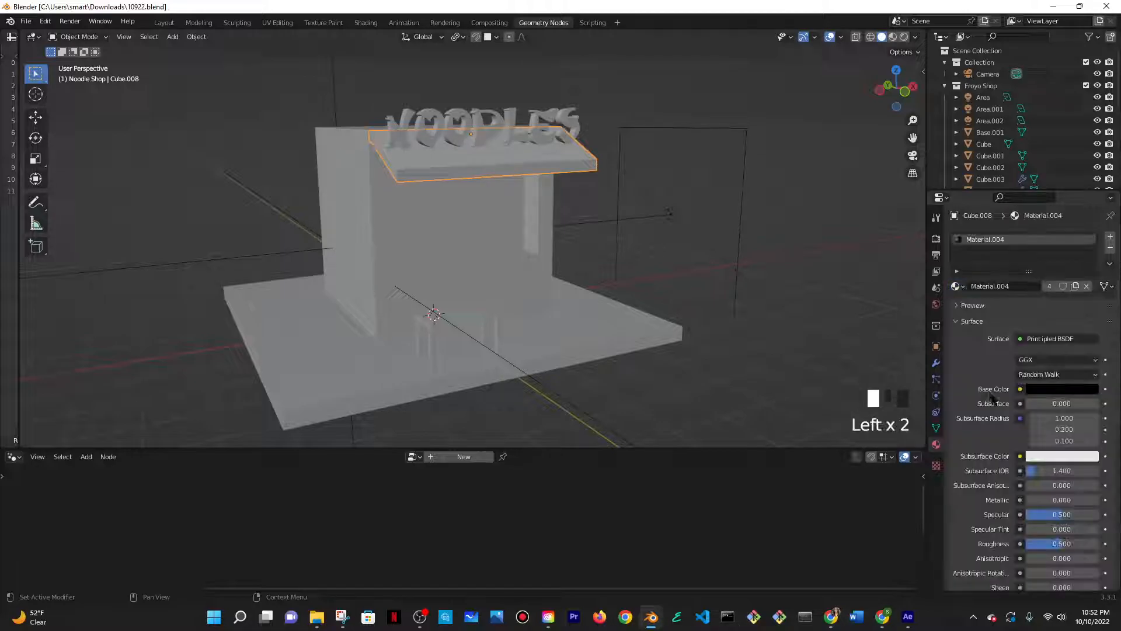
pyautogui.click(894, 37)
# - Try to join the tabletop, its flat rectangles and the table legs while the Array modifiers are still unapplied
pyautogui.moveTo(689, 238)
pyautogui.mouseDown(button='middle')
pyautogui.moveTo(592, 290)
pyautogui.moveTo(603, 253)
pyautogui.moveTo(680, 215)
pyautogui.moveTo(688, 227)
pyautogui.moveTo(483, 318)
pyautogui.moveTo(611, 289)
pyautogui.moveTo(625, 310)
pyautogui.moveTo(594, 284)
pyautogui.mouseUp(button='middle')
pyautogui.scroll(3, 483, 313)
pyautogui.click(574, 279)
pyautogui.keyDown('shift'); pyautogui.click(561, 285); pyautogui.keyUp('shift')
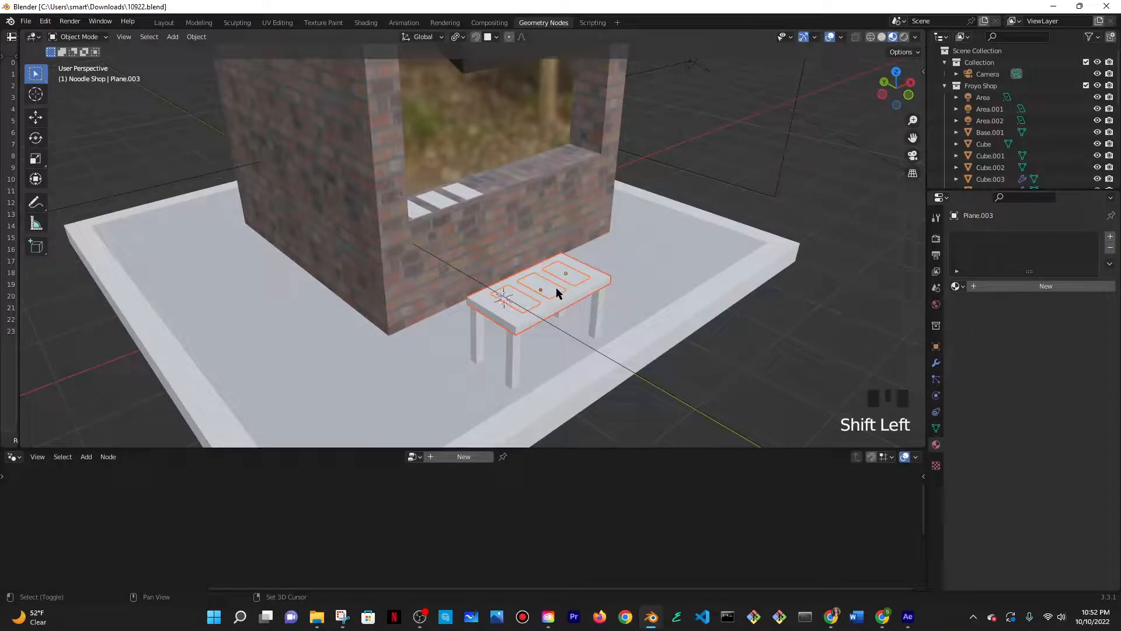
pyautogui.keyDown('shift'); pyautogui.click(595, 302); pyautogui.keyUp('shift')
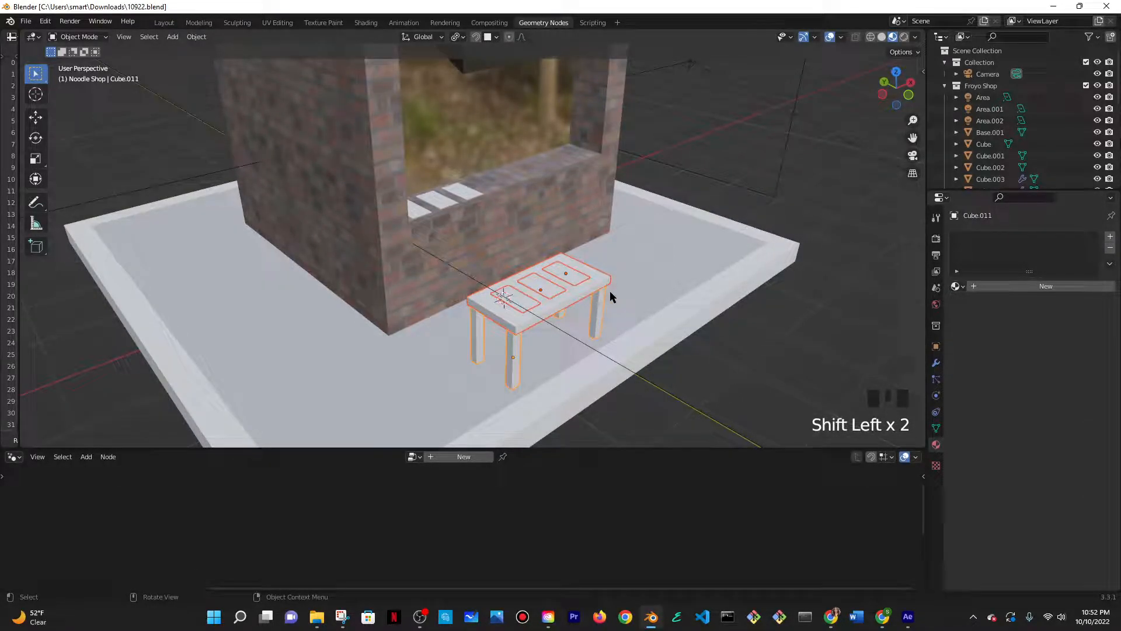
pyautogui.hotkey('ctrl', 'j')
pyautogui.hotkey('ctrl', 'z')
# - Apply the Array modifiers on the table legs
pyautogui.keyDown('shift'); pyautogui.click(589, 304); pyautogui.keyUp('shift')
pyautogui.keyDown('shift'); pyautogui.click(588, 304); pyautogui.keyUp('shift')
pyautogui.click(936, 363)
pyautogui.click(1080, 255)
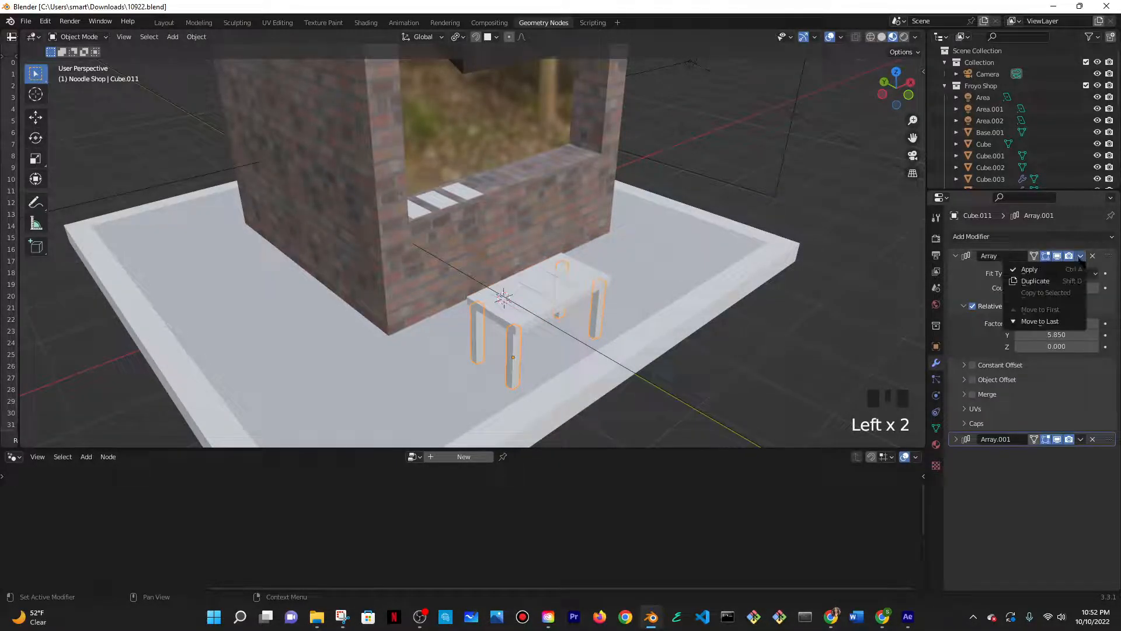
pyautogui.click(1077, 267)
# - Try joining the tabletop and flat rectangles into the table legs object
pyautogui.click(524, 296)
pyautogui.keyDown('shift'); pyautogui.click(524, 295); pyautogui.keyUp('shift')
pyautogui.keyDown('shift'); pyautogui.click(511, 344); pyautogui.keyUp('shift')
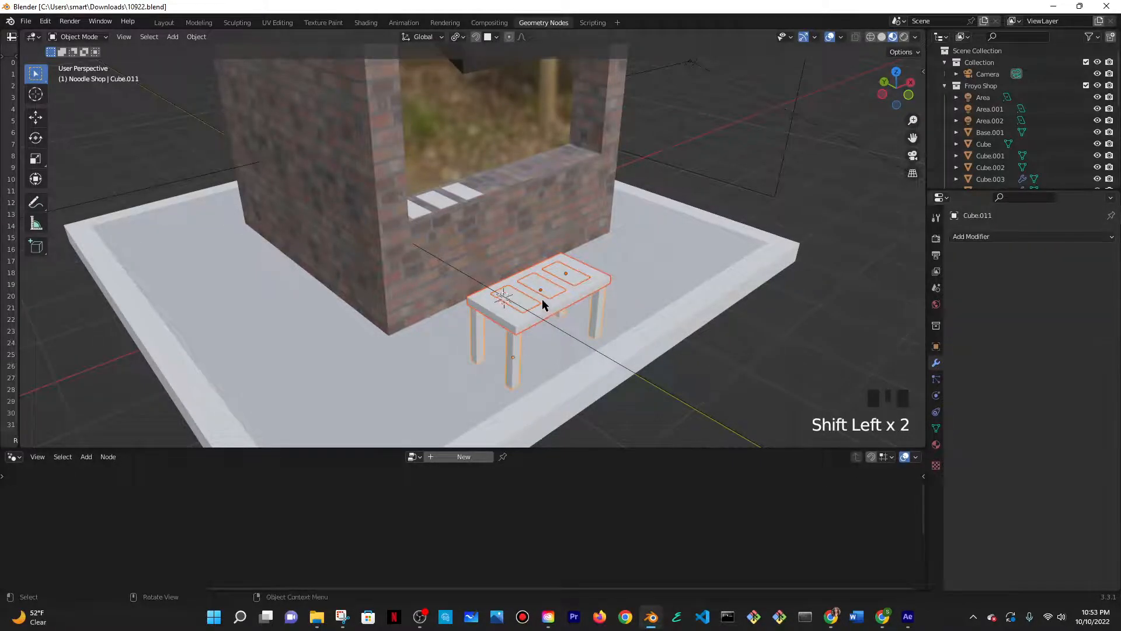
pyautogui.hotkey('ctrl', 'j')
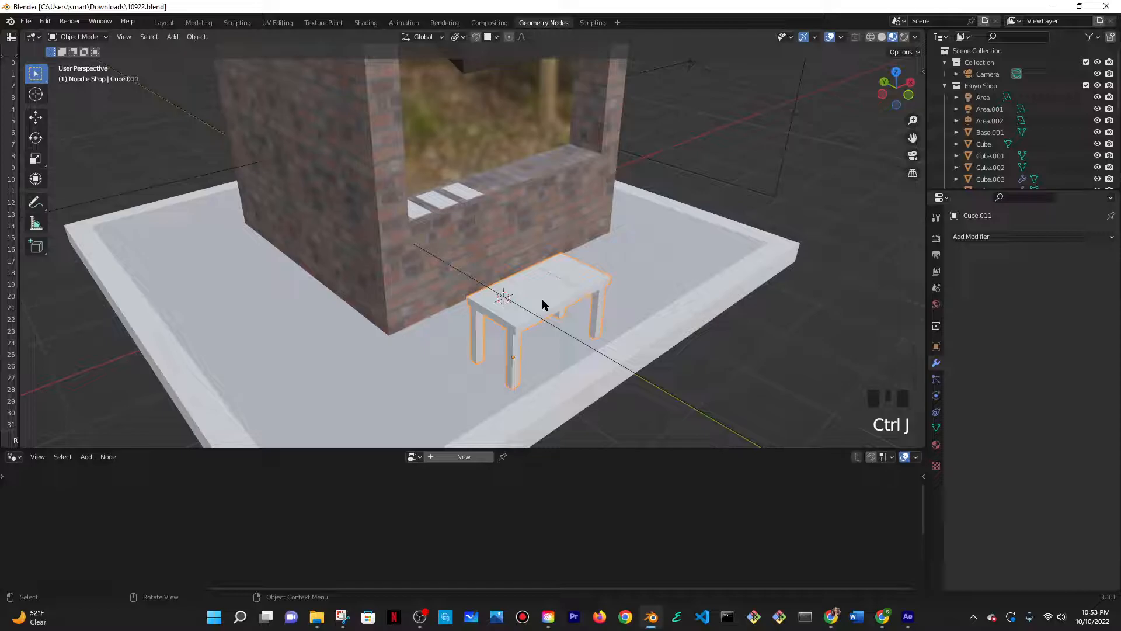
pyautogui.scroll(4, 542, 299)
pyautogui.scroll(-1, 558, 310)
pyautogui.hotkey('ctrl', 'z')
# - Apply the Array modifier on the flat rectangles lying on the tabletop
pyautogui.click(620, 328)
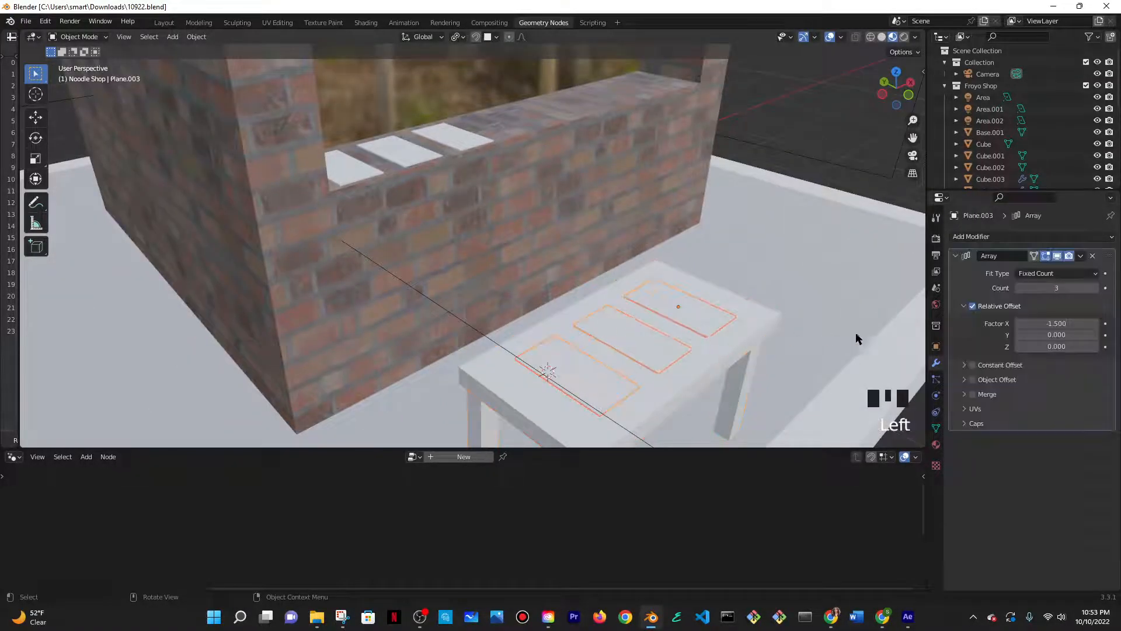
pyautogui.click(1080, 256)
pyautogui.click(1040, 268)
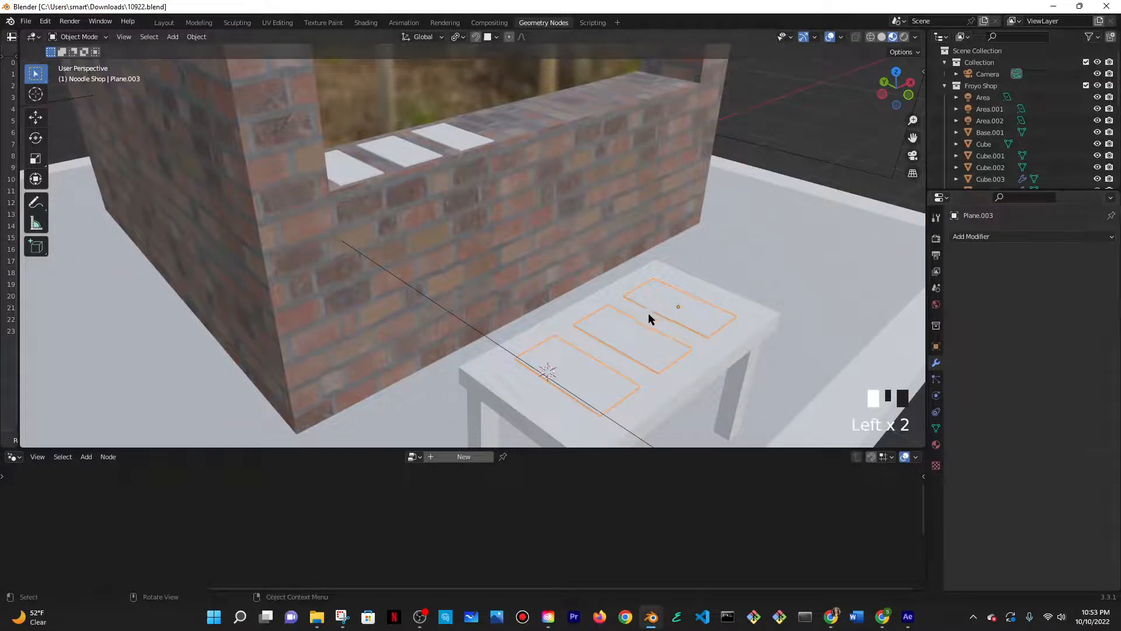
# - Join the table legs, tabletop and flat rectangles into one object and test-move it to check the result
pyautogui.click(729, 387)
pyautogui.keyDown('shift'); pyautogui.click(696, 349); pyautogui.keyUp('shift')
pyautogui.keyDown('shift'); pyautogui.click(680, 322); pyautogui.keyUp('shift')
pyautogui.keyDown('shift'); pyautogui.click(703, 332); pyautogui.keyUp('shift')
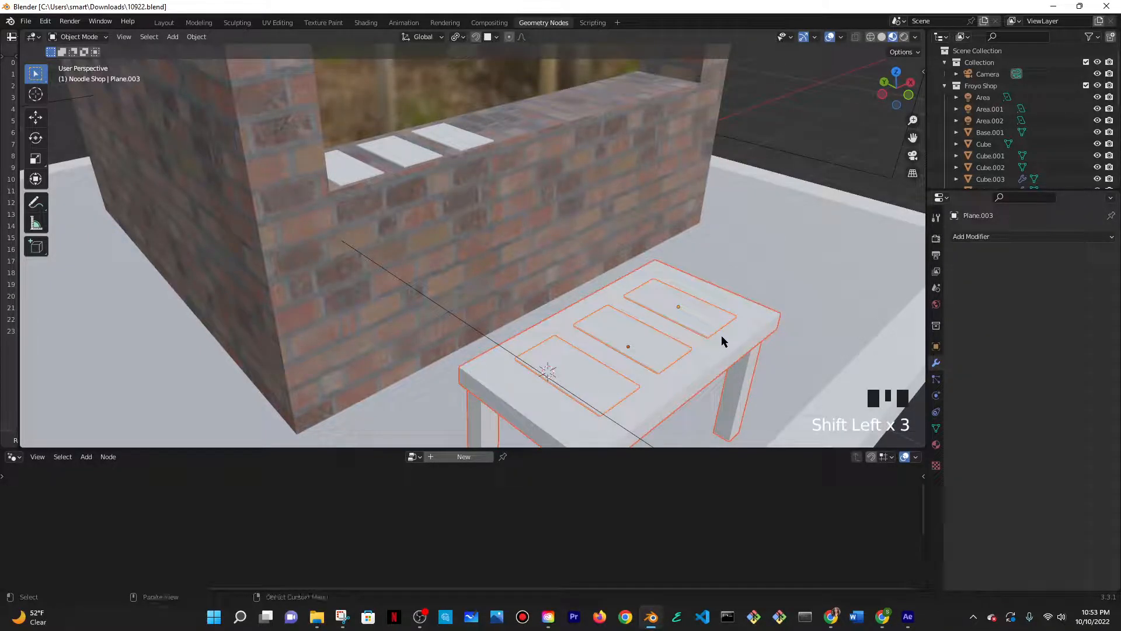
pyautogui.hotkey('ctrl', 'j')
pyautogui.press('g')
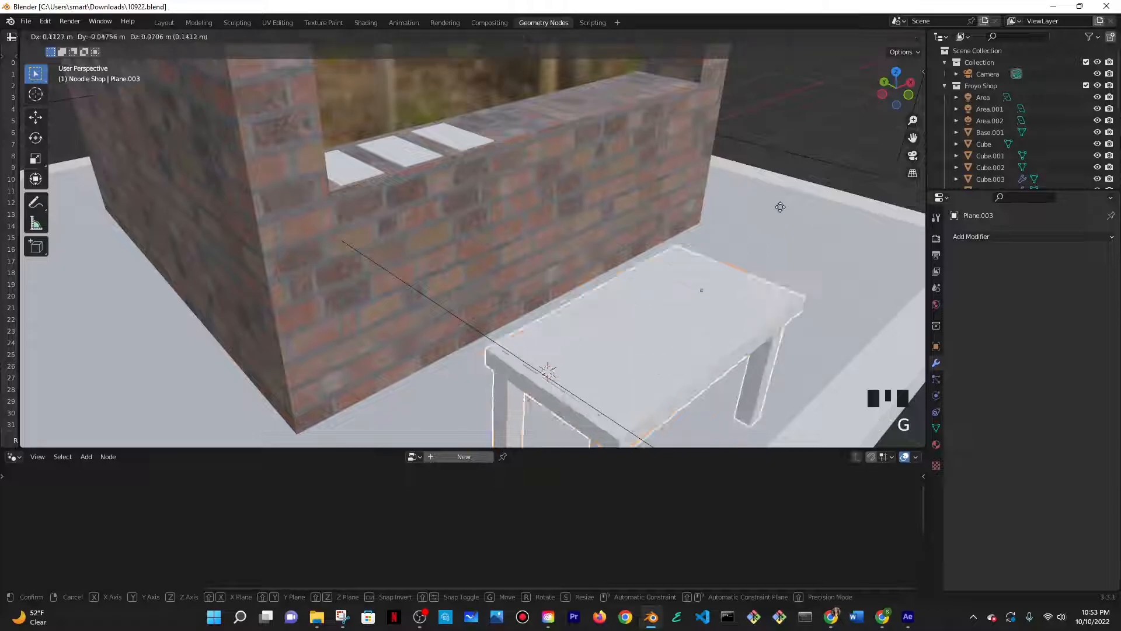
pyautogui.rightClick(725, 257)
pyautogui.moveTo(725, 261); pyautogui.dragTo(674, 299, button='middle')
pyautogui.scroll(-3, 674, 299)
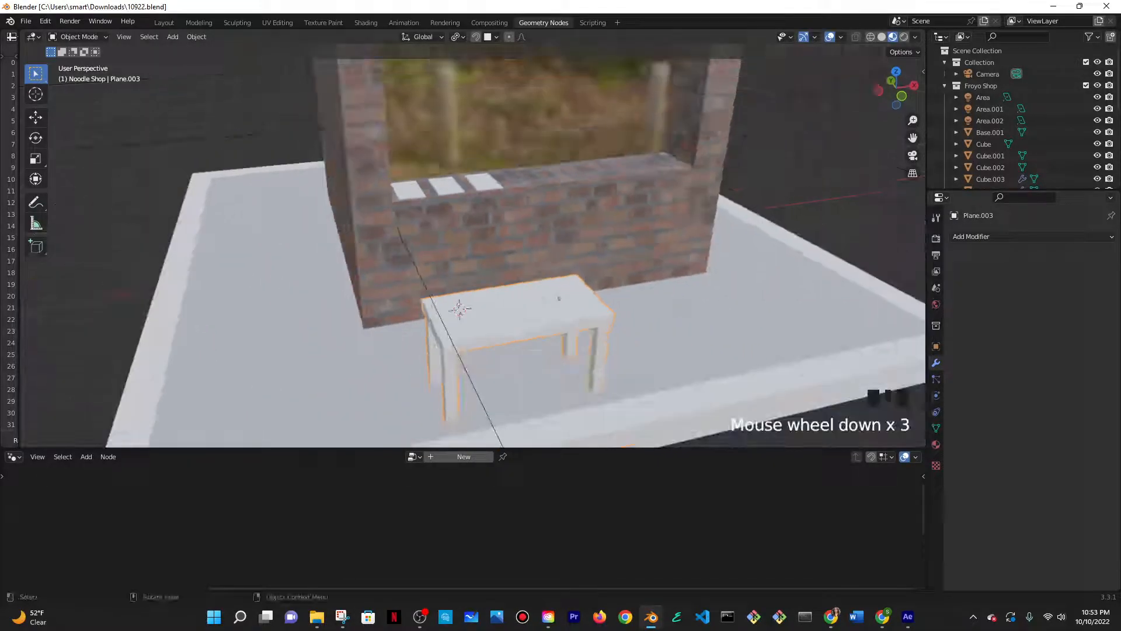
# - Scale the joined table up slightly and raise it along Z so its legs stand on the shop's base
pyautogui.press('s')
pyautogui.click(666, 299)
pyautogui.moveTo(667, 299); pyautogui.dragTo(633, 303, button='middle')
pyautogui.press('s')
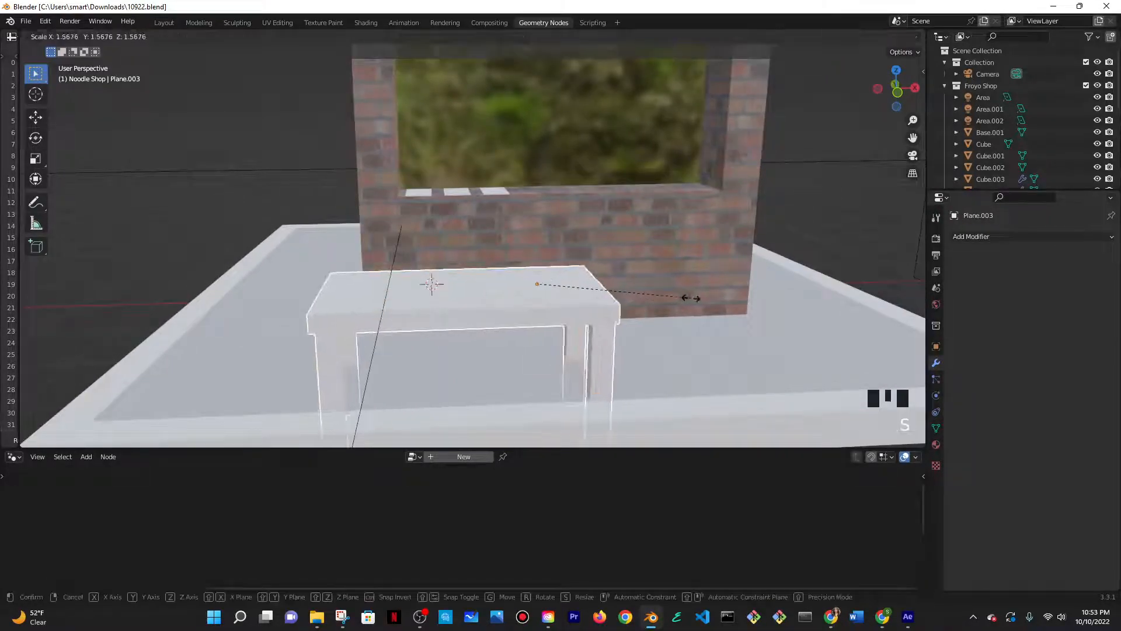
pyautogui.click(653, 300)
pyautogui.press('g')
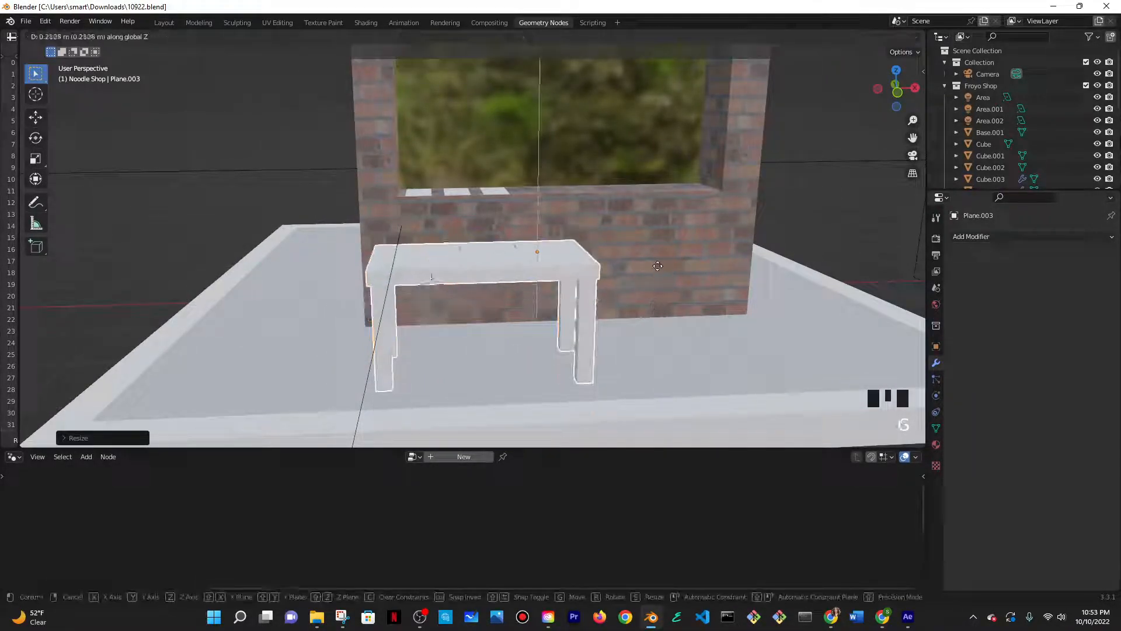
pyautogui.click(656, 251)
# - Move the table along the Y axis to stand on the base in front of the serving window
pyautogui.scroll(-3, 656, 251)
pyautogui.moveTo(656, 250); pyautogui.dragTo(623, 316, button='middle')
pyautogui.press('g')
pyautogui.press('x')
pyautogui.press('x')
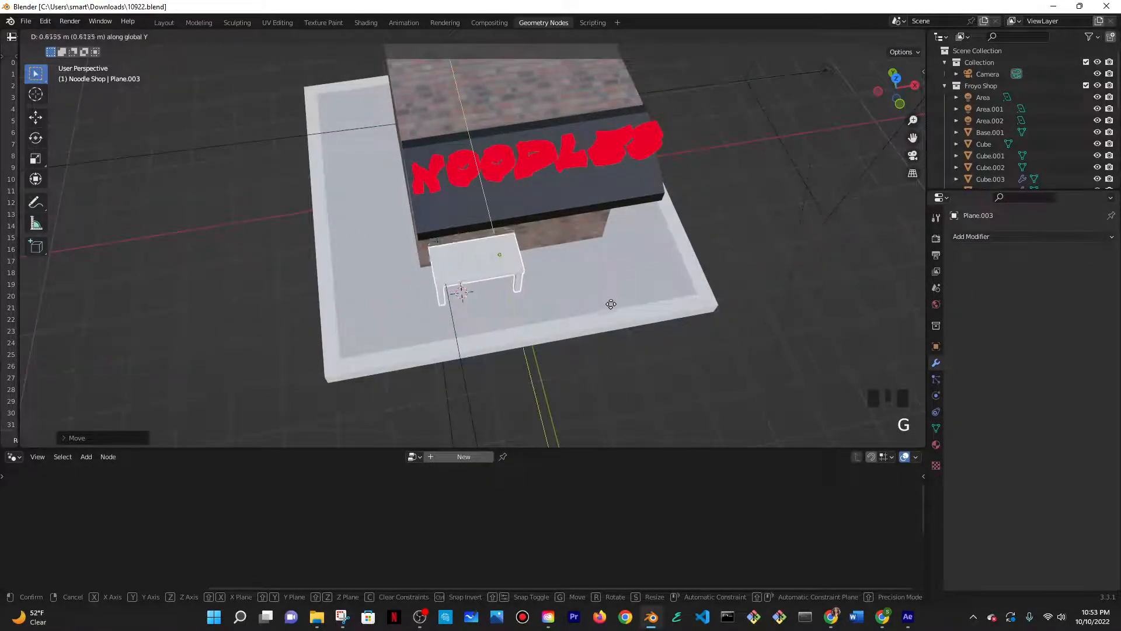
pyautogui.click(608, 318)
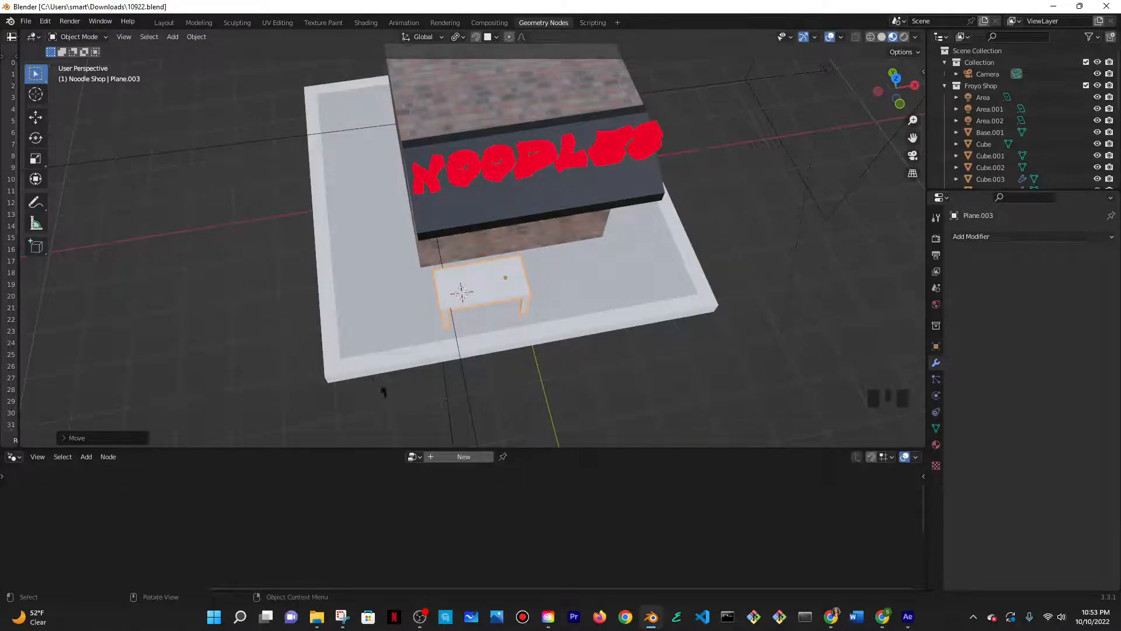
pyautogui.scroll(5, 379, 389)
pyautogui.moveTo(404, 391); pyautogui.dragTo(492, 308, button='middle')
pyautogui.scroll(-3, 466, 337)
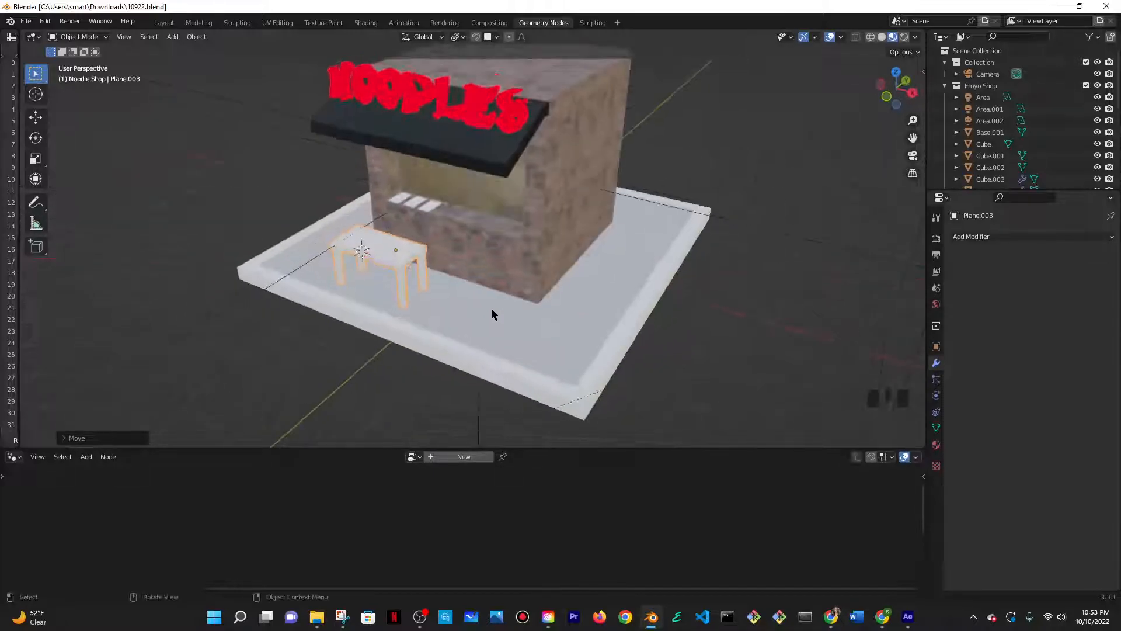
# - View the noodle shop through the camera to check the table's placement, and select the brick body
pyautogui.scroll(-4, 492, 308)
pyautogui.press('KP_0')
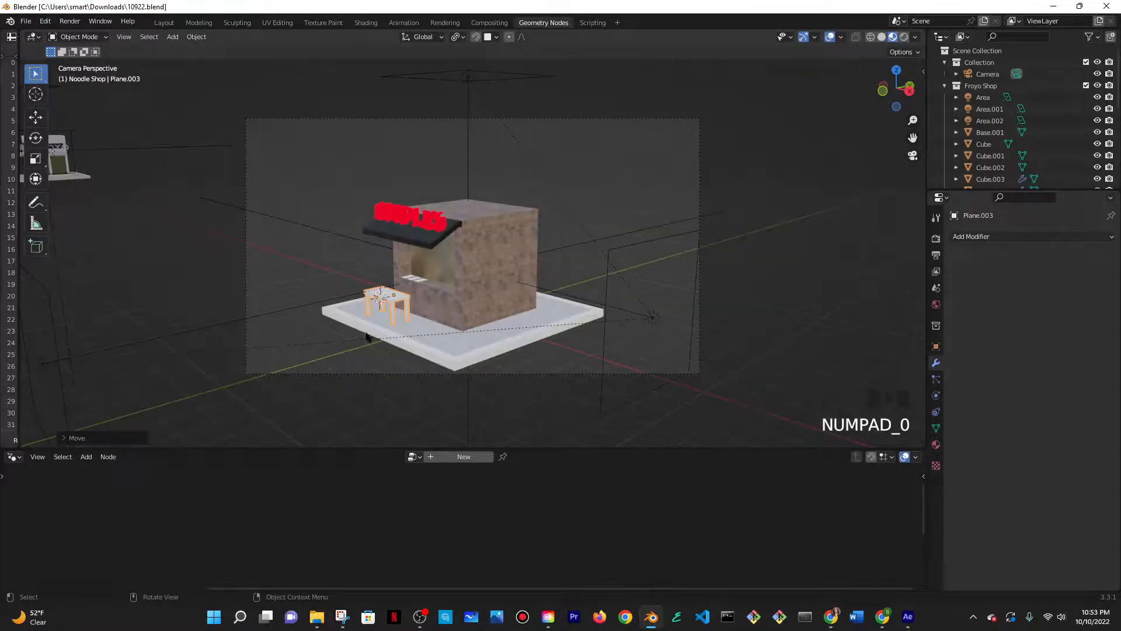
pyautogui.scroll(5, 491, 303)
pyautogui.scroll(-3, 390, 327)
pyautogui.keyDown('shift'); pyautogui.moveTo(390, 327); pyautogui.dragTo(428, 293, button='middle'); pyautogui.keyUp('shift')
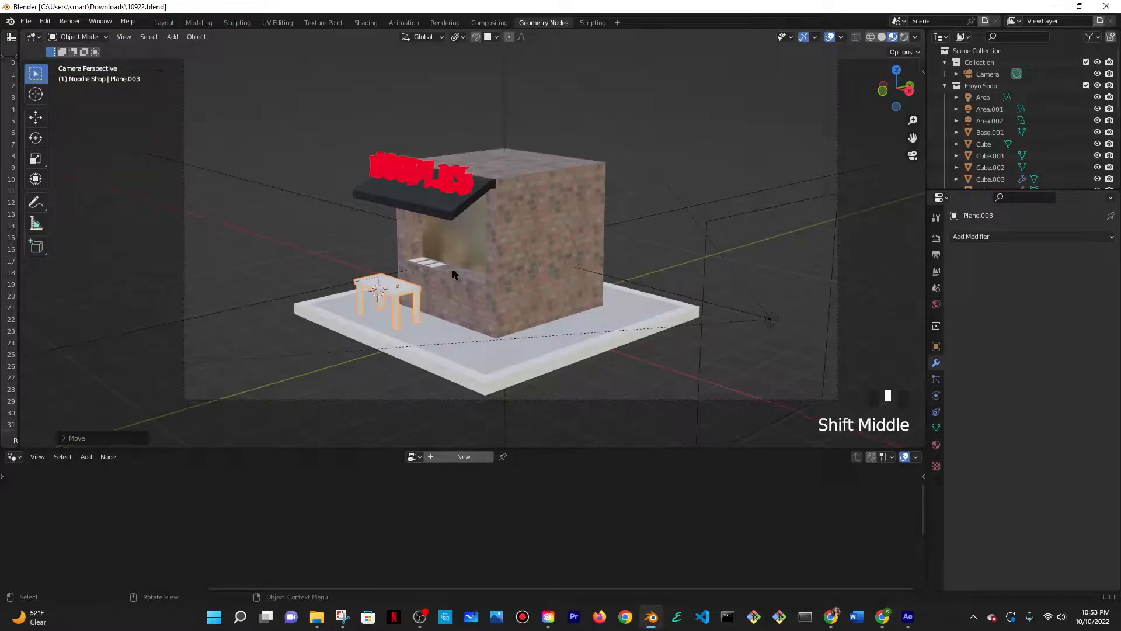
pyautogui.click(563, 183)
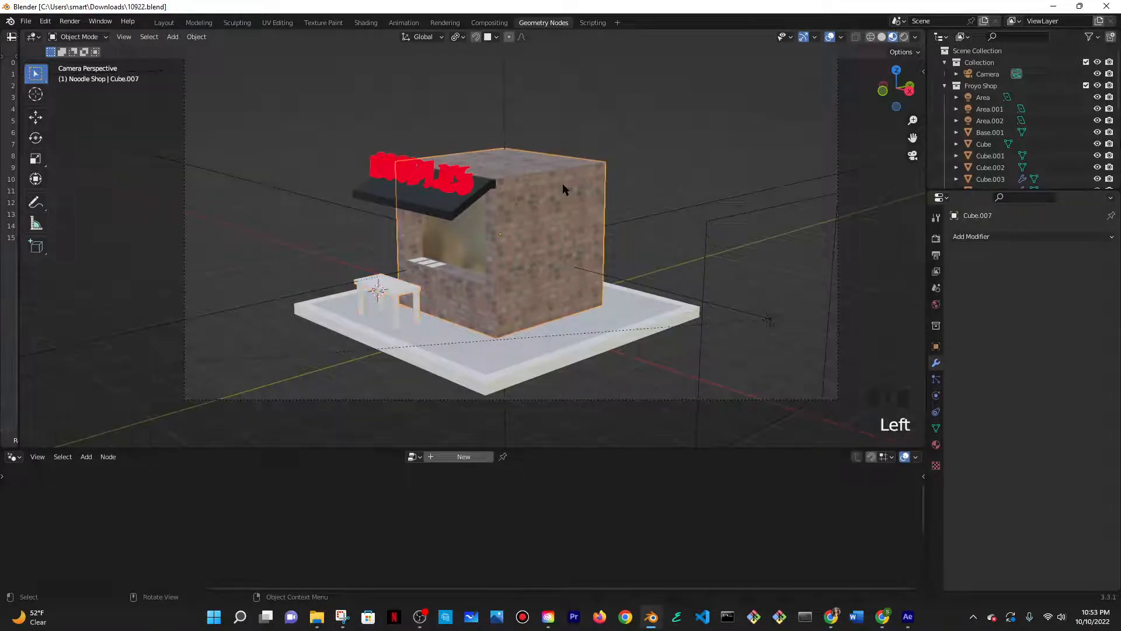
pyautogui.scroll(-1, 543, 184)
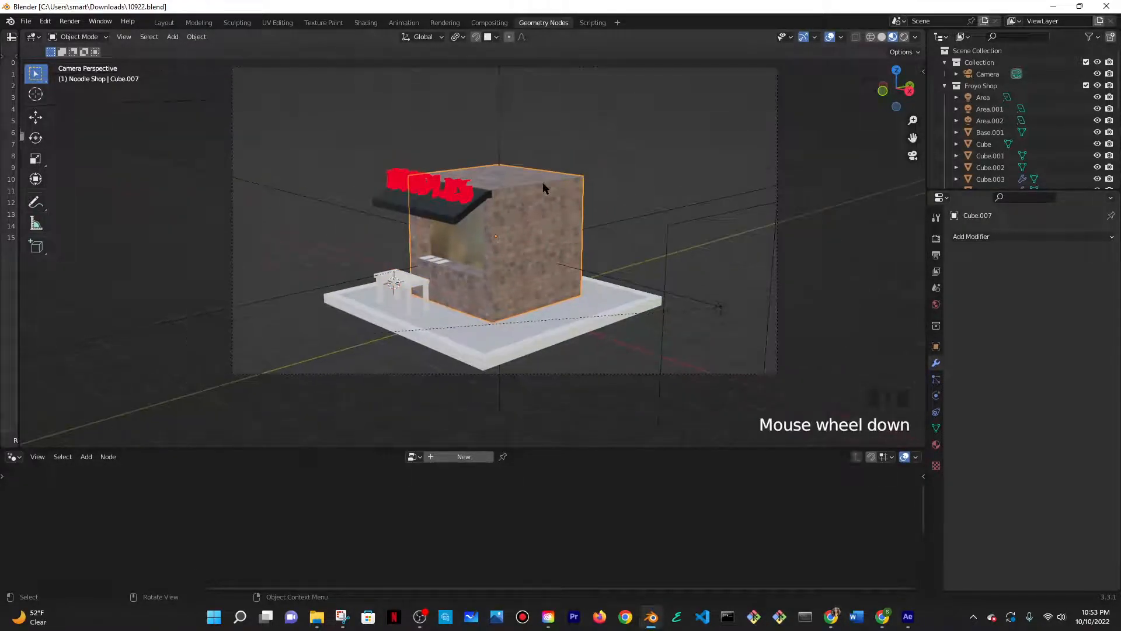
pyautogui.scroll(-1, 534, 175)
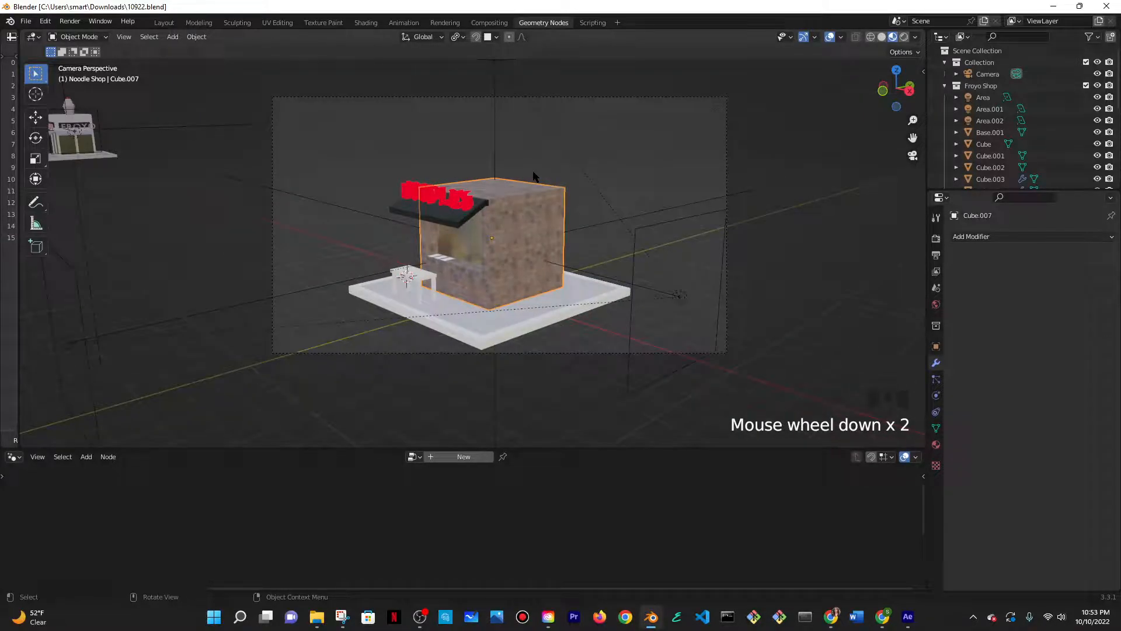
pyautogui.press('Tab')
pyautogui.click(501, 191)
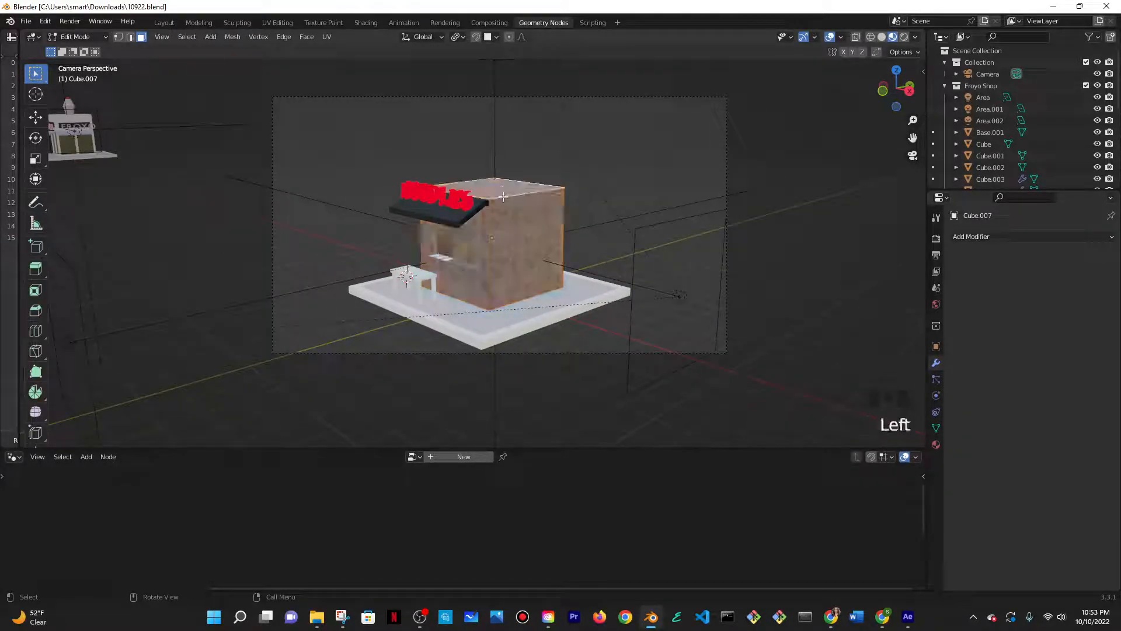
pyautogui.press('e')
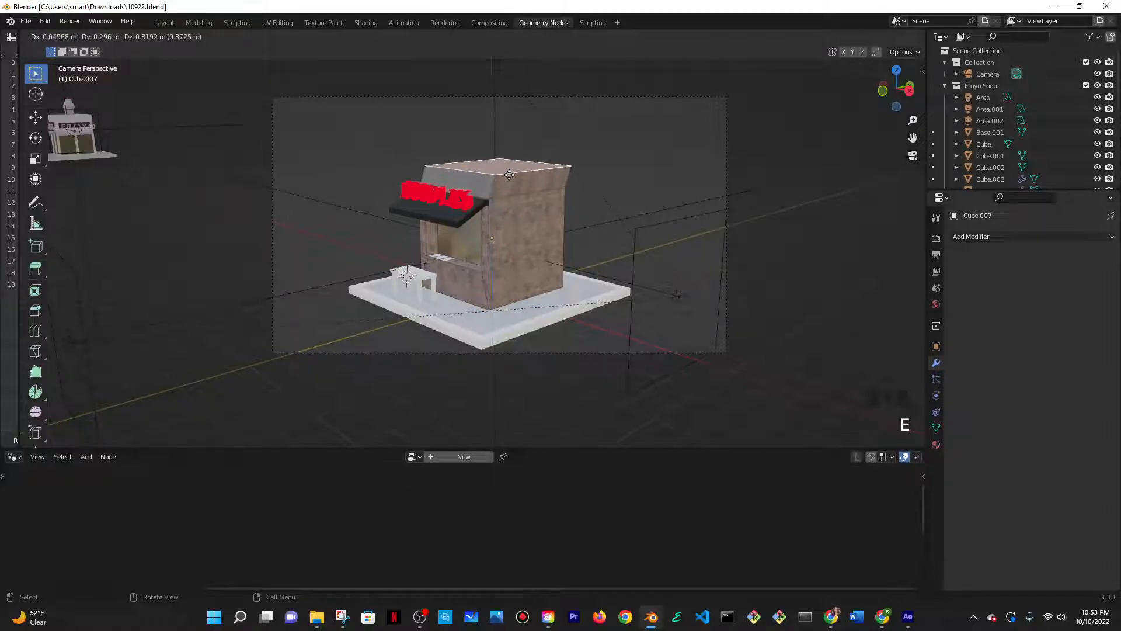
pyautogui.click(506, 175)
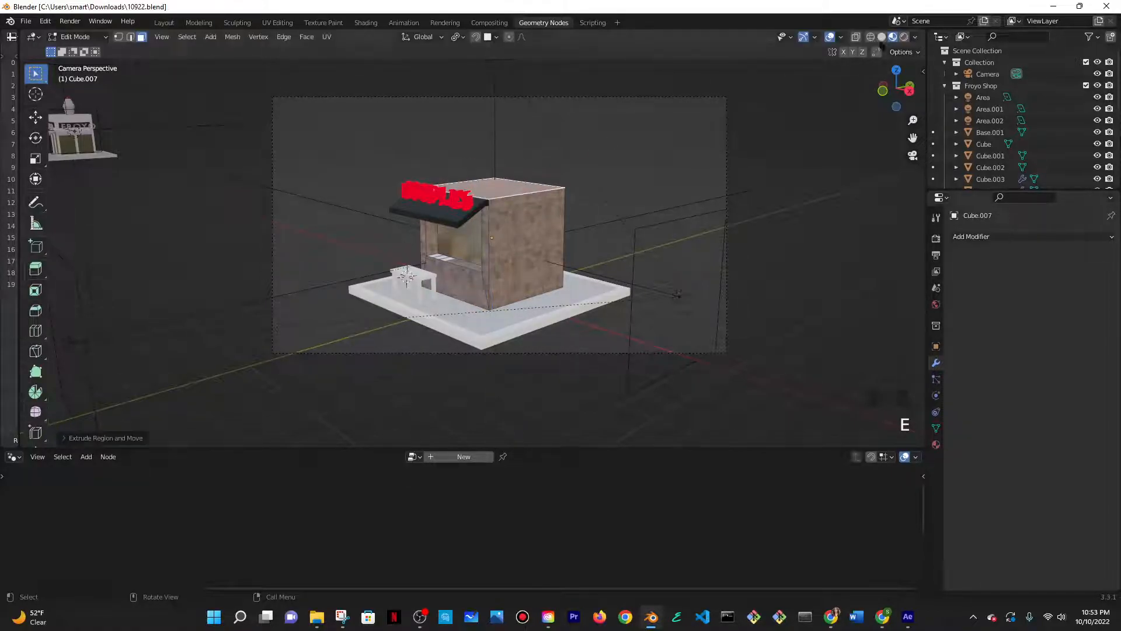
pyautogui.click(903, 52)
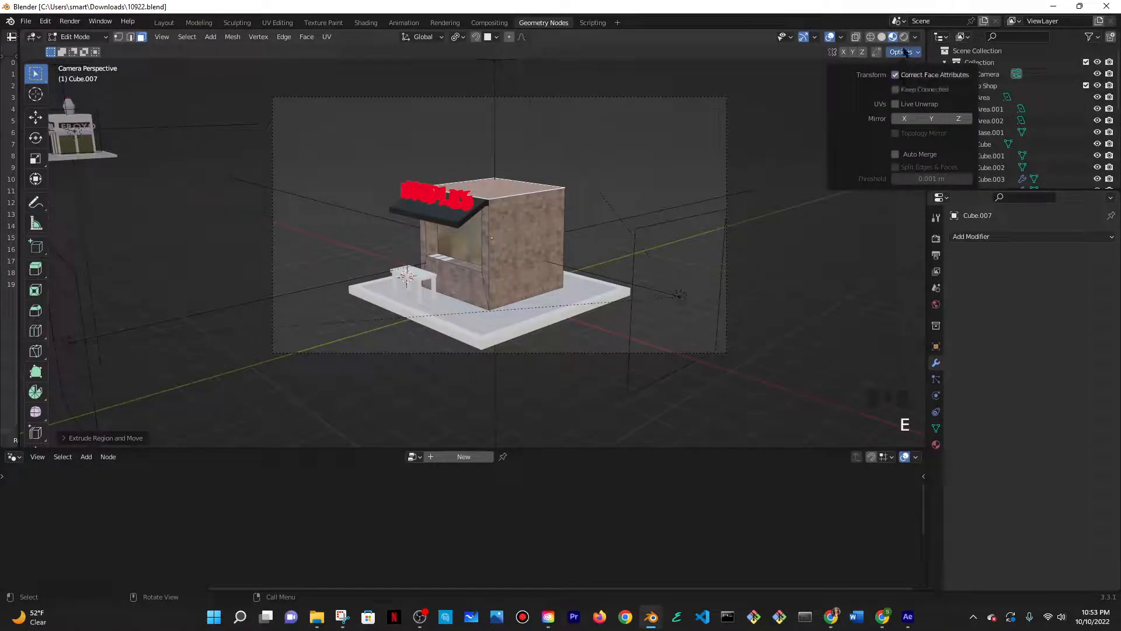
pyautogui.press('e')
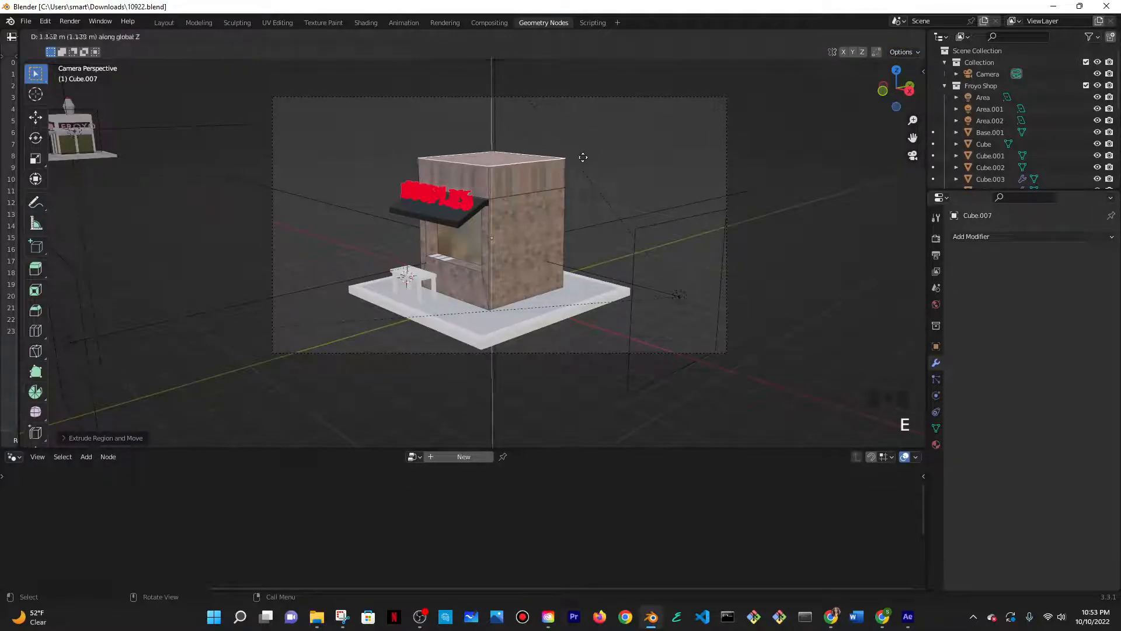
pyautogui.rightClick(583, 164)
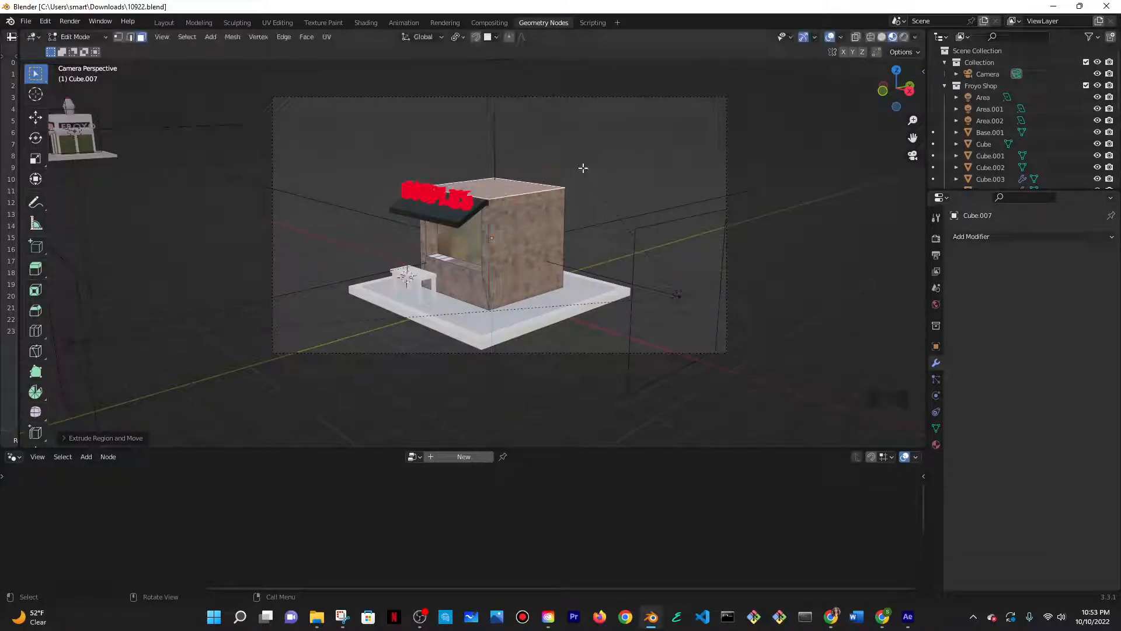
pyautogui.press('Tab')
pyautogui.click(914, 52)
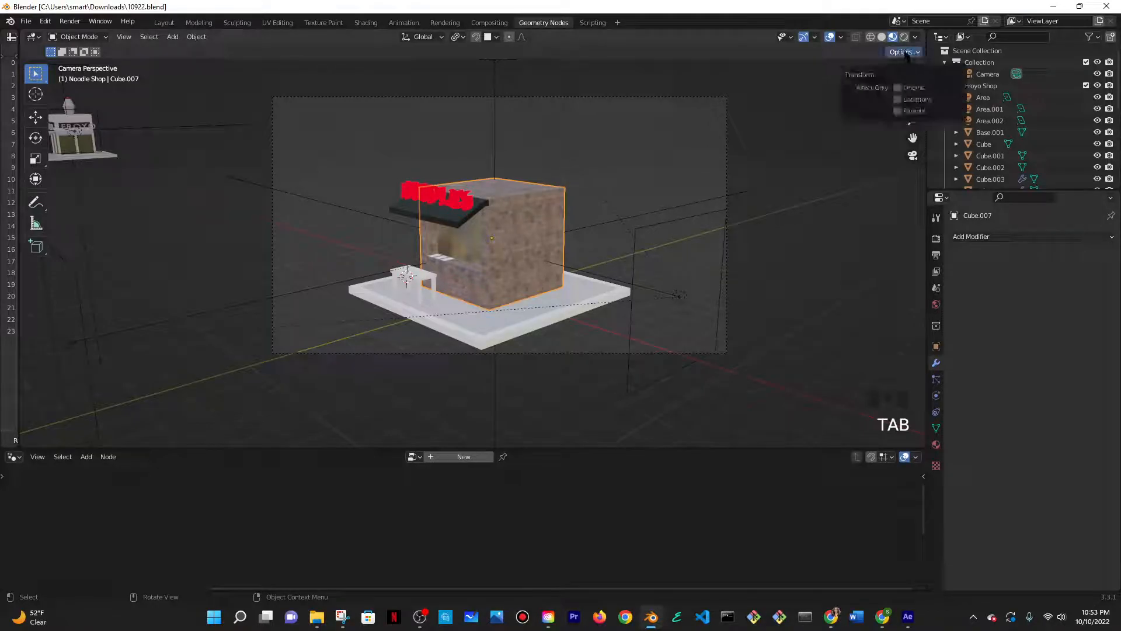
pyautogui.press('Tab')
pyautogui.click(902, 52)
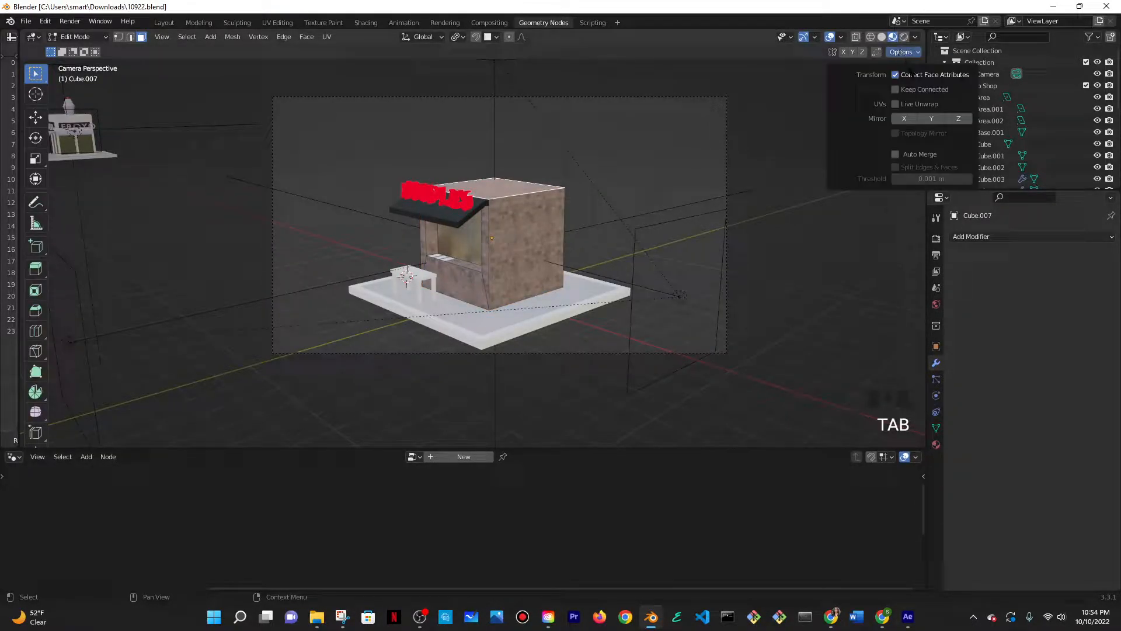
# - Try to extrude the brick body's roof face upward to form a raised section on top of the shop
pyautogui.click(479, 198)
pyautogui.click(492, 194)
pyautogui.press('e')
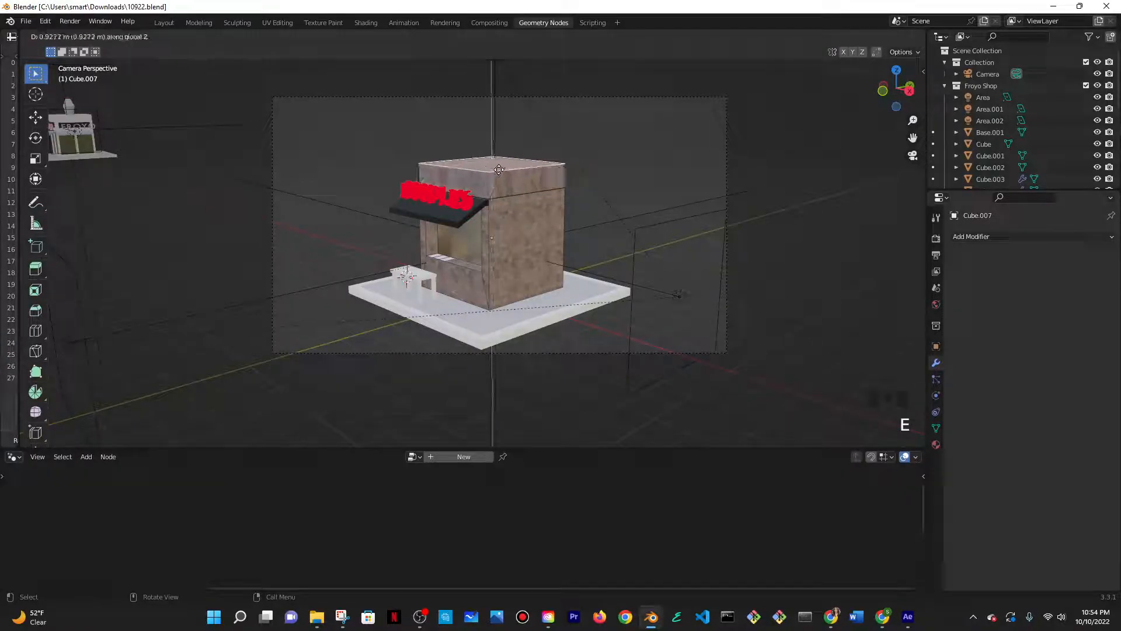
pyautogui.rightClick(498, 172)
pyautogui.press('e')
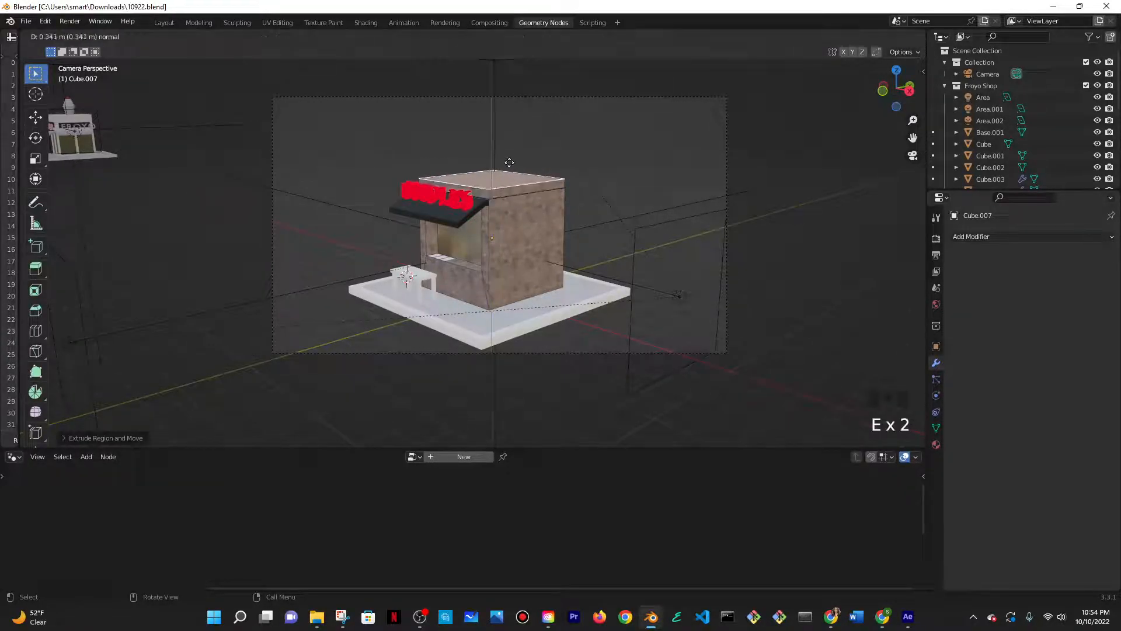
pyautogui.middleClick(536, 151)
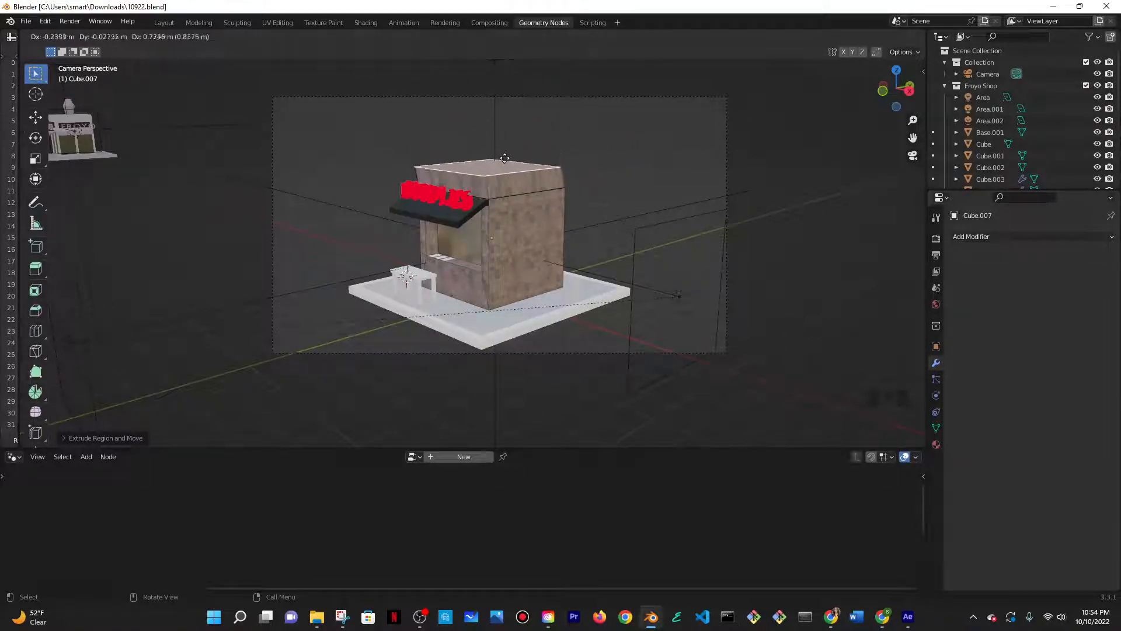
pyautogui.click(517, 154)
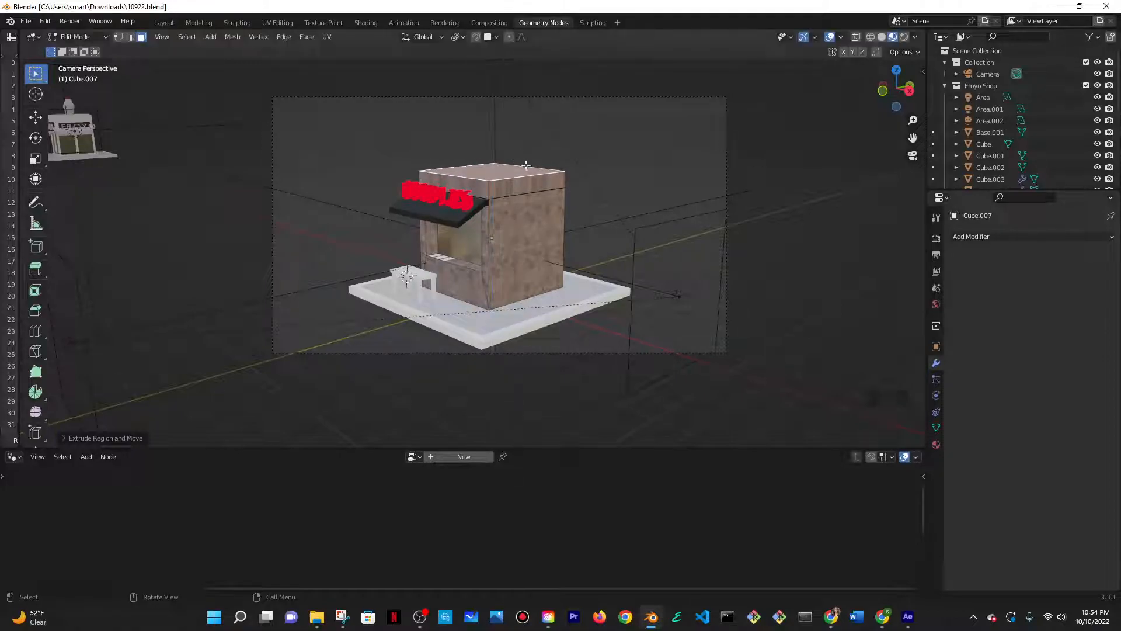
# - Inspect the extruded roof section up close and undo the roof extrusion on the brick body
pyautogui.scroll(5, 516, 153)
pyautogui.keyDown('shift'); pyautogui.moveTo(584, 146); pyautogui.dragTo(481, 252, button='middle'); pyautogui.keyUp('shift')
pyautogui.press('Tab')
pyautogui.press('Tab')
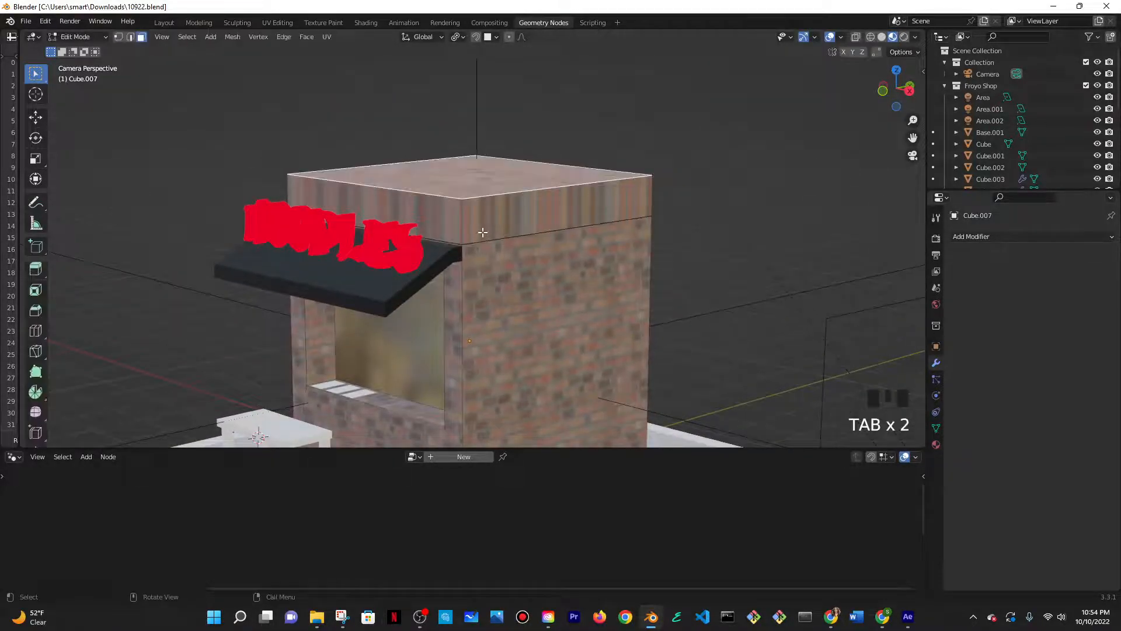
pyautogui.hotkey('ctrl', 'z')
pyautogui.hotkey('ctrl', 'z')
pyautogui.hotkey('ctrl', 'z')
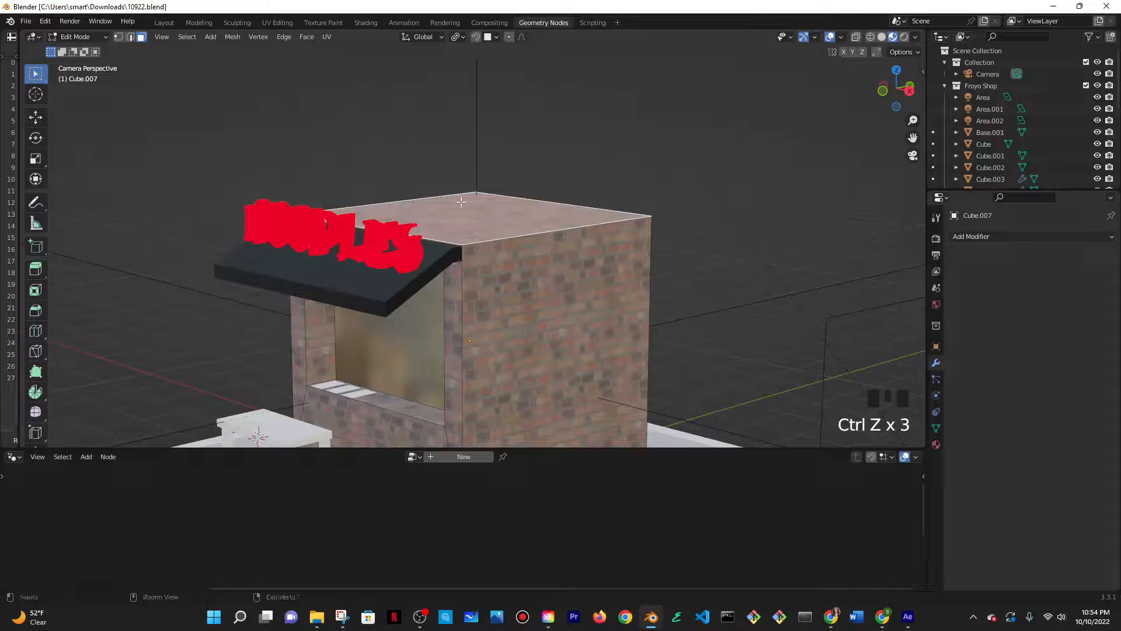
# - Duplicate the brick body's roof face in place and separate the copy into its own object
pyautogui.press('Tab')
pyautogui.press('Tab')
pyautogui.hotkey('shift', 'd')
pyautogui.rightClick(569, 200)
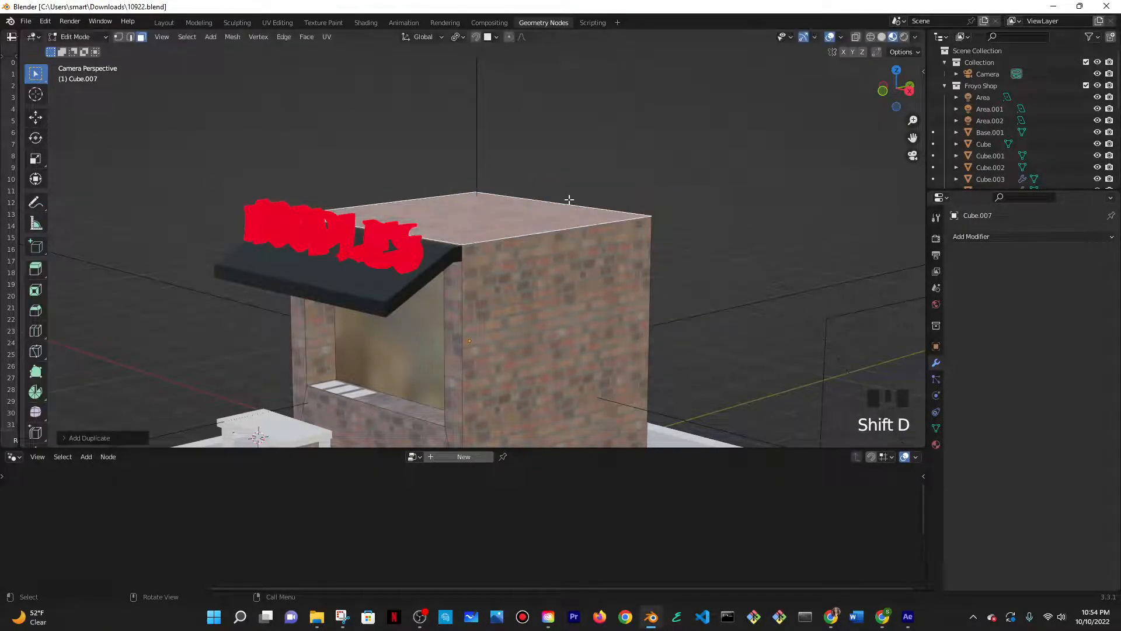
pyautogui.press('p')
pyautogui.click(546, 199)
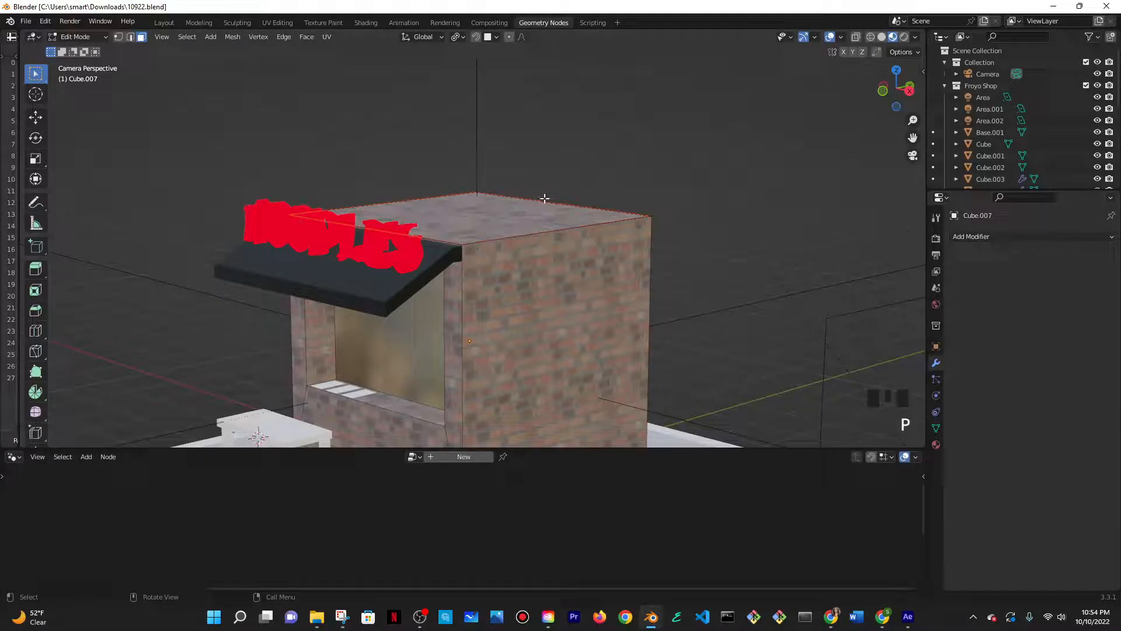
pyautogui.press('Tab')
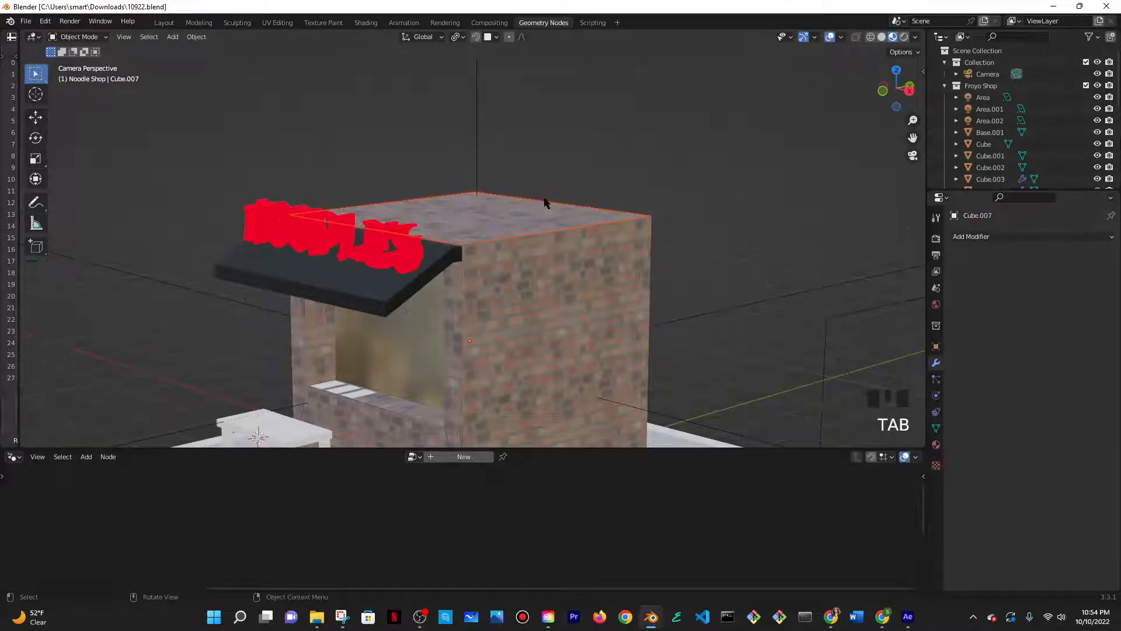
pyautogui.press('z')
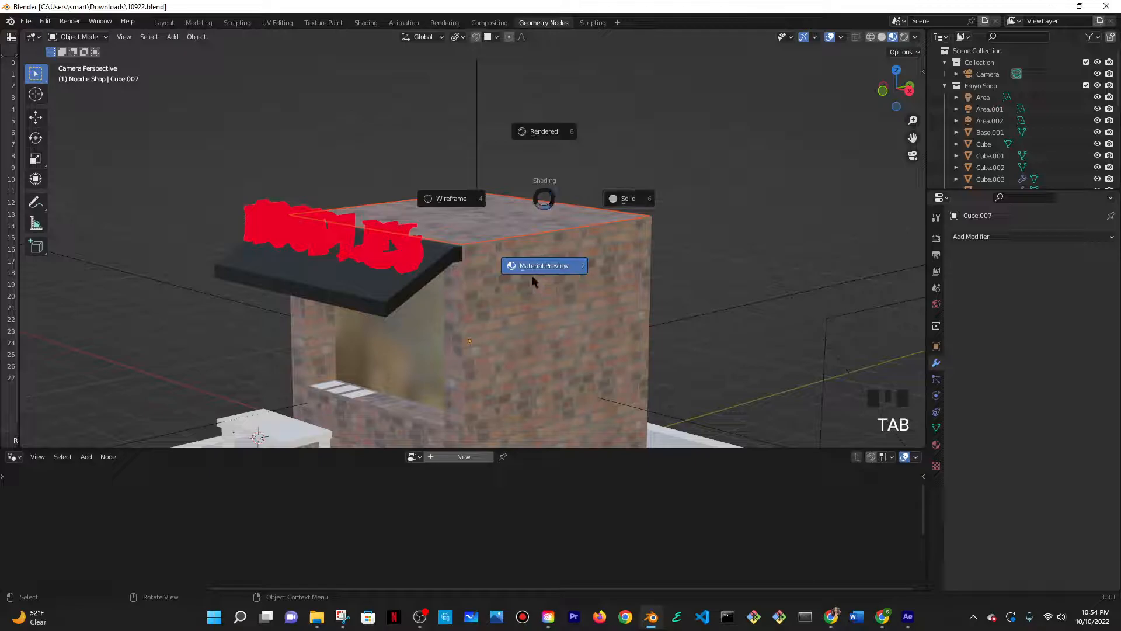
pyautogui.click(519, 221)
pyautogui.press('z')
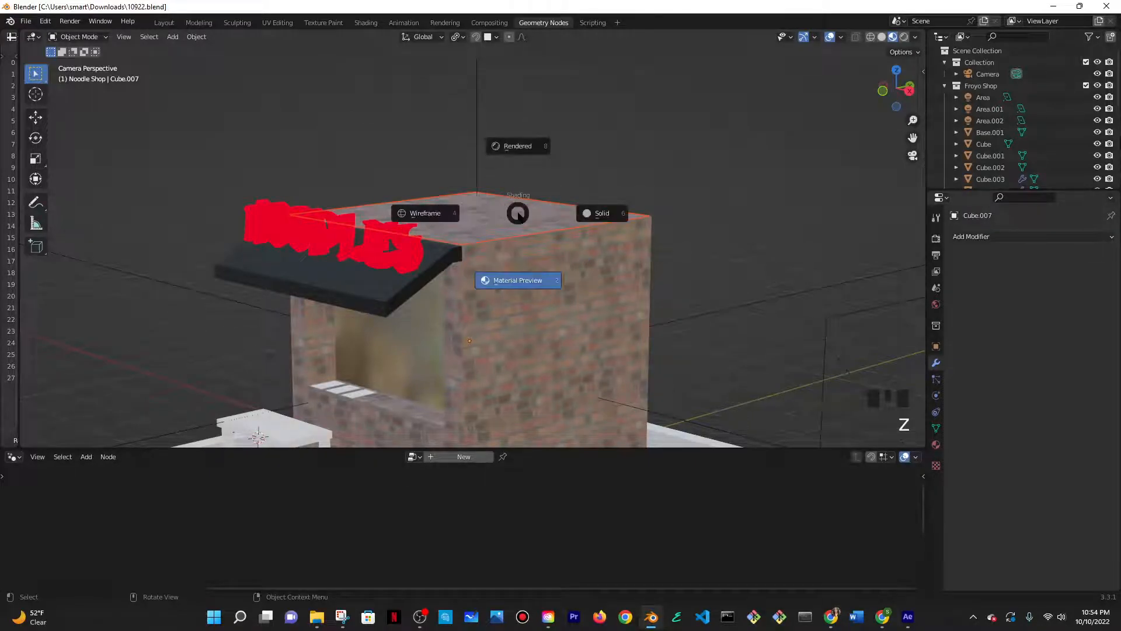
pyautogui.press('Tab')
pyautogui.click(516, 211)
pyautogui.press('e')
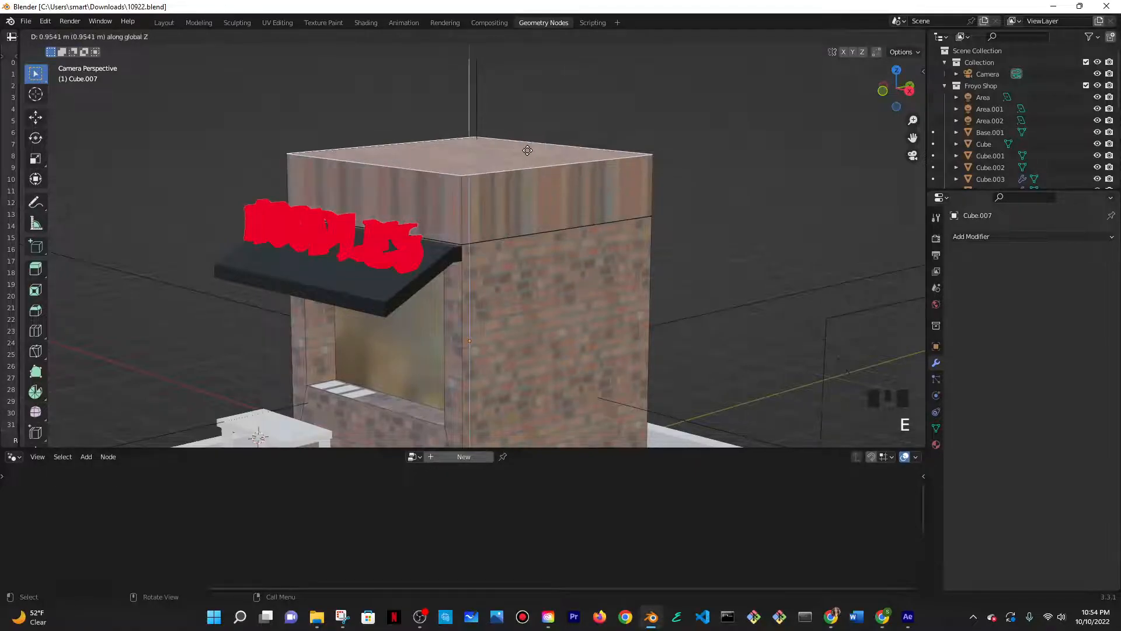
pyautogui.rightClick(527, 153)
pyautogui.press('Tab')
# - Select the separated roof face object and extrude its face upward into a flat block on top of the shop
pyautogui.click(502, 219)
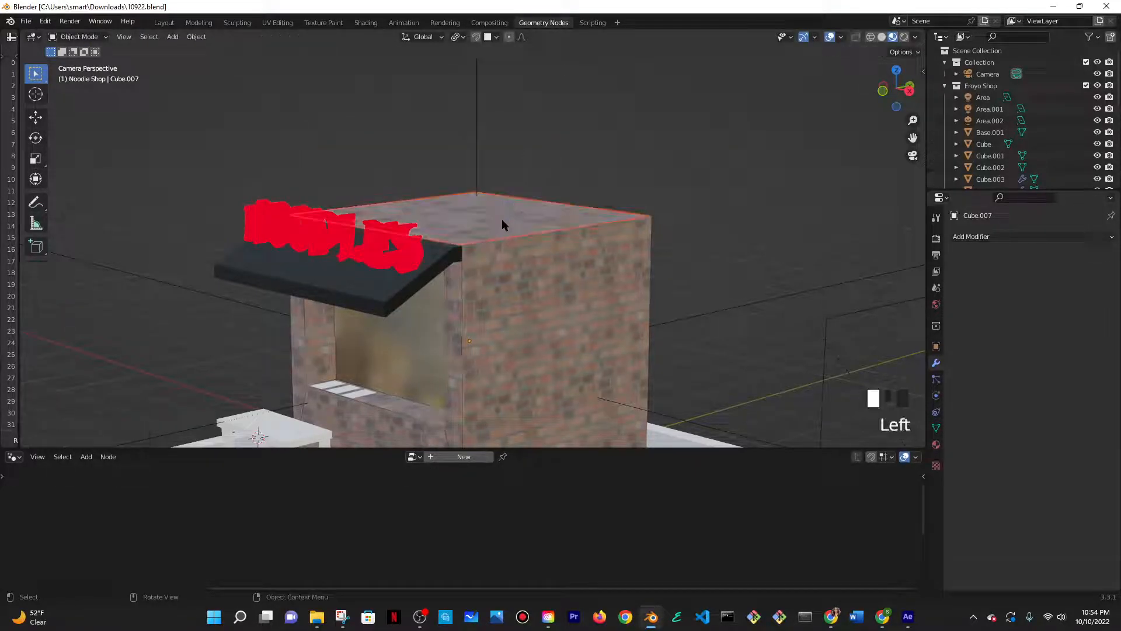
pyautogui.press('g')
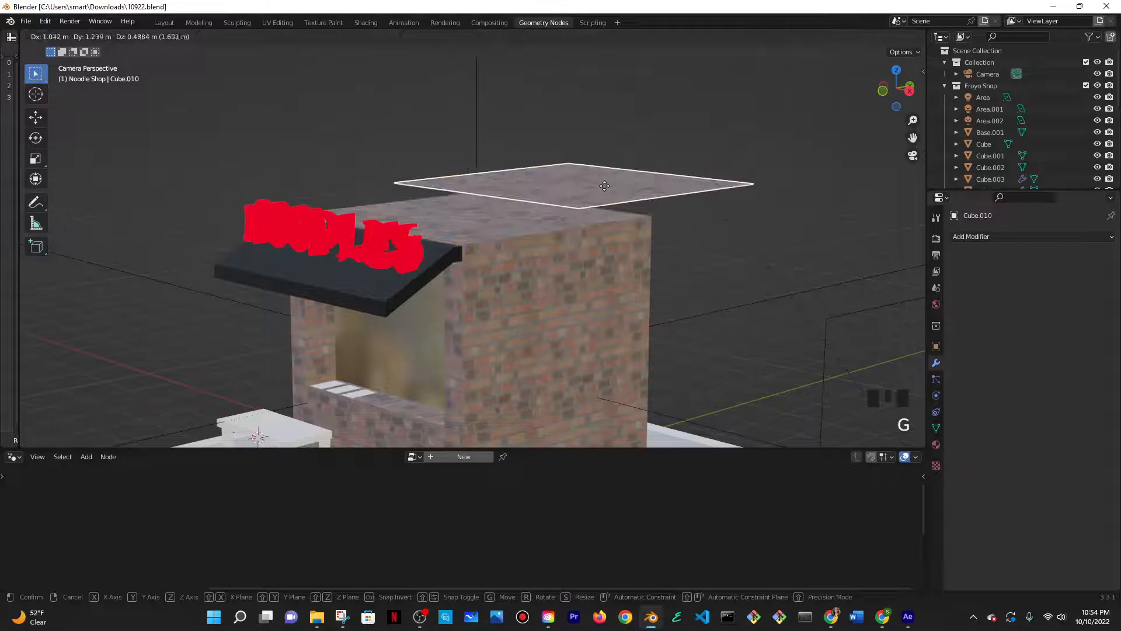
pyautogui.rightClick(605, 191)
pyautogui.press('Tab')
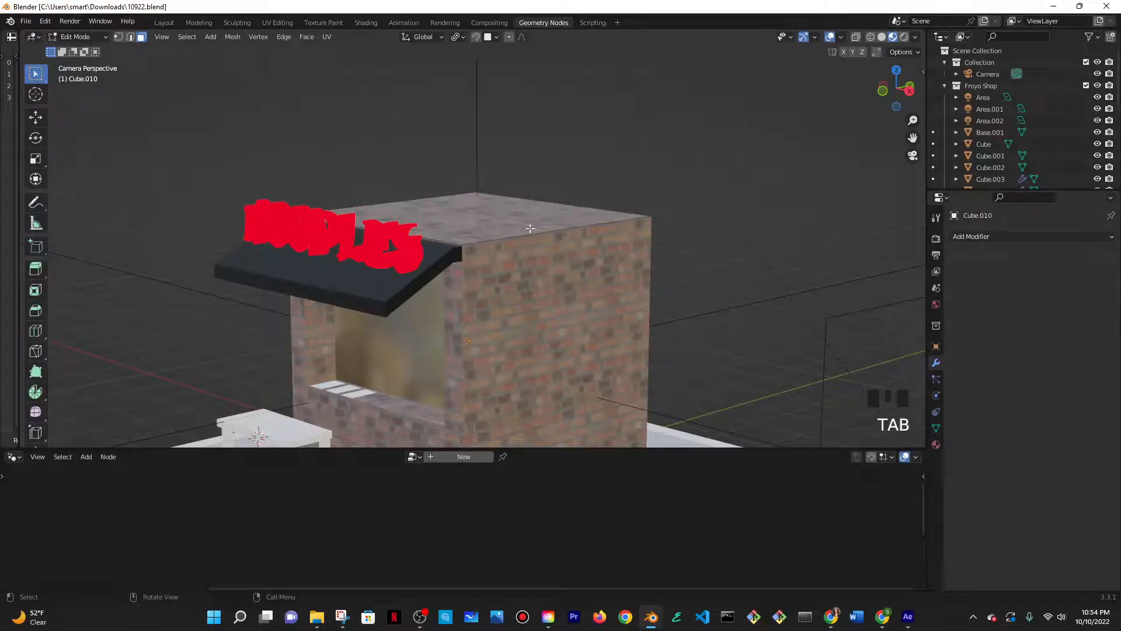
pyautogui.click(478, 236)
pyautogui.press('e')
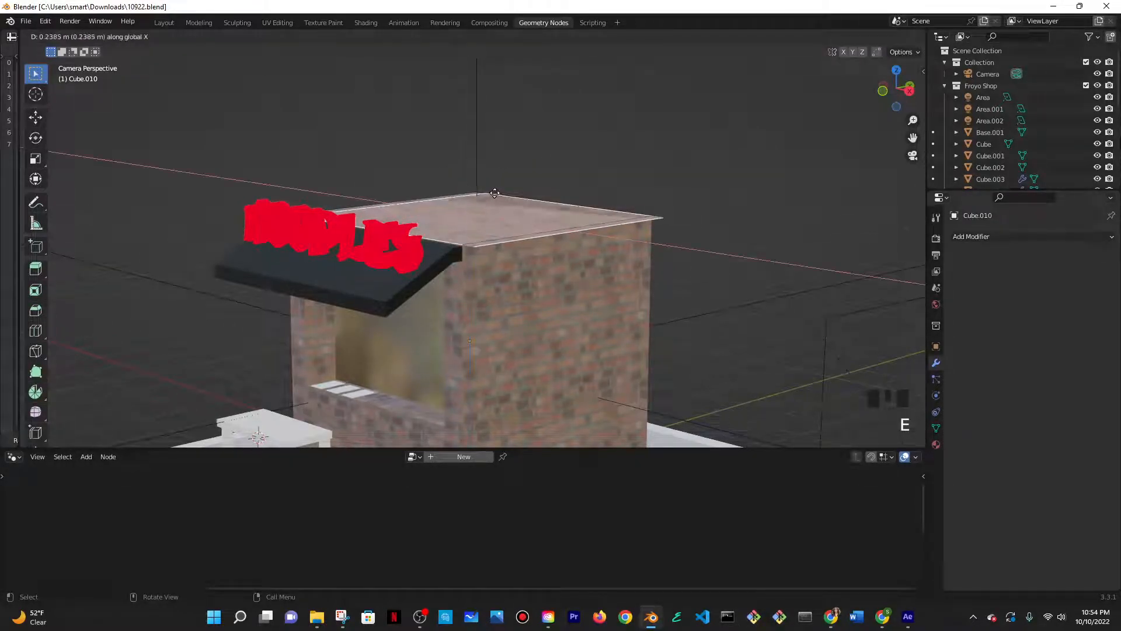
pyautogui.click(487, 196)
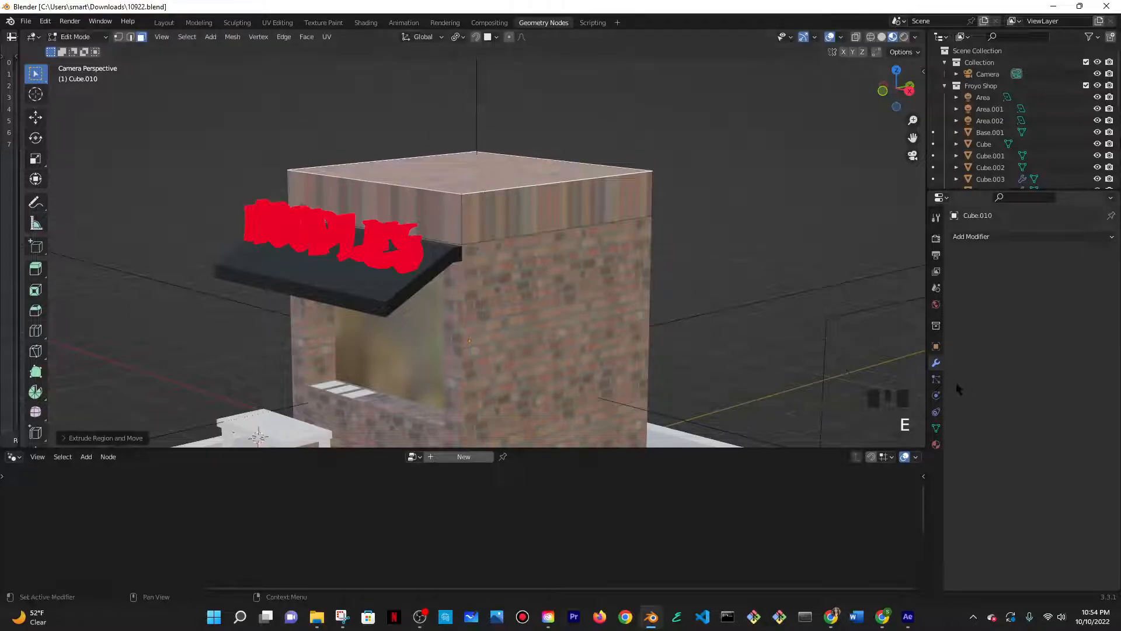
# - Show the roof block's material settings and make its materials single-user in Object Mode
pyautogui.scroll(-1, 917, 389)
pyautogui.click(936, 445)
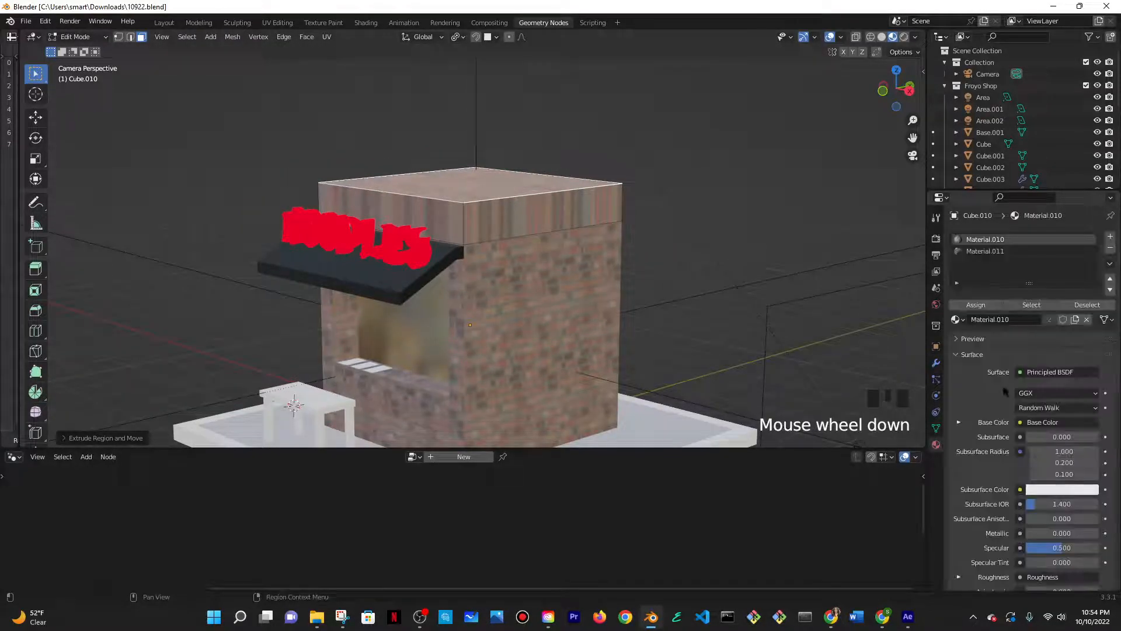
pyautogui.click(1110, 249)
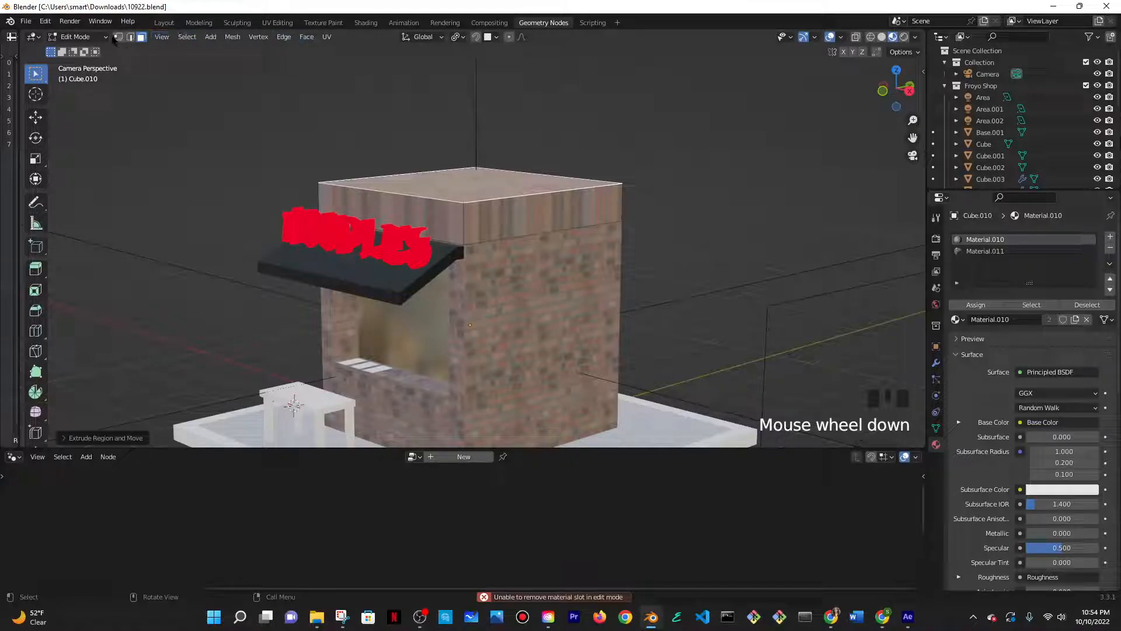
pyautogui.click(78, 36)
pyautogui.click(94, 47)
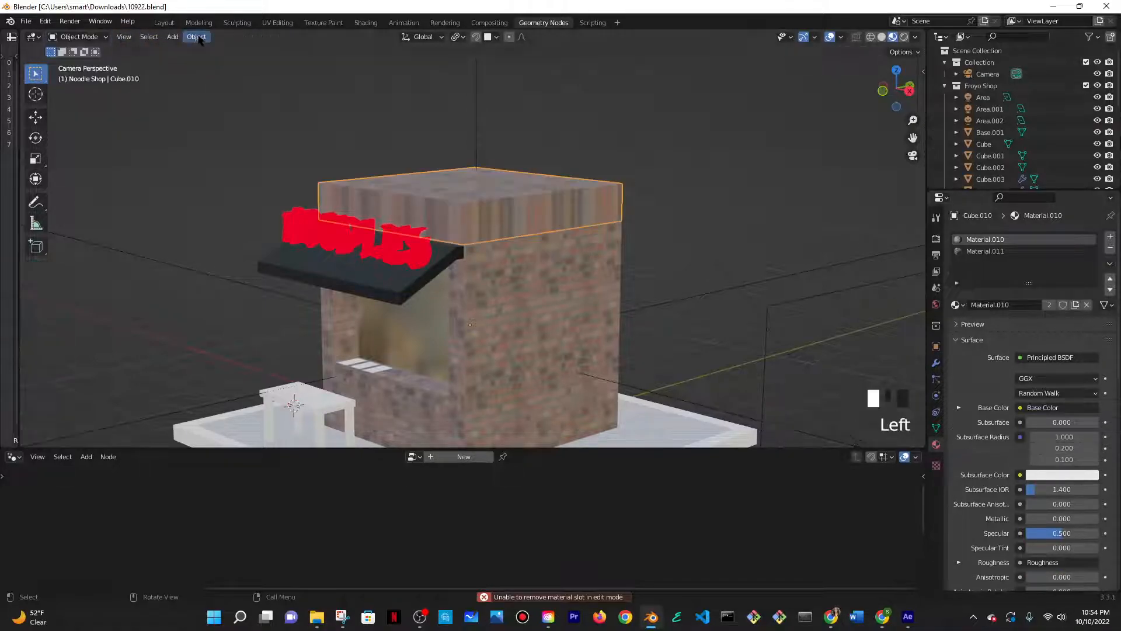
pyautogui.click(197, 37)
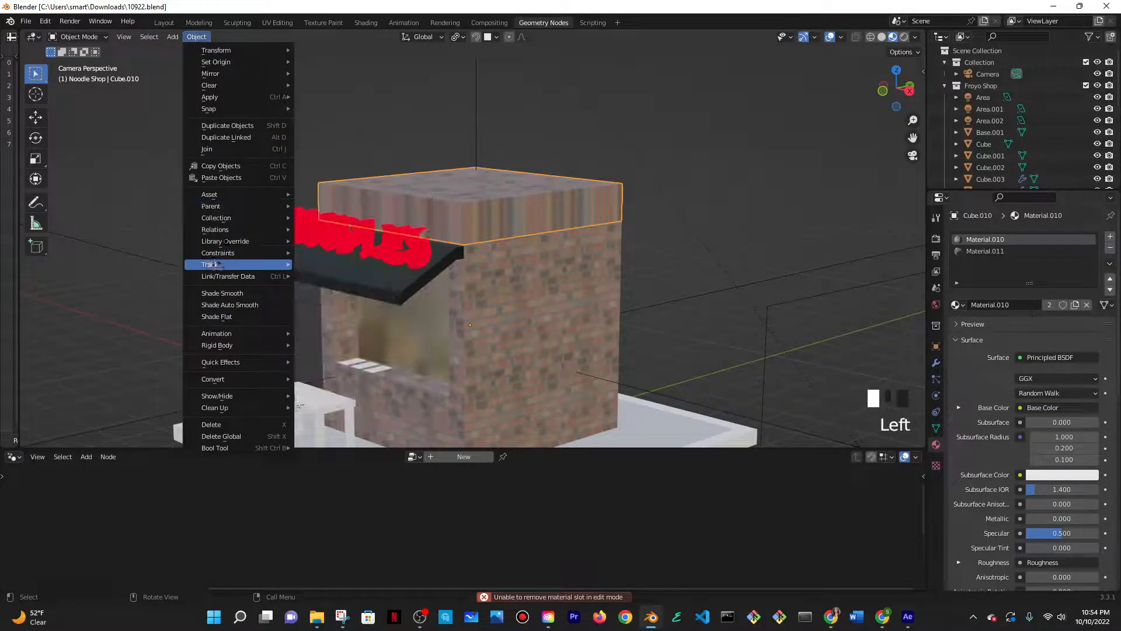
pyautogui.moveTo(233, 230)
pyautogui.moveTo(356, 269)
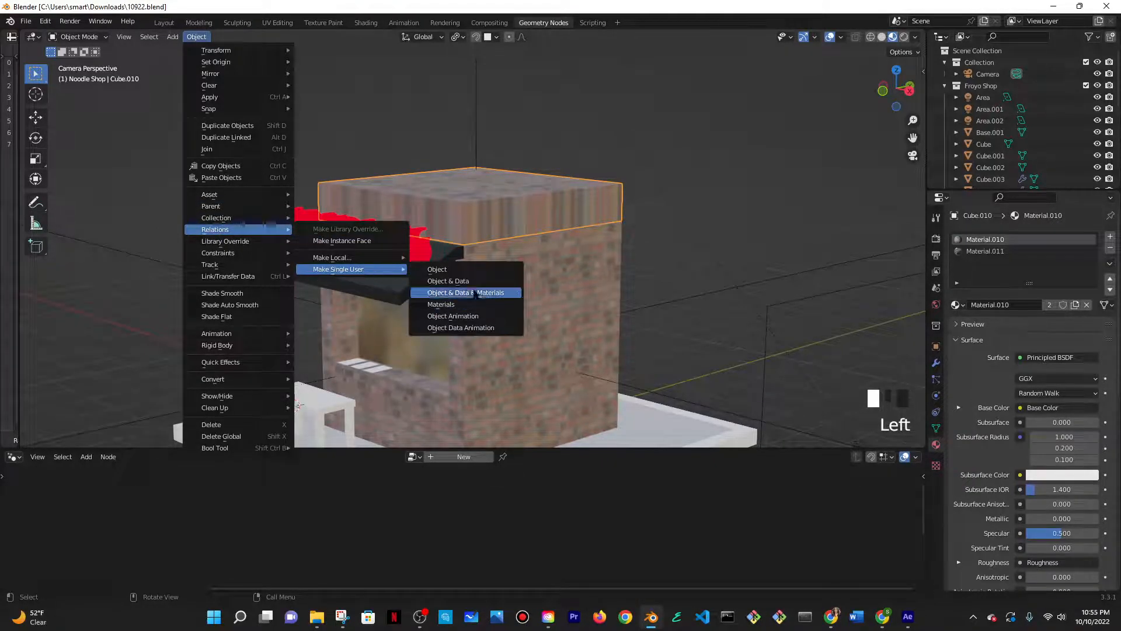
pyautogui.click(444, 303)
# - Remove both brick material slots from the roof block in Object Mode
pyautogui.press('Tab')
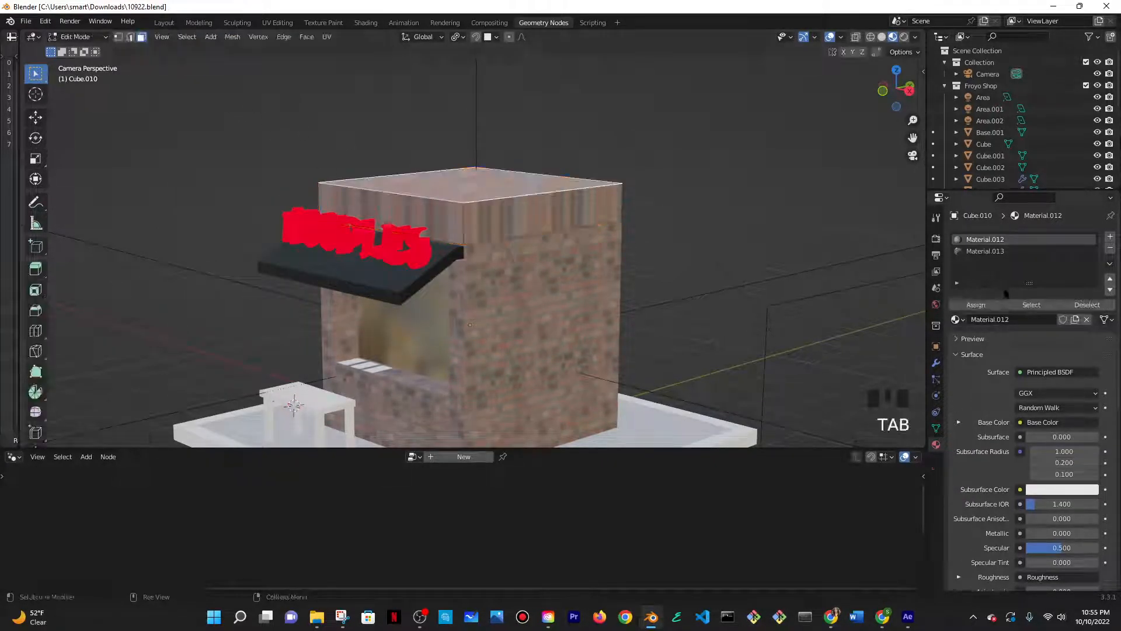
pyautogui.click(1110, 247)
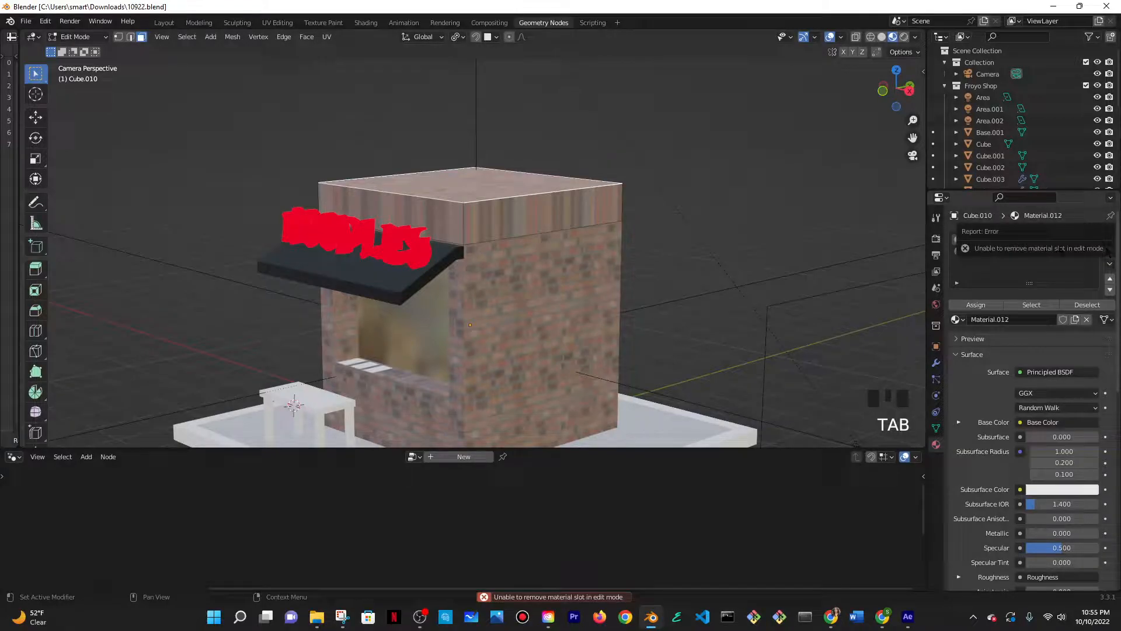
pyautogui.press('Tab')
pyautogui.click(1109, 247)
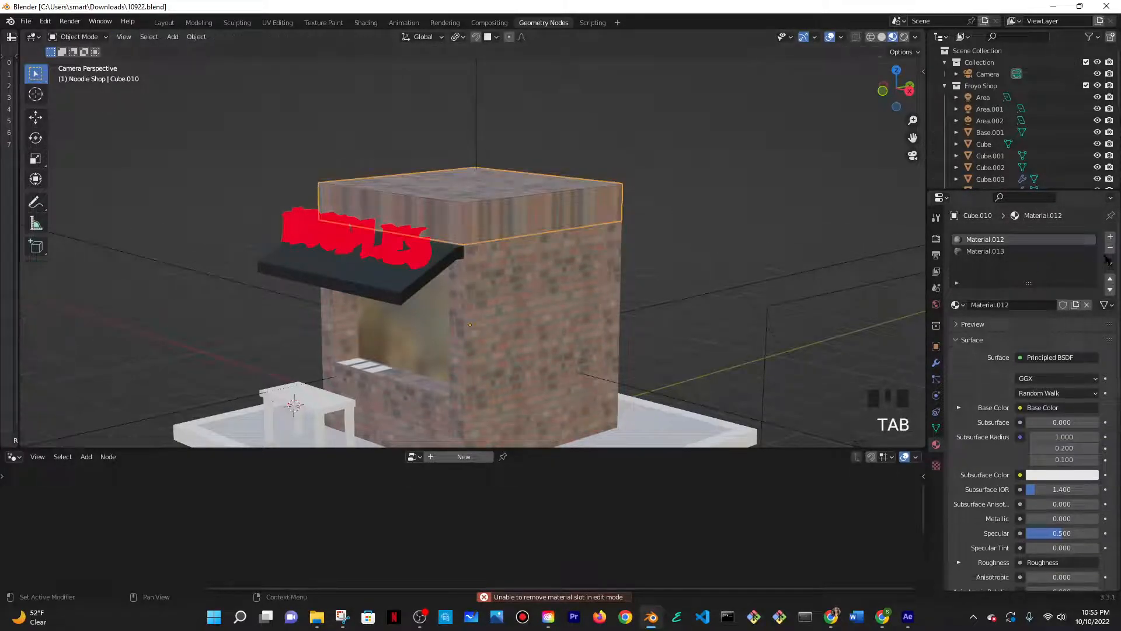
pyautogui.click(1063, 249)
pyautogui.click(1110, 247)
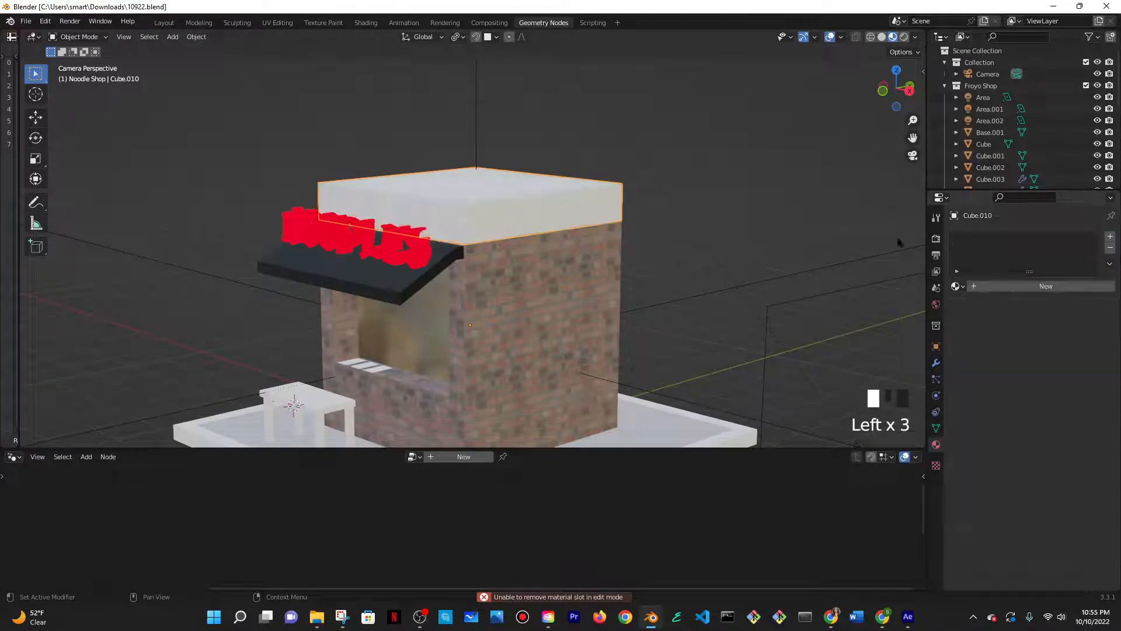
# - Delete the roof block's top face in Edit Mode and return to Object Mode
pyautogui.press('Tab')
pyautogui.moveTo(494, 172); pyautogui.dragTo(523, 190, button='middle')
pyautogui.click(523, 190)
pyautogui.scroll(5, 488, 193)
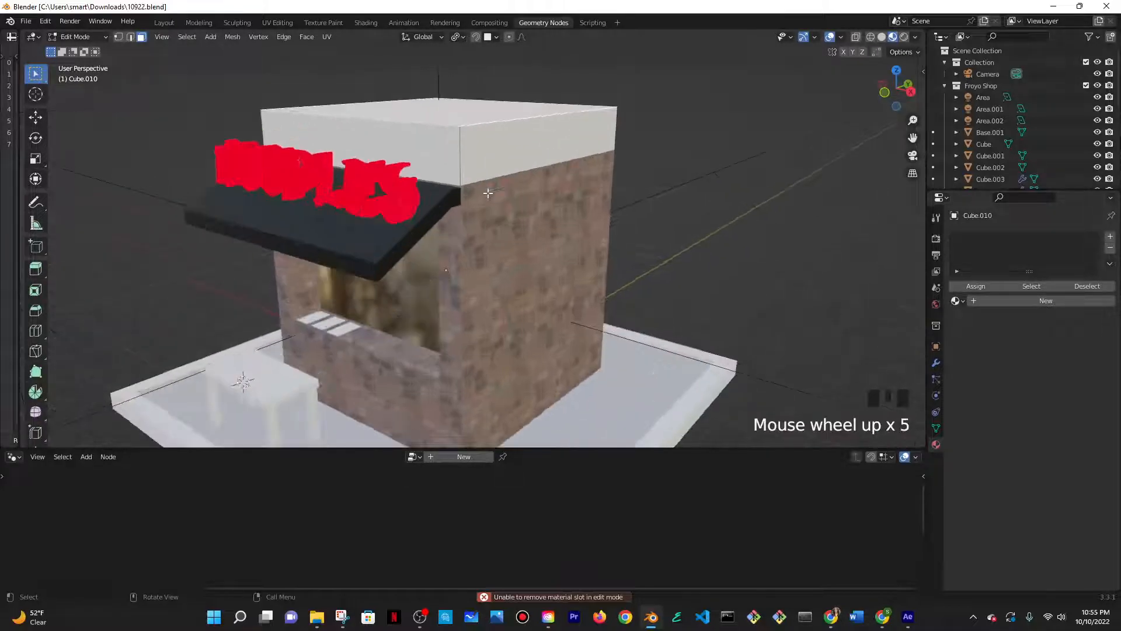
pyautogui.press('e')
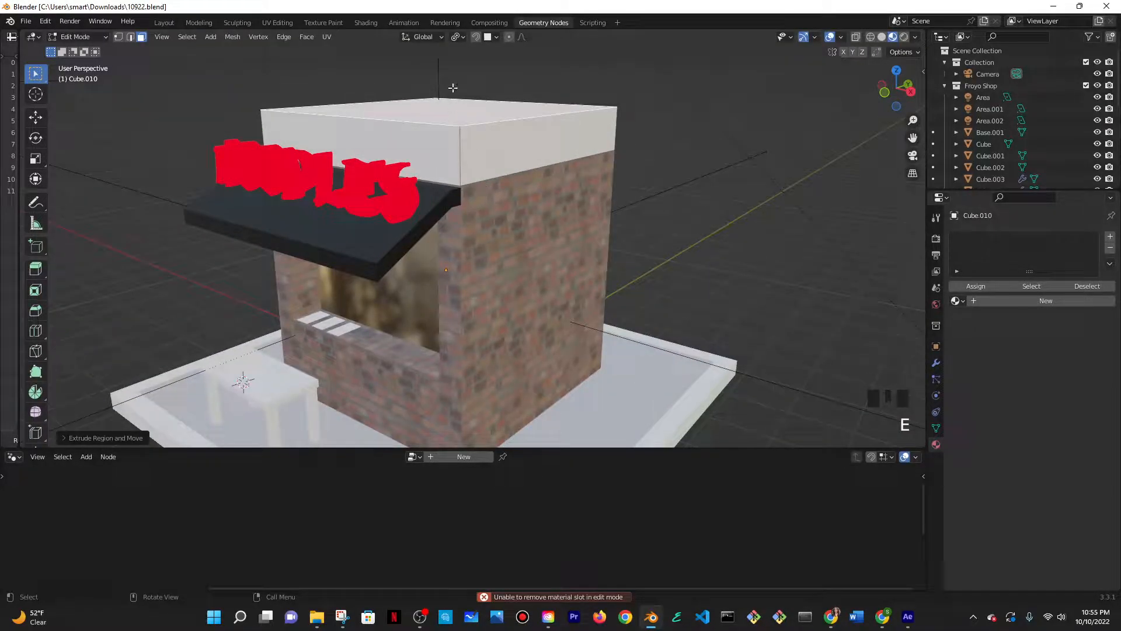
pyautogui.press('x')
pyautogui.click(509, 144)
pyautogui.press('Tab')
# - Preview the whole shop and its opened roof block in rendered shading
pyautogui.moveTo(572, 122); pyautogui.dragTo(578, 102, button='middle')
pyautogui.scroll(-1, 693, 154)
pyautogui.click(904, 37)
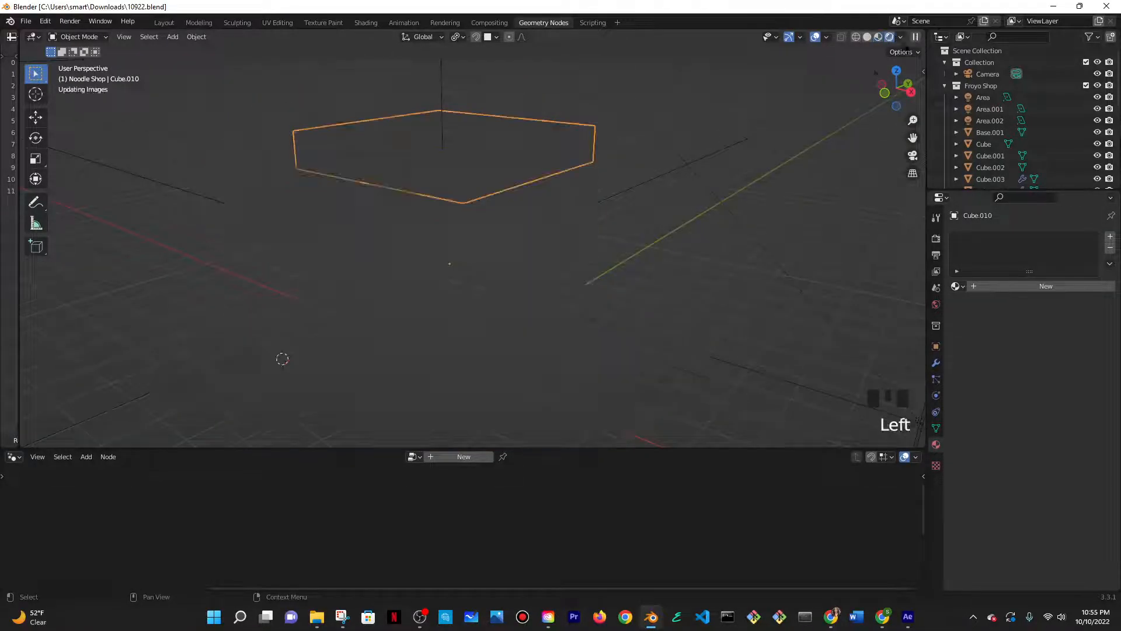
pyautogui.scroll(-3, 621, 193)
pyautogui.moveTo(622, 201)
pyautogui.mouseDown(button='middle')
pyautogui.moveTo(596, 205)
pyautogui.moveTo(626, 215)
pyautogui.mouseUp(button='middle')
pyautogui.scroll(1, 626, 215)
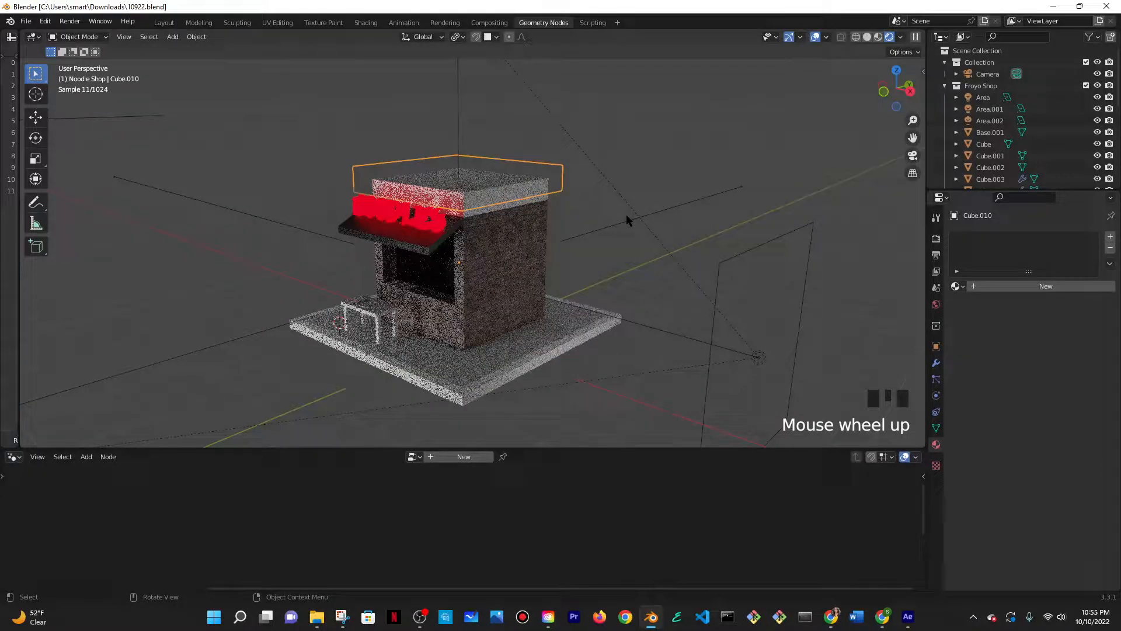
pyautogui.scroll(1, 626, 215)
# - Set the NOODLES sign's emission strength to 1.200 and look at it through the camera
pyautogui.click(523, 257)
pyautogui.scroll(-1, 635, 206)
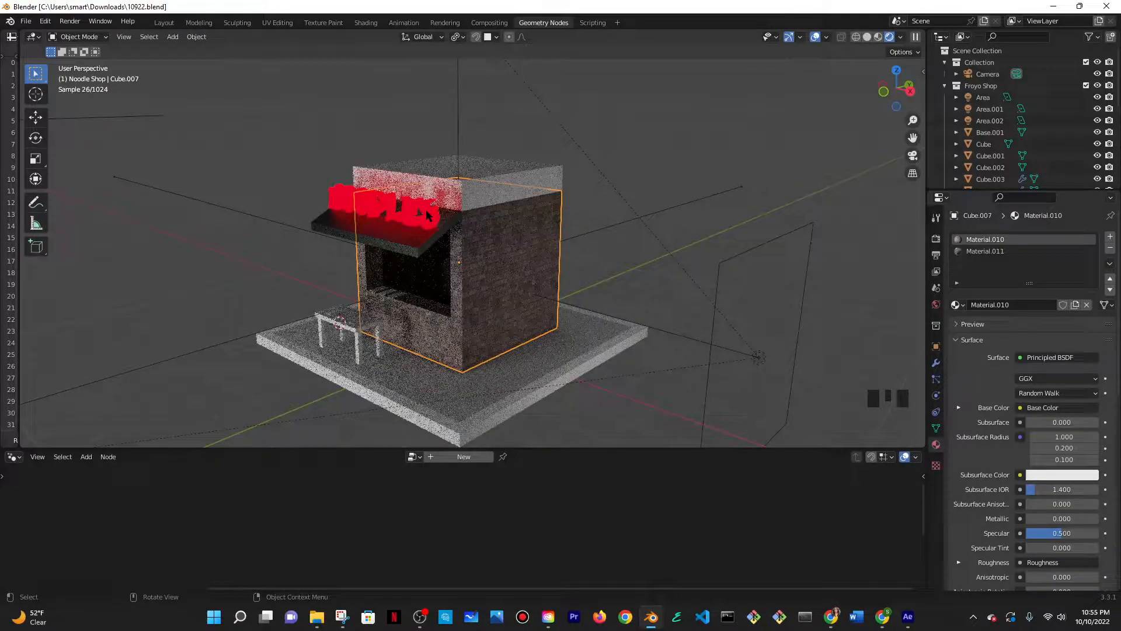
pyautogui.doubleClick(425, 209)
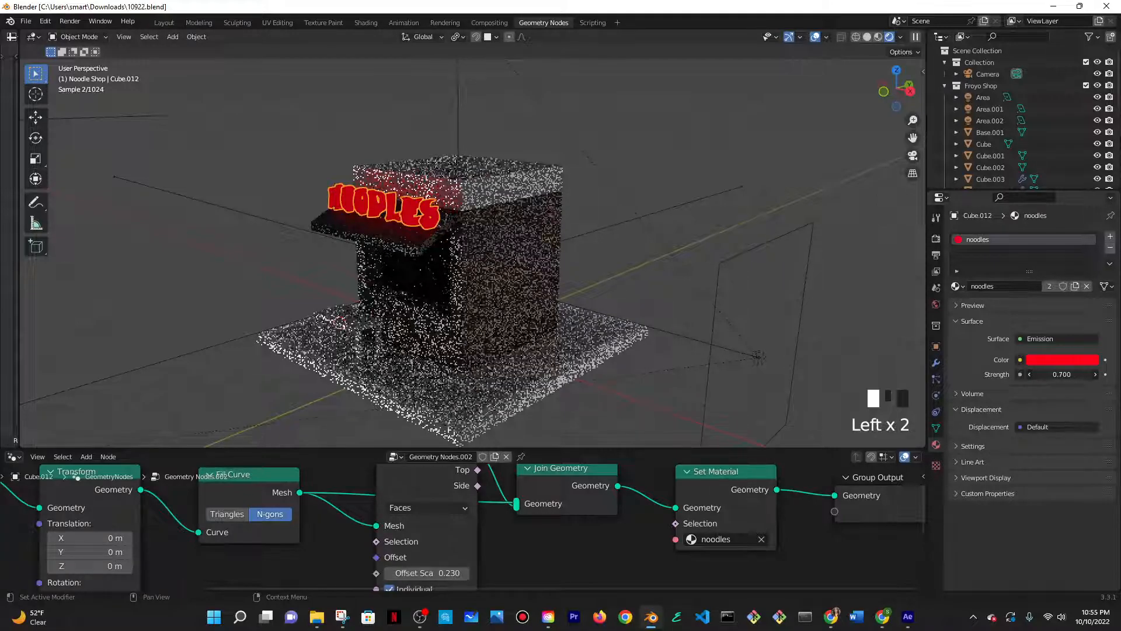
pyautogui.press('KP_0')
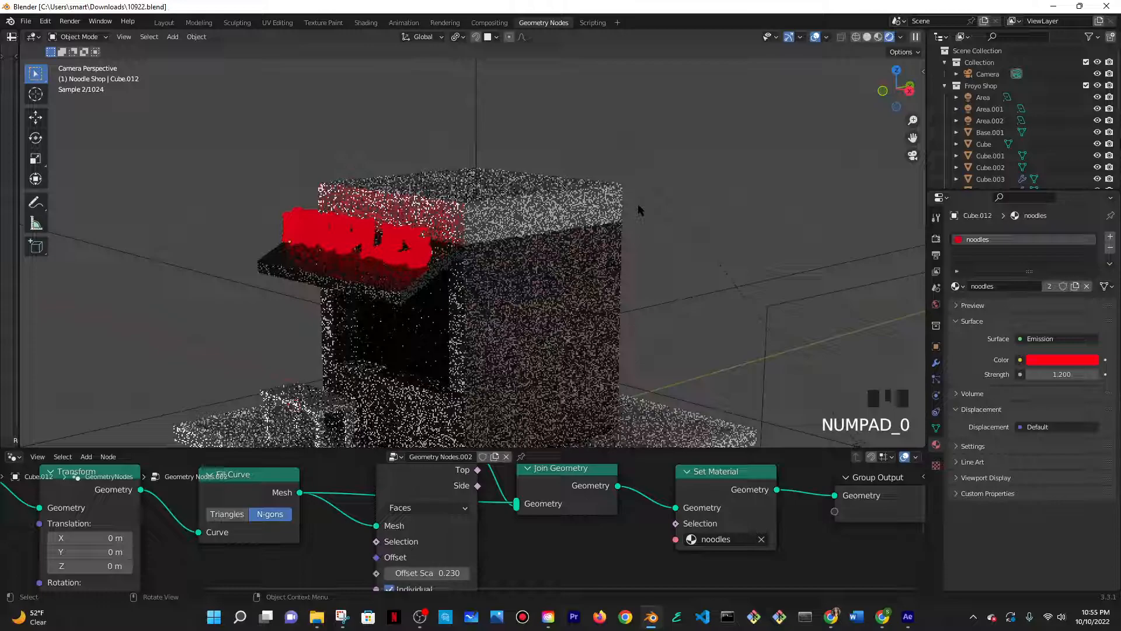
# - Duplicate the black awning and position the turned copy against the adjoining brick side wall, moving it along X and Y
pyautogui.scroll(-2, 637, 203)
pyautogui.click(425, 273)
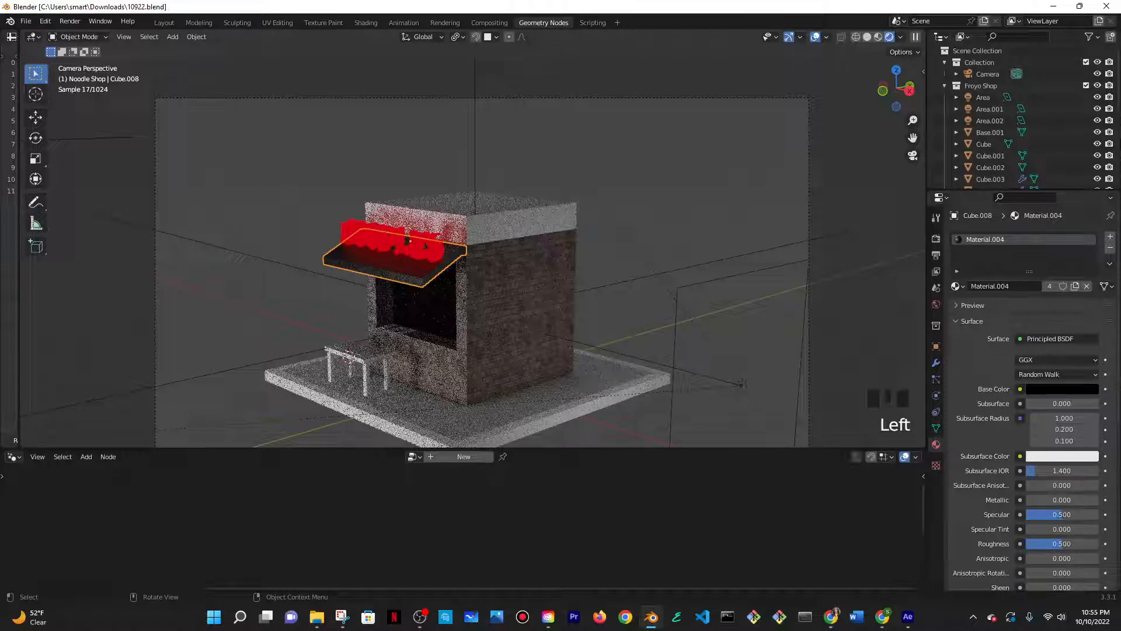
pyautogui.hotkey('shift', 'd')
pyautogui.click(483, 252)
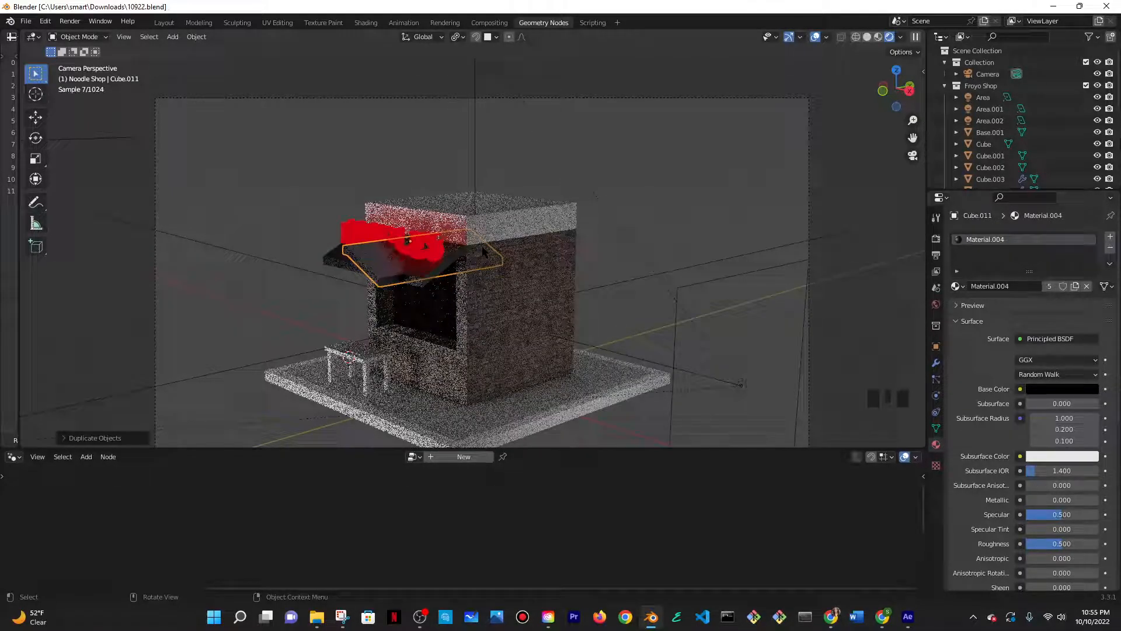
pyautogui.press('g')
pyautogui.press('x')
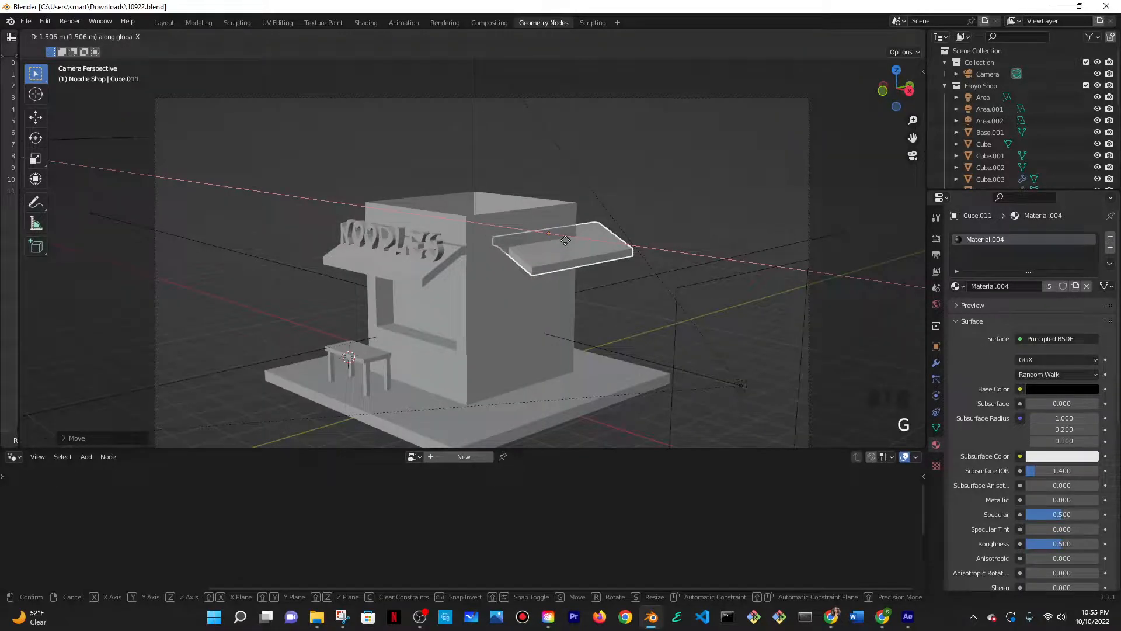
pyautogui.moveTo(565, 240); pyautogui.dragTo(491, 300, button='middle')
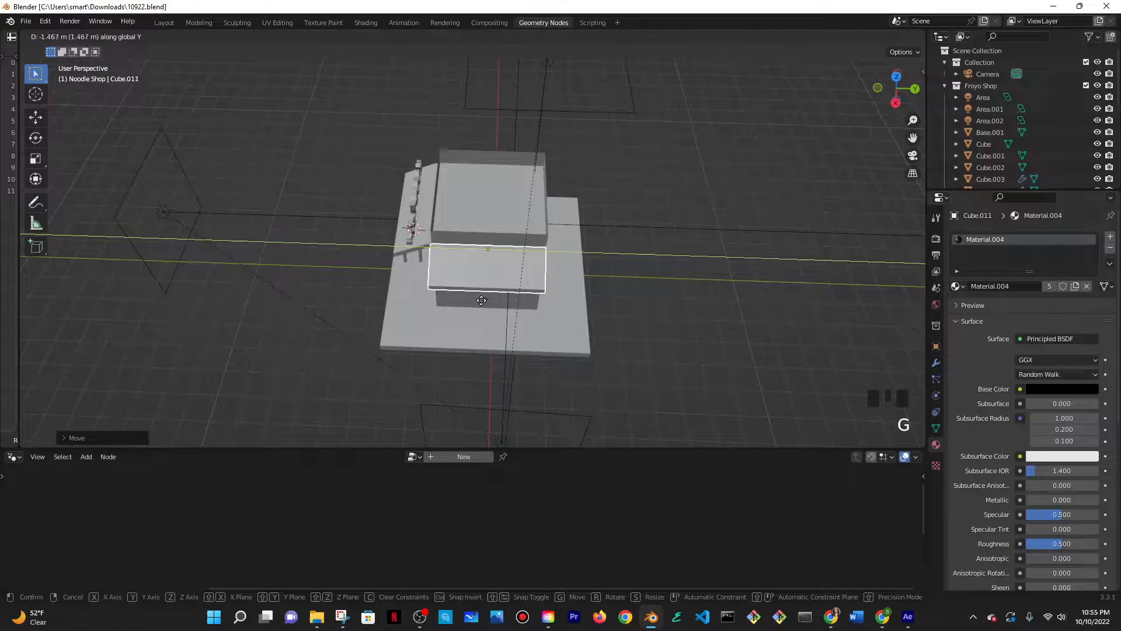
pyautogui.click(486, 270)
# - Duplicate the NOODLES sign and rotate the copy 90 degrees about the Z axis
pyautogui.moveTo(486, 271); pyautogui.dragTo(514, 275, button='middle')
pyautogui.scroll(5, 584, 289)
pyautogui.click(449, 280)
pyautogui.hotkey('shift', 'd')
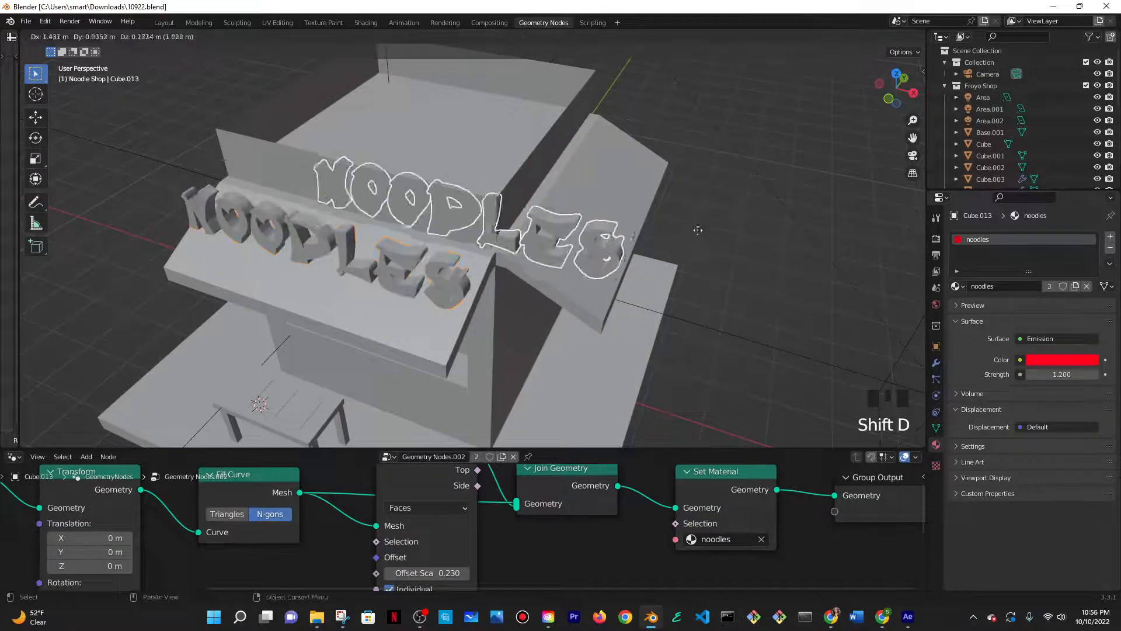
pyautogui.write('rz')
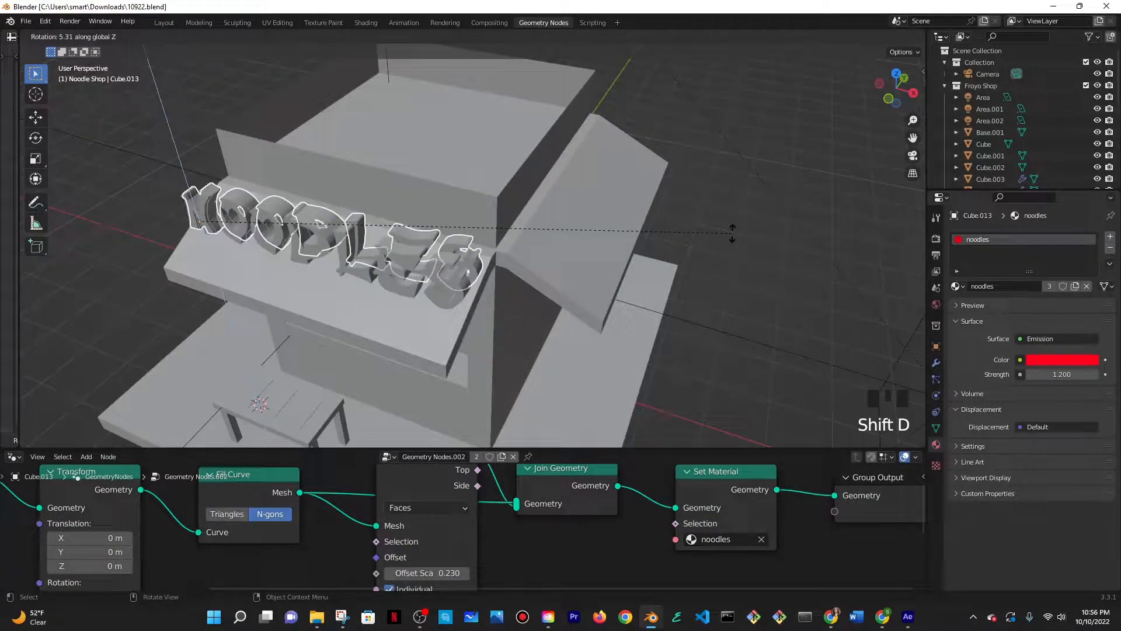
pyautogui.write('90')
pyautogui.press('Return')
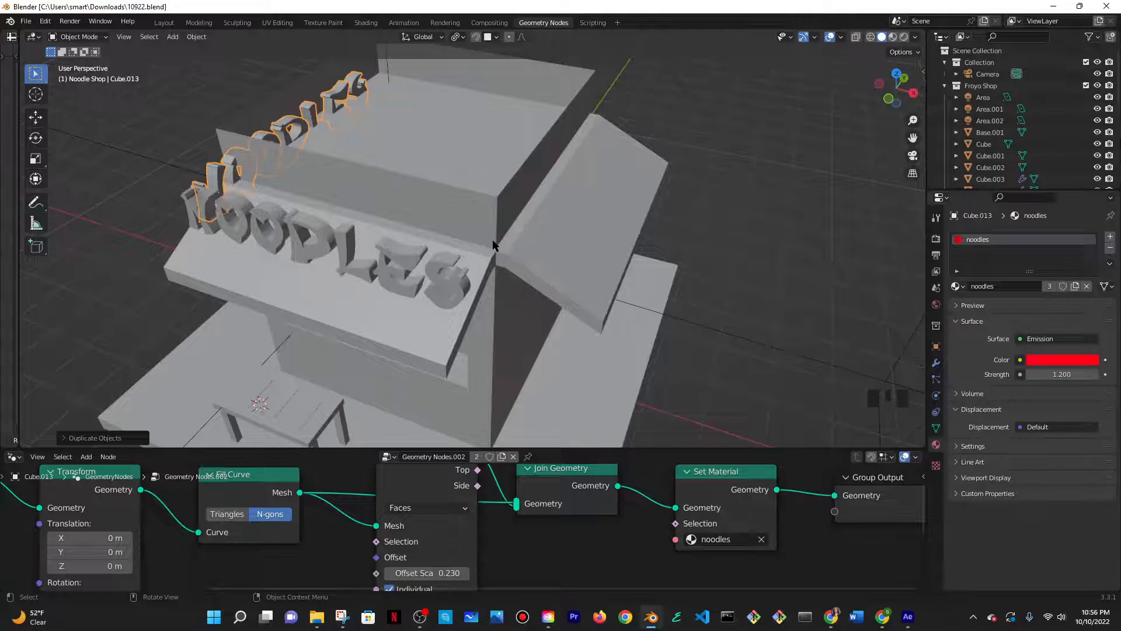
# - Move the rotated sign copy along the Y and X axes toward the shop's second awning
pyautogui.press('g')
pyautogui.press('y')
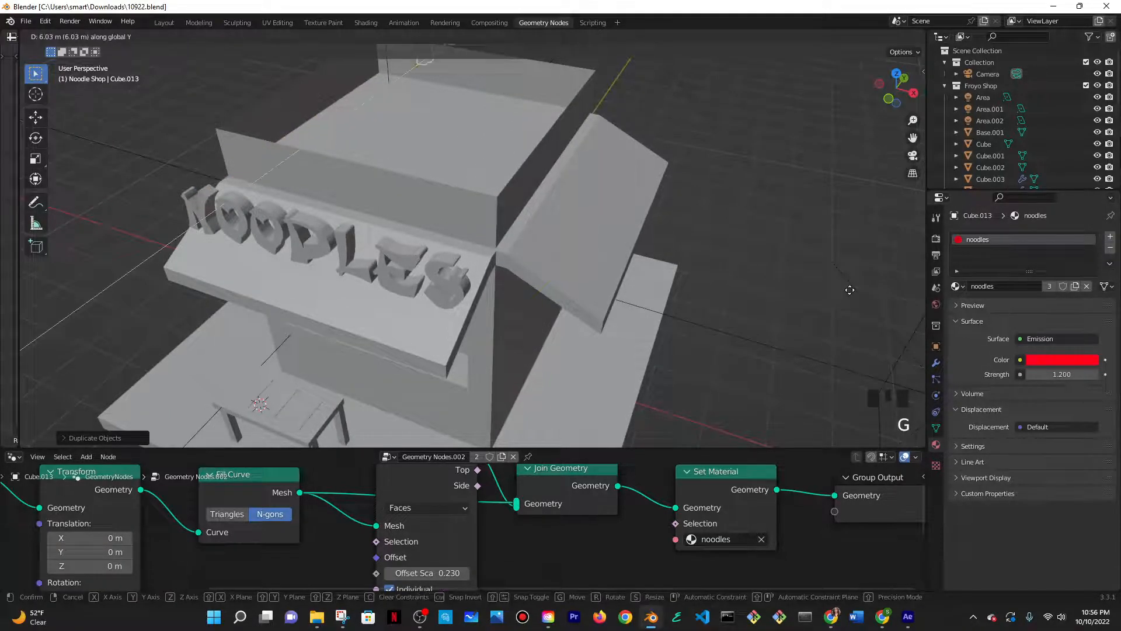
pyautogui.click(667, 308)
pyautogui.press('g')
pyautogui.press('x')
pyautogui.click(900, 384)
pyautogui.moveTo(737, 264); pyautogui.dragTo(656, 241, button='middle')
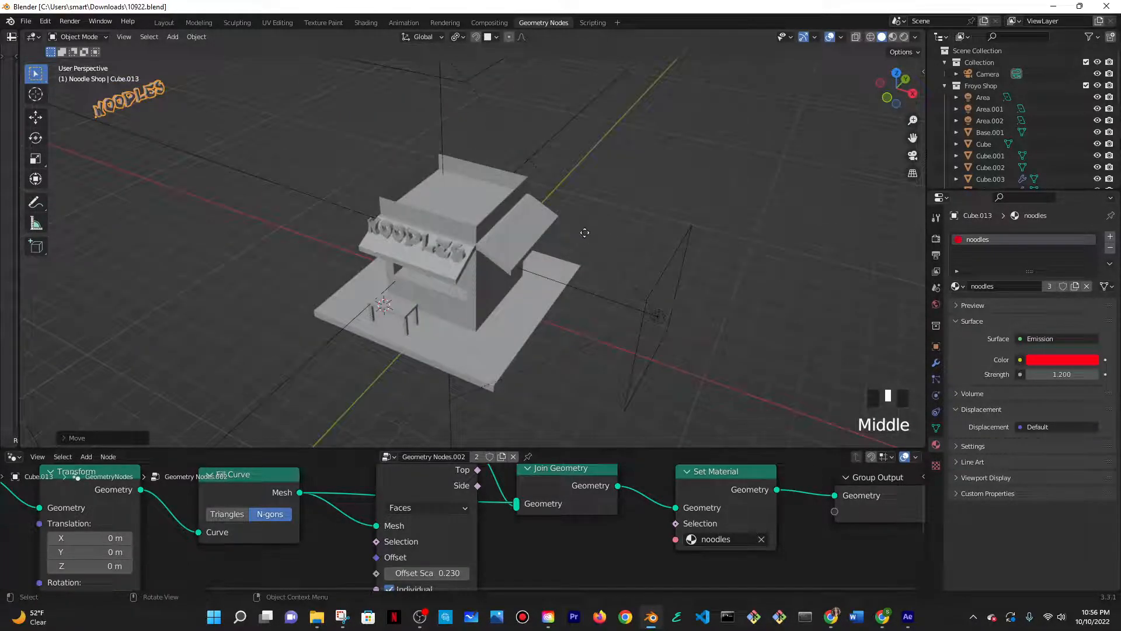
pyautogui.press('g')
pyautogui.press('x')
pyautogui.click(69, 377)
# - Align the sign copy with the second awning by adjusting its position along Y and Z
pyautogui.moveTo(449, 251)
pyautogui.mouseDown(button='middle')
pyautogui.moveTo(409, 239)
pyautogui.moveTo(430, 243)
pyautogui.moveTo(411, 226)
pyautogui.moveTo(465, 240)
pyautogui.mouseUp(button='middle')
pyautogui.scroll(4, 408, 239)
pyautogui.press('g')
pyautogui.press('y')
pyautogui.click(383, 239)
pyautogui.press('g')
pyautogui.press('z')
pyautogui.click(482, 252)
pyautogui.press('g')
pyautogui.press('y')
pyautogui.click(492, 255)
# - Adjust the sign copy along X so it sits on the second awning's slope
pyautogui.press('g')
pyautogui.press('x')
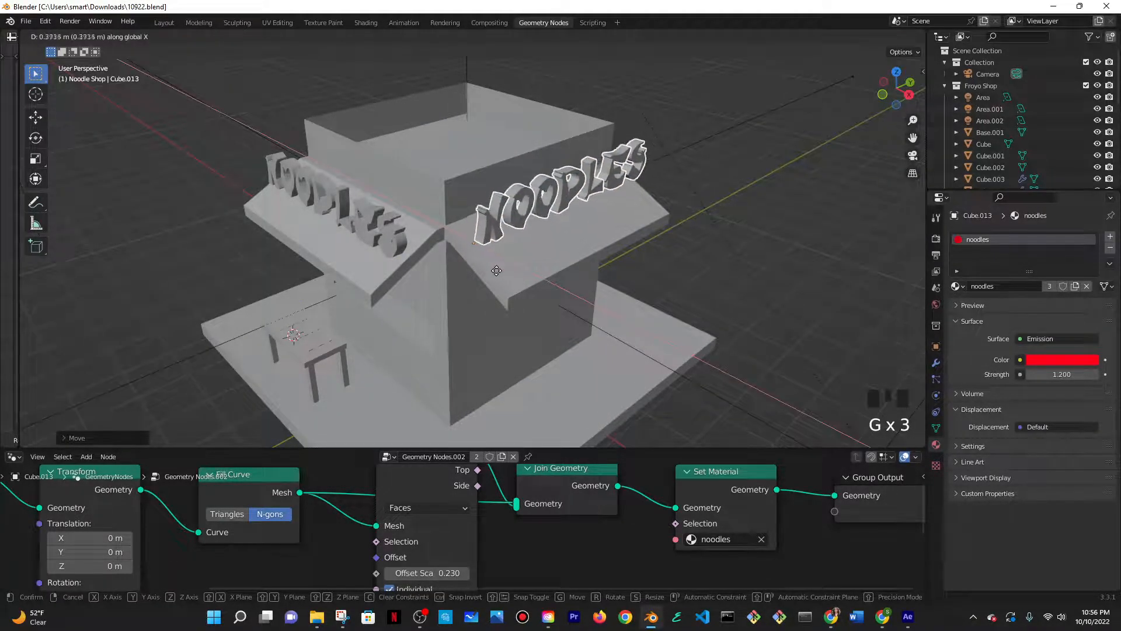
pyautogui.click(496, 270)
pyautogui.moveTo(510, 250); pyautogui.dragTo(488, 216, button='middle')
pyautogui.press('g')
pyautogui.press('x')
pyautogui.click(565, 320)
pyautogui.scroll(-3, 488, 217)
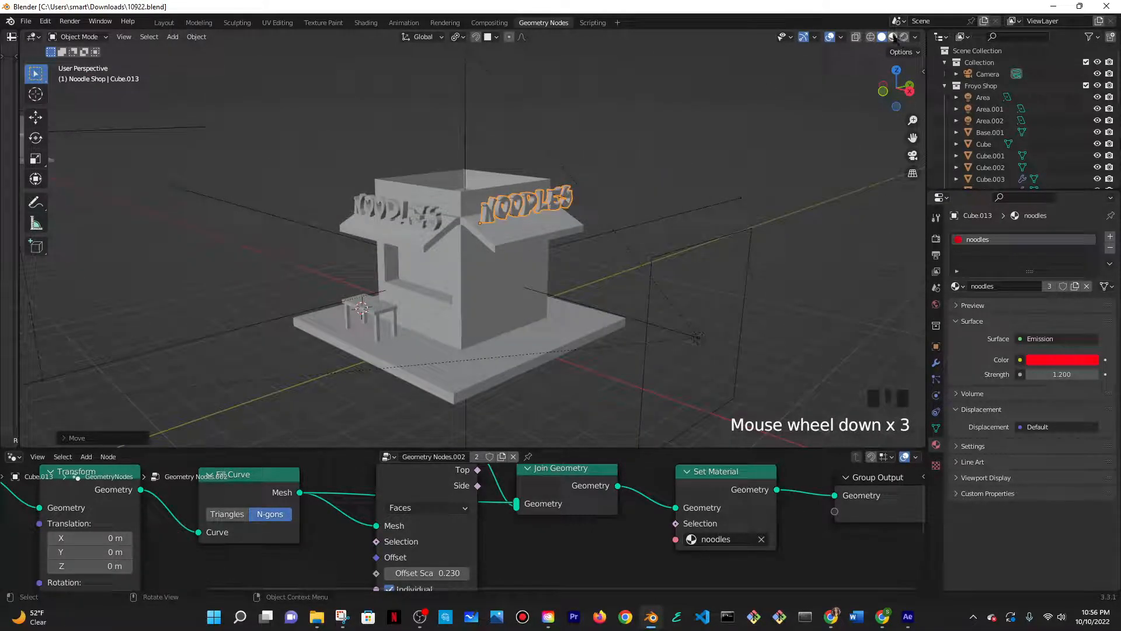
# - Check both signs and awnings in Material Preview through the camera
pyautogui.click(892, 37)
pyautogui.moveTo(584, 292)
pyautogui.mouseDown(button='middle')
pyautogui.moveTo(596, 280)
pyautogui.moveTo(606, 308)
pyautogui.moveTo(622, 206)
pyautogui.moveTo(571, 250)
pyautogui.mouseUp(button='middle')
pyautogui.press('KP_0')
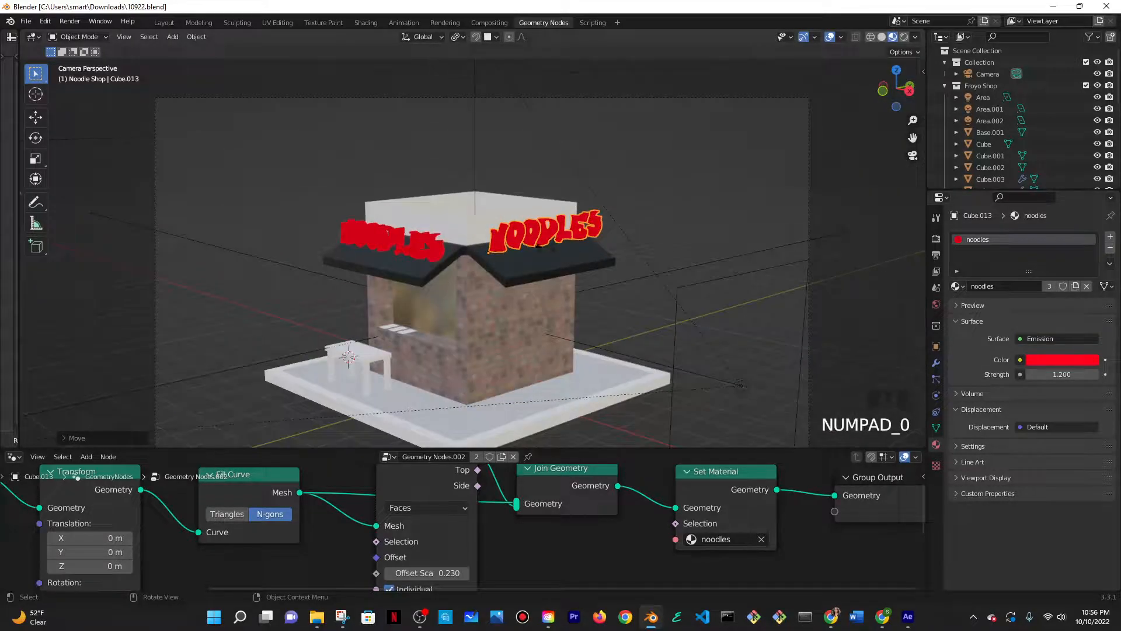
pyautogui.scroll(-3, 570, 244)
# - Add a Solidify modifier to the open roof block
pyautogui.click(591, 245)
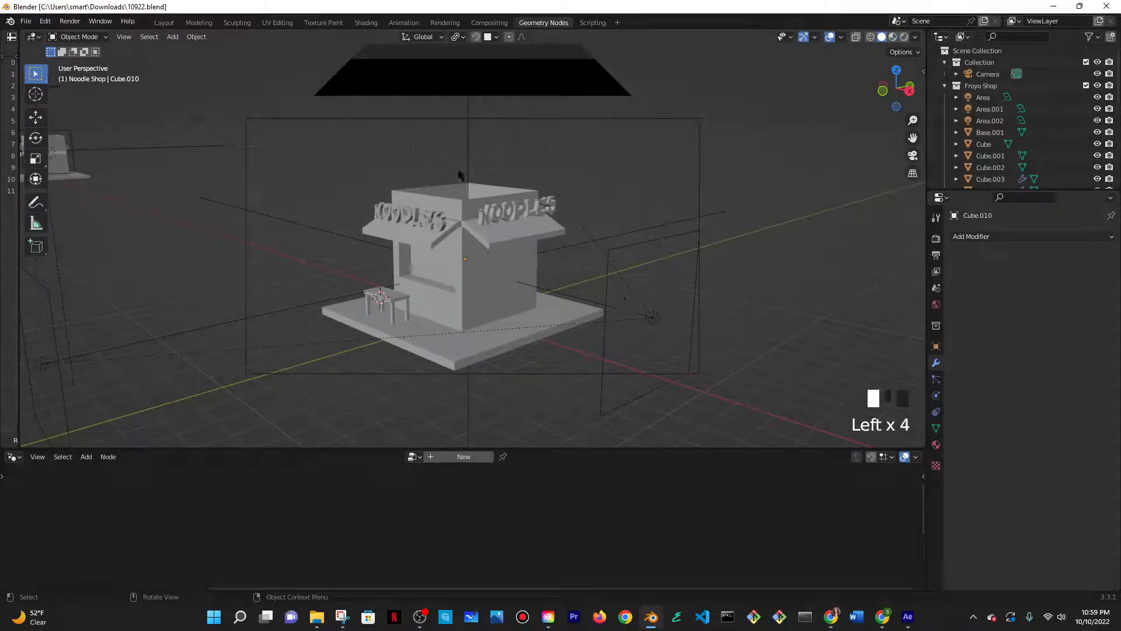
pyautogui.moveTo(462, 195); pyautogui.dragTo(501, 195, button='middle')
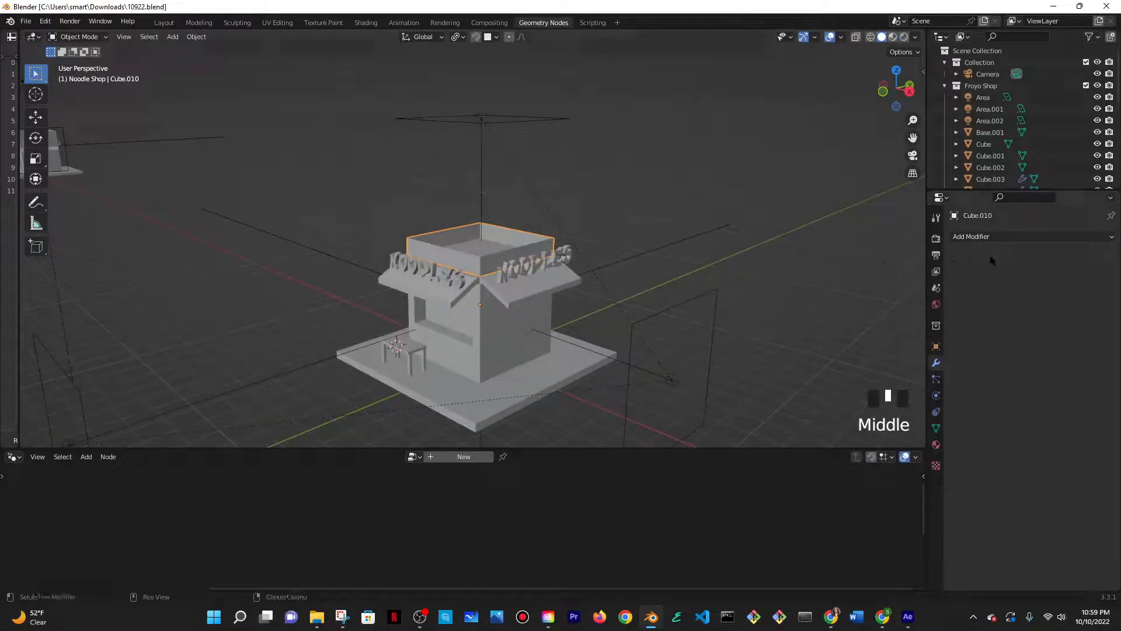
pyautogui.click(996, 237)
pyautogui.click(880, 437)
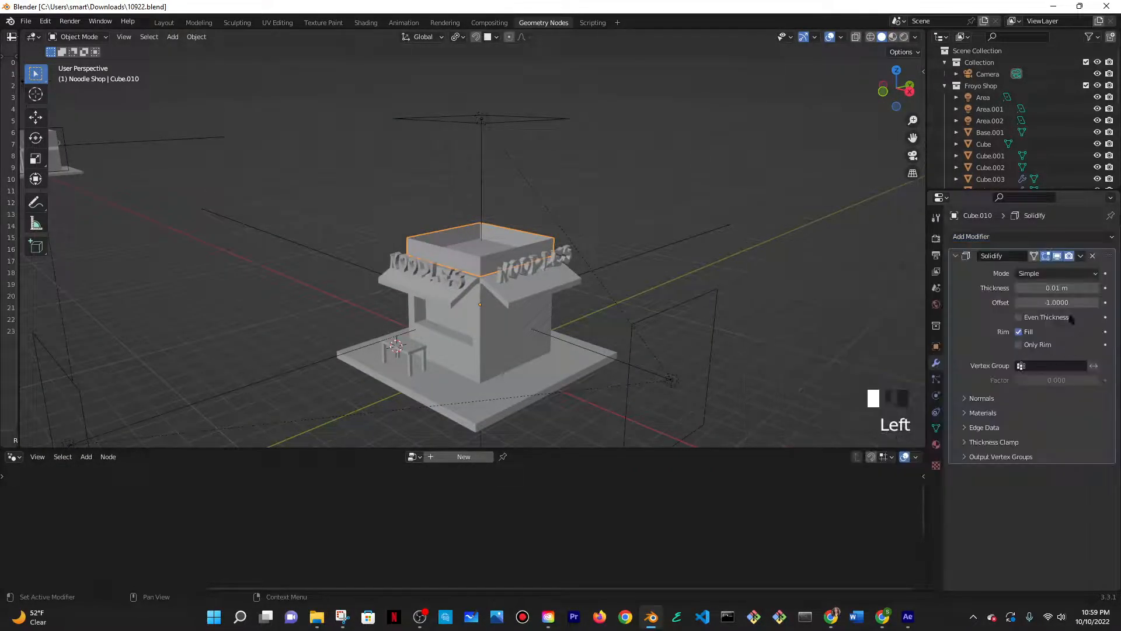
# - Set the roof block's Solidify thickness to 0.79 m, checking its shape through the camera
pyautogui.moveTo(1057, 288); pyautogui.dragTo(1111, 288)
pyautogui.moveTo(821, 275); pyautogui.dragTo(584, 308, button='middle')
pyautogui.moveTo(886, 288); pyautogui.dragTo(813, 293, button='middle')
pyautogui.press('KP_0')
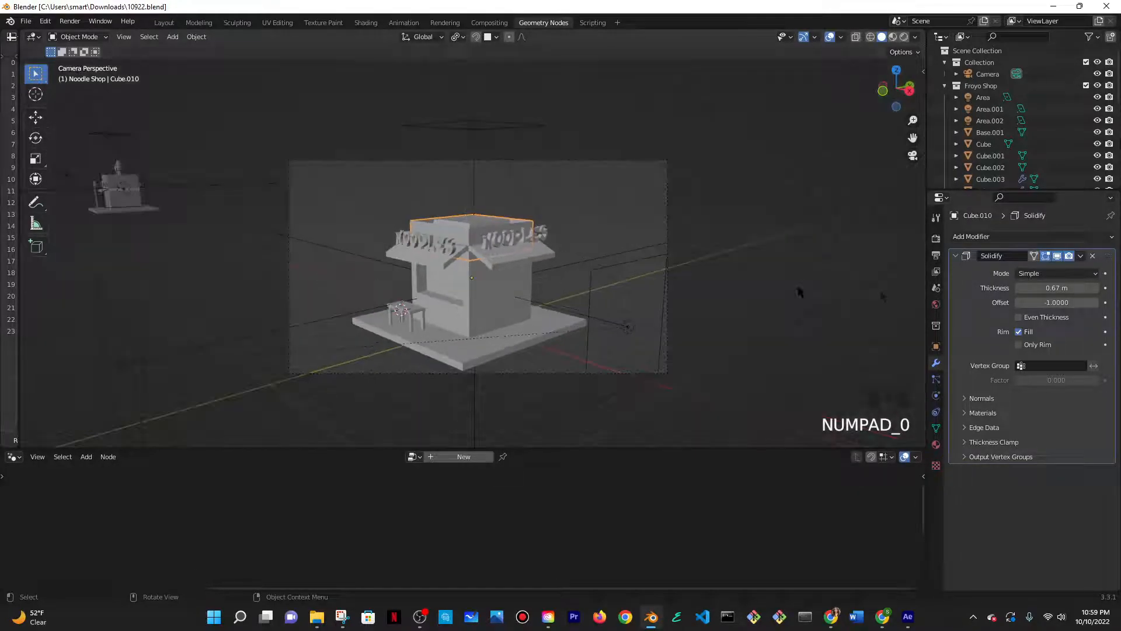
pyautogui.moveTo(1031, 287); pyautogui.dragTo(1033, 288)
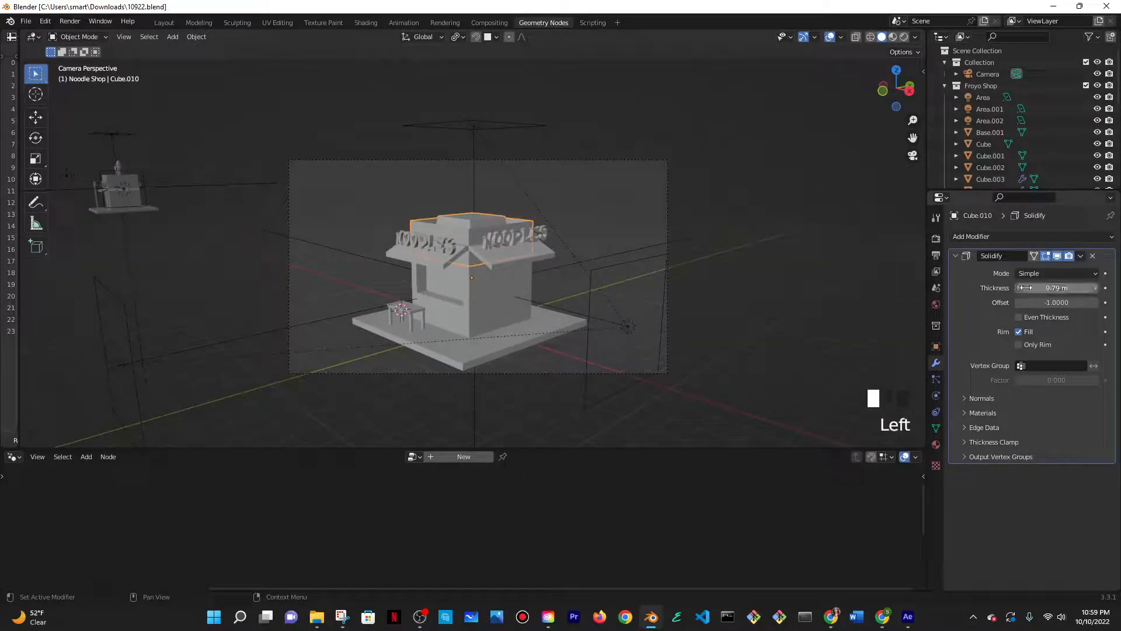
pyautogui.scroll(5, 503, 222)
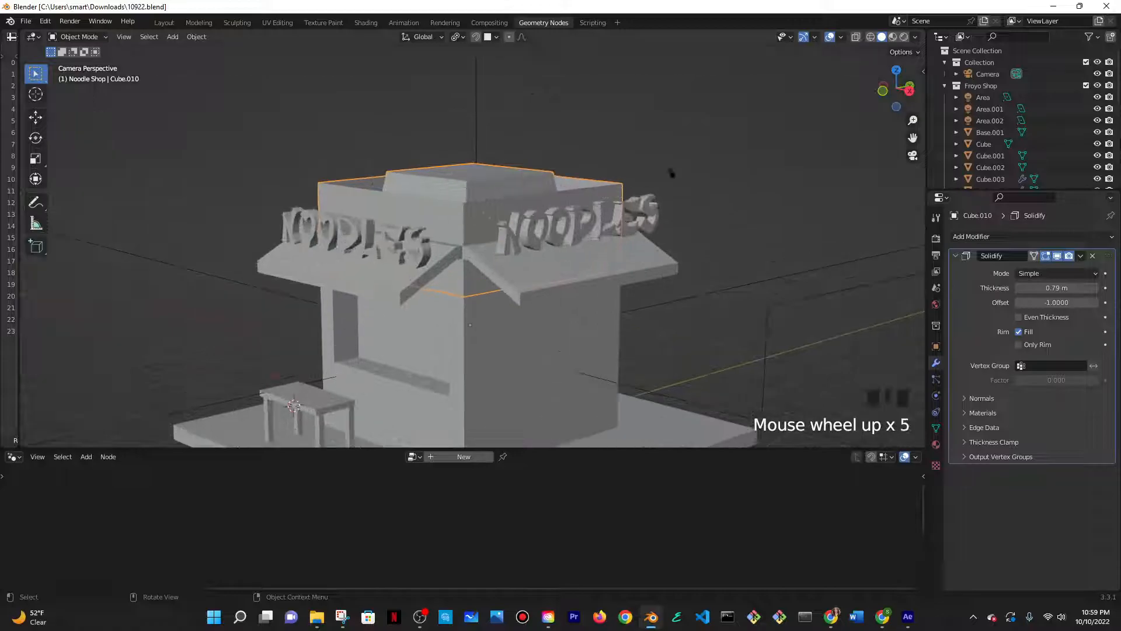
# - Preview the thickened roof in rendered shading and show the brick shop body's material settings
pyautogui.click(892, 37)
pyautogui.click(915, 37)
pyautogui.click(915, 36)
pyautogui.click(904, 37)
pyautogui.scroll(-2, 610, 185)
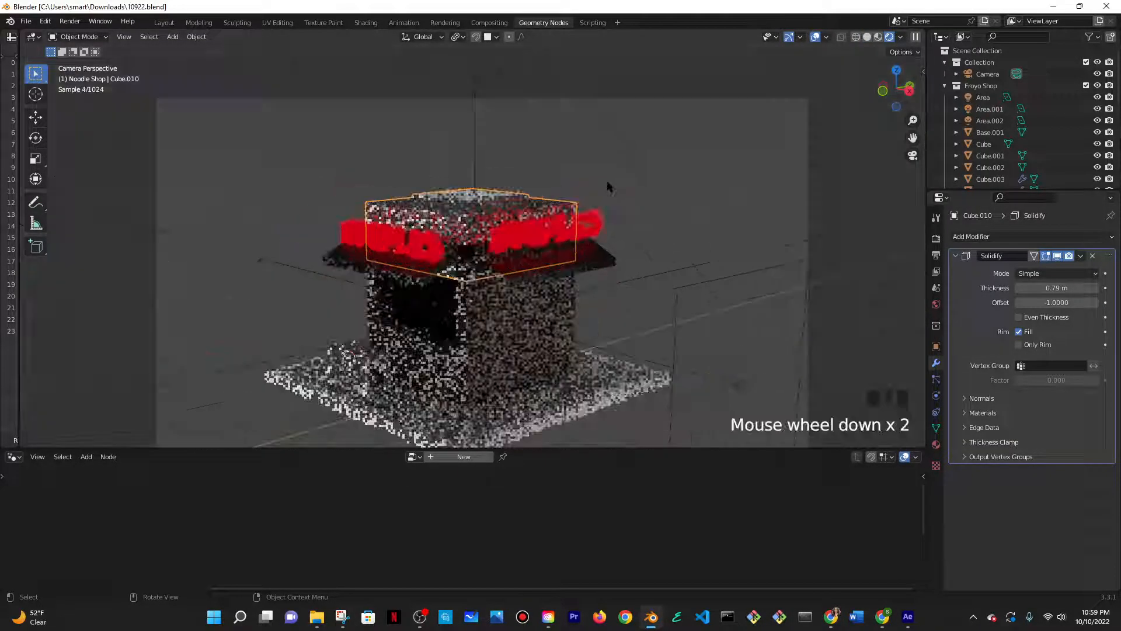
pyautogui.click(619, 177)
pyautogui.click(543, 331)
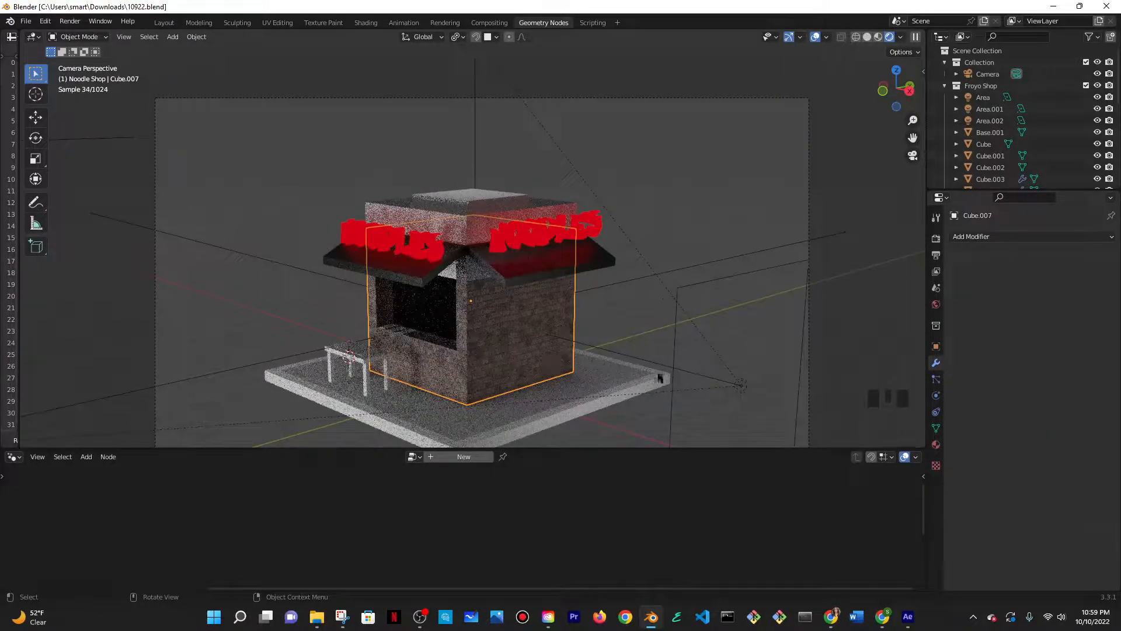
pyautogui.click(936, 444)
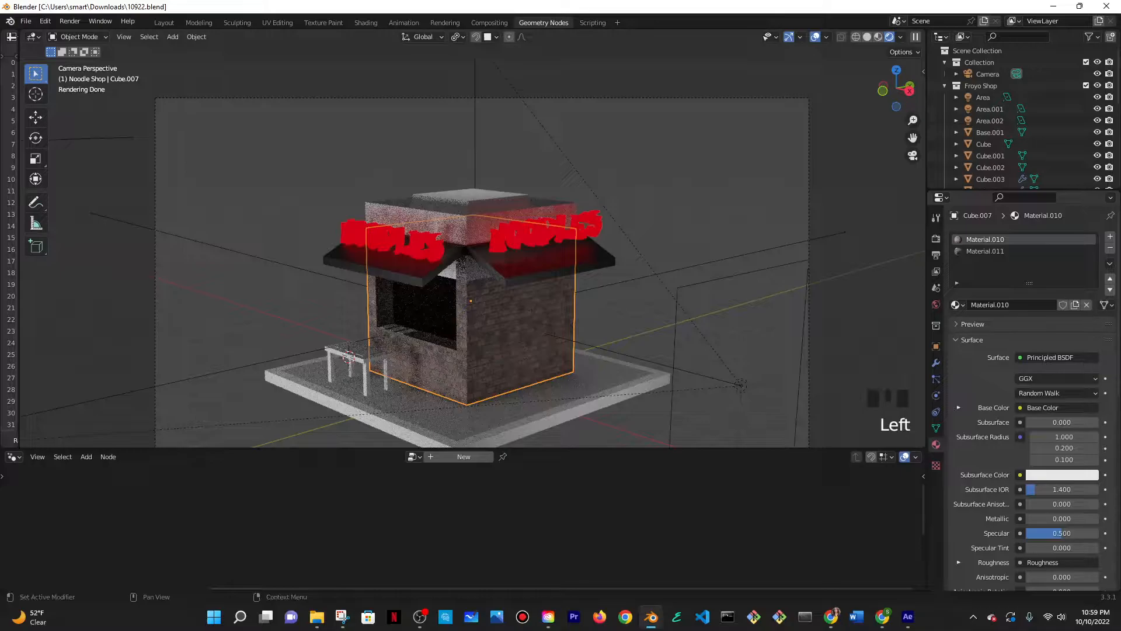
# - Try removing the brick material from the shop body and adding an empty material slot, and undo these changes
pyautogui.click(1110, 248)
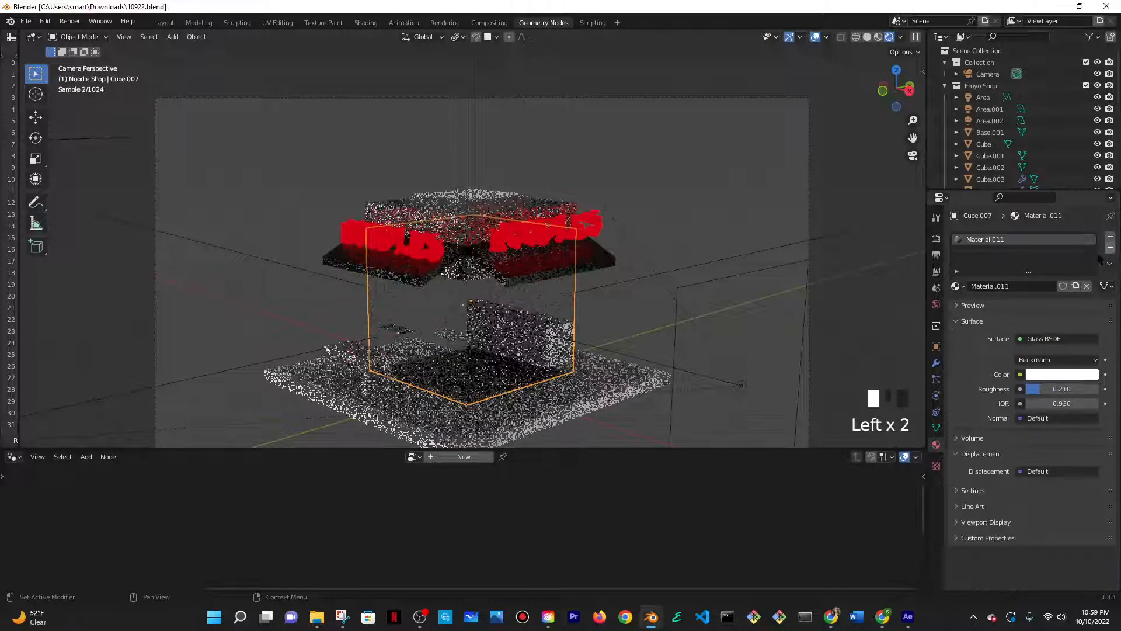
pyautogui.click(1053, 375)
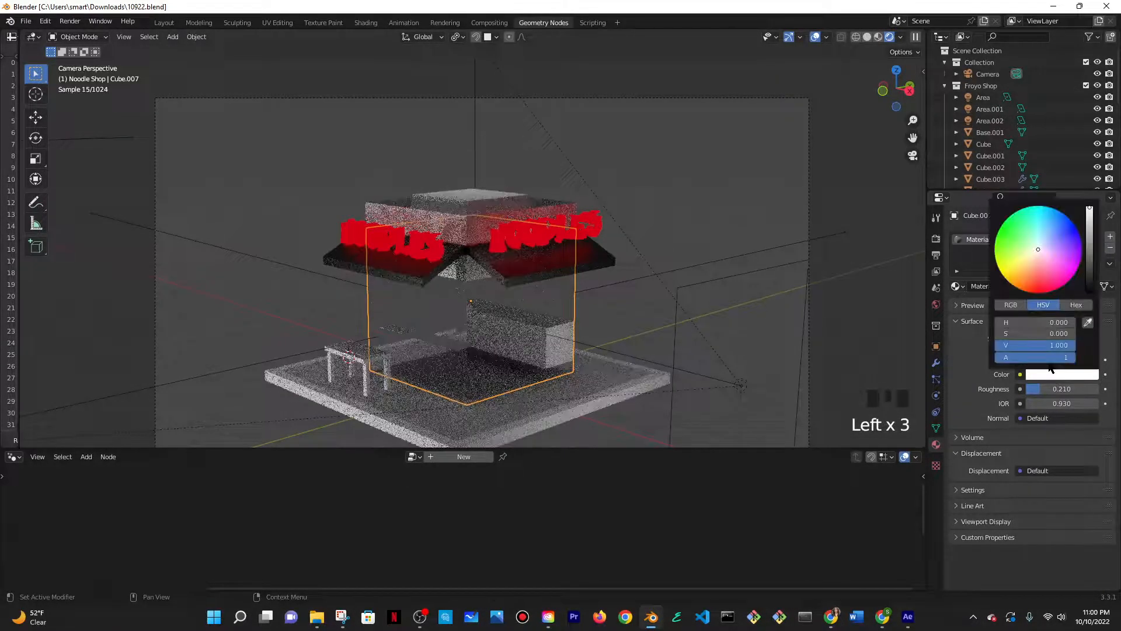
pyautogui.click(1111, 239)
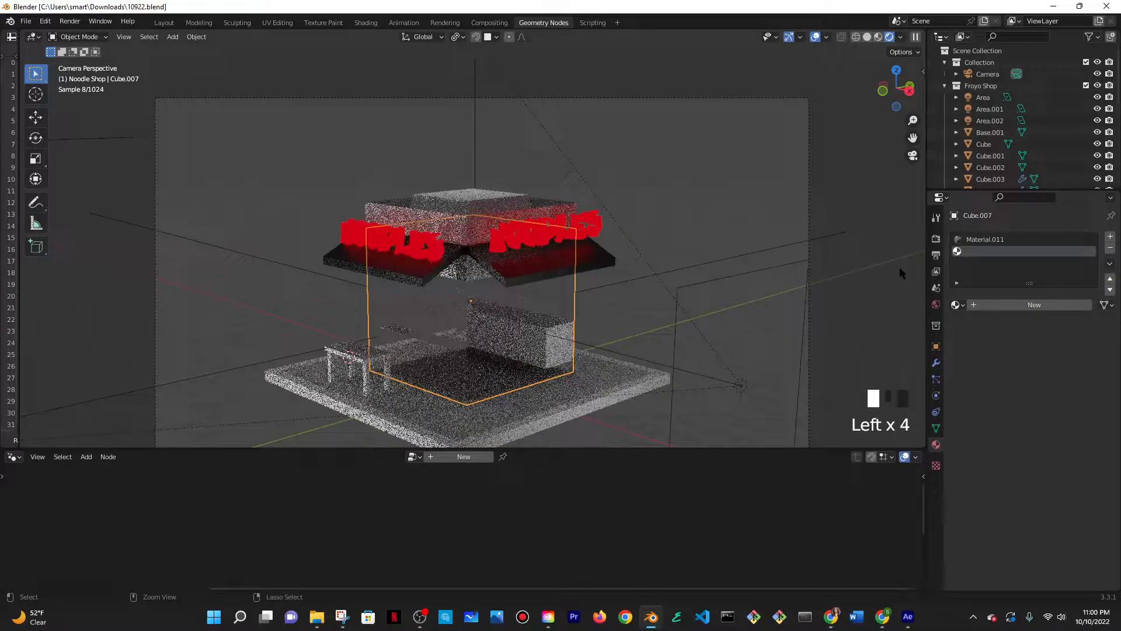
pyautogui.hotkey('ctrl', 'z')
pyautogui.hotkey('ctrl', 'z')
pyautogui.hotkey('ctrl', 'z')
pyautogui.hotkey('ctrl', 'z')
# - Open the shop body's brick material in the Shading workspace and reset its image texture, normal map, mapping and texture coordinate nodes
pyautogui.scroll(-2, 1031, 379)
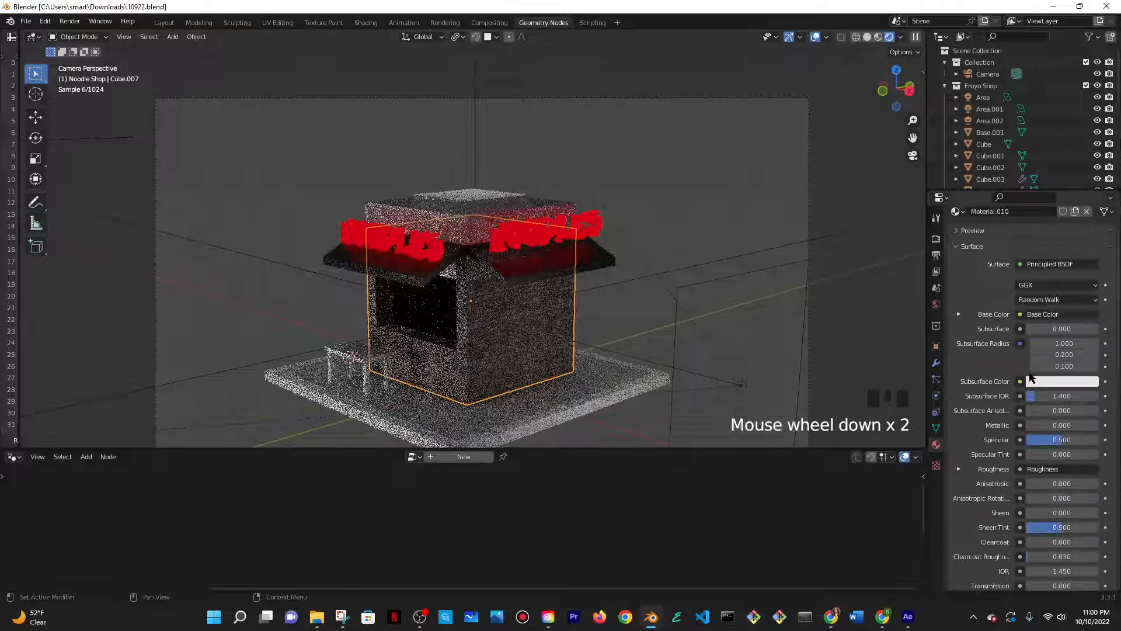
pyautogui.scroll(-2, 1022, 368)
pyautogui.scroll(2, 1027, 295)
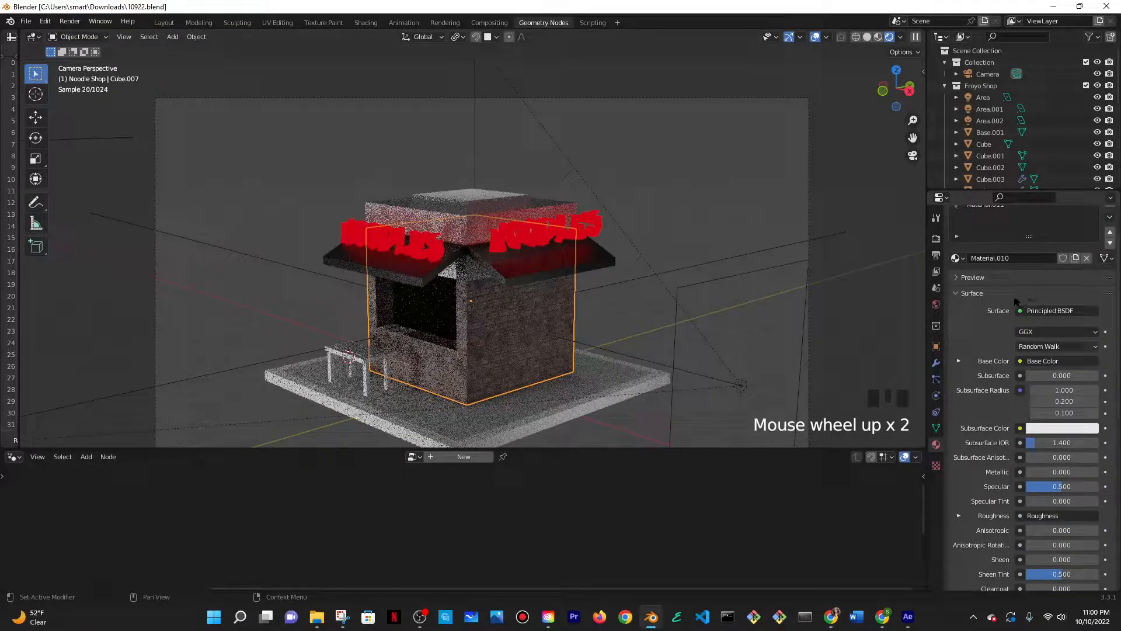
pyautogui.click(366, 23)
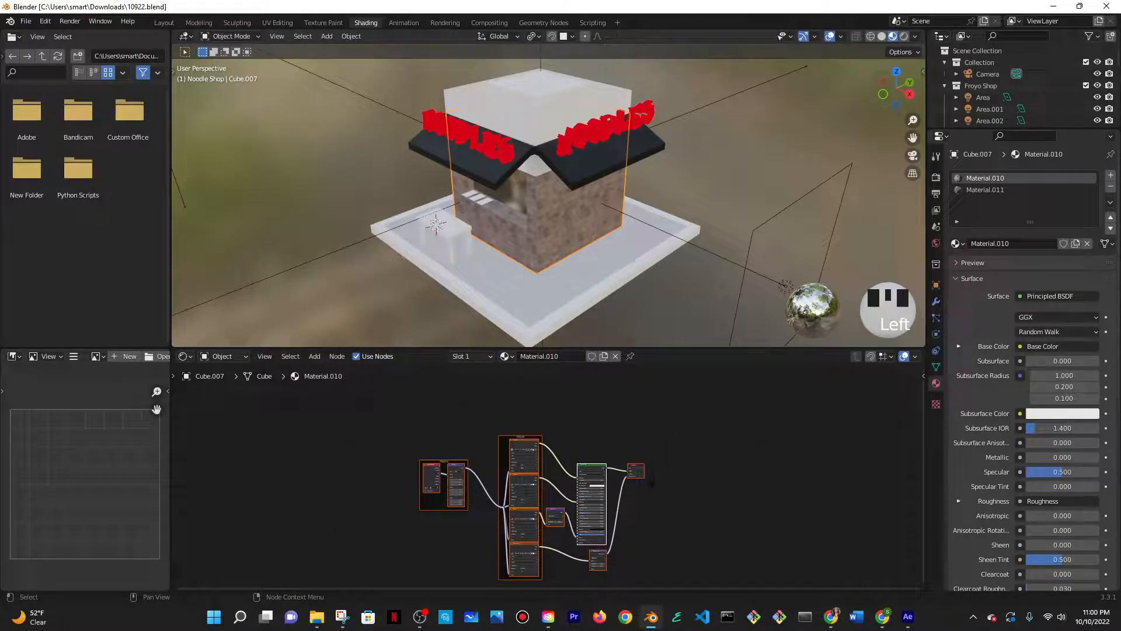
pyautogui.press('BackSpace')
pyautogui.moveTo(402, 431); pyautogui.dragTo(562, 572)
pyautogui.press('BackSpace')
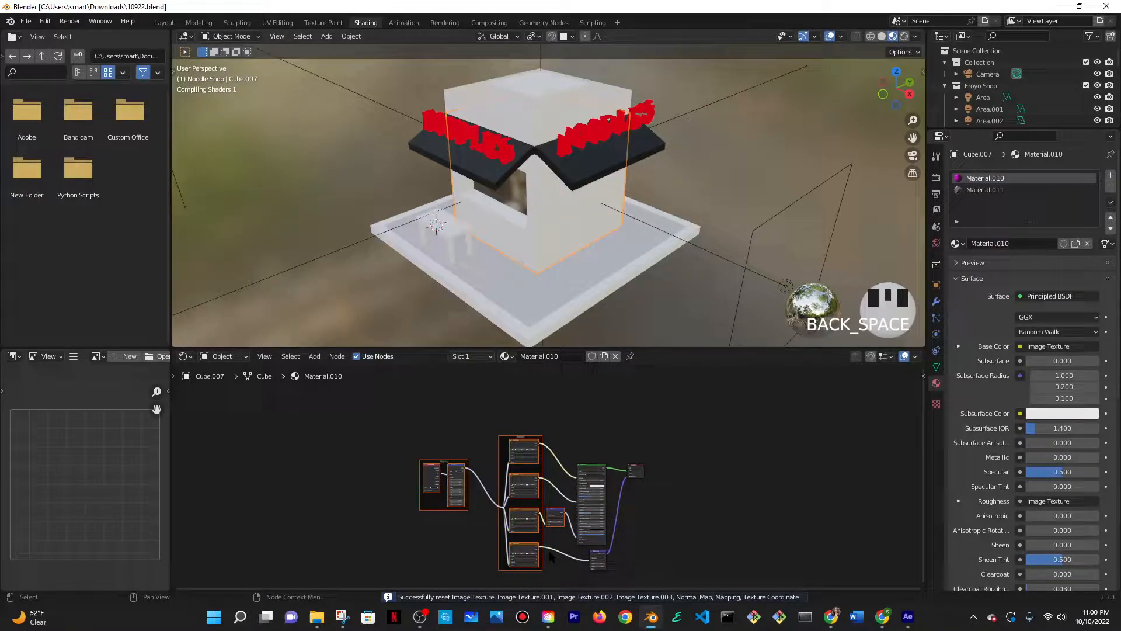
# - Delete the brick texture, mapping and normal map nodes and the Displacement node from Material.010, keeping the Principled BSDF and Material Output
pyautogui.press('x')
pyautogui.moveTo(769, 524); pyautogui.dragTo(533, 398, button='middle')
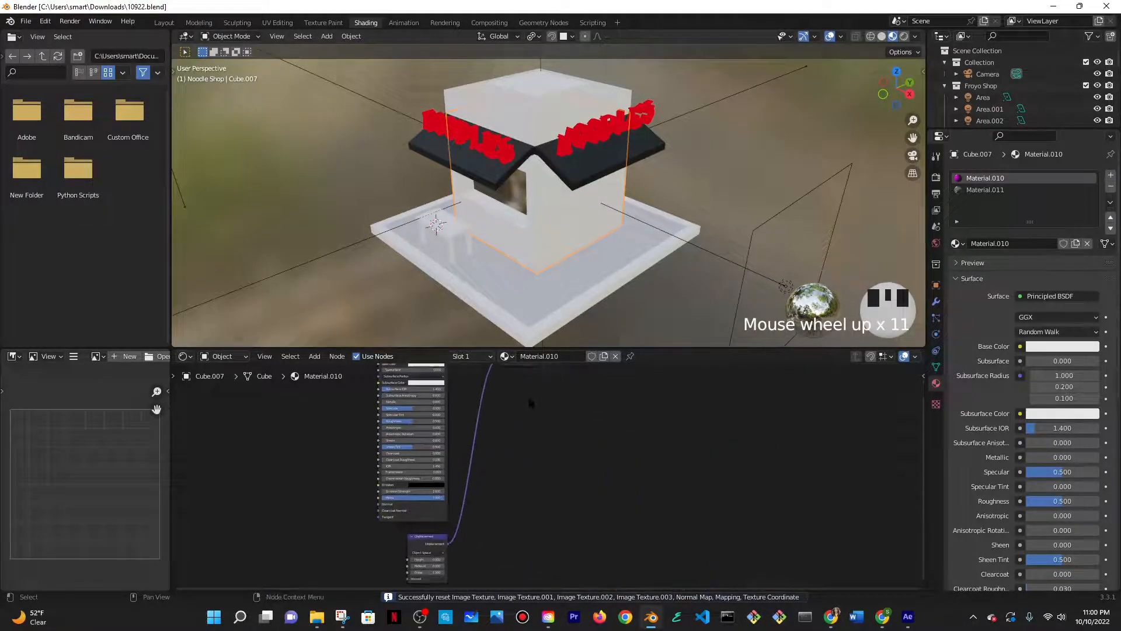
pyautogui.scroll(3, 519, 445)
pyautogui.moveTo(326, 550); pyautogui.dragTo(429, 580)
pyautogui.press('x')
# - Set the Base Color of the shop body's Principled BSDF to black and check the body from the side
pyautogui.moveTo(497, 415); pyautogui.dragTo(566, 518, button='middle')
pyautogui.scroll(6, 544, 471)
pyautogui.moveTo(543, 473); pyautogui.dragTo(616, 528, button='middle')
pyautogui.click(494, 482)
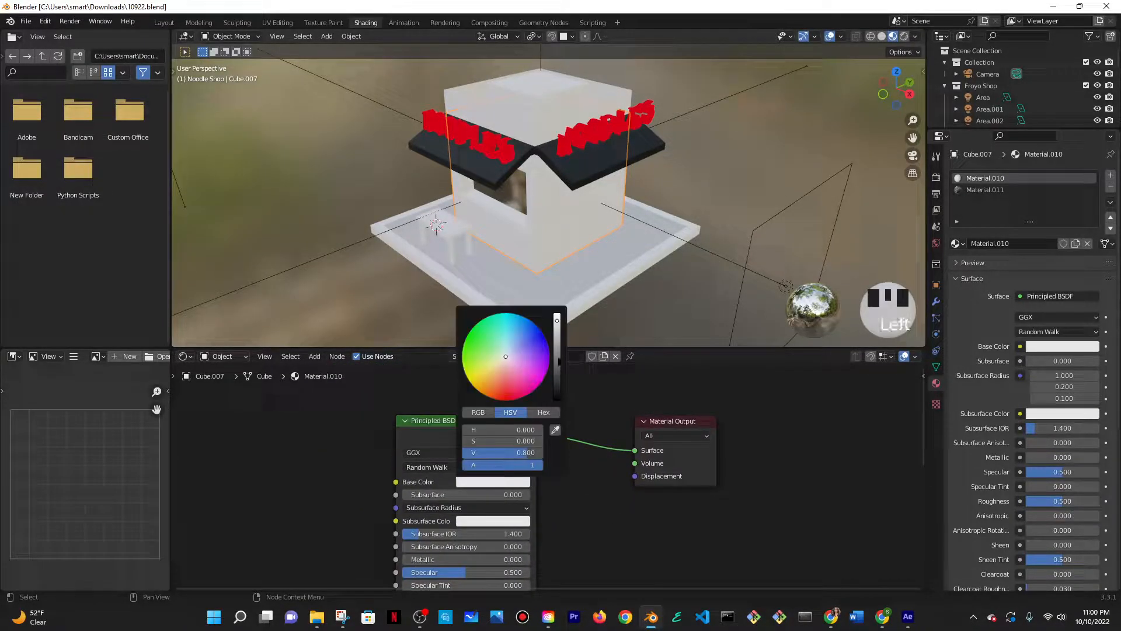
pyautogui.moveTo(558, 358); pyautogui.dragTo(557, 403)
pyautogui.moveTo(689, 190); pyautogui.dragTo(697, 140, button='middle')
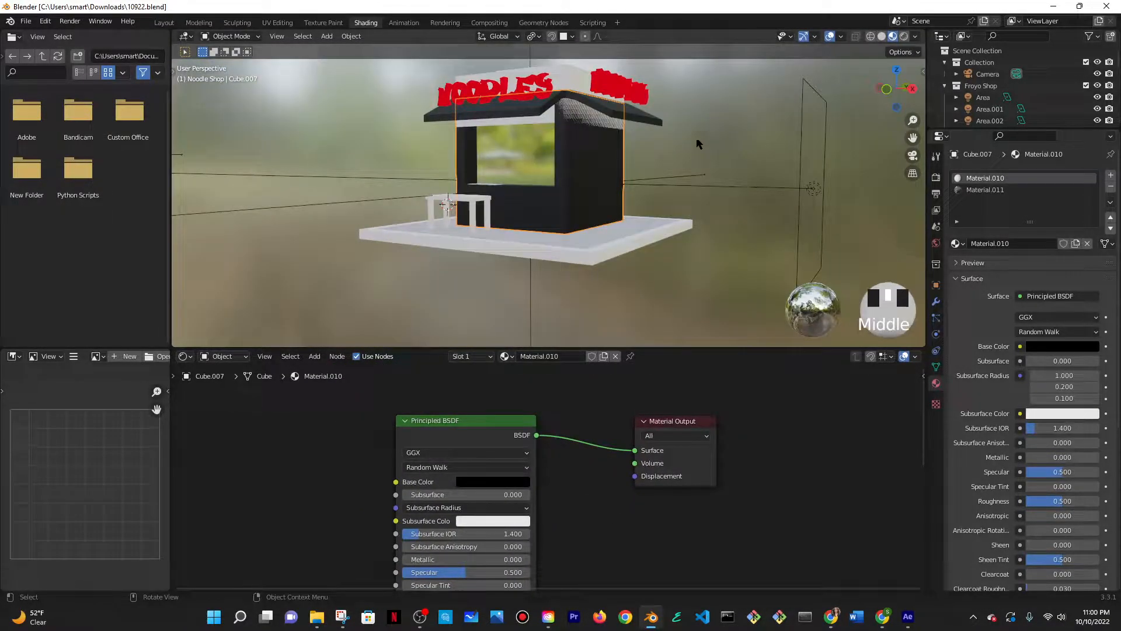
# - Select the white roof block above the NOODLES signs and adjust its scale, inspecting its mesh briefly in Edit Mode
pyautogui.click(550, 85)
pyautogui.click(569, 76)
pyautogui.moveTo(569, 76); pyautogui.dragTo(548, 257, button='middle')
pyautogui.press('s')
pyautogui.click(736, 190)
pyautogui.scroll(5, 711, 197)
pyautogui.scroll(-3, 666, 130)
pyautogui.press('Tab')
pyautogui.press('Tab')
pyautogui.press('a')
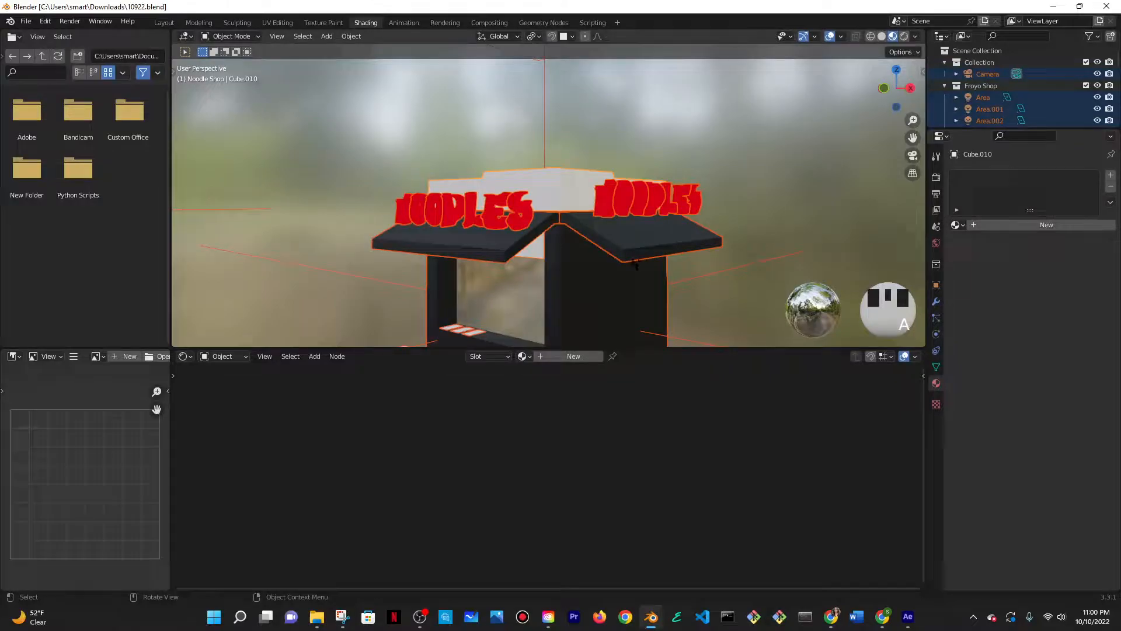
# - Try scaling the roof block down to about 0.71, preview it in rendered shading, and undo the scaling
pyautogui.moveTo(584, 193); pyautogui.dragTo(651, 191, button='middle')
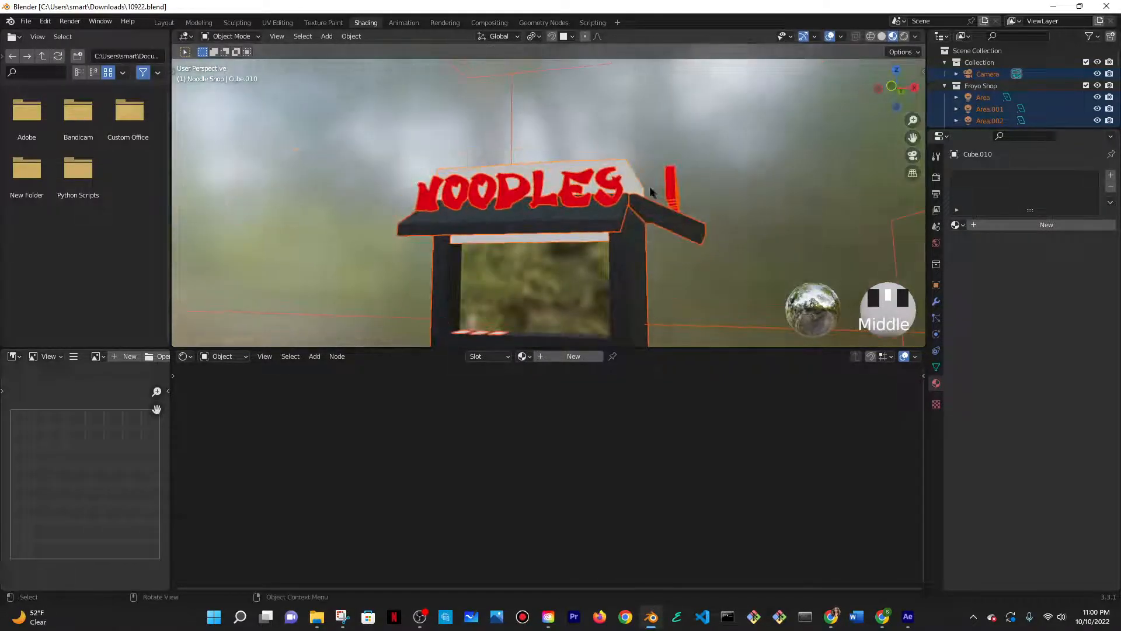
pyautogui.click(626, 173)
pyautogui.press('s')
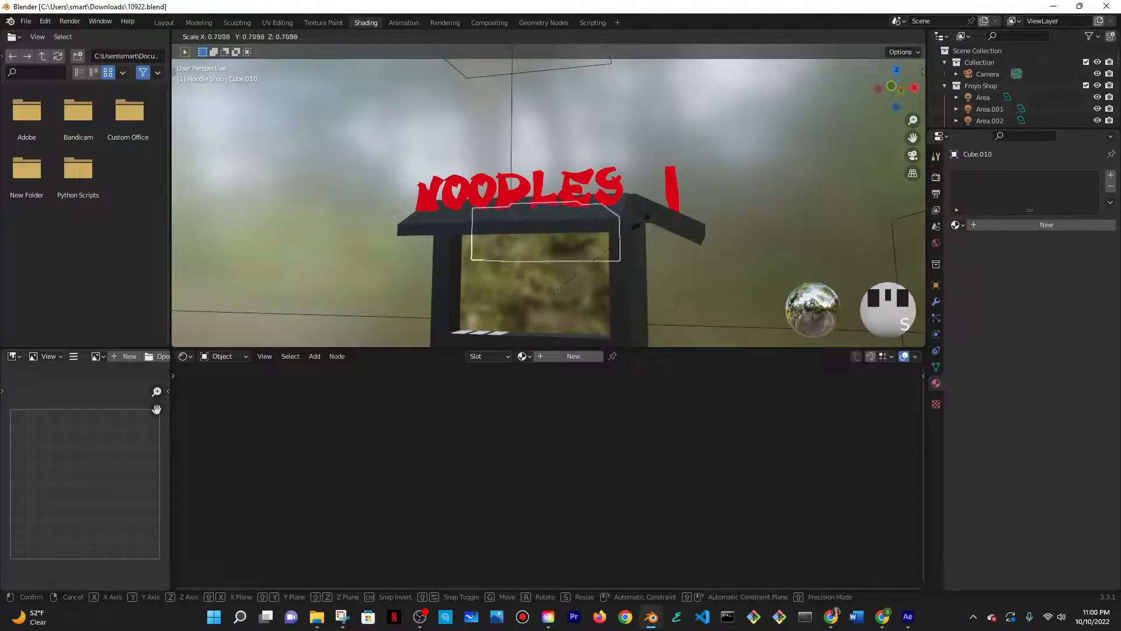
pyautogui.click(640, 220)
pyautogui.moveTo(641, 219); pyautogui.dragTo(659, 190, button='middle')
pyautogui.press('g')
pyautogui.press('z')
pyautogui.rightClick(587, 191)
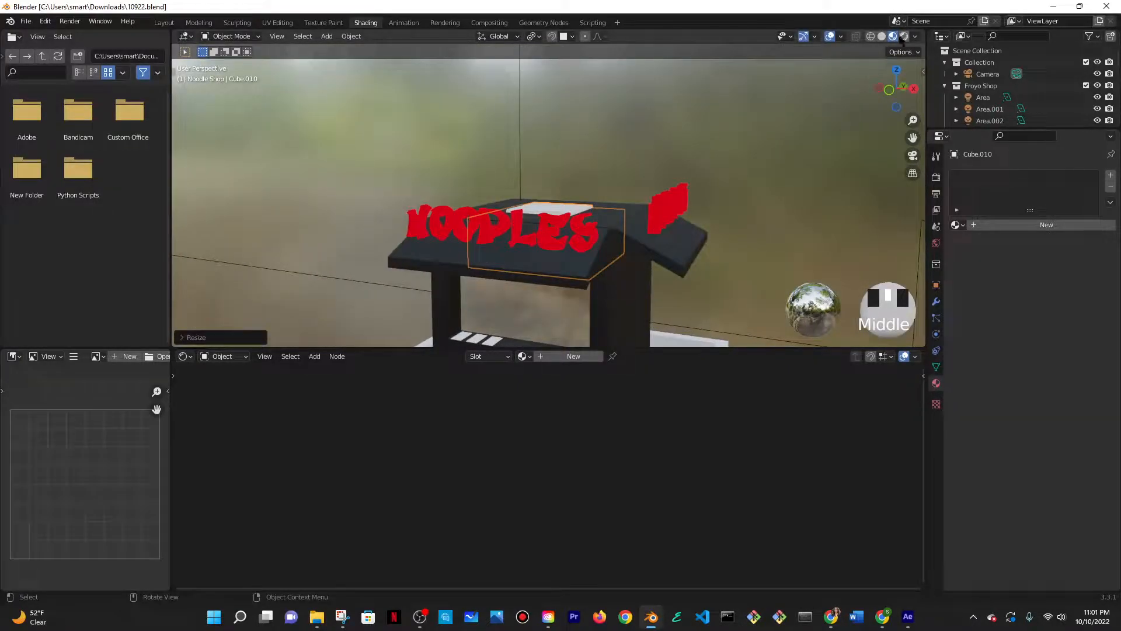
pyautogui.click(904, 37)
pyautogui.scroll(-3, 682, 142)
pyautogui.moveTo(682, 141)
pyautogui.mouseDown(button='middle')
pyautogui.moveTo(621, 178)
pyautogui.moveTo(633, 180)
pyautogui.mouseUp(button='middle')
pyautogui.hotkey('ctrl', 'z')
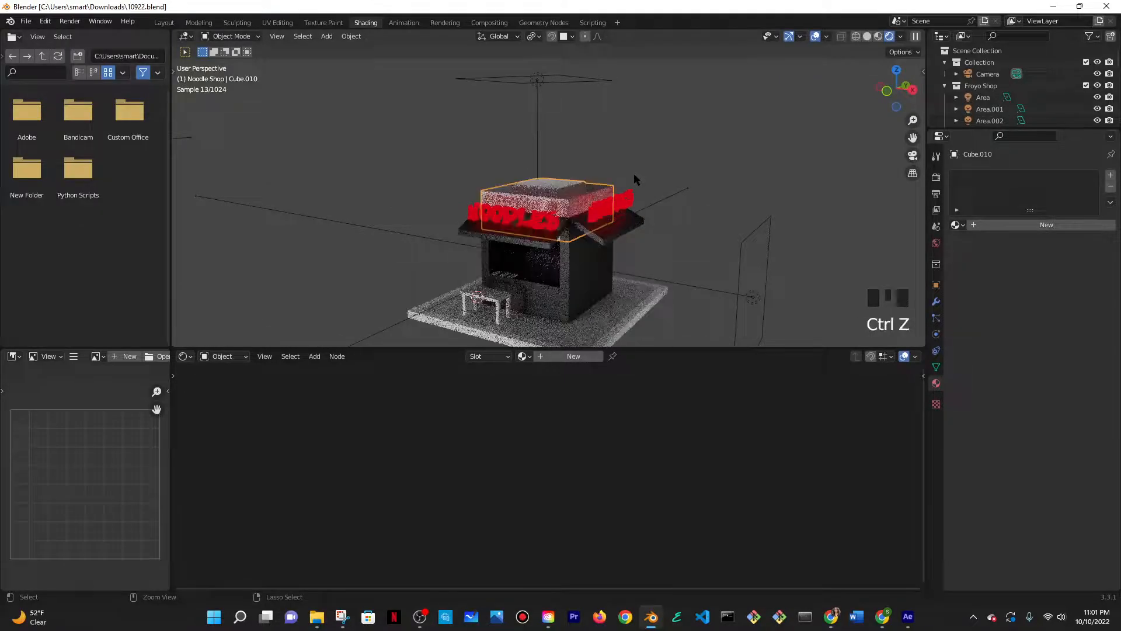
# - Assign the existing black Material.010 to the roof block and inspect it in rendered shading
pyautogui.doubleClick(1000, 350)
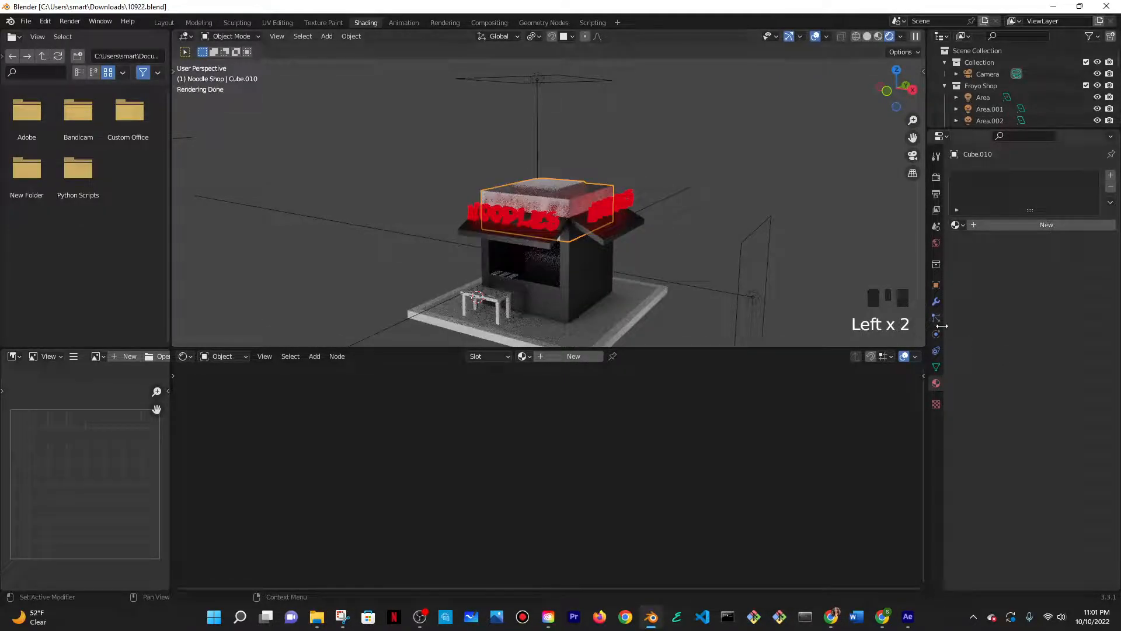
pyautogui.click(955, 224)
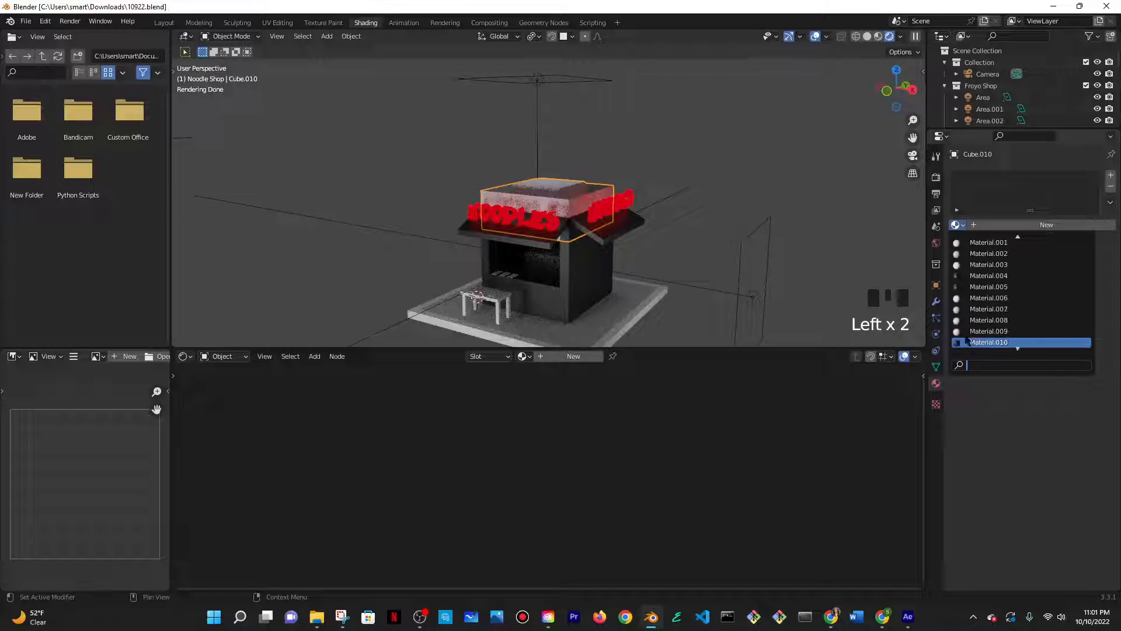
pyautogui.click(1001, 343)
pyautogui.click(772, 189)
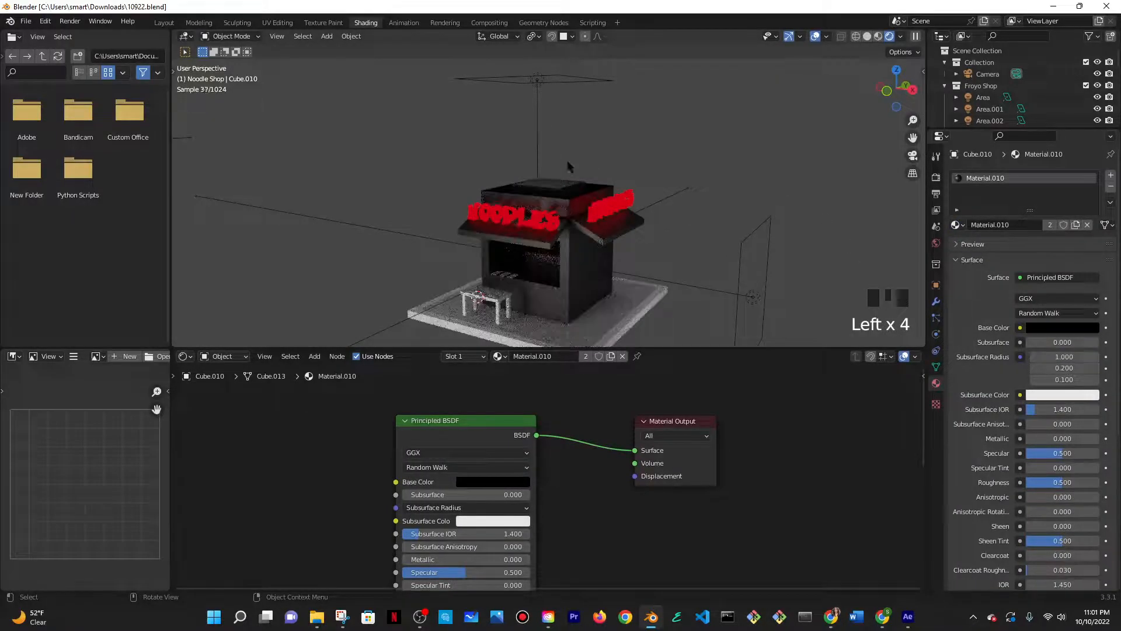
pyautogui.click(565, 178)
pyautogui.moveTo(565, 178); pyautogui.dragTo(666, 134, button='middle')
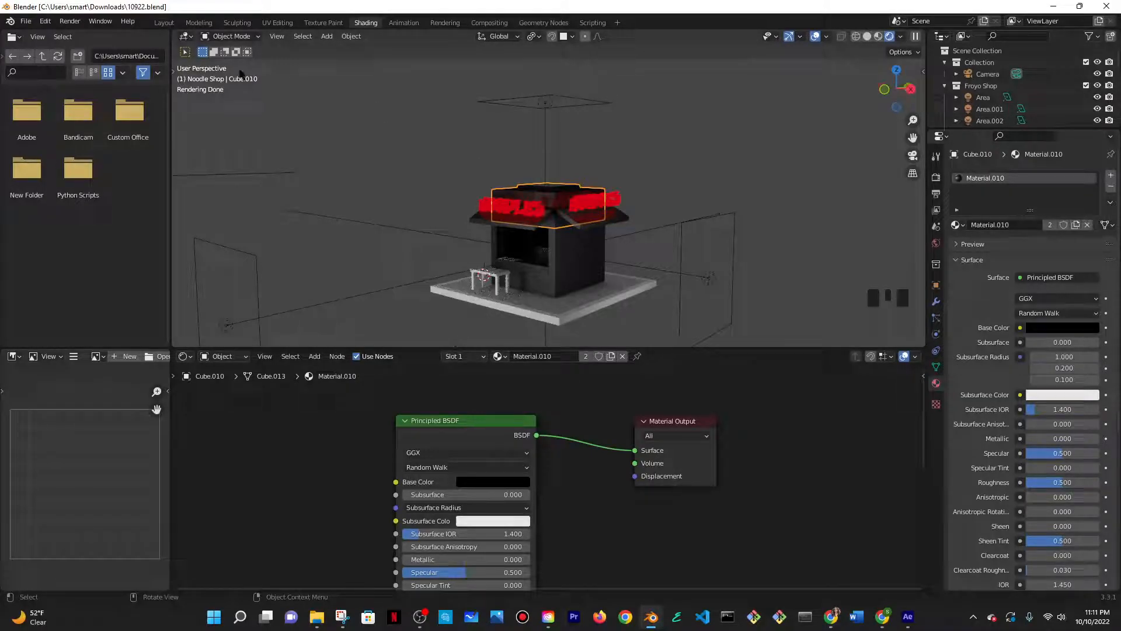
# - In the Layout workspace with material preview shading, add a 1 m radius UV sphere and move it above the shop roof
pyautogui.click(164, 22)
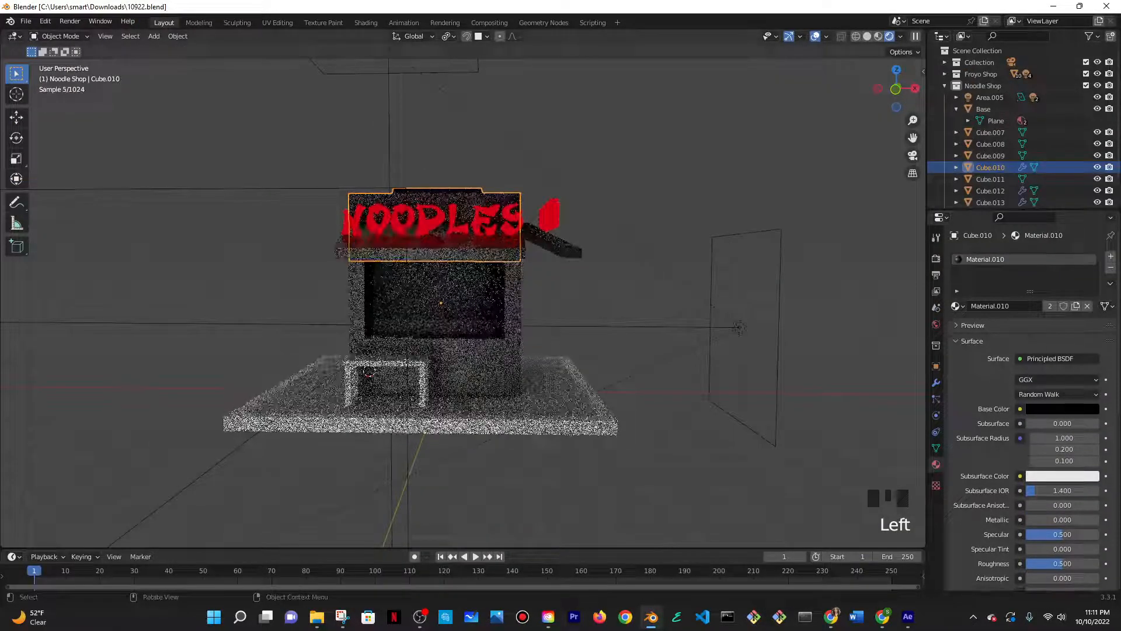
pyautogui.click(878, 37)
pyautogui.moveTo(487, 219); pyautogui.dragTo(449, 237, button='middle')
pyautogui.hotkey('shift', 'a')
pyautogui.moveTo(450, 237)
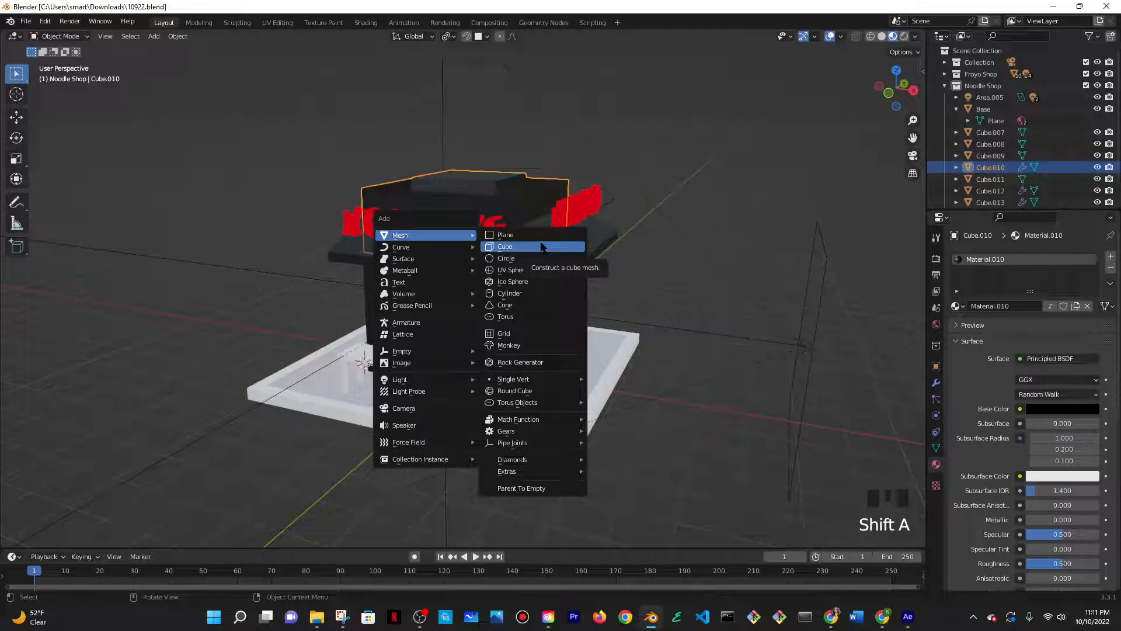
pyautogui.click(541, 268)
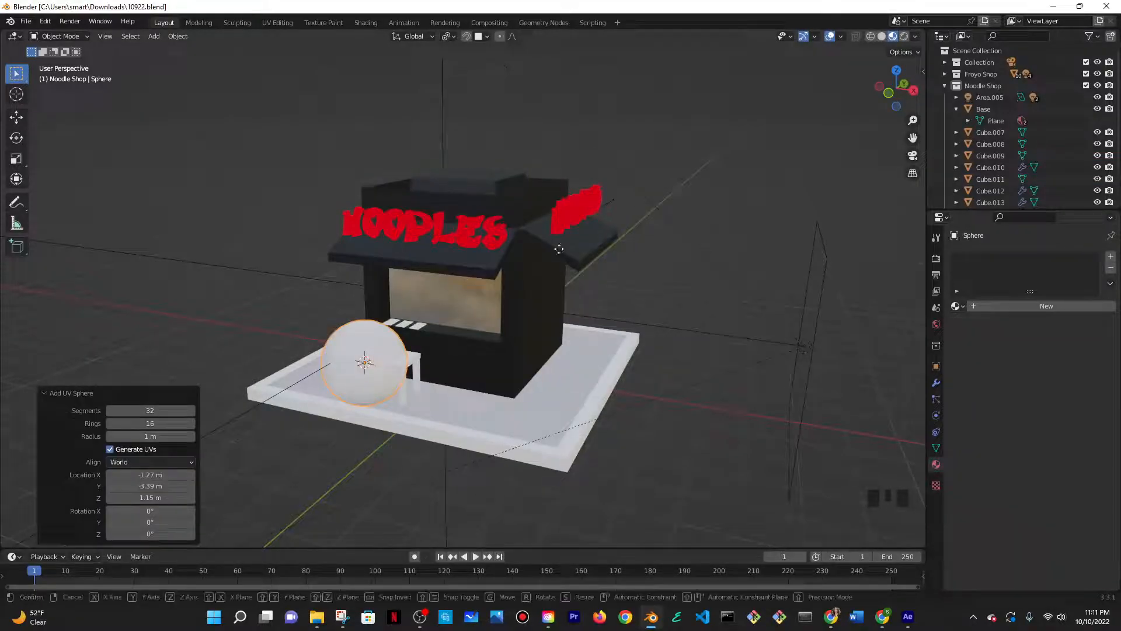
pyautogui.press('g')
pyautogui.click(639, 45)
# - Delete the faces of the sphere's upper half from the front view with X-ray on, leaving an open bowl
pyautogui.keyDown('ctrl'); pyautogui.keyDown('shift'); pyautogui.moveTo(584, 94); pyautogui.dragTo(520, 185, button='middle'); pyautogui.keyUp('shift'); pyautogui.keyUp('ctrl')
pyautogui.scroll(5, 554, 182)
pyautogui.press('Tab')
pyautogui.scroll(4, 546, 205)
pyautogui.press('`')
pyautogui.scroll(-2, 544, 207)
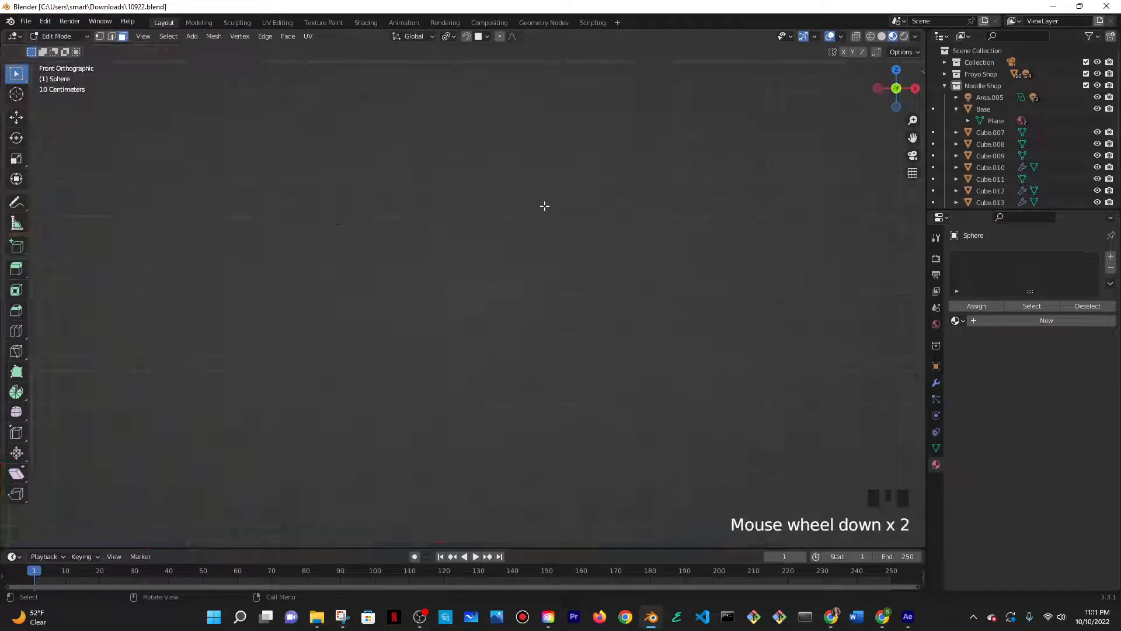
pyautogui.scroll(-8, 545, 205)
pyautogui.keyDown('shift'); pyautogui.moveTo(407, 312); pyautogui.dragTo(614, 281, button='middle'); pyautogui.keyUp('shift')
pyautogui.scroll(3, 749, 260)
pyautogui.click(857, 37)
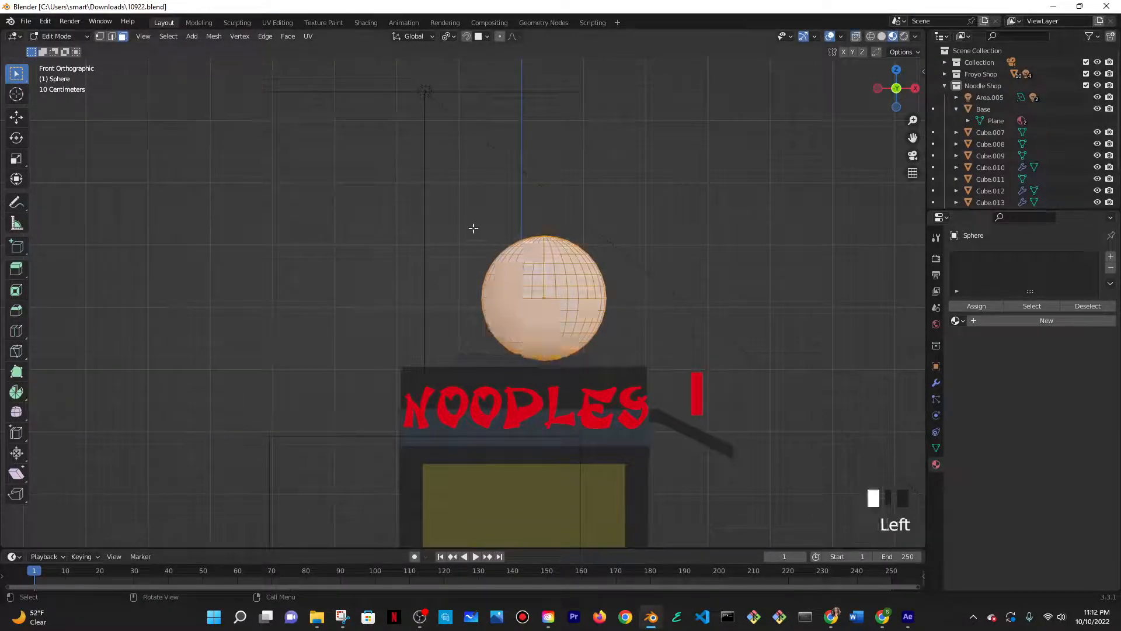
pyautogui.click(380, 199)
pyautogui.moveTo(379, 194); pyautogui.dragTo(715, 298)
pyautogui.press('x')
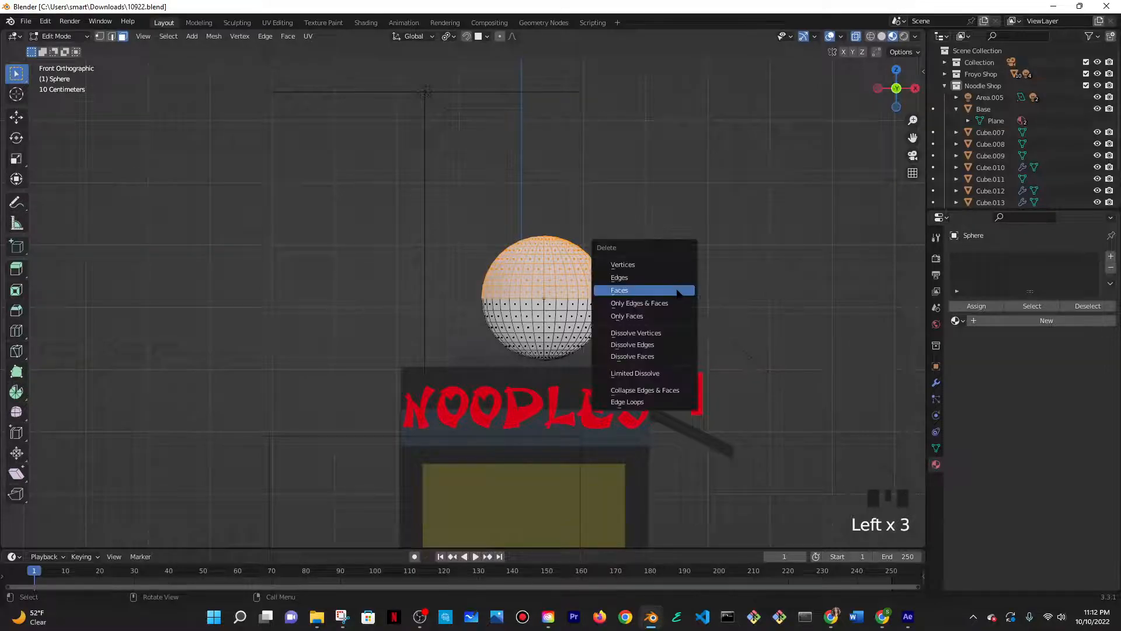
pyautogui.click(677, 291)
pyautogui.press('Tab')
# - Apply smooth shading to the half-sphere bowl and frame it in the view
pyautogui.moveTo(668, 330); pyautogui.dragTo(615, 362, button='middle')
pyautogui.scroll(-3, 689, 280)
pyautogui.keyDown('shift'); pyautogui.moveTo(689, 279); pyautogui.dragTo(816, 426, button='middle'); pyautogui.keyUp('shift')
pyautogui.scroll(6, 816, 426)
pyautogui.rightClick(461, 293)
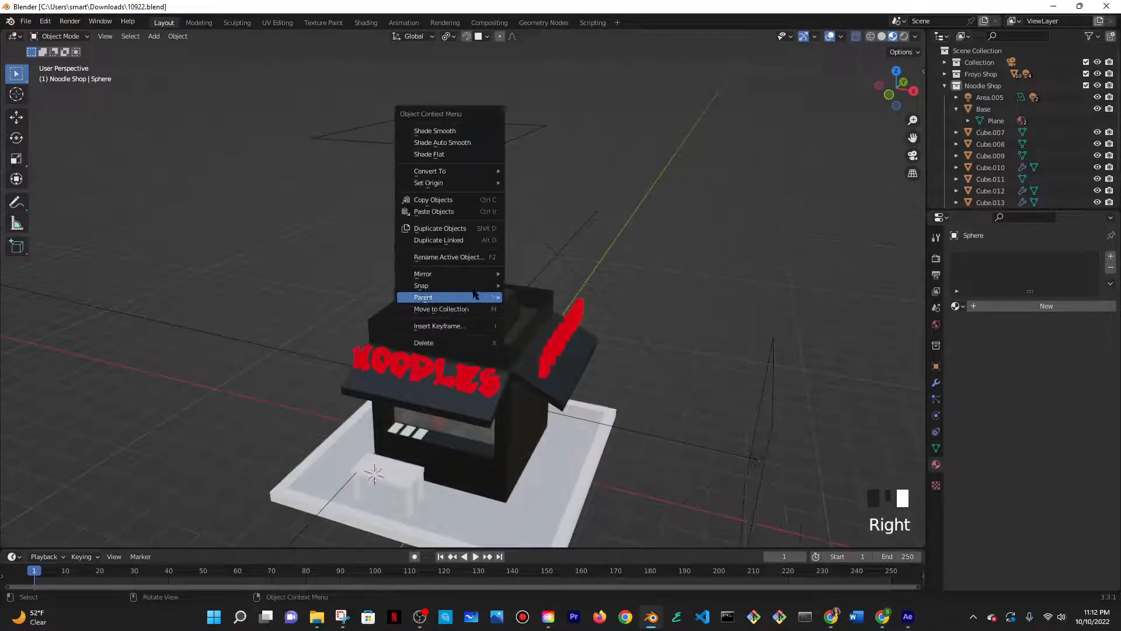
pyautogui.rightClick(464, 285)
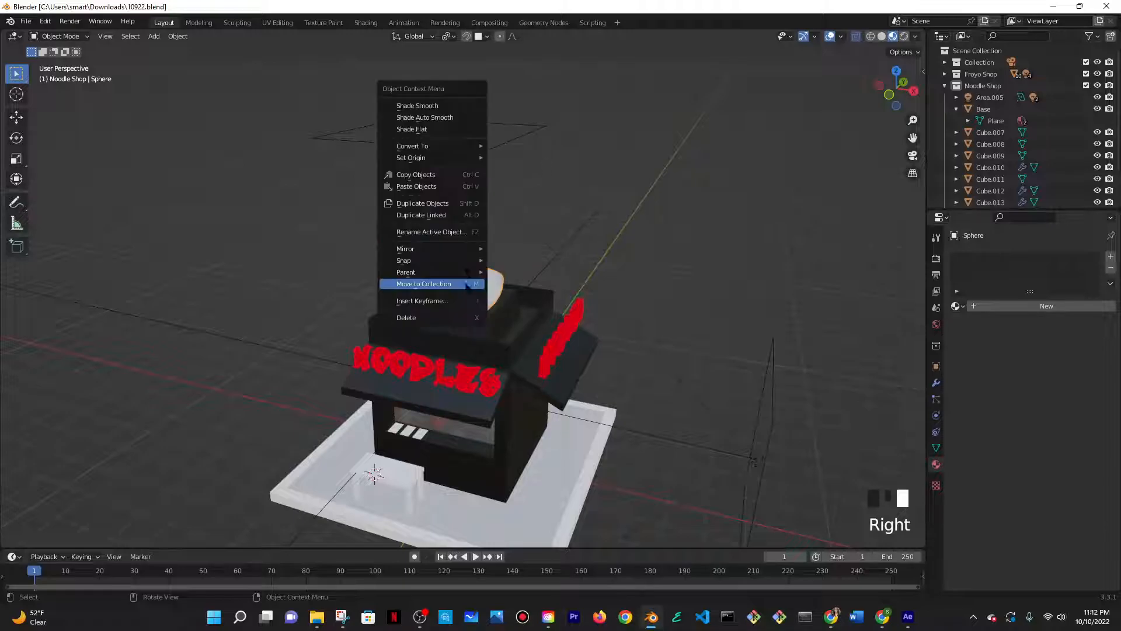
pyautogui.click(444, 104)
pyautogui.scroll(4, 515, 275)
pyautogui.scroll(8, 515, 275)
pyautogui.press('KP_Decimal')
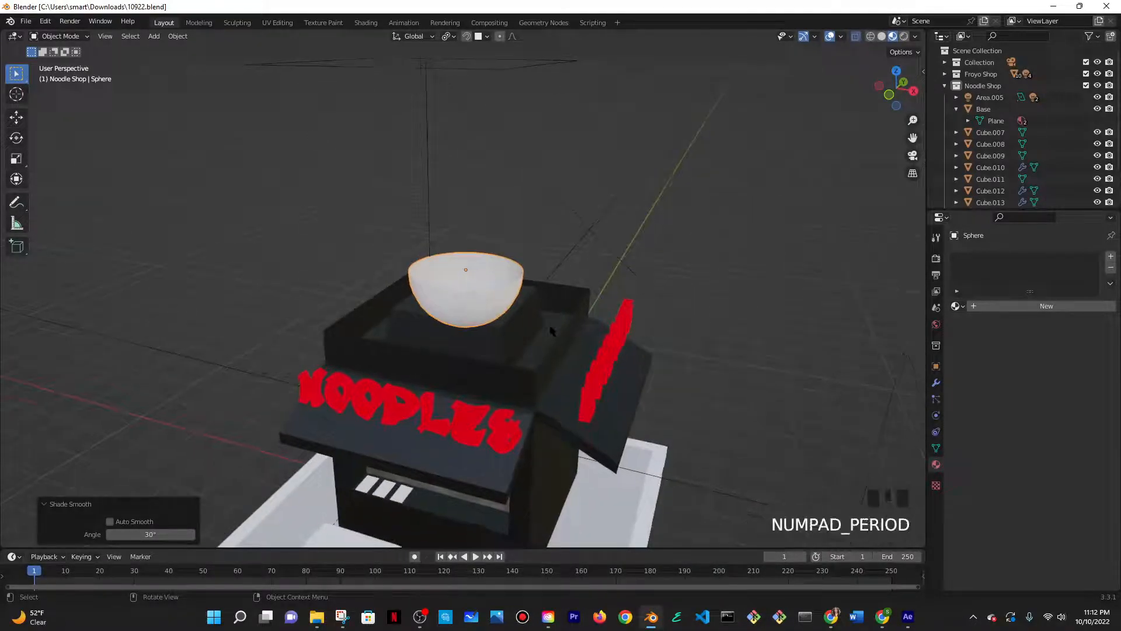
# - Add a Solidify modifier to the bowl with 0.09 m thickness and Even Thickness enabled, and apply it
pyautogui.scroll(-1, 588, 304)
pyautogui.click(936, 383)
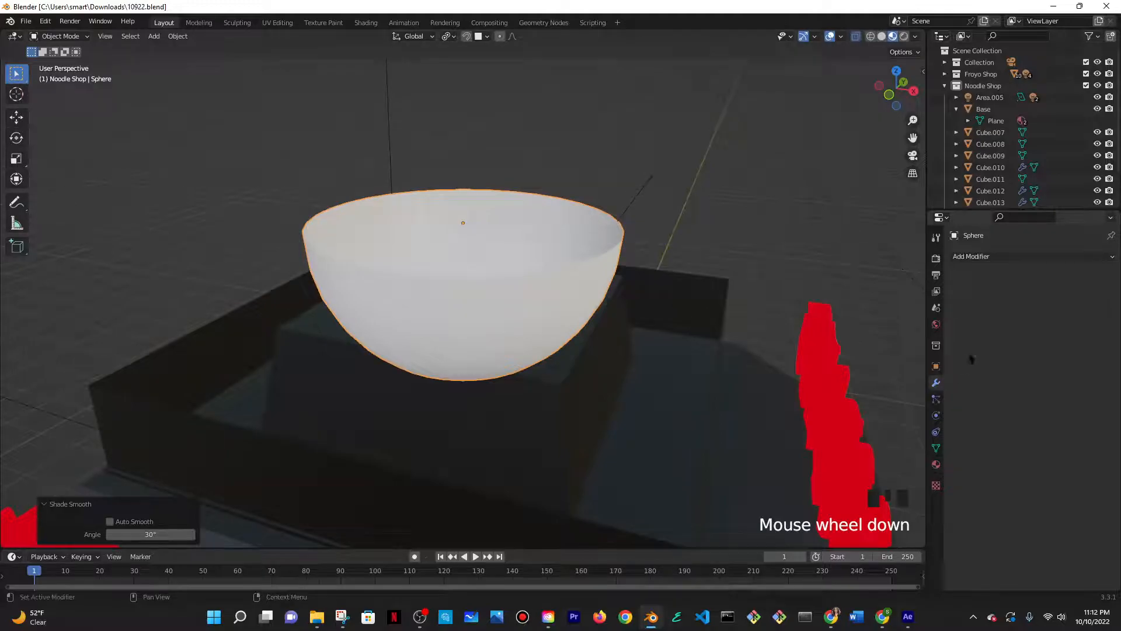
pyautogui.click(998, 261)
pyautogui.click(876, 456)
pyautogui.moveTo(1044, 305); pyautogui.dragTo(1098, 305)
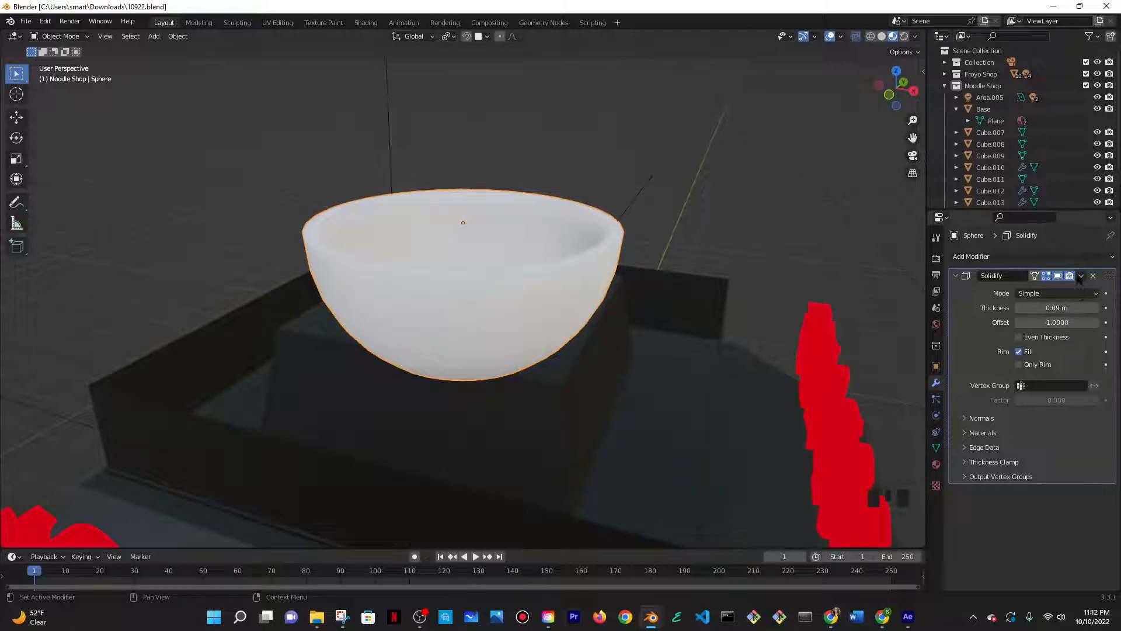
pyautogui.click(1081, 276)
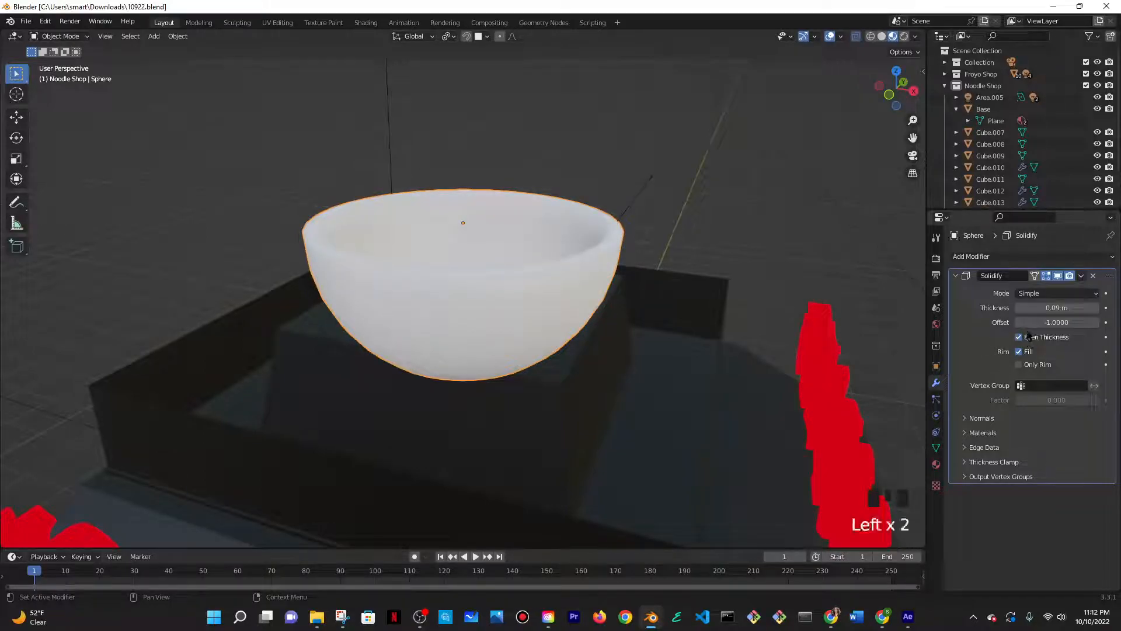
pyautogui.click(1081, 276)
pyautogui.click(1028, 289)
# - Assign the existing cherry material to the bowl above the roof
pyautogui.scroll(-6, 462, 350)
pyautogui.moveTo(461, 350); pyautogui.dragTo(386, 492, button='middle')
pyautogui.scroll(-1, 386, 491)
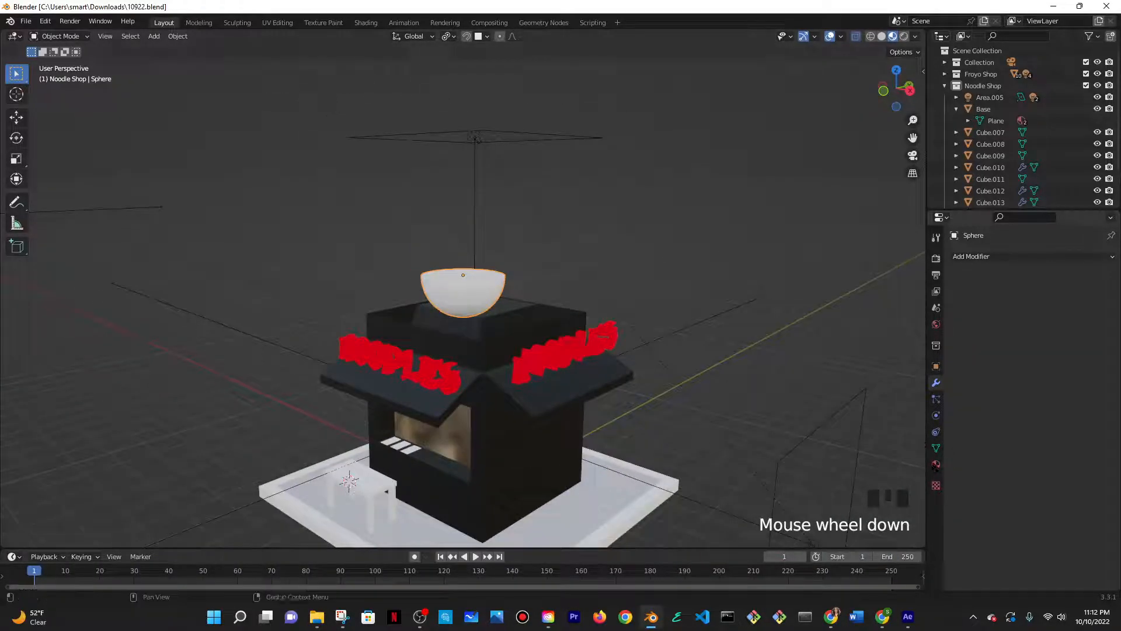
pyautogui.click(936, 464)
pyautogui.click(956, 306)
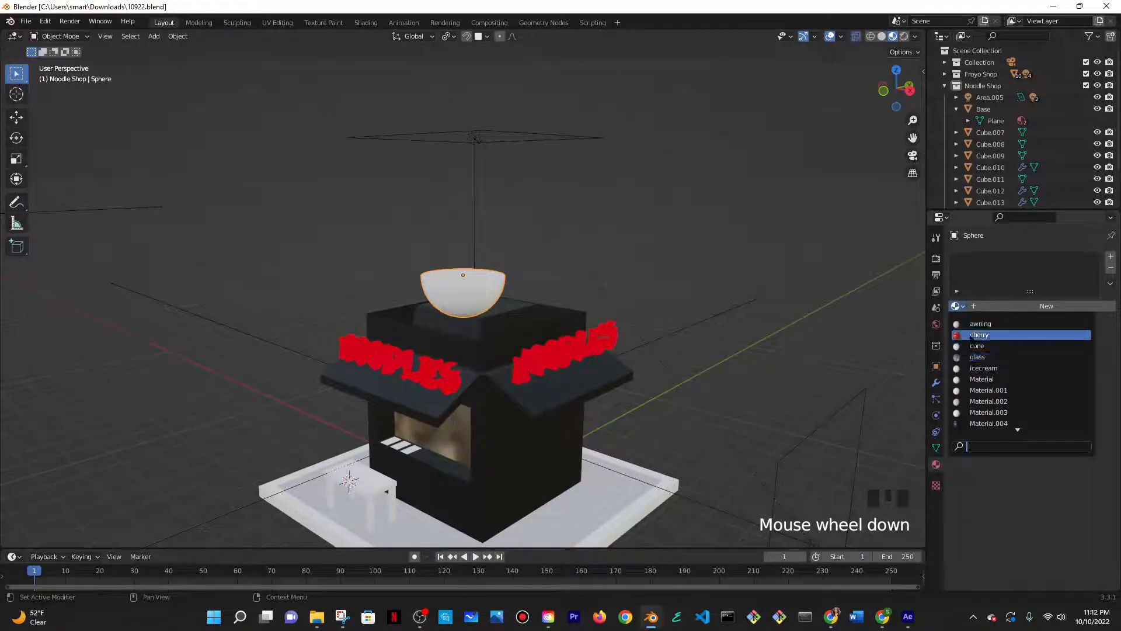
pyautogui.click(971, 337)
pyautogui.click(745, 312)
# - Move the red bowl up about 0.28 m along Z and about 0.53 m along Y over the roof
pyautogui.moveTo(602, 315); pyautogui.dragTo(600, 413, button='middle')
pyautogui.click(472, 267)
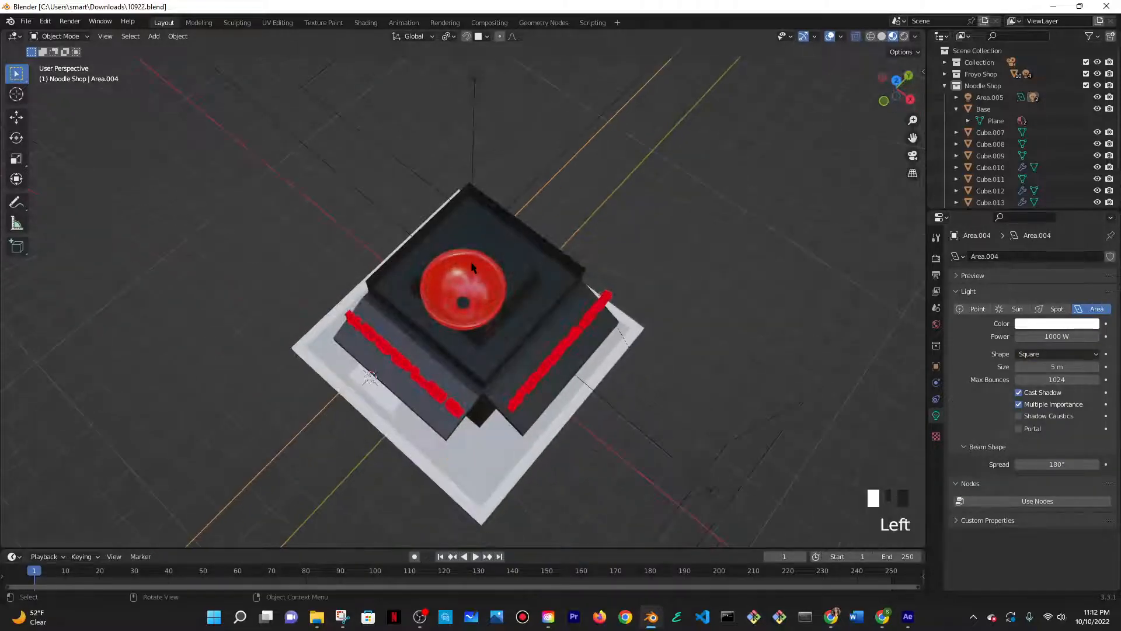
pyautogui.press('g')
pyautogui.press('z')
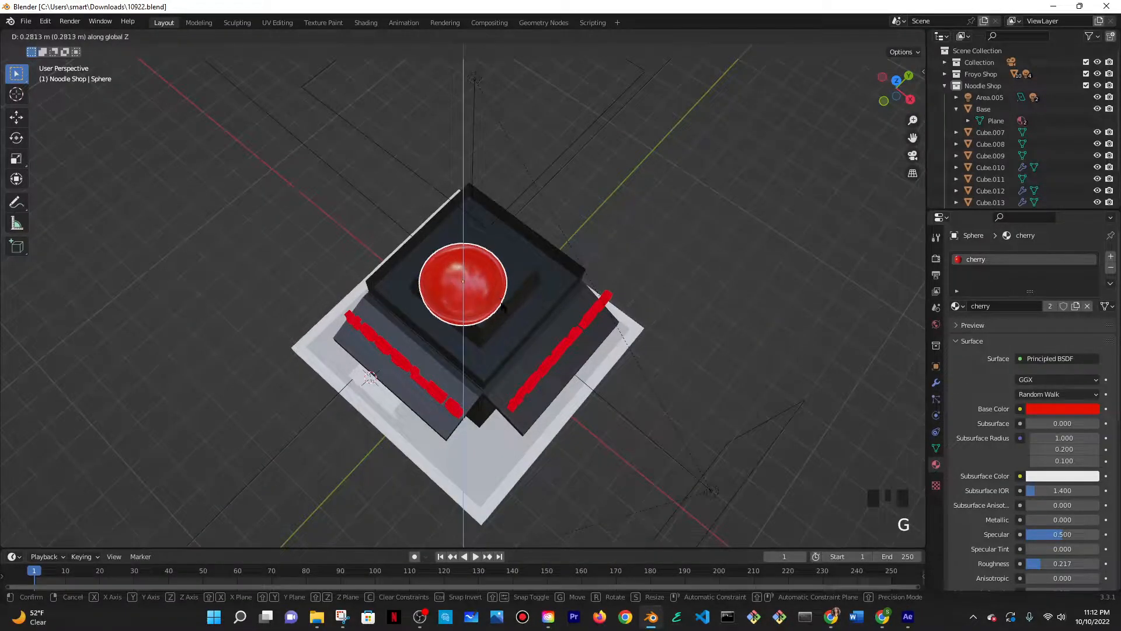
pyautogui.click(503, 307)
pyautogui.press('g')
pyautogui.press('y')
pyautogui.click(519, 287)
pyautogui.moveTo(534, 303); pyautogui.dragTo(561, 320, button='middle')
# - Centre the bowl on the roof in top view, moving it about 0.28 m along Y and -0.24 m along X
pyautogui.press('`')
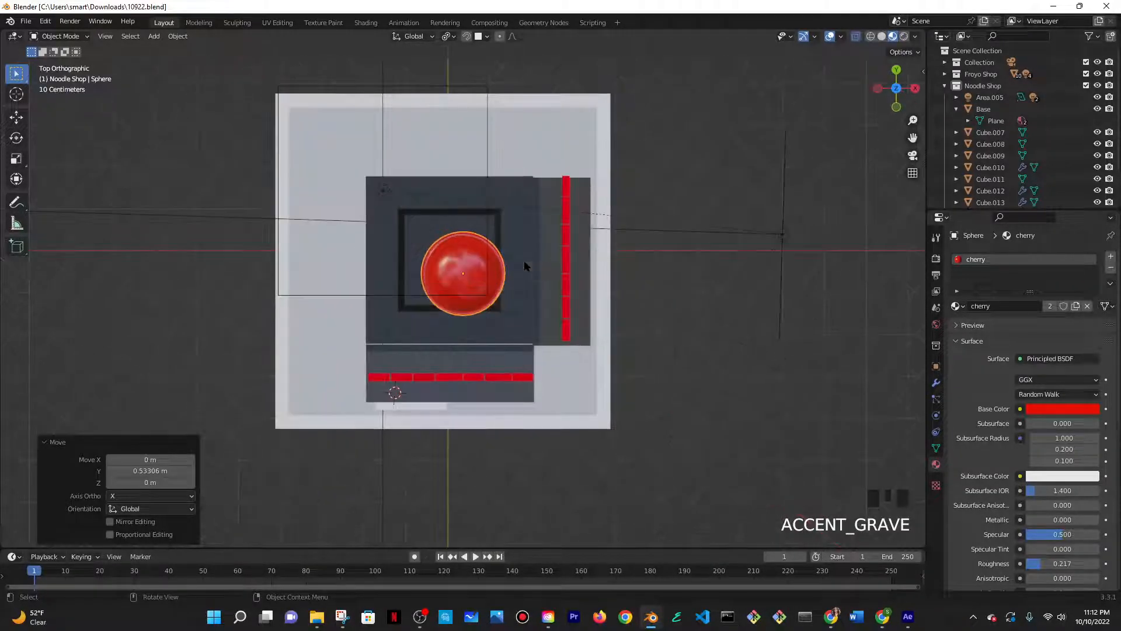
pyautogui.press('g')
pyautogui.press('y')
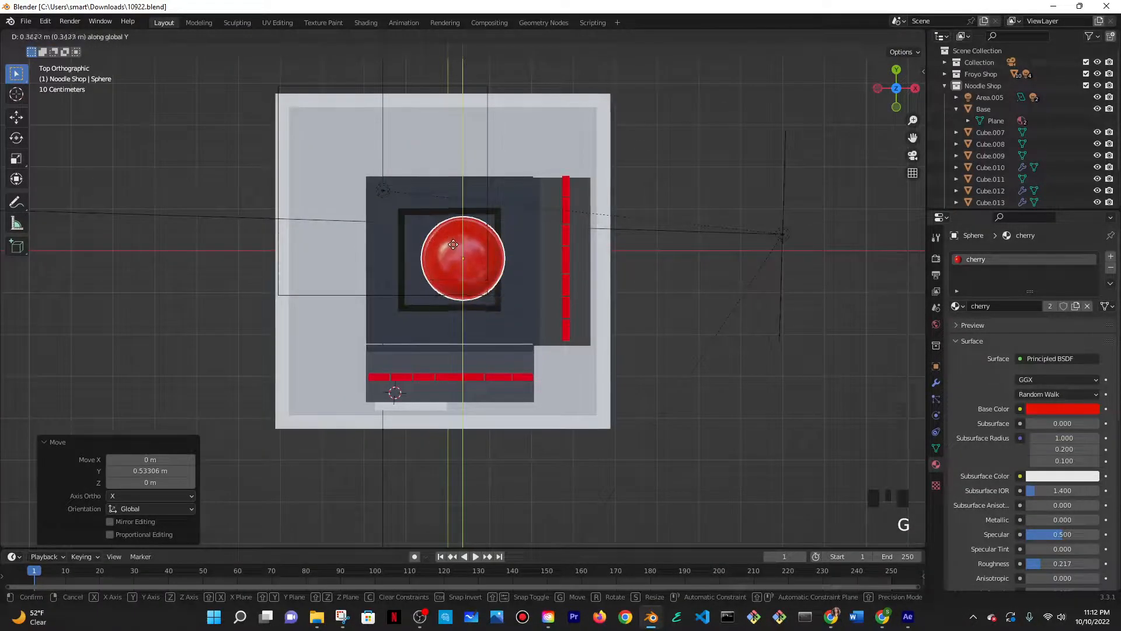
pyautogui.click(452, 252)
pyautogui.press('g')
pyautogui.press('x')
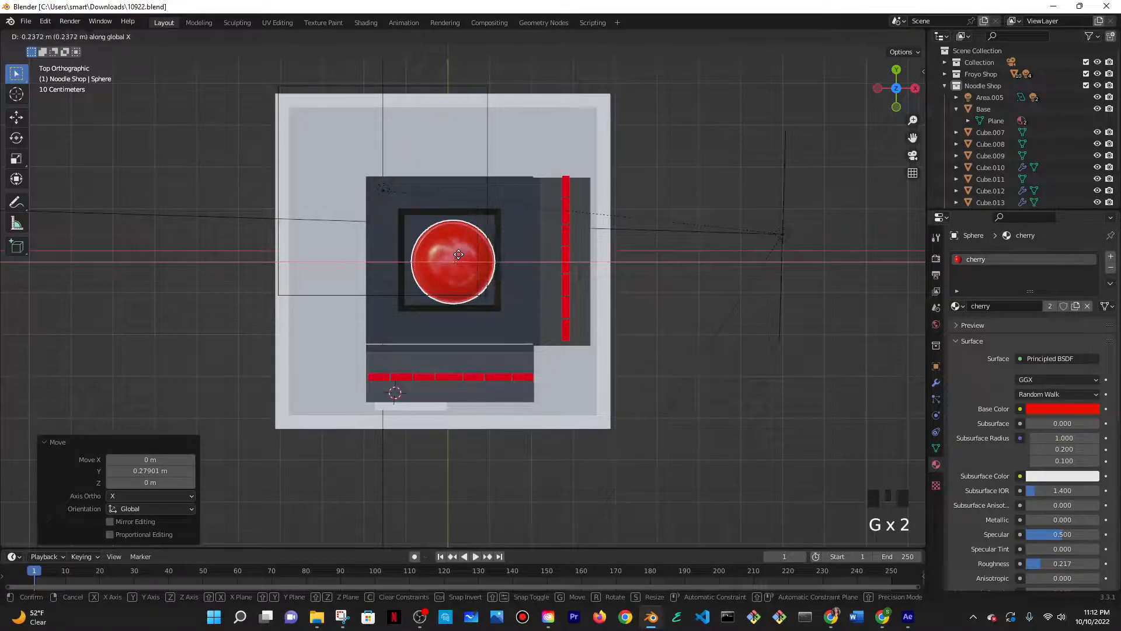
pyautogui.click(457, 255)
# - Lower the bowl along Z toward the roof and check its height from the side
pyautogui.moveTo(456, 255); pyautogui.dragTo(562, 309, button='middle')
pyautogui.scroll(-4, 518, 192)
pyautogui.click(562, 309)
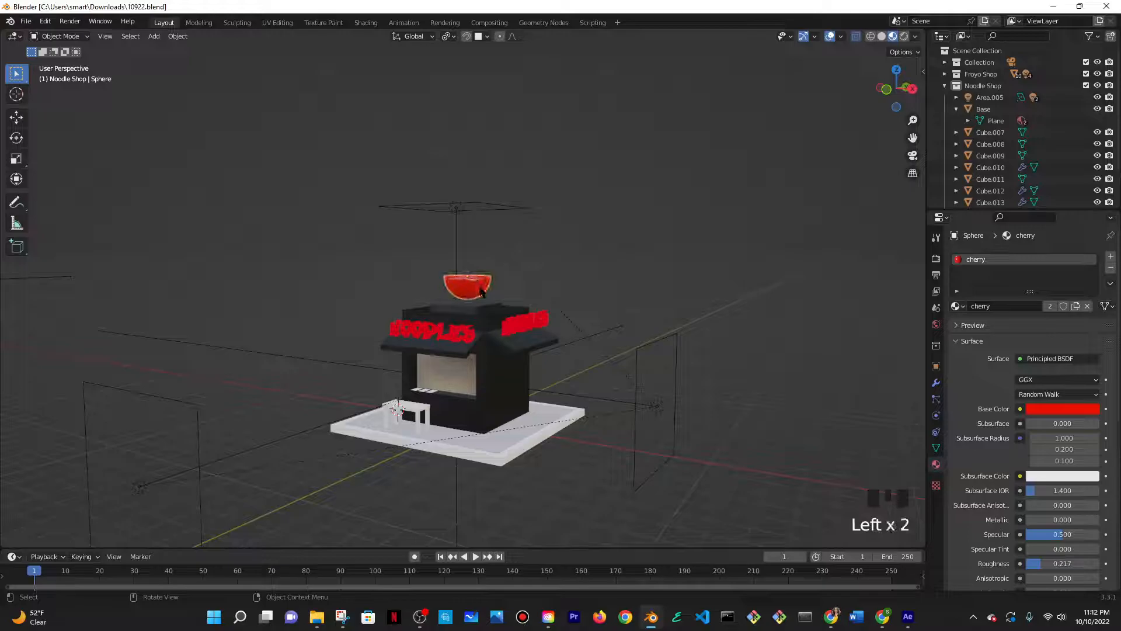
pyautogui.press('g')
pyautogui.press('z')
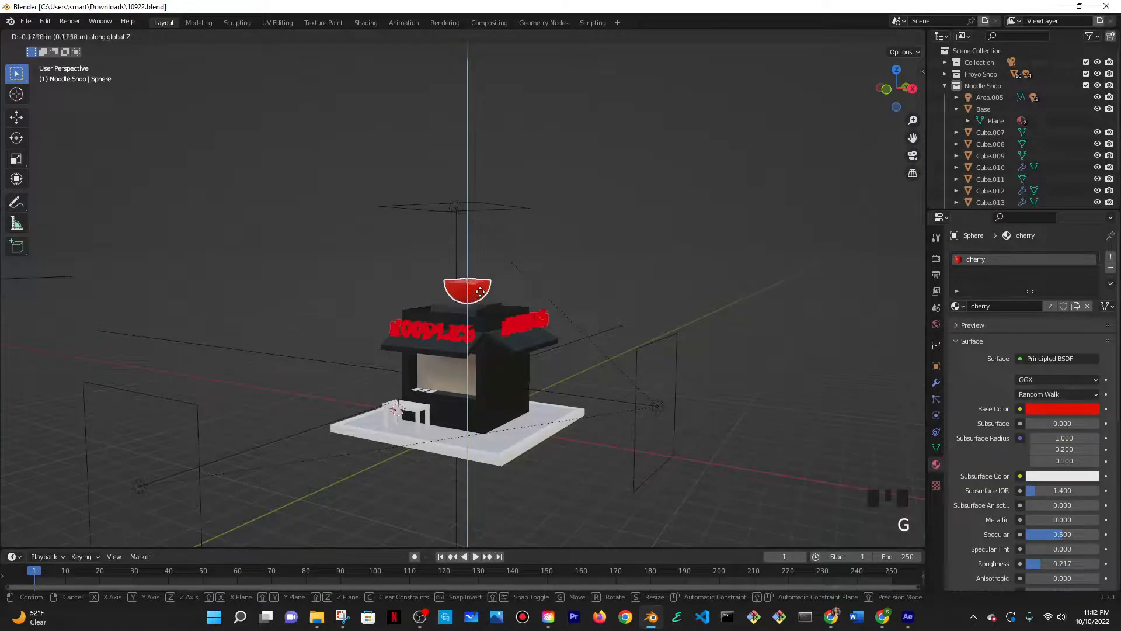
pyautogui.click(547, 285)
pyautogui.click(531, 263)
pyautogui.moveTo(530, 263); pyautogui.dragTo(492, 280, button='middle')
pyautogui.scroll(7, 543, 263)
# - Flatten the bowl to about 0.86 of its height along Z and move it down onto the raised roof centre
pyautogui.click(492, 280)
pyautogui.press('s')
pyautogui.press('z')
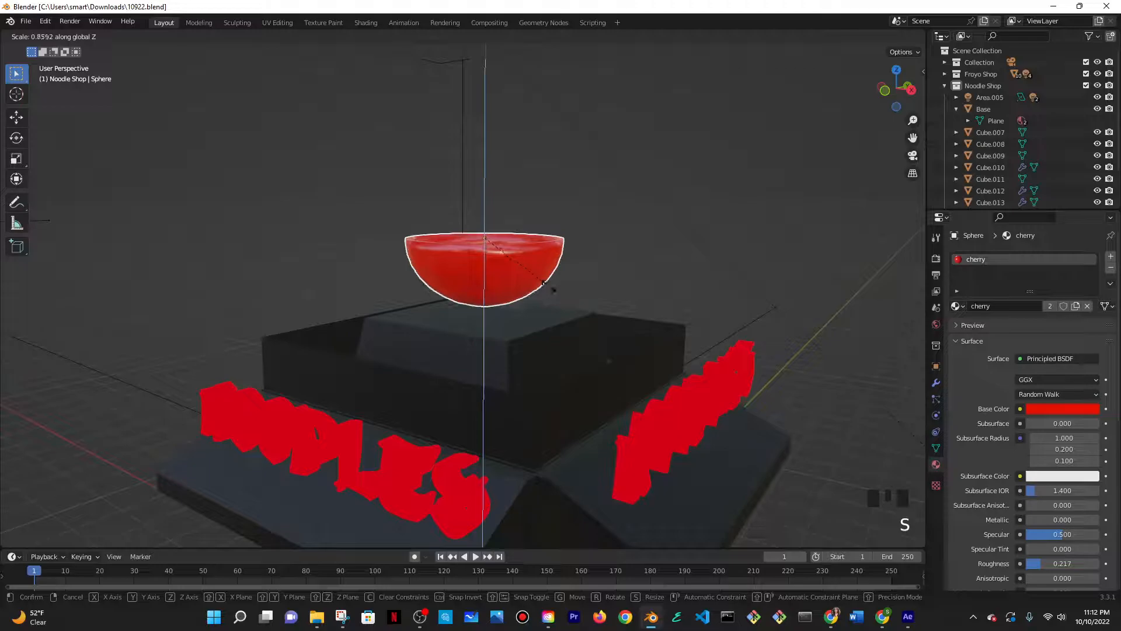
pyautogui.click(548, 285)
pyautogui.press('g')
pyautogui.press('z')
pyautogui.click(553, 303)
pyautogui.moveTo(555, 304); pyautogui.dragTo(605, 280, button='middle')
pyautogui.scroll(-3, 605, 275)
pyautogui.click(605, 269)
pyautogui.moveTo(562, 345); pyautogui.dragTo(562, 351, button='middle')
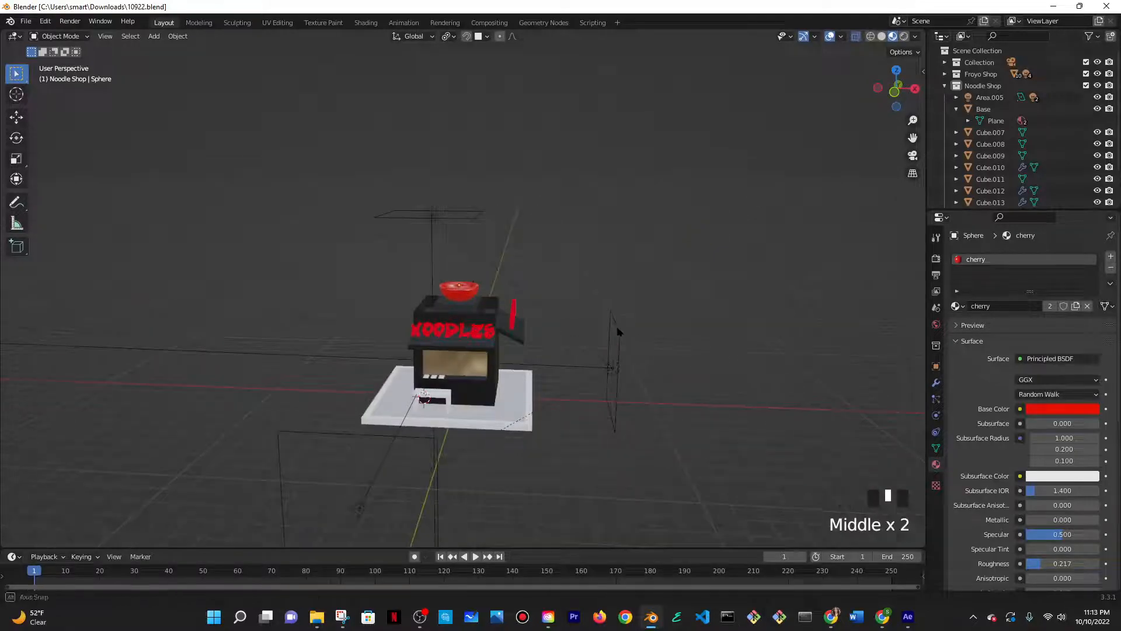
# - Try to narrow the bowl to about 0.87 along X and resize it overall, then undo these changes
pyautogui.moveTo(625, 332); pyautogui.dragTo(567, 336, button='middle')
pyautogui.scroll(5, 567, 331)
pyautogui.click(661, 343)
pyautogui.press('s')
pyautogui.press('x')
pyautogui.click(634, 346)
pyautogui.press('s')
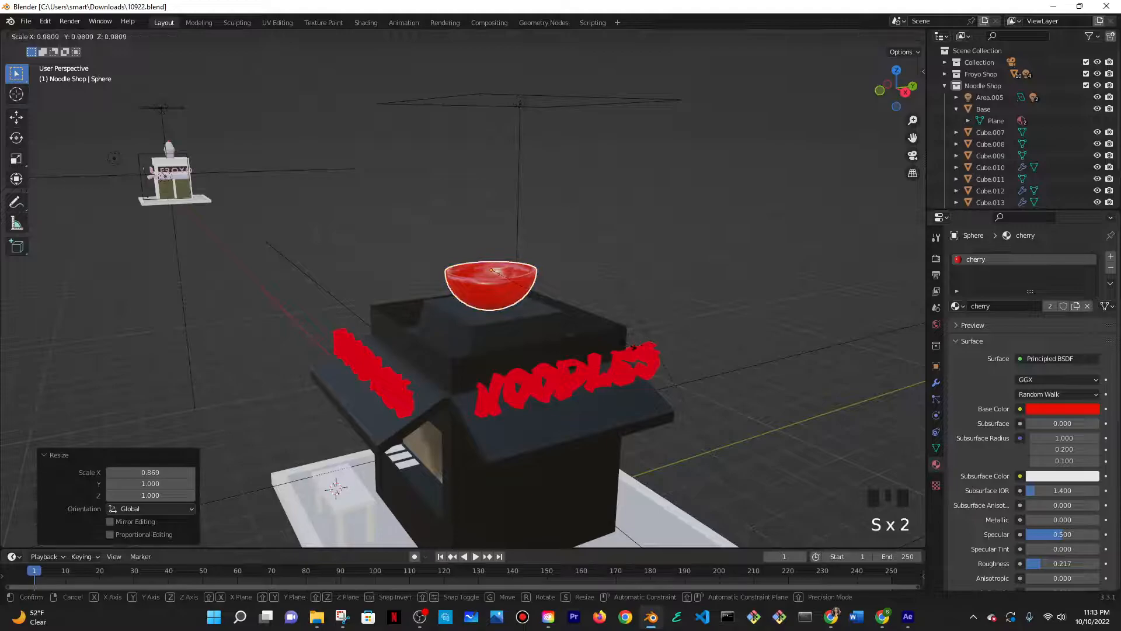
pyautogui.click(616, 344)
pyautogui.moveTo(570, 331); pyautogui.dragTo(527, 331, button='middle')
pyautogui.hotkey('ctrl', 'z')
pyautogui.hotkey('ctrl', 'z')
pyautogui.hotkey('ctrl', 'z')
# - Select the bowl's inner rim edge loop and fill it with a flat face to make a surface inside the bowl
pyautogui.scroll(-5, 628, 327)
pyautogui.scroll(1, 628, 372)
pyautogui.scroll(6, 575, 336)
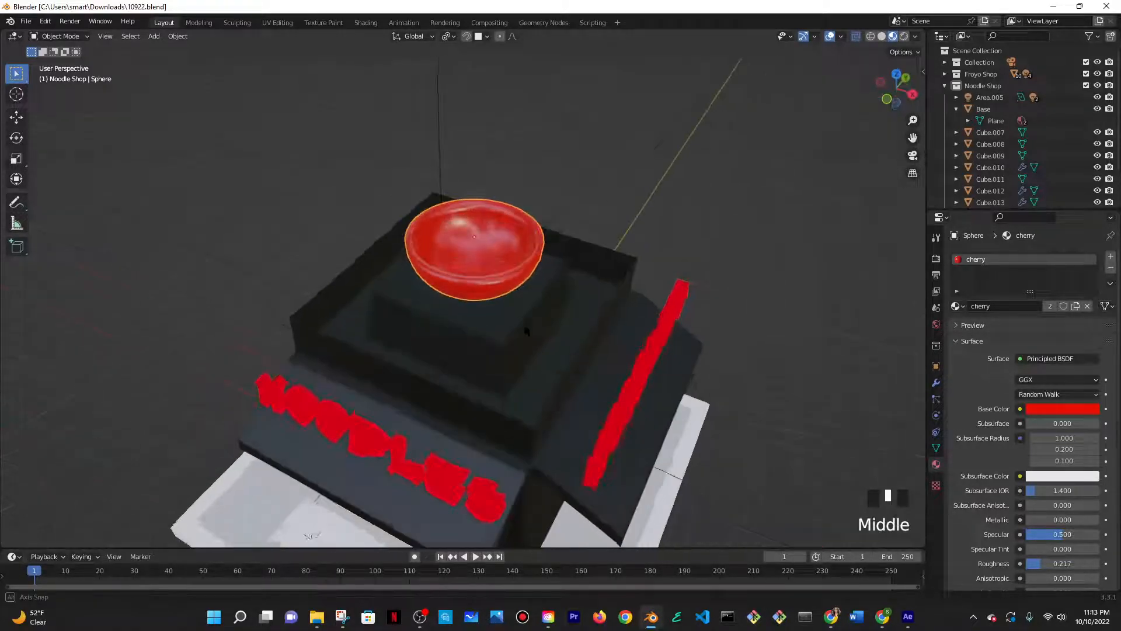
pyautogui.scroll(4, 525, 327)
pyautogui.scroll(-4, 521, 318)
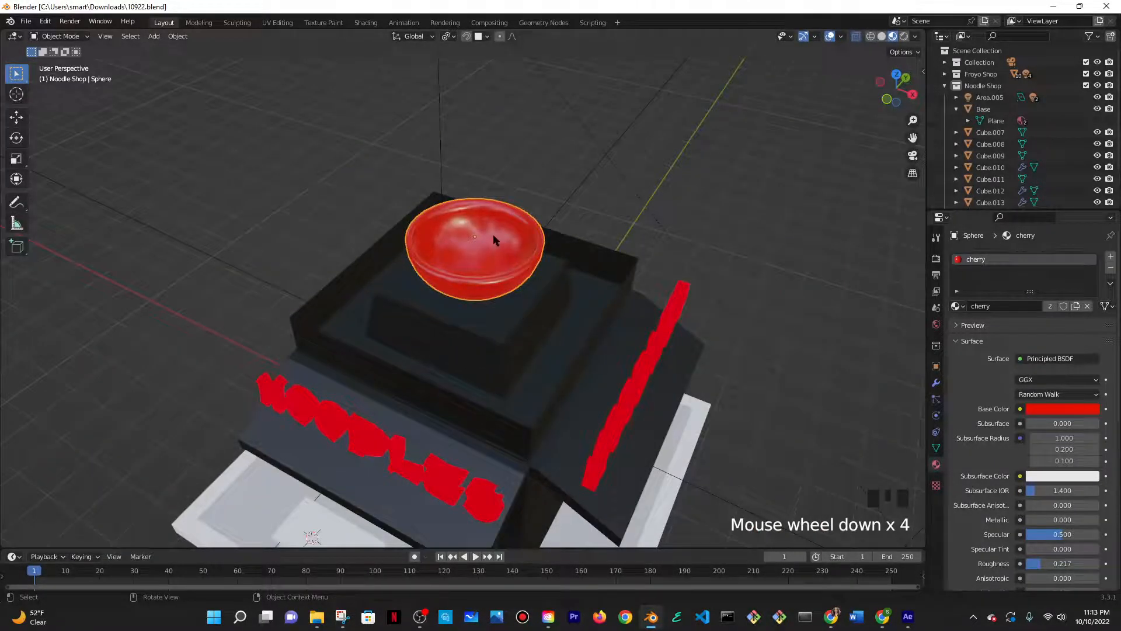
pyautogui.press('Tab')
pyautogui.moveTo(493, 239); pyautogui.dragTo(498, 211, button='middle')
pyautogui.scroll(4, 498, 211)
pyautogui.keyDown('shift'); pyautogui.moveTo(475, 247); pyautogui.dragTo(476, 297, button='middle'); pyautogui.keyUp('shift')
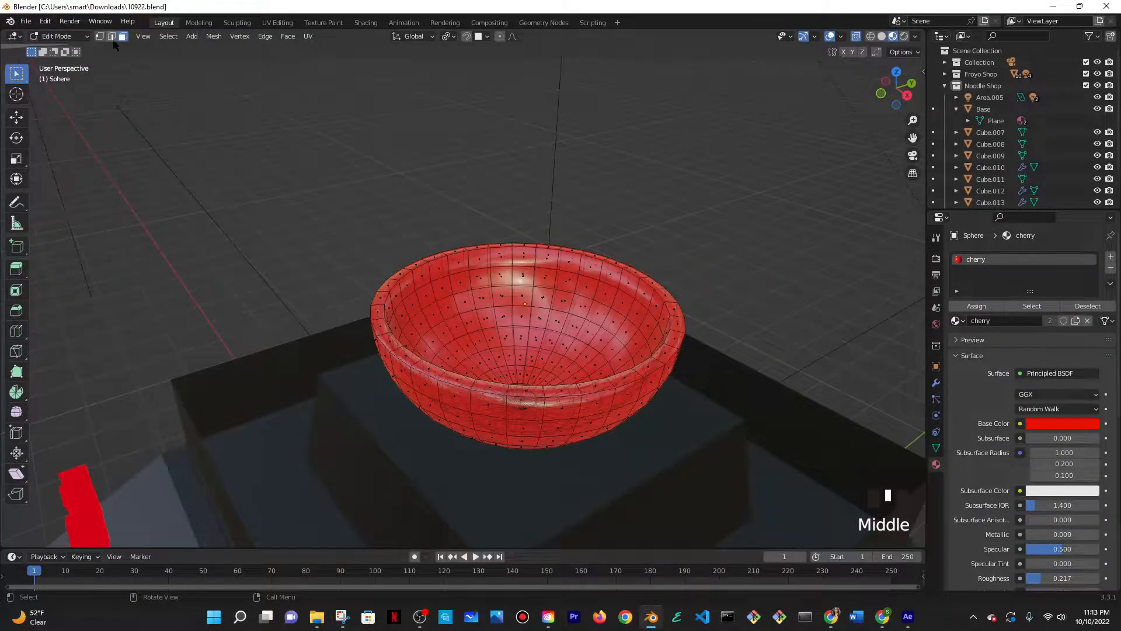
pyautogui.keyDown('alt'); pyautogui.click(440, 276); pyautogui.keyUp('alt')
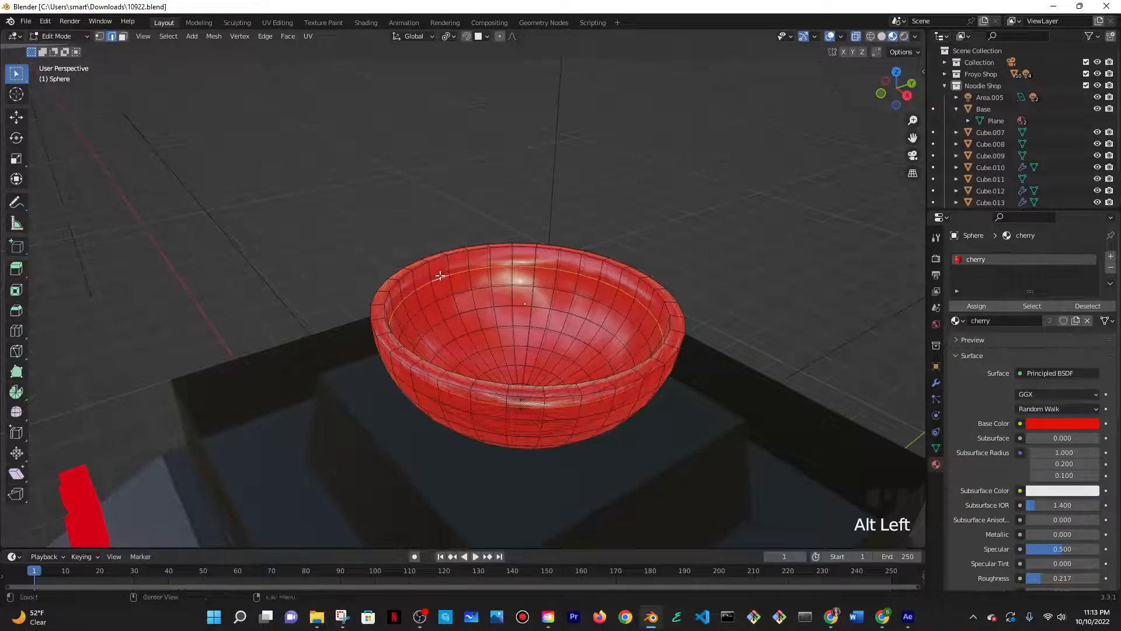
pyautogui.press('Tab')
pyautogui.moveTo(471, 288); pyautogui.dragTo(489, 261, button='middle')
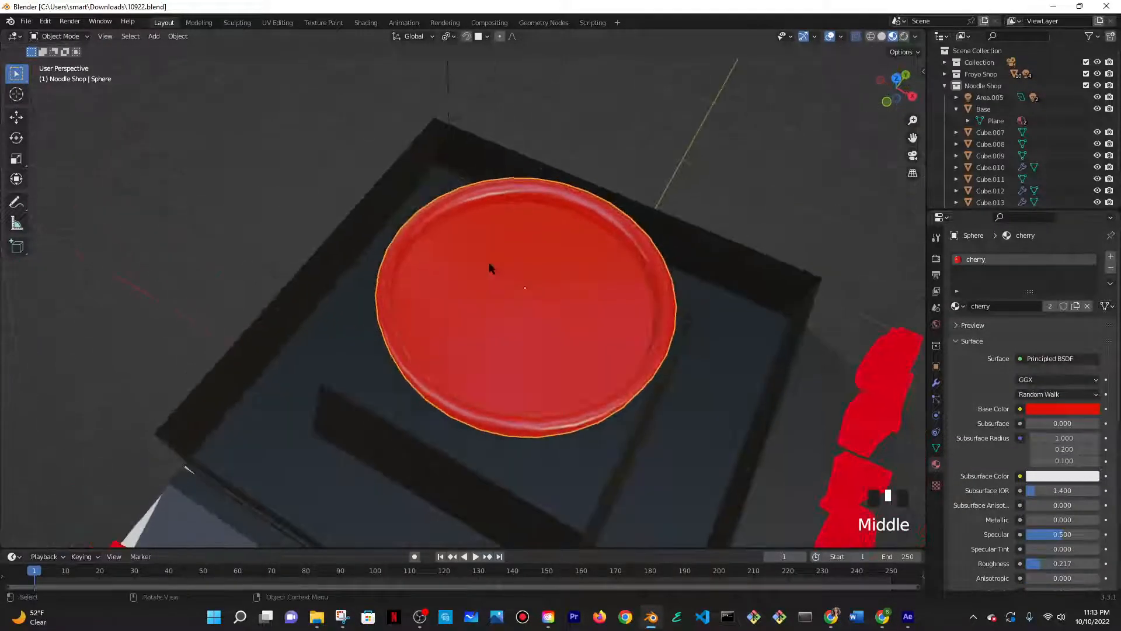
pyautogui.moveTo(563, 325); pyautogui.dragTo(564, 286, button='middle')
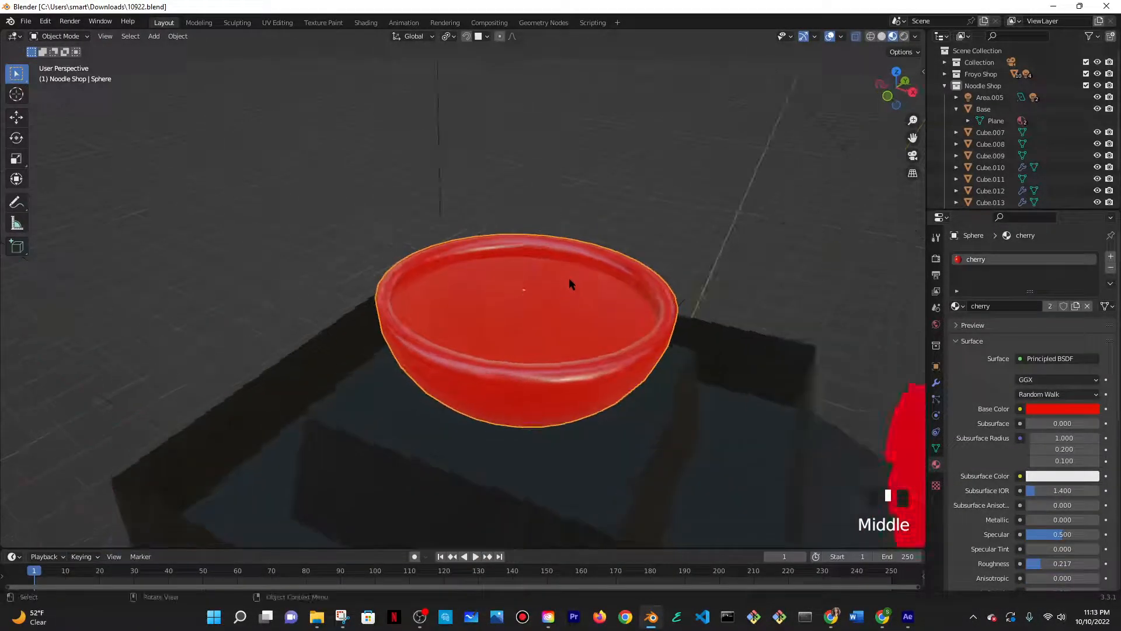
# - Switch to Chrome and search the web in a new tab for "how to make noodles in blender"
pyautogui.click(882, 616)
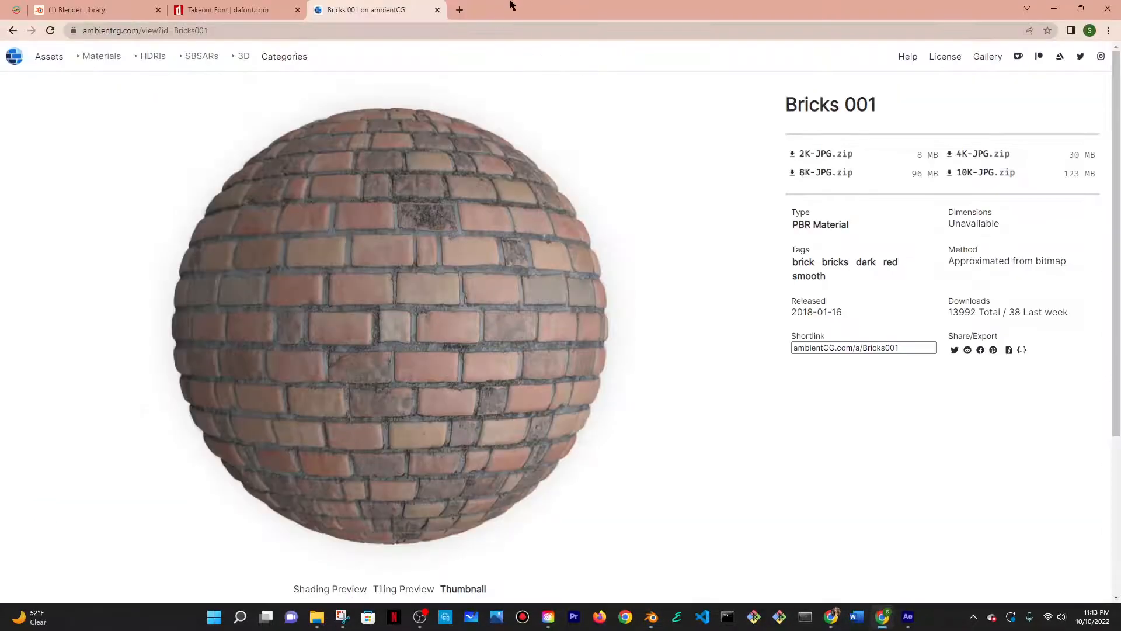
pyautogui.click(461, 10)
pyautogui.write('how to')
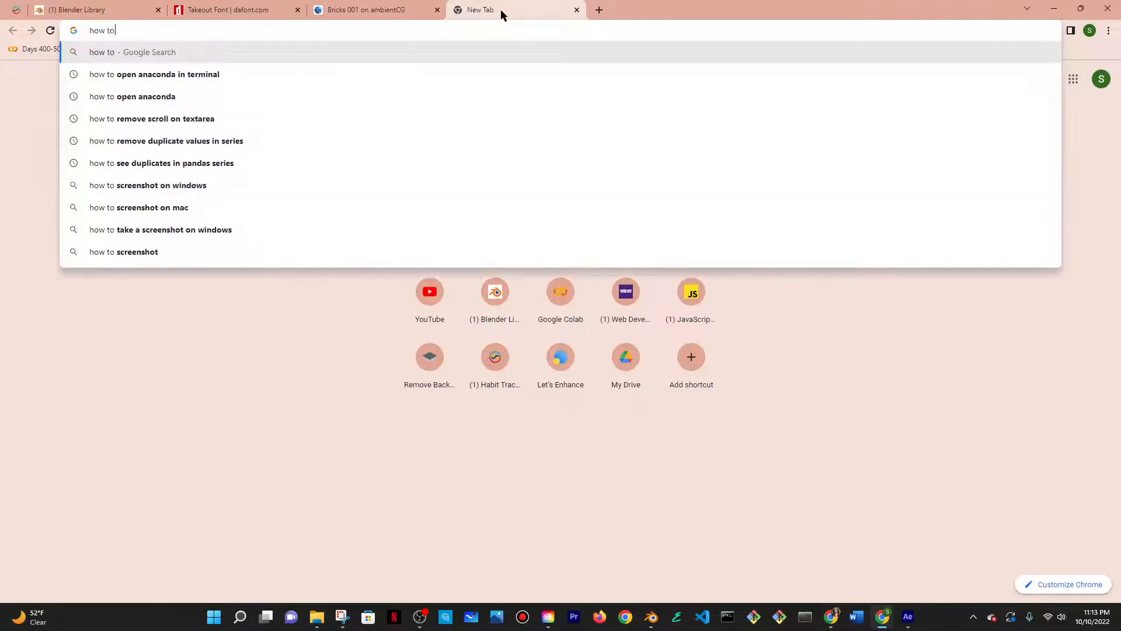
pyautogui.write(' make noodle')
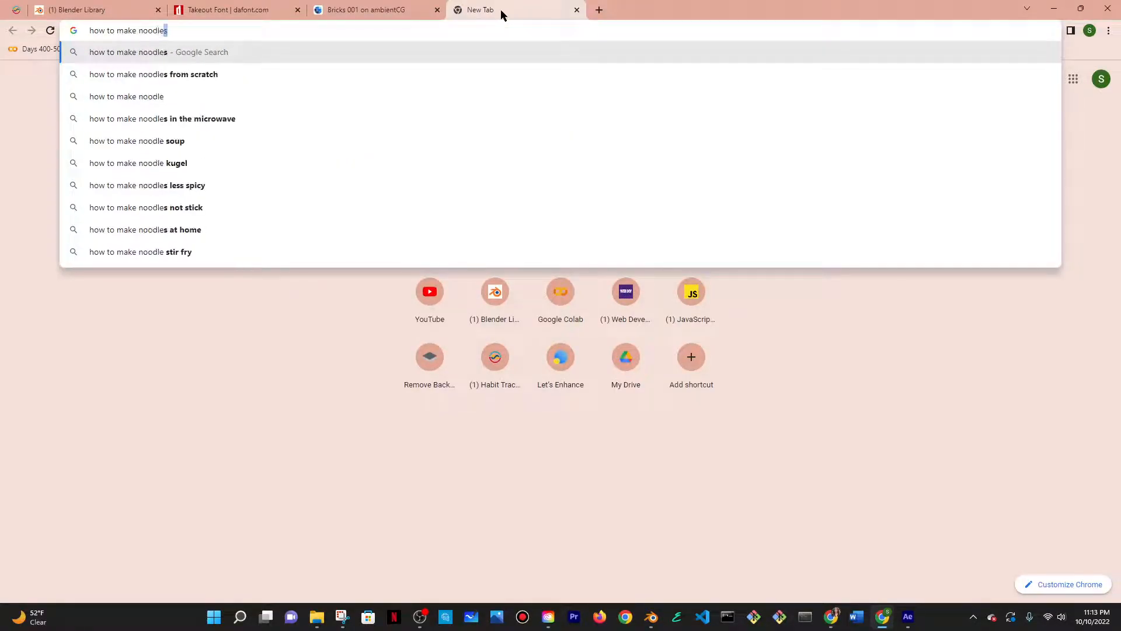
pyautogui.write('s in blender')
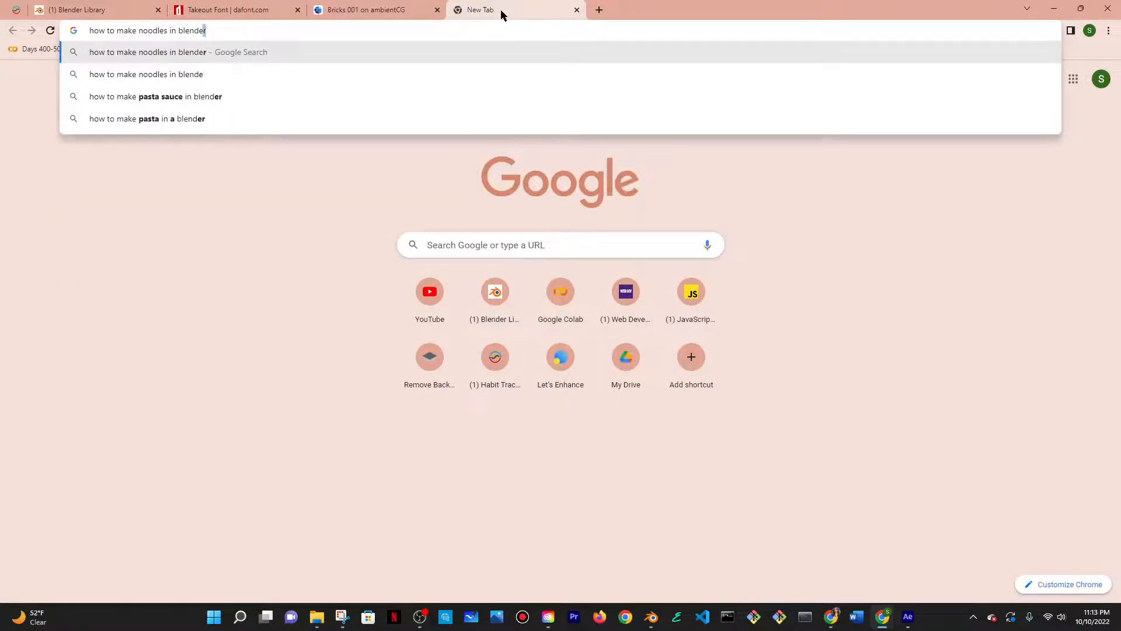
pyautogui.press('Return')
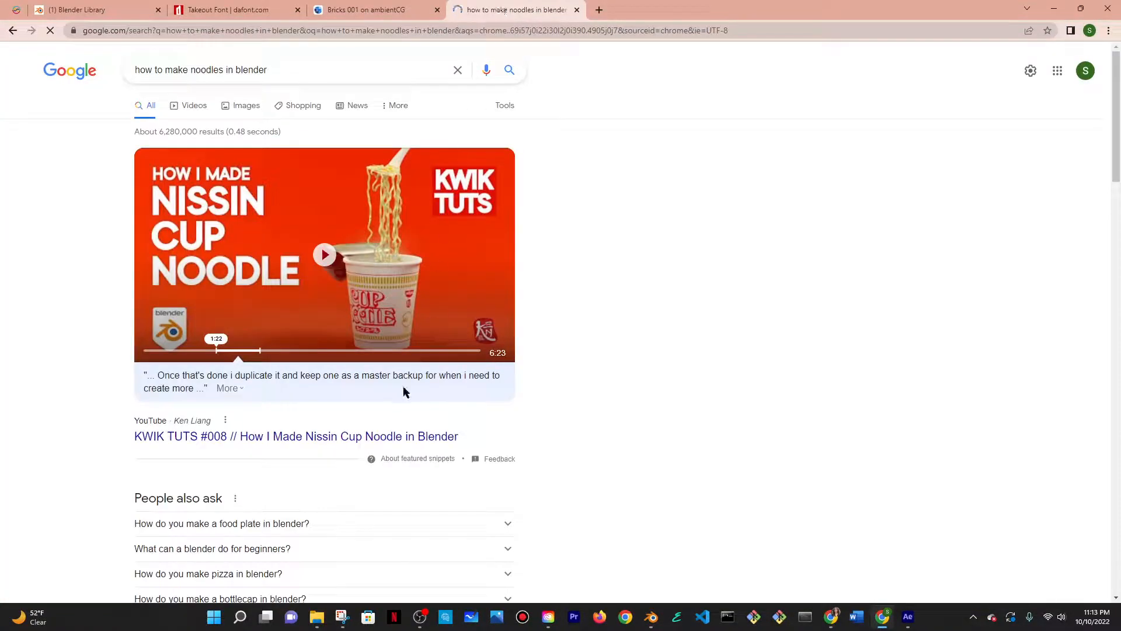
# - Look through the search results for a video tutorial on making noodles in Blender
pyautogui.scroll(-5, 342, 199)
pyautogui.click(237, 252)
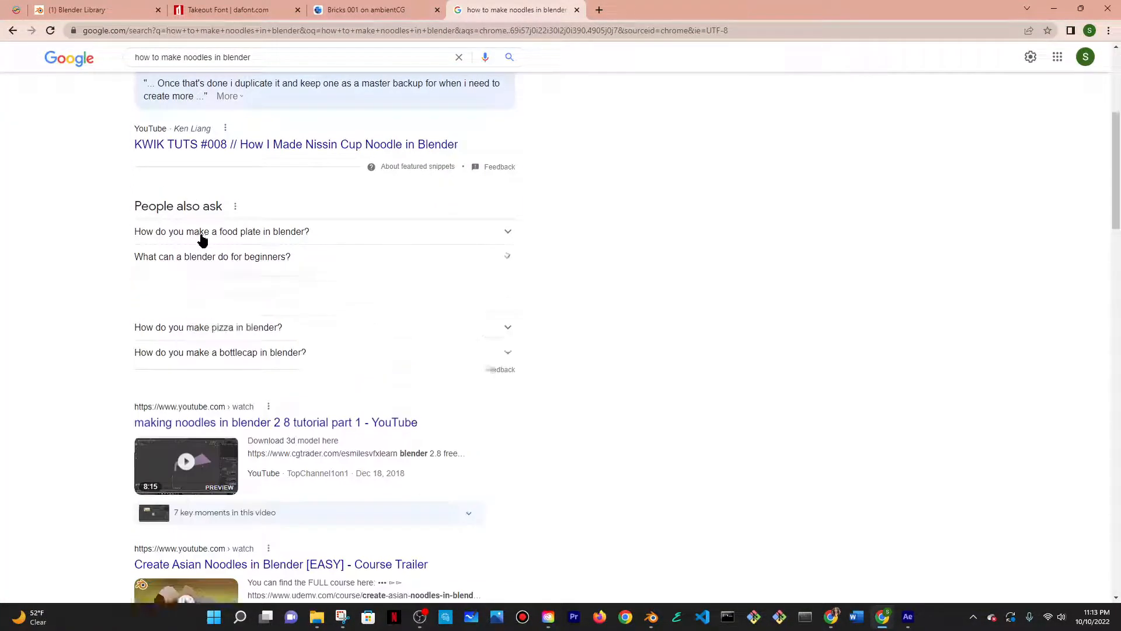
pyautogui.scroll(-10, 175, 193)
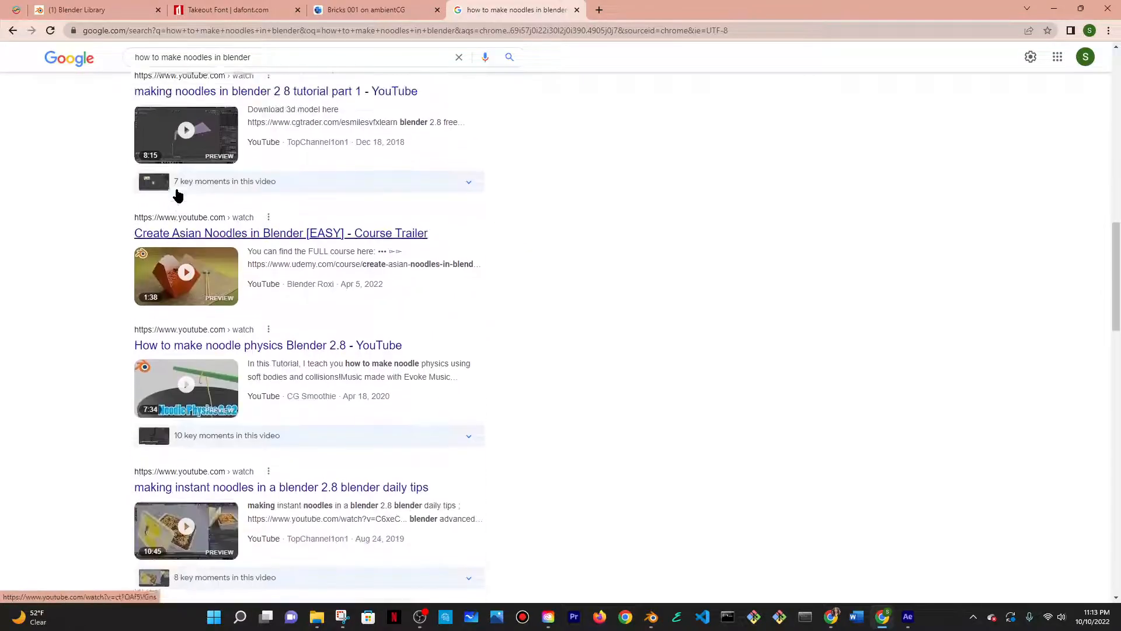
pyautogui.click(279, 110)
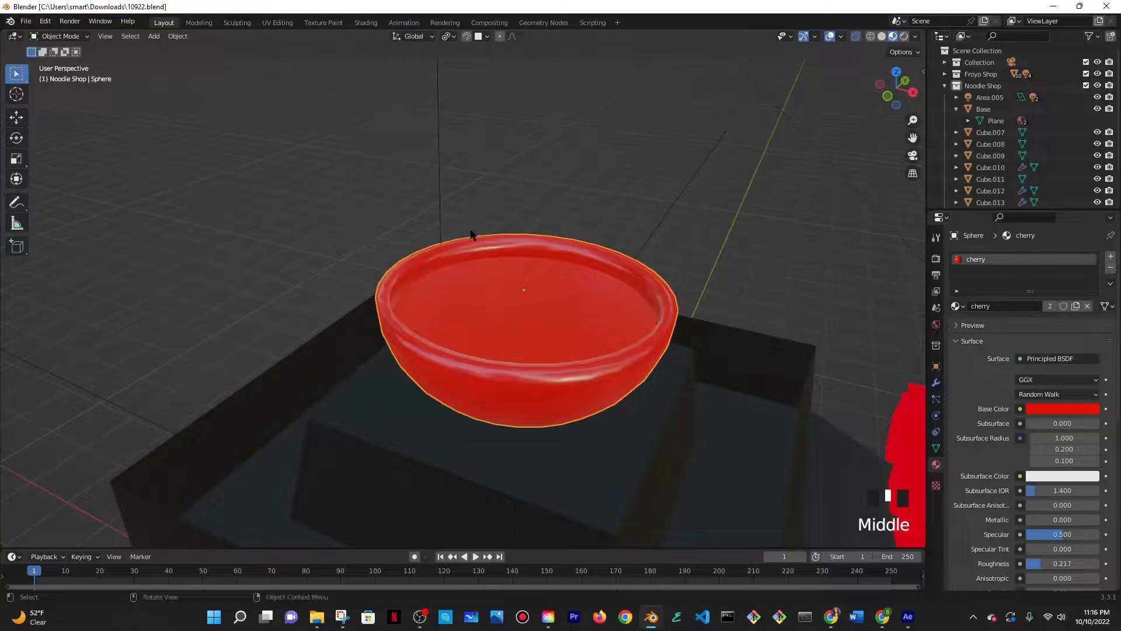
# - Add a Bezier curve and move it up about 8.26 m along Z, above the noodle shop
pyautogui.scroll(-5, 630, 313)
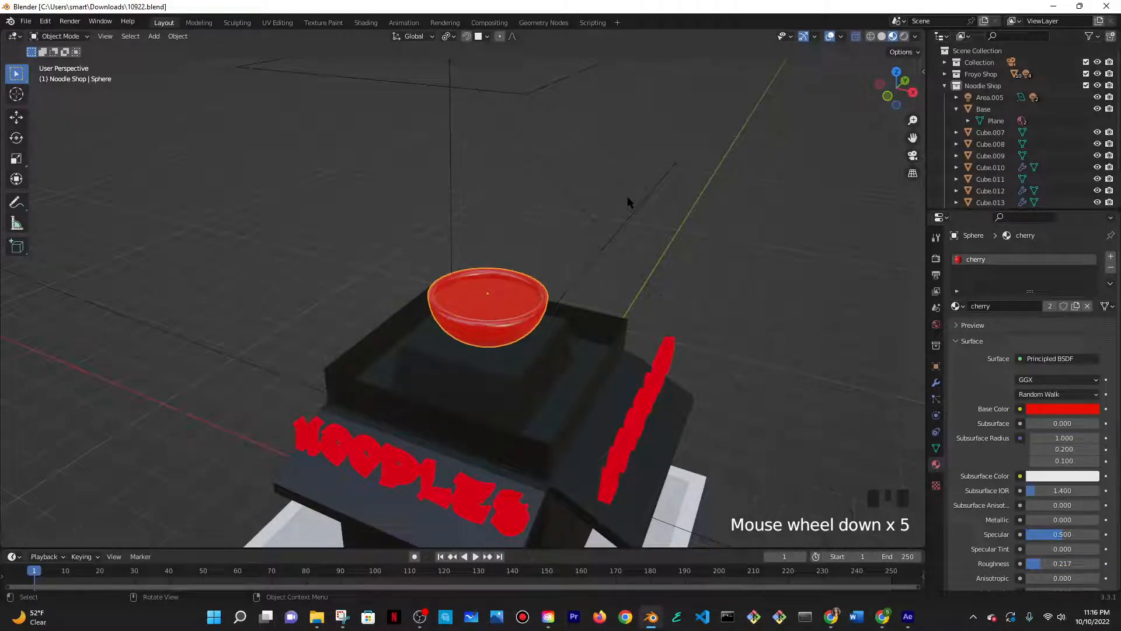
pyautogui.scroll(-1, 613, 249)
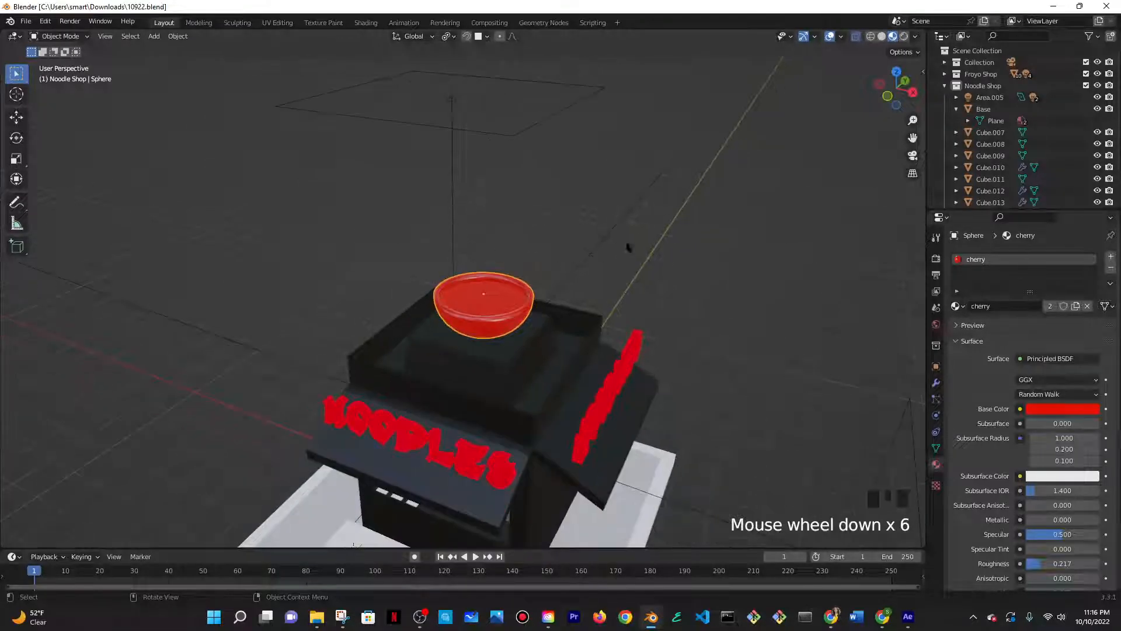
pyautogui.moveTo(613, 250); pyautogui.dragTo(641, 249, button='middle')
pyautogui.hotkey('shift', 'a')
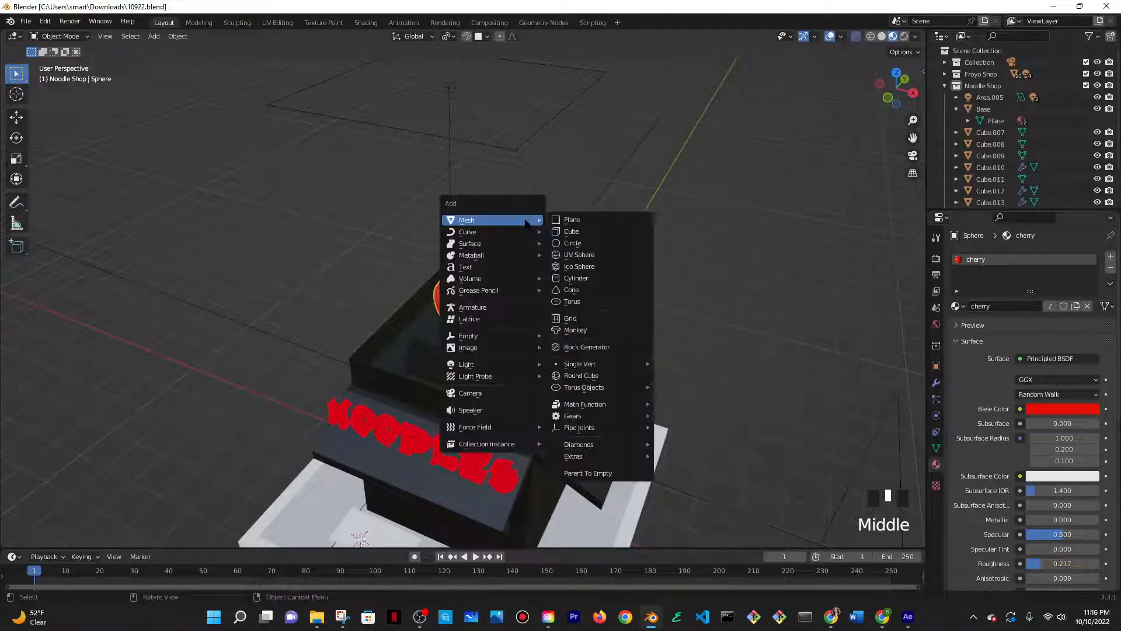
pyautogui.moveTo(484, 224)
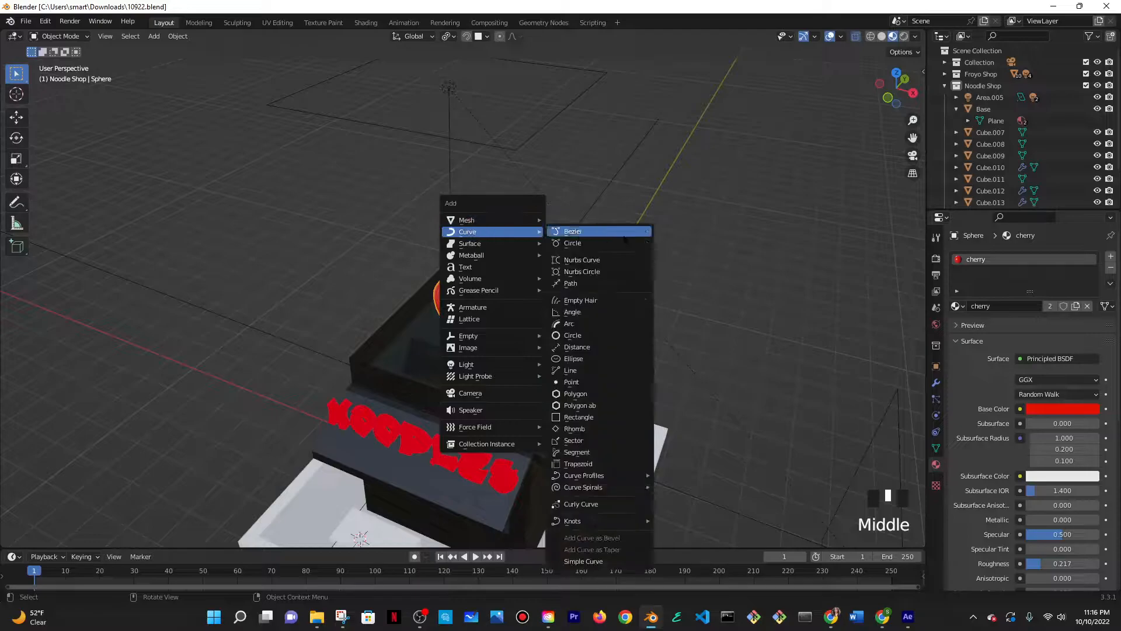
pyautogui.click(575, 231)
pyautogui.press('g')
pyautogui.press('z')
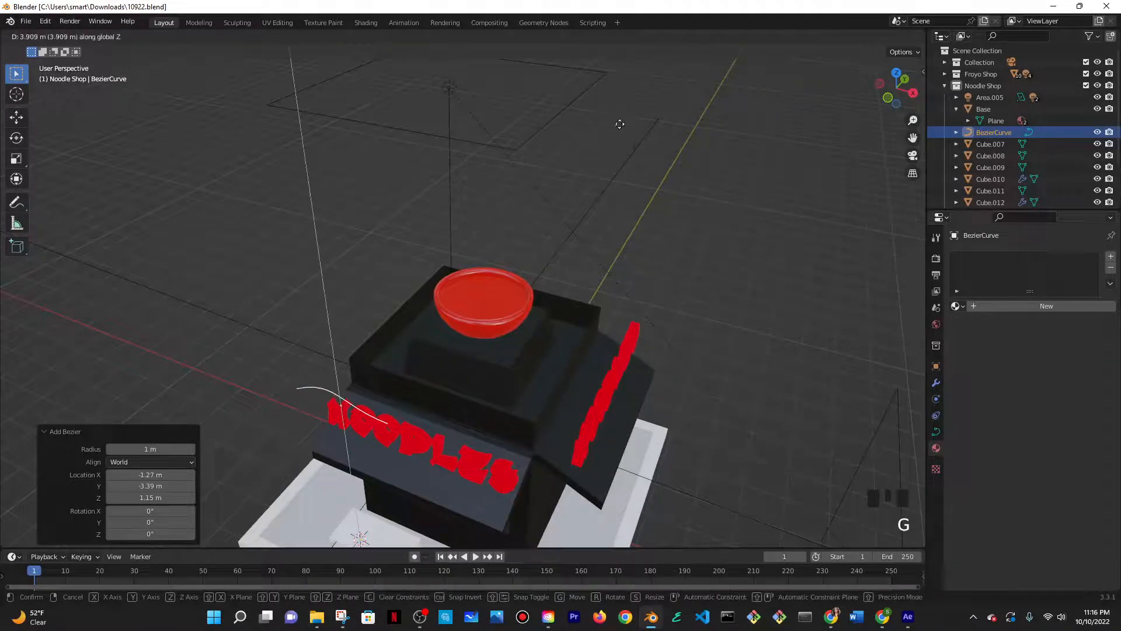
pyautogui.click(497, 436)
# - Rotate the Bezier curve about 68.7° in the view so that it hangs nearly upright
pyautogui.moveTo(497, 436); pyautogui.dragTo(502, 409, button='middle')
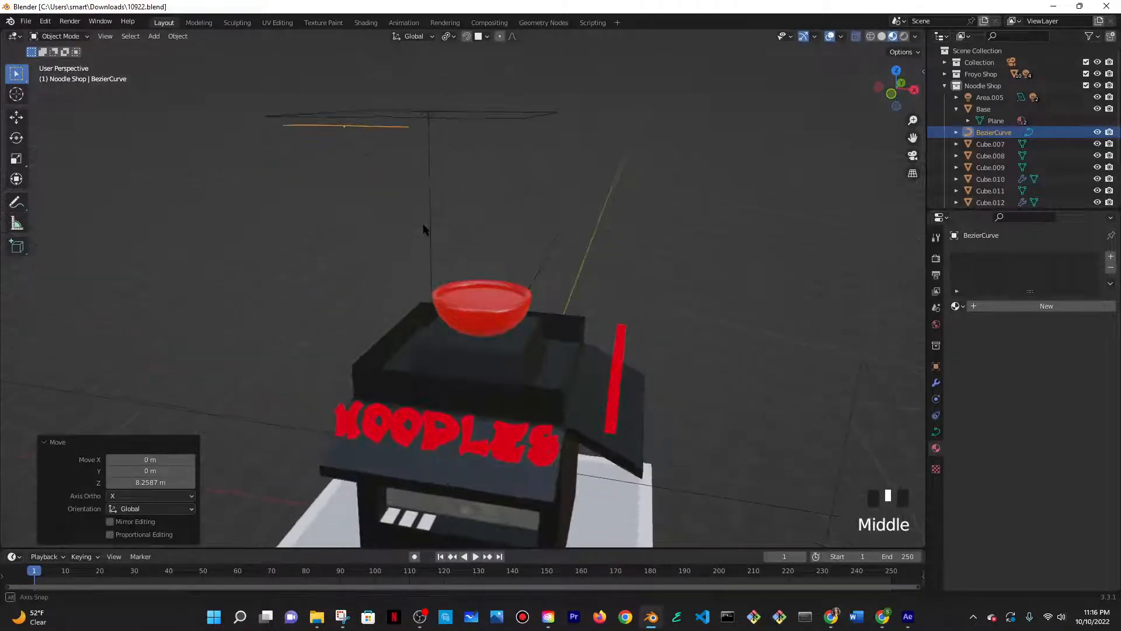
pyautogui.press('r')
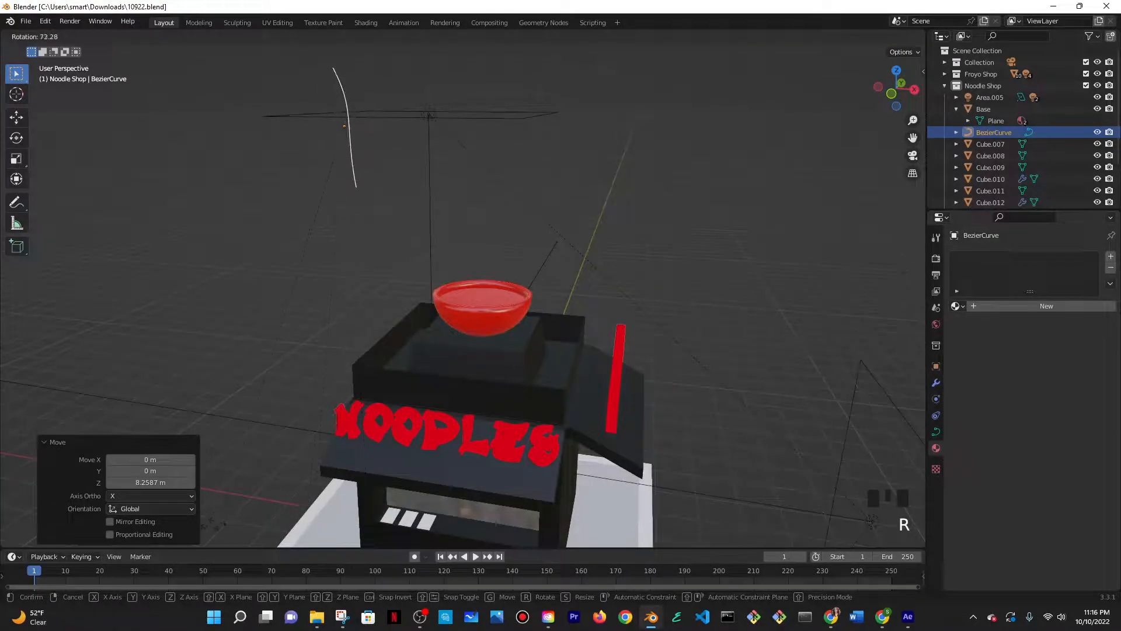
pyautogui.click(311, 410)
pyautogui.scroll(-4, 453, 264)
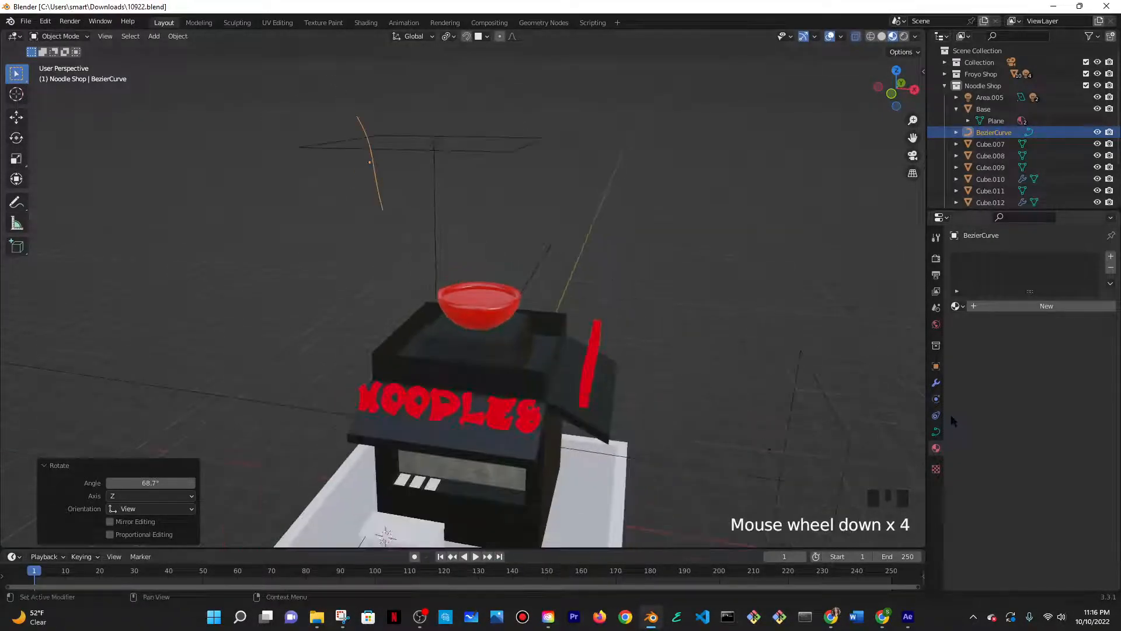
# - Give the curve thickness like a noodle by setting its round bevel depth to 0.03 m
pyautogui.click(936, 431)
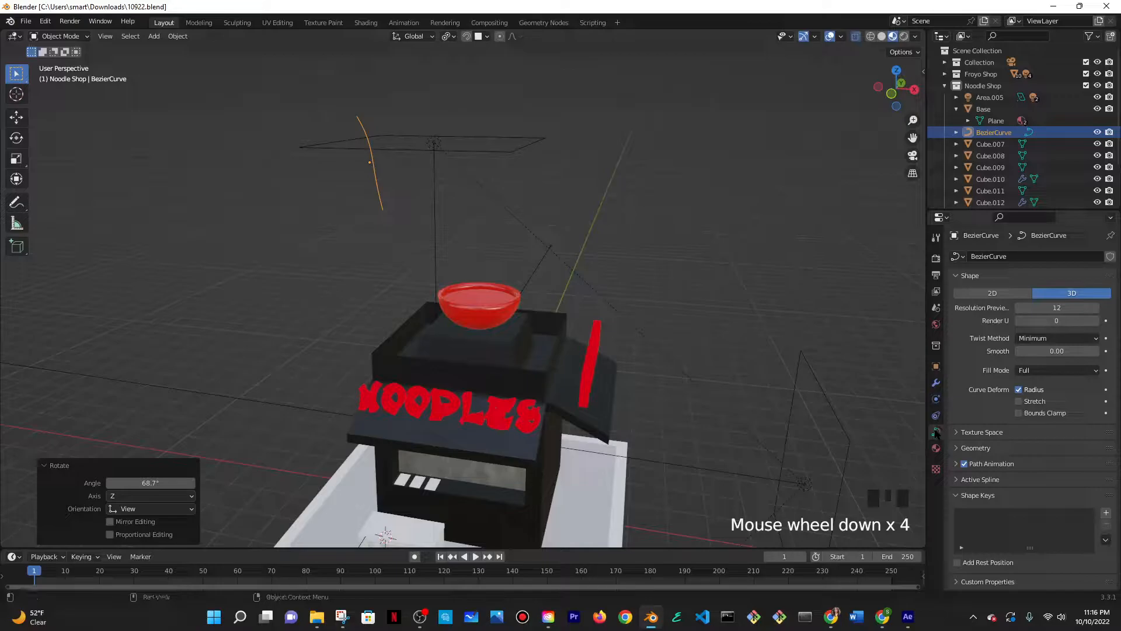
pyautogui.click(975, 449)
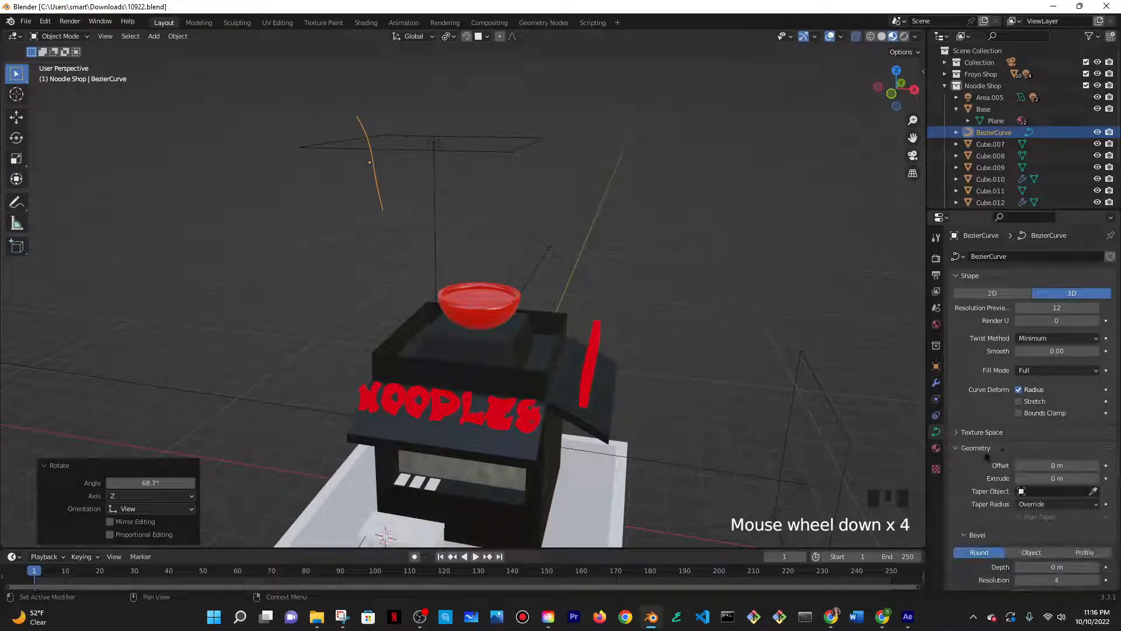
pyautogui.scroll(-7, 1007, 437)
pyautogui.moveTo(1034, 405); pyautogui.dragTo(1049, 405)
pyautogui.scroll(2, 508, 219)
pyautogui.keyDown('shift'); pyautogui.moveTo(508, 219); pyautogui.dragTo(538, 367, button='middle'); pyautogui.keyUp('shift')
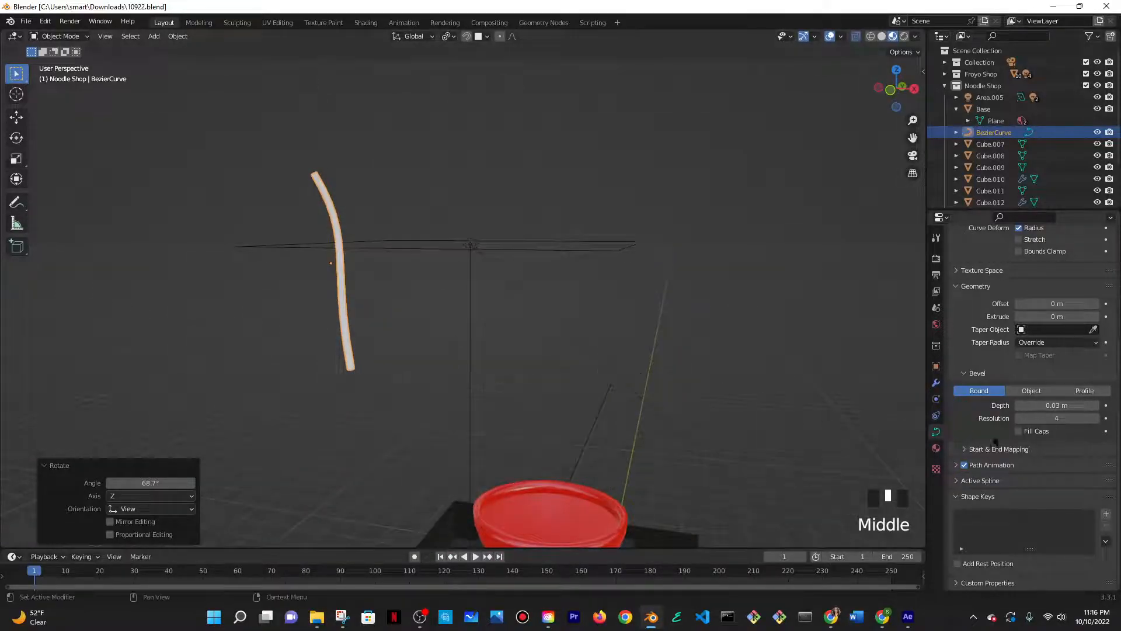
# - Open the physics options of the noodle curve
pyautogui.scroll(7, 1005, 351)
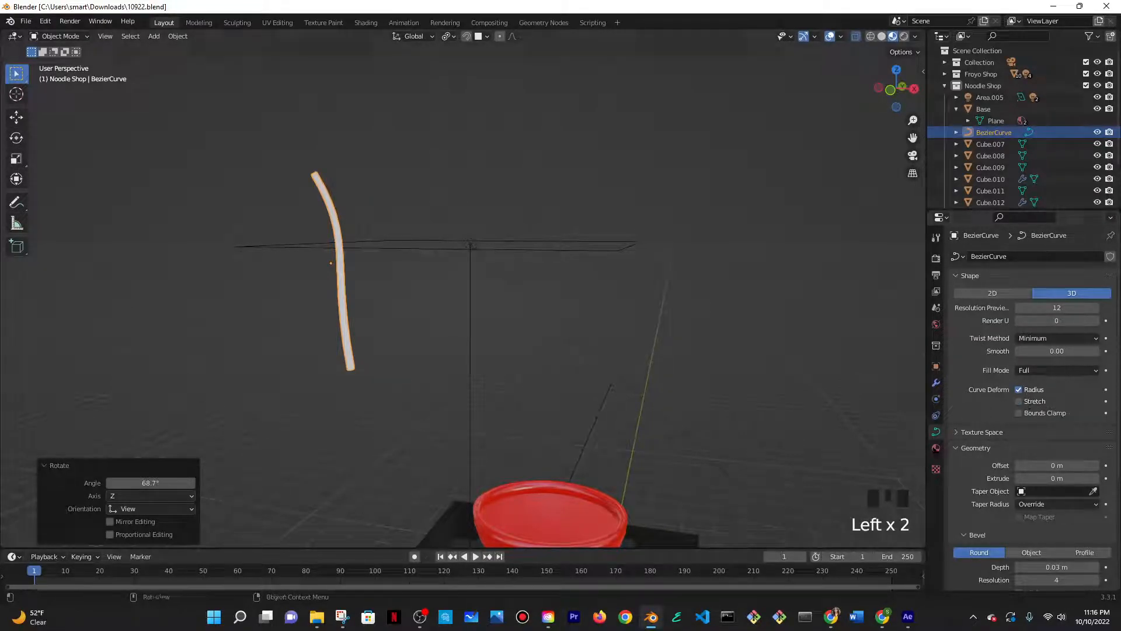
pyautogui.click(936, 401)
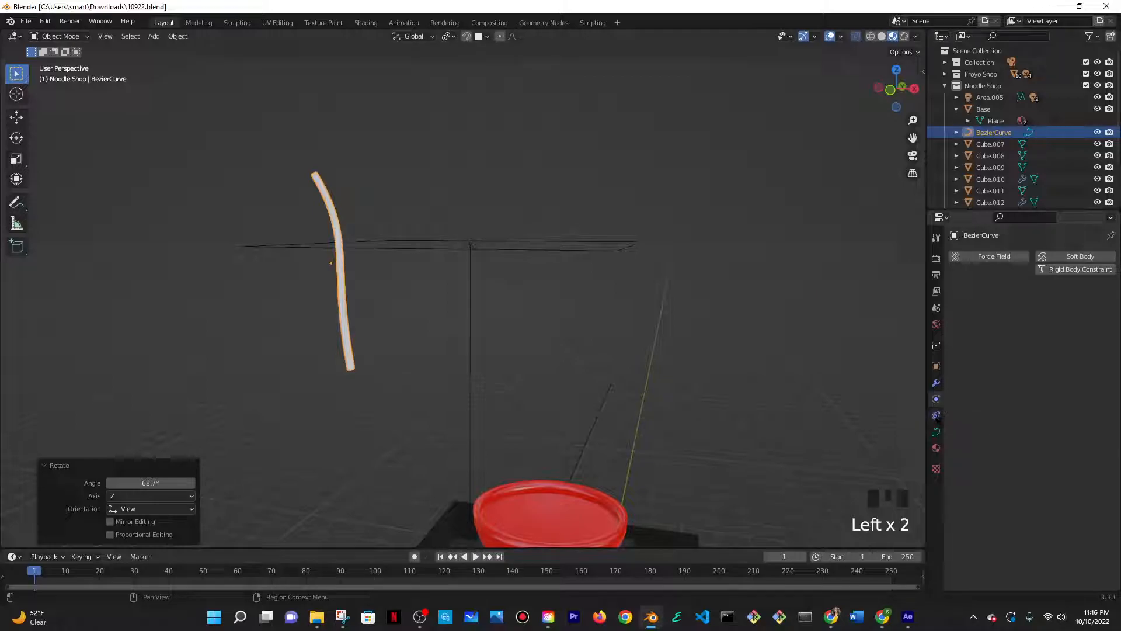
# - Convert the noodle's Bezier curve into a mesh so that cloth physics can be added
pyautogui.click(936, 417)
pyautogui.click(936, 432)
pyautogui.click(935, 400)
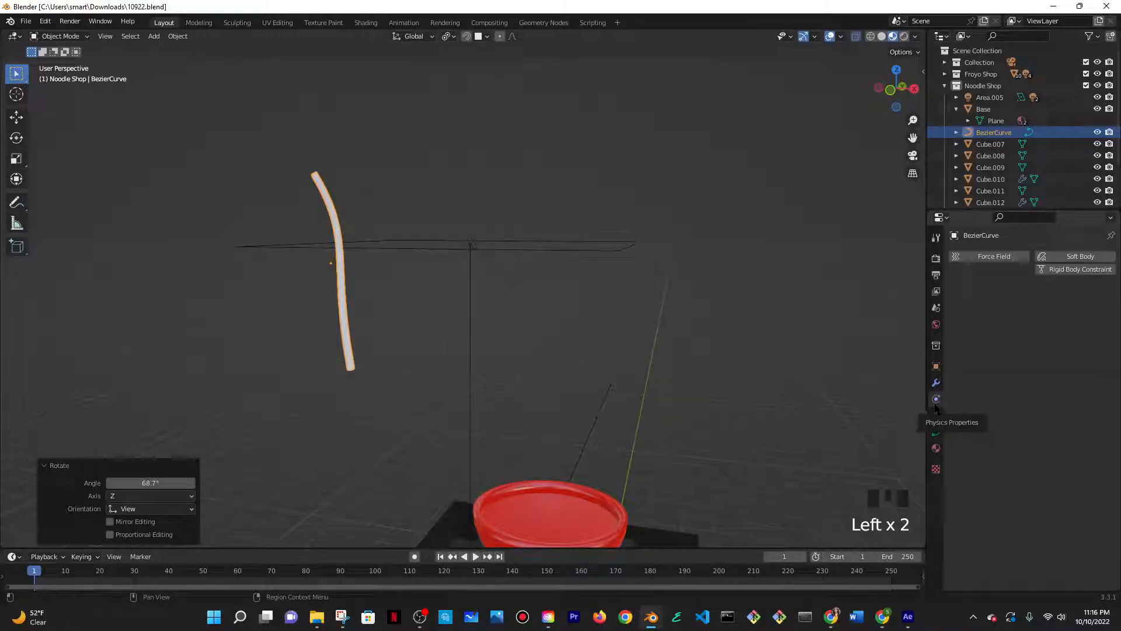
pyautogui.click(186, 37)
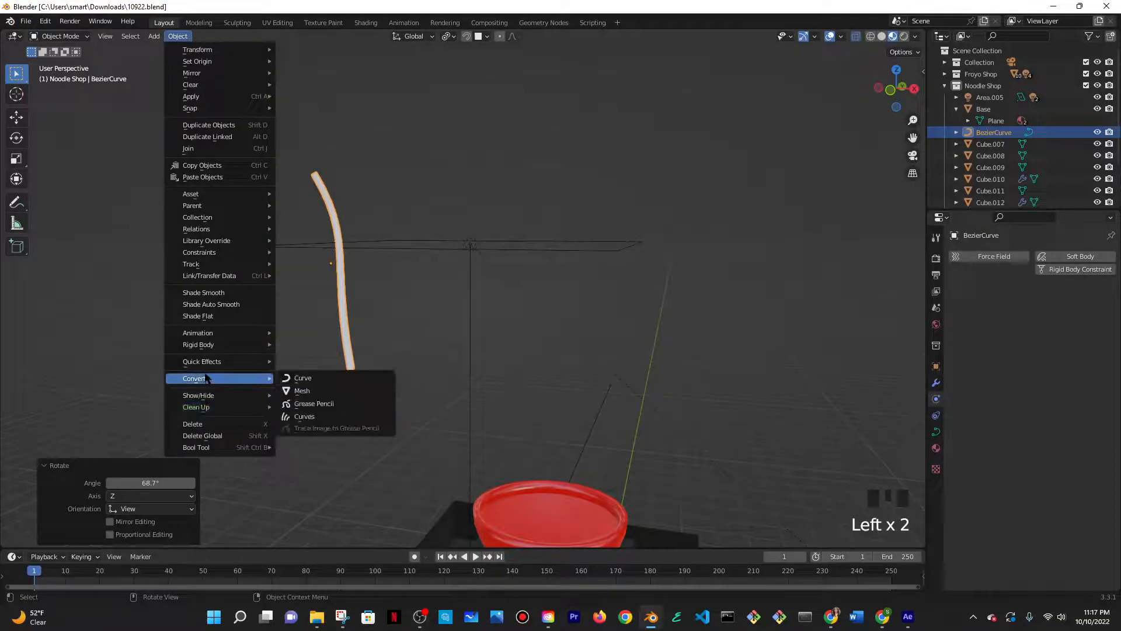
pyautogui.moveTo(210, 379)
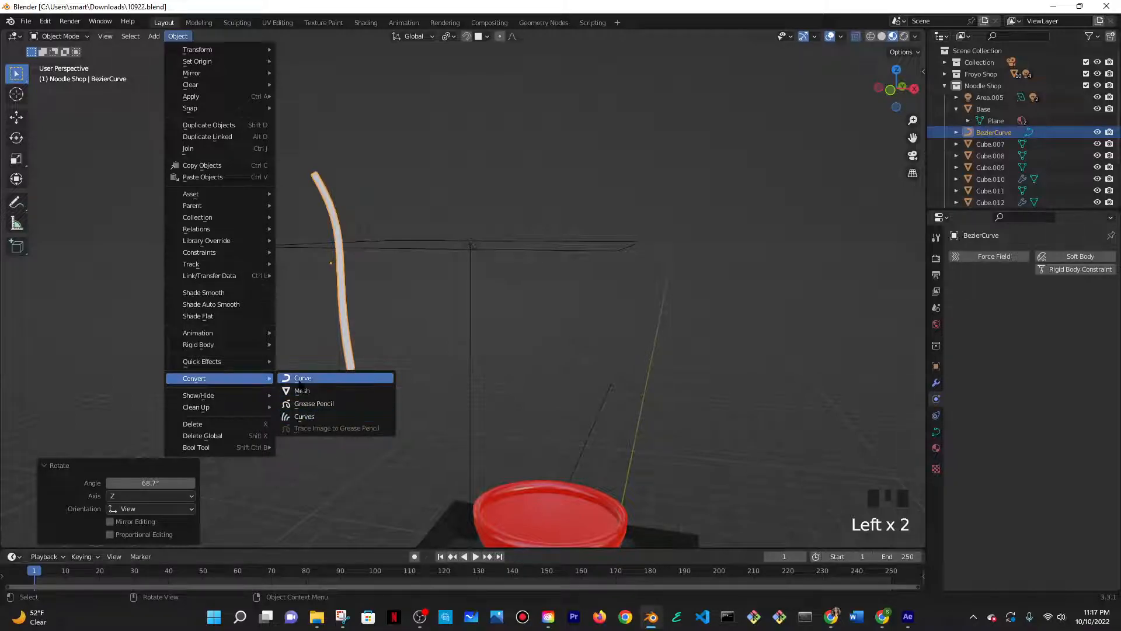
pyautogui.click(301, 391)
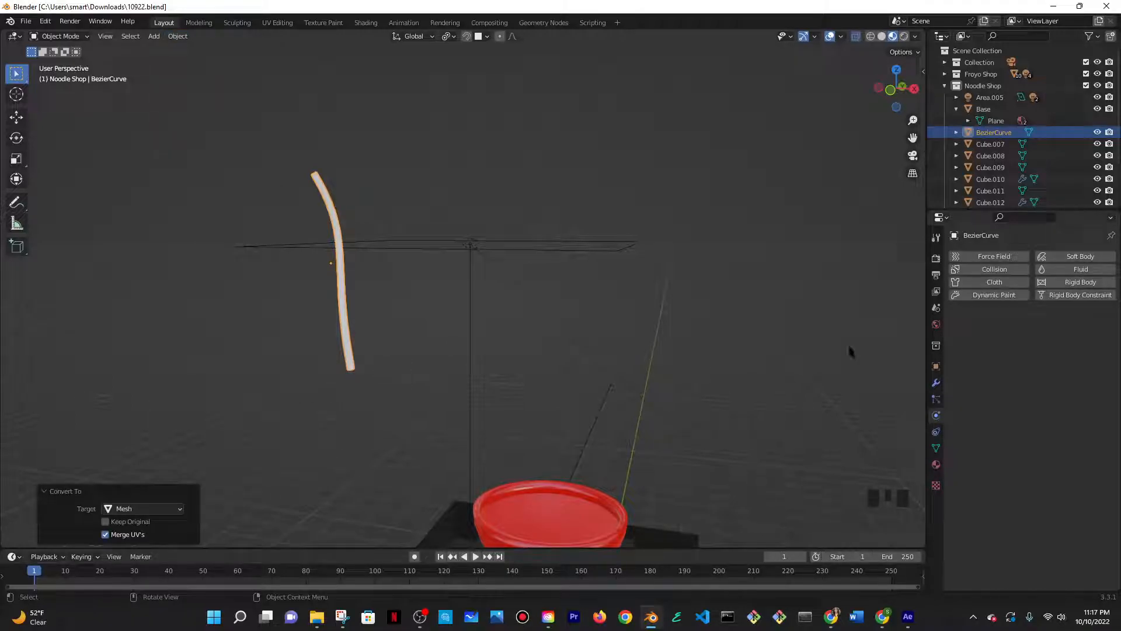
# - Add Cloth physics to the noodle mesh and enable its Pressure option
pyautogui.click(1004, 282)
pyautogui.scroll(-10, 1029, 374)
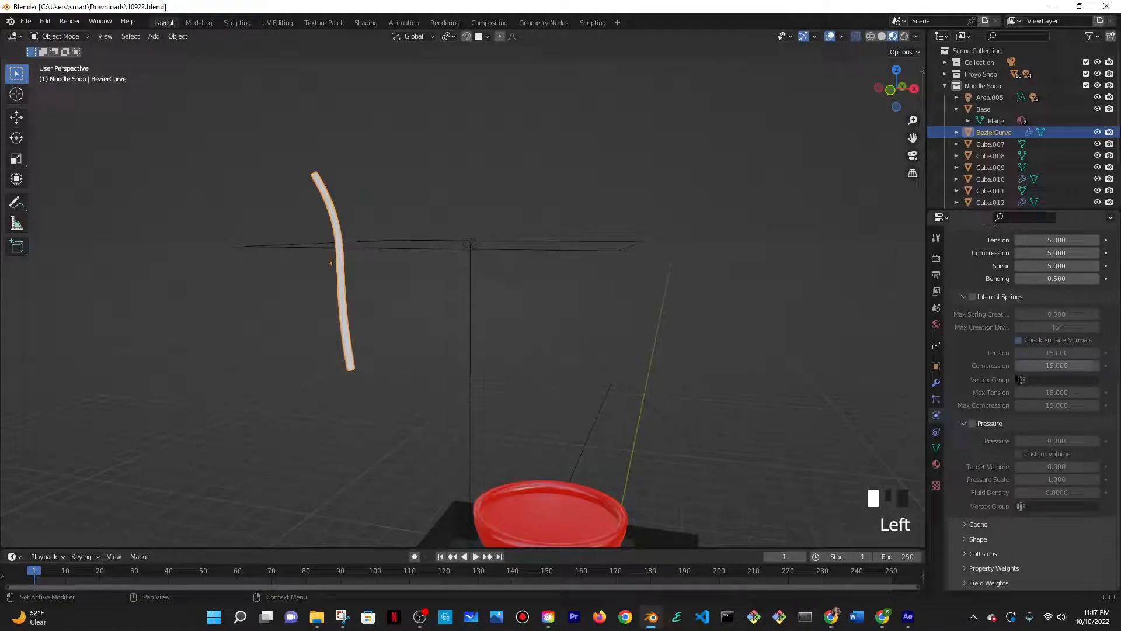
pyautogui.click(972, 424)
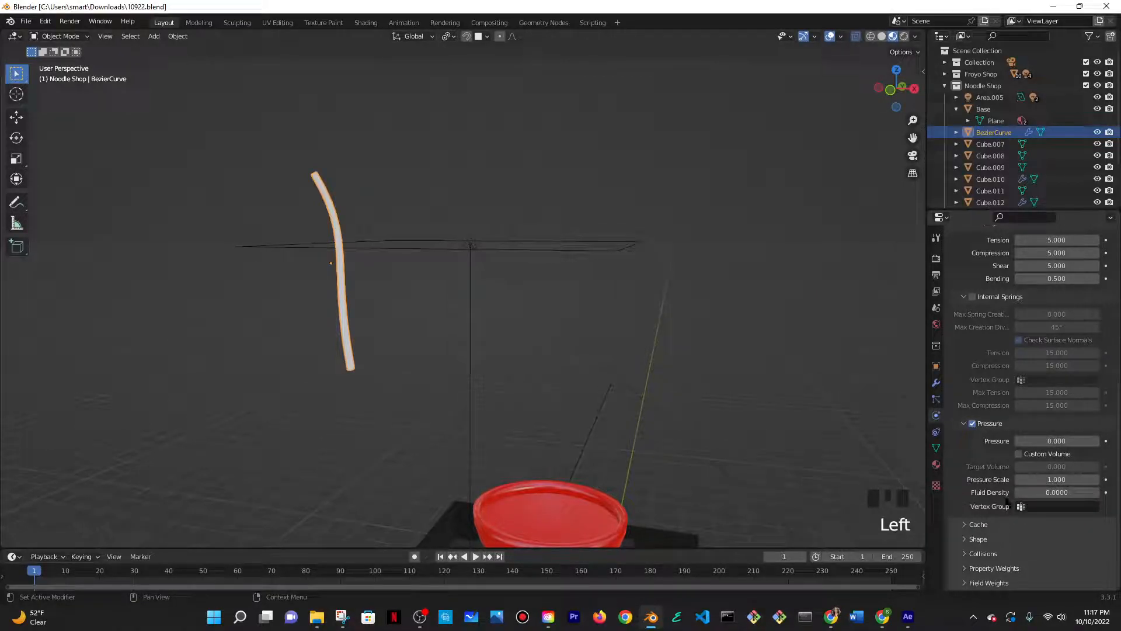
# - Move the noodle over the red bowl, adjusting its position along the Y and Z axes
pyautogui.keyDown('shift'); pyautogui.moveTo(729, 429); pyautogui.dragTo(648, 359, button='middle'); pyautogui.keyUp('shift')
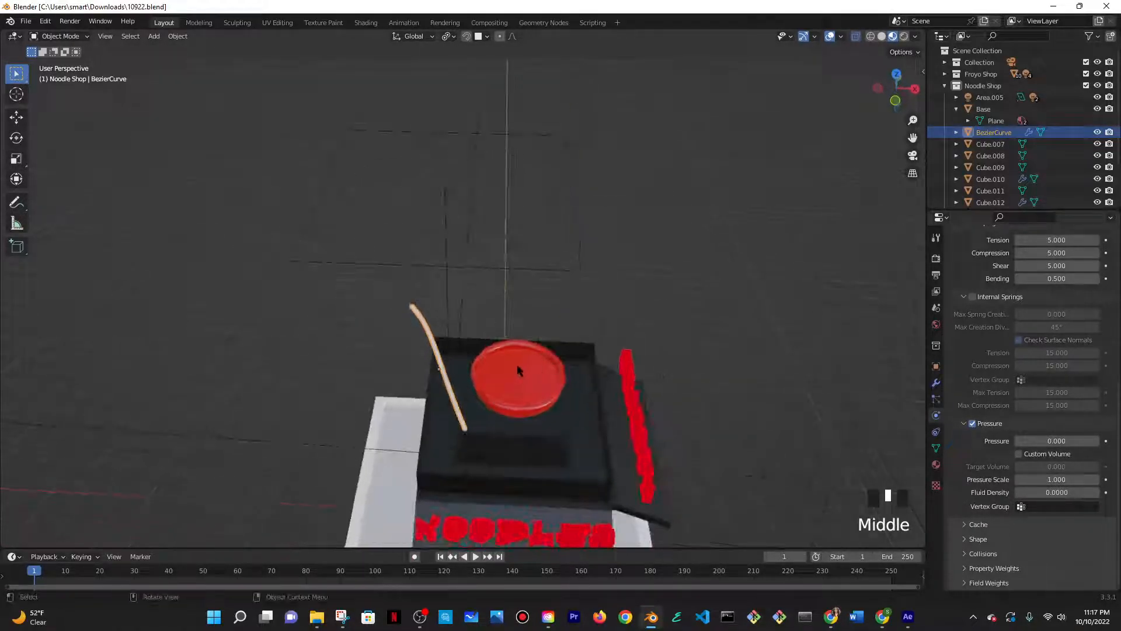
pyautogui.press('g')
pyautogui.click(592, 276)
pyautogui.moveTo(592, 276); pyautogui.dragTo(617, 387, button='middle')
pyautogui.press('y')
pyautogui.click(612, 261)
pyautogui.moveTo(619, 292); pyautogui.dragTo(551, 212, button='middle')
pyautogui.press('g')
pyautogui.press('z')
pyautogui.click(562, 350)
# - Rotate the noodle and shift it along the Y axis so it hangs centred above the bowl
pyautogui.press('r')
pyautogui.click(583, 393)
pyautogui.moveTo(584, 393); pyautogui.dragTo(705, 384, button='middle')
pyautogui.press('g')
pyautogui.press('y')
pyautogui.click(567, 391)
# - Bend the noodle by shifting its upper half sideways in Edit Mode with smooth proportional editing, size 0.683 m
pyautogui.scroll(3, 604, 383)
pyautogui.press('Tab')
pyautogui.moveTo(444, 200); pyautogui.dragTo(507, 249)
pyautogui.press('g')
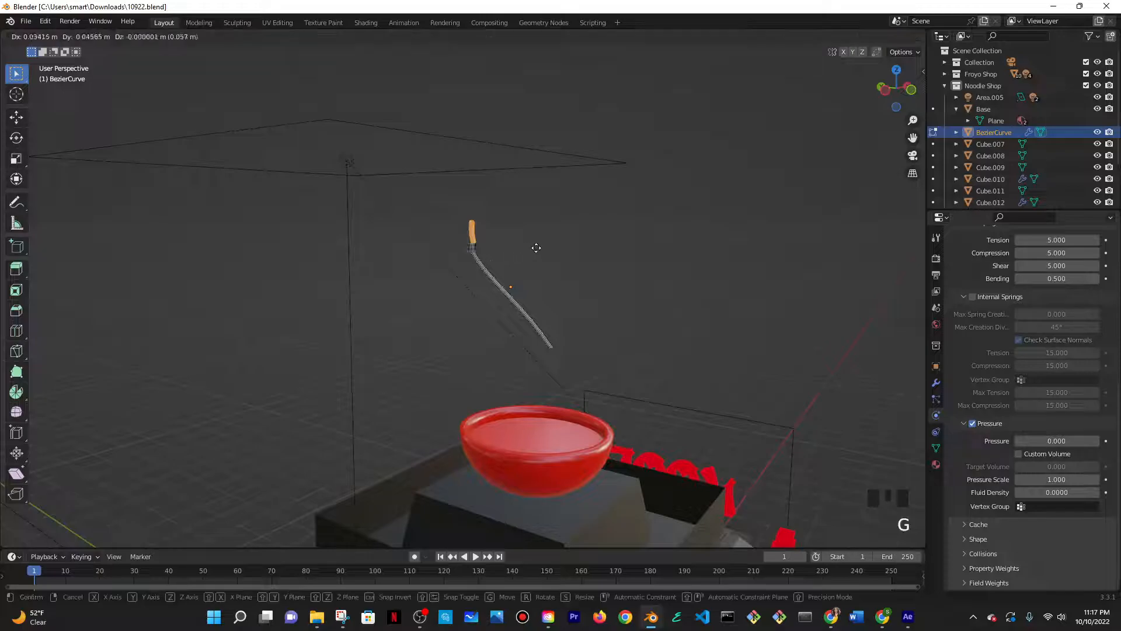
pyautogui.press('Escape')
pyautogui.moveTo(452, 213); pyautogui.dragTo(541, 301)
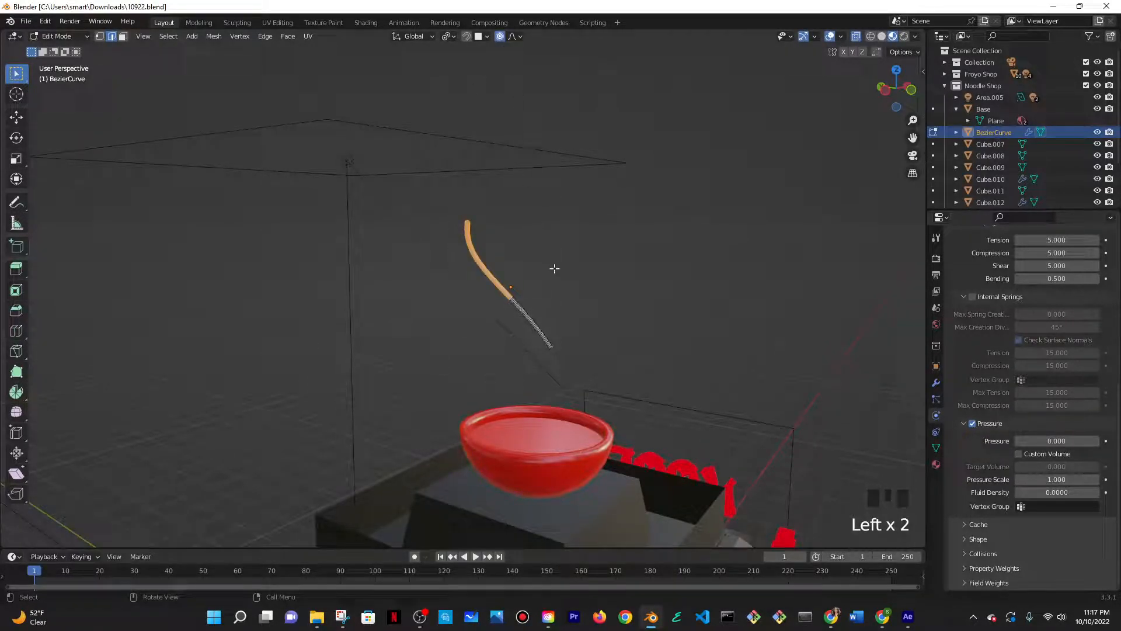
pyautogui.press('g')
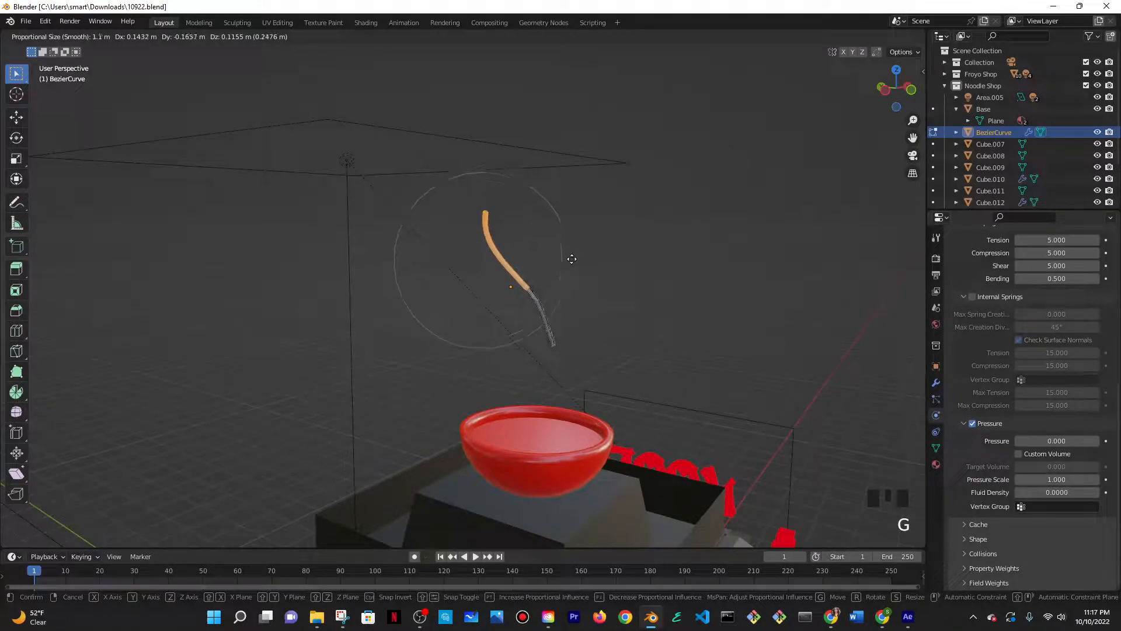
pyautogui.scroll(5, 583, 257)
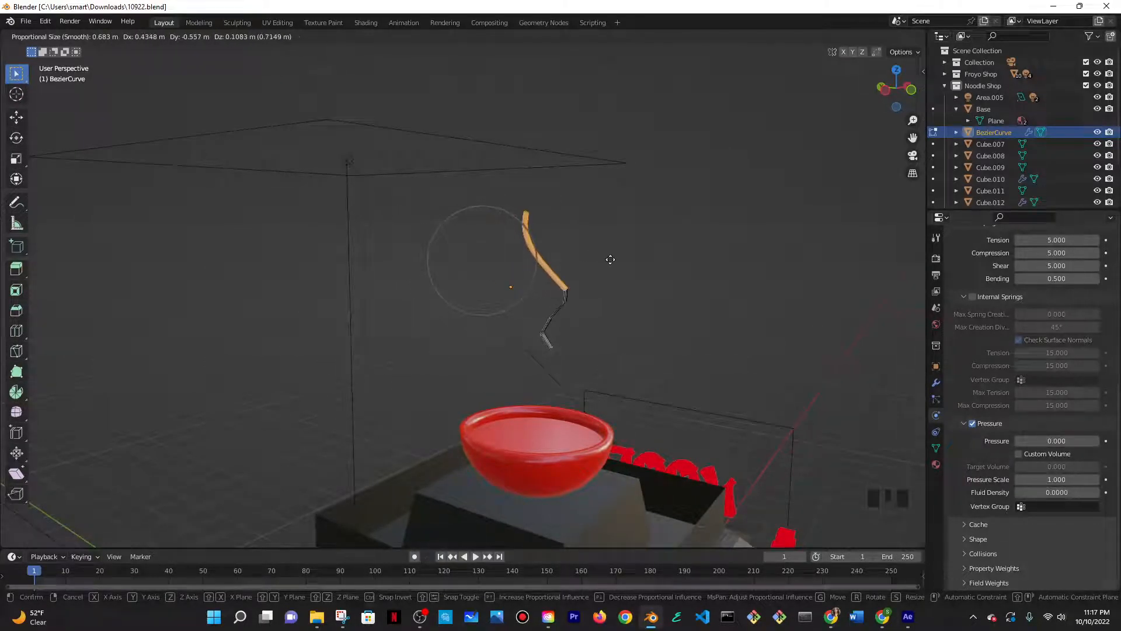
pyautogui.click(576, 267)
pyautogui.press('Tab')
pyautogui.moveTo(576, 268); pyautogui.dragTo(533, 260, button='middle')
# - Add another bend by moving a shorter upper section of the noodle sideways with proportional editing
pyautogui.press('Tab')
pyautogui.press('Tab')
pyautogui.moveTo(493, 201); pyautogui.dragTo(553, 262)
pyautogui.press('Tab')
pyautogui.moveTo(483, 195); pyautogui.dragTo(570, 273)
pyautogui.press('g')
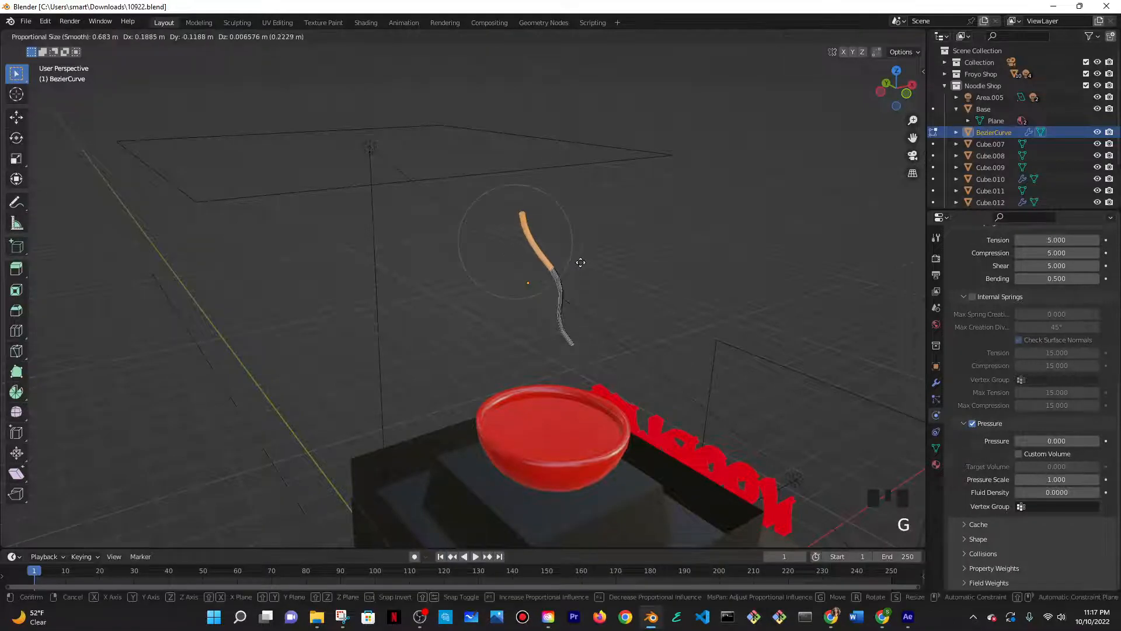
pyautogui.click(570, 258)
pyautogui.press('Tab')
# - Move the noodle's top third sideways with proportional editing to make it wavier
pyautogui.moveTo(503, 195); pyautogui.dragTo(566, 245)
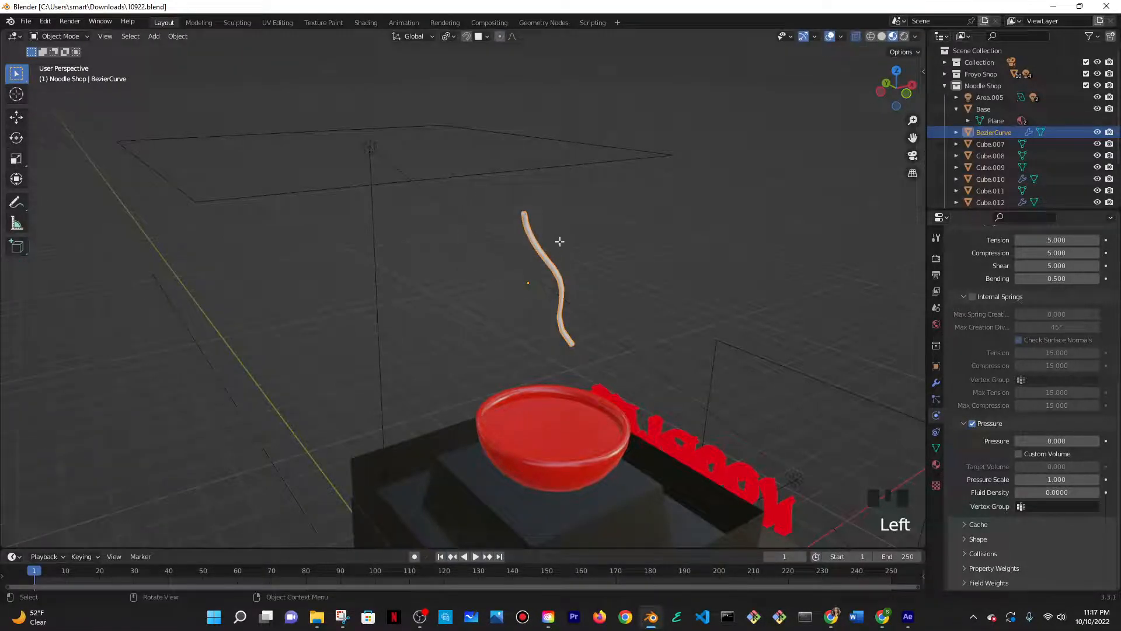
pyautogui.press('Tab')
pyautogui.moveTo(501, 205); pyautogui.dragTo(583, 255)
pyautogui.press('g')
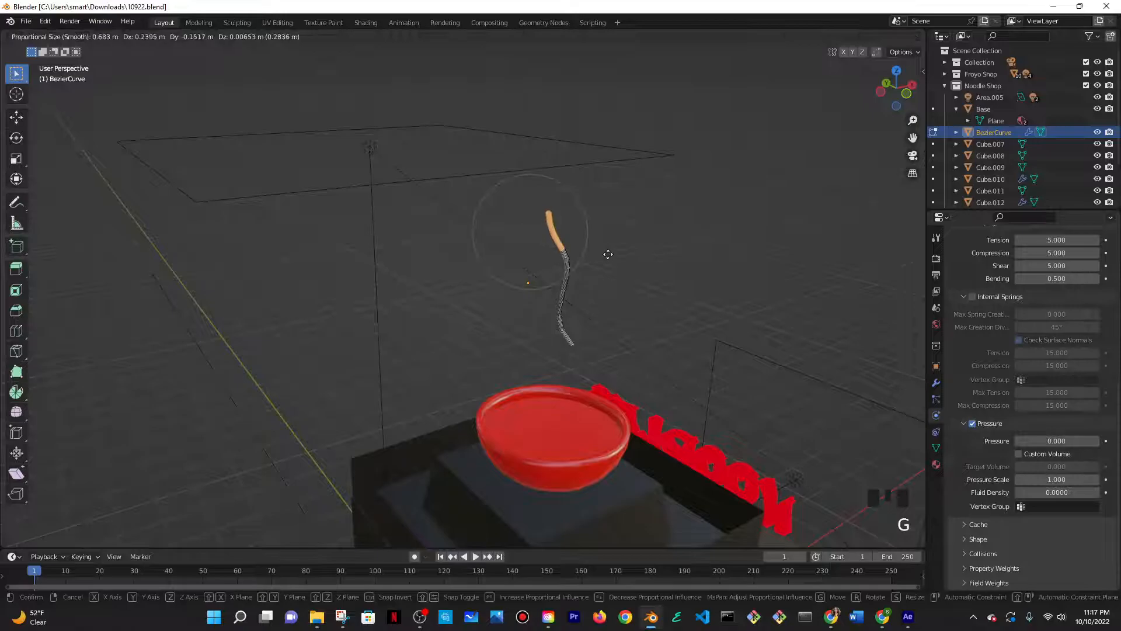
pyautogui.click(602, 254)
pyautogui.press('Tab')
# - Save the file and play the timeline to preview the noodle's cloth simulation above the bowl
pyautogui.moveTo(605, 254); pyautogui.dragTo(435, 302, button='middle')
pyautogui.scroll(-3, 522, 281)
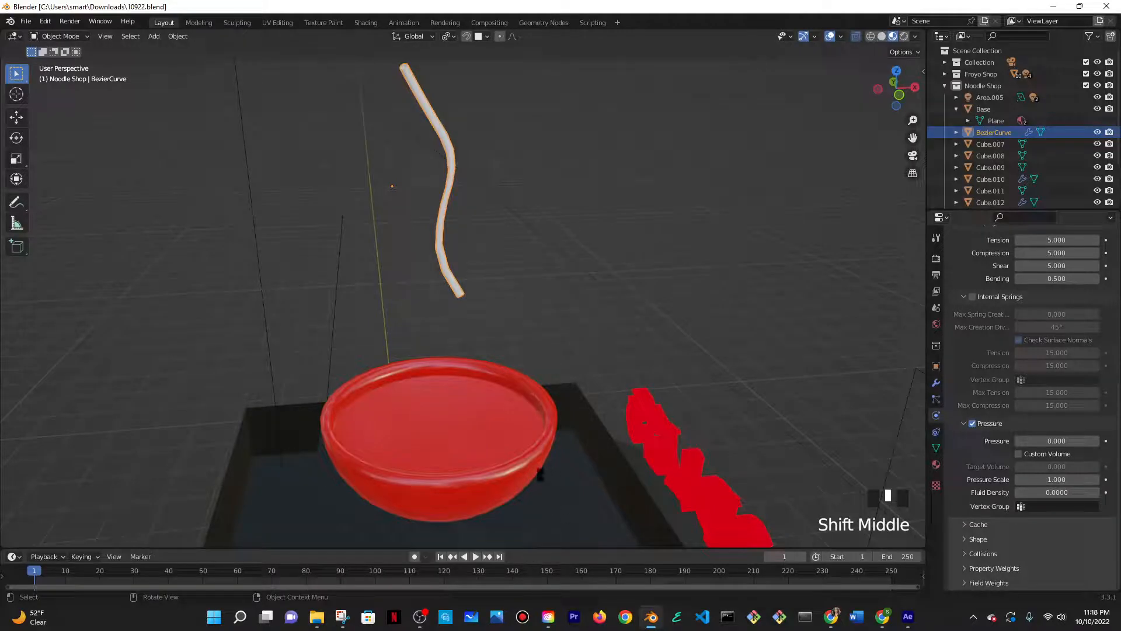
pyautogui.hotkey('ctrl', 's')
pyautogui.scroll(-2, 547, 467)
pyautogui.click(476, 557)
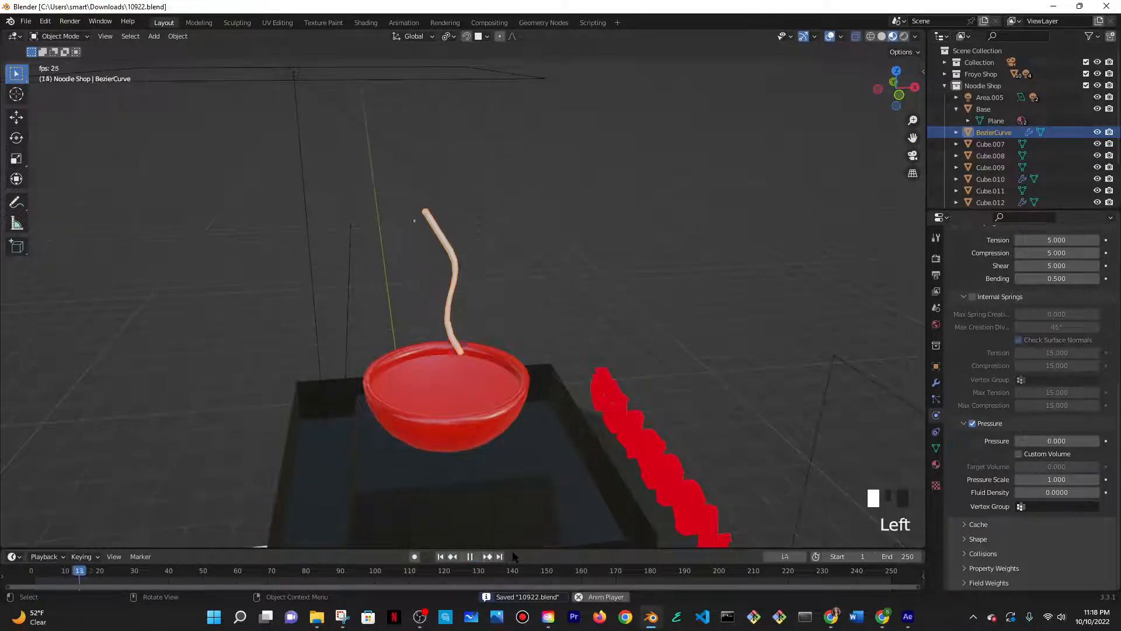
pyautogui.click(470, 556)
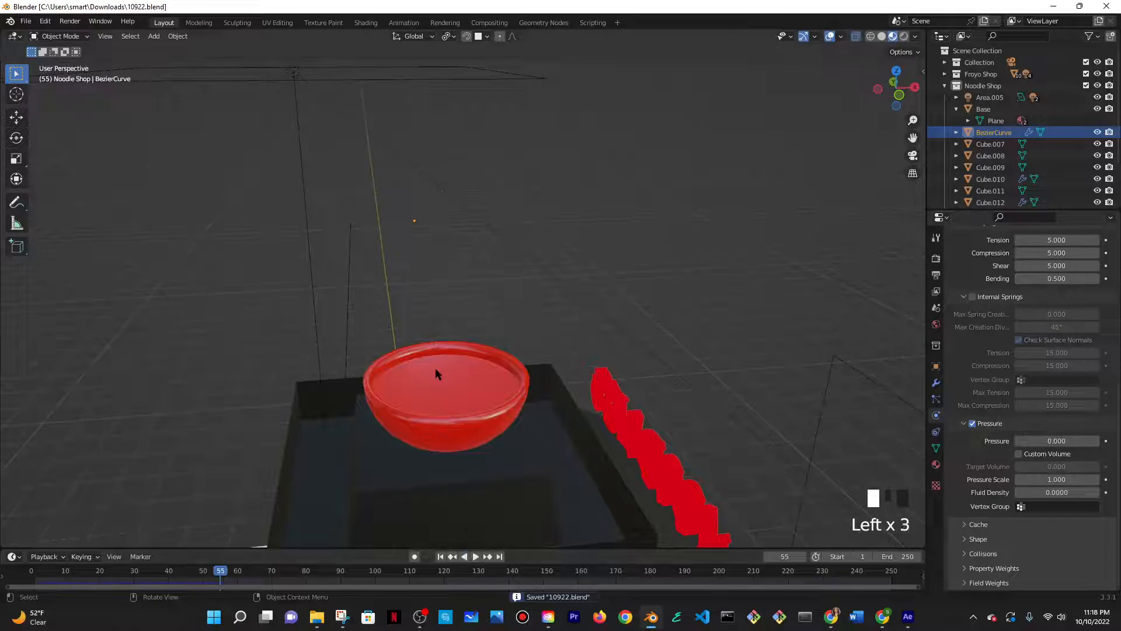
# - Give the red bowl Collision physics, without any Cloth physics on it
pyautogui.click(438, 371)
pyautogui.scroll(-4, 709, 370)
pyautogui.click(1007, 281)
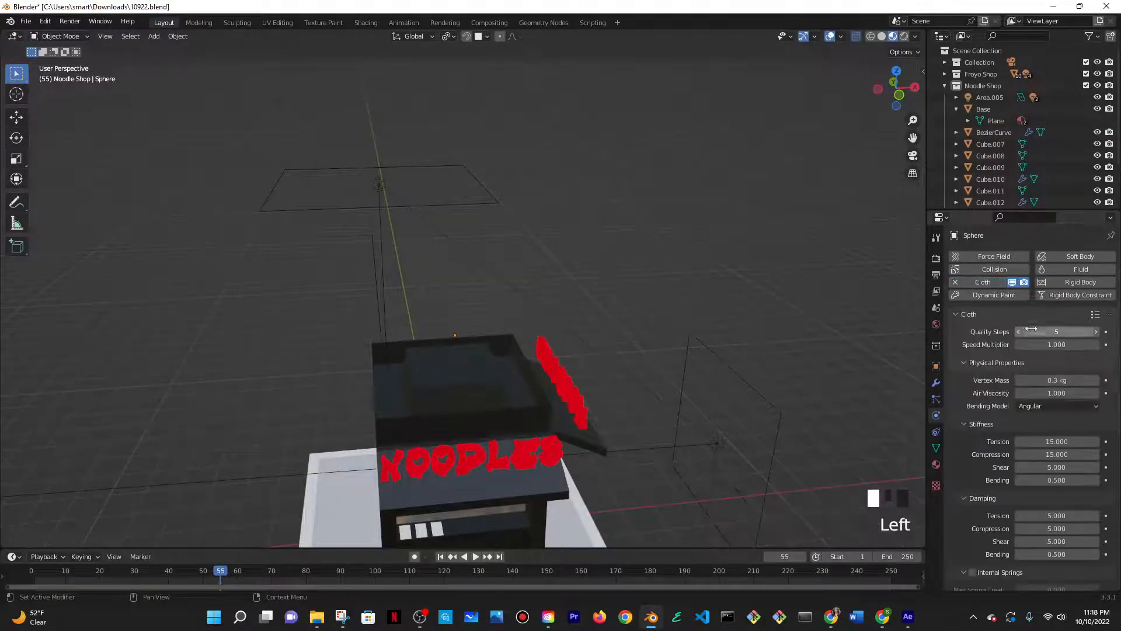
pyautogui.click(973, 281)
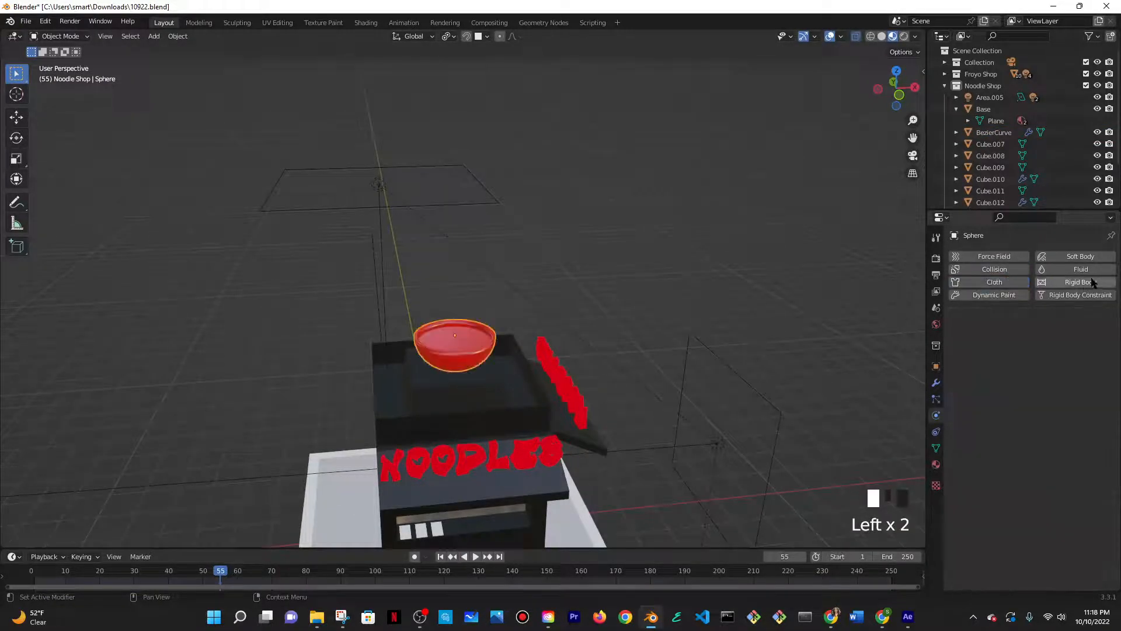
pyautogui.click(1016, 270)
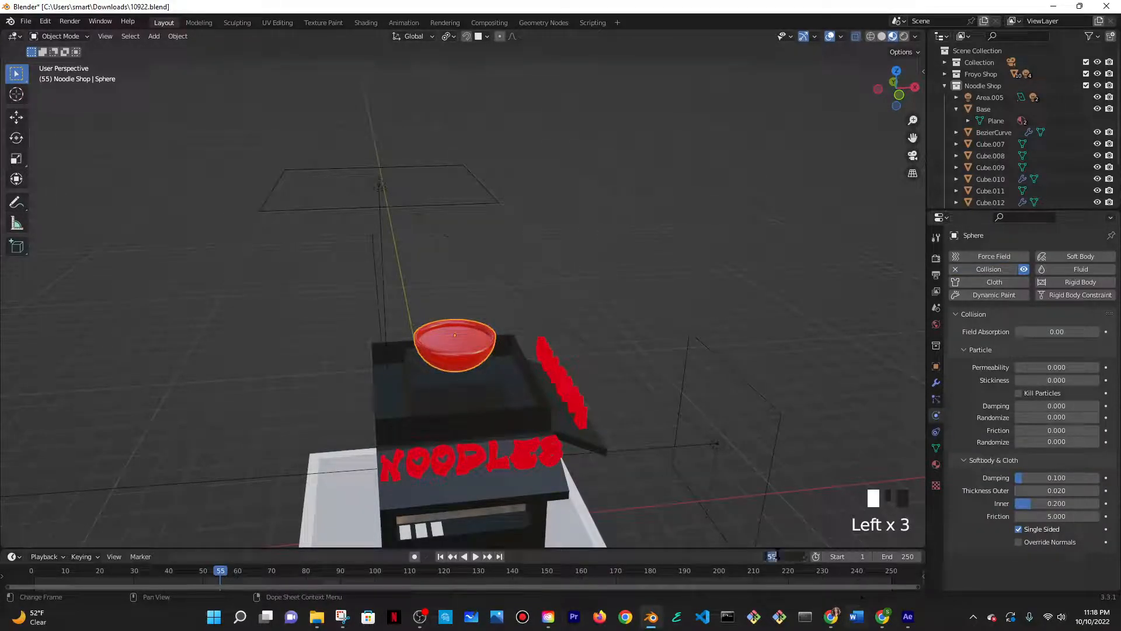
# - Play the simulation from frame 0 to check the noodle against the bowl, and rewind to frame 0
pyautogui.write('0')
pyautogui.press('Return')
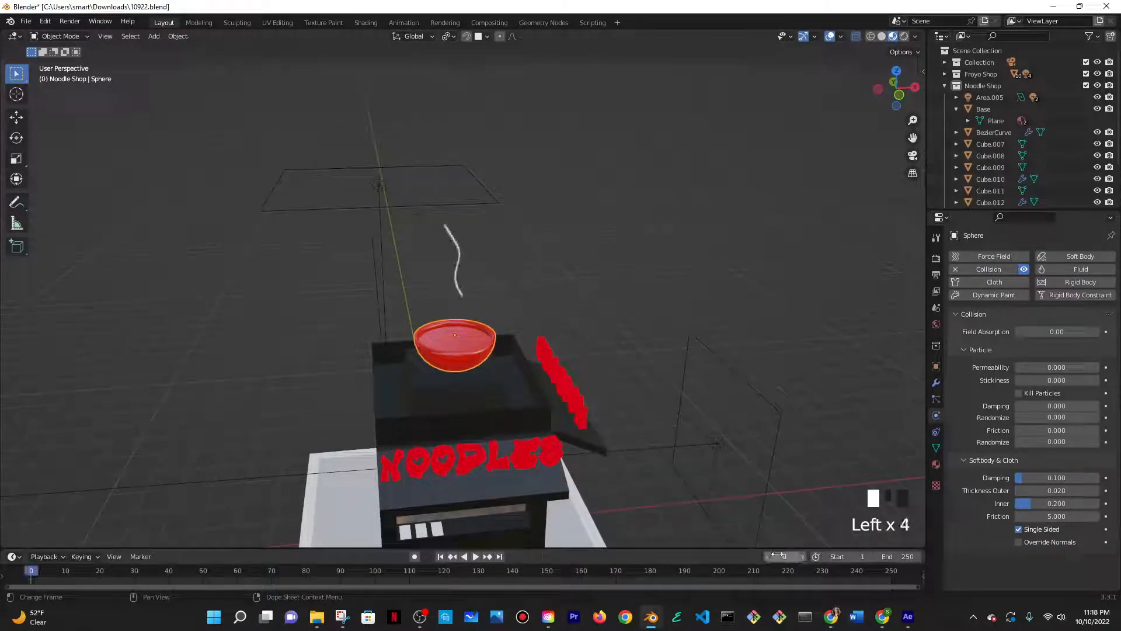
pyautogui.click(476, 556)
pyautogui.scroll(3, 502, 368)
pyautogui.scroll(2, 502, 368)
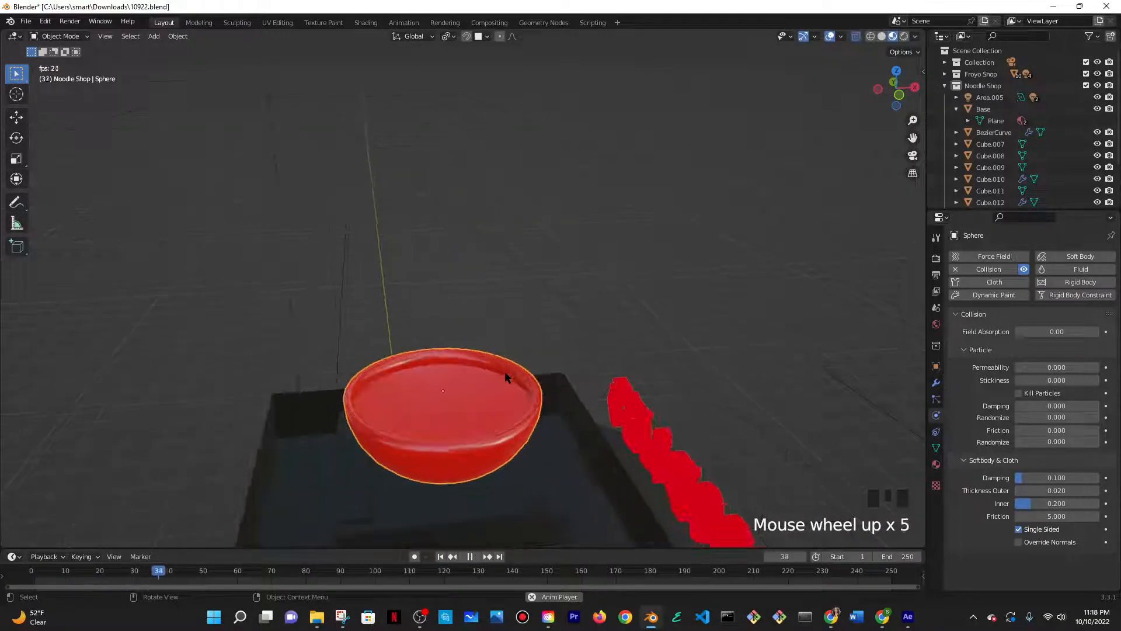
pyautogui.scroll(-4, 502, 368)
pyautogui.click(470, 555)
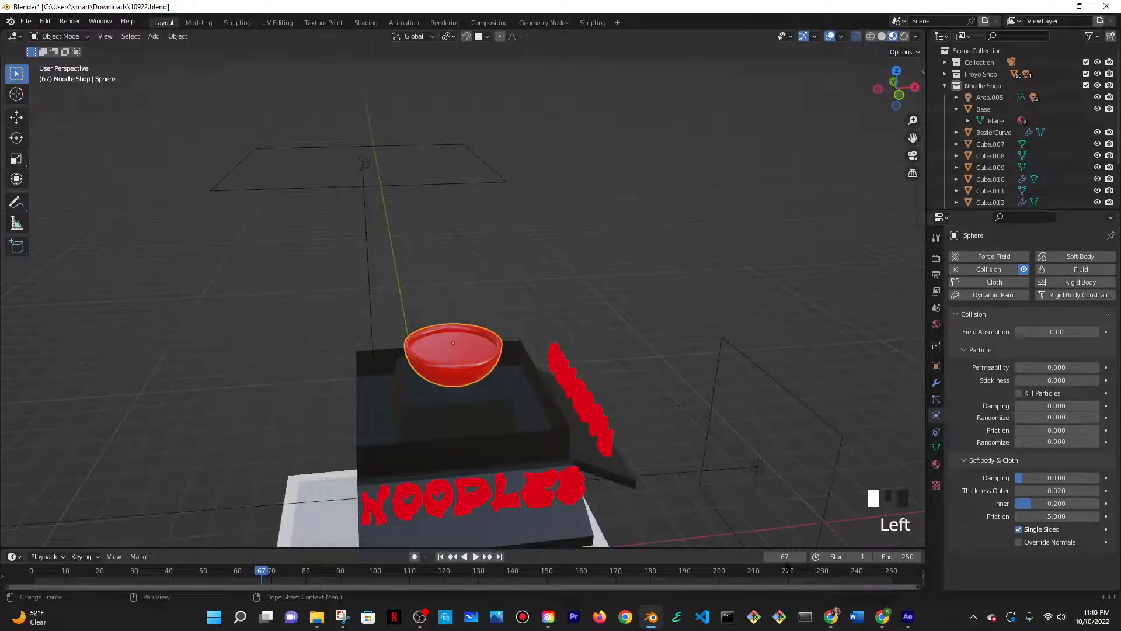
pyautogui.write('0')
pyautogui.press('Return')
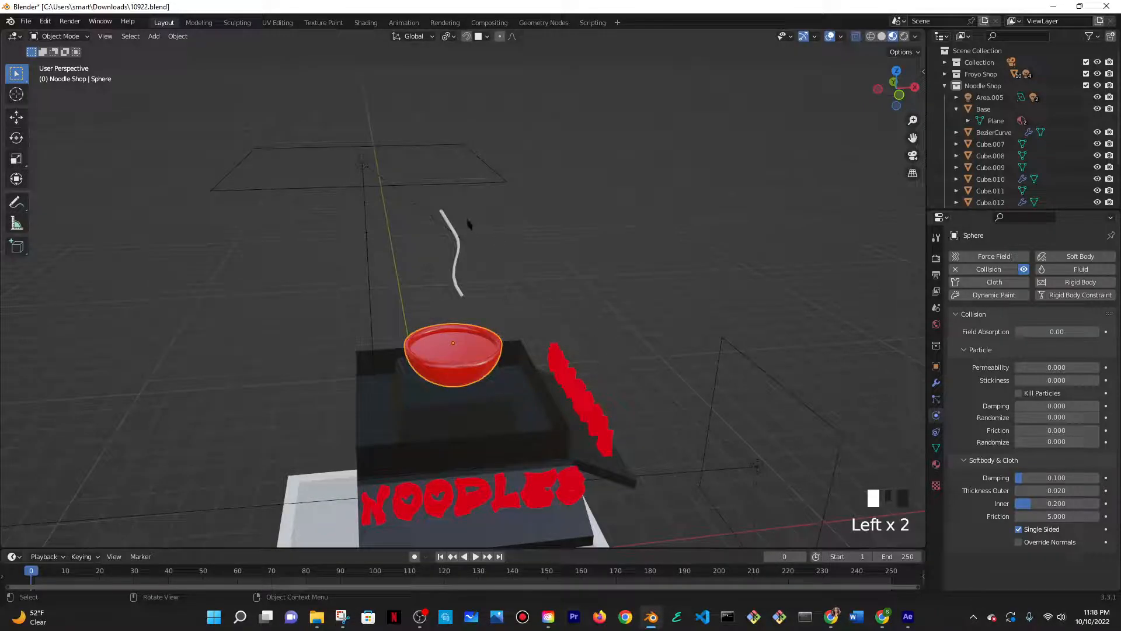
# - Review the noodle's Cloth collision settings, including Object Collisions and Self Collisions
pyautogui.click(458, 236)
pyautogui.scroll(-8, 1016, 478)
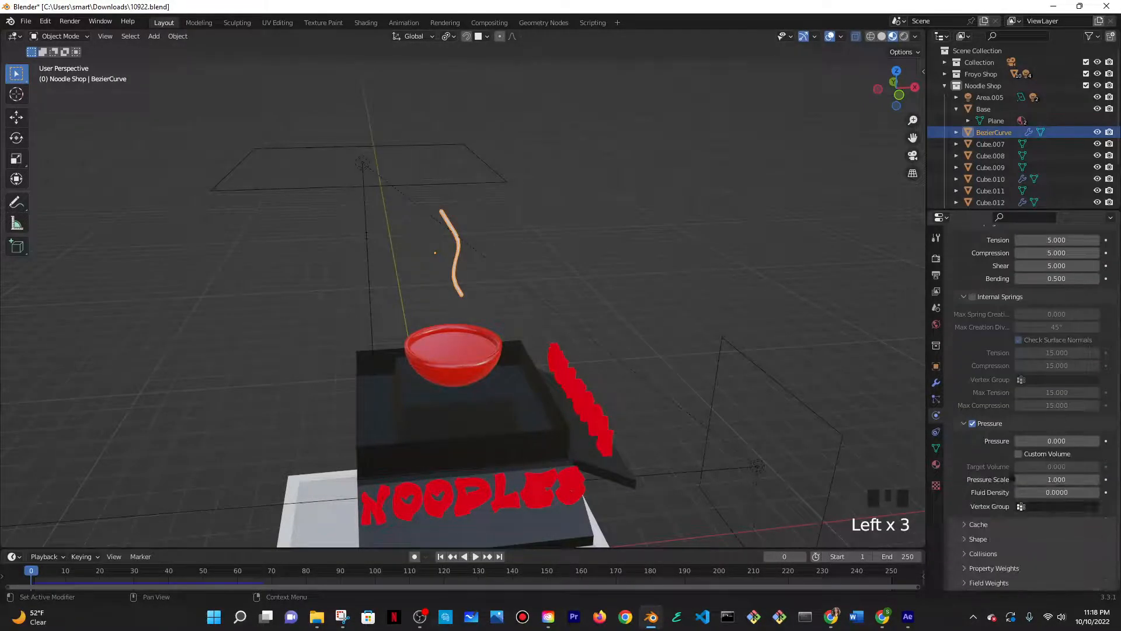
pyautogui.click(983, 553)
pyautogui.scroll(-7, 1028, 444)
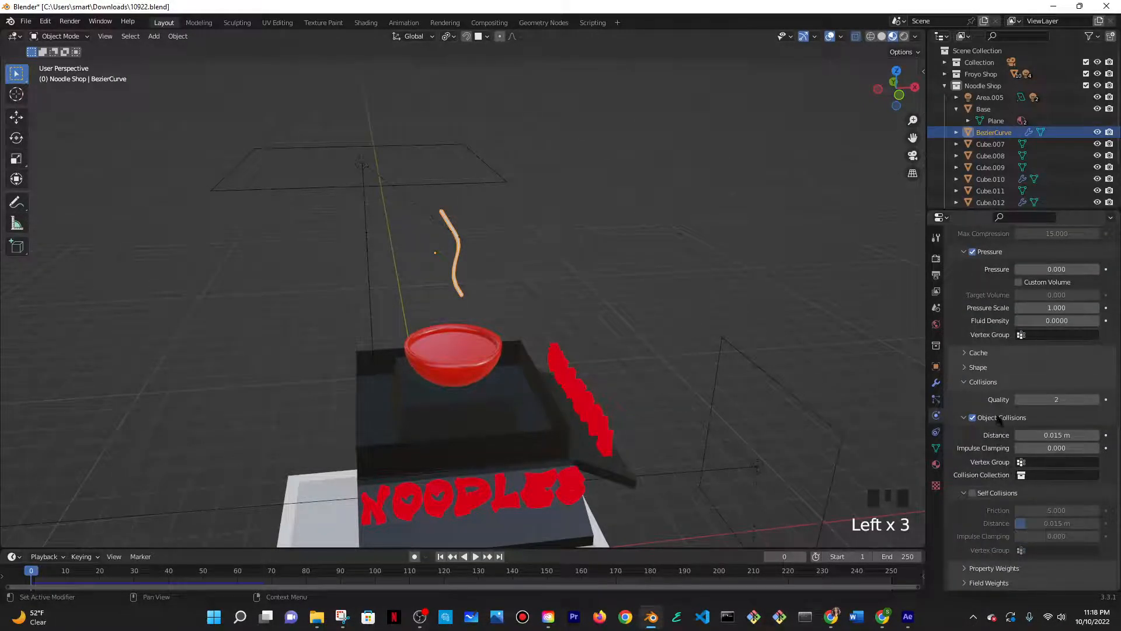
pyautogui.click(983, 494)
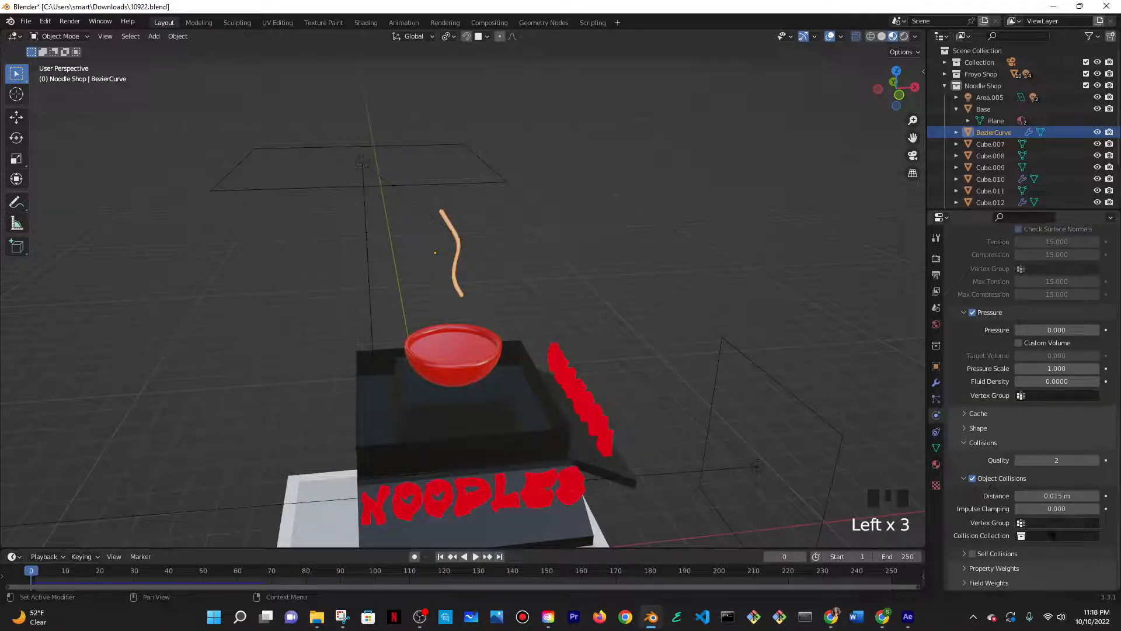
pyautogui.click(1023, 522)
pyautogui.click(973, 554)
pyautogui.click(964, 554)
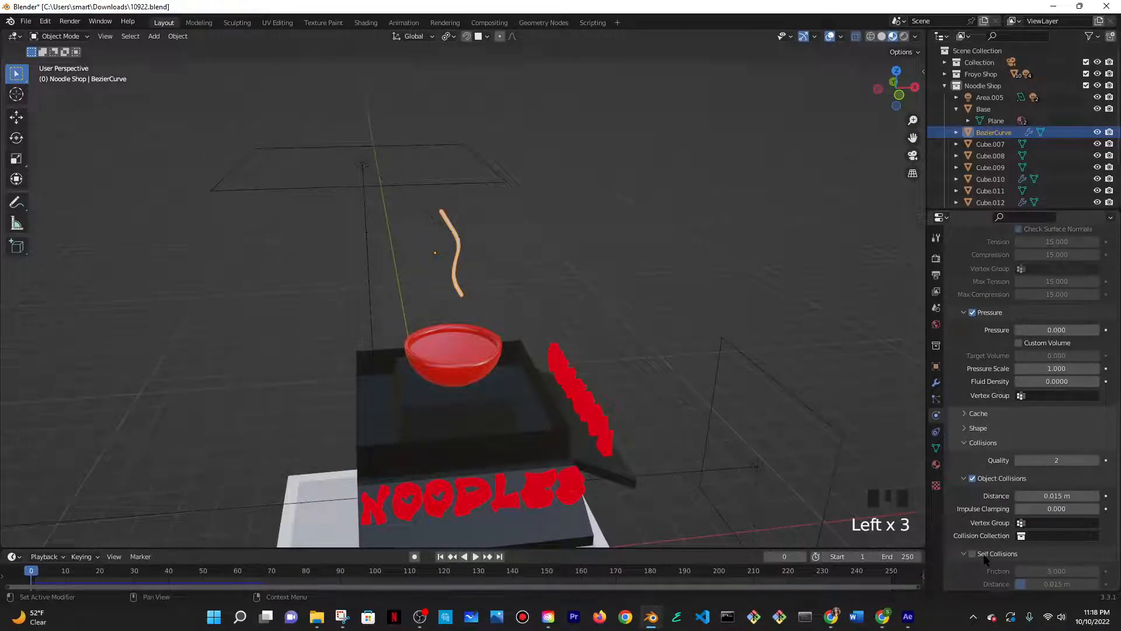
pyautogui.scroll(-2, 1019, 525)
pyautogui.scroll(12, 1023, 525)
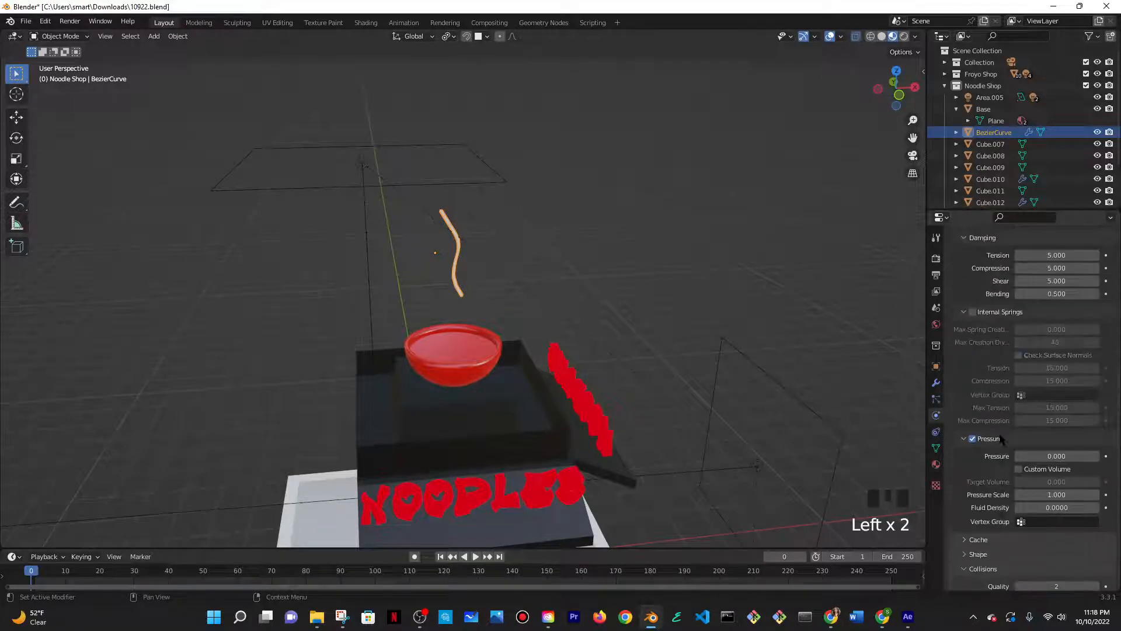
# - Replay the simulation from frame 0 and inspect how the noodle interacts with the bowl
pyautogui.scroll(5, 494, 384)
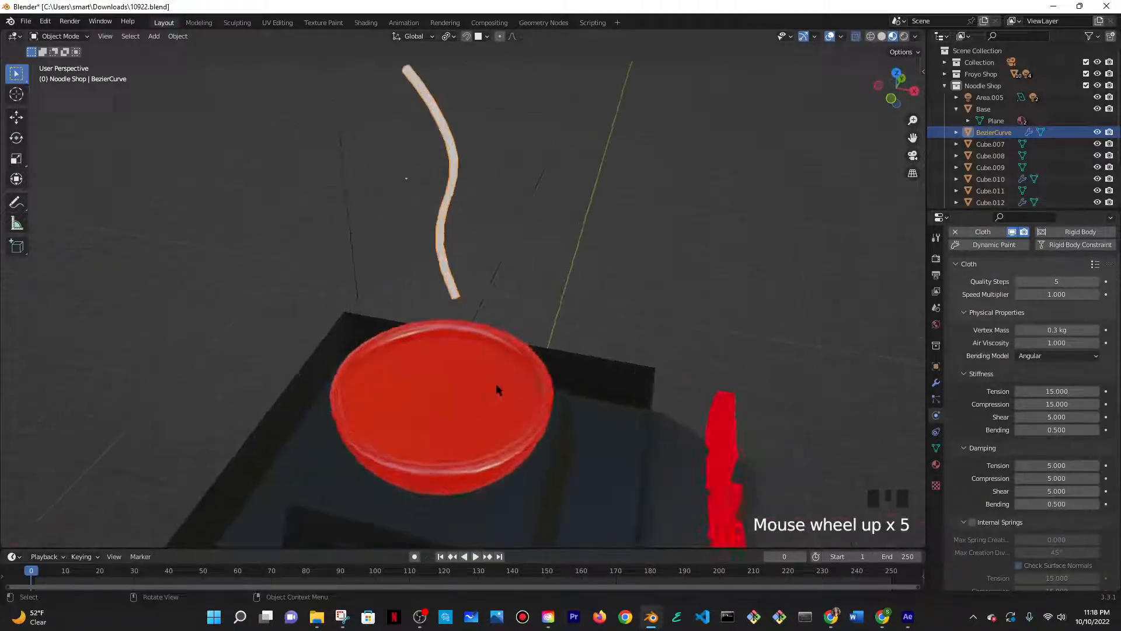
pyautogui.moveTo(494, 384); pyautogui.dragTo(521, 383, button='middle')
pyautogui.click(476, 557)
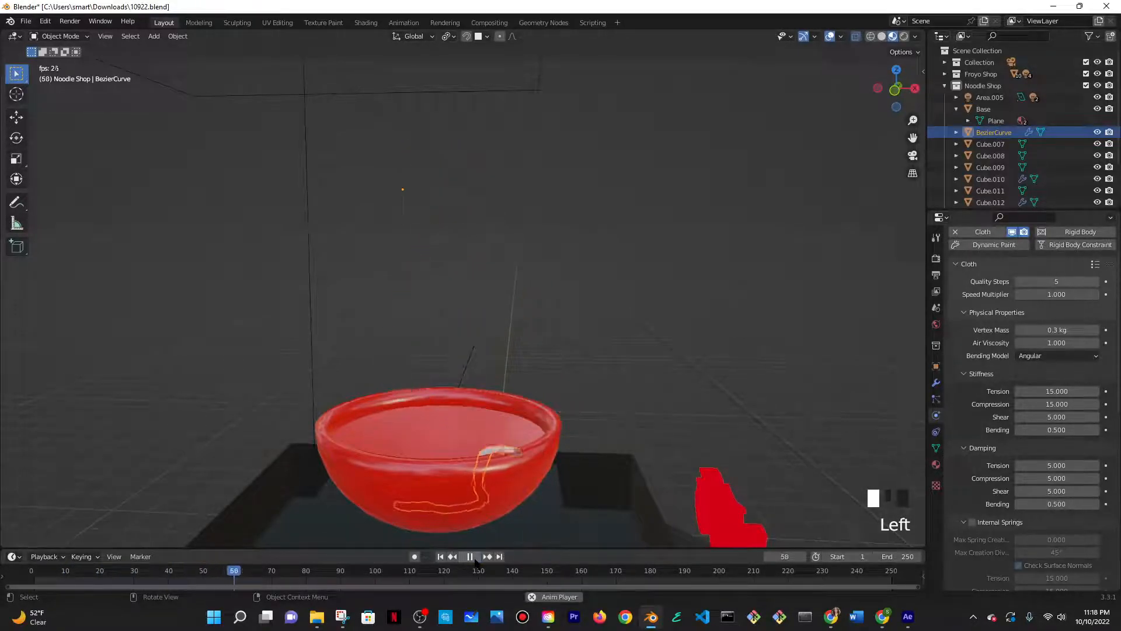
pyautogui.click(474, 559)
pyautogui.moveTo(492, 396); pyautogui.dragTo(538, 399, button='middle')
pyautogui.click(462, 418)
pyautogui.moveTo(461, 418); pyautogui.dragTo(457, 448, button='middle')
pyautogui.click(457, 449)
pyautogui.click(454, 459)
pyautogui.click(453, 455)
pyautogui.tripleClick(451, 459)
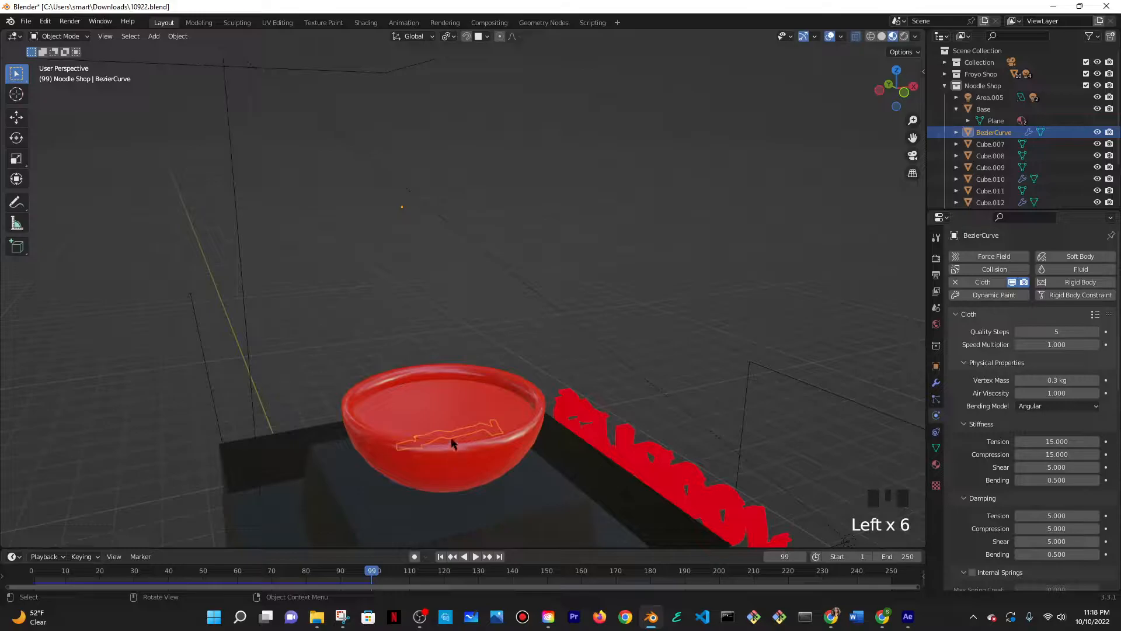
pyautogui.press('g')
pyautogui.press('z')
pyautogui.rightClick(455, 337)
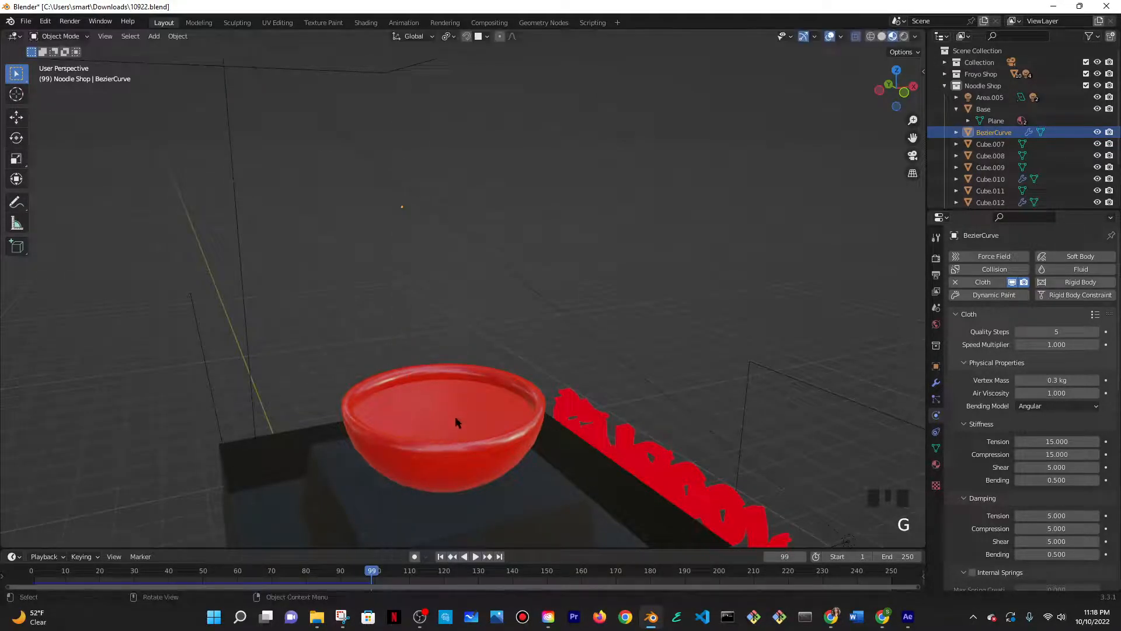
pyautogui.click(457, 397)
pyautogui.press('g')
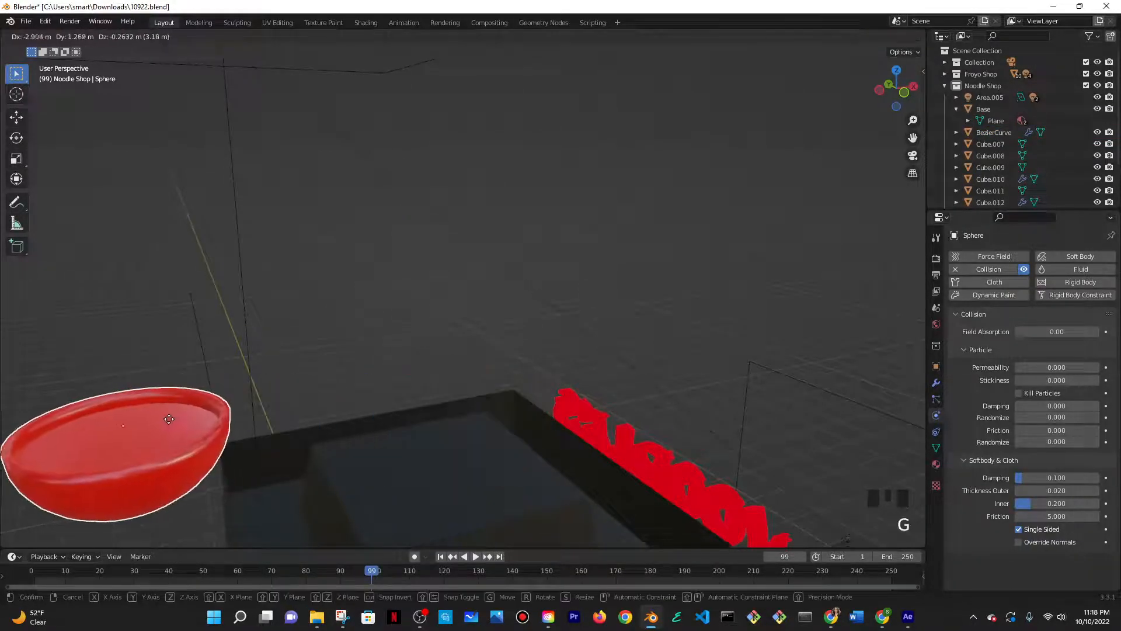
pyautogui.rightClick(398, 380)
pyautogui.hotkey('ctrl', 'z')
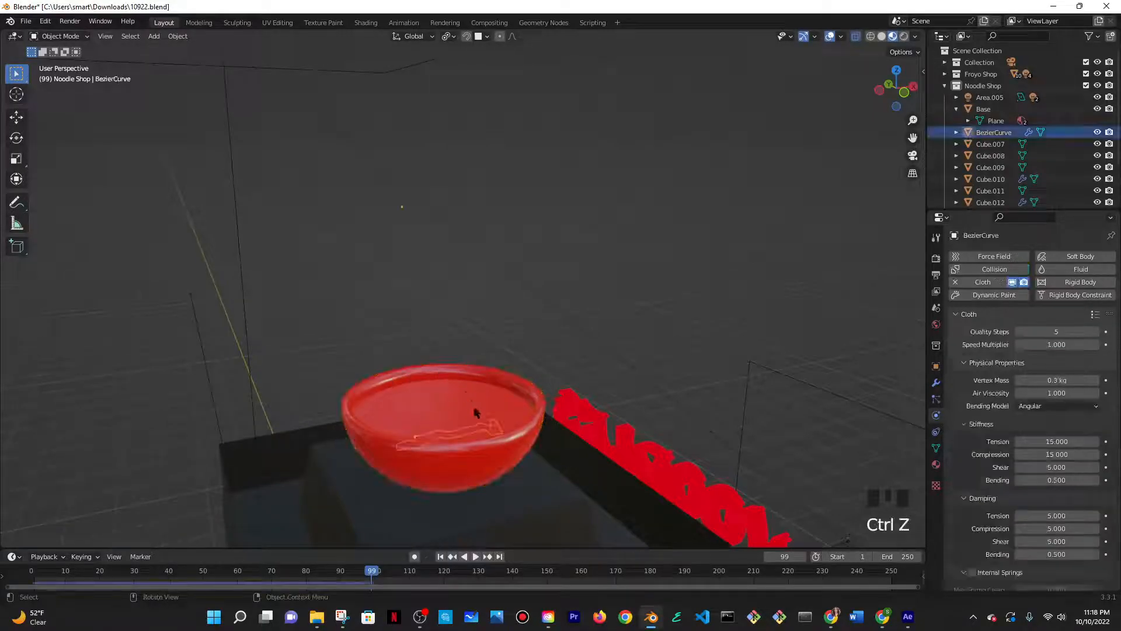
# - Move the red bowl aside by about -2.49 m in X, 1.25 m in Y and 0.38 m in Z to expose the noodle
pyautogui.click(476, 410)
pyautogui.press('g')
pyautogui.click(105, 373)
pyautogui.scroll(4, 430, 445)
pyautogui.moveTo(431, 446); pyautogui.dragTo(443, 368, button='middle')
pyautogui.scroll(-2, 497, 284)
pyautogui.scroll(6, 444, 368)
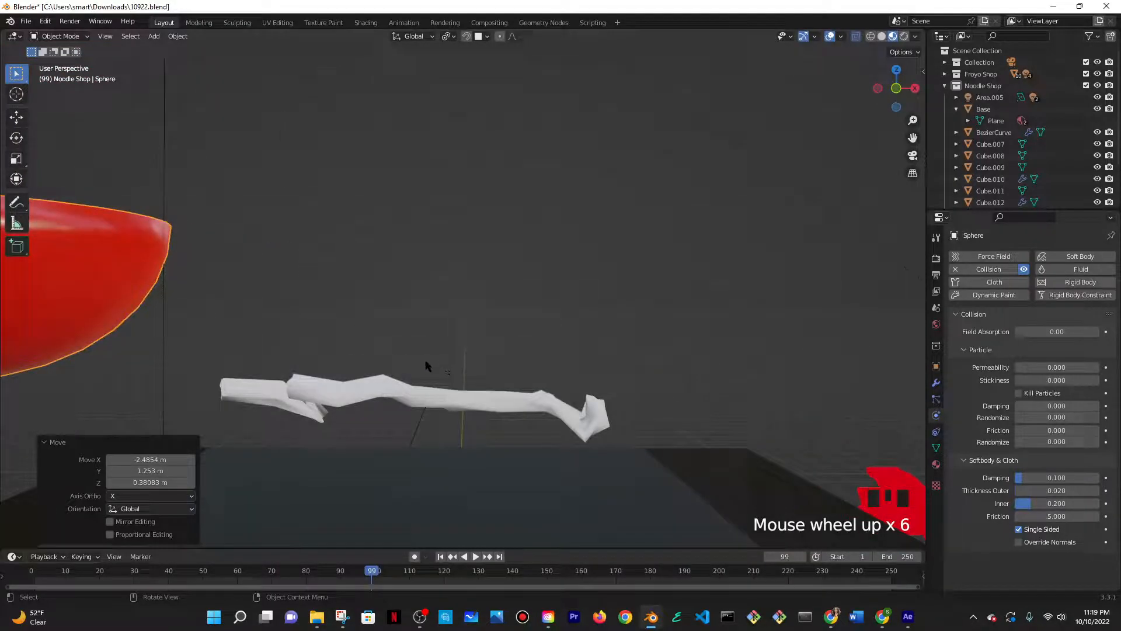
pyautogui.click(544, 408)
pyautogui.hotkey('ctrl', 'z')
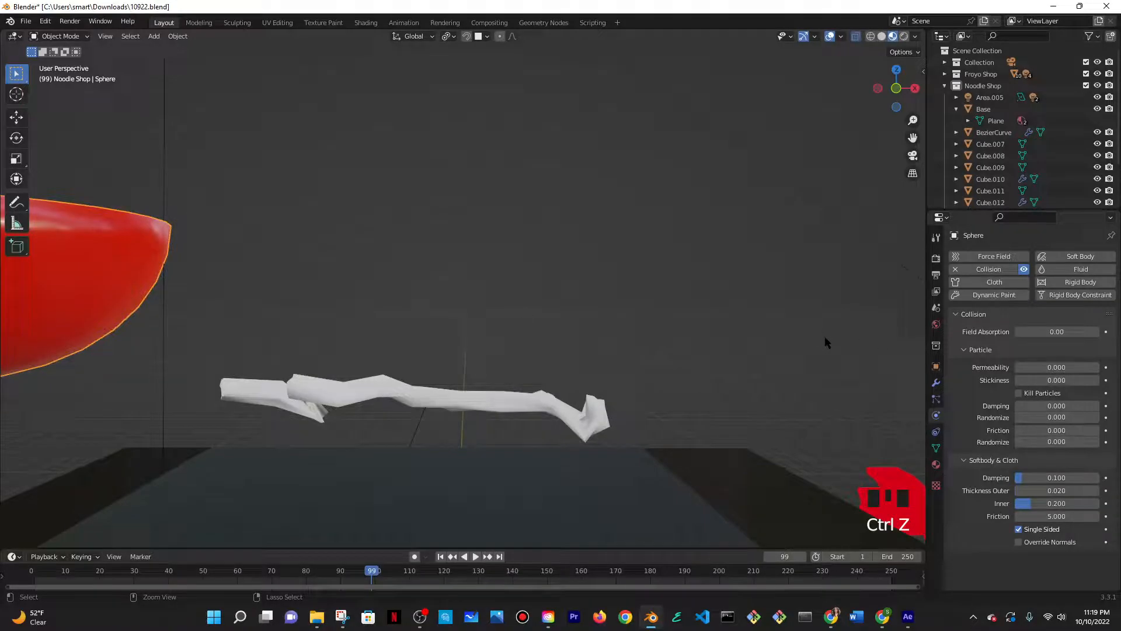
# - Return the simulation to frame 0 and bring the noodle, bowl and shop roof into view
pyautogui.click(778, 555)
pyautogui.write('0')
pyautogui.click(819, 508)
pyautogui.scroll(-7, 503, 233)
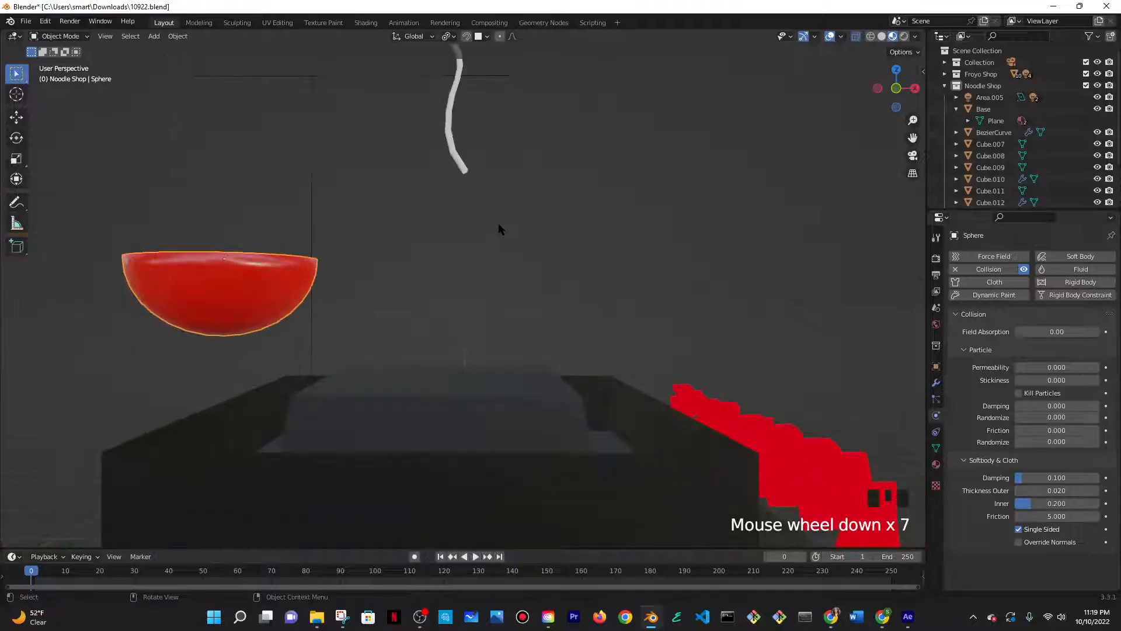
pyautogui.moveTo(503, 233); pyautogui.dragTo(491, 237, button='middle')
pyautogui.scroll(-2, 491, 238)
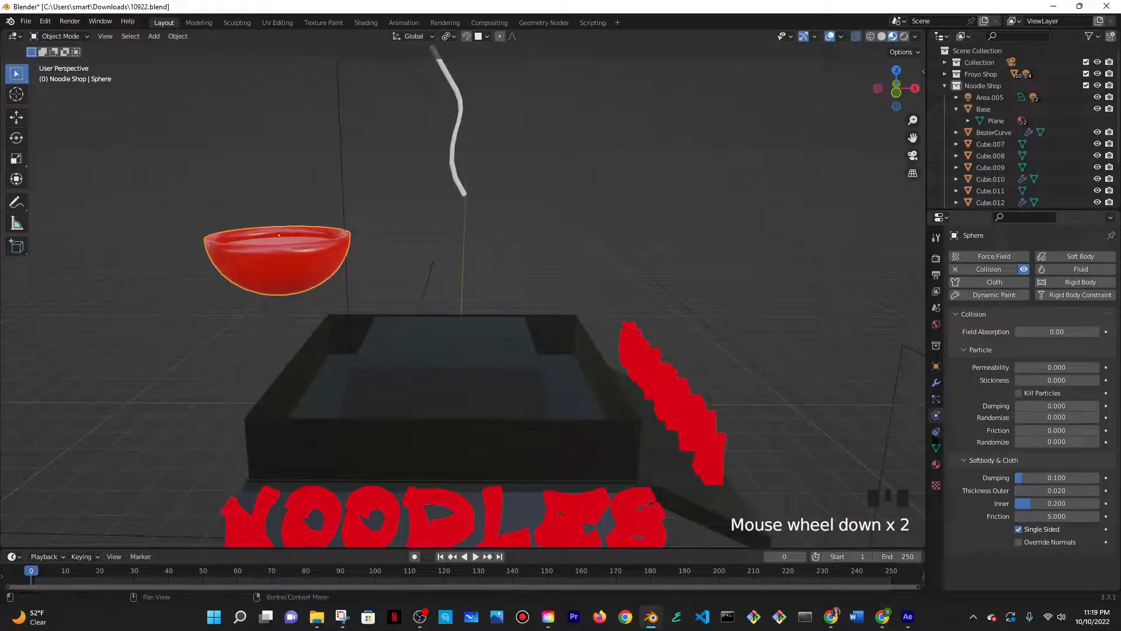
pyautogui.moveTo(1027, 380); pyautogui.dragTo(1054, 380)
pyautogui.hotkey('ctrl', 'z')
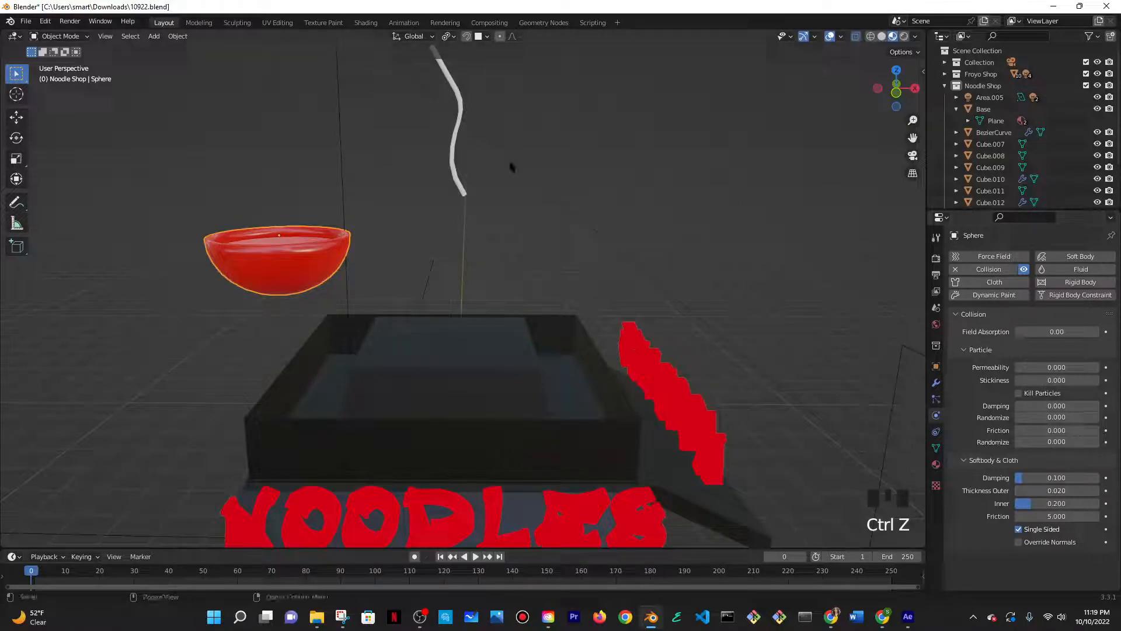
# - Turn off Pressure in the noodle's Cloth physics while the bowl is moved aside
pyautogui.click(459, 162)
pyautogui.scroll(-3, 999, 367)
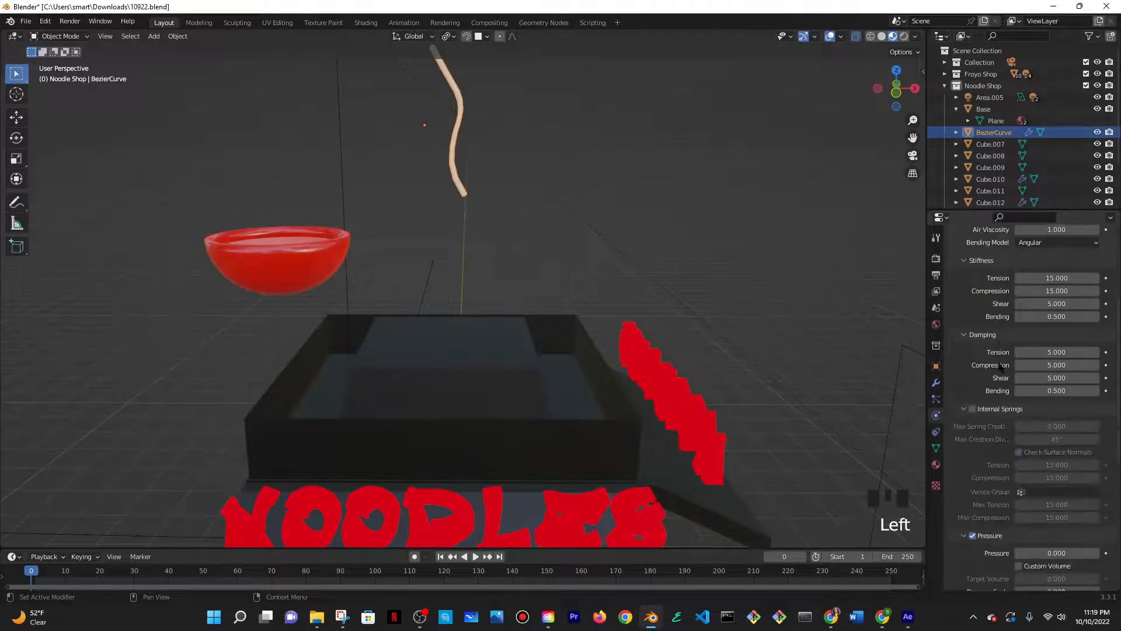
pyautogui.scroll(-6, 1005, 420)
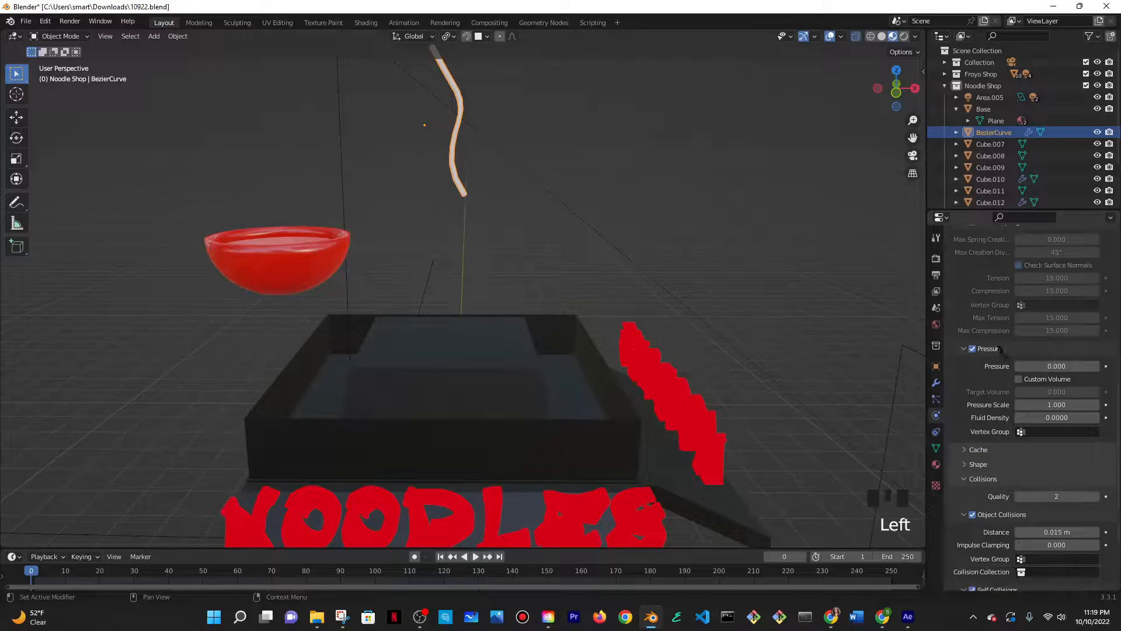
pyautogui.scroll(-2, 1004, 349)
pyautogui.click(973, 280)
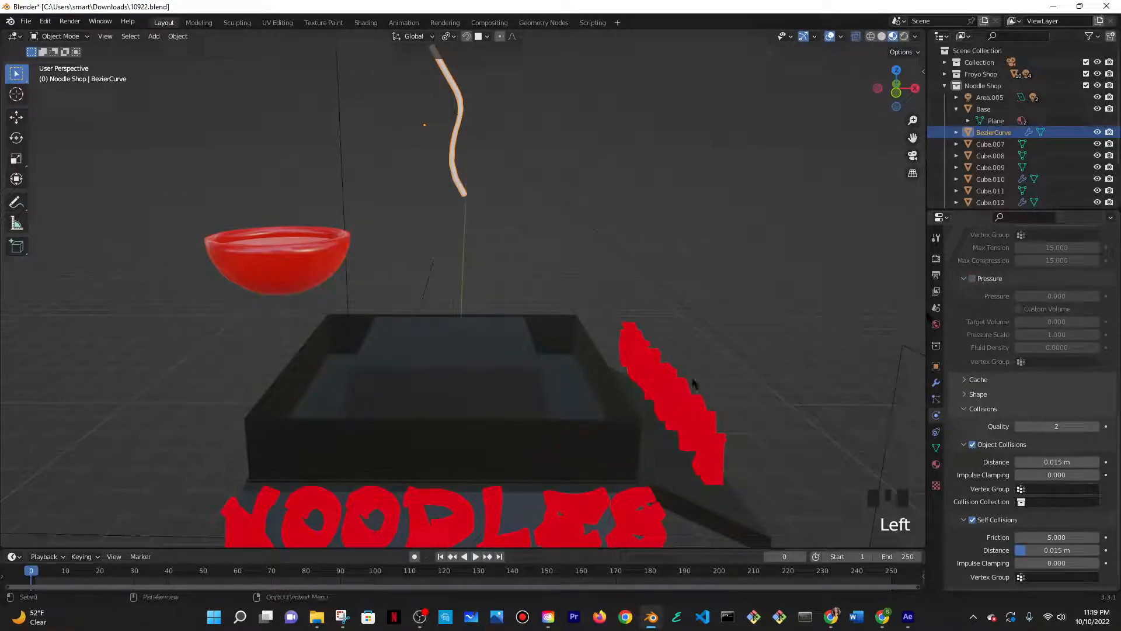
# - Play the simulation from frame 0 to watch the noodle fall beside the bowl, and stop it
pyautogui.click(475, 556)
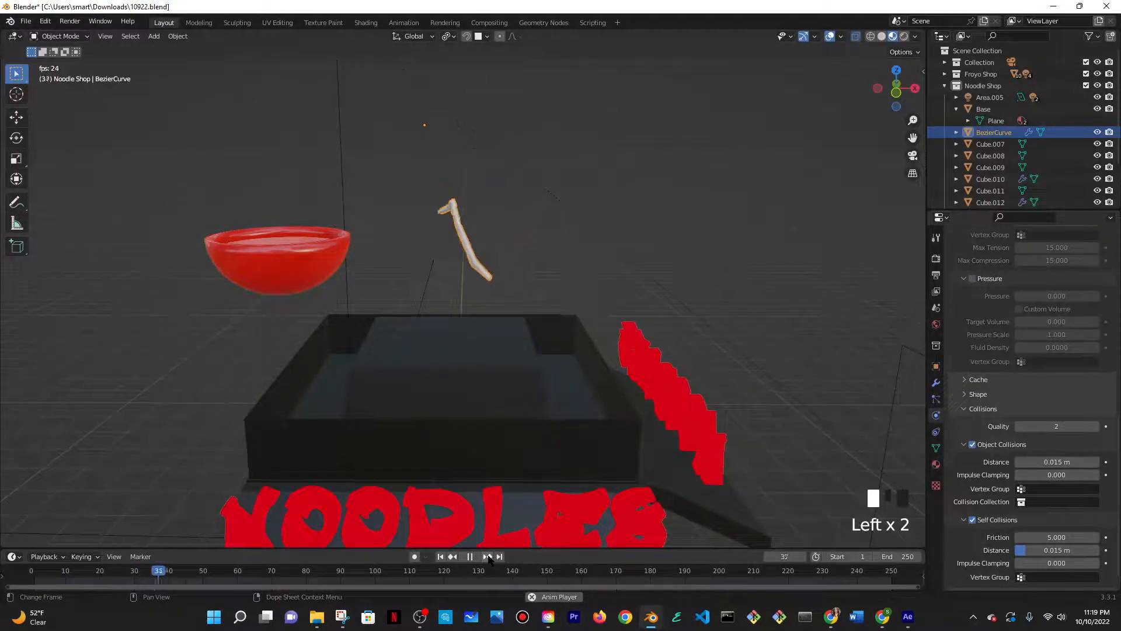
pyautogui.click(470, 556)
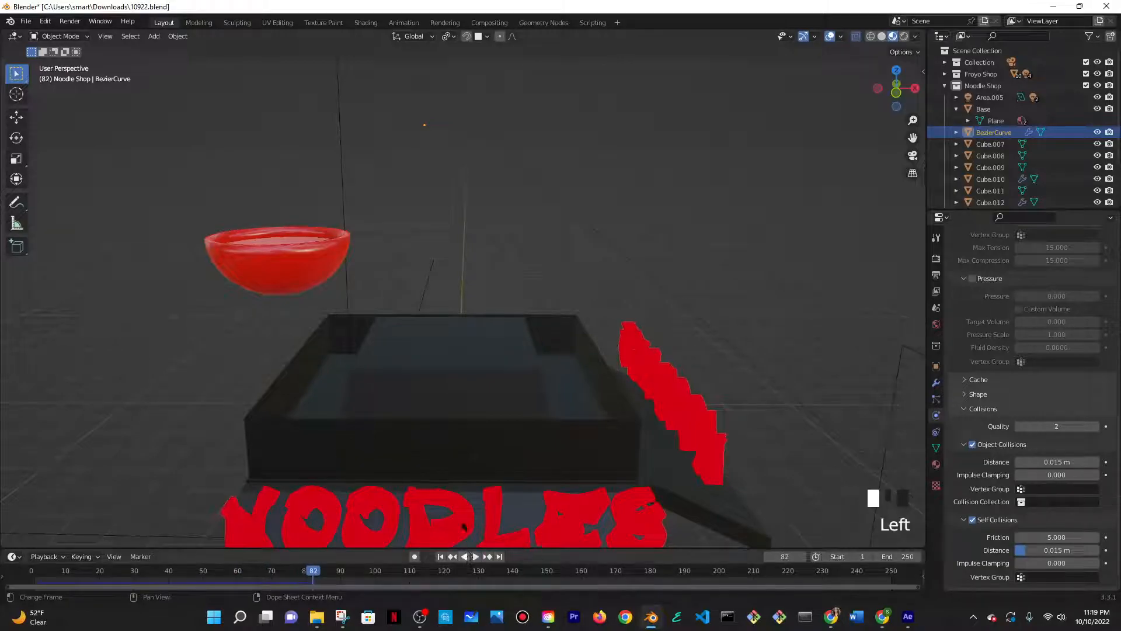
pyautogui.scroll(-5, 303, 283)
# - Undo the recent changes back to before the red bowl was moved off the shop roof
pyautogui.hotkey('ctrl', 'z')
pyautogui.hotkey('ctrl', 'z')
pyautogui.hotkey('ctrl', 'z')
pyautogui.hotkey('ctrl', 'z')
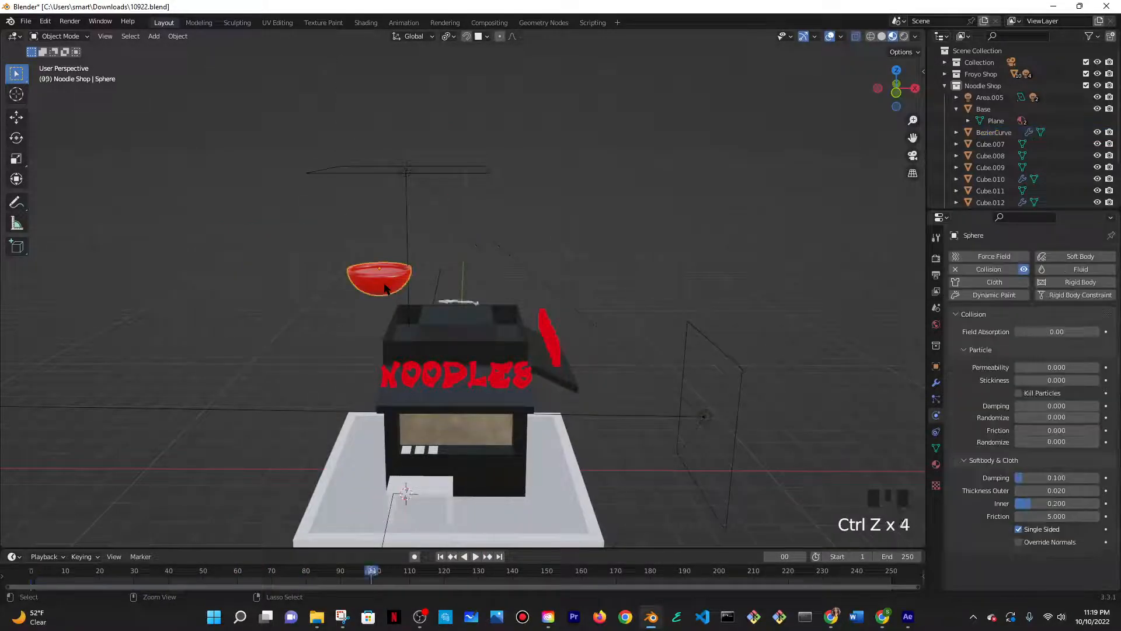
pyautogui.hotkey('ctrl', 'z')
pyautogui.scroll(5, 515, 331)
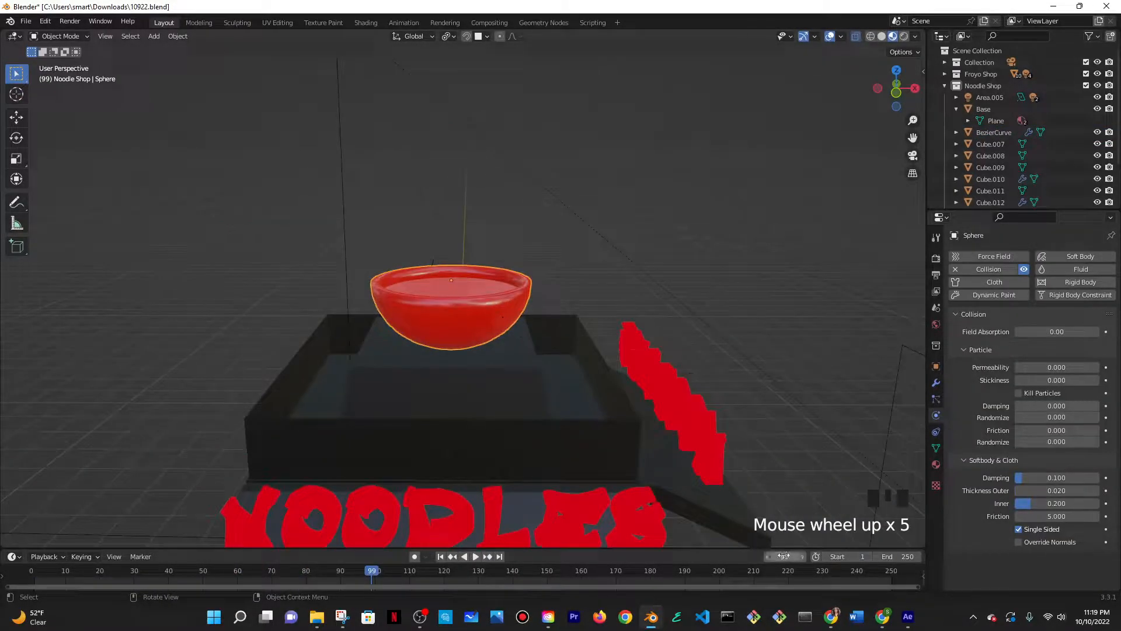
# - Return to frame 0 and disable Pressure in the noodle's Cloth physics
pyautogui.click(538, 242)
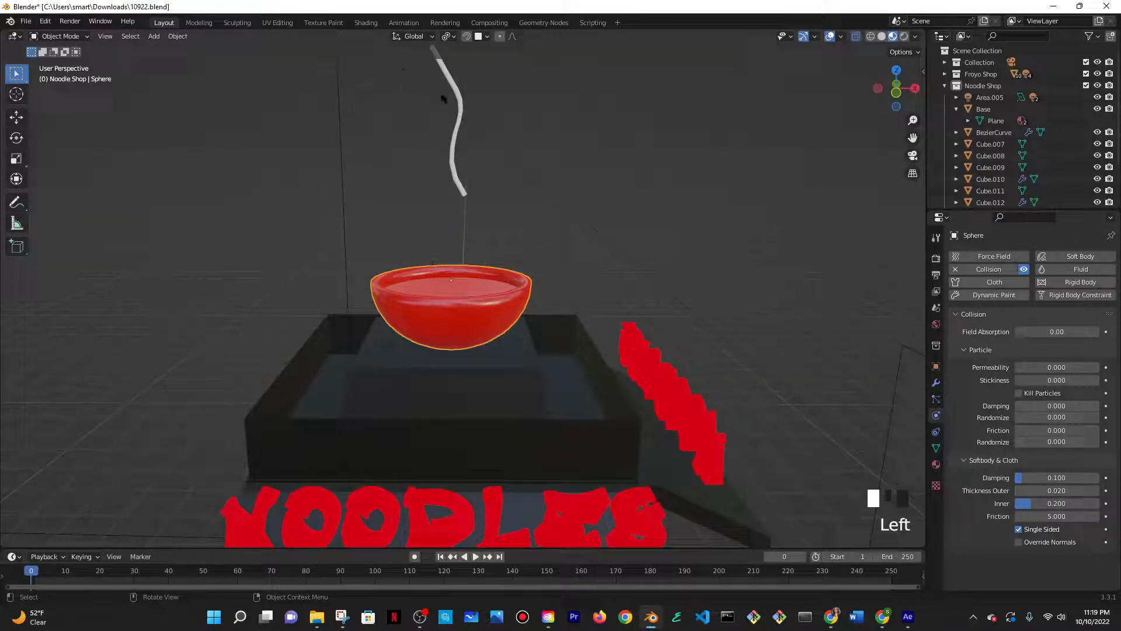
pyautogui.click(457, 100)
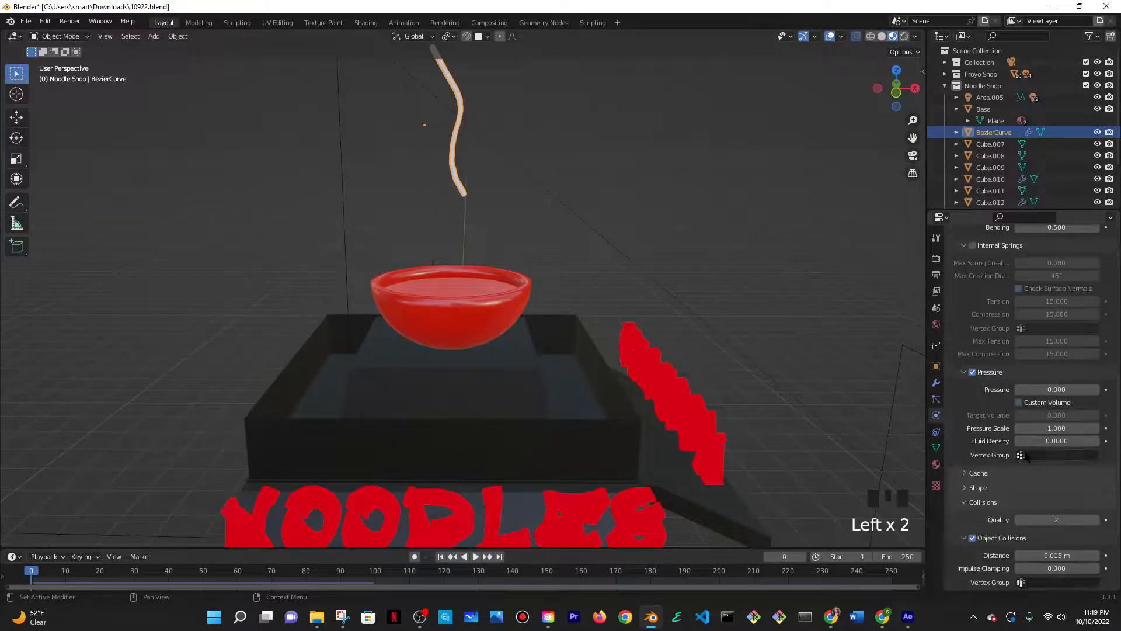
pyautogui.click(974, 374)
# - Play the simulation and examine from above how the noodle lands in the bowl, stopping at frame 208
pyautogui.click(475, 555)
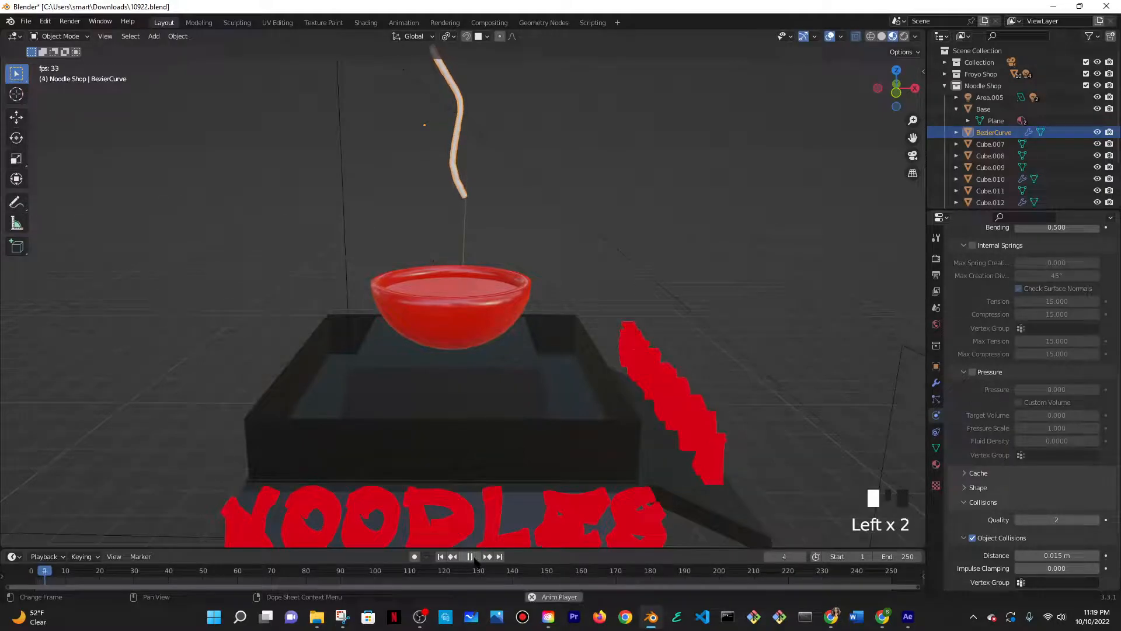
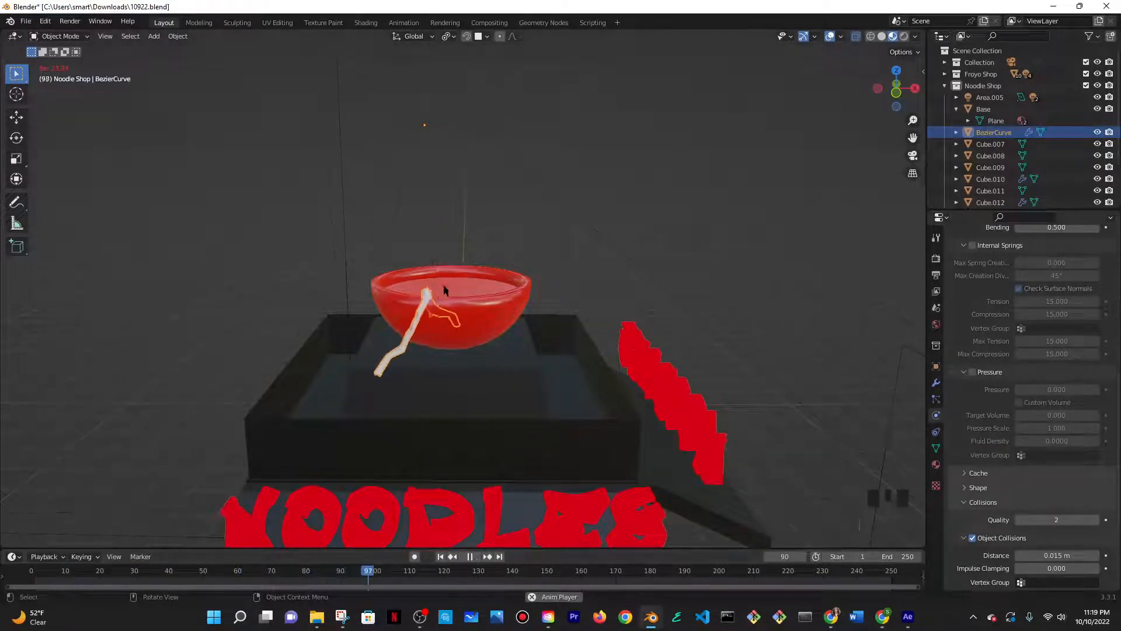
pyautogui.moveTo(444, 327); pyautogui.dragTo(488, 417, button='middle')
pyautogui.scroll(4, 488, 417)
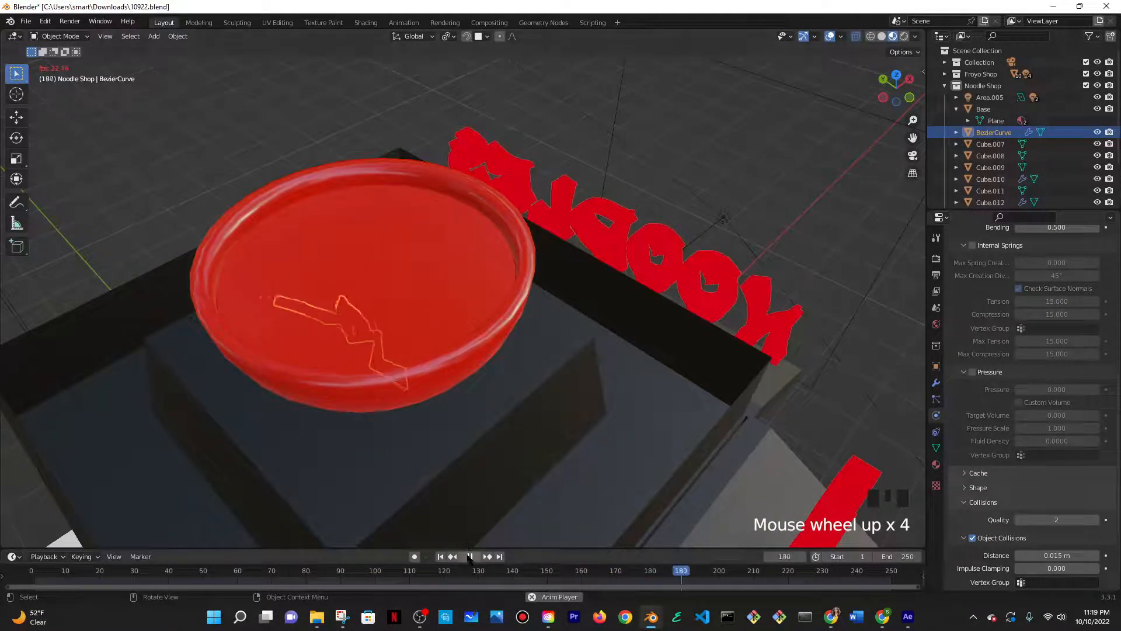
pyautogui.click(470, 556)
# - Move the red bowl off the noodle by about -1.59 m in X, 0.77 m in Y and 0.06 m in Z
pyautogui.moveTo(468, 294); pyautogui.dragTo(422, 252, button='middle')
pyautogui.click(507, 309)
pyautogui.press('g')
pyautogui.click(325, 302)
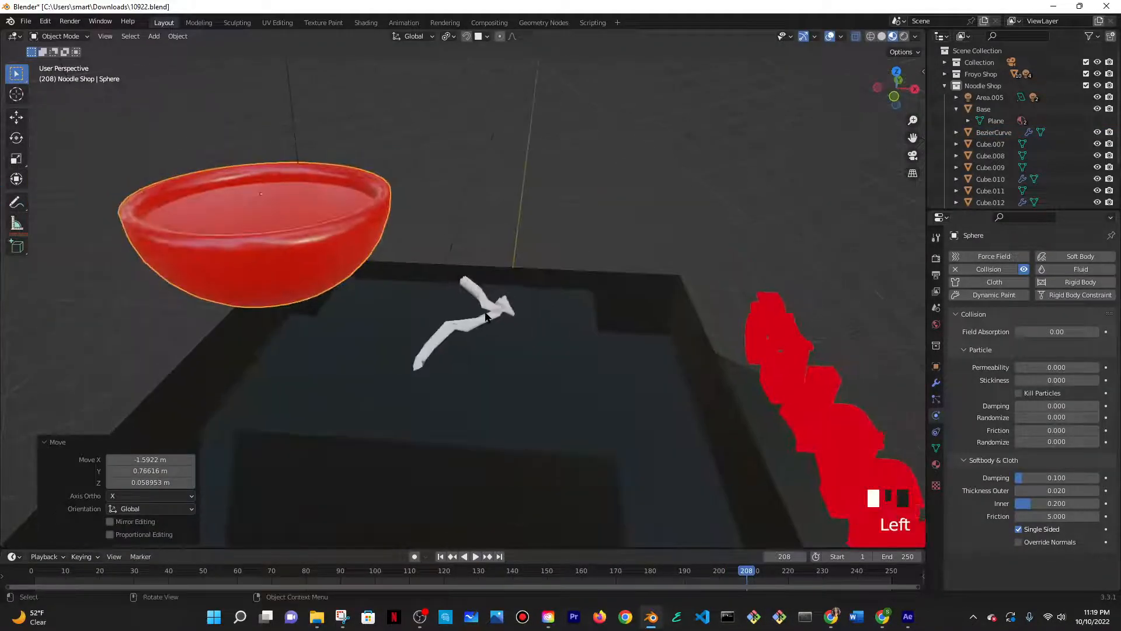
# - Add a Subdivision modifier to the noodle with the viewport level set to 2
pyautogui.click(515, 311)
pyautogui.scroll(4, 646, 345)
pyautogui.click(936, 383)
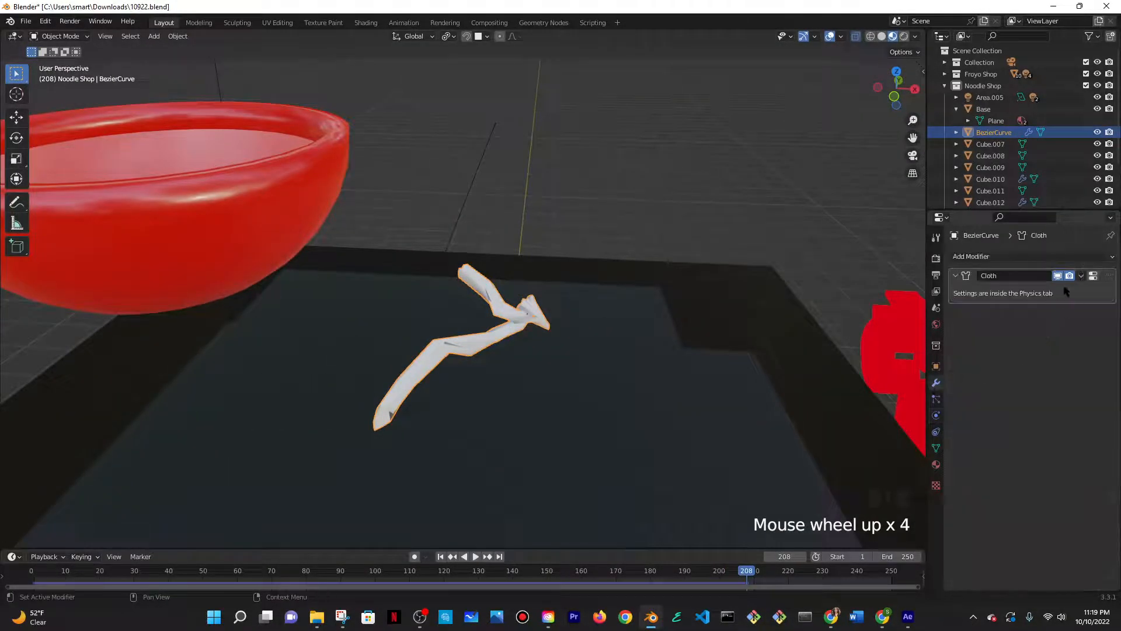
pyautogui.click(991, 265)
pyautogui.click(908, 471)
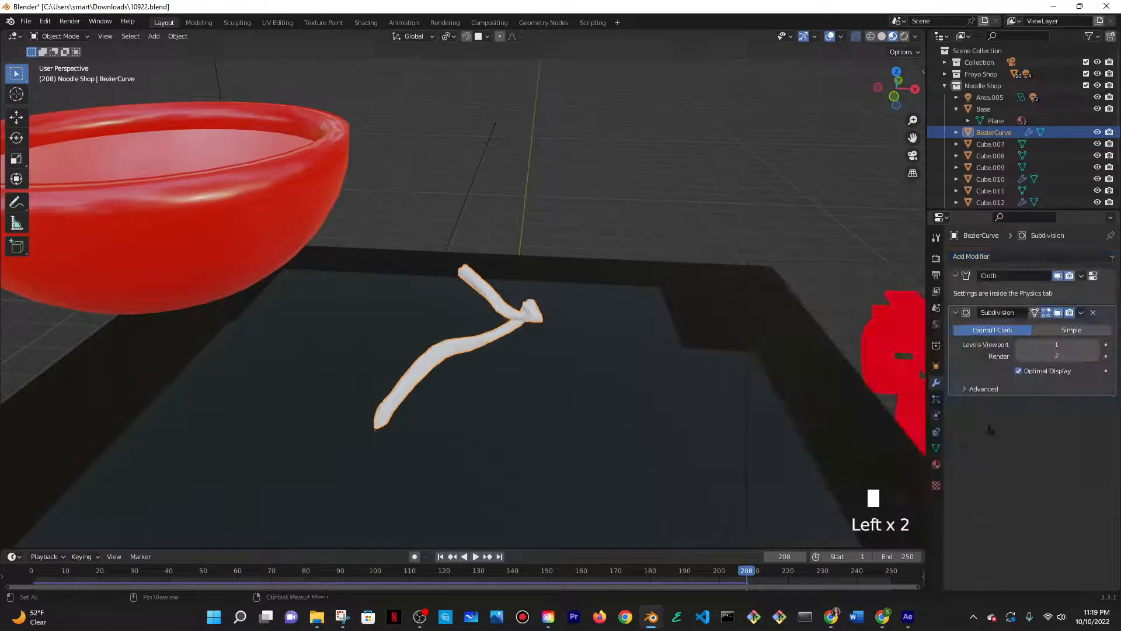
pyautogui.moveTo(749, 396); pyautogui.dragTo(749, 396, button='middle')
pyautogui.click(1027, 341)
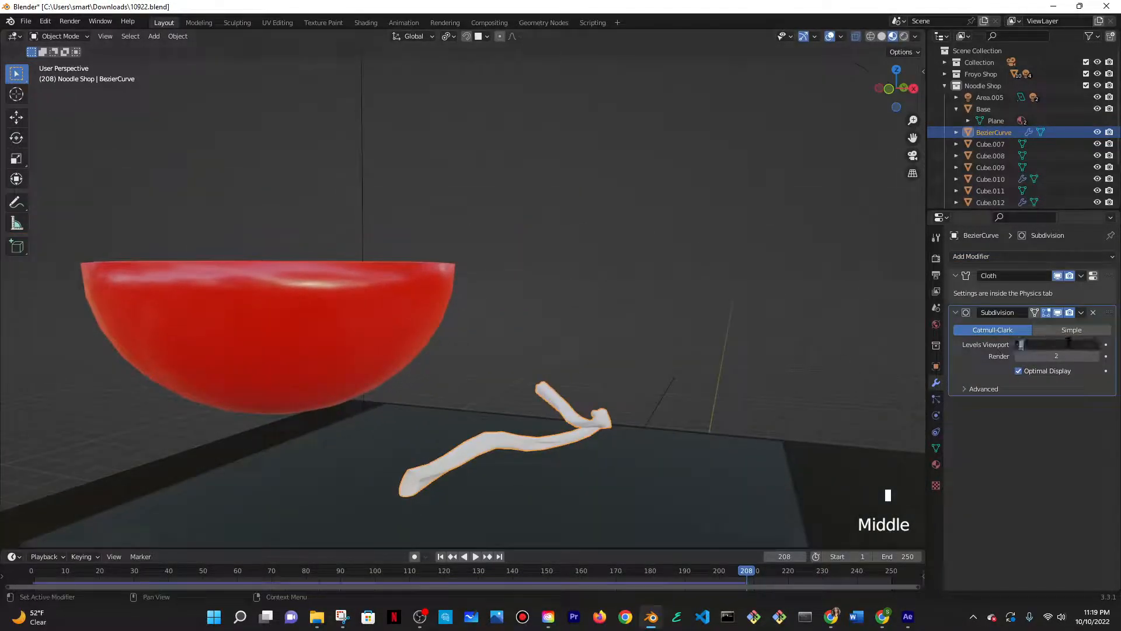
pyautogui.moveTo(701, 450); pyautogui.dragTo(657, 454, button='middle')
pyautogui.scroll(2, 748, 424)
pyautogui.keyDown('shift'); pyautogui.moveTo(748, 424); pyautogui.dragTo(500, 429, button='middle'); pyautogui.keyUp('shift')
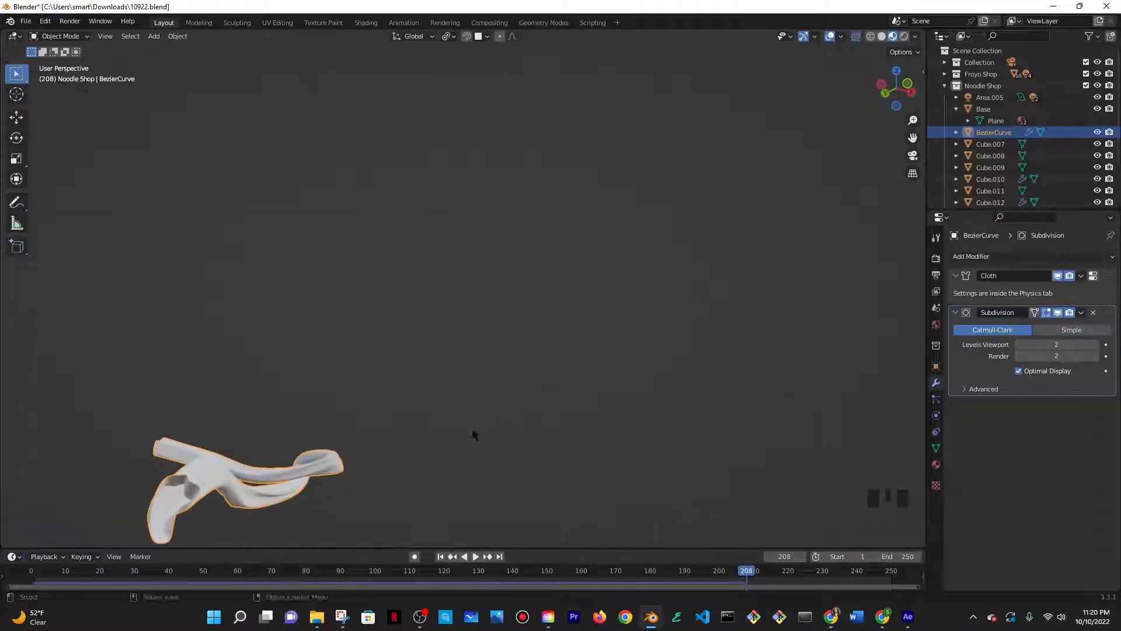
# - Inspect the noodle's underlying mesh in Edit Mode relative to the bowl and shop roof
pyautogui.press('Tab')
pyautogui.press('Tab')
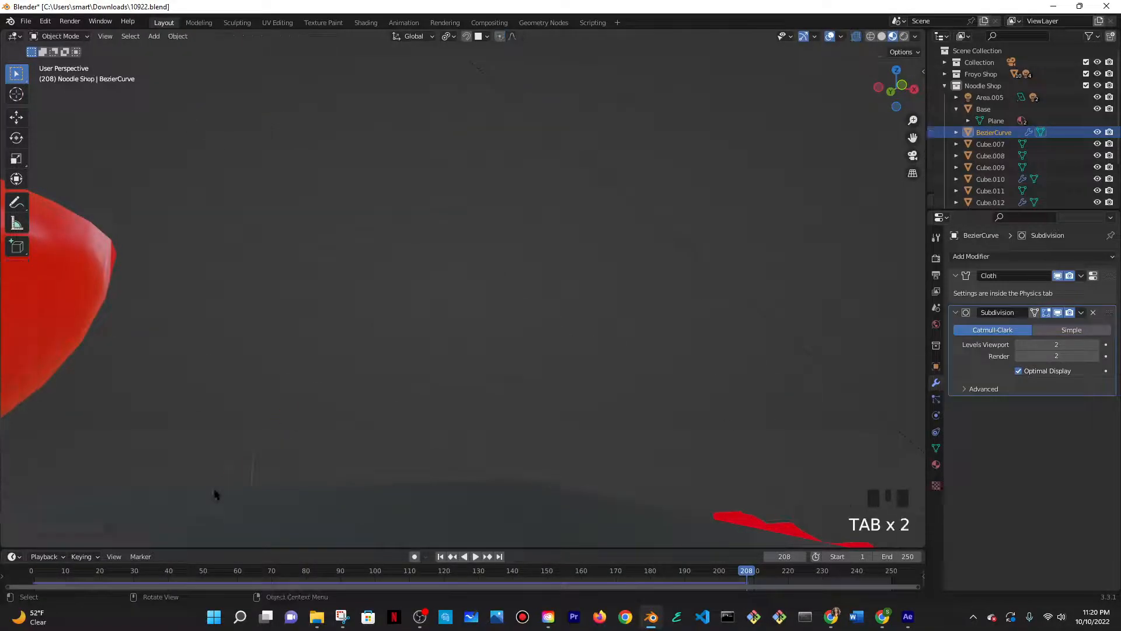
pyautogui.scroll(-7, 420, 346)
pyautogui.moveTo(420, 345); pyautogui.dragTo(440, 245, button='middle')
pyautogui.scroll(-4, 479, 327)
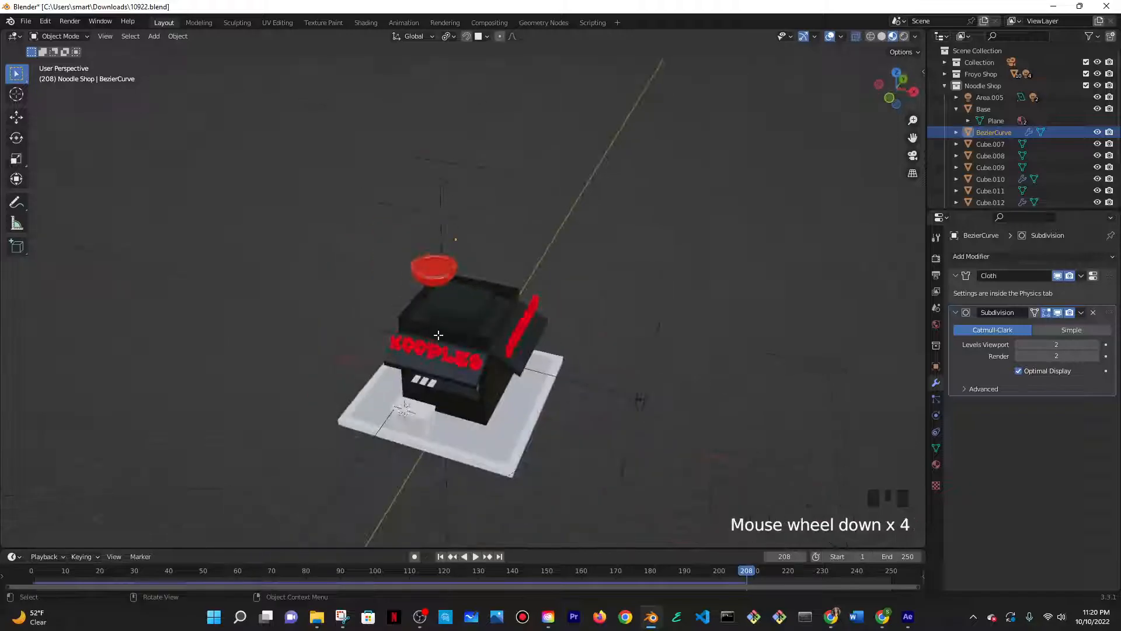
pyautogui.press('Tab')
pyautogui.moveTo(500, 350); pyautogui.dragTo(514, 226, button='middle')
pyautogui.scroll(6, 413, 187)
pyautogui.scroll(-3, 482, 155)
pyautogui.moveTo(483, 155); pyautogui.dragTo(542, 245, button='middle')
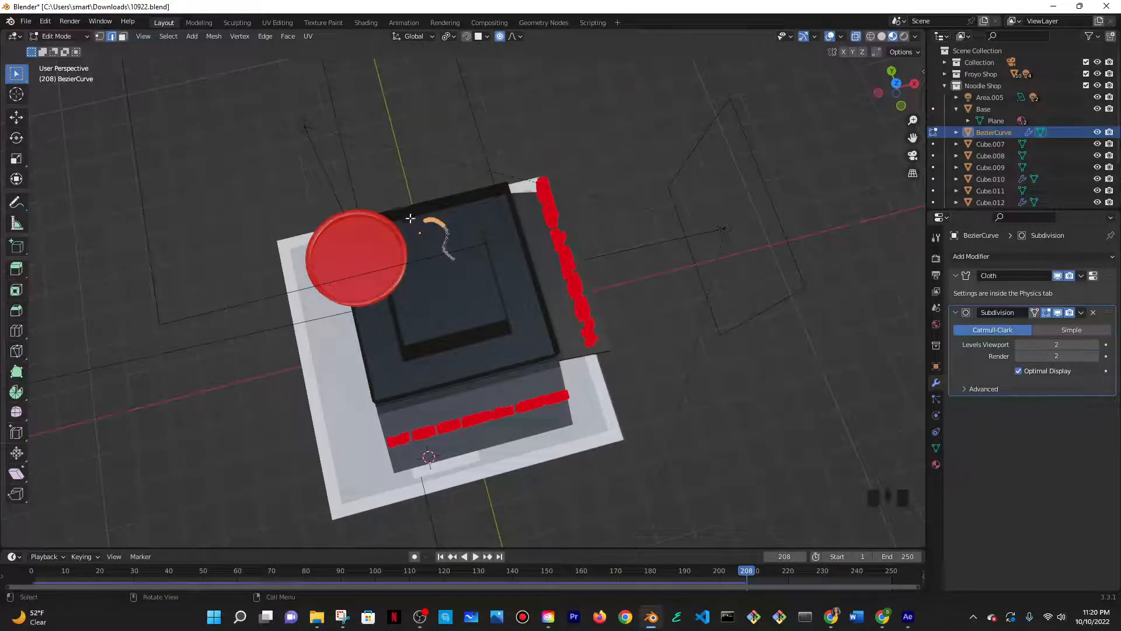
# - Try to move the whole noodle object in Object Mode at frame 208
pyautogui.press('Tab')
pyautogui.scroll(4, 413, 225)
pyautogui.scroll(-5, 413, 226)
pyautogui.moveTo(416, 224); pyautogui.dragTo(511, 183, button='middle')
pyautogui.press('g')
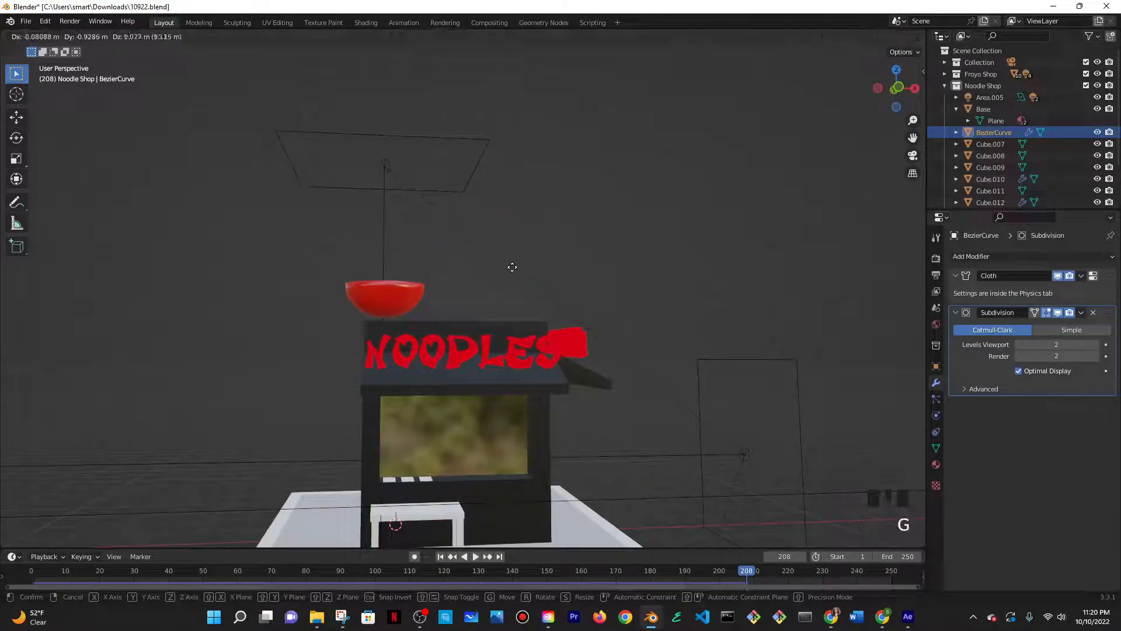
pyautogui.click(511, 268)
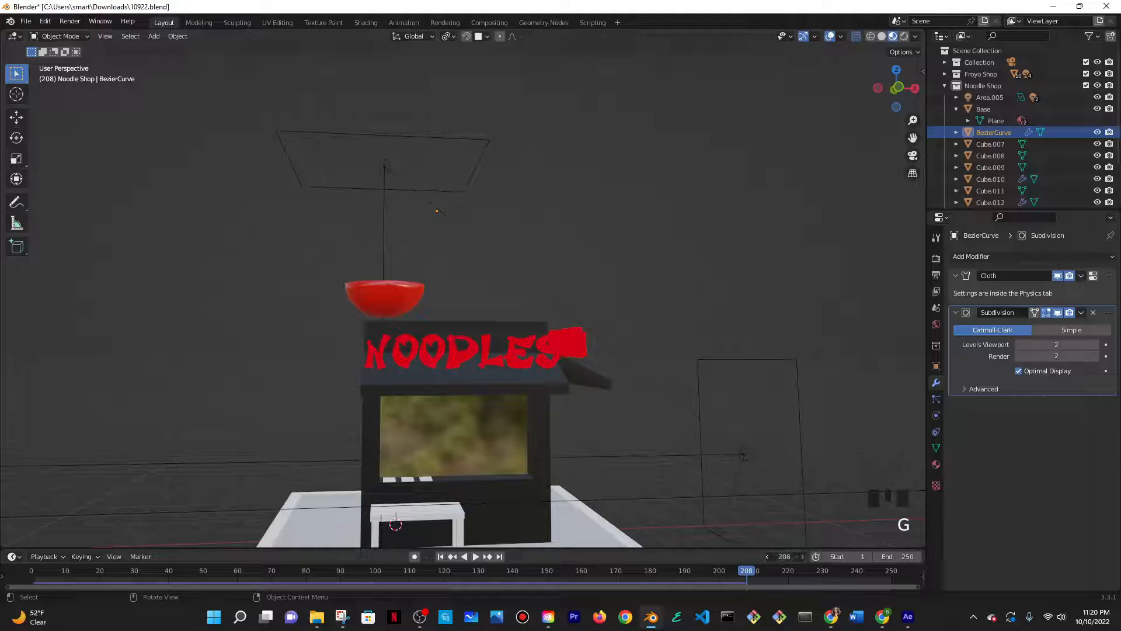
# - Return to frame 0 and open the noodle mesh for editing with its wide open end in view
pyautogui.write('0')
pyautogui.press('Return')
pyautogui.moveTo(563, 298); pyautogui.dragTo(584, 413, button='middle')
pyautogui.scroll(5, 540, 292)
pyautogui.moveTo(631, 275); pyautogui.dragTo(657, 284, button='middle')
pyautogui.moveTo(801, 349); pyautogui.dragTo(511, 67, button='middle')
pyautogui.press('Tab')
pyautogui.scroll(3, 558, 194)
pyautogui.keyDown('shift'); pyautogui.moveTo(641, 112); pyautogui.dragTo(549, 231, button='middle'); pyautogui.keyUp('shift')
pyautogui.moveTo(328, 206); pyautogui.dragTo(355, 203, button='middle')
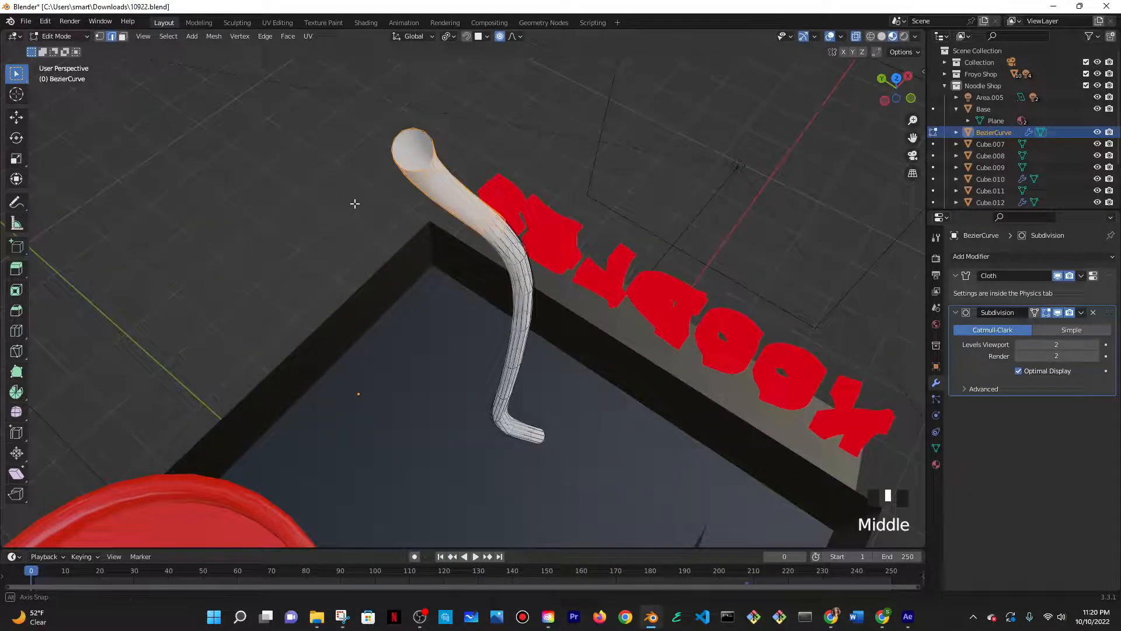
# - Examine the edge loops at both ends of the noodle mesh and return to Object Mode
pyautogui.click(424, 136)
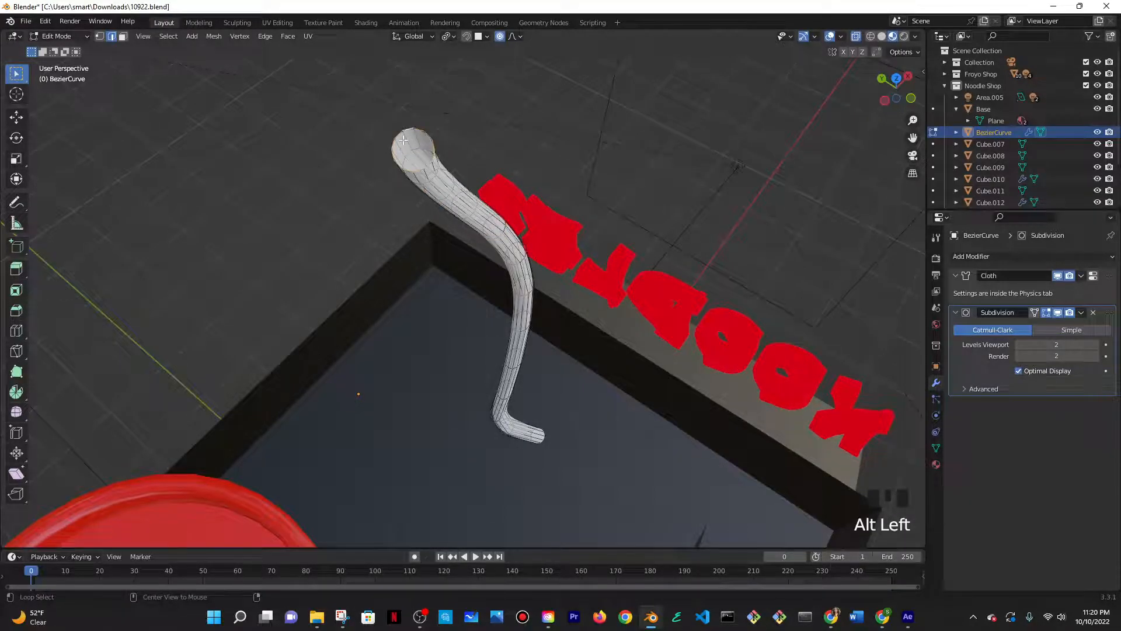
pyautogui.press('Tab')
pyautogui.moveTo(403, 140); pyautogui.dragTo(363, 175, button='middle')
pyautogui.press('Tab')
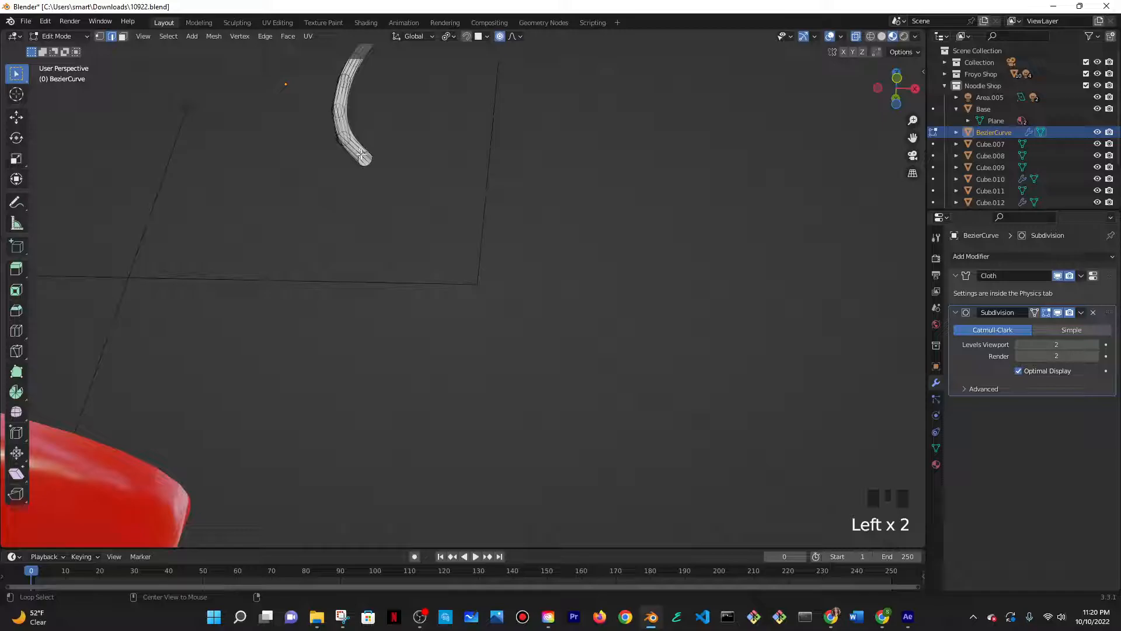
pyautogui.press('Tab')
pyautogui.moveTo(444, 156); pyautogui.dragTo(526, 274, button='middle')
pyautogui.scroll(-6, 490, 278)
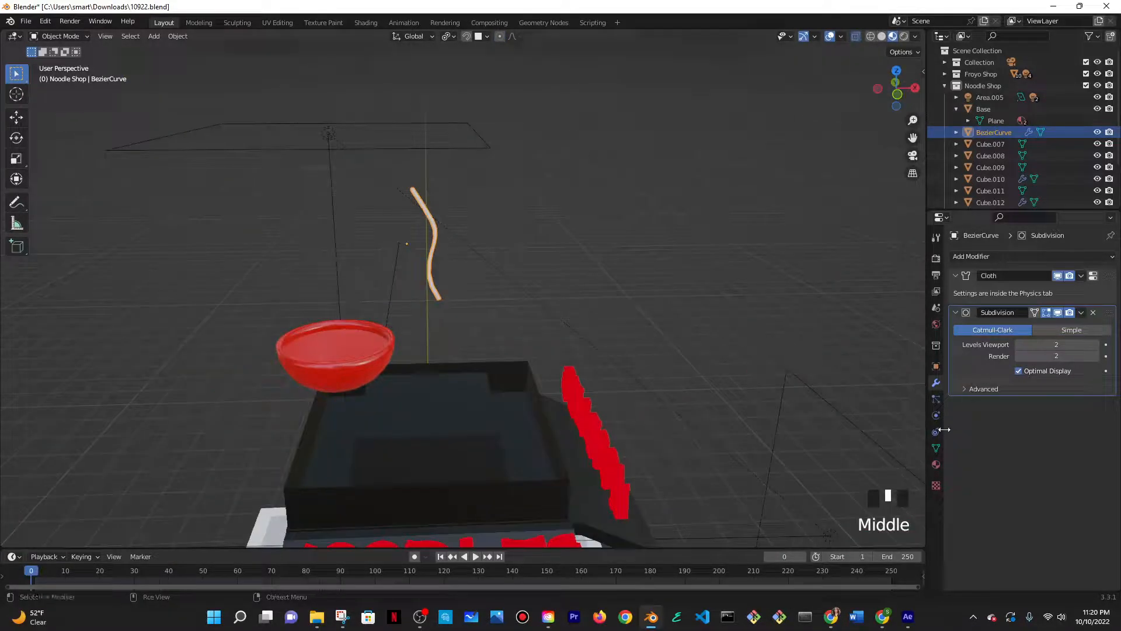
# - Go through the noodle's Cloth physics settings and set the damping Bending to 0
pyautogui.click(936, 464)
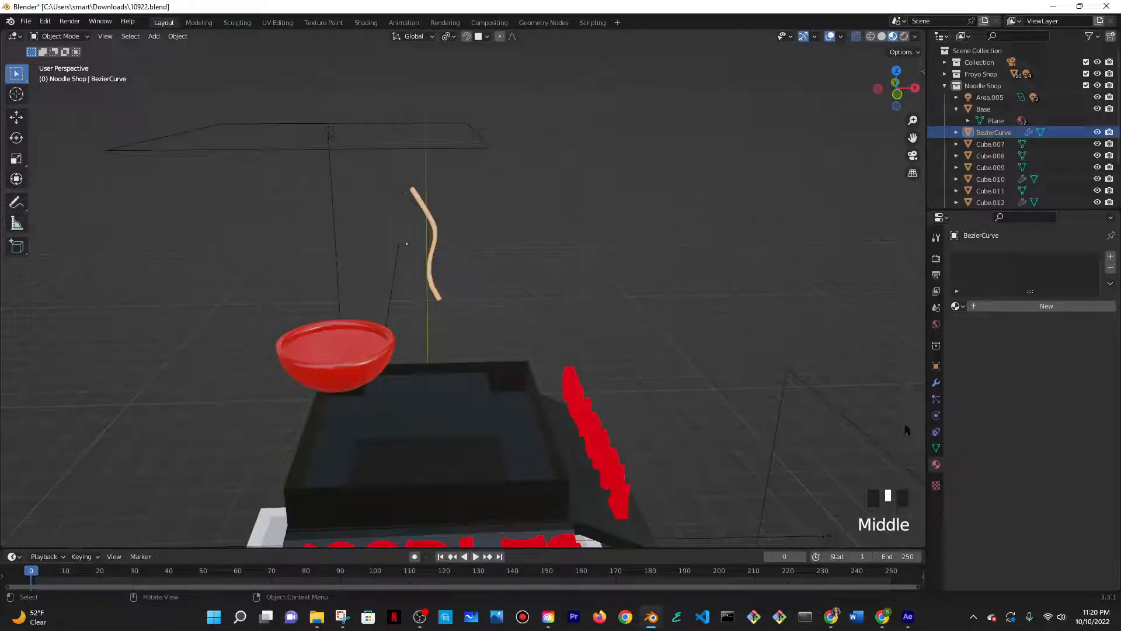
pyautogui.click(936, 382)
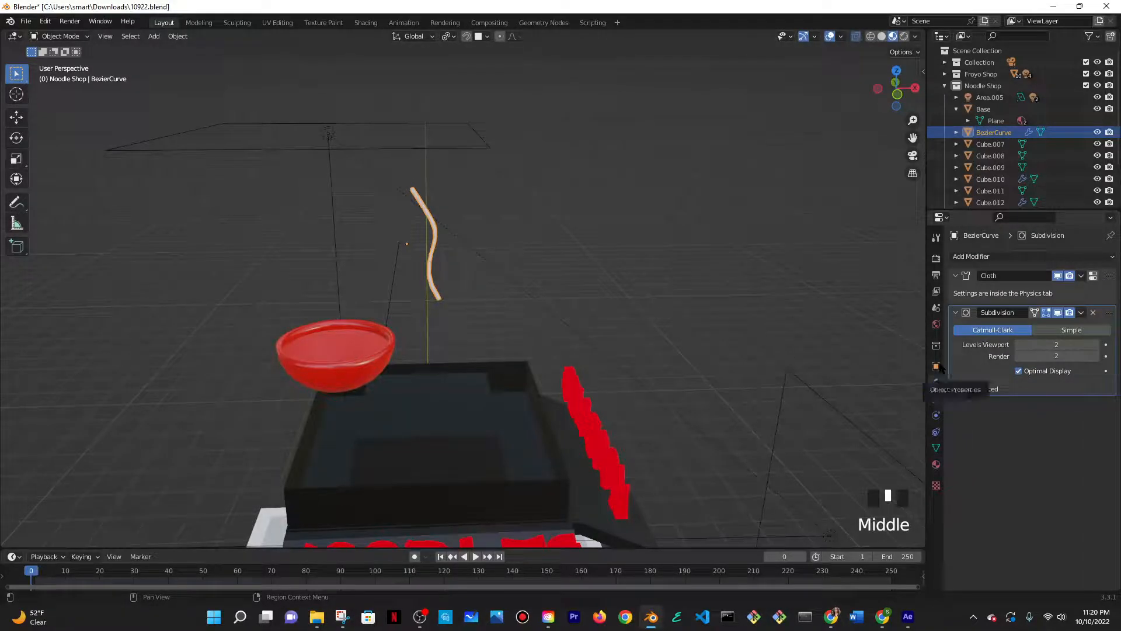
pyautogui.click(936, 415)
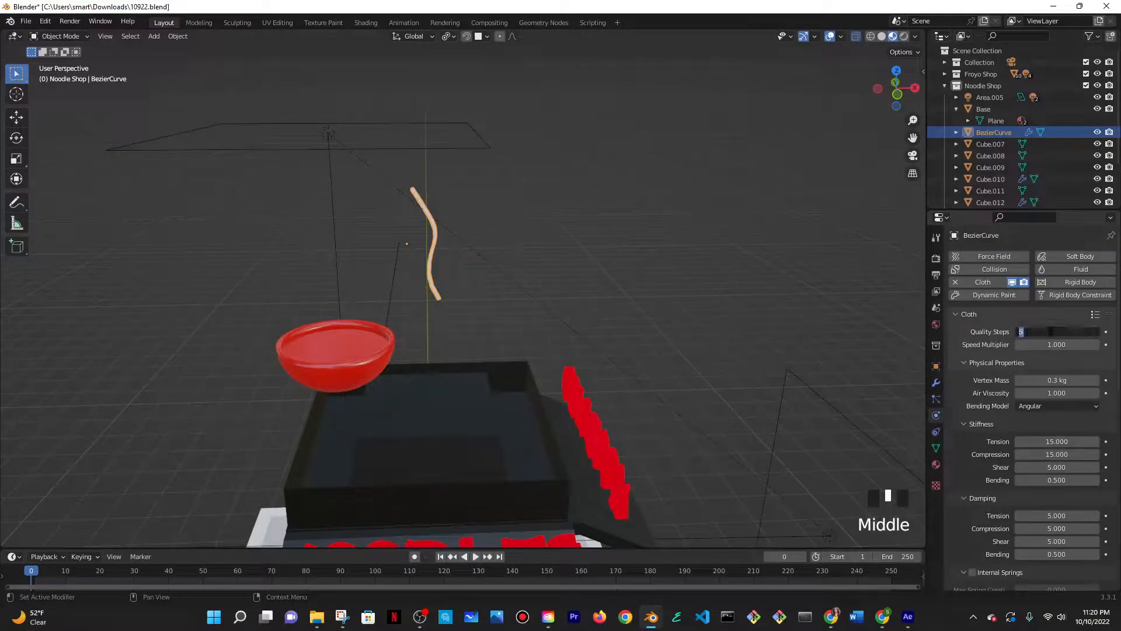
pyautogui.click(1066, 331)
pyautogui.scroll(-5, 1066, 350)
pyautogui.scroll(-6, 1008, 303)
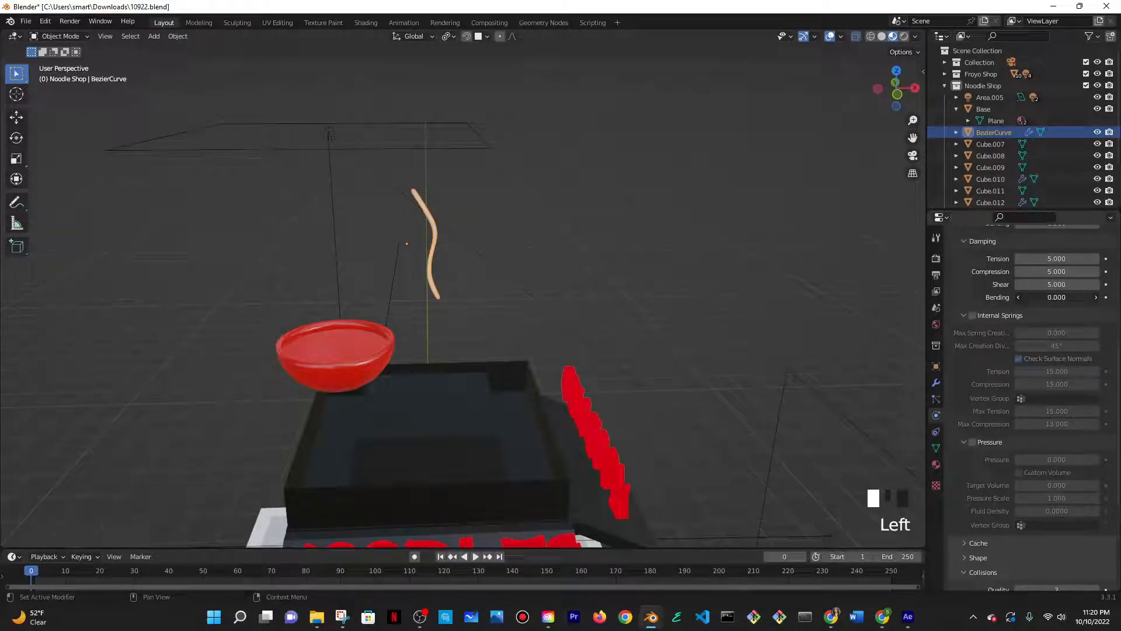
# - Set the noodle's damping Bending to 0.3 and play the cloth simulation to check how the noodle falls
pyautogui.scroll(-2, 1007, 325)
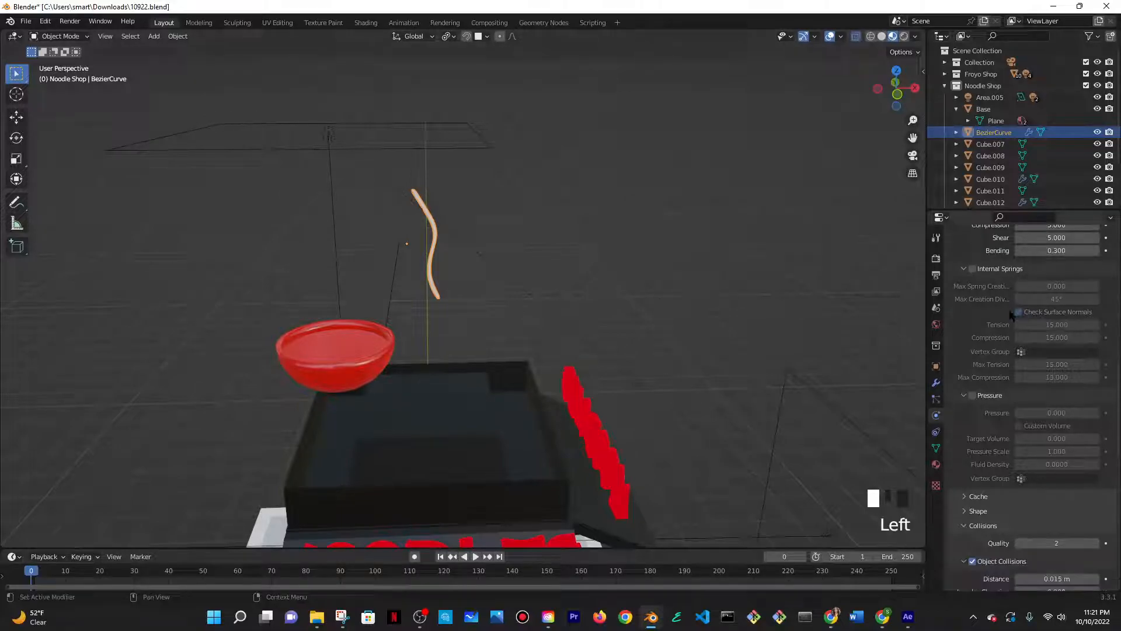
pyautogui.scroll(-6, 1012, 315)
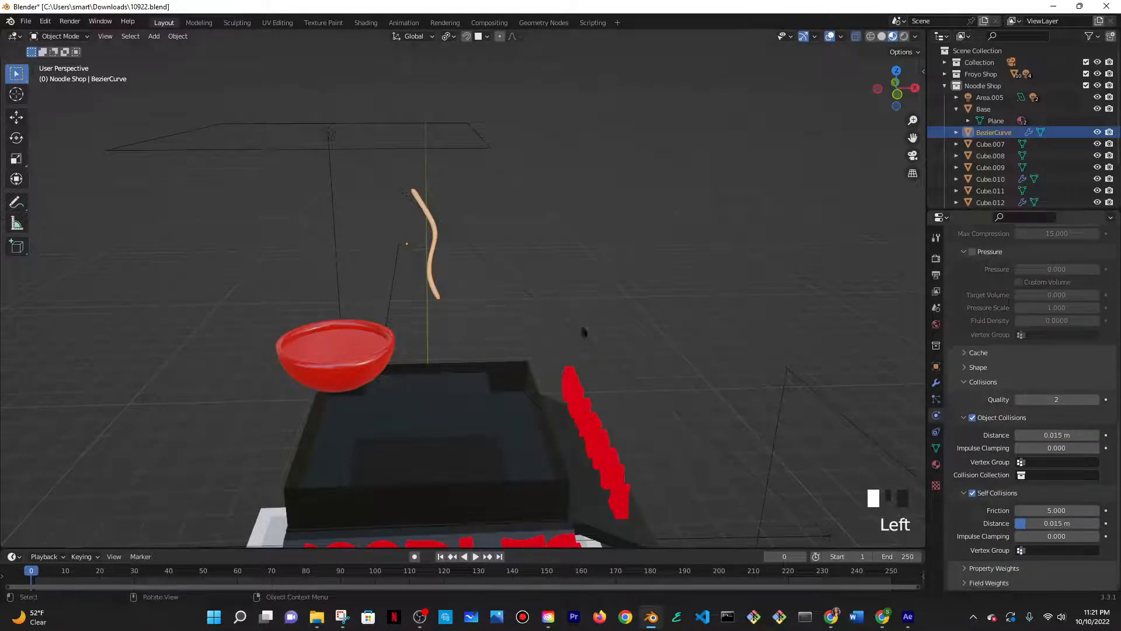
pyautogui.click(475, 557)
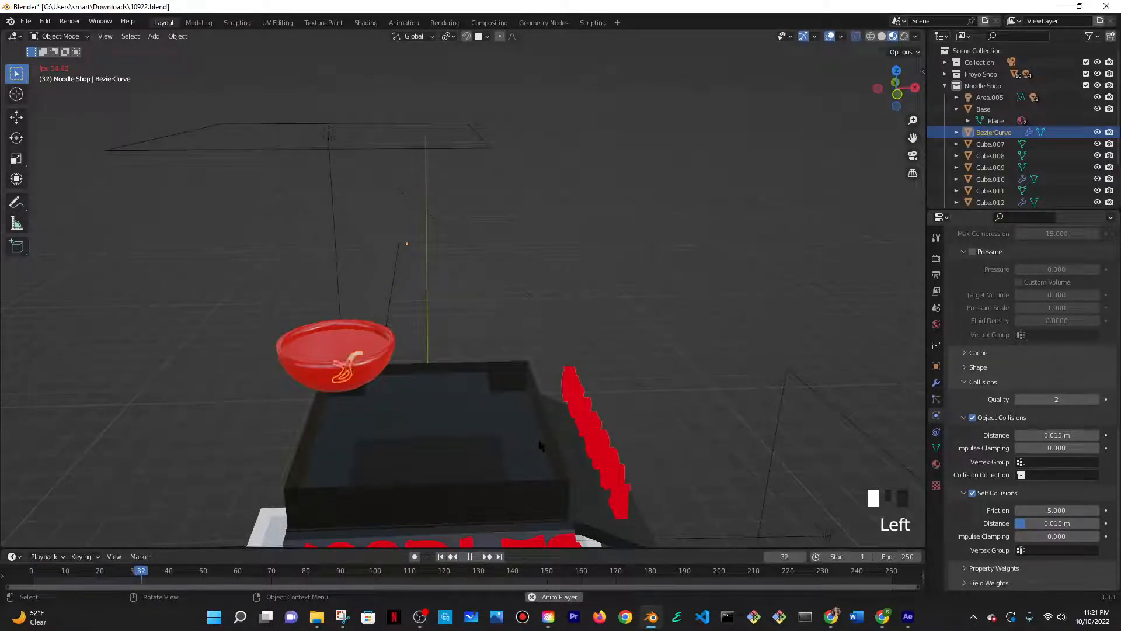
pyautogui.scroll(3, 332, 384)
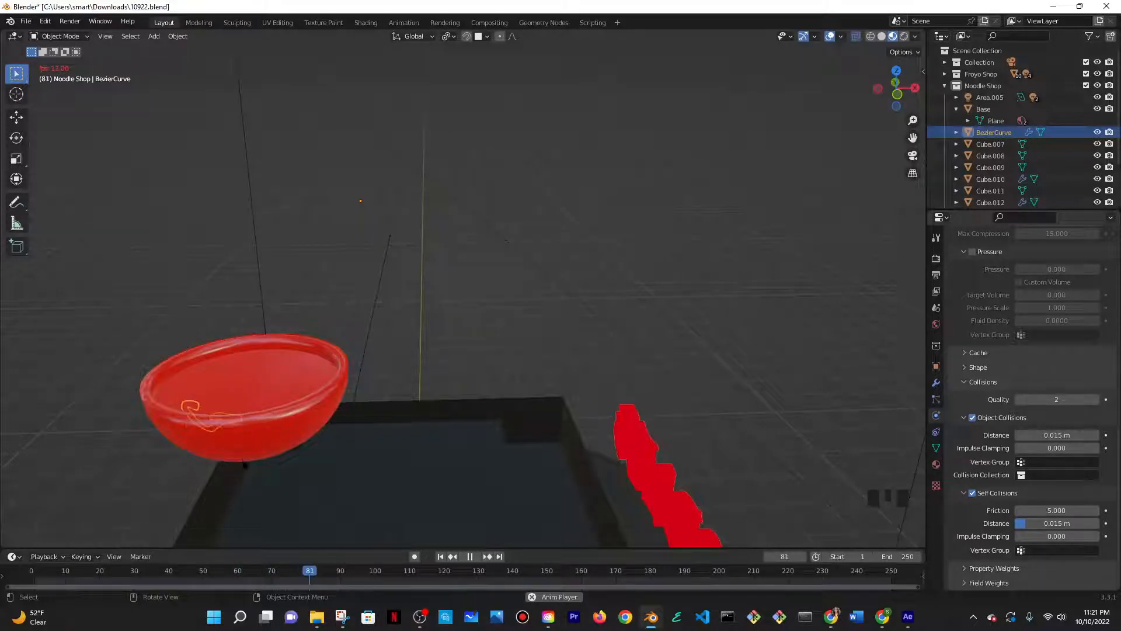
pyautogui.click(472, 557)
# - Try moving the bowl aside to expose the noodle at frame 162, and undo the move
pyautogui.click(265, 388)
pyautogui.press('g')
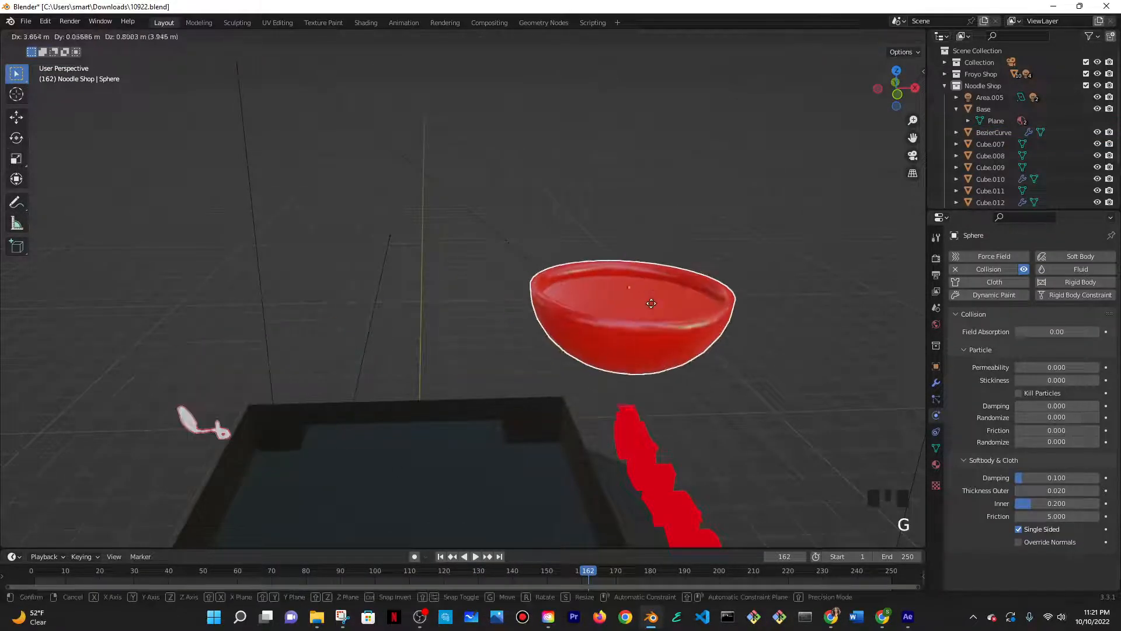
pyautogui.click(430, 309)
pyautogui.moveTo(325, 436); pyautogui.dragTo(409, 409, button='middle')
pyautogui.hotkey('ctrl', 'z')
pyautogui.hotkey('ctrl', 'z')
# - Enable Pressure in the noodle's Cloth physics settings and play the simulation up to about frame 68
pyautogui.scroll(-3, 976, 449)
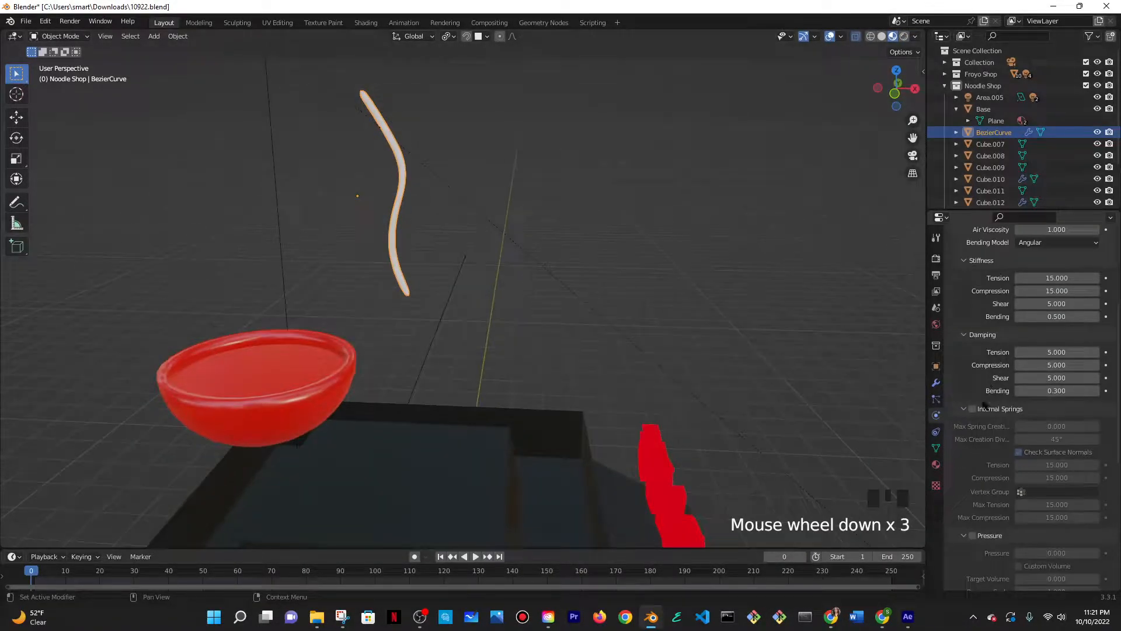
pyautogui.scroll(-3, 992, 364)
pyautogui.click(972, 349)
pyautogui.moveTo(639, 346); pyautogui.dragTo(648, 349, button='middle')
pyautogui.scroll(-2, 630, 338)
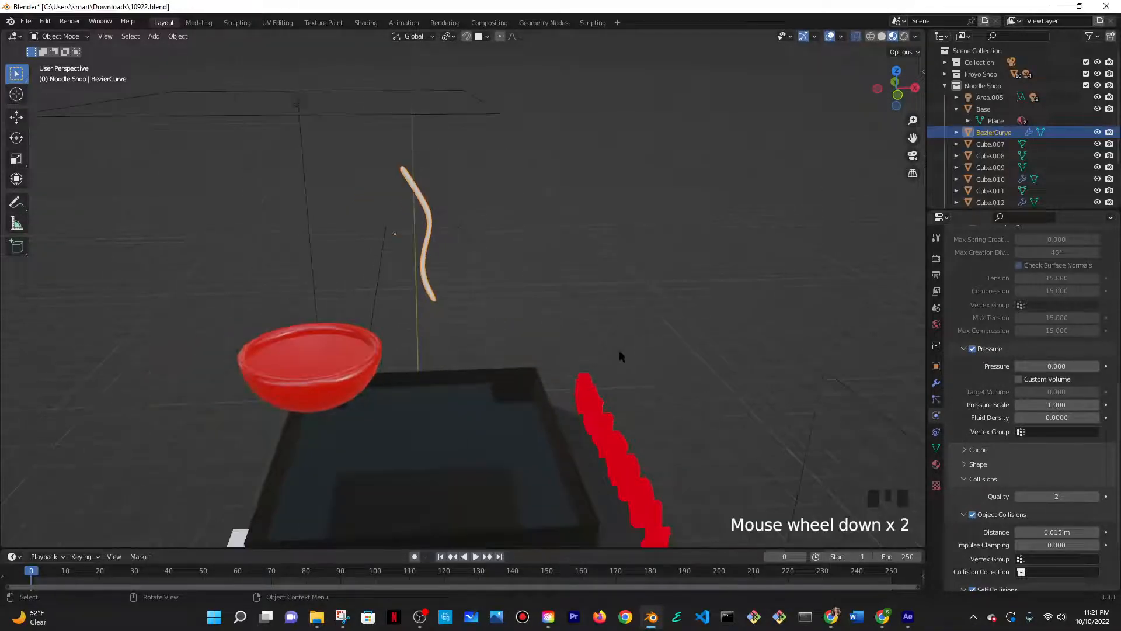
pyautogui.click(476, 557)
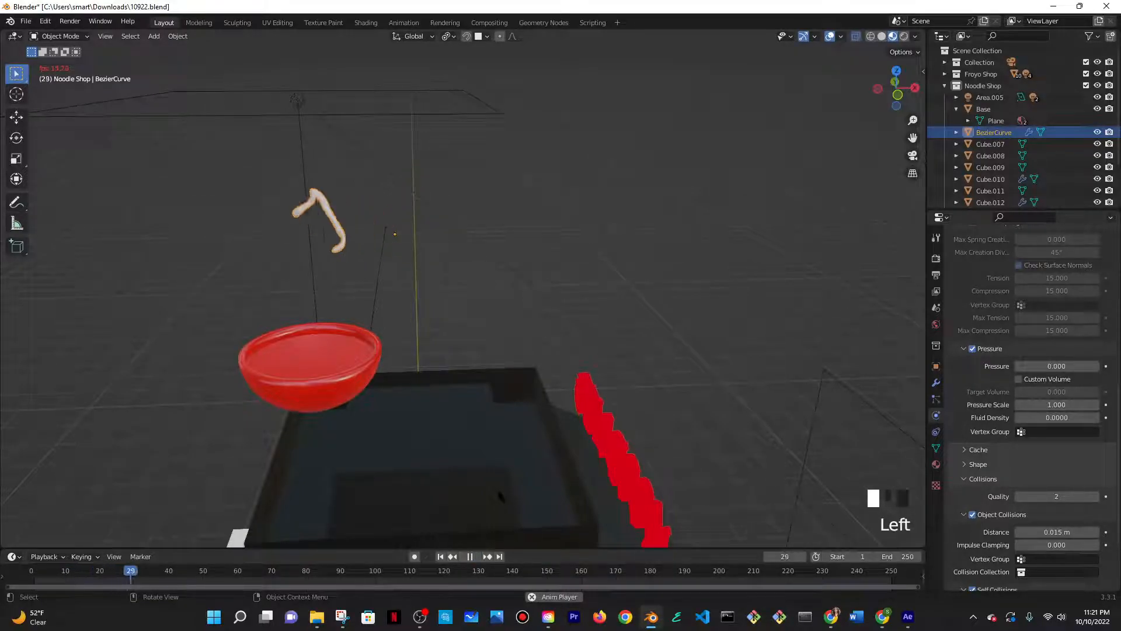
pyautogui.scroll(-5, 500, 496)
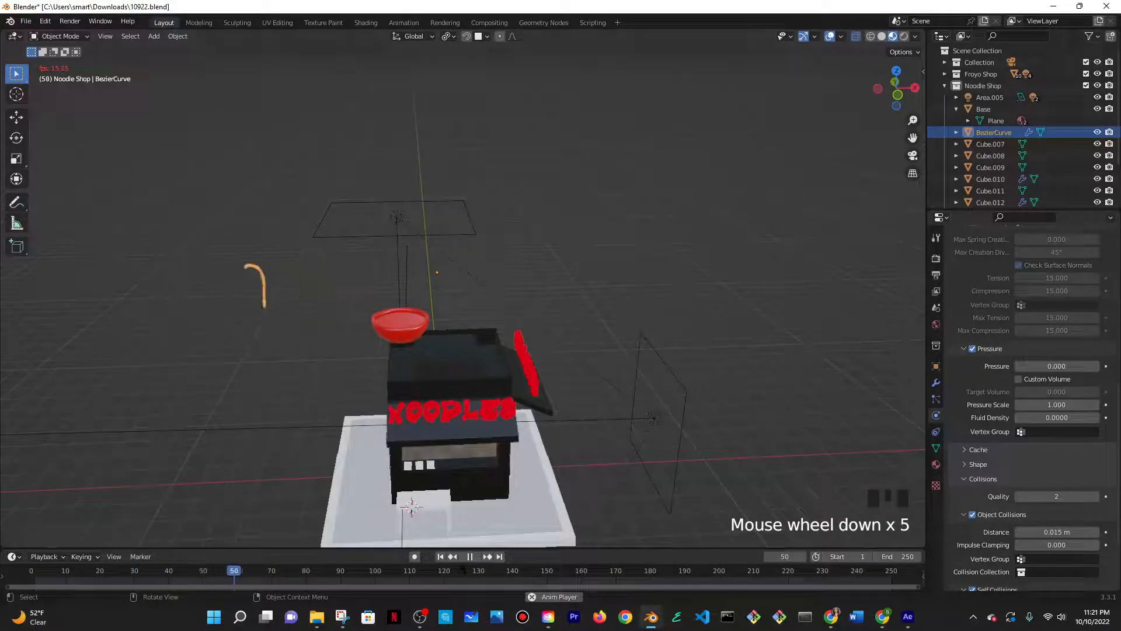
pyautogui.click(469, 557)
# - Save the file and examine the shape of the noodle that has landed beside the shop
pyautogui.hotkey('ctrl', 's')
pyautogui.scroll(5, 376, 366)
pyautogui.moveTo(376, 367)
pyautogui.mouseDown(button='middle')
pyautogui.moveTo(343, 370)
pyautogui.moveTo(491, 401)
pyautogui.moveTo(467, 403)
pyautogui.moveTo(412, 320)
pyautogui.moveTo(513, 320)
pyautogui.moveTo(444, 311)
pyautogui.moveTo(429, 340)
pyautogui.moveTo(481, 345)
pyautogui.moveTo(377, 345)
pyautogui.mouseUp(button='middle')
pyautogui.scroll(-5, 343, 370)
pyautogui.scroll(2, 467, 403)
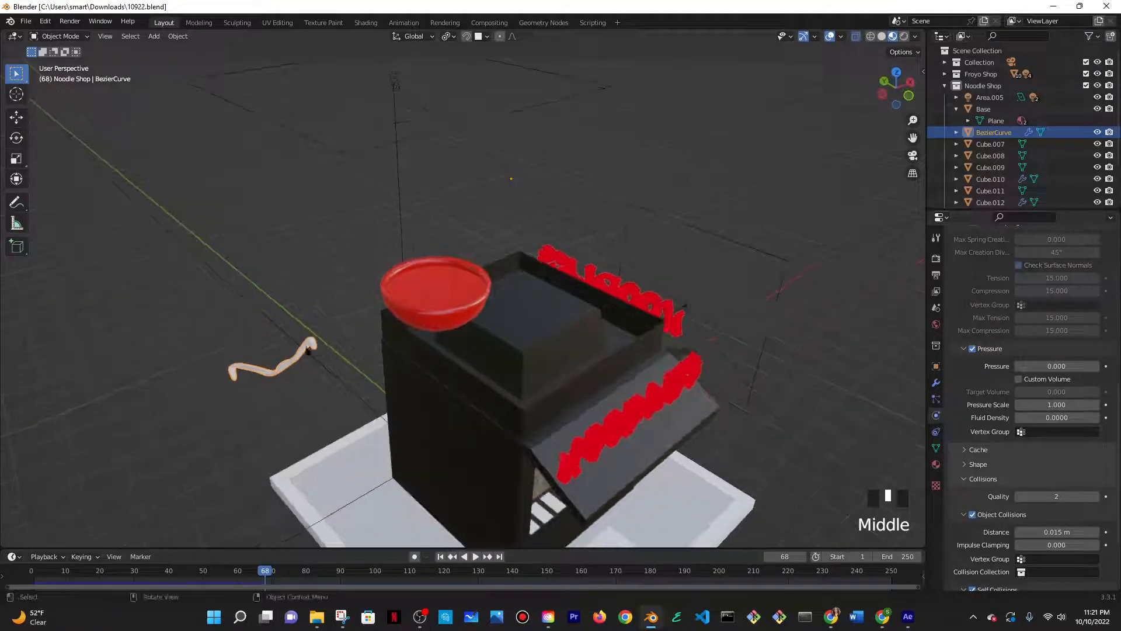
# - Duplicate the noodle in place and return the timeline to frame 0
pyautogui.moveTo(298, 352); pyautogui.dragTo(286, 327, button='middle')
pyautogui.hotkey('shift', 'd')
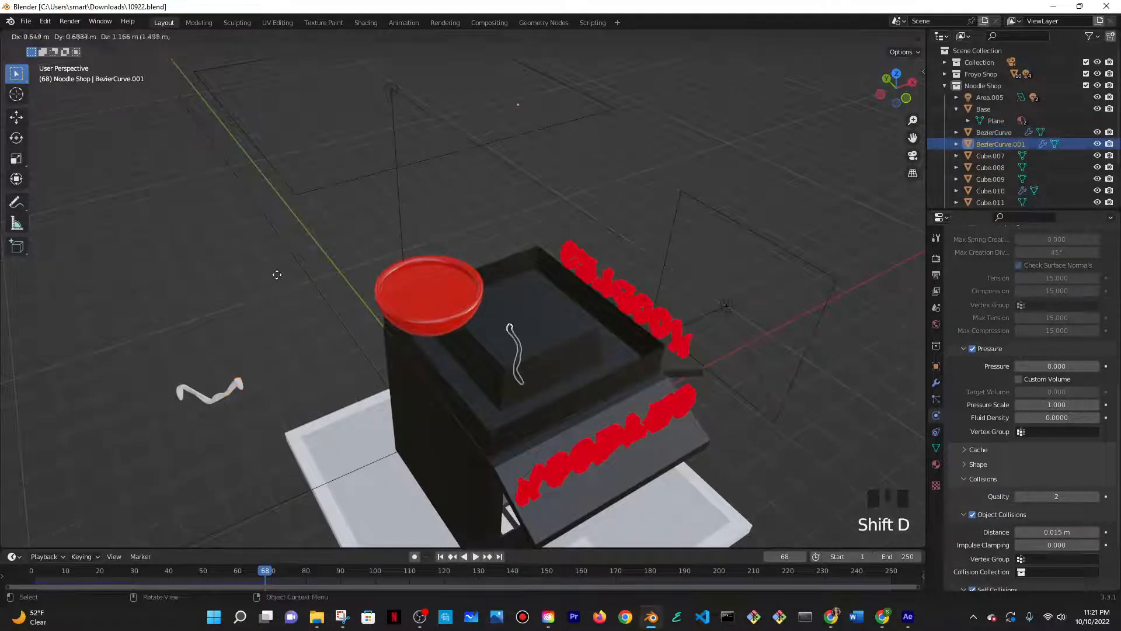
pyautogui.rightClick(367, 313)
pyautogui.moveTo(562, 337)
pyautogui.mouseDown(button='middle')
pyautogui.moveTo(542, 334)
pyautogui.moveTo(548, 325)
pyautogui.mouseUp(button='middle')
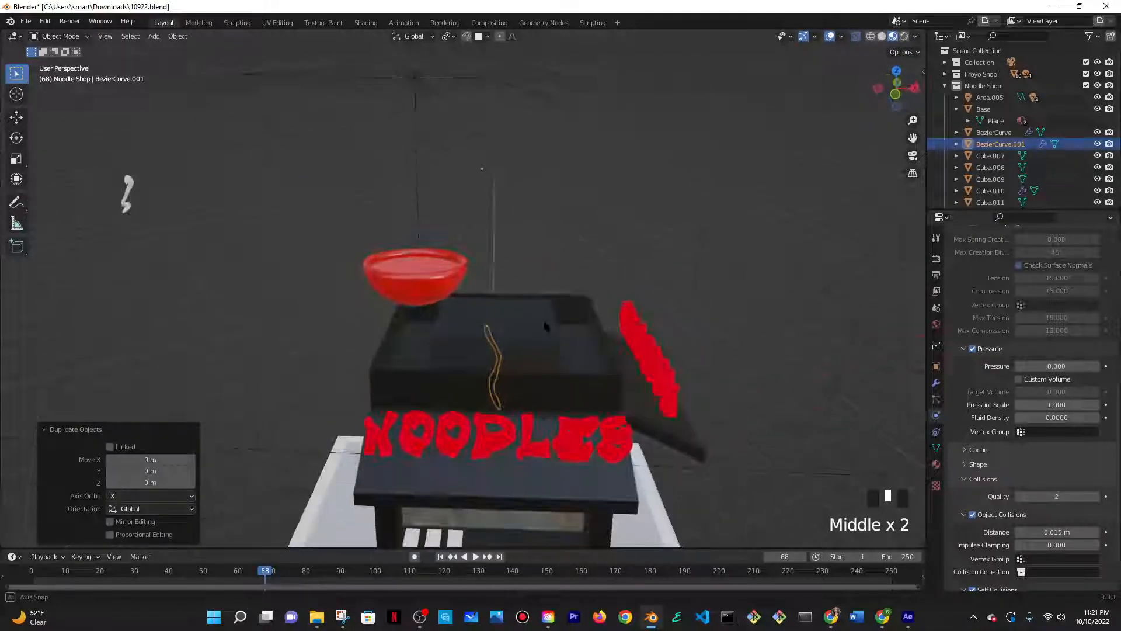
pyautogui.click(817, 497)
pyautogui.scroll(-7, 778, 340)
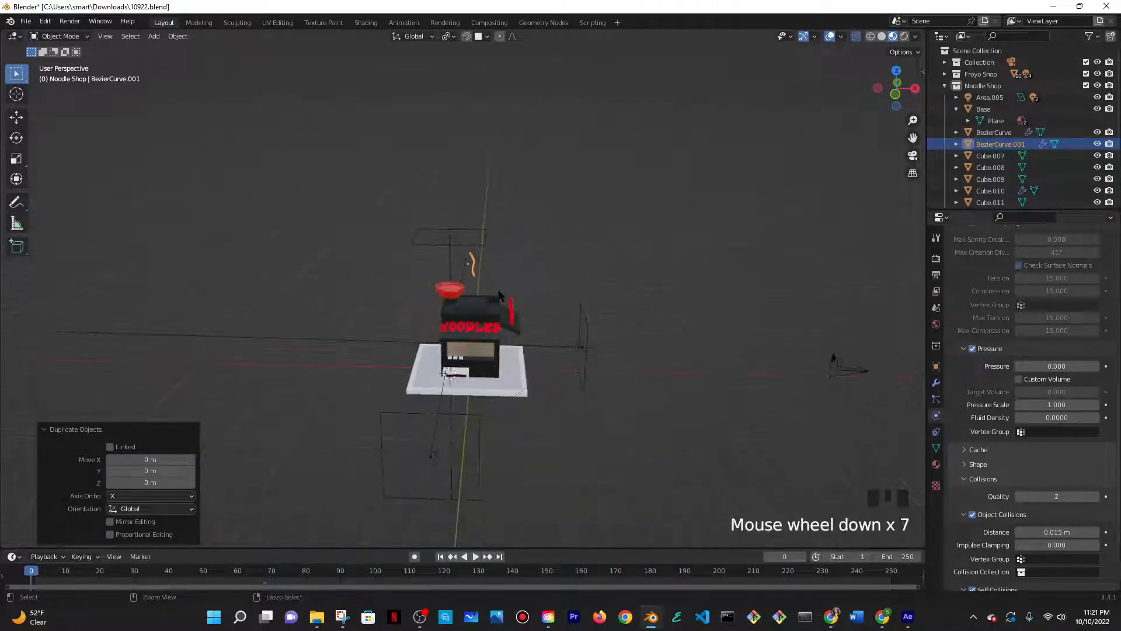
# - Undo the noodle duplication and the activation of cloth Pressure
pyautogui.hotkey('ctrl', 'z')
pyautogui.hotkey('ctrl', 'z')
pyautogui.hotkey('ctrl', 'z')
pyautogui.hotkey('ctrl', 'z')
pyautogui.scroll(5, 496, 286)
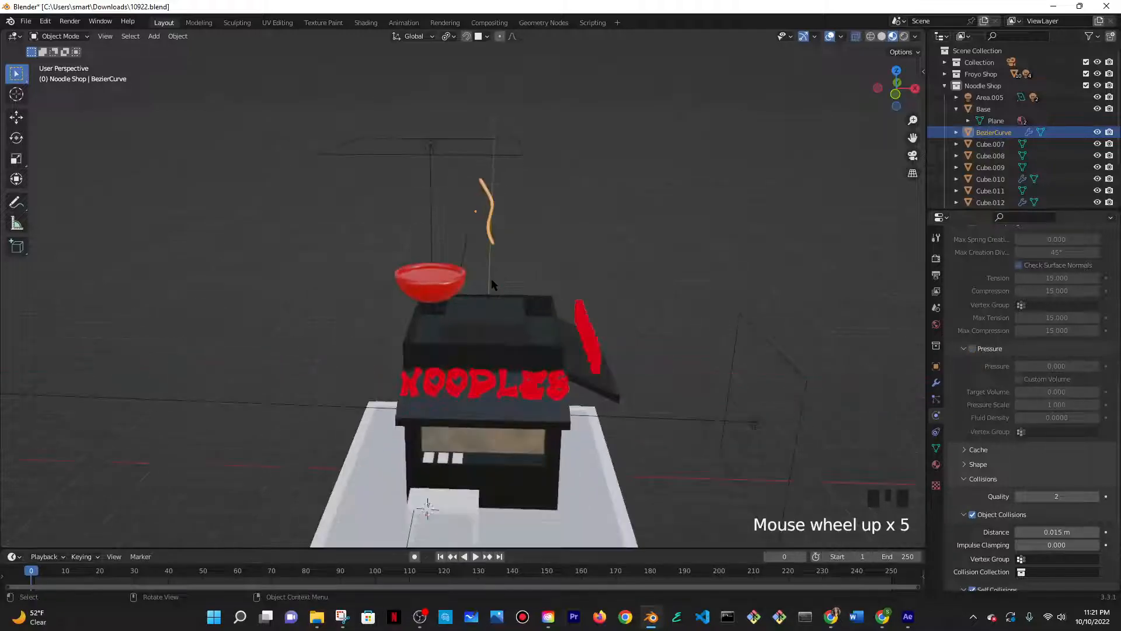
pyautogui.scroll(4, 501, 266)
pyautogui.scroll(-3, 501, 265)
pyautogui.keyDown('shift'); pyautogui.moveTo(501, 266); pyautogui.dragTo(467, 288, button='middle'); pyautogui.keyUp('shift')
# - Enable the noodle's cloth Pressure with a Pressure Scale of 2.9 and play the simulation to test it
pyautogui.click(973, 349)
pyautogui.scroll(-2, 1046, 362)
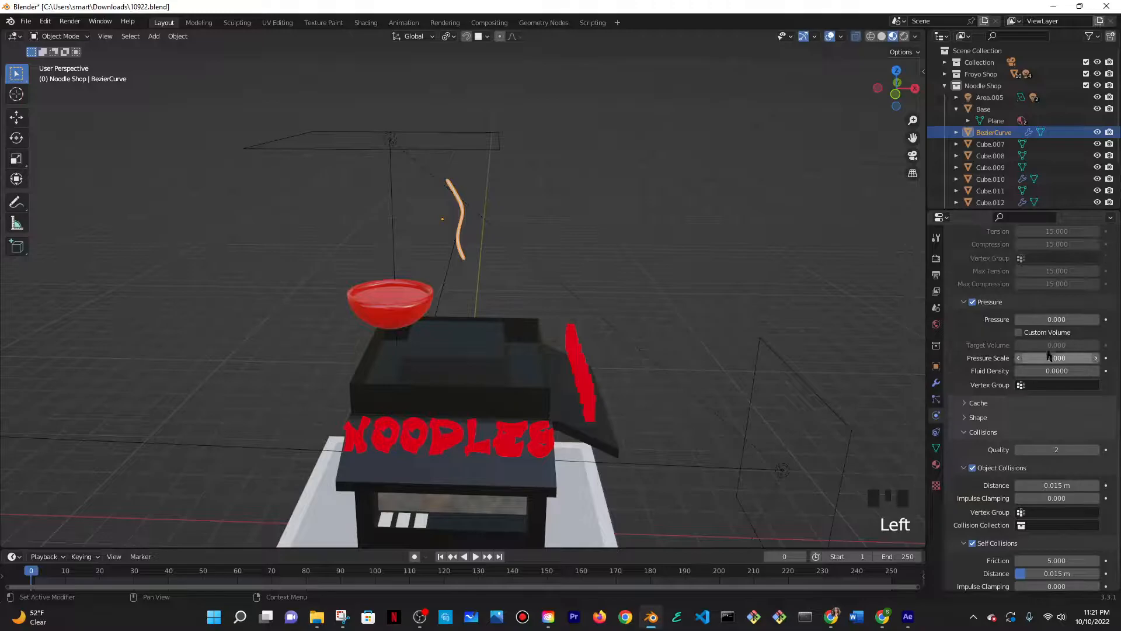
pyautogui.moveTo(1051, 354); pyautogui.dragTo(1107, 355)
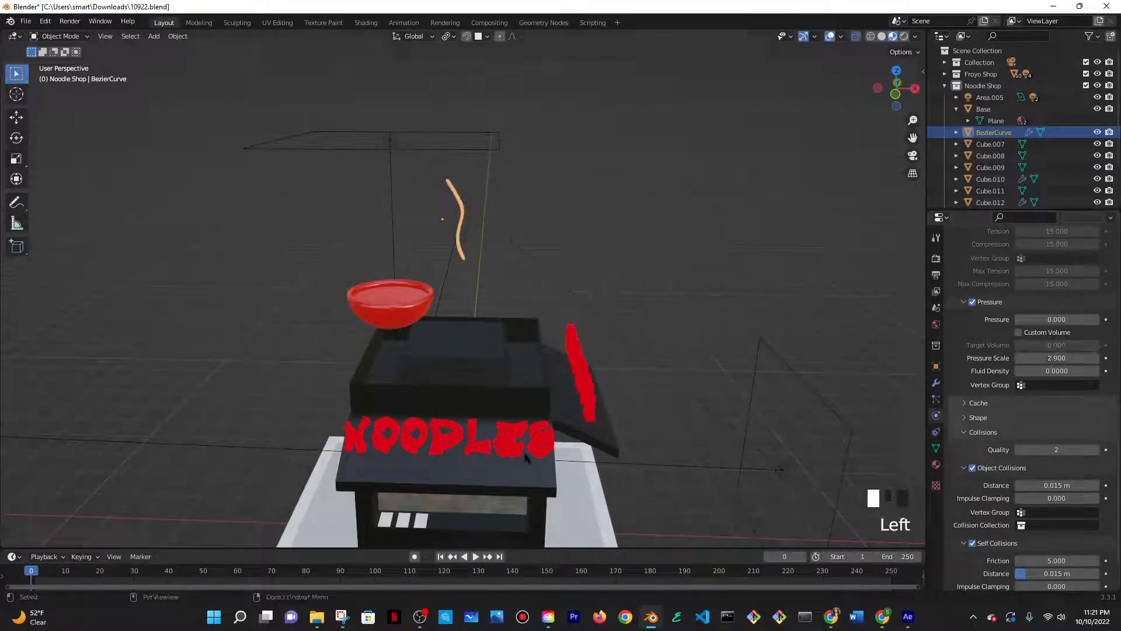
pyautogui.click(476, 556)
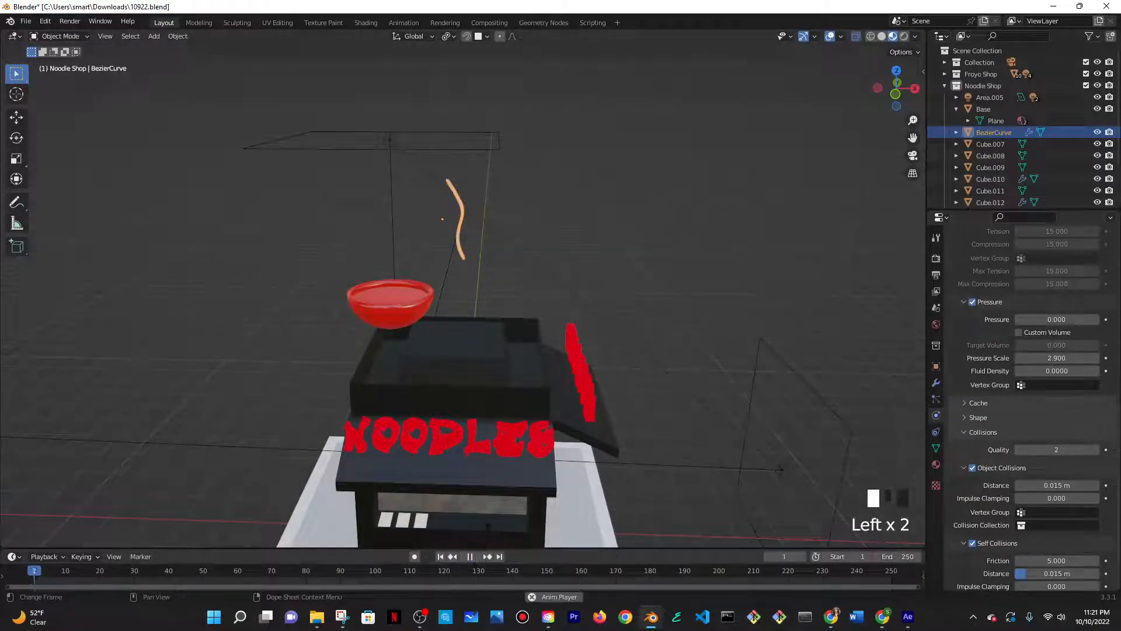
pyautogui.click(469, 556)
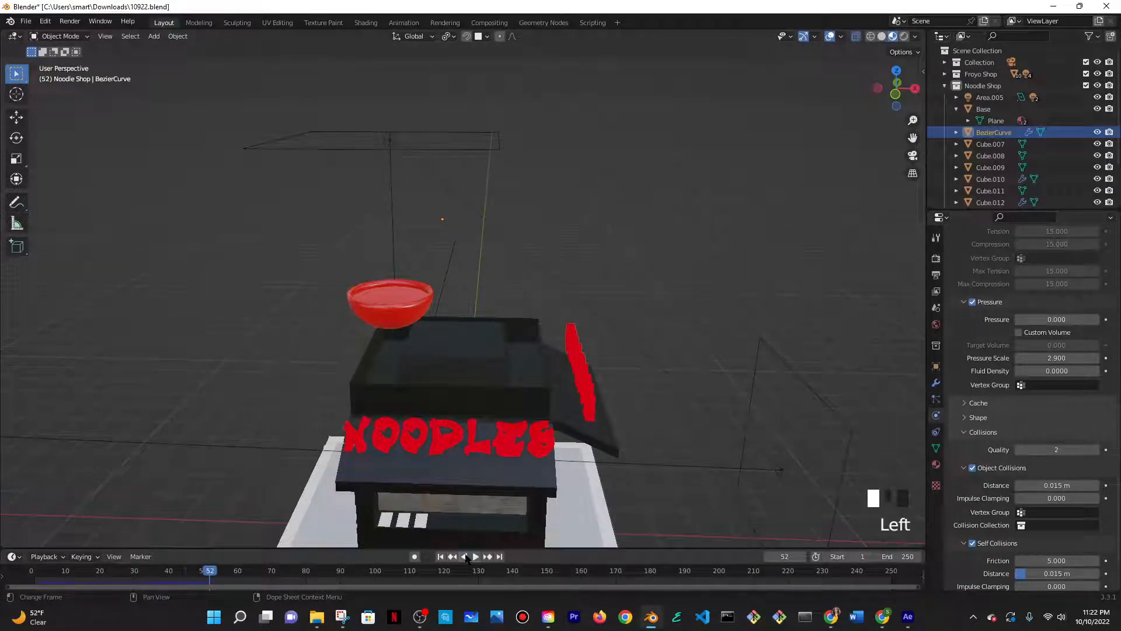
# - Set the noodle's Pressure Scale to 1 and Pressure to 0.9, and replay the simulation from the start
pyautogui.click(1061, 361)
pyautogui.moveTo(1074, 318); pyautogui.dragTo(1100, 319)
pyautogui.click(782, 557)
pyautogui.press('space')
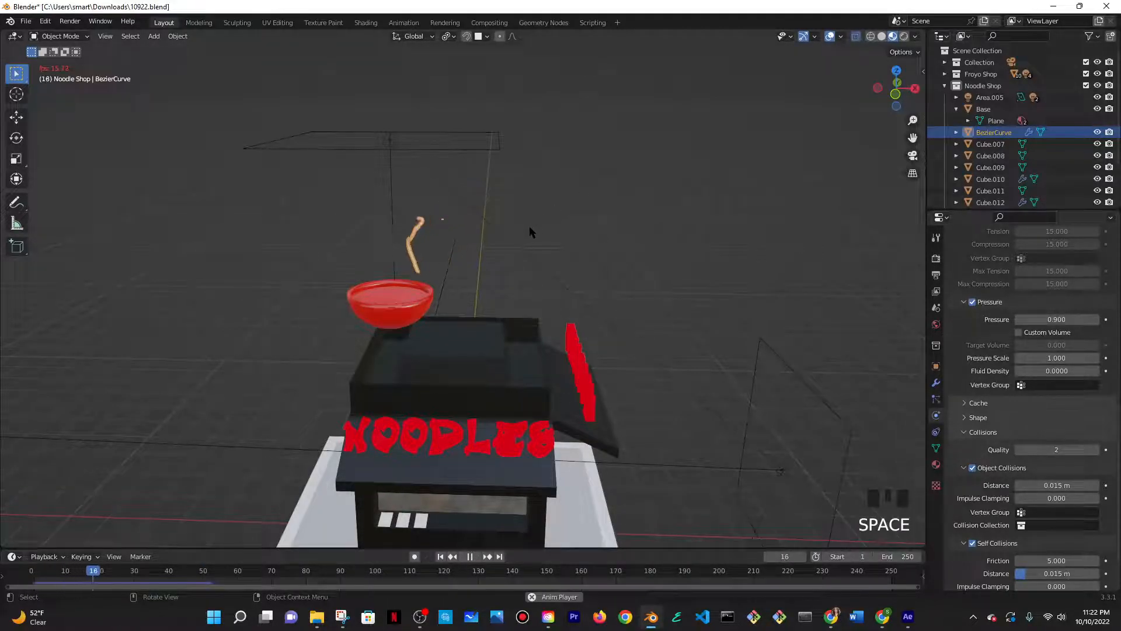
pyautogui.scroll(-3, 444, 301)
pyautogui.scroll(3, 444, 301)
# - Set the noodle's cloth Pressure to 2 and replay the simulation from frame 1
pyautogui.click(1054, 319)
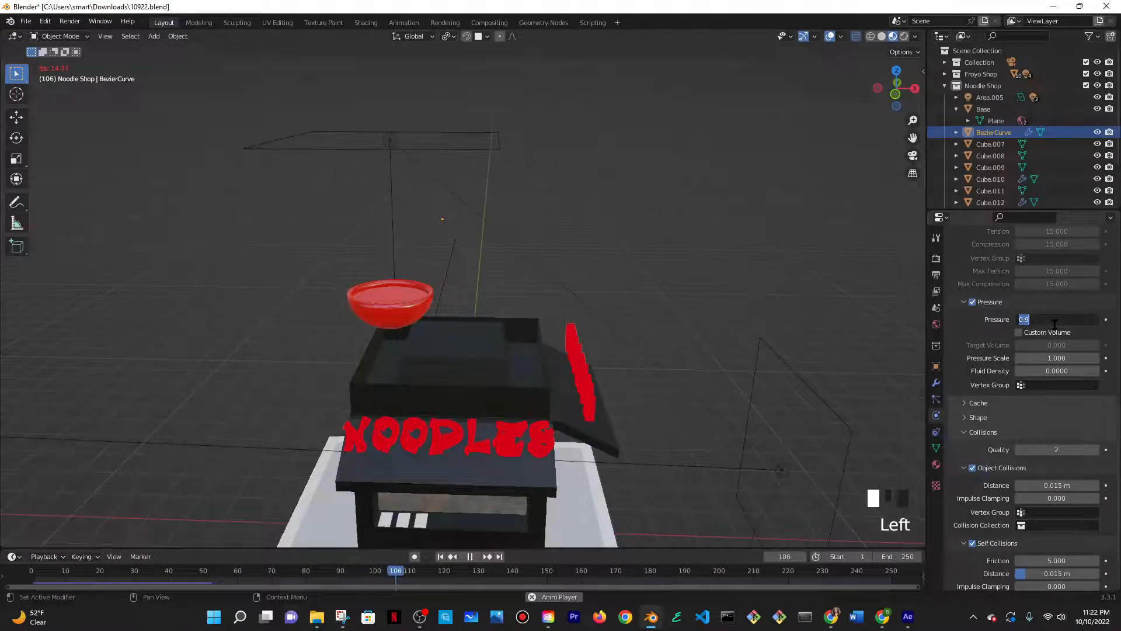
pyautogui.write('2')
pyautogui.press('Return')
pyautogui.click(470, 556)
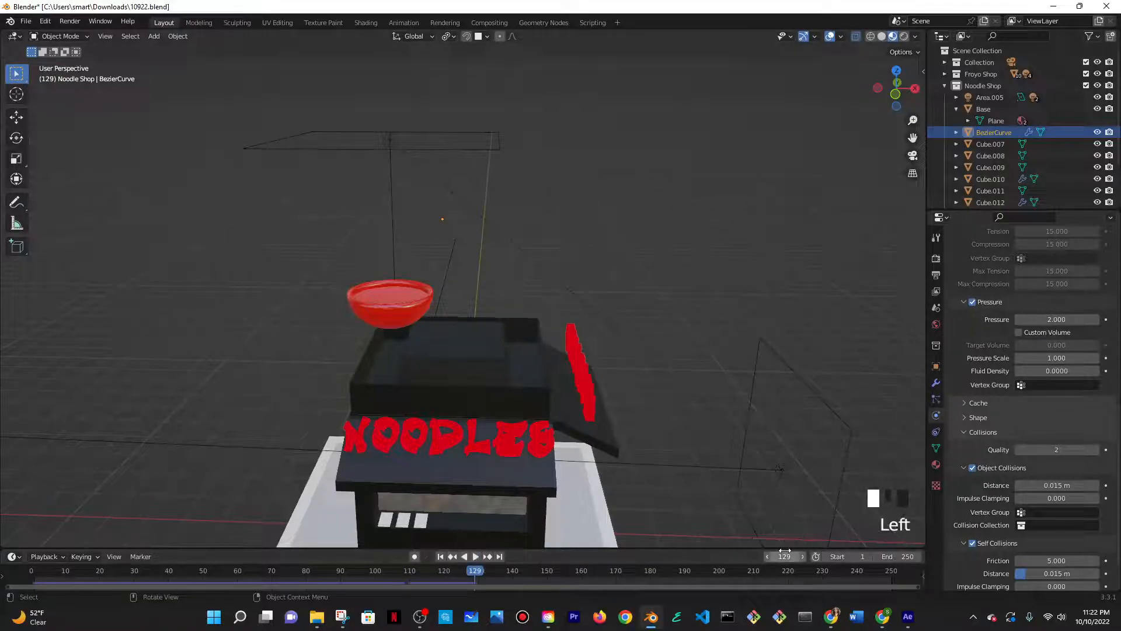
pyautogui.write('1')
pyautogui.press('Return')
pyautogui.press('space')
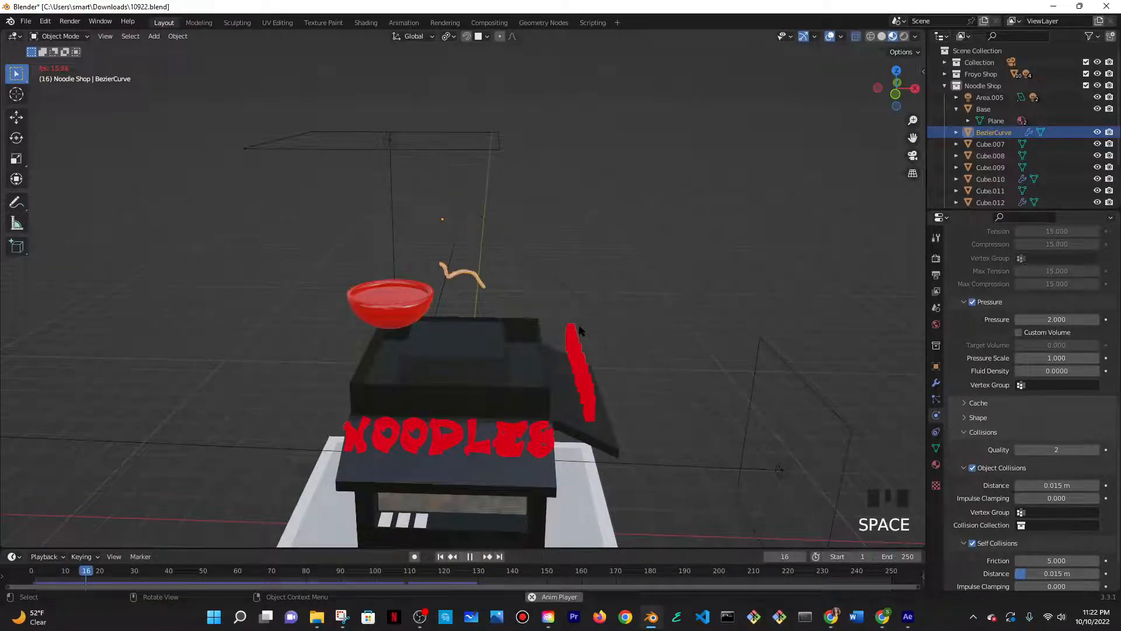
# - Centre the bowl over the shop roof by moving it along X, about -0.67 m along Y and about 0.09 m more along X
pyautogui.click(390, 301)
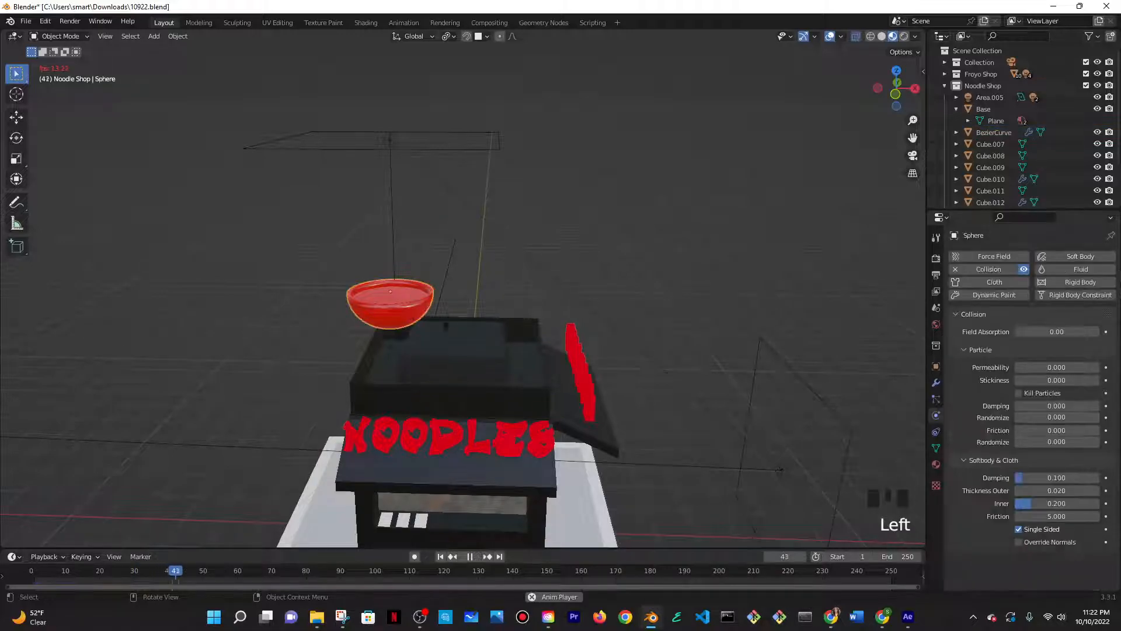
pyautogui.press('g')
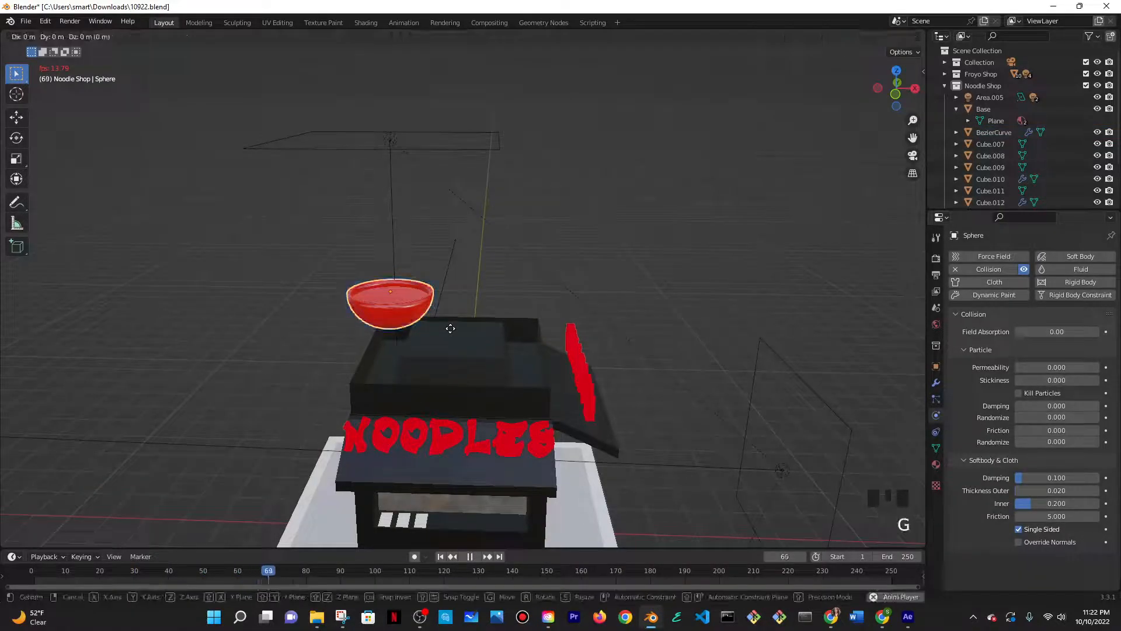
pyautogui.press('x')
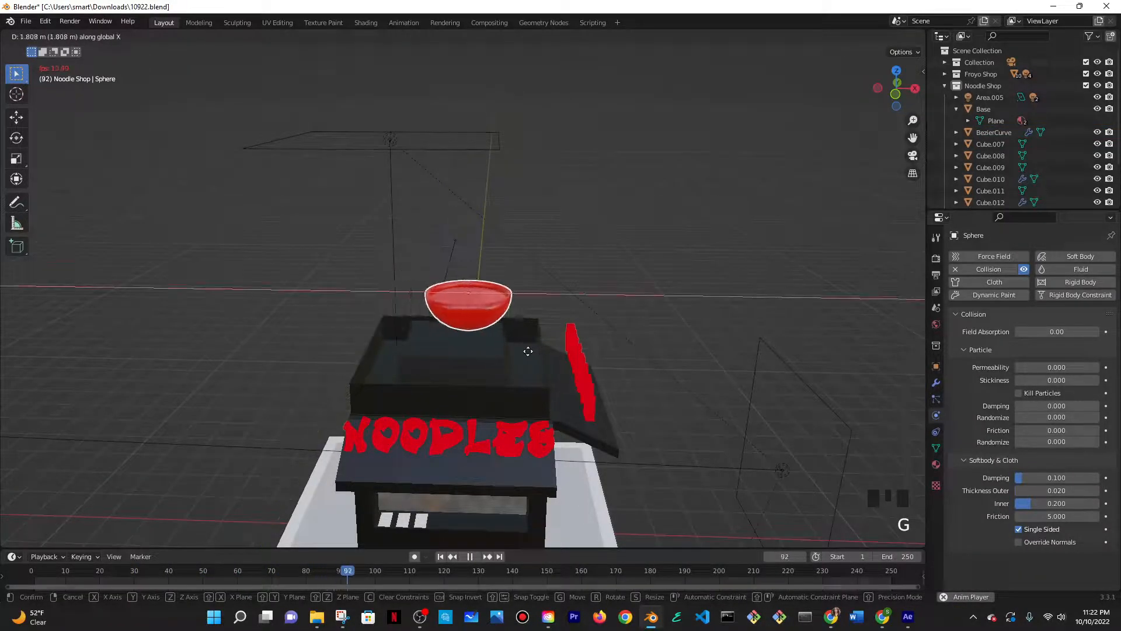
pyautogui.click(508, 350)
pyautogui.moveTo(508, 350); pyautogui.dragTo(506, 431, button='middle')
pyautogui.press('g')
pyautogui.press('y')
pyautogui.click(503, 459)
pyautogui.press('g')
pyautogui.press('x')
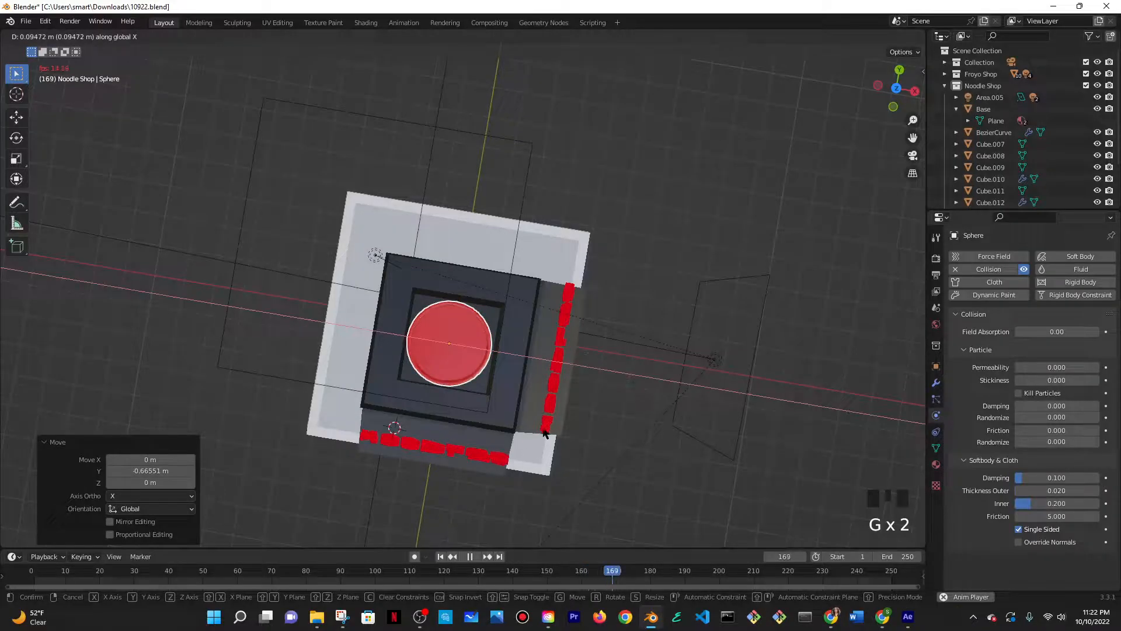
pyautogui.click(541, 436)
pyautogui.moveTo(541, 435); pyautogui.dragTo(759, 526, button='middle')
# - Replay the simulation from the start with the bowl in view and pause it at about frame 46
pyautogui.scroll(-4, 759, 525)
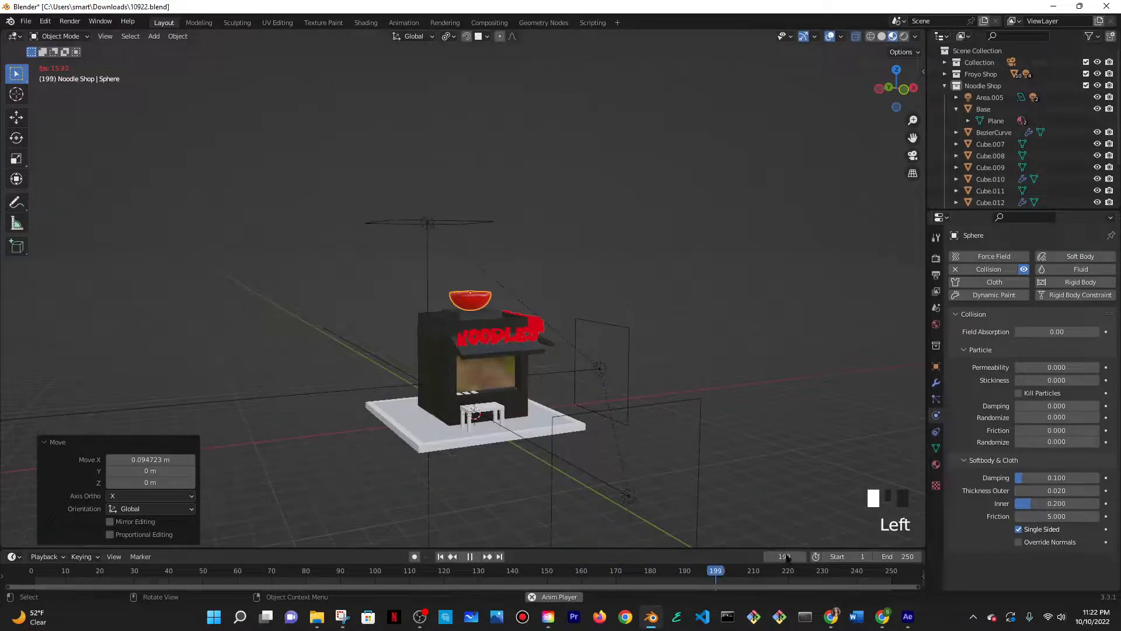
pyautogui.click(792, 557)
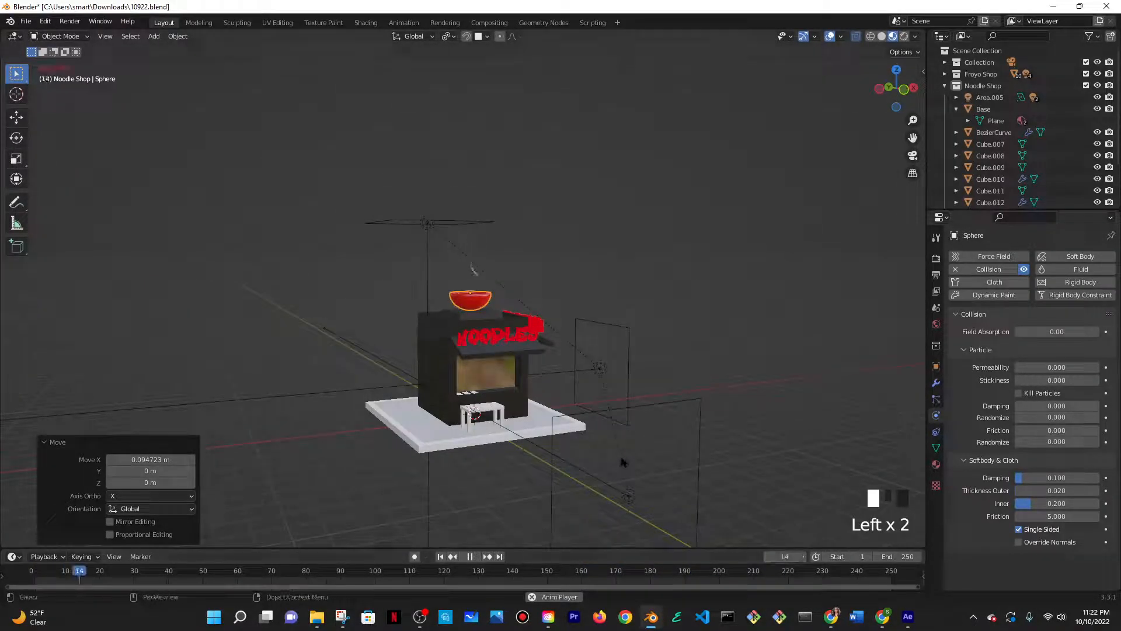
pyautogui.moveTo(583, 443); pyautogui.dragTo(572, 471, button='middle')
pyautogui.scroll(6, 572, 471)
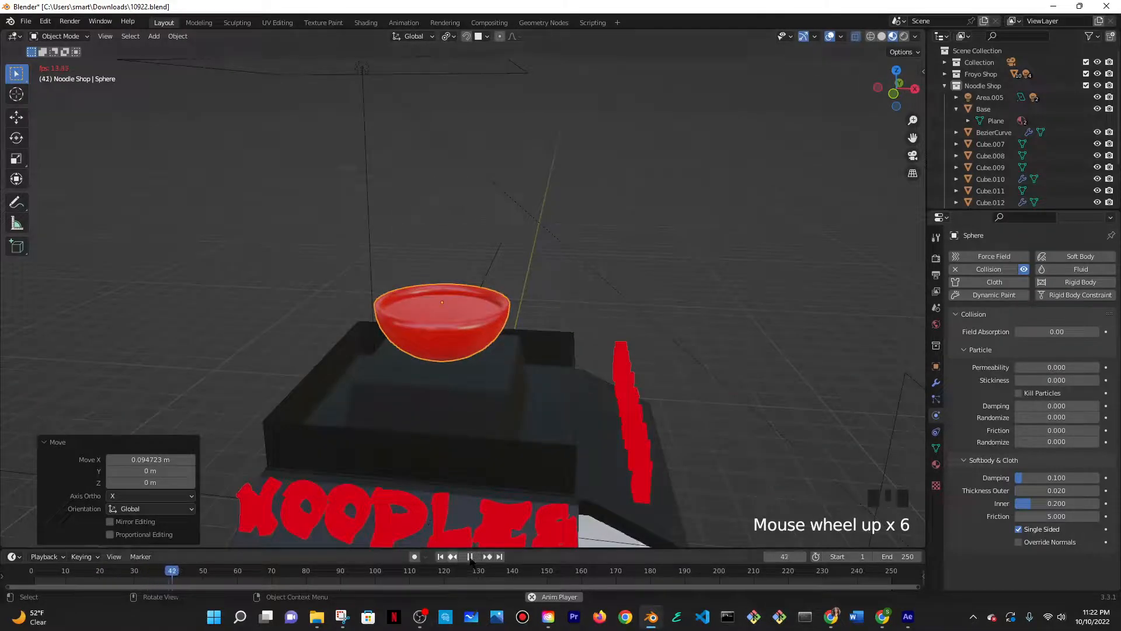
pyautogui.click(471, 557)
# - Hide the bowl and select the fallen noodle above the shop roof
pyautogui.moveTo(464, 344); pyautogui.dragTo(485, 299, button='middle')
pyautogui.scroll(3, 463, 338)
pyautogui.press('h')
pyautogui.moveTo(492, 338); pyautogui.dragTo(489, 393, button='middle')
pyautogui.click(496, 393)
pyautogui.scroll(3, 473, 380)
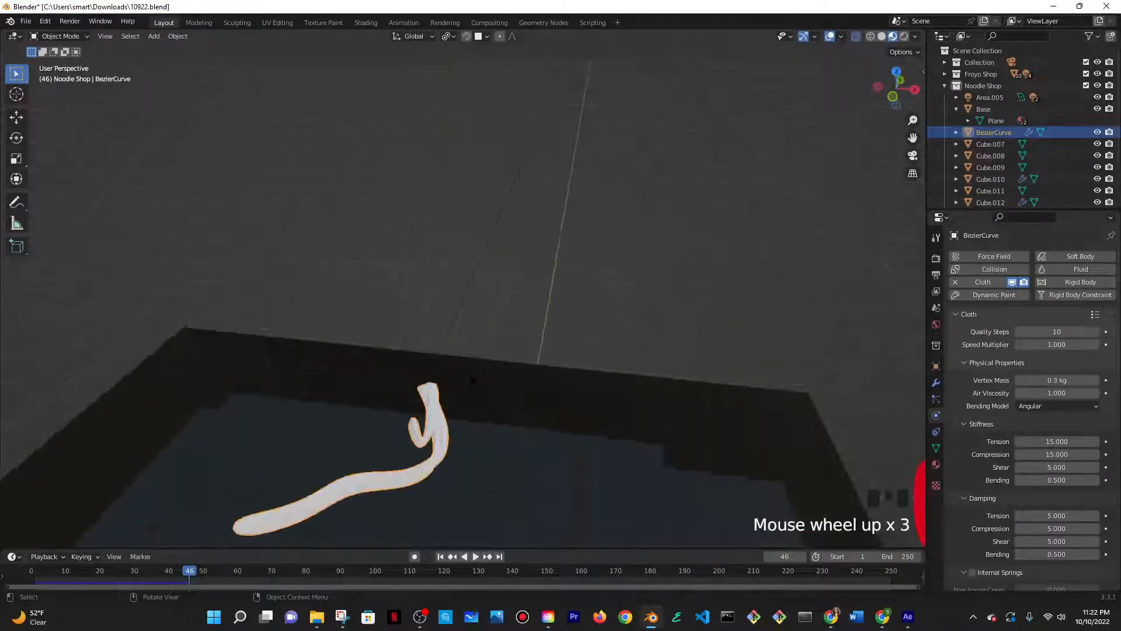
# - Apply Shade Smooth to the fallen noodle and inspect its surface
pyautogui.rightClick(420, 418)
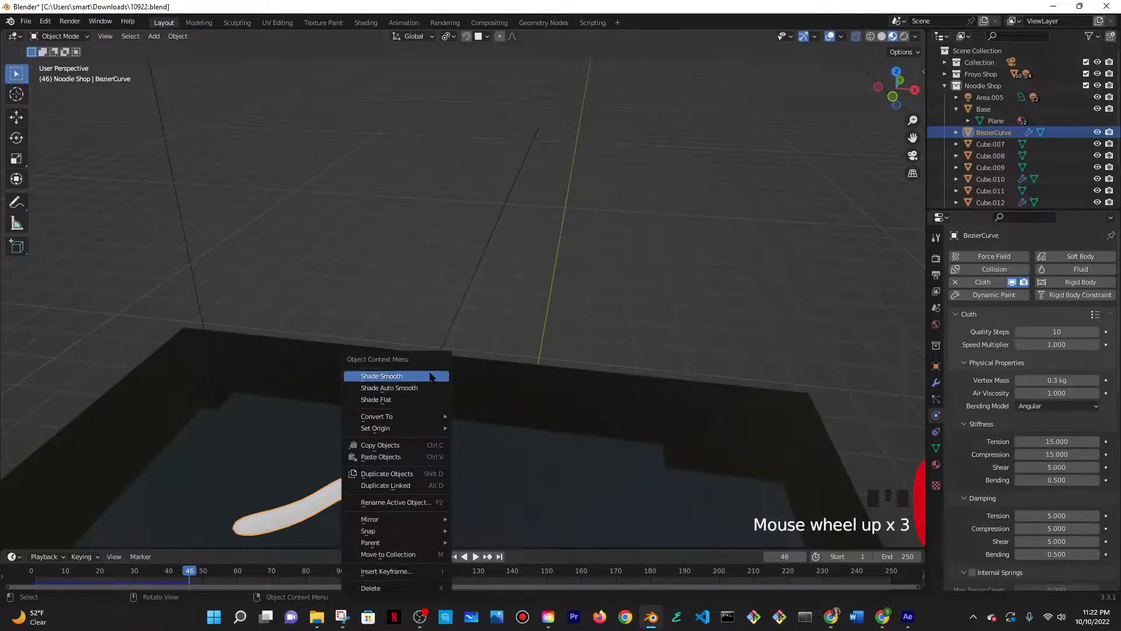
pyautogui.click(394, 374)
pyautogui.moveTo(476, 428); pyautogui.dragTo(443, 376, button='middle')
pyautogui.scroll(2, 522, 395)
pyautogui.scroll(-3, 554, 376)
pyautogui.scroll(-2, 493, 384)
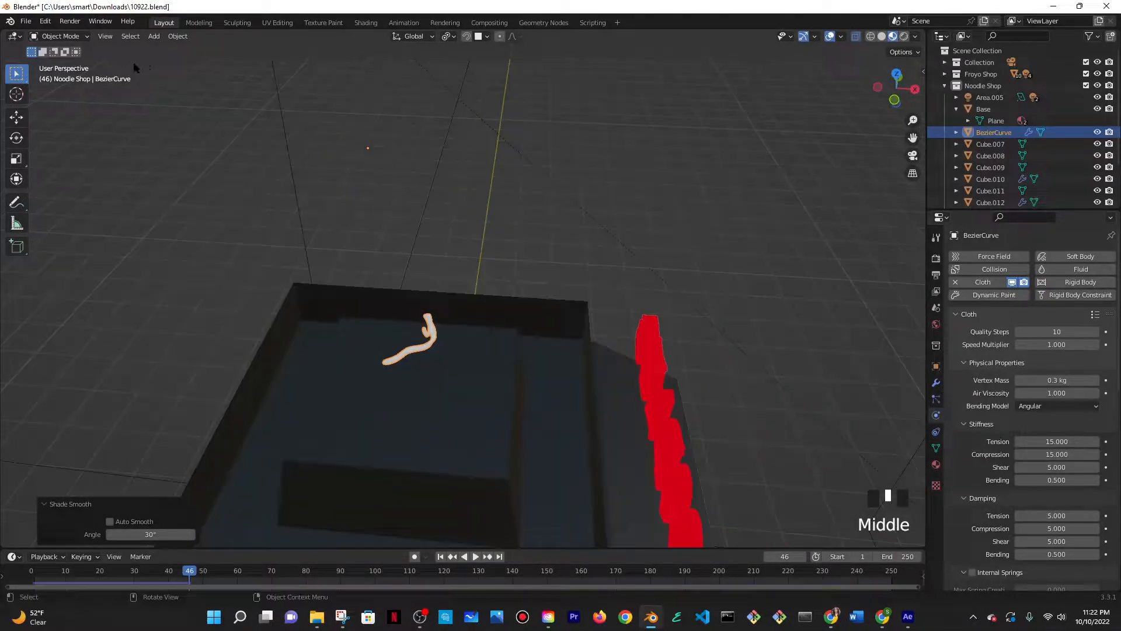
# - Look through the noodle's Cloth physics settings and unhide the bowl above the shop roof
pyautogui.click(192, 36)
pyautogui.scroll(-7, 1062, 405)
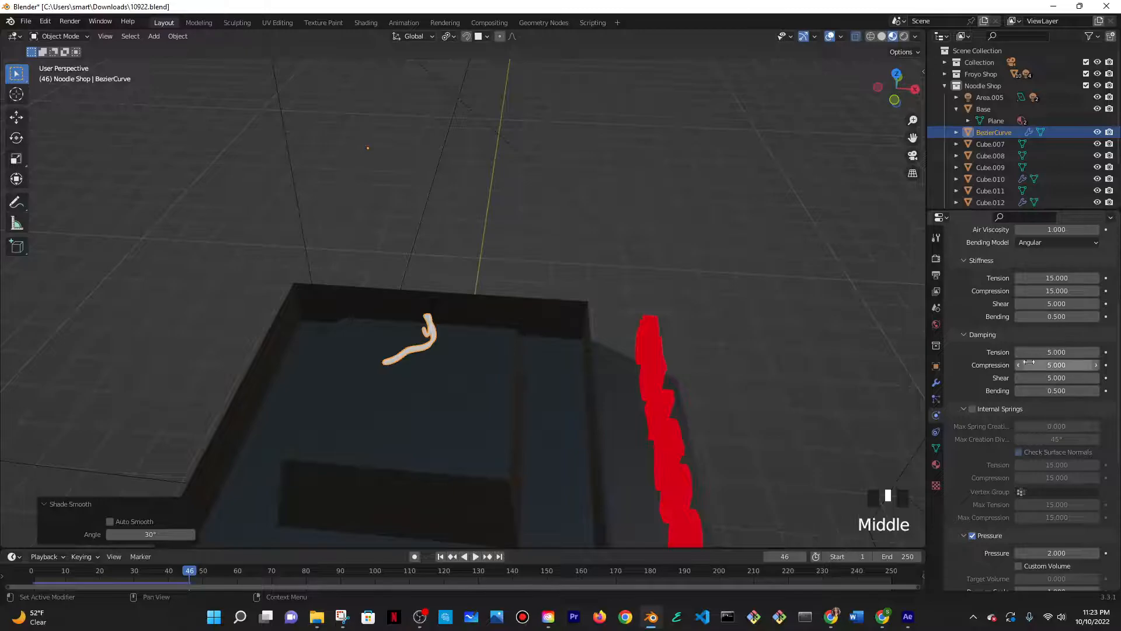
pyautogui.scroll(-5, 418, 286)
pyautogui.scroll(4, 536, 303)
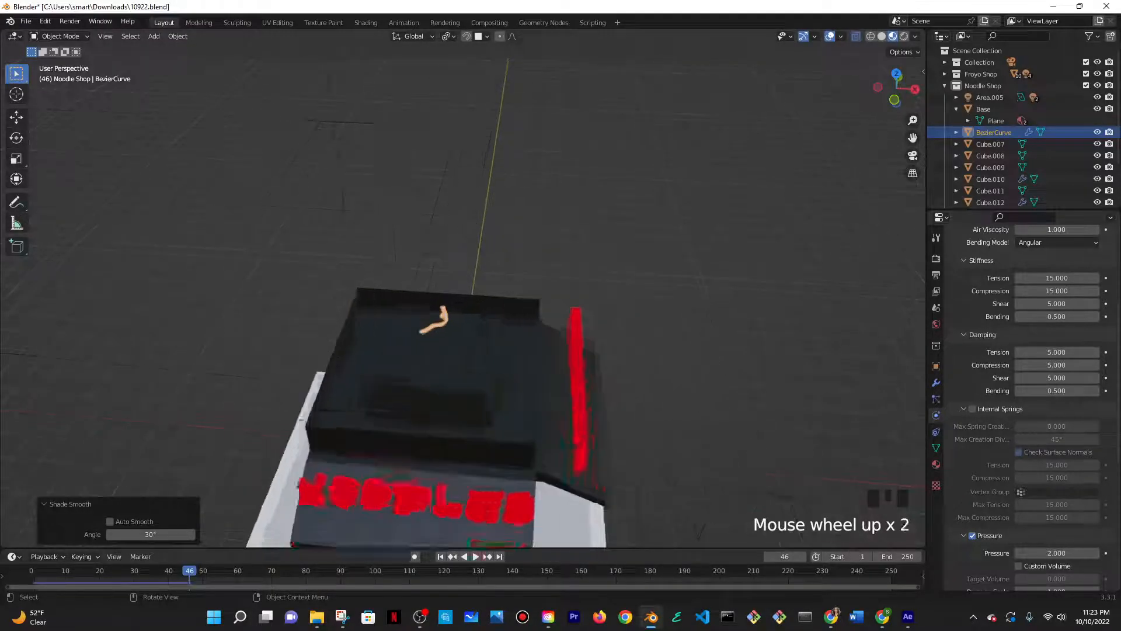
pyautogui.hotkey('alt', 'h')
pyautogui.moveTo(536, 304); pyautogui.dragTo(532, 263, button='middle')
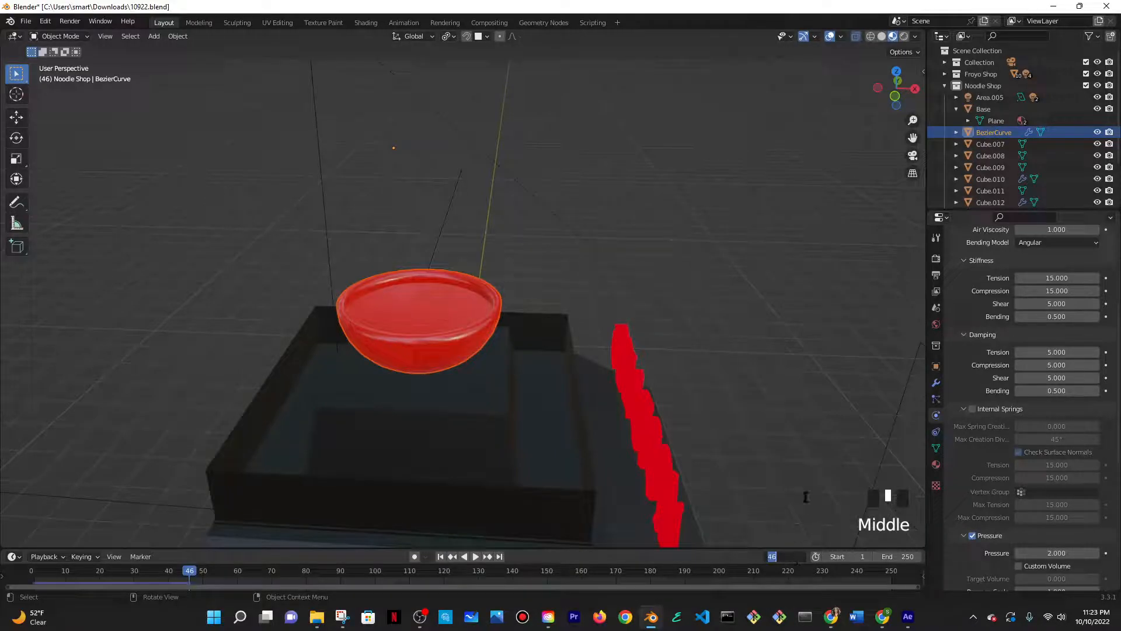
# - Return to frame 0, set the noodle's Damping Tension to 2, and run the simulation to about frame 43
pyautogui.write('0')
pyautogui.click(806, 499)
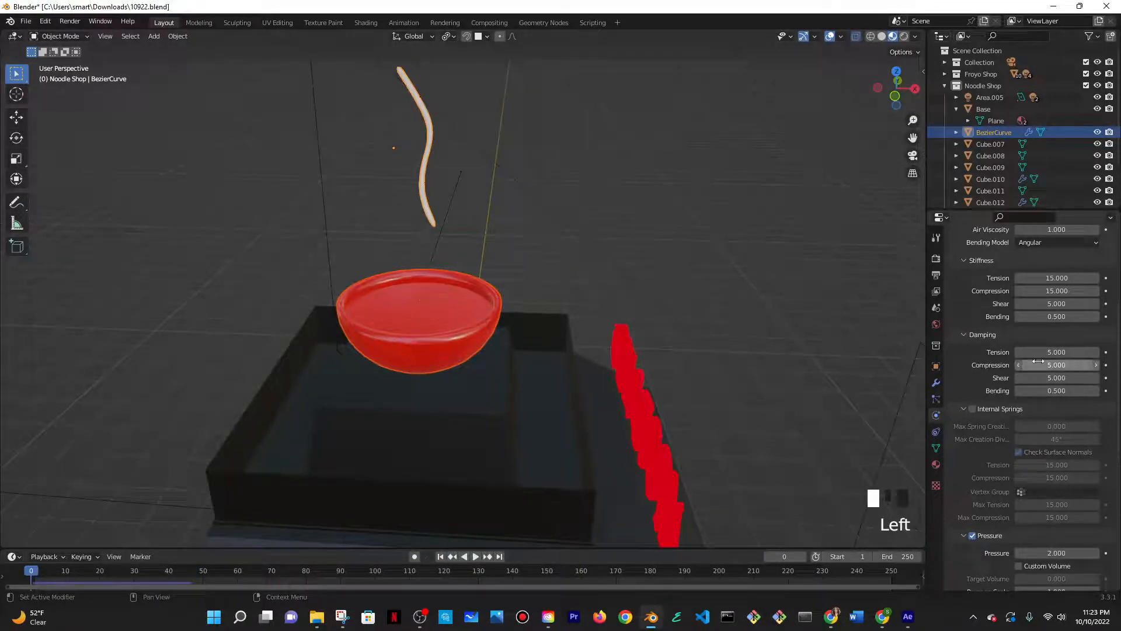
pyautogui.write('2')
pyautogui.press('Return')
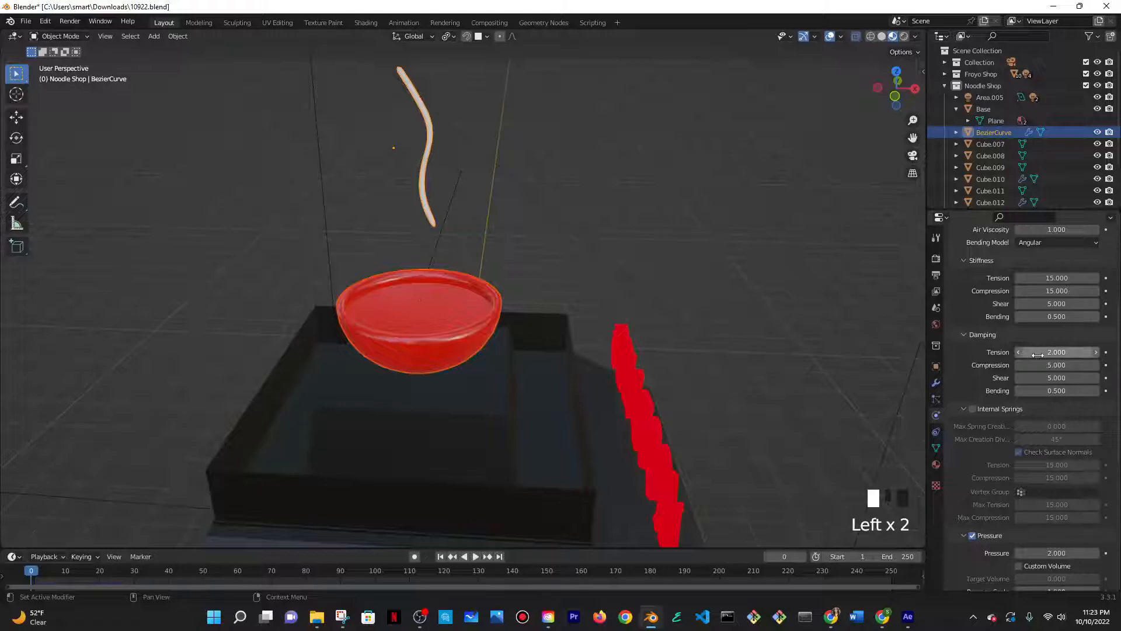
pyautogui.scroll(-2, 493, 546)
pyautogui.click(476, 556)
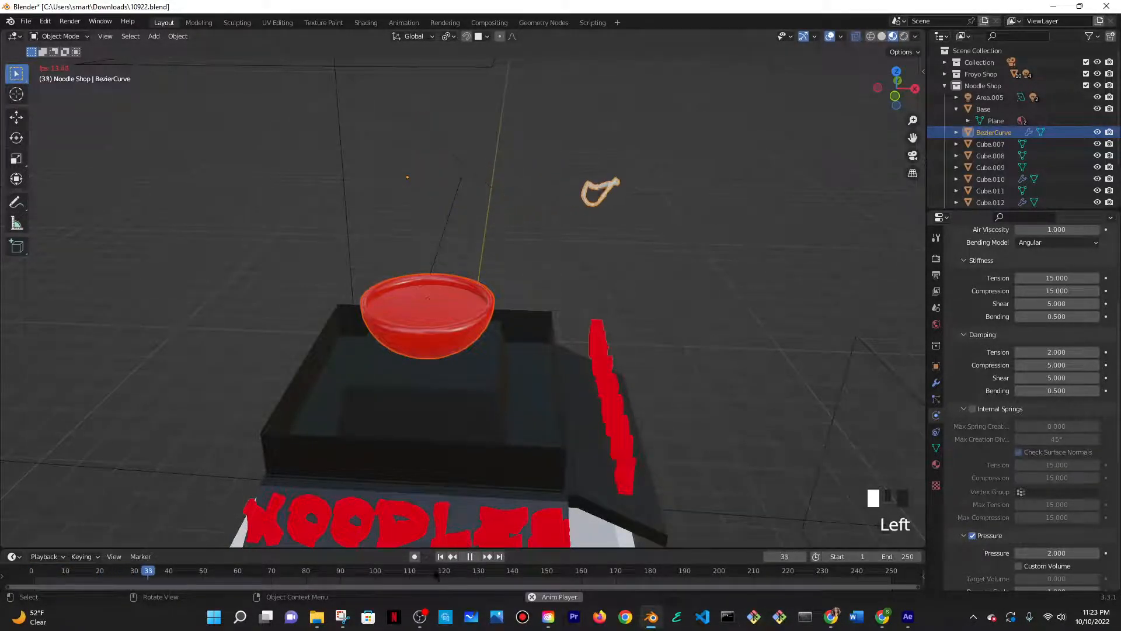
pyautogui.press('space')
# - Set the noodle's Damping Tension to 10 and replay the simulation with a close view of the bowl
pyautogui.click(1057, 351)
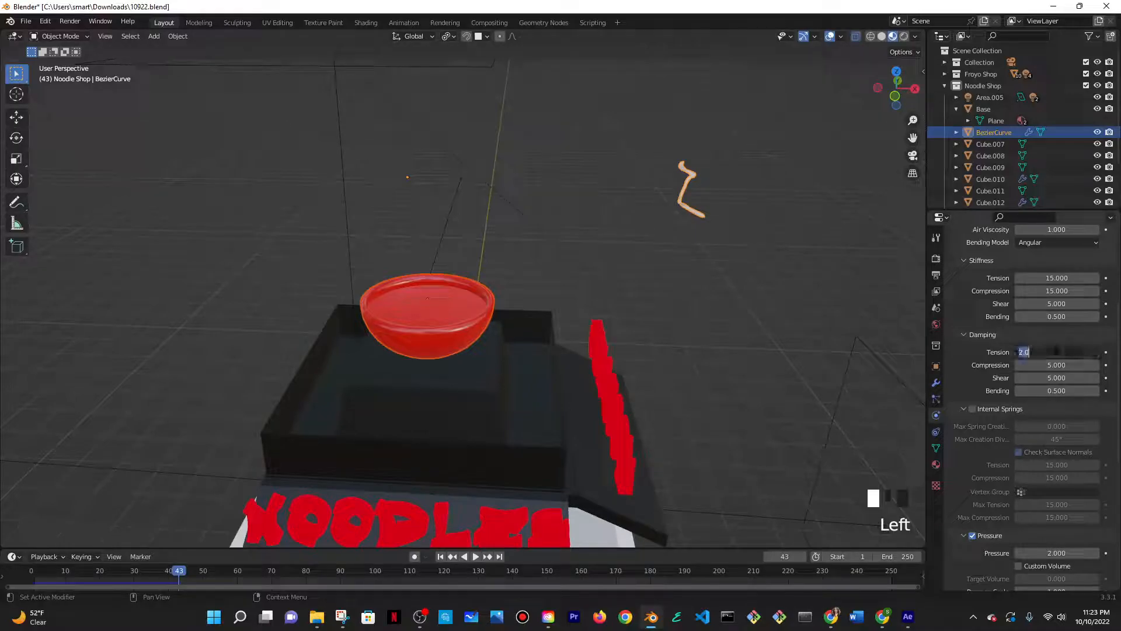
pyautogui.write('10')
pyautogui.press('Return')
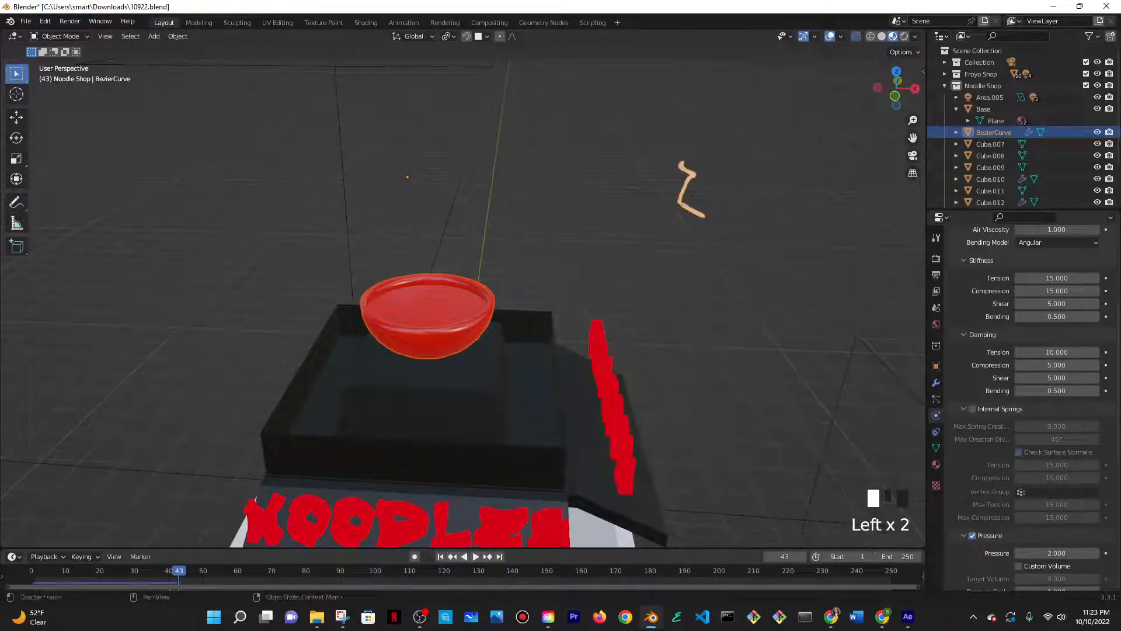
pyautogui.press('space')
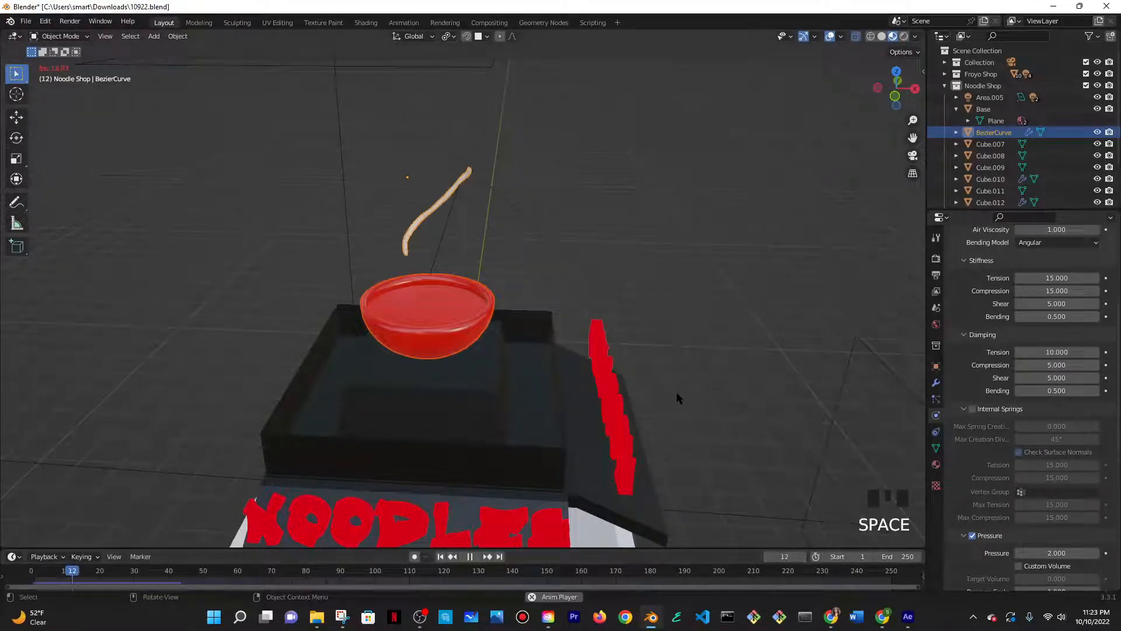
pyautogui.scroll(3, 417, 285)
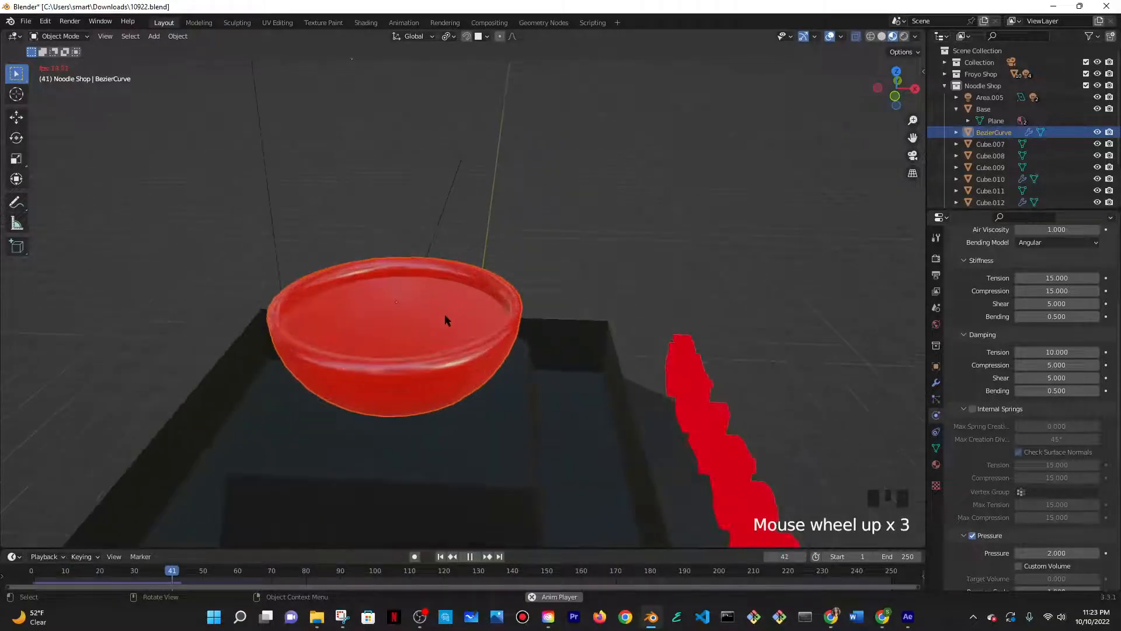
# - Hide the bowl during playback to check the noodle behind it, and unhide the bowl
pyautogui.click(445, 320)
pyautogui.press('g')
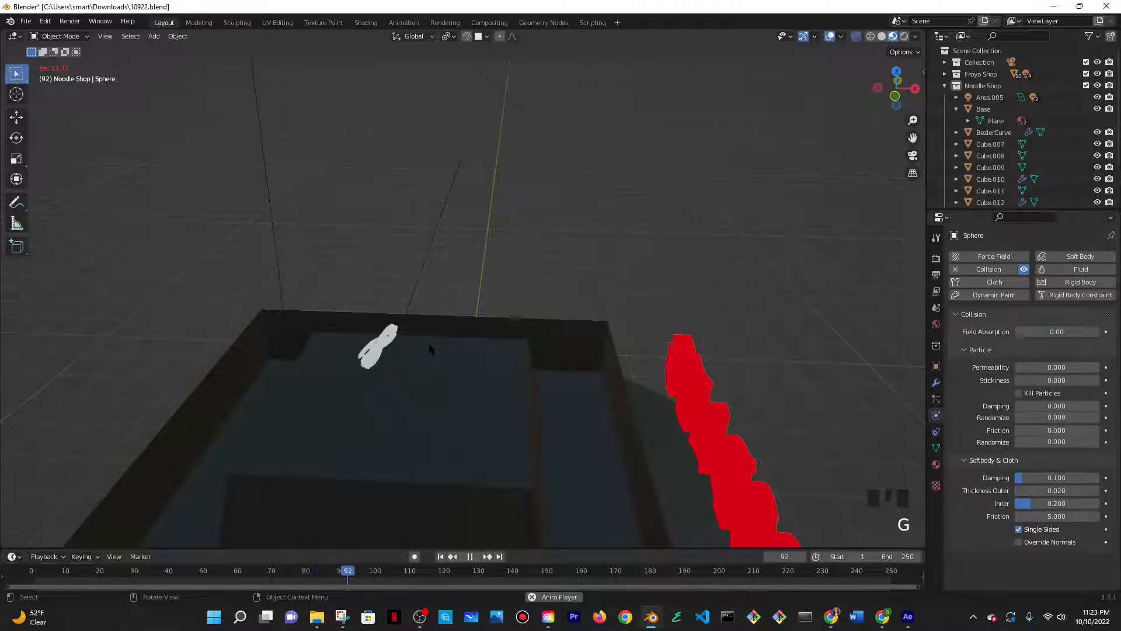
pyautogui.hotkey('alt', 'h')
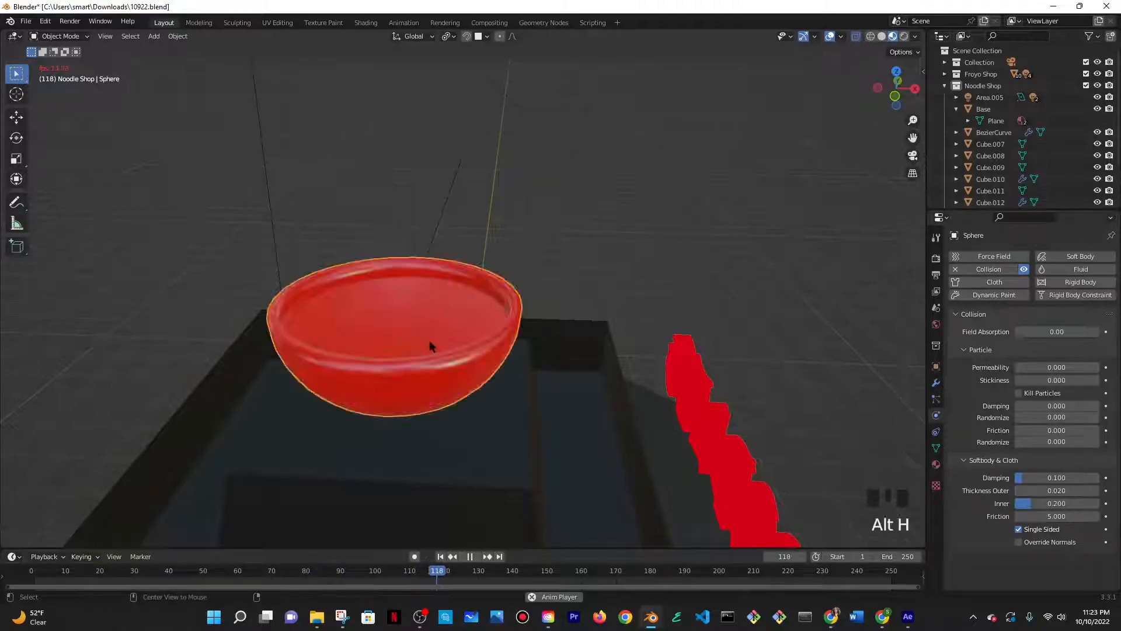
pyautogui.scroll(-7, 1057, 411)
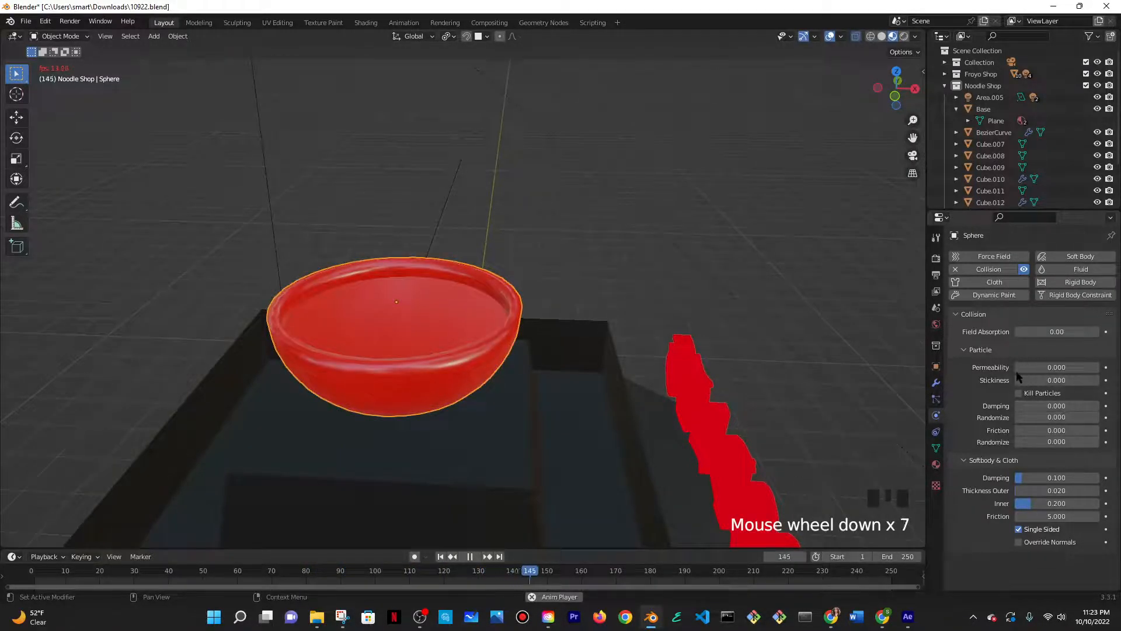
# - Set the bowl's collision particle Permeability to 1.000 and hide the bowl again
pyautogui.click(1061, 368)
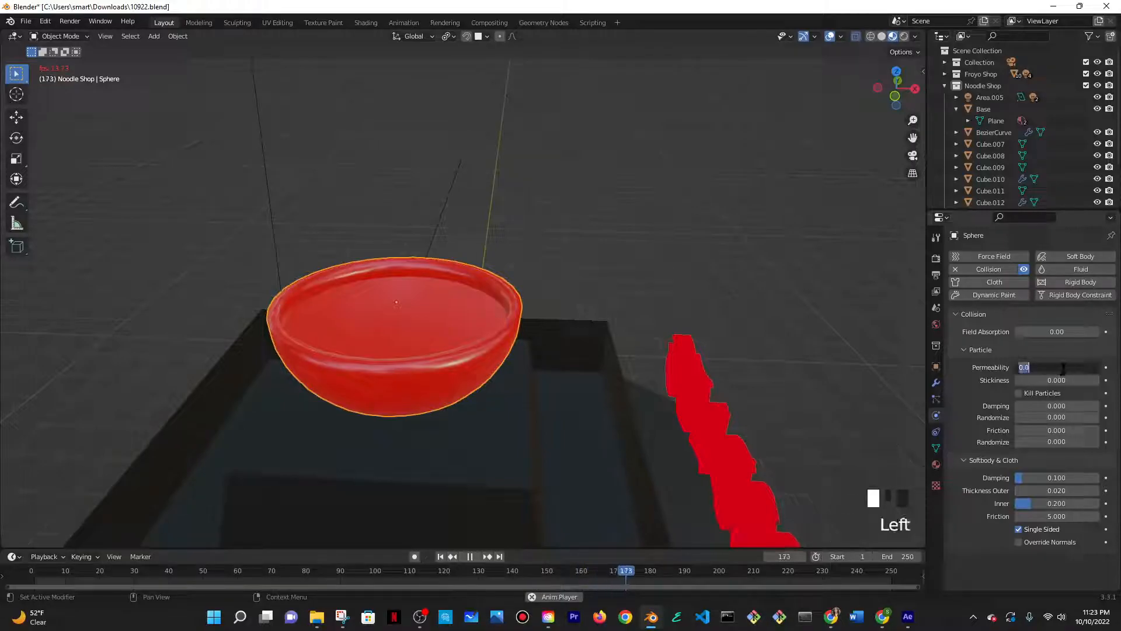
pyautogui.click(695, 332)
pyautogui.click(496, 316)
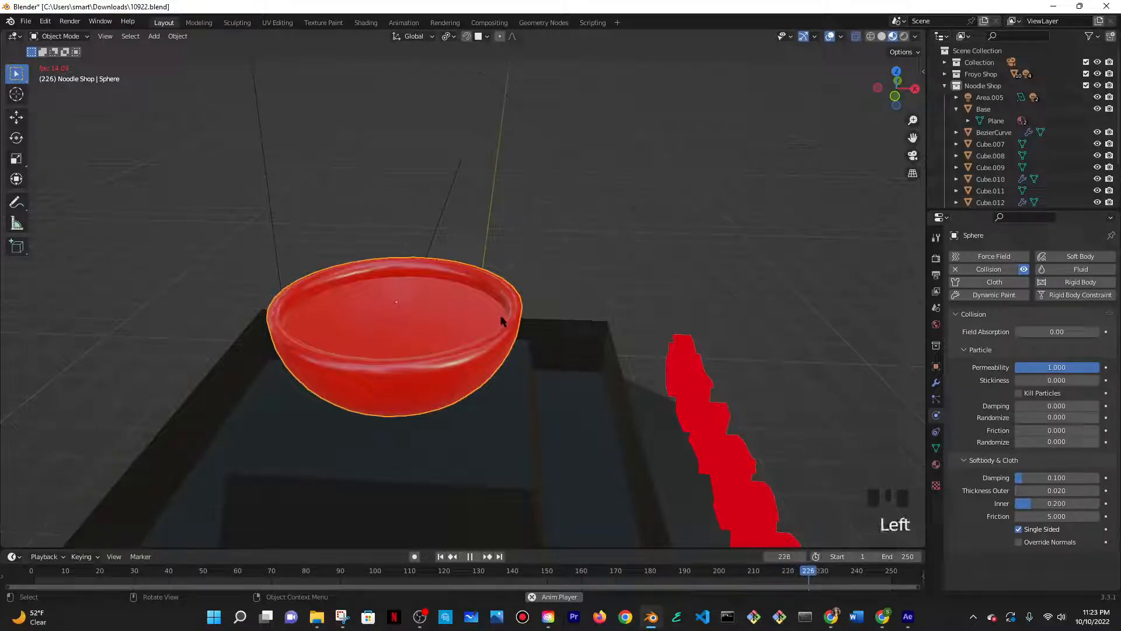
pyautogui.click(474, 327)
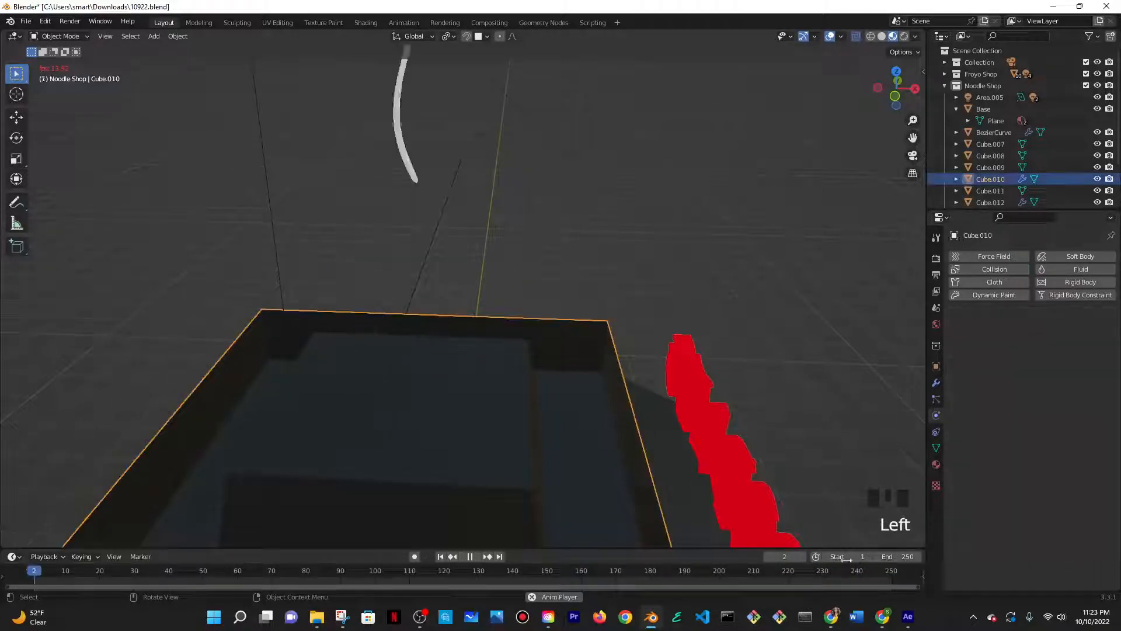
# - Restart the playback from frame 1 and pause it at about frame 8
pyautogui.click(776, 560)
pyautogui.write('1')
pyautogui.press('Return')
pyautogui.press('space')
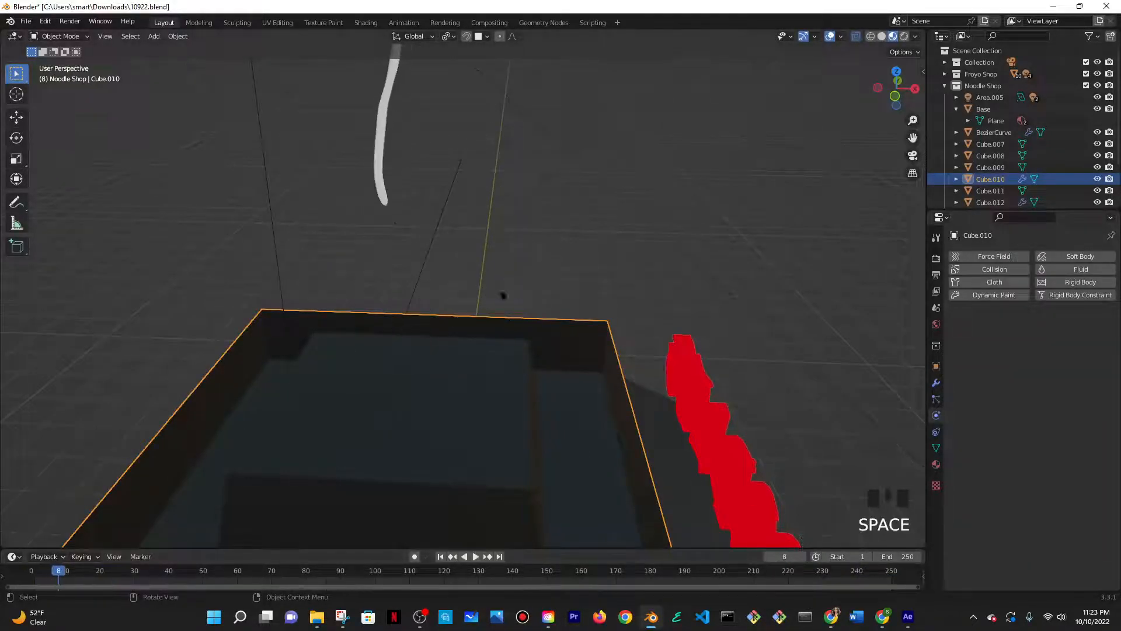
# - Select the falling noodle and look through its Cloth stiffness, damping and pressure settings
pyautogui.click(384, 187)
pyautogui.scroll(-1, 1051, 339)
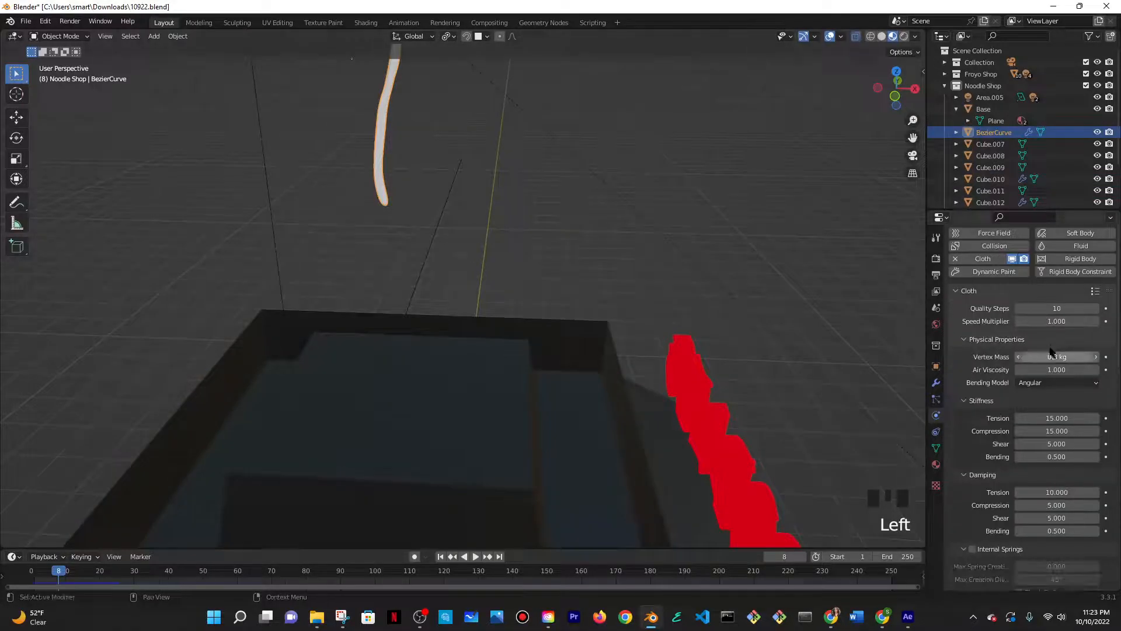
pyautogui.scroll(-4, 1058, 312)
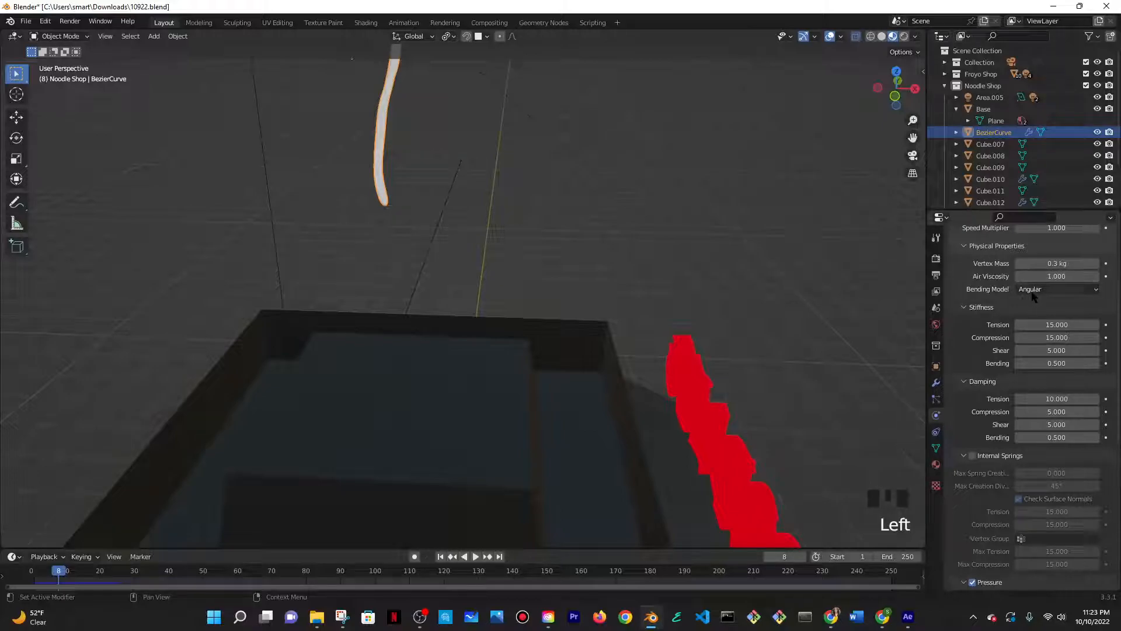
pyautogui.click(1032, 292)
pyautogui.scroll(-1, 1015, 310)
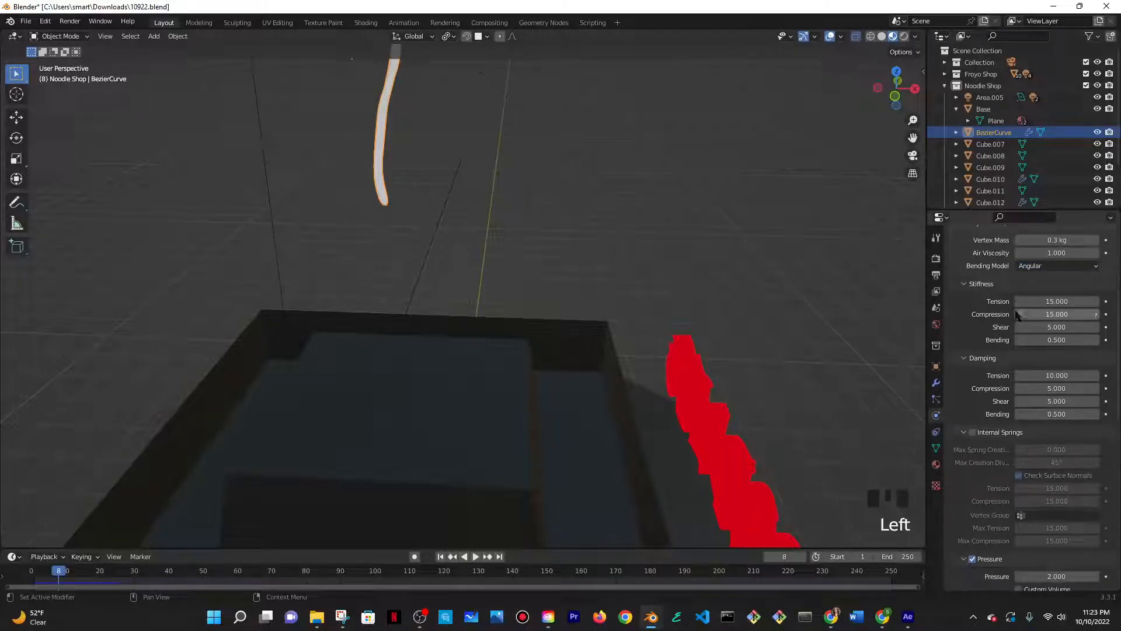
pyautogui.scroll(-1, 1027, 327)
pyautogui.scroll(1, 657, 326)
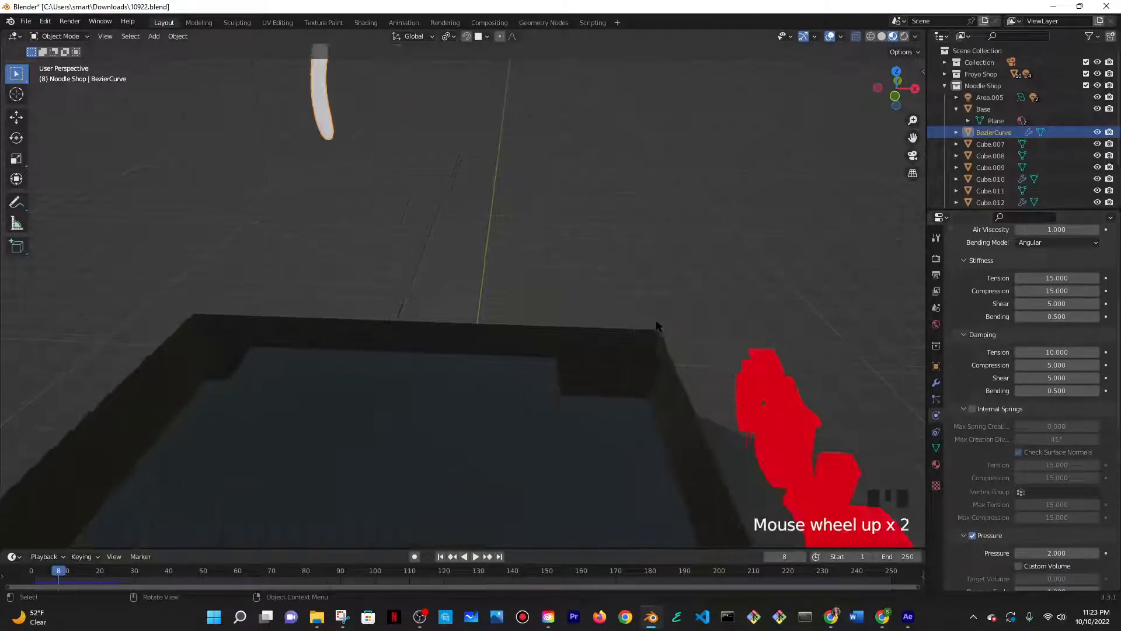
# - Try a Stiffness Shear of 10 on the noodle in a replay, and set Shear back to 5
pyautogui.scroll(-4, 657, 325)
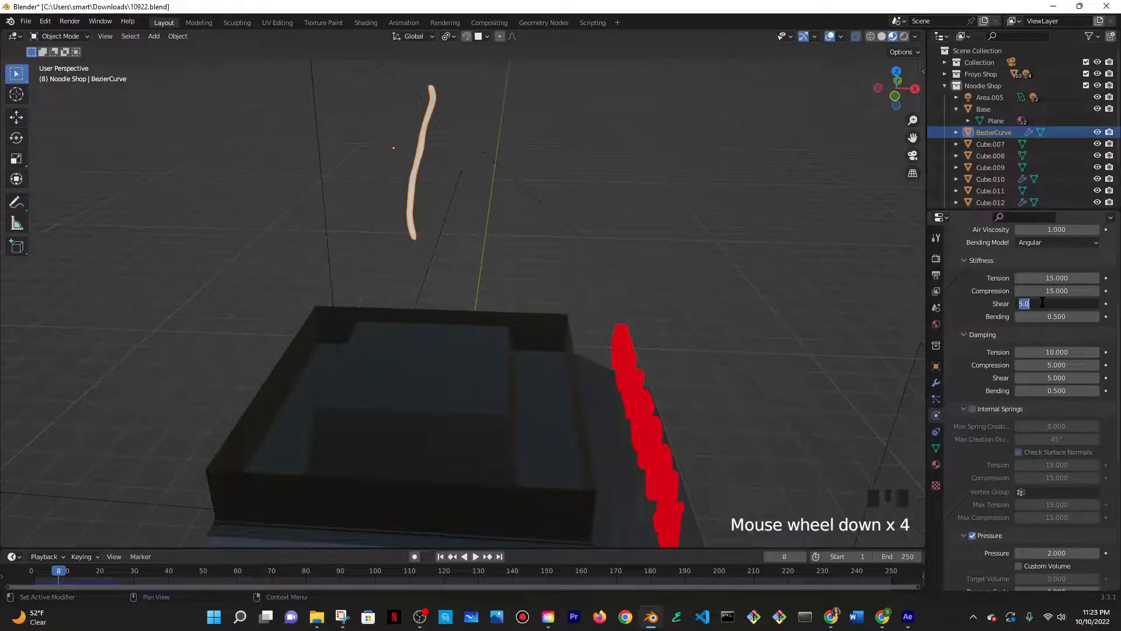
pyautogui.write('10')
pyautogui.press('Return')
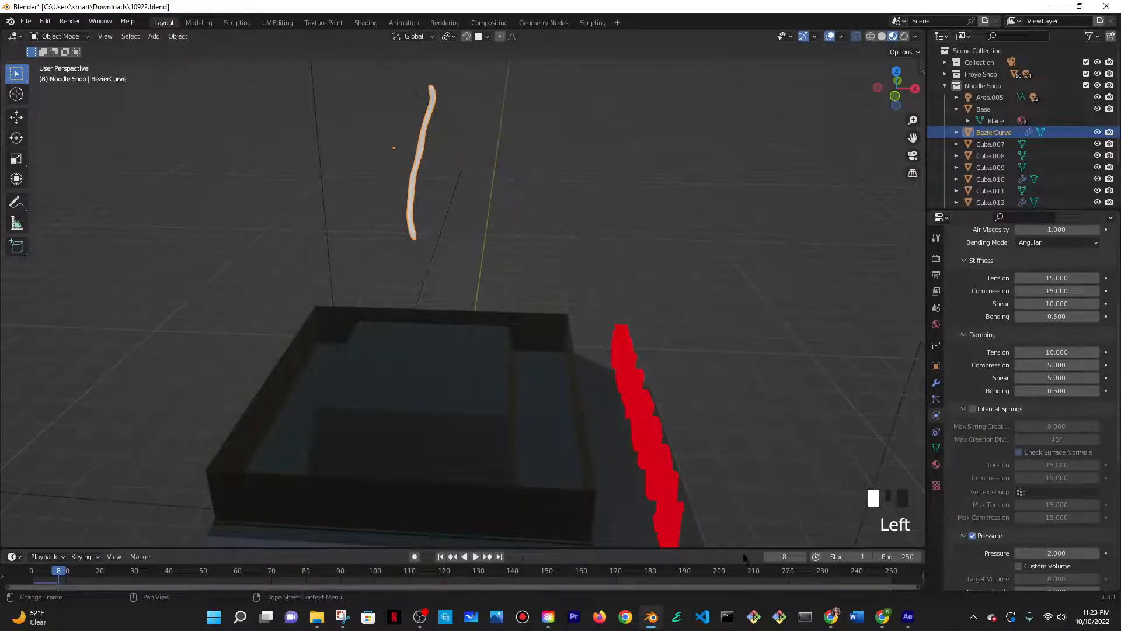
pyautogui.press('space')
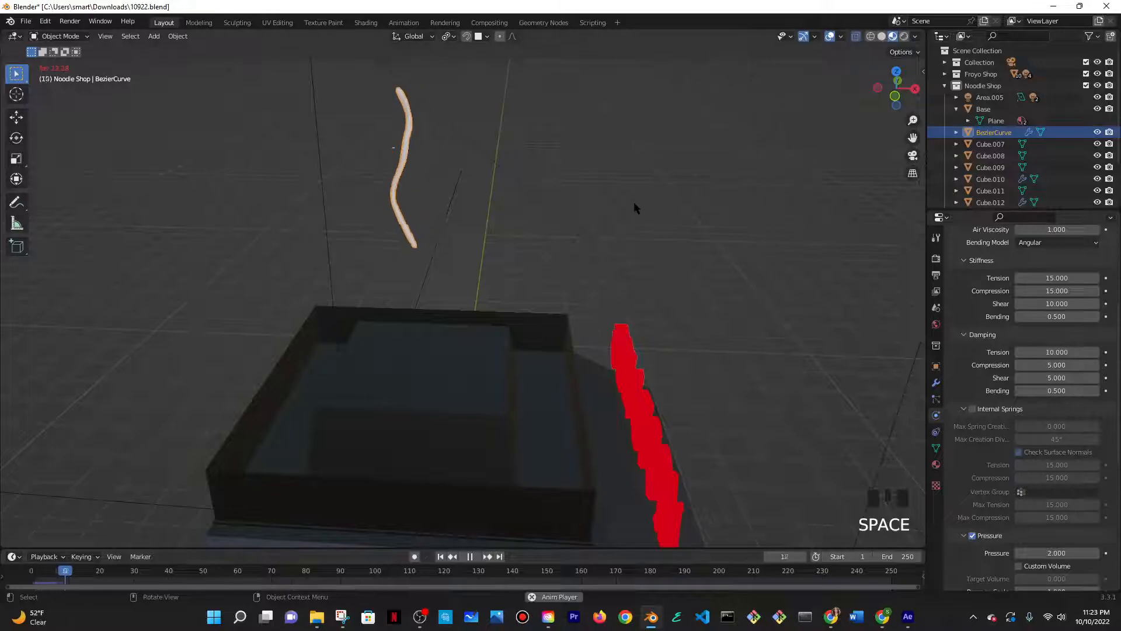
pyautogui.scroll(-2, 545, 216)
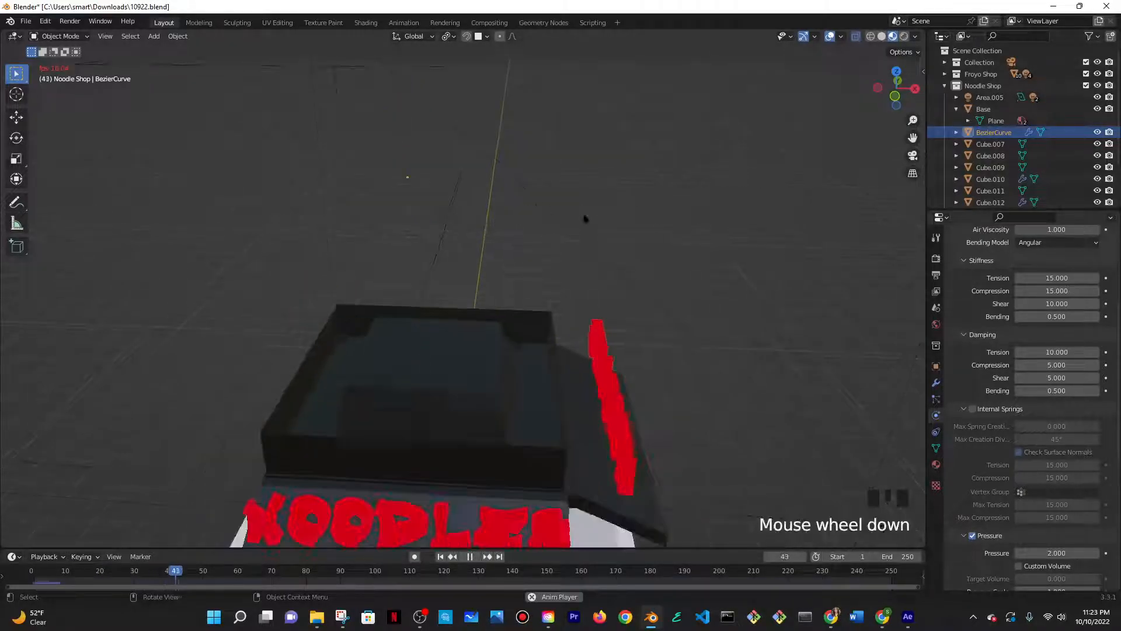
pyautogui.click(1070, 304)
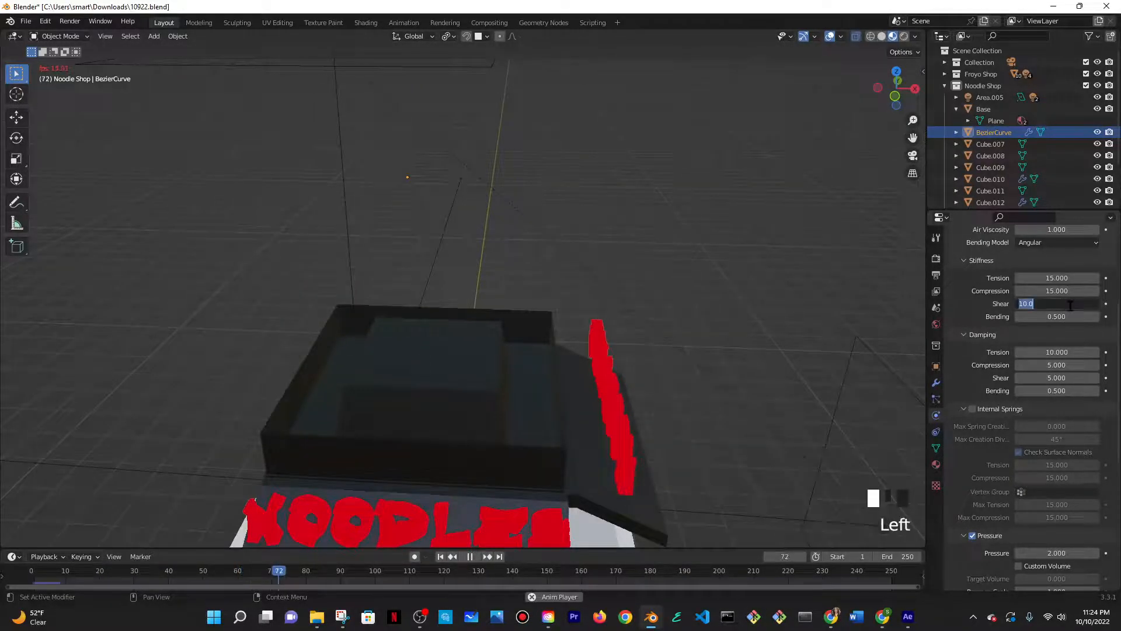
pyautogui.write('5')
pyautogui.press('Return')
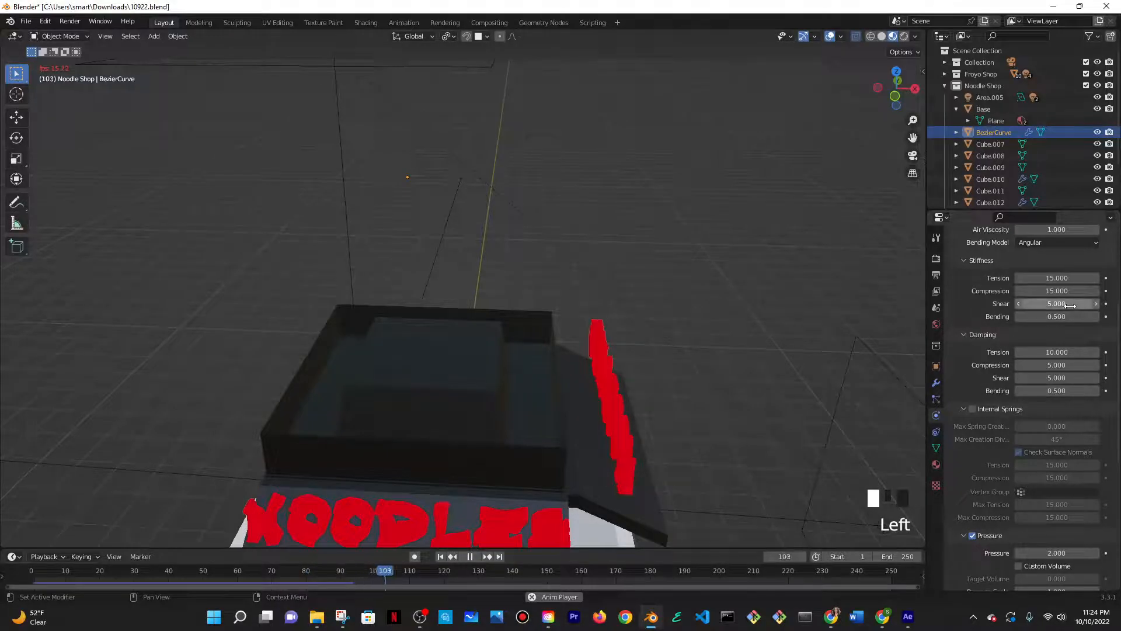
# - Set the noodle's Stiffness Compression to 10 and replay the simulation from frame 0
pyautogui.click(1058, 290)
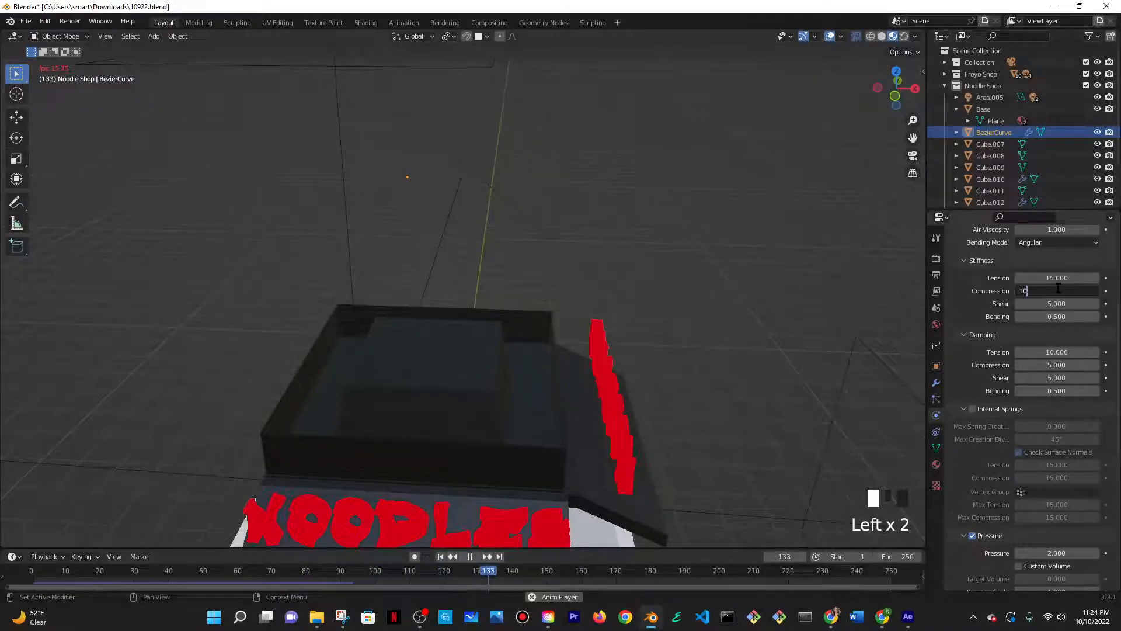
pyautogui.press('Return')
pyautogui.click(789, 555)
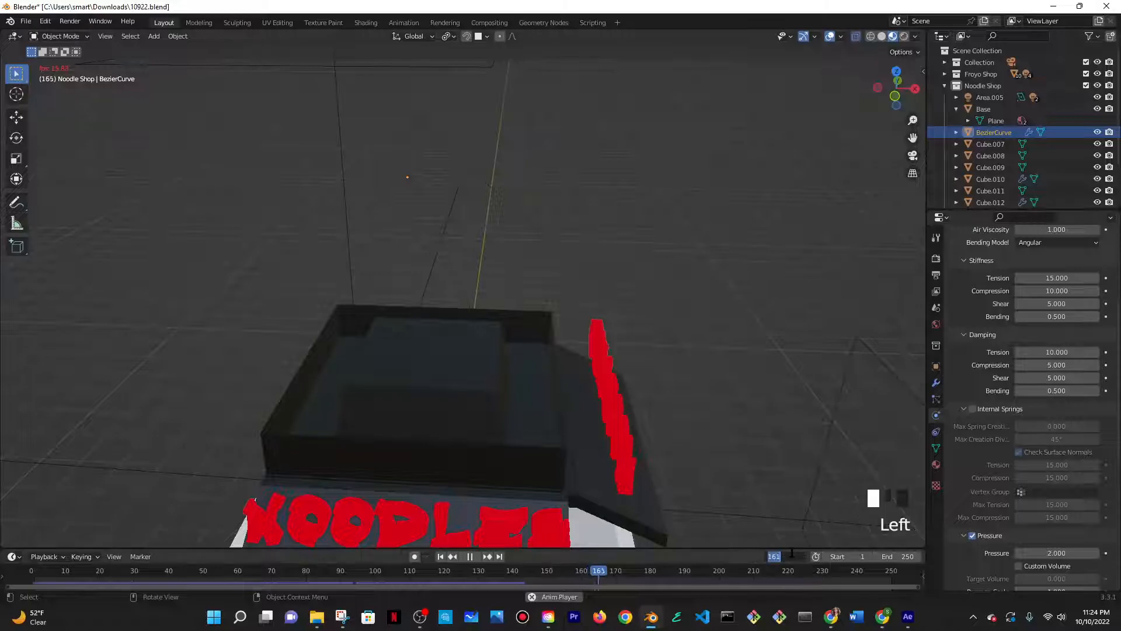
pyautogui.write('0')
pyautogui.press('Return')
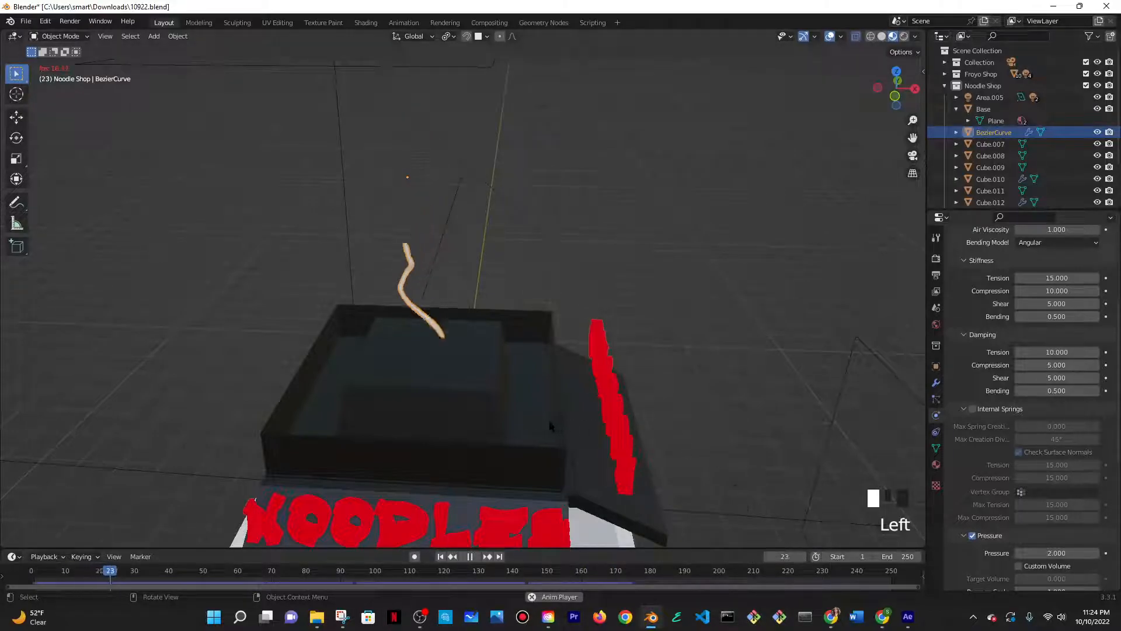
pyautogui.scroll(2, 542, 428)
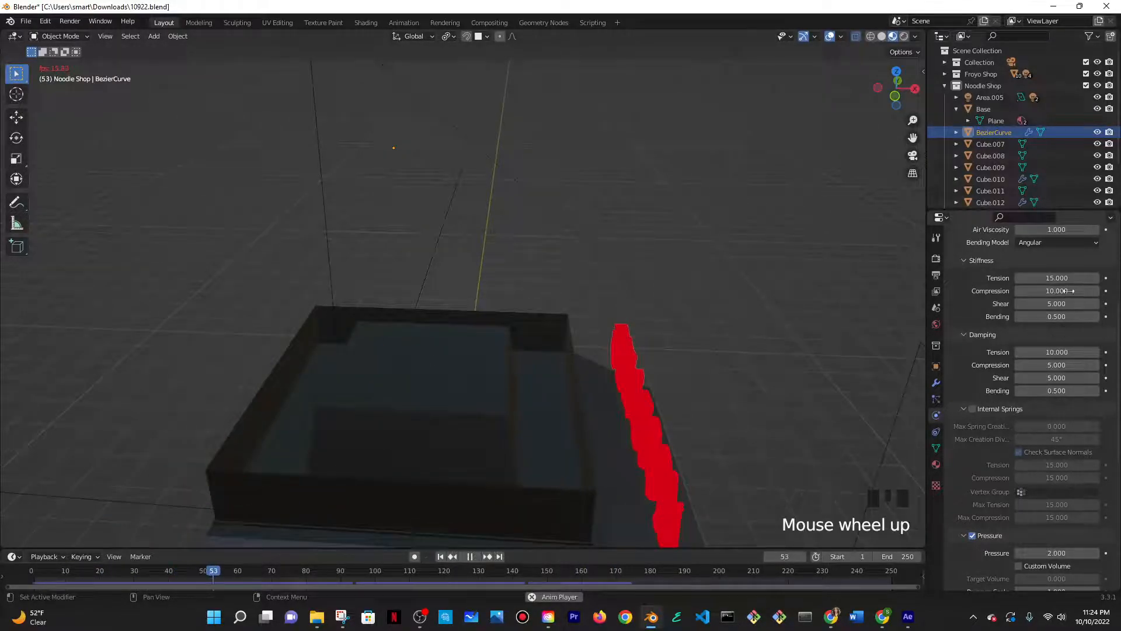
# - Enable Internal Springs for the noodle's cloth, then replay the simulation from the start and pause at about frame 44
pyautogui.scroll(-2, 1029, 340)
pyautogui.click(981, 363)
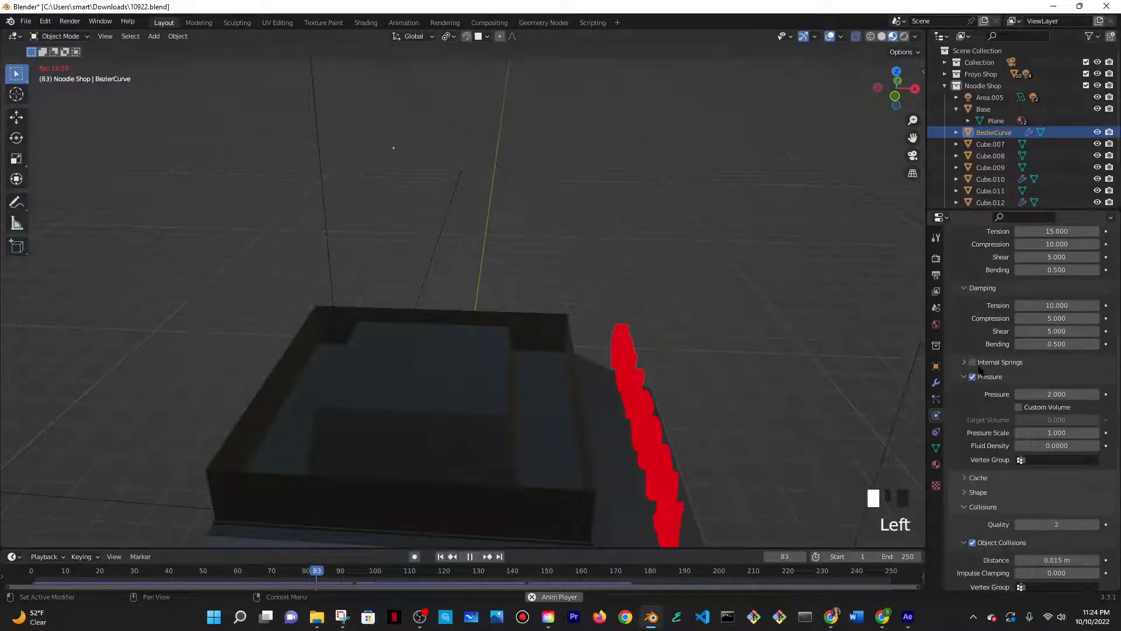
pyautogui.click(972, 363)
pyautogui.click(965, 363)
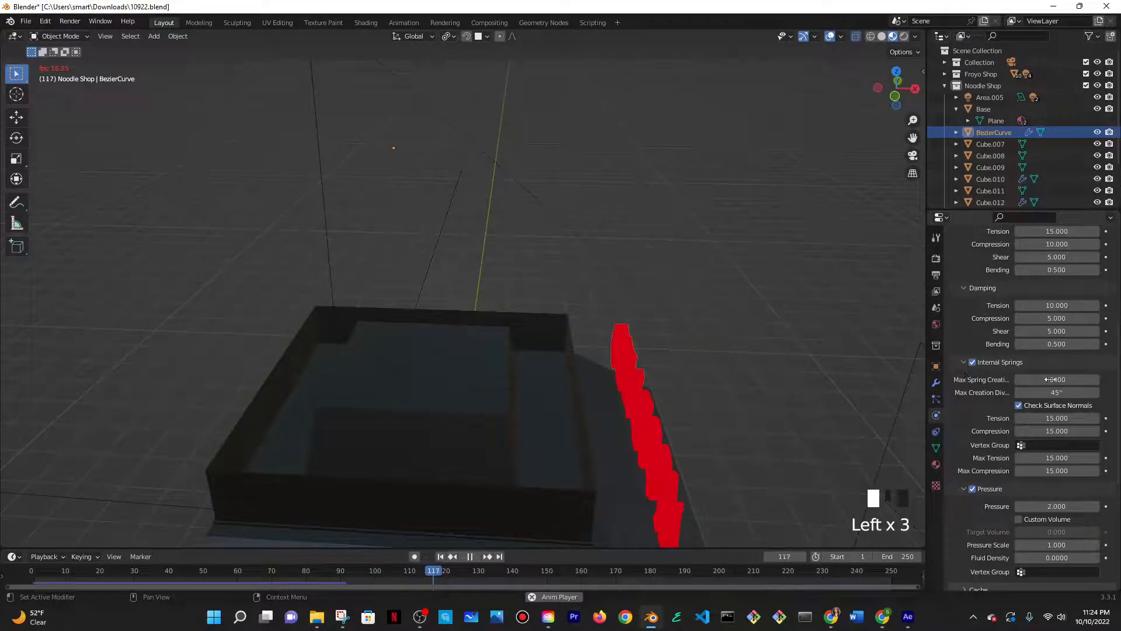
pyautogui.click(786, 556)
pyautogui.press('Return')
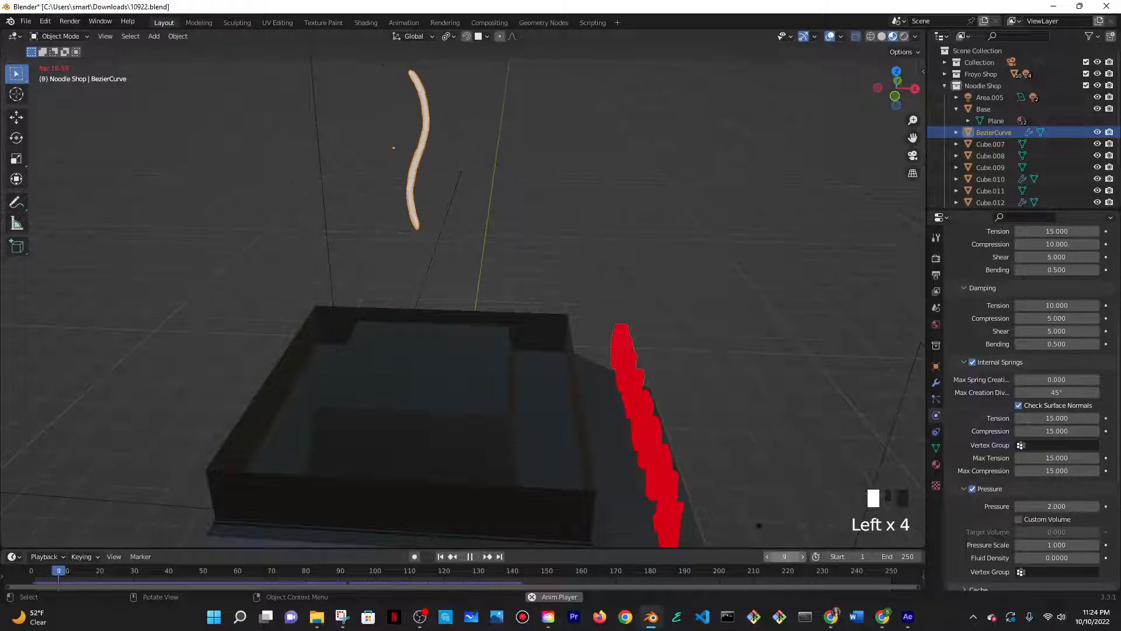
pyautogui.click(471, 556)
# - Set the noodle's Damping Compression to 10 and replay from frame 1, pausing at about frame 37
pyautogui.write('10')
pyautogui.press('Return')
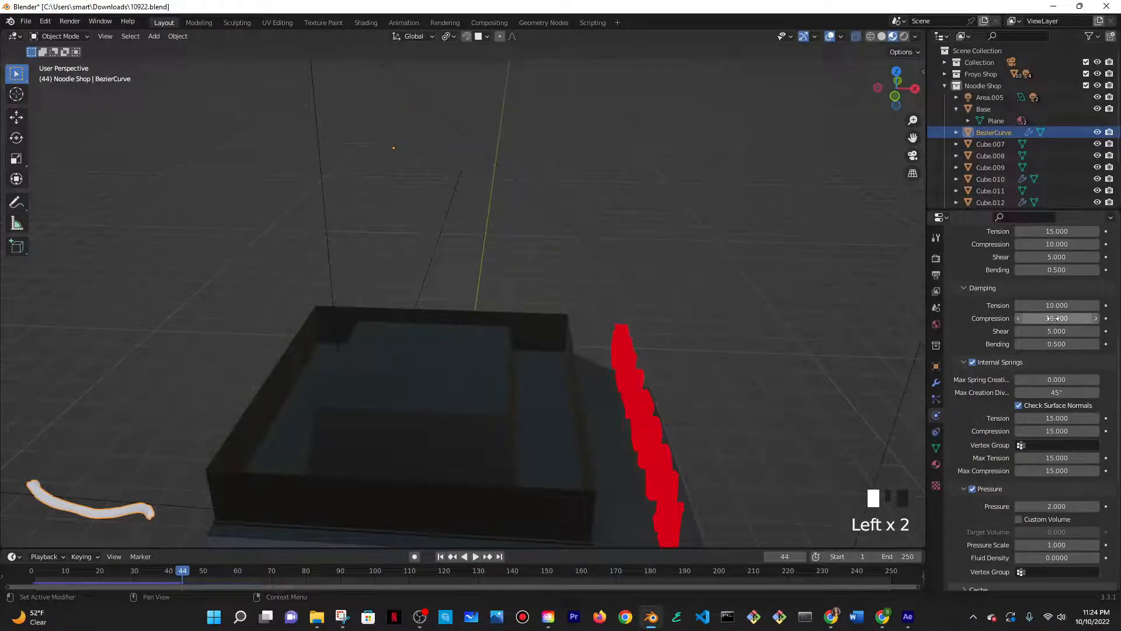
pyautogui.click(768, 557)
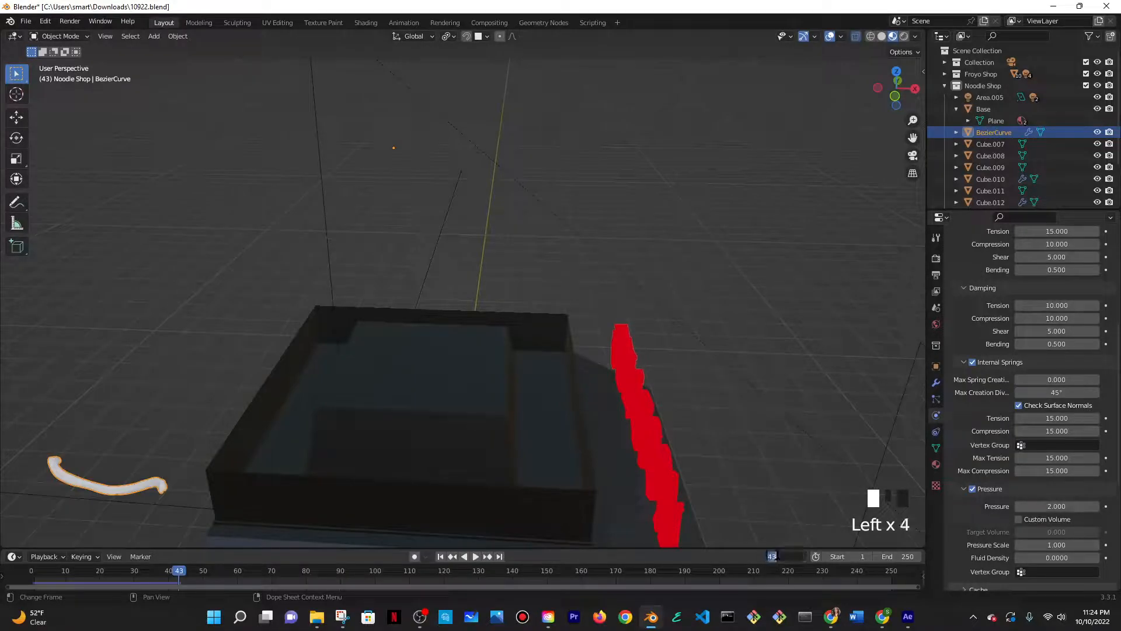
pyautogui.write('1')
pyautogui.press('Return')
pyautogui.press('space')
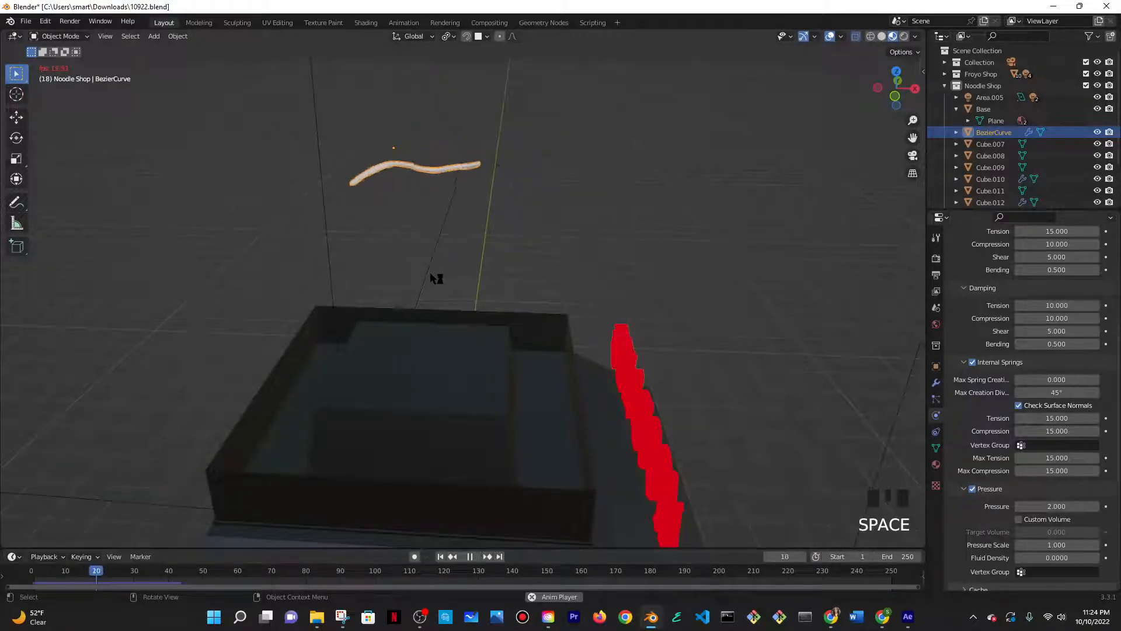
pyautogui.press('space')
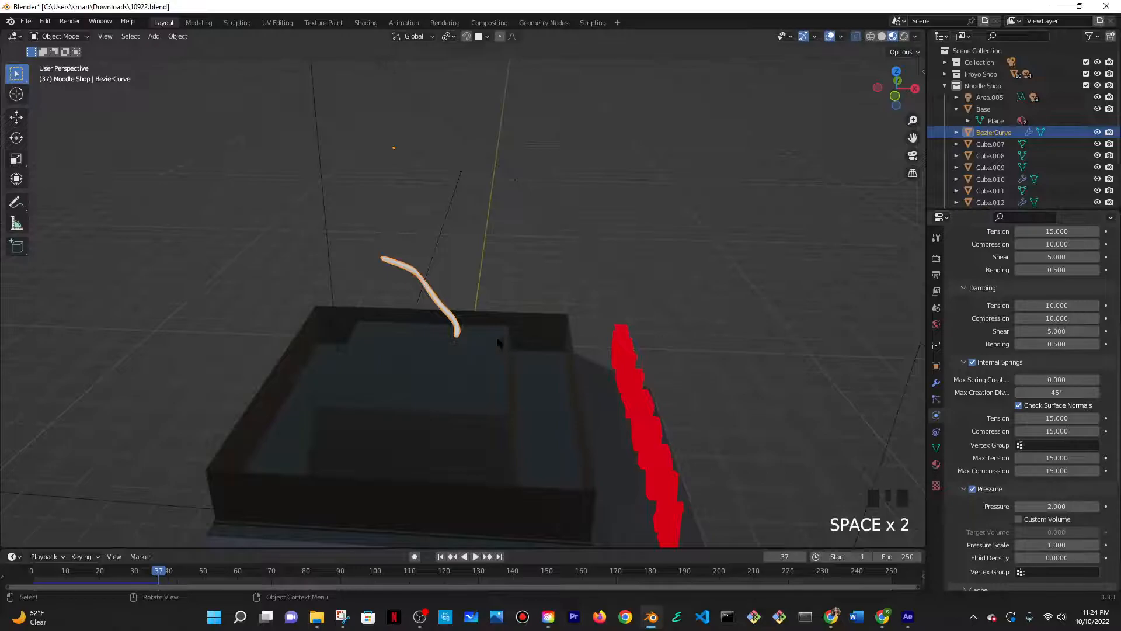
# - Continue playback to frame 105, try the noodle's cloth without Pressure in a replay to frame 47, and re-enable Pressure
pyautogui.press('space')
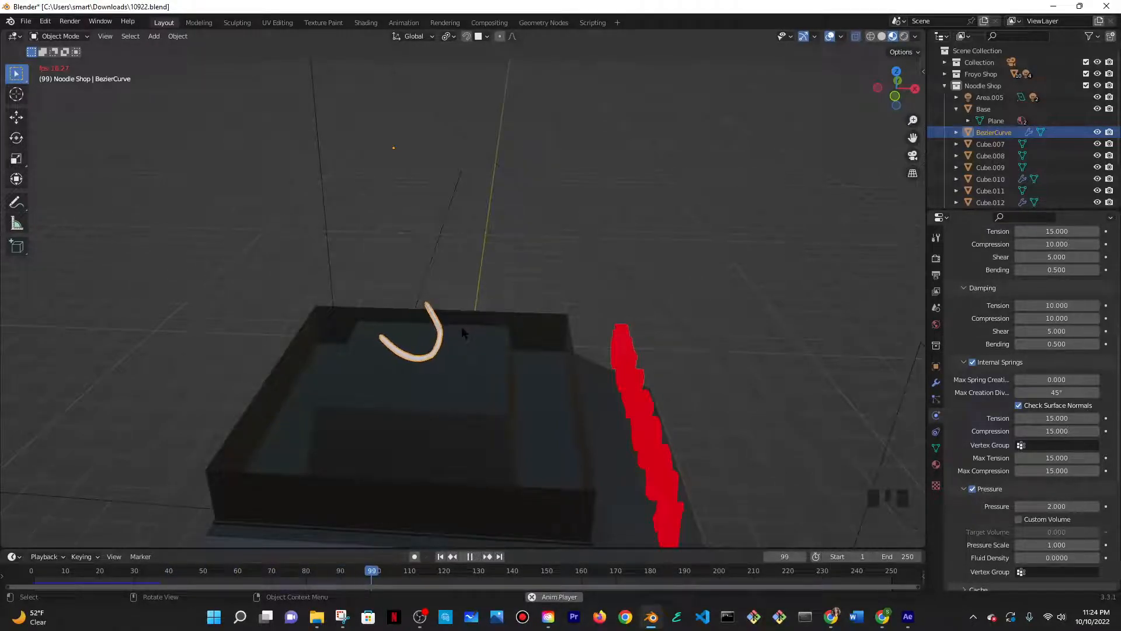
pyautogui.press('space')
pyautogui.click(972, 489)
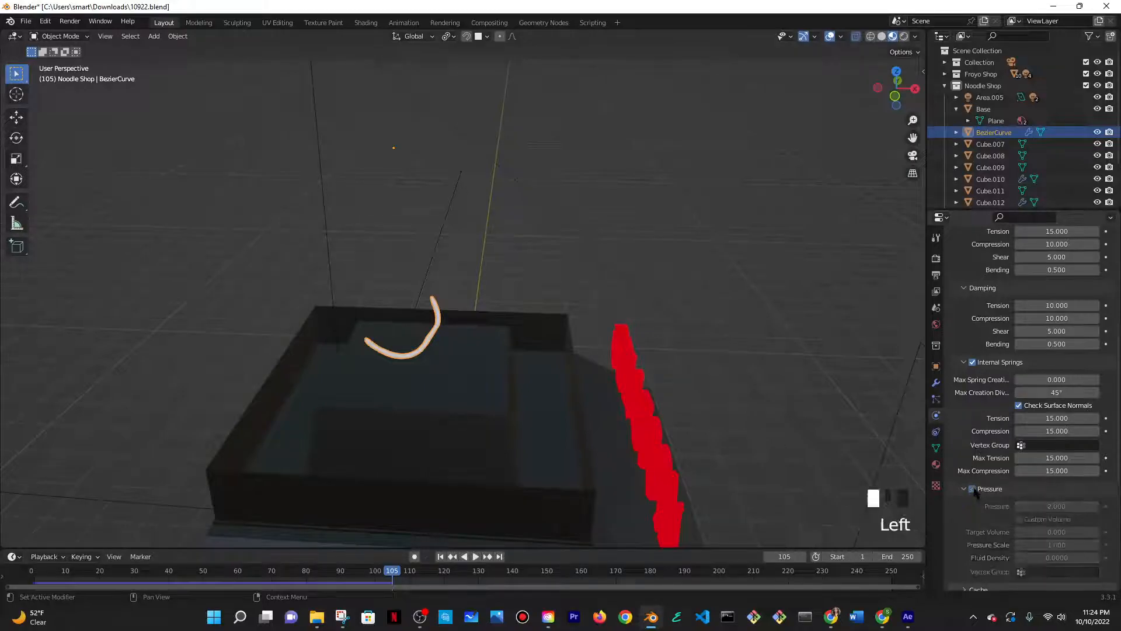
pyautogui.press('space')
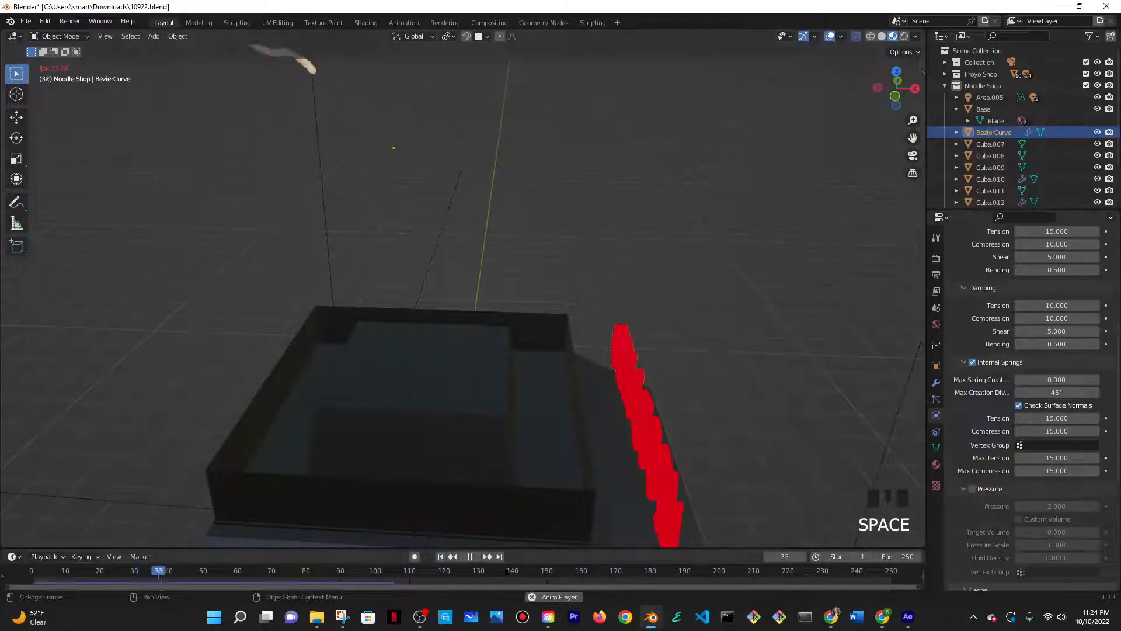
pyautogui.press('space')
pyautogui.click(1023, 516)
pyautogui.click(973, 489)
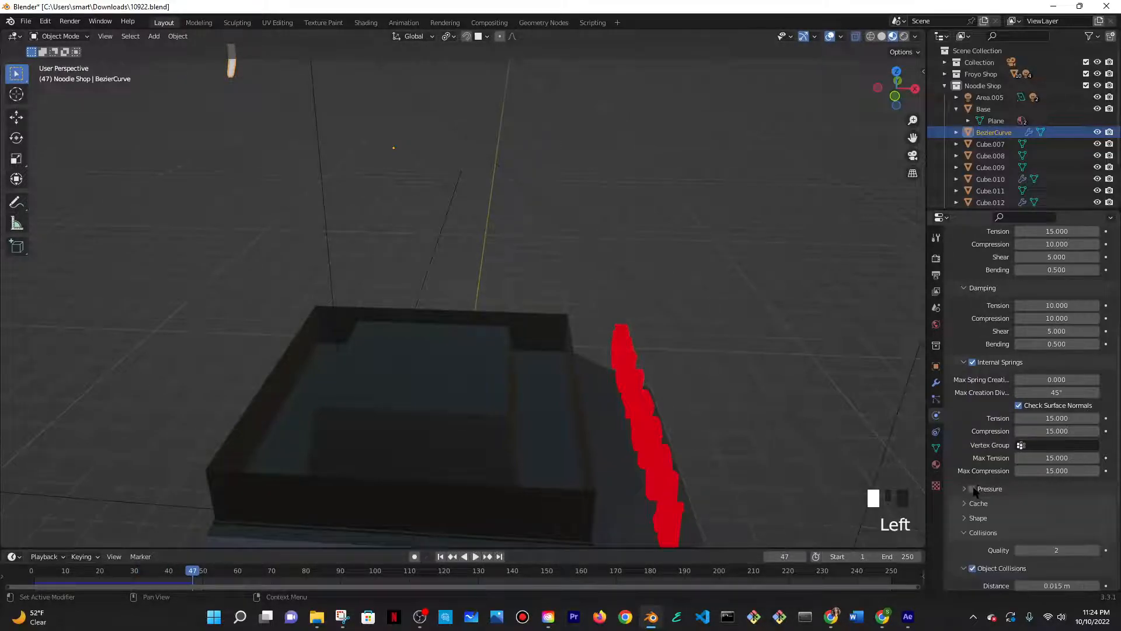
# - Set the noodle's cloth Pressure to 6 and replay the simulation from the start, pausing at frame 89
pyautogui.scroll(-6, 1056, 368)
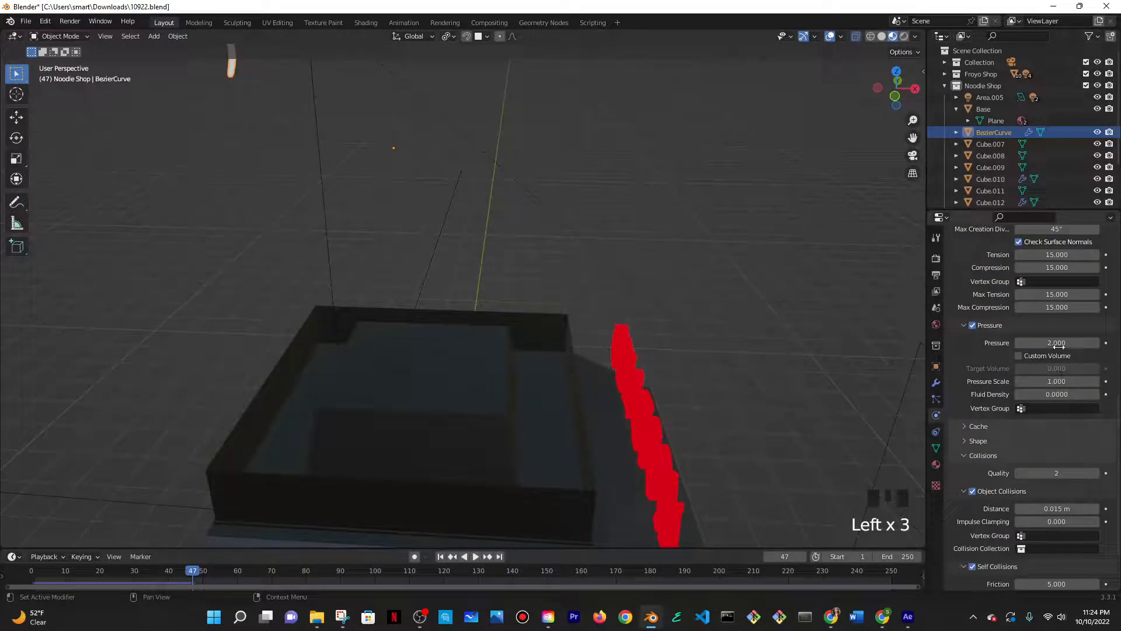
pyautogui.click(1061, 348)
pyautogui.write('6')
pyautogui.click(1063, 356)
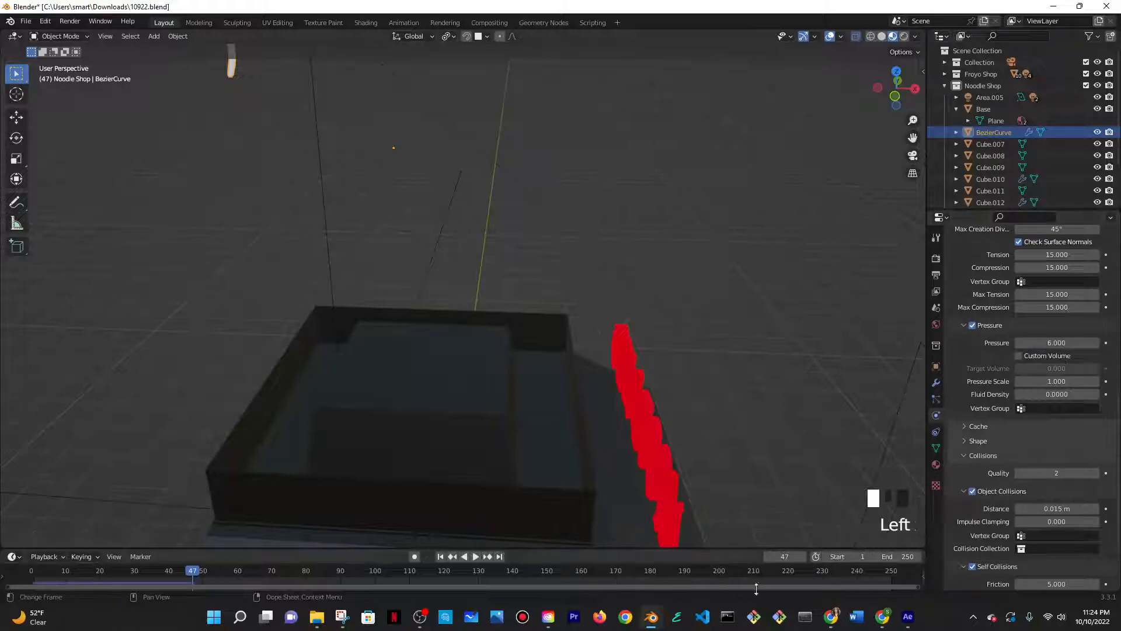
pyautogui.click(789, 552)
pyautogui.press('space')
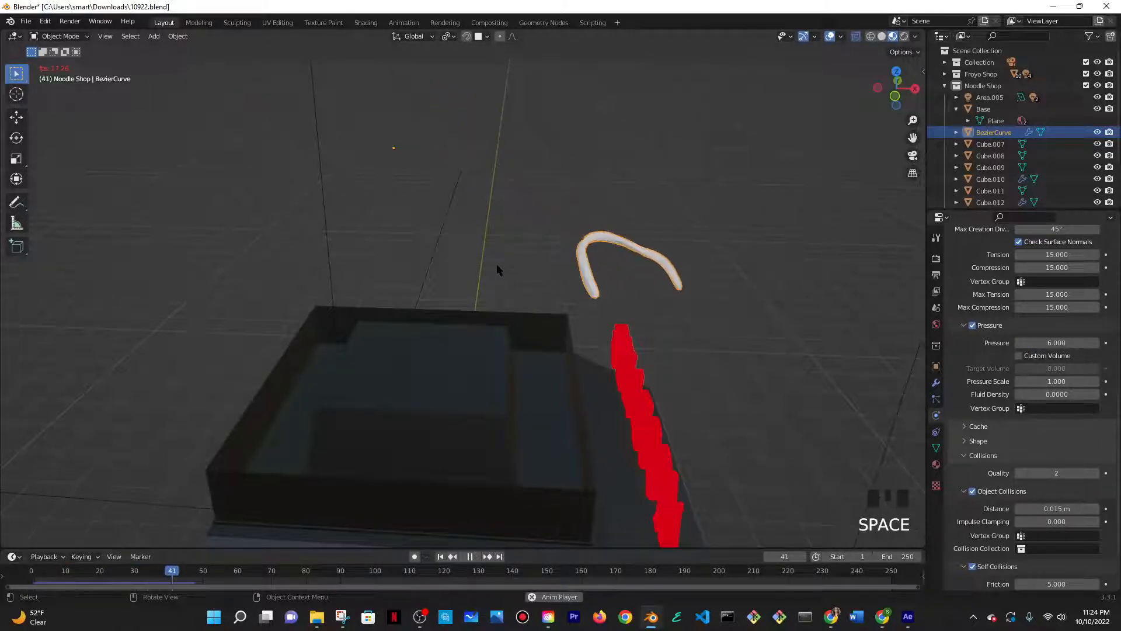
pyautogui.scroll(-2, 491, 270)
pyautogui.scroll(-5, 491, 269)
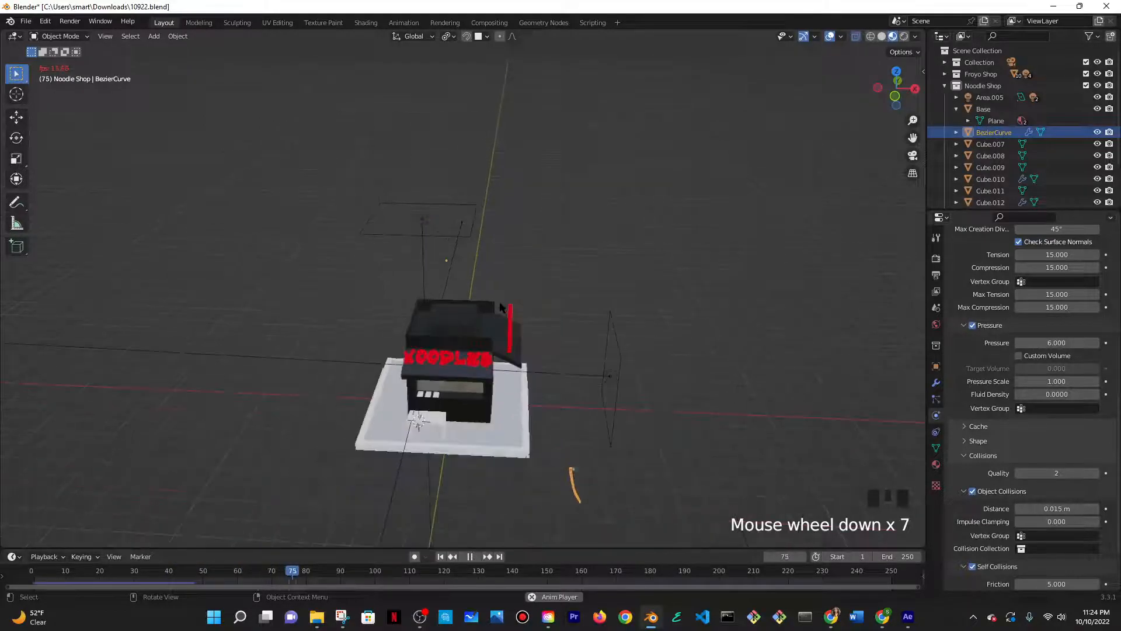
pyautogui.press('space')
pyautogui.scroll(-1, 535, 279)
pyautogui.scroll(5, 534, 279)
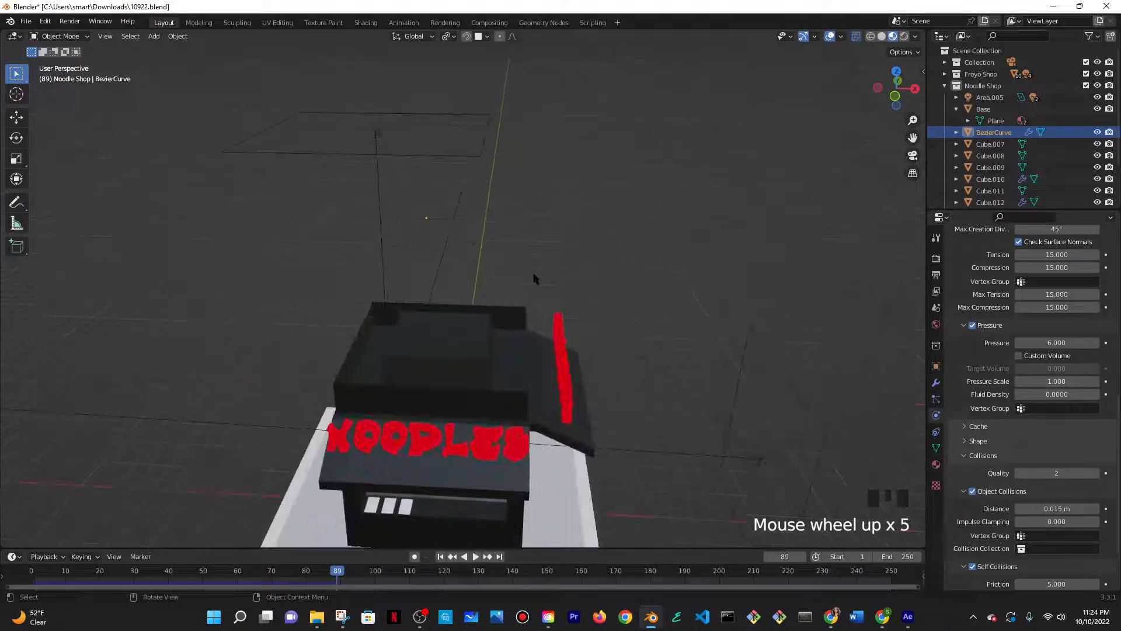
# - Unhide the red bowl and replay the noodle simulation from the start
pyautogui.hotkey('alt', 'h')
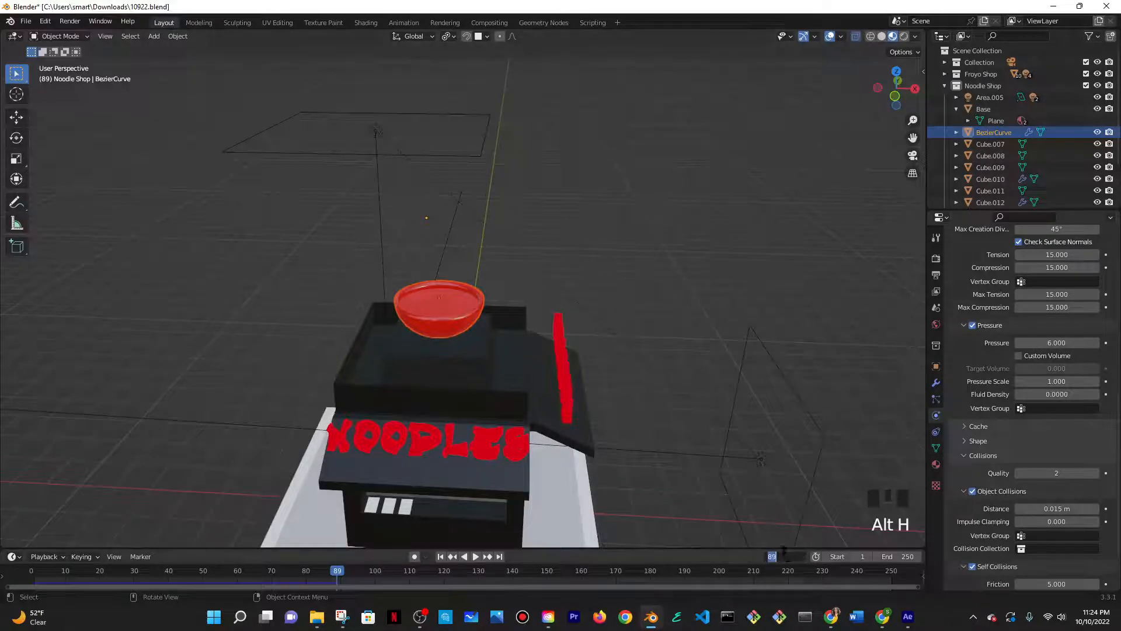
pyautogui.click(784, 550)
pyautogui.press('space')
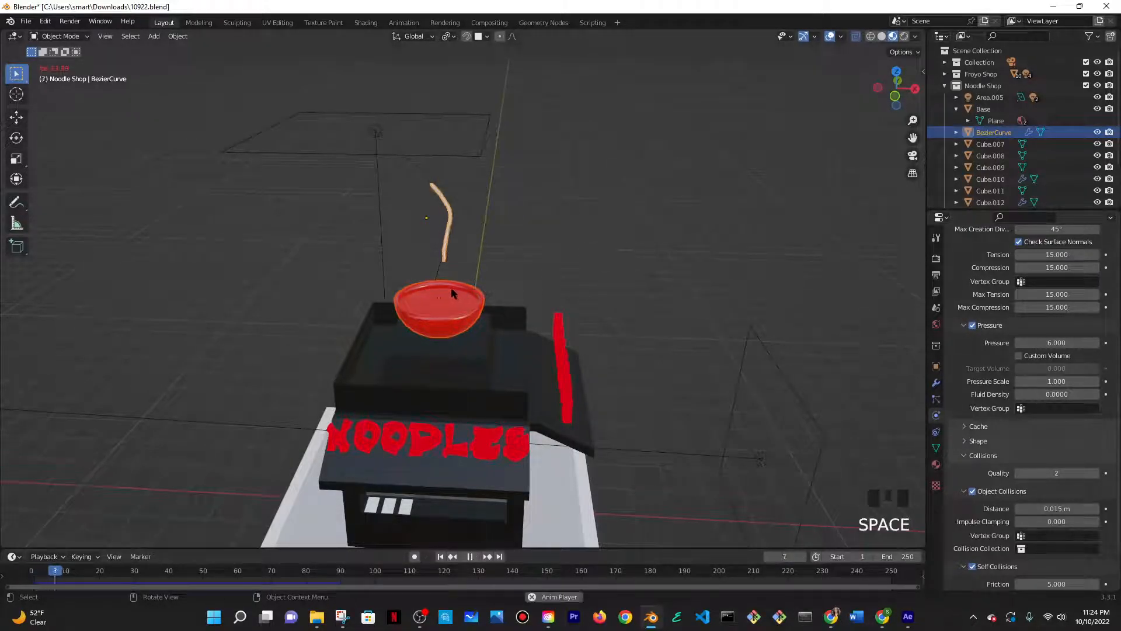
pyautogui.scroll(2, 452, 289)
# - Set the noodle's cloth Pressure to 1 and replay the simulation from the start, pausing at frame 30
pyautogui.moveTo(1062, 343); pyautogui.dragTo(1043, 345)
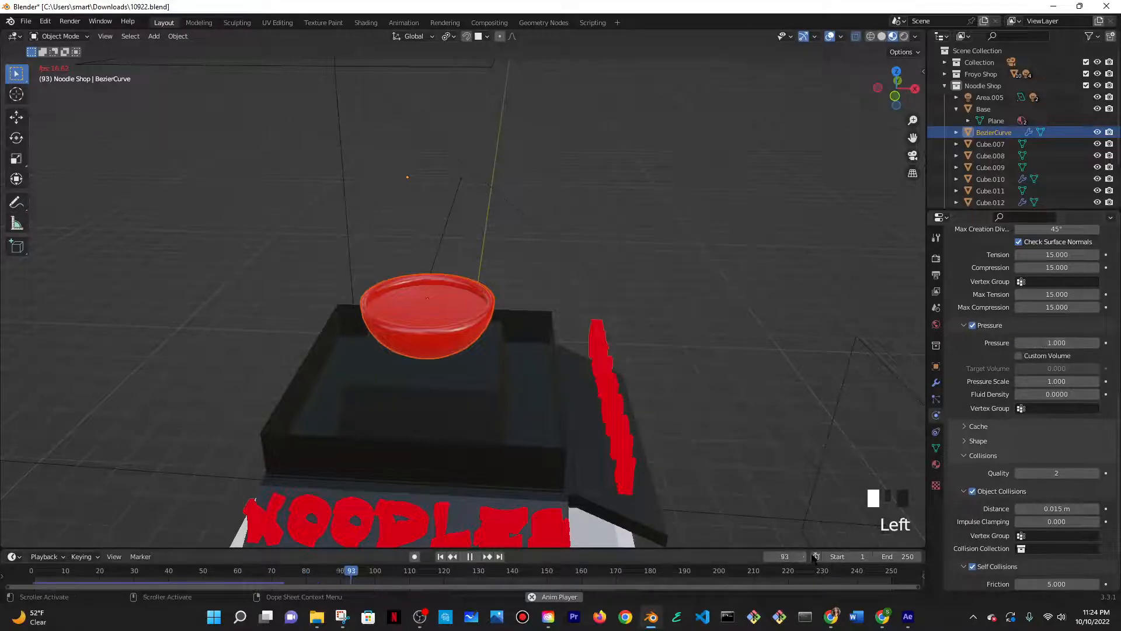
pyautogui.click(789, 556)
pyautogui.press('Return')
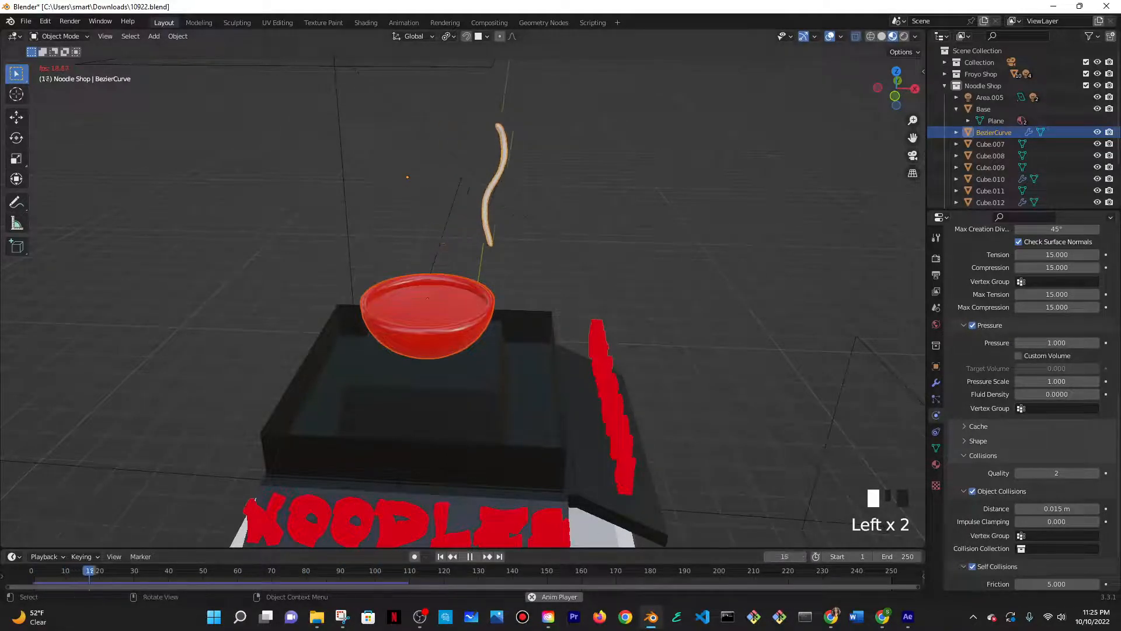
pyautogui.click(470, 557)
# - Disable Internal Springs and Self Collisions in the noodle's cloth settings
pyautogui.scroll(-3, 1004, 350)
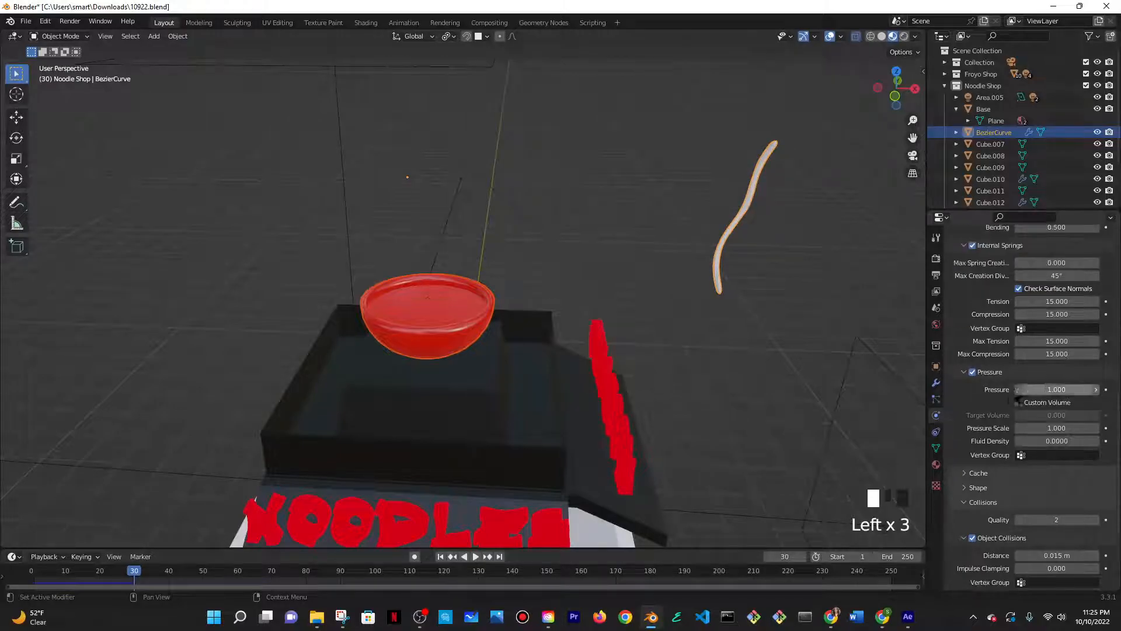
pyautogui.scroll(5, 986, 383)
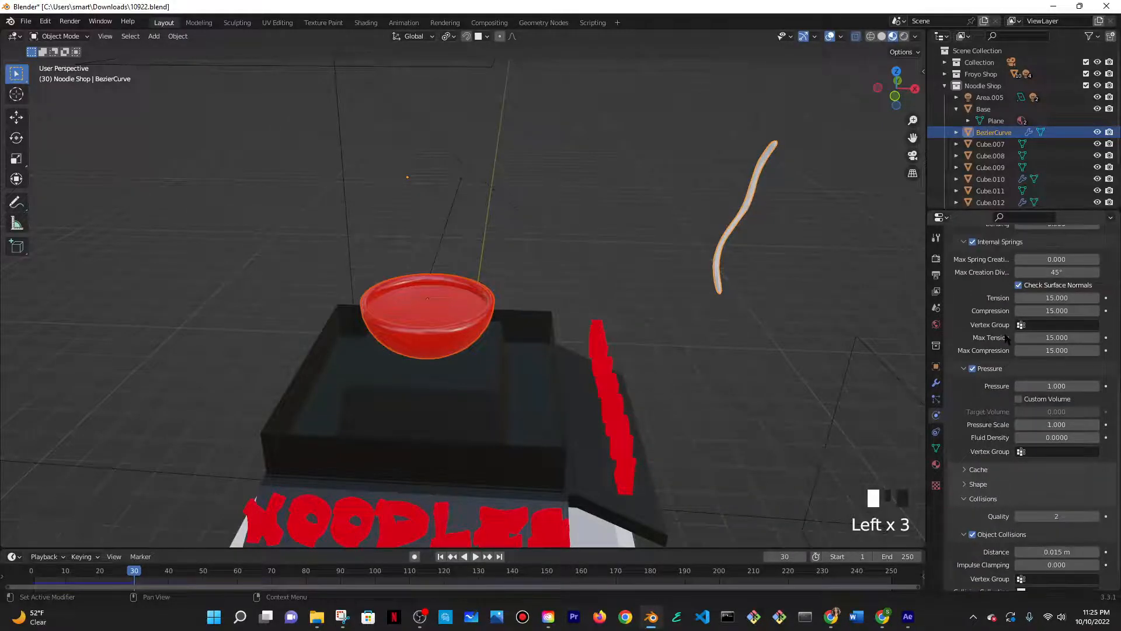
pyautogui.click(972, 242)
pyautogui.scroll(-5, 988, 409)
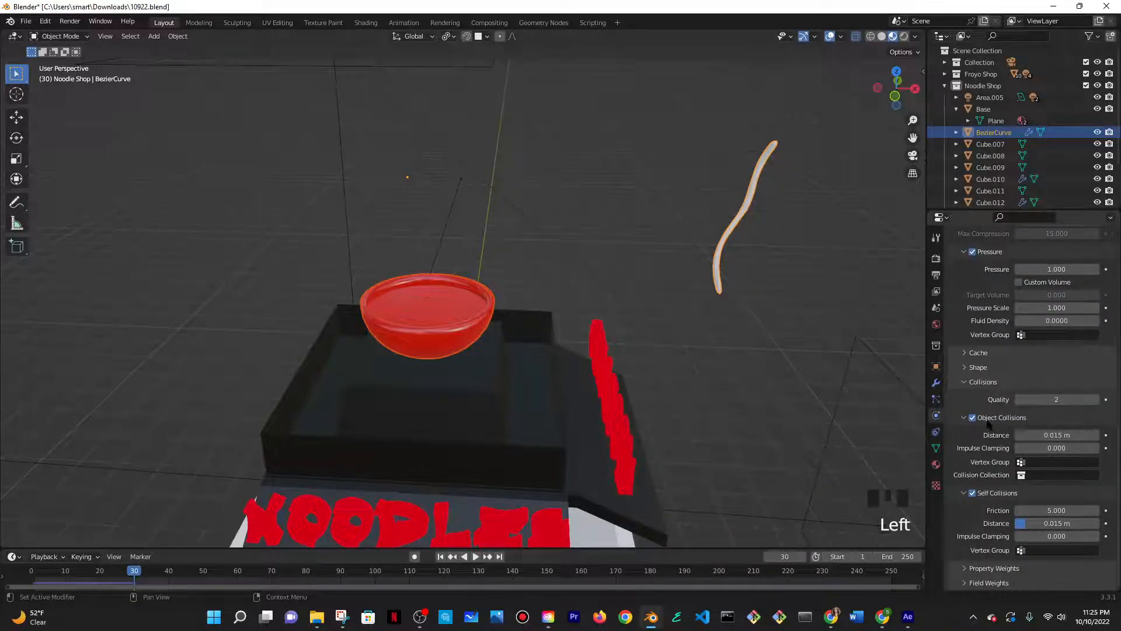
pyautogui.click(972, 492)
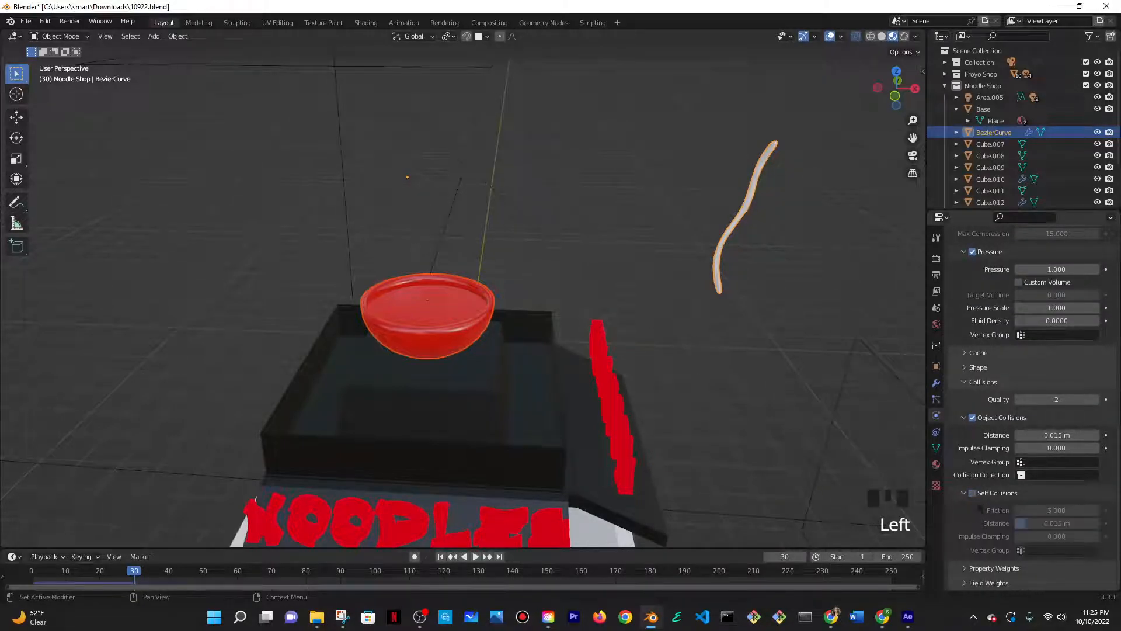
# - Replay the noodle simulation from the start and pause it at frame 150
pyautogui.press('Left')
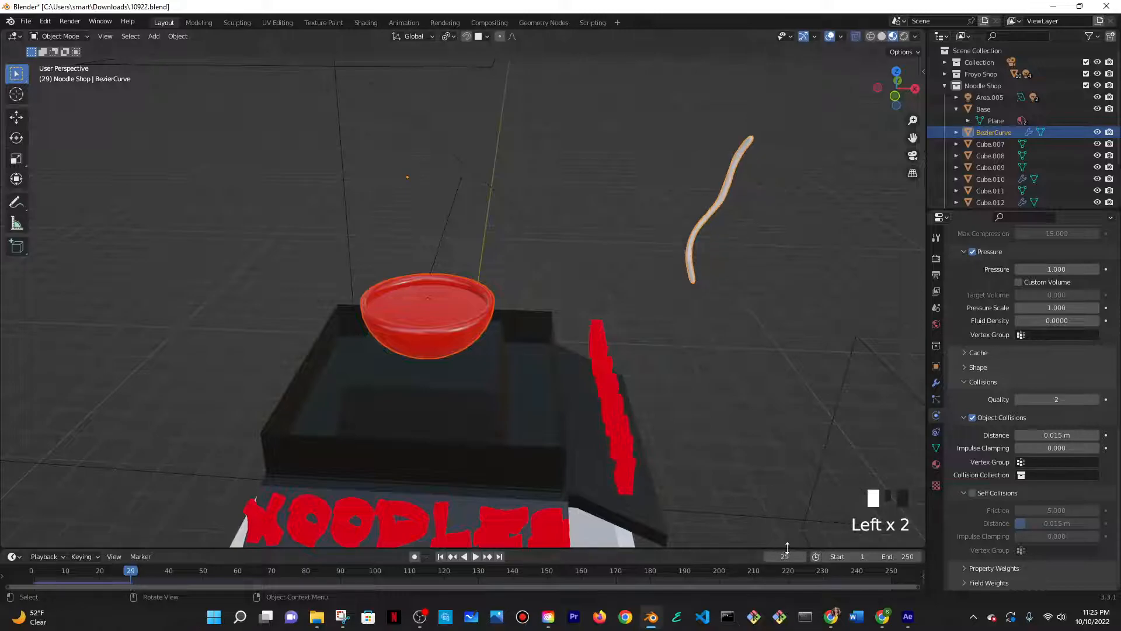
pyautogui.press('Left')
pyautogui.press('space')
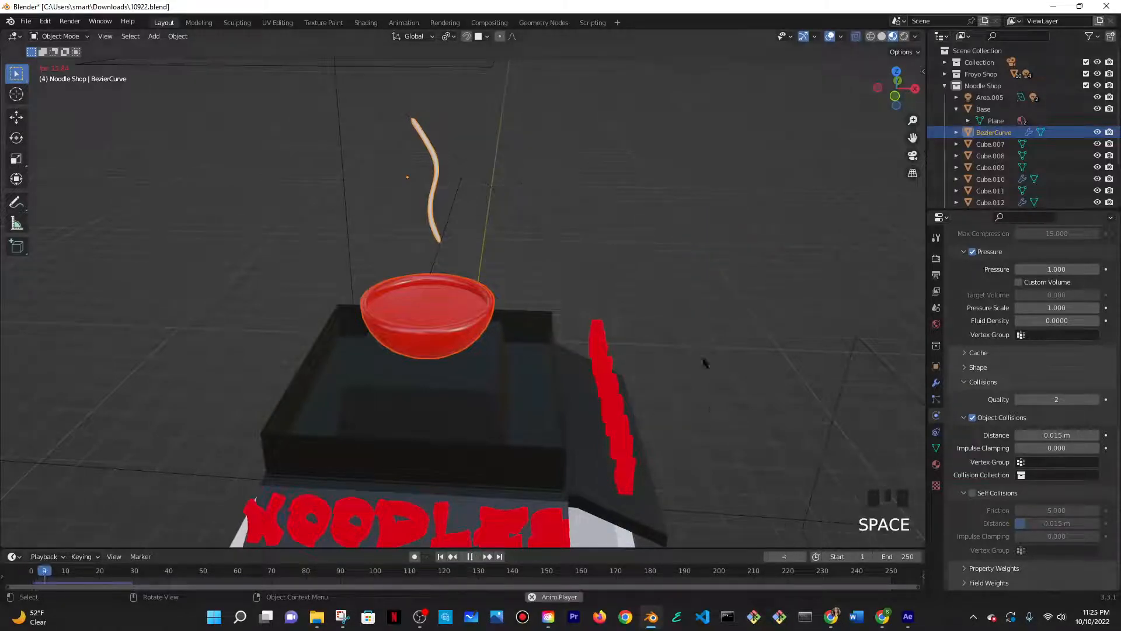
pyautogui.moveTo(464, 289); pyautogui.dragTo(525, 320, button='middle')
pyautogui.scroll(3, 502, 307)
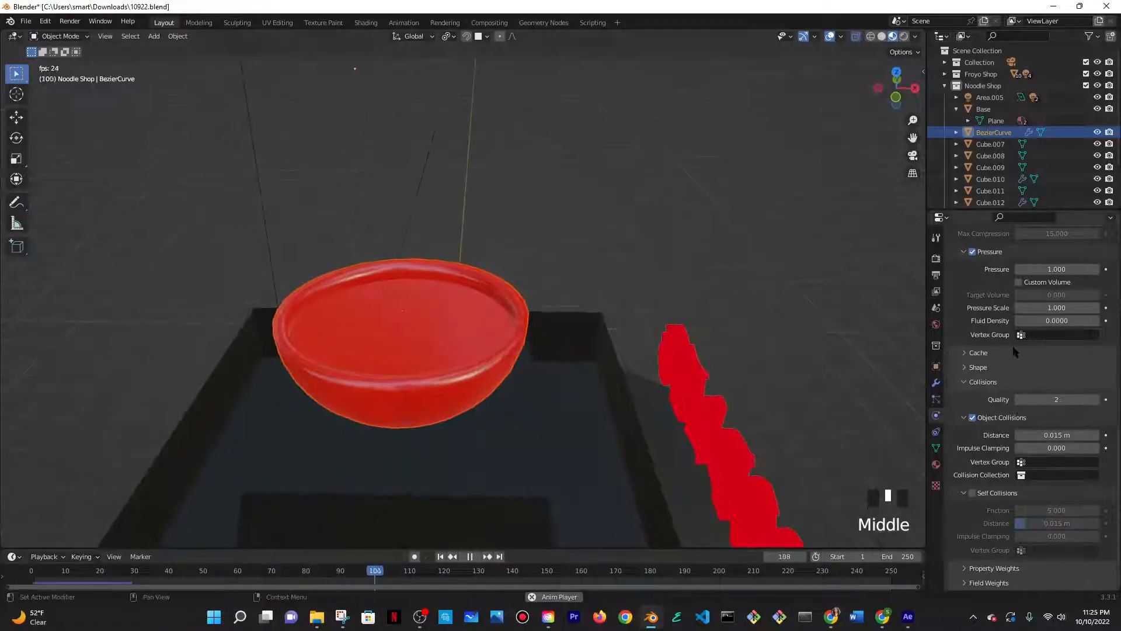
pyautogui.click(470, 557)
# - Hide the red bowl, select and examine the fallen noodle's shape from several angles, and unhide the bowl
pyautogui.click(495, 332)
pyautogui.press('h')
pyautogui.moveTo(495, 331); pyautogui.dragTo(604, 395, button='middle')
pyautogui.scroll(2, 523, 350)
pyautogui.scroll(3, 604, 391)
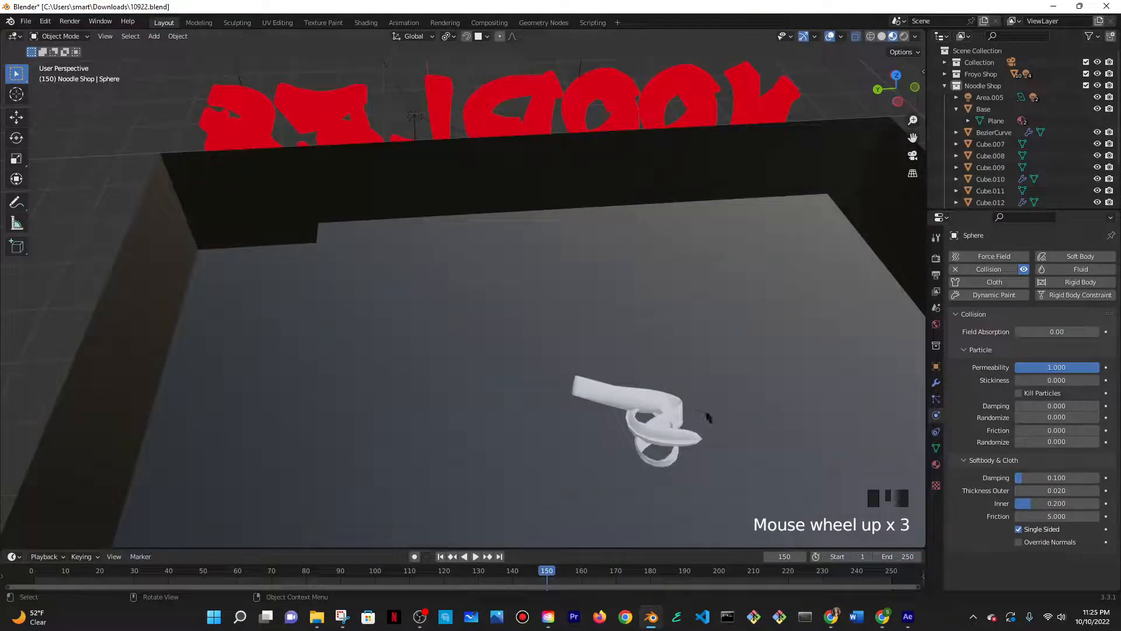
pyautogui.moveTo(677, 414); pyautogui.dragTo(388, 420, button='middle')
pyautogui.scroll(-4, 523, 401)
pyautogui.scroll(2, 388, 419)
pyautogui.scroll(1, 389, 423)
pyautogui.click(387, 421)
pyautogui.moveTo(456, 445); pyautogui.dragTo(480, 400, button='middle')
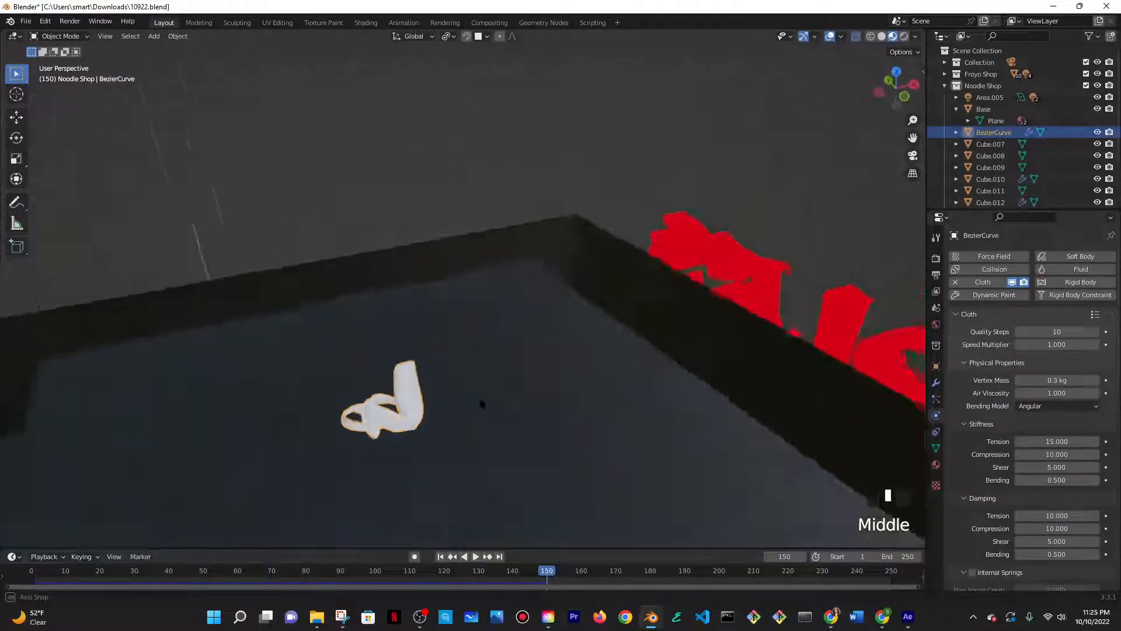
pyautogui.scroll(-4, 471, 391)
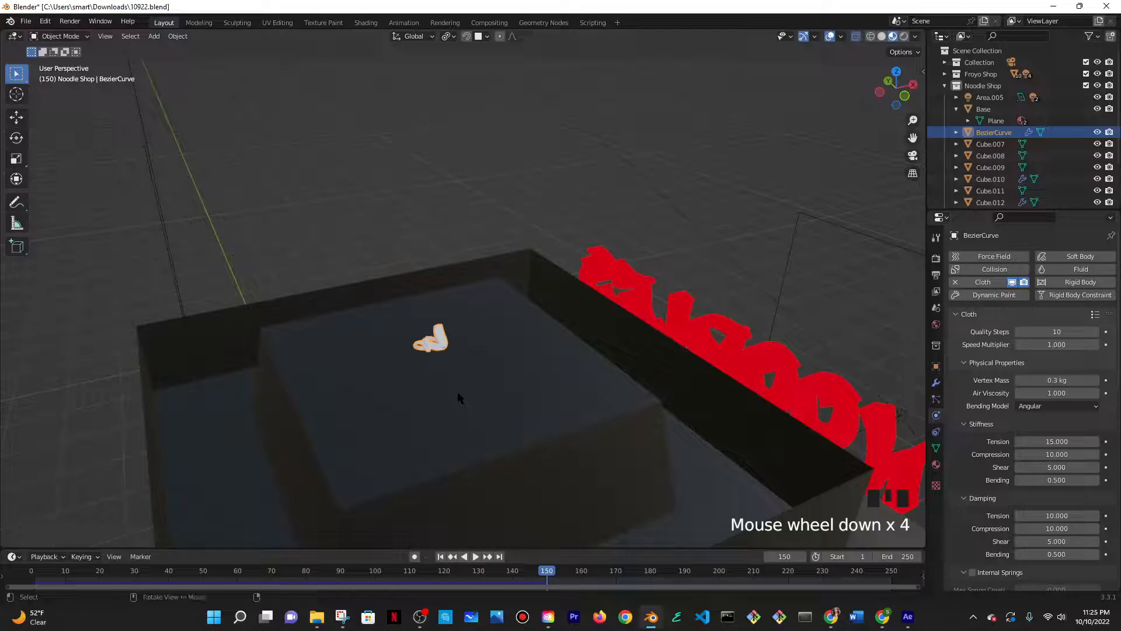
pyautogui.hotkey('alt', 'h')
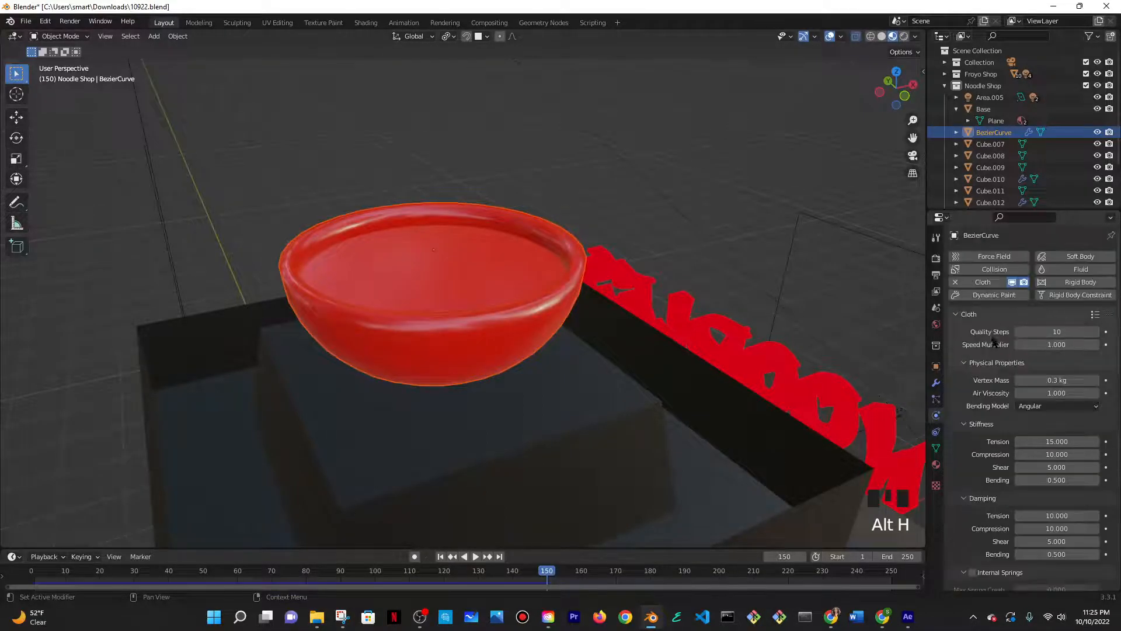
# - Review the noodle's stiffness, damping, pressure and collision settings, and look over the bowl
pyautogui.scroll(-5, 1076, 338)
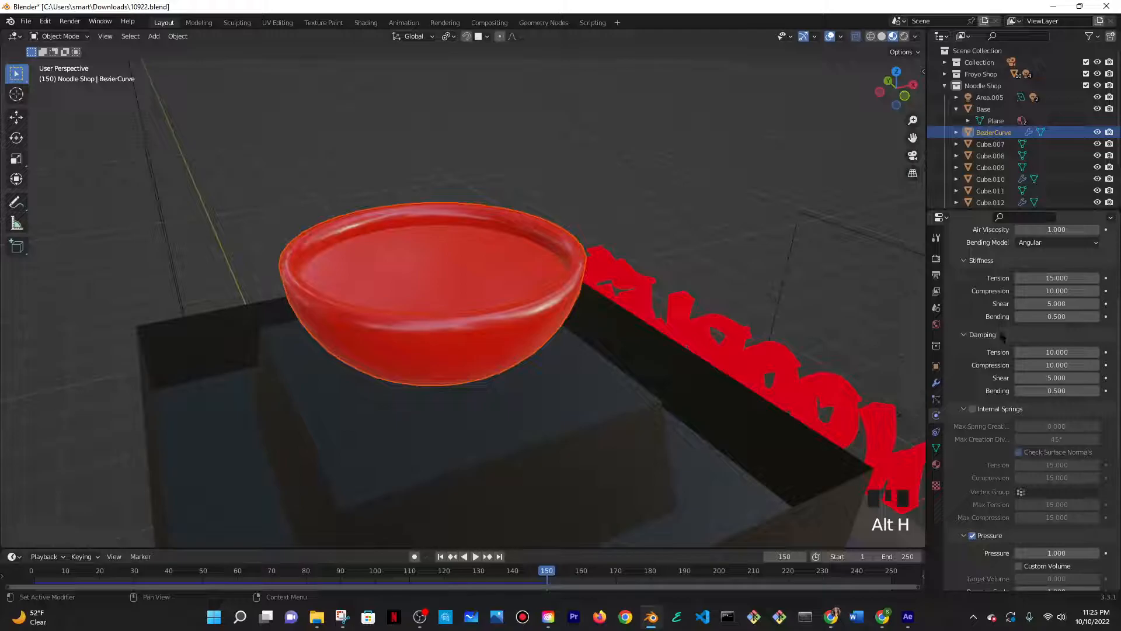
pyautogui.scroll(-7, 1003, 362)
pyautogui.scroll(-5, 1003, 392)
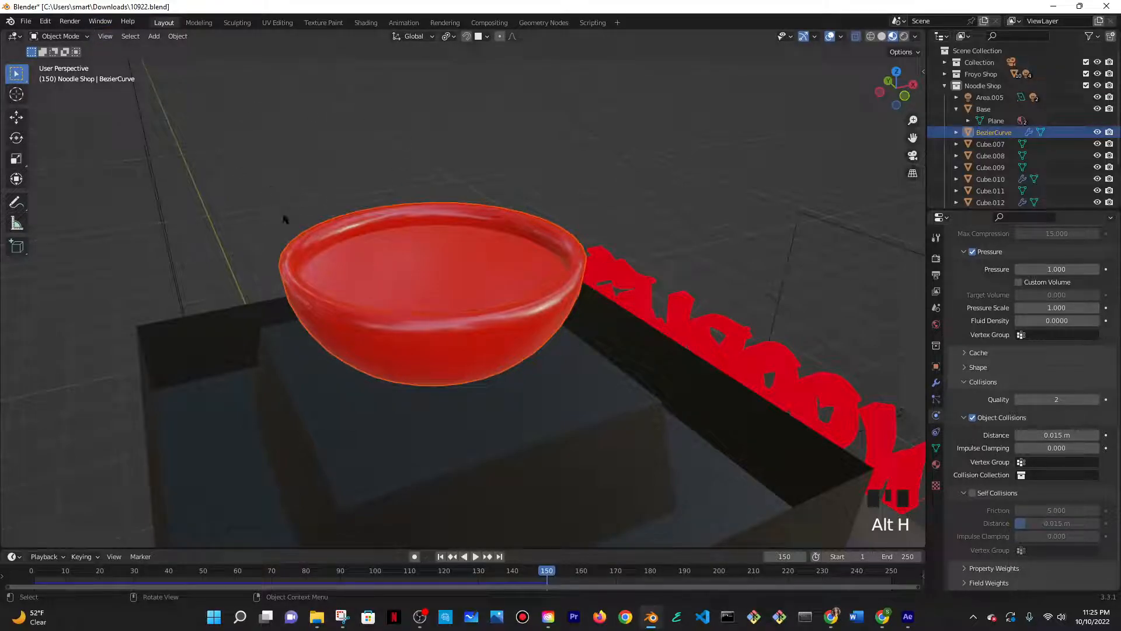
pyautogui.scroll(-20, 397, 345)
pyautogui.moveTo(397, 344); pyautogui.dragTo(508, 347, button='middle')
pyautogui.scroll(6, 508, 348)
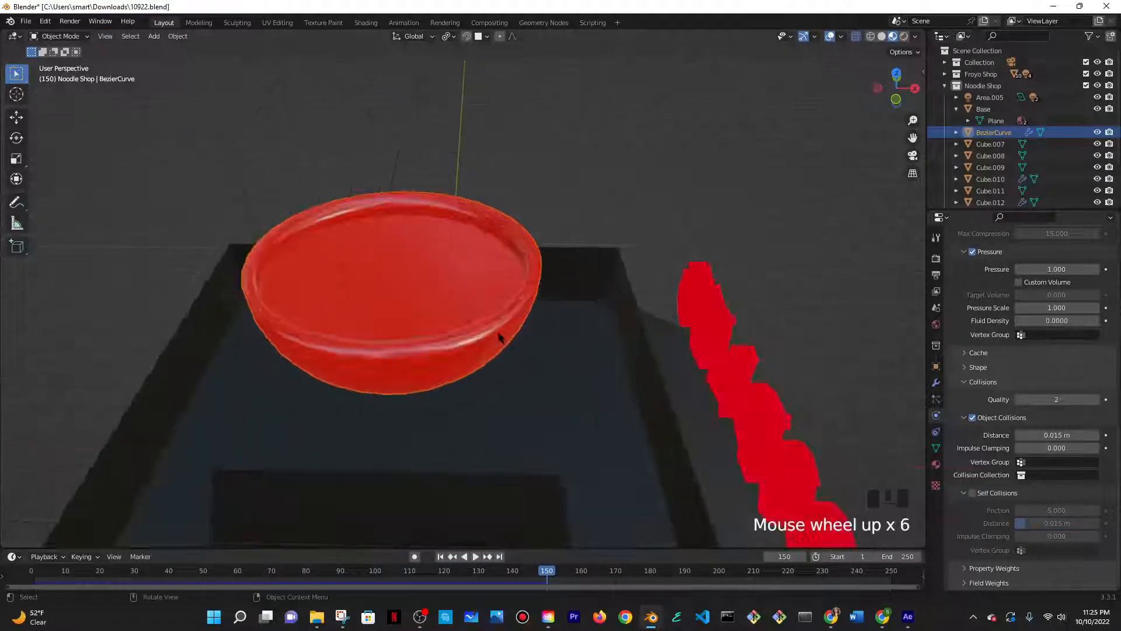
pyautogui.scroll(-3, 492, 274)
pyautogui.moveTo(513, 330); pyautogui.dragTo(503, 295, button='middle')
# - Return to frame 0 and scrub the noodle simulation forward to frame 148
pyautogui.write('0')
pyautogui.click(780, 548)
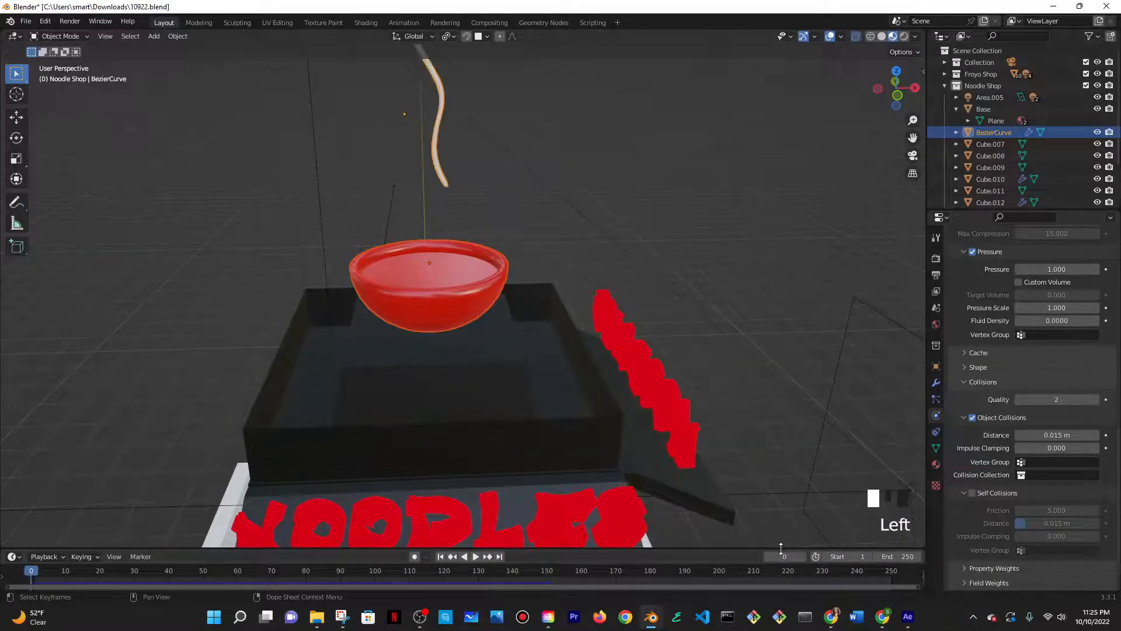
pyautogui.scroll(-3, 456, 220)
pyautogui.moveTo(455, 220); pyautogui.dragTo(454, 225, button='middle')
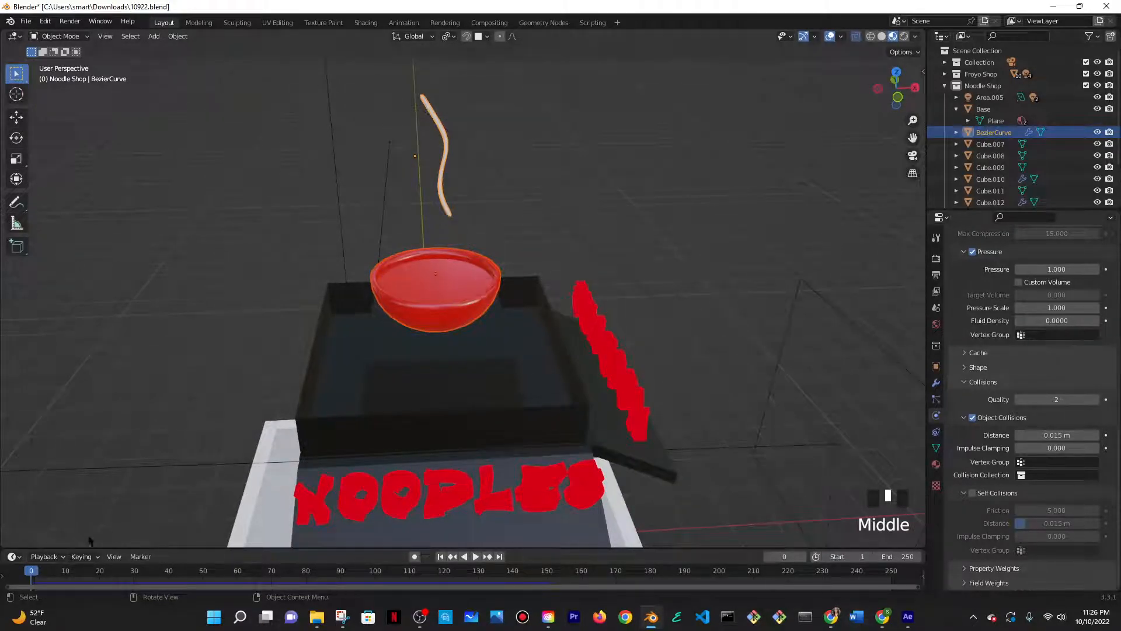
pyautogui.moveTo(53, 575); pyautogui.dragTo(185, 575)
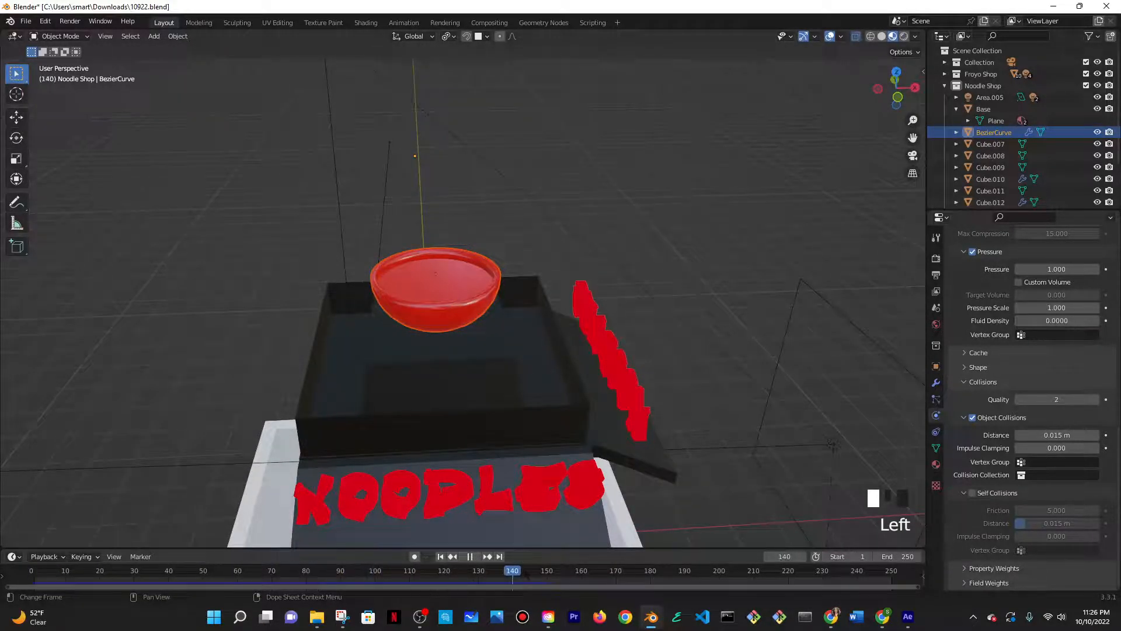
# - Convert the simulated noodle to a mesh at frame 148
pyautogui.scroll(3, 440, 284)
pyautogui.click(177, 36)
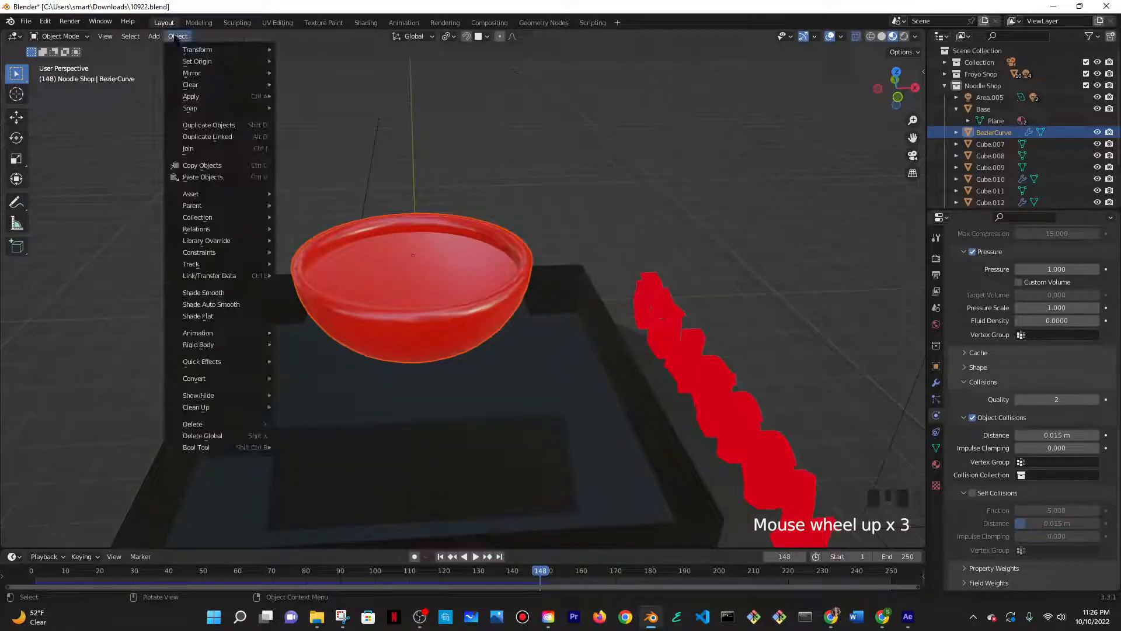
pyautogui.moveTo(222, 378)
pyautogui.click(310, 390)
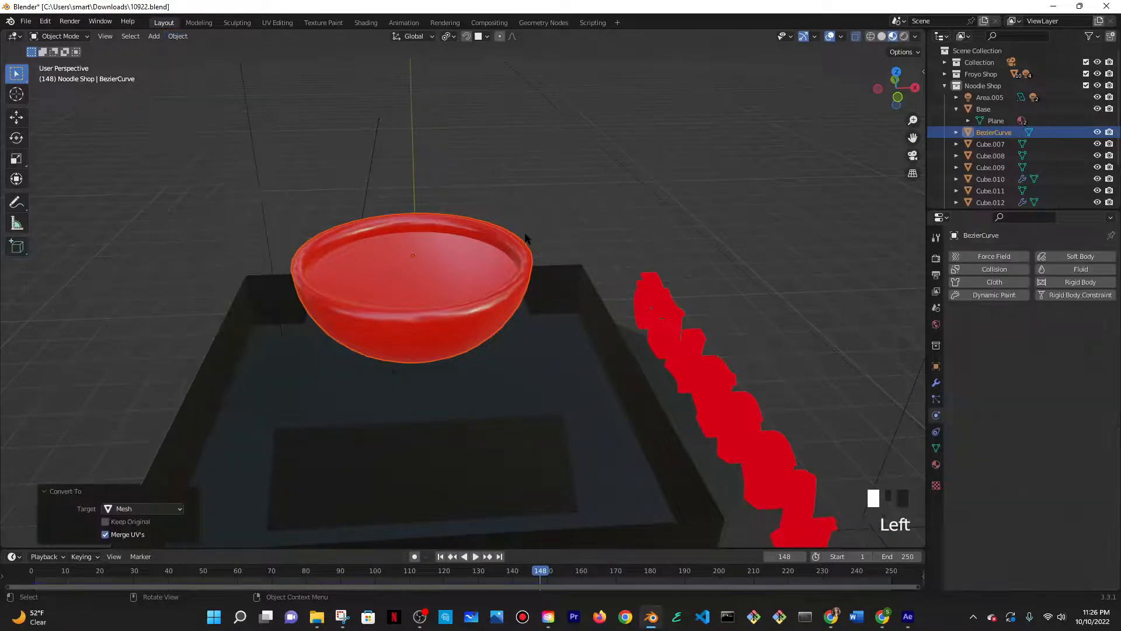
# - Move the red bowl aside about 1.8 m along X, clear of the noodle
pyautogui.press('g')
pyautogui.click(521, 166)
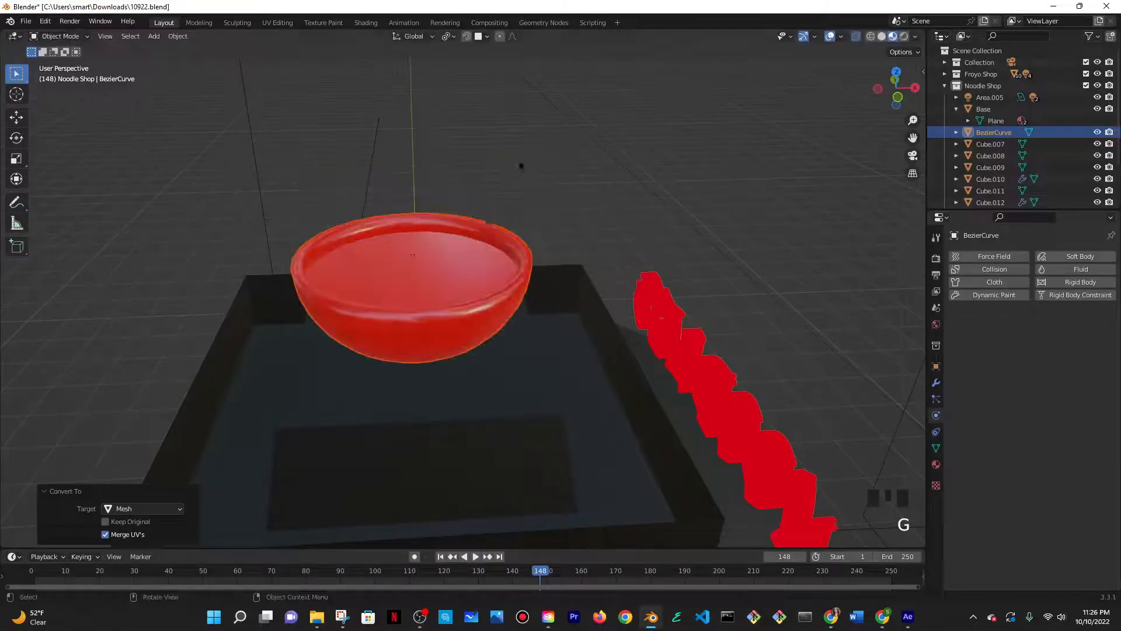
pyautogui.click(445, 278)
pyautogui.press('g')
pyautogui.click(719, 259)
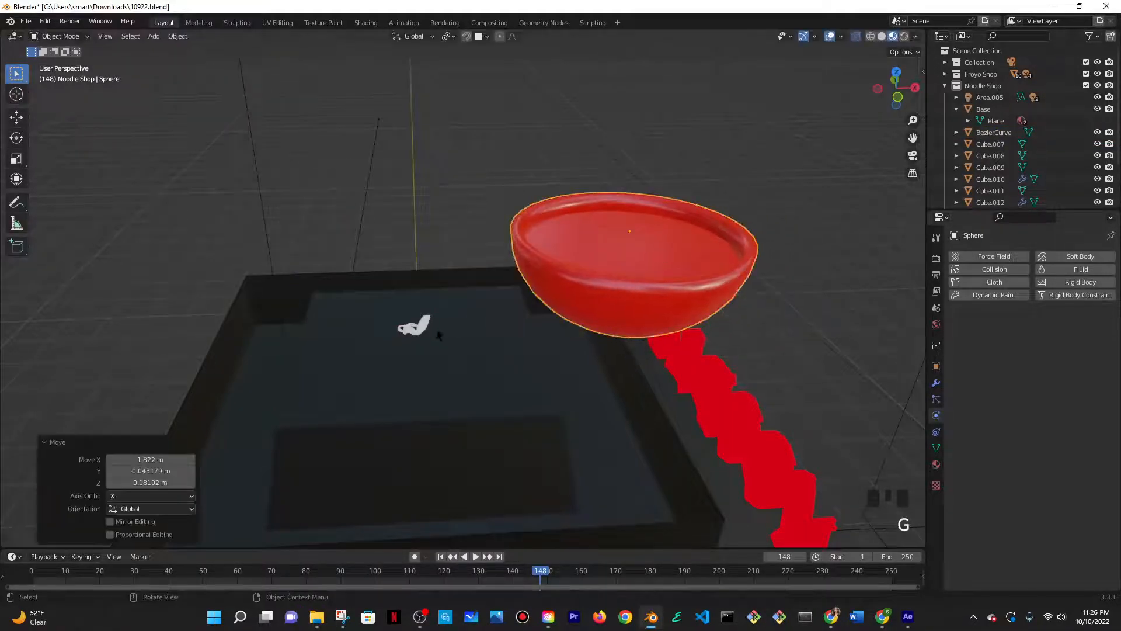
# - Move the noodle up about 0.87 m along Z and about 0.68 m along Y, off the black stand
pyautogui.click(439, 332)
pyautogui.moveTo(446, 328); pyautogui.dragTo(474, 357, button='middle')
pyautogui.press('g')
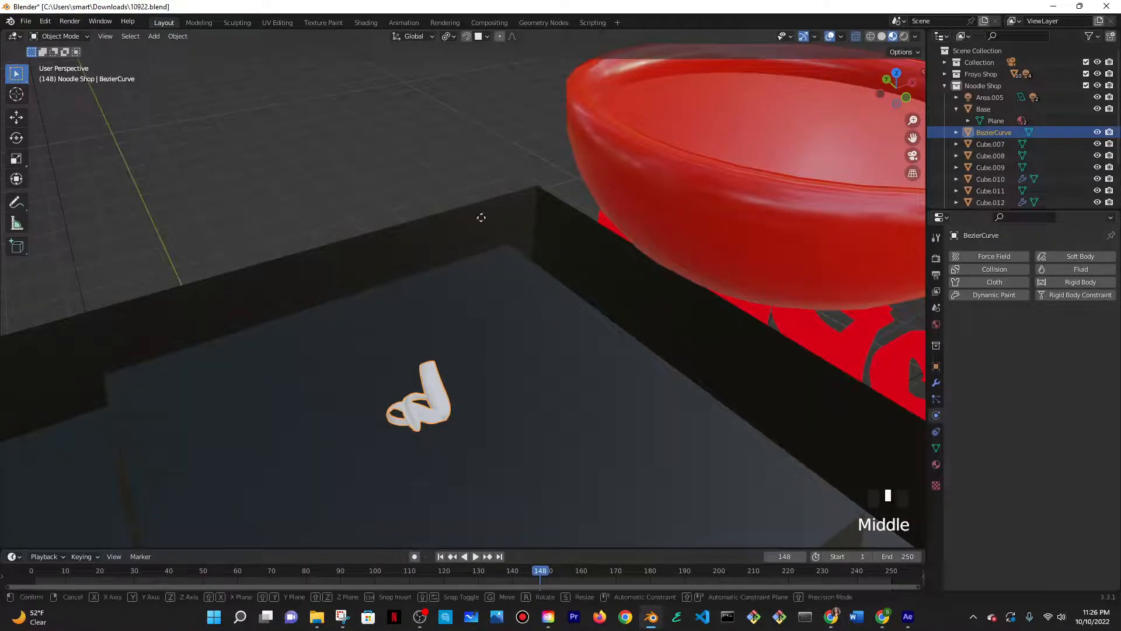
pyautogui.click(276, 168)
pyautogui.moveTo(426, 190); pyautogui.dragTo(453, 227, button='middle')
pyautogui.click(512, 337)
pyautogui.moveTo(513, 338); pyautogui.dragTo(569, 298, button='middle')
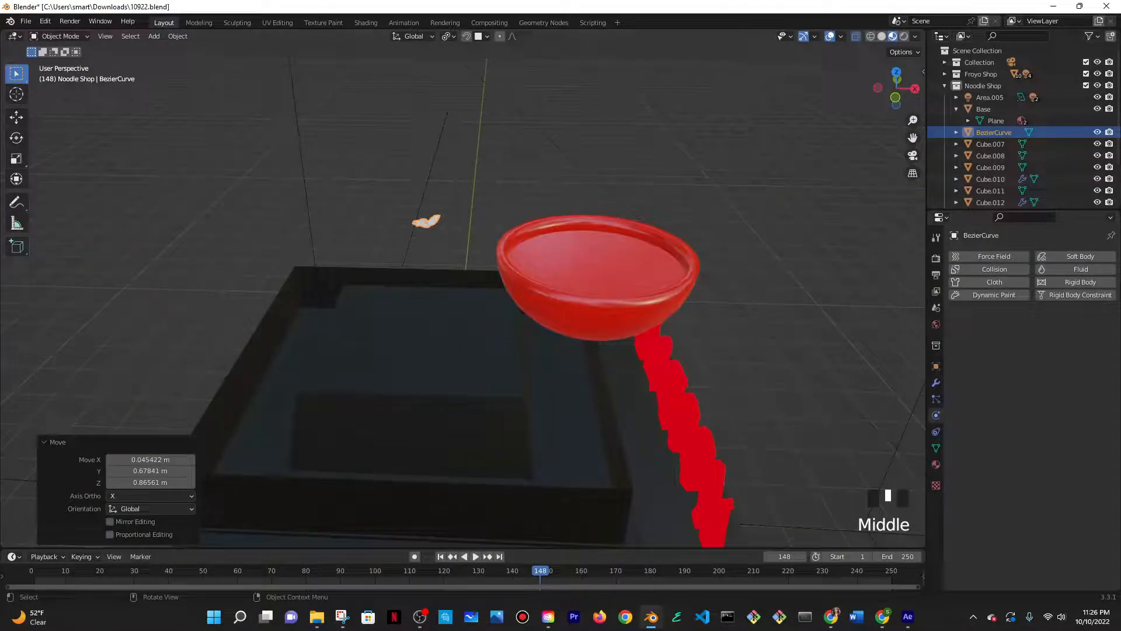
# - Move the red bowl back about 1.79 m along negative X over the stand, and shift it along Y
pyautogui.click(572, 301)
pyautogui.press('g')
pyautogui.press('y')
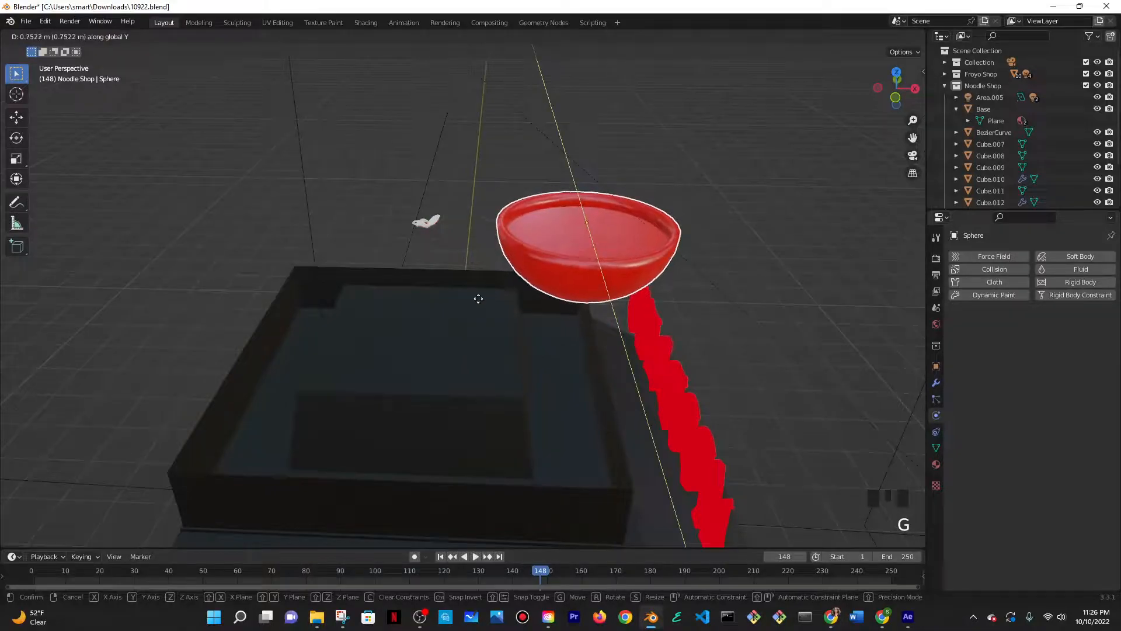
pyautogui.click(444, 353)
pyautogui.press('g')
pyautogui.press('y')
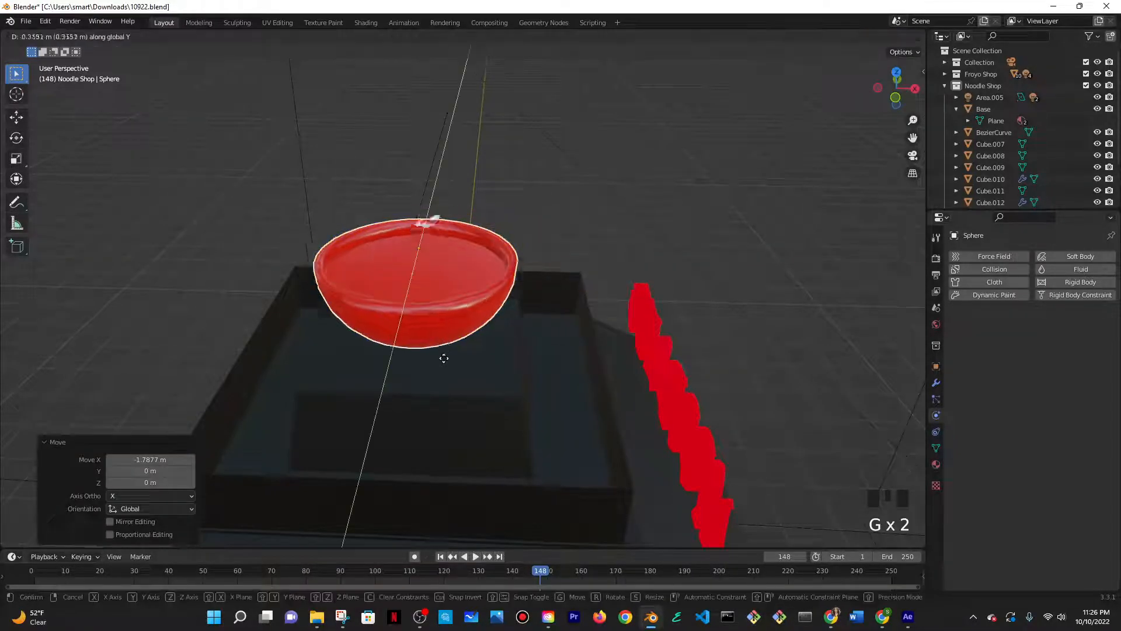
pyautogui.click(518, 334)
# - Fine-tune the bowl's position along Y and Z so it sits centred on the stand, below the noodle
pyautogui.scroll(-5, 518, 366)
pyautogui.moveTo(517, 334); pyautogui.dragTo(514, 374, button='middle')
pyautogui.press('g')
pyautogui.press('y')
pyautogui.click(525, 294)
pyautogui.moveTo(525, 294); pyautogui.dragTo(460, 272, button='middle')
pyautogui.scroll(2, 523, 253)
pyautogui.press('g')
pyautogui.press('z')
pyautogui.click(495, 245)
# - Give the noodle a new material with an orange base color
pyautogui.scroll(5, 433, 219)
pyautogui.click(460, 272)
pyautogui.scroll(2, 636, 357)
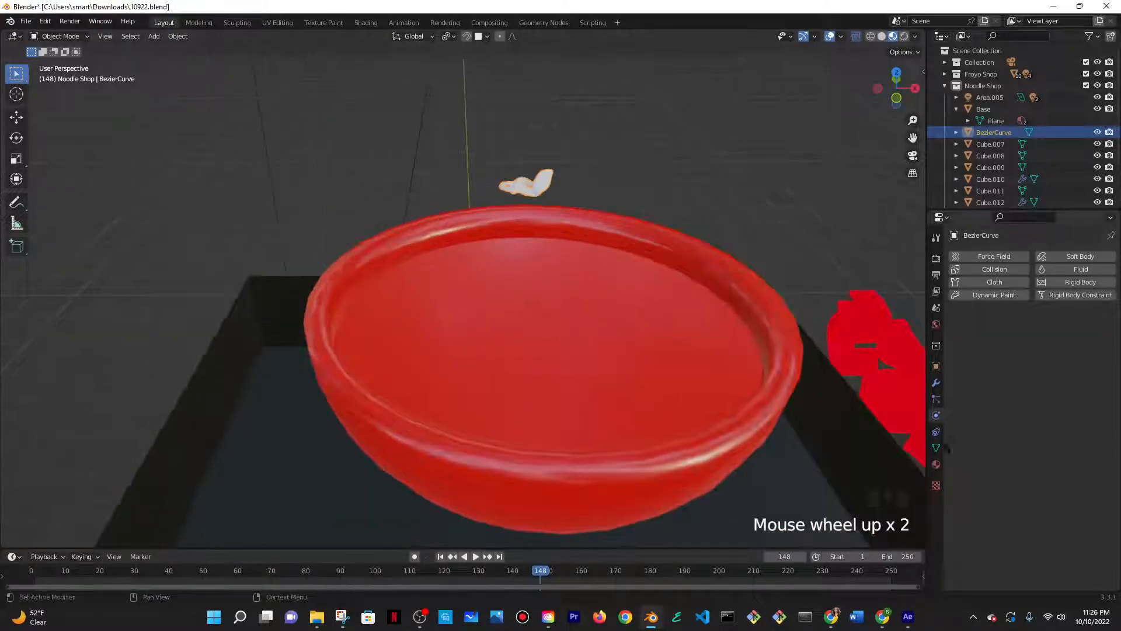
pyautogui.click(936, 464)
pyautogui.click(1013, 304)
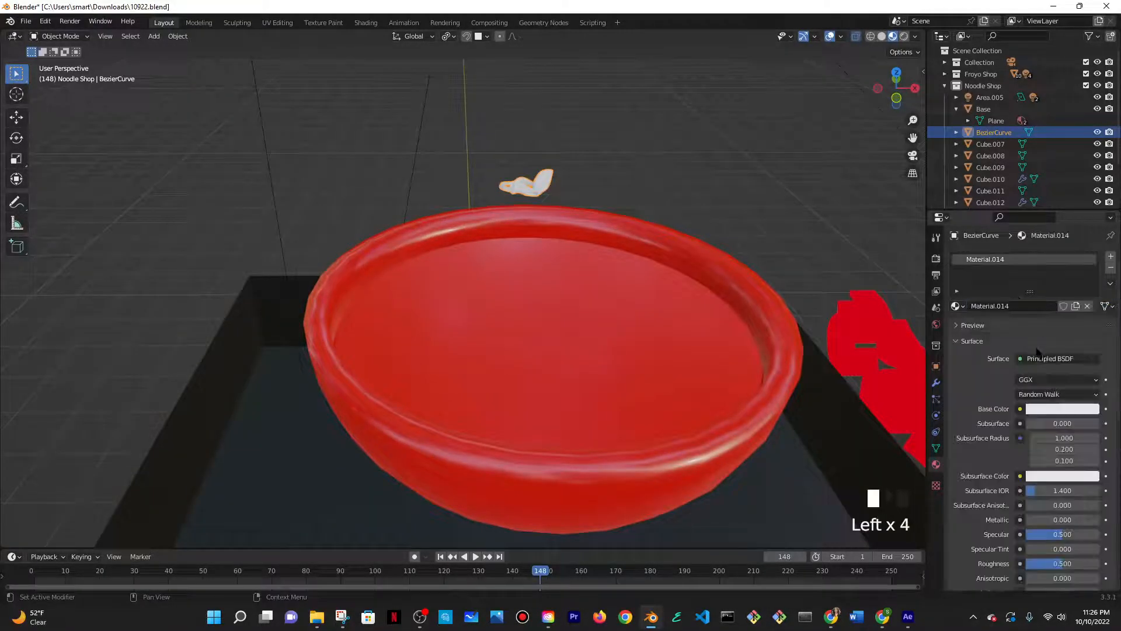
pyautogui.click(1047, 408)
pyautogui.click(1032, 317)
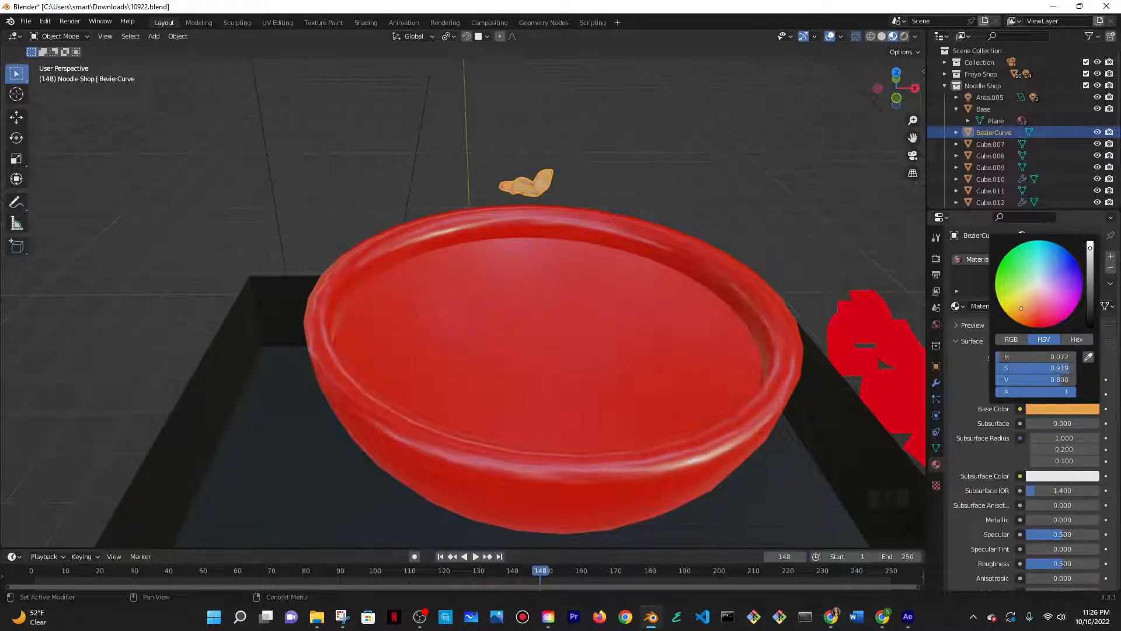
pyautogui.scroll(-4, 623, 193)
pyautogui.moveTo(623, 195); pyautogui.dragTo(630, 289, button='middle')
pyautogui.keyDown('shift'); pyautogui.moveTo(631, 286); pyautogui.dragTo(591, 248, button='middle'); pyautogui.keyUp('shift')
pyautogui.scroll(4, 601, 255)
pyautogui.scroll(-2, 532, 149)
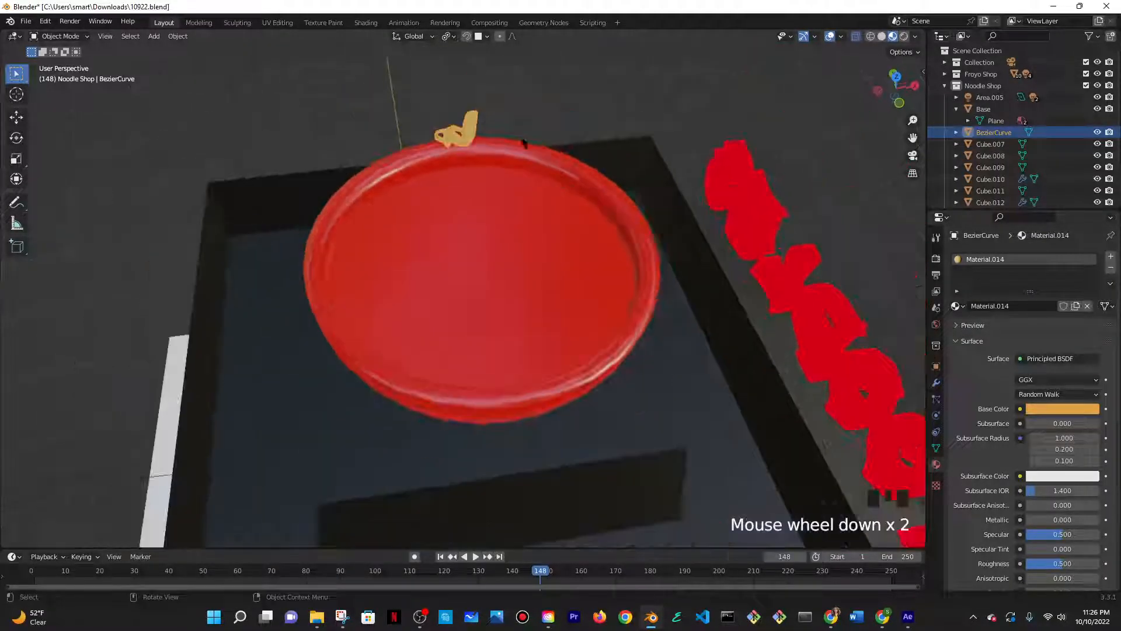
pyautogui.press('s')
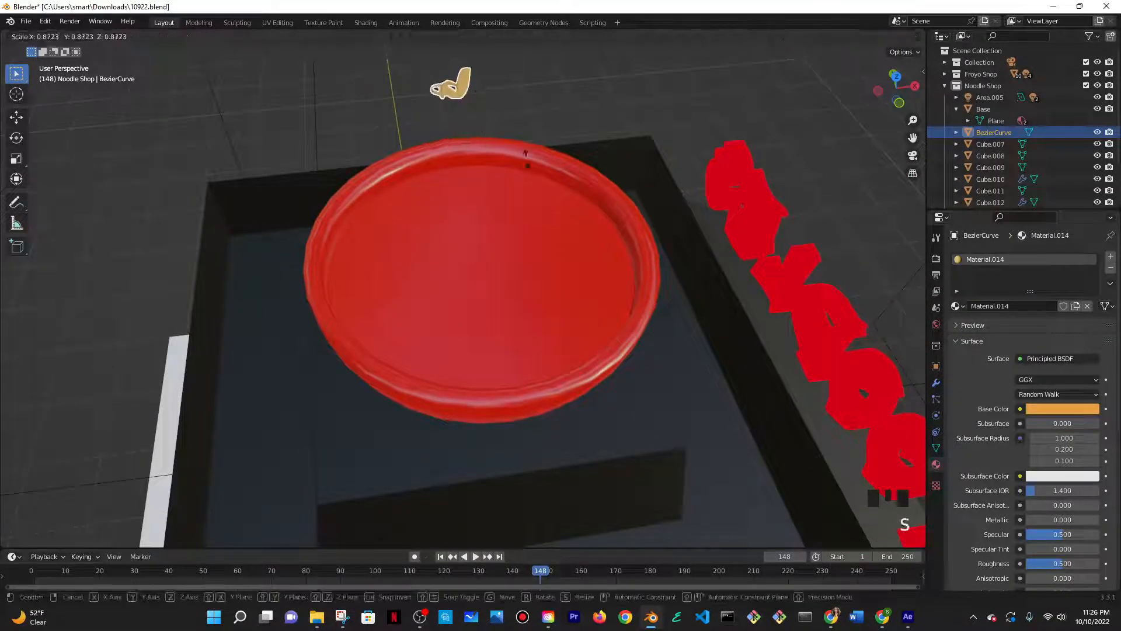
pyautogui.press('Return')
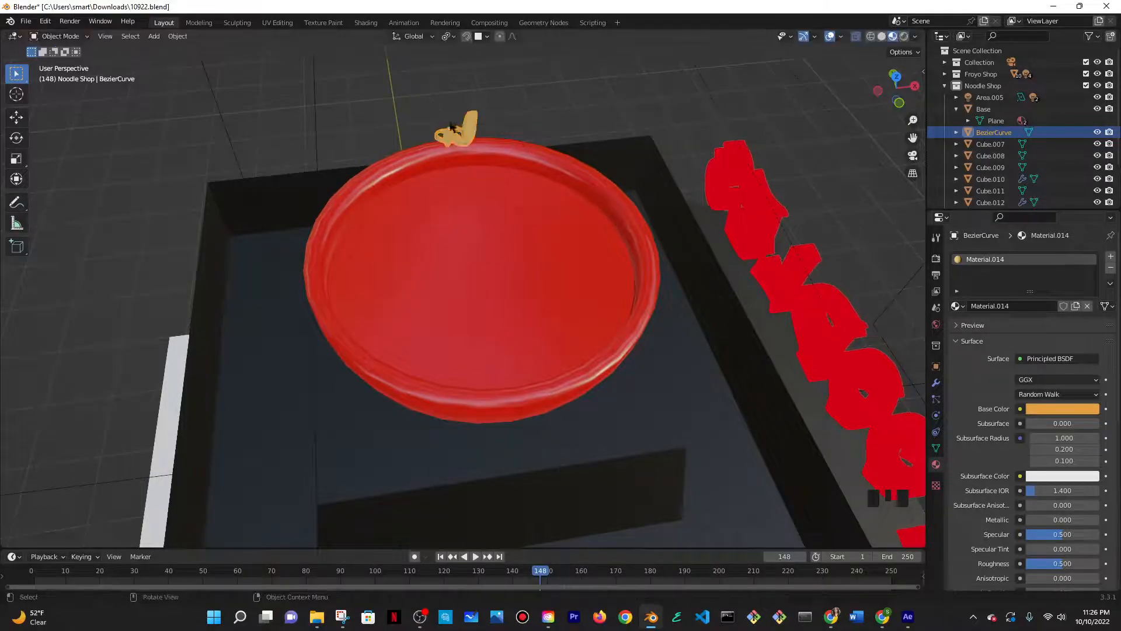
# - Snap the 3D cursor to the selected noodle and try scaling the noodle
pyautogui.scroll(-5, 489, 139)
pyautogui.scroll(1, 489, 139)
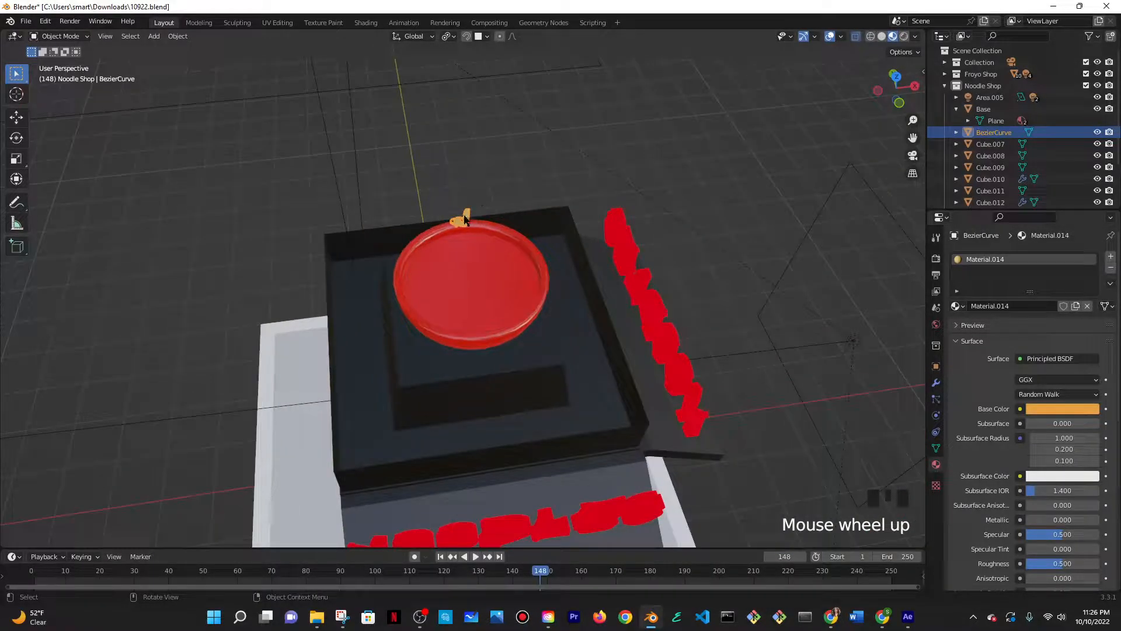
pyautogui.hotkey('shift', 's')
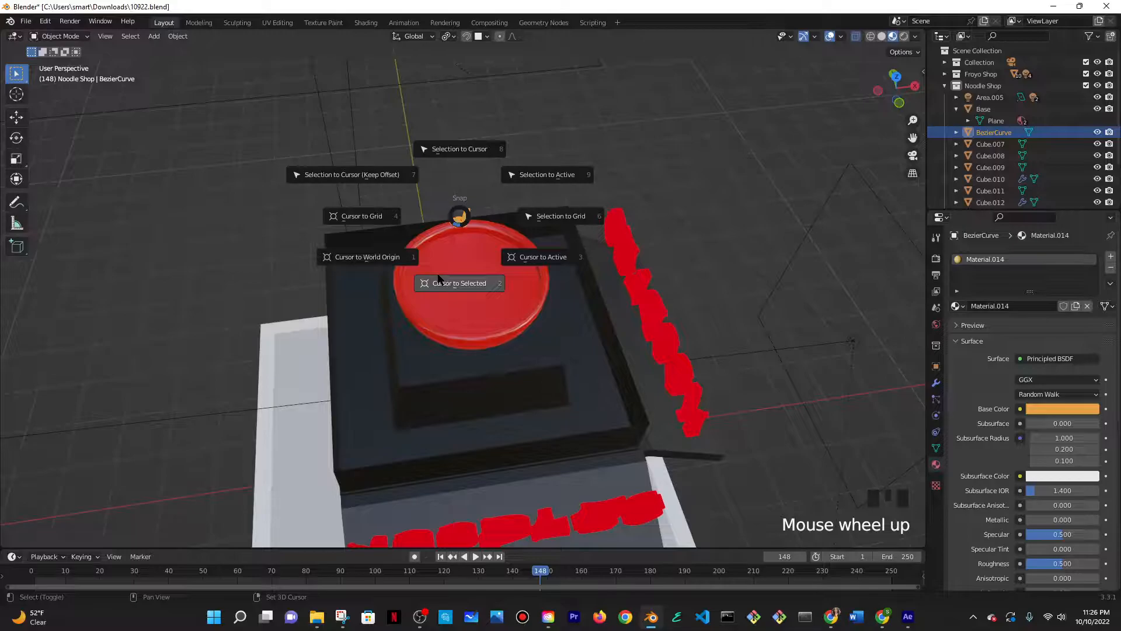
pyautogui.scroll(3, 464, 223)
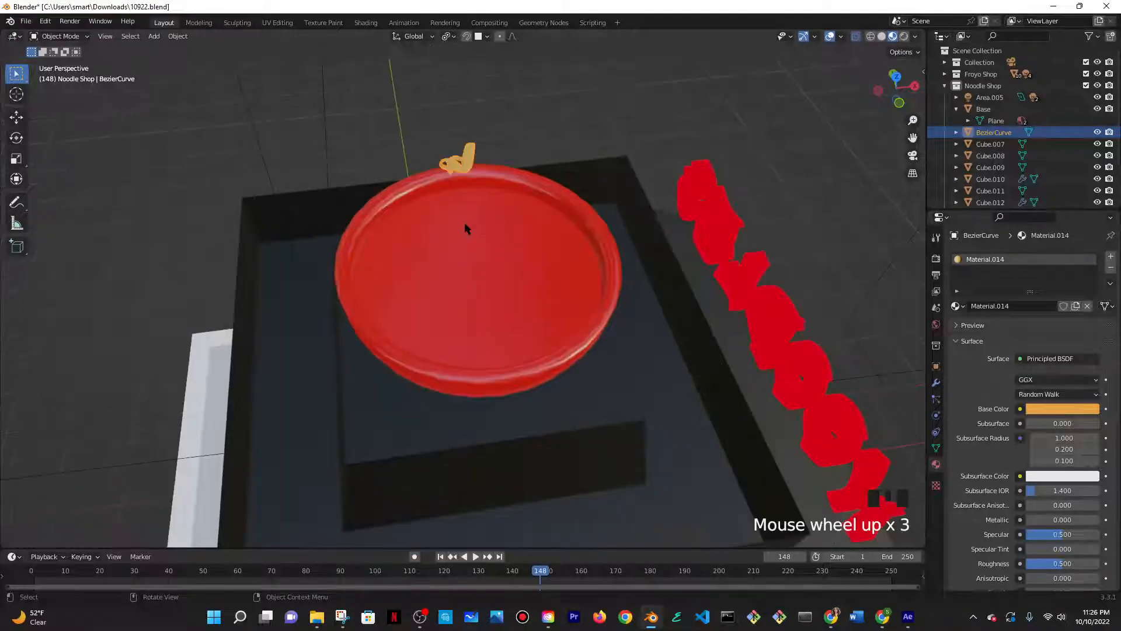
pyautogui.press('s')
pyautogui.press('Escape')
# - Set the transform pivot point to Individual Origins and try scaling the noodle from it
pyautogui.click(448, 37)
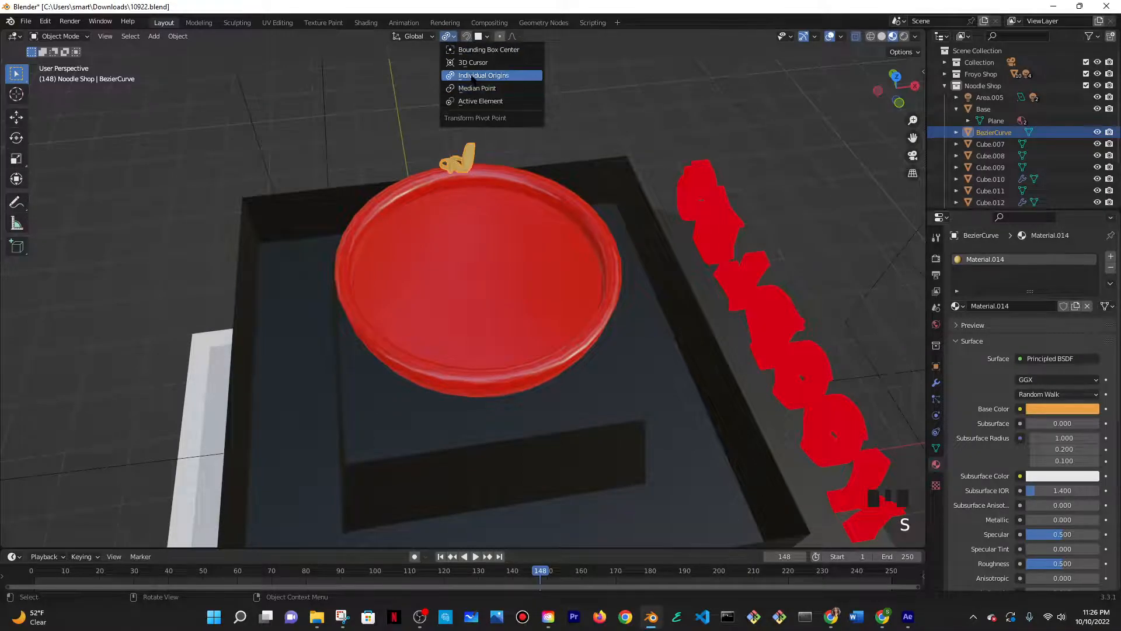
pyautogui.click(472, 77)
pyautogui.press('s')
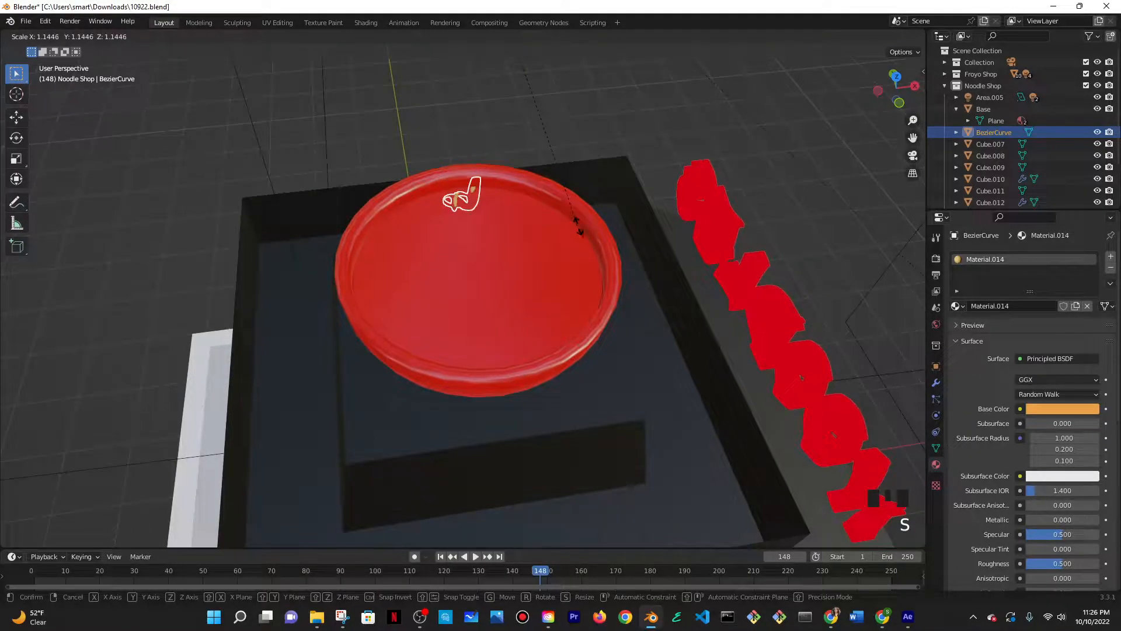
pyautogui.press('Escape')
pyautogui.scroll(-4, 489, 155)
pyautogui.moveTo(453, 127); pyautogui.dragTo(438, 91, button='middle')
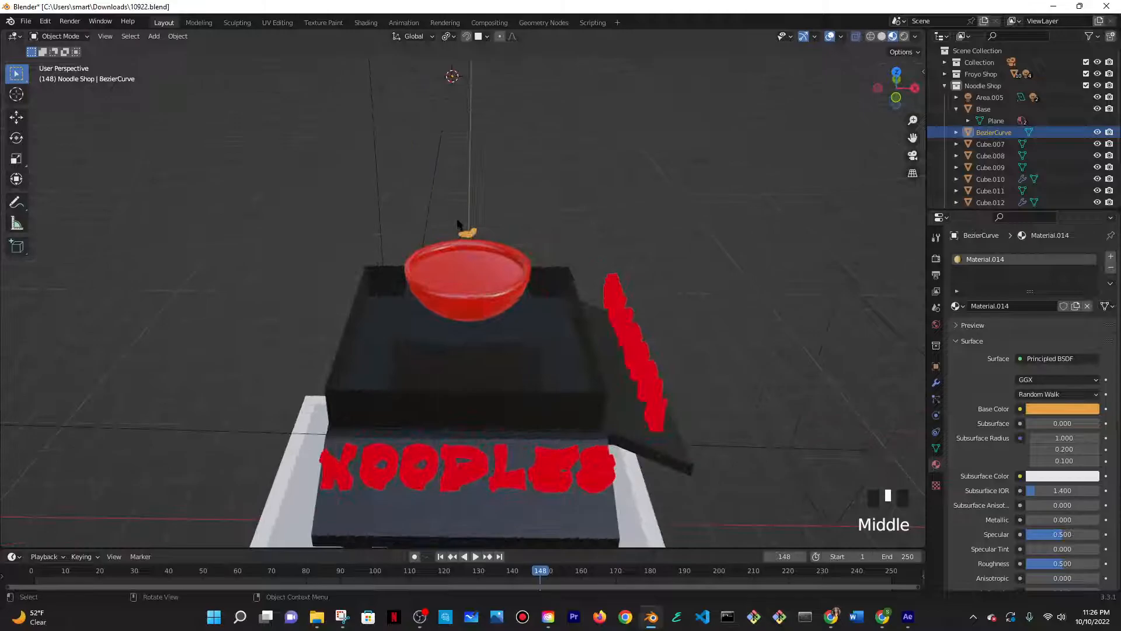
pyautogui.scroll(6, 491, 229)
pyautogui.moveTo(467, 193)
pyautogui.mouseDown(button='middle')
pyautogui.moveTo(475, 208)
pyautogui.moveTo(456, 175)
pyautogui.mouseUp(button='middle')
pyautogui.scroll(-2, 463, 178)
pyautogui.scroll(-2, 463, 178)
pyautogui.scroll(-3, 455, 175)
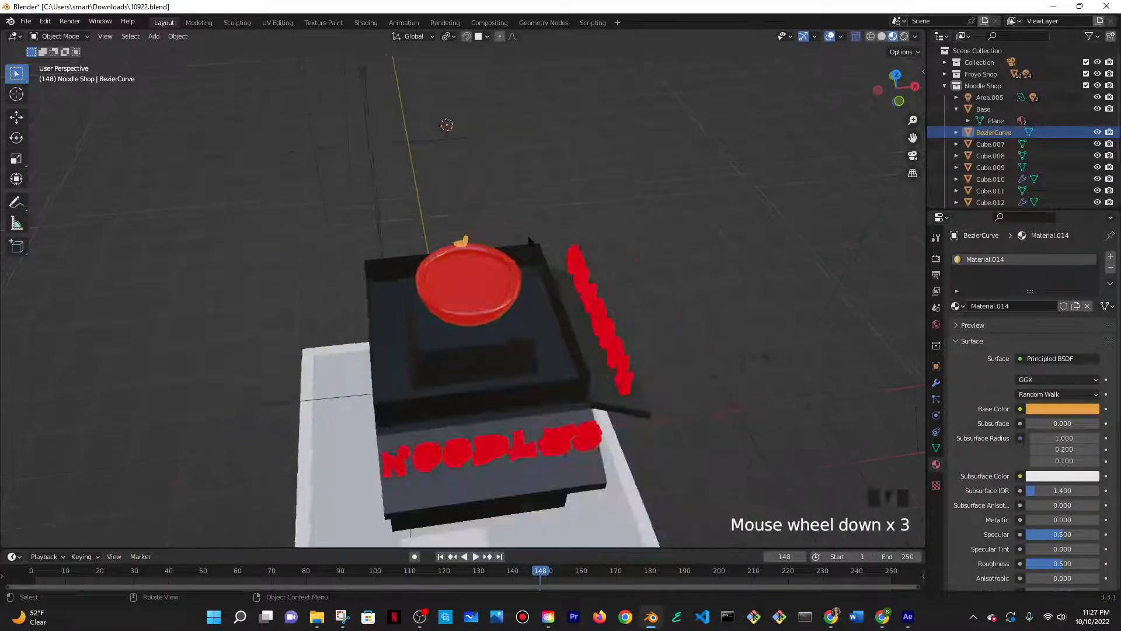
pyautogui.press('s')
pyautogui.press('Escape')
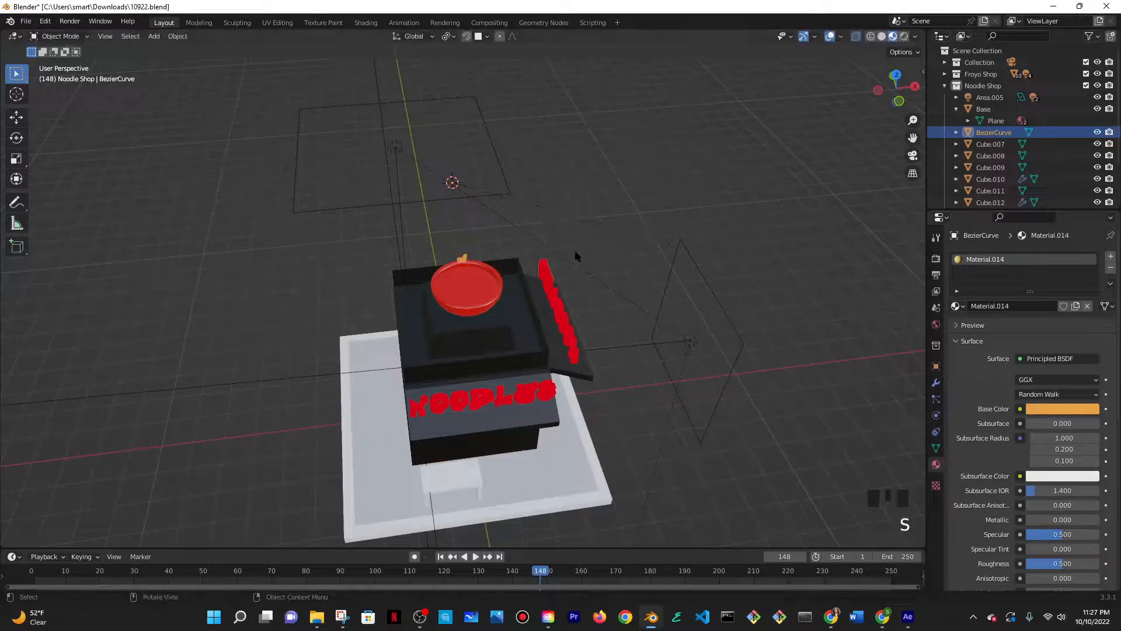
# - Snap the 3D cursor to the selected noodle again and test scaling the noodle
pyautogui.scroll(7, 543, 245)
pyautogui.hotkey('shift', 's')
pyautogui.press('Escape')
pyautogui.hotkey('shift', 's')
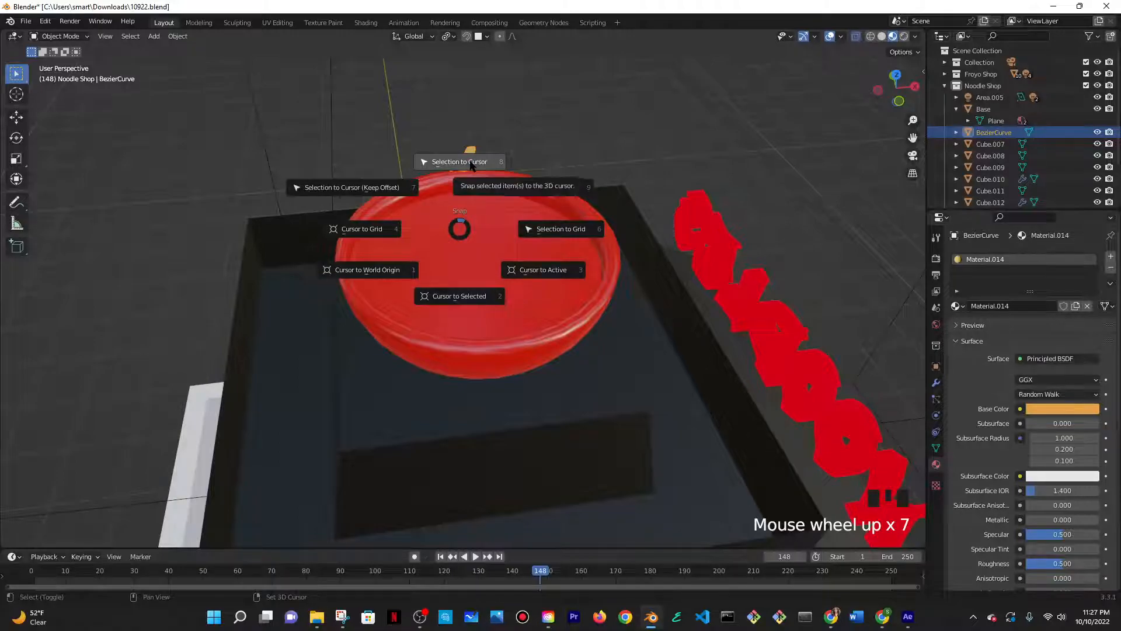
pyautogui.click(475, 298)
pyautogui.press('s')
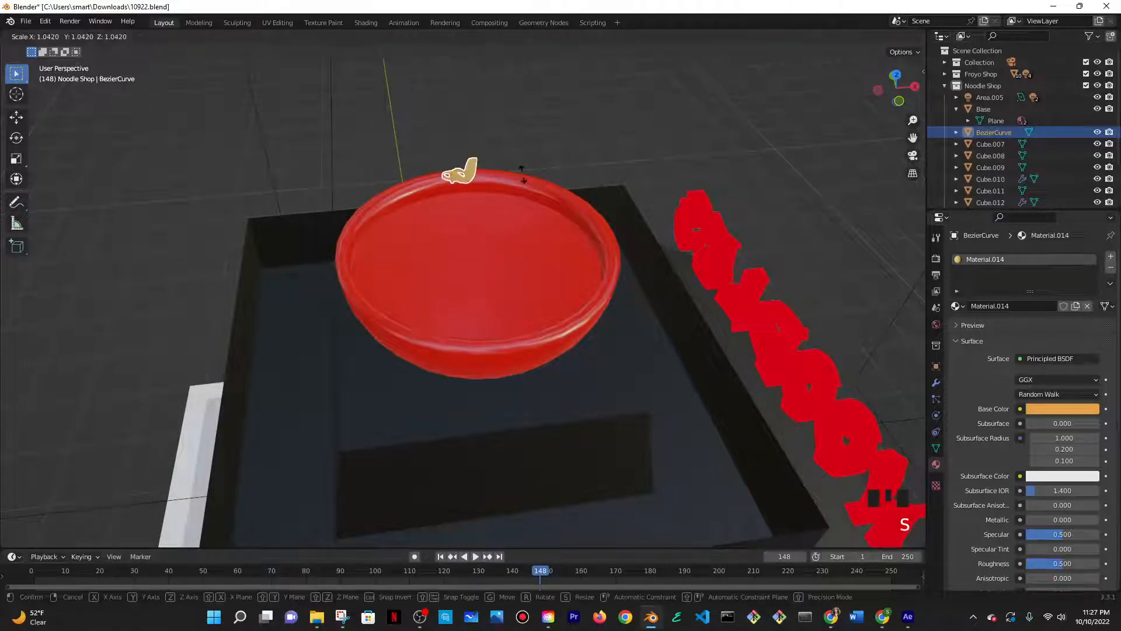
pyautogui.press('Escape')
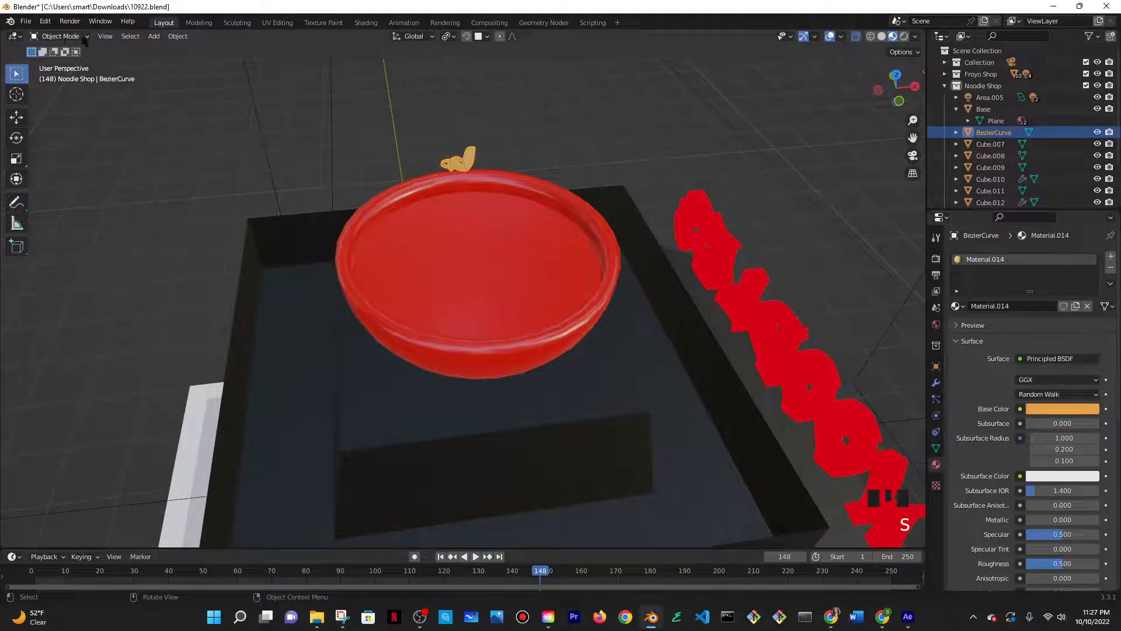
# - Move the noodle about 0.52 m along negative Y so it lies over the bowl's opening
pyautogui.moveTo(435, 251); pyautogui.dragTo(455, 243, button='middle')
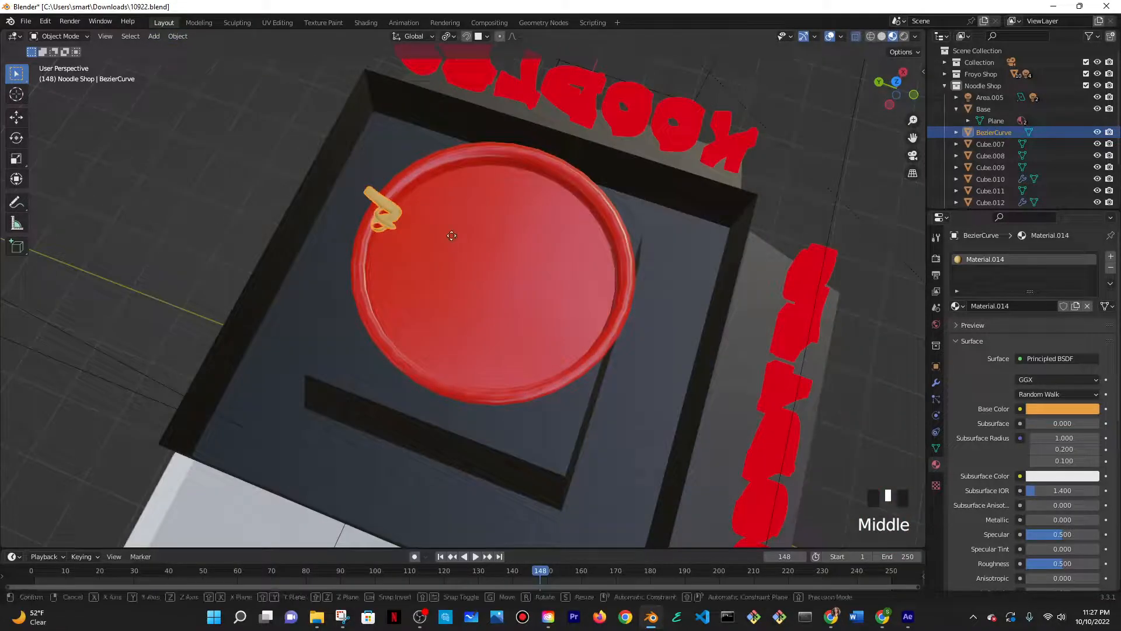
pyautogui.press('g')
pyautogui.click(590, 273)
pyautogui.moveTo(591, 273); pyautogui.dragTo(504, 215, button='middle')
# - Enable snapping with Face Project as the target and lower the noodle about 0.25 m along Z into the bowl
pyautogui.click(466, 36)
pyautogui.click(480, 36)
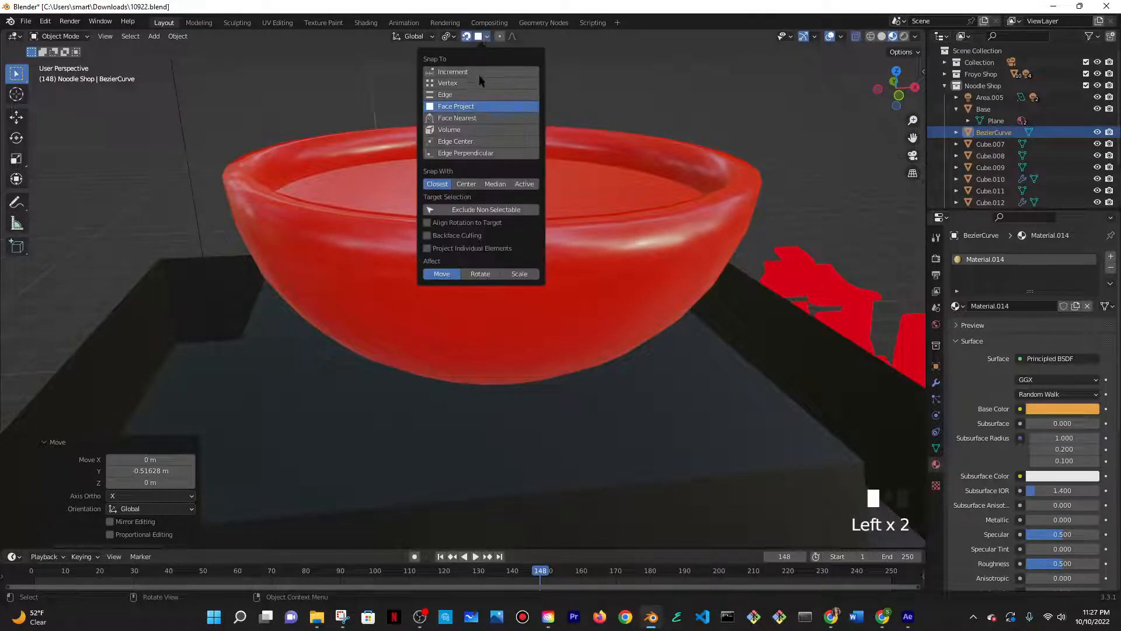
pyautogui.press('g')
pyautogui.press('z')
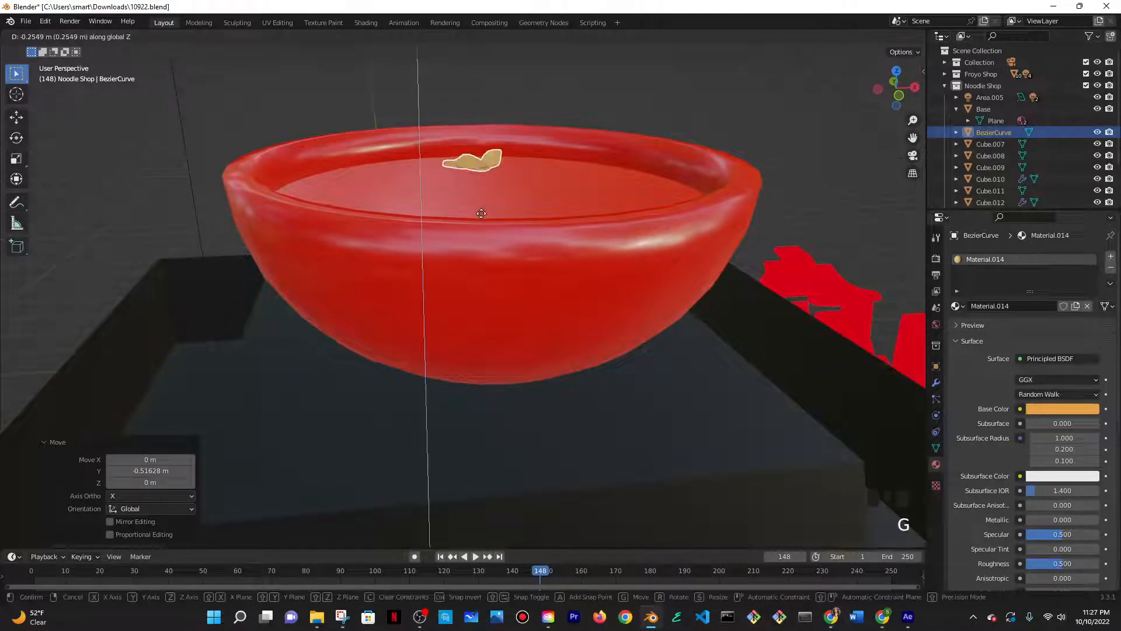
pyautogui.click(479, 184)
pyautogui.moveTo(479, 183); pyautogui.dragTo(522, 236, button='middle')
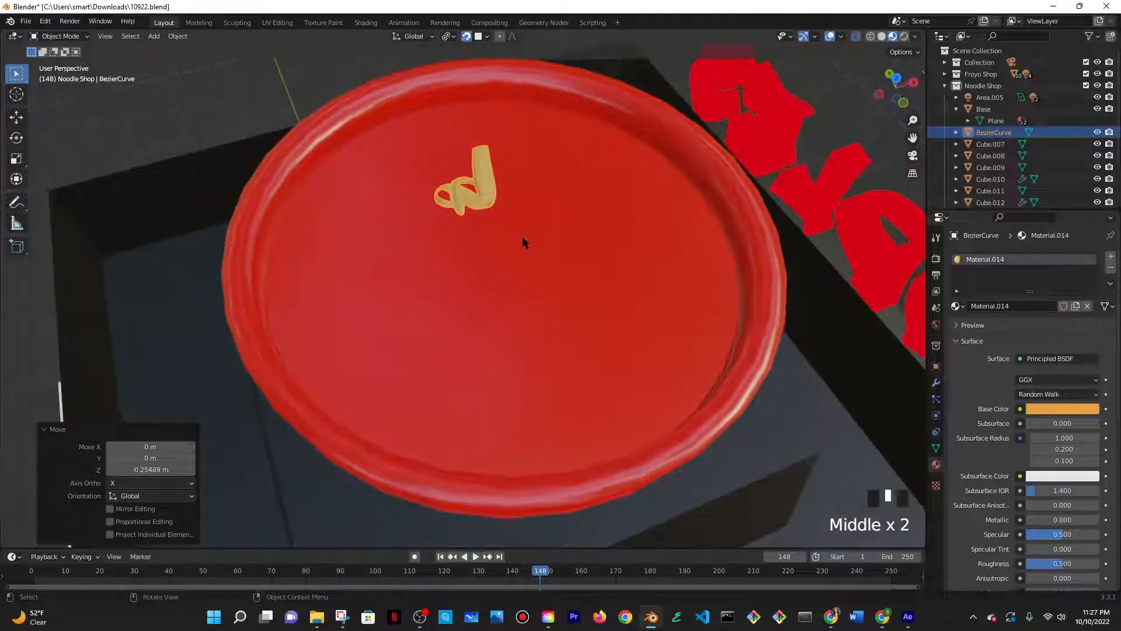
# - Duplicate the noodle and place the copy about 0.14 m along negative Y
pyautogui.hotkey('shift', 'd')
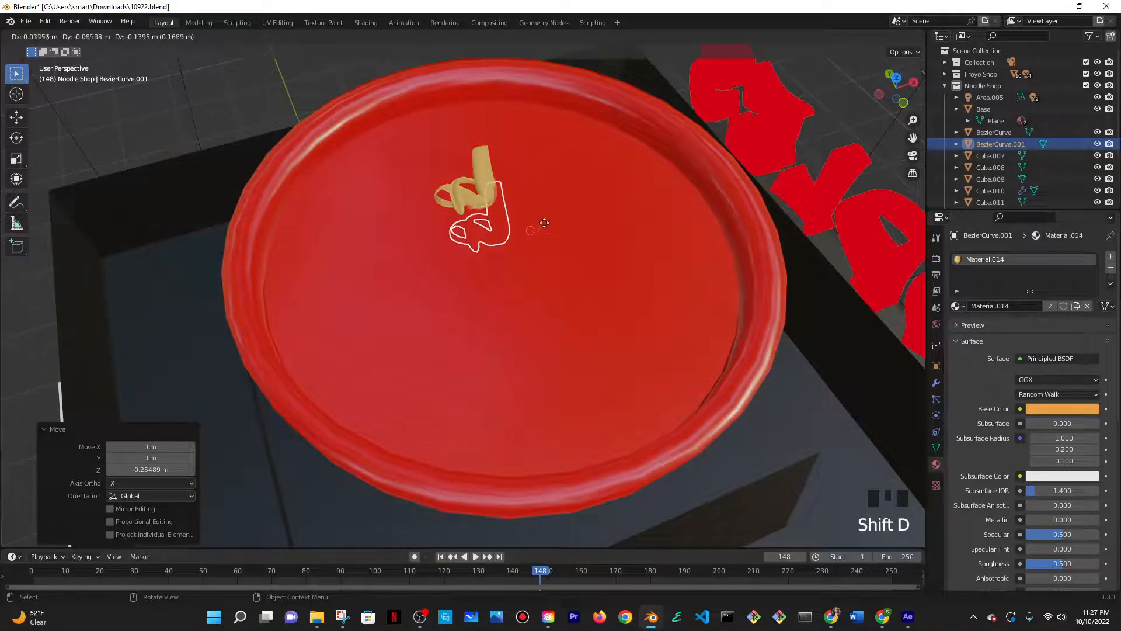
pyautogui.press('y')
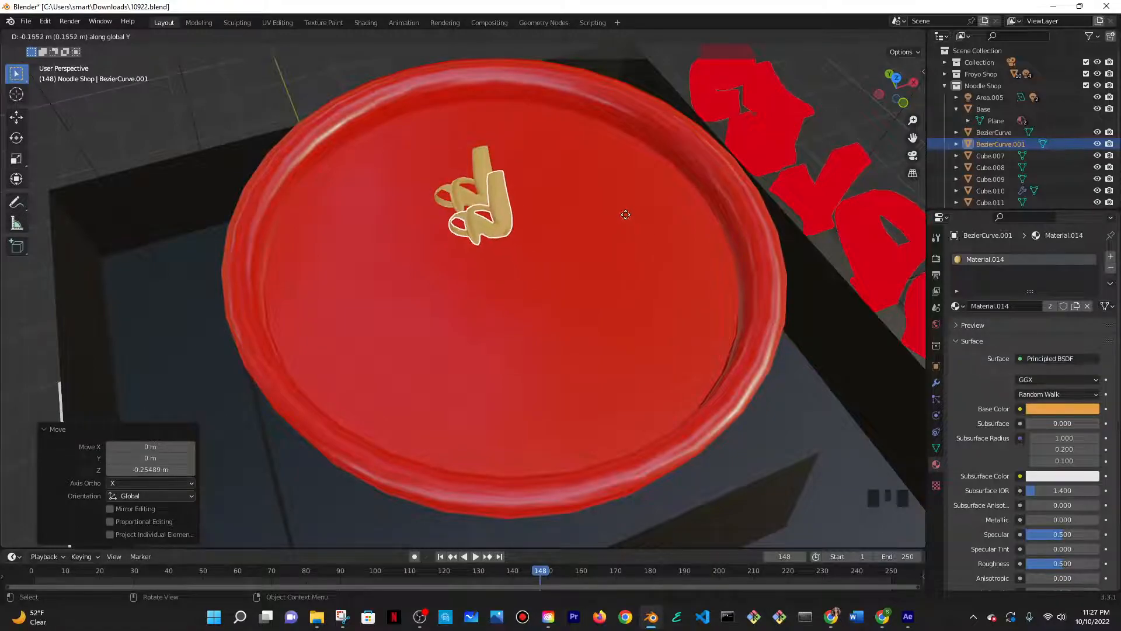
pyautogui.click(604, 285)
pyautogui.moveTo(604, 284); pyautogui.dragTo(524, 246, button='middle')
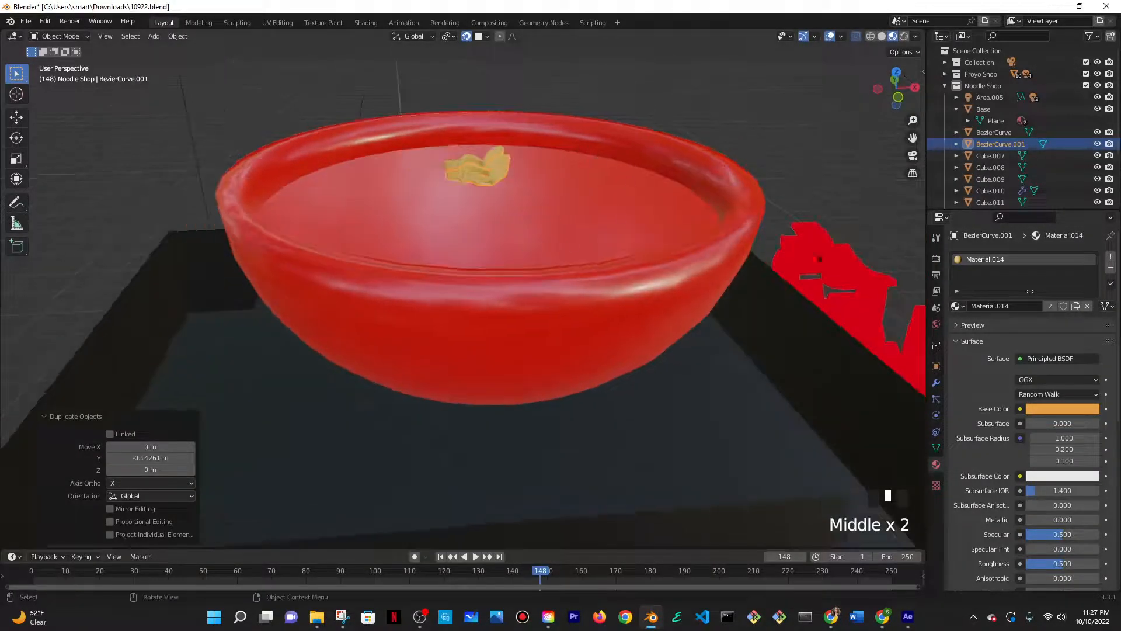
# - Try an Array modifier on the duplicated noodle with count 12 and a relative Y offset of 1, and remove it
pyautogui.click(937, 383)
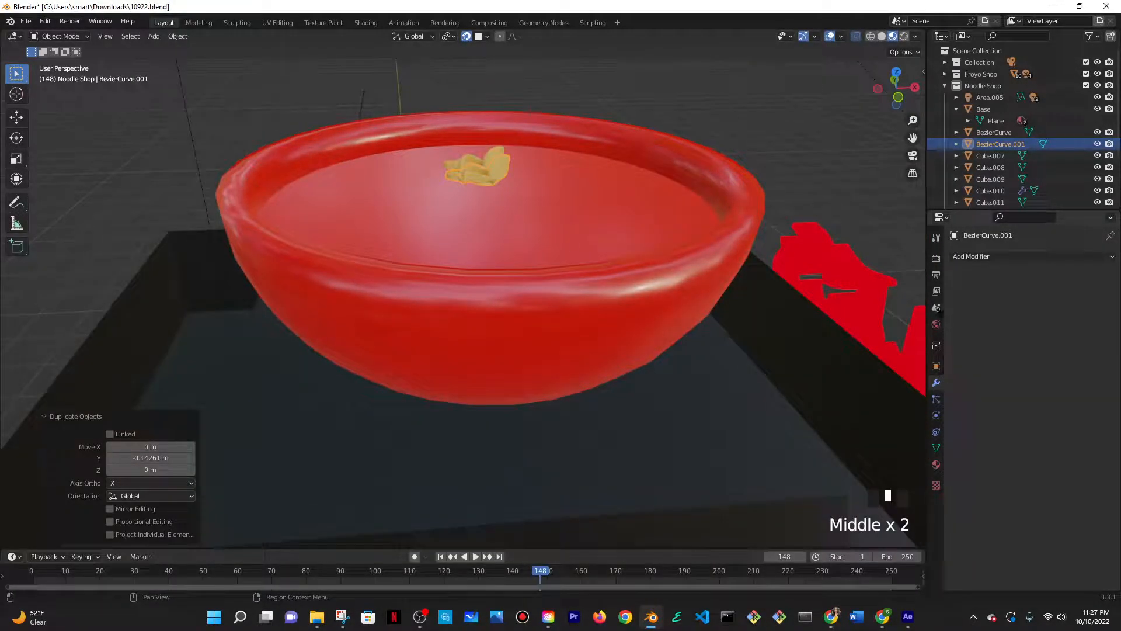
pyautogui.click(971, 257)
pyautogui.click(899, 290)
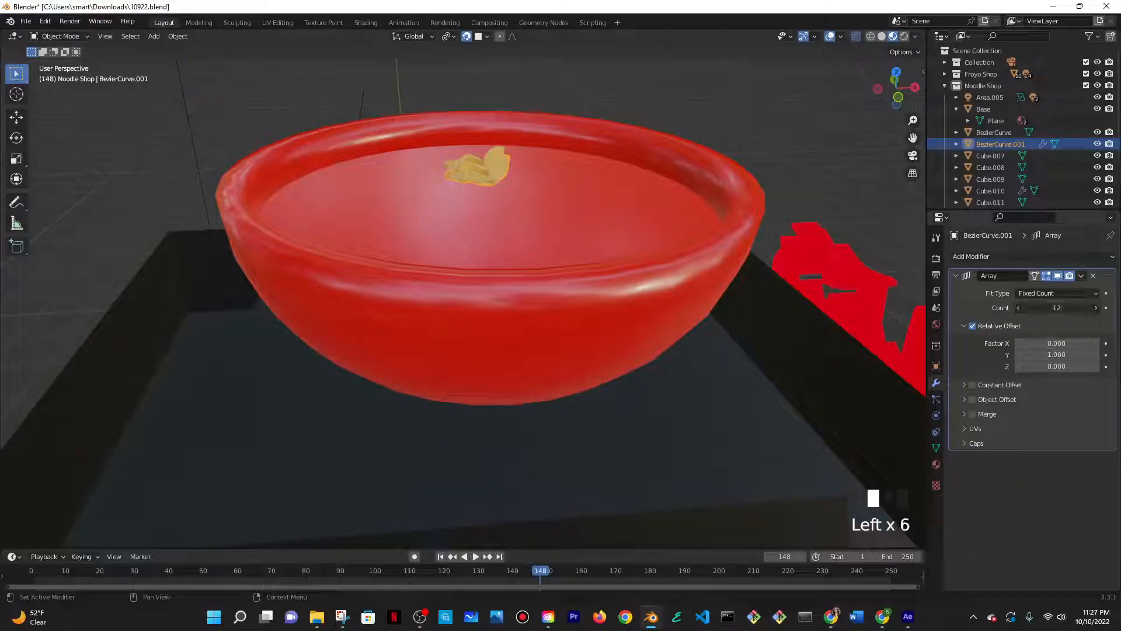
pyautogui.moveTo(823, 226); pyautogui.dragTo(826, 289, button='middle')
pyautogui.click(1092, 276)
# - Duplicate the noodle twice more along negative Y, offset about 0.27 m and then about 0.29 m
pyautogui.moveTo(443, 245); pyautogui.dragTo(431, 288, button='middle')
pyautogui.scroll(7, 504, 266)
pyautogui.moveTo(504, 266); pyautogui.dragTo(558, 270, button='middle')
pyautogui.scroll(5, 499, 261)
pyautogui.scroll(-4, 513, 191)
pyautogui.keyDown('shift'); pyautogui.moveTo(513, 190); pyautogui.dragTo(463, 380, button='middle'); pyautogui.keyUp('shift')
pyautogui.hotkey('shift', 'd')
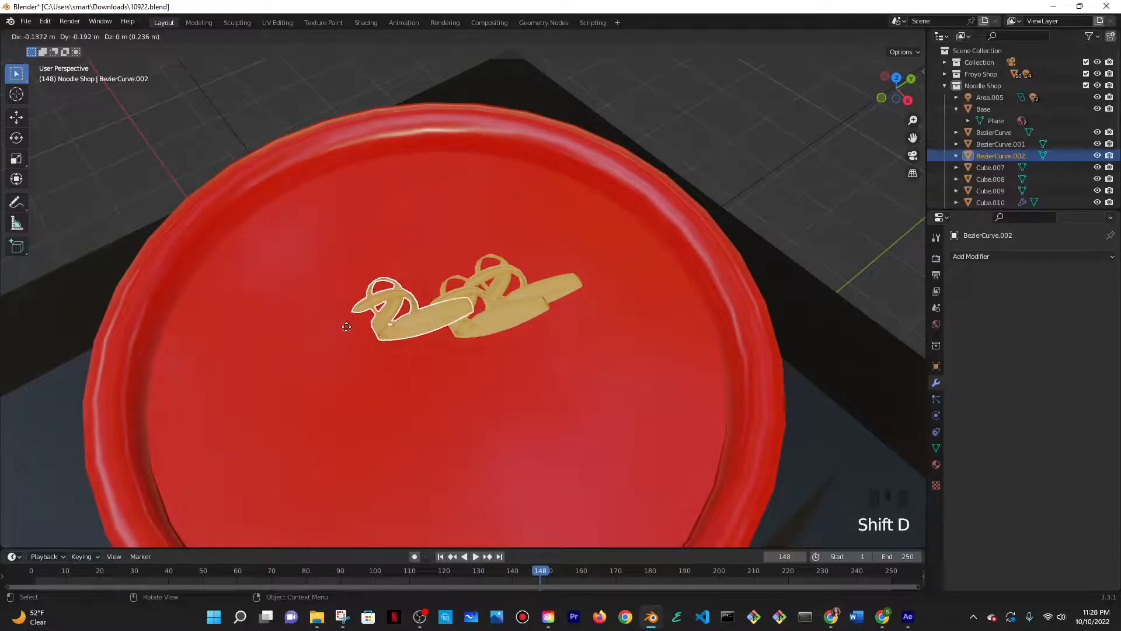
pyautogui.press('y')
pyautogui.click(325, 339)
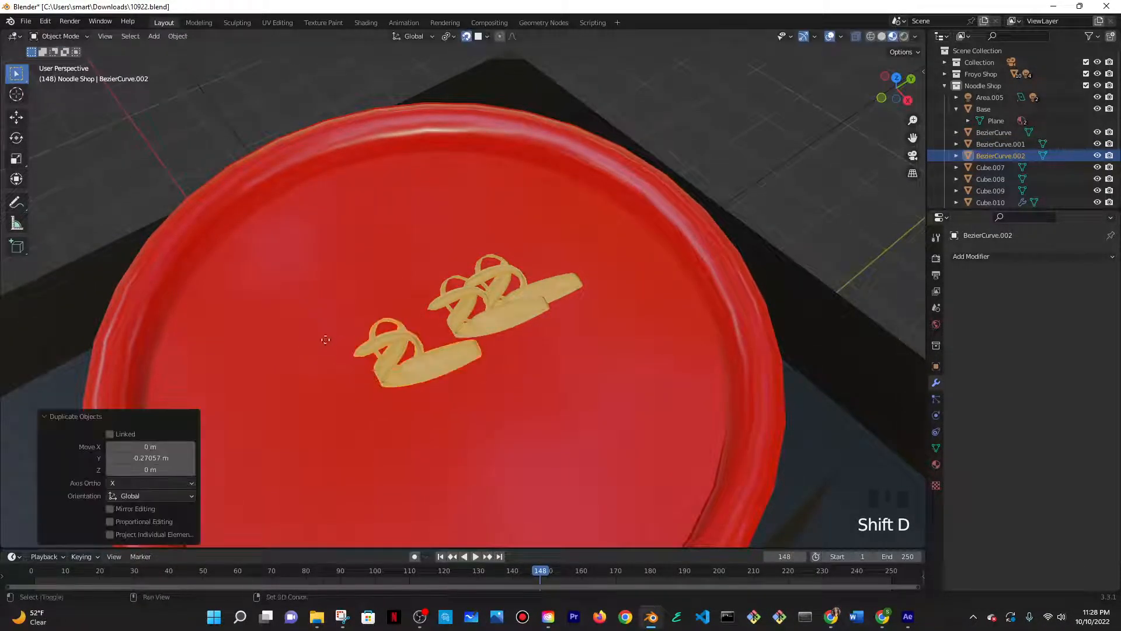
pyautogui.hotkey('shift', 'd')
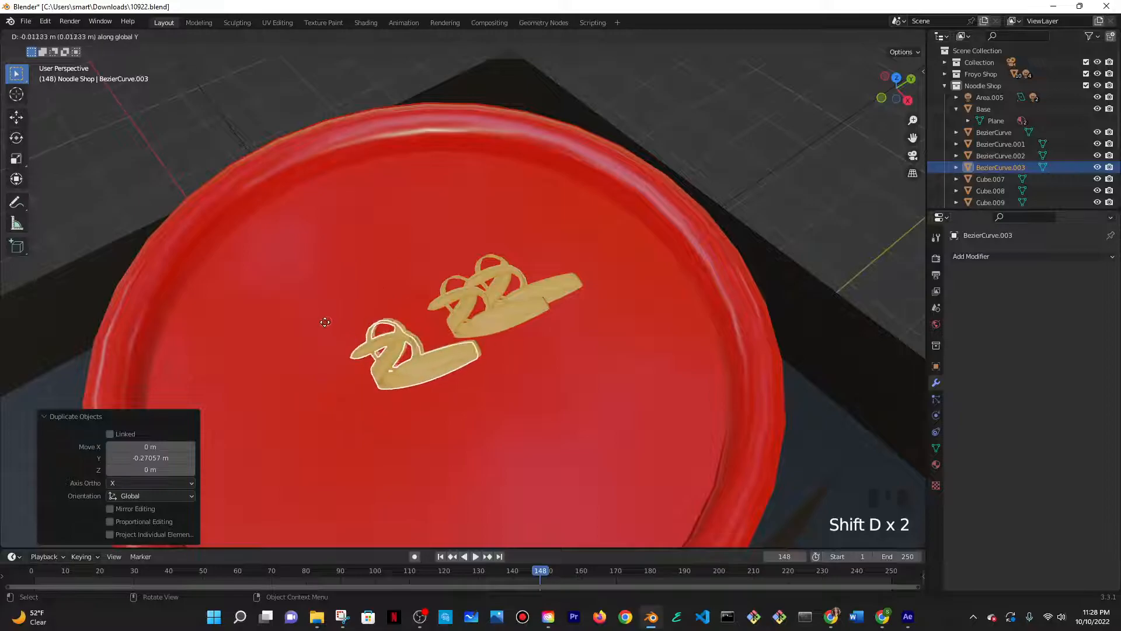
pyautogui.click(243, 391)
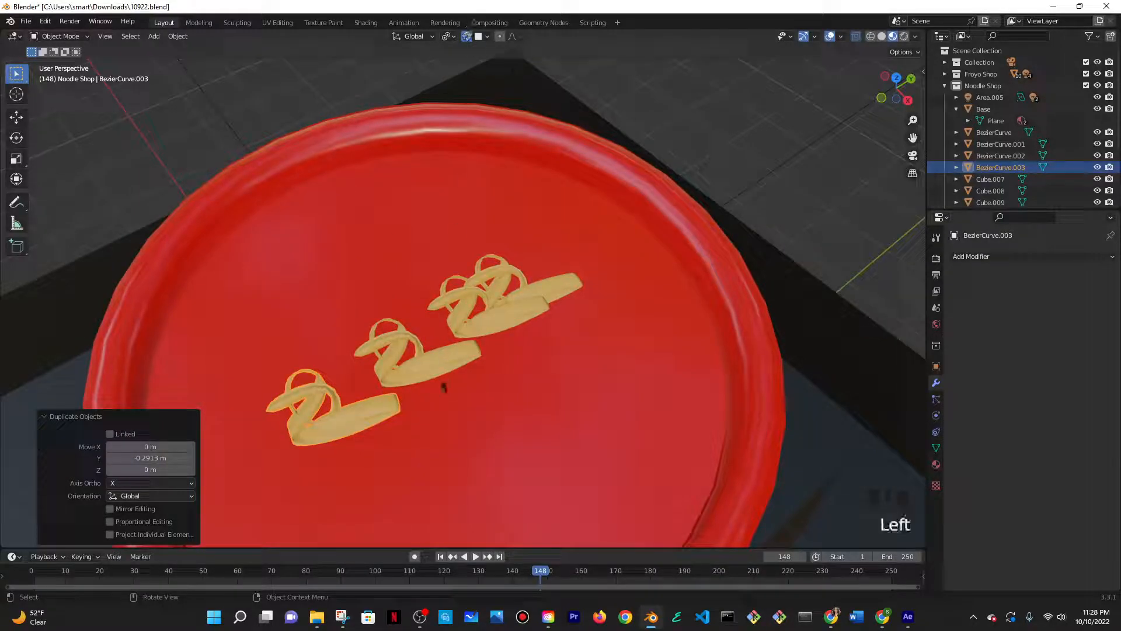
# - Duplicate the second noodle about 0.14 m along negative Y and duplicate that copy about 0.28 m along negative Y to close the row's gaps
pyautogui.moveTo(443, 388); pyautogui.dragTo(444, 340, button='middle')
pyautogui.click(490, 282)
pyautogui.click(489, 281)
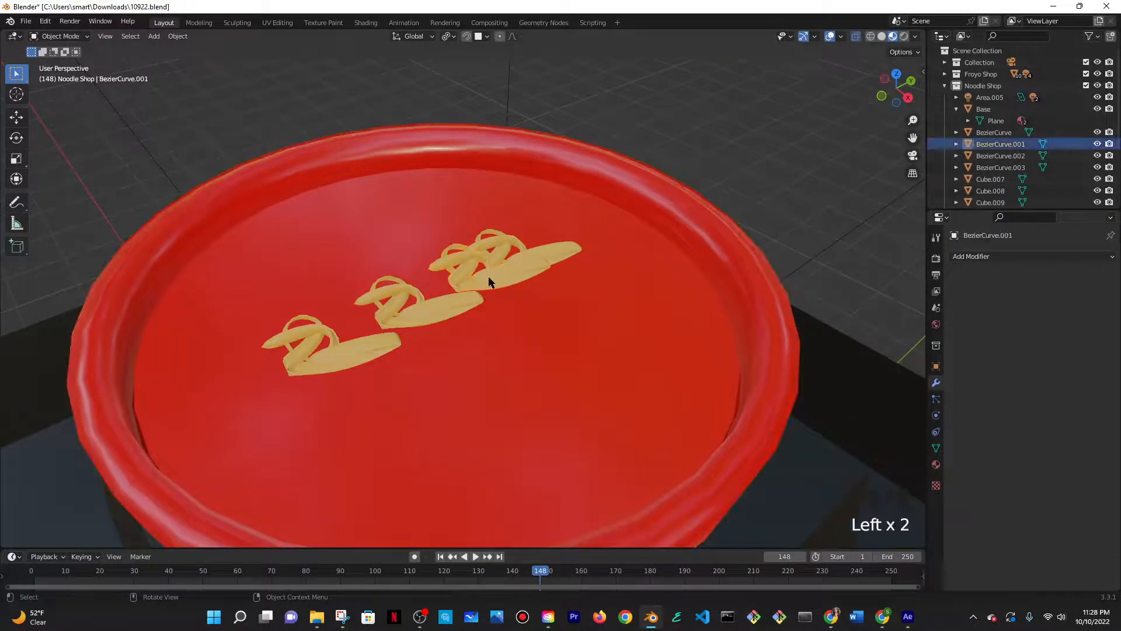
pyautogui.hotkey('shift', 'd')
pyautogui.press('y')
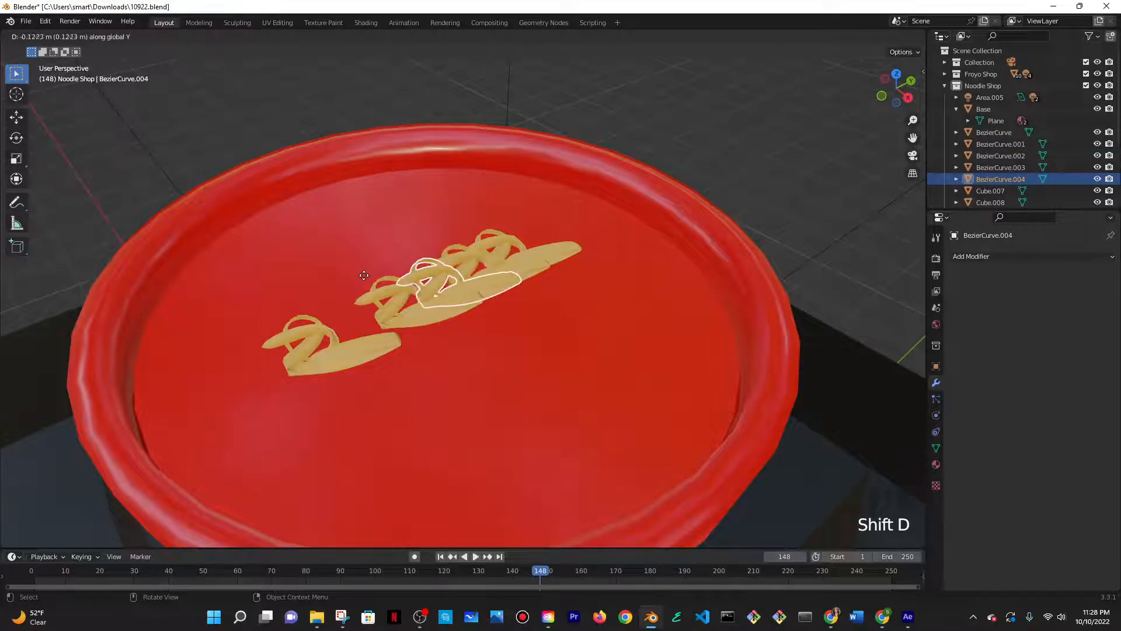
pyautogui.click(349, 278)
pyautogui.hotkey('shift', 'd')
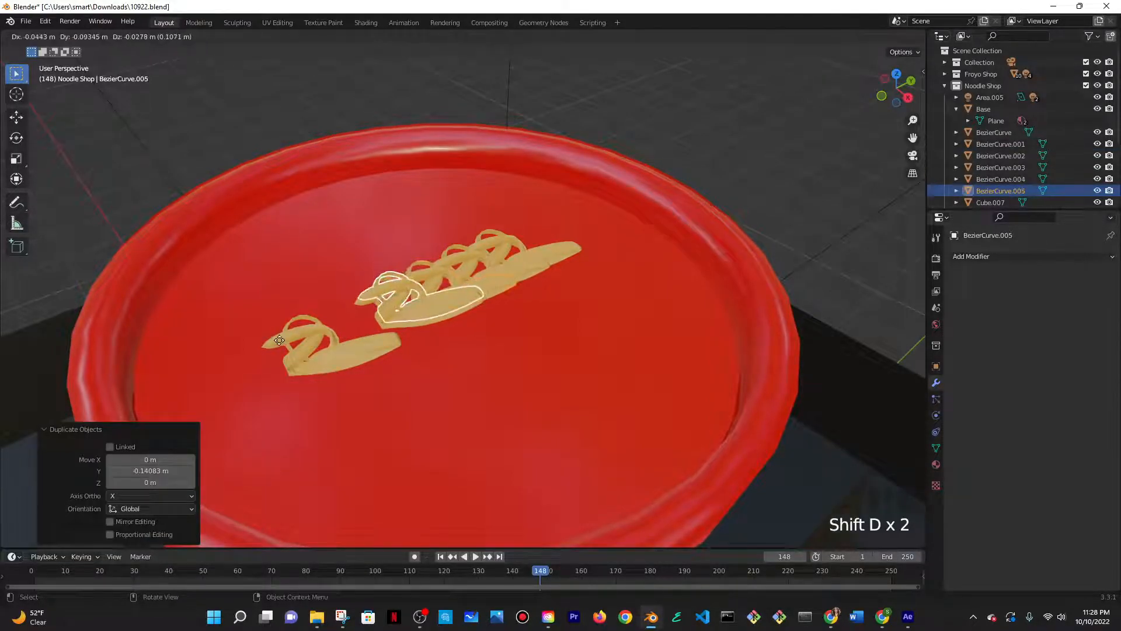
pyautogui.click(363, 263)
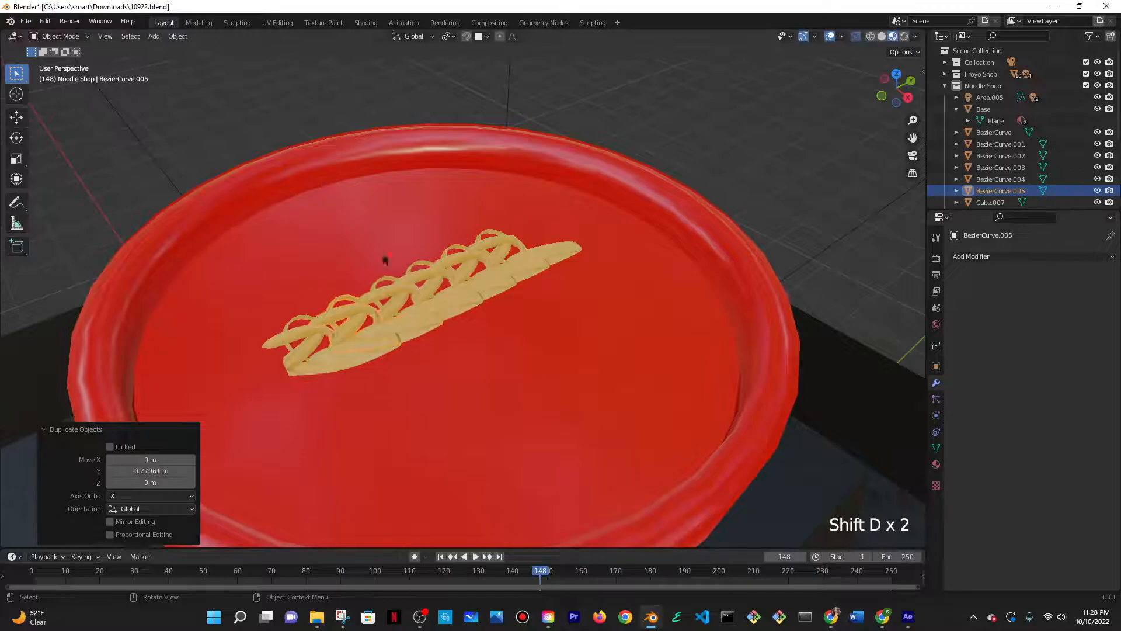
# - Select four noodles of the row and duplicate them about 0.24 m along X
pyautogui.scroll(-5, 447, 364)
pyautogui.moveTo(447, 365); pyautogui.dragTo(527, 296, button='middle')
pyautogui.scroll(4, 521, 284)
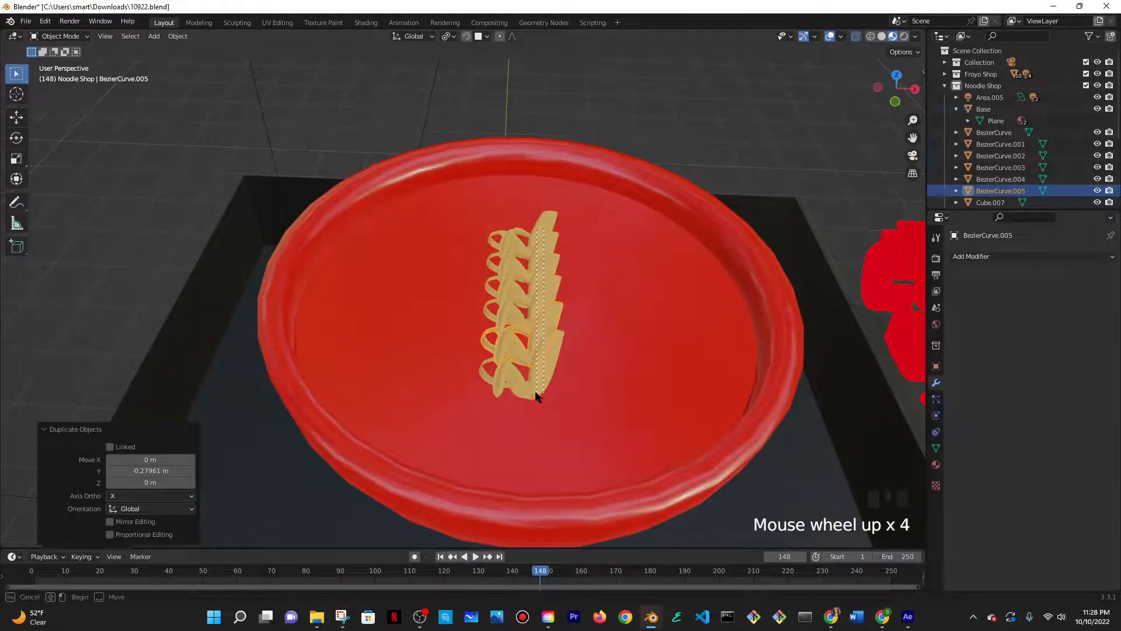
pyautogui.keyDown('shift'); pyautogui.moveTo(538, 396); pyautogui.dragTo(635, 317); pyautogui.keyUp('shift')
pyautogui.click(518, 242)
pyautogui.click(518, 242)
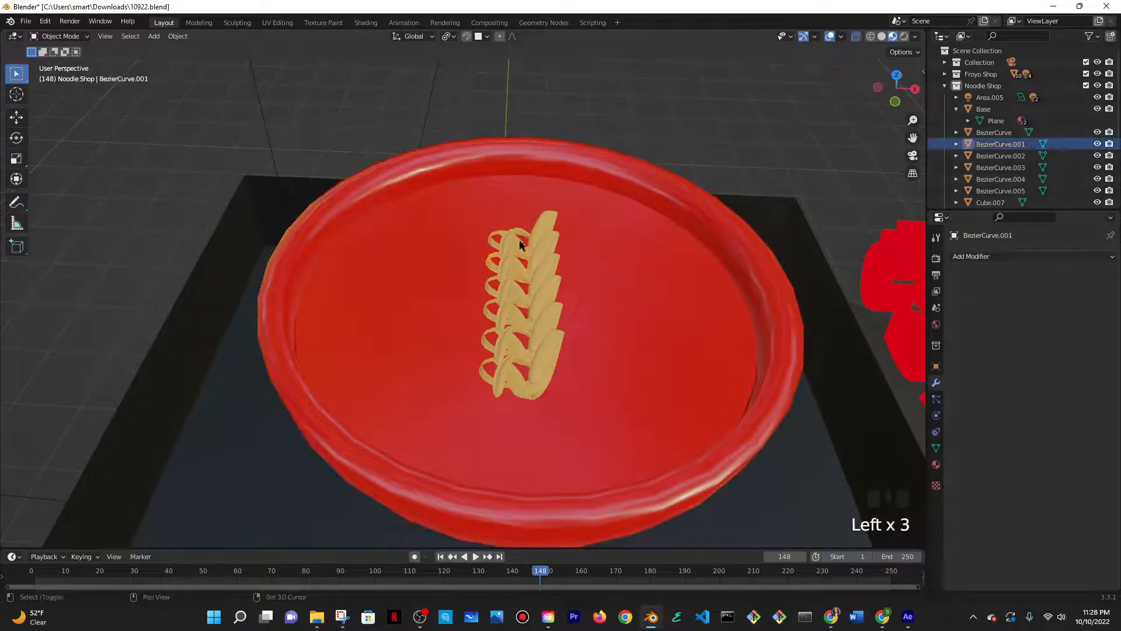
pyautogui.keyDown('shift'); pyautogui.click(540, 299); pyautogui.keyUp('shift')
pyautogui.keyDown('shift'); pyautogui.click(541, 318); pyautogui.keyUp('shift')
pyautogui.keyDown('shift'); pyautogui.click(538, 373); pyautogui.keyUp('shift')
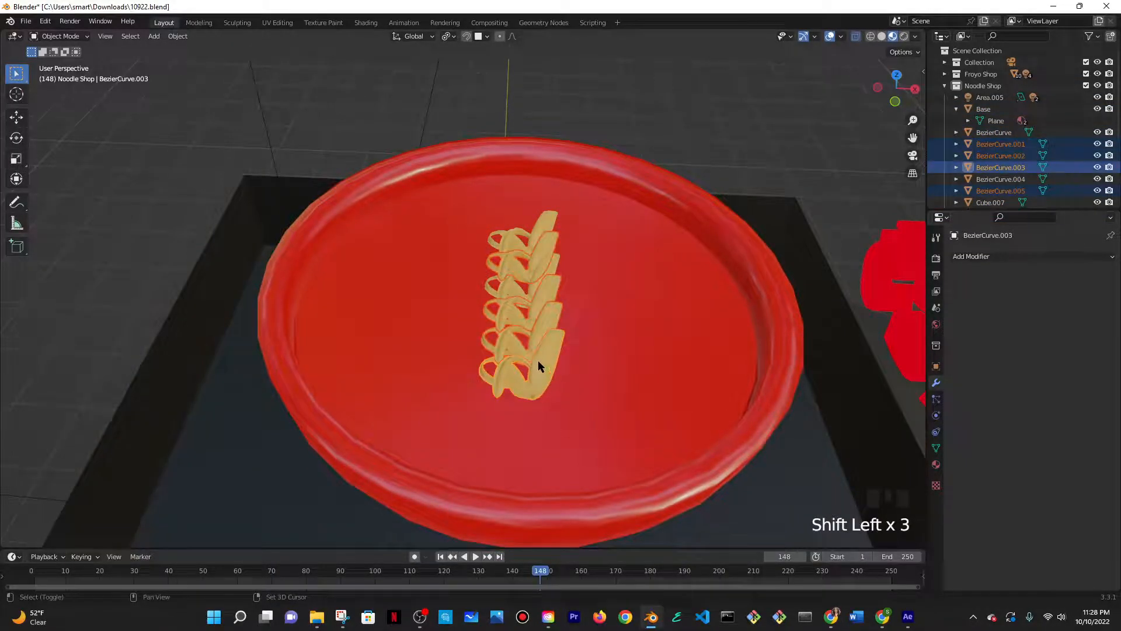
pyautogui.hotkey('shift', 'd')
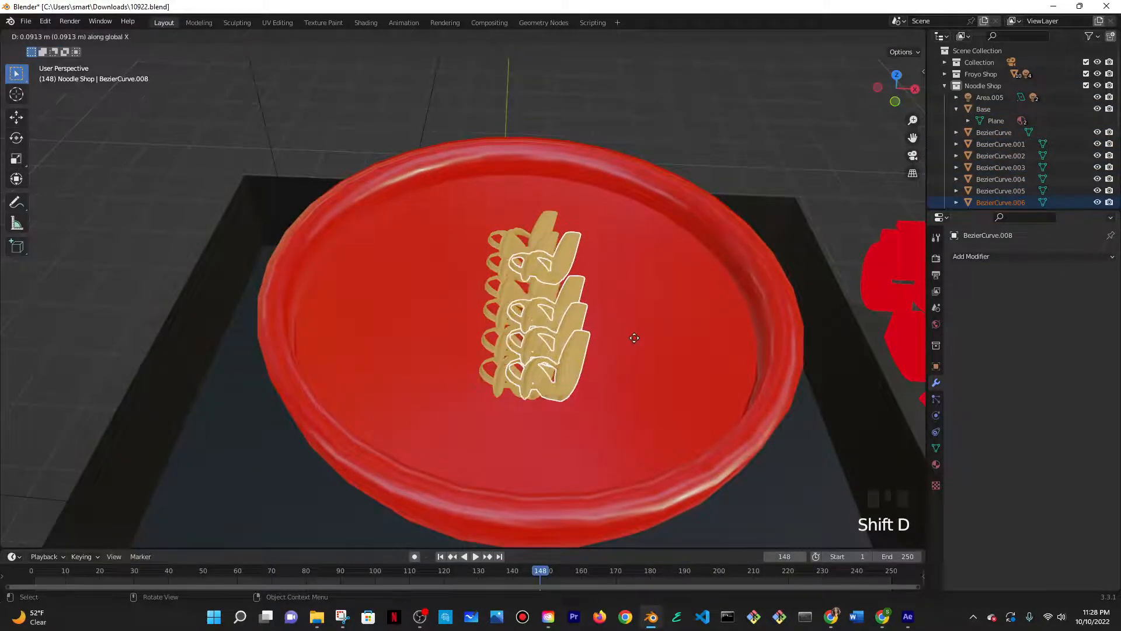
pyautogui.press('x')
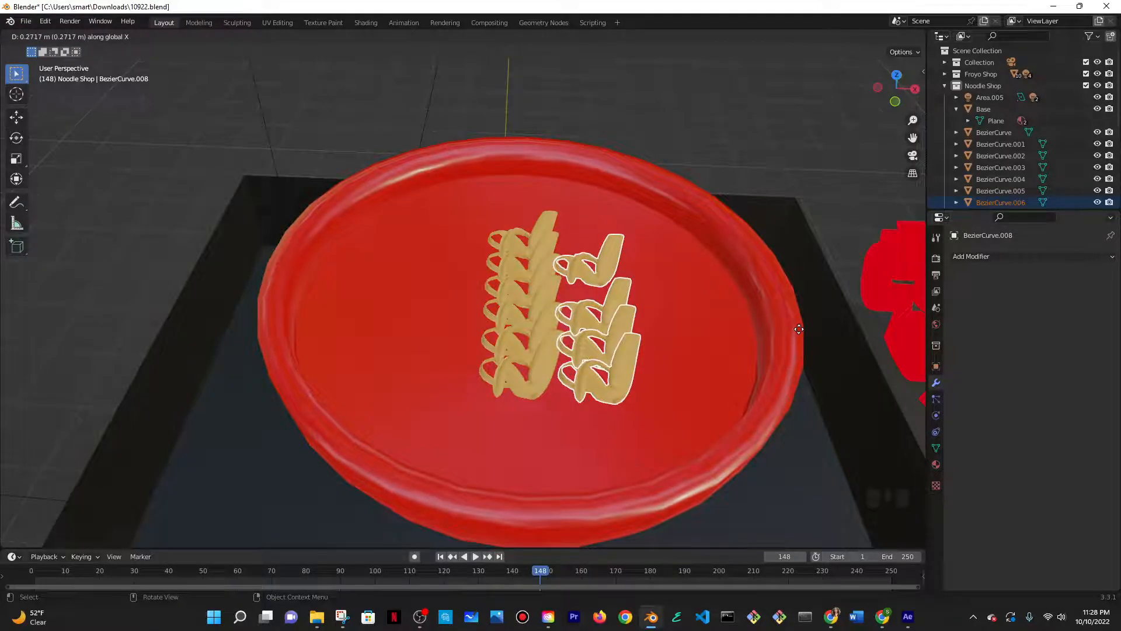
pyautogui.press('y')
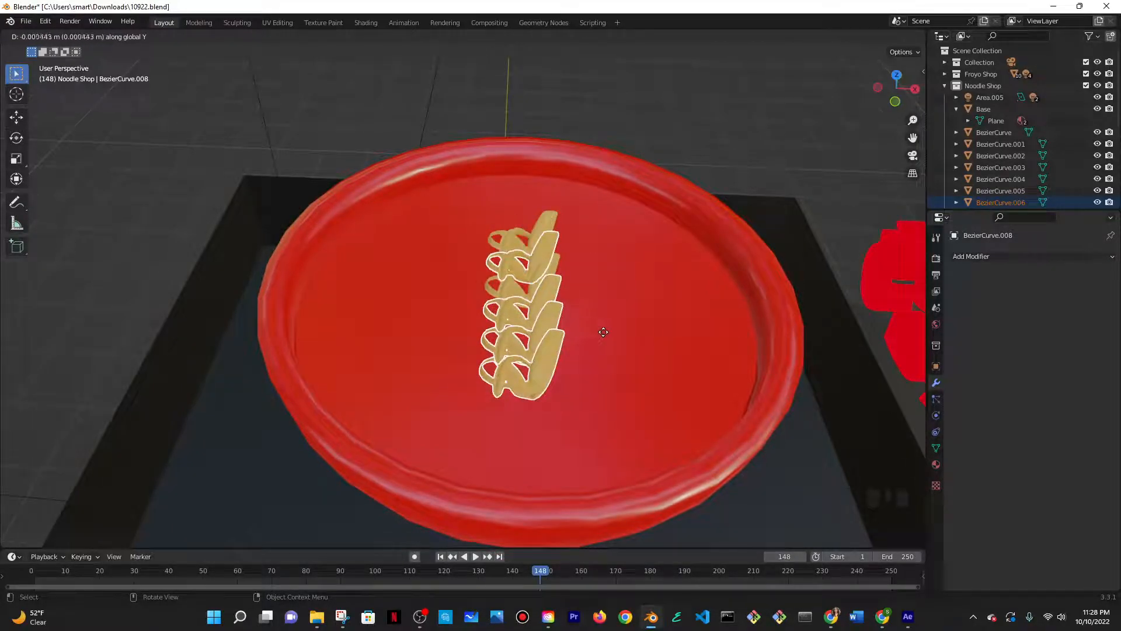
pyautogui.press('x')
pyautogui.click(734, 328)
# - Move the four duplicated noodles about 0.12 m along negative X, closer to the original row
pyautogui.press('r')
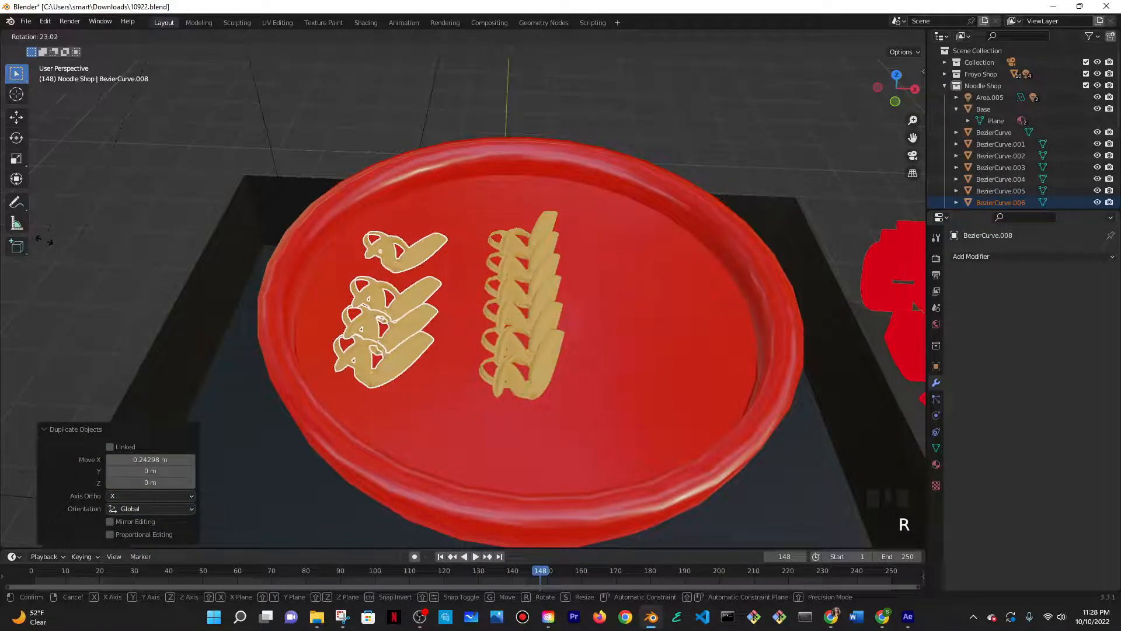
pyautogui.press('Escape')
pyautogui.moveTo(393, 315); pyautogui.dragTo(481, 325, button='middle')
pyautogui.scroll(7, 401, 296)
pyautogui.press('g')
pyautogui.press('y')
pyautogui.press('x')
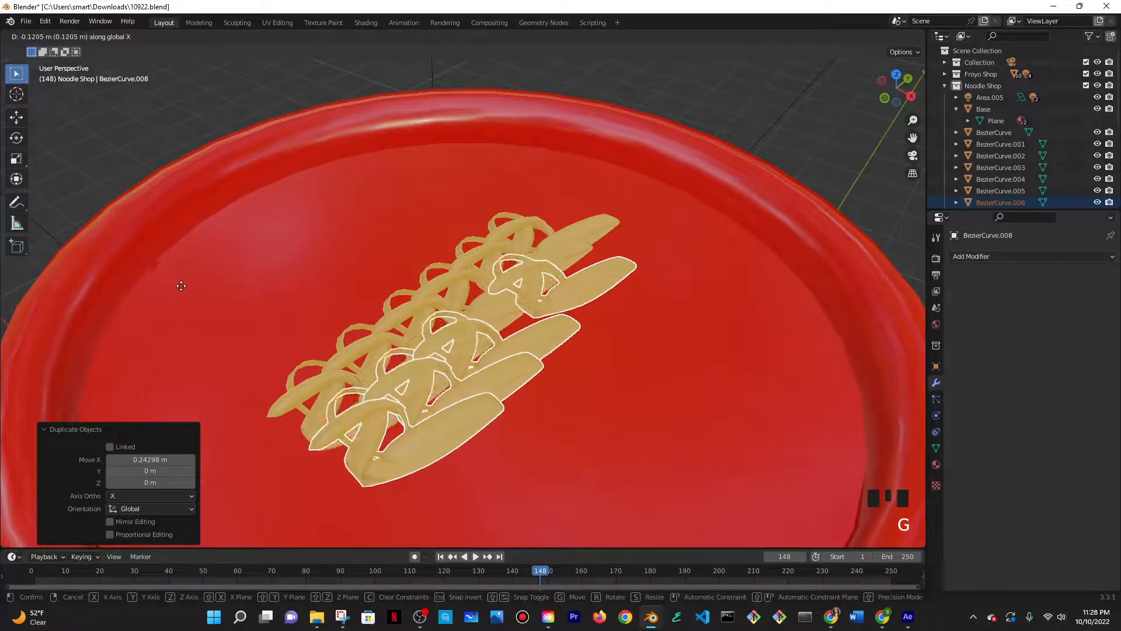
pyautogui.click(177, 286)
# - Examine from the side and from above how the noodles sit inside the red bowl
pyautogui.scroll(-3, 640, 232)
pyautogui.click(640, 232)
pyautogui.scroll(-2, 640, 232)
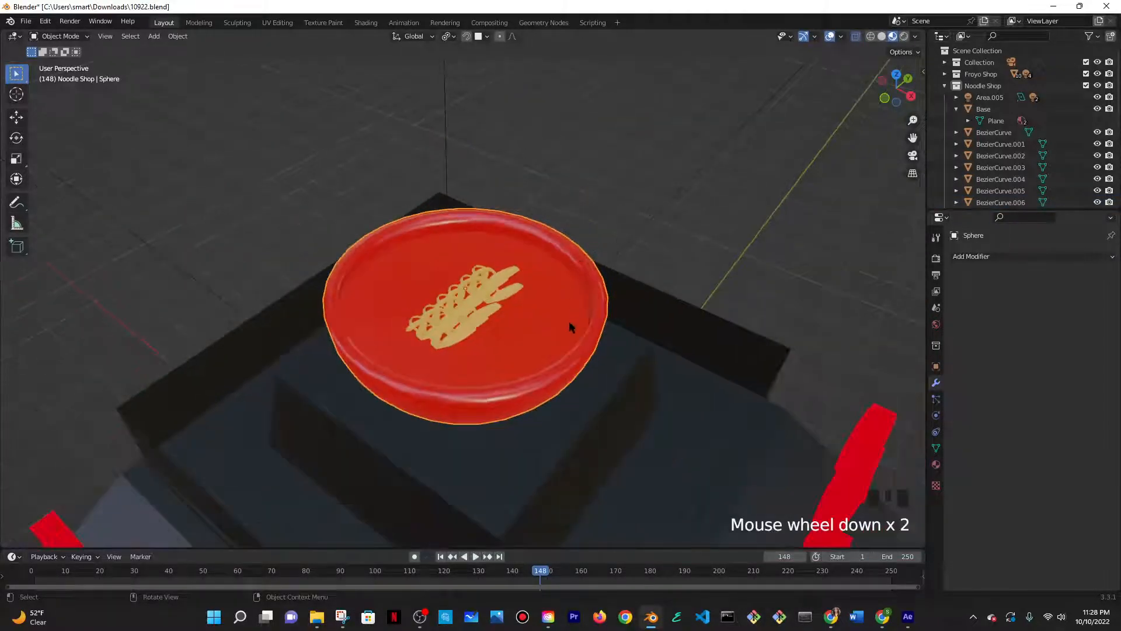
pyautogui.scroll(-1, 571, 321)
pyautogui.moveTo(572, 321); pyautogui.dragTo(643, 275, button='middle')
pyautogui.scroll(5, 510, 277)
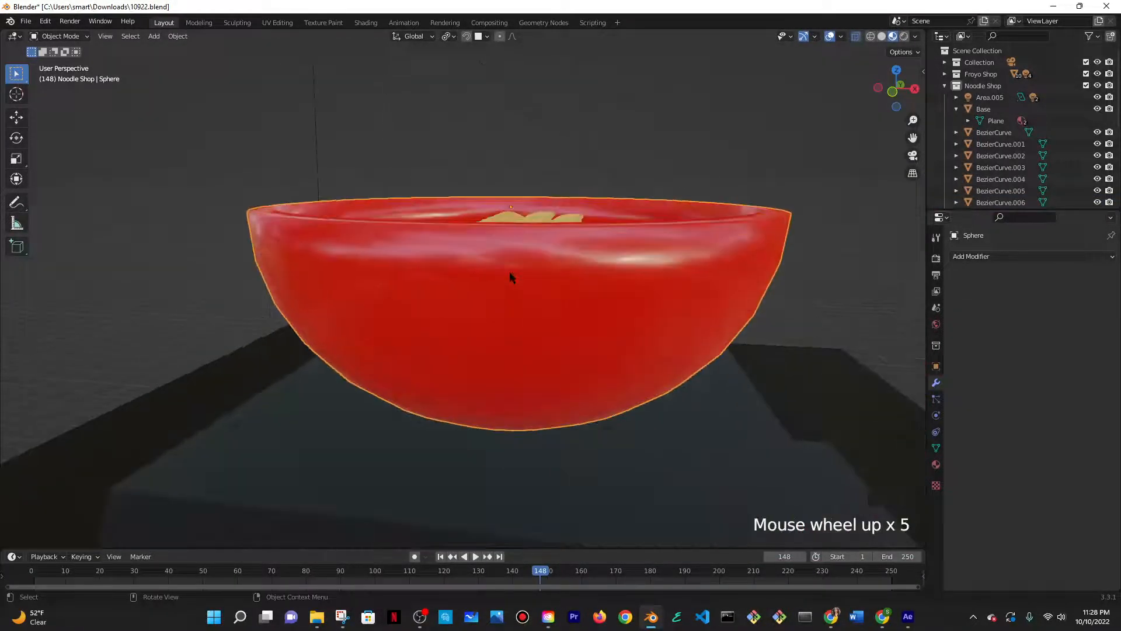
pyautogui.moveTo(510, 277); pyautogui.dragTo(512, 293, button='middle')
pyautogui.scroll(-1, 576, 254)
pyautogui.moveTo(576, 254); pyautogui.dragTo(596, 283, button='middle')
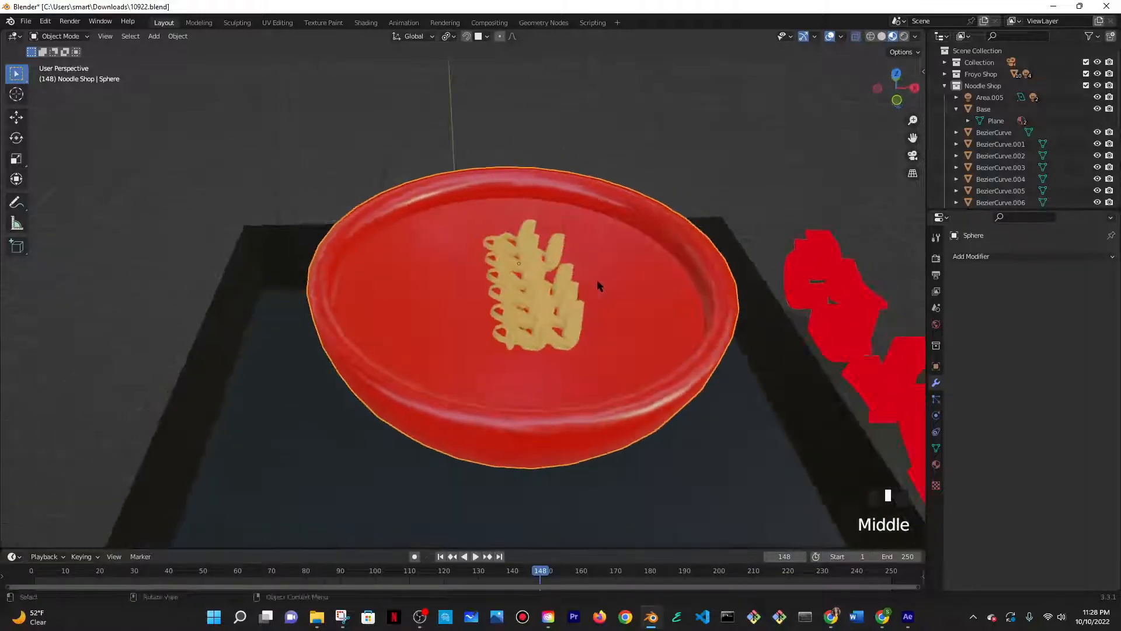
pyautogui.scroll(4, 584, 263)
pyautogui.scroll(-2, 565, 246)
pyautogui.click(535, 240)
pyautogui.keyDown('shift'); pyautogui.click(530, 226); pyautogui.keyUp('shift')
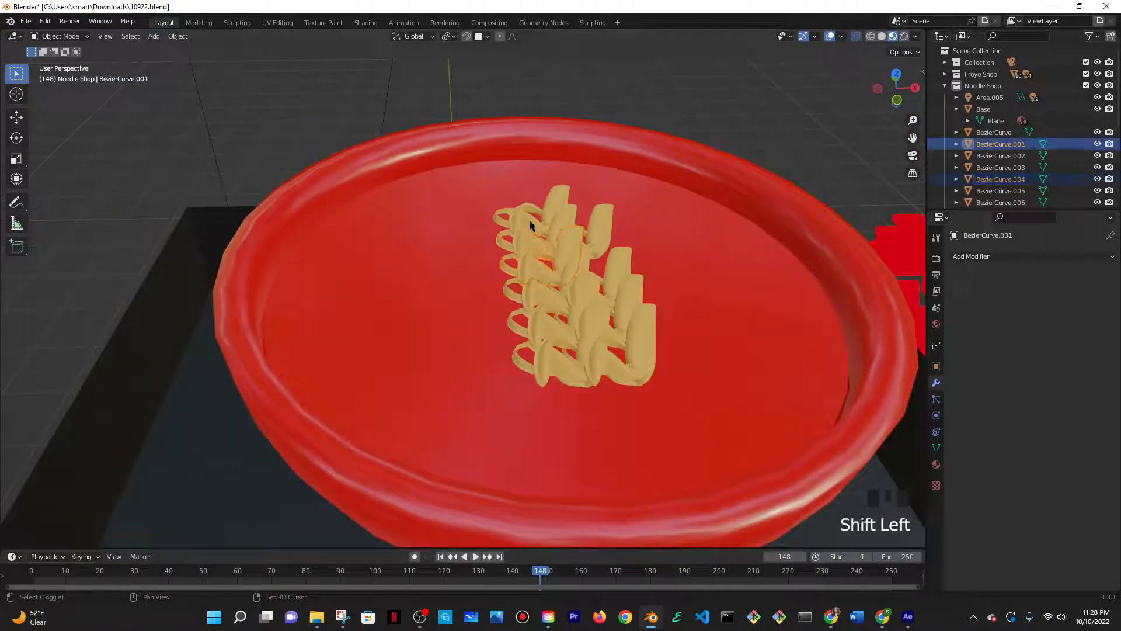
pyautogui.keyDown('shift'); pyautogui.moveTo(623, 356); pyautogui.dragTo(632, 365); pyautogui.keyUp('shift')
pyautogui.scroll(-6, 620, 345)
pyautogui.moveTo(618, 345); pyautogui.dragTo(653, 417, button='middle')
pyautogui.click(654, 423)
# - Select all the noodles in the bowl and duplicate them about 0.25 m along negative X
pyautogui.scroll(5, 524, 338)
pyautogui.click(518, 233)
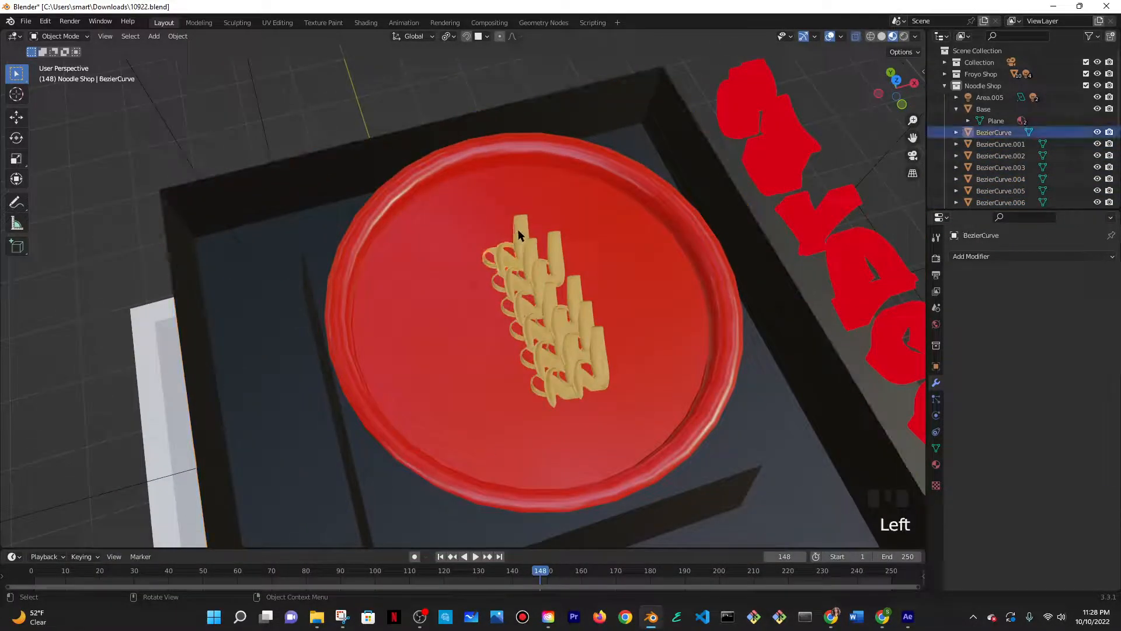
pyautogui.keyDown('shift'); pyautogui.click(544, 254); pyautogui.keyUp('shift')
pyautogui.keyDown('shift'); pyautogui.click(542, 279); pyautogui.keyUp('shift')
pyautogui.keyDown('shift'); pyautogui.click(523, 307); pyautogui.keyUp('shift')
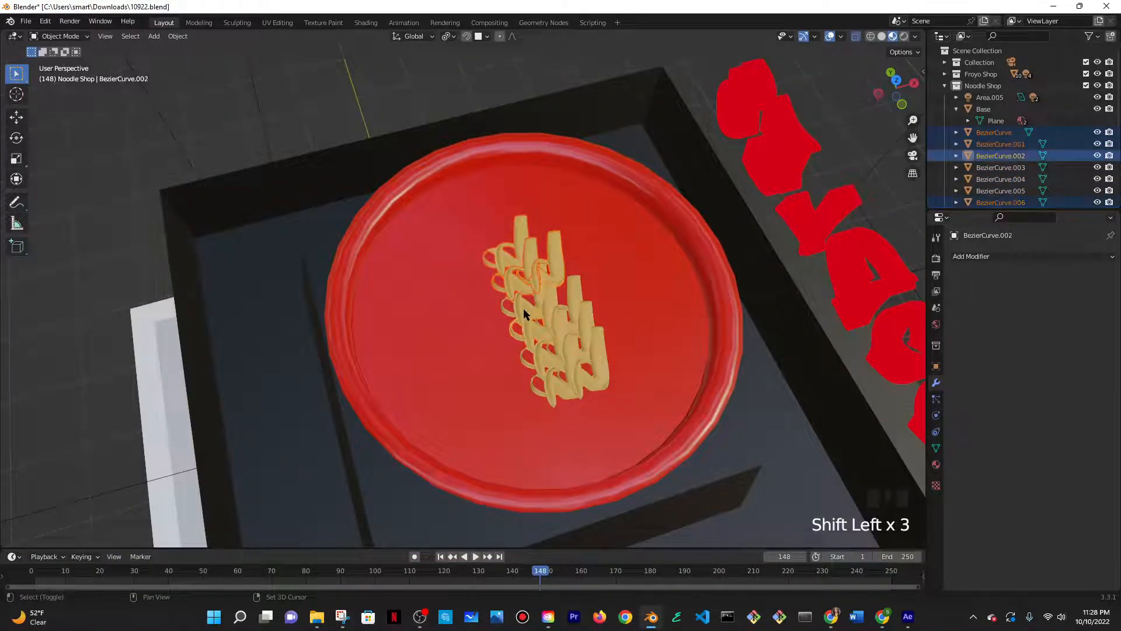
pyautogui.keyDown('shift'); pyautogui.click(532, 317); pyautogui.keyUp('shift')
pyautogui.keyDown('shift'); pyautogui.click(572, 322); pyautogui.keyUp('shift')
pyautogui.keyDown('shift'); pyautogui.click(567, 317); pyautogui.keyUp('shift')
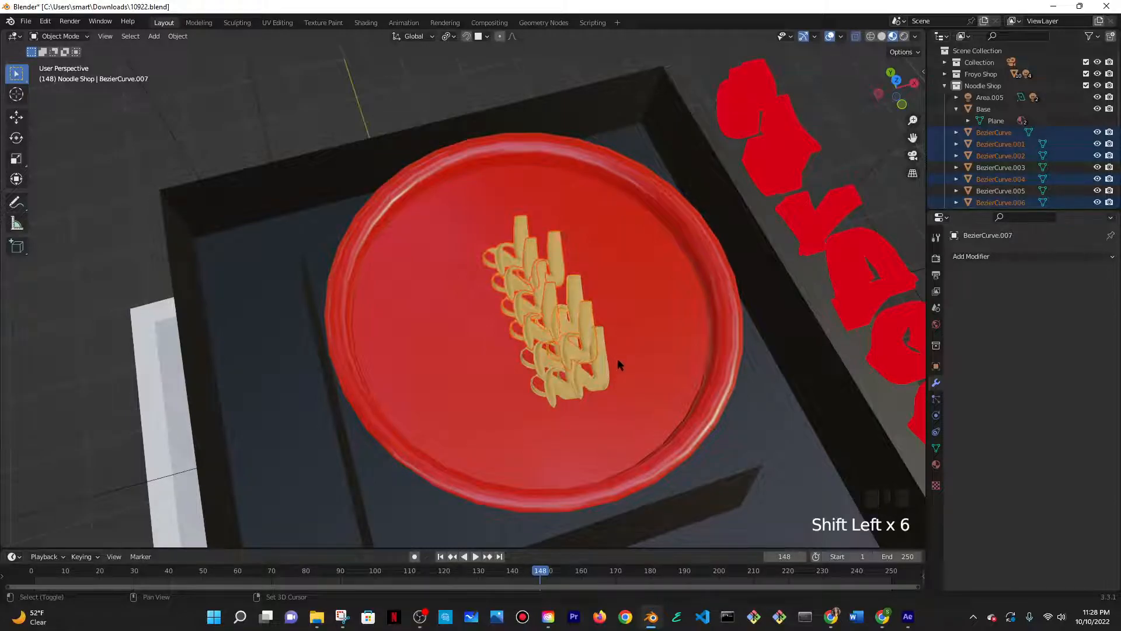
pyautogui.keyDown('shift'); pyautogui.click(568, 381); pyautogui.keyUp('shift')
pyautogui.keyDown('shift'); pyautogui.click(565, 383); pyautogui.keyUp('shift')
pyautogui.keyDown('shift'); pyautogui.click(544, 359); pyautogui.keyUp('shift')
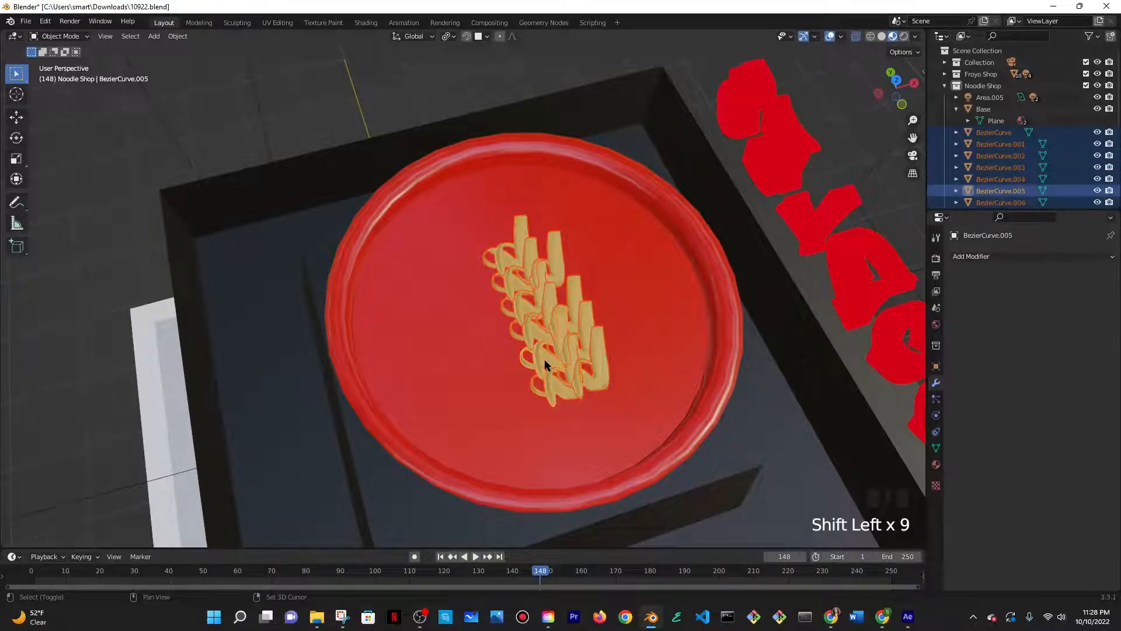
pyautogui.hotkey('shift', 'd')
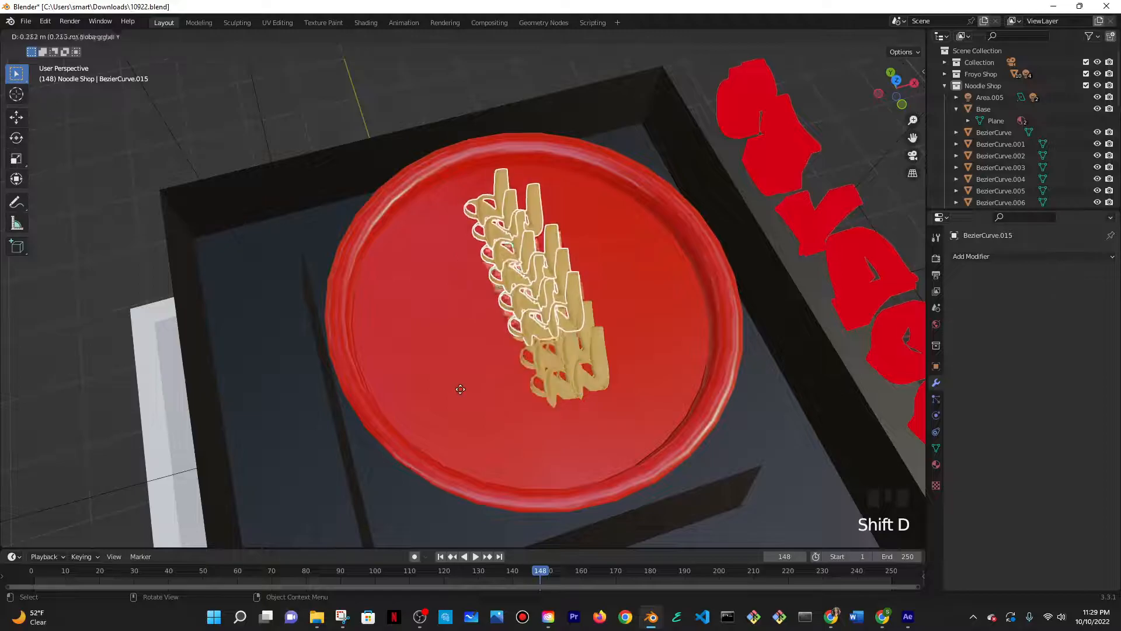
pyautogui.press('x')
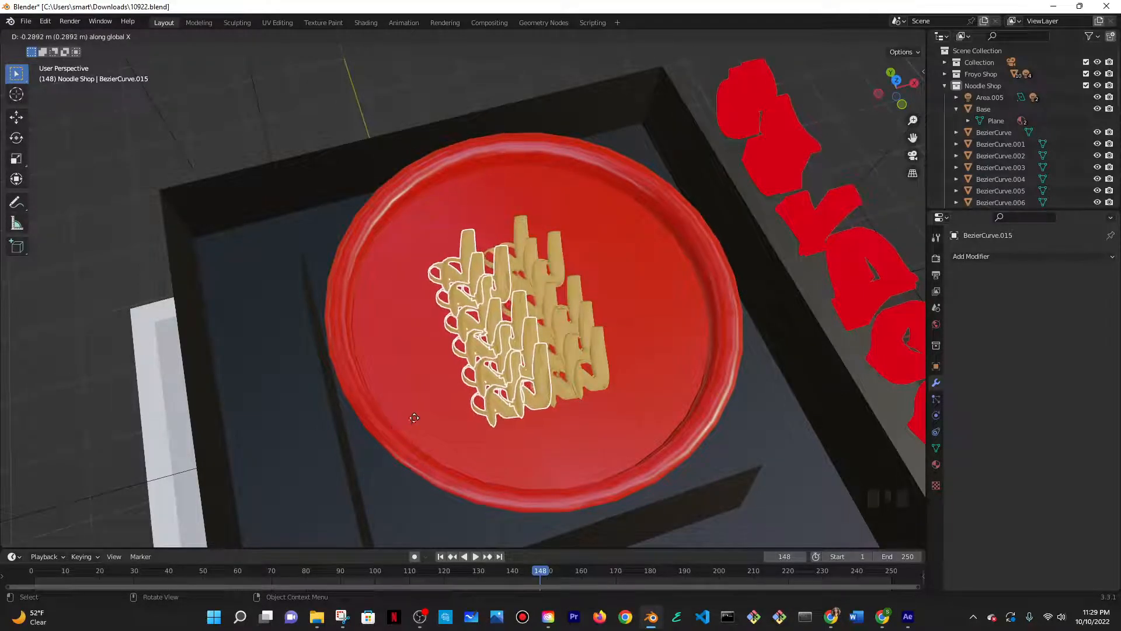
pyautogui.click(430, 409)
# - Duplicate the noodle block about 0.26 m along negative X and duplicate that copy about 0.29 m along Y
pyautogui.hotkey('shift', 'd')
pyautogui.press('x')
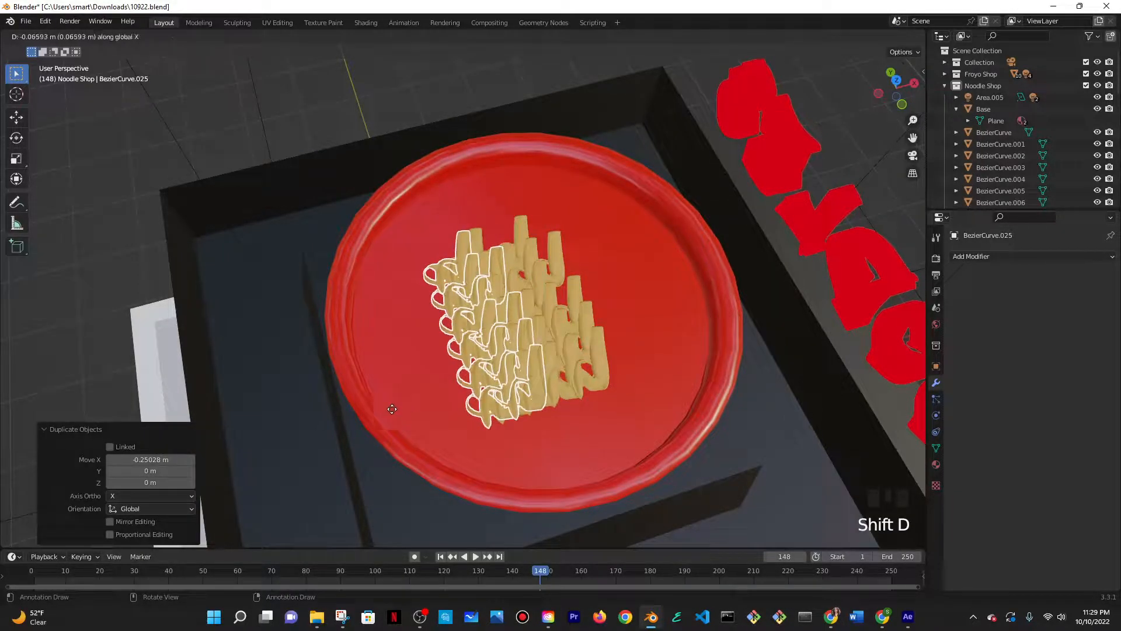
pyautogui.click(258, 439)
pyautogui.hotkey('shift', 'd')
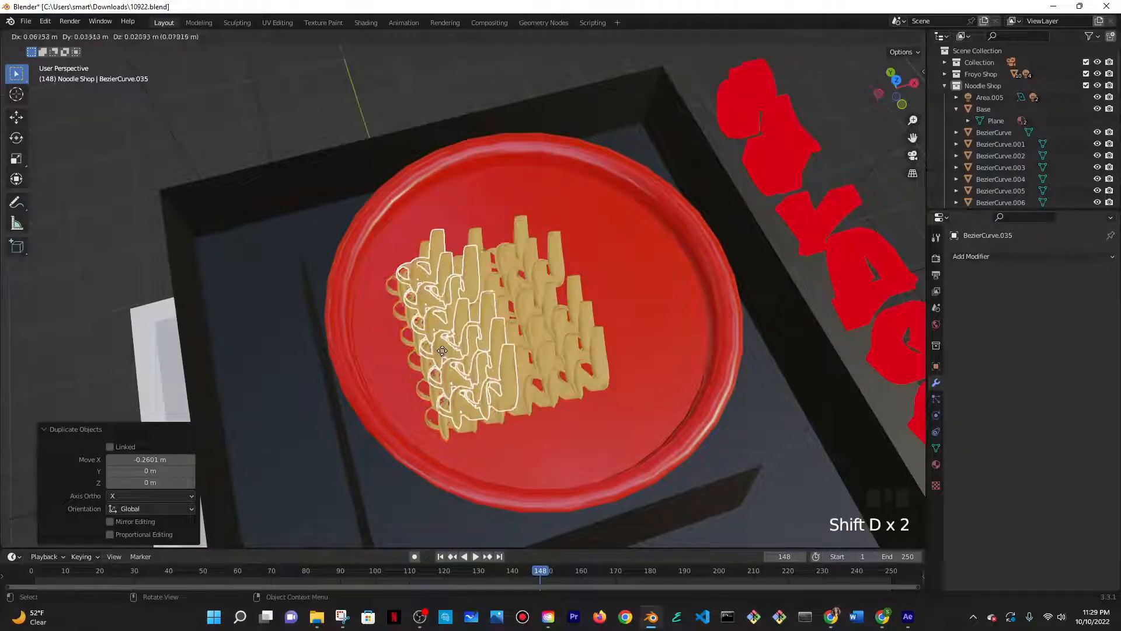
pyautogui.press('y')
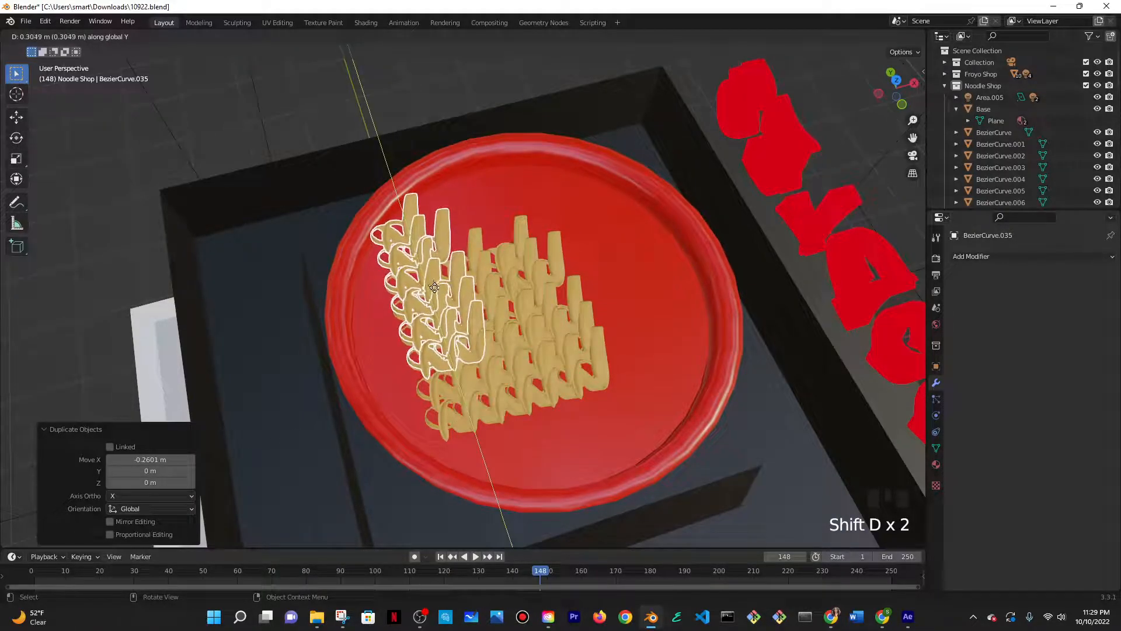
pyautogui.click(434, 285)
# - Duplicate the noodle block along X and shift the copy about 0.15 m along Y toward the bowl's rim
pyautogui.hotkey('shift', 'd')
pyautogui.press('y')
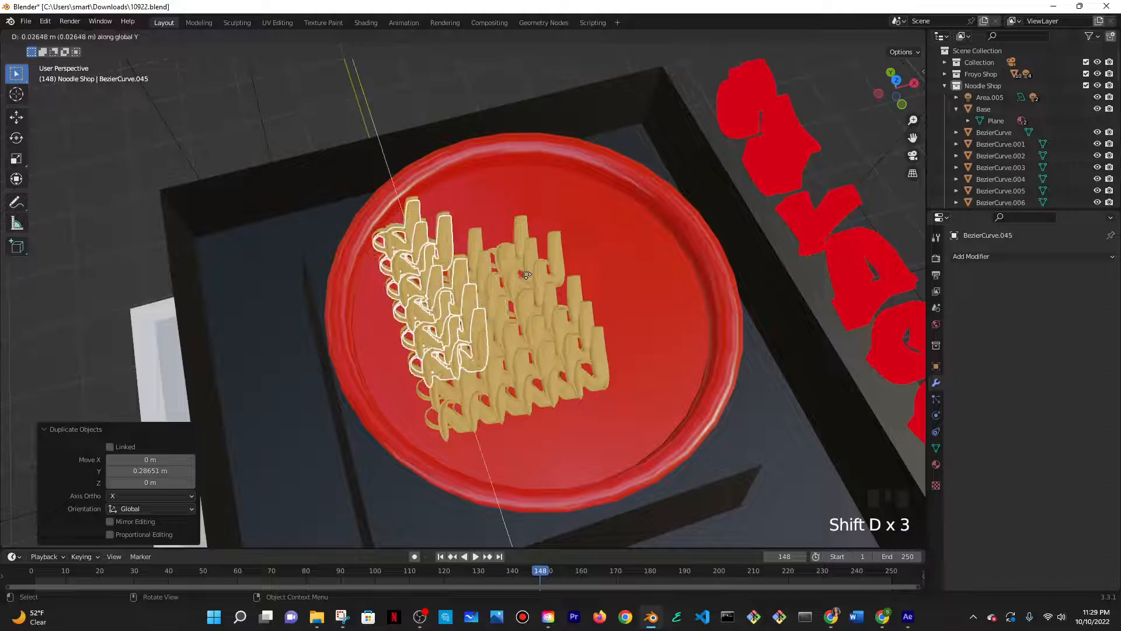
pyautogui.press('x')
pyautogui.click(605, 261)
pyautogui.press('g')
pyautogui.press('y')
pyautogui.click(575, 249)
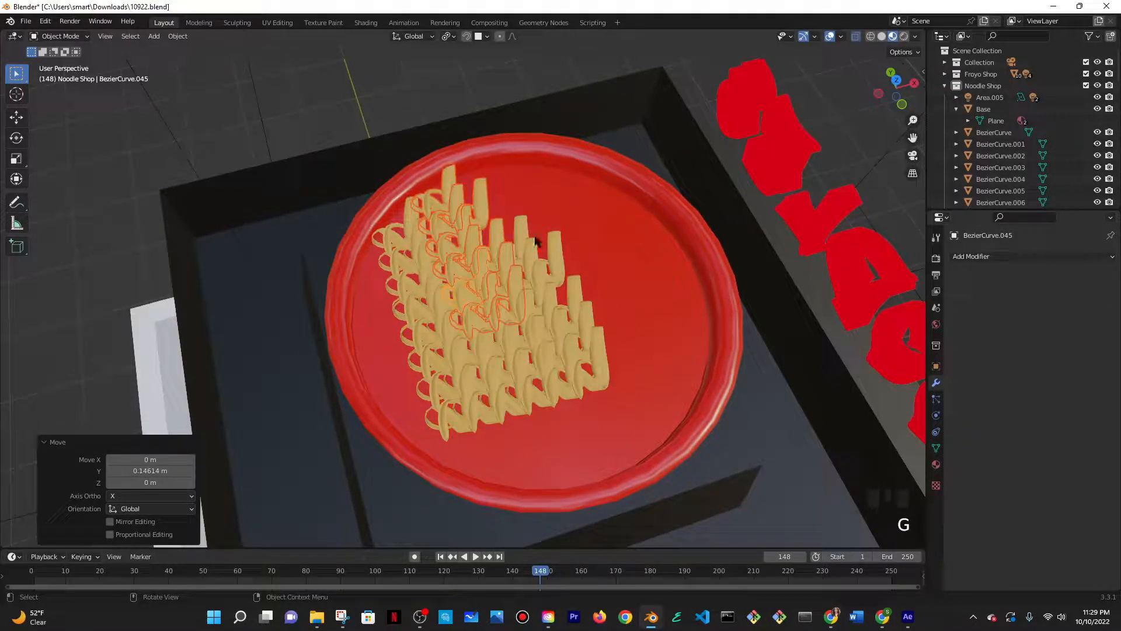
# - Duplicate the noodle block twice more without an axis constraint, each copy offset about 0.23 m in X
pyautogui.hotkey('shift', 'd')
pyautogui.click(665, 200)
pyautogui.hotkey('shift', 'd')
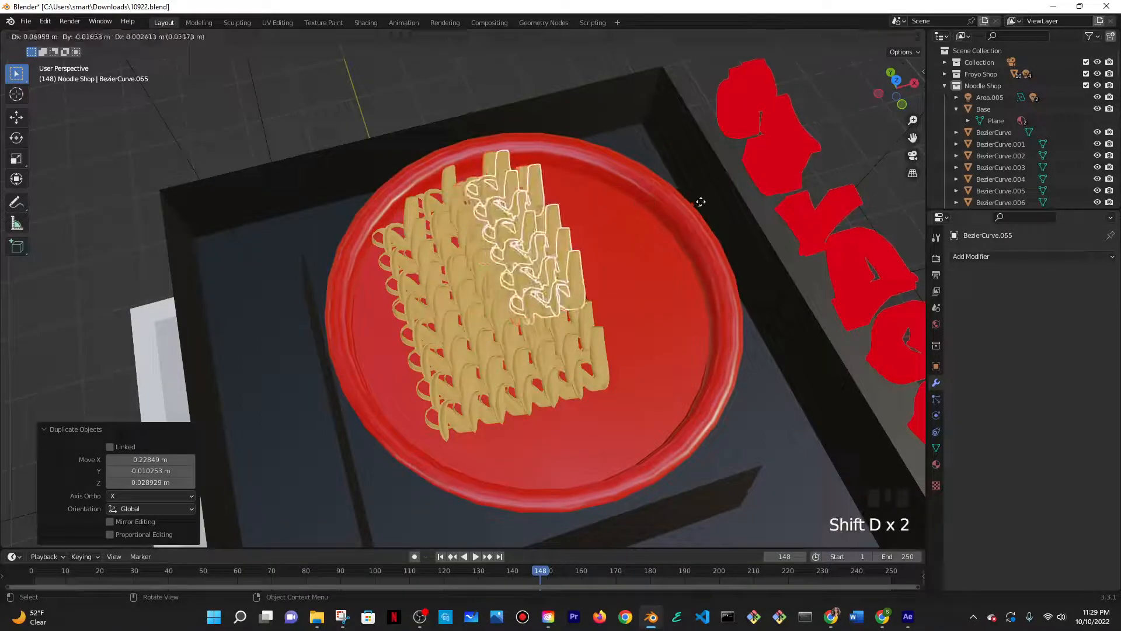
pyautogui.click(662, 222)
# - Duplicate the last noodle block about 0.64 m along negative Y
pyautogui.hotkey('shift', 'd')
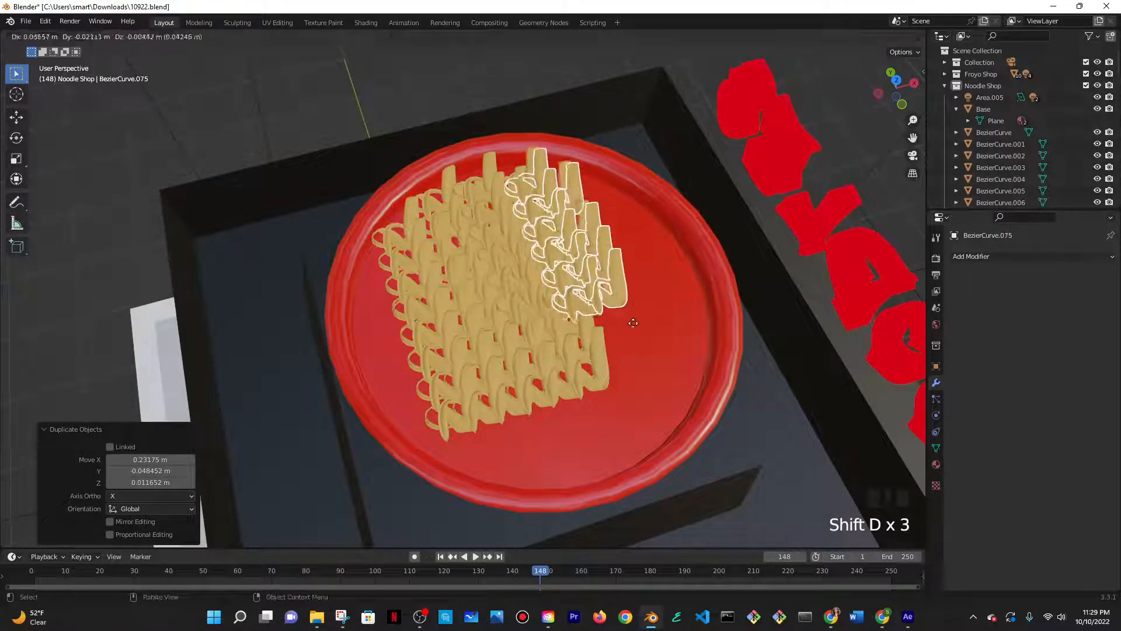
pyautogui.press('y')
pyautogui.click(569, 373)
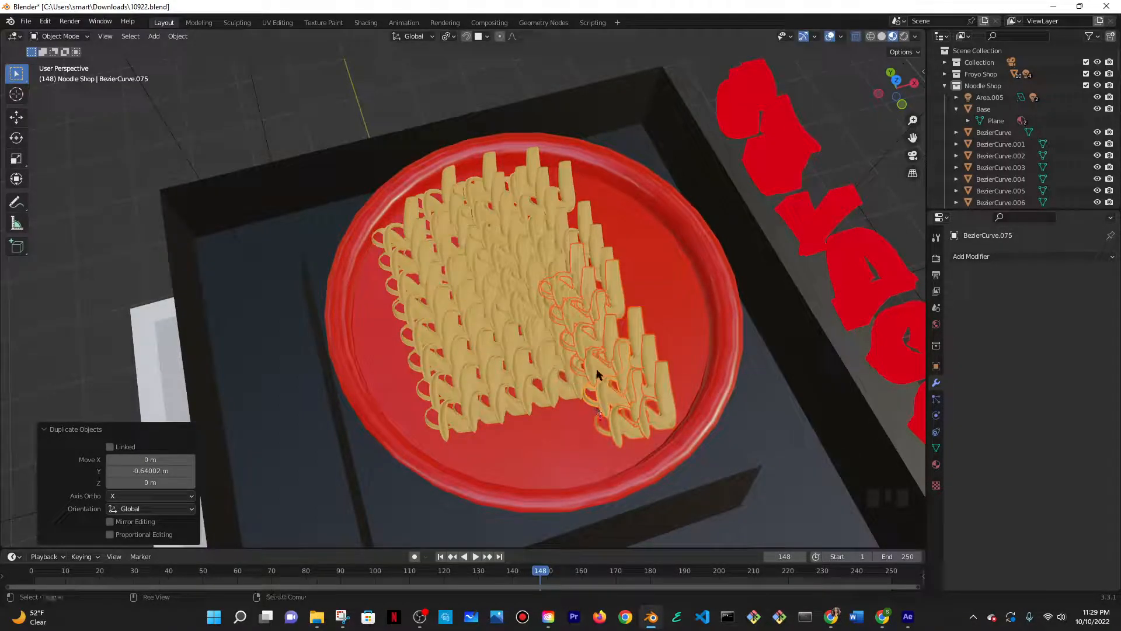
# - Duplicate the noodle block about 0.29 m along negative X, and place another copy about 0.25 m further in negative X
pyautogui.hotkey('shift', 'd')
pyautogui.press('x')
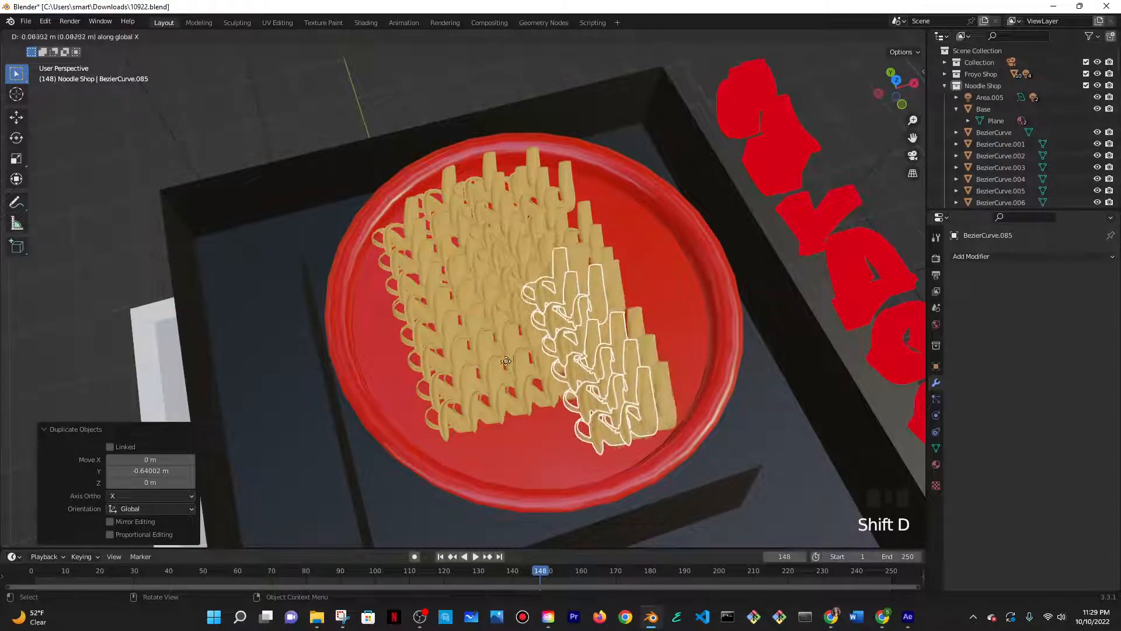
pyautogui.click(383, 388)
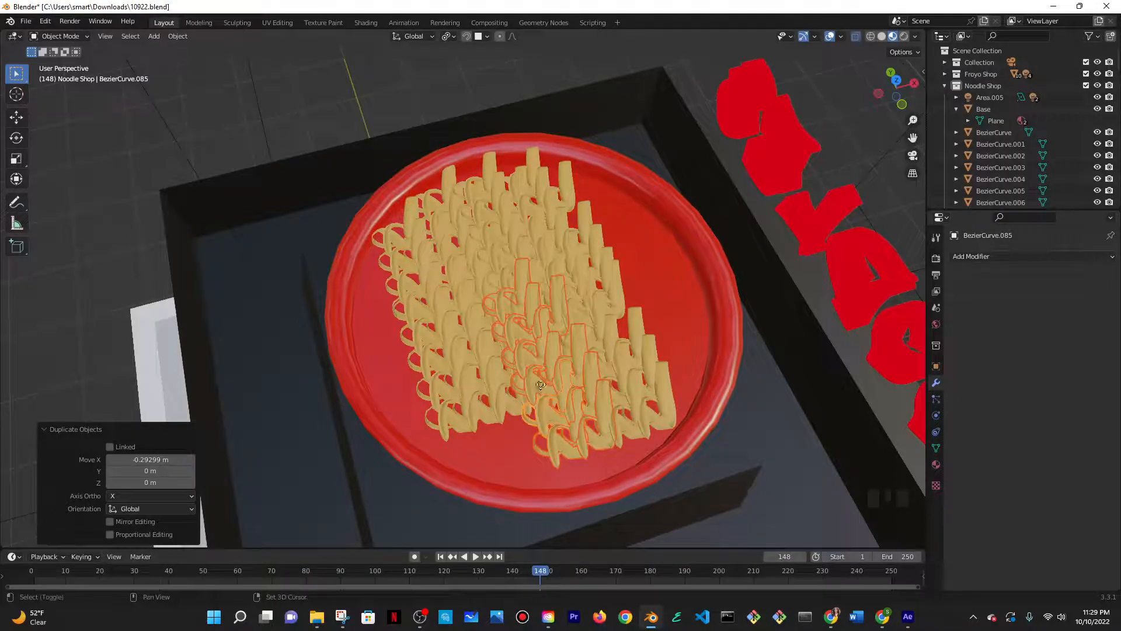
pyautogui.hotkey('shift', 'd')
pyautogui.click(317, 430)
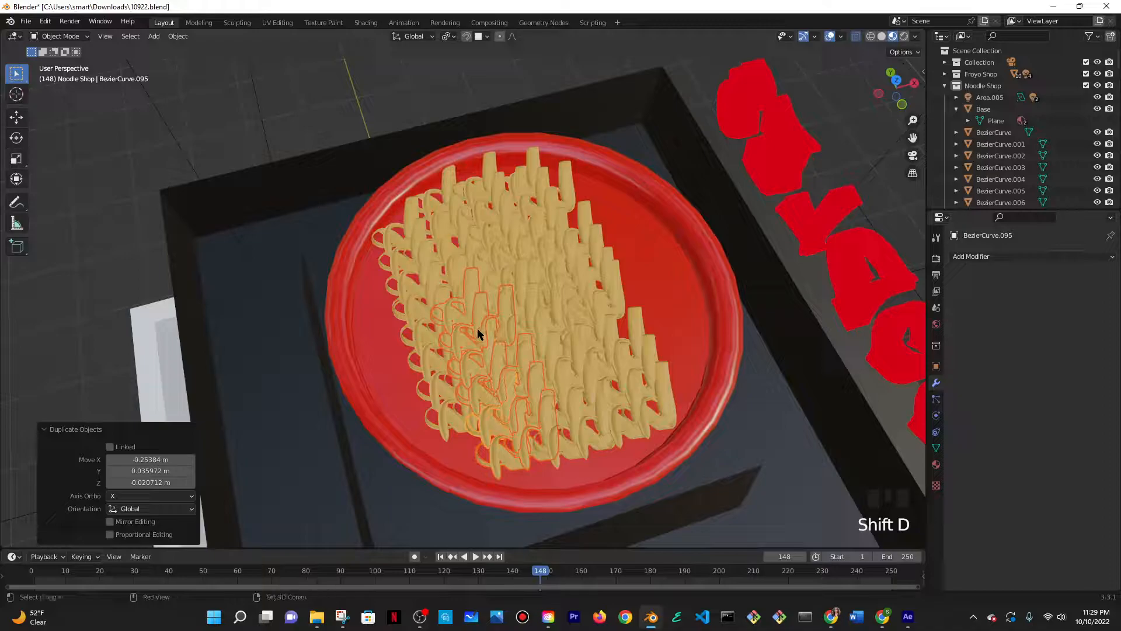
# - Duplicate the noodle block about 0.26 m along Y and move the copy about 0.32 m along negative X
pyautogui.hotkey('shift', 'd')
pyautogui.press('y')
pyautogui.click(284, 308)
pyautogui.press('g')
pyautogui.press('x')
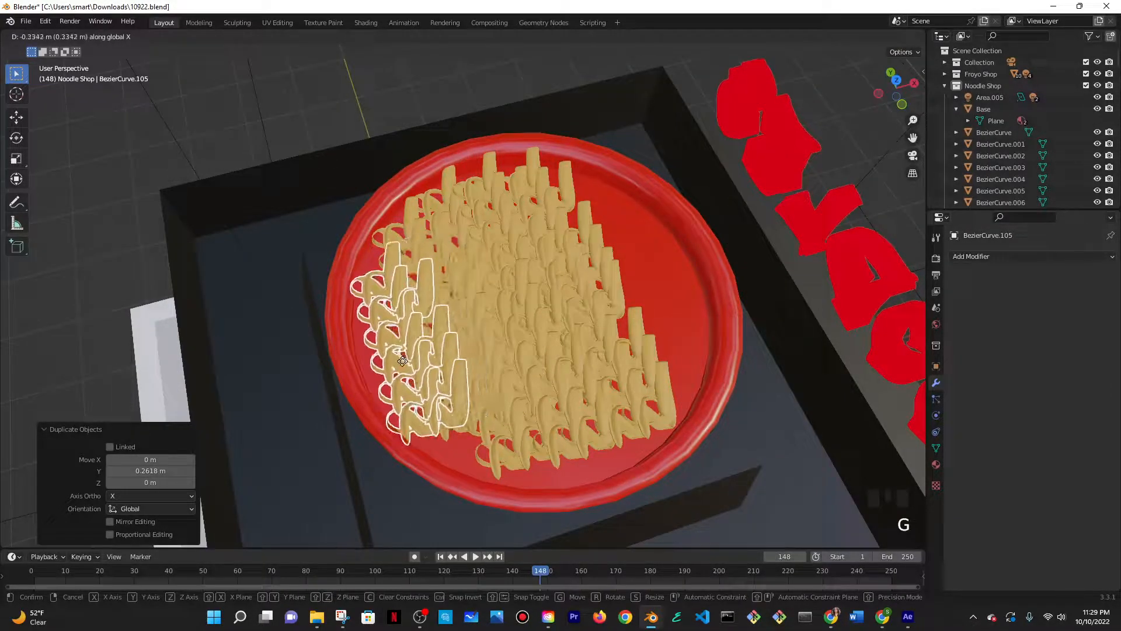
pyautogui.click(403, 359)
# - Check the noodle shop and its filled bowl through the scene camera
pyautogui.moveTo(633, 338); pyautogui.dragTo(584, 310, button='middle')
pyautogui.scroll(-4, 555, 283)
pyautogui.scroll(-6, 663, 290)
pyautogui.scroll(2, 583, 307)
pyautogui.press('KP_0')
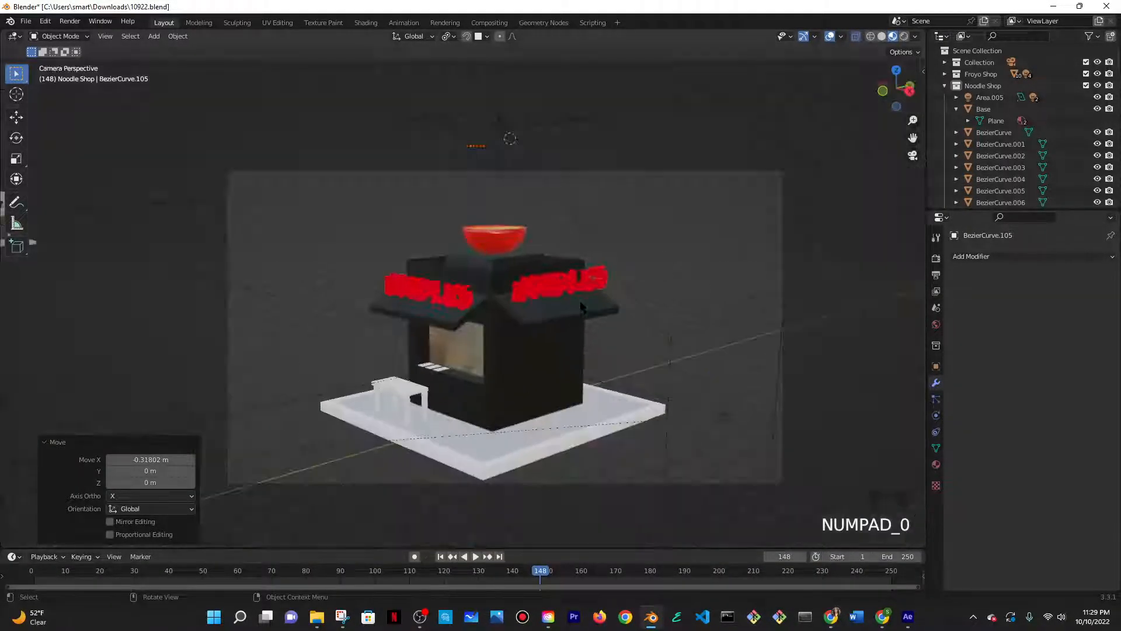
# - Try to select all the noodles in the bowl together, removing the shop's walls, roof parts and other objects from the selection
pyautogui.moveTo(515, 220); pyautogui.dragTo(544, 320, button='middle')
pyautogui.scroll(8, 408, 147)
pyautogui.scroll(-5, 604, 280)
pyautogui.scroll(5, 544, 320)
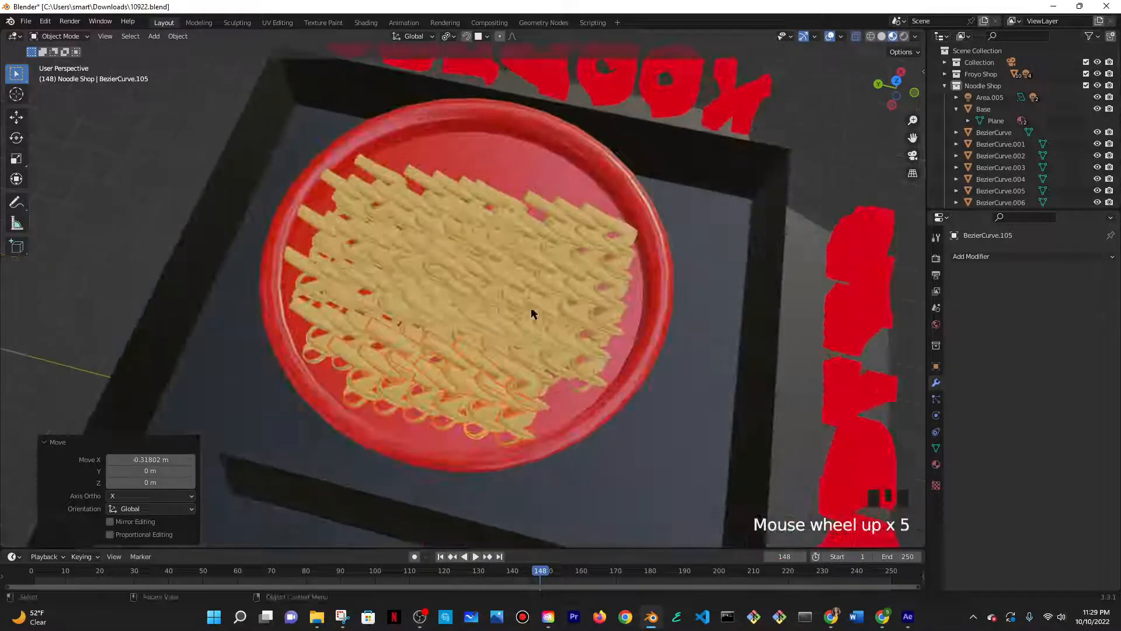
pyautogui.moveTo(547, 376); pyautogui.dragTo(549, 378)
pyautogui.moveTo(601, 400); pyautogui.dragTo(603, 292, button='middle')
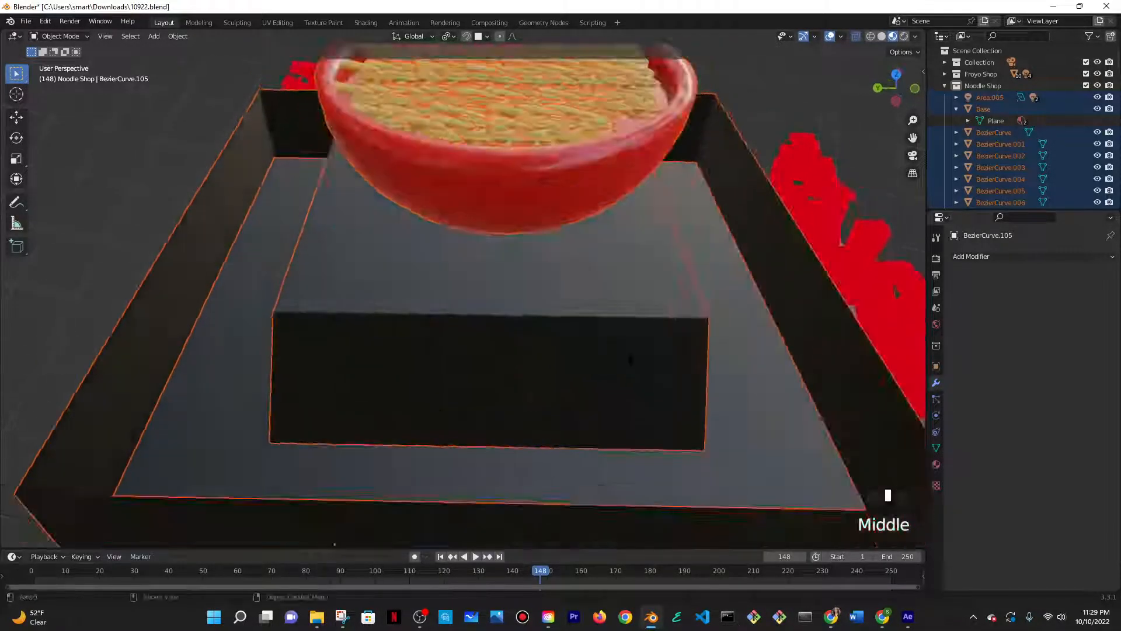
pyautogui.scroll(-2, 603, 288)
pyautogui.keyDown('shift'); pyautogui.click(604, 290); pyautogui.keyUp('shift')
pyautogui.keyDown('shift'); pyautogui.click(605, 290); pyautogui.keyUp('shift')
pyautogui.keyDown('shift'); pyautogui.click(639, 286); pyautogui.keyUp('shift')
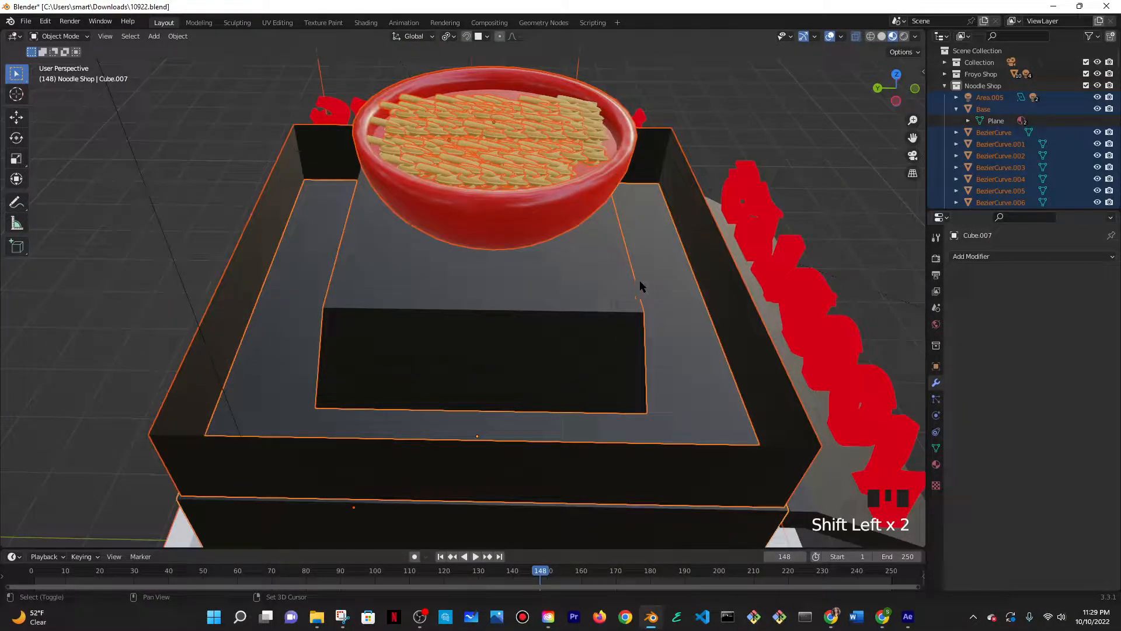
pyautogui.keyDown('shift'); pyautogui.click(575, 212); pyautogui.keyUp('shift')
pyautogui.keyDown('shift'); pyautogui.click(573, 209); pyautogui.keyUp('shift')
pyautogui.keyDown('shift'); pyautogui.click(695, 290); pyautogui.keyUp('shift')
pyautogui.keyDown('shift'); pyautogui.click(695, 290); pyautogui.keyUp('shift')
pyautogui.keyDown('shift'); pyautogui.click(695, 290); pyautogui.keyUp('shift')
pyautogui.keyDown('shift'); pyautogui.click(695, 290); pyautogui.keyUp('shift')
pyautogui.keyDown('shift'); pyautogui.click(701, 320); pyautogui.keyUp('shift')
pyautogui.keyDown('shift'); pyautogui.click(702, 320); pyautogui.keyUp('shift')
pyautogui.keyDown('shift'); pyautogui.click(701, 320); pyautogui.keyUp('shift')
pyautogui.keyDown('shift'); pyautogui.click(702, 320); pyautogui.keyUp('shift')
pyautogui.keyDown('shift'); pyautogui.click(701, 320); pyautogui.keyUp('shift')
pyautogui.keyDown('shift'); pyautogui.click(701, 320); pyautogui.keyUp('shift')
pyautogui.keyDown('shift'); pyautogui.click(701, 320); pyautogui.keyUp('shift')
pyautogui.keyDown('shift'); pyautogui.click(701, 320); pyautogui.keyUp('shift')
pyautogui.keyDown('shift'); pyautogui.click(701, 320); pyautogui.keyUp('shift')
pyautogui.keyDown('shift'); pyautogui.click(702, 320); pyautogui.keyUp('shift')
pyautogui.keyDown('shift'); pyautogui.click(701, 320); pyautogui.keyUp('shift')
pyautogui.keyDown('shift'); pyautogui.click(701, 320); pyautogui.keyUp('shift')
pyautogui.keyDown('shift'); pyautogui.click(702, 320); pyautogui.keyUp('shift')
pyautogui.keyDown('shift'); pyautogui.click(701, 320); pyautogui.keyUp('shift')
pyautogui.keyDown('shift'); pyautogui.click(701, 320); pyautogui.keyUp('shift')
pyautogui.keyDown('shift'); pyautogui.click(701, 320); pyautogui.keyUp('shift')
pyautogui.keyDown('shift'); pyautogui.click(701, 320); pyautogui.keyUp('shift')
pyautogui.keyDown('shift'); pyautogui.click(701, 320); pyautogui.keyUp('shift')
pyautogui.keyDown('shift'); pyautogui.click(701, 320); pyautogui.keyUp('shift')
pyautogui.keyDown('shift'); pyautogui.click(701, 320); pyautogui.keyUp('shift')
pyautogui.keyDown('shift'); pyautogui.click(701, 320); pyautogui.keyUp('shift')
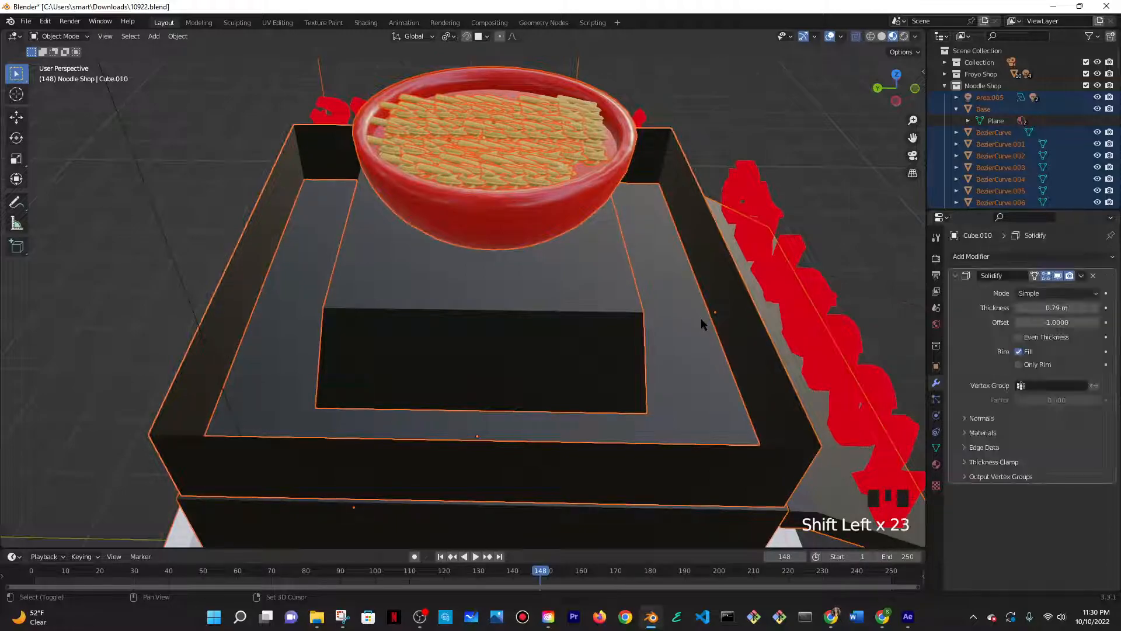
pyautogui.keyDown('shift'); pyautogui.click(709, 317); pyautogui.keyUp('shift')
pyautogui.keyDown('shift'); pyautogui.click(709, 317); pyautogui.keyUp('shift')
pyautogui.keyDown('shift'); pyautogui.click(709, 317); pyautogui.keyUp('shift')
pyautogui.keyDown('shift'); pyautogui.click(709, 317); pyautogui.keyUp('shift')
pyautogui.keyDown('shift'); pyautogui.click(709, 317); pyautogui.keyUp('shift')
pyautogui.keyDown('shift'); pyautogui.click(709, 317); pyautogui.keyUp('shift')
pyautogui.keyDown('shift'); pyautogui.click(709, 317); pyautogui.keyUp('shift')
pyautogui.keyDown('shift'); pyautogui.click(709, 317); pyautogui.keyUp('shift')
pyautogui.scroll(-6, 708, 320)
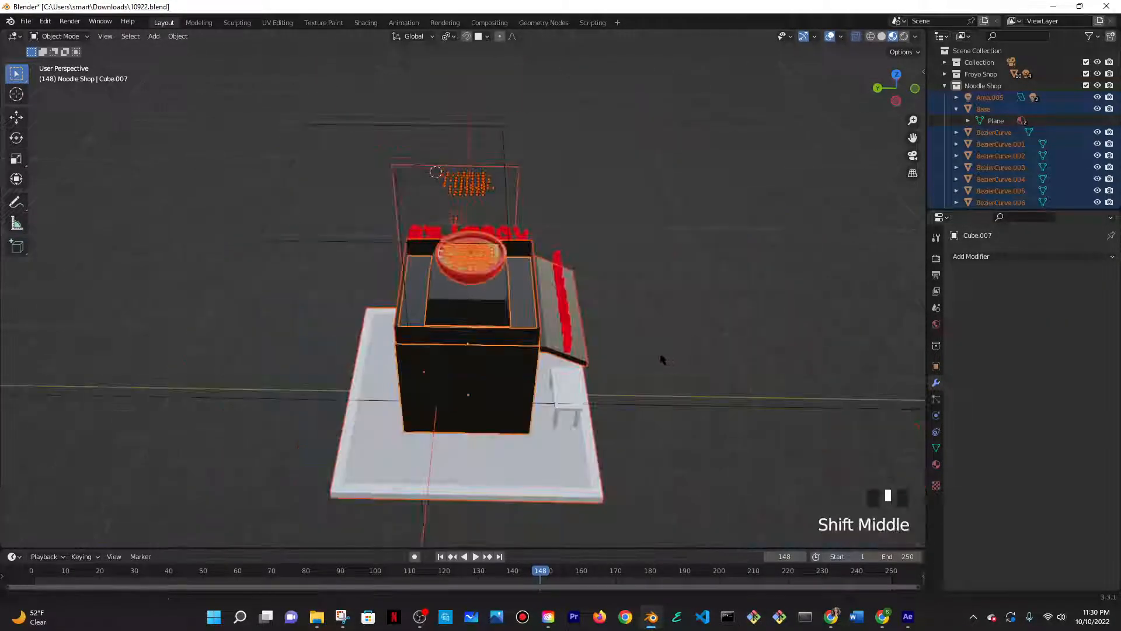
pyautogui.keyDown('shift'); pyautogui.moveTo(666, 358); pyautogui.dragTo(598, 251, button='middle'); pyautogui.keyUp('shift')
# - Try to select the noodles as a group again, excluding the surrounding shop objects, and scale the selection up
pyautogui.click(309, 153)
pyautogui.scroll(4, 309, 153)
pyautogui.scroll(-4, 351, 193)
pyautogui.moveTo(379, 233); pyautogui.dragTo(426, 171, button='middle')
pyautogui.scroll(1, 436, 139)
pyautogui.scroll(2, 450, 322)
pyautogui.scroll(3, 450, 323)
pyautogui.moveTo(450, 323); pyautogui.dragTo(430, 301, button='middle')
pyautogui.scroll(2, 438, 395)
pyautogui.click(544, 330)
pyautogui.scroll(-3, 543, 331)
pyautogui.moveTo(543, 330); pyautogui.dragTo(554, 339, button='middle')
pyautogui.scroll(-1, 555, 339)
pyautogui.scroll(-2, 555, 339)
pyautogui.keyDown('shift'); pyautogui.click(604, 418); pyautogui.keyUp('shift')
pyautogui.keyDown('shift'); pyautogui.click(605, 418); pyautogui.keyUp('shift')
pyautogui.keyDown('shift'); pyautogui.click(605, 418); pyautogui.keyUp('shift')
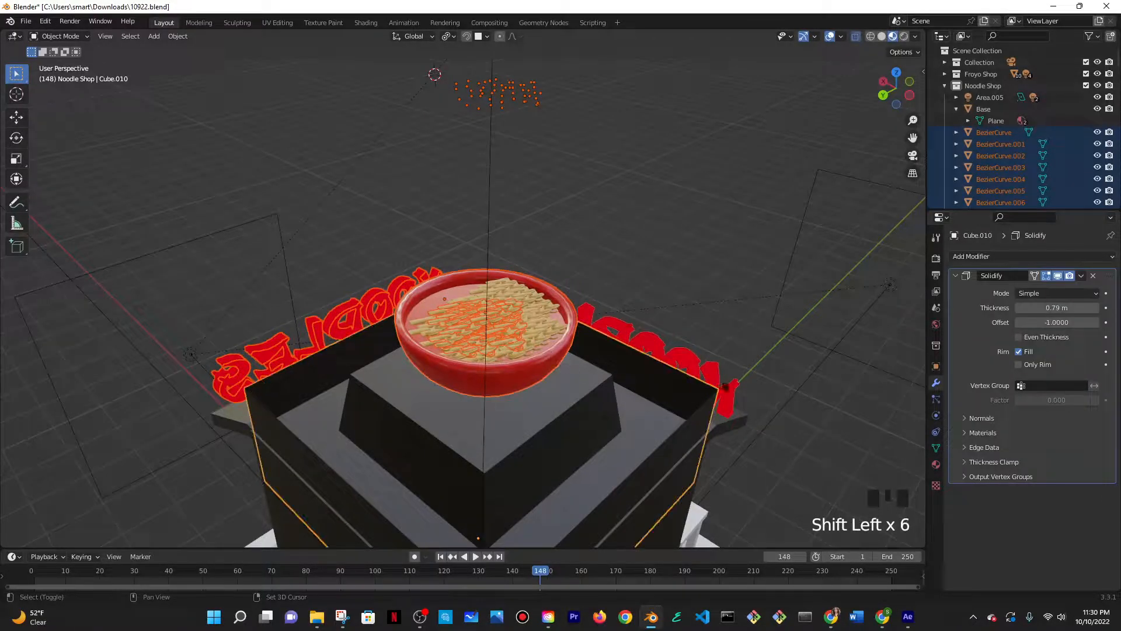
pyautogui.keyDown('shift'); pyautogui.click(605, 419); pyautogui.keyUp('shift')
pyautogui.keyDown('shift'); pyautogui.click(604, 418); pyautogui.keyUp('shift')
pyautogui.keyDown('shift'); pyautogui.click(605, 418); pyautogui.keyUp('shift')
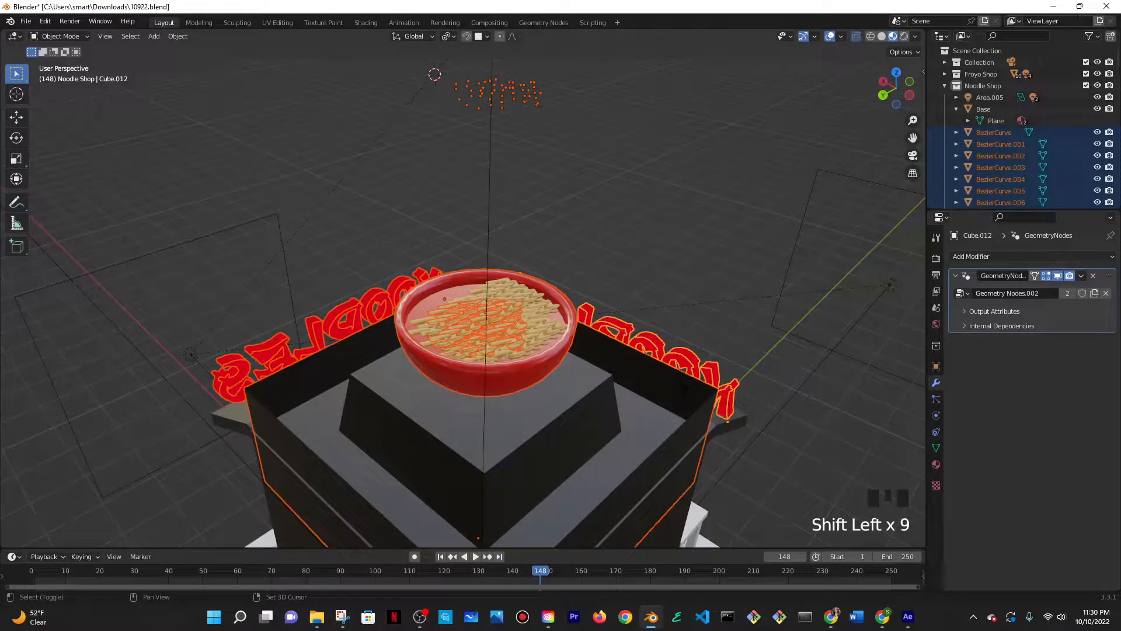
pyautogui.keyDown('shift'); pyautogui.click(605, 418); pyautogui.keyUp('shift')
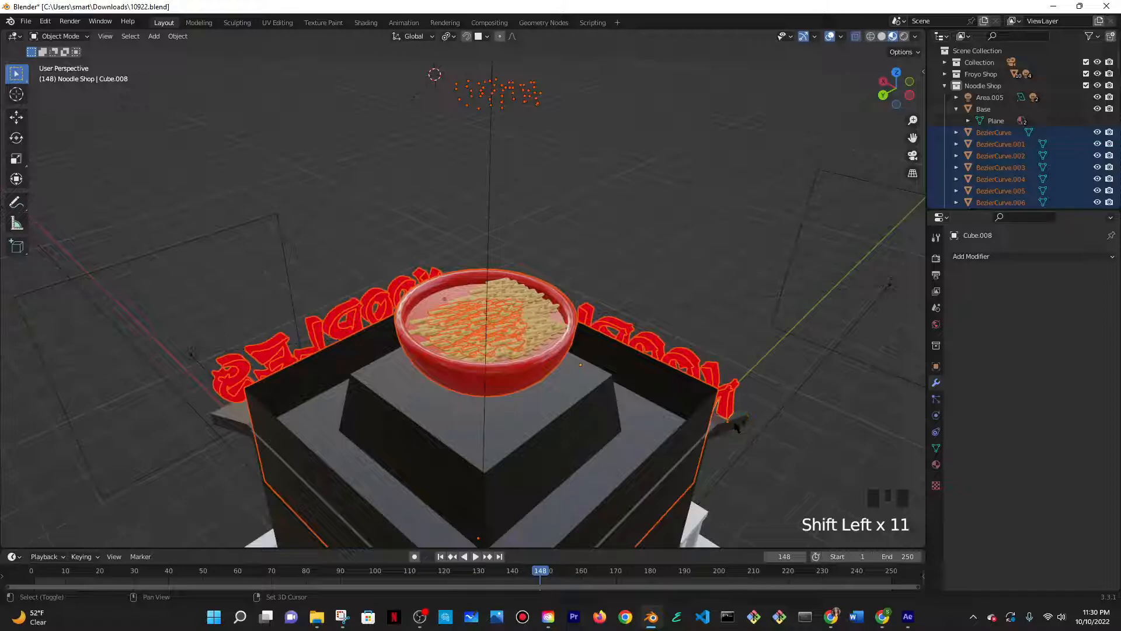
pyautogui.scroll(-2, 737, 425)
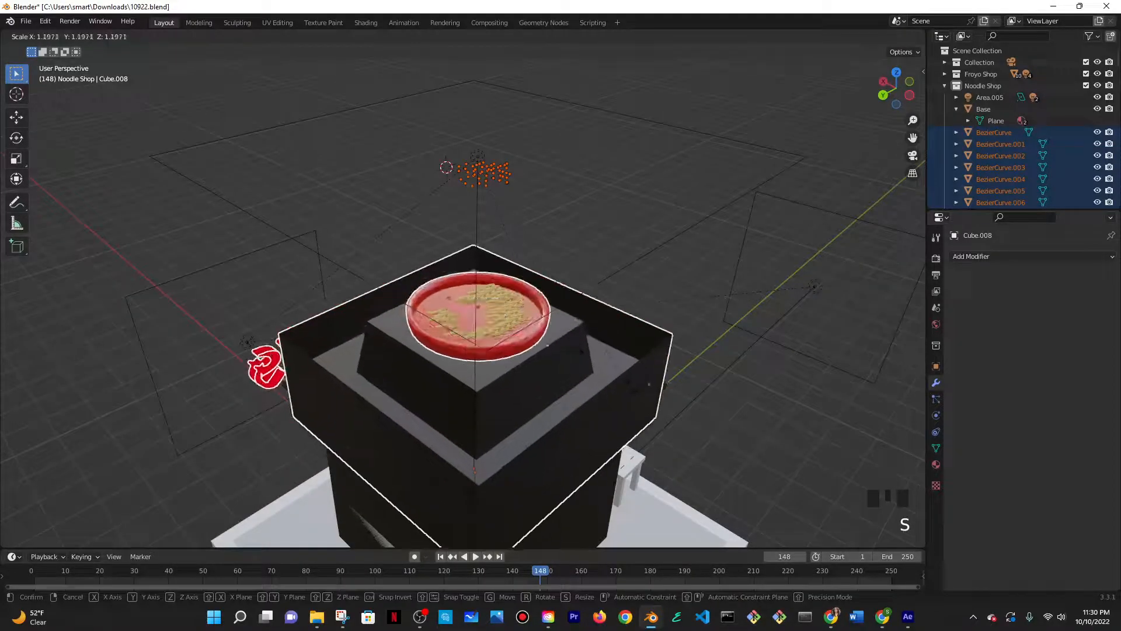
# - Select a group of noodles near the bowl's bare edge and duplicate it about 0.12 m along X
pyautogui.scroll(4, 558, 223)
pyautogui.click(501, 310)
pyautogui.click(498, 340)
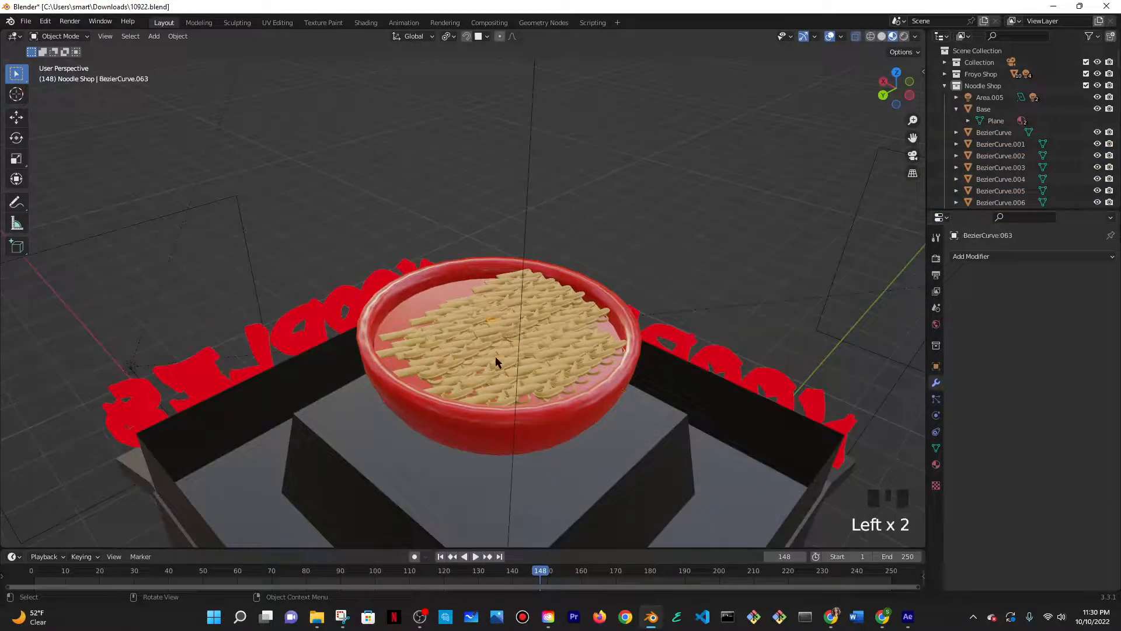
pyautogui.moveTo(498, 340); pyautogui.dragTo(583, 280, button='middle')
pyautogui.scroll(3, 593, 275)
pyautogui.click(590, 290)
pyautogui.keyDown('shift'); pyautogui.click(594, 317); pyautogui.keyUp('shift')
pyautogui.keyDown('shift'); pyautogui.click(654, 326); pyautogui.keyUp('shift')
pyautogui.keyDown('shift'); pyautogui.click(674, 303); pyautogui.keyUp('shift')
pyautogui.keyDown('shift'); pyautogui.click(650, 271); pyautogui.keyUp('shift')
pyautogui.keyDown('shift'); pyautogui.click(637, 272); pyautogui.keyUp('shift')
pyautogui.keyDown('shift'); pyautogui.click(707, 309); pyautogui.keyUp('shift')
pyautogui.keyDown('shift'); pyautogui.click(700, 408); pyautogui.keyUp('shift')
pyautogui.keyDown('shift'); pyautogui.click(613, 318); pyautogui.keyUp('shift')
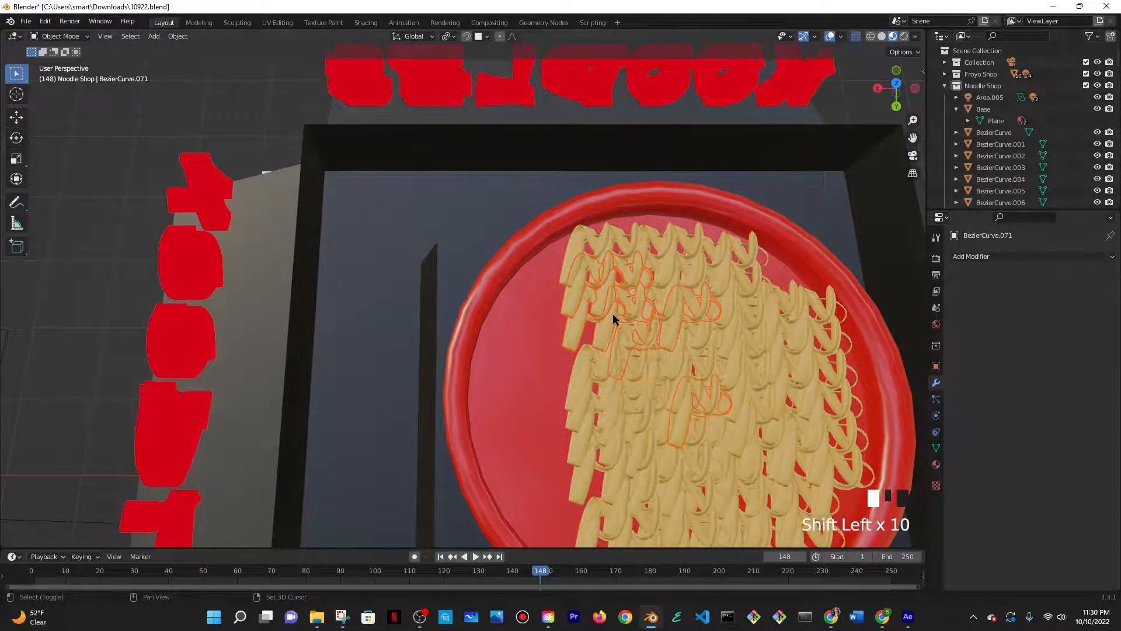
pyautogui.hotkey('shift', 'd')
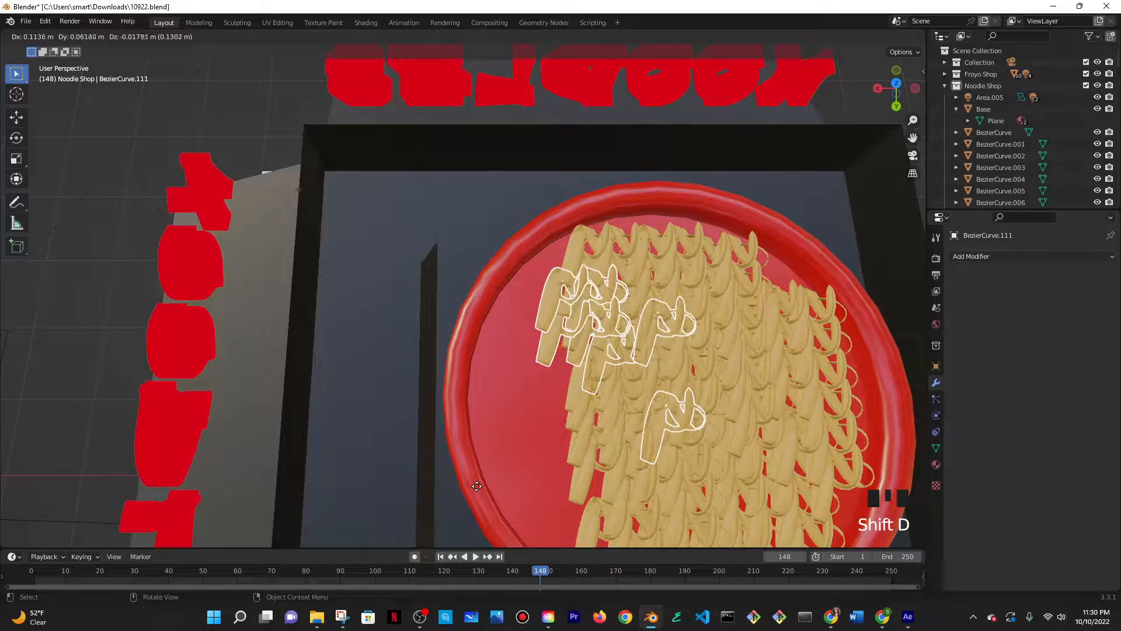
pyautogui.press('x')
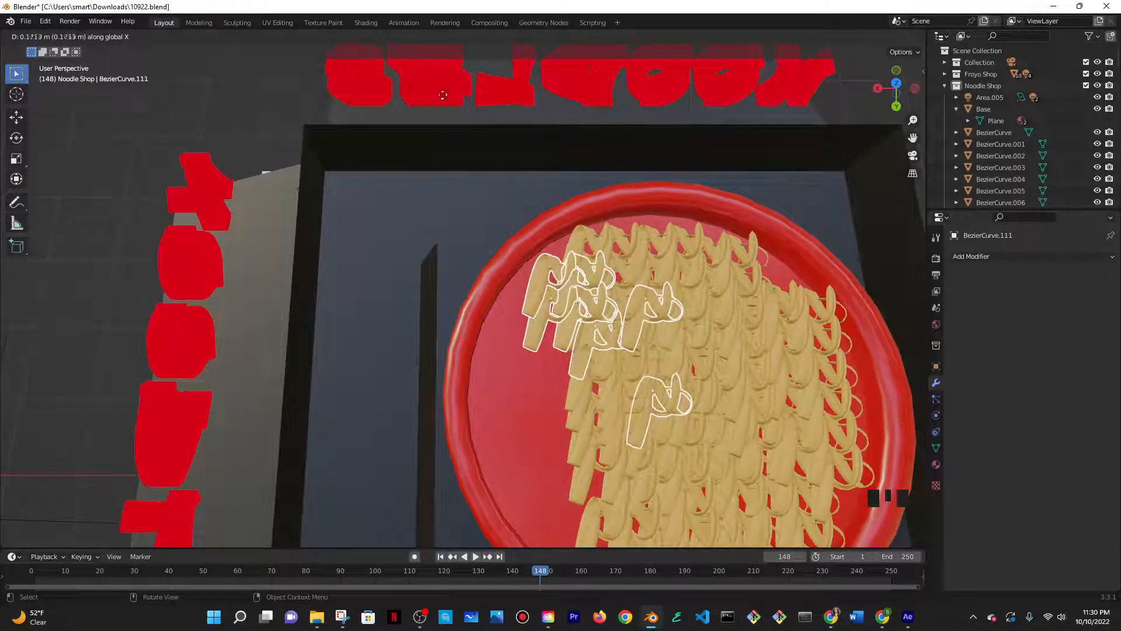
pyautogui.click(383, 133)
# - Duplicate the noodle group about 0.46 m along Y and move the copy about 0.24 m along X
pyautogui.scroll(-3, 724, 191)
pyautogui.keyDown('shift'); pyautogui.moveTo(689, 251); pyautogui.dragTo(598, 144, button='middle'); pyautogui.keyUp('shift')
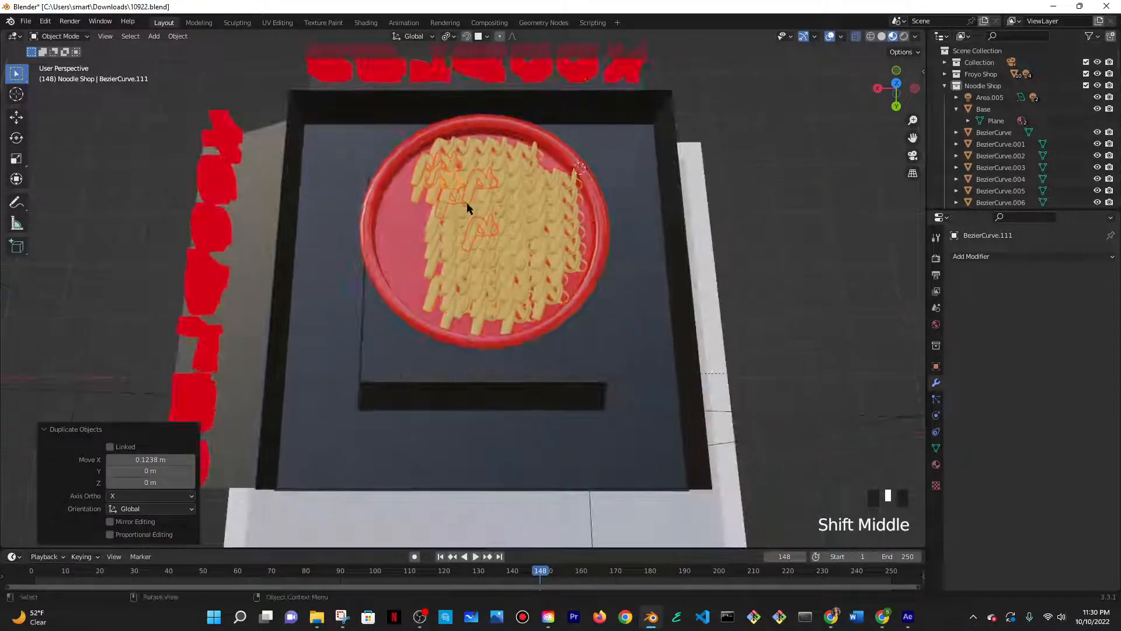
pyautogui.hotkey('shift', 'd')
pyautogui.press('y')
pyautogui.click(571, 242)
pyautogui.press('g')
pyautogui.press('x')
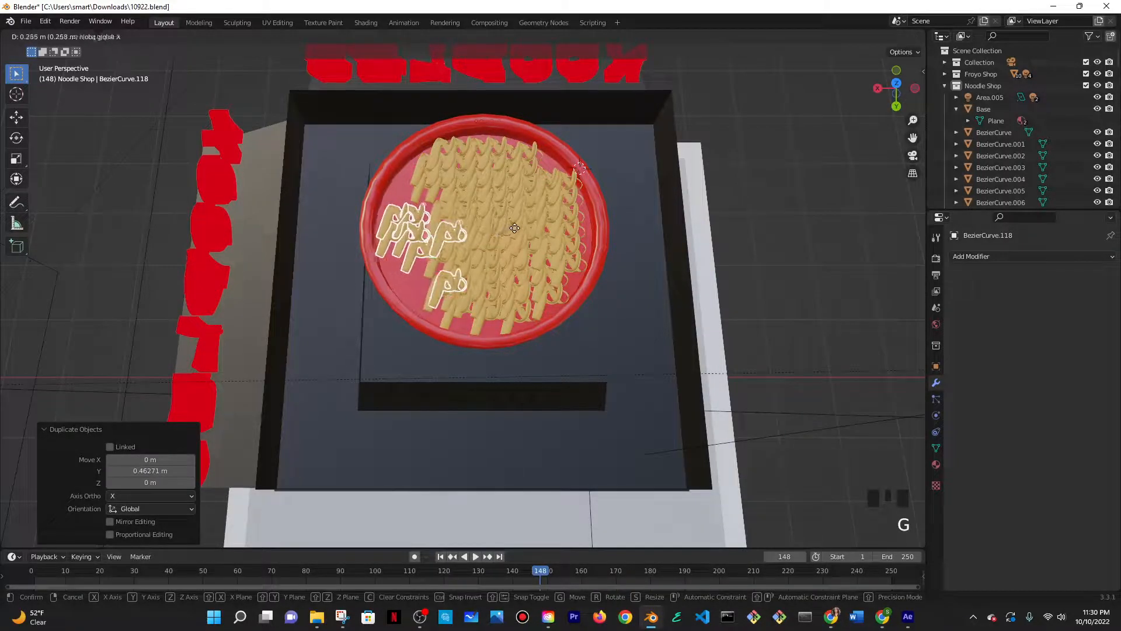
pyautogui.click(487, 225)
# - Duplicate the noodle group about 0.28 m along negative Y, and place another copy about 0.34 m along Y
pyautogui.hotkey('shift', 'd')
pyautogui.press('y')
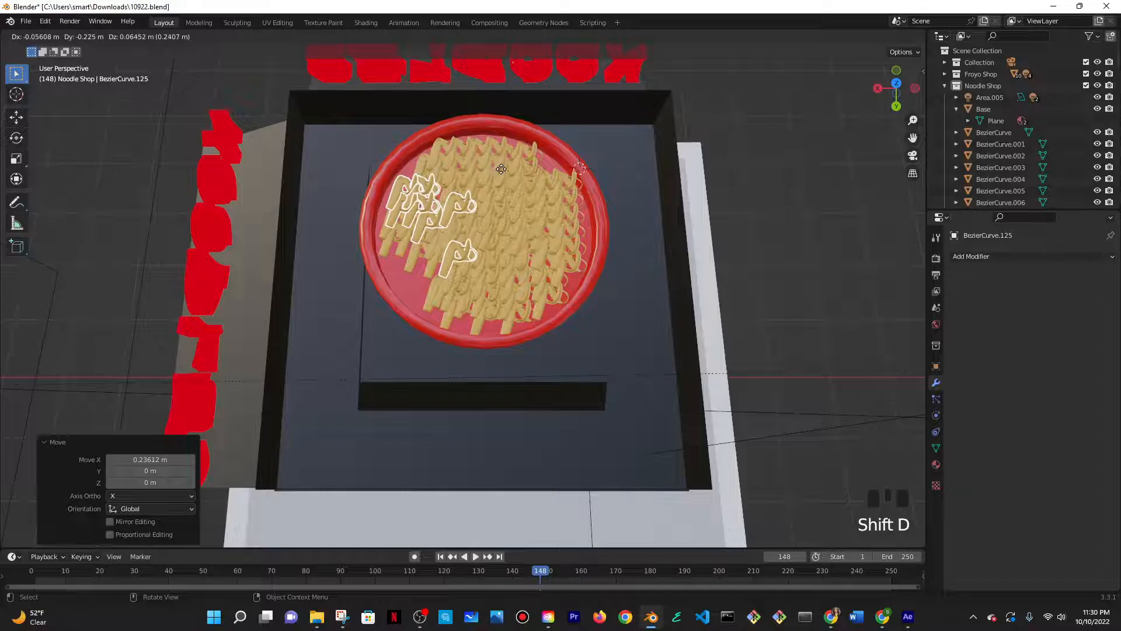
pyautogui.click(501, 169)
pyautogui.hotkey('shift', 'd')
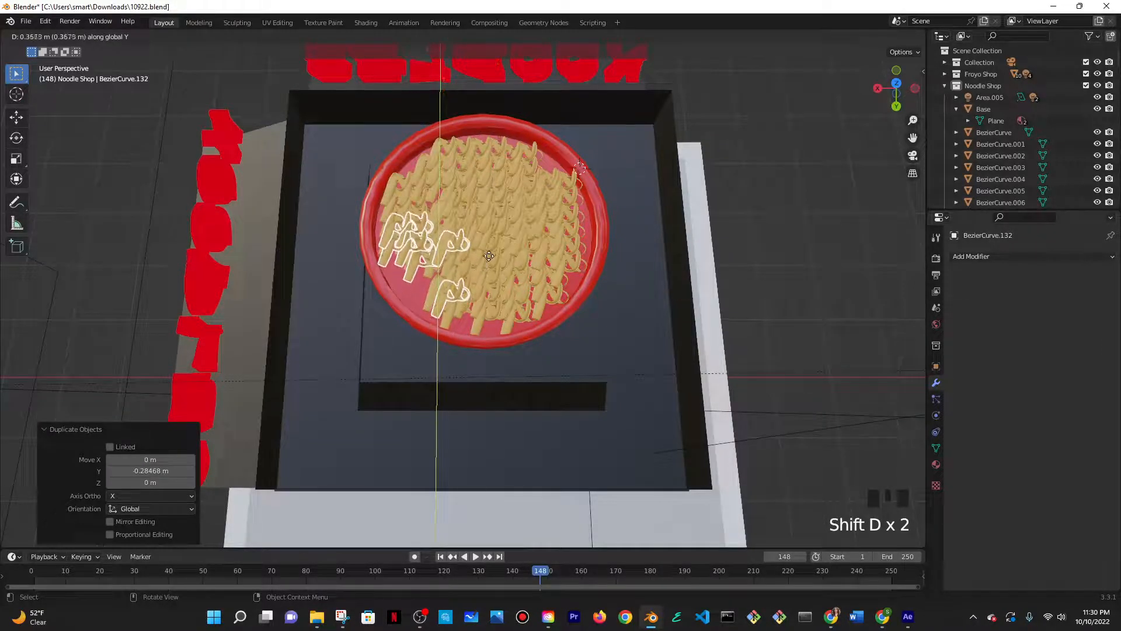
pyautogui.click(555, 262)
# - Duplicate the noodle group again and move the copy about 0.6 m along negative X over the existing noodles
pyautogui.moveTo(555, 263); pyautogui.dragTo(537, 216, button='middle')
pyautogui.scroll(4, 559, 228)
pyautogui.scroll(-1, 493, 251)
pyautogui.scroll(3, 421, 155)
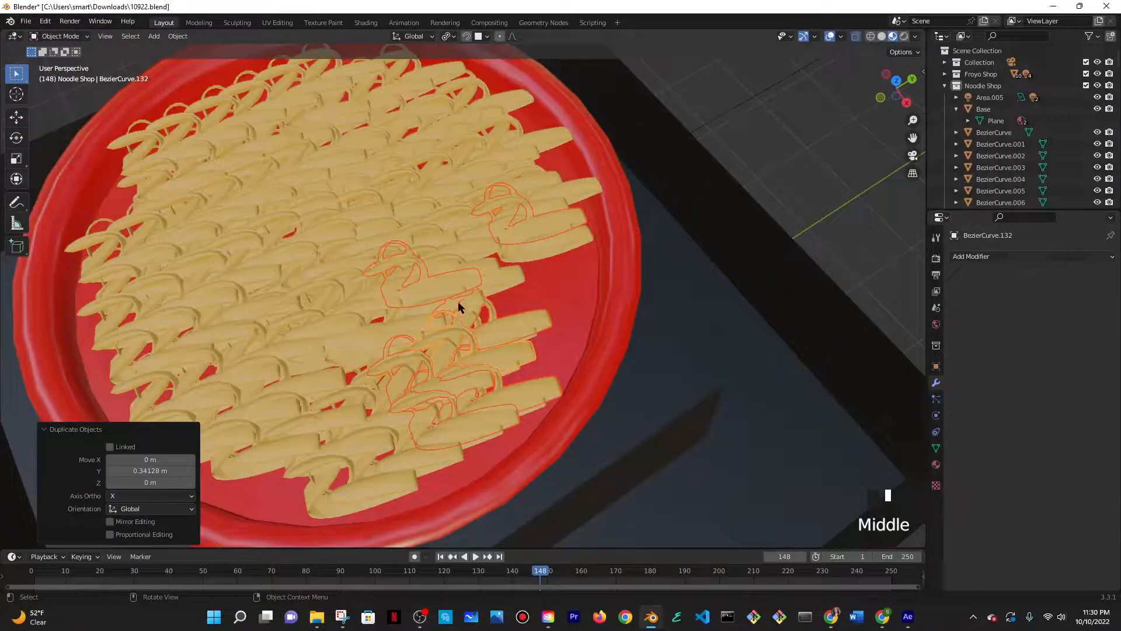
pyautogui.hotkey('shift', 'd')
pyautogui.press('r')
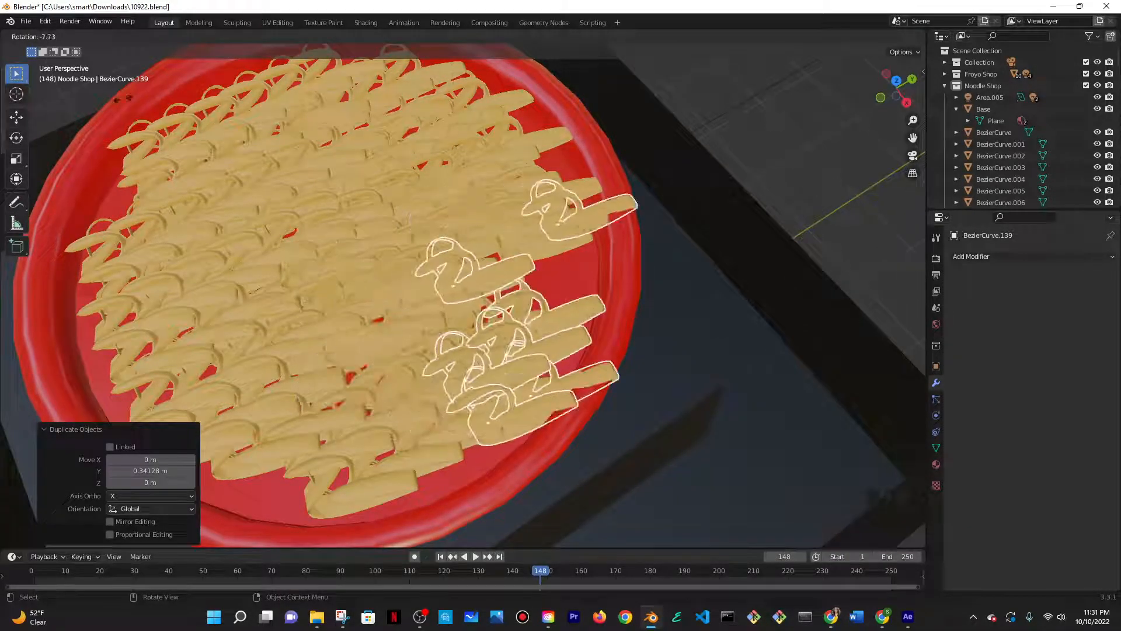
pyautogui.press('Escape')
pyautogui.scroll(-3, 476, 407)
pyautogui.scroll(-2, 476, 407)
pyautogui.scroll(2, 522, 285)
pyautogui.press('g')
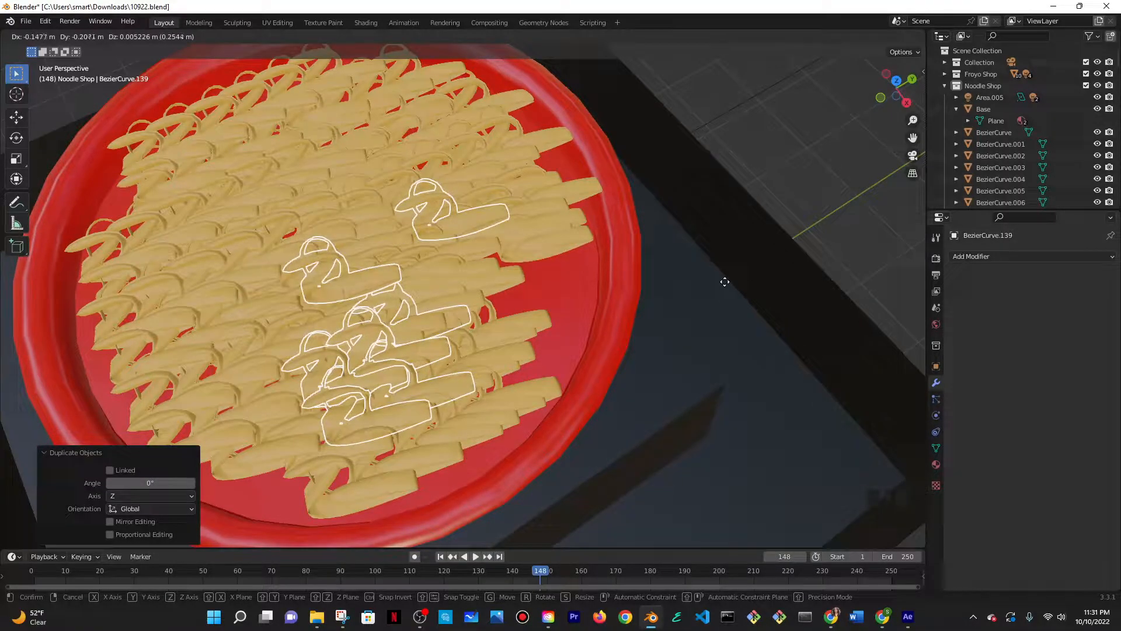
pyautogui.press('x')
pyautogui.click(520, 223)
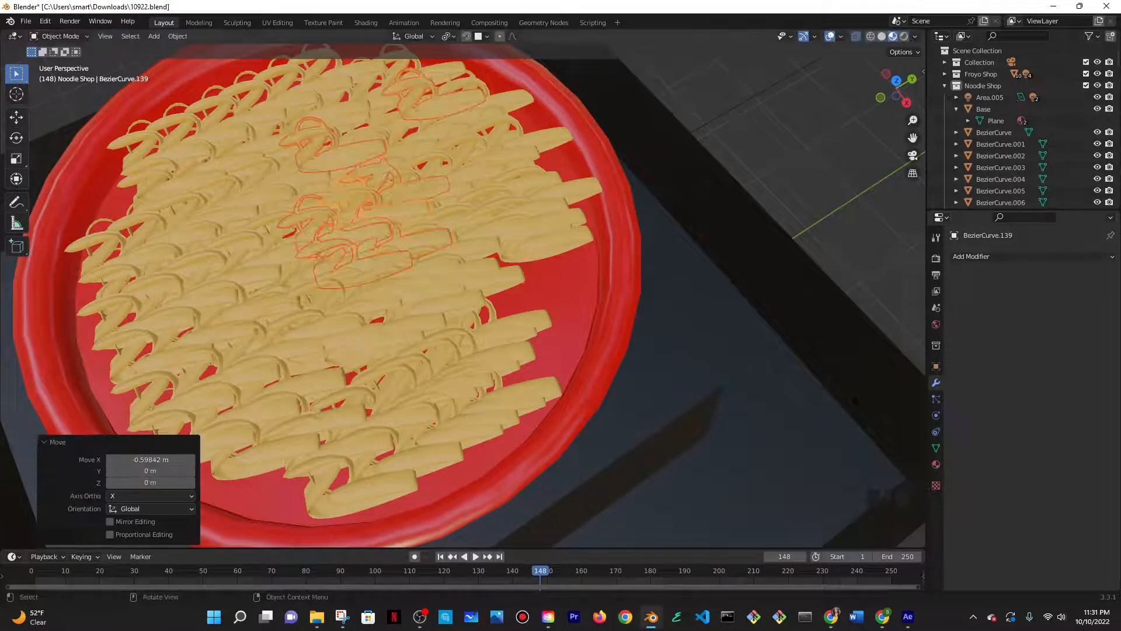
# - Select several noodles around the middle of the bowl and duplicate them with a slight offset along local Z
pyautogui.click(521, 227)
pyautogui.moveTo(532, 240); pyautogui.dragTo(524, 213, button='middle')
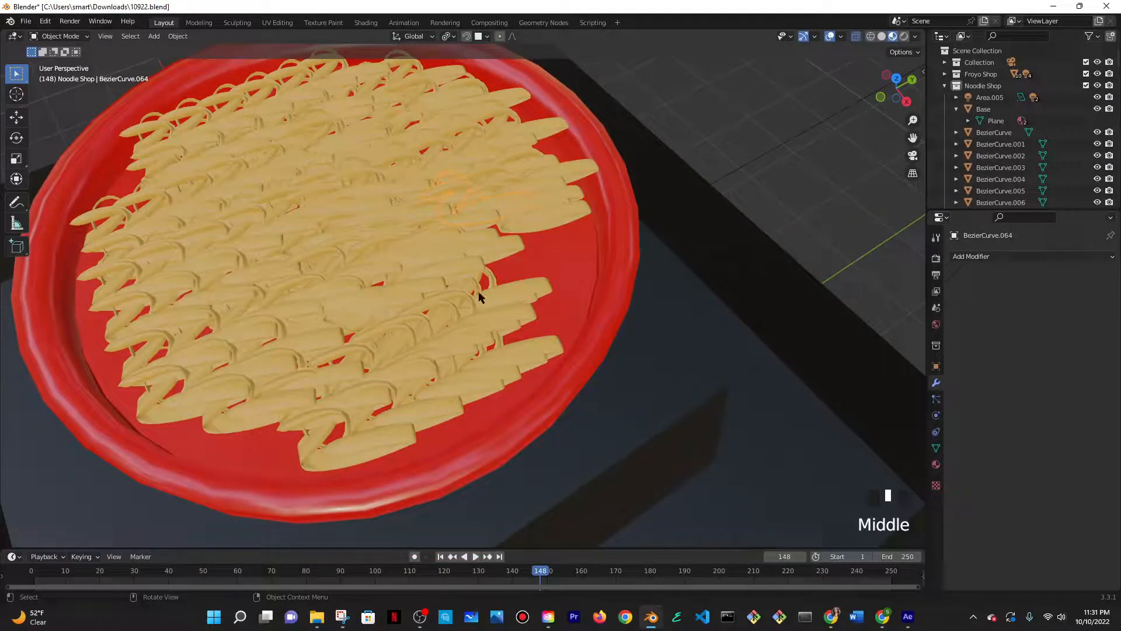
pyautogui.keyDown('shift'); pyautogui.click(327, 235); pyautogui.keyUp('shift')
pyautogui.keyDown('shift'); pyautogui.click(327, 236); pyautogui.keyUp('shift')
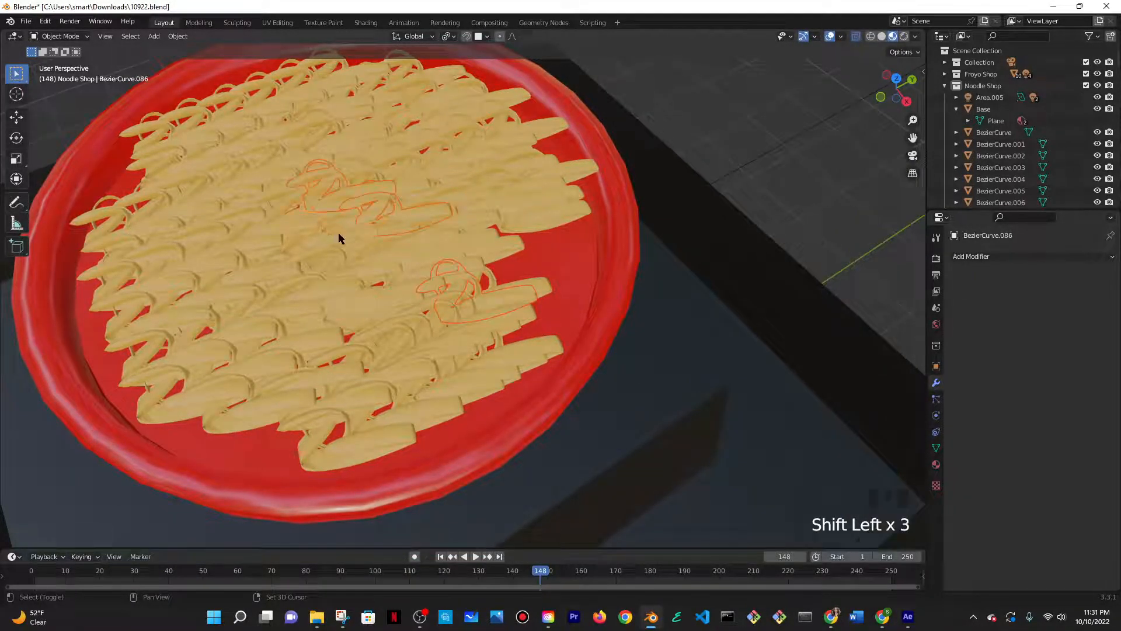
pyautogui.hotkey('shift', 'd')
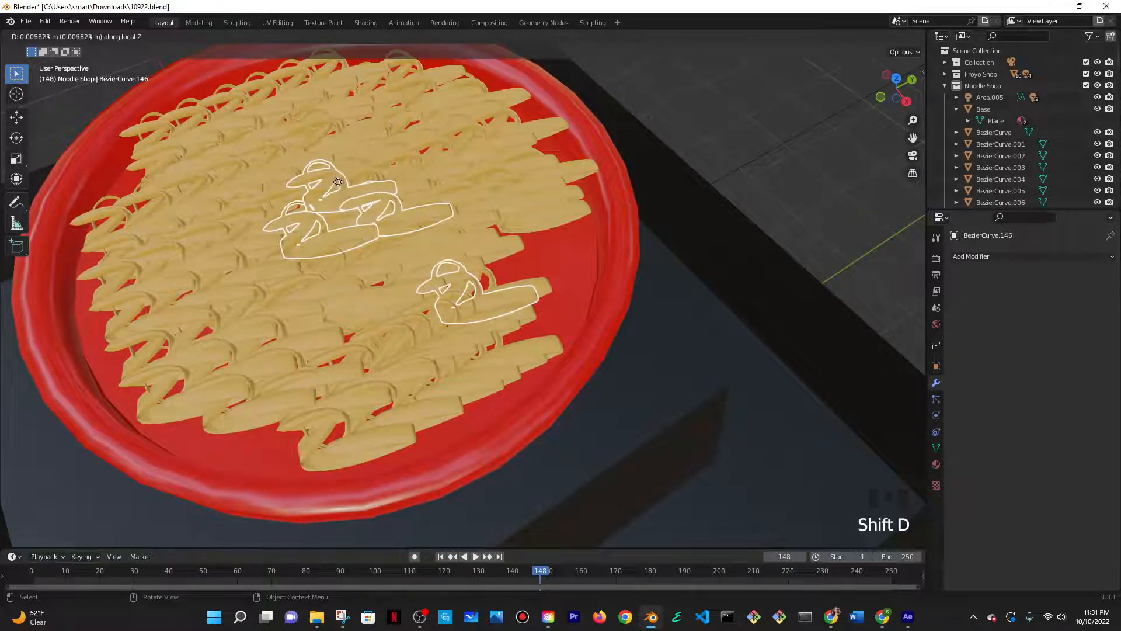
pyautogui.click(339, 183)
pyautogui.moveTo(339, 183); pyautogui.dragTo(380, 143, button='middle')
# - Try to duplicate two noodles beside the remaining gap, and undo the copy and its selection
pyautogui.moveTo(454, 153); pyautogui.dragTo(537, 281, button='middle')
pyautogui.click(507, 156)
pyautogui.keyDown('shift'); pyautogui.click(478, 324); pyautogui.keyUp('shift')
pyautogui.keyDown('shift'); pyautogui.click(477, 324); pyautogui.keyUp('shift')
pyautogui.keyDown('shift'); pyautogui.click(481, 300); pyautogui.keyUp('shift')
pyautogui.click(413, 416)
pyautogui.keyDown('shift'); pyautogui.click(413, 416); pyautogui.keyUp('shift')
pyautogui.keyDown('shift'); pyautogui.click(411, 366); pyautogui.keyUp('shift')
pyautogui.hotkey('shift', 'd')
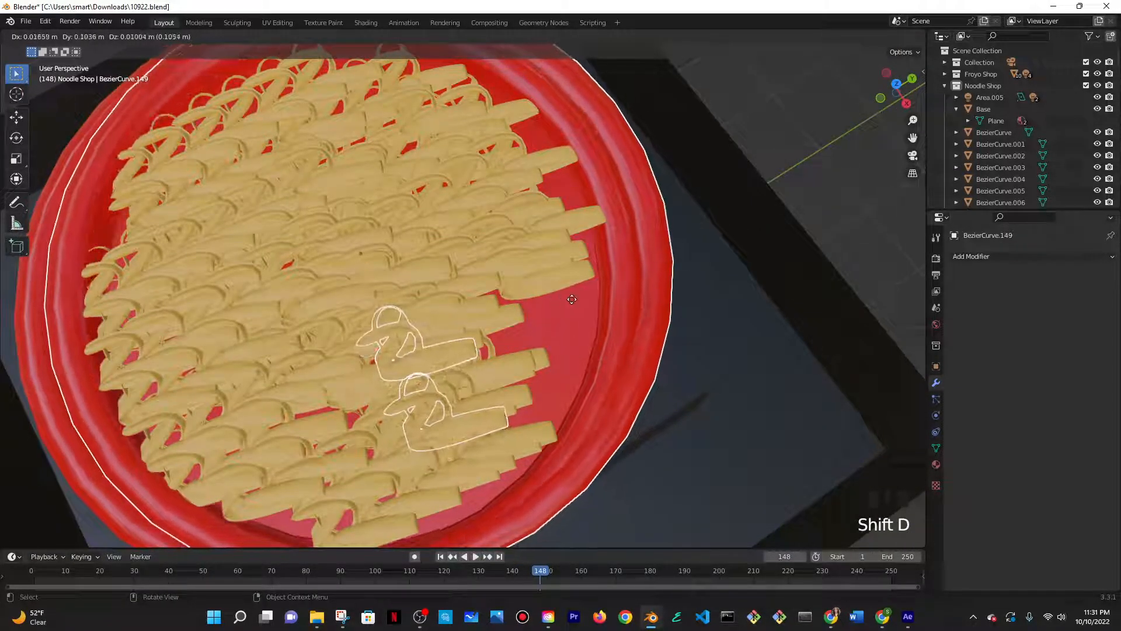
pyautogui.rightClick(571, 299)
pyautogui.hotkey('ctrl', 'z')
pyautogui.hotkey('ctrl', 'z')
pyautogui.hotkey('ctrl', 'z')
# - Duplicate two noodles about 0.37 m along Y into the remaining gap, and duplicate them once more along X
pyautogui.click(407, 355)
pyautogui.keyDown('shift'); pyautogui.click(385, 392); pyautogui.keyUp('shift')
pyautogui.hotkey('shift', 'd')
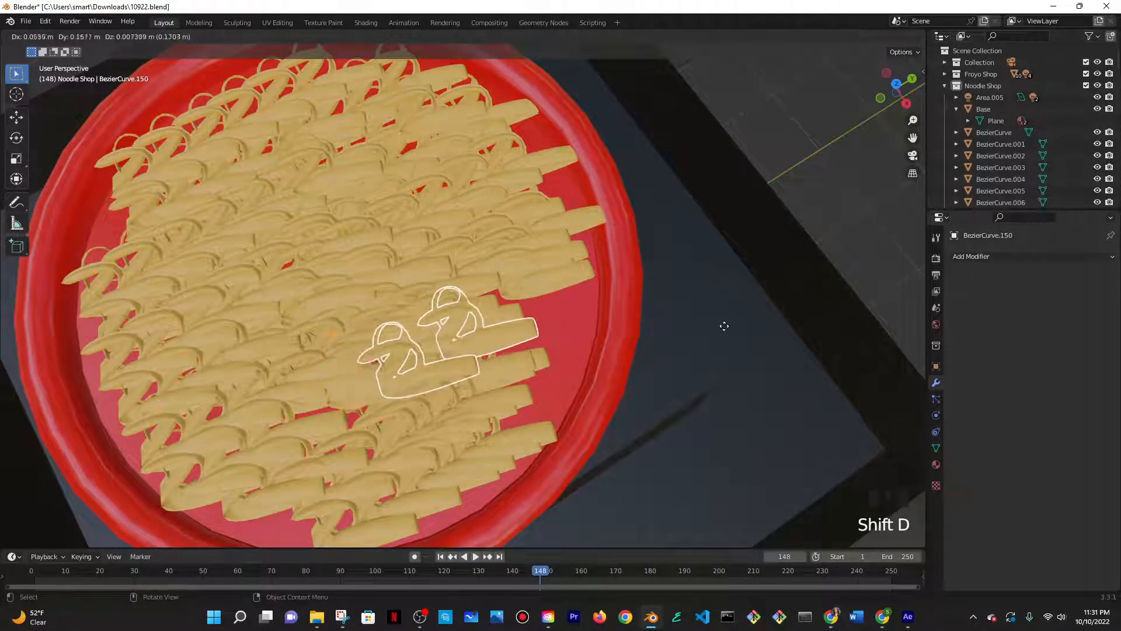
pyautogui.click(921, 308)
pyautogui.hotkey('shift', 'd')
pyautogui.press('x')
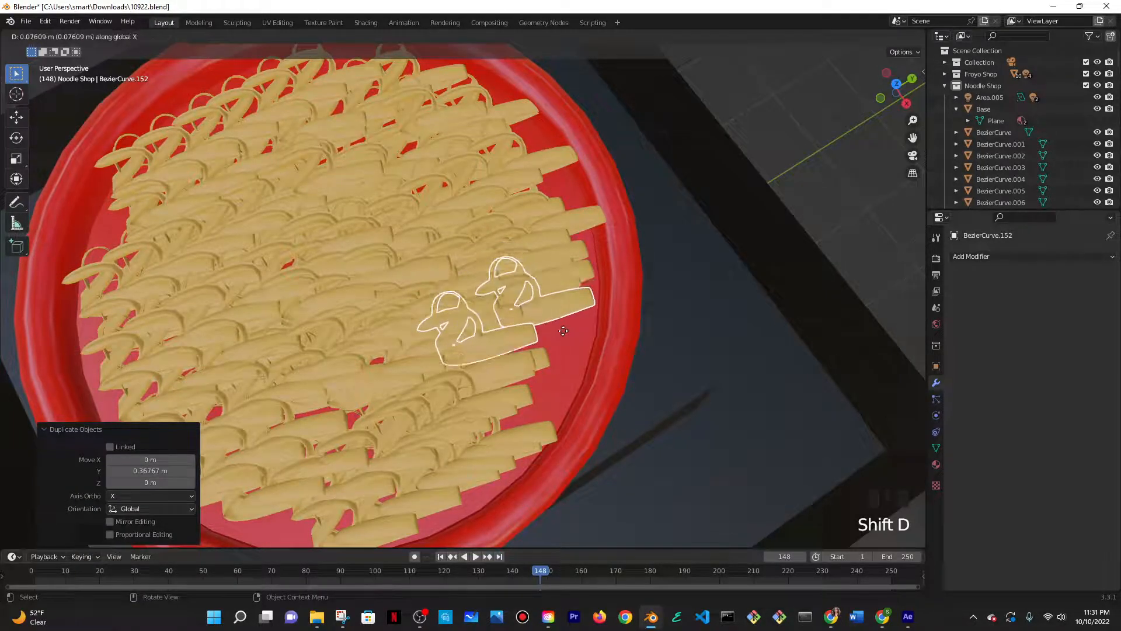
pyautogui.click(562, 312)
# - Check the filled bowl through the scene camera and align the camera to a slightly higher view of the whole noodle shop
pyautogui.scroll(-8, 549, 290)
pyautogui.moveTo(550, 292); pyautogui.dragTo(519, 317, button='middle')
pyautogui.click(630, 292)
pyautogui.press('KP_0')
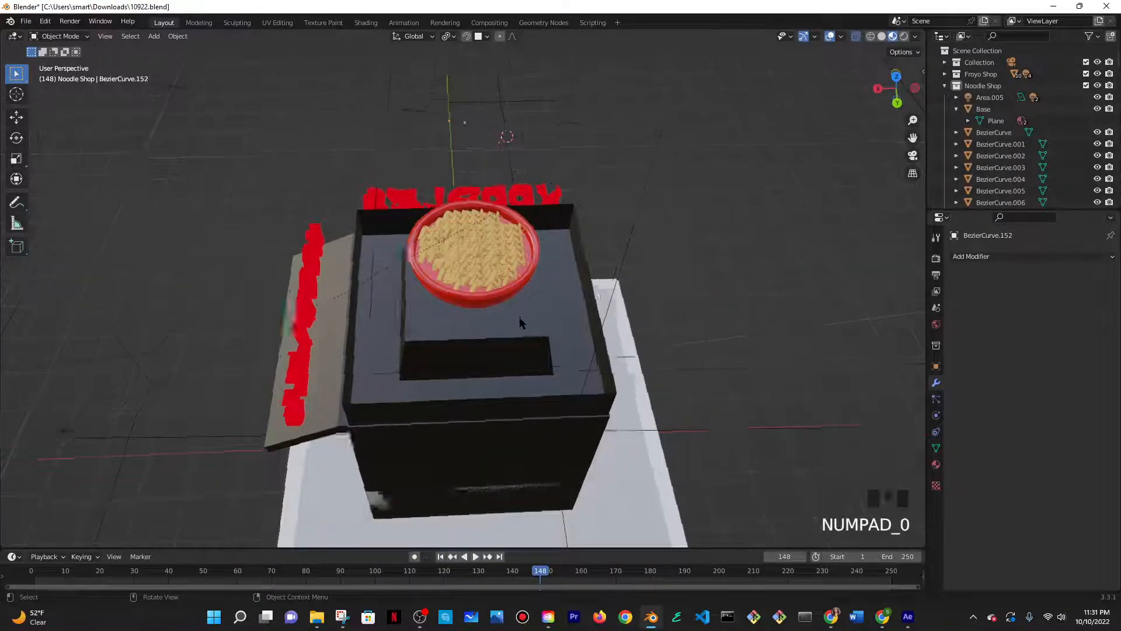
pyautogui.scroll(5, 555, 230)
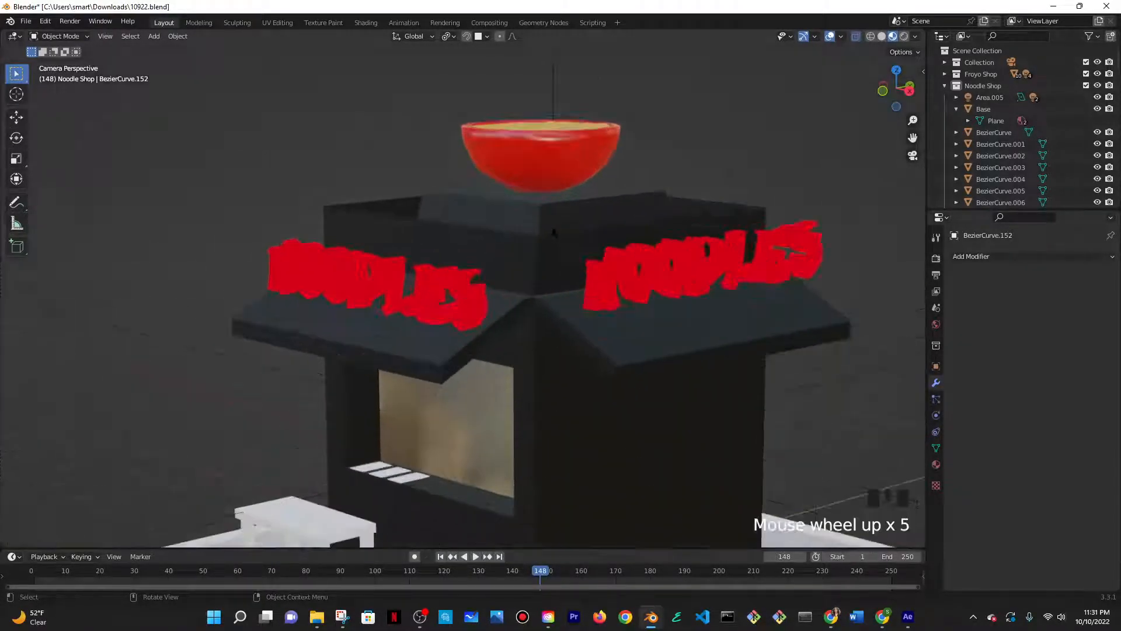
pyautogui.scroll(-6, 554, 229)
pyautogui.moveTo(550, 226); pyautogui.dragTo(607, 251, button='middle')
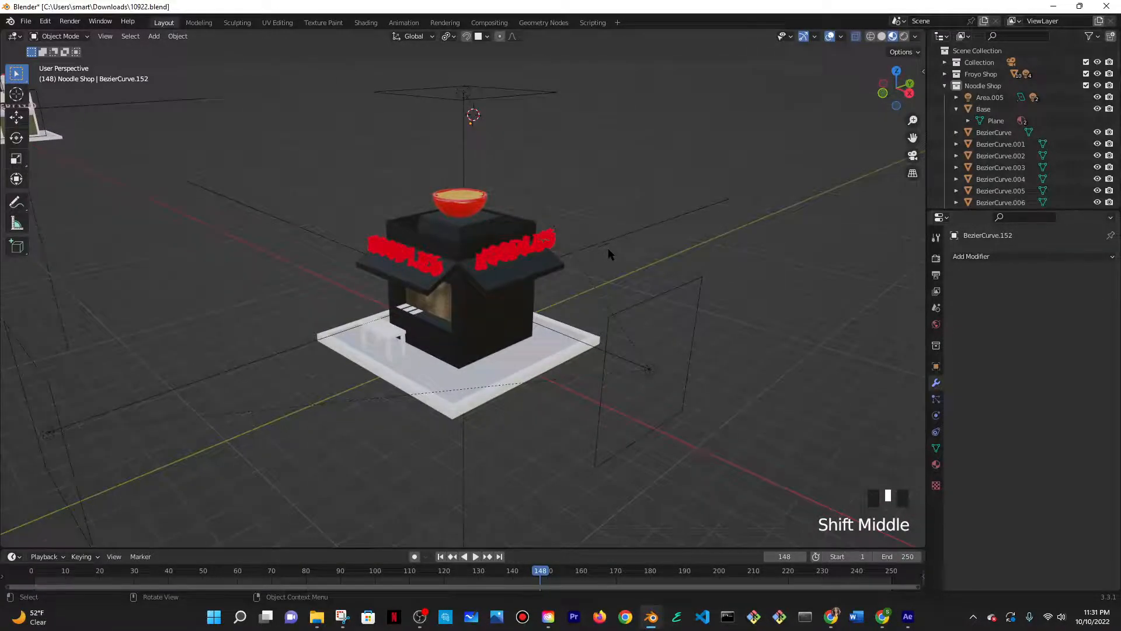
pyautogui.press('ctrl+alt+KP_0')
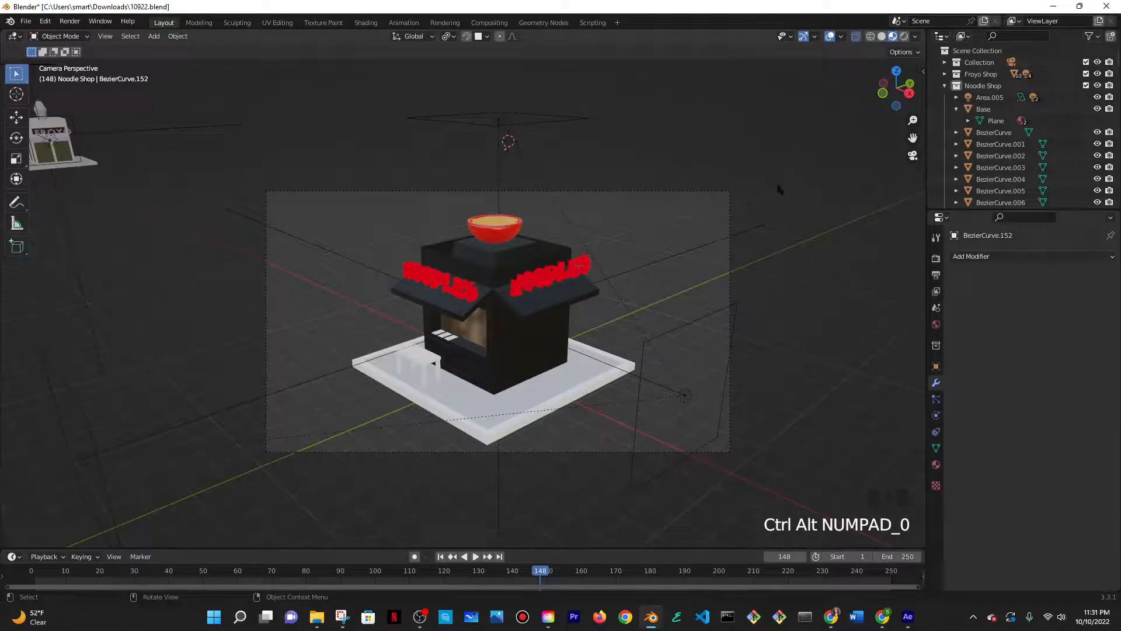
pyautogui.moveTo(774, 184); pyautogui.dragTo(762, 188, button='middle')
pyautogui.scroll(5, 493, 194)
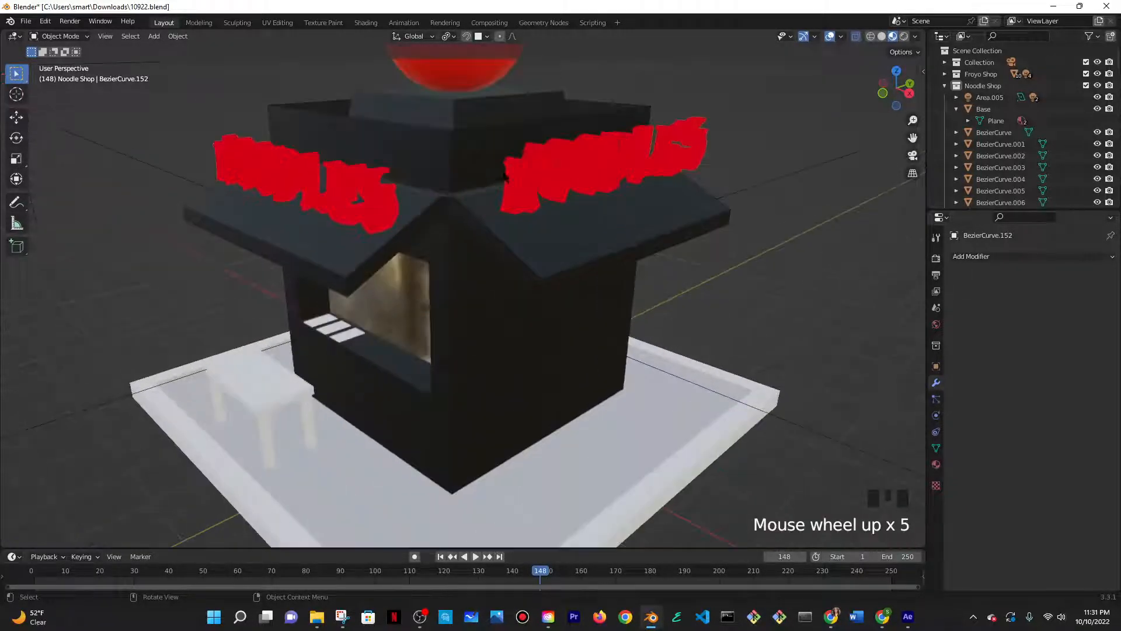
pyautogui.keyDown('shift'); pyautogui.moveTo(493, 194); pyautogui.dragTo(491, 252, button='middle'); pyautogui.keyUp('shift')
pyautogui.click(490, 252)
pyautogui.click(490, 252)
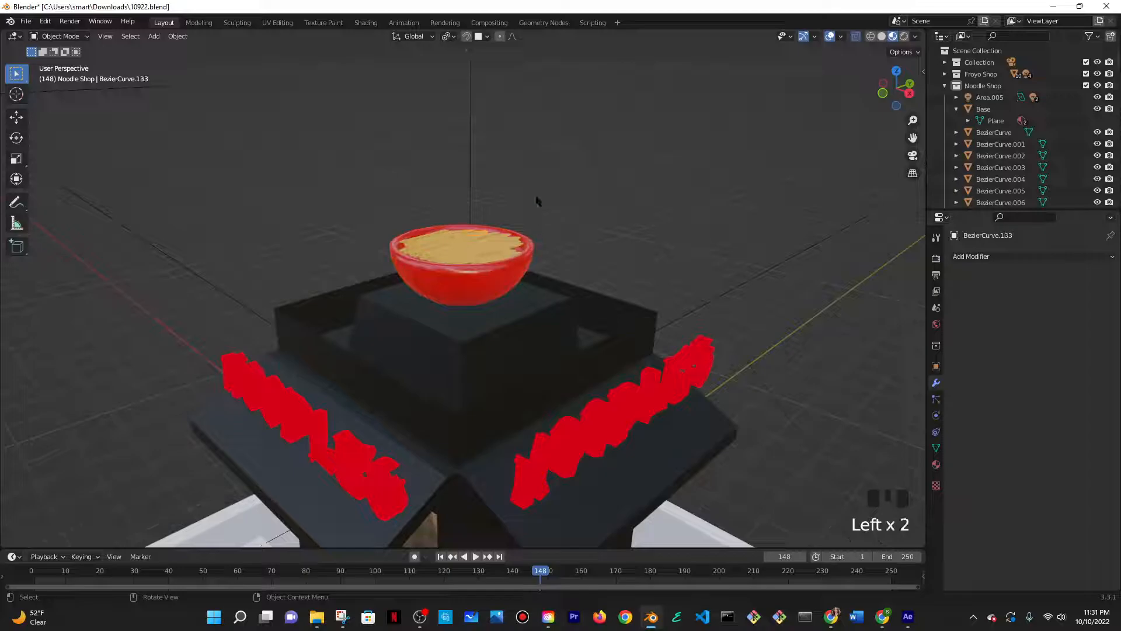
pyautogui.hotkey('shift', 'a')
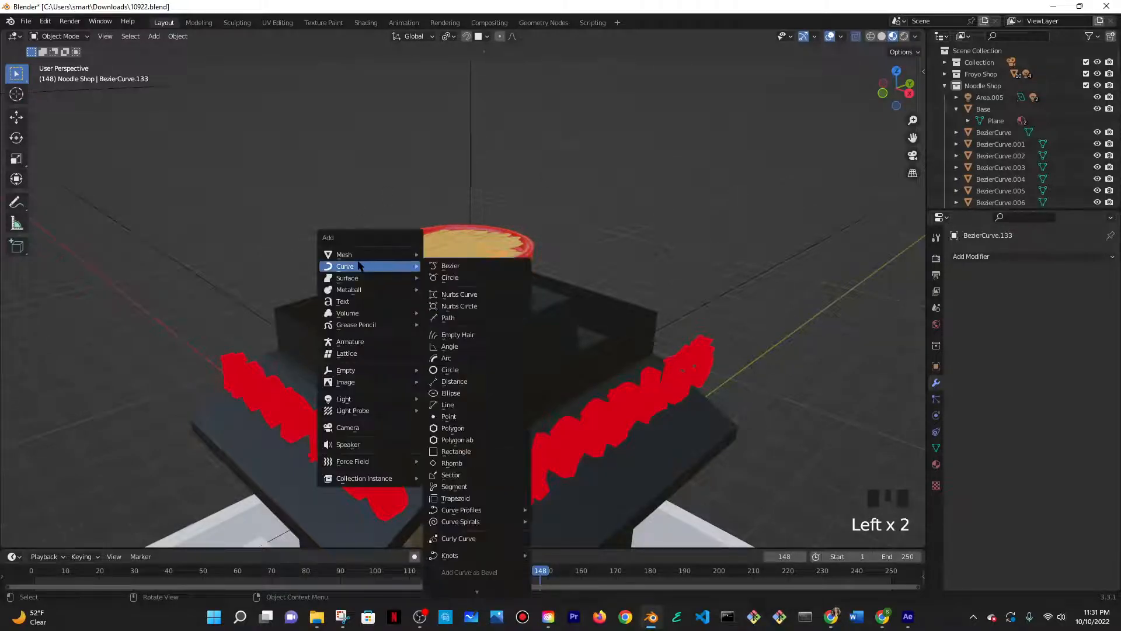
pyautogui.moveTo(382, 258)
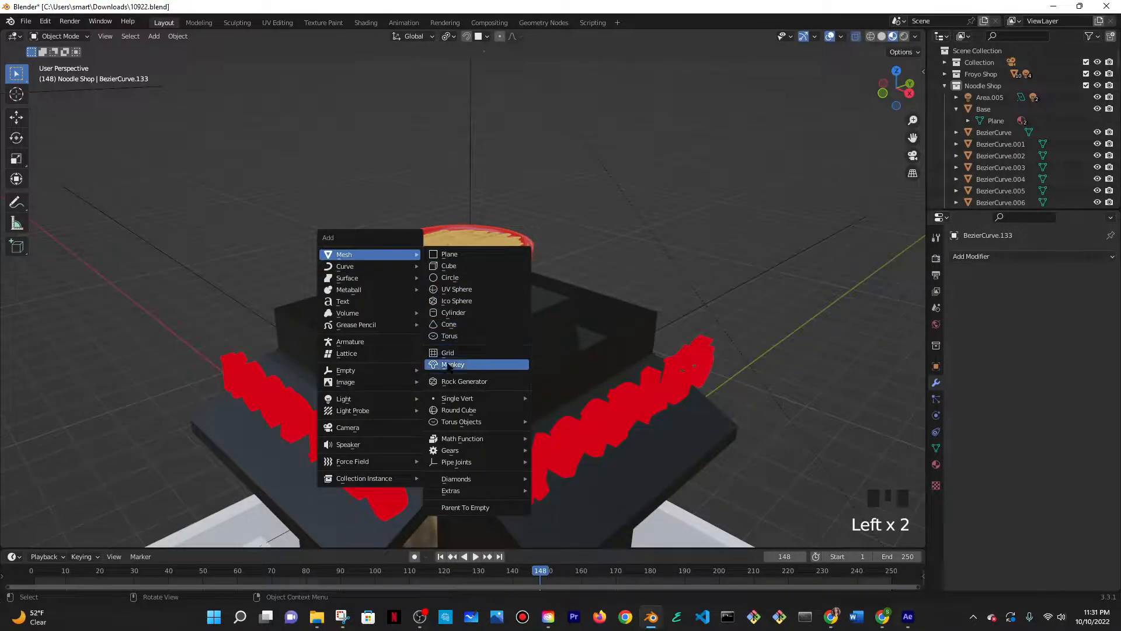
pyautogui.click(462, 289)
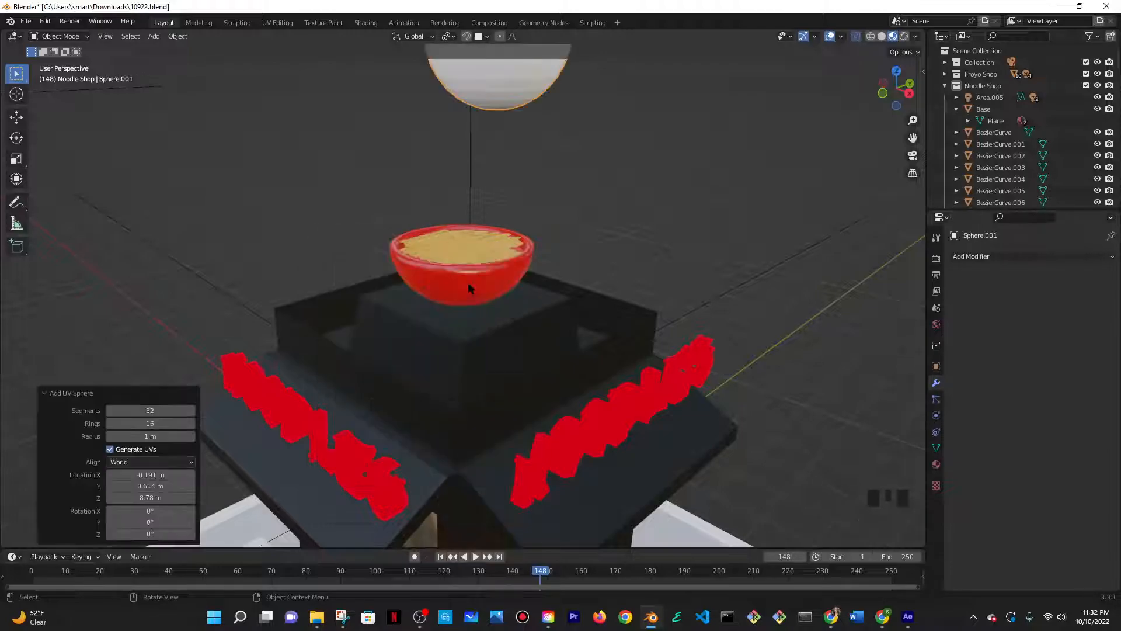
pyautogui.scroll(-5, 468, 289)
pyautogui.scroll(4, 528, 263)
pyautogui.keyDown('shift'); pyautogui.moveTo(526, 293); pyautogui.dragTo(526, 313, button='middle'); pyautogui.keyUp('shift')
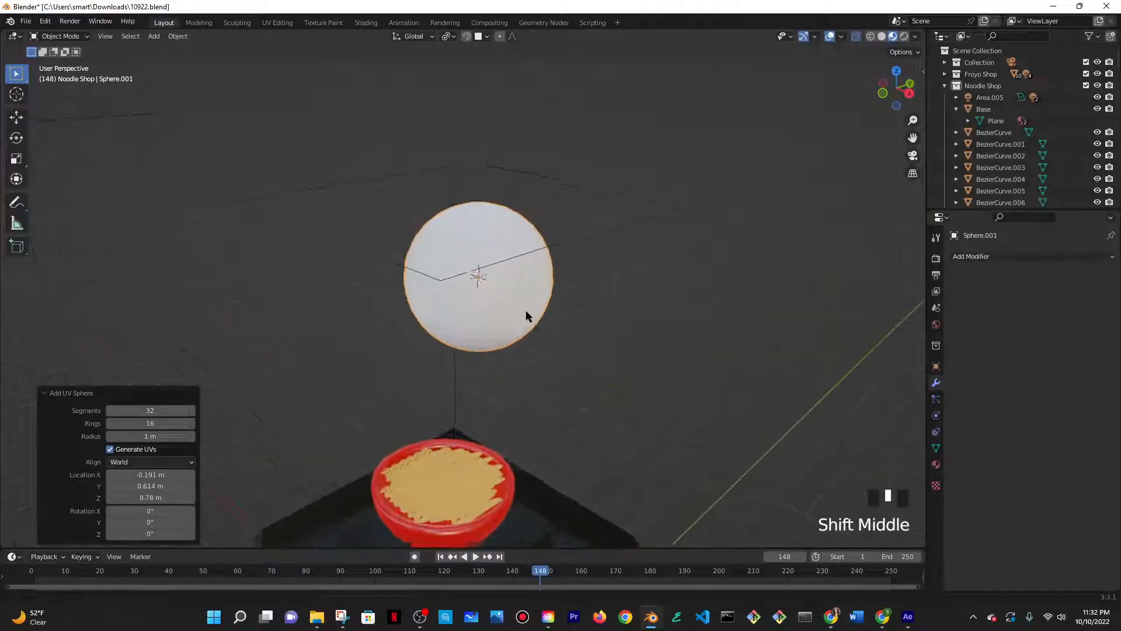
pyautogui.press('Tab')
pyautogui.moveTo(565, 360); pyautogui.dragTo(561, 323, button='middle')
pyautogui.moveTo(310, 226); pyautogui.dragTo(448, 267, button='middle')
pyautogui.press('Tab')
pyautogui.press('Tab')
pyautogui.press('Tab')
pyautogui.press('x')
pyautogui.click(453, 273)
# - Add a cube above the bowl, give it a level 2 Subdivision modifier and open its mesh for editing
pyautogui.hotkey('shift', 'a')
pyautogui.moveTo(453, 274)
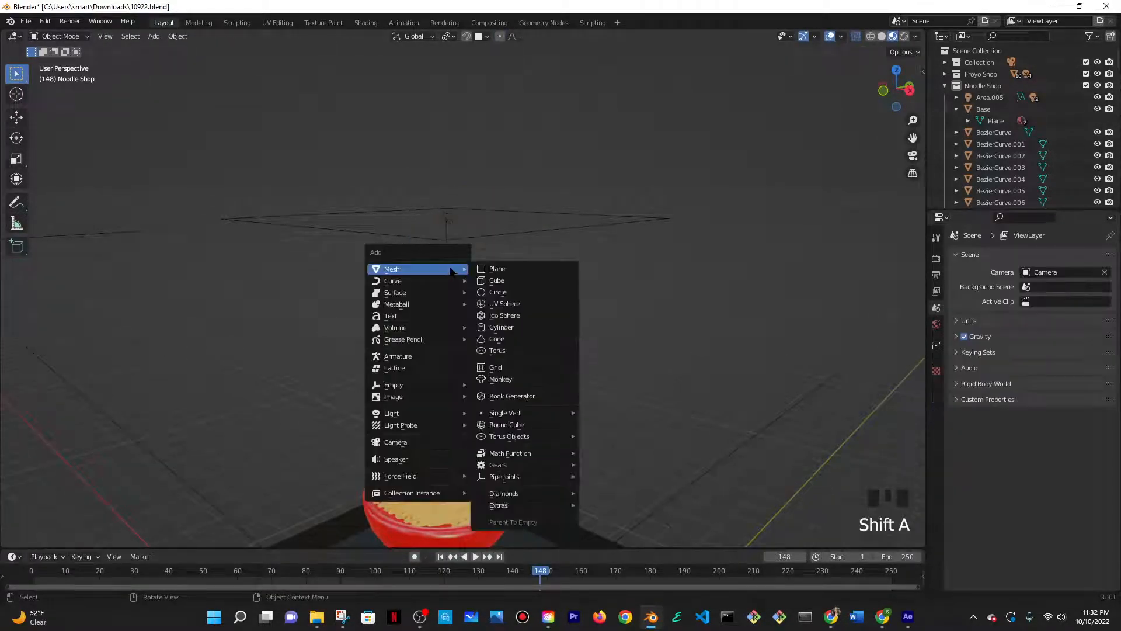
pyautogui.click(496, 275)
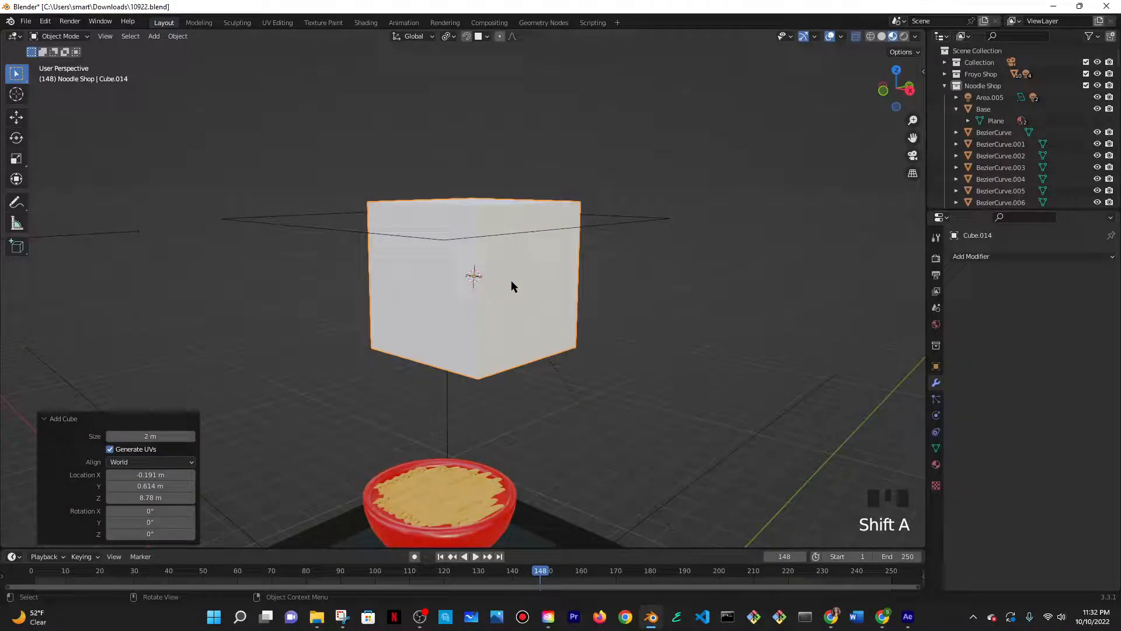
pyautogui.press('ctrl+KP_2')
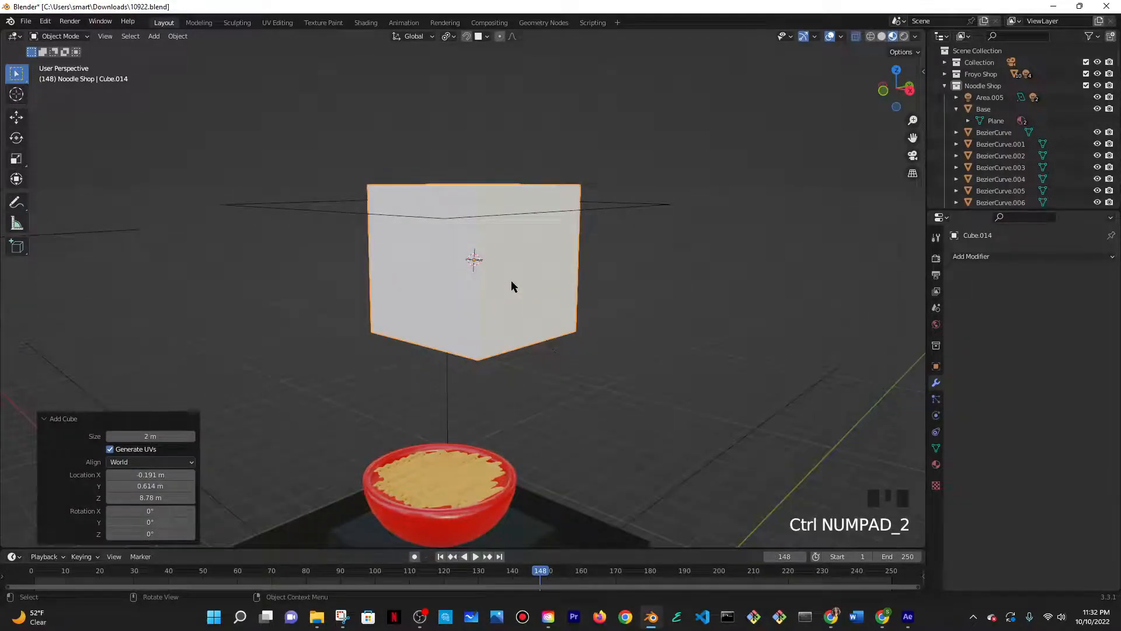
pyautogui.hotkey('ctrl', '2')
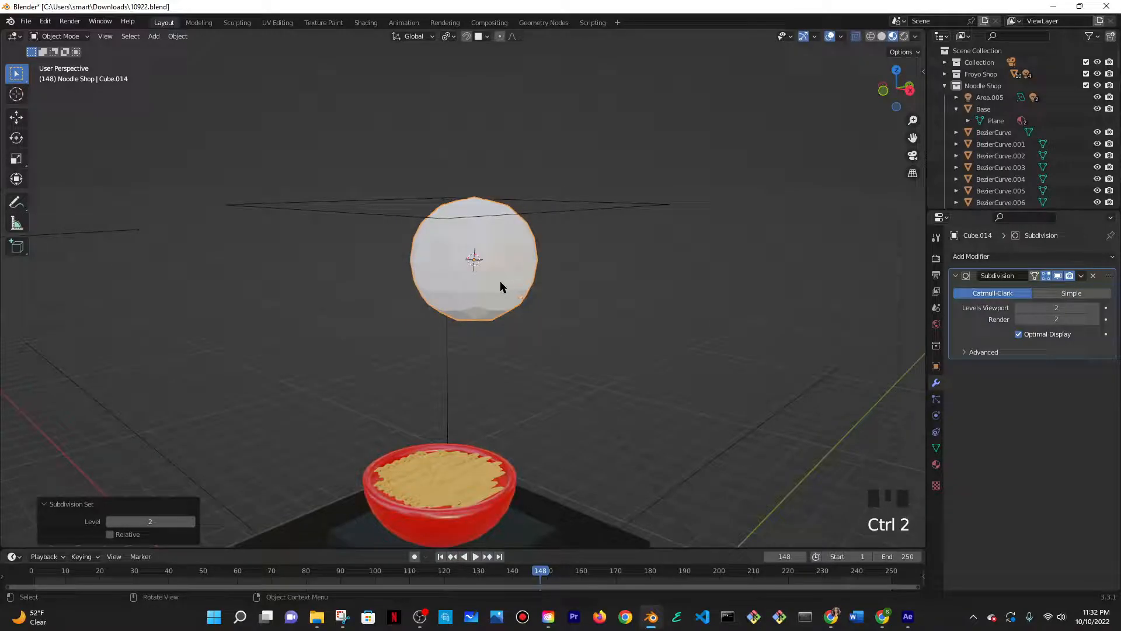
pyautogui.press('Tab')
pyautogui.hotkey('ctrl', 'r')
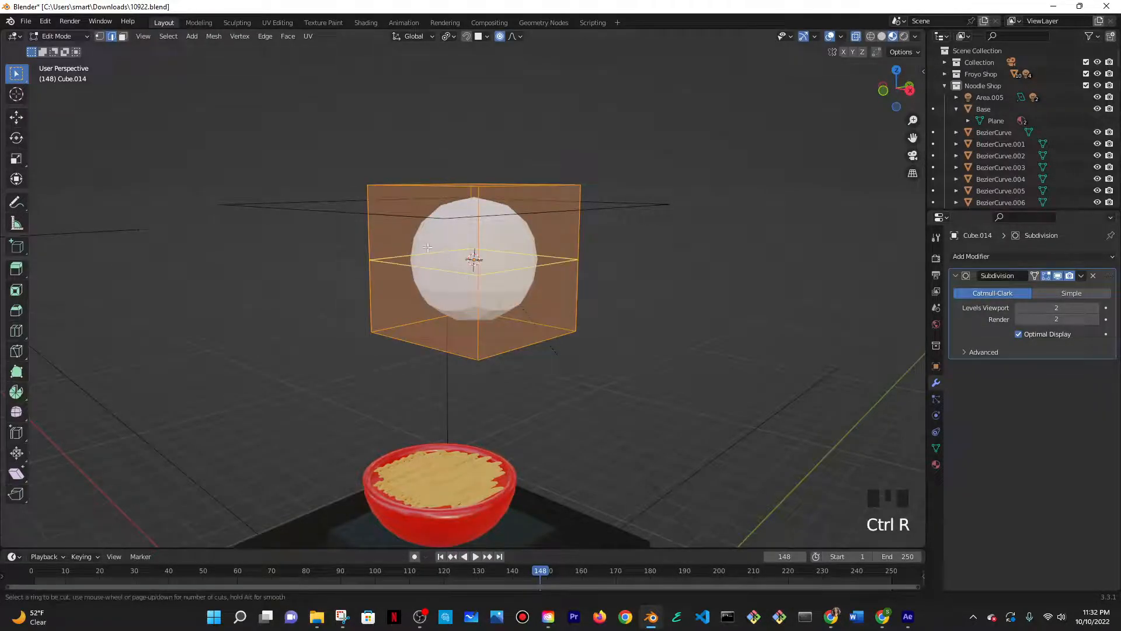
pyautogui.click(435, 280)
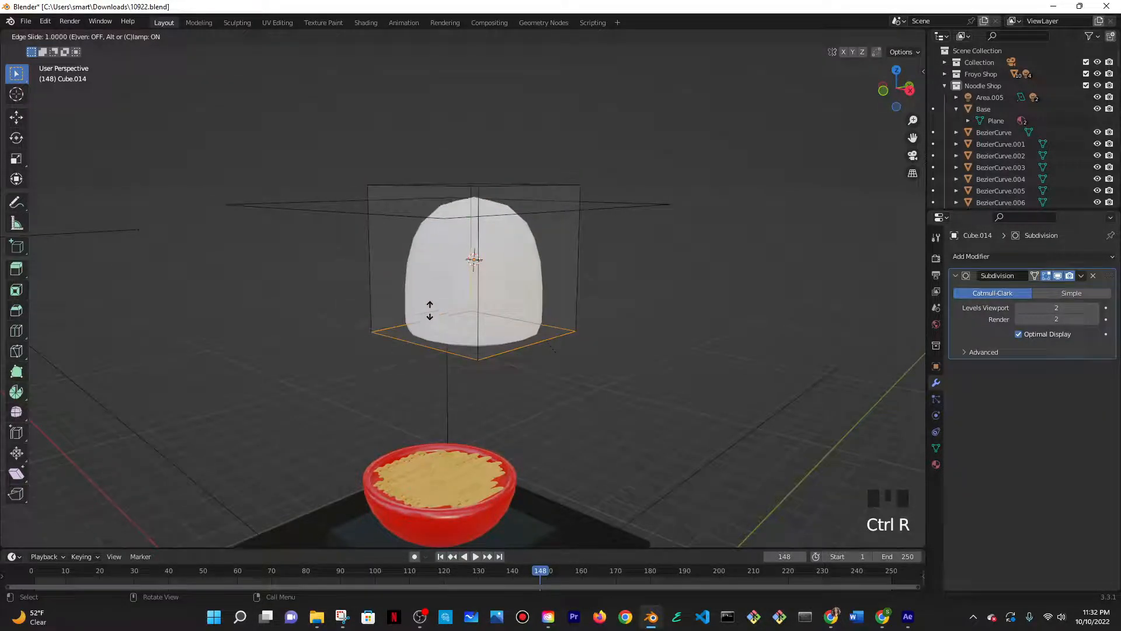
pyautogui.rightClick(422, 255)
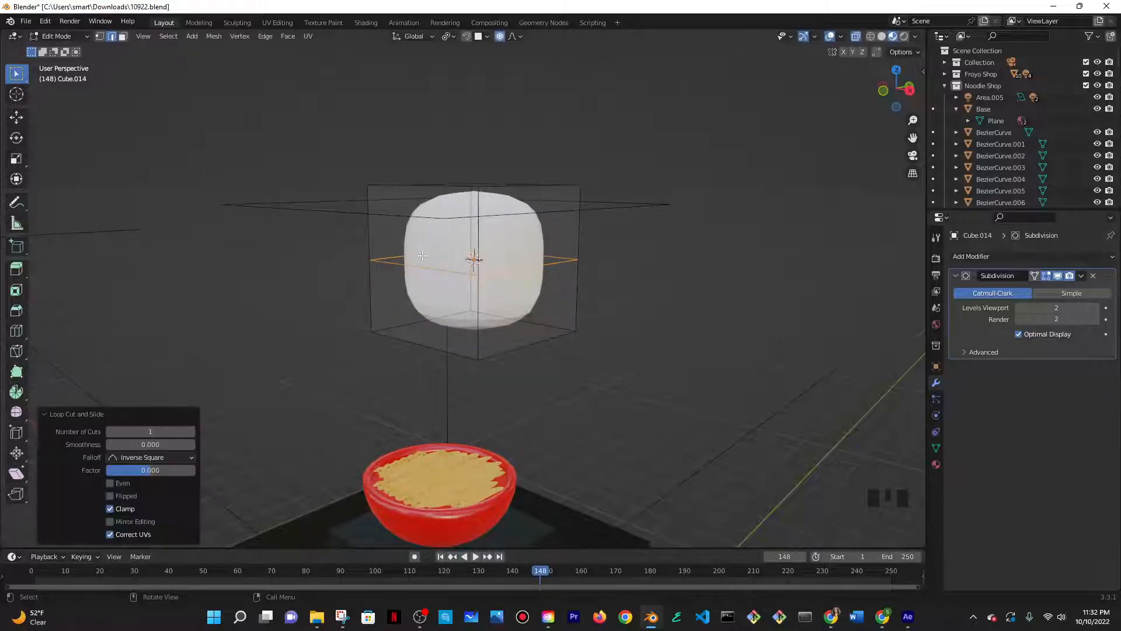
pyautogui.scroll(-3, 423, 255)
pyautogui.moveTo(422, 255); pyautogui.dragTo(455, 263, button='middle')
pyautogui.hotkey('ctrl', 'z')
# - Scale the cube's mesh about 4.06 times along Z and add a horizontal loop cut slid to its top edge
pyautogui.press('s')
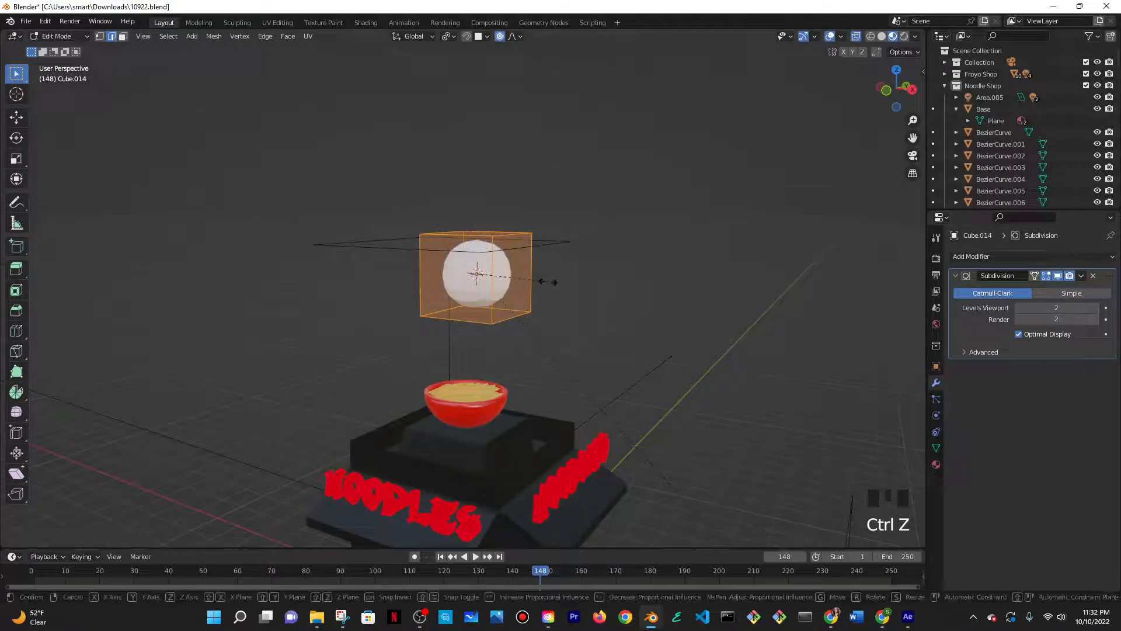
pyautogui.press('z')
pyautogui.click(559, 497)
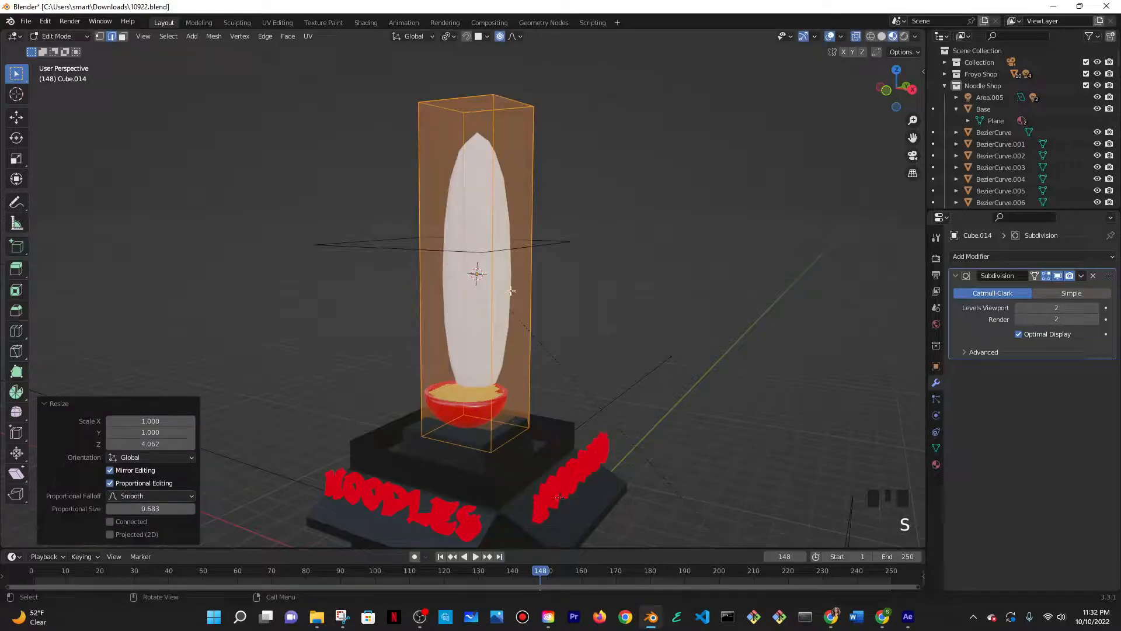
pyautogui.hotkey('ctrl', 'r')
pyautogui.click(500, 222)
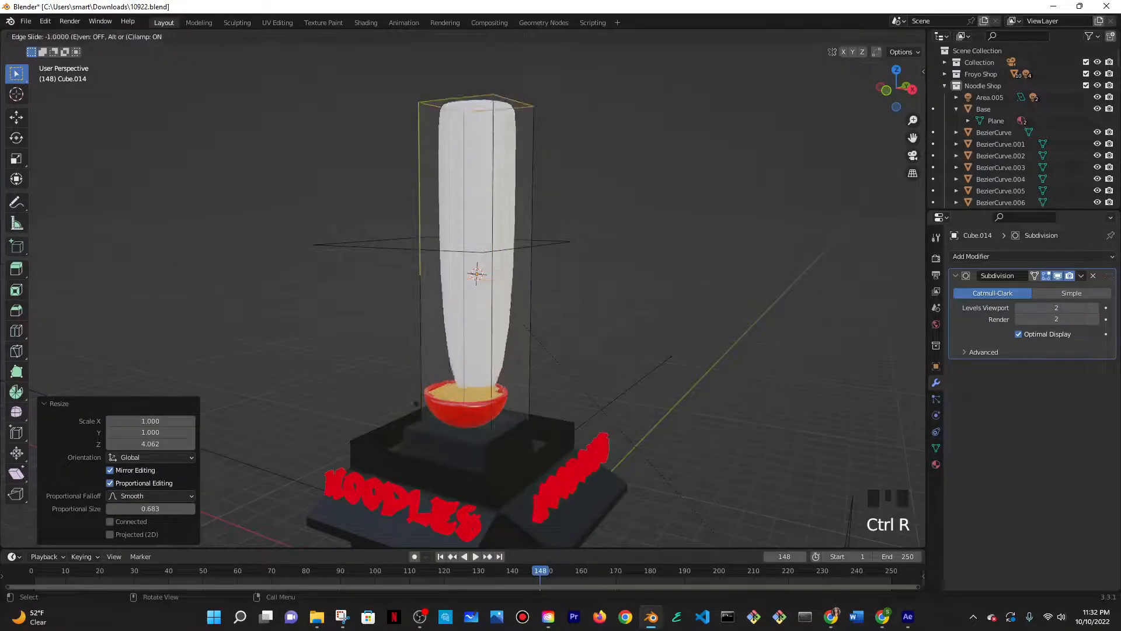
pyautogui.click(416, 403)
# - Return to object mode and raise the stretched cube about 4.03 m along Z above the bowl
pyautogui.scroll(-5, 497, 359)
pyautogui.moveTo(496, 359); pyautogui.dragTo(500, 366, button='middle')
pyautogui.press('Tab')
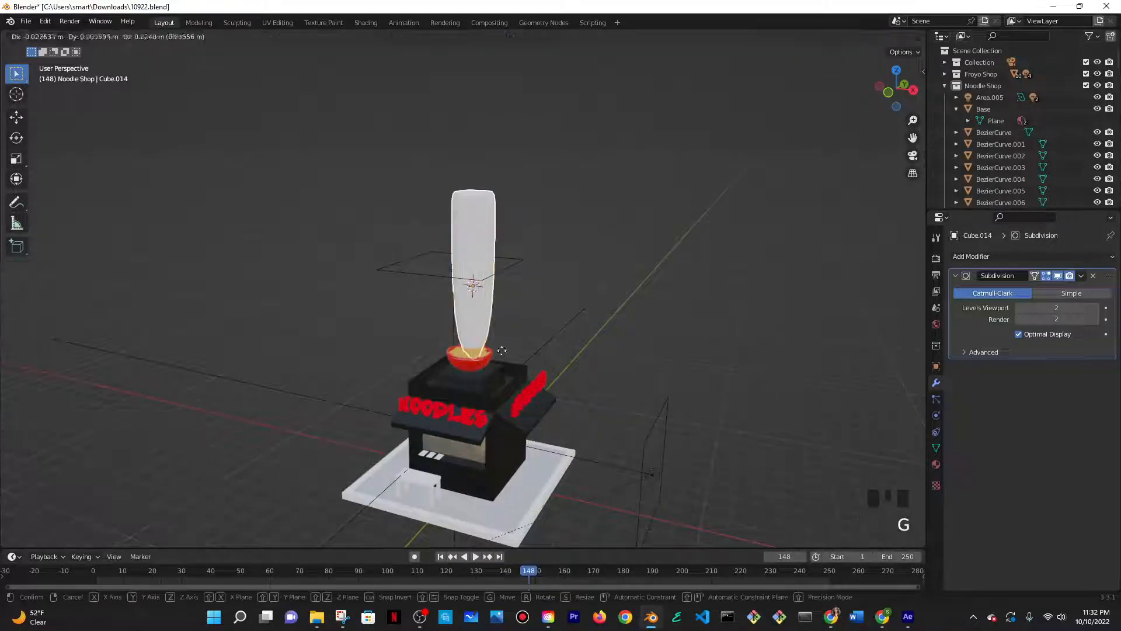
pyautogui.press('g')
pyautogui.press('z')
pyautogui.click(491, 231)
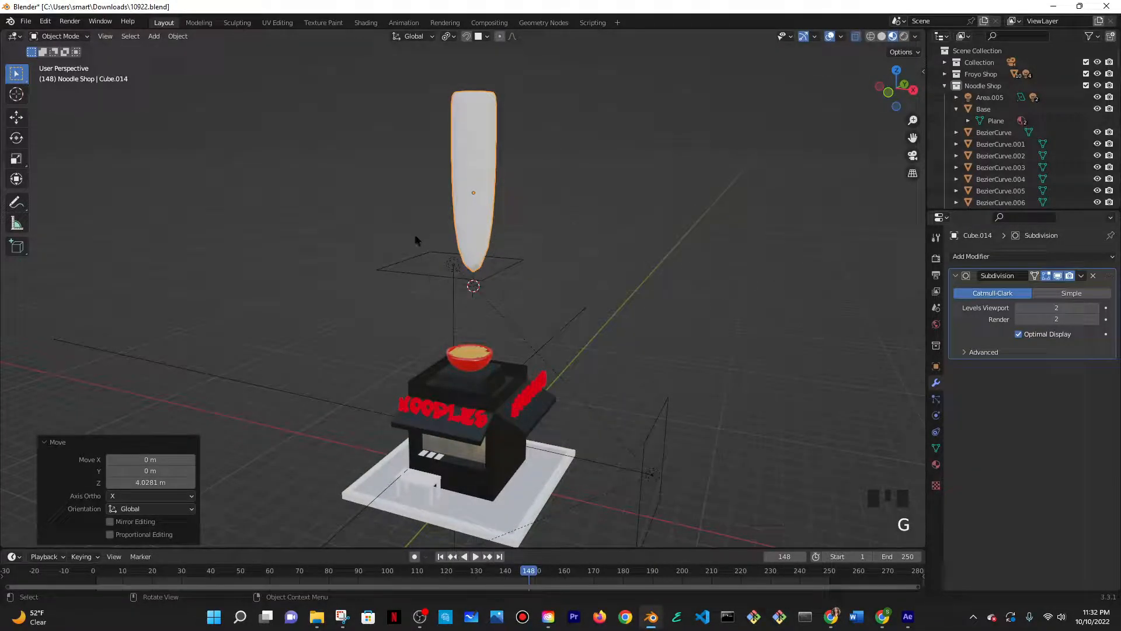
# - Move the mesh's bottom face down about 13.7 m along Z and scale that face to about 0.95
pyautogui.press('Tab')
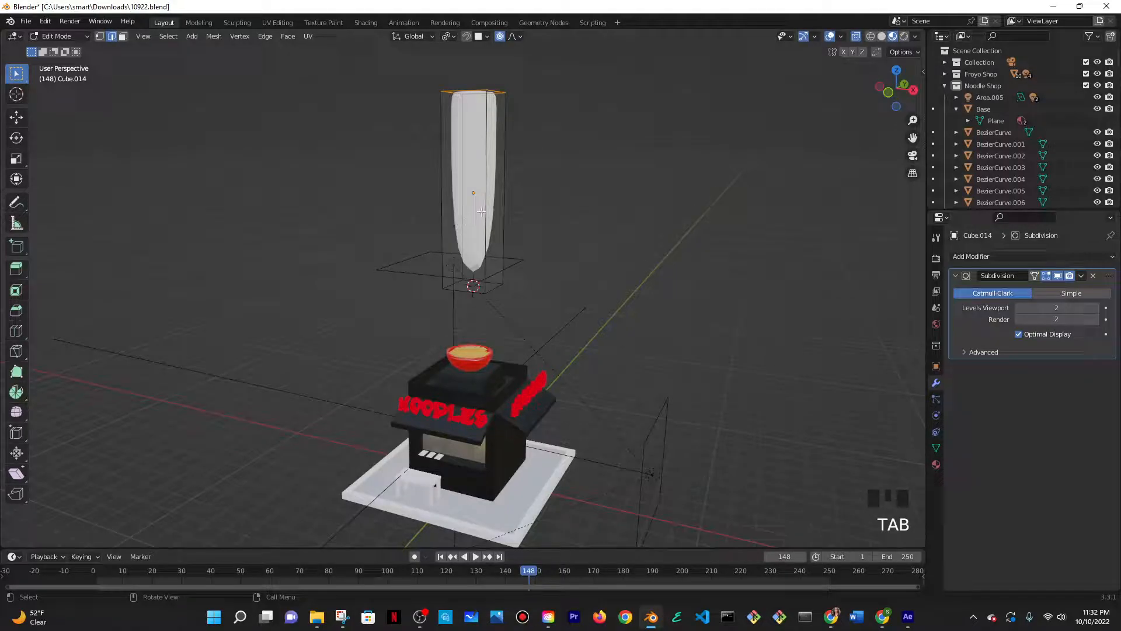
pyautogui.moveTo(455, 283); pyautogui.dragTo(555, 292, button='middle')
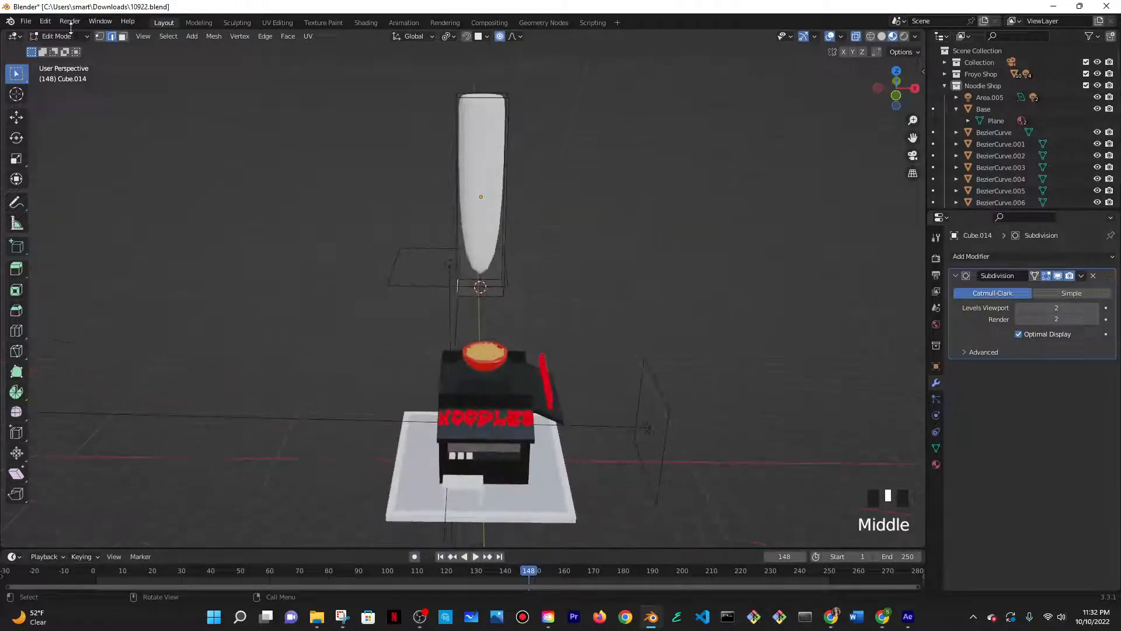
pyautogui.click(122, 36)
pyautogui.click(466, 291)
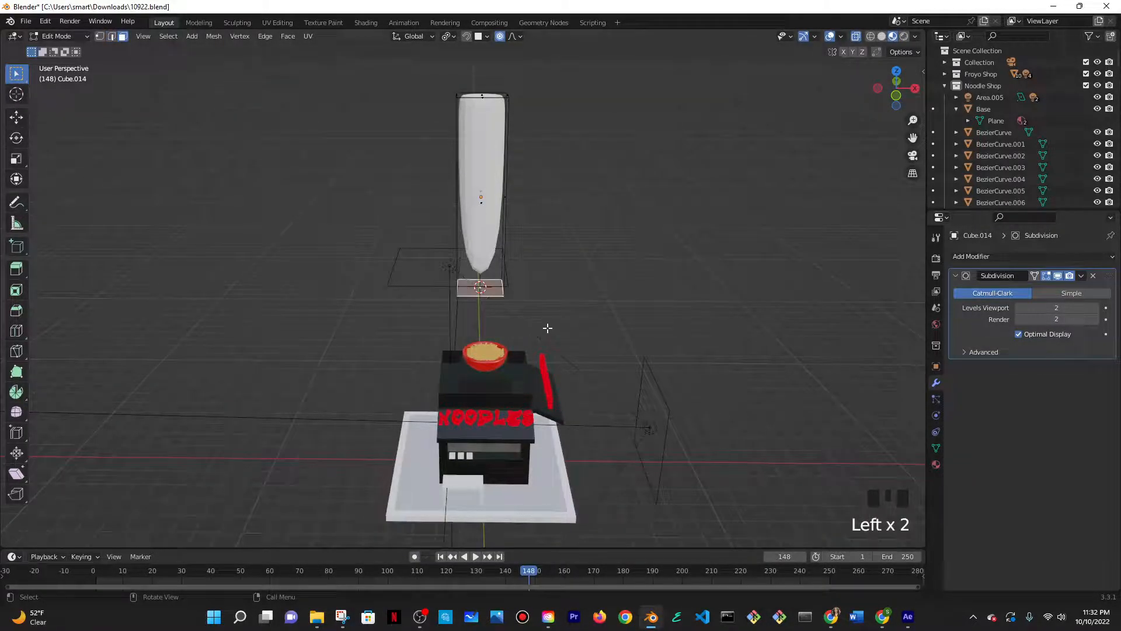
pyautogui.press('g')
pyautogui.press('z')
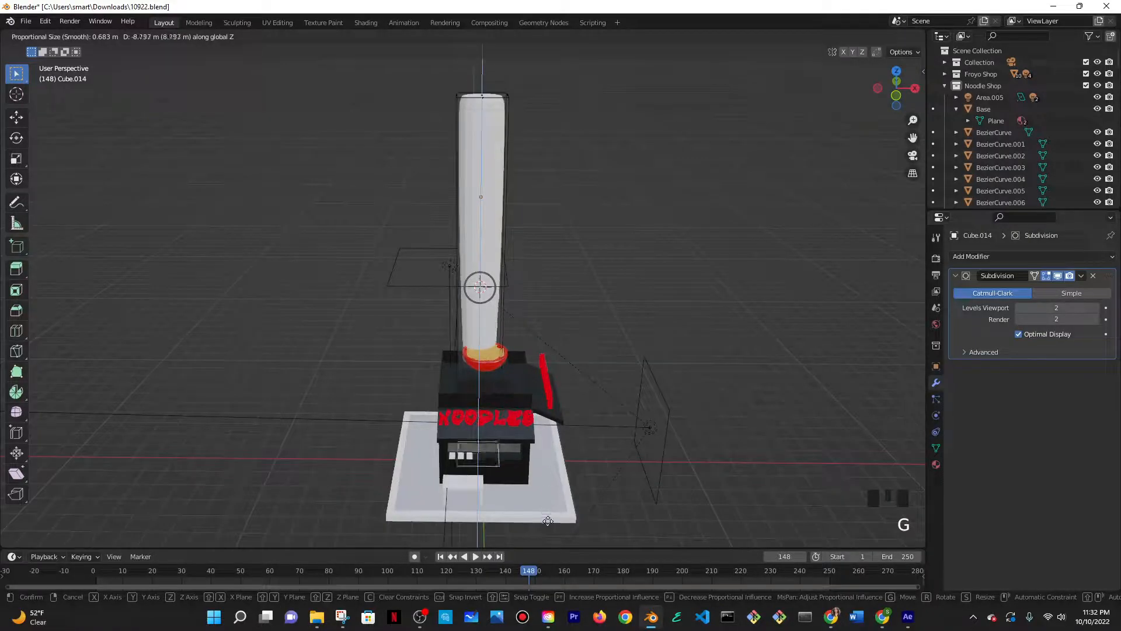
pyautogui.click(477, 530)
pyautogui.press('s')
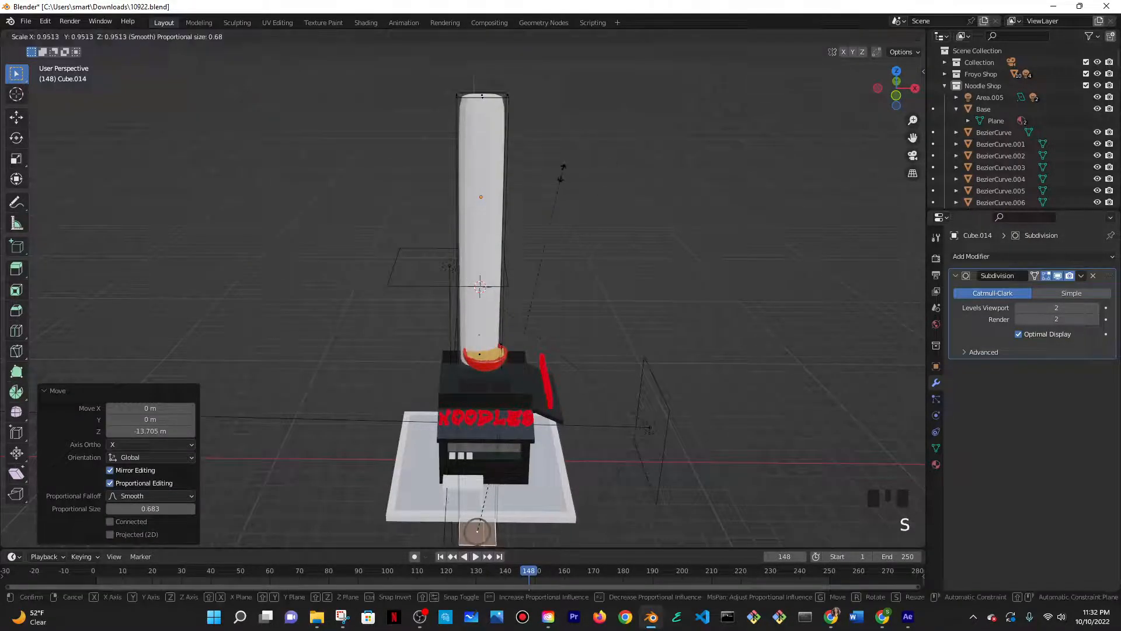
pyautogui.click(562, 170)
# - Scale the whole tapered object down uniformly to about a quarter of its size in object mode
pyautogui.press('Tab')
pyautogui.press('s')
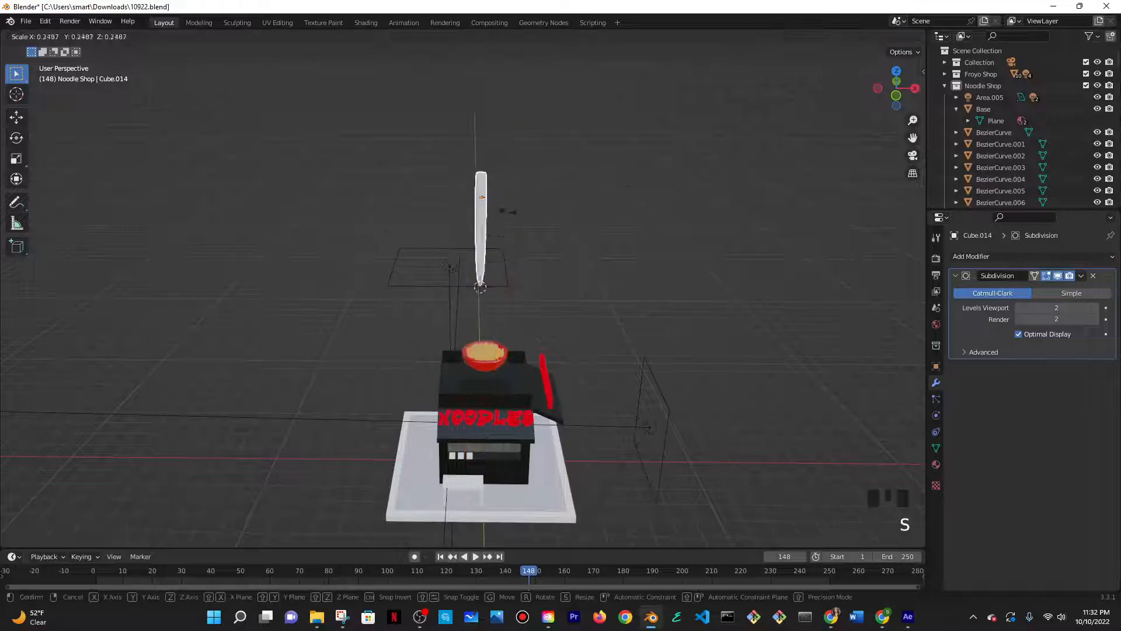
pyautogui.click(518, 210)
pyautogui.press('Tab')
pyautogui.press('Tab')
pyautogui.press('a')
pyautogui.press('z')
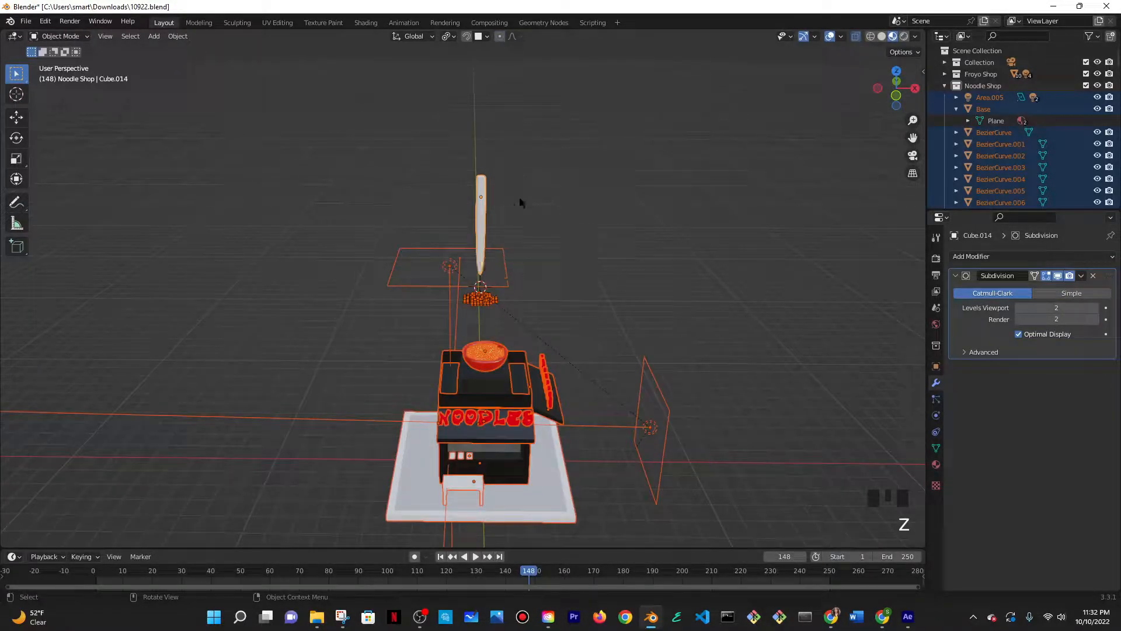
pyautogui.press('s')
pyautogui.rightClick(525, 206)
pyautogui.click(480, 198)
pyautogui.press('s')
pyautogui.press('z')
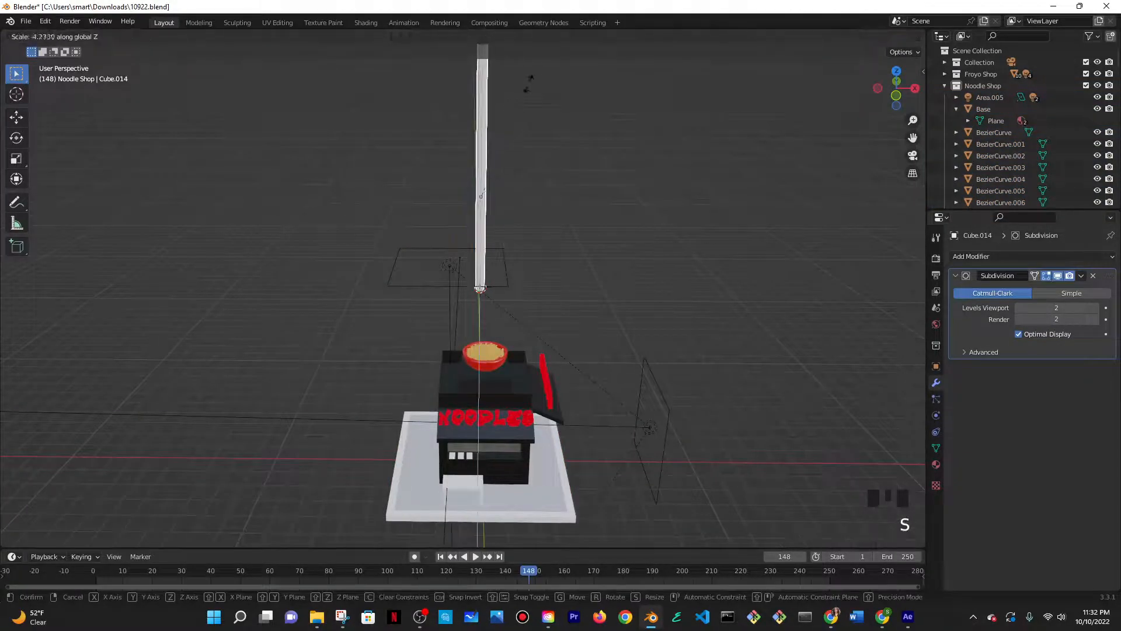
pyautogui.click(517, 115)
pyautogui.scroll(-3, 520, 131)
pyautogui.hotkey('ctrl', 'z')
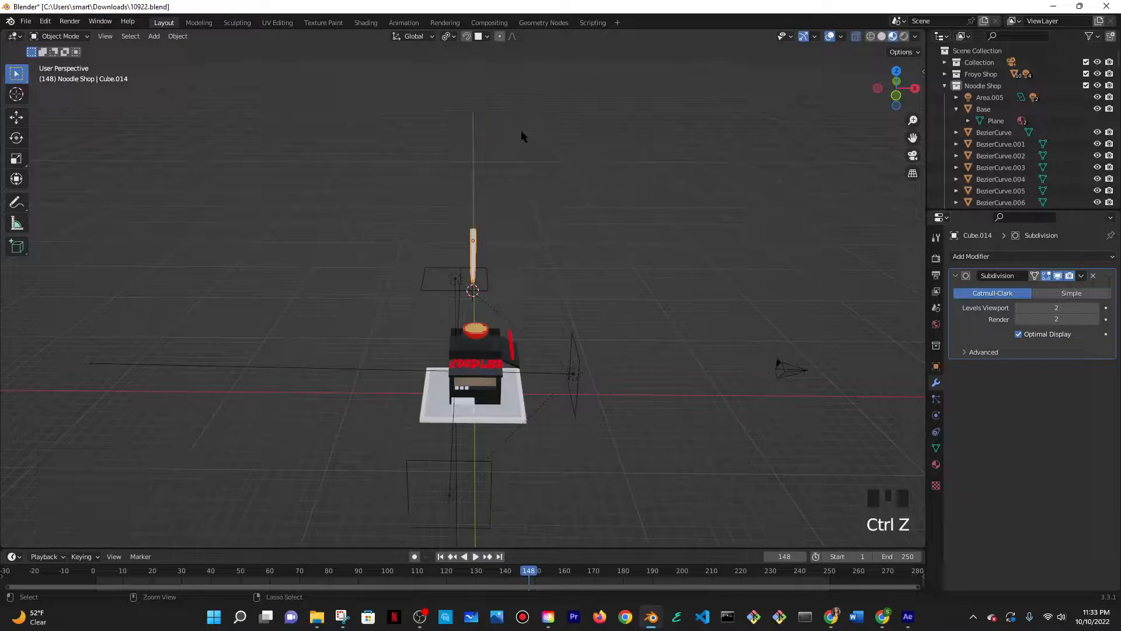
# - Stretch the tapered stick along global Z to about 3.3 times its length
pyautogui.scroll(3, 496, 201)
pyautogui.scroll(1, 496, 200)
pyautogui.press('s')
pyautogui.press('z')
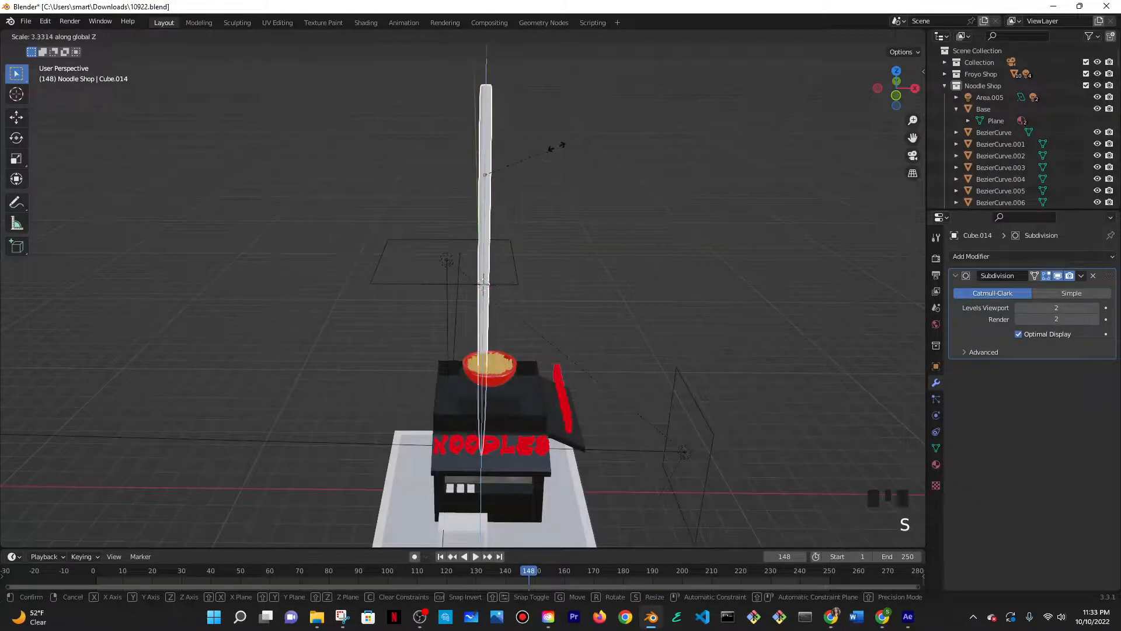
pyautogui.click(549, 158)
# - Move the stick about 7.4 m aside, mainly along X, and scale it uniformly to about 0.224
pyautogui.press('g')
pyautogui.press('x')
pyautogui.click(762, 166)
pyautogui.press('s')
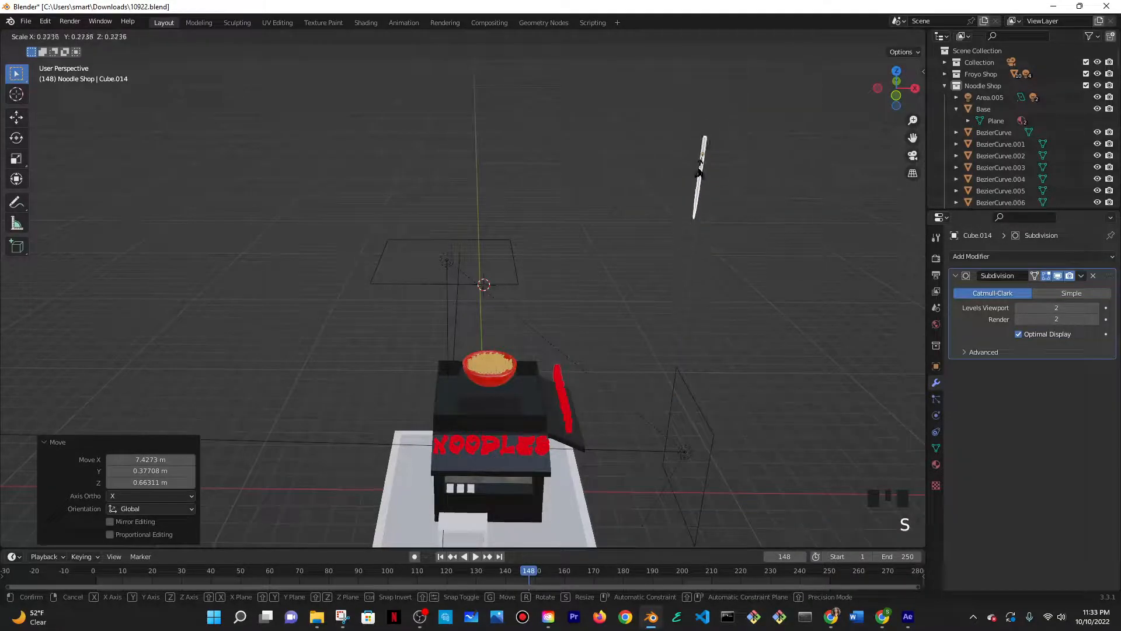
pyautogui.click(753, 182)
# - Move the stick back so it stands in the noodle bowl and shorten it along Z to about 0.727
pyautogui.scroll(2, 765, 180)
pyautogui.keyDown('shift'); pyautogui.moveTo(765, 180); pyautogui.dragTo(704, 196, button='middle'); pyautogui.keyUp('shift')
pyautogui.press('g')
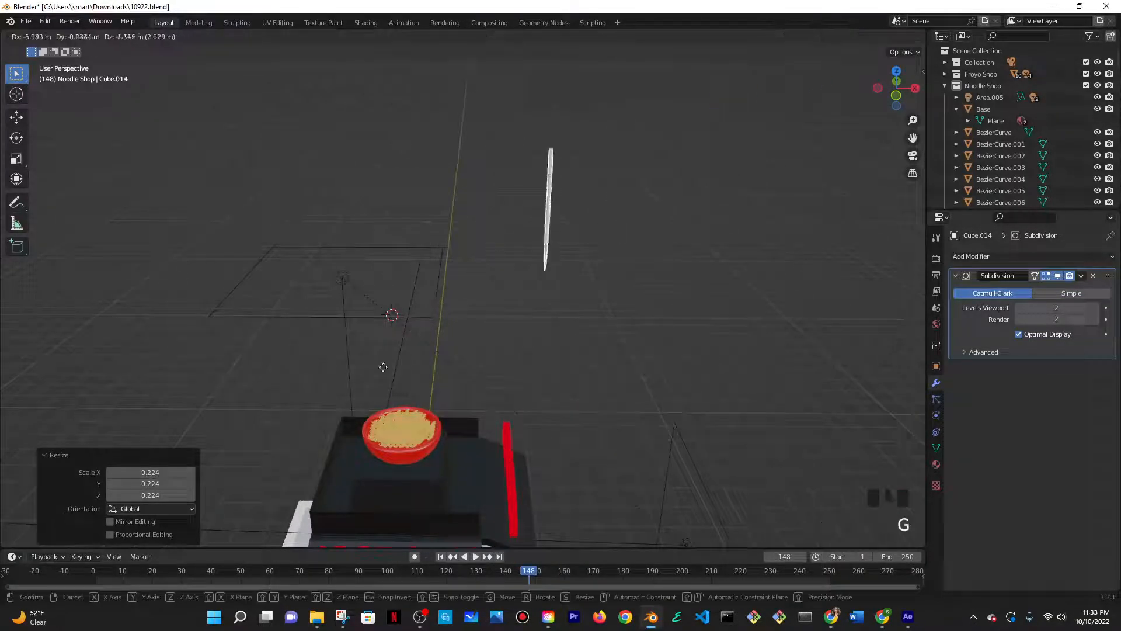
pyautogui.click(409, 424)
pyautogui.moveTo(451, 404); pyautogui.dragTo(514, 295, button='middle')
pyautogui.moveTo(514, 295); pyautogui.dragTo(507, 318, button='middle')
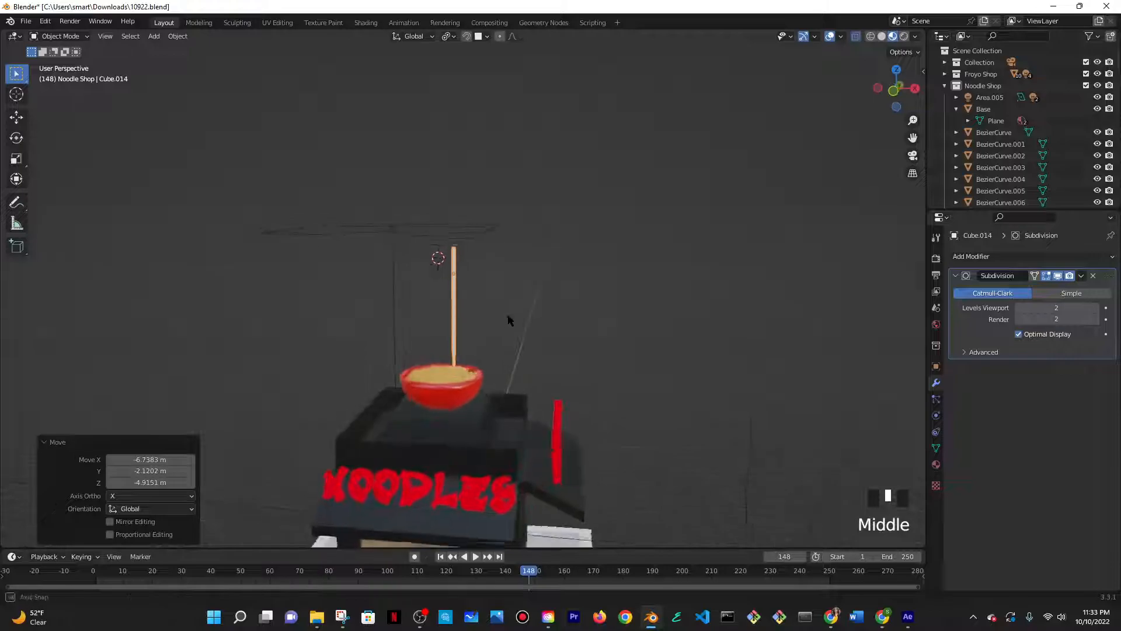
pyautogui.press('s')
pyautogui.press('z')
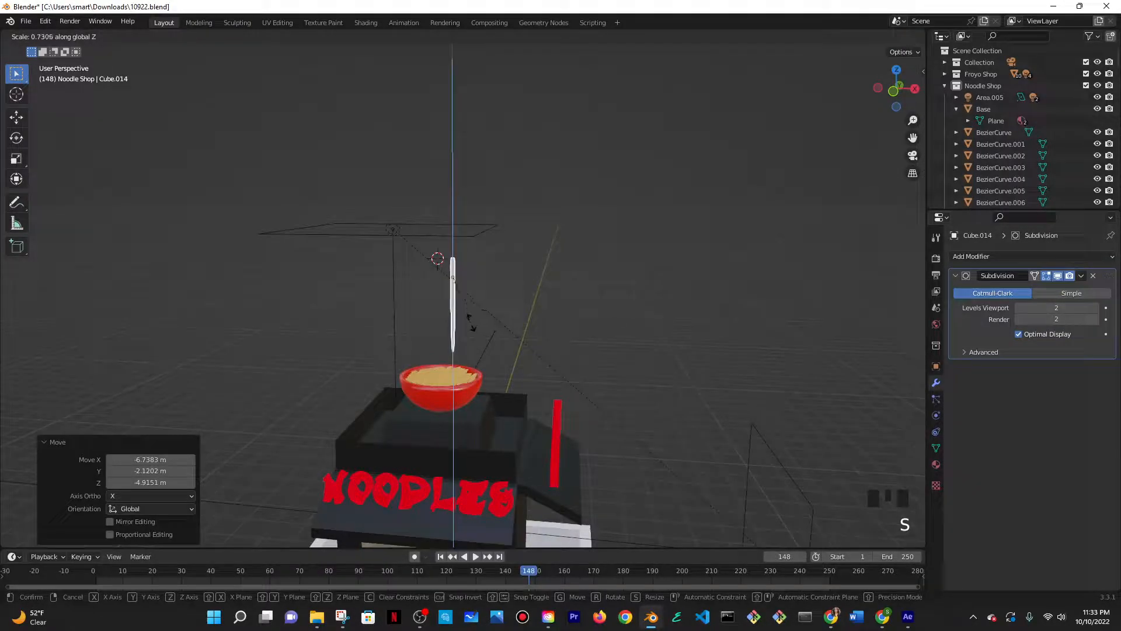
pyautogui.click(479, 318)
# - Rotate the chopstick so that it leans diagonally out of the bowl
pyautogui.keyDown('shift'); pyautogui.moveTo(494, 313); pyautogui.dragTo(494, 243, button='middle'); pyautogui.keyUp('shift')
pyautogui.scroll(3, 494, 204)
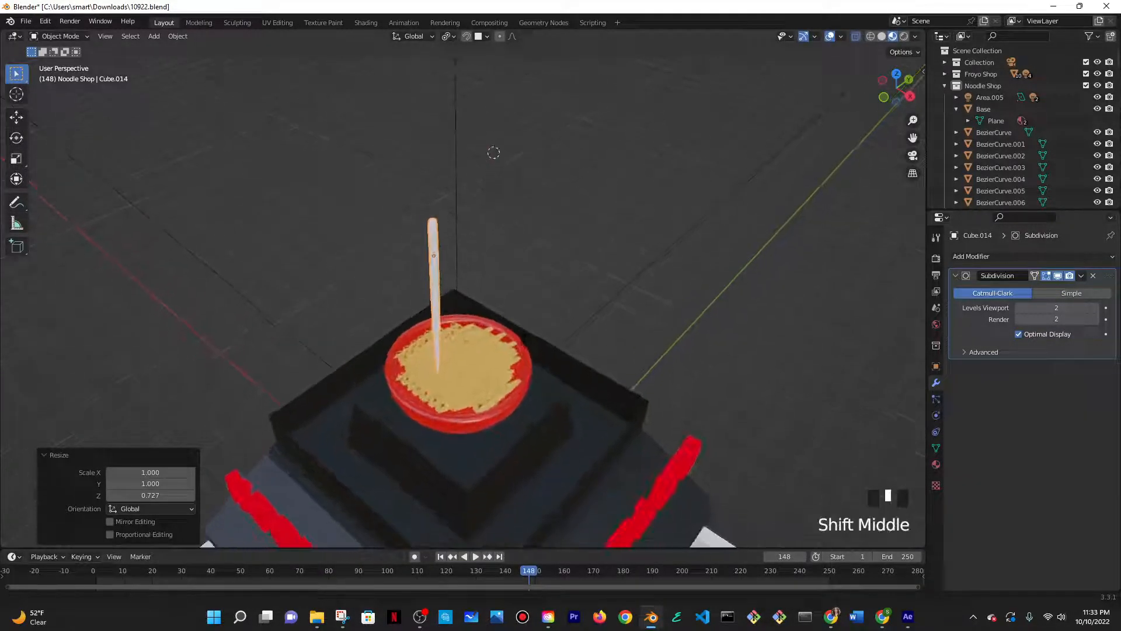
pyautogui.press('r')
pyautogui.click(463, 370)
# - Move the tilted chopstick about 1.55 m along Y and lower it about 1.3 m along Z into the noodles
pyautogui.press('g')
pyautogui.press('y')
pyautogui.press('g')
pyautogui.press('z')
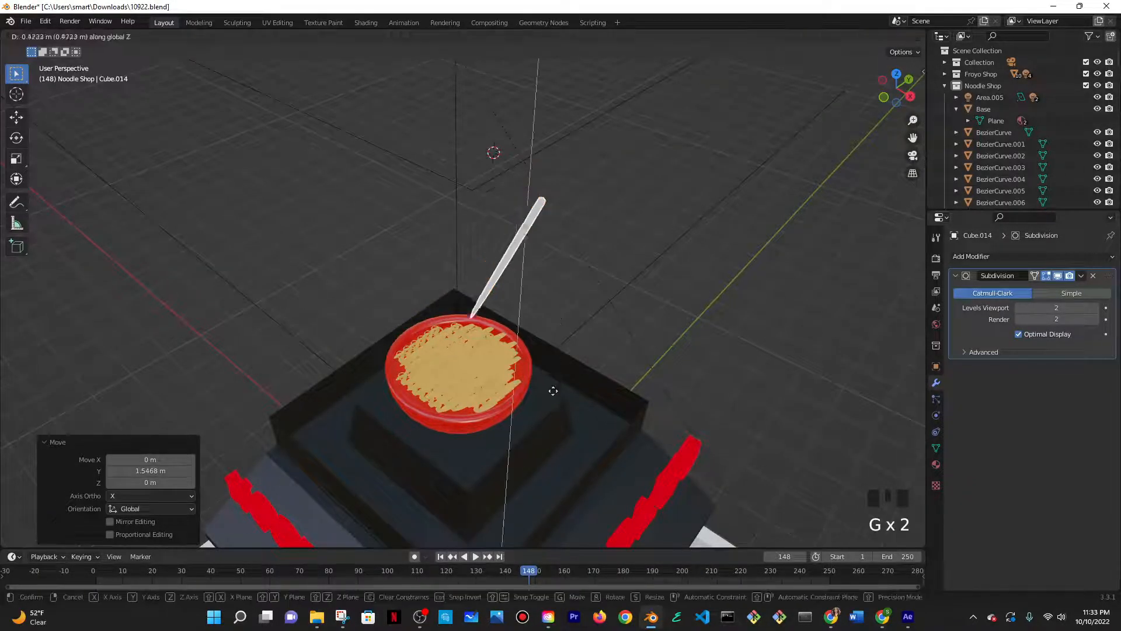
pyautogui.click(557, 410)
pyautogui.moveTo(558, 408); pyautogui.dragTo(581, 326, button='middle')
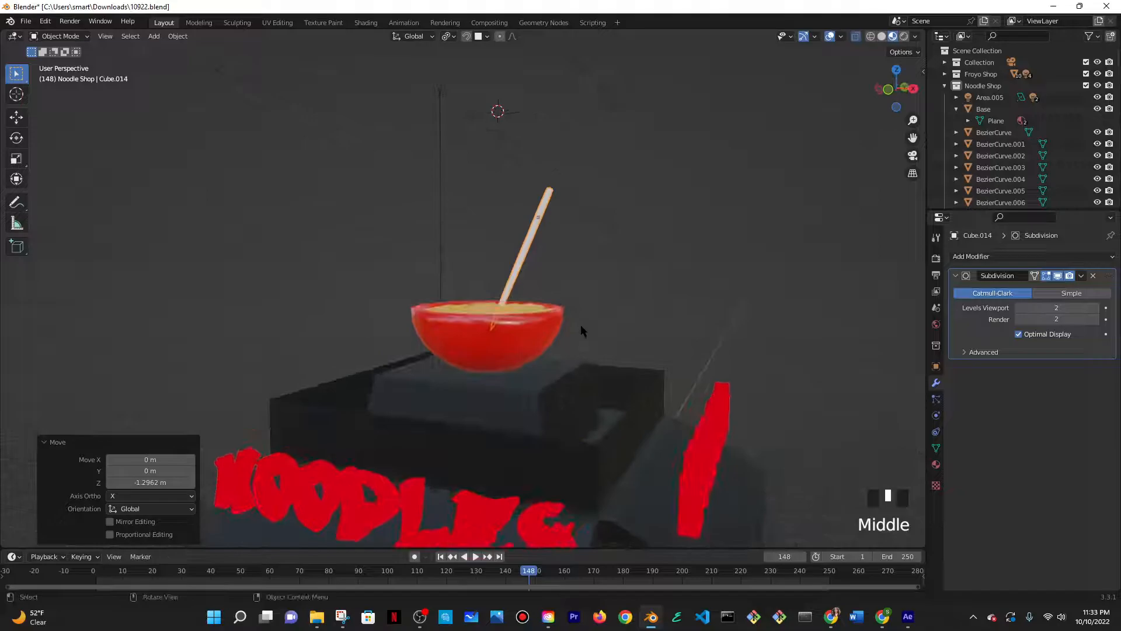
# - Duplicate the leaning chopstick and rotate the copy about -92° around the global Z axis
pyautogui.scroll(2, 581, 326)
pyautogui.hotkey('shift', 'd')
pyautogui.press('r')
pyautogui.press('z')
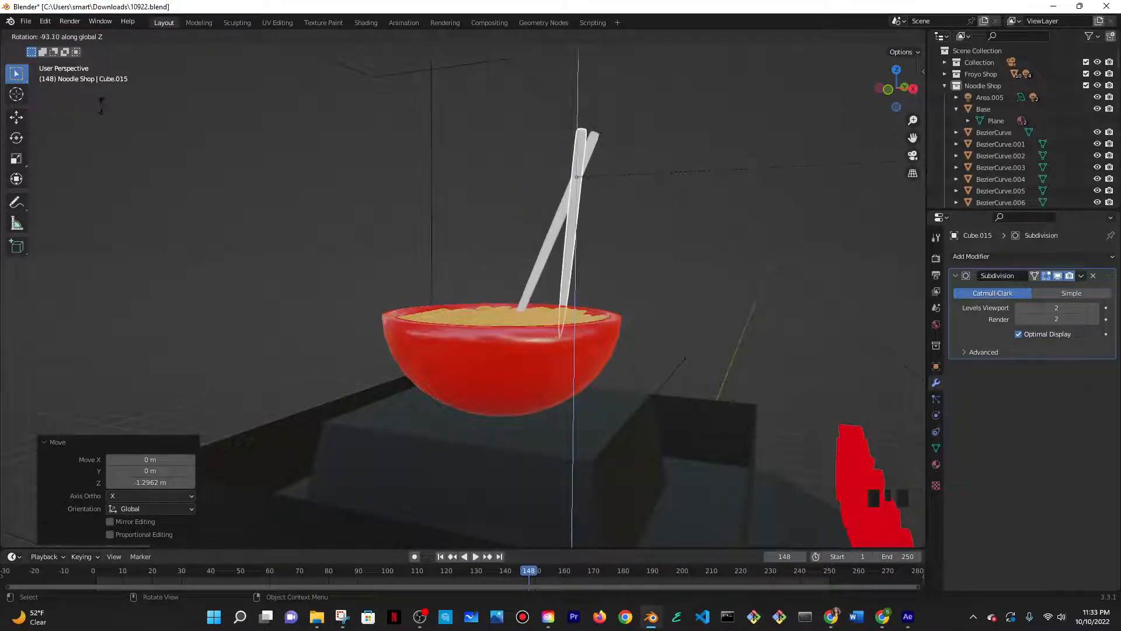
pyautogui.press('x')
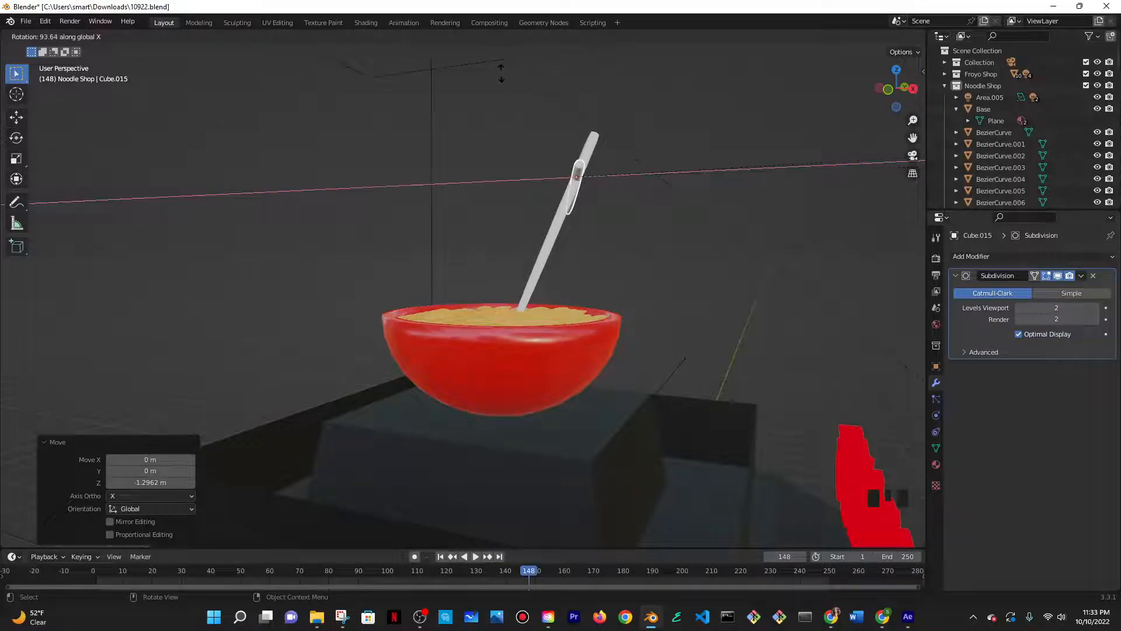
pyautogui.press('z')
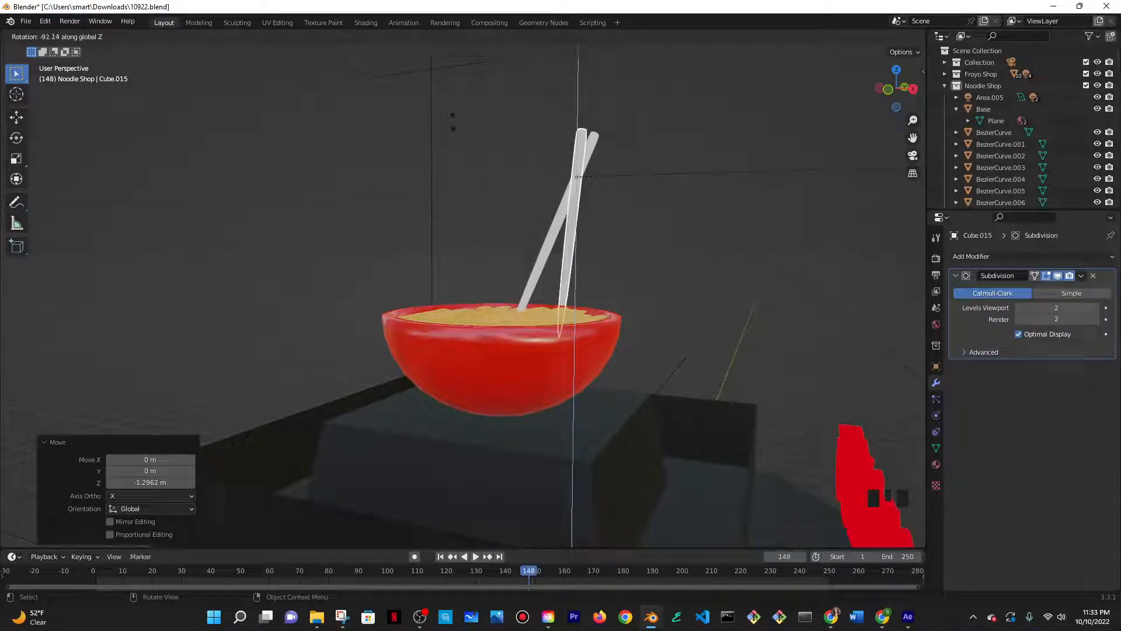
pyautogui.click(443, 125)
# - Try moving the duplicated chopstick along Y, and undo the move, rotation and duplication
pyautogui.scroll(-4, 514, 130)
pyautogui.moveTo(513, 130); pyautogui.dragTo(484, 193, button='middle')
pyautogui.scroll(5, 600, 239)
pyautogui.keyDown('shift'); pyautogui.moveTo(599, 239); pyautogui.dragTo(505, 289, button='middle'); pyautogui.keyUp('shift')
pyautogui.press('g')
pyautogui.press('y')
pyautogui.click(411, 229)
pyautogui.hotkey('ctrl', 'z')
pyautogui.hotkey('ctrl', 'z')
pyautogui.hotkey('ctrl', 'z')
pyautogui.hotkey('ctrl', 'z')
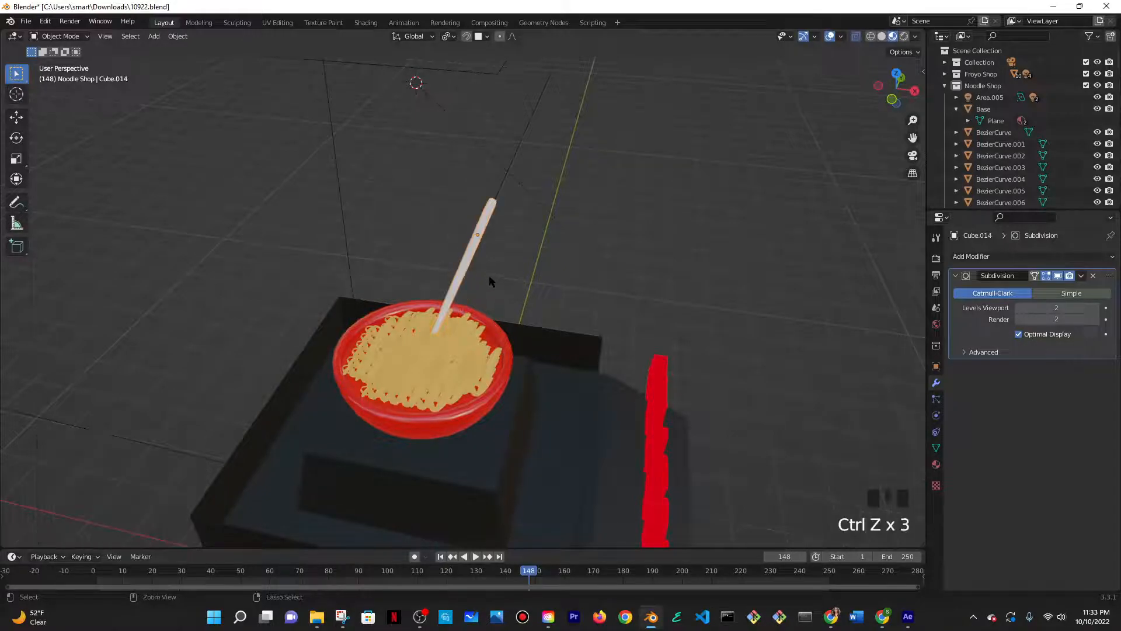
# - Add a second chopstick to the bowl, shifted about -0.62 m along X, and align the camera to a view of the whole shop
pyautogui.moveTo(469, 235); pyautogui.dragTo(473, 220, button='middle')
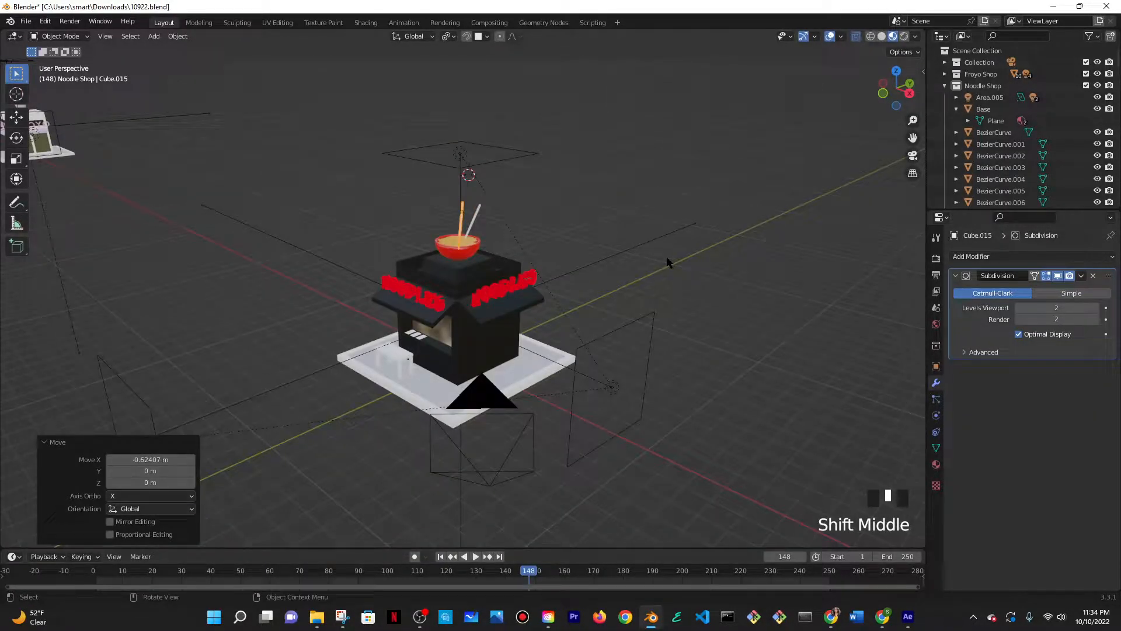
pyautogui.press('ctrl+alt+KP_0')
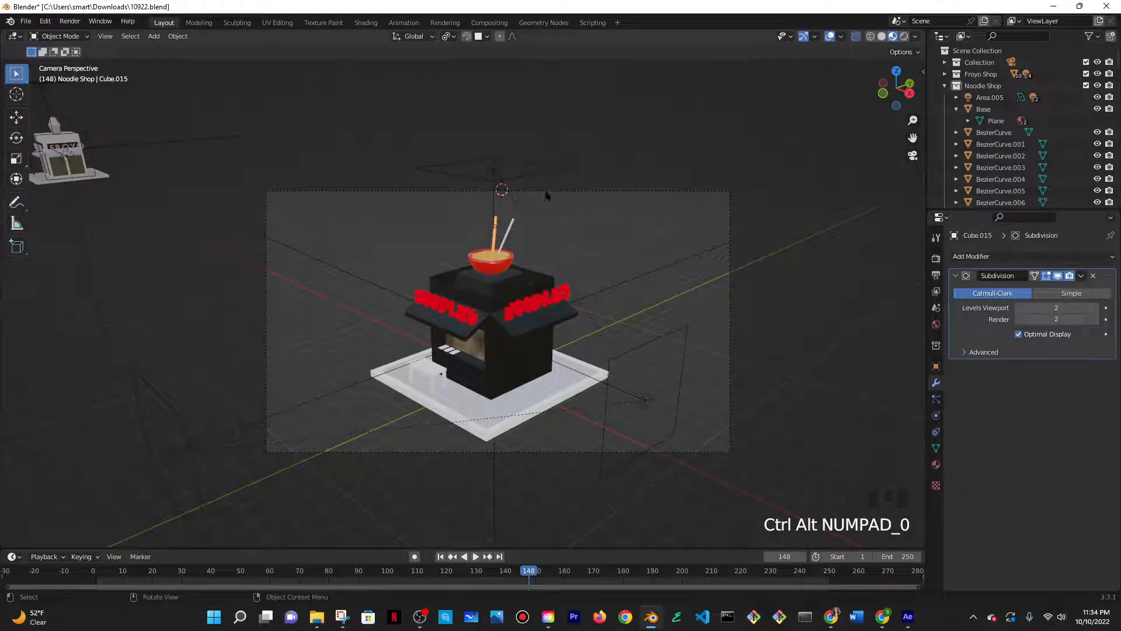
# - Give the leaning chopstick a new material with an orange-red base colour of hue 0.013, saturation 0.991 and value 0.800
pyautogui.moveTo(546, 195); pyautogui.dragTo(631, 304, button='middle')
pyautogui.scroll(6, 597, 210)
pyautogui.moveTo(488, 175); pyautogui.dragTo(488, 86, button='middle')
pyautogui.doubleClick(489, 87)
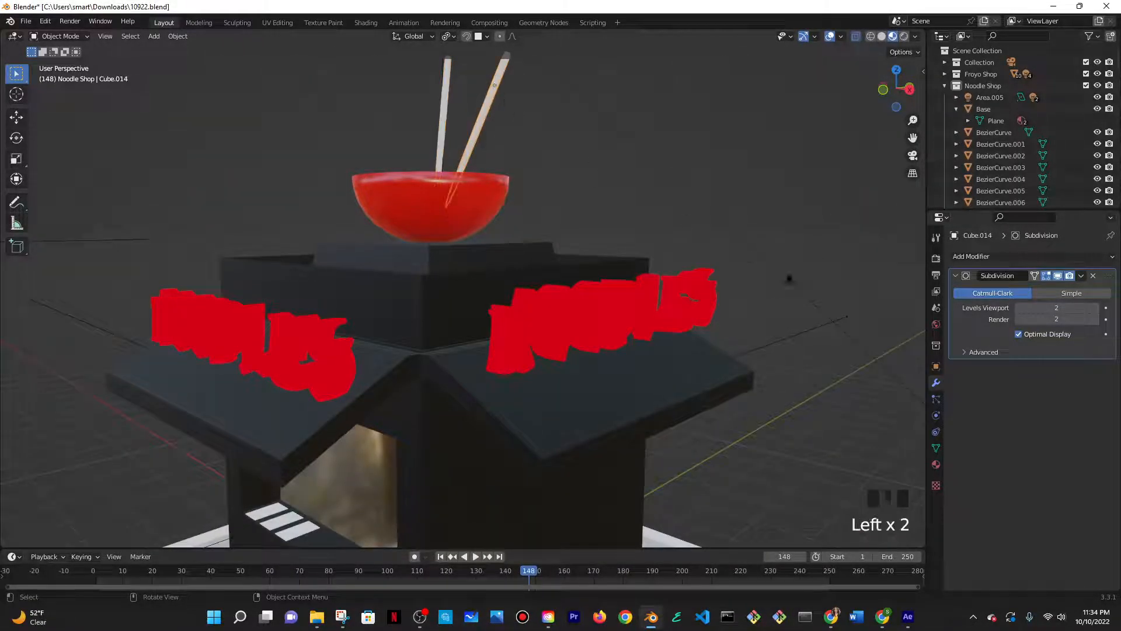
pyautogui.click(936, 464)
pyautogui.click(1007, 306)
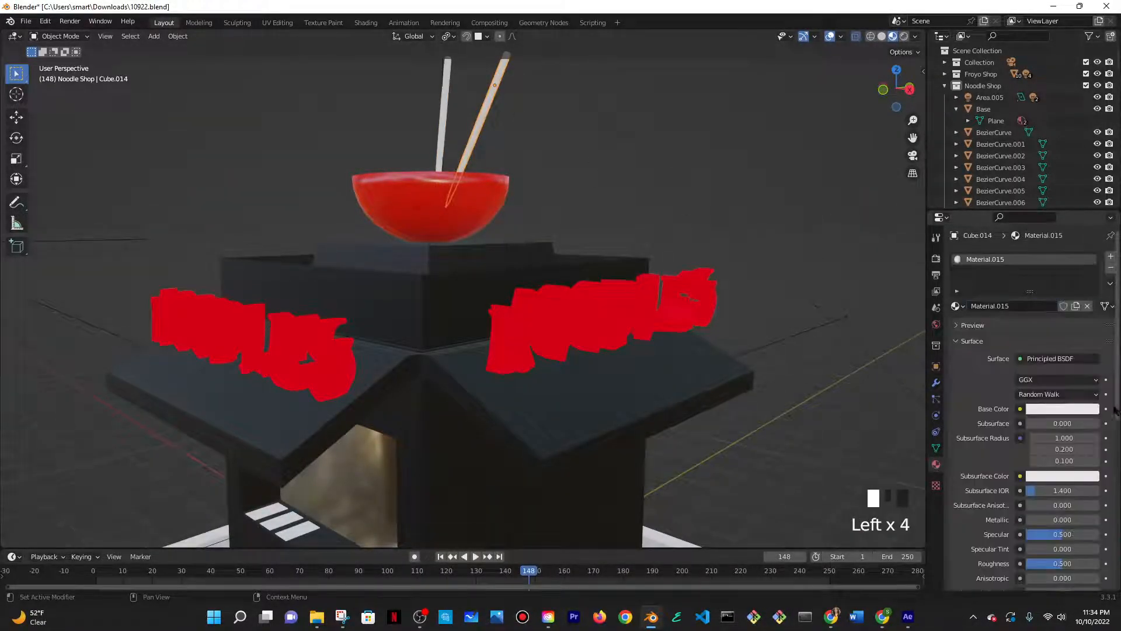
pyautogui.click(1062, 408)
pyautogui.click(1034, 297)
pyautogui.moveTo(1033, 298); pyautogui.dragTo(1029, 322)
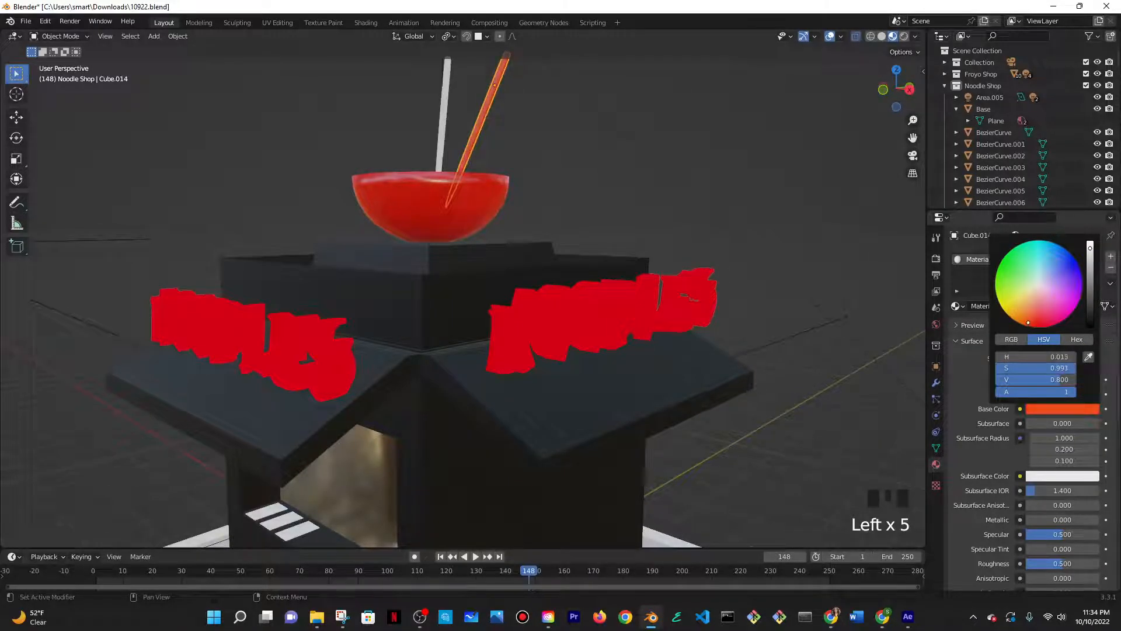
# - Change the leaning chopstick's base colour to pure red with hue 0.999 and saturation 1.000
pyautogui.click(445, 144)
pyautogui.scroll(-2, 467, 233)
pyautogui.moveTo(467, 234); pyautogui.dragTo(482, 158, button='middle')
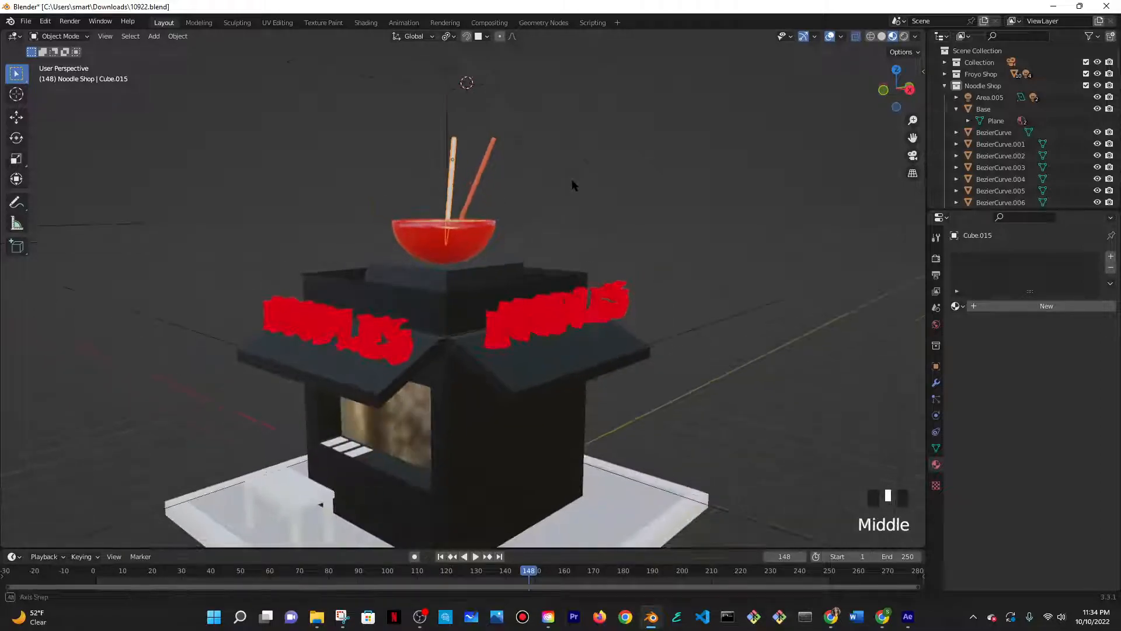
pyautogui.click(490, 153)
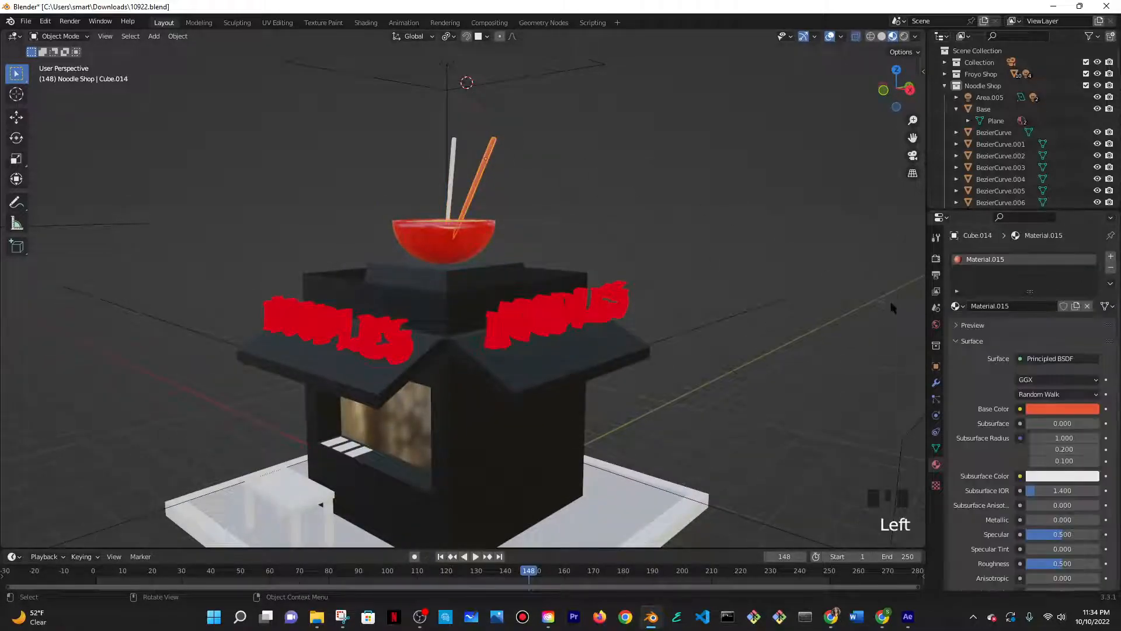
pyautogui.click(1061, 409)
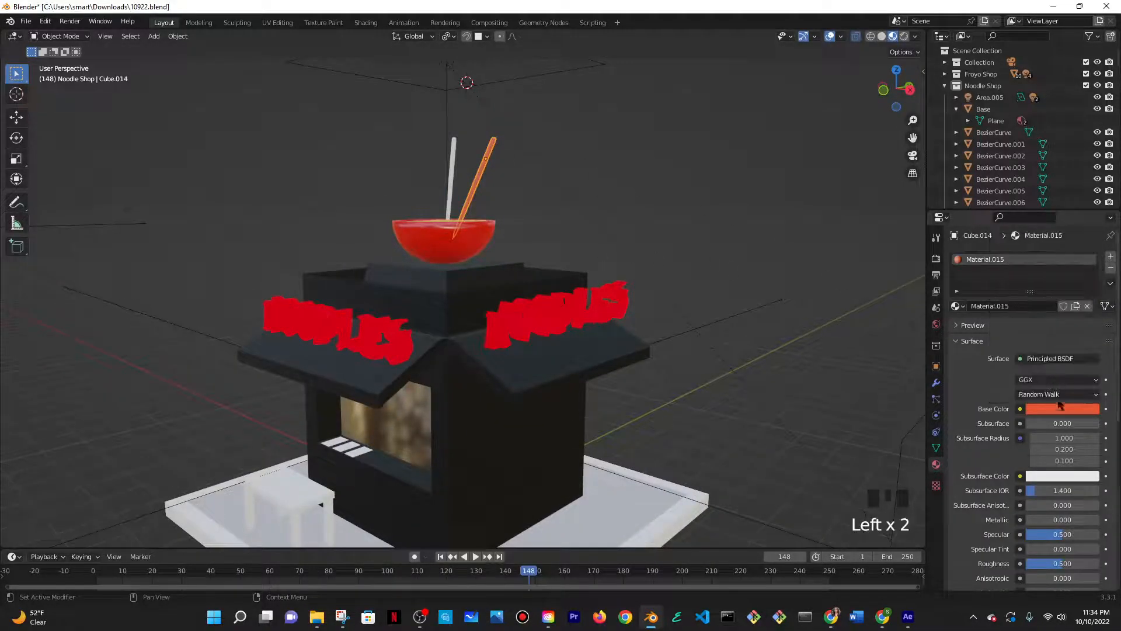
pyautogui.click(1041, 328)
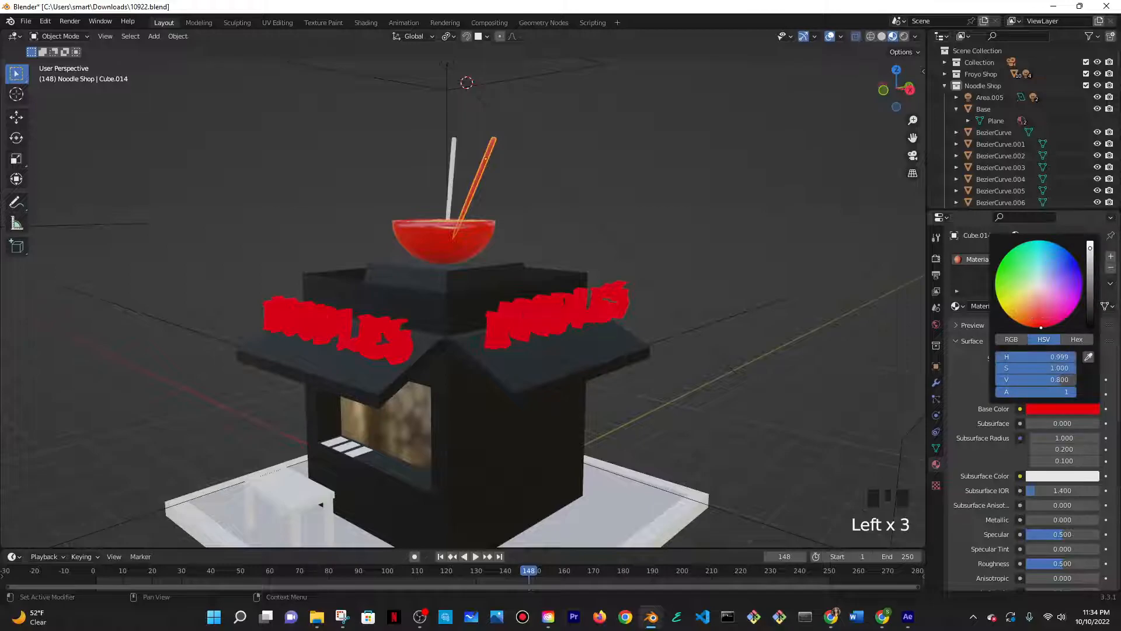
# - Assign the existing cherry material to the more upright chopstick
pyautogui.click(452, 159)
pyautogui.click(959, 307)
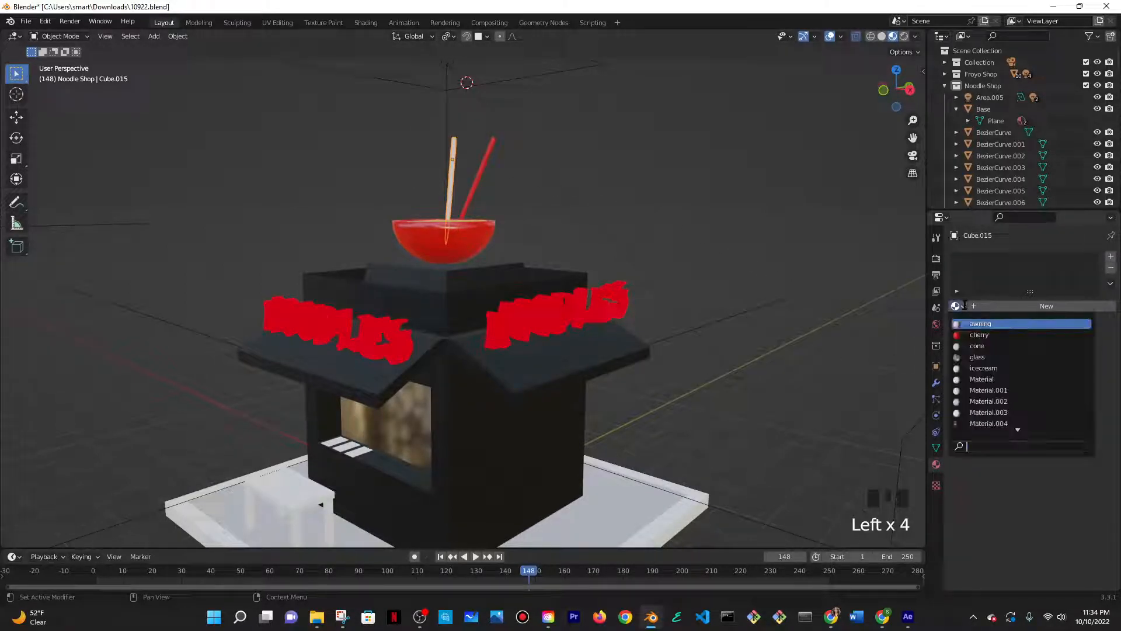
pyautogui.click(965, 334)
pyautogui.click(528, 178)
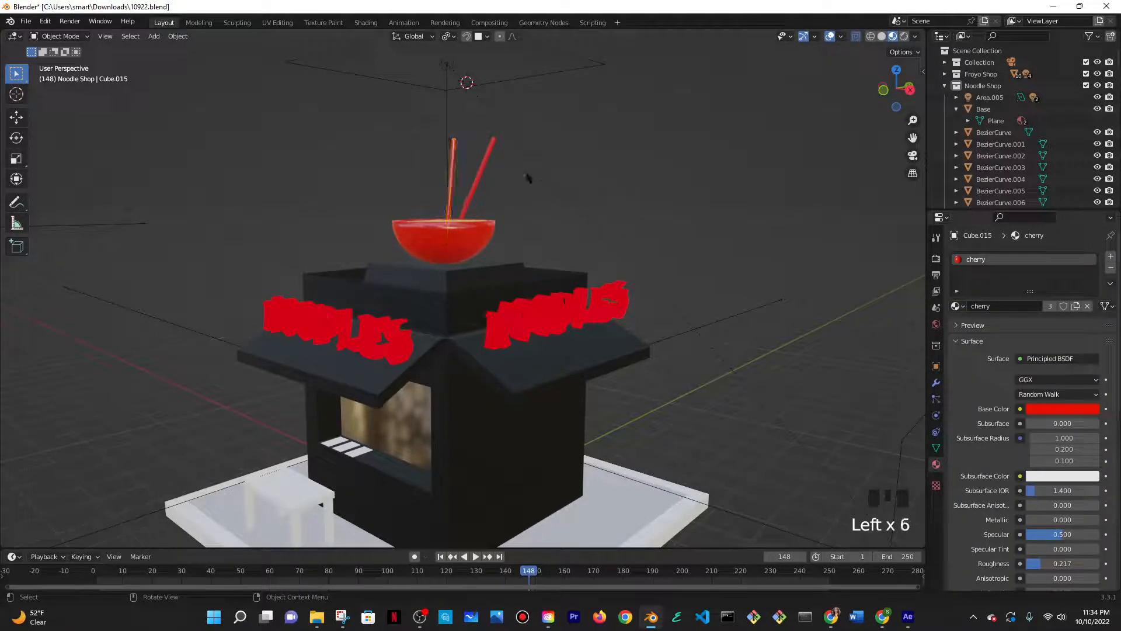
# - Replace the leaning chopstick's material with the existing cherry material
pyautogui.click(484, 163)
pyautogui.click(955, 306)
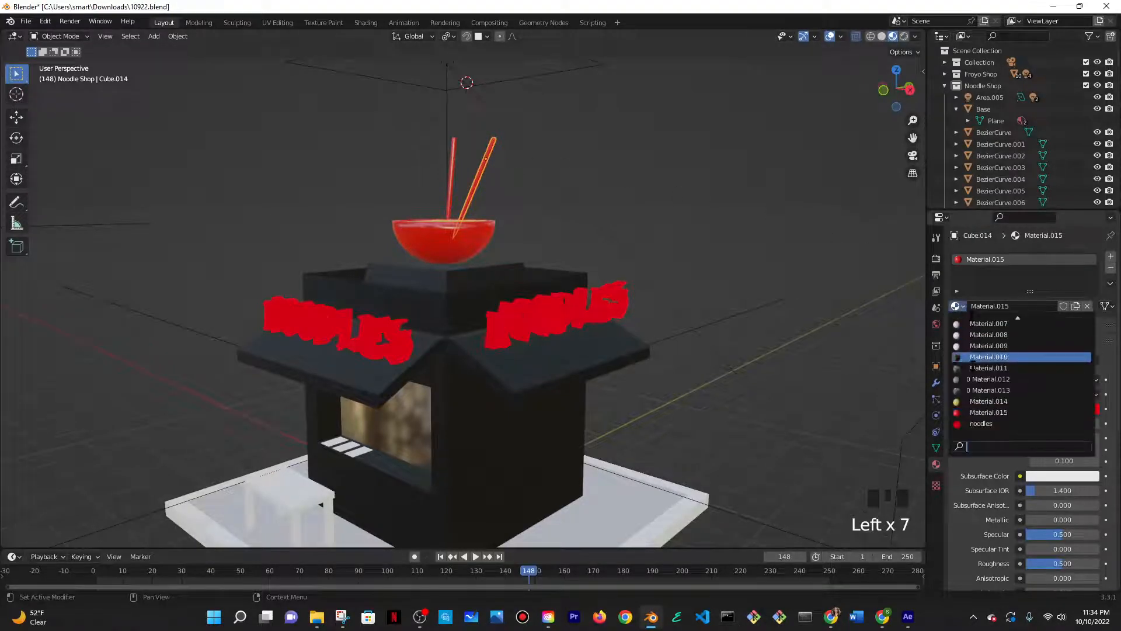
pyautogui.write('cherr')
pyautogui.press('Return')
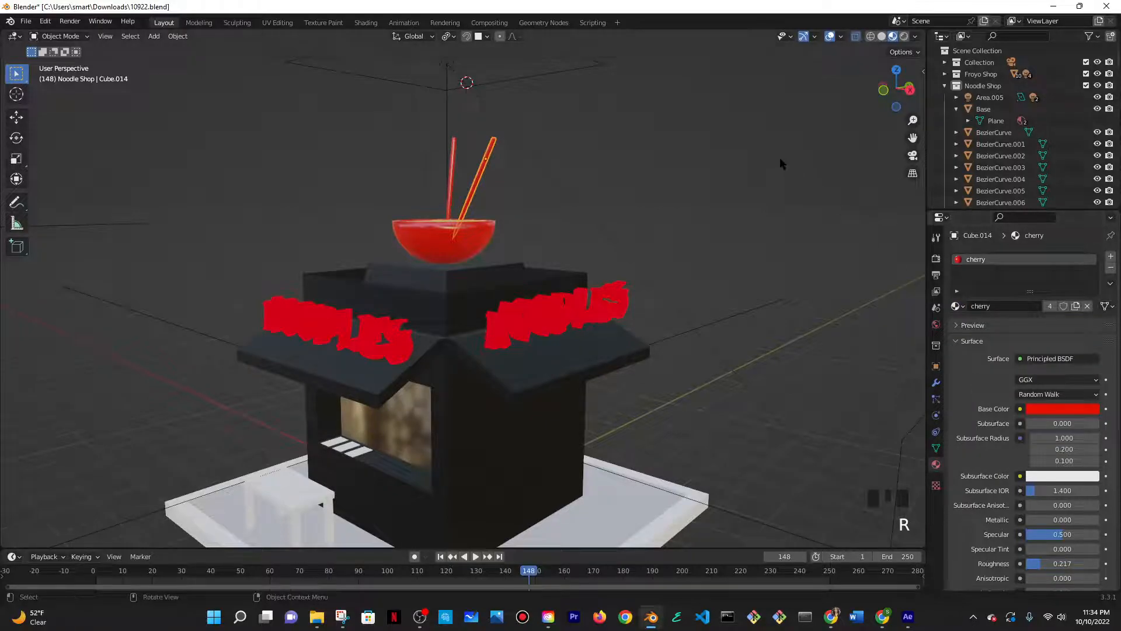
# - Check the shop from several angles and through the camera, and save the file
pyautogui.scroll(-5, 681, 177)
pyautogui.moveTo(681, 177); pyautogui.dragTo(684, 208, button='middle')
pyautogui.scroll(5, 668, 246)
pyautogui.moveTo(668, 246); pyautogui.dragTo(686, 226, button='middle')
pyautogui.scroll(-4, 686, 227)
pyautogui.moveTo(600, 187); pyautogui.dragTo(608, 257, button='middle')
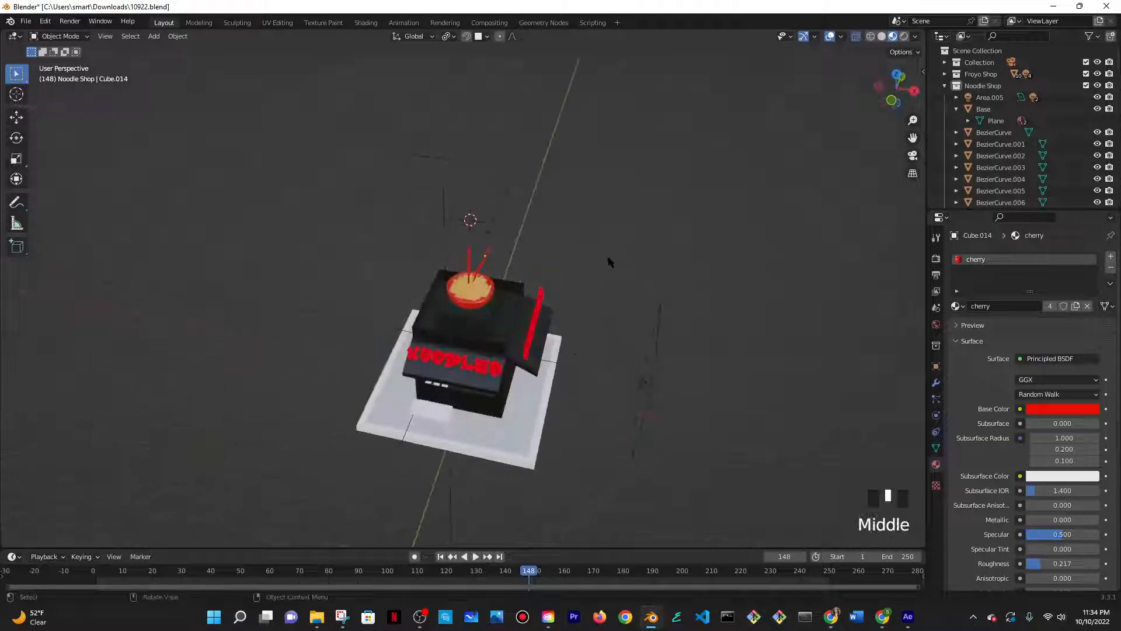
pyautogui.press('KP_0')
pyautogui.scroll(4, 608, 261)
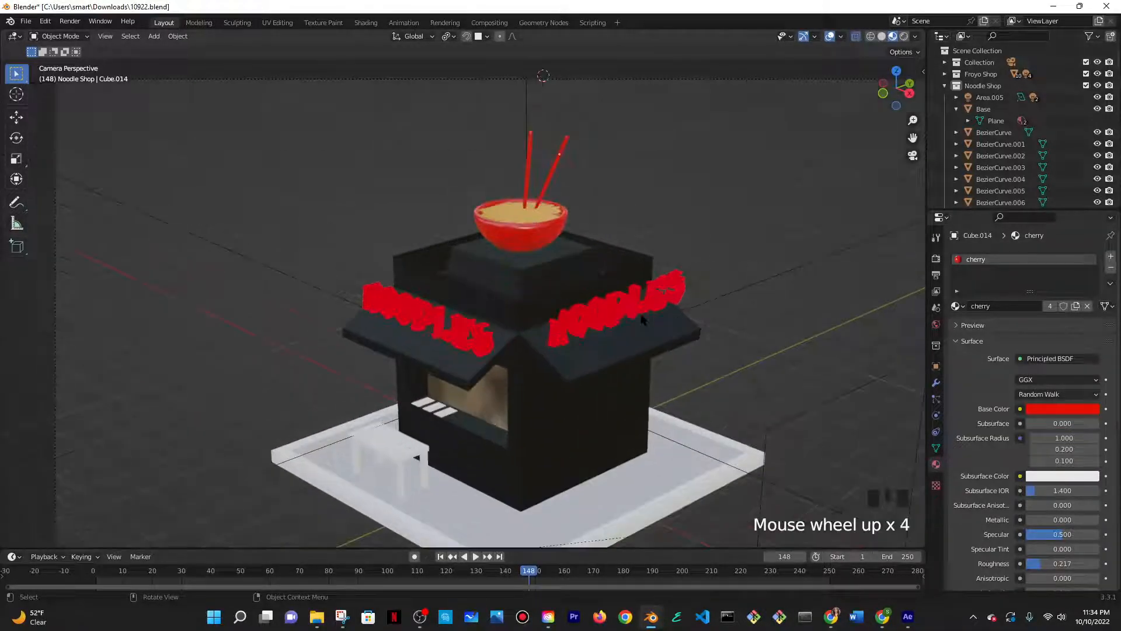
pyautogui.scroll(-3, 607, 261)
pyautogui.hotkey('ctrl', 's')
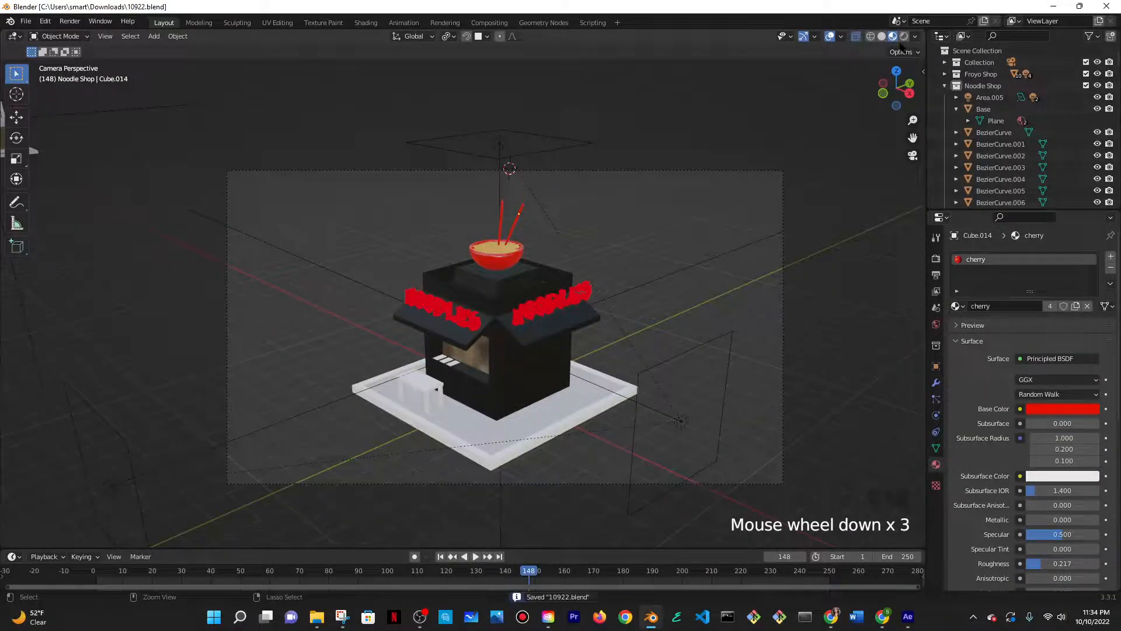
# - Preview the noodle shop in rendered shading and return to material preview
pyautogui.click(904, 36)
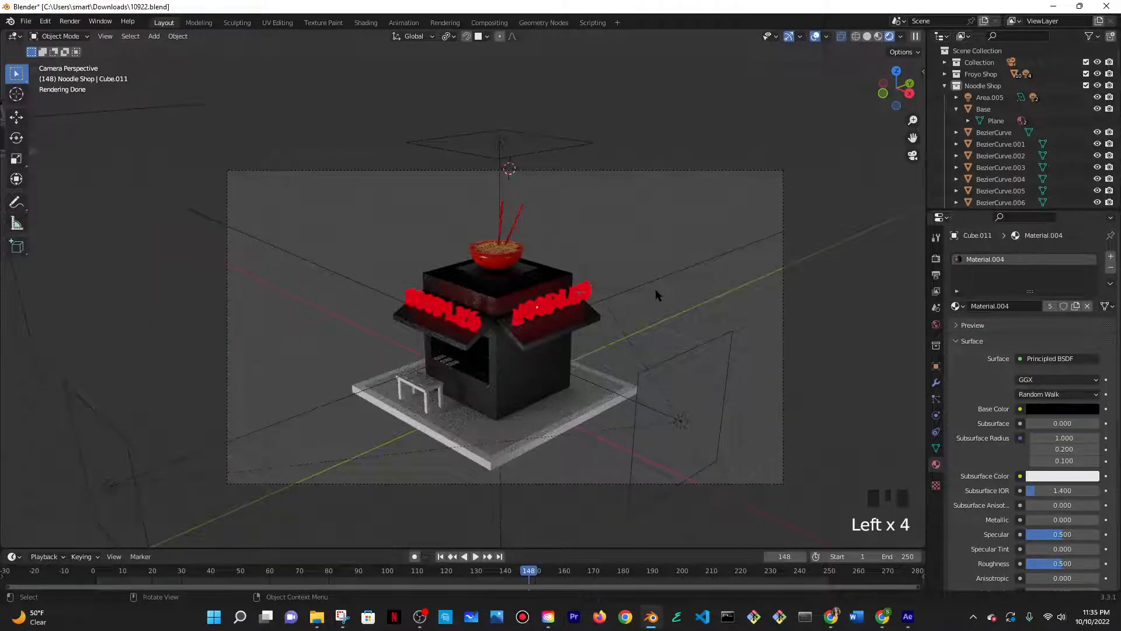
pyautogui.moveTo(658, 293); pyautogui.dragTo(885, 533, button='middle')
pyautogui.scroll(6, 672, 327)
pyautogui.click(879, 37)
pyautogui.scroll(-6, 546, 215)
pyautogui.moveTo(546, 215); pyautogui.dragTo(570, 228, button='middle')
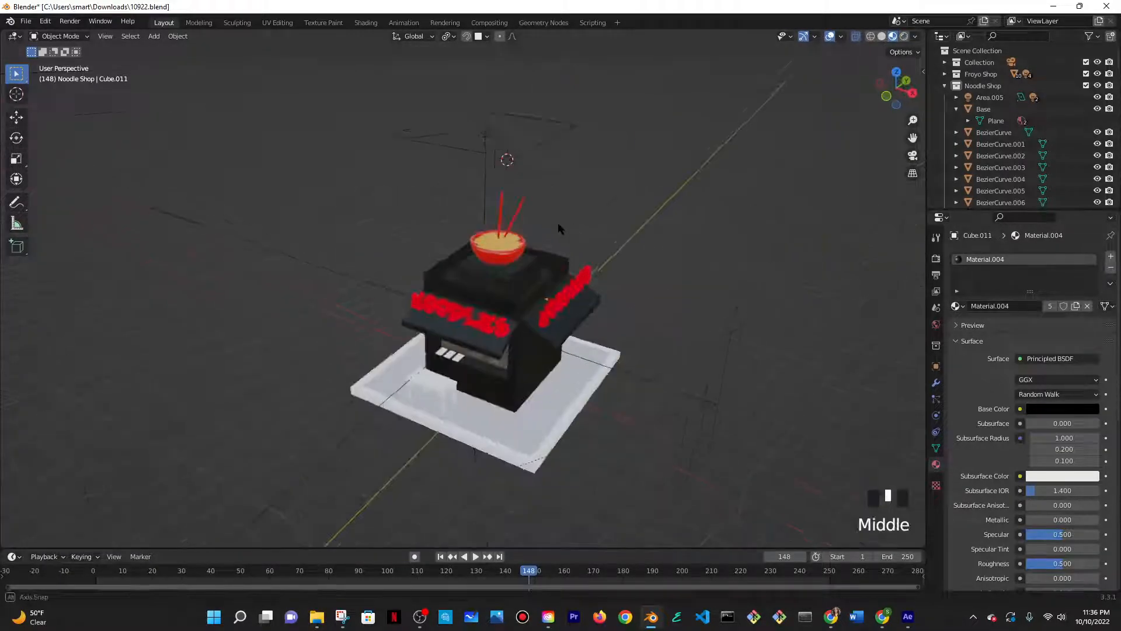
# - Select the rooftop bowl, all its noodle strands and both chopsticks, with the bowl as the active object
pyautogui.scroll(4, 569, 228)
pyautogui.keyDown('shift'); pyautogui.click(554, 181); pyautogui.keyUp('shift')
pyautogui.moveTo(554, 181); pyautogui.dragTo(614, 183, button='middle')
pyautogui.click(626, 223)
pyautogui.click(547, 171)
pyautogui.moveTo(546, 171); pyautogui.dragTo(610, 175, button='middle')
pyautogui.click(578, 295)
pyautogui.moveTo(514, 114); pyautogui.dragTo(516, 110, button='middle')
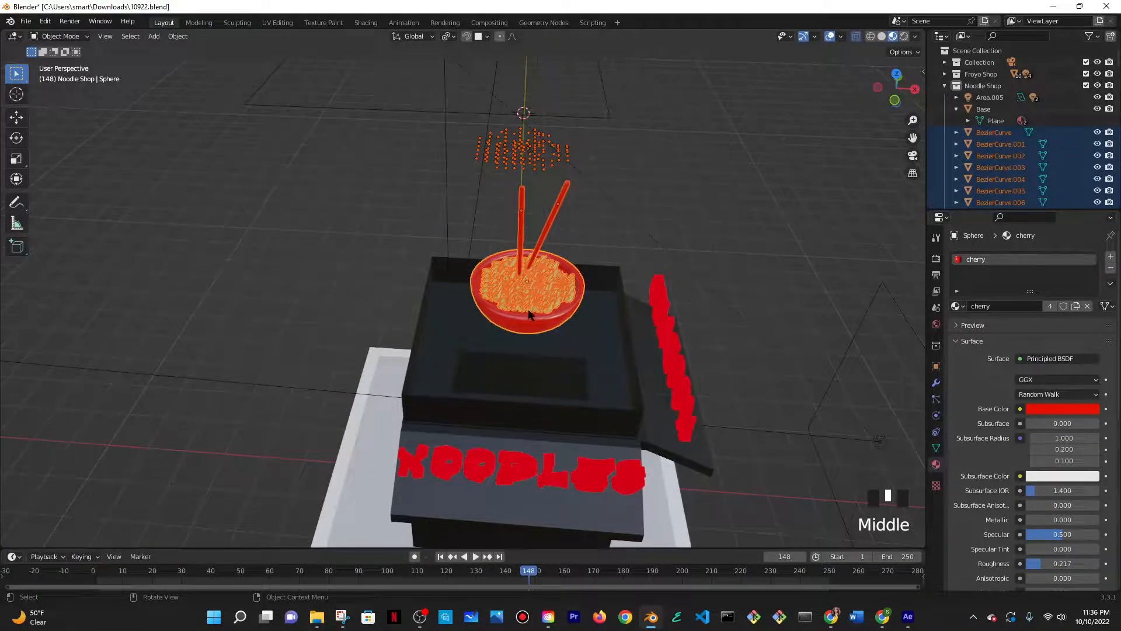
pyautogui.moveTo(648, 263); pyautogui.dragTo(657, 203, button='middle')
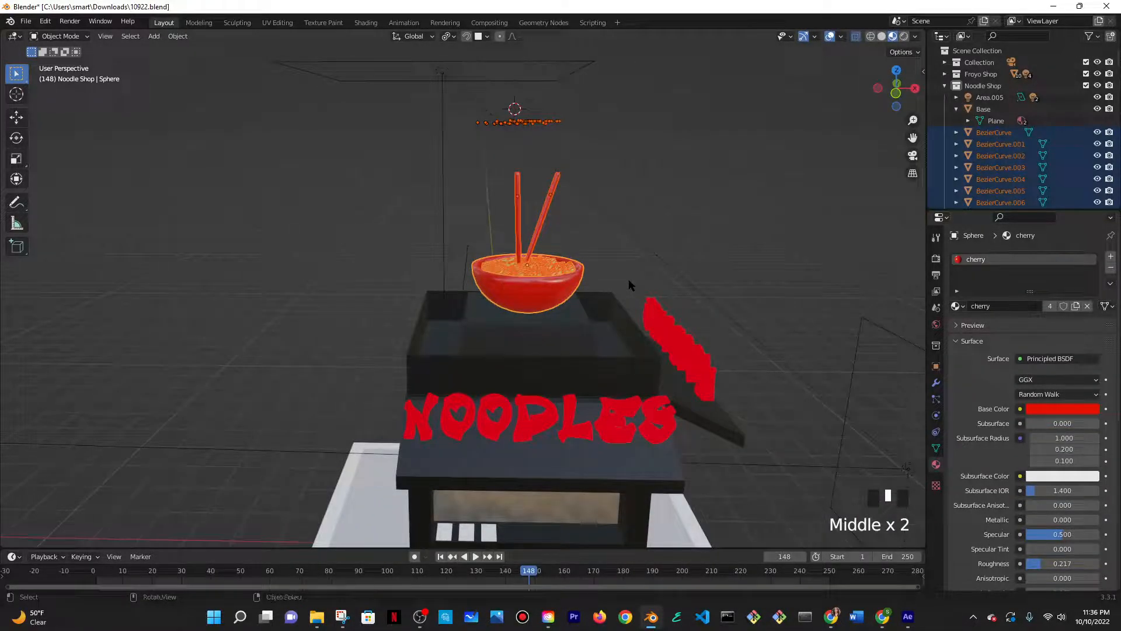
# - Join the selected bowl, noodles and chopsticks into a single object
pyautogui.hotkey('ctrl', 'j')
pyautogui.scroll(-2, 571, 247)
pyautogui.moveTo(561, 256); pyautogui.dragTo(497, 273, button='middle')
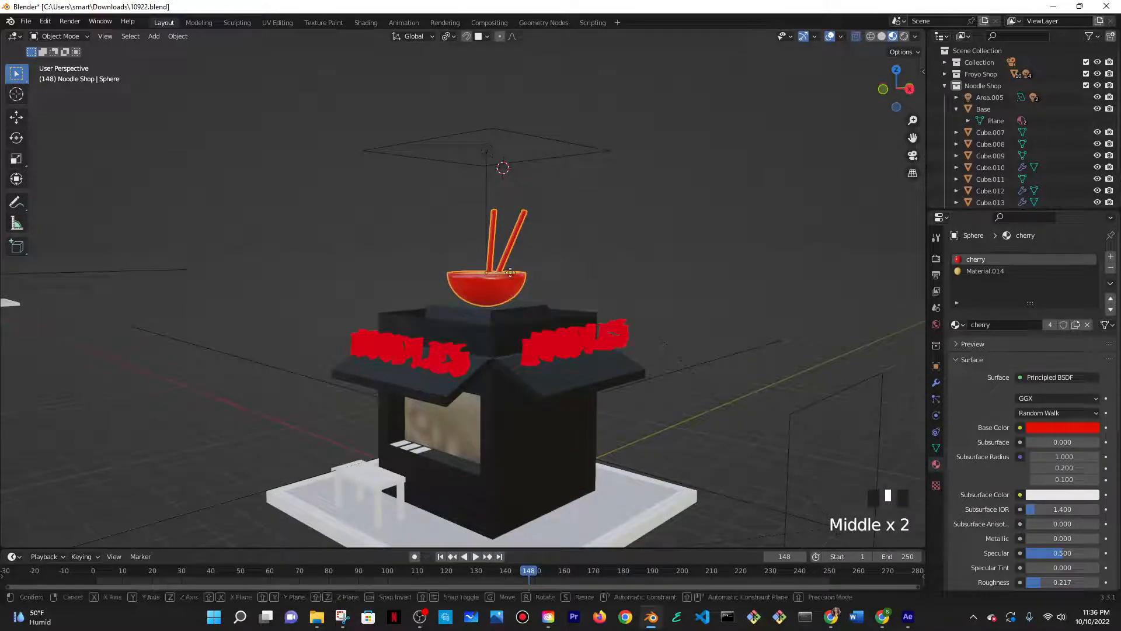
pyautogui.press('g')
pyautogui.press('Escape')
# - Duplicate the joined noodle bowl down near the table and scale the copy uniformly to 0.243
pyautogui.scroll(-2, 495, 320)
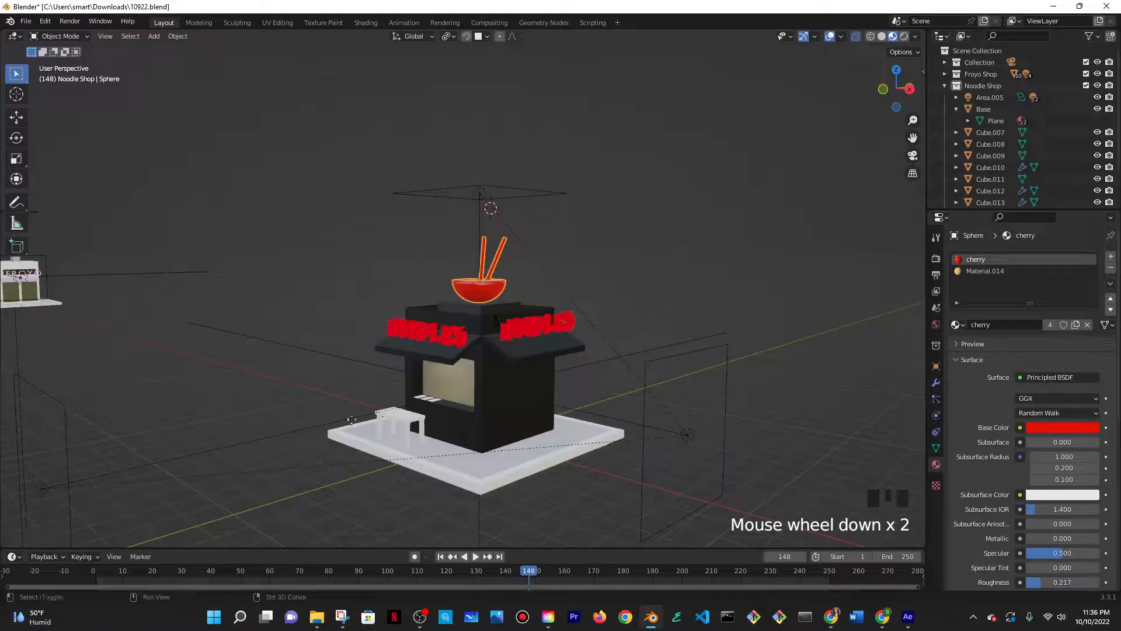
pyautogui.hotkey('shift', 'd')
pyautogui.click(407, 435)
pyautogui.moveTo(407, 435); pyautogui.dragTo(464, 319, button='middle')
pyautogui.press('s')
pyautogui.click(469, 421)
pyautogui.scroll(5, 483, 433)
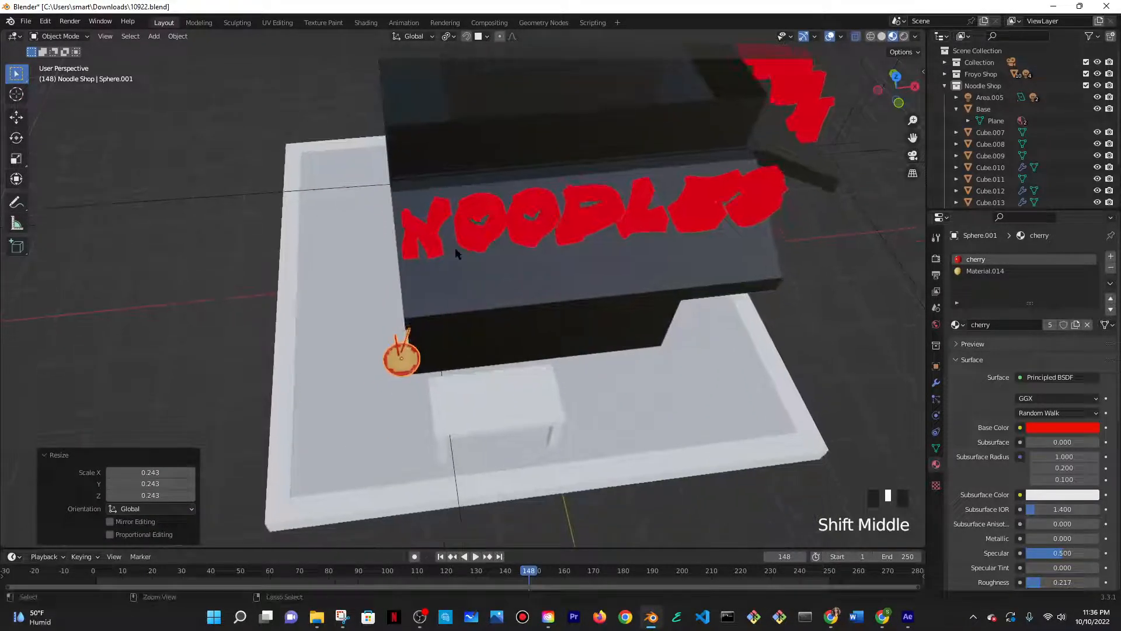
# - Undo the scaling, duplication and joining so the original bowl is separate parts again
pyautogui.hotkey('ctrl', 'z')
pyautogui.hotkey('ctrl', 'z')
pyautogui.scroll(-4, 525, 296)
pyautogui.hotkey('ctrl', 'z')
pyautogui.moveTo(525, 296); pyautogui.dragTo(470, 265, button='middle')
pyautogui.scroll(5, 559, 261)
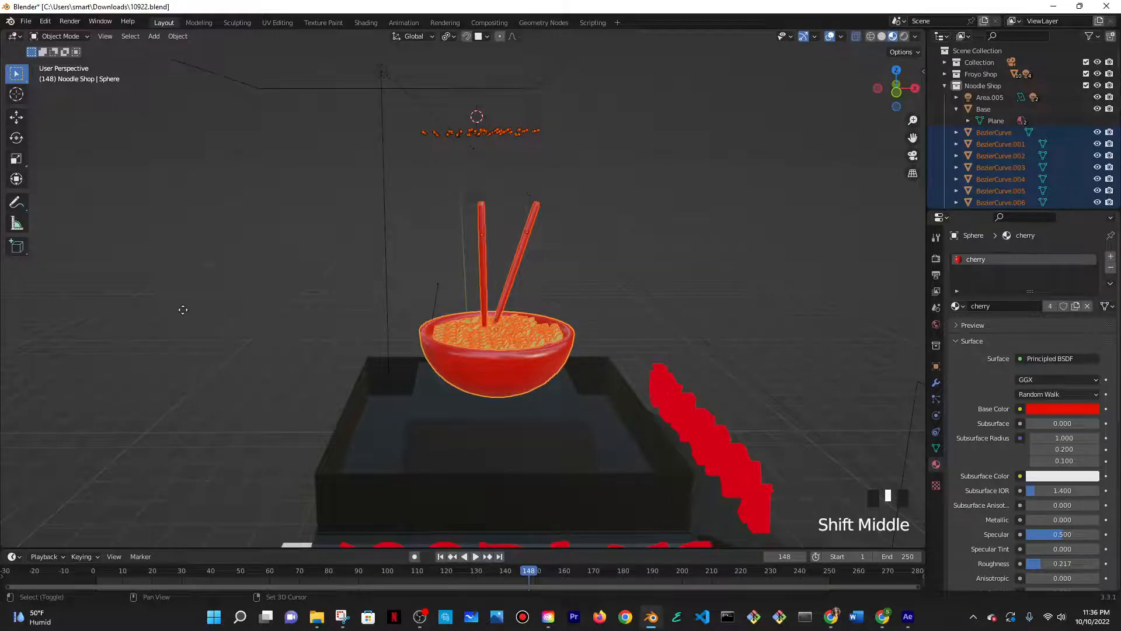
# - Duplicate the selected bowl, noodles and chopsticks and place the copy about -4.38 m along X beside the shop
pyautogui.hotkey('shift', 'd')
pyautogui.click(134, 317)
pyautogui.scroll(-3, 137, 319)
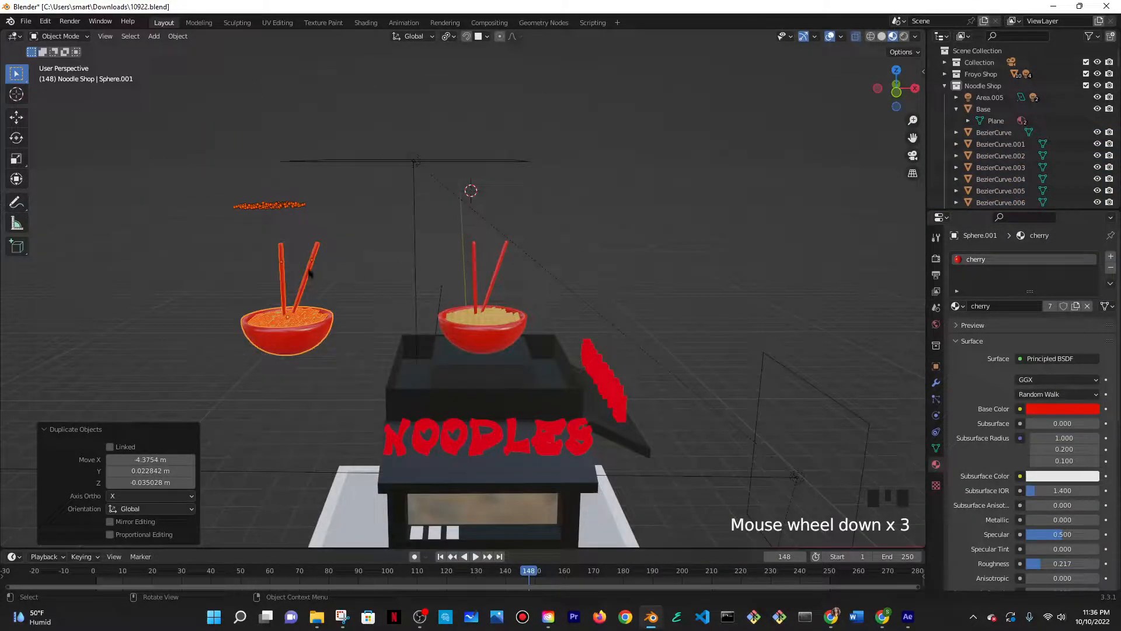
pyautogui.keyDown('shift'); pyautogui.moveTo(356, 319); pyautogui.dragTo(465, 313, button='middle'); pyautogui.keyUp('shift')
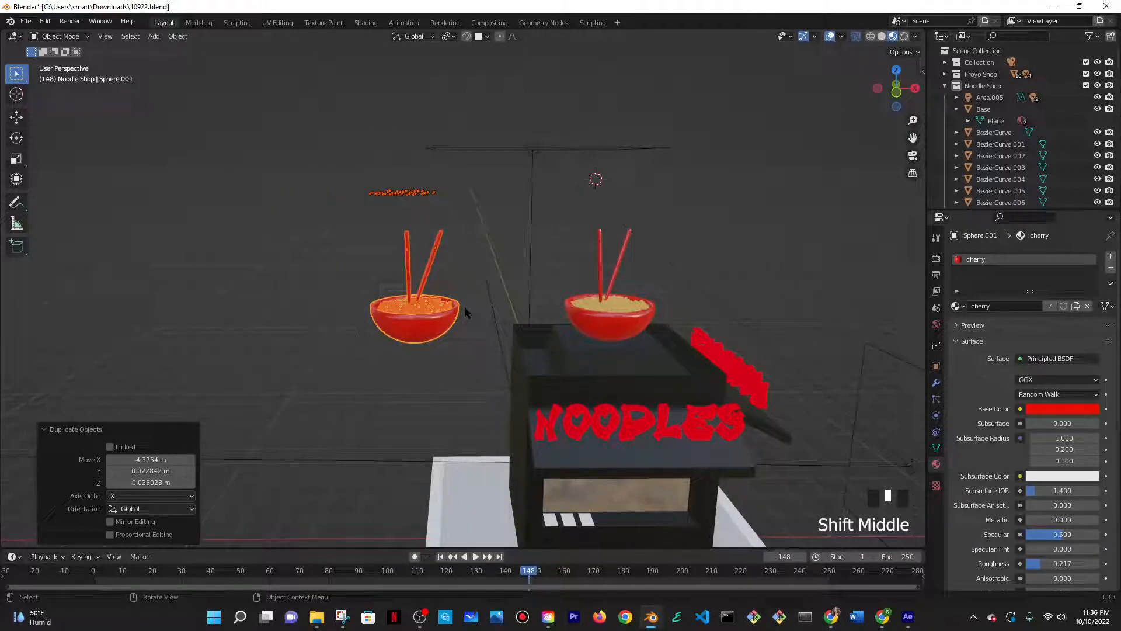
# - Move the bowl copy about -3.47 m further along X and place another duplicate of the set beyond it
pyautogui.press('g')
pyautogui.click(308, 309)
pyautogui.keyDown('shift'); pyautogui.moveTo(308, 309); pyautogui.dragTo(521, 313, button='middle'); pyautogui.keyUp('shift')
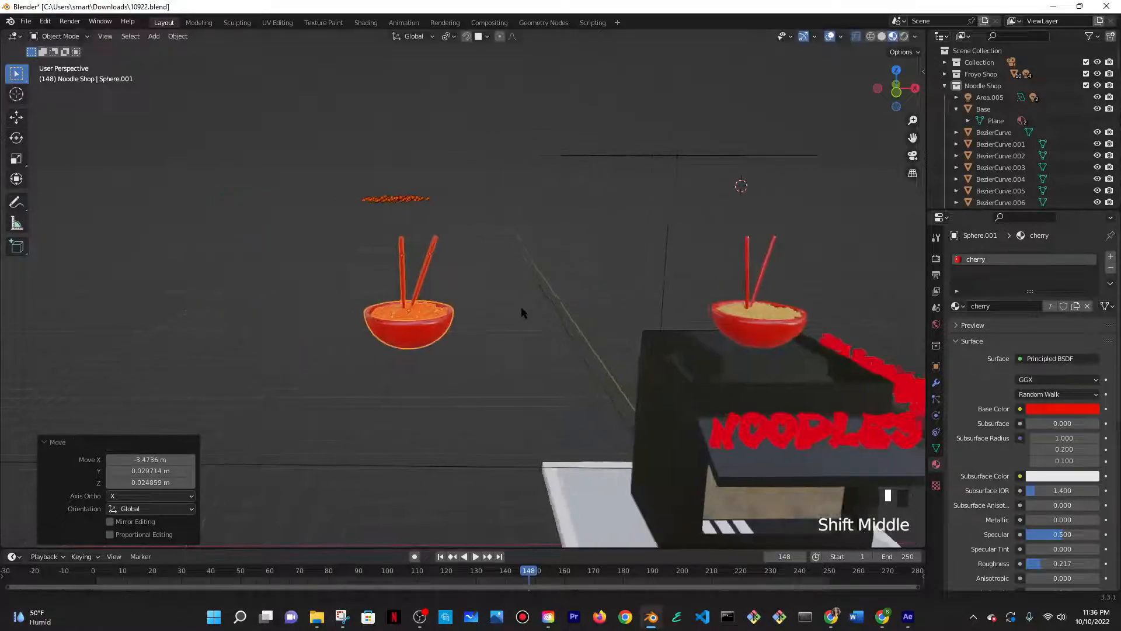
pyautogui.hotkey('shift', 'd')
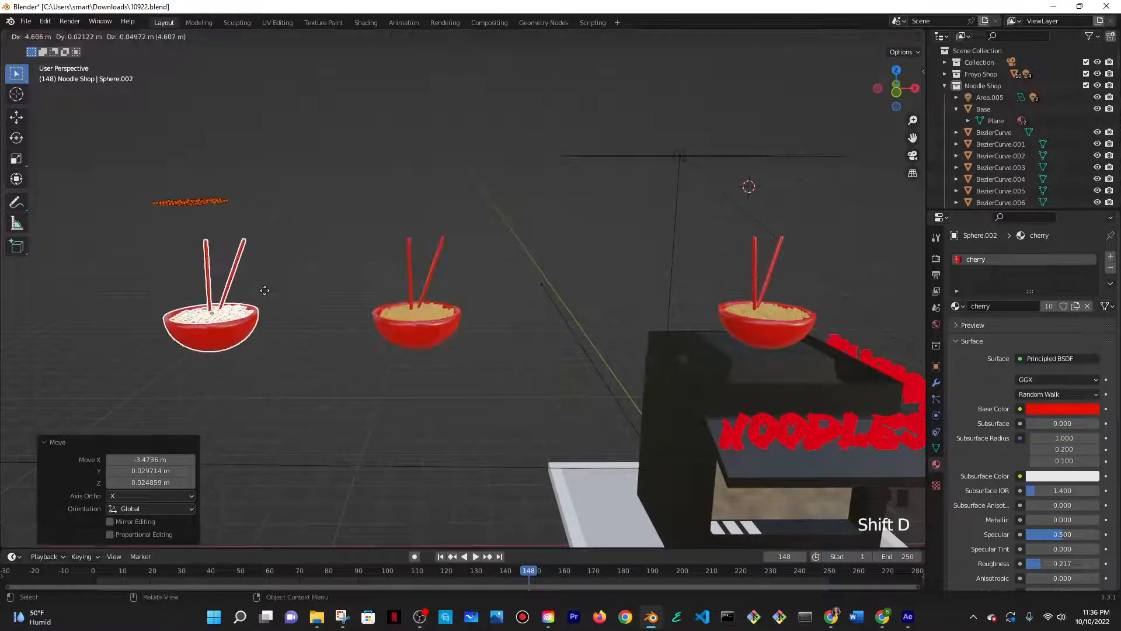
pyautogui.click(278, 291)
# - Join the middle bowl copy with its noodles and chopsticks into one object, using a chopstick as the active object
pyautogui.moveTo(368, 218); pyautogui.dragTo(504, 392)
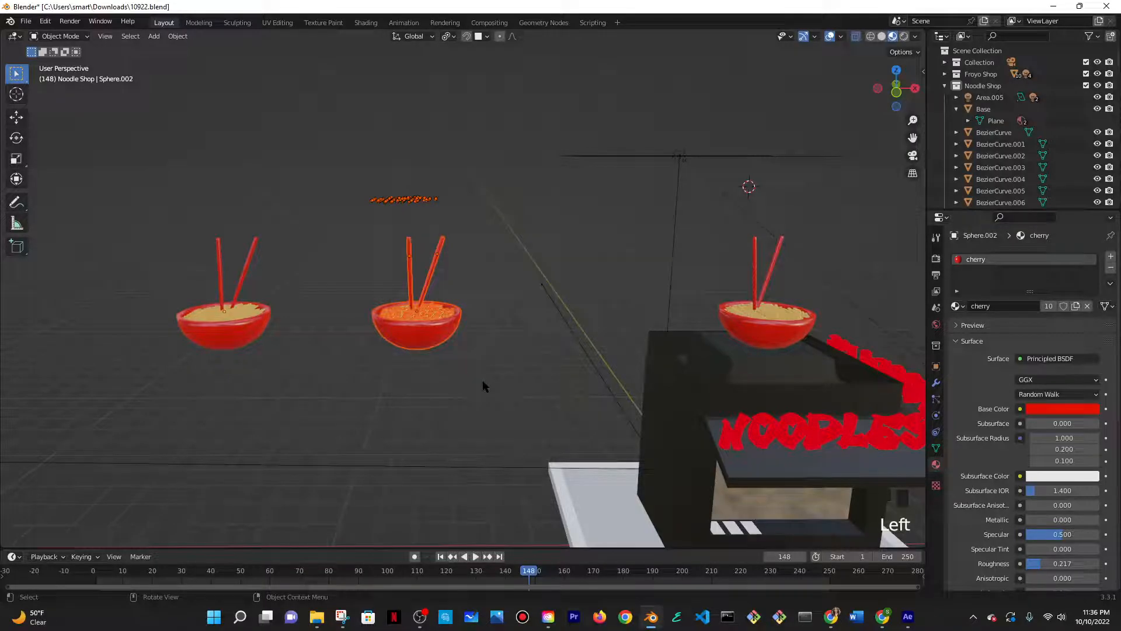
pyautogui.hotkey('ctrl', 'j')
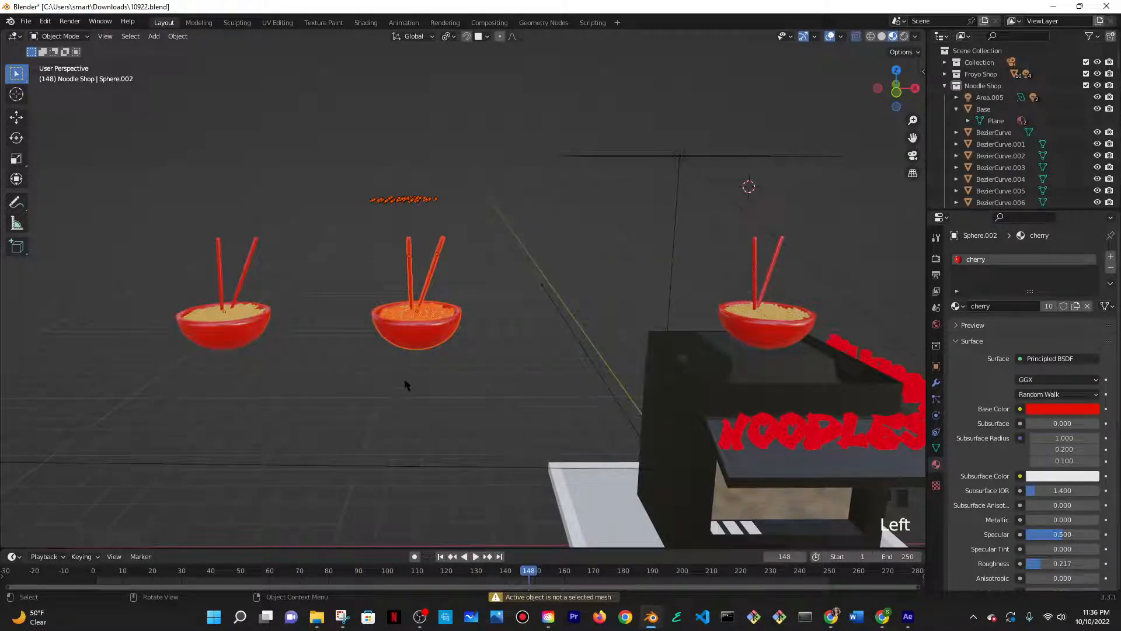
pyautogui.keyDown('shift'); pyautogui.click(408, 264); pyautogui.keyUp('shift')
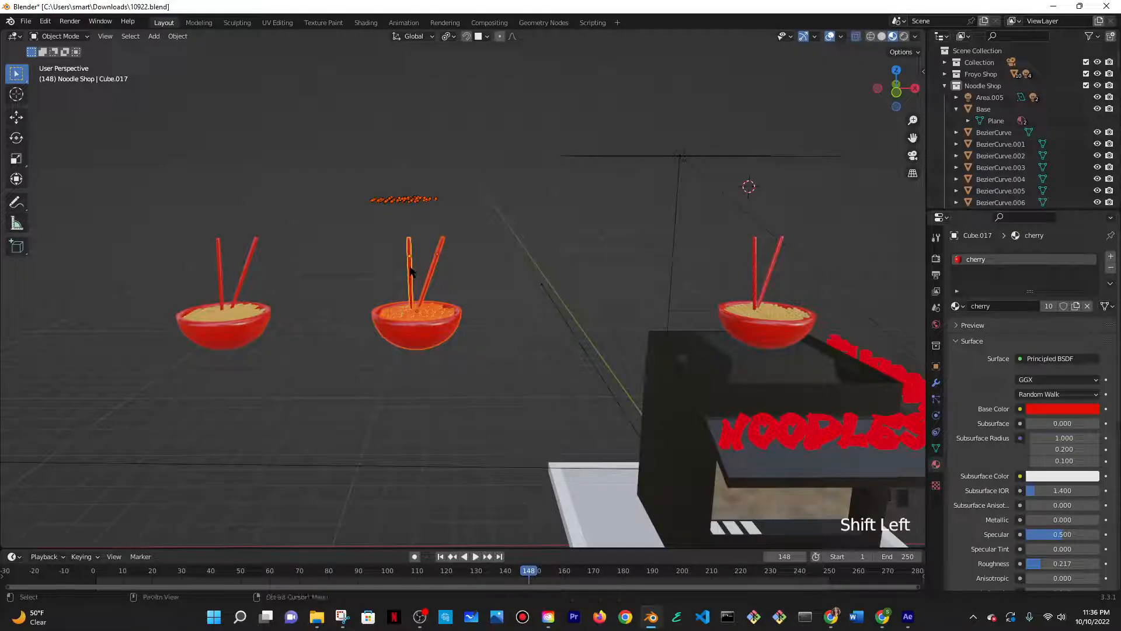
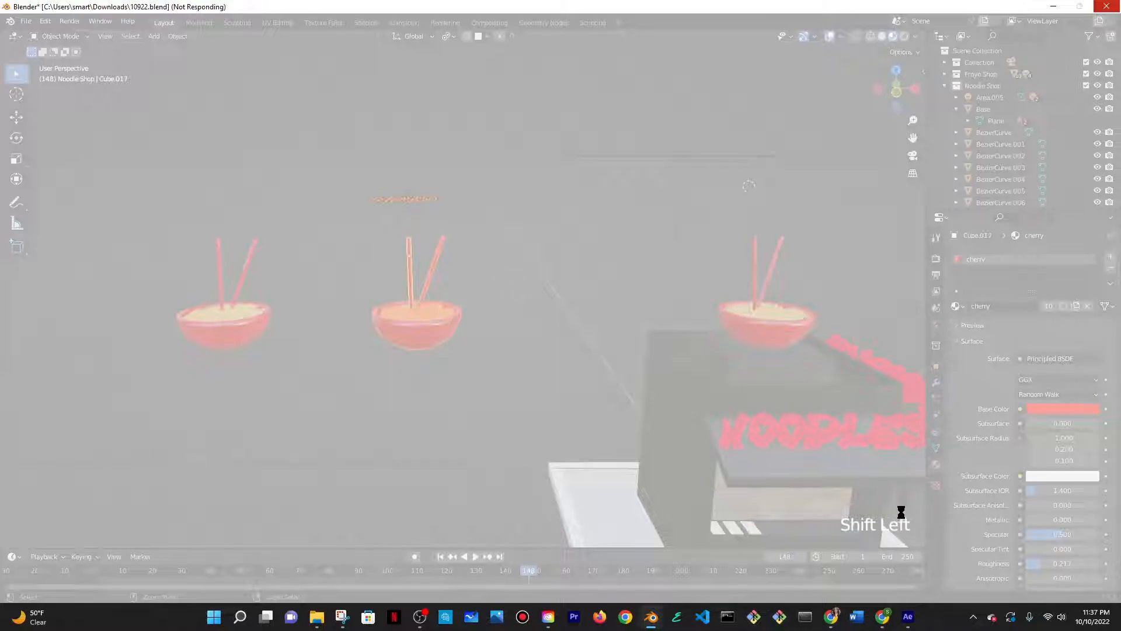
# - Switch to Adobe After Effects and try to close all of its windows
pyautogui.click(910, 616)
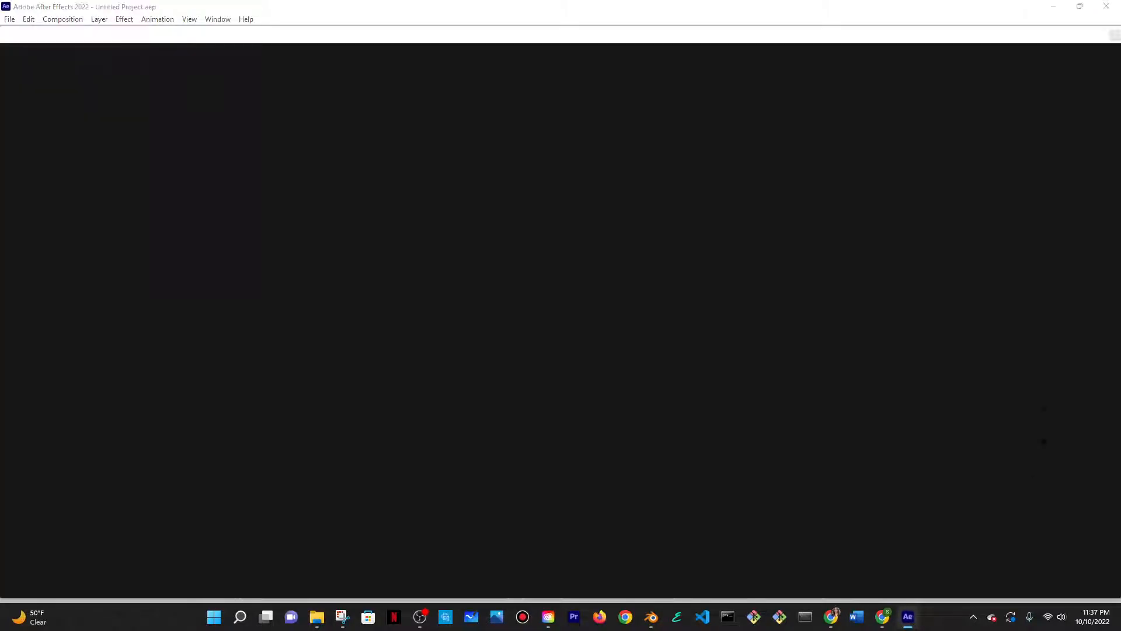
pyautogui.rightClick(908, 616)
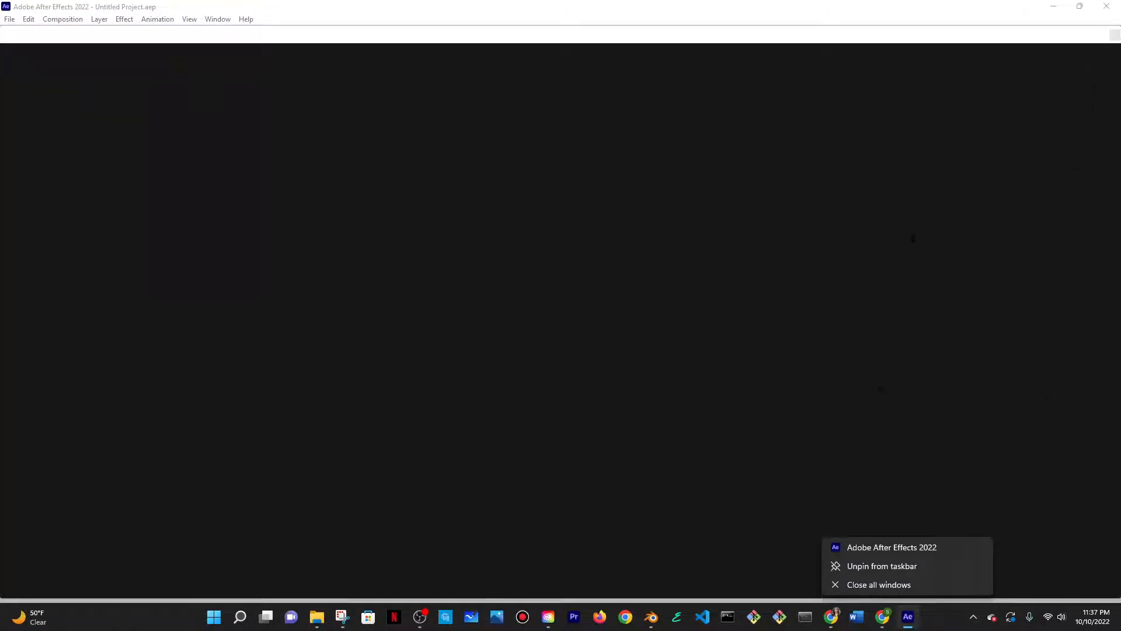
pyautogui.click(857, 585)
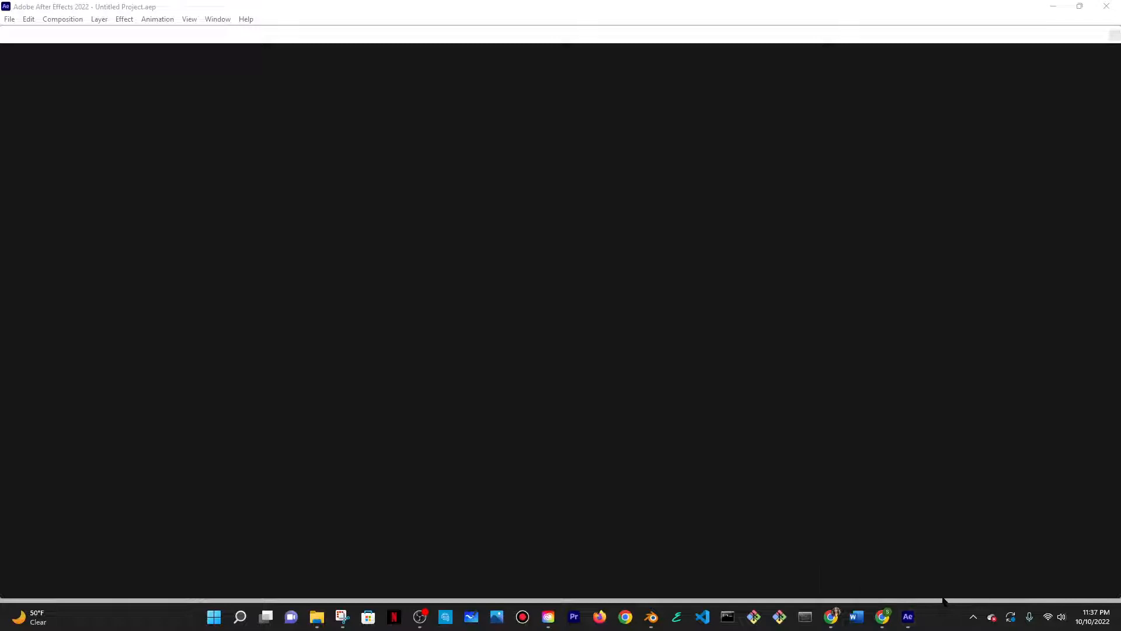
pyautogui.moveTo(910, 616)
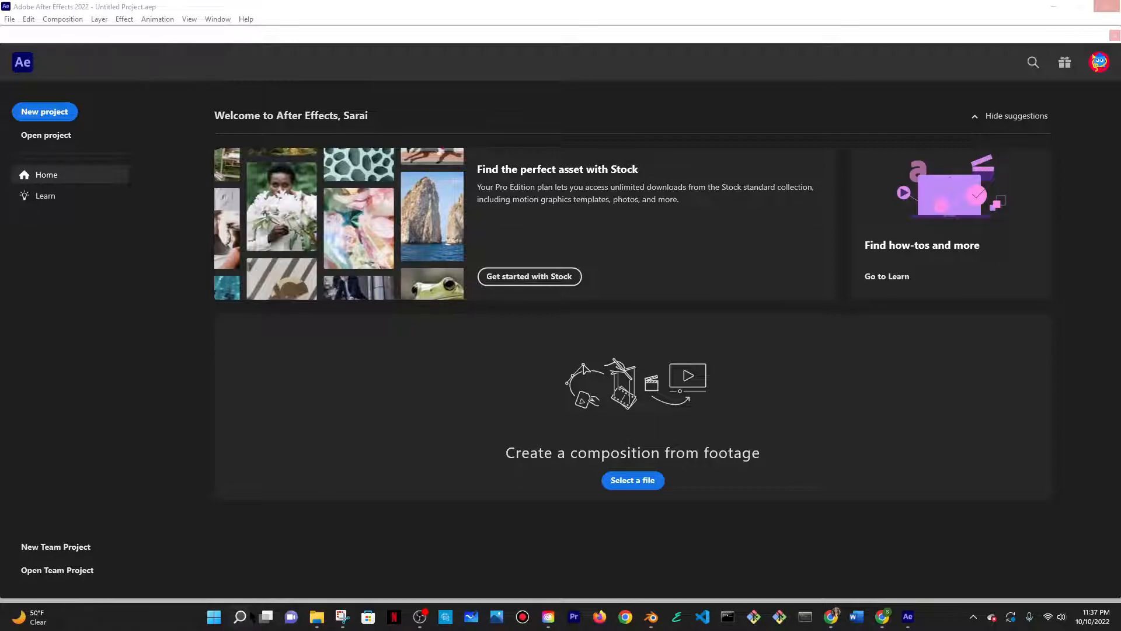
# - Open Task Manager, end the Adobe After Effects 2022 task and return to Blender
pyautogui.click(250, 615)
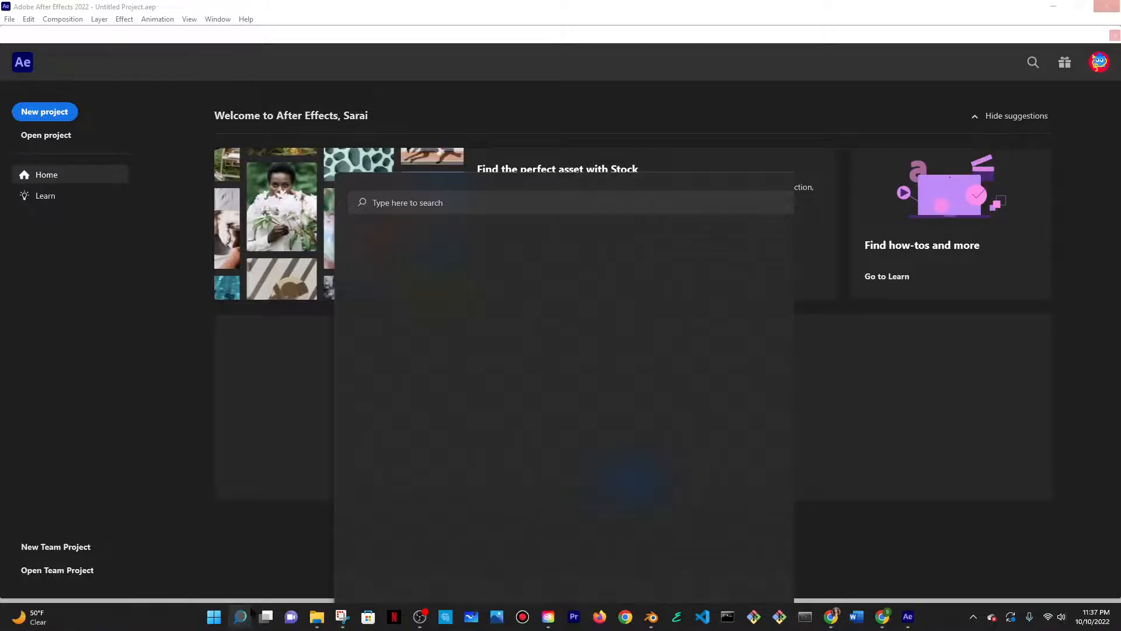
pyautogui.write('task manager')
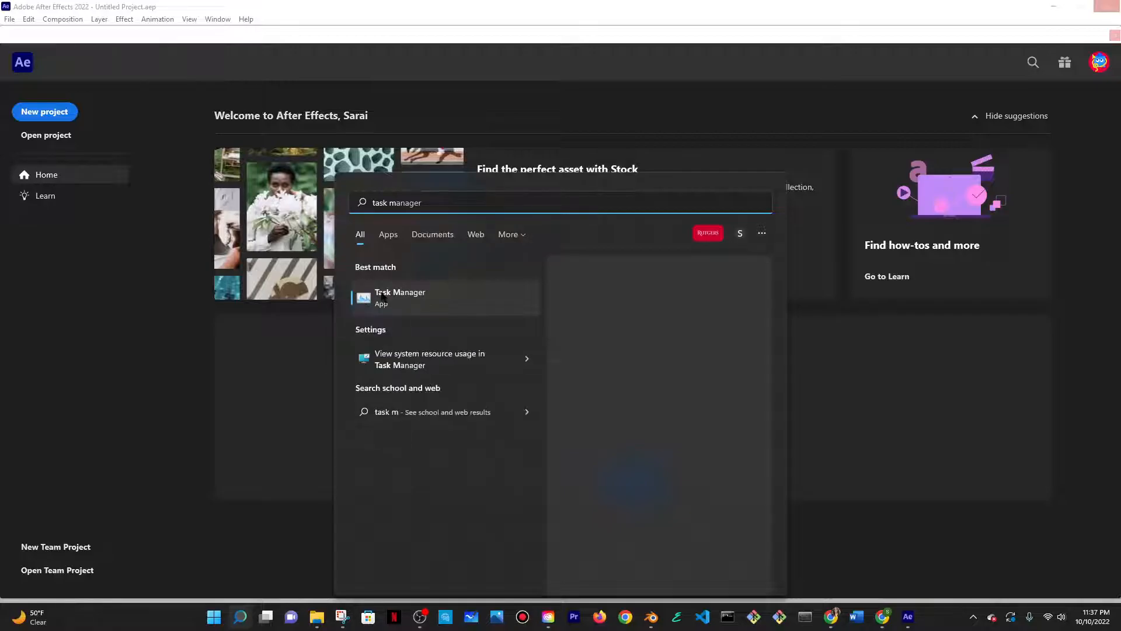
pyautogui.click(383, 296)
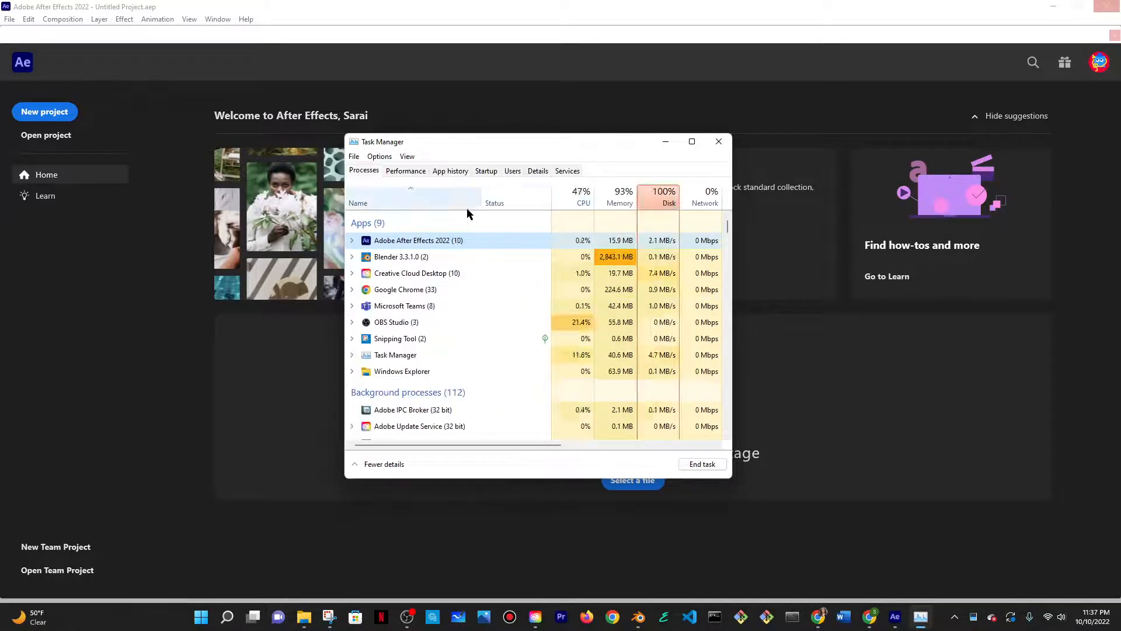
pyautogui.click(703, 463)
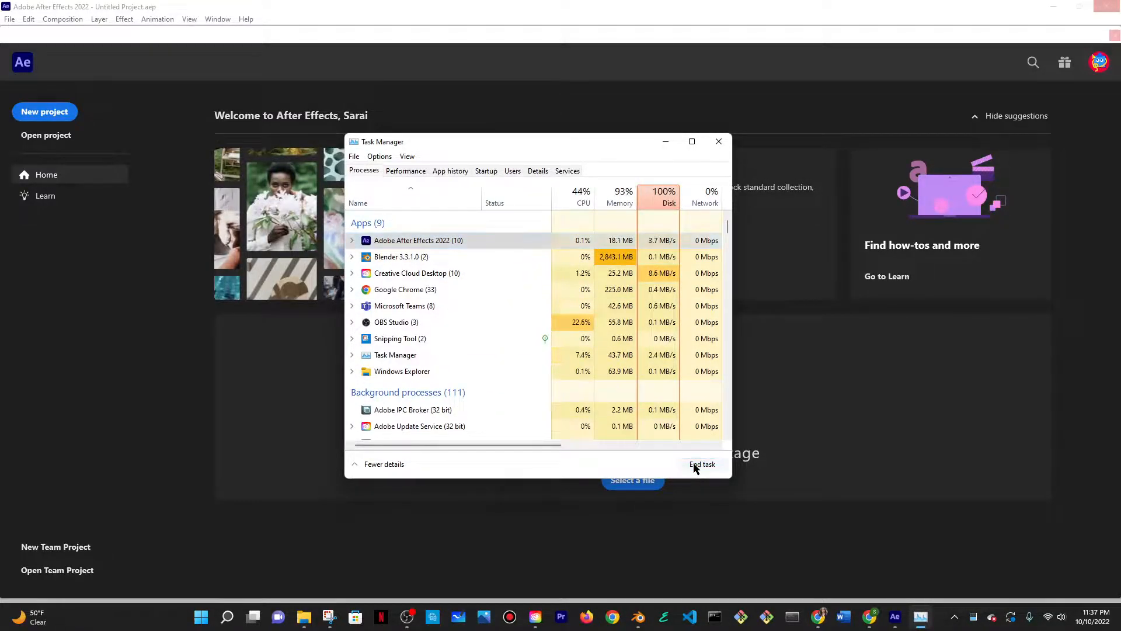
pyautogui.click(719, 141)
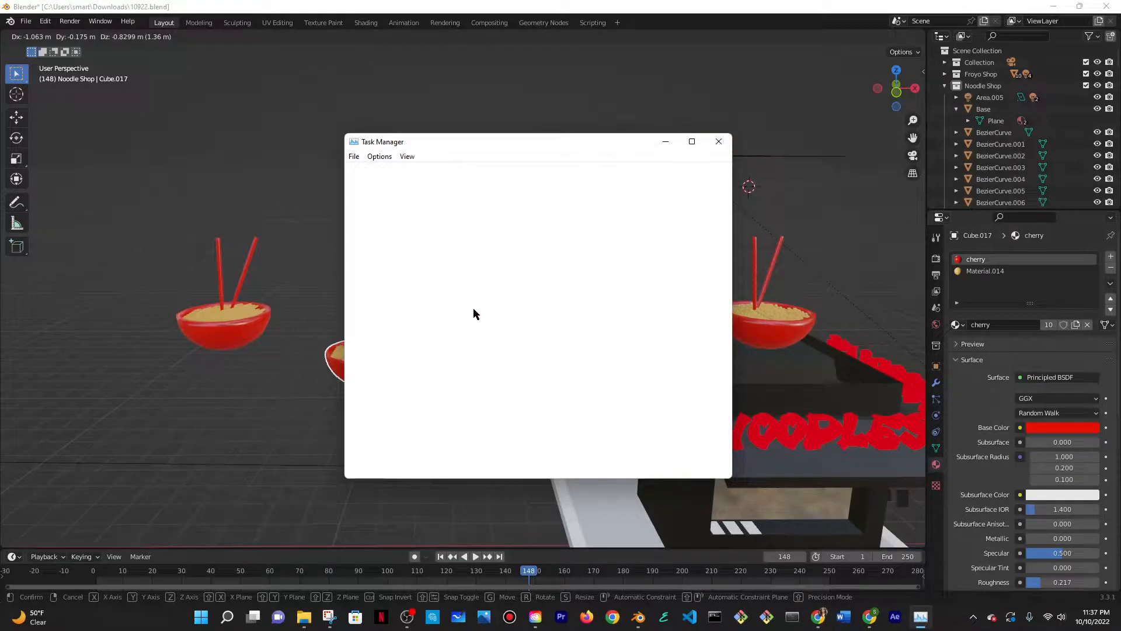
# - Move the joined bowl copy about 1.3 m along X, -0.43 m along Y and -1.91 m along Z, and save the file
pyautogui.press('z')
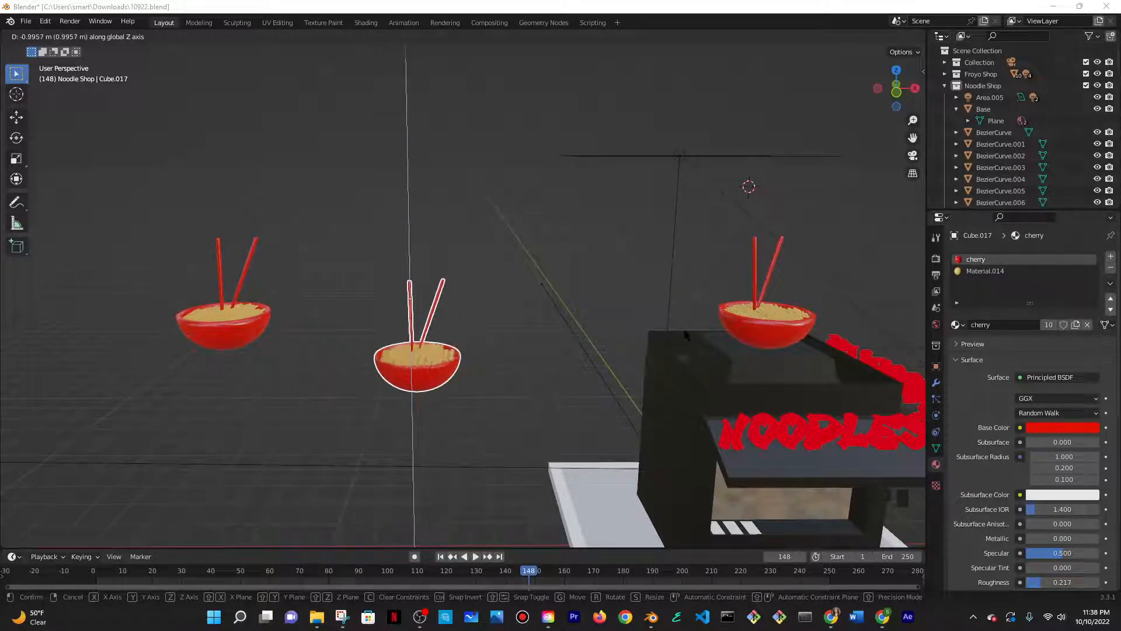
pyautogui.press('z')
pyautogui.press('z')
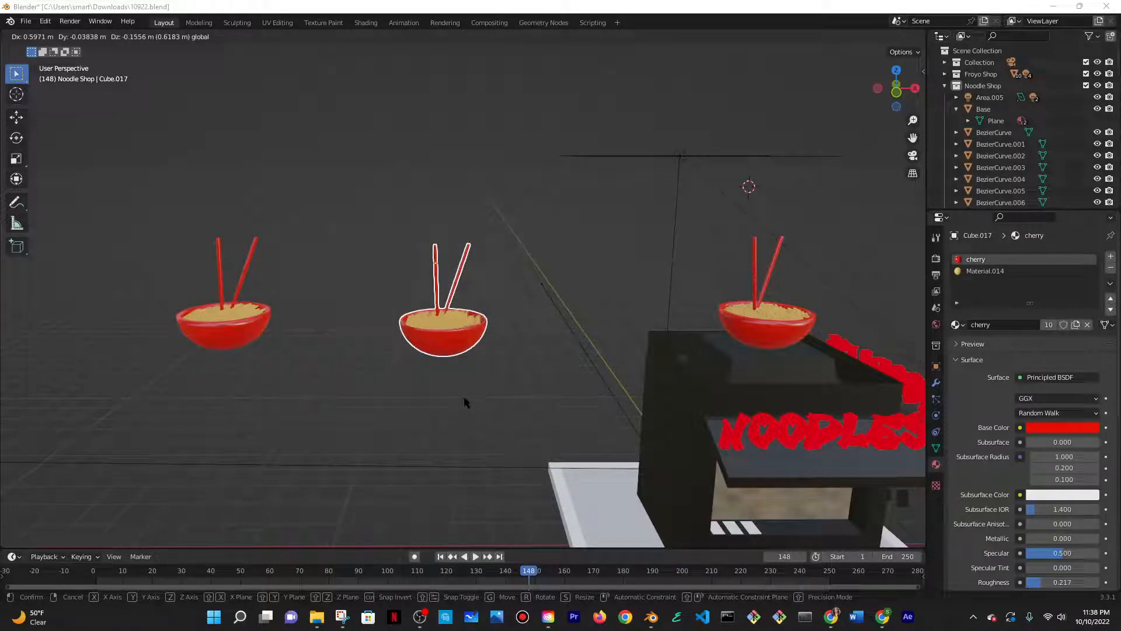
pyautogui.click(716, 5)
pyautogui.click(487, 398)
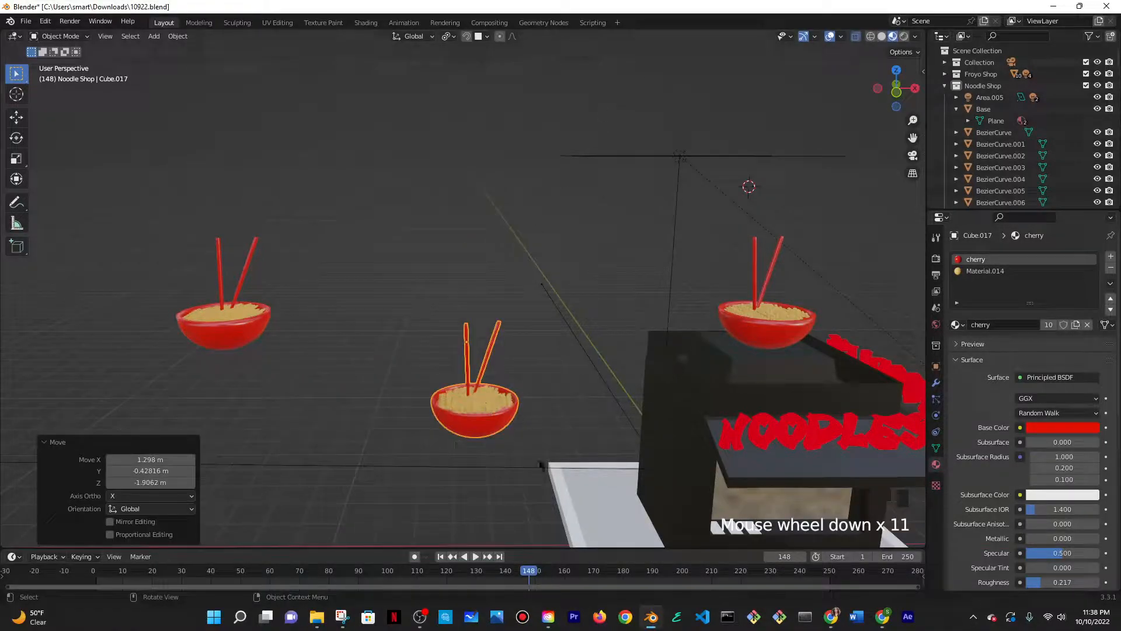
pyautogui.moveTo(543, 415); pyautogui.dragTo(621, 336, button='middle')
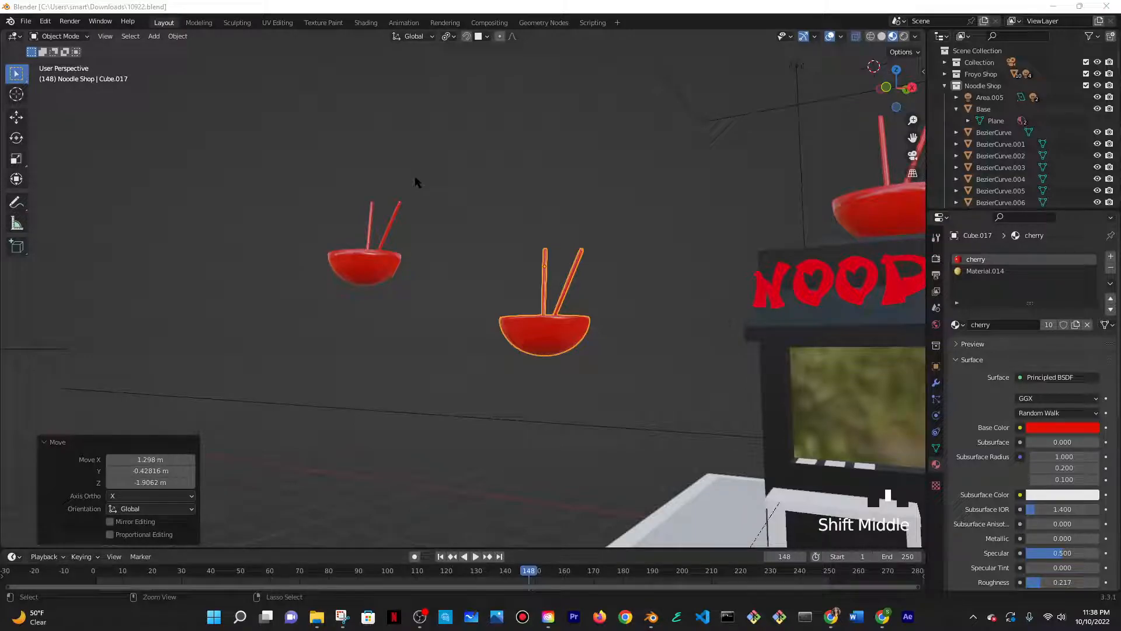
pyautogui.moveTo(497, 257); pyautogui.dragTo(542, 317, button='middle')
pyautogui.scroll(3, 541, 317)
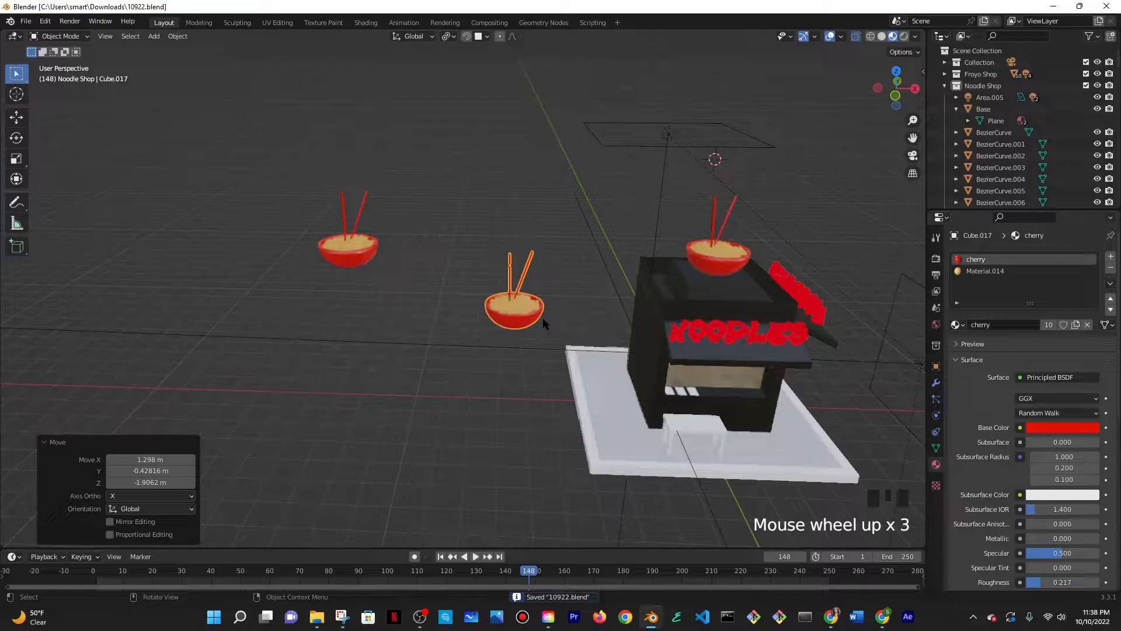
# - Move both chopsticks of the unjoined bowl copy farthest from the shop up and away from their bowl
pyautogui.click(507, 272)
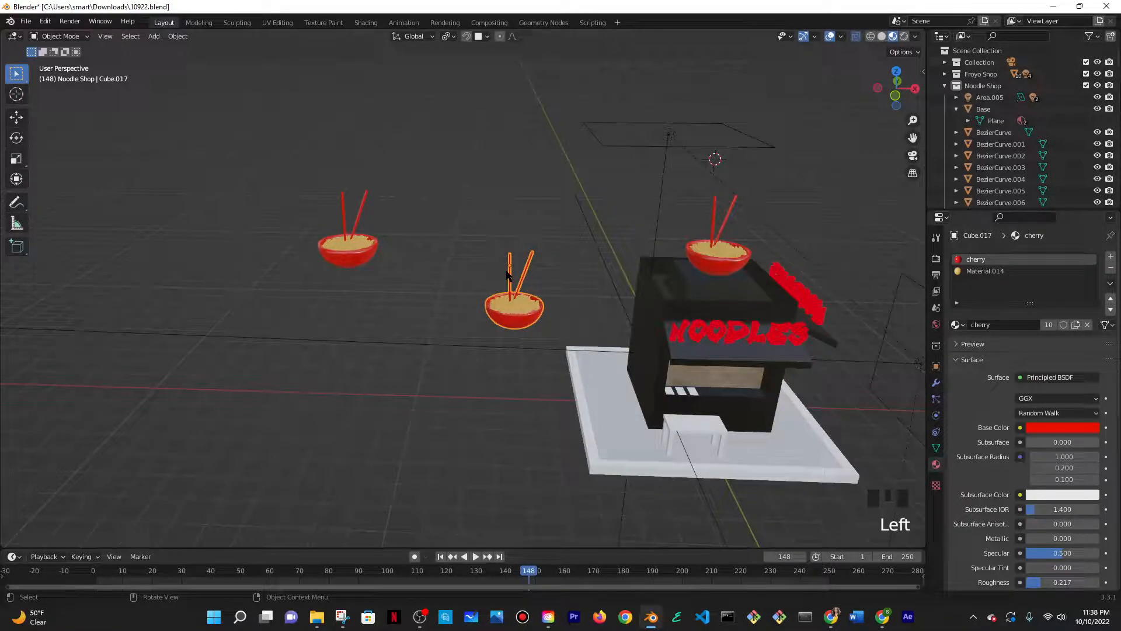
pyautogui.click(362, 211)
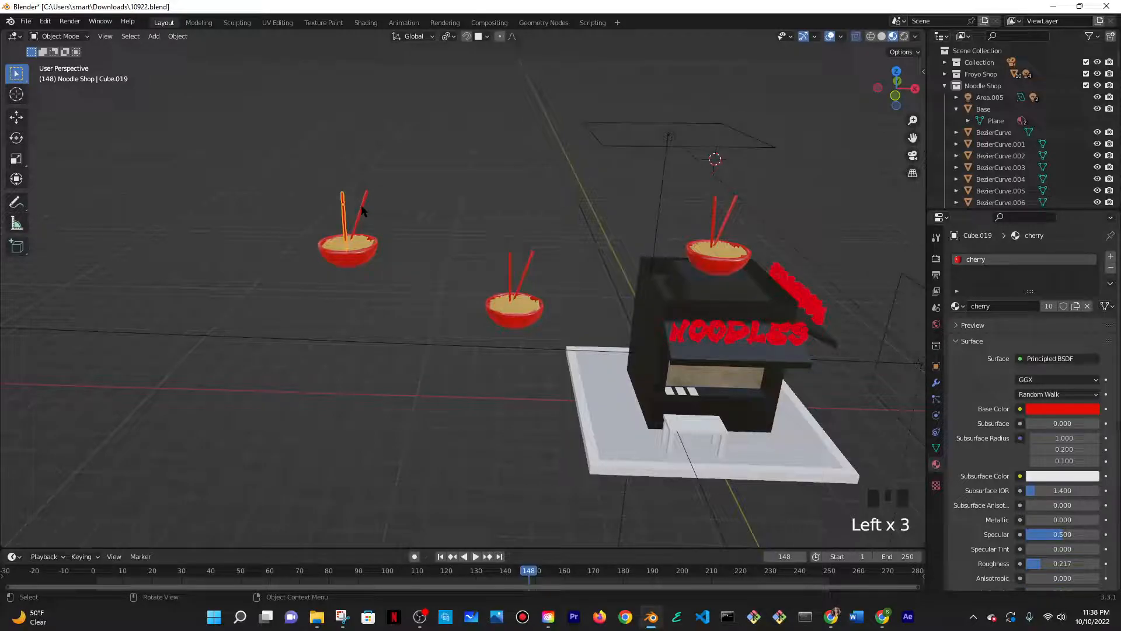
pyautogui.keyDown('shift'); pyautogui.click(361, 204); pyautogui.keyUp('shift')
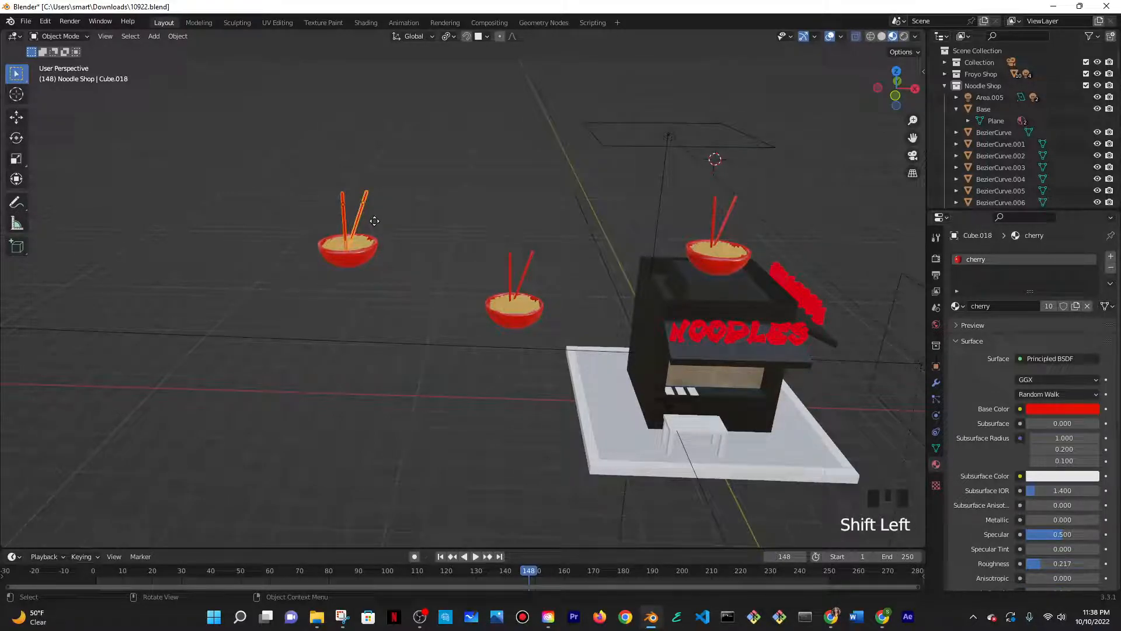
pyautogui.press('g')
pyautogui.click(473, 170)
# - Join the chopstick-free bowl copy and its noodles into one object, using a noodle as the active object
pyautogui.moveTo(281, 196); pyautogui.dragTo(381, 293)
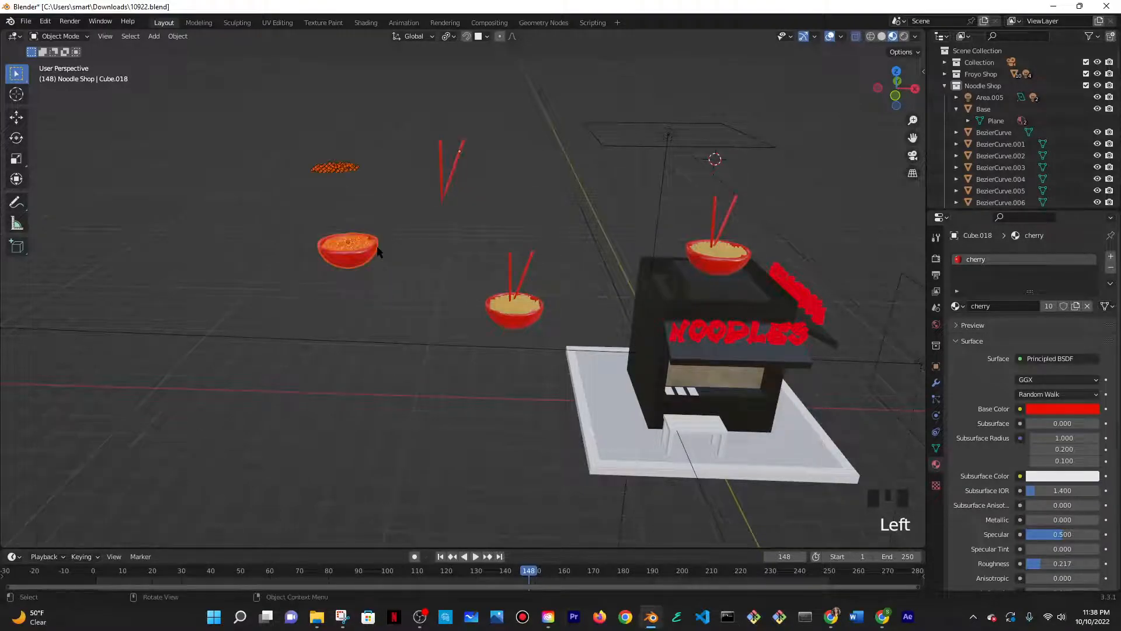
pyautogui.hotkey('ctrl', 'j')
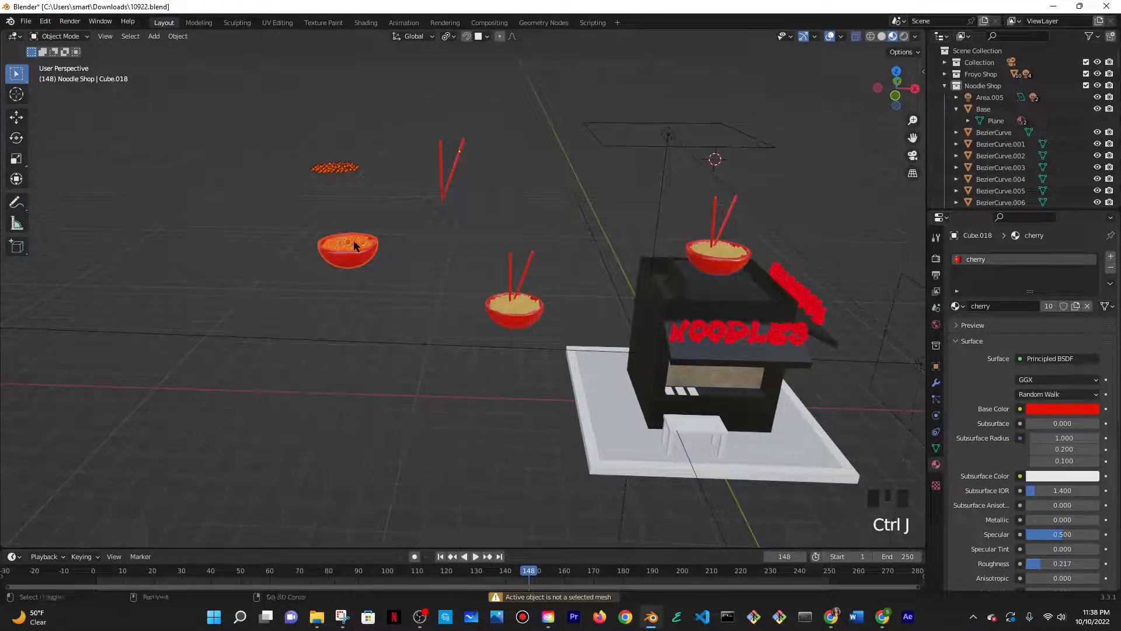
pyautogui.keyDown('shift'); pyautogui.click(354, 245); pyautogui.keyUp('shift')
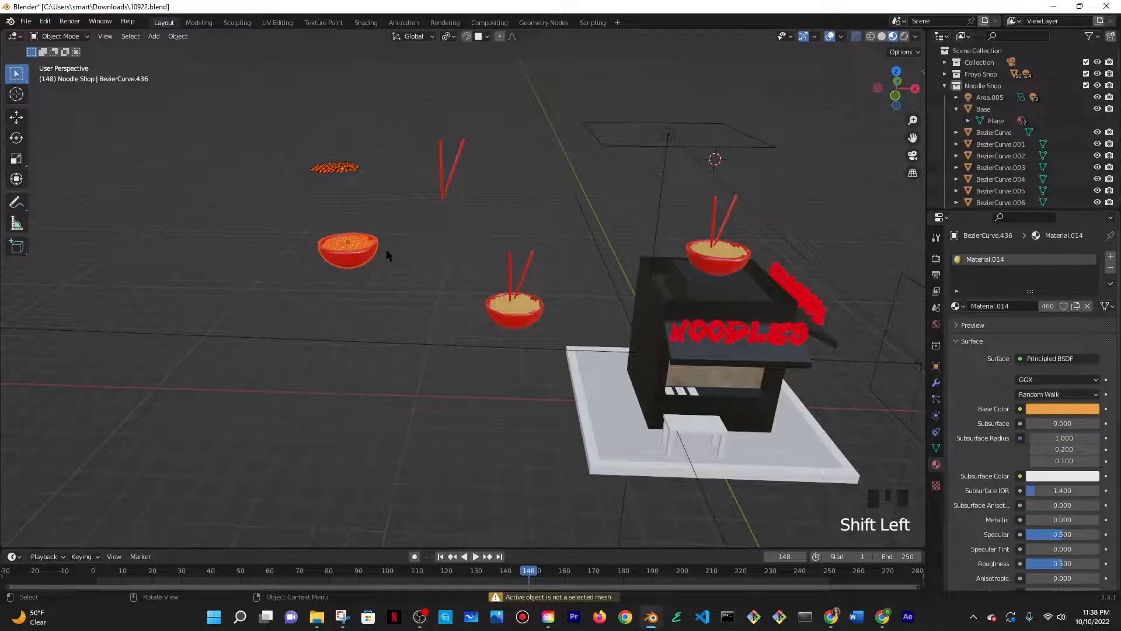
pyautogui.click(350, 245)
pyautogui.moveTo(280, 225); pyautogui.dragTo(379, 275)
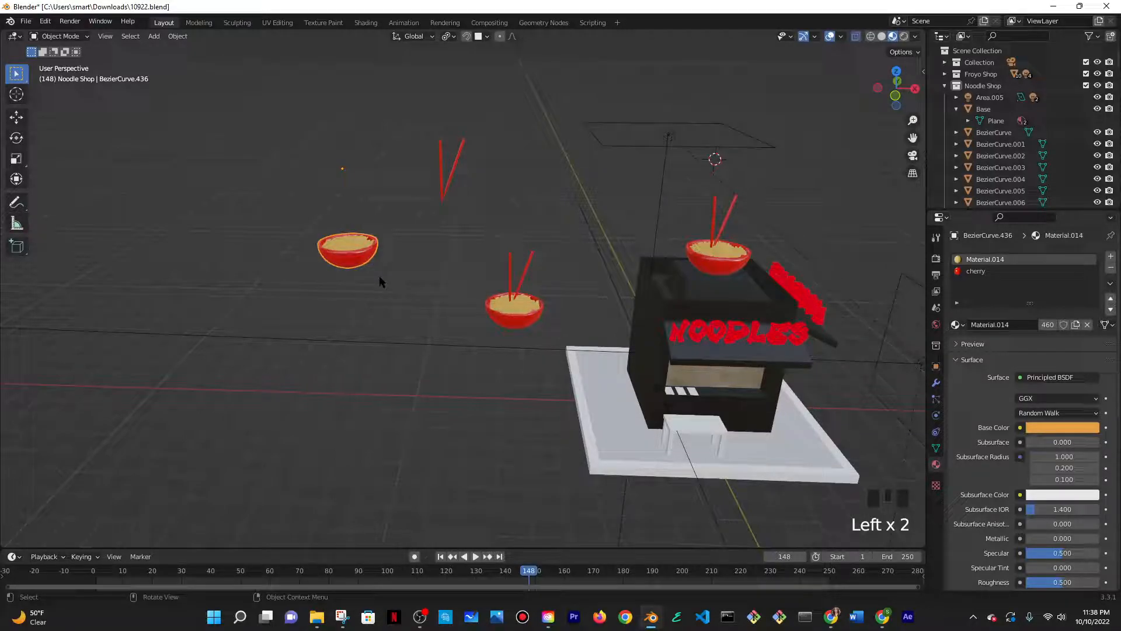
# - Move the joined chopstick-free bowl about 10.79 m along X, -1.33 m along Y and -4.6 m along Z, and scale it uniformly to 0.343
pyautogui.press('g')
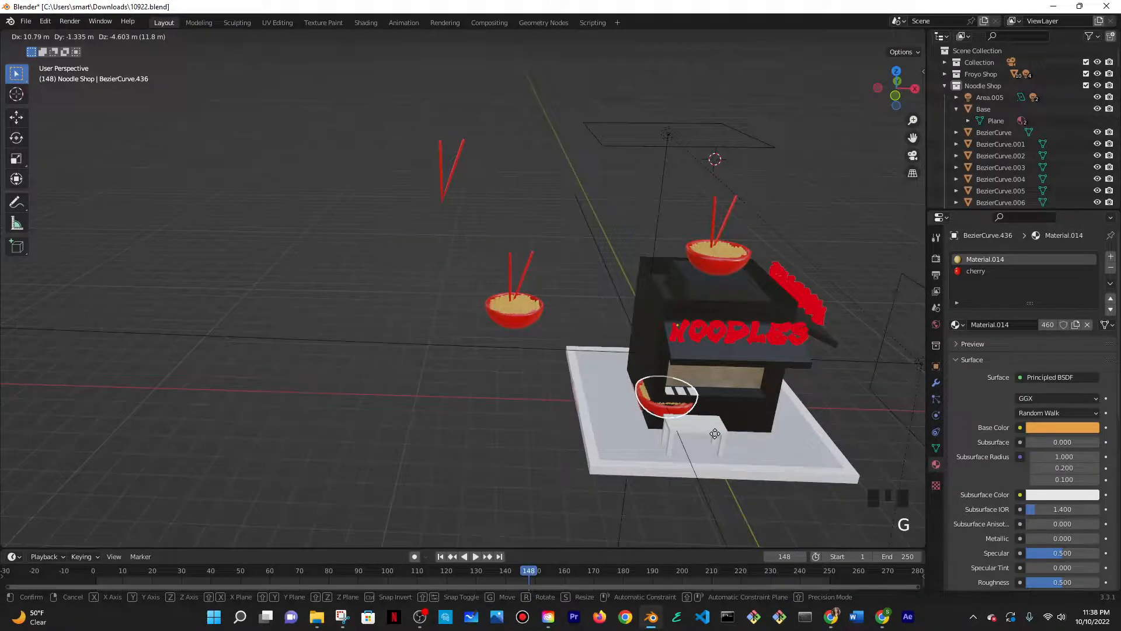
pyautogui.click(715, 434)
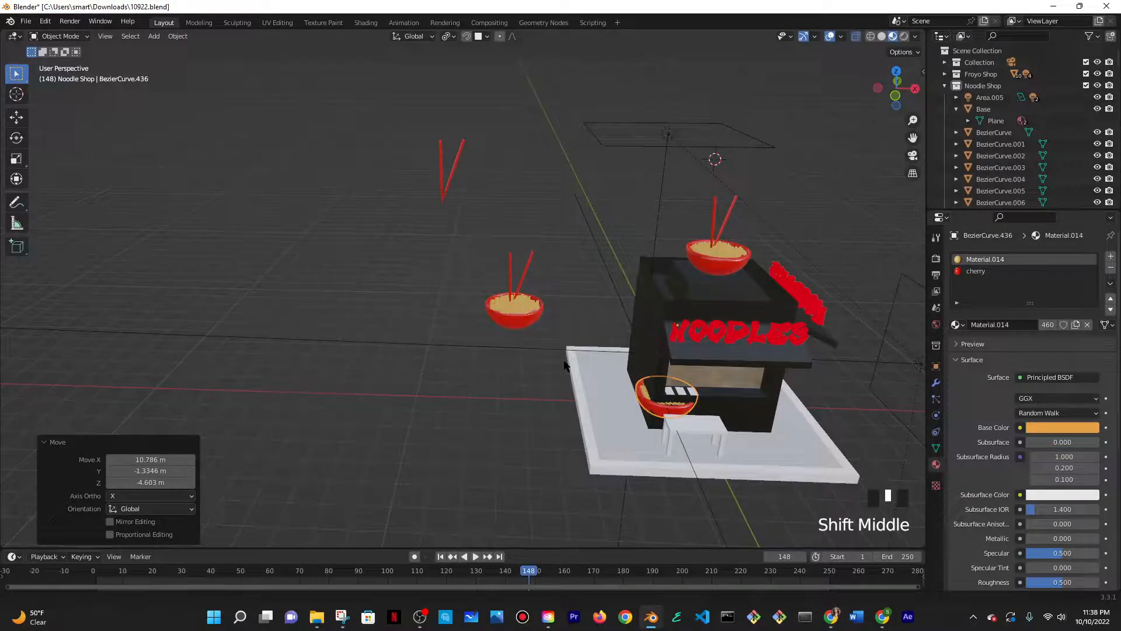
pyautogui.keyDown('shift'); pyautogui.moveTo(564, 365); pyautogui.dragTo(189, 224, button='middle'); pyautogui.keyUp('shift')
pyautogui.press('s')
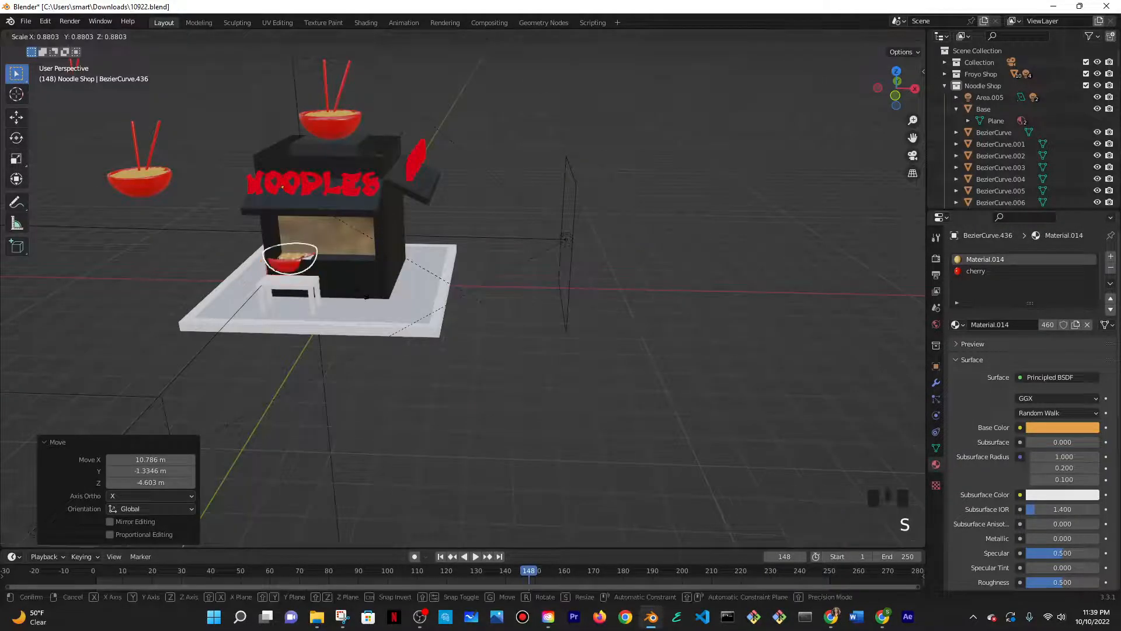
pyautogui.click(225, 231)
# - Move the small bowl about -1.27 m along X so it sits outside the shop wall
pyautogui.scroll(5, 225, 231)
pyautogui.keyDown('shift'); pyautogui.moveTo(225, 230); pyautogui.dragTo(486, 294, button='middle'); pyautogui.keyUp('shift')
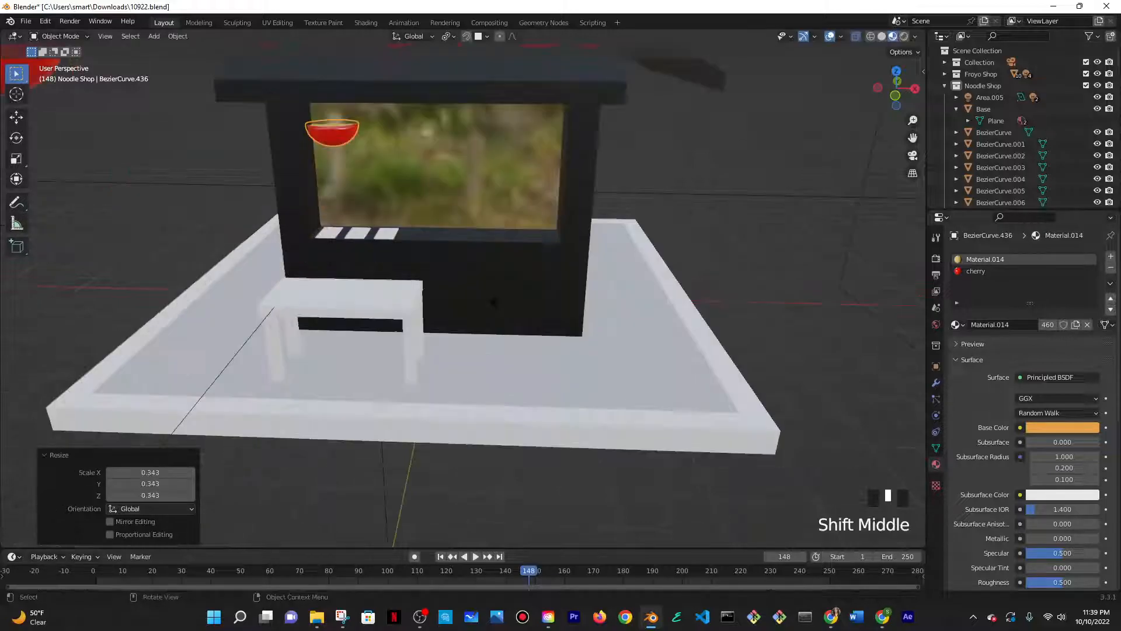
pyautogui.press('g')
pyautogui.press('x')
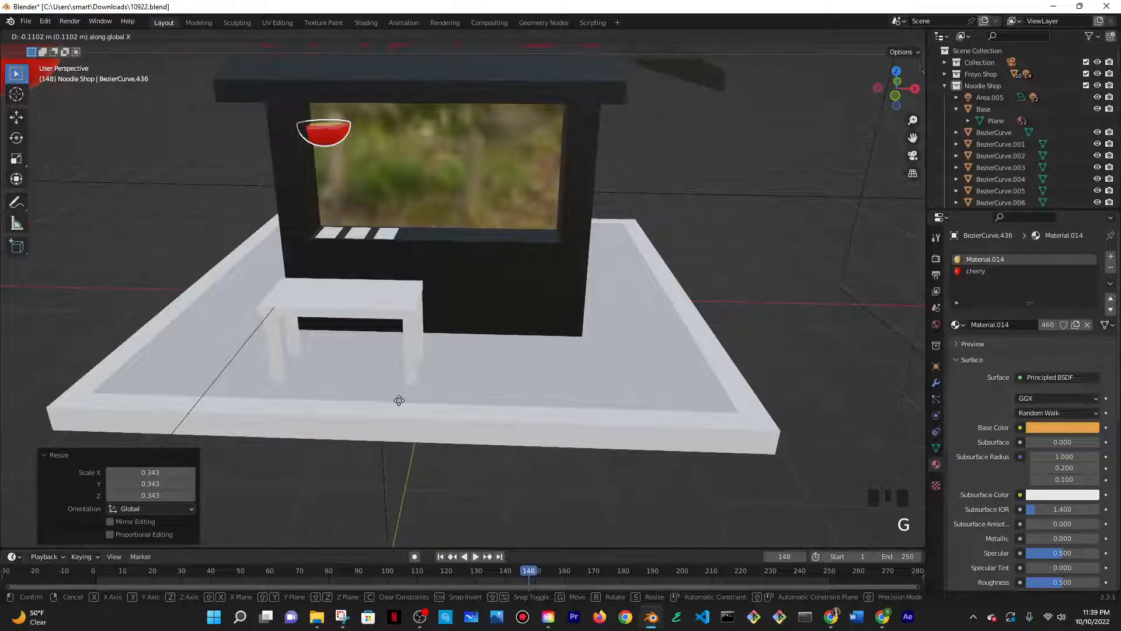
pyautogui.click(312, 398)
# - Switch the viewport to solid shading, turn on snapping and start moving the small bowl toward the table
pyautogui.click(883, 36)
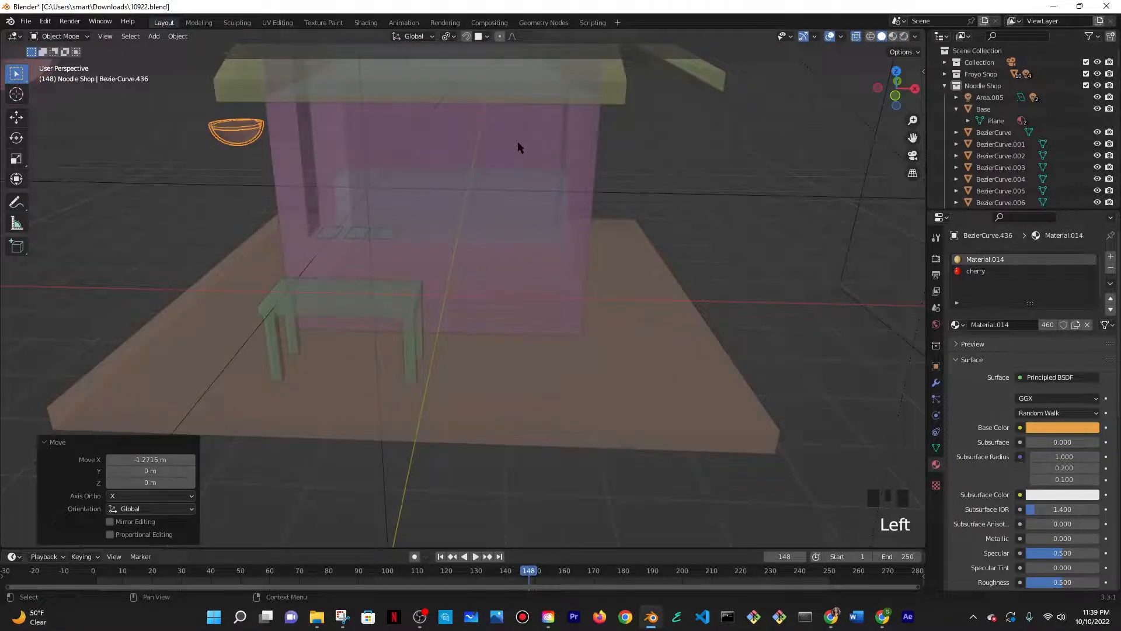
pyautogui.scroll(4, 517, 147)
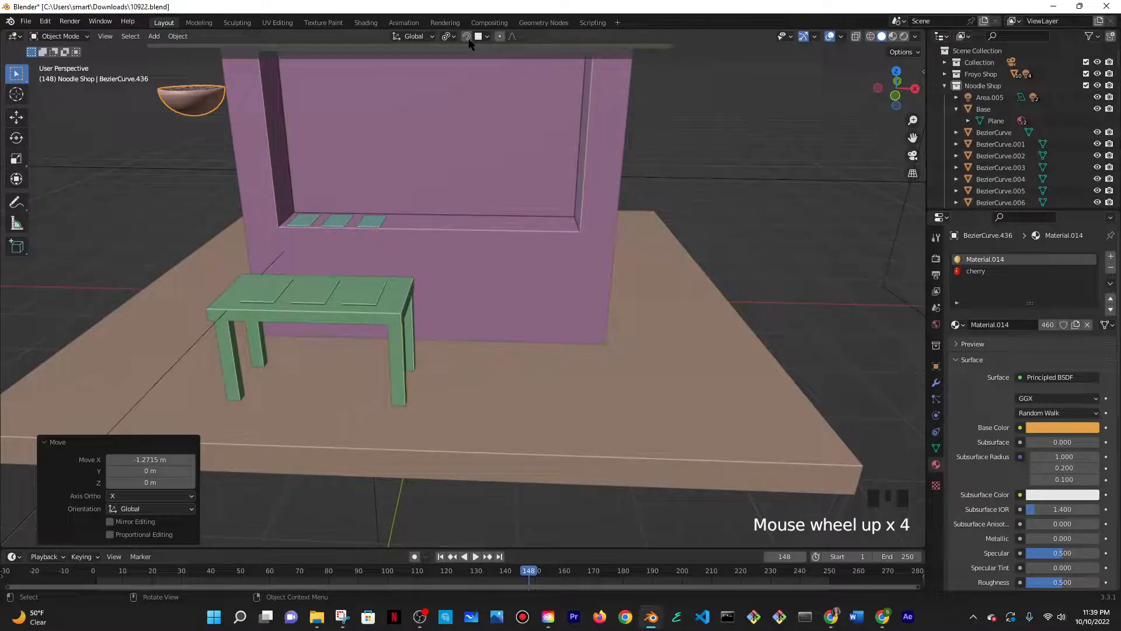
pyautogui.click(468, 39)
pyautogui.press('g')
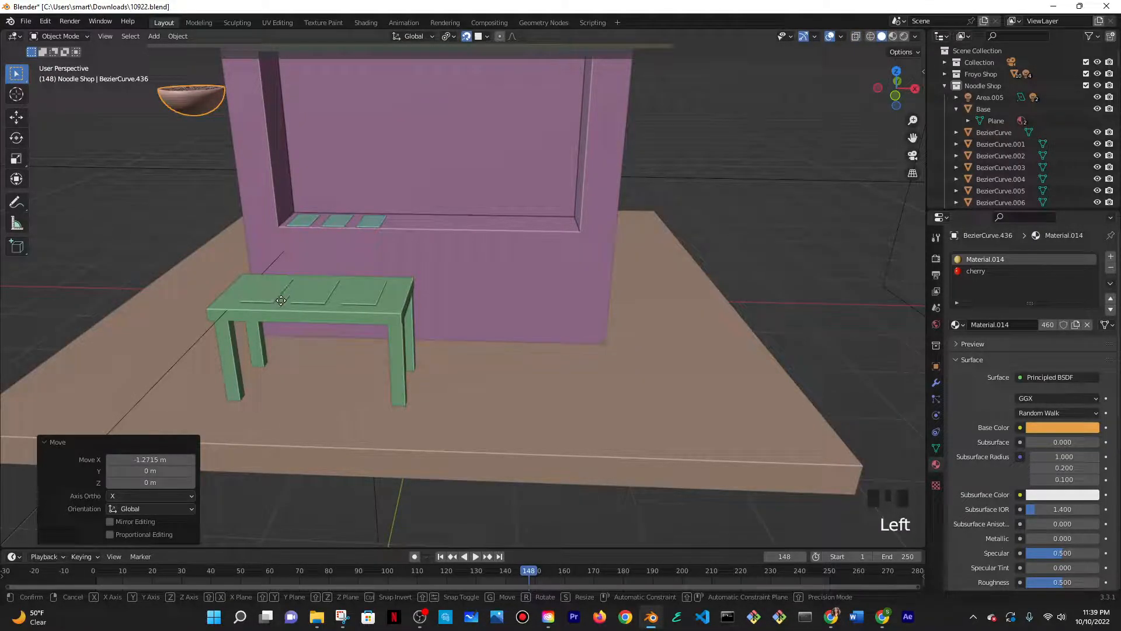